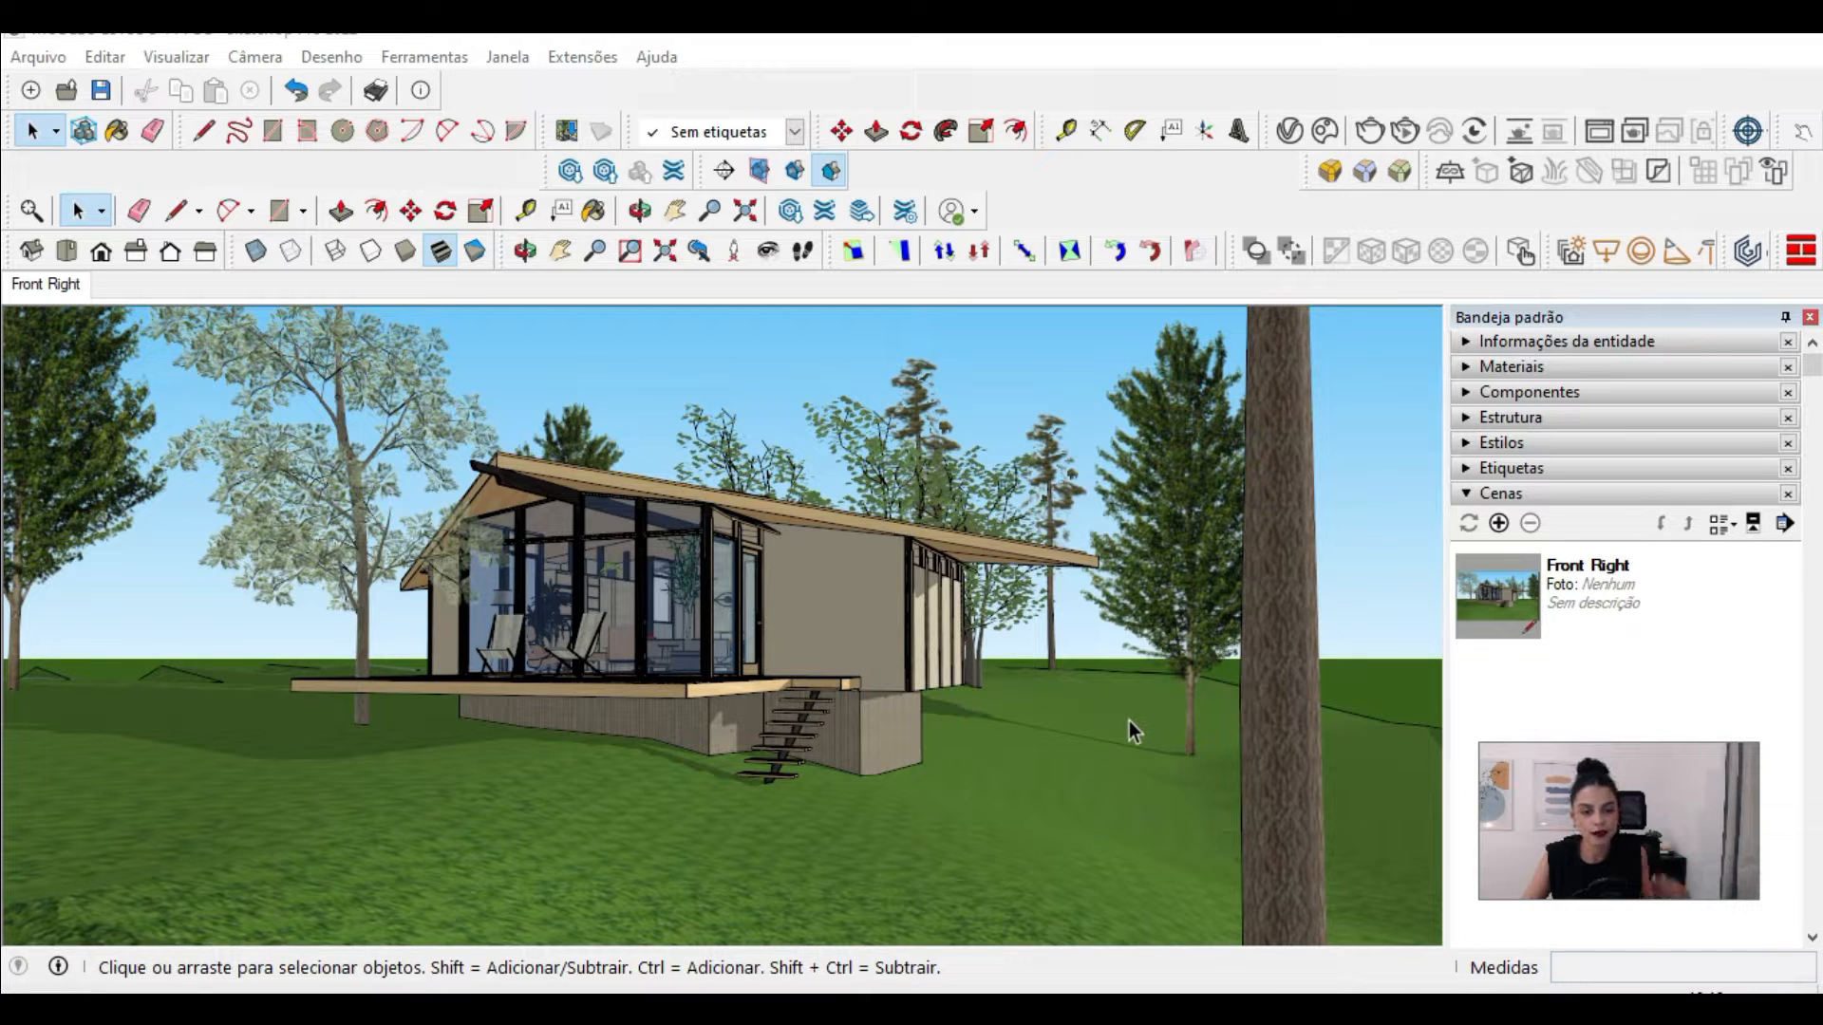
Step: Switch to the browser and review the Diamond Cabin model page on 3D Warehouse
left_click(1130, 991)
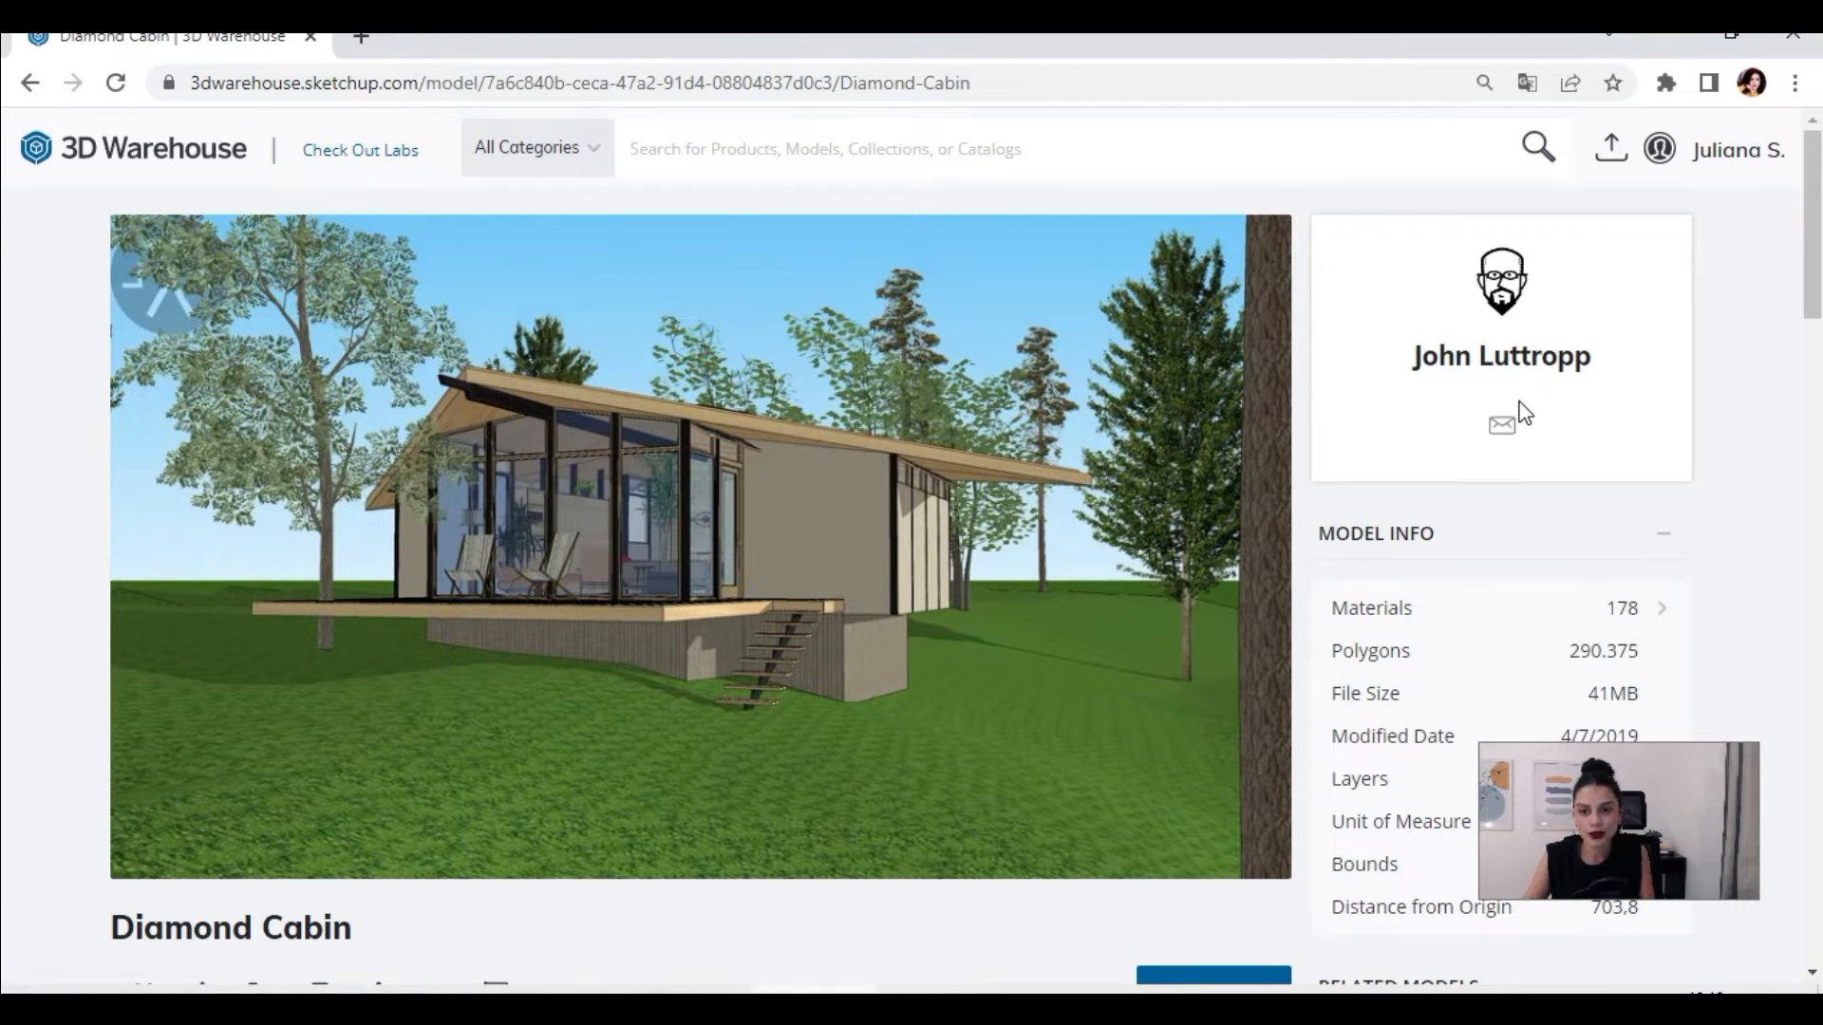
scroll(1437, 431, "down", 5)
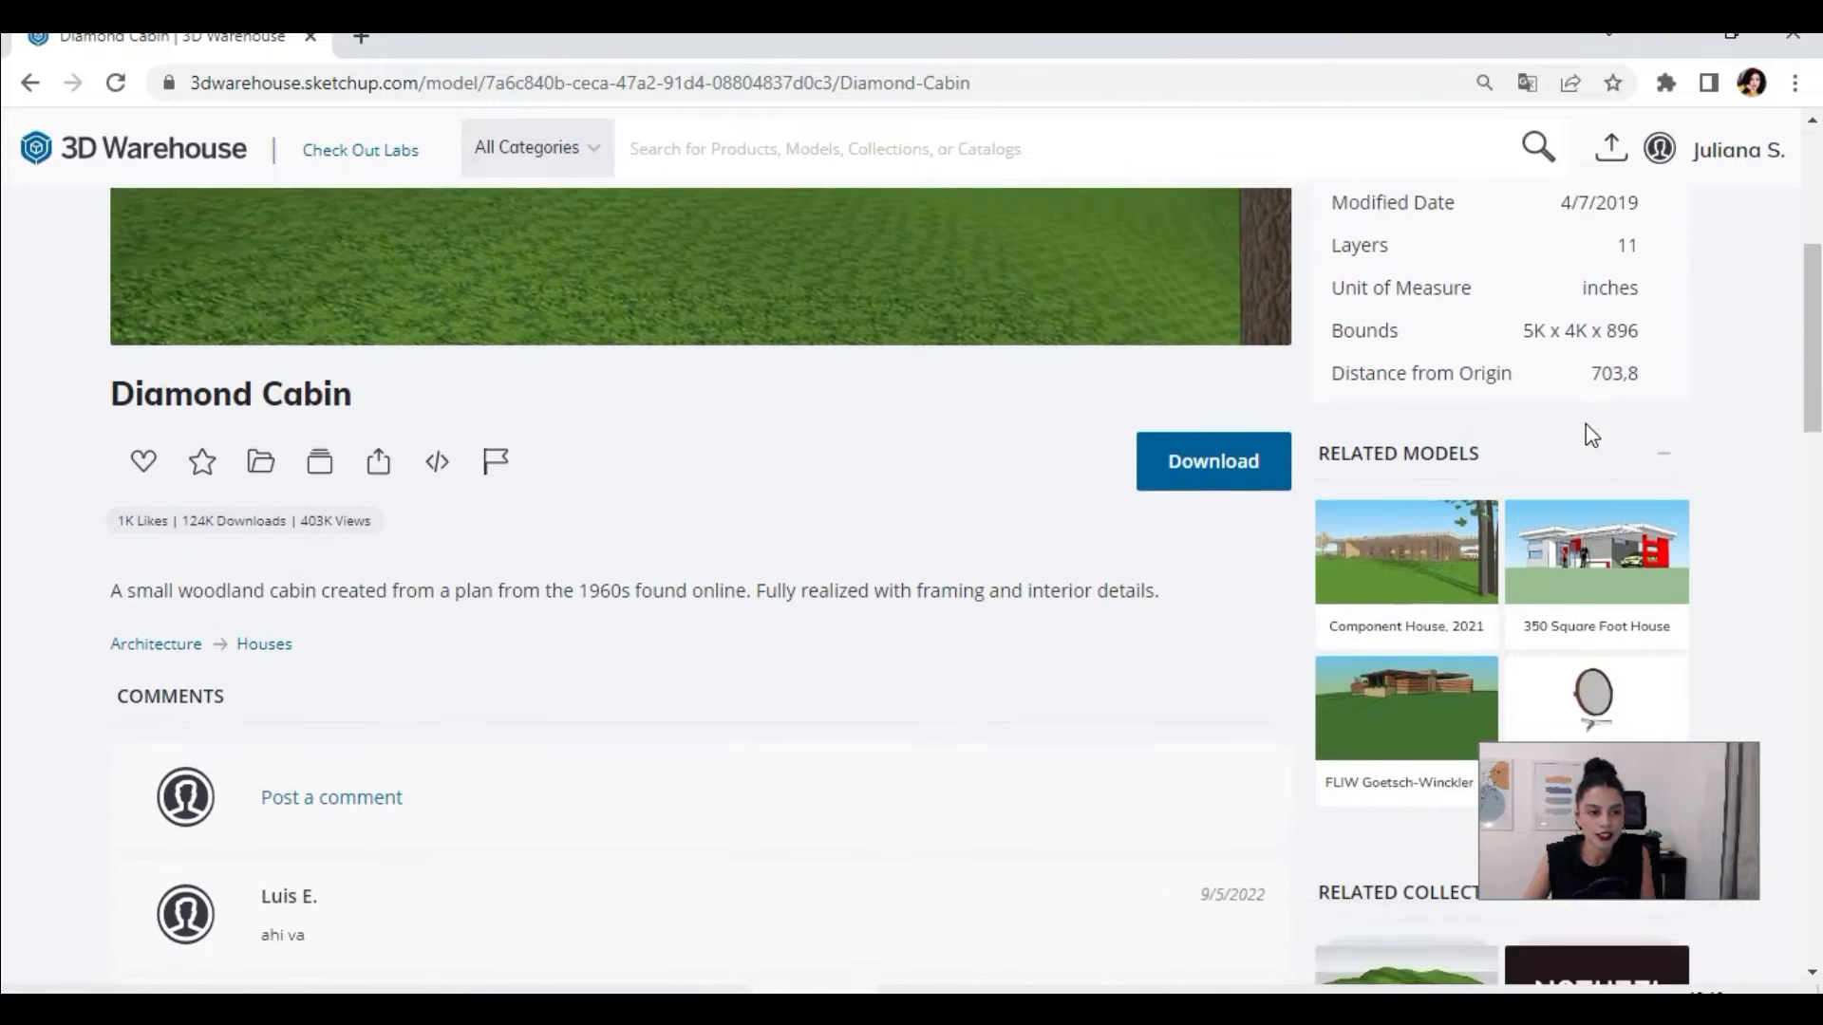
scroll(1513, 569, "down", 3)
scroll(806, 745, "up", 8)
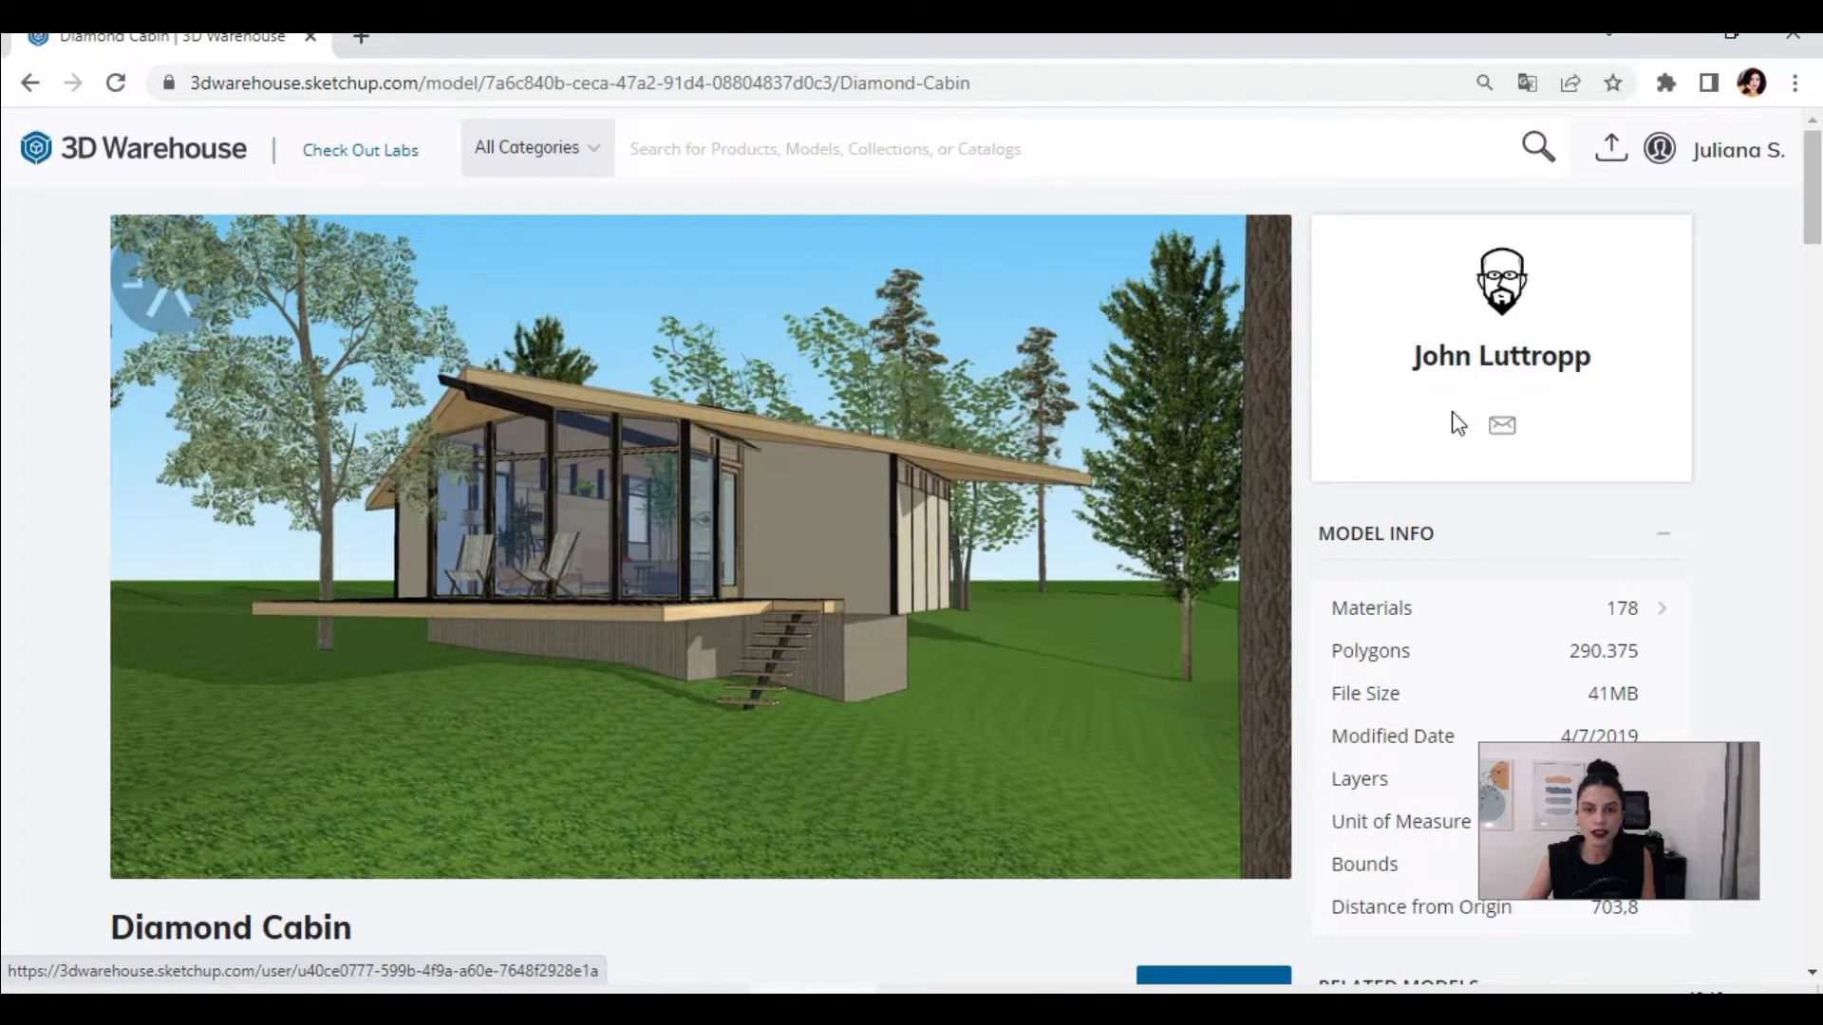
Step: Open the Diamond Cabin creator's profile and browse their published house models
left_click(1524, 319)
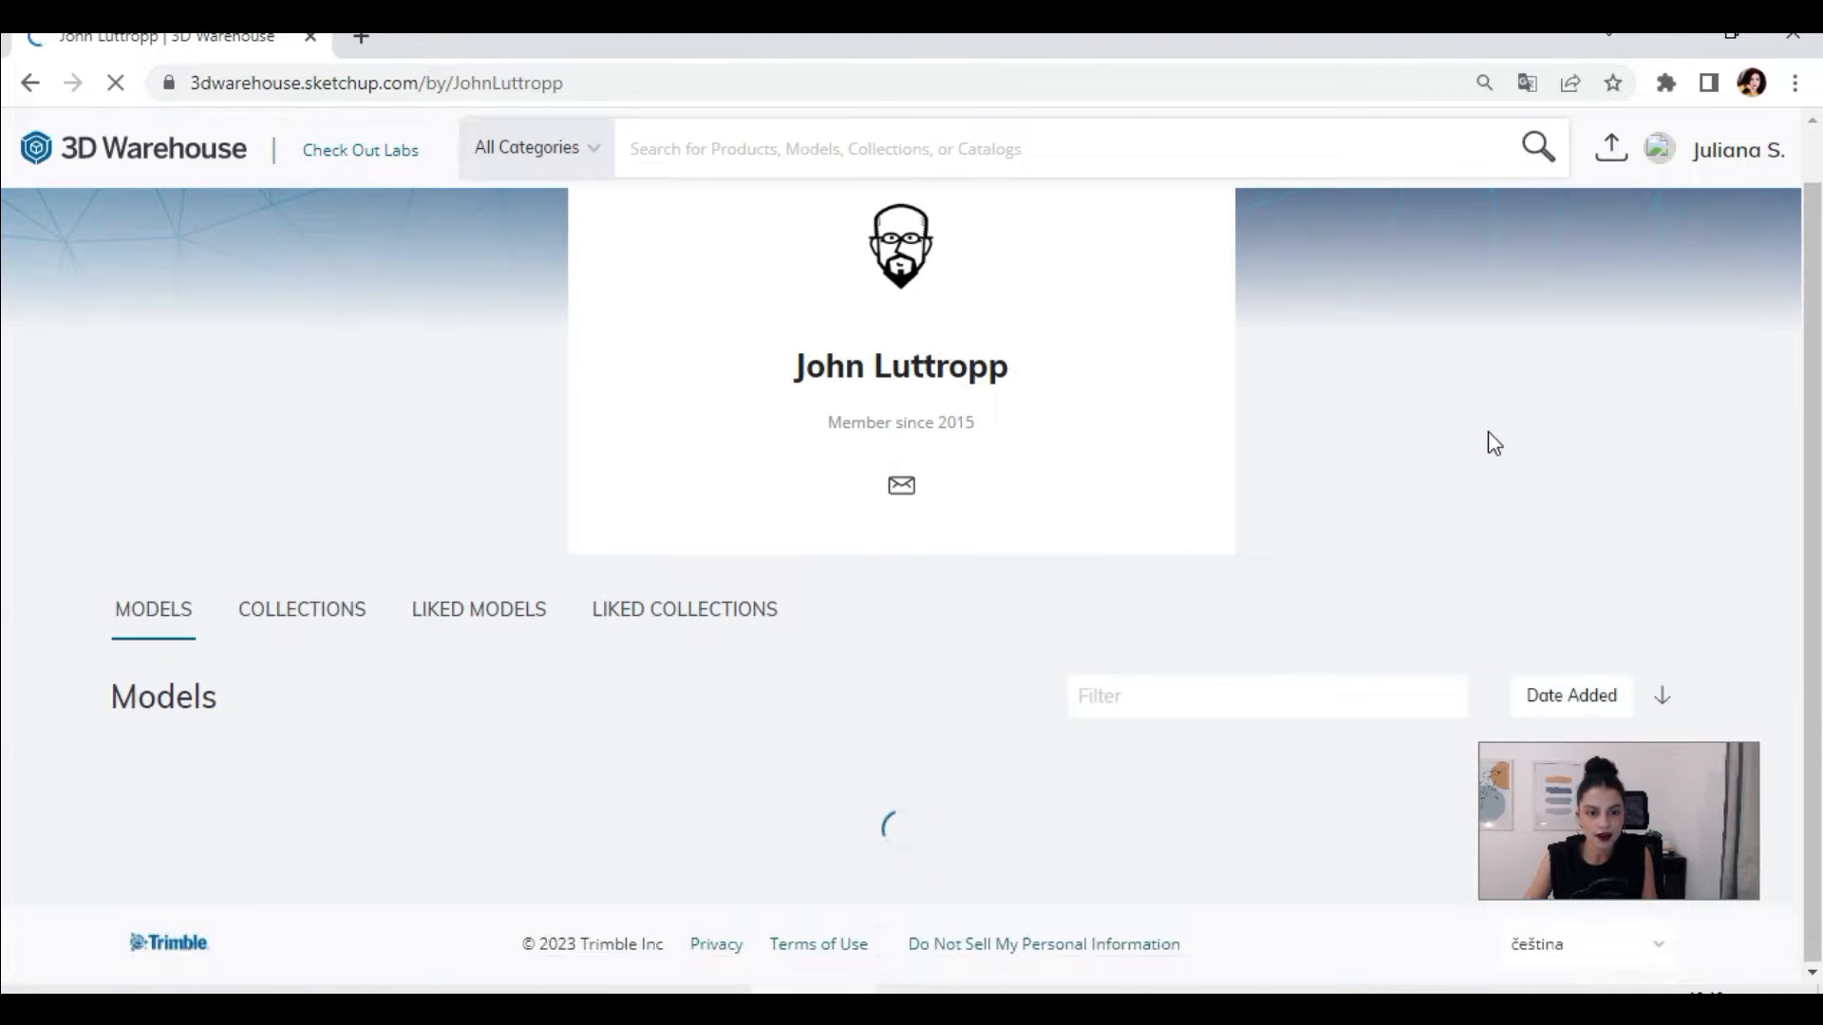
scroll(1421, 479, "down", 3)
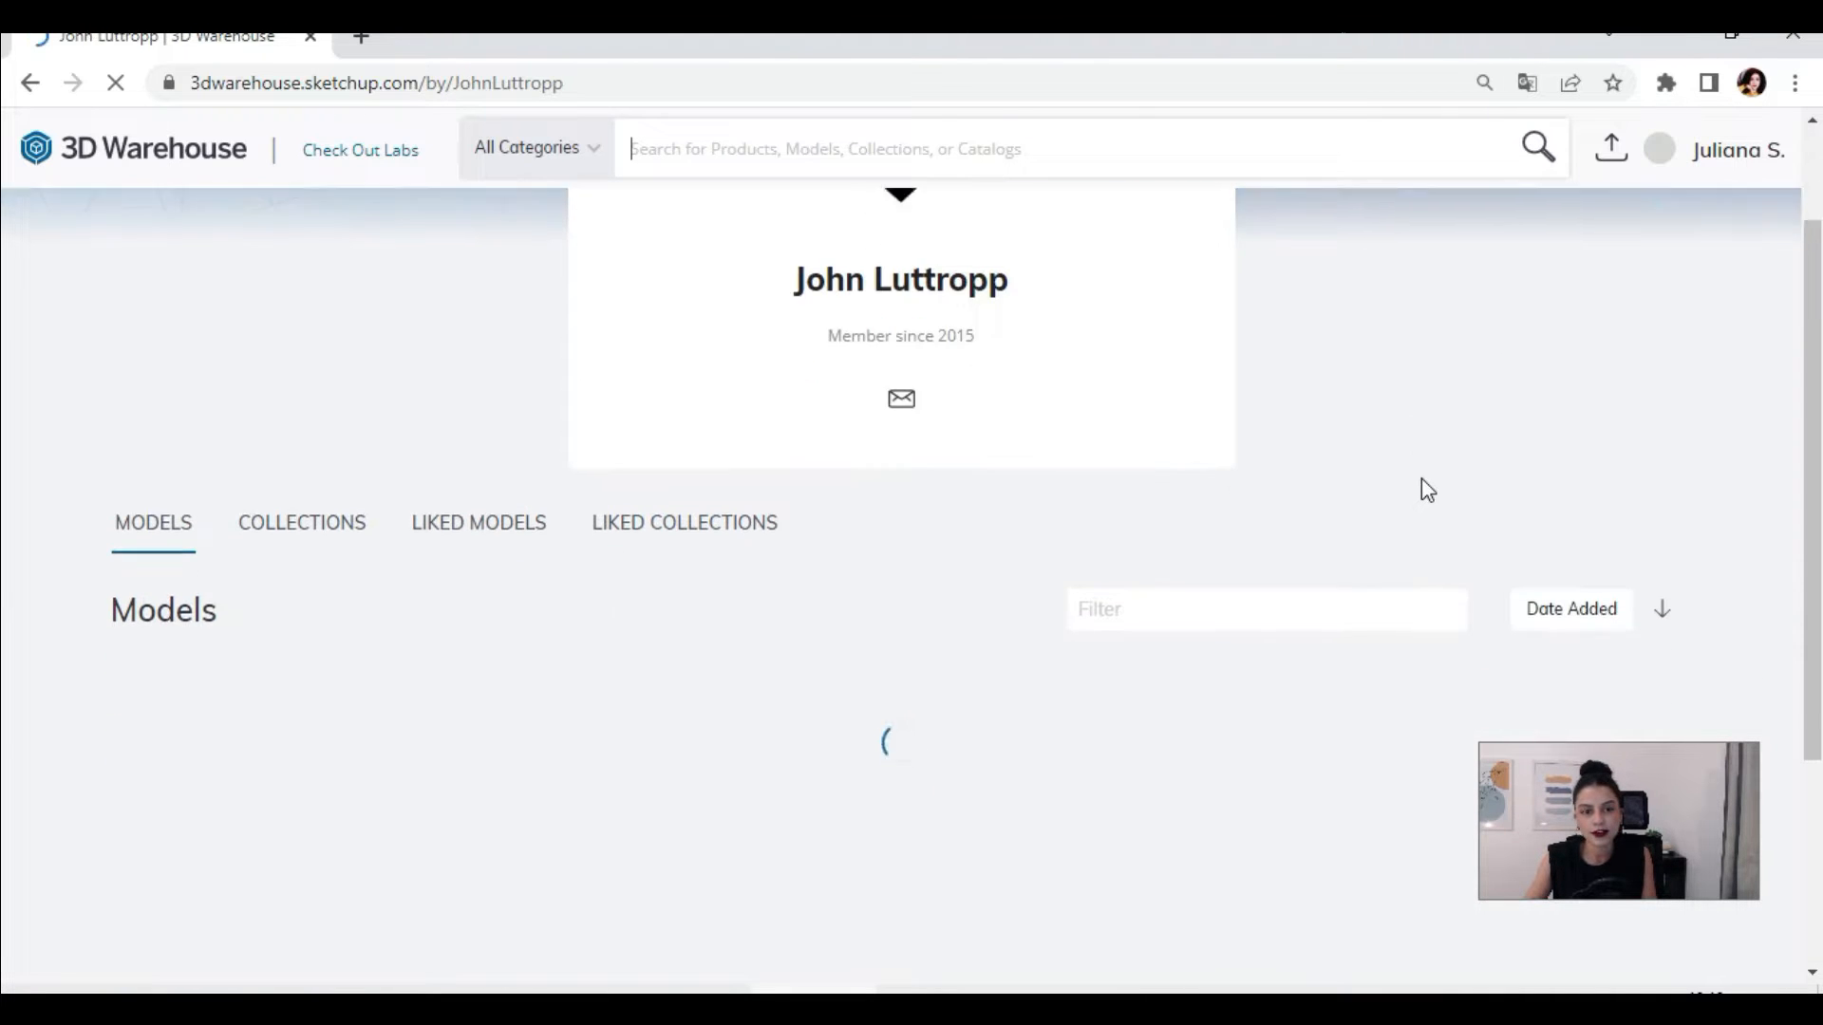
scroll(831, 522, "down", 10)
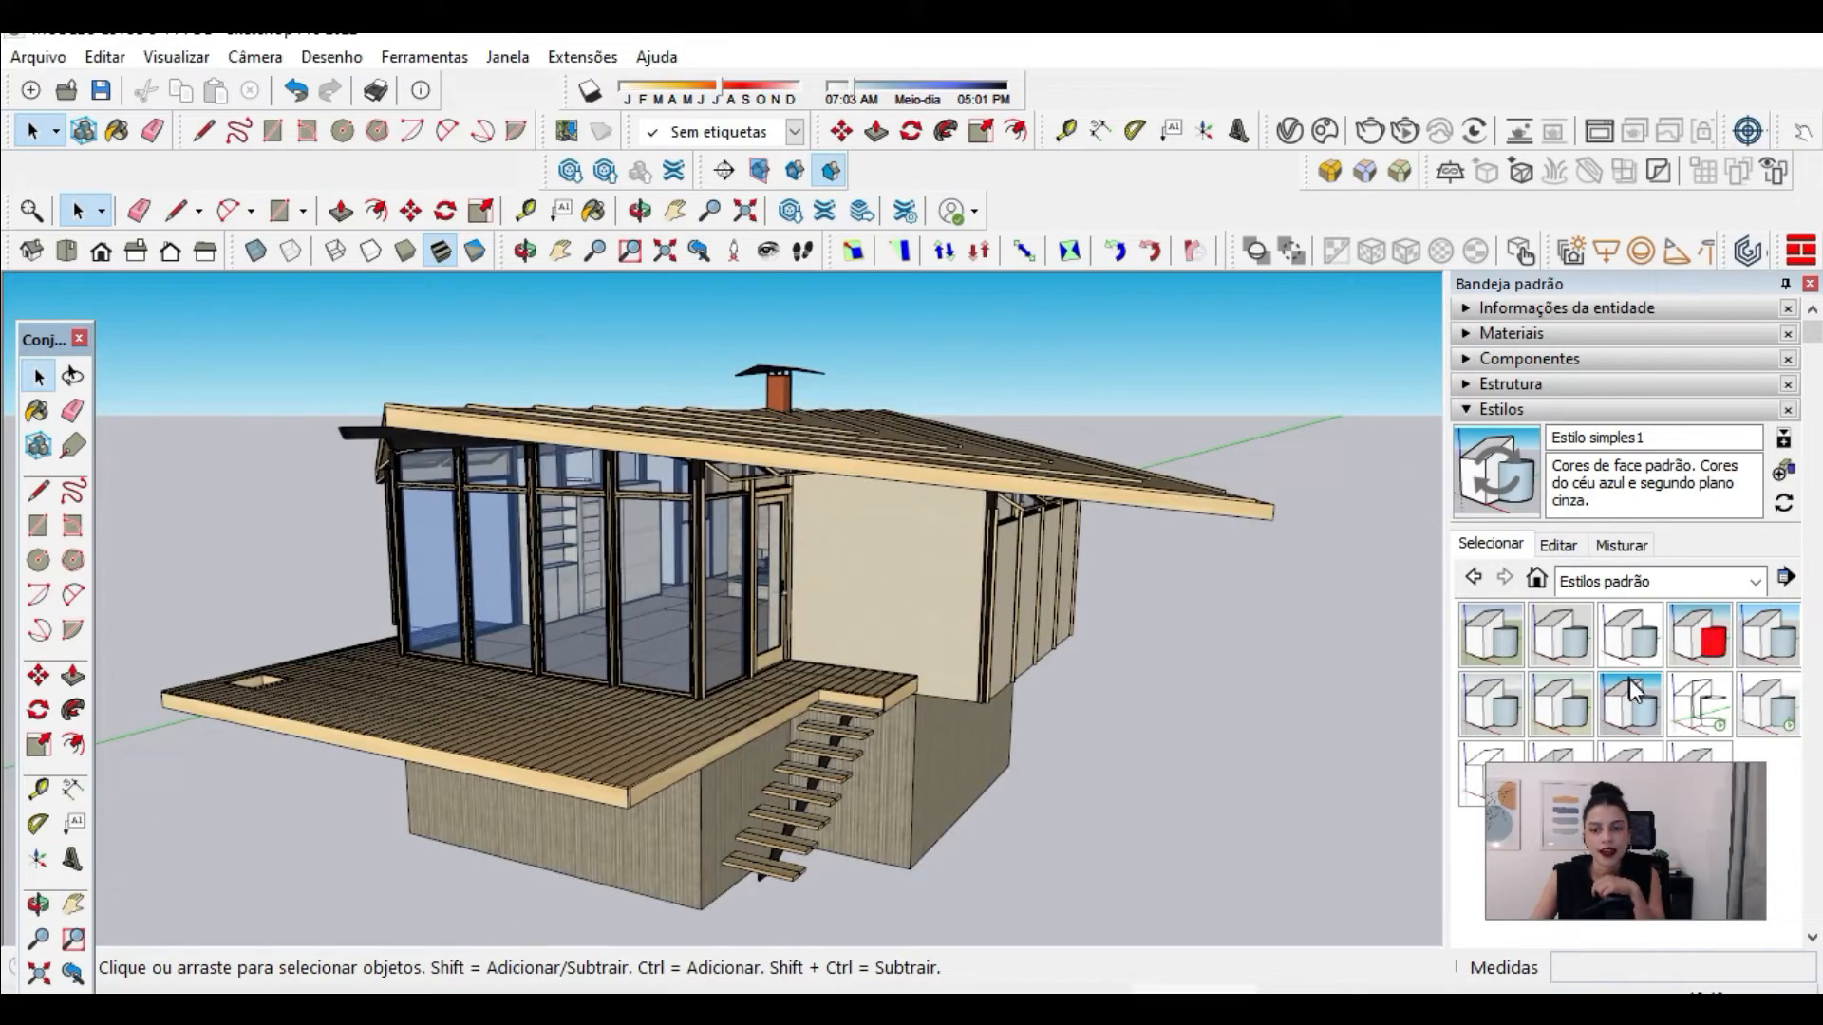
middle_click_drag(806, 412, 1245, 510)
scroll(1060, 504, "down", 1)
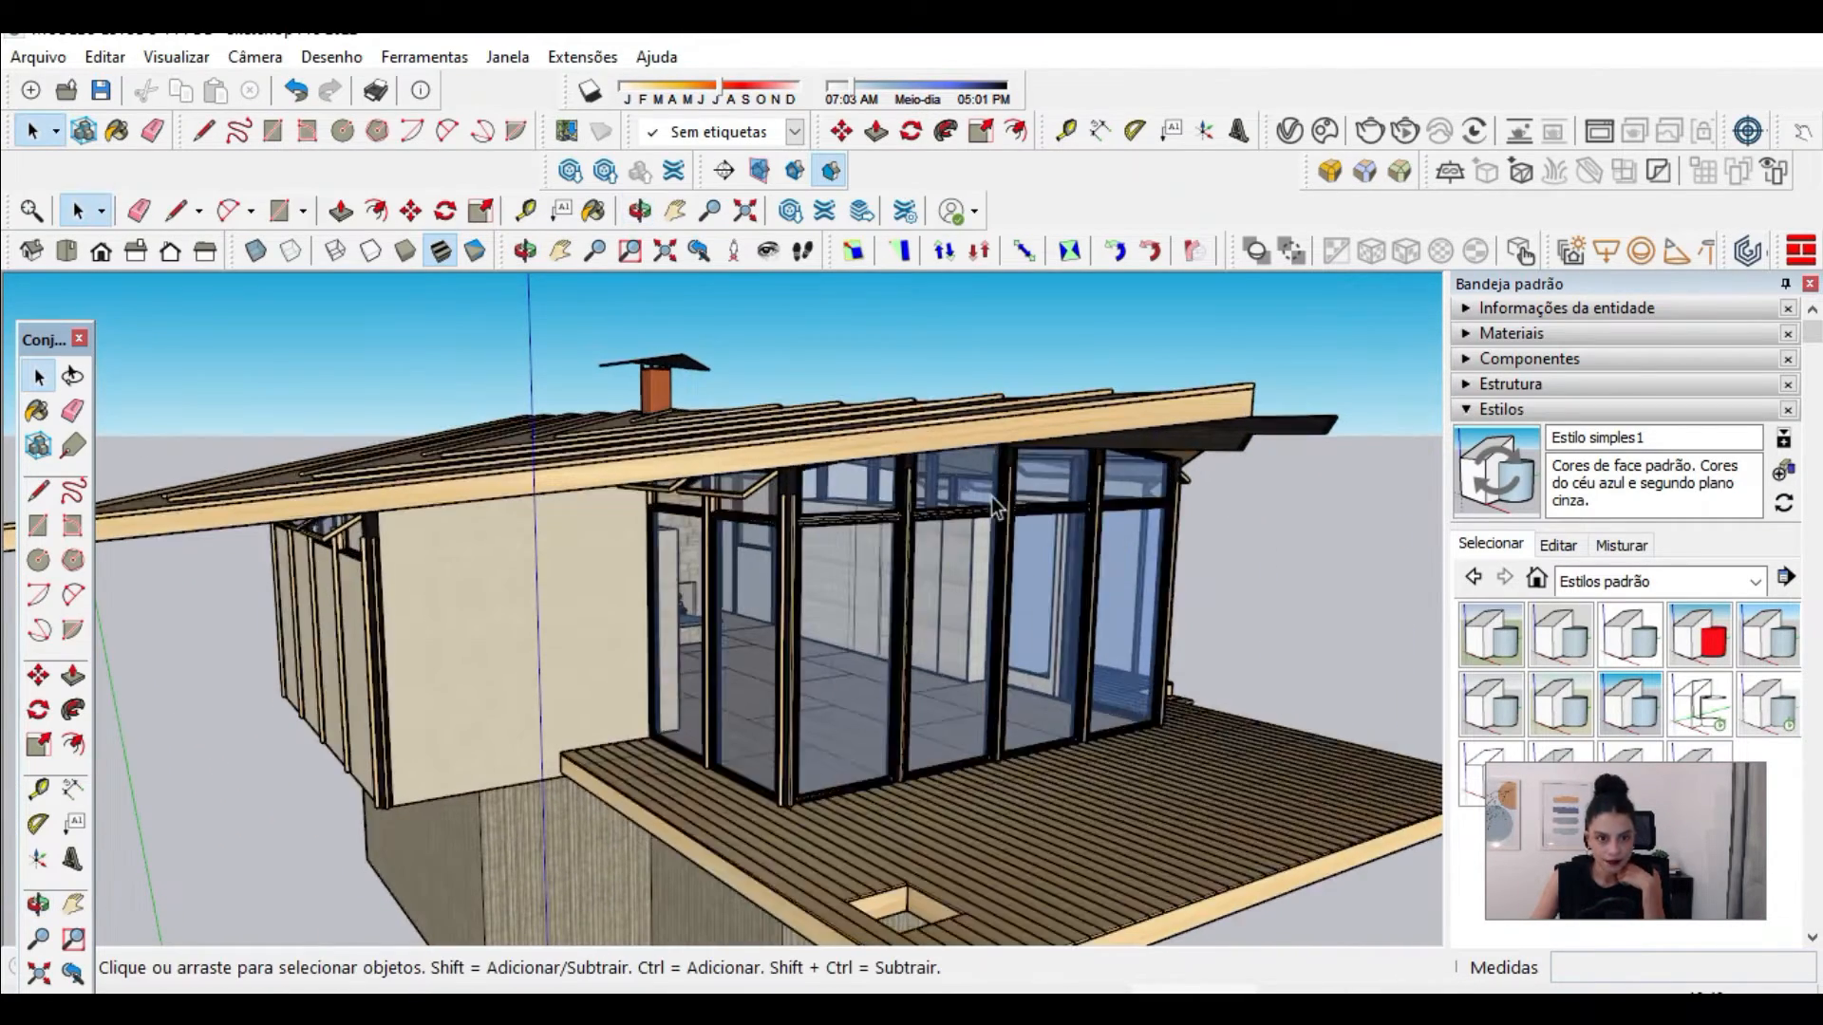
Step: Draw a rectangle on the ground across the green axis, beside the cabin's slatted wall
scroll(192, 799, "up", 5)
scroll(1142, 490, "down", 1)
scroll(247, 748, "up", 5)
scroll(932, 573, "down", 3)
middle_click_drag(860, 440, 525, 513)
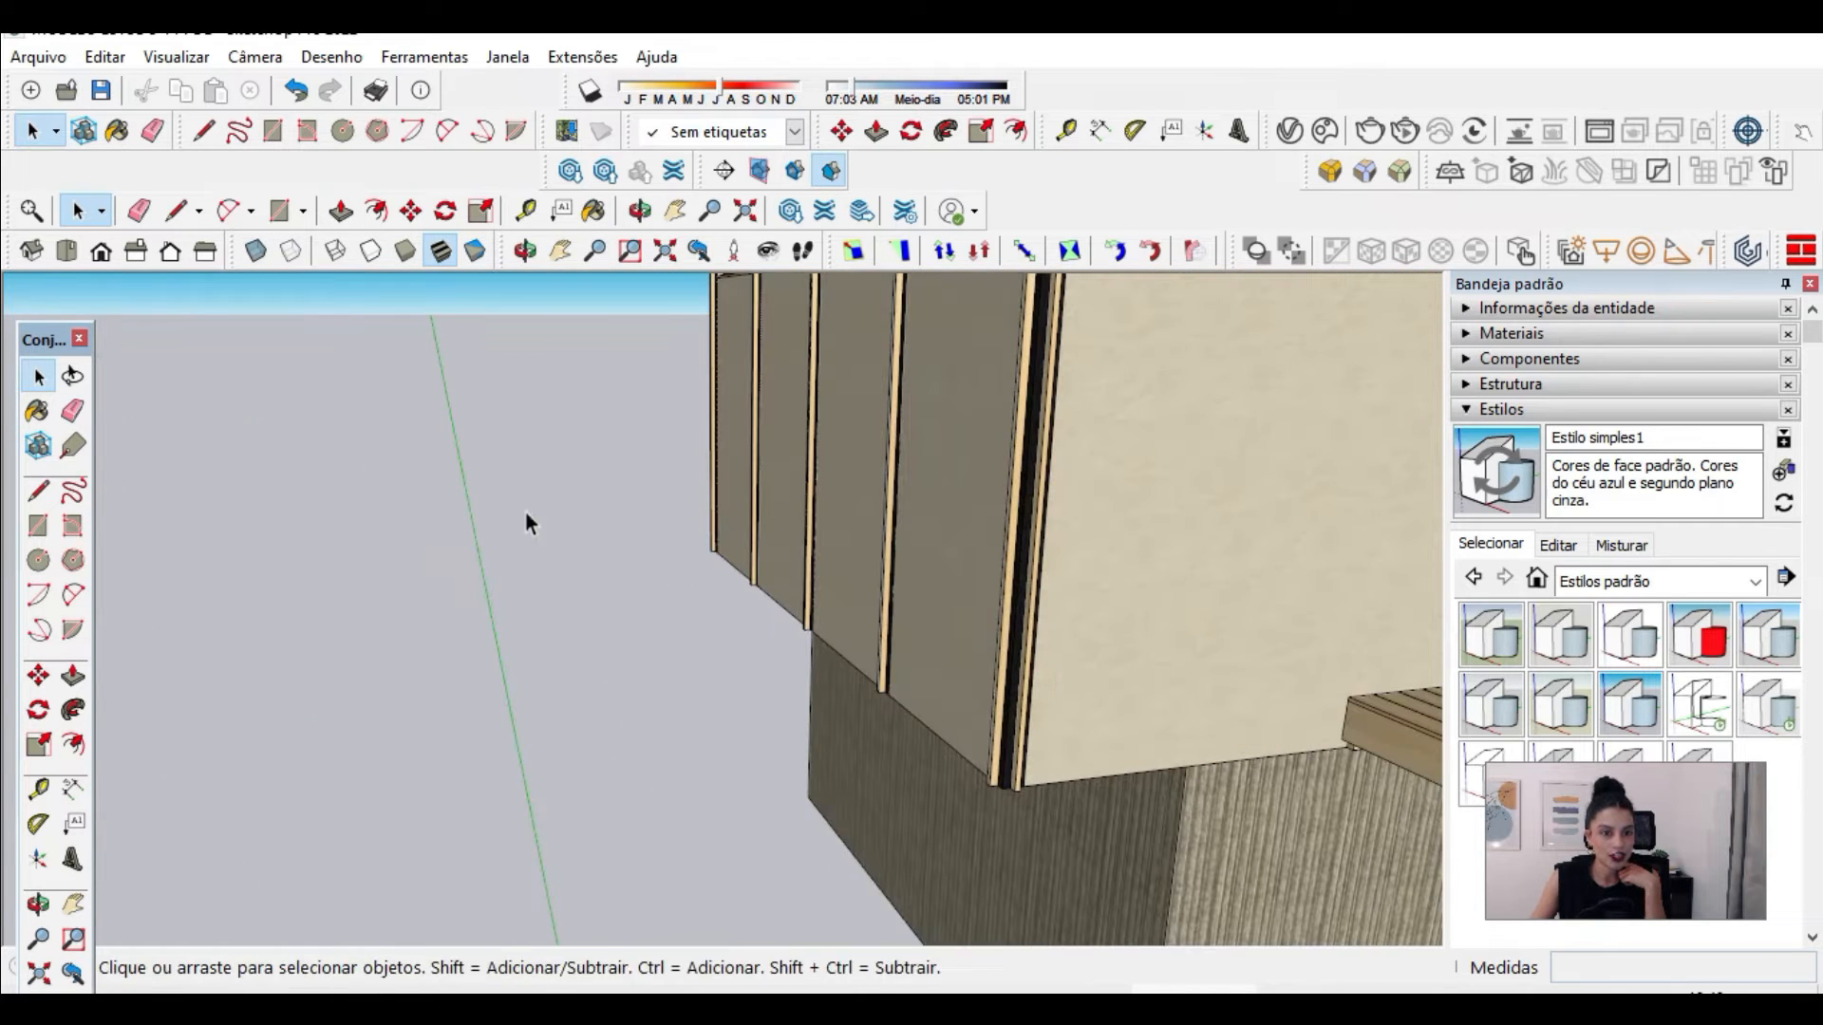
left_click(279, 211)
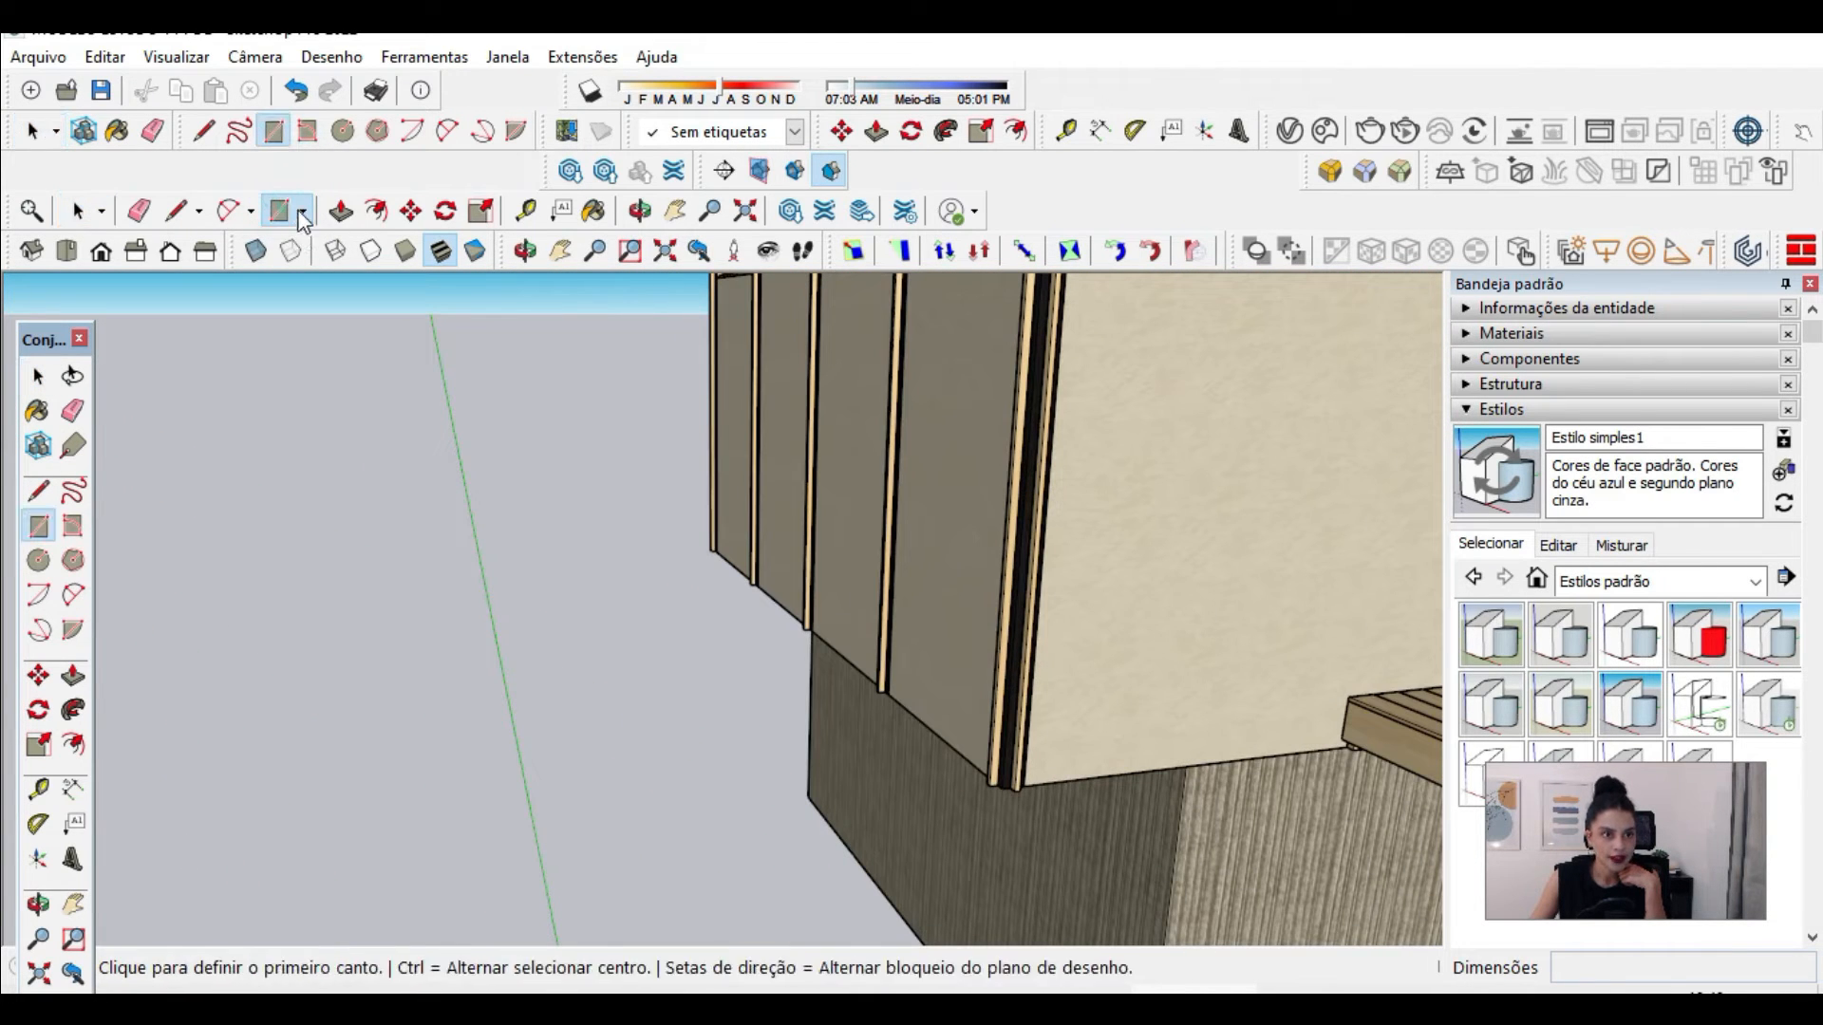
scroll(992, 322, "down", 3)
left_click(591, 705)
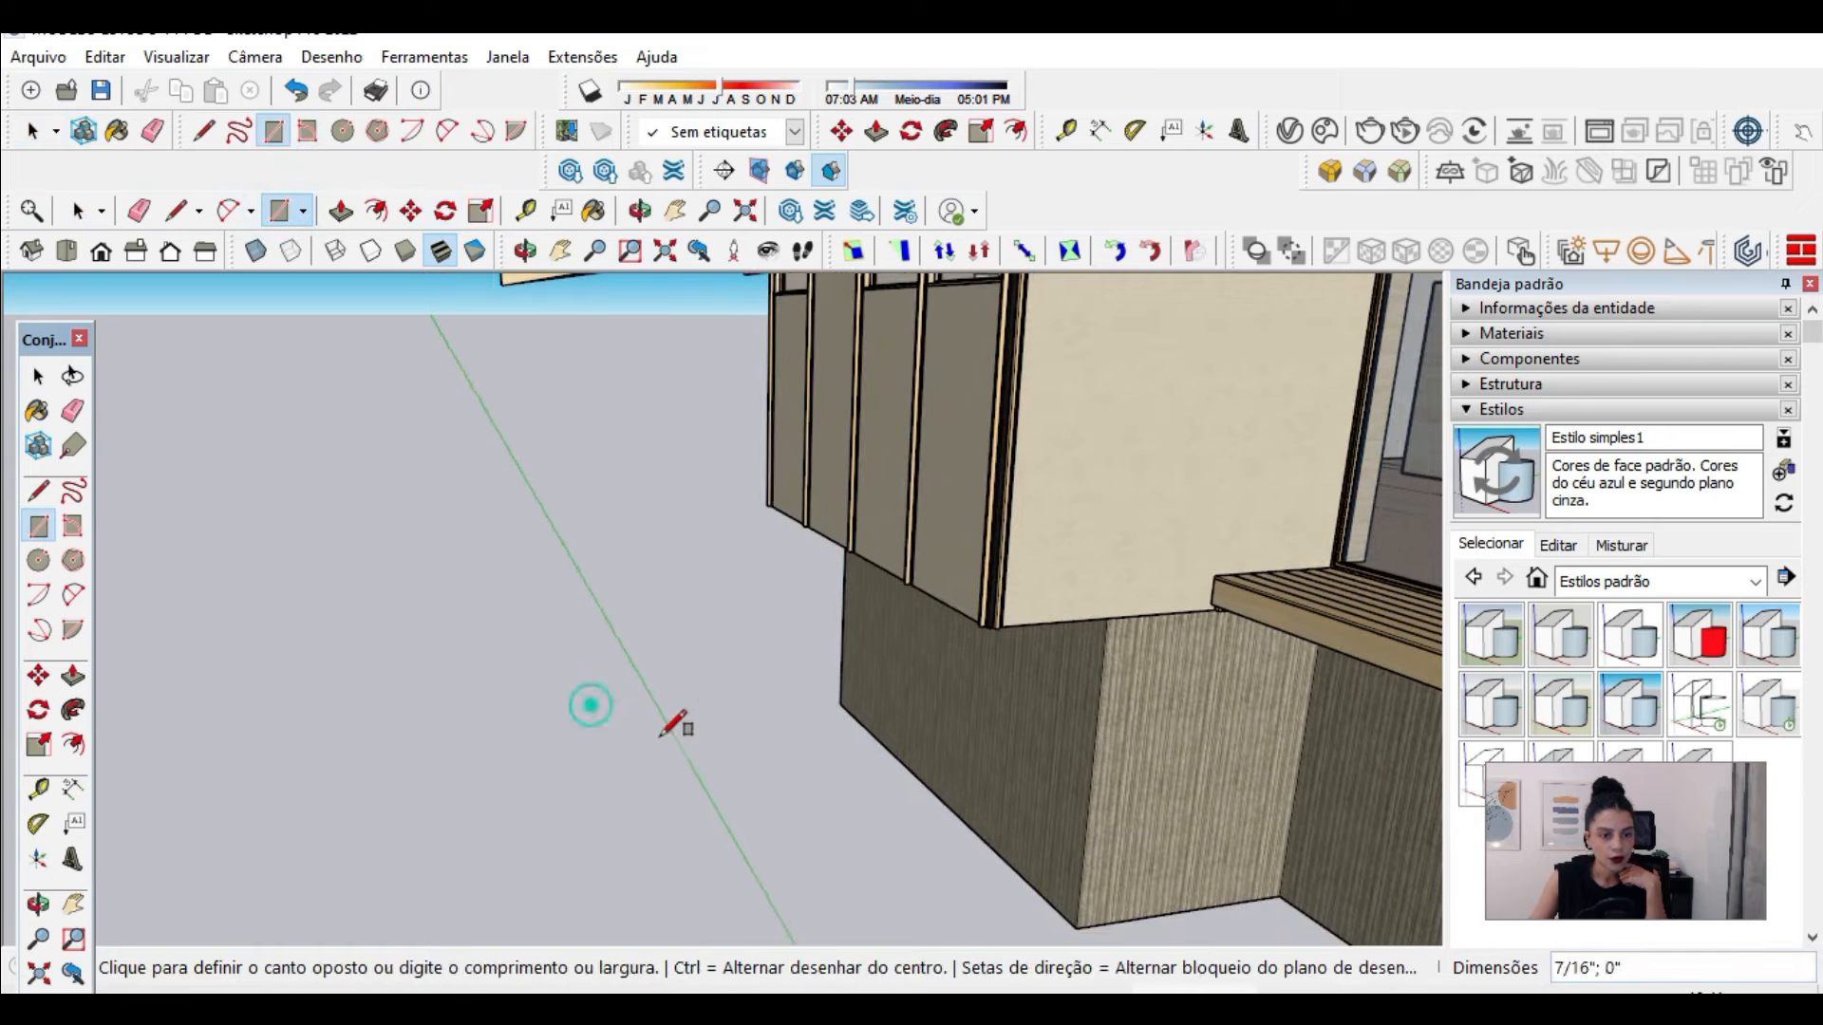
left_click(753, 773)
scroll(608, 743, "up", 2)
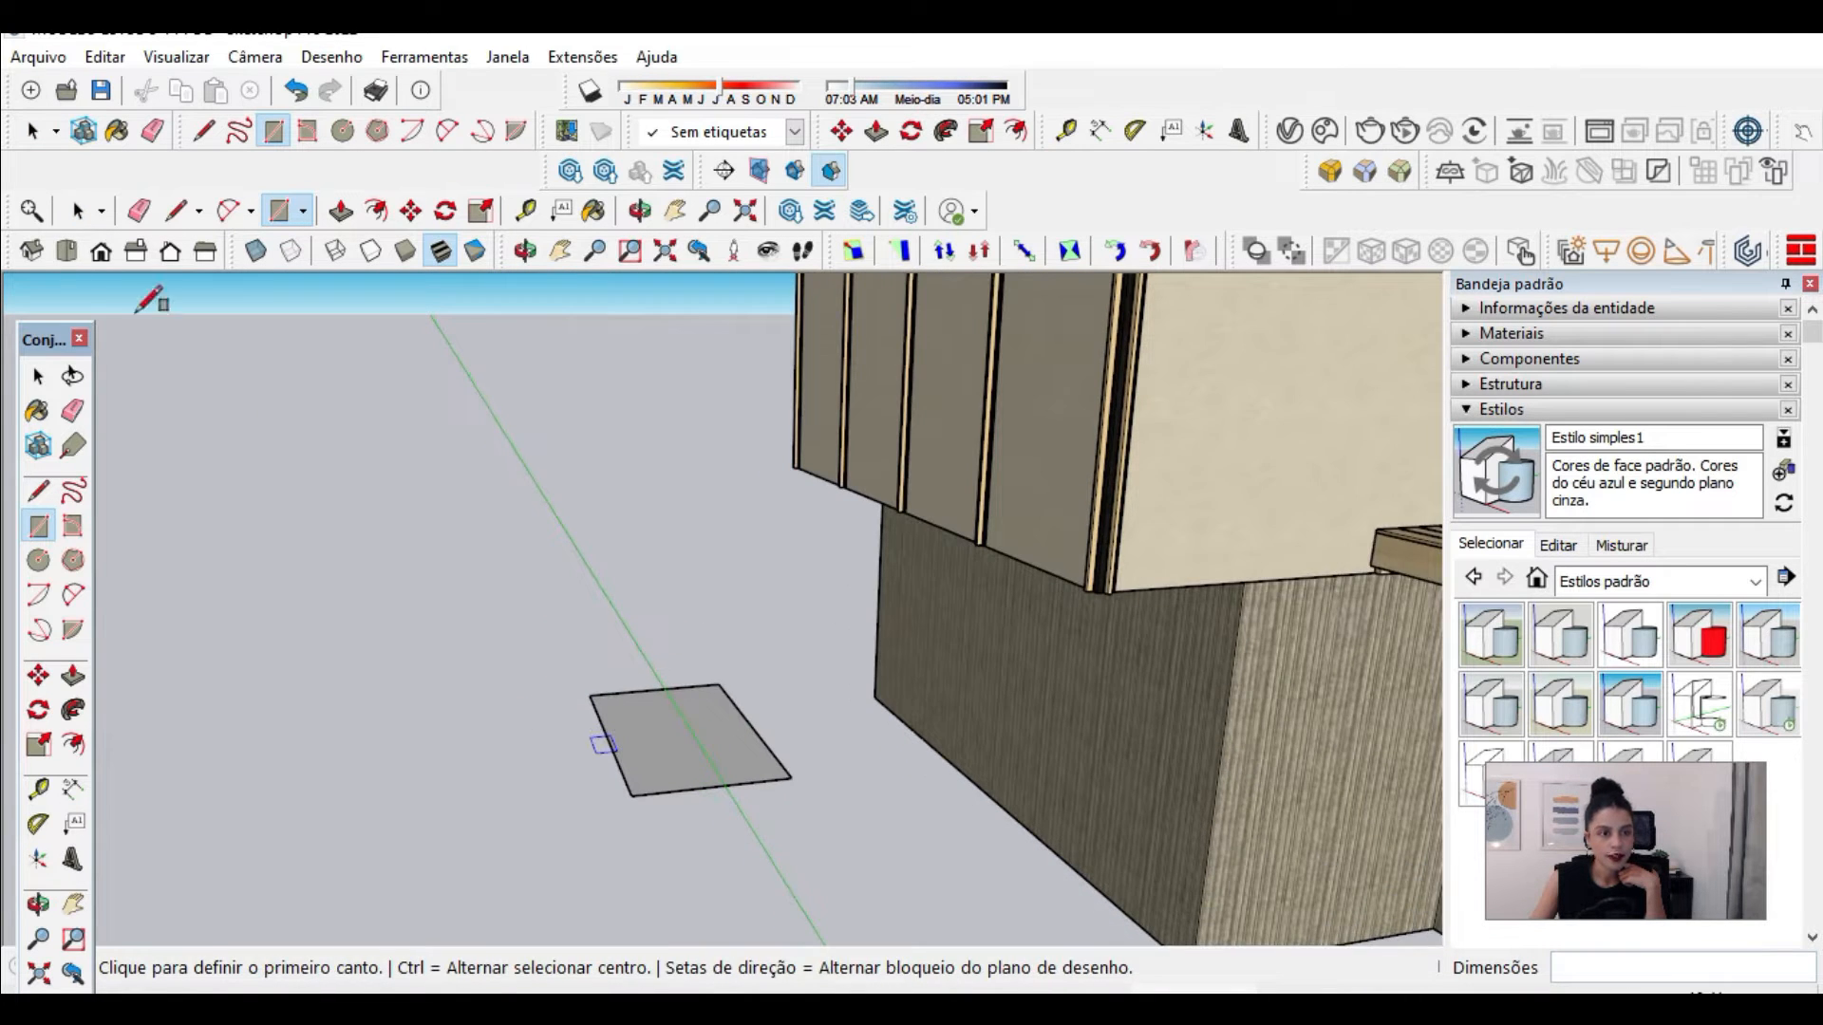
Step: Examine the upper side and the underside of the ground rectangle to compare its front and back faces
left_click(78, 210)
scroll(584, 679, "up", 2)
middle_click_drag(681, 784, 833, 797)
scroll(794, 807, "down", 3)
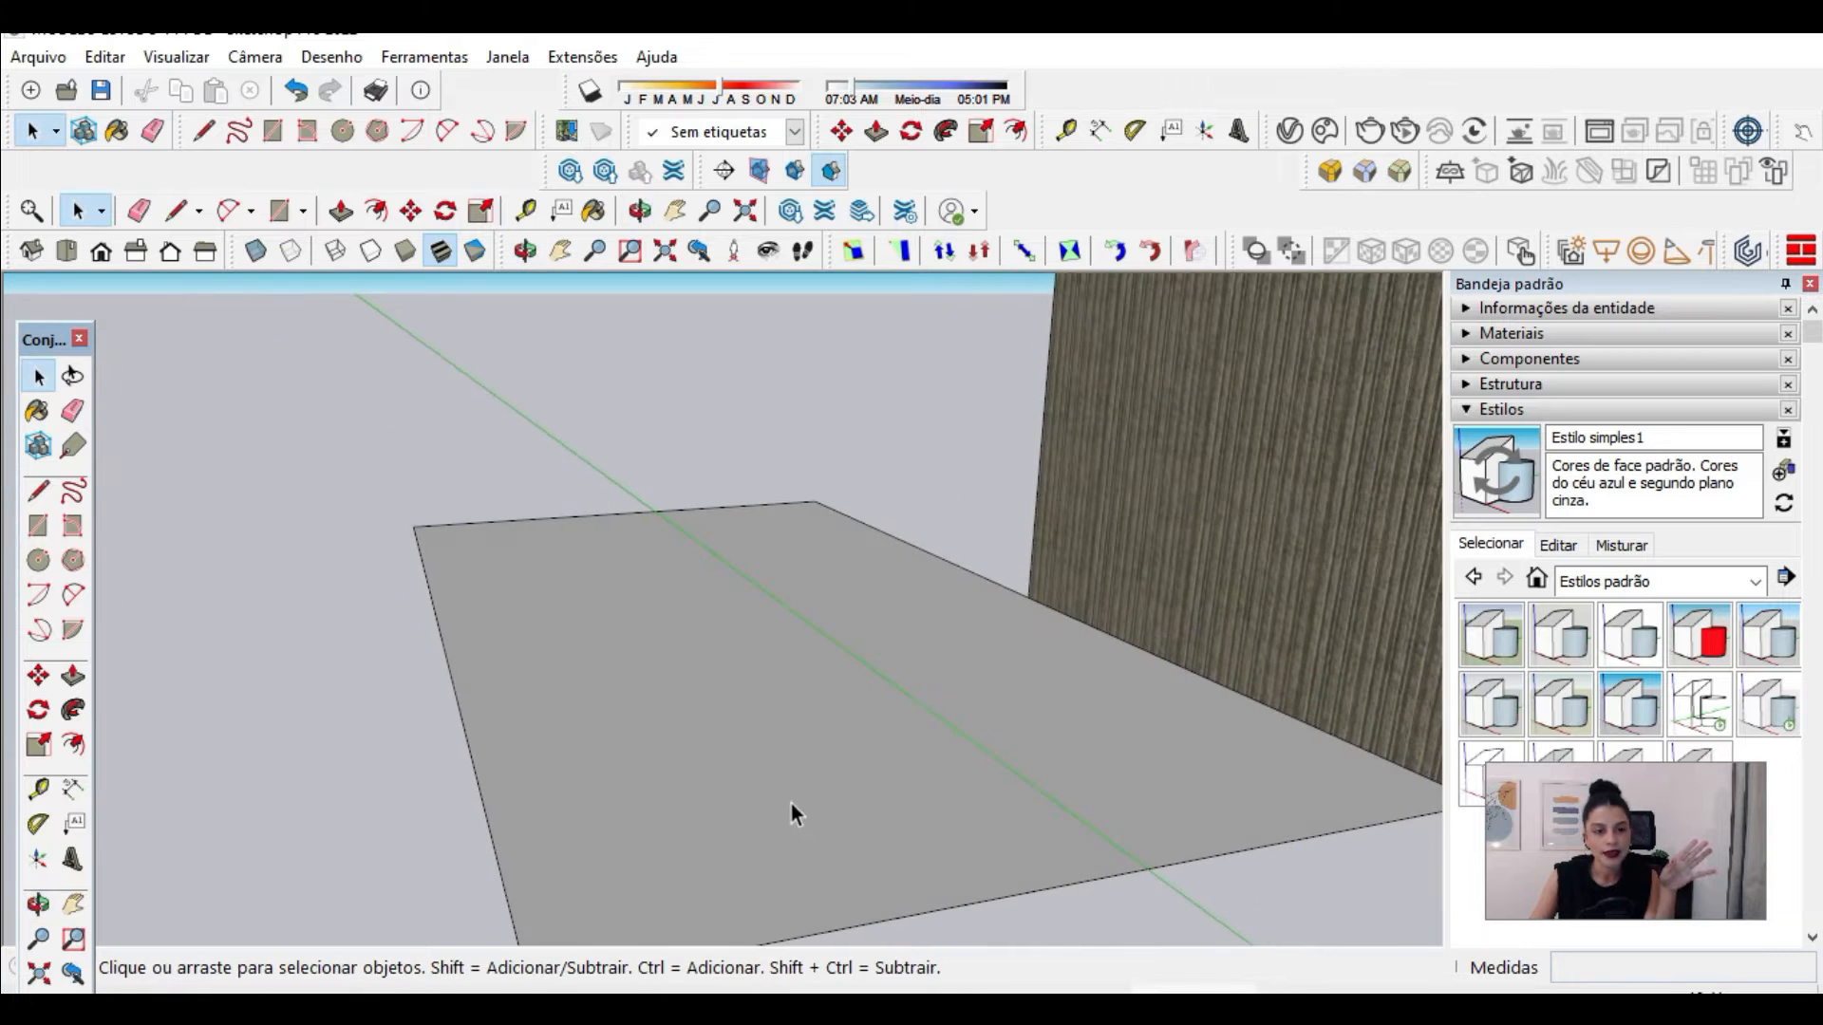
scroll(788, 731, "up", 2)
middle_click_drag(775, 717, 729, 750)
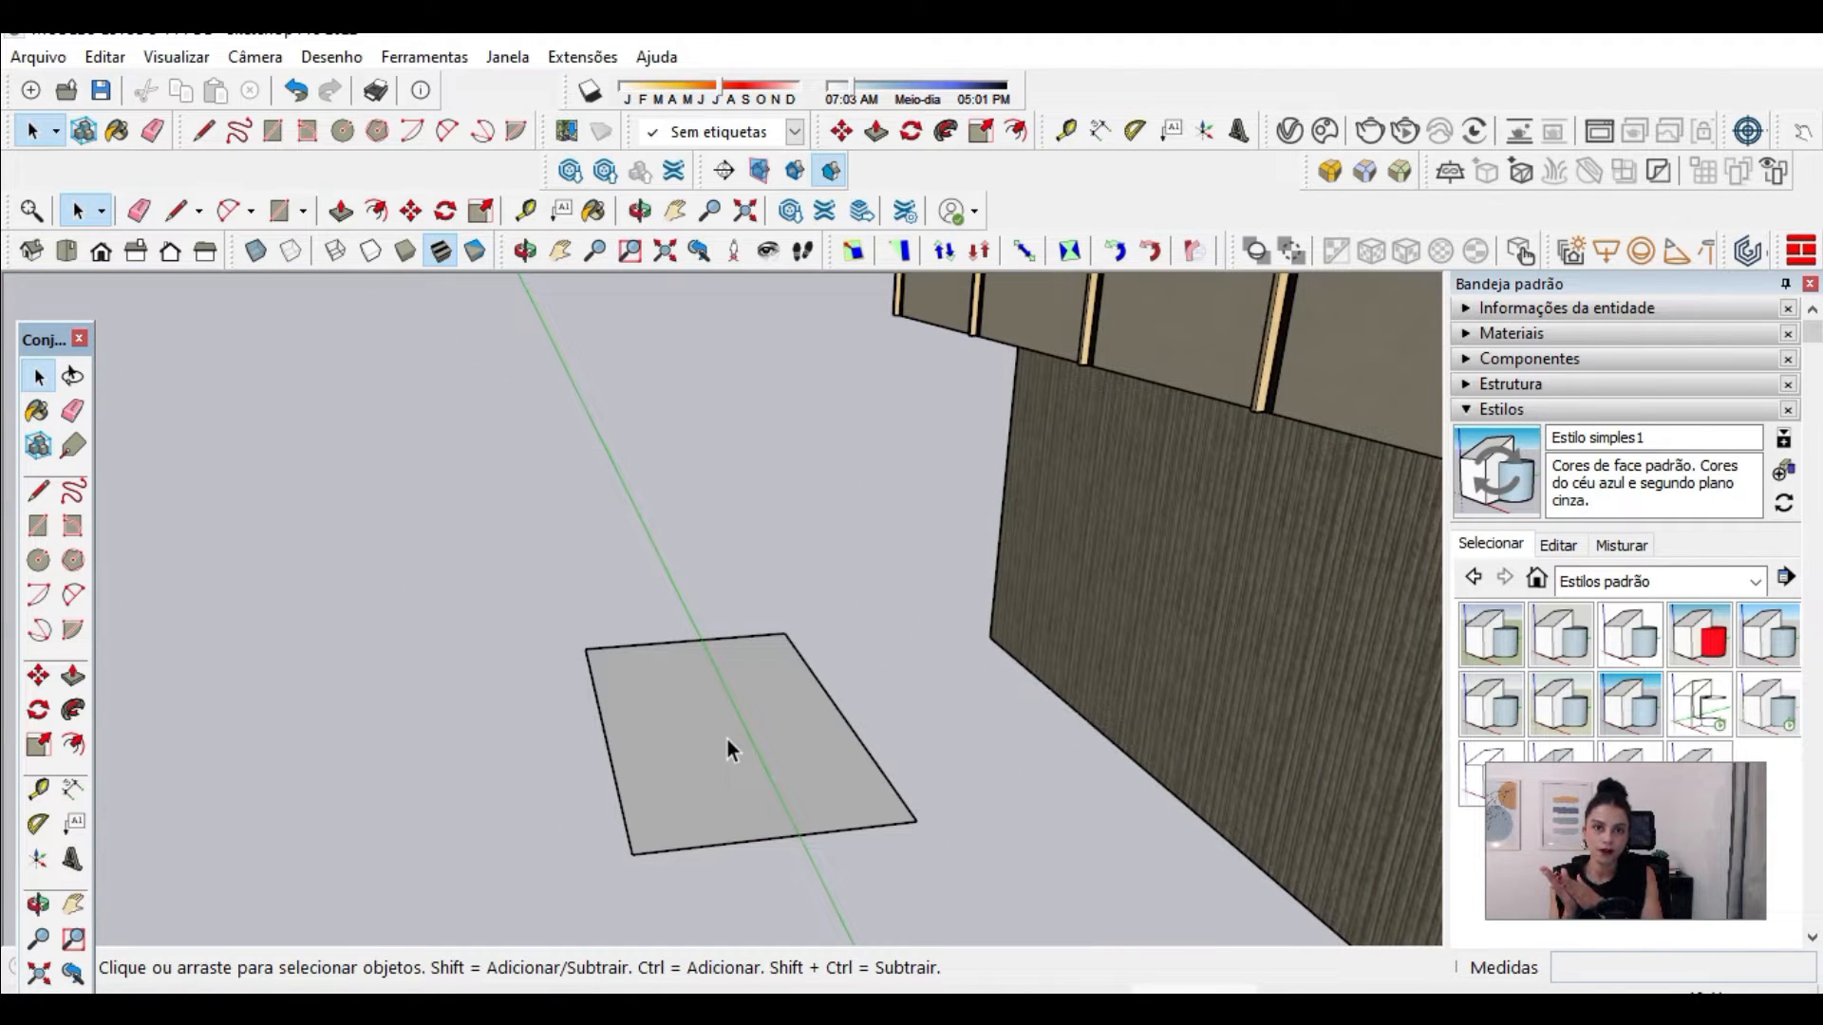
scroll(735, 771, "up", 2)
middle_click_drag(737, 777, 733, 481)
scroll(923, 758, "down", 2)
scroll(807, 522, "up", 1)
scroll(807, 531, "up", 1)
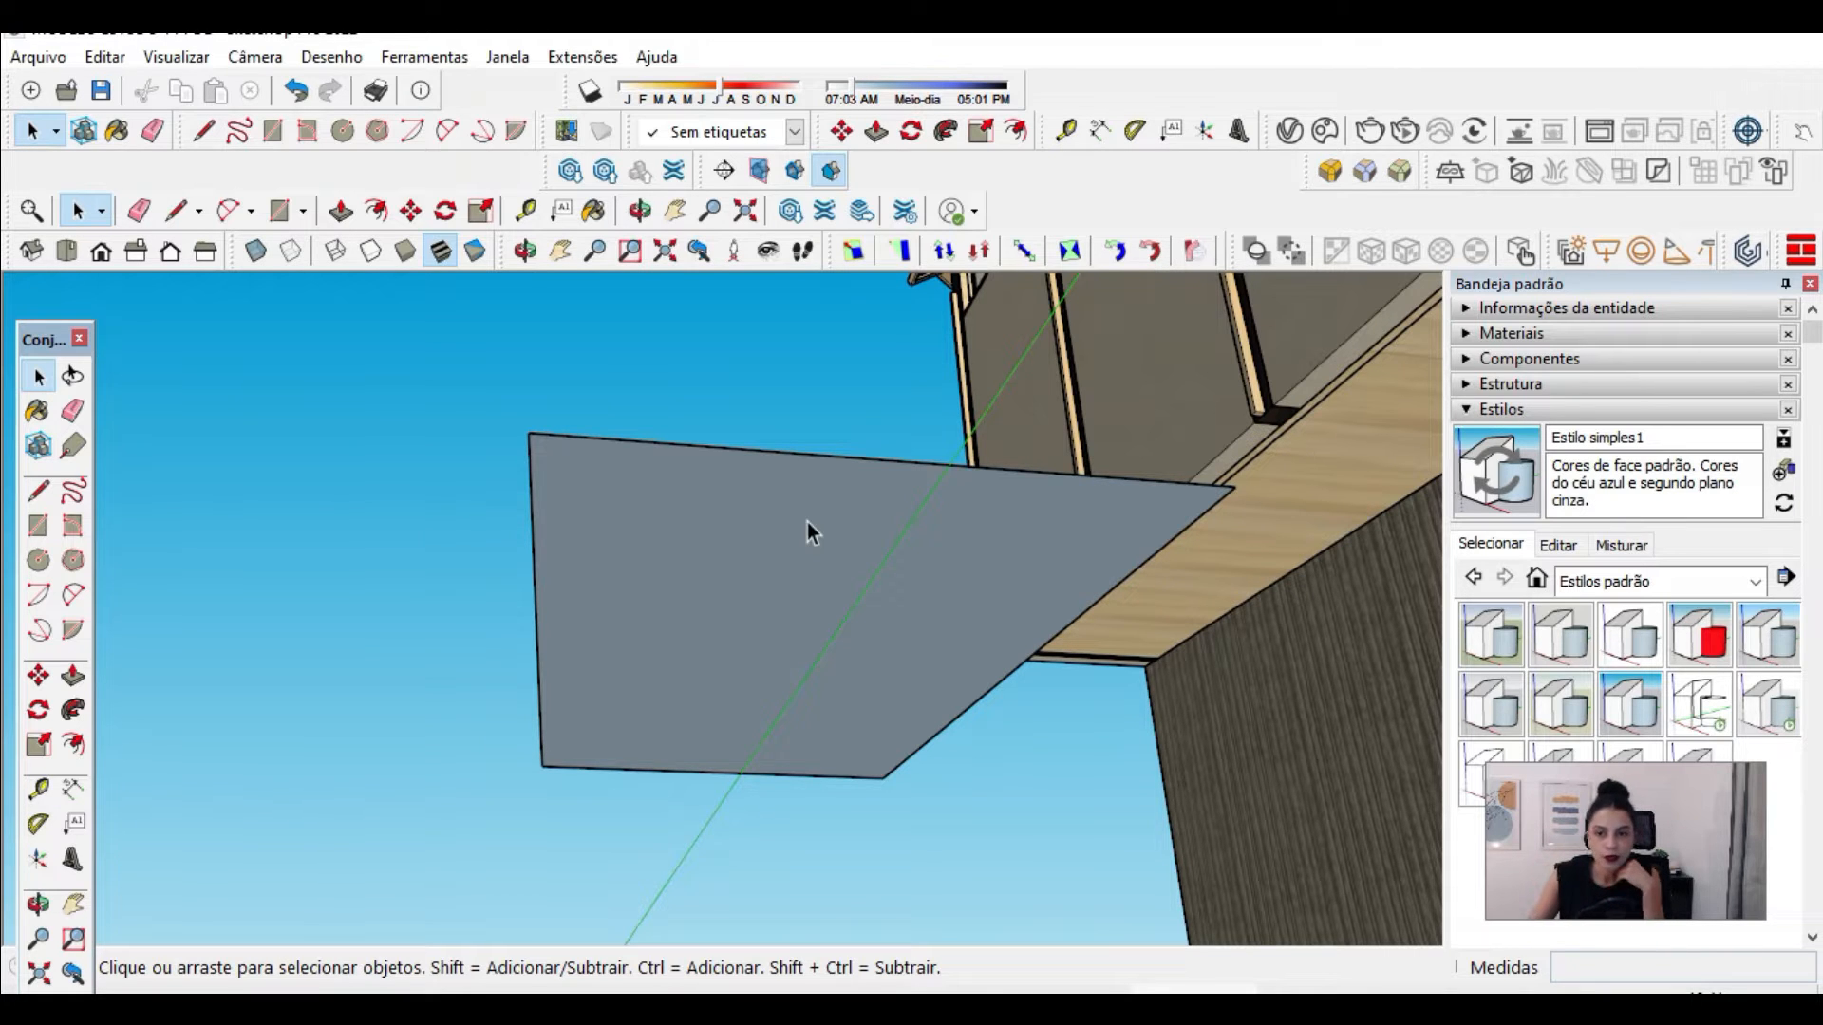
Step: Edit the current style's face settings and set the back face color to near-black
left_click(1517, 410)
left_click(1517, 408)
left_click(1548, 543)
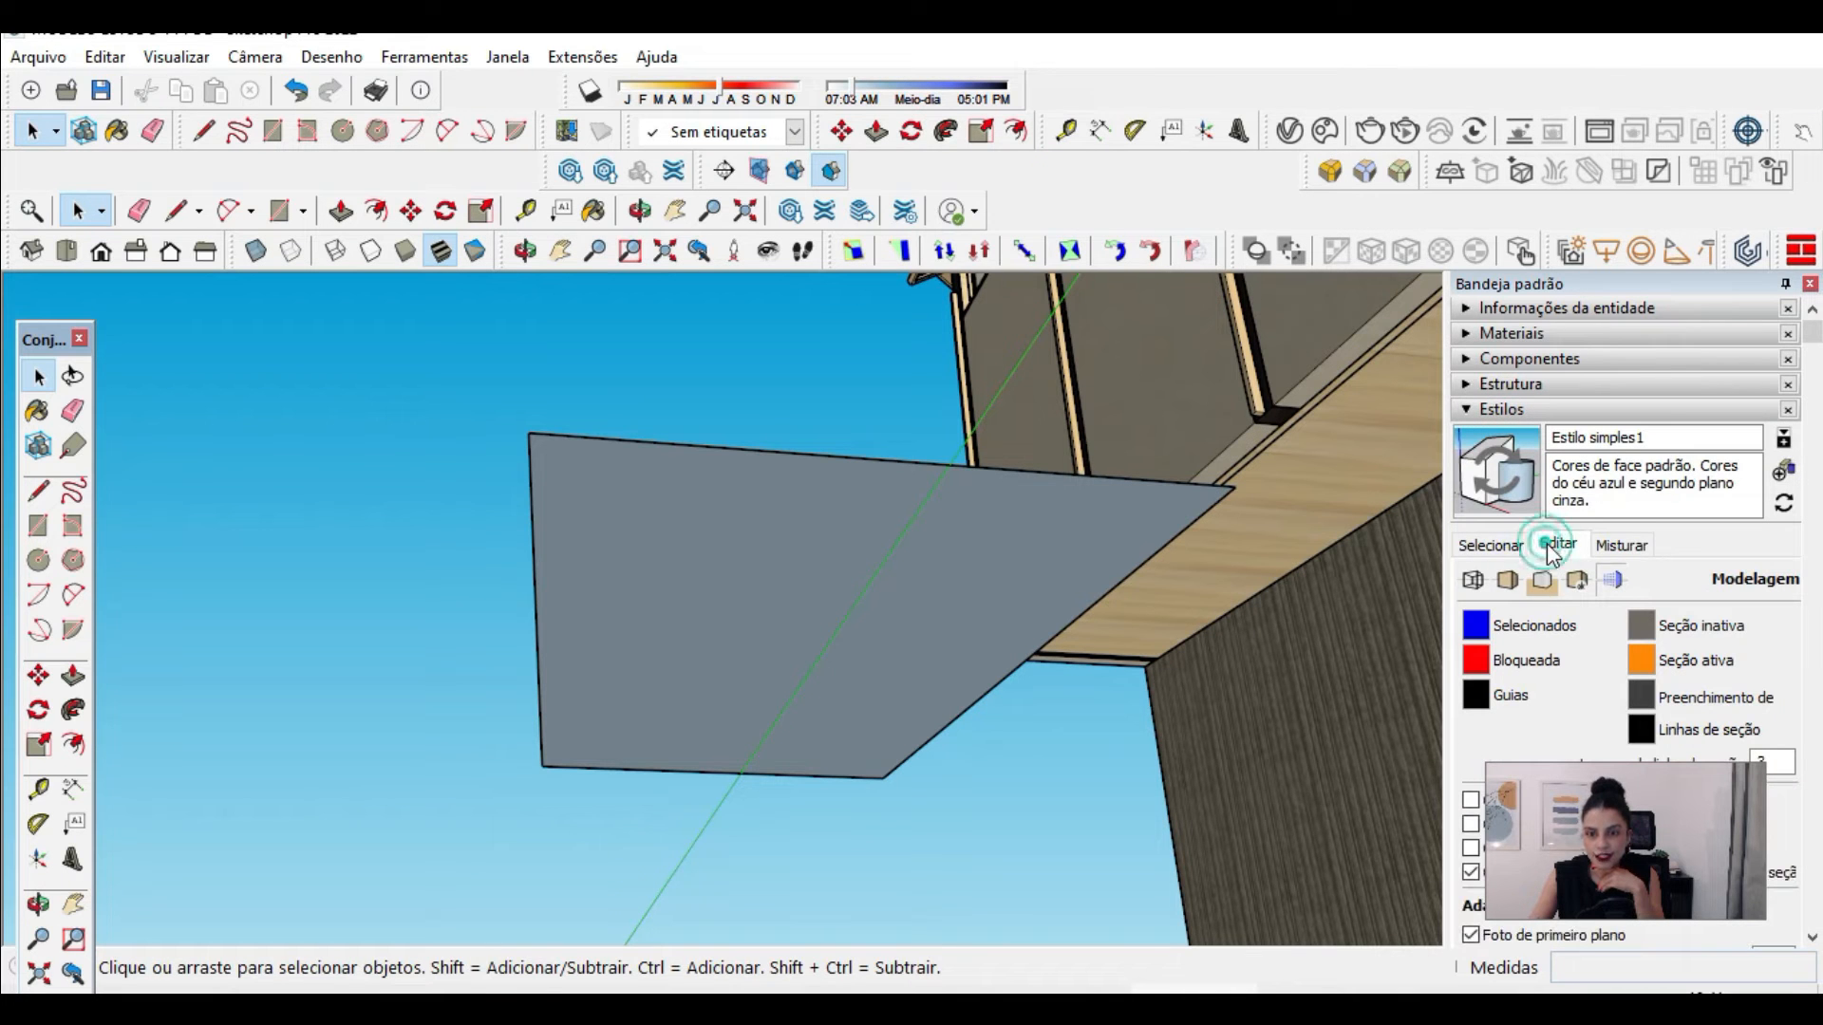
left_click(1504, 581)
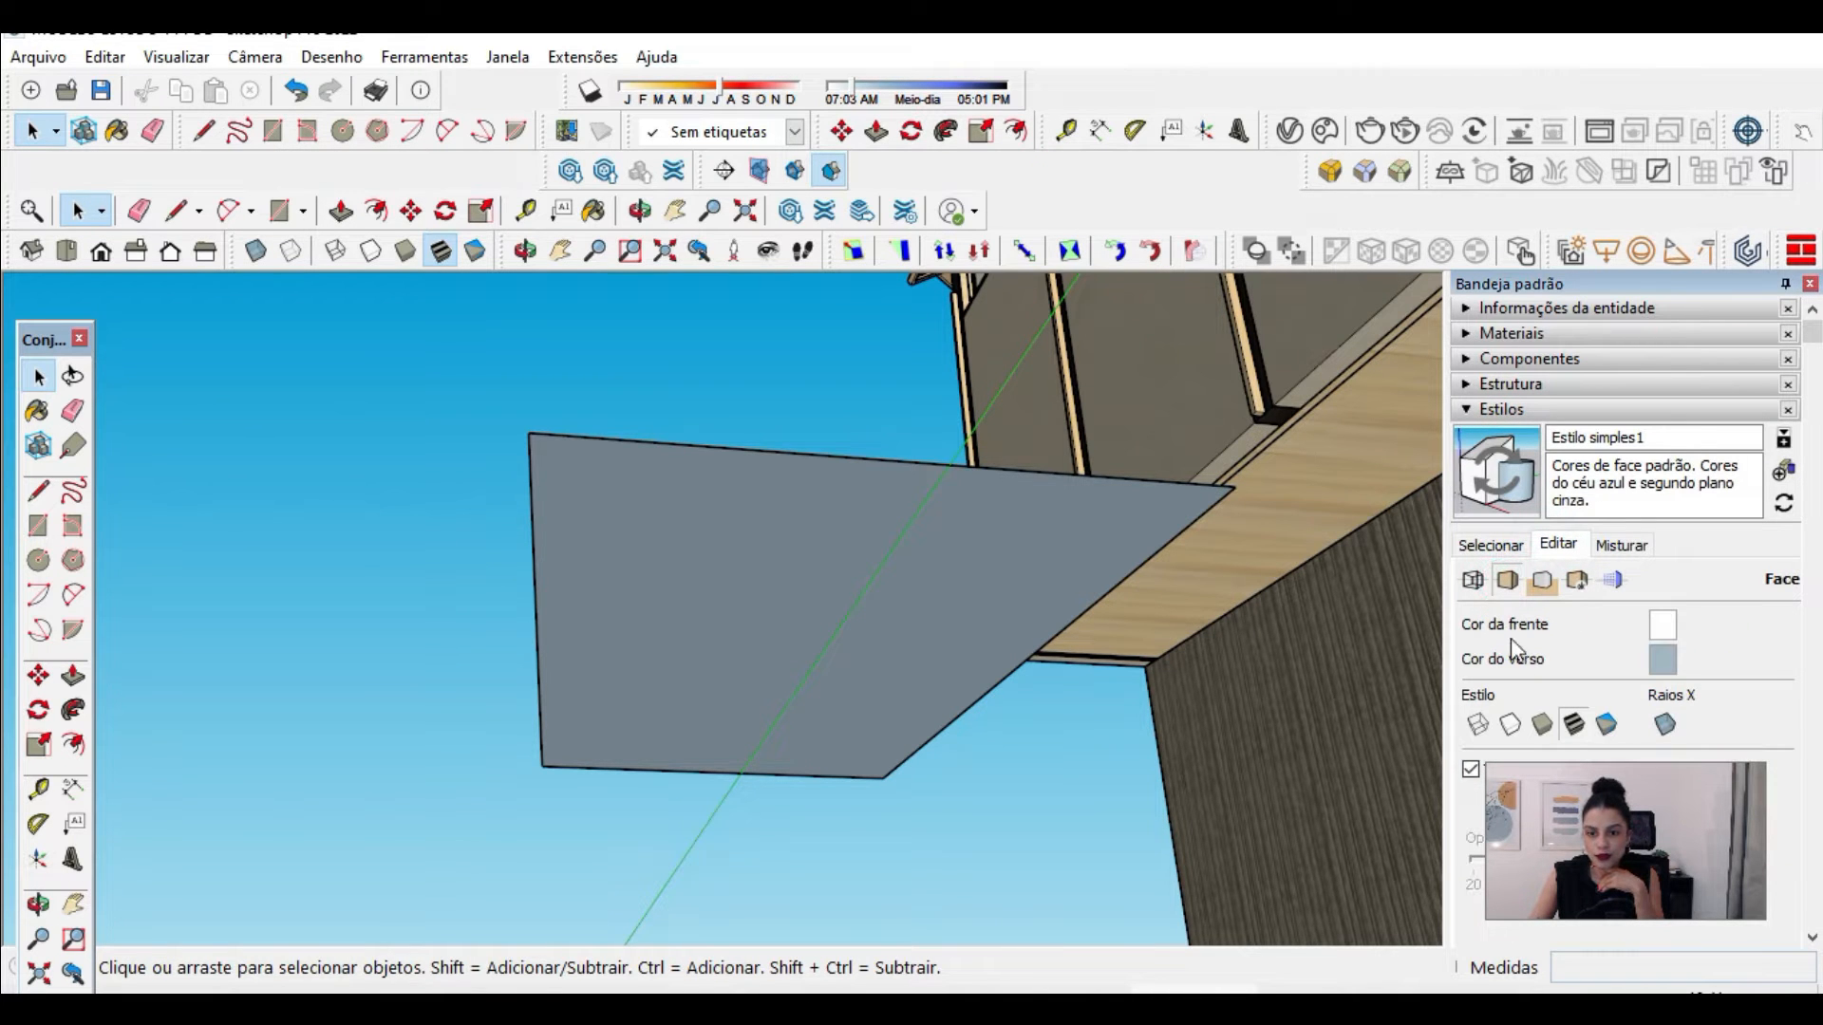
left_click(1661, 668)
left_click_drag(1367, 518, 1373, 558)
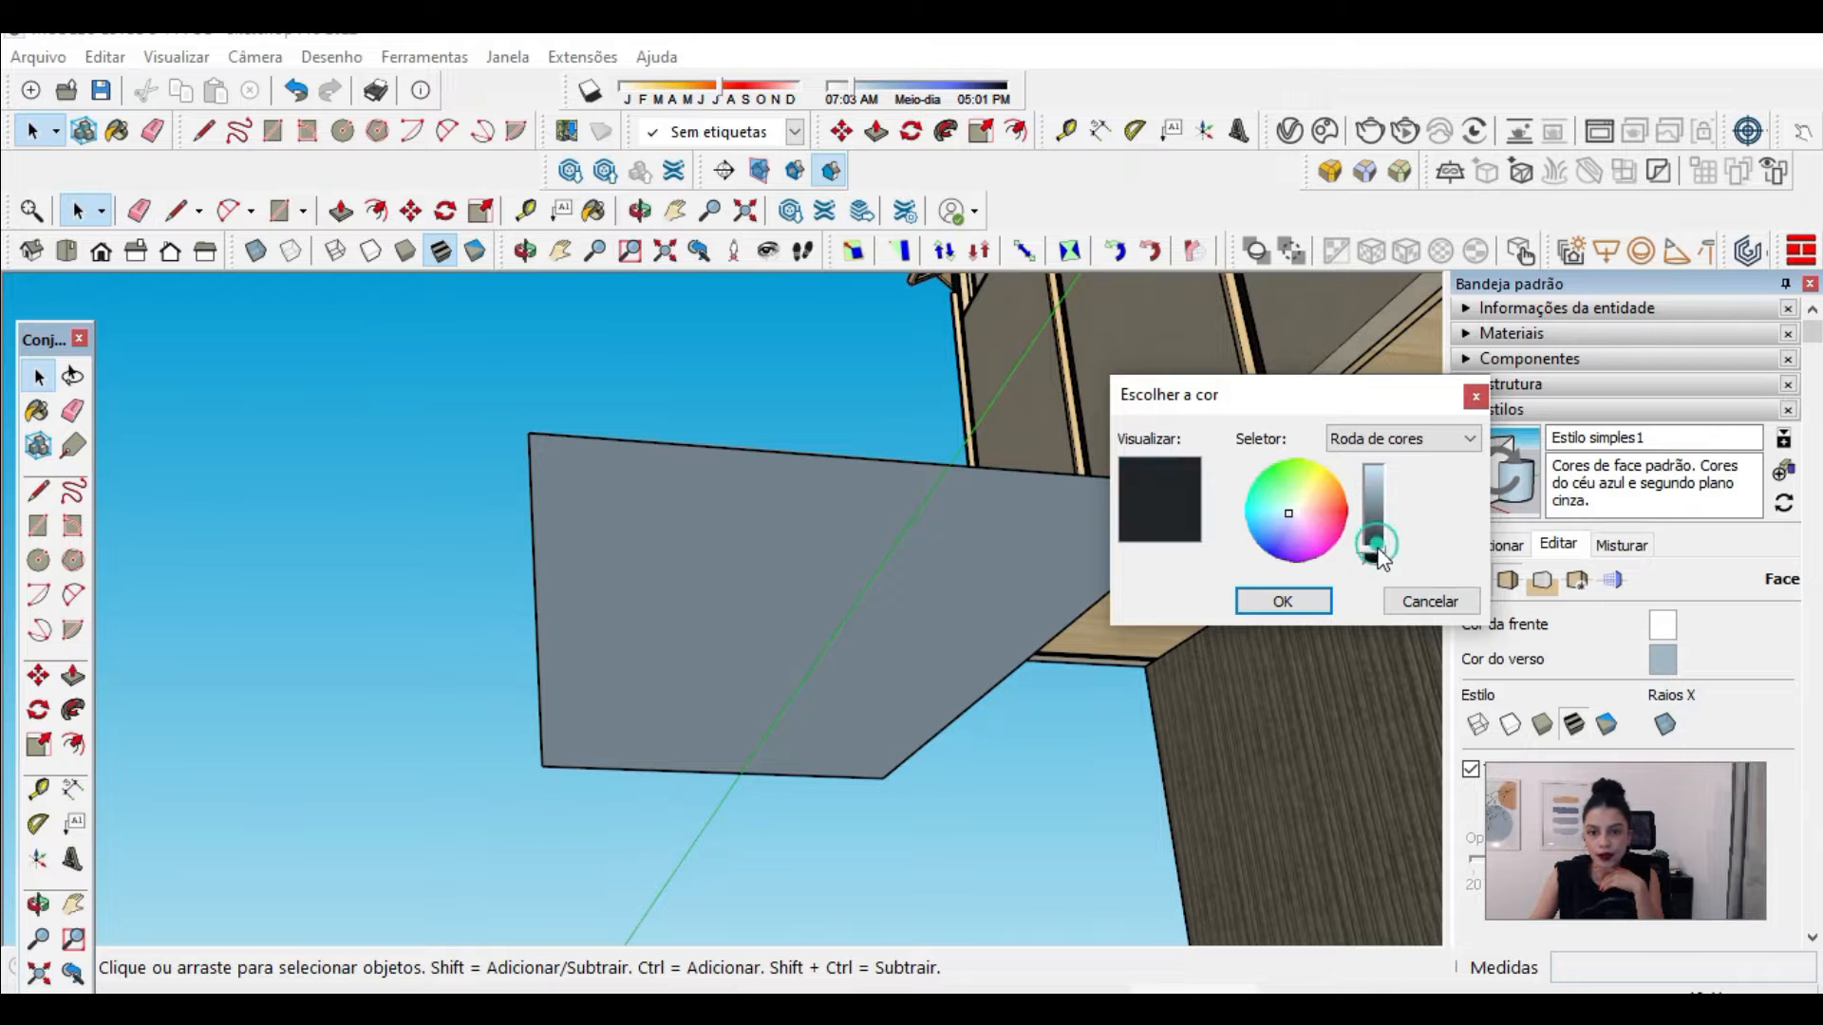
left_click(1330, 602)
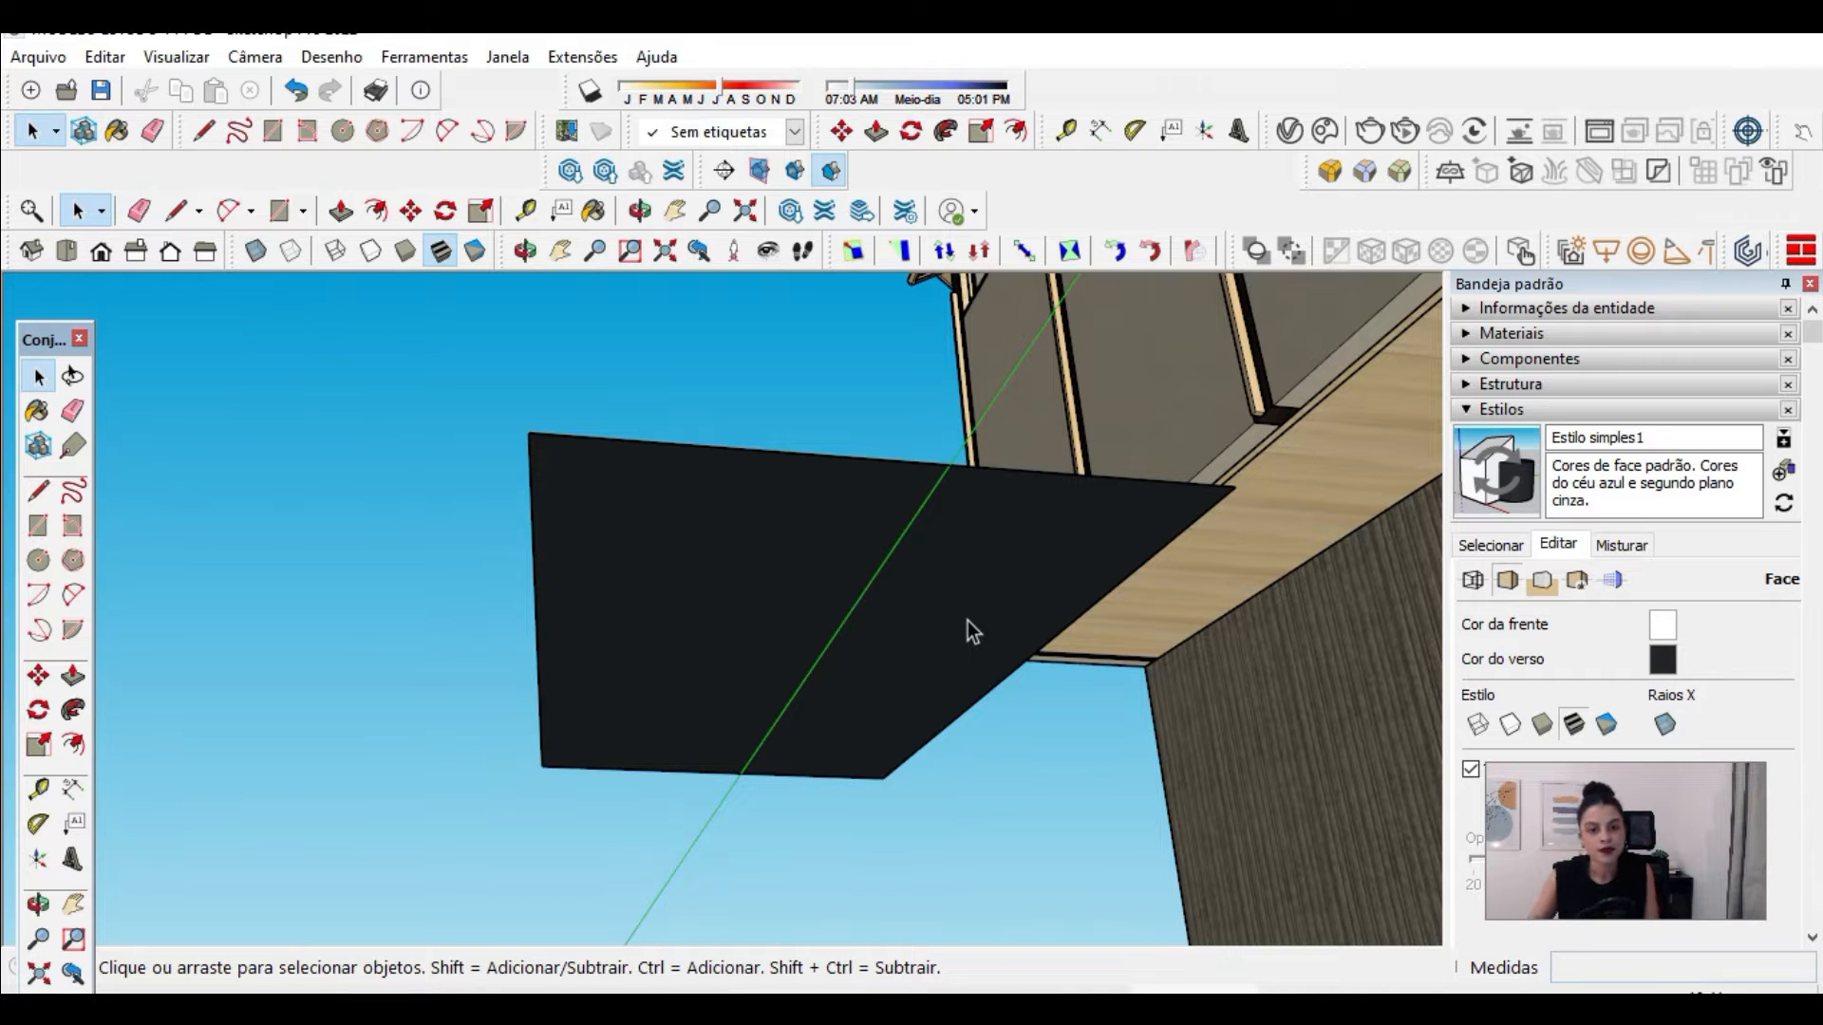
Step: Delete the rectangle beside the cabin
left_click(739, 589)
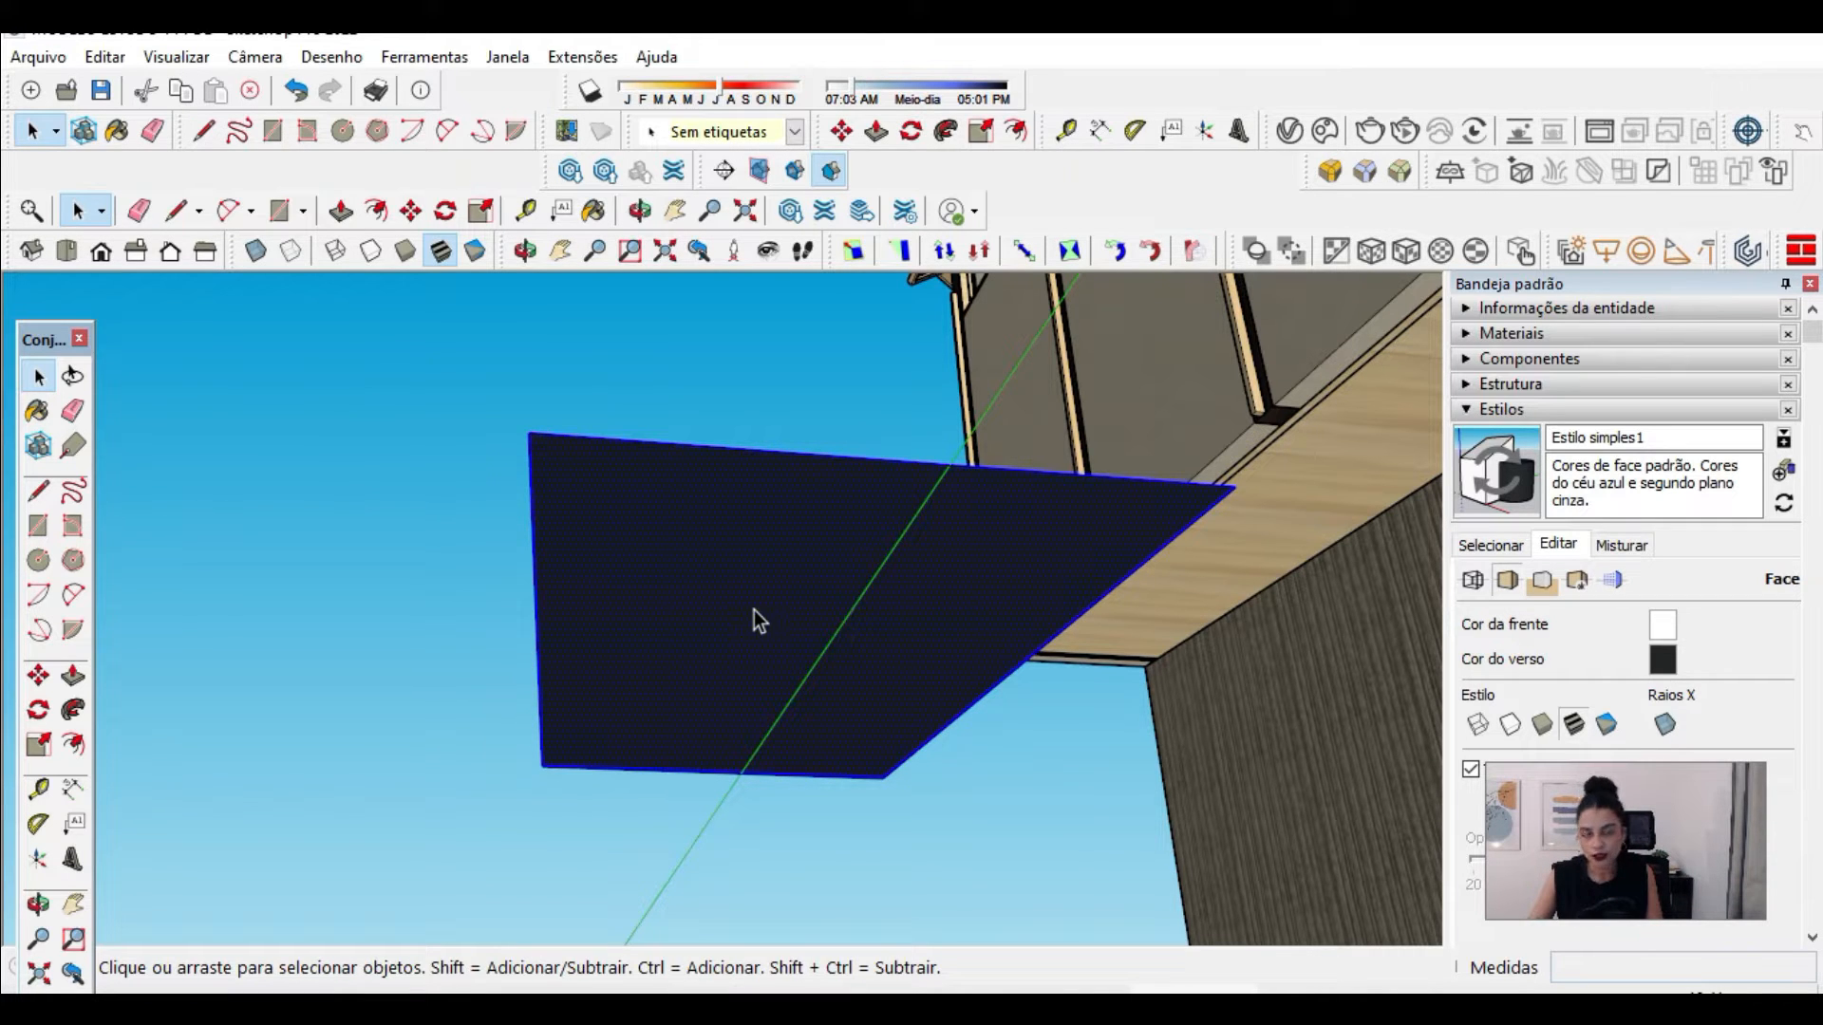
key("Delete")
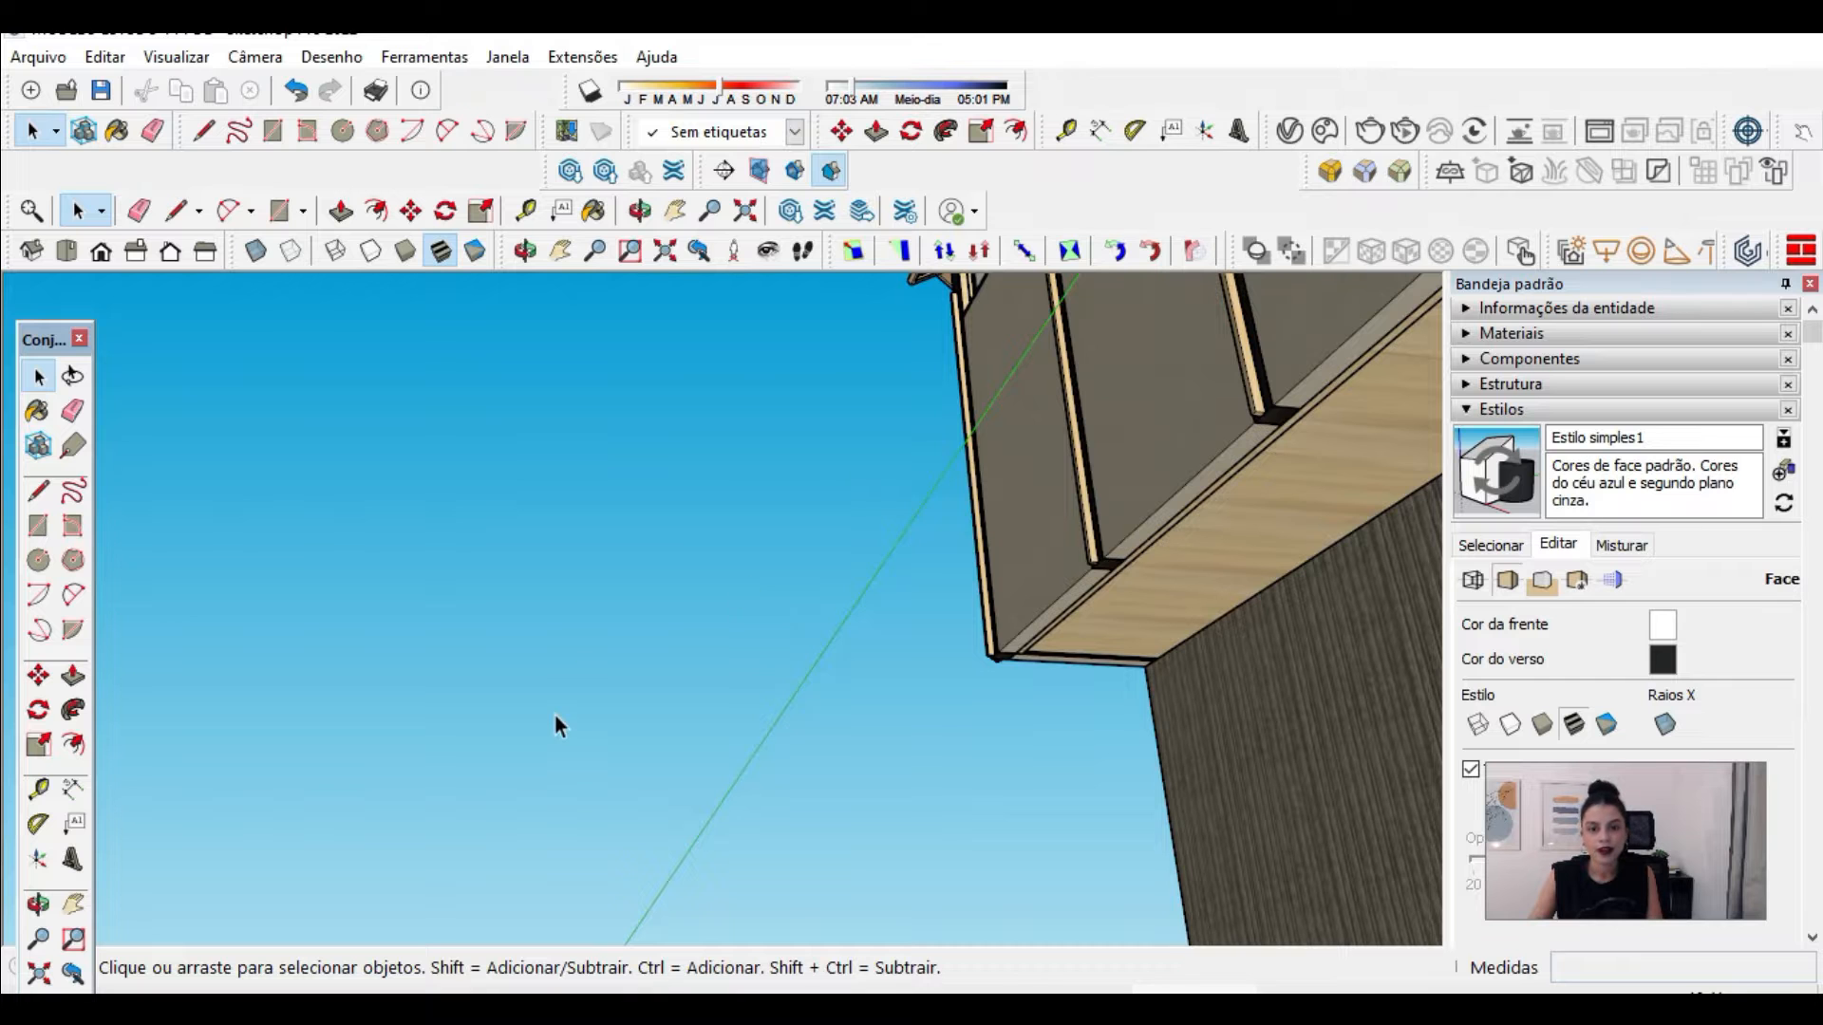
Step: Inspect the cabin's exterior wall panels and vertical battens up close for reversed faces
scroll(606, 710, "down", 3)
scroll(1107, 441, "up", 5)
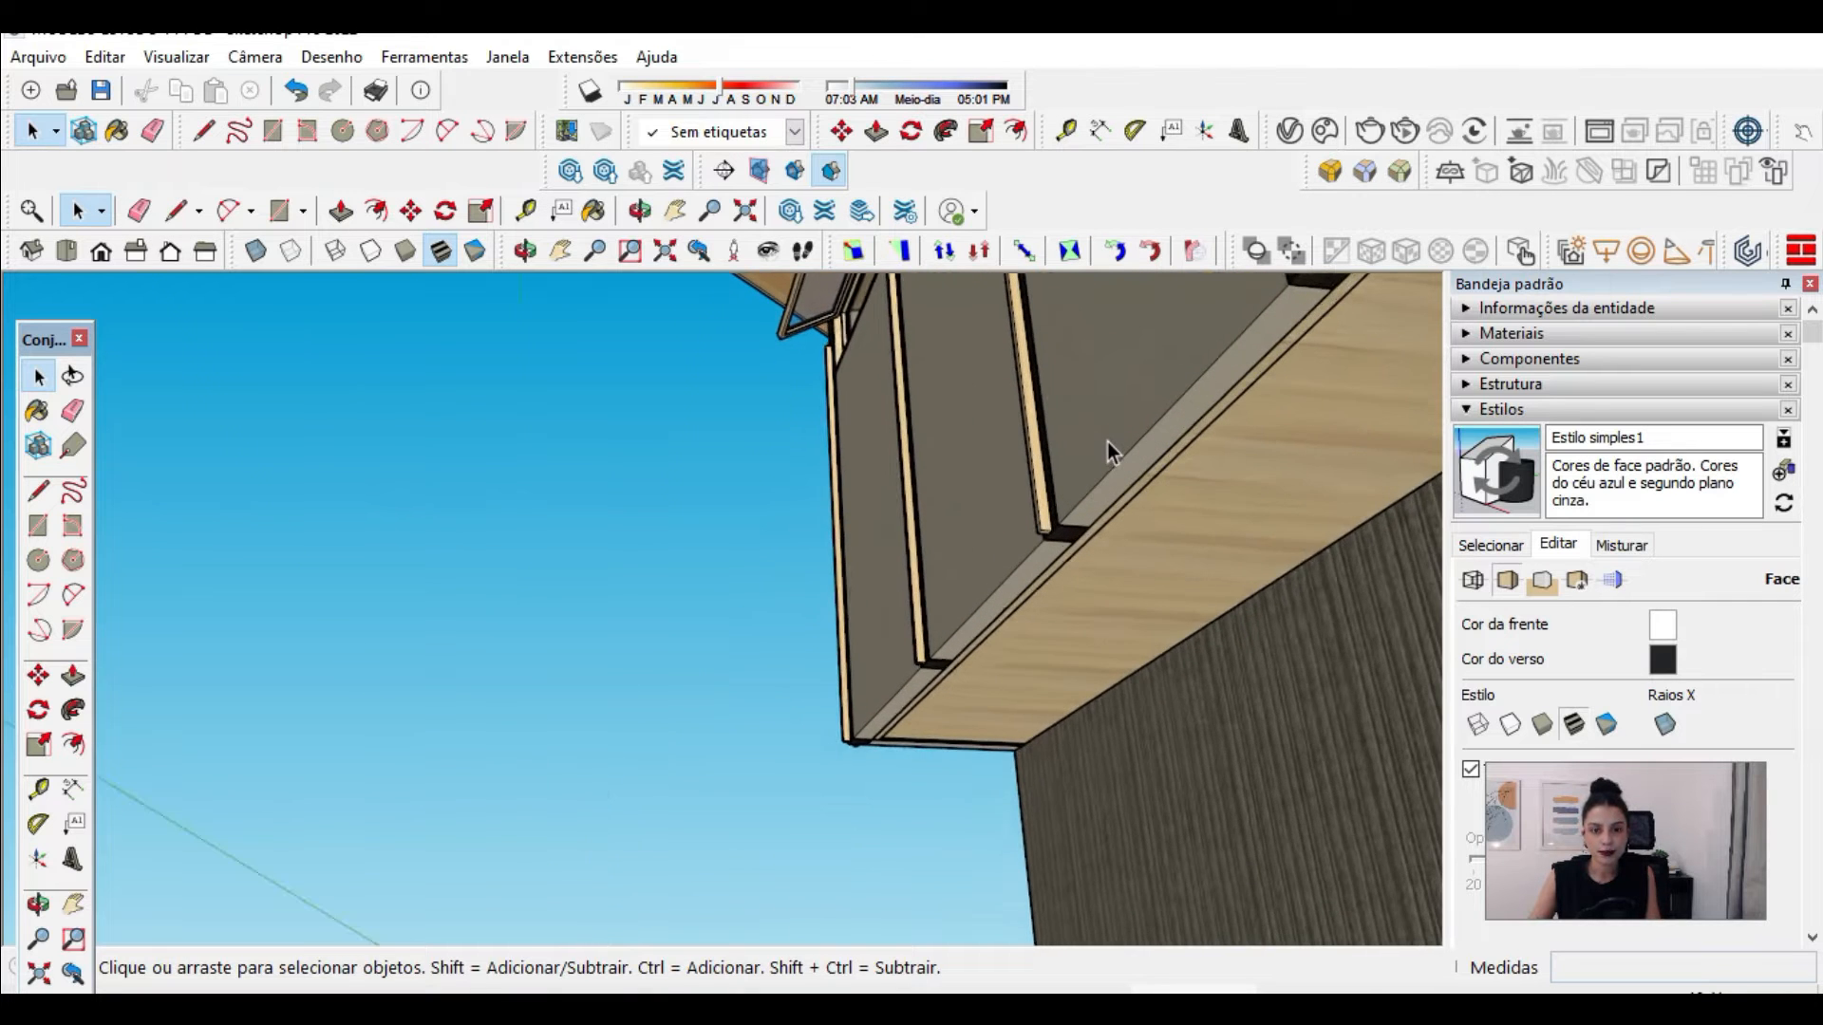
middle_click_drag(1109, 441, 913, 981)
key("space")
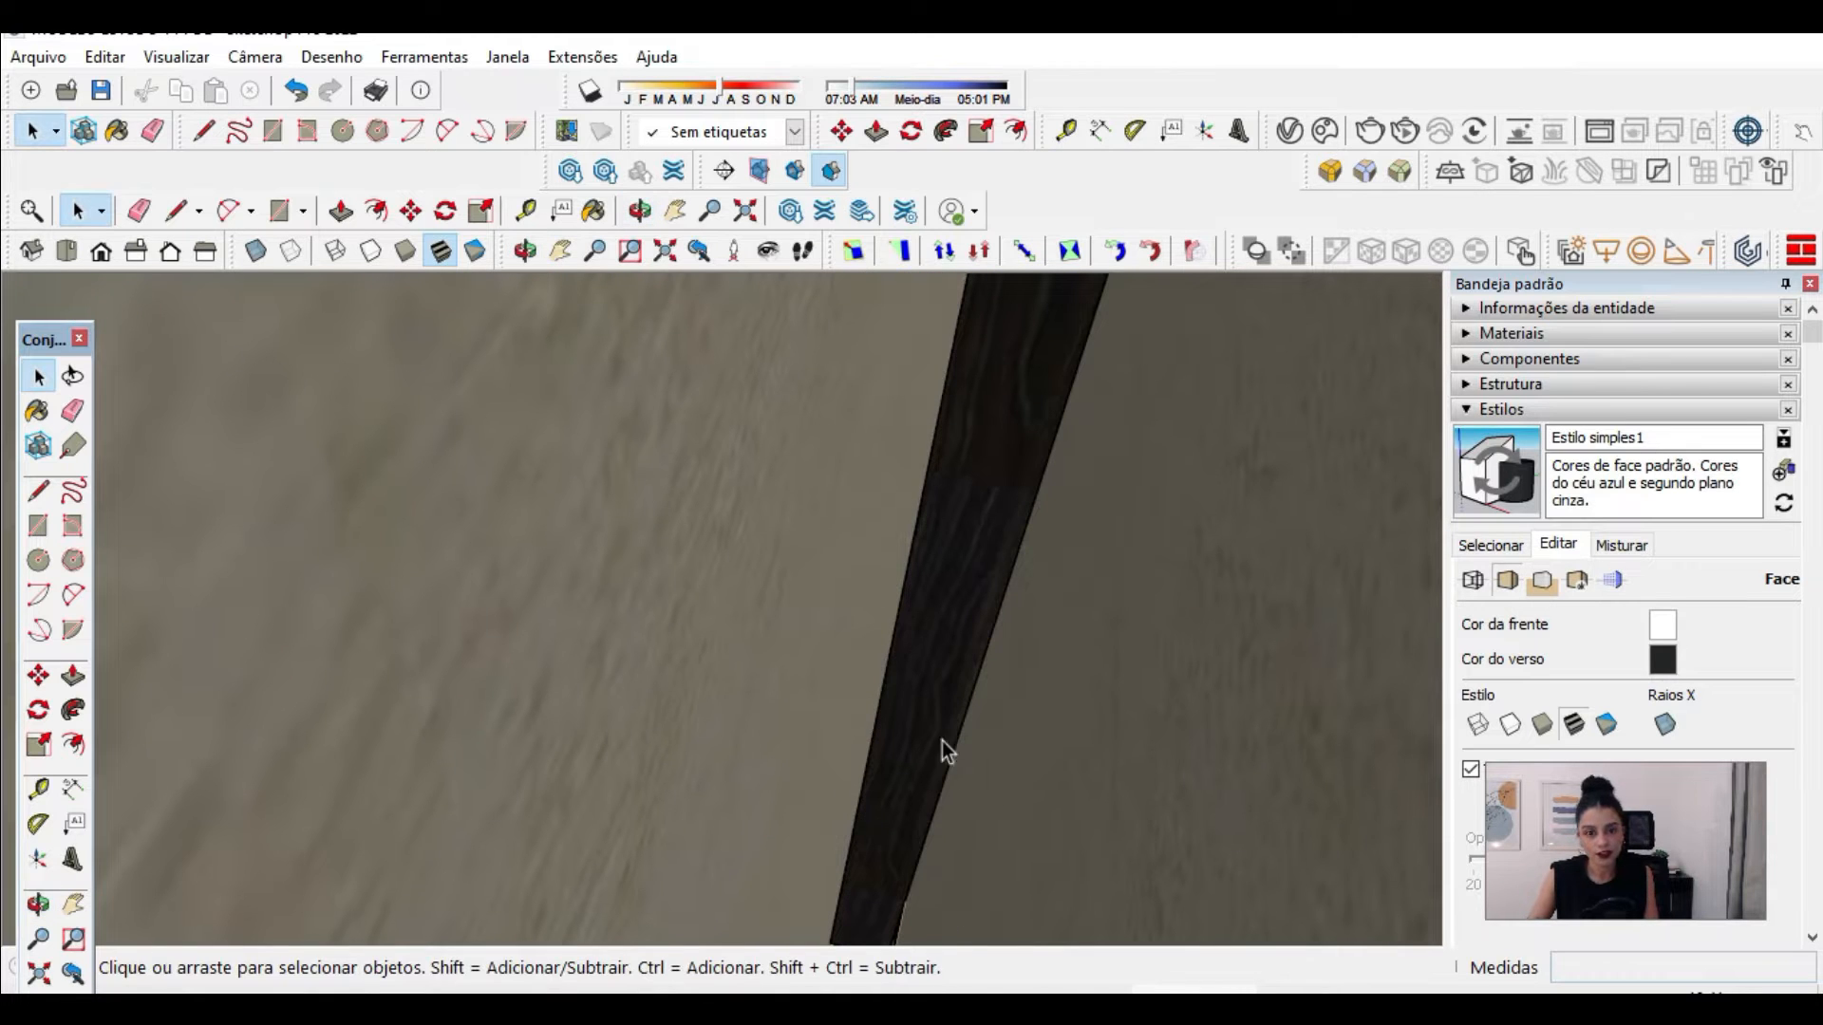
scroll(1045, 424, "up", 2)
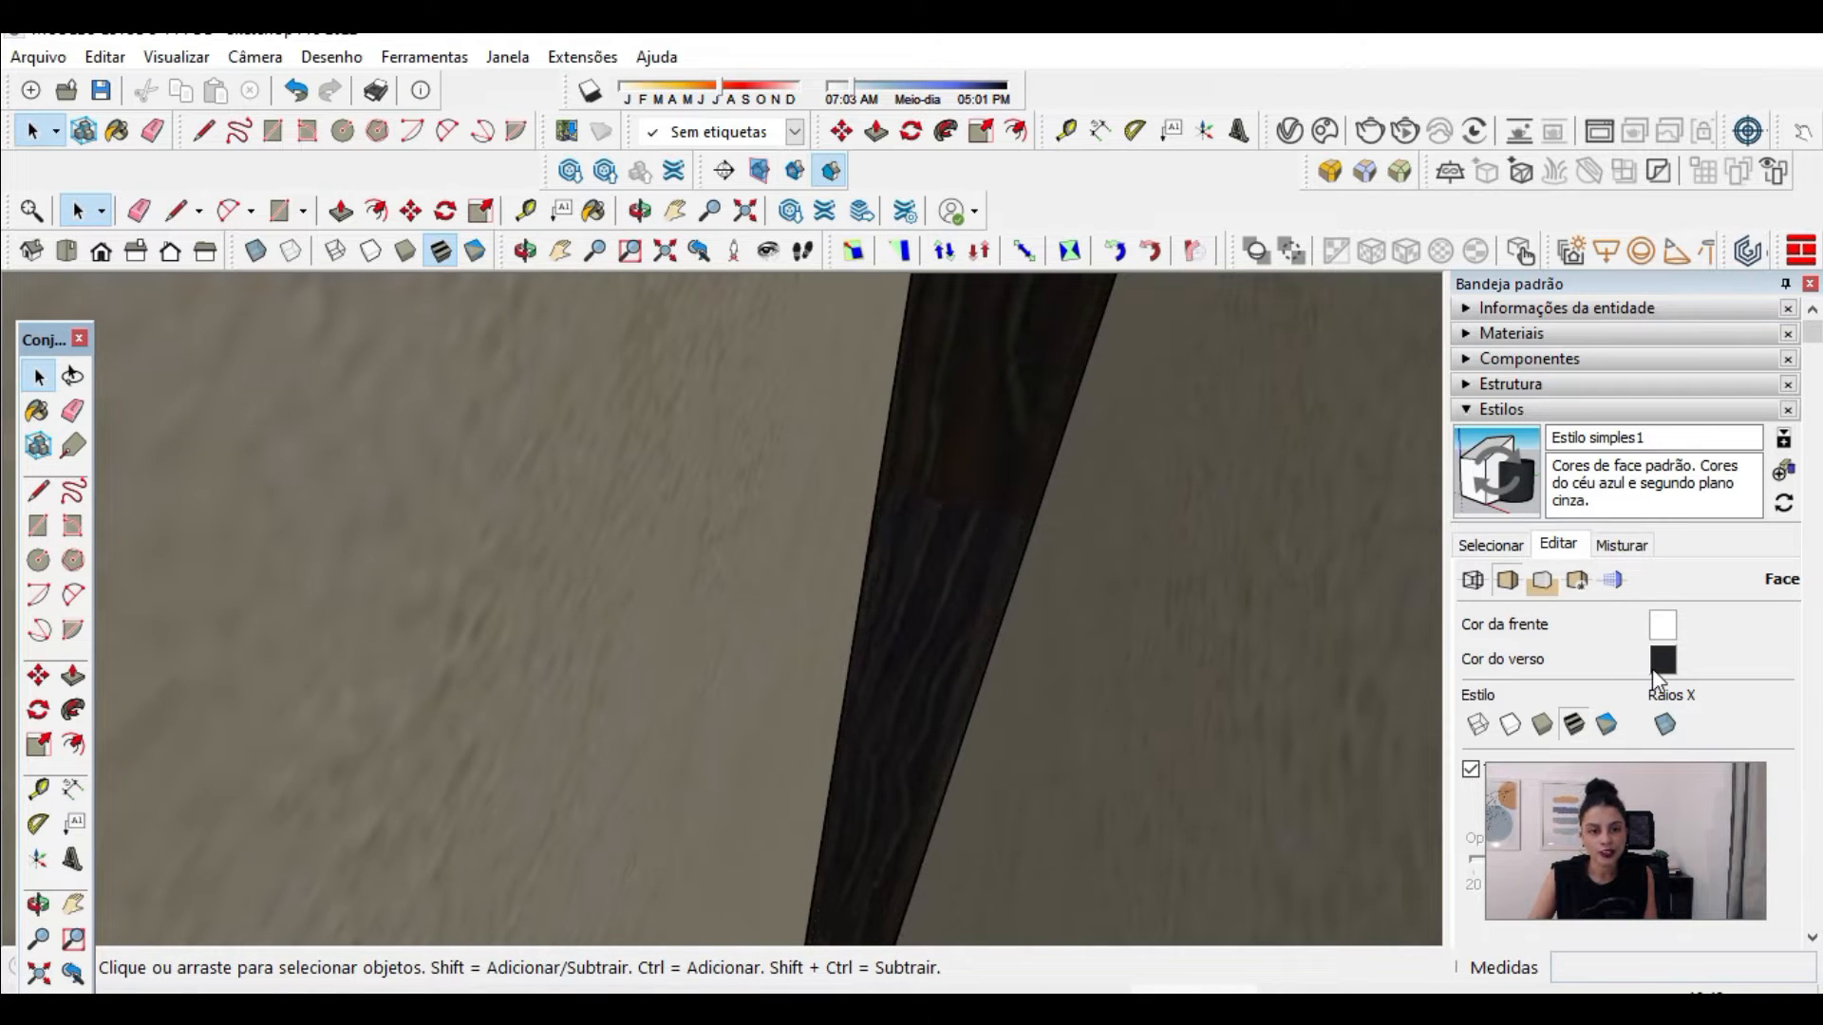
middle_click_drag(1008, 537, 1204, 361)
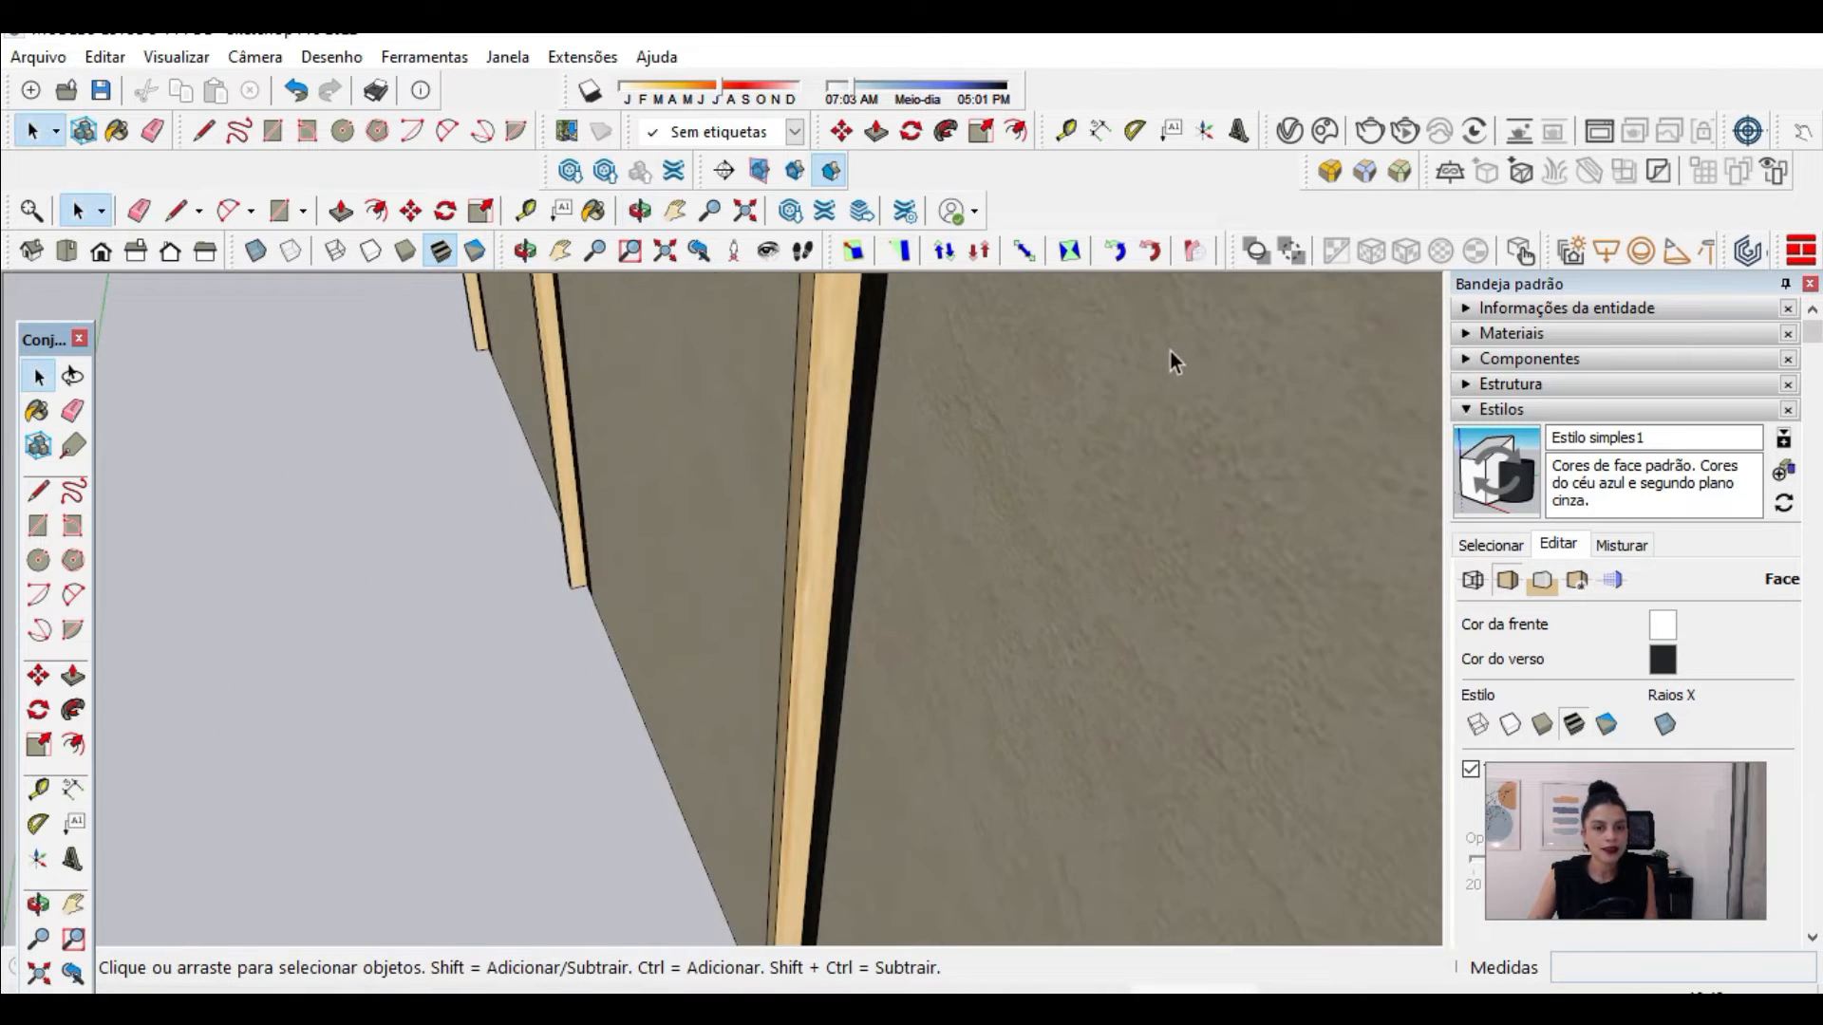
scroll(1187, 358, "down", 3)
scroll(1083, 581, "down", 3)
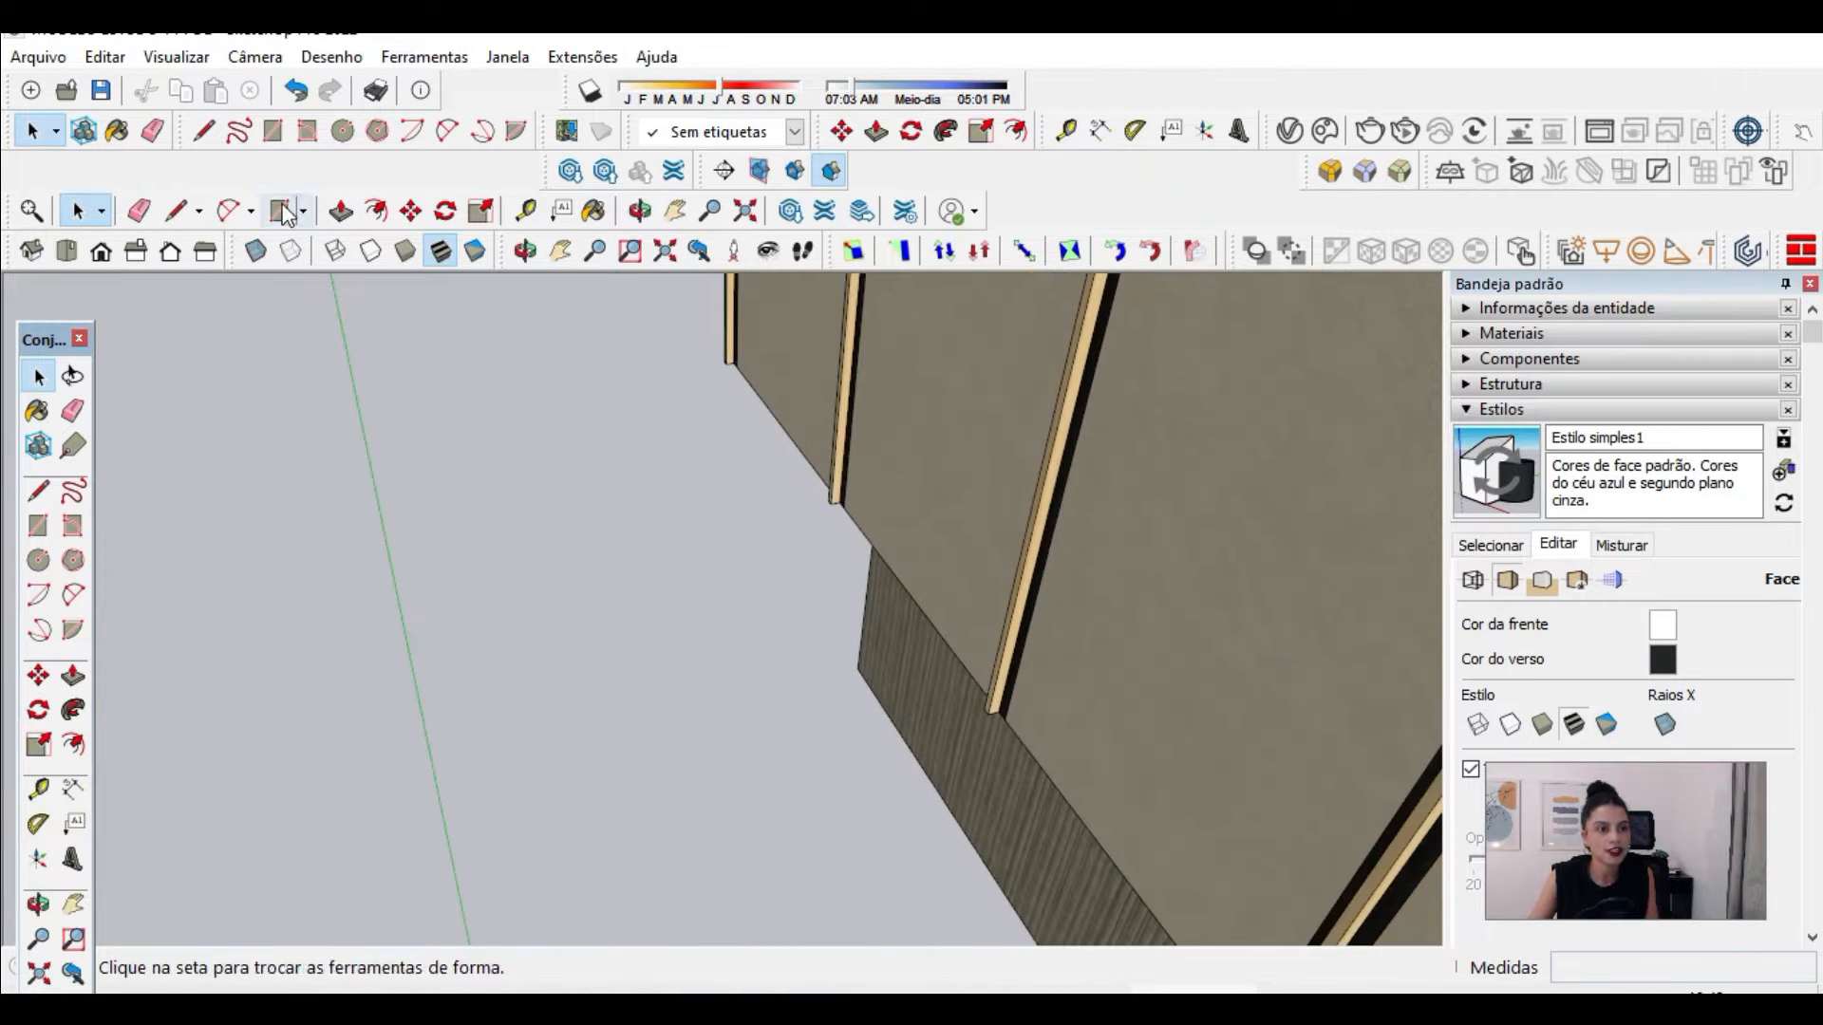
Step: Draw a ground rectangle of about 3' 13/16" by 3' 5 3/4" between the green axis and the cabin
key("r")
left_click(415, 589)
left_click(632, 681)
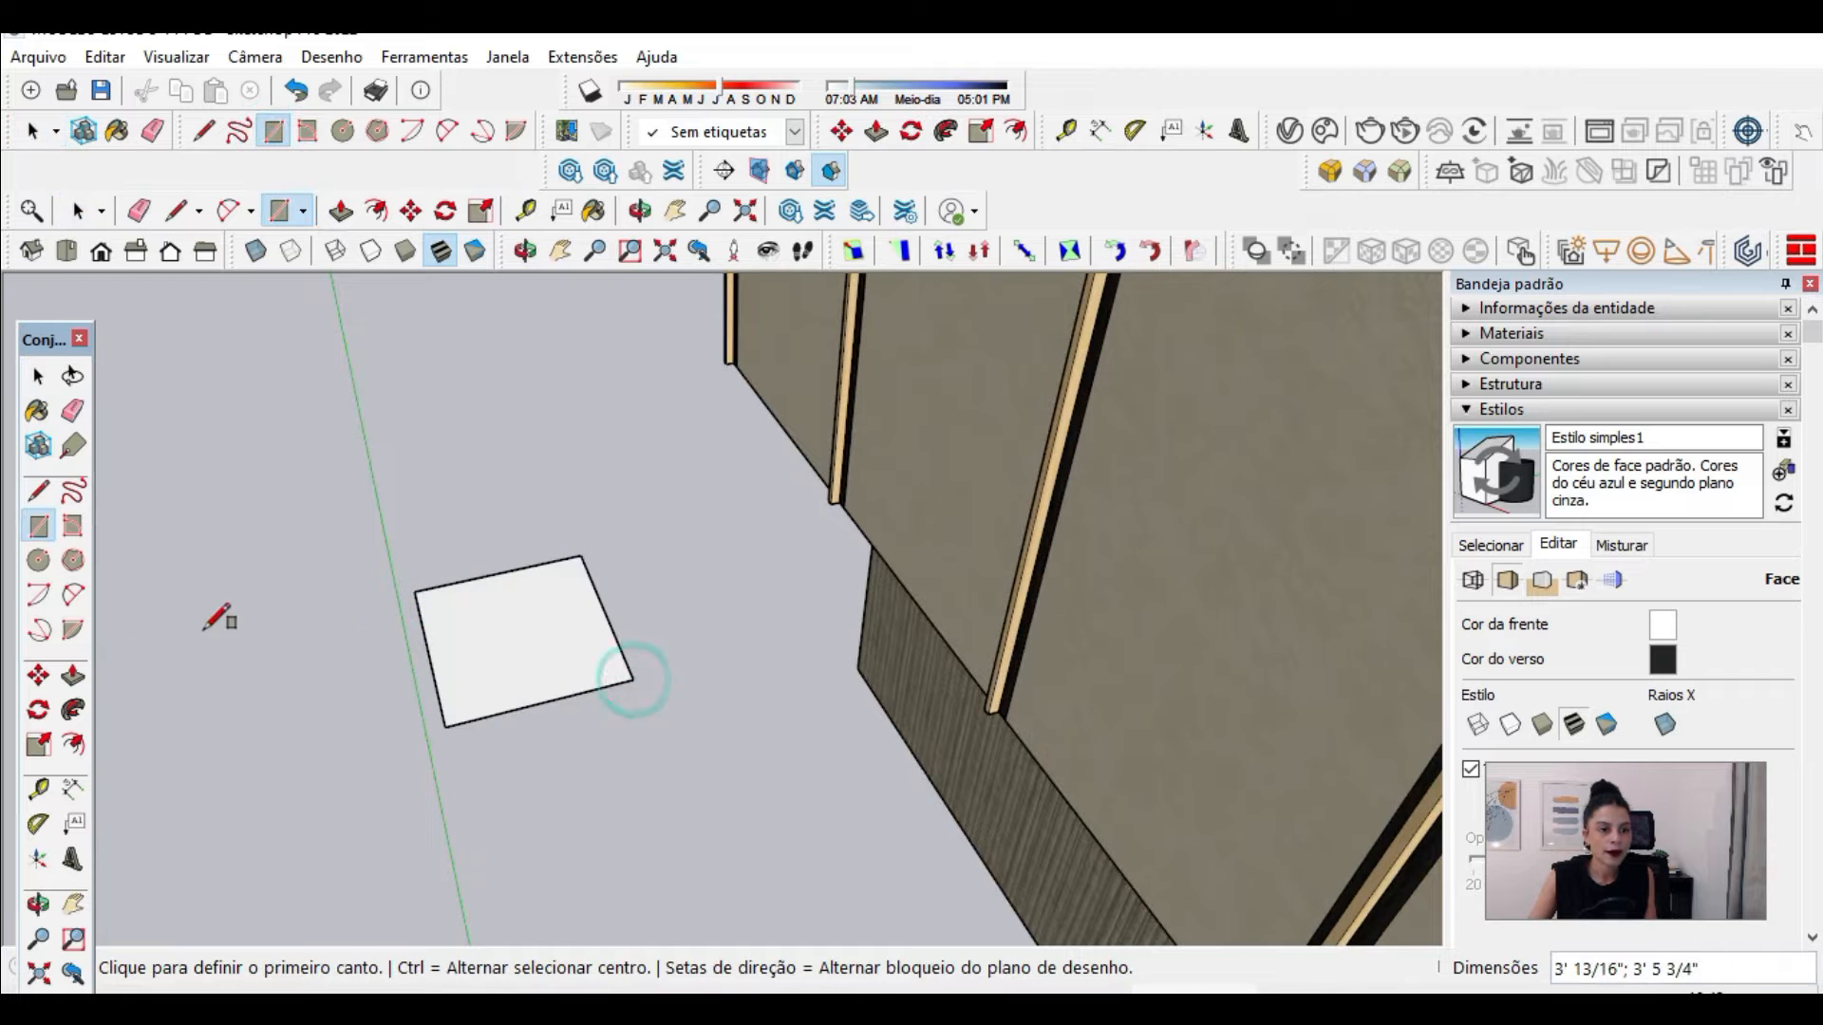
scroll(323, 617, "up", 3)
left_click(80, 209)
scroll(437, 581, "up", 3)
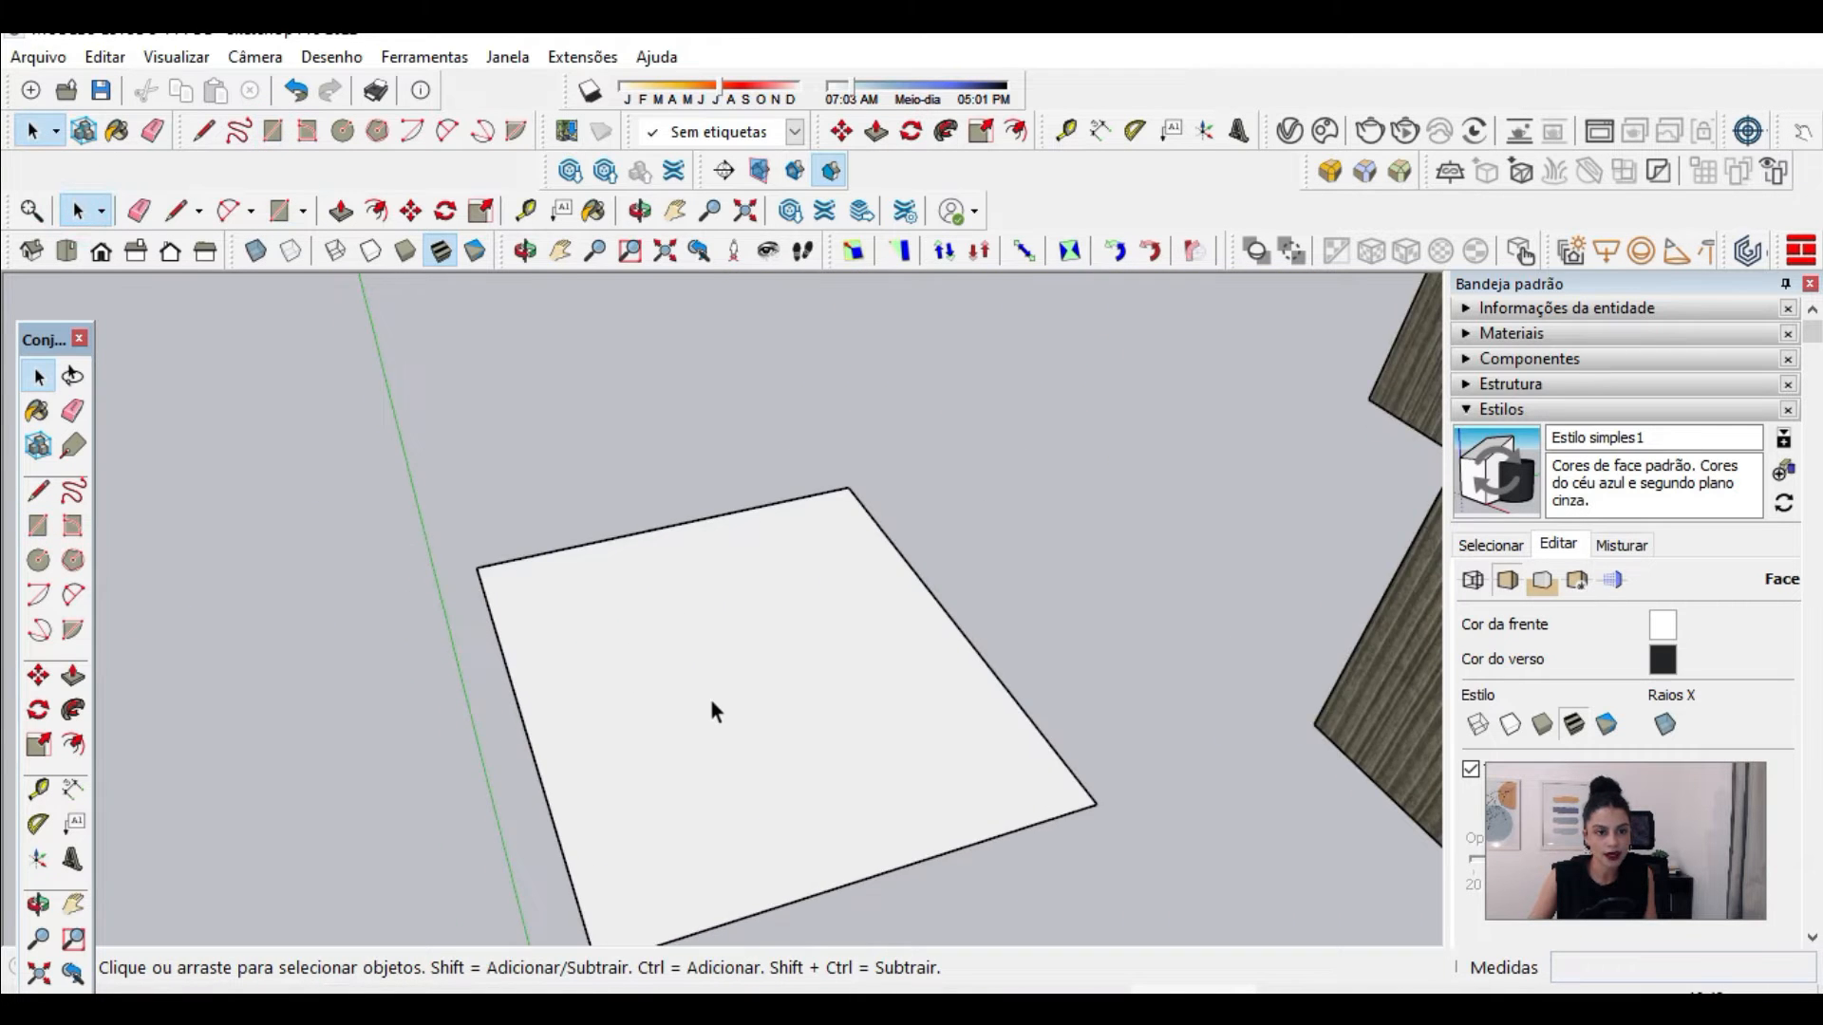
Step: Examine the new rectangle's face alongside the default material's front and back colors, and fit the whole model in view
left_click(714, 710)
middle_click_drag(626, 541, 826, 707)
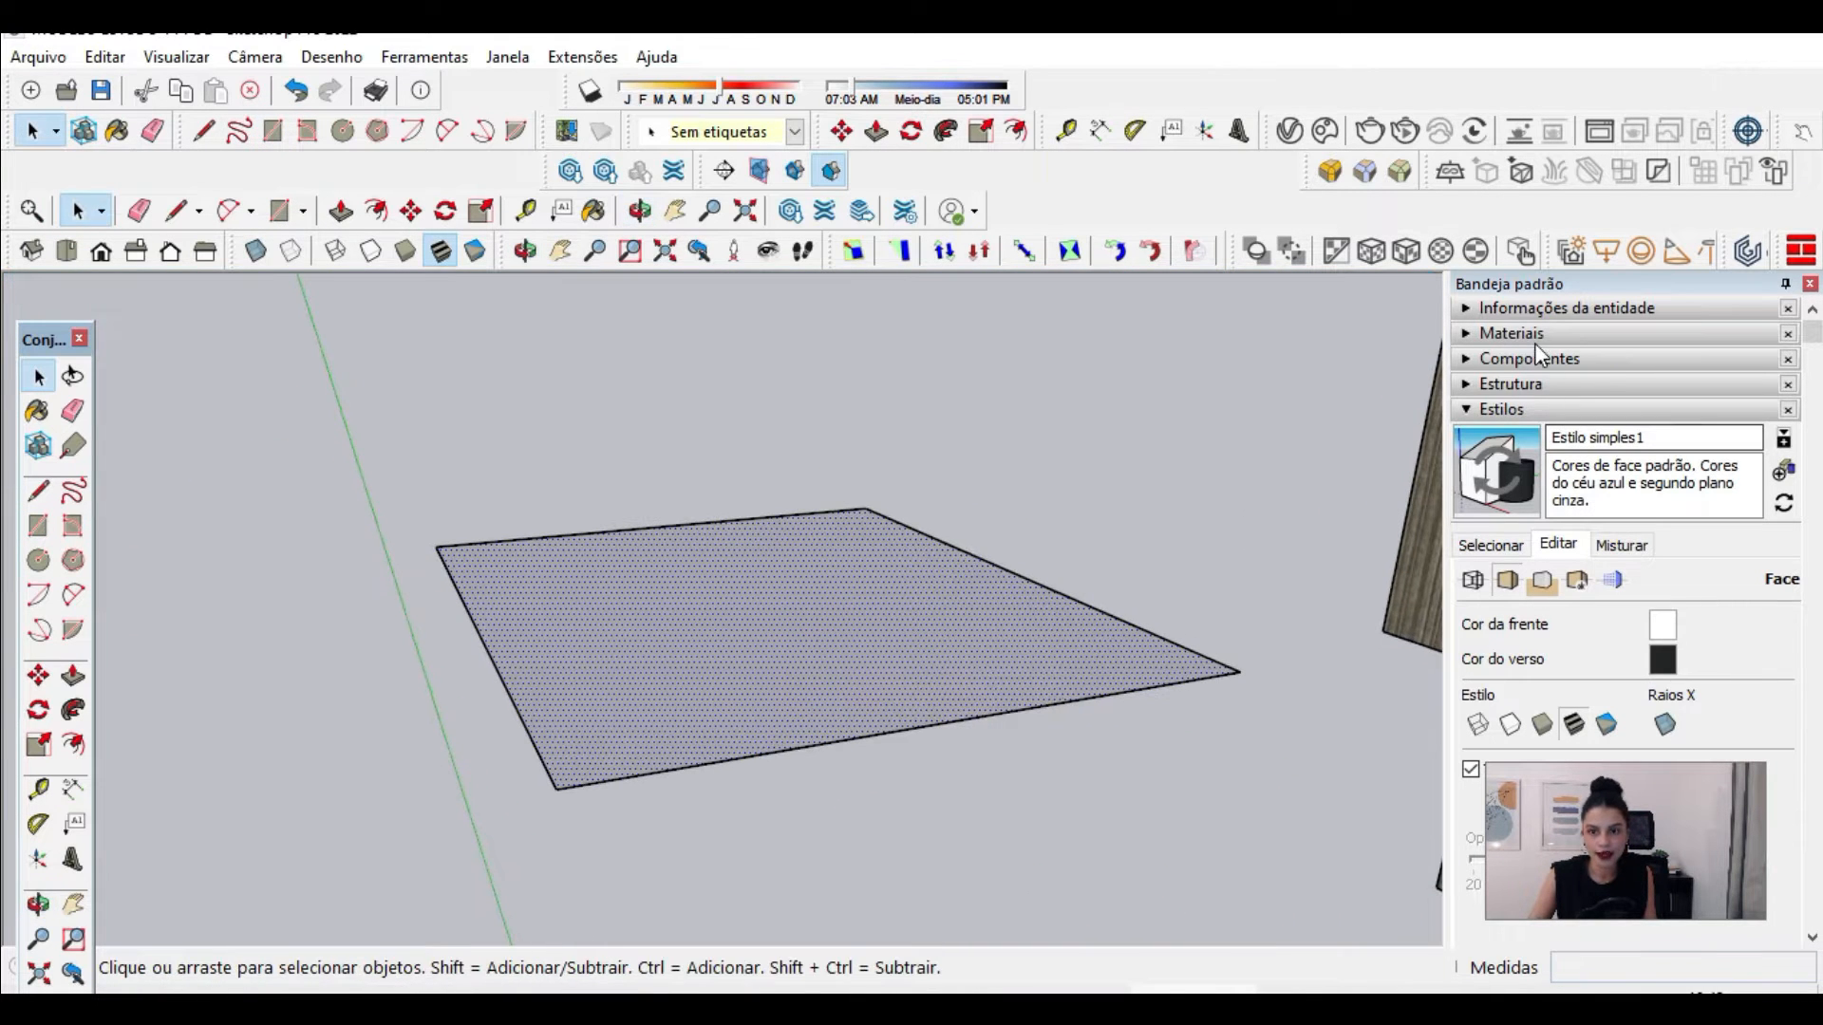
left_click(839, 623)
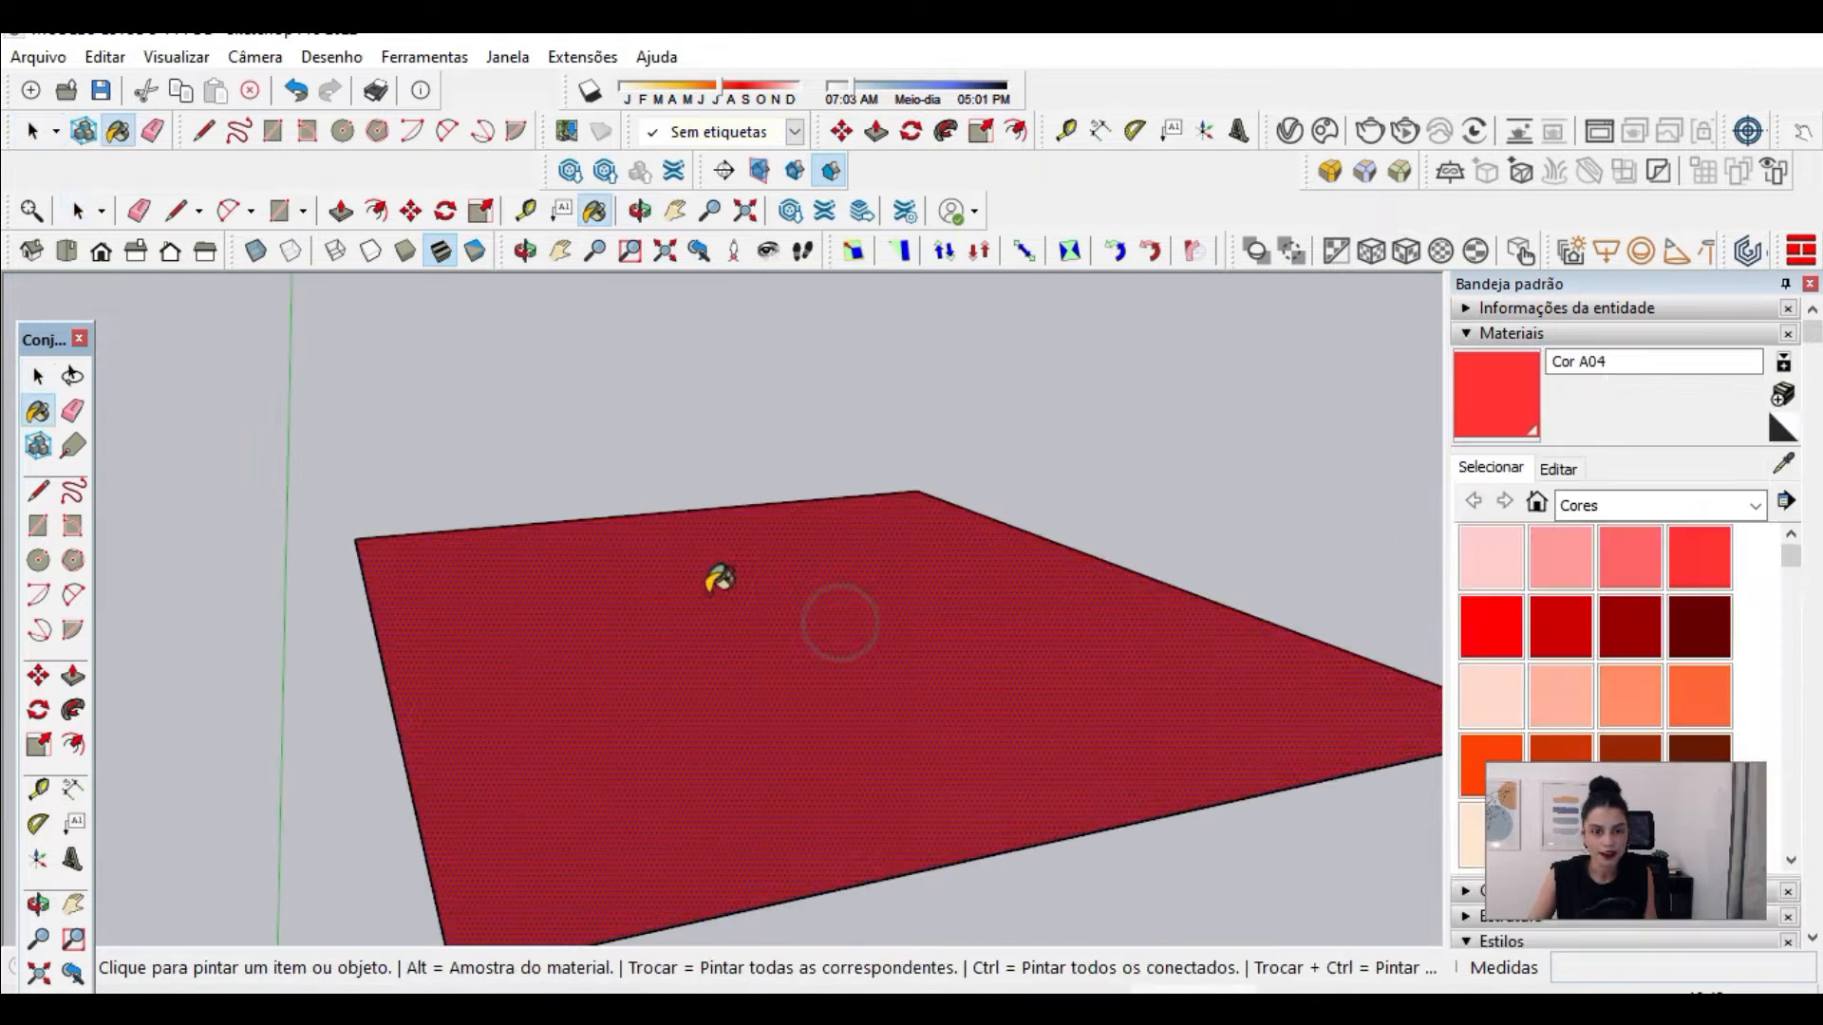
mouse_move(722, 581)
middle_mouse_down()
mouse_move(794, 293)
mouse_move(778, 511)
mouse_move(842, 675)
mouse_move(867, 415)
mouse_move(854, 361)
mouse_move(765, 753)
mouse_move(785, 688)
mouse_move(952, 449)
mouse_move(859, 601)
mouse_move(916, 566)
mouse_move(855, 408)
mouse_move(828, 729)
middle_mouse_up()
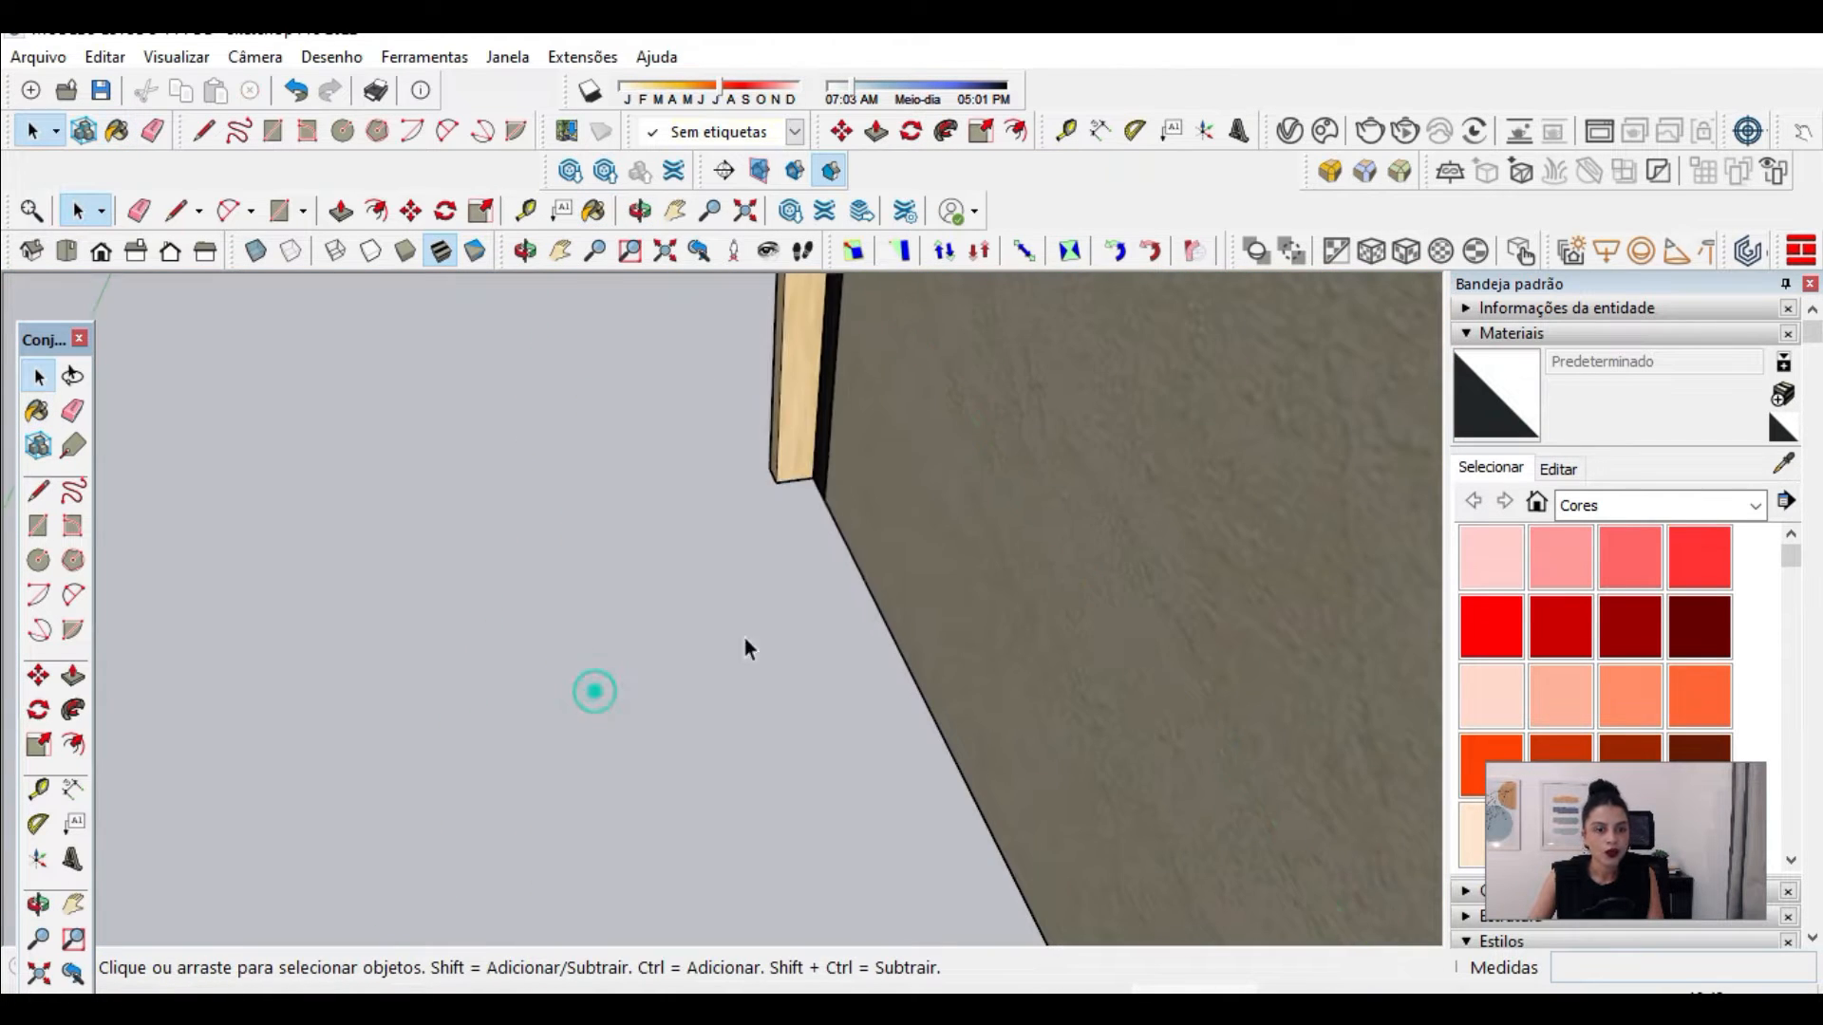
middle_click_drag(744, 638, 830, 665)
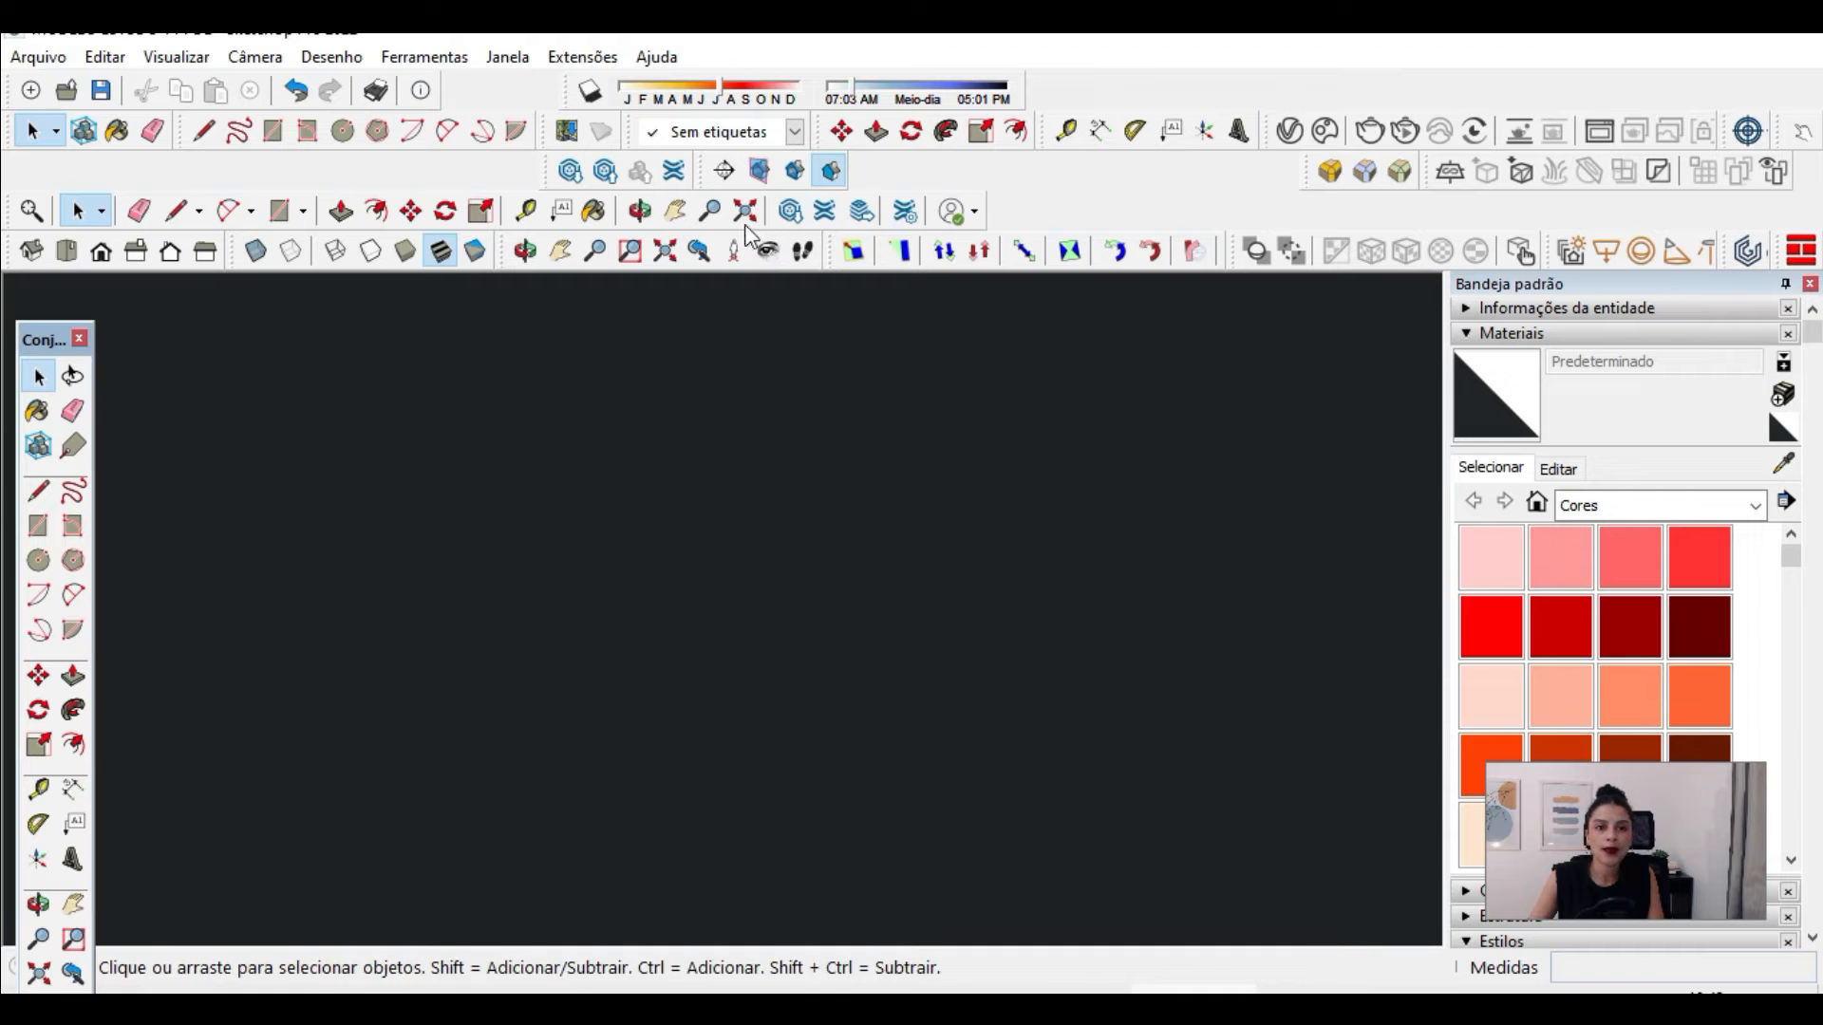
left_click(664, 250)
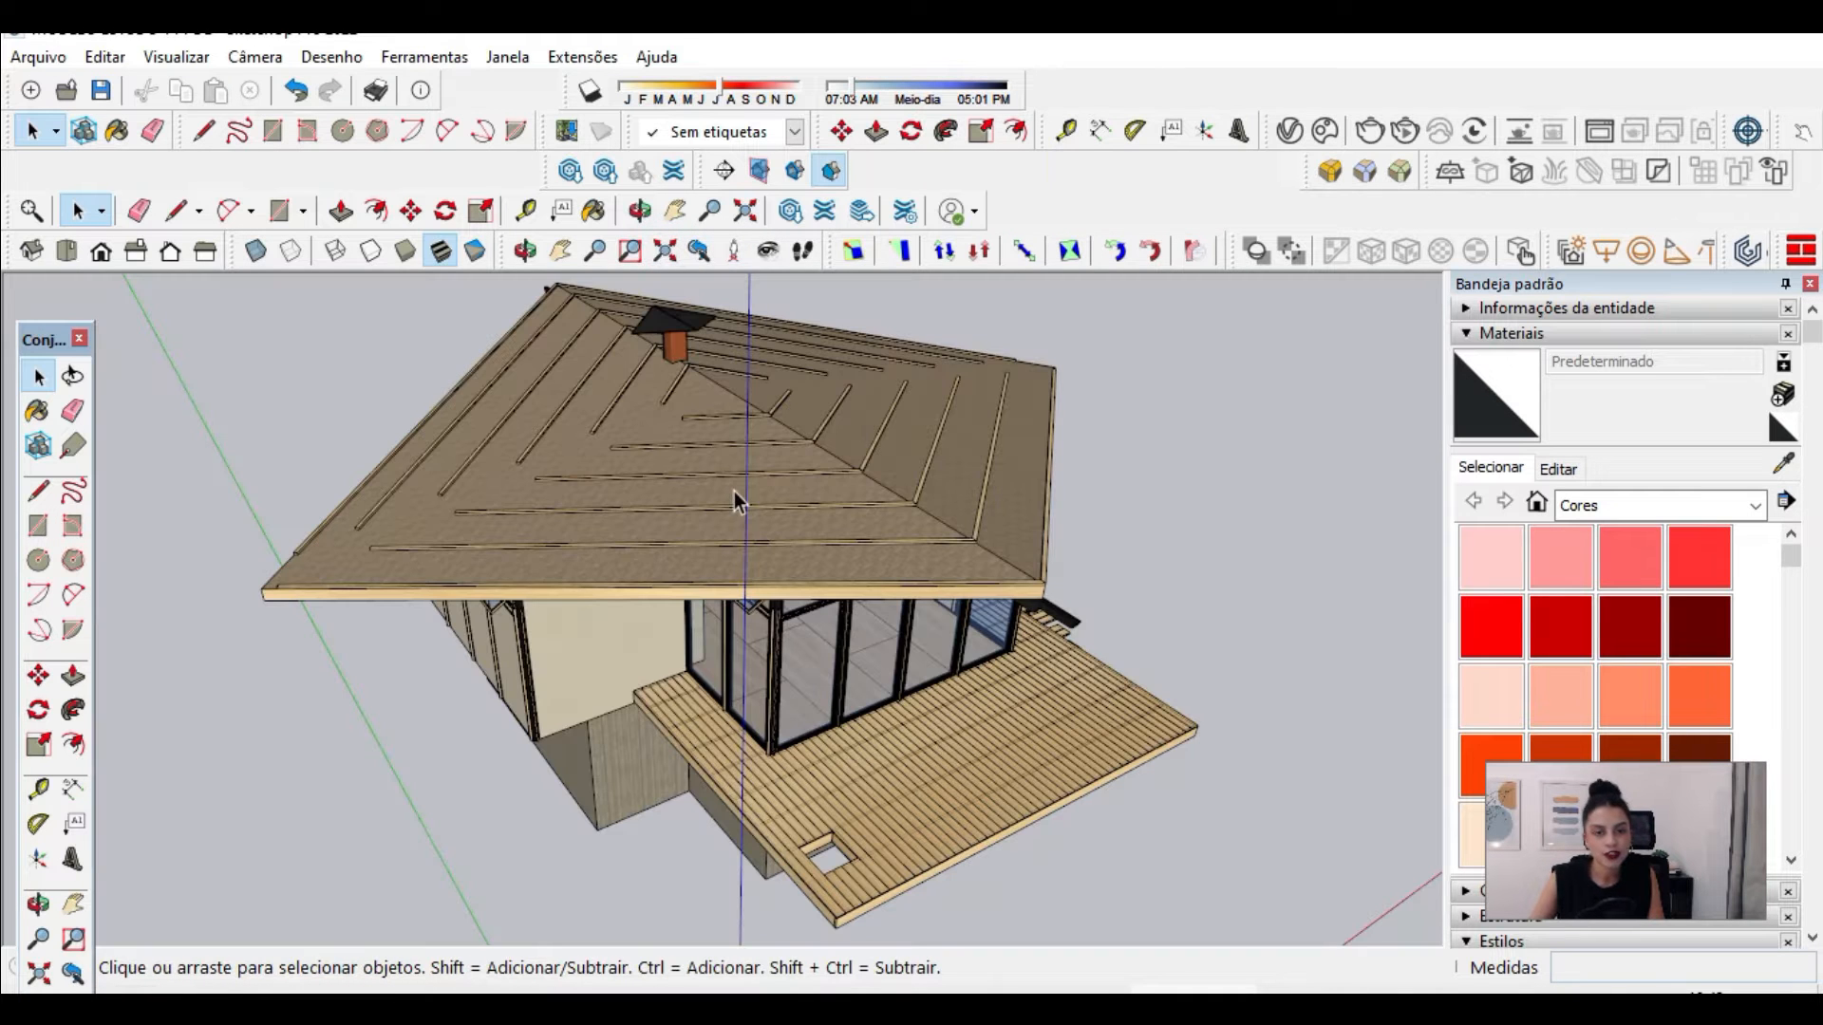
Step: Place a horizontal section plane at ground level beside the cabin to cut through its basement, with section fill shown
scroll(182, 510, "up", 3)
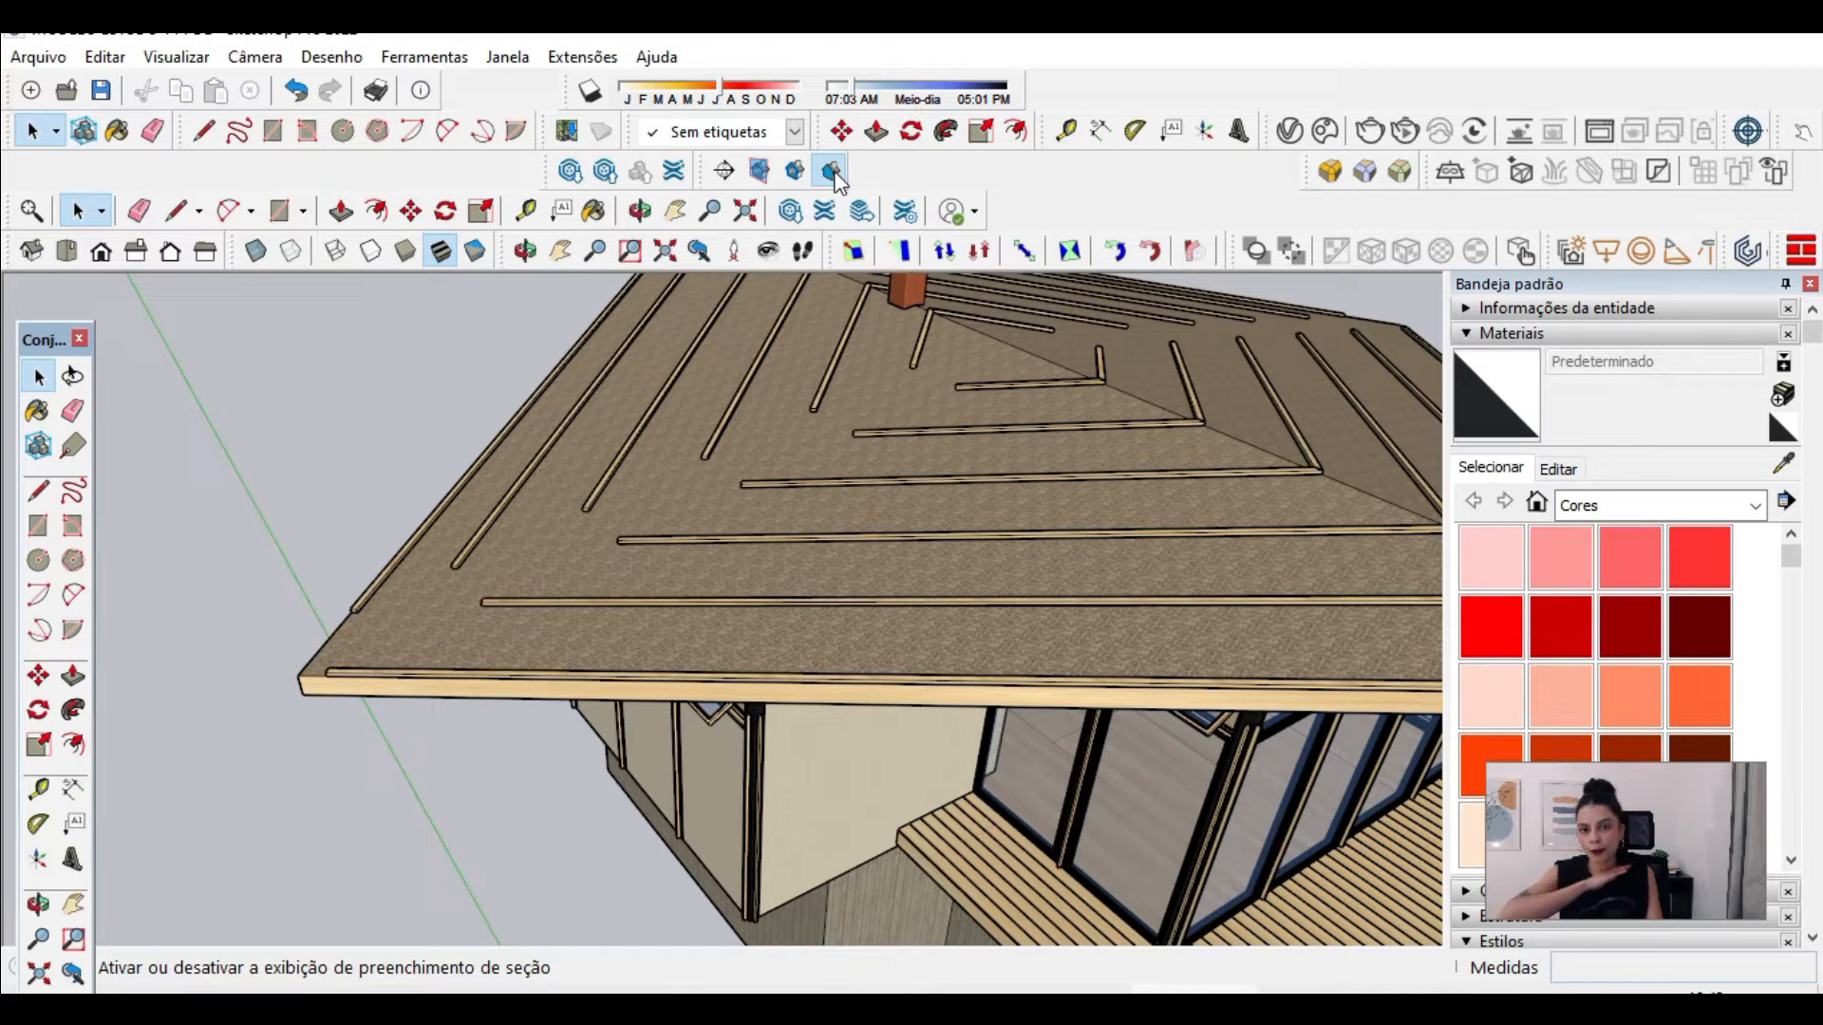
left_click(833, 172)
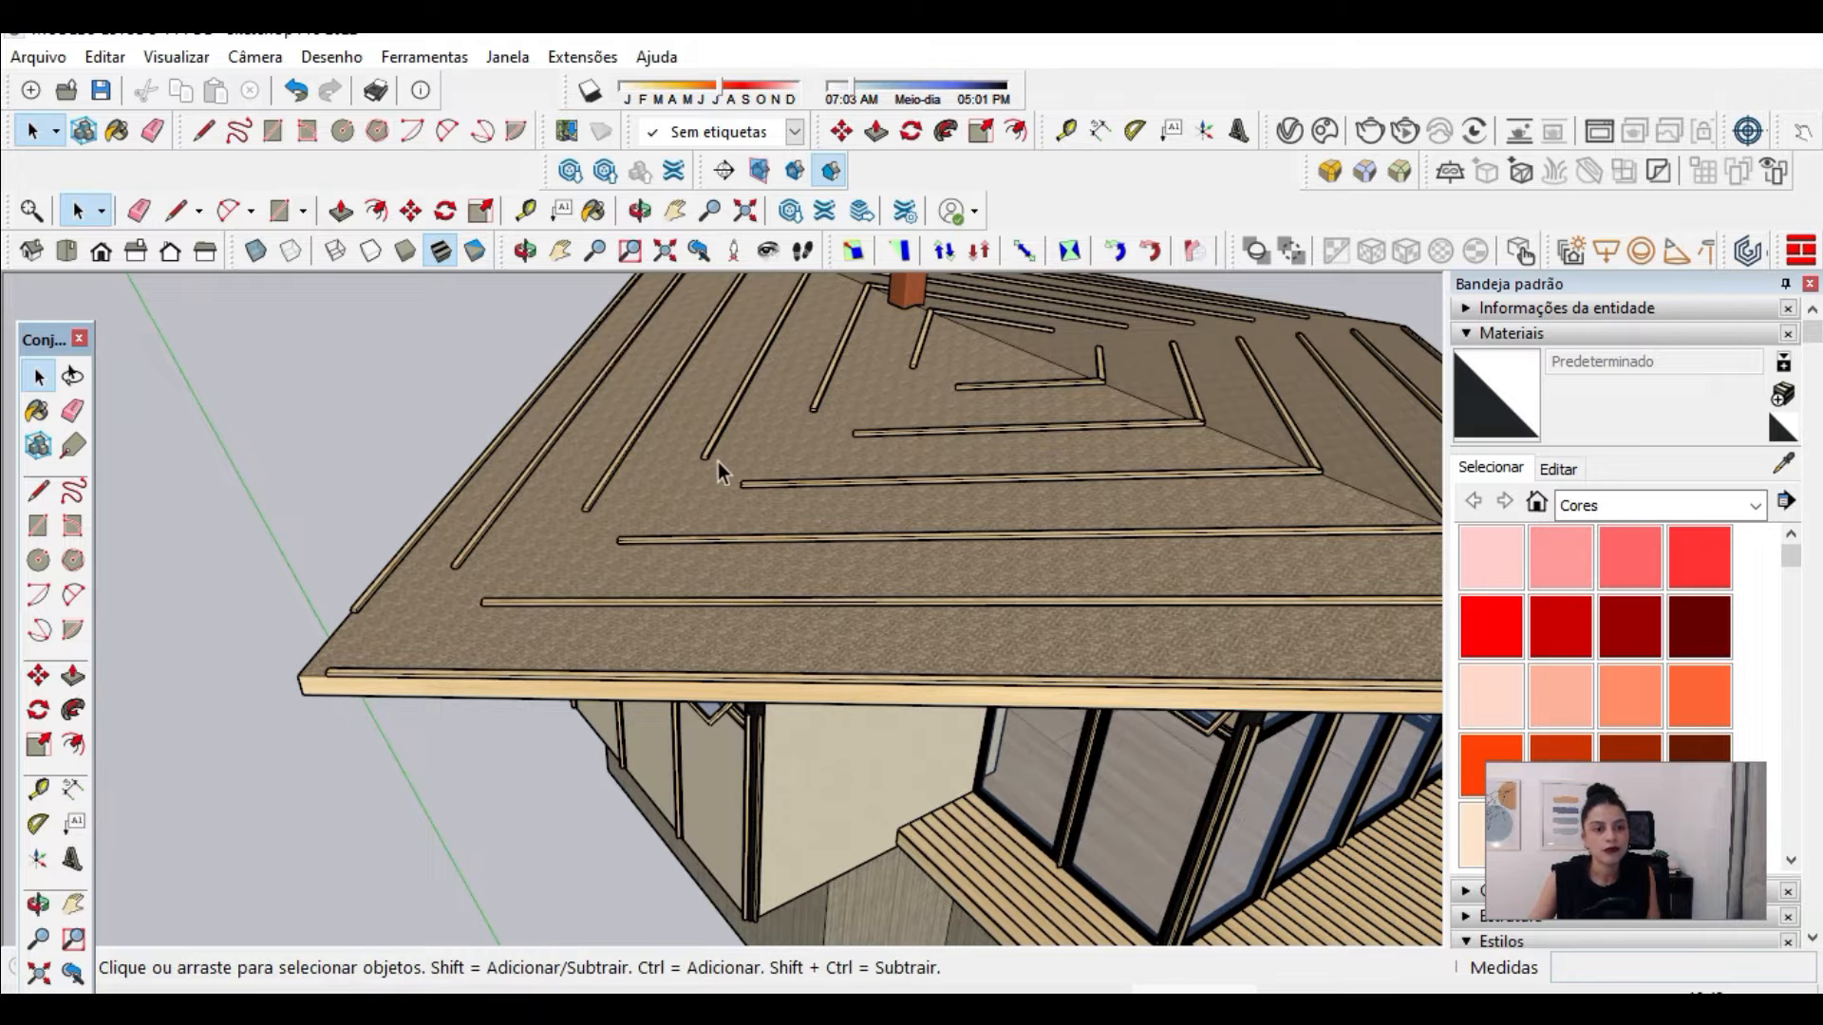
scroll(698, 448, "down", 2)
scroll(692, 444, "up", 1)
scroll(1105, 435, "down", 2)
scroll(665, 493, "up", 2)
middle_click_drag(607, 418, 755, 195)
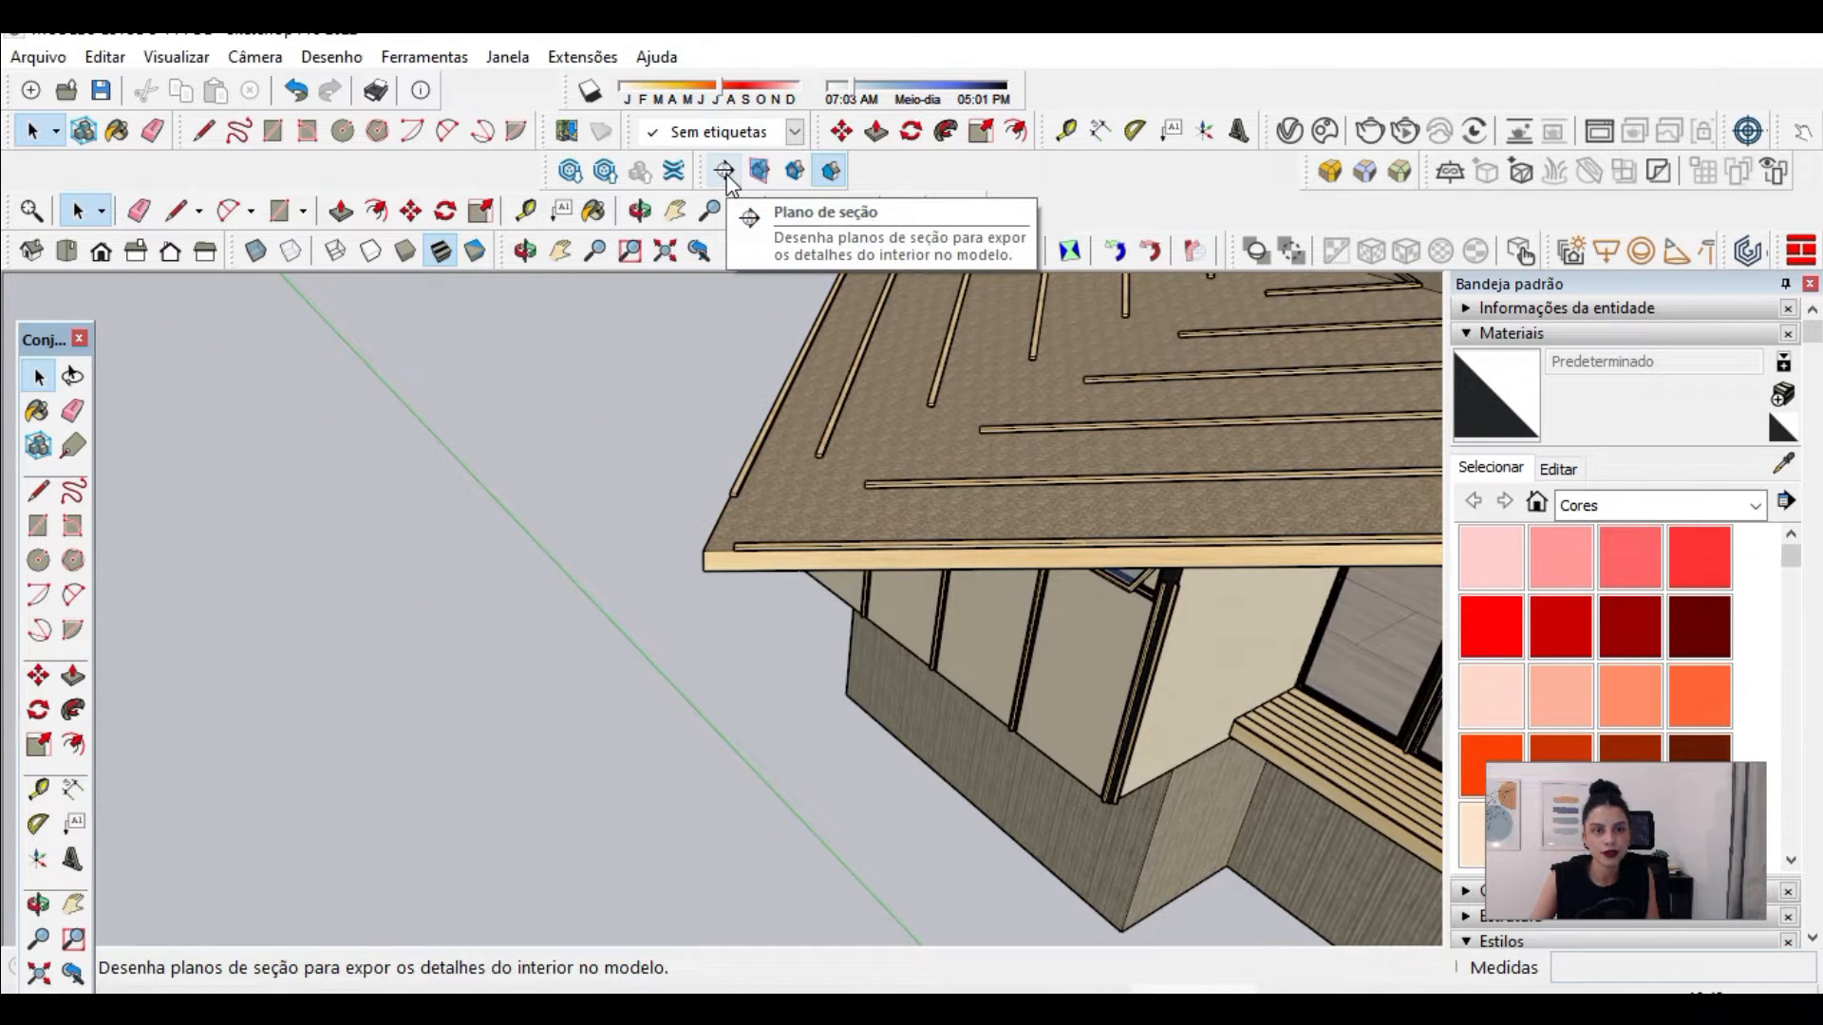
left_click(725, 172)
scroll(854, 493, "up", 1)
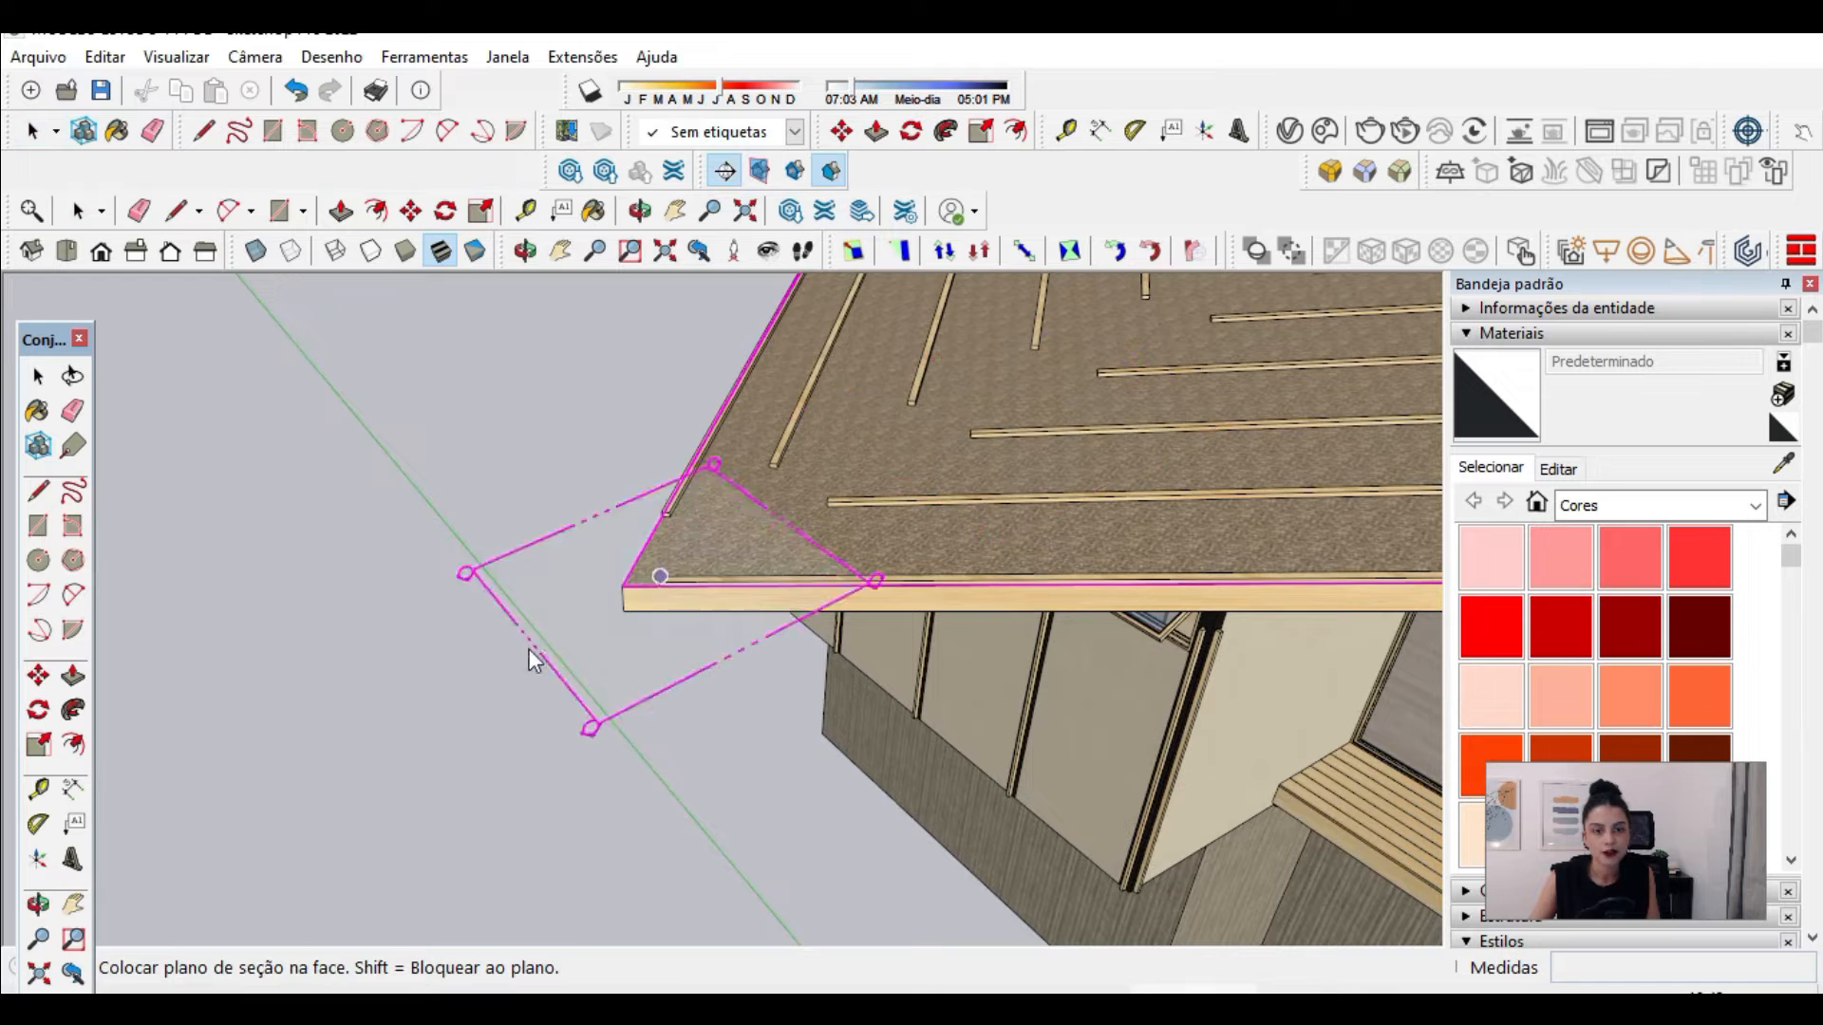
scroll(840, 772, "up", 1)
left_click(839, 773)
middle_click_drag(839, 773, 623, 705)
scroll(623, 704, "up", 1)
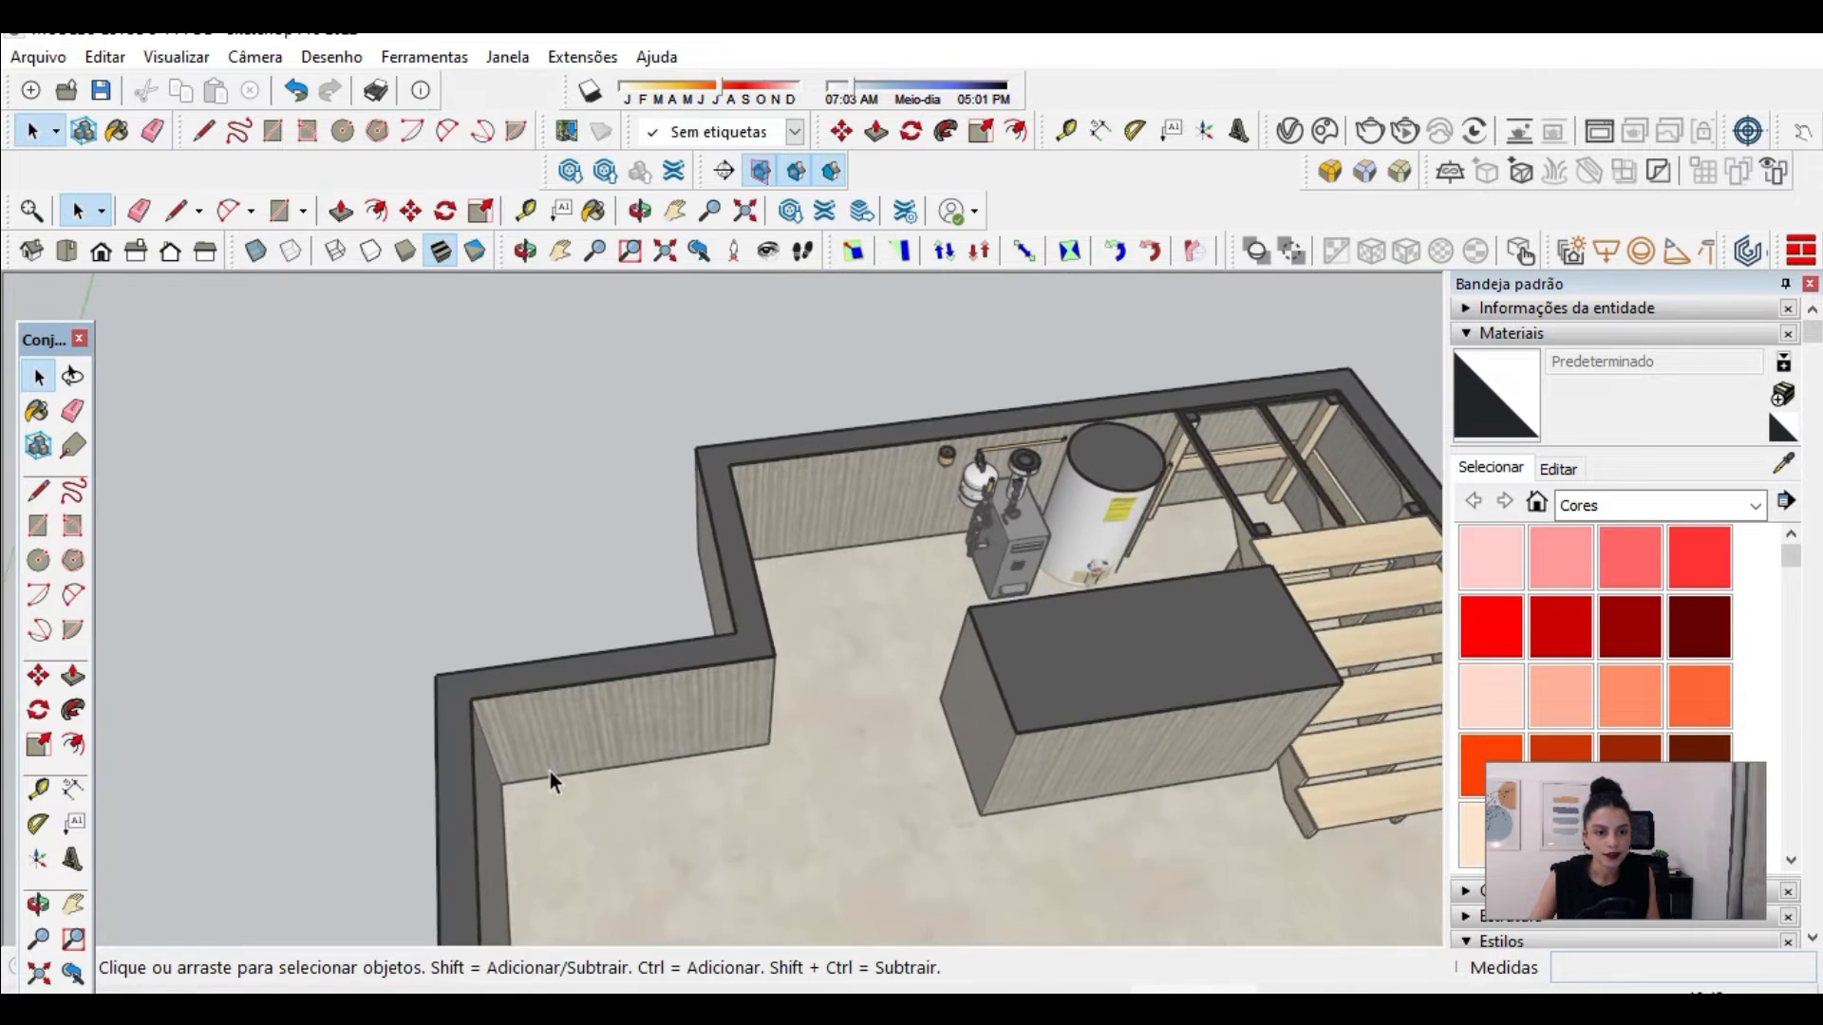
Step: Turn off the section fill to examine the basement walls as cut, and restore it
scroll(550, 771, "up", 1)
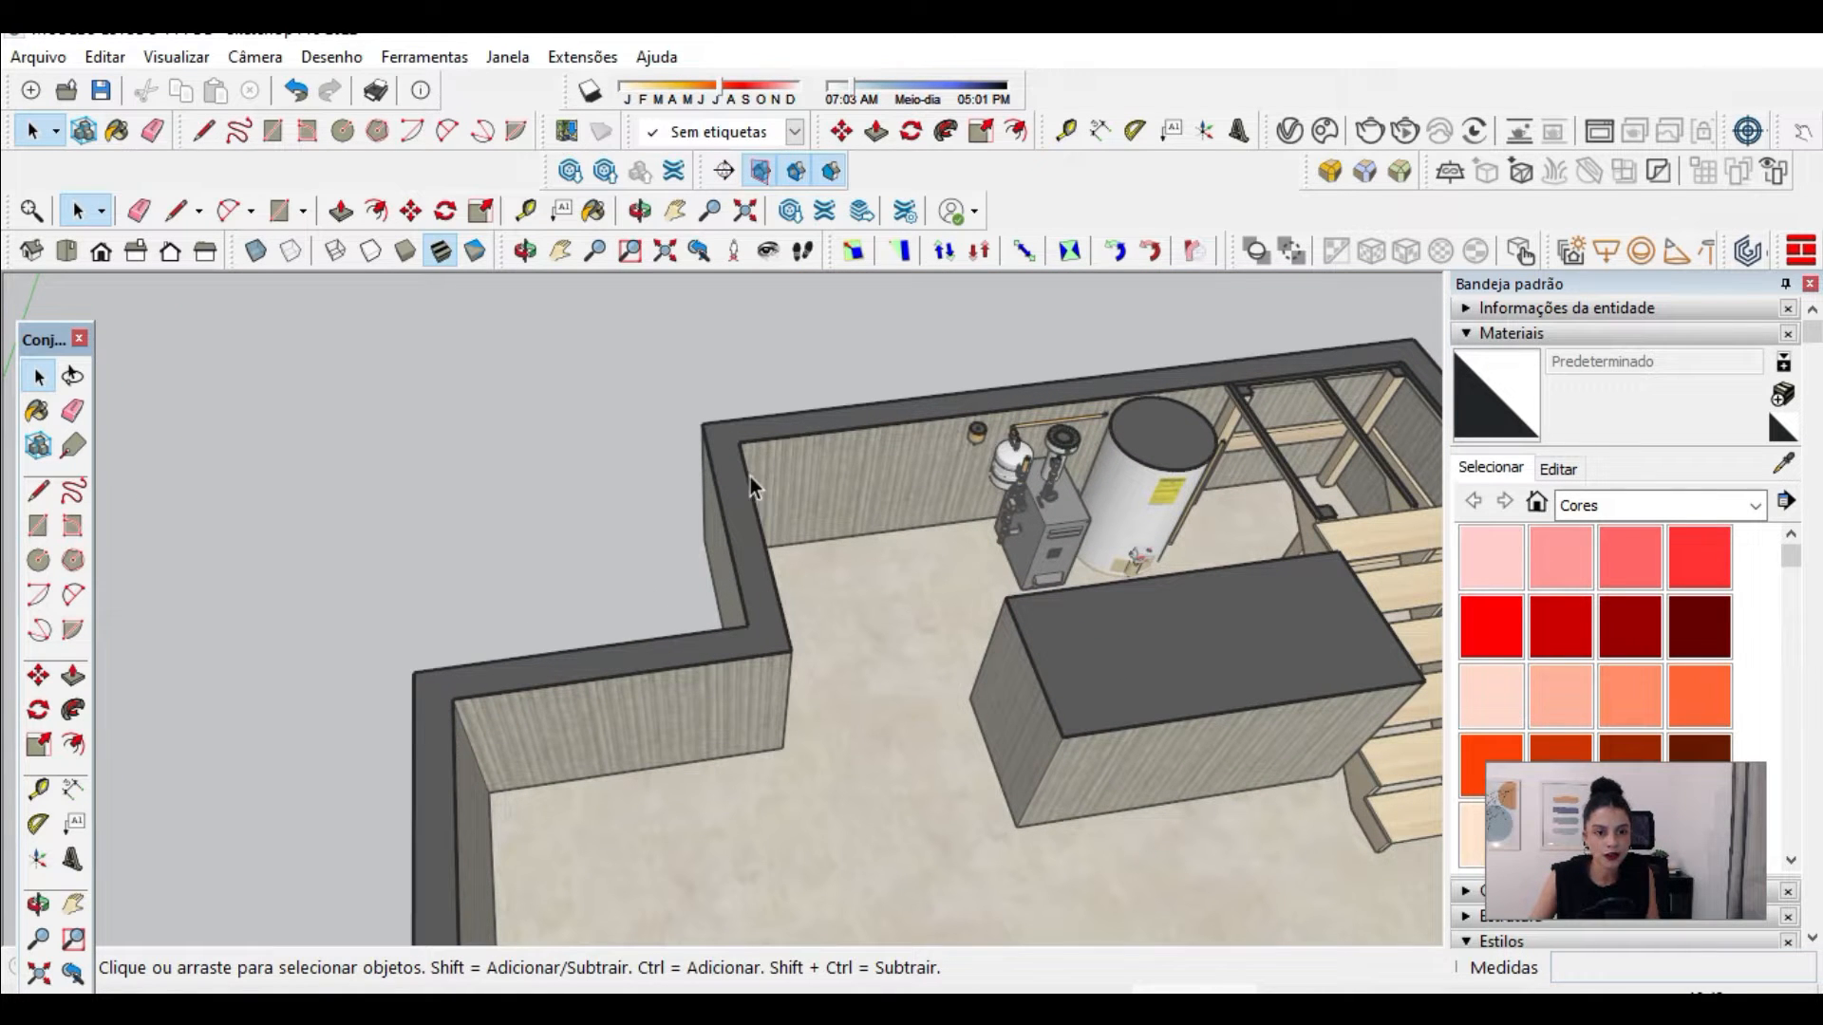
left_click(840, 178)
scroll(765, 602, "up", 1)
middle_click_drag(765, 602, 765, 720)
scroll(765, 720, "up", 3)
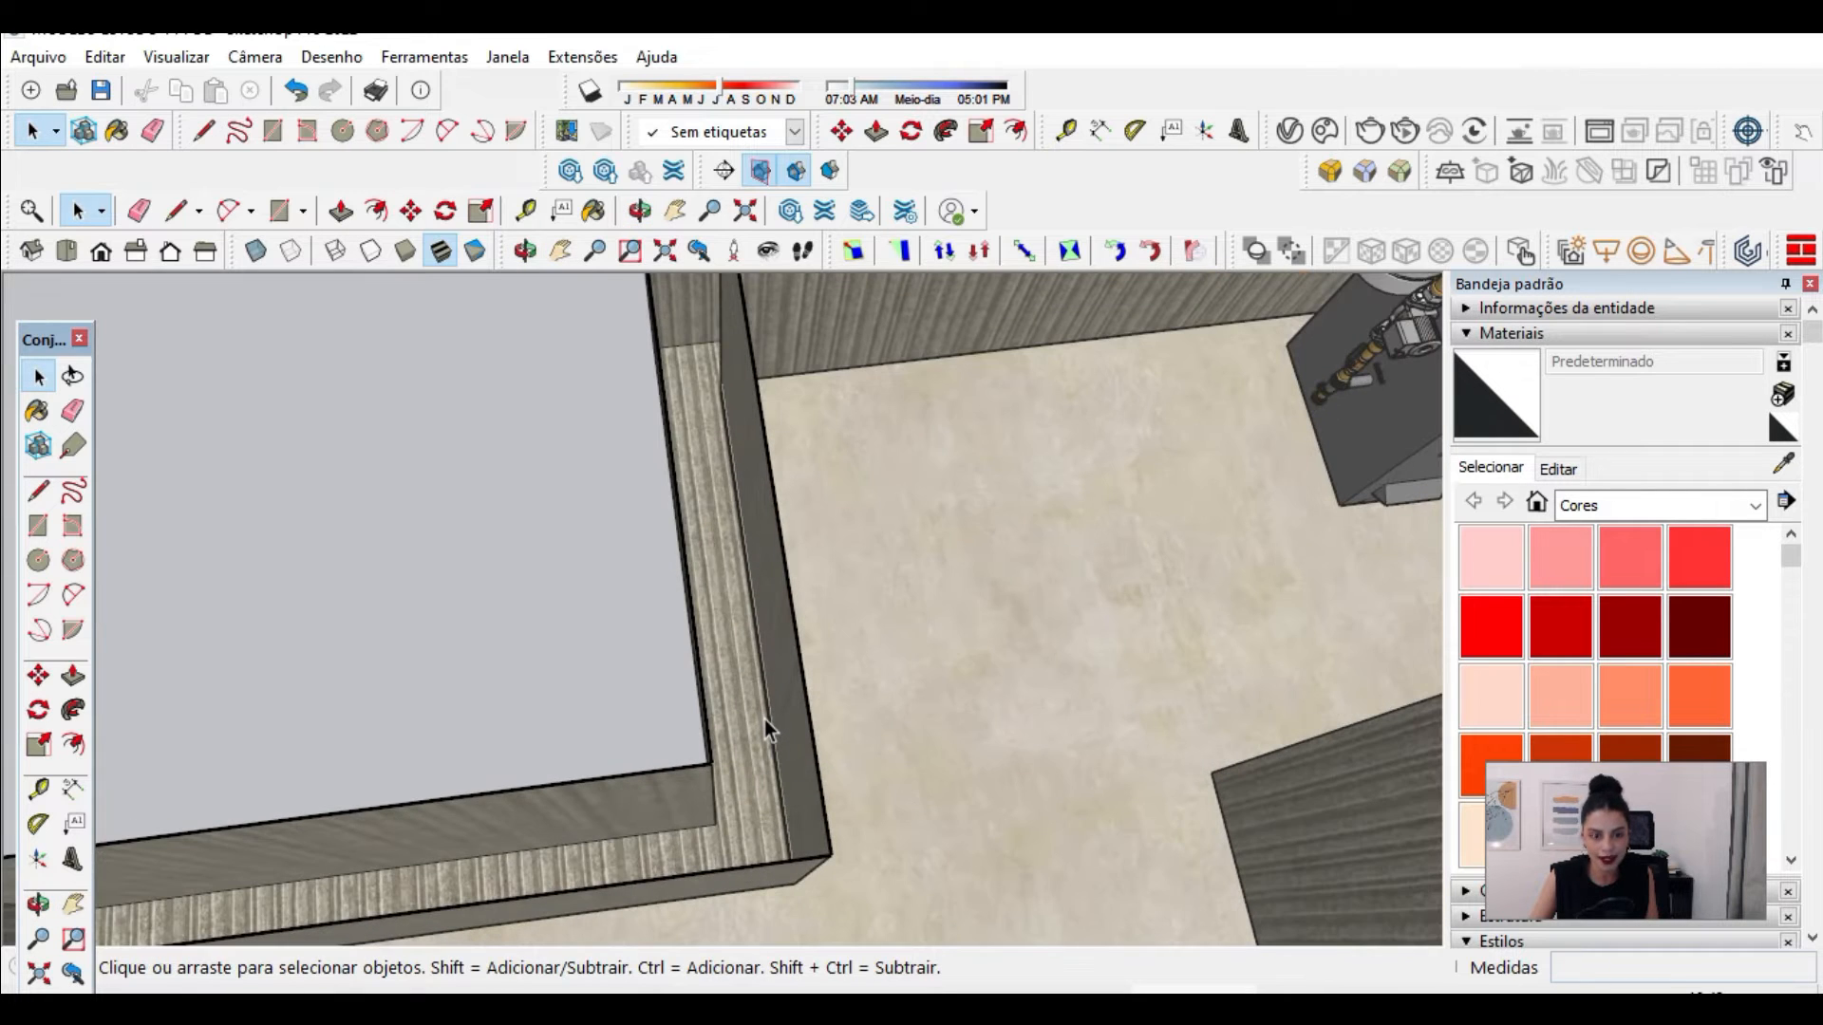
scroll(765, 720, "down", 5)
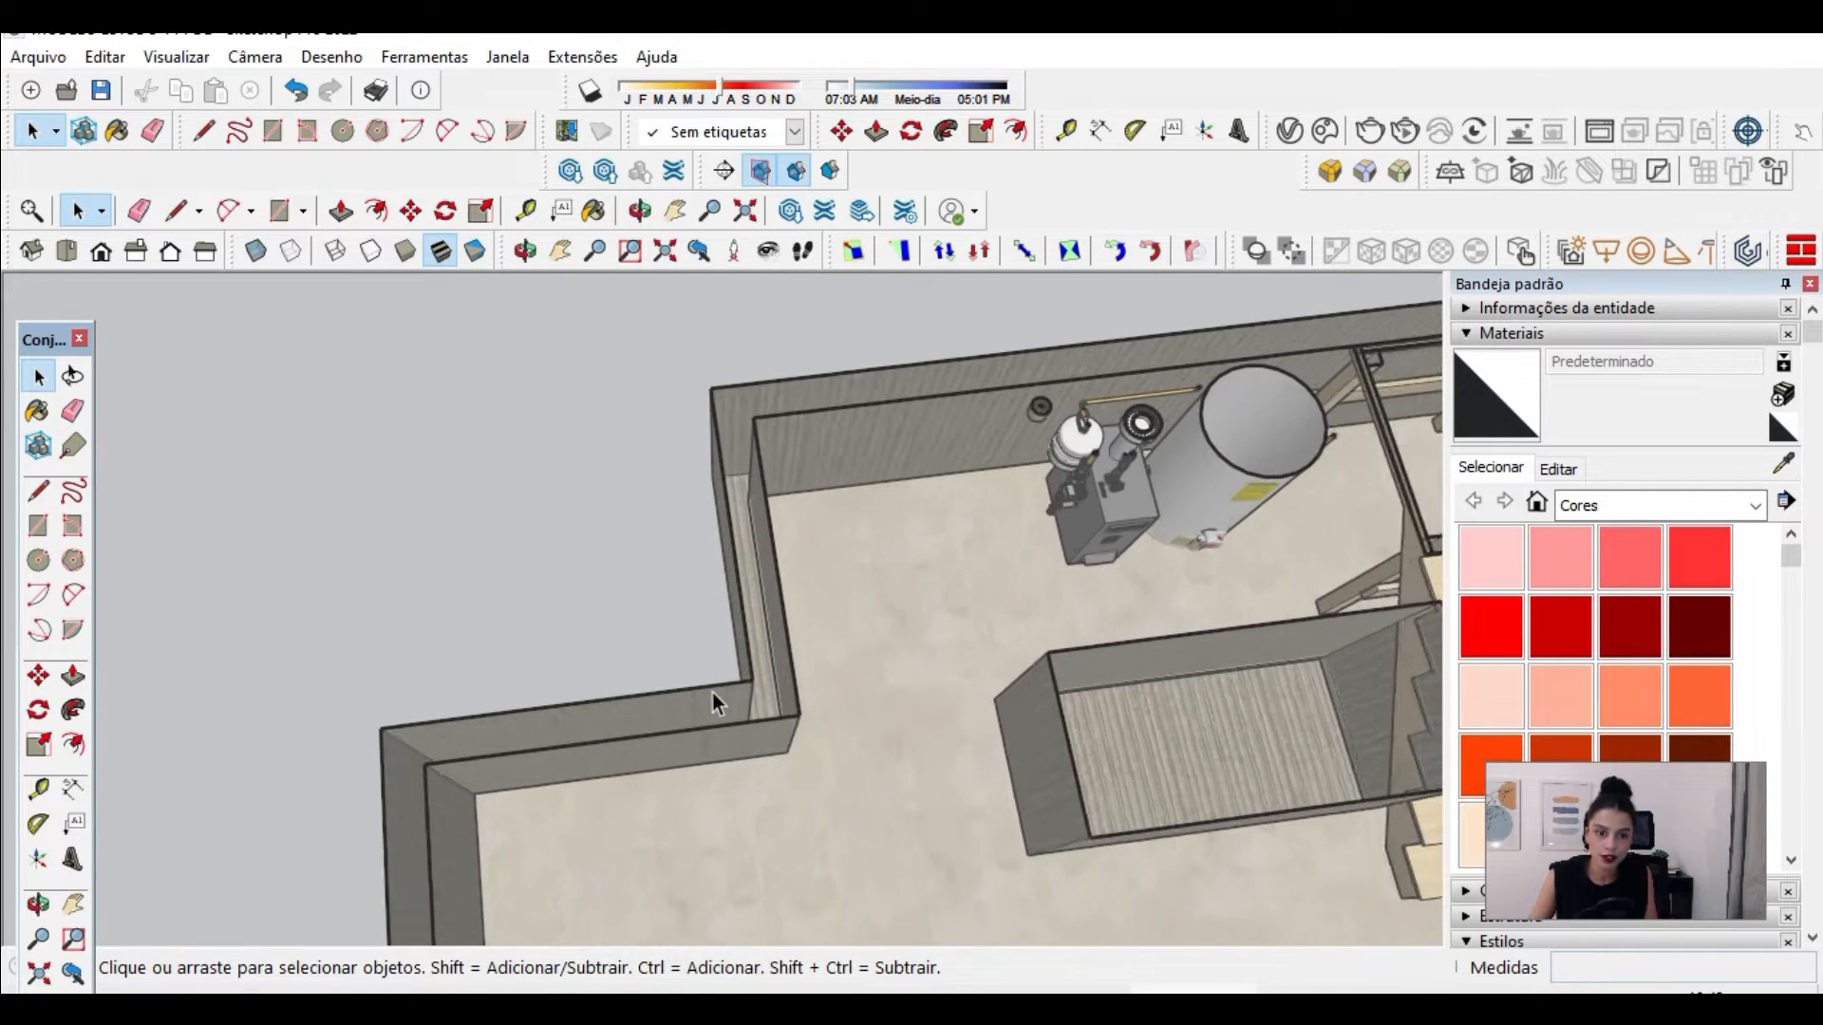
scroll(712, 692, "up", 2)
scroll(771, 708, "up", 2)
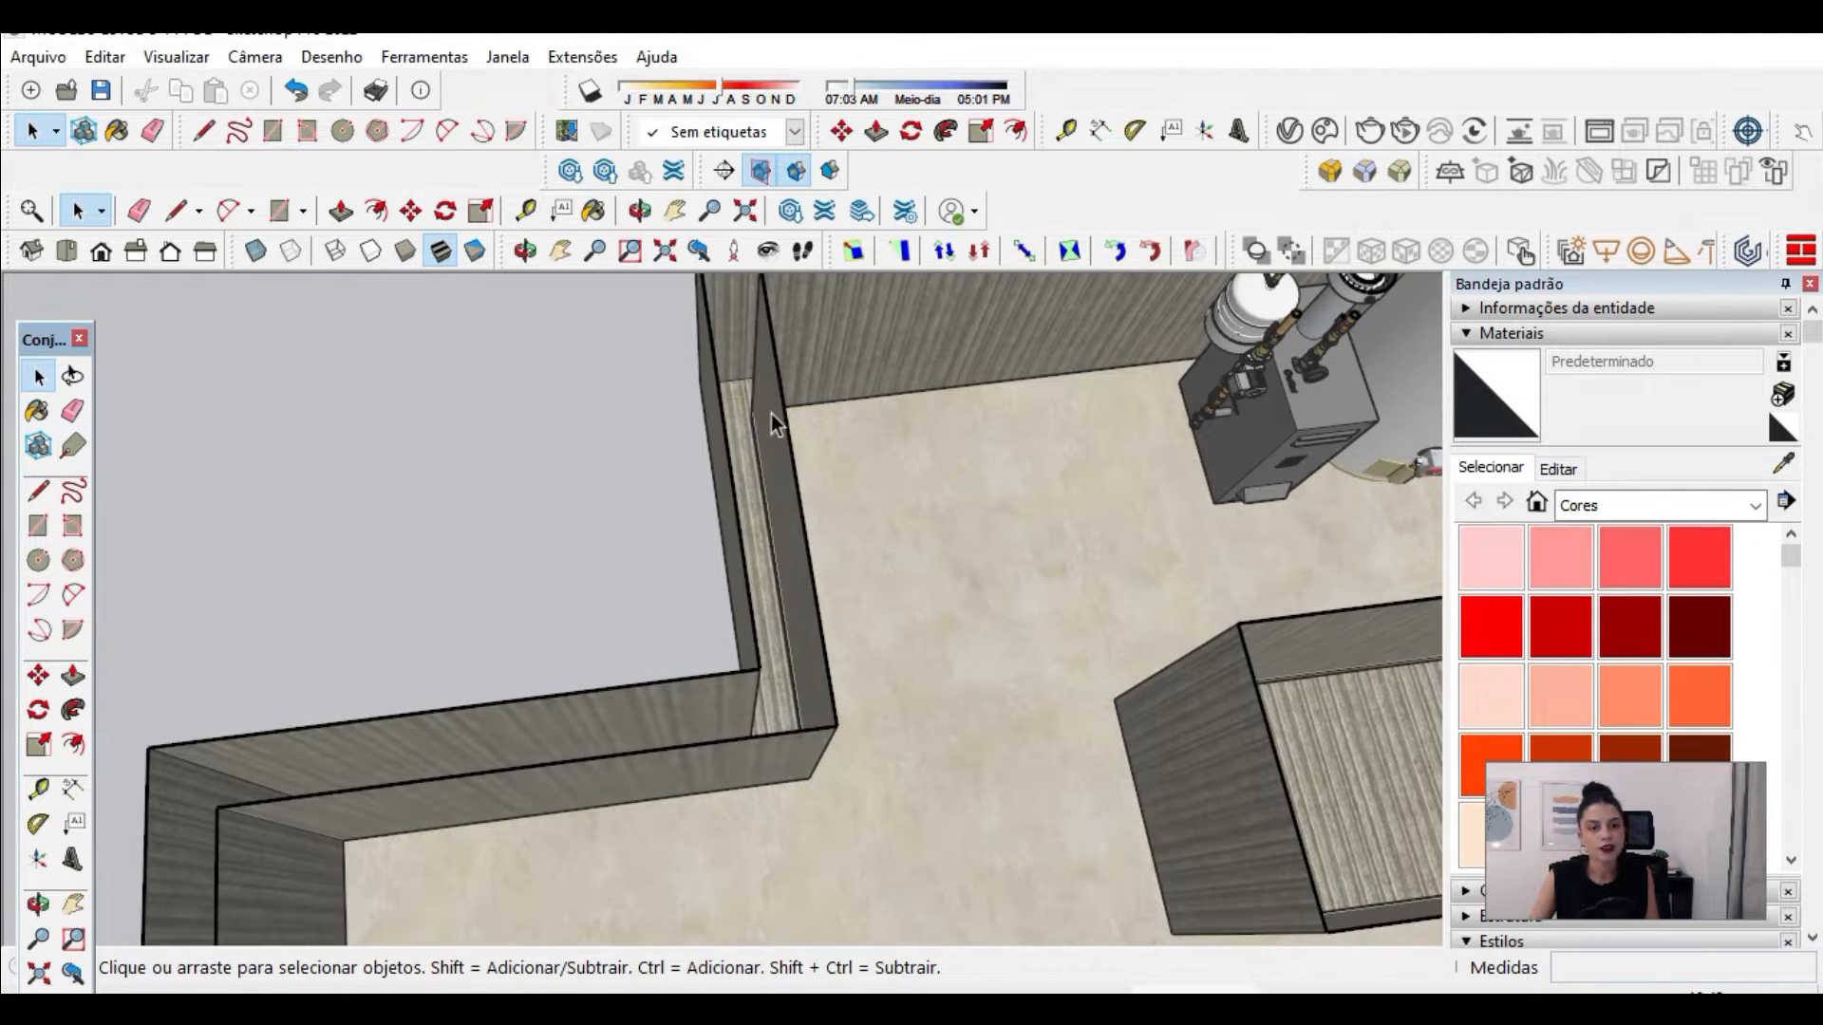
left_click(832, 172)
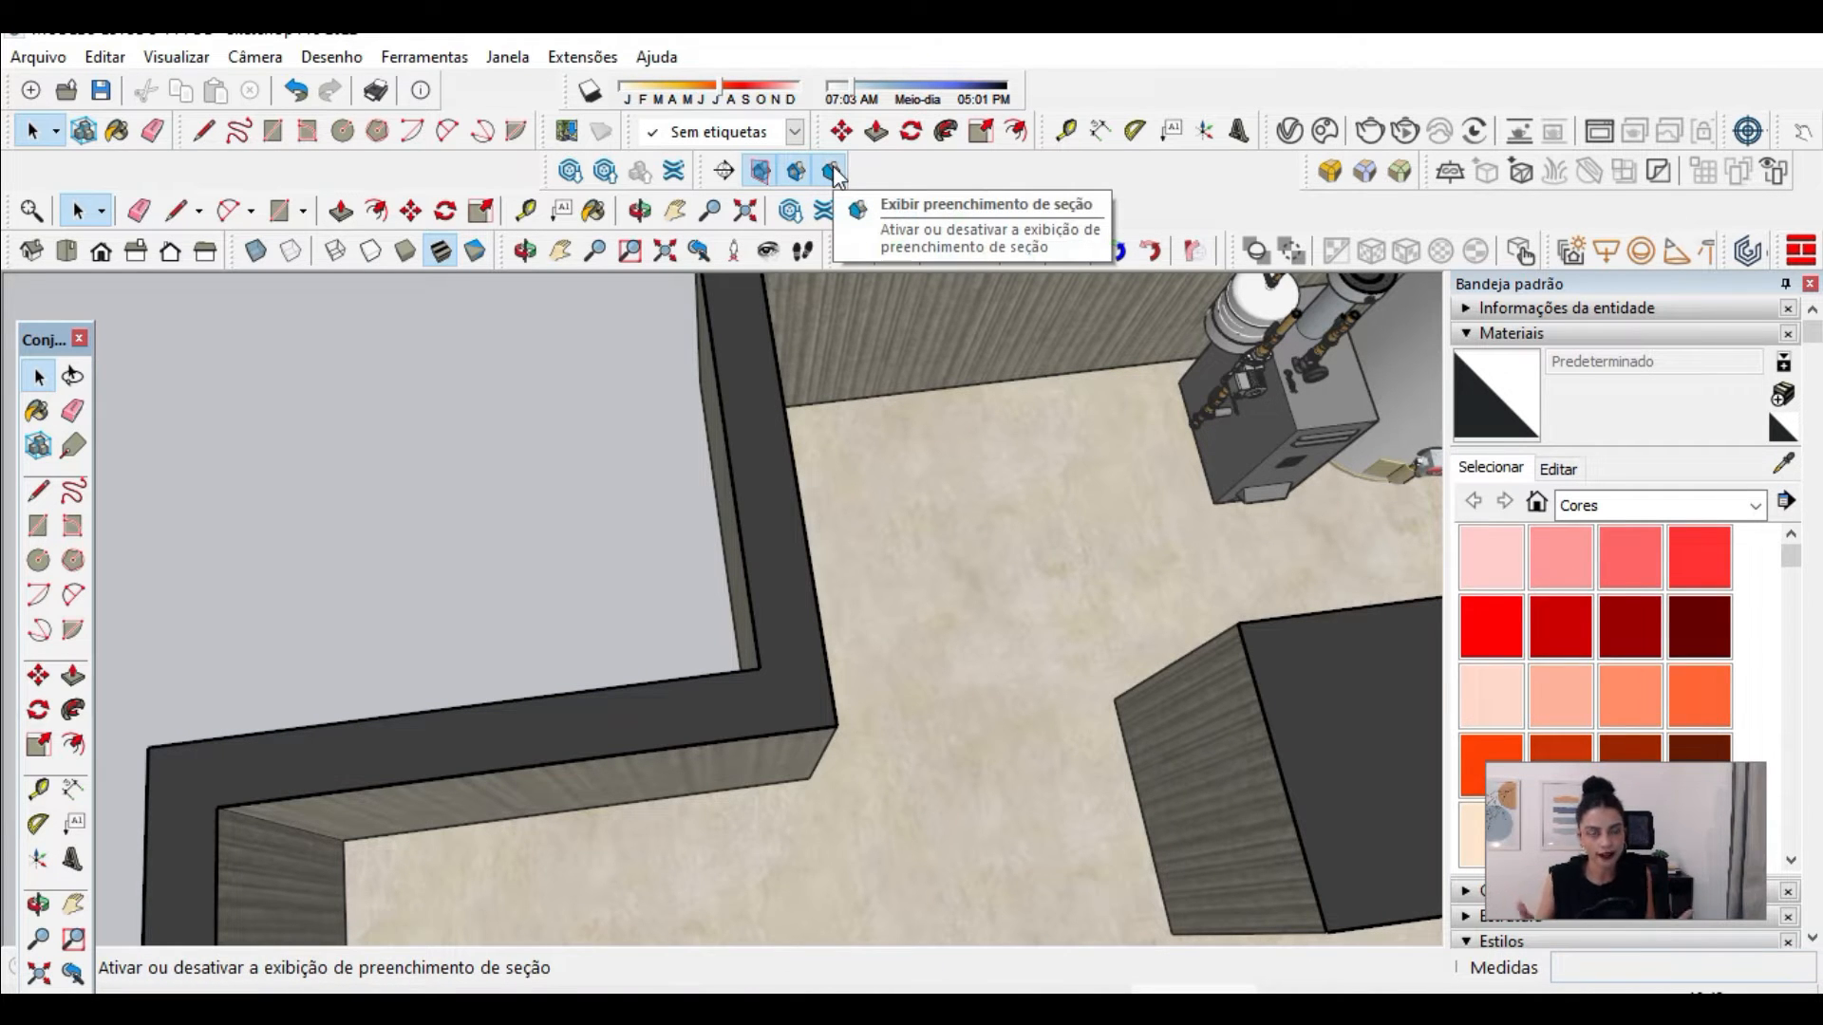
Step: Set the style's section fill color to a reddish brown in the modeling settings
scroll(777, 425, "down", 1)
scroll(754, 453, "down", 3)
scroll(767, 448, "up", 3)
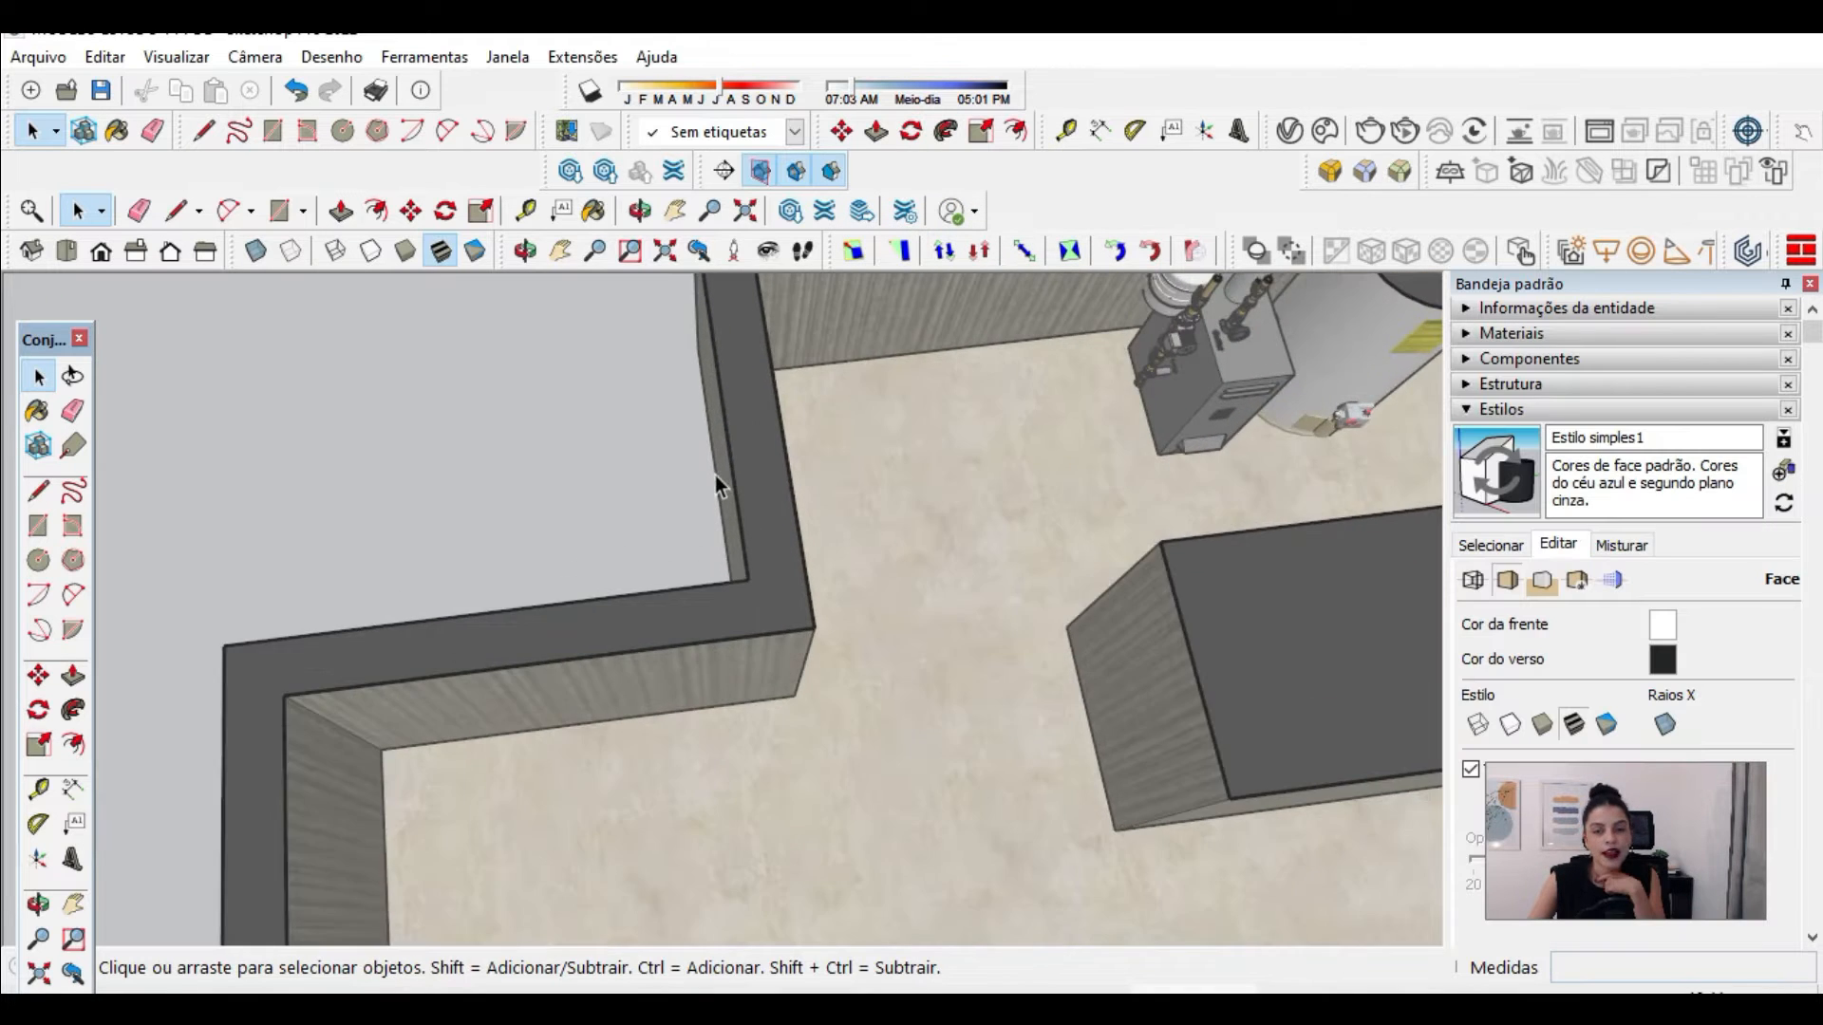
scroll(715, 475, "down", 2)
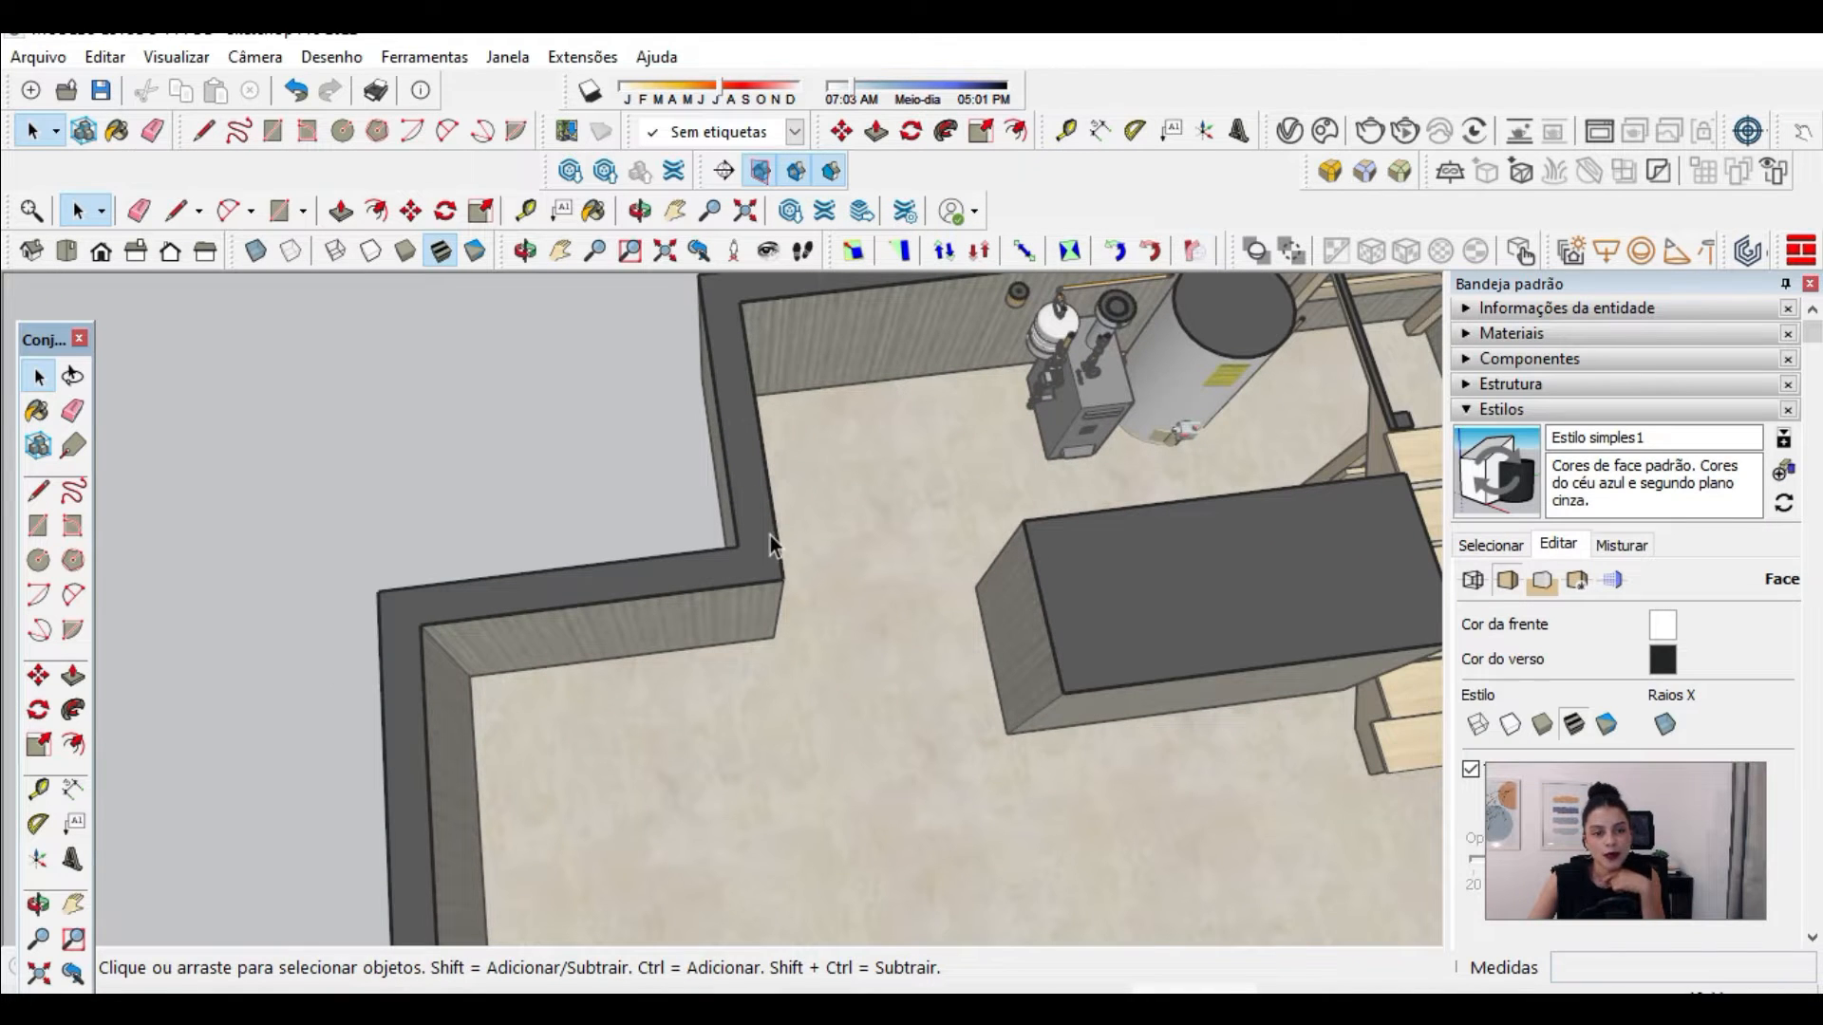
scroll(762, 527, "up", 2)
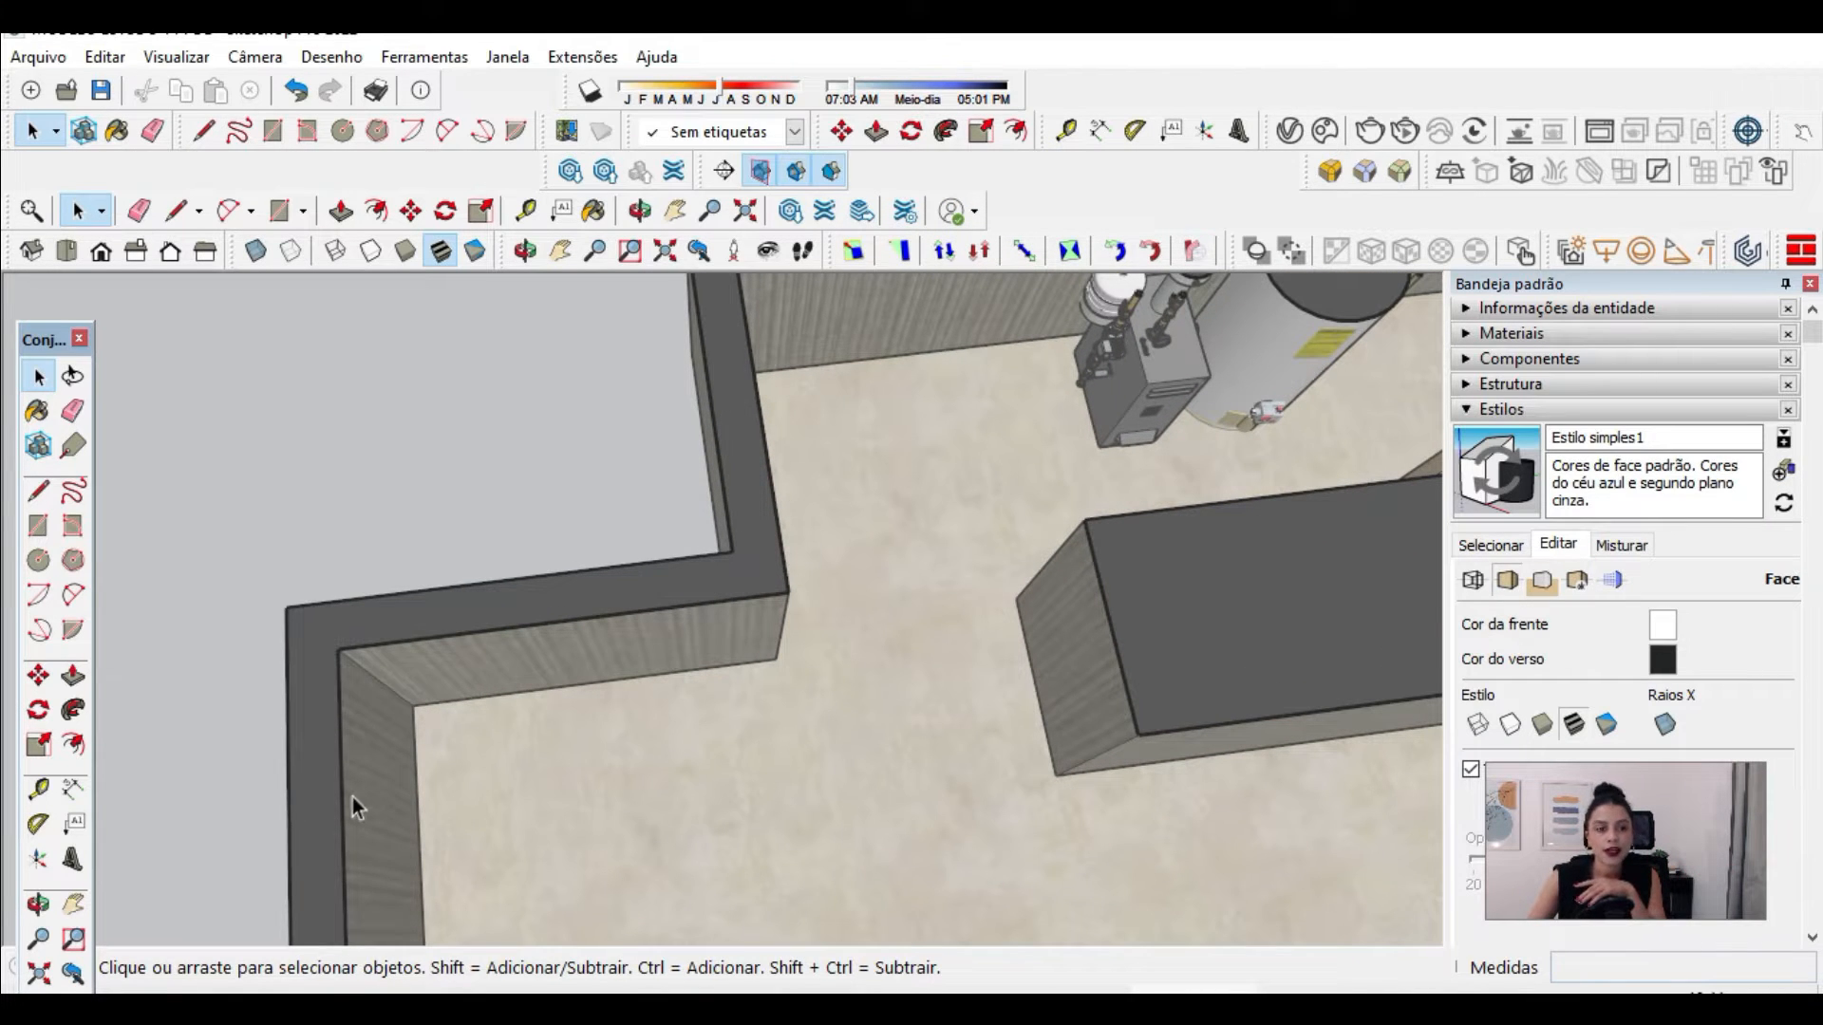
left_click(1613, 580)
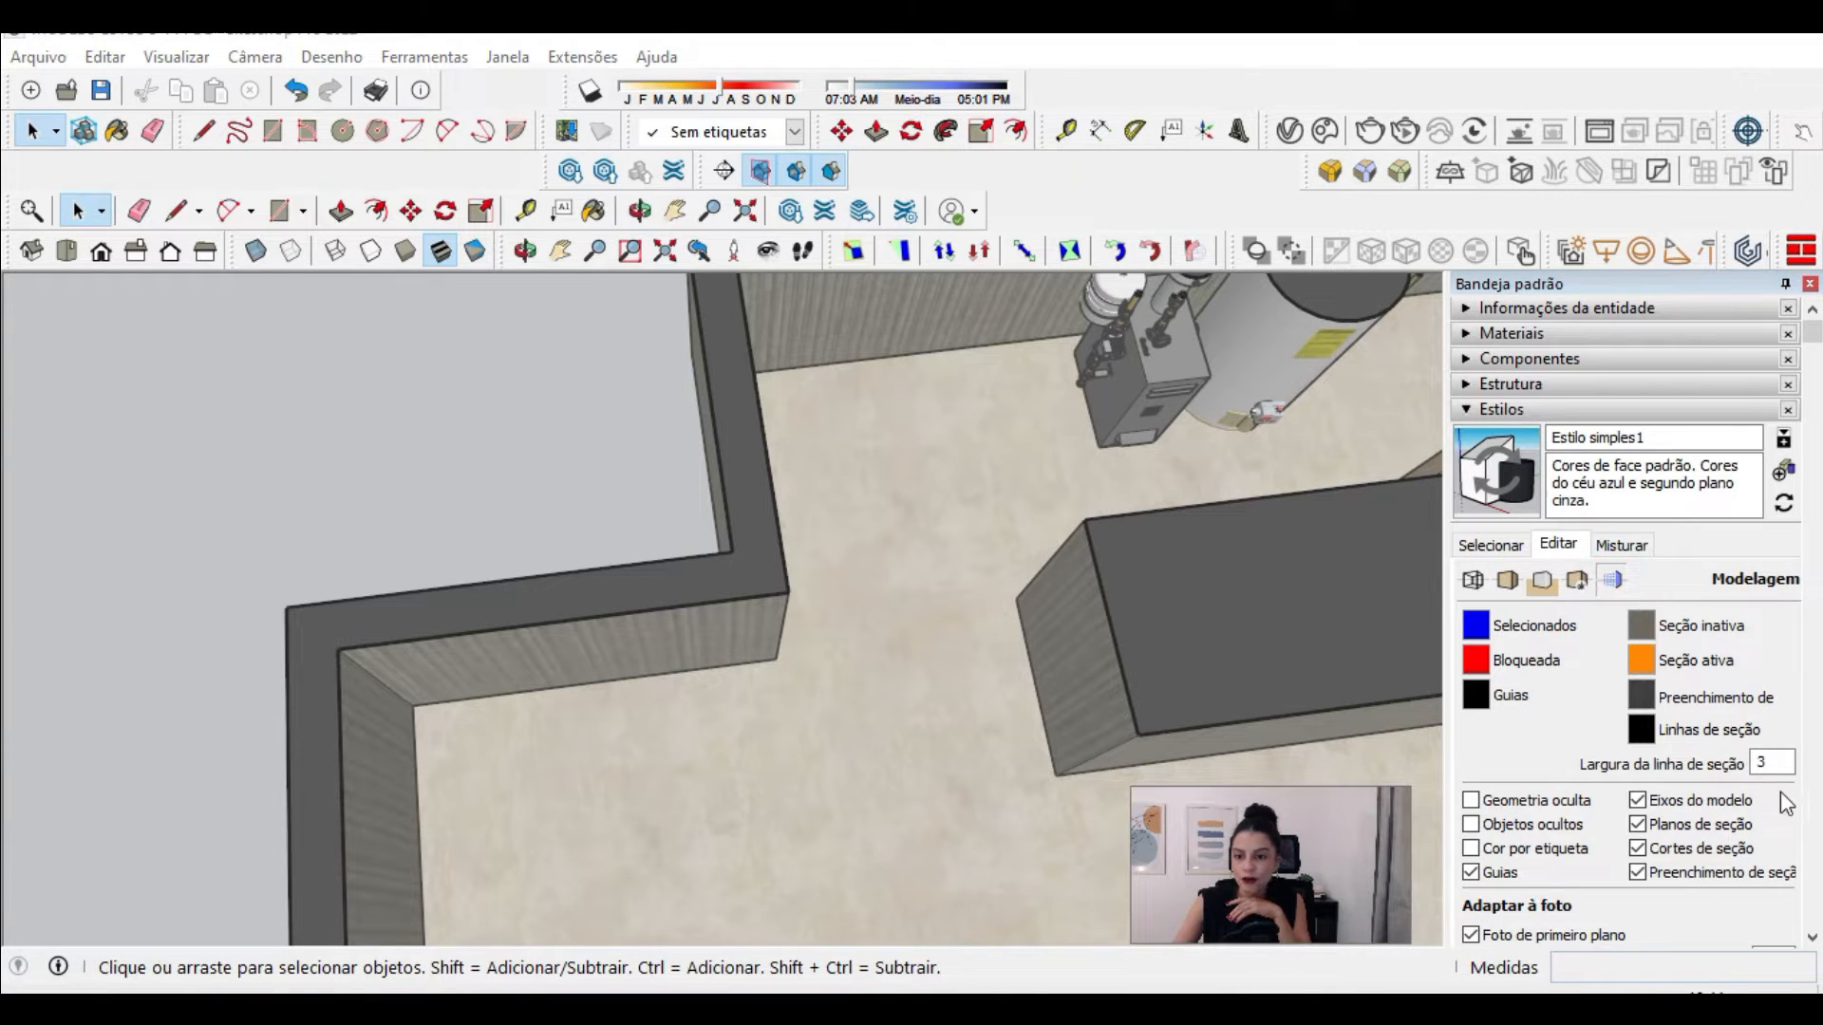
left_click(1641, 700)
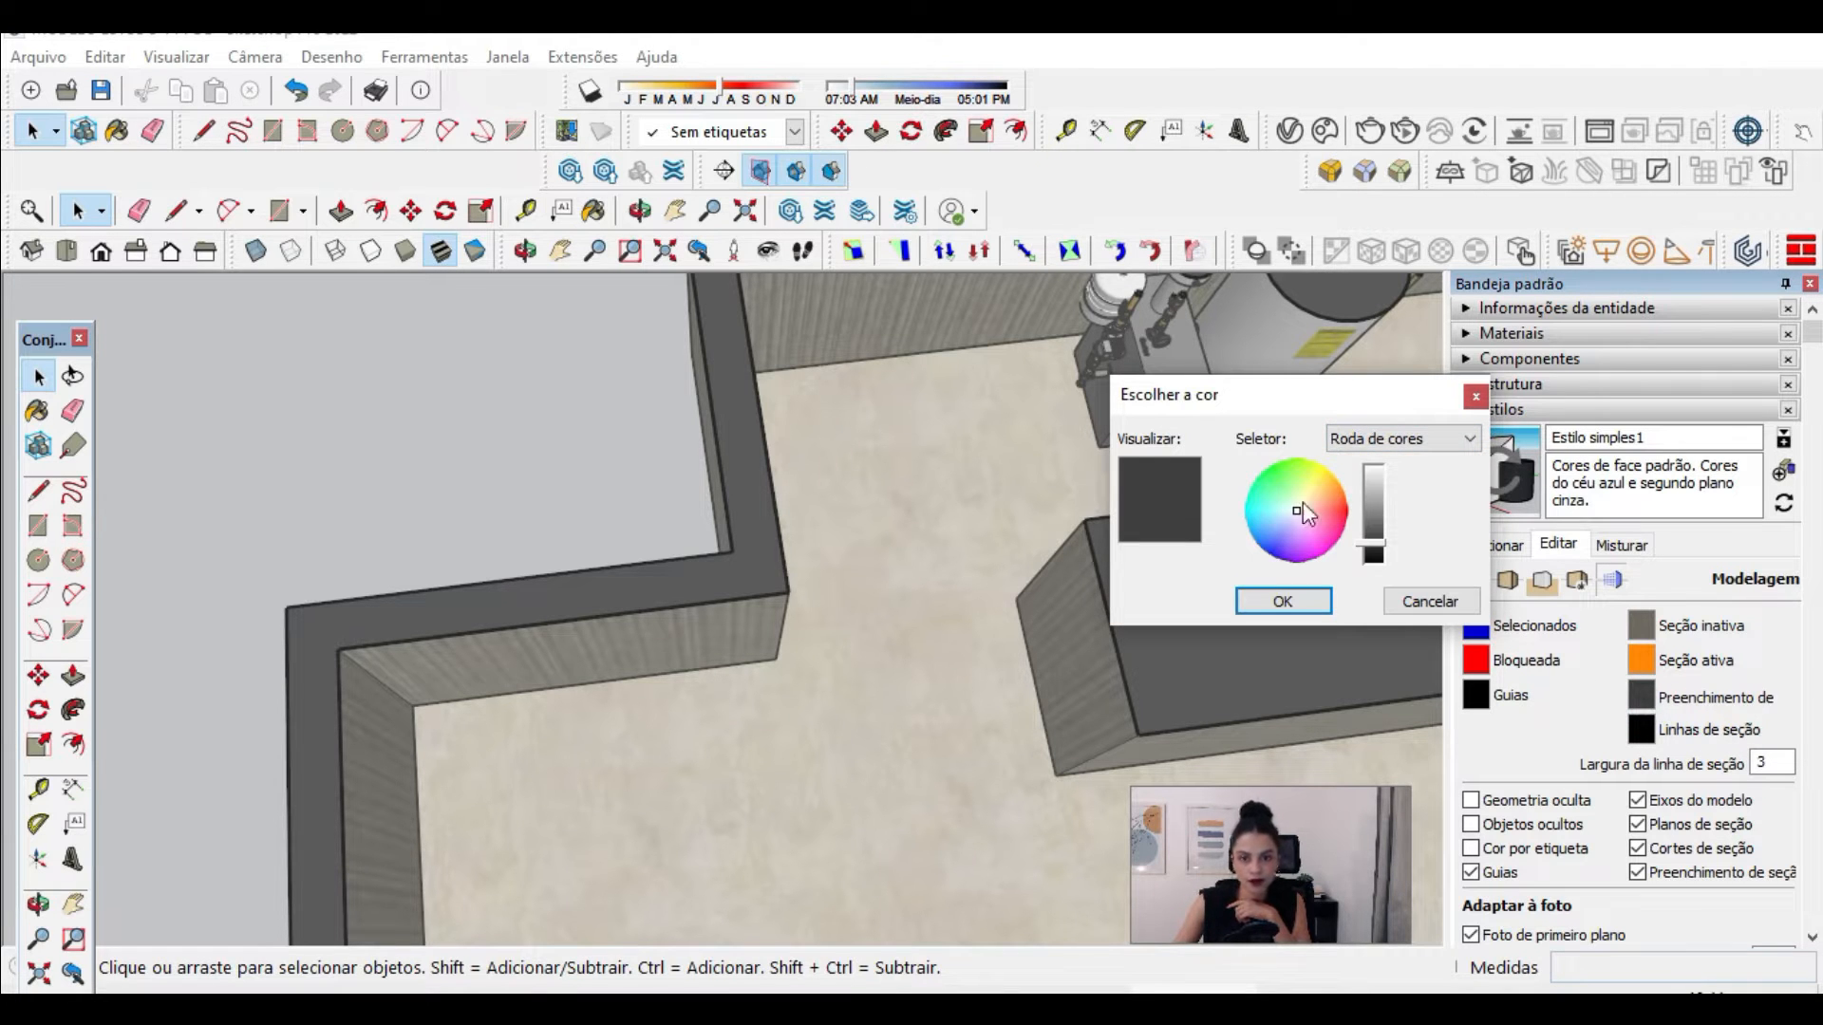
left_click(1331, 499)
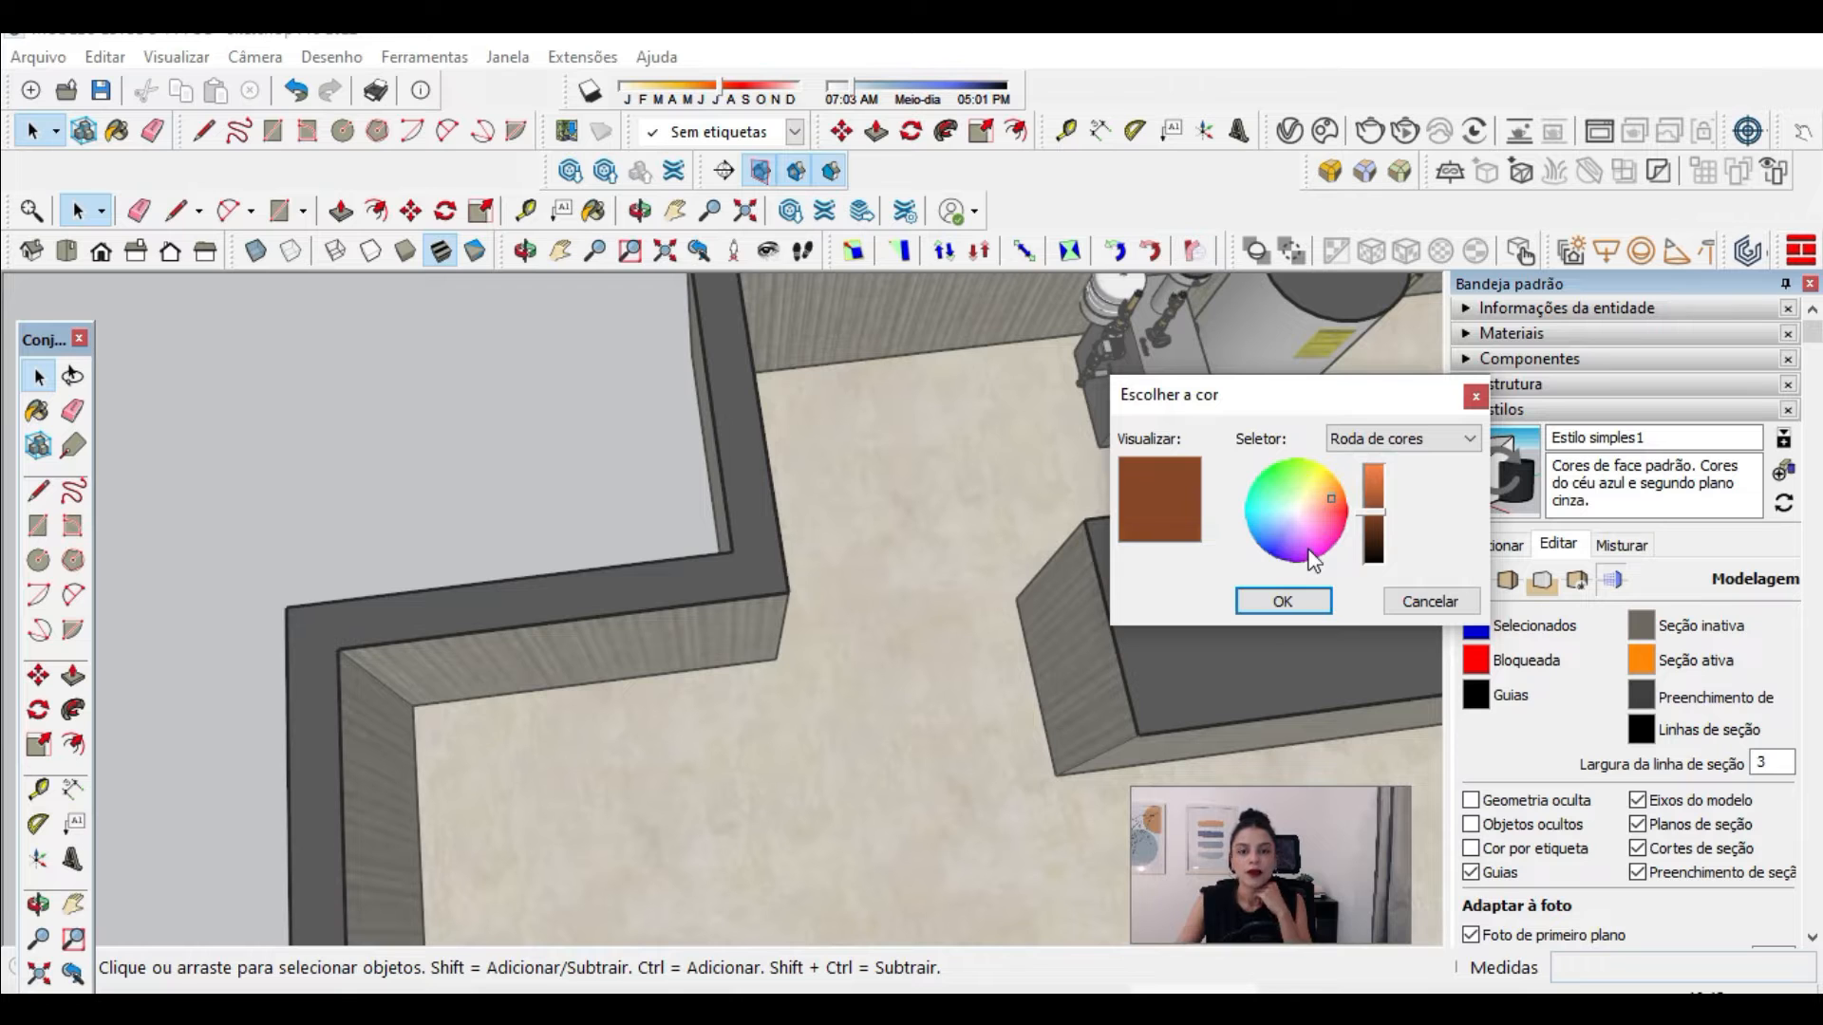
left_click(1283, 602)
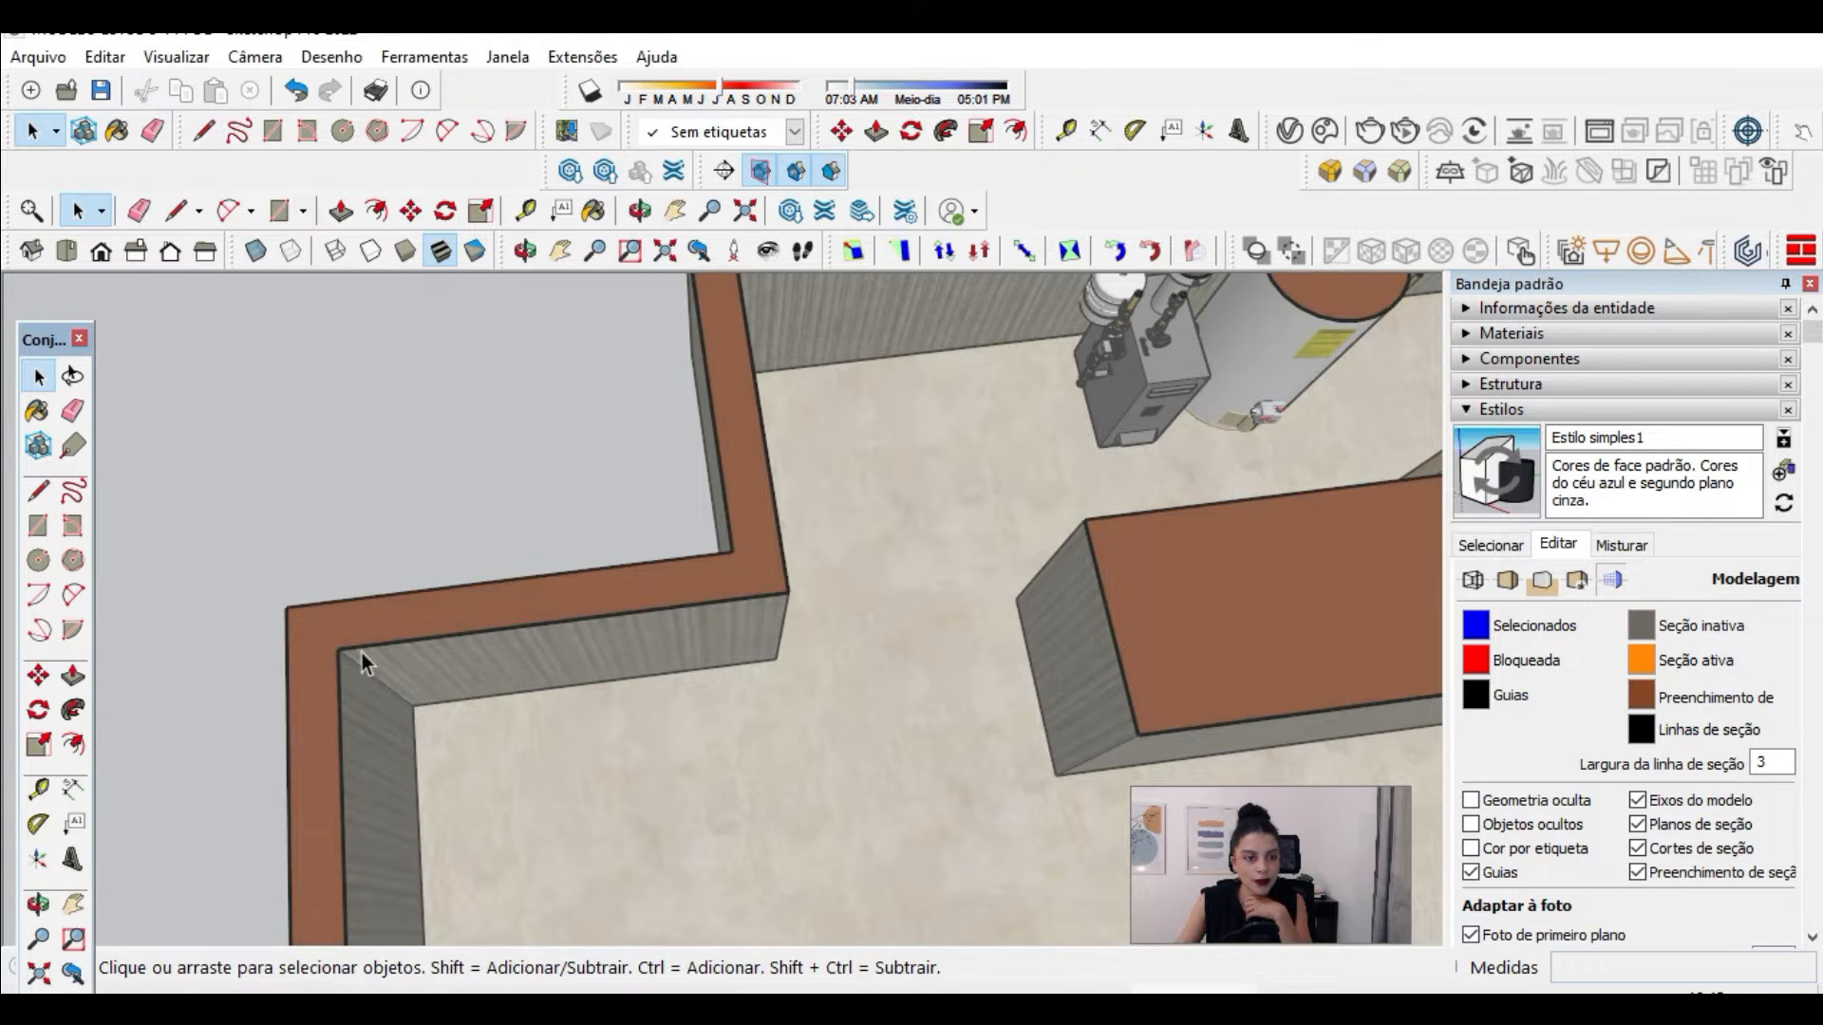
Step: Delete the extra inactive section plane lying just above the active one
scroll(711, 469, "down", 6)
middle_click_drag(735, 430, 820, 600)
scroll(821, 600, "down", 8)
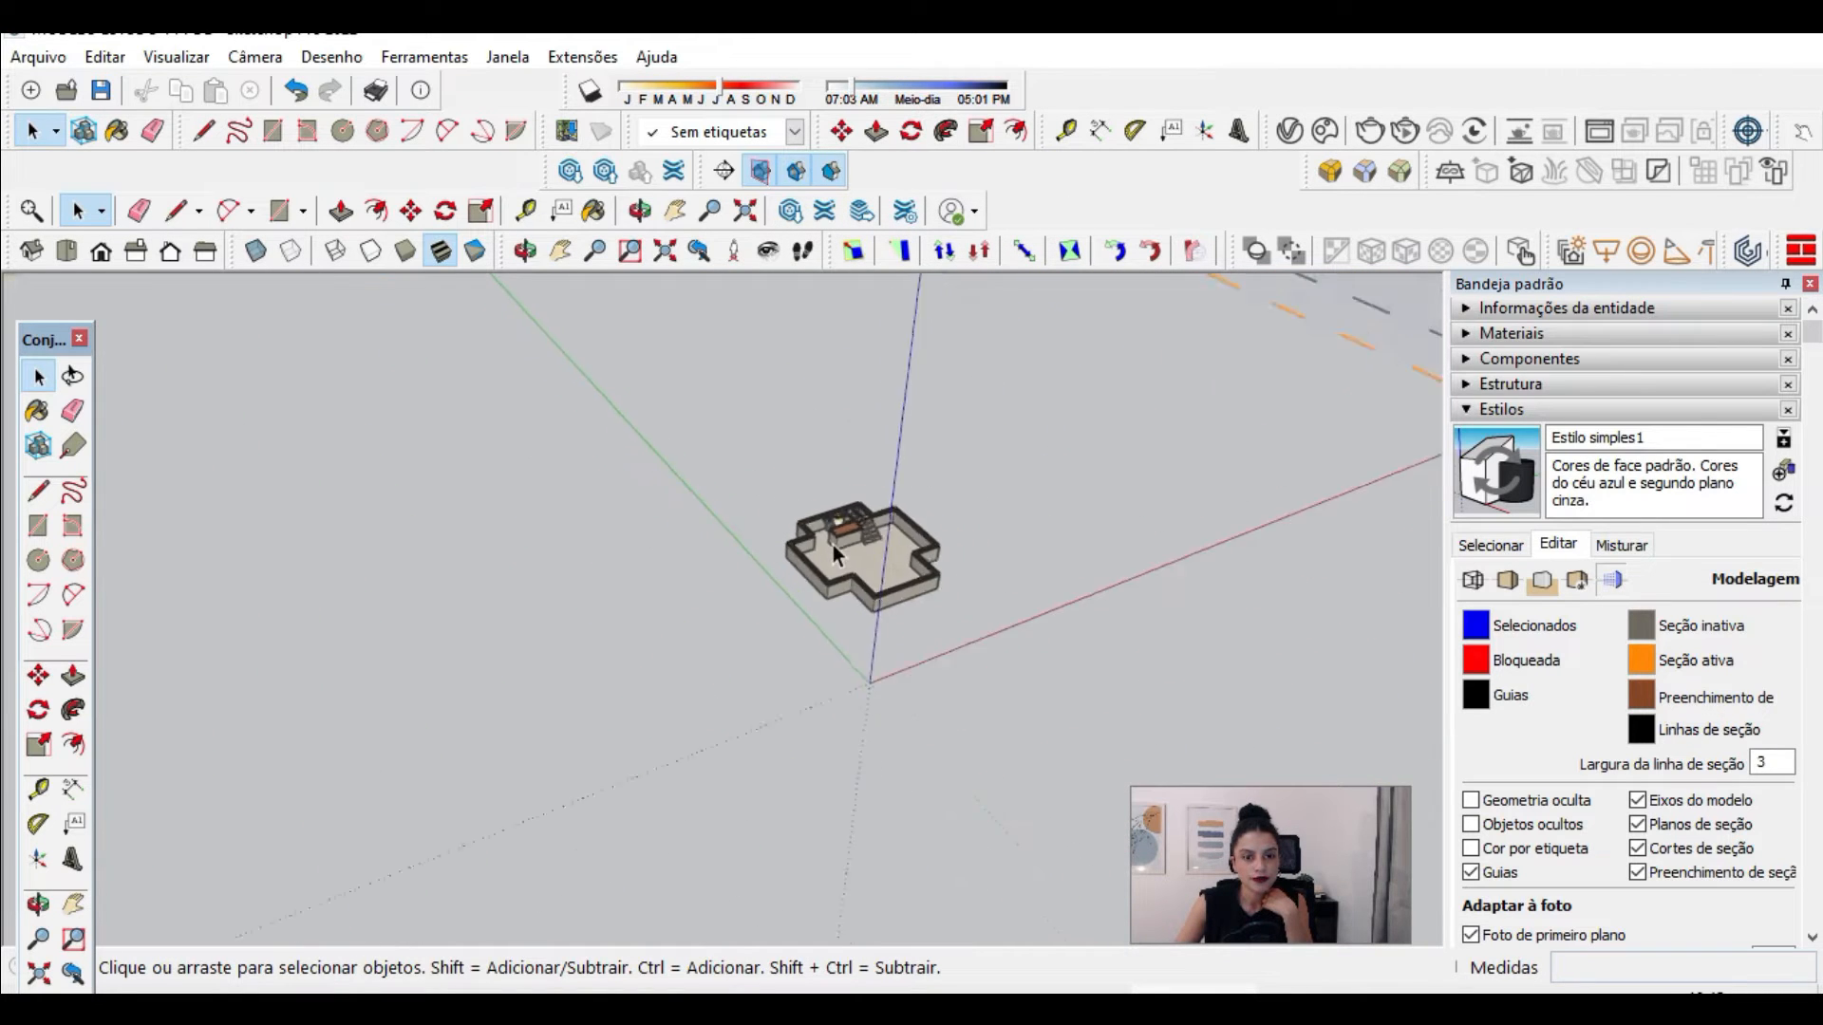
scroll(862, 551, "down", 5)
scroll(873, 399, "up", 2)
middle_click_drag(582, 415, 505, 718)
left_click(512, 720)
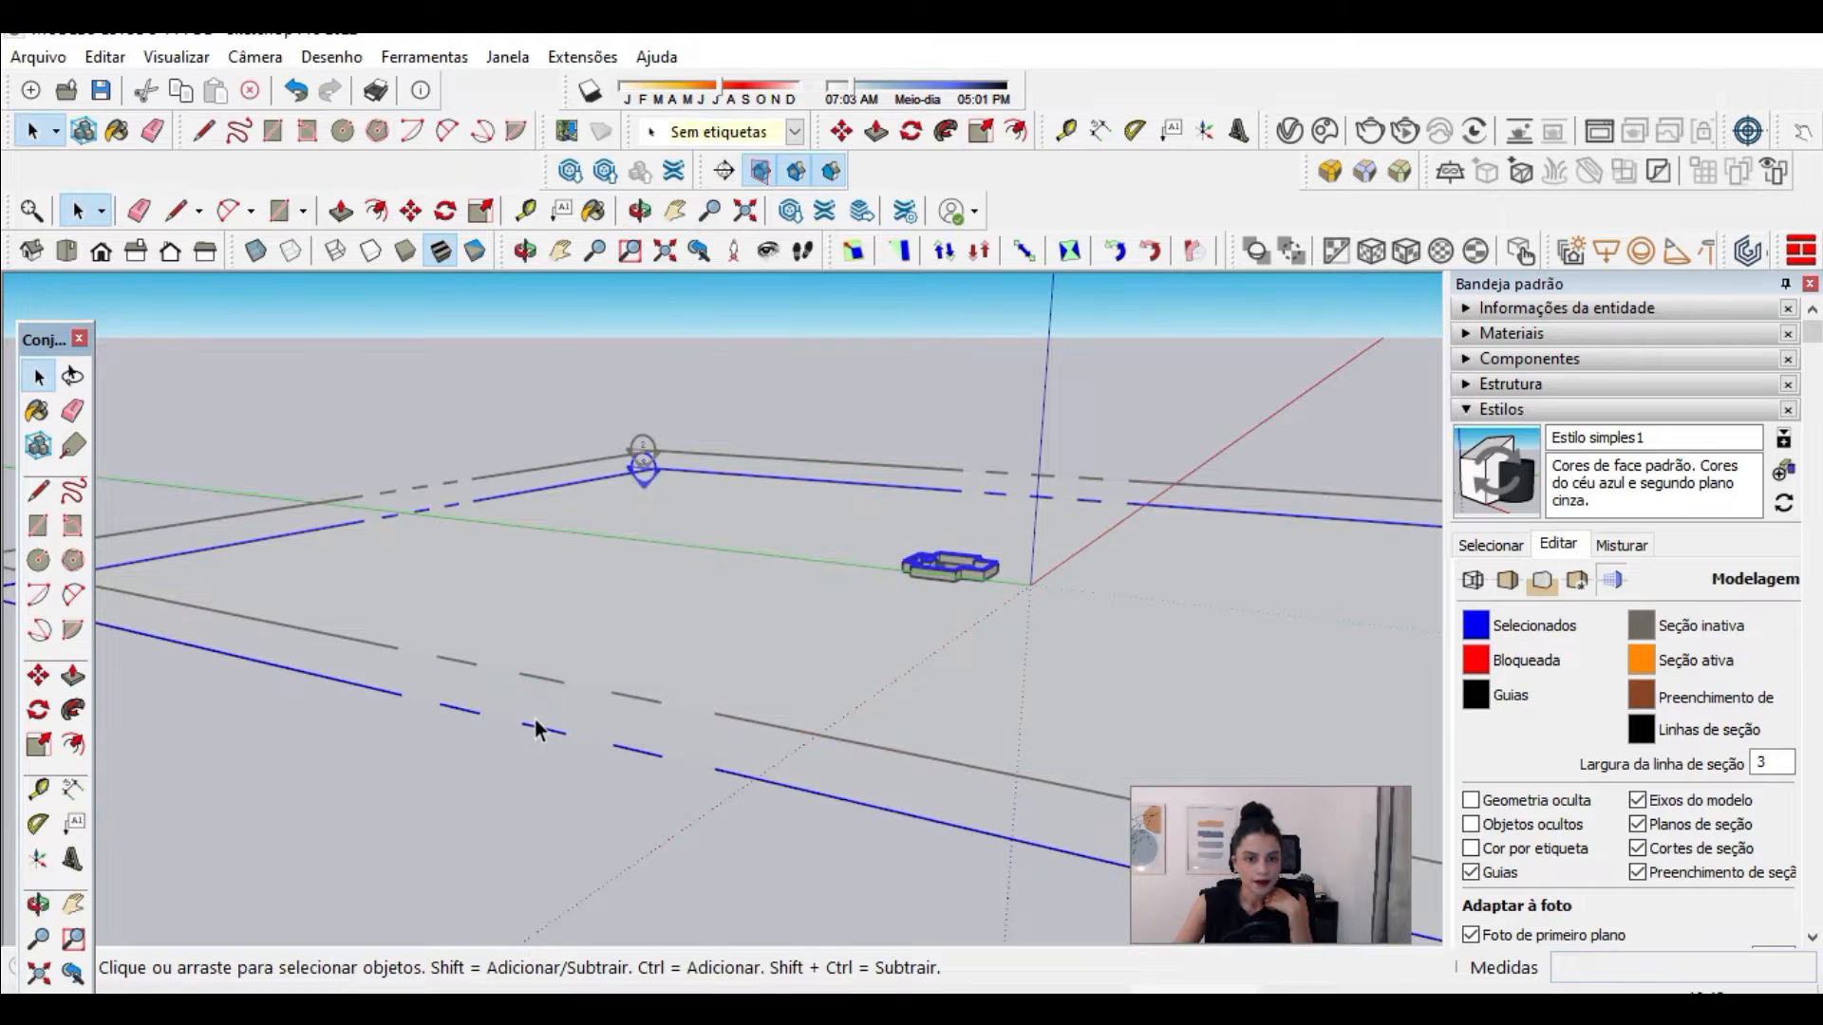
left_click(570, 657)
key("Delete")
Step: Move the remaining section plane up about 8' 7 15/16" so it cuts through the cabin's main floor walls
left_click(583, 654)
scroll(1187, 555, "up", 8)
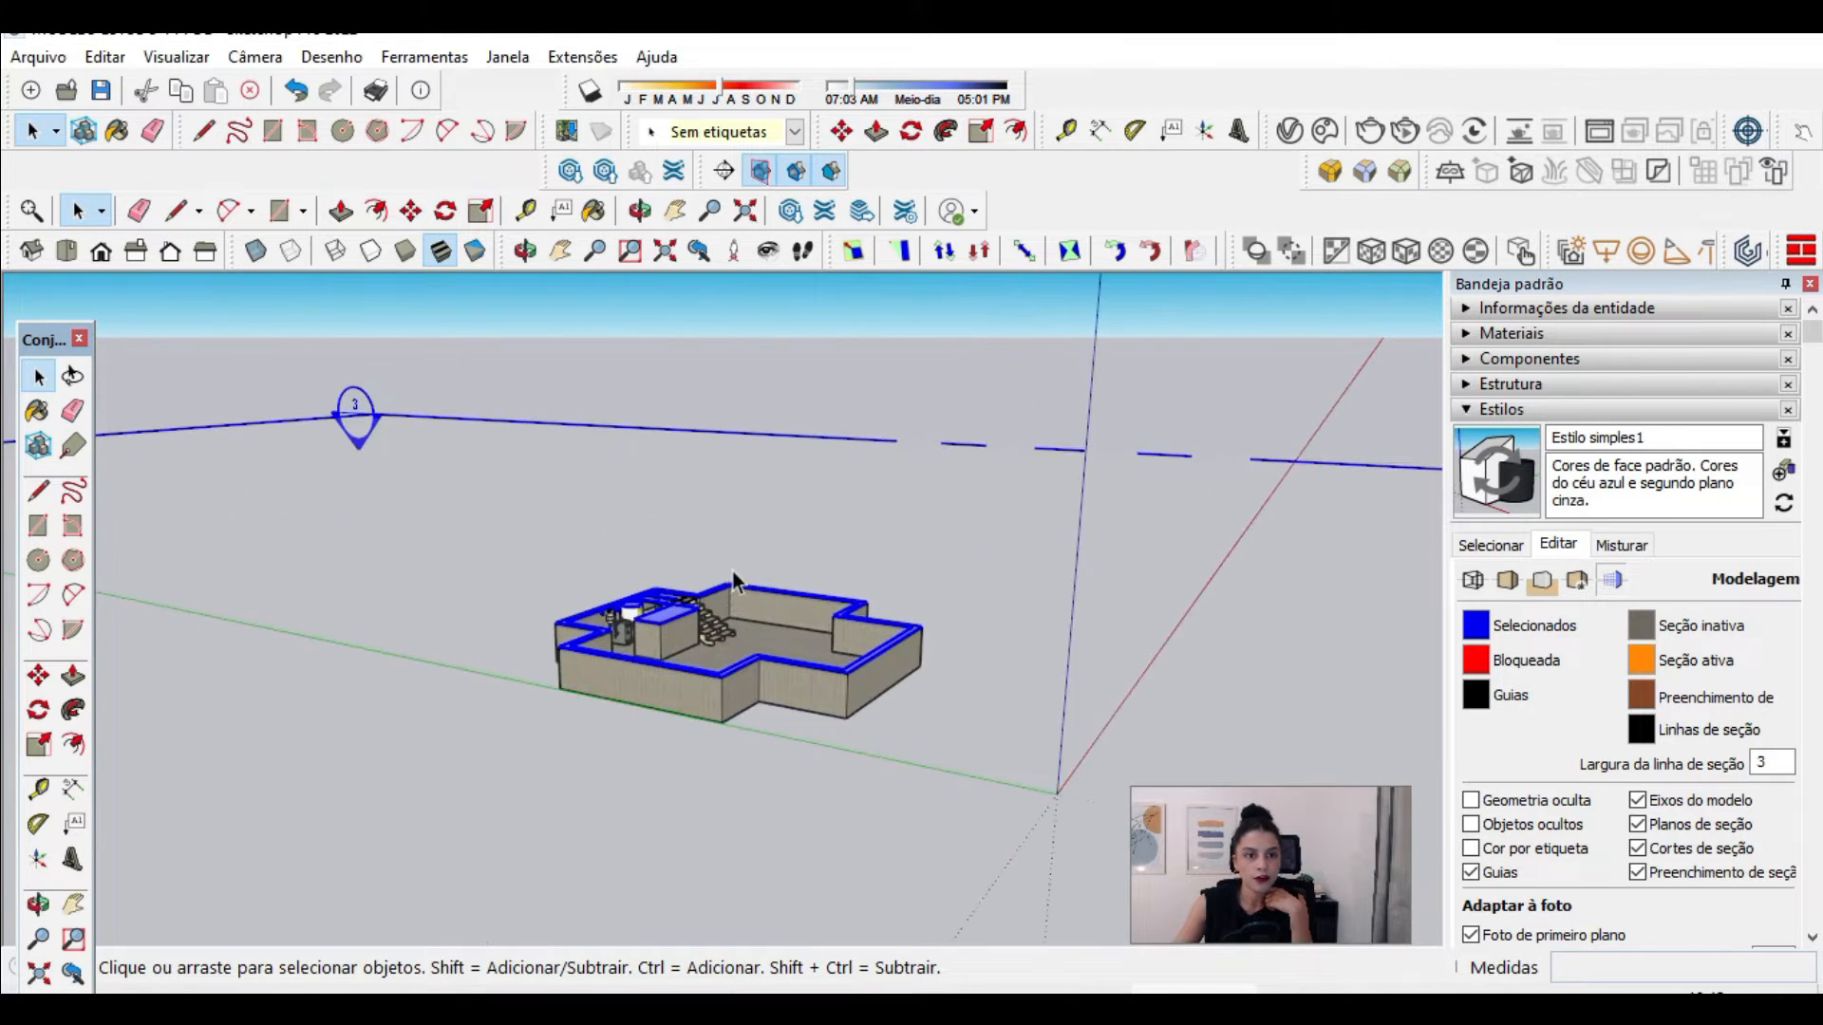
left_click(411, 210)
scroll(707, 774, "up", 3)
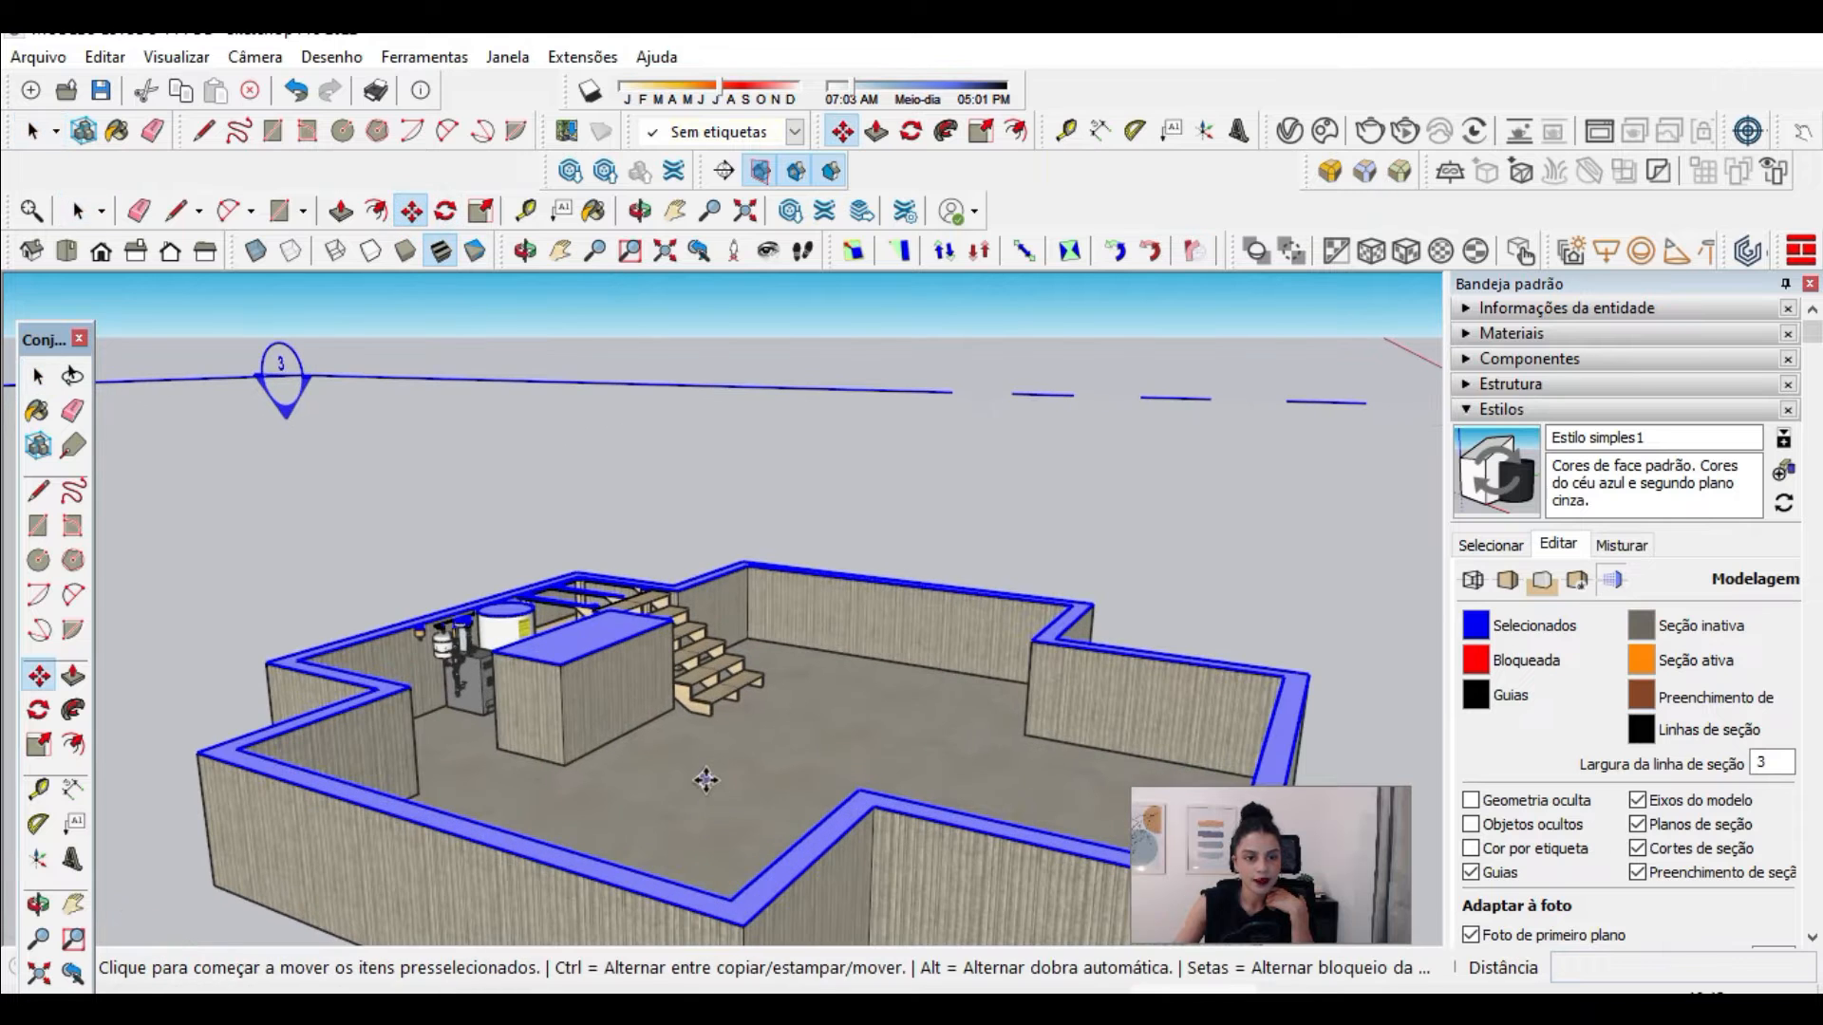
left_click(706, 779)
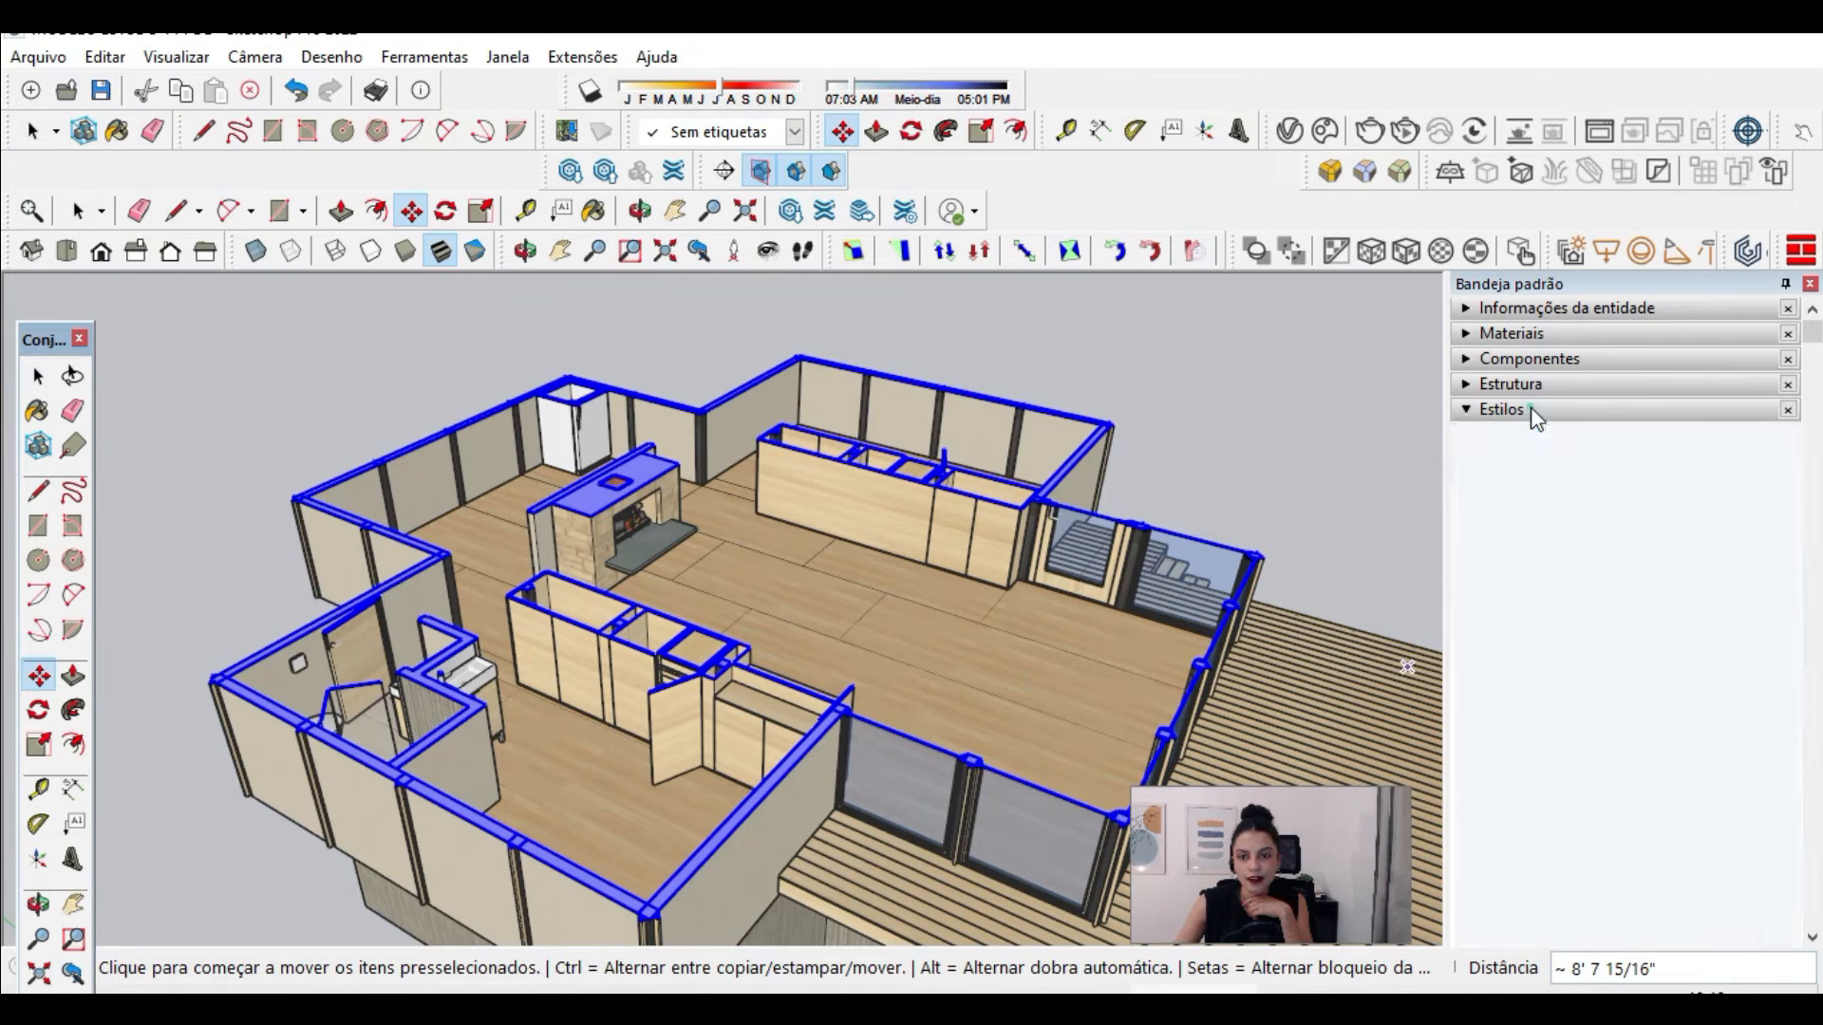
Step: Make the furniture tag +MOBILIARIO visible
left_click(1496, 409)
left_click(1527, 435)
left_click(1478, 670)
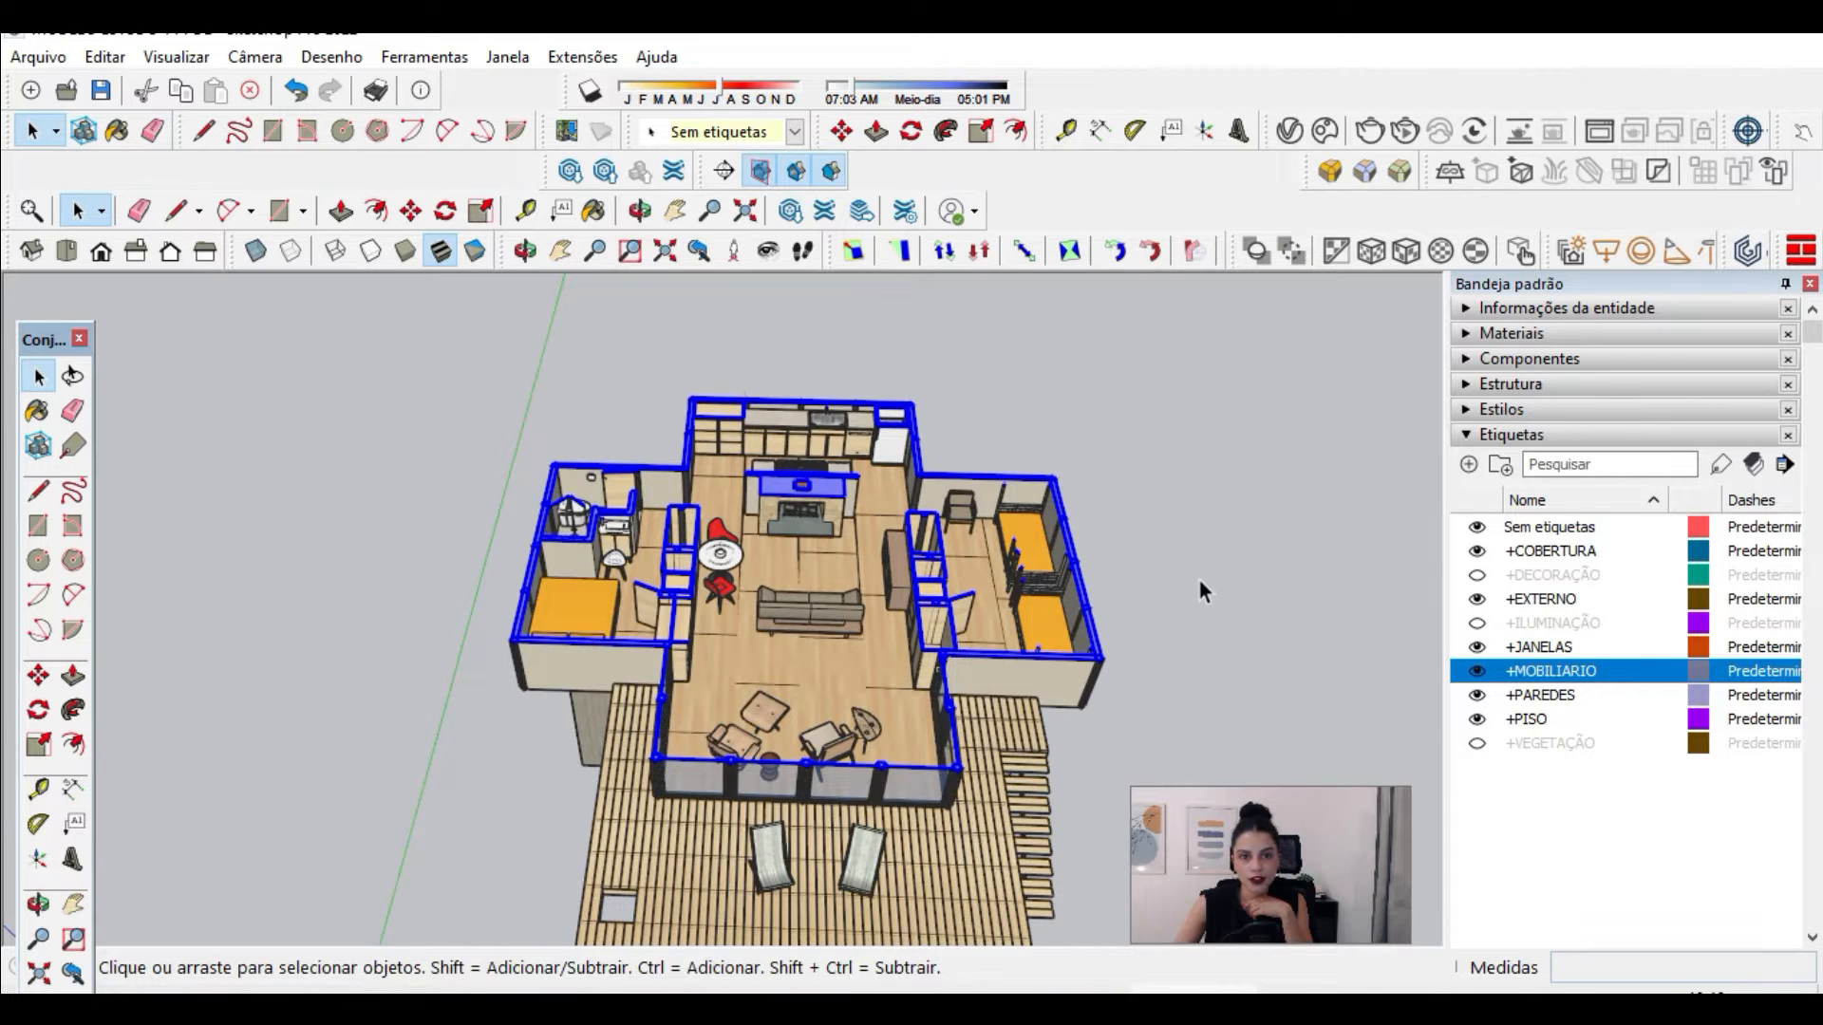
Step: Hide the section plane symbol while keeping the cut through the cabin active
middle_click_drag(1198, 578, 911, 598)
scroll(892, 608, "down", 8)
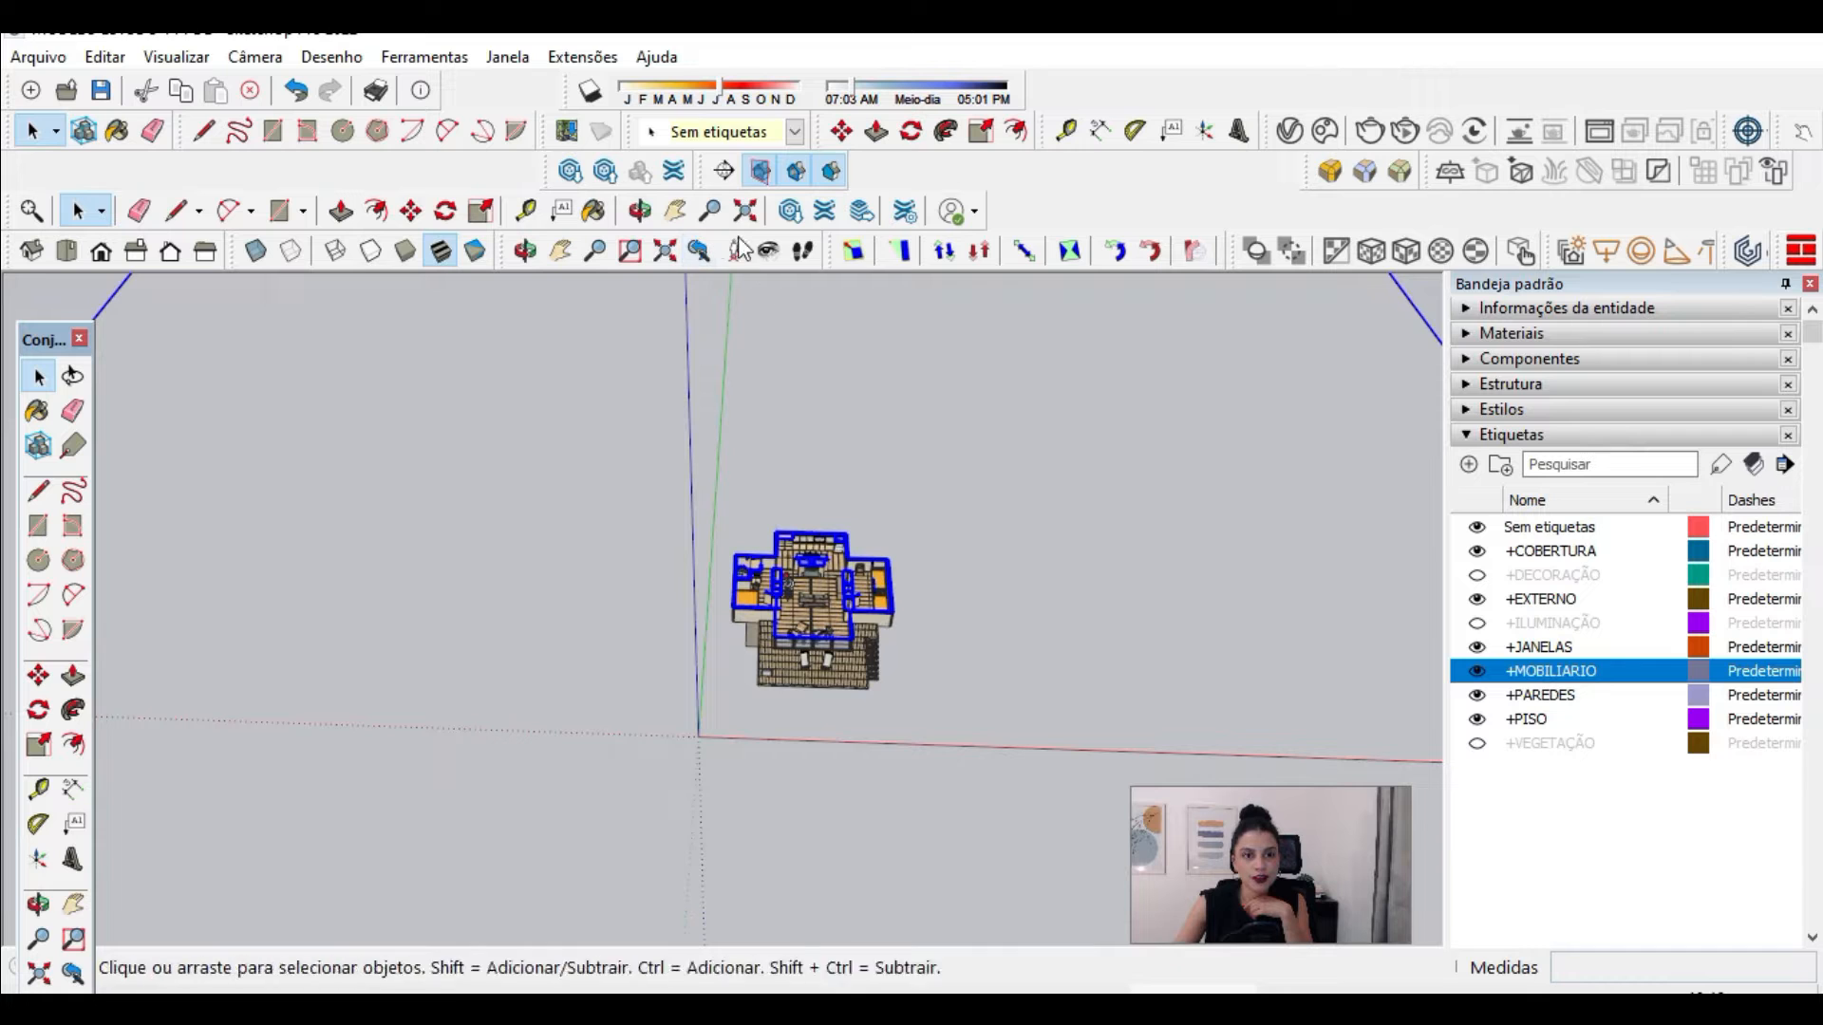
scroll(769, 617, "down", 5)
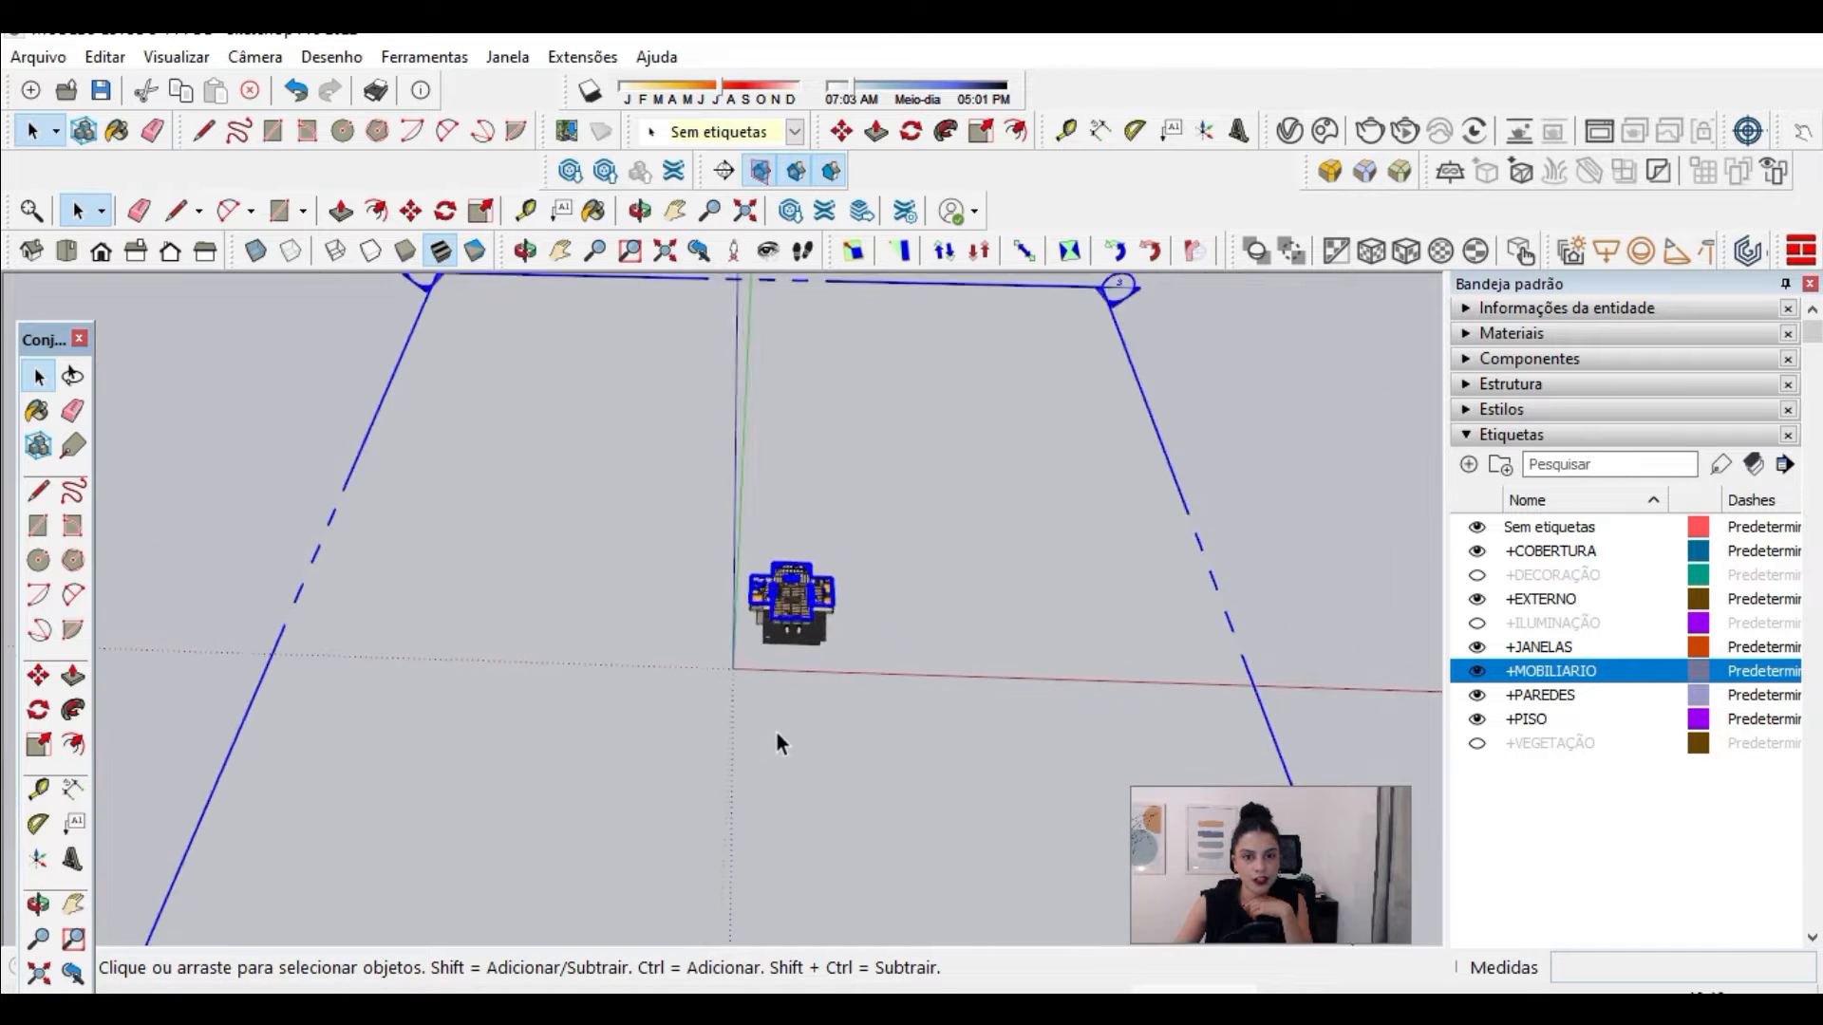
scroll(776, 742, "down", 1)
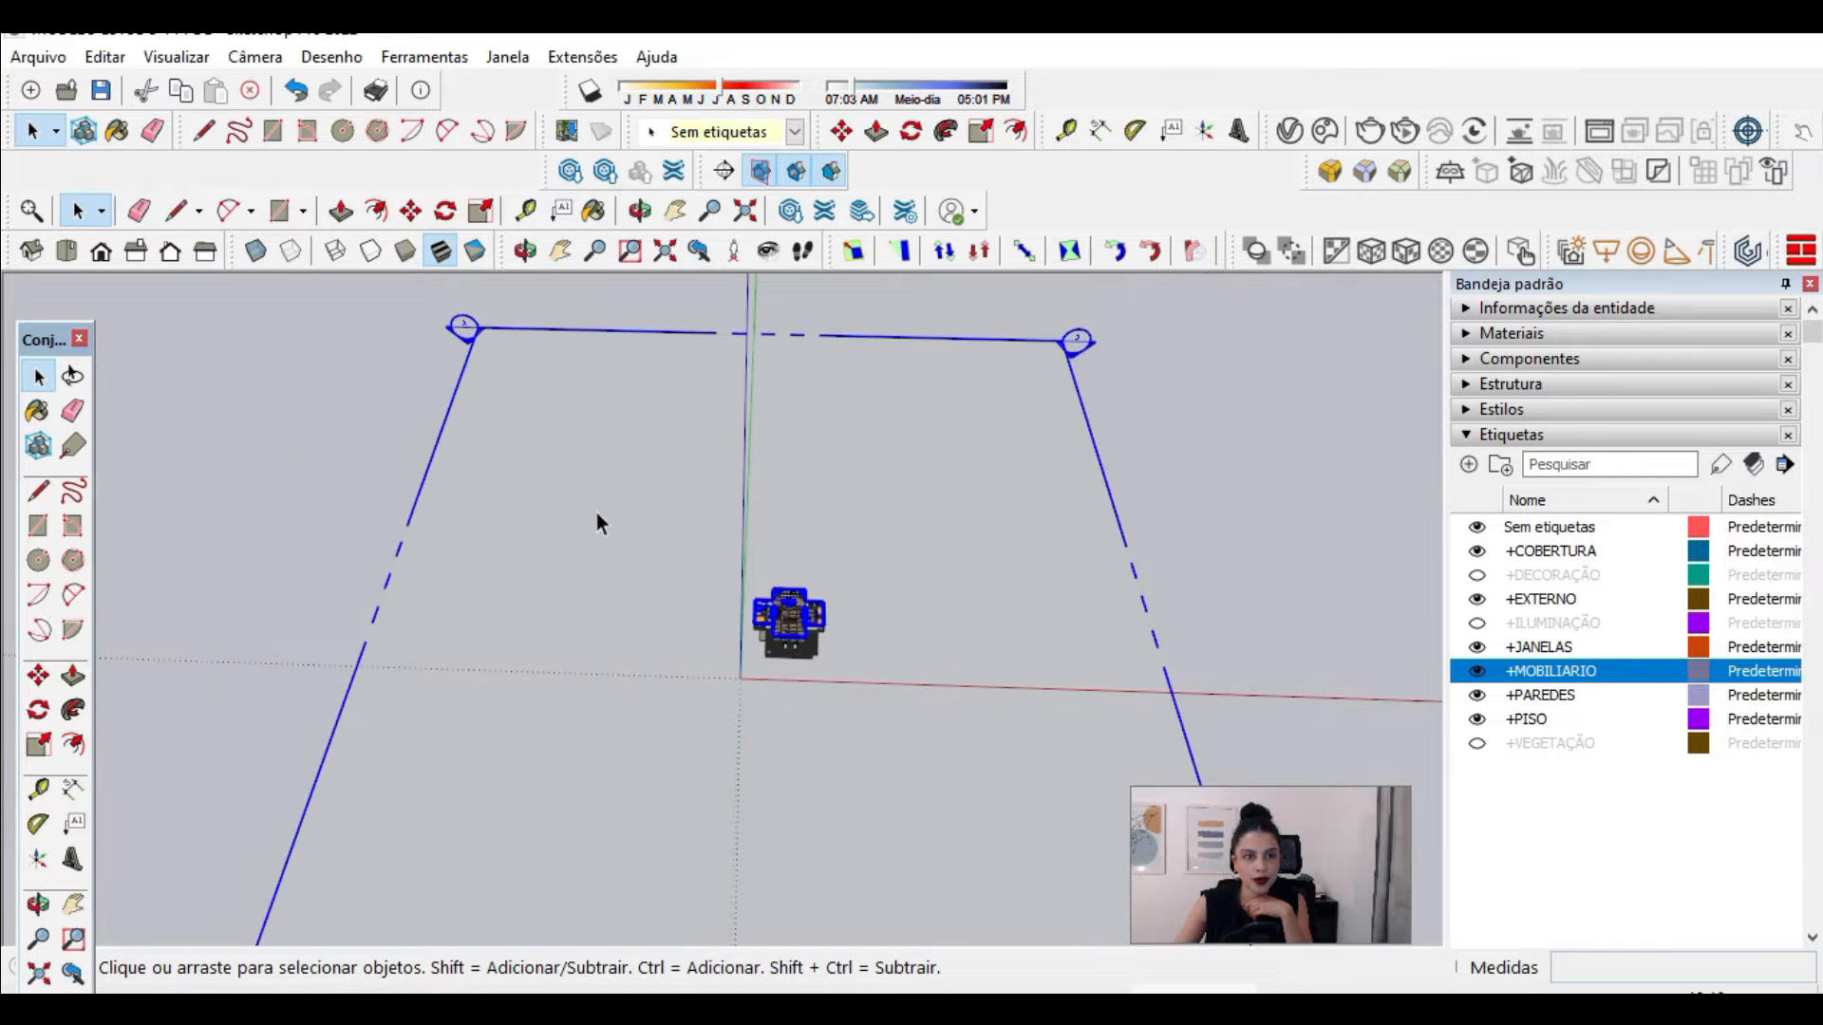
left_click(761, 172)
left_click(762, 173)
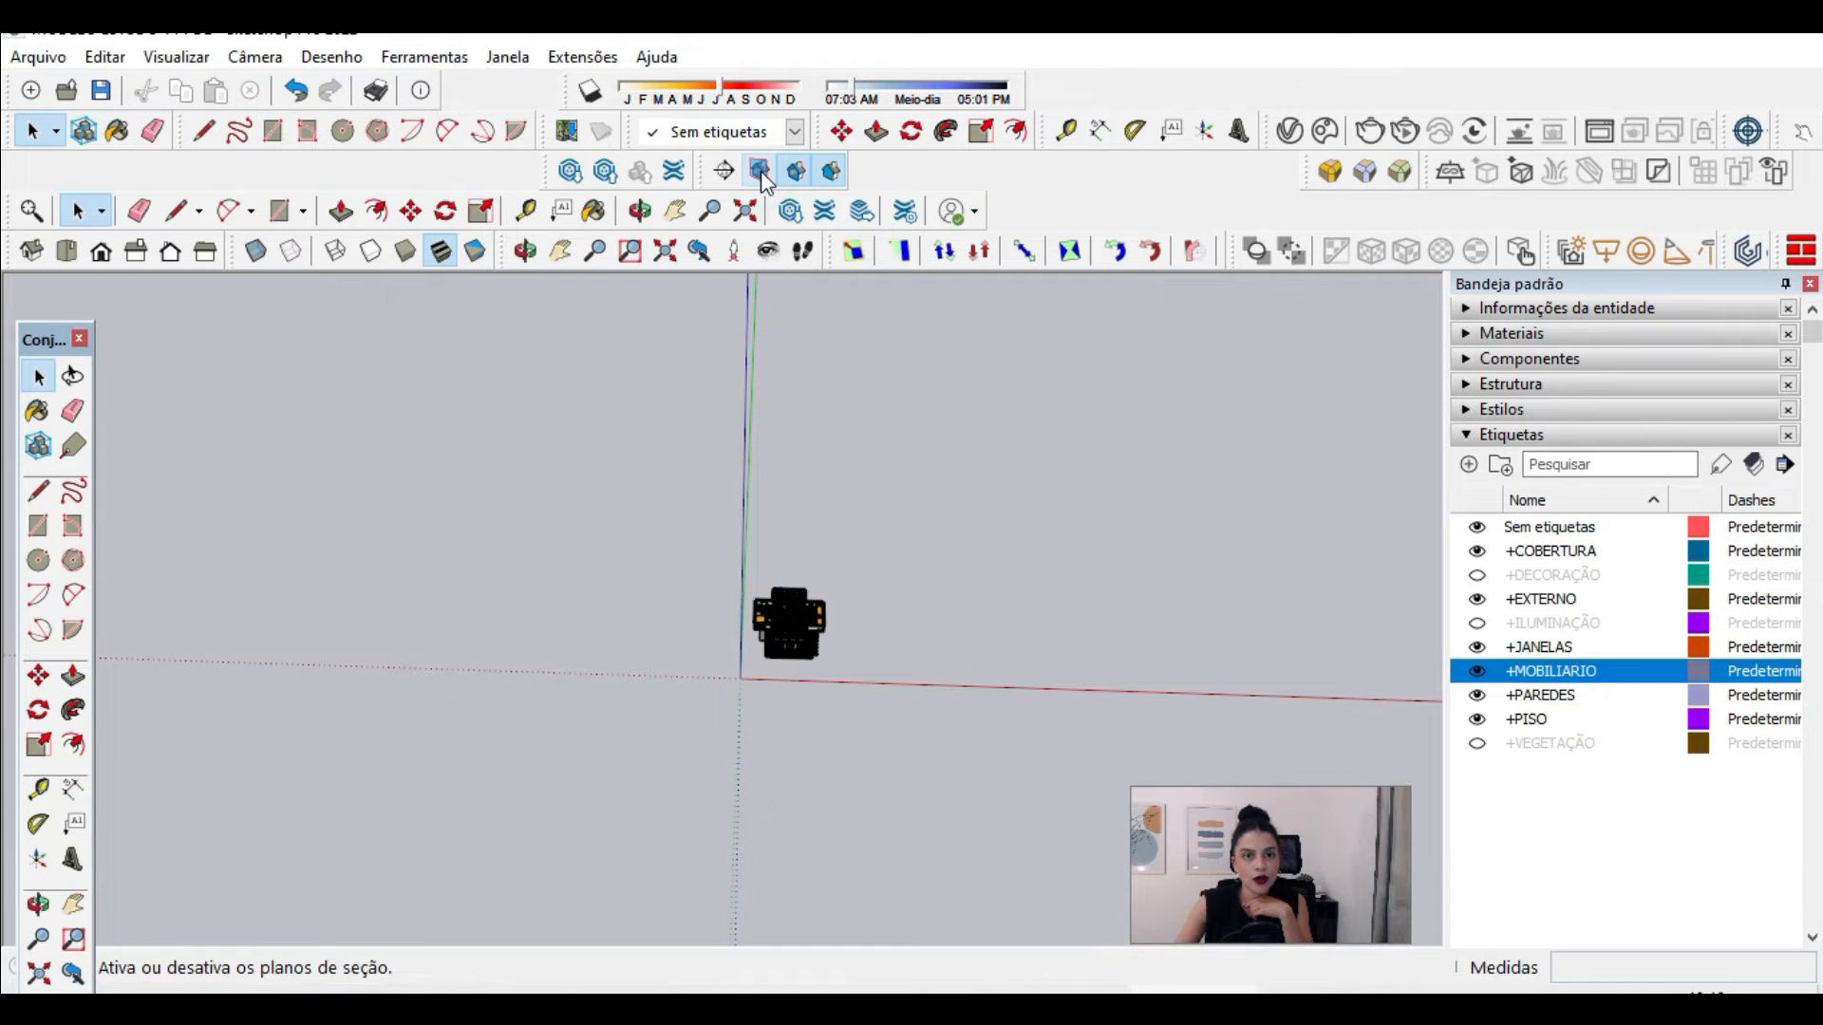
left_click(762, 173)
left_click(762, 173)
Step: Set the style's section line width to 2
scroll(801, 624, "up", 10)
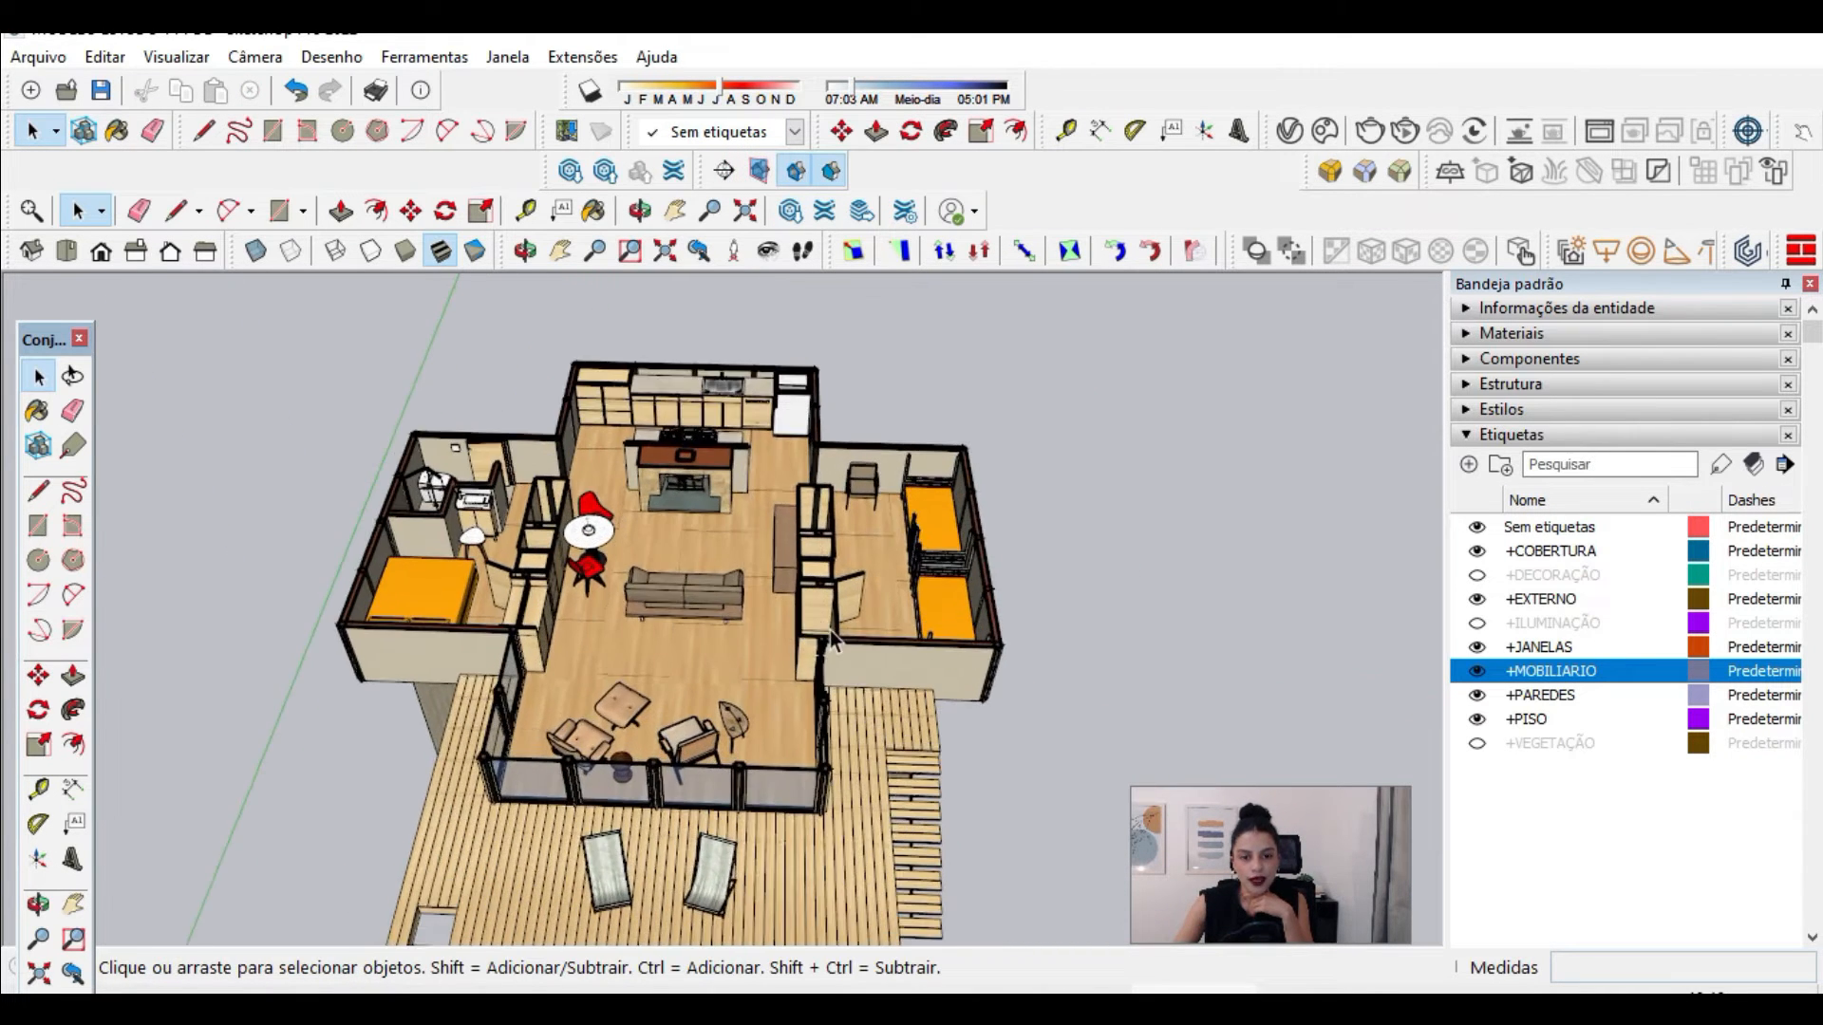
scroll(830, 638, "up", 4)
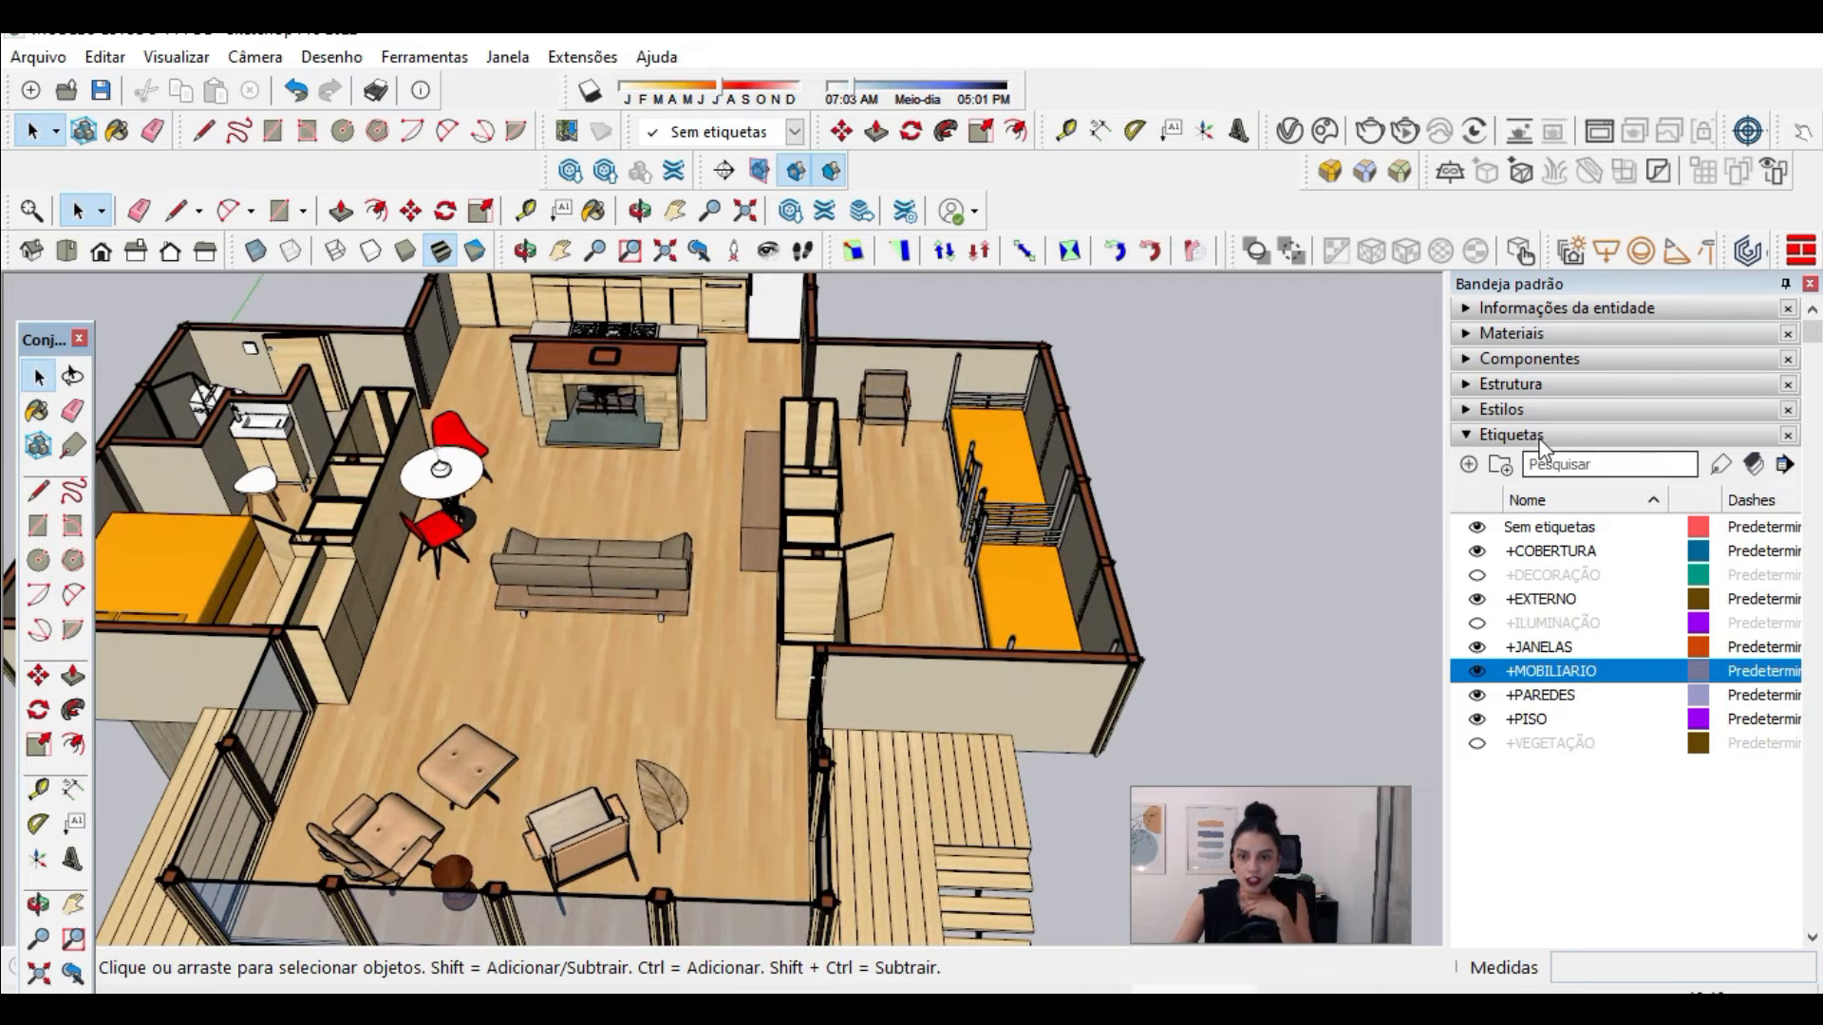
left_click(1523, 409)
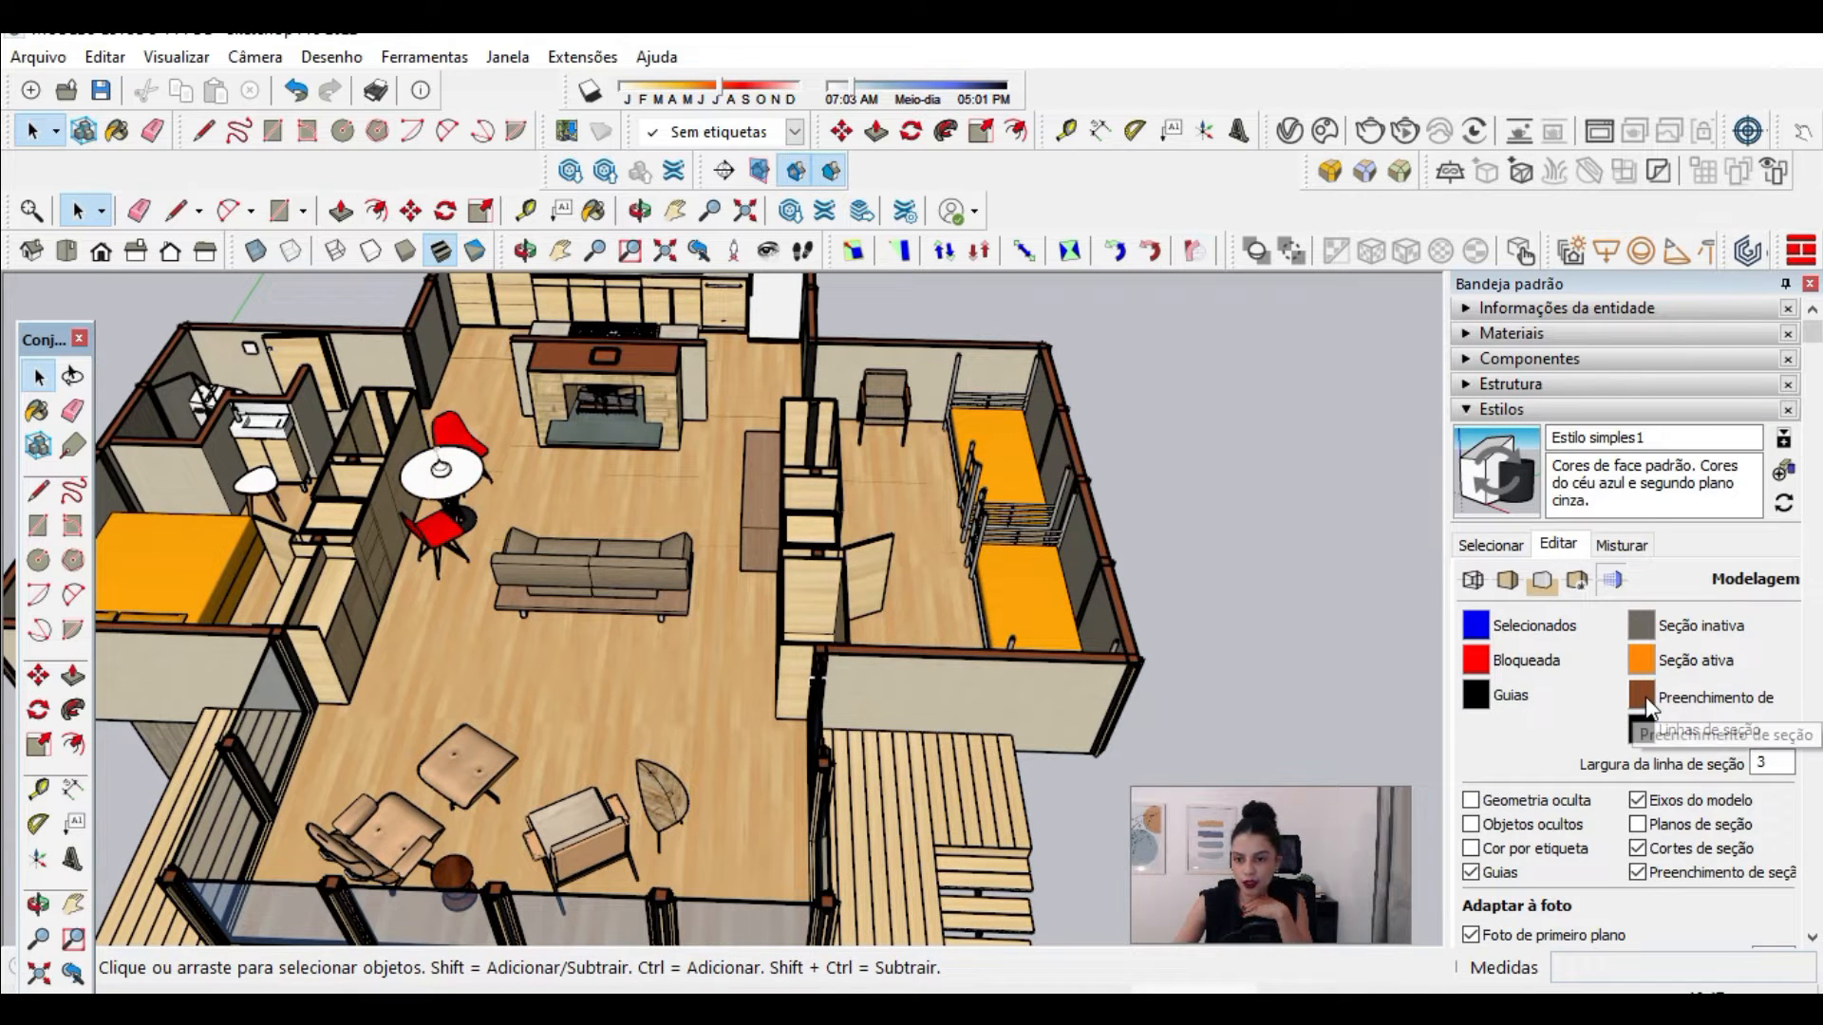
scroll(1083, 674, "up", 10)
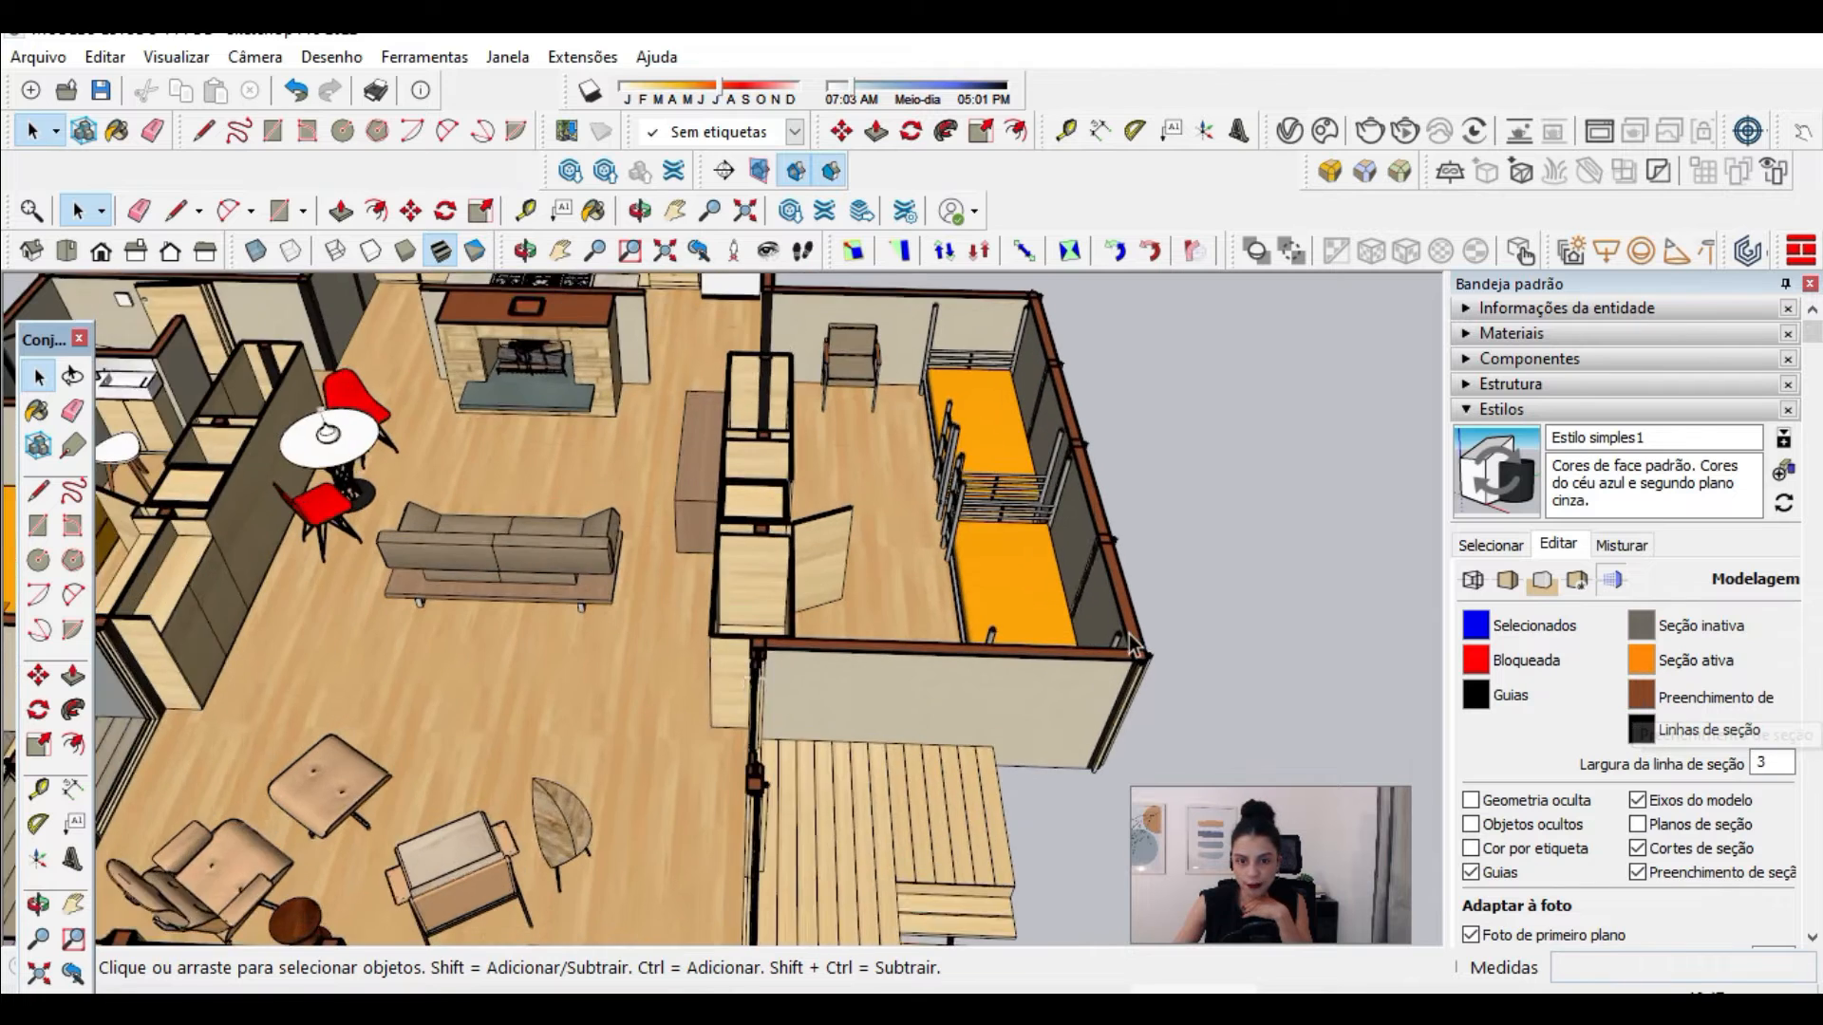
scroll(993, 645, "down", 3)
scroll(790, 674, "up", 4)
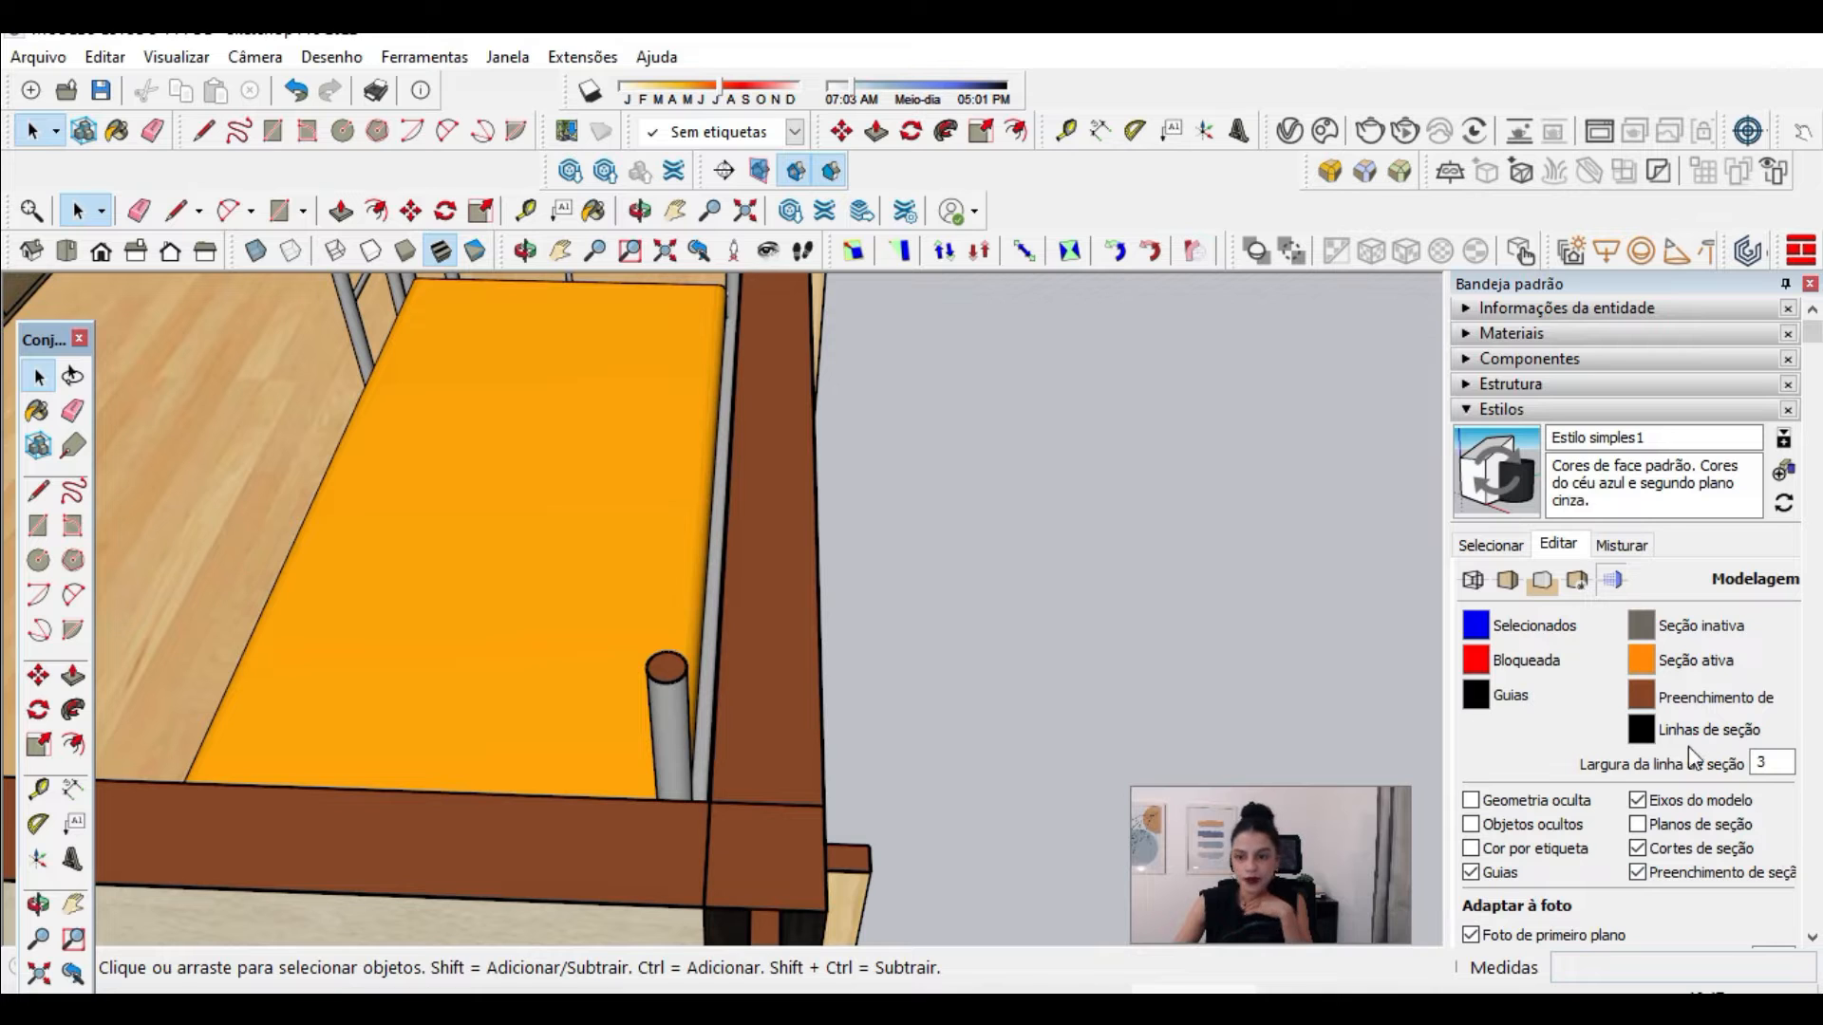
double_click(1768, 762)
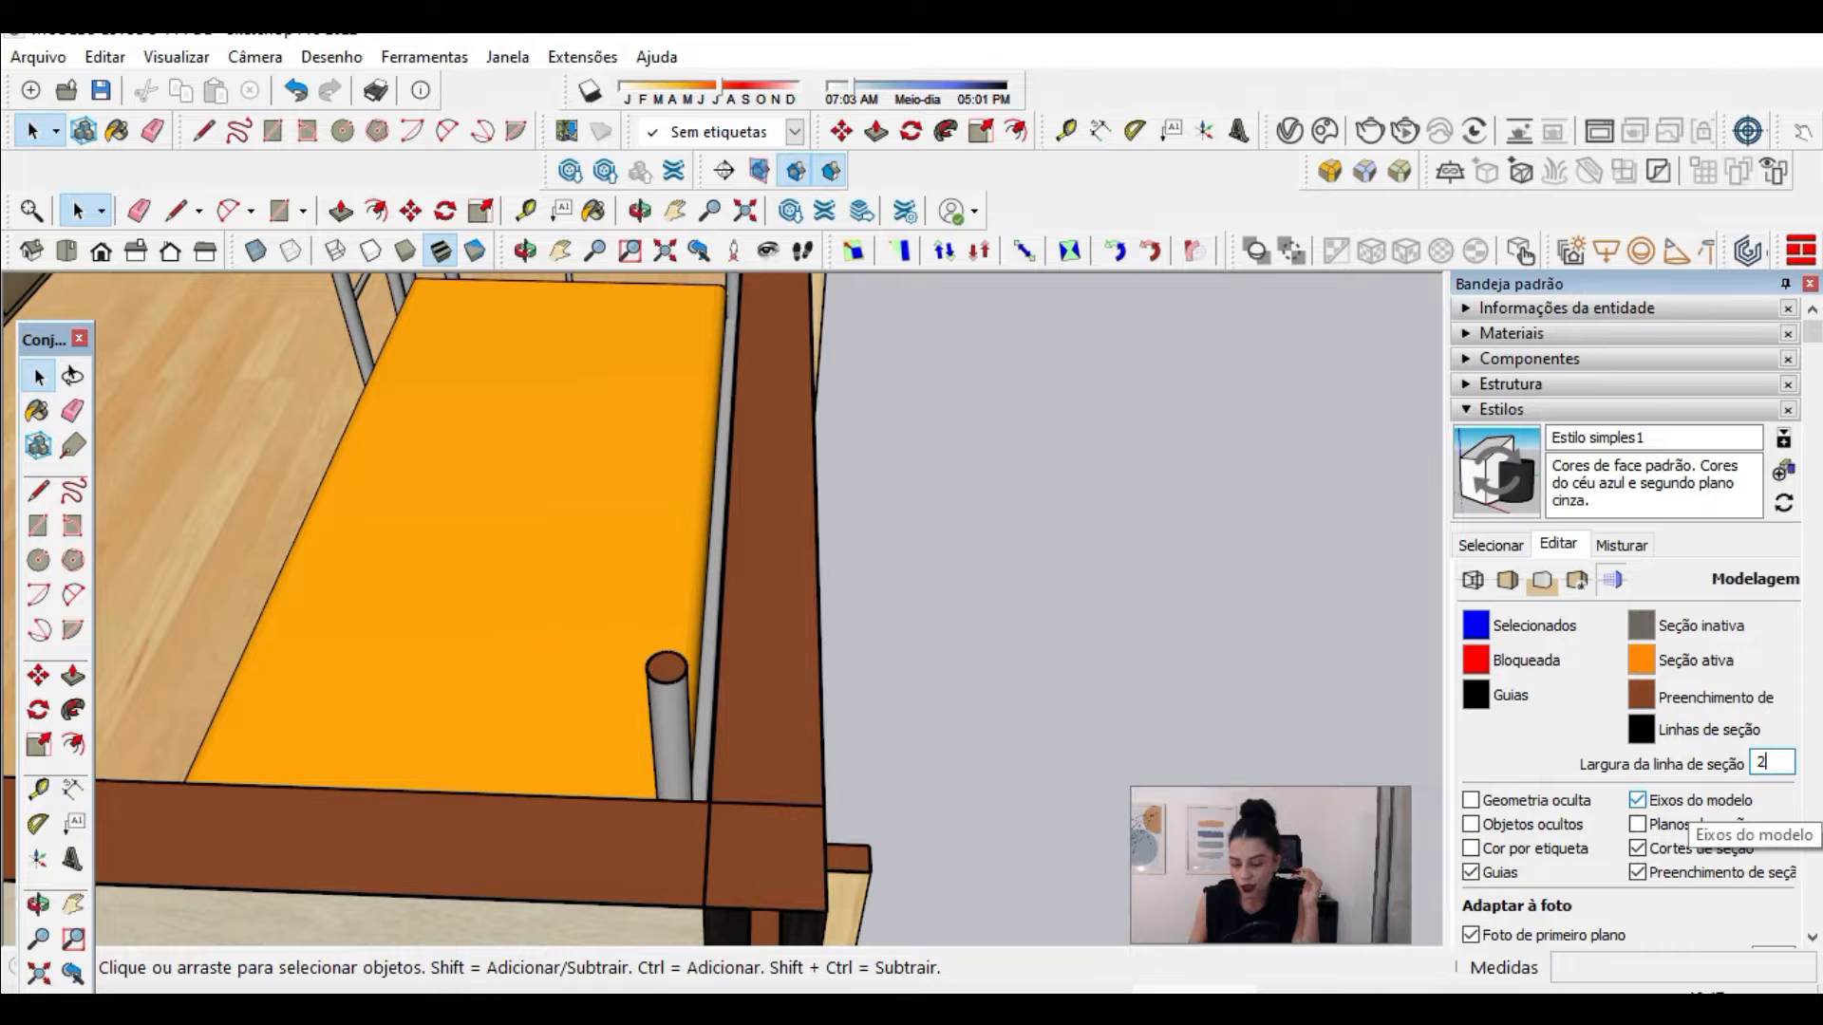
key("Return")
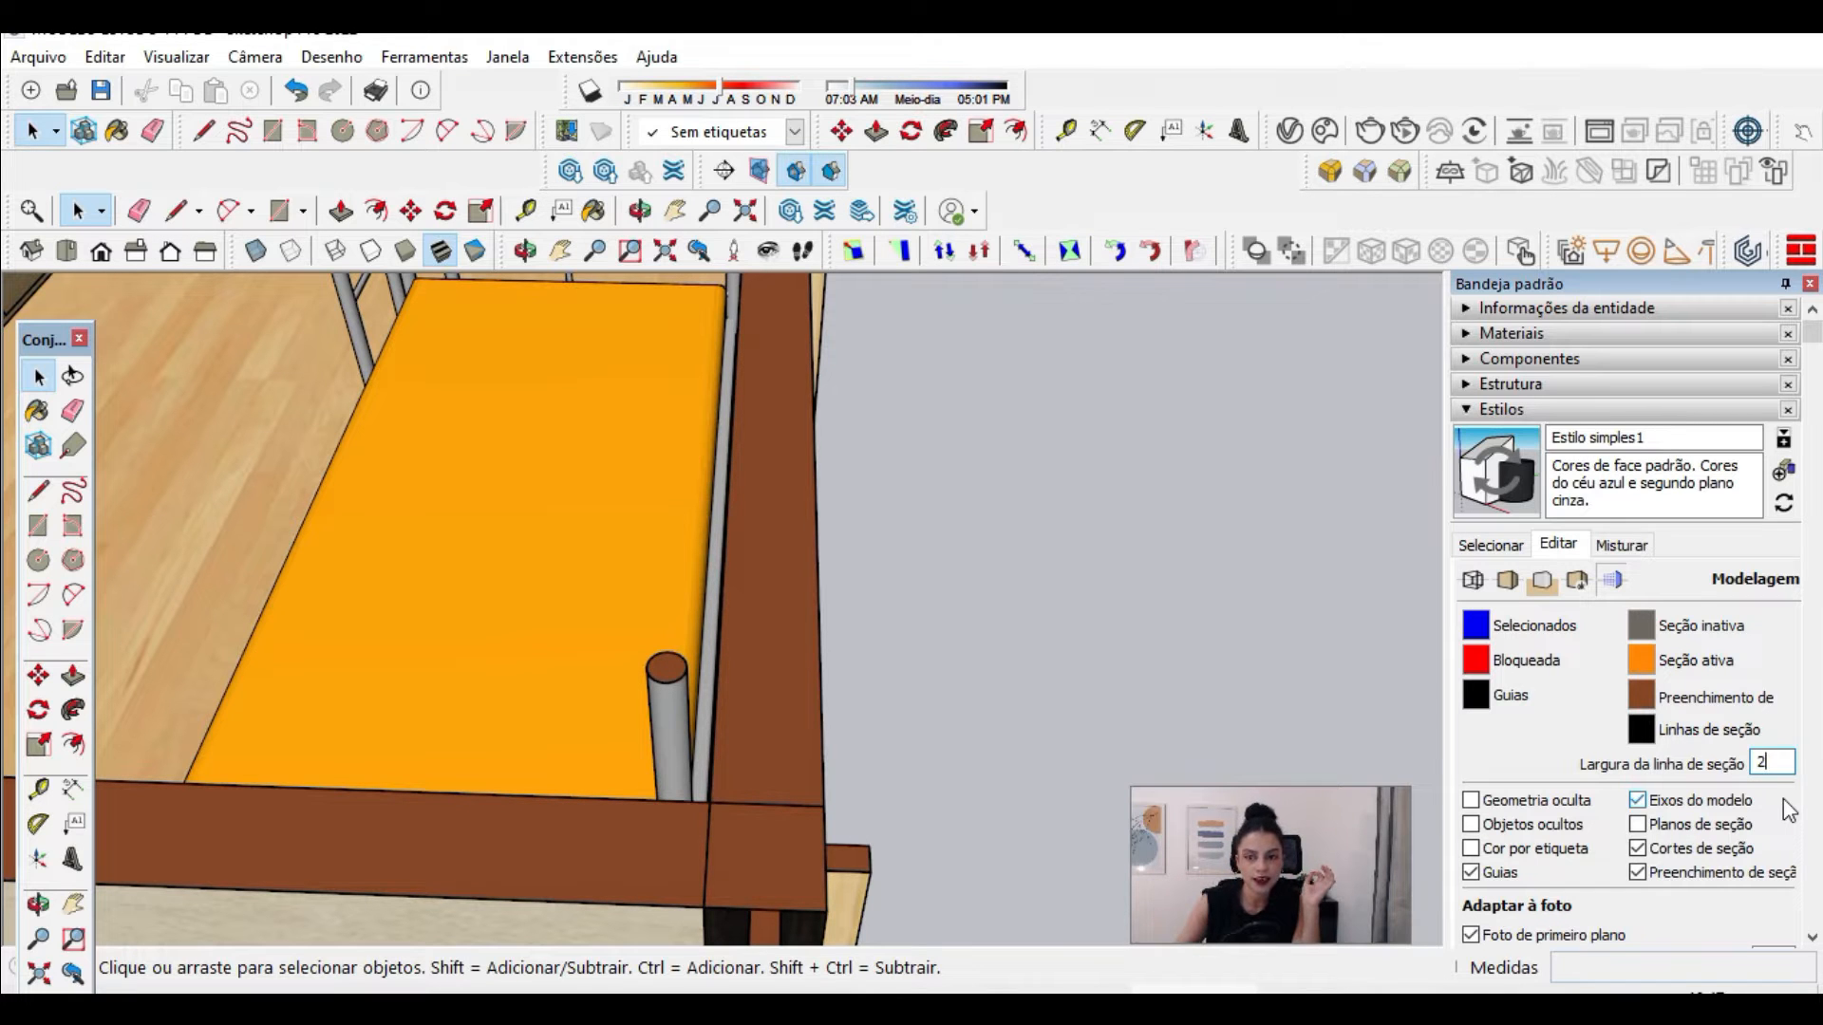
Step: Set the section line color to a light pinkish beige with HLS values H 19, S 36, L 72
left_click(1640, 733)
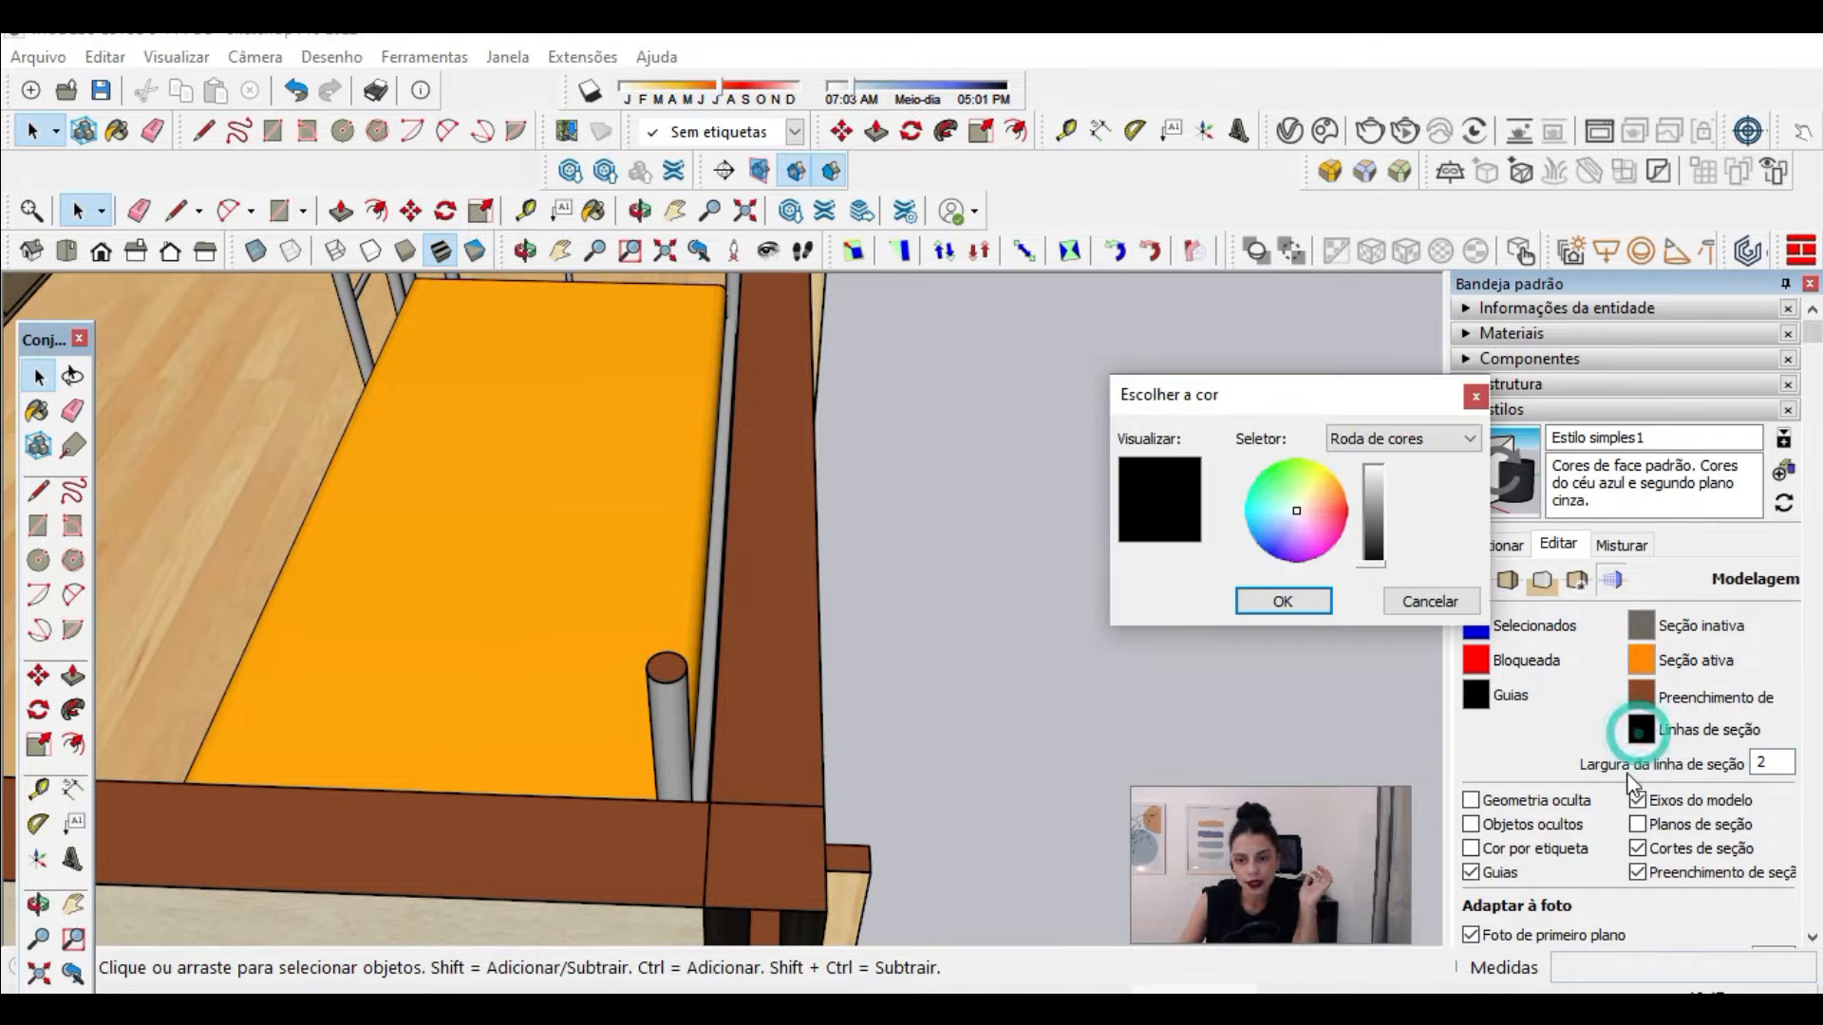
left_click(1392, 607)
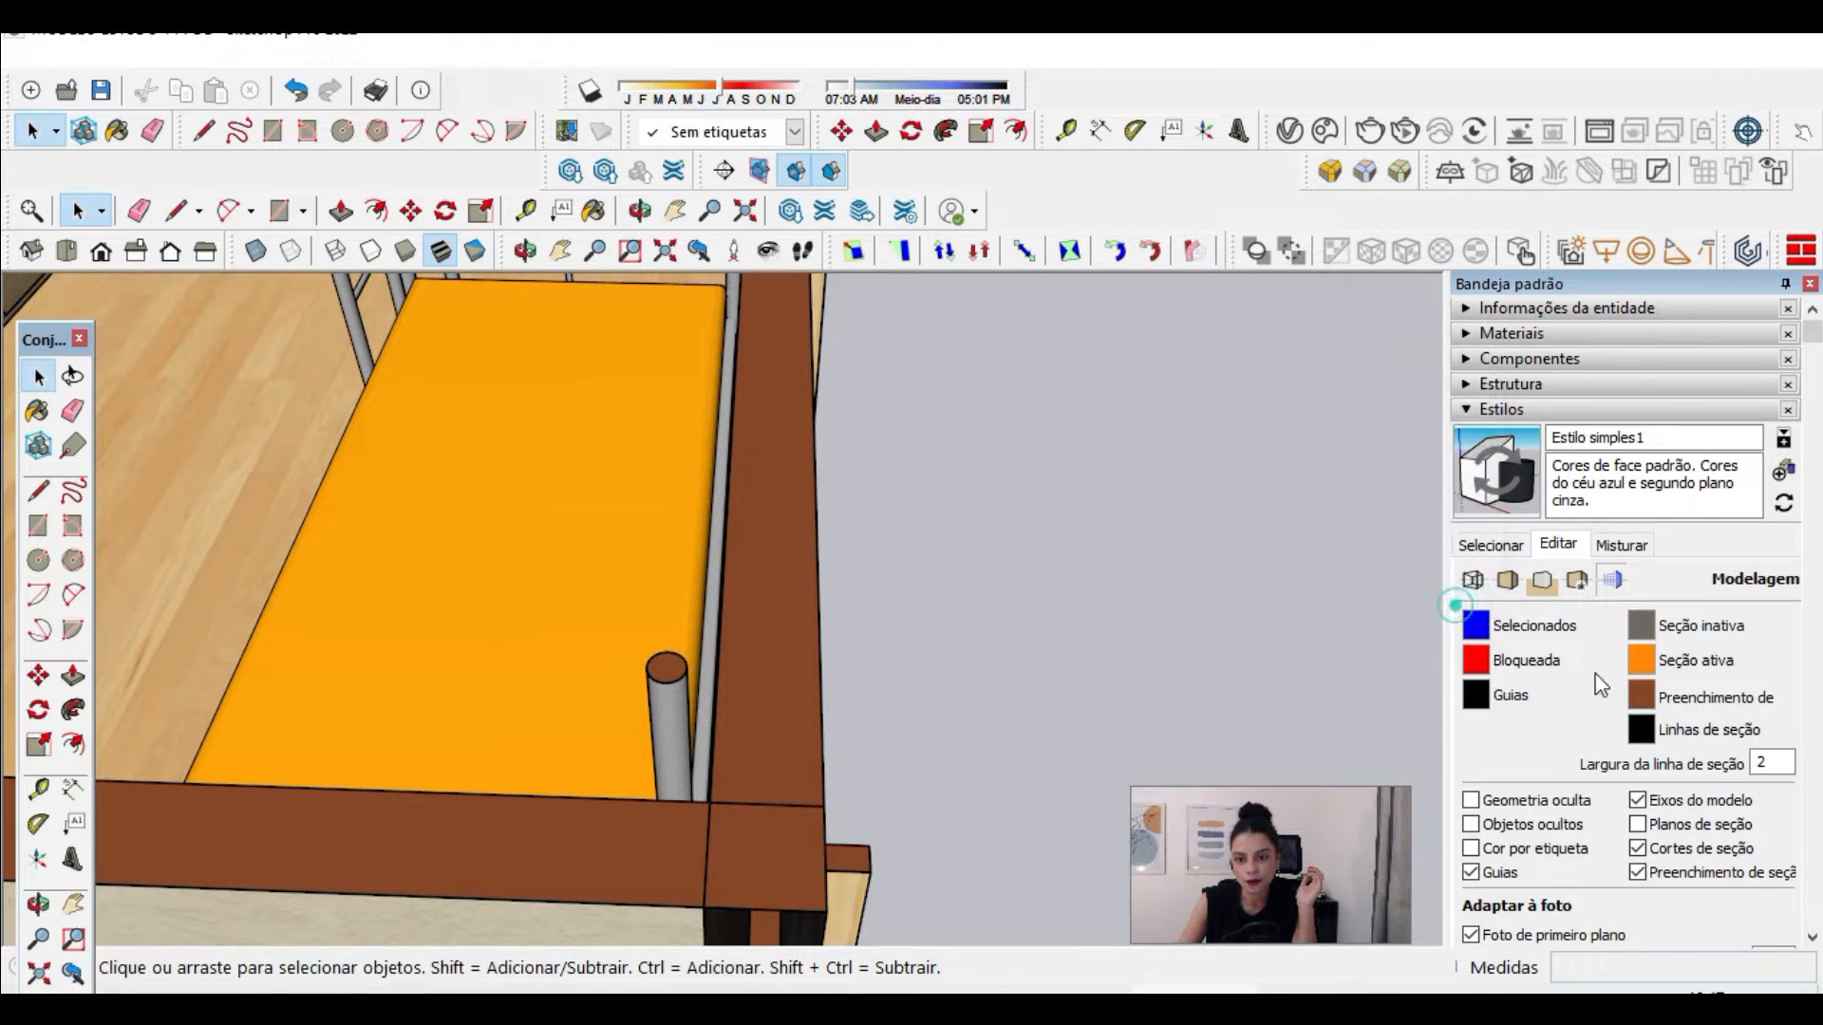
left_click(1643, 698)
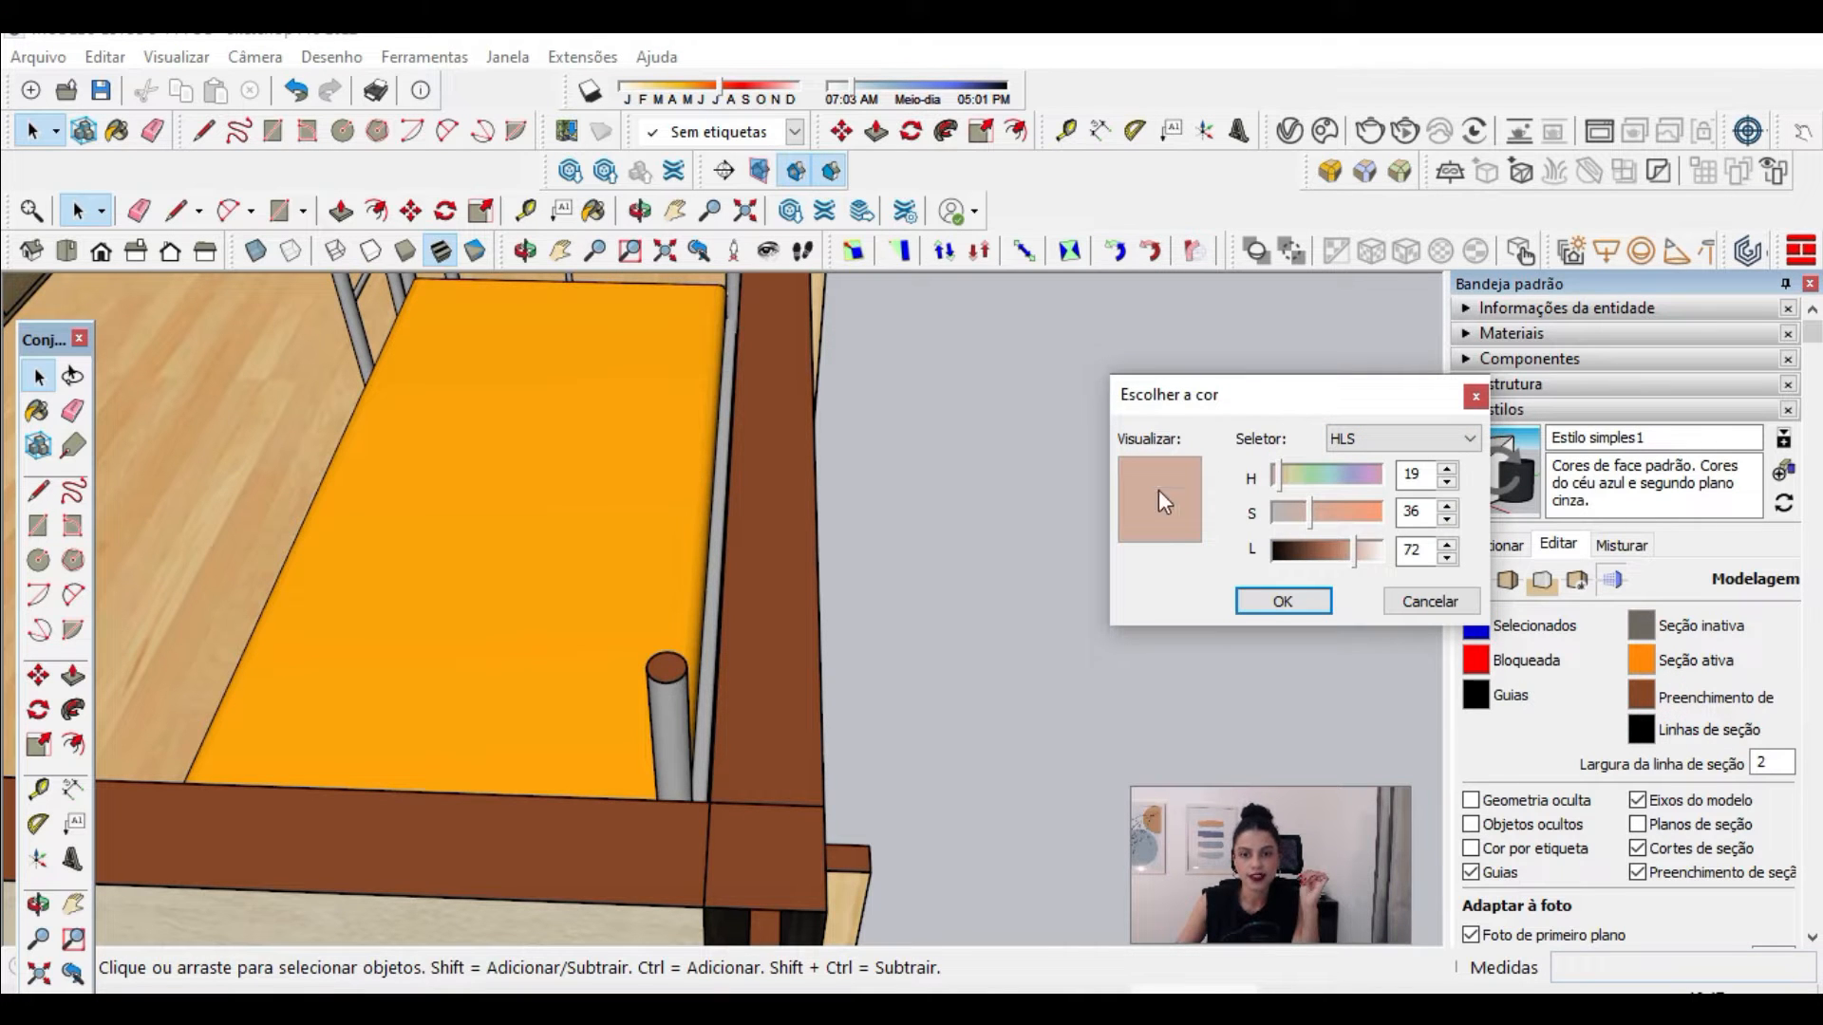
left_click(1278, 601)
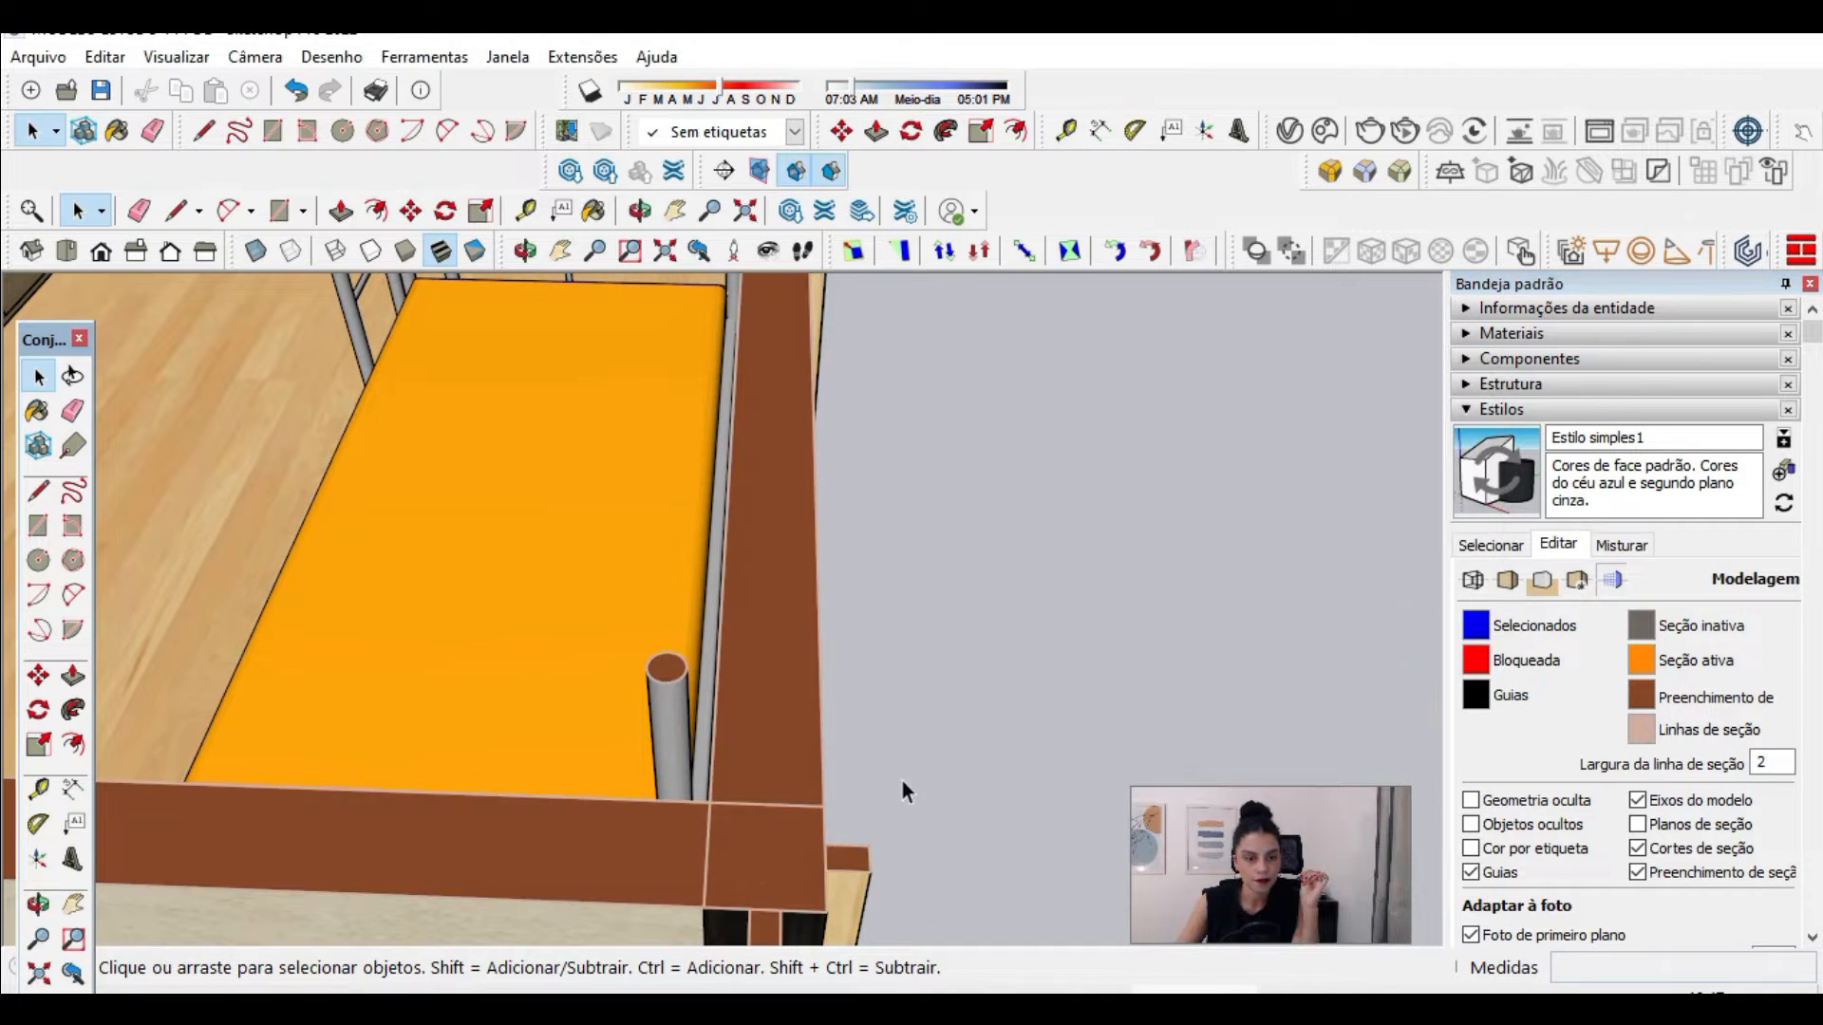
Step: Examine the section fill and cut lines over the whole floor plan and around the bunk bedroom walls
scroll(911, 769, "up", 2)
scroll(1014, 674, "down", 5)
middle_click_drag(852, 494, 919, 778)
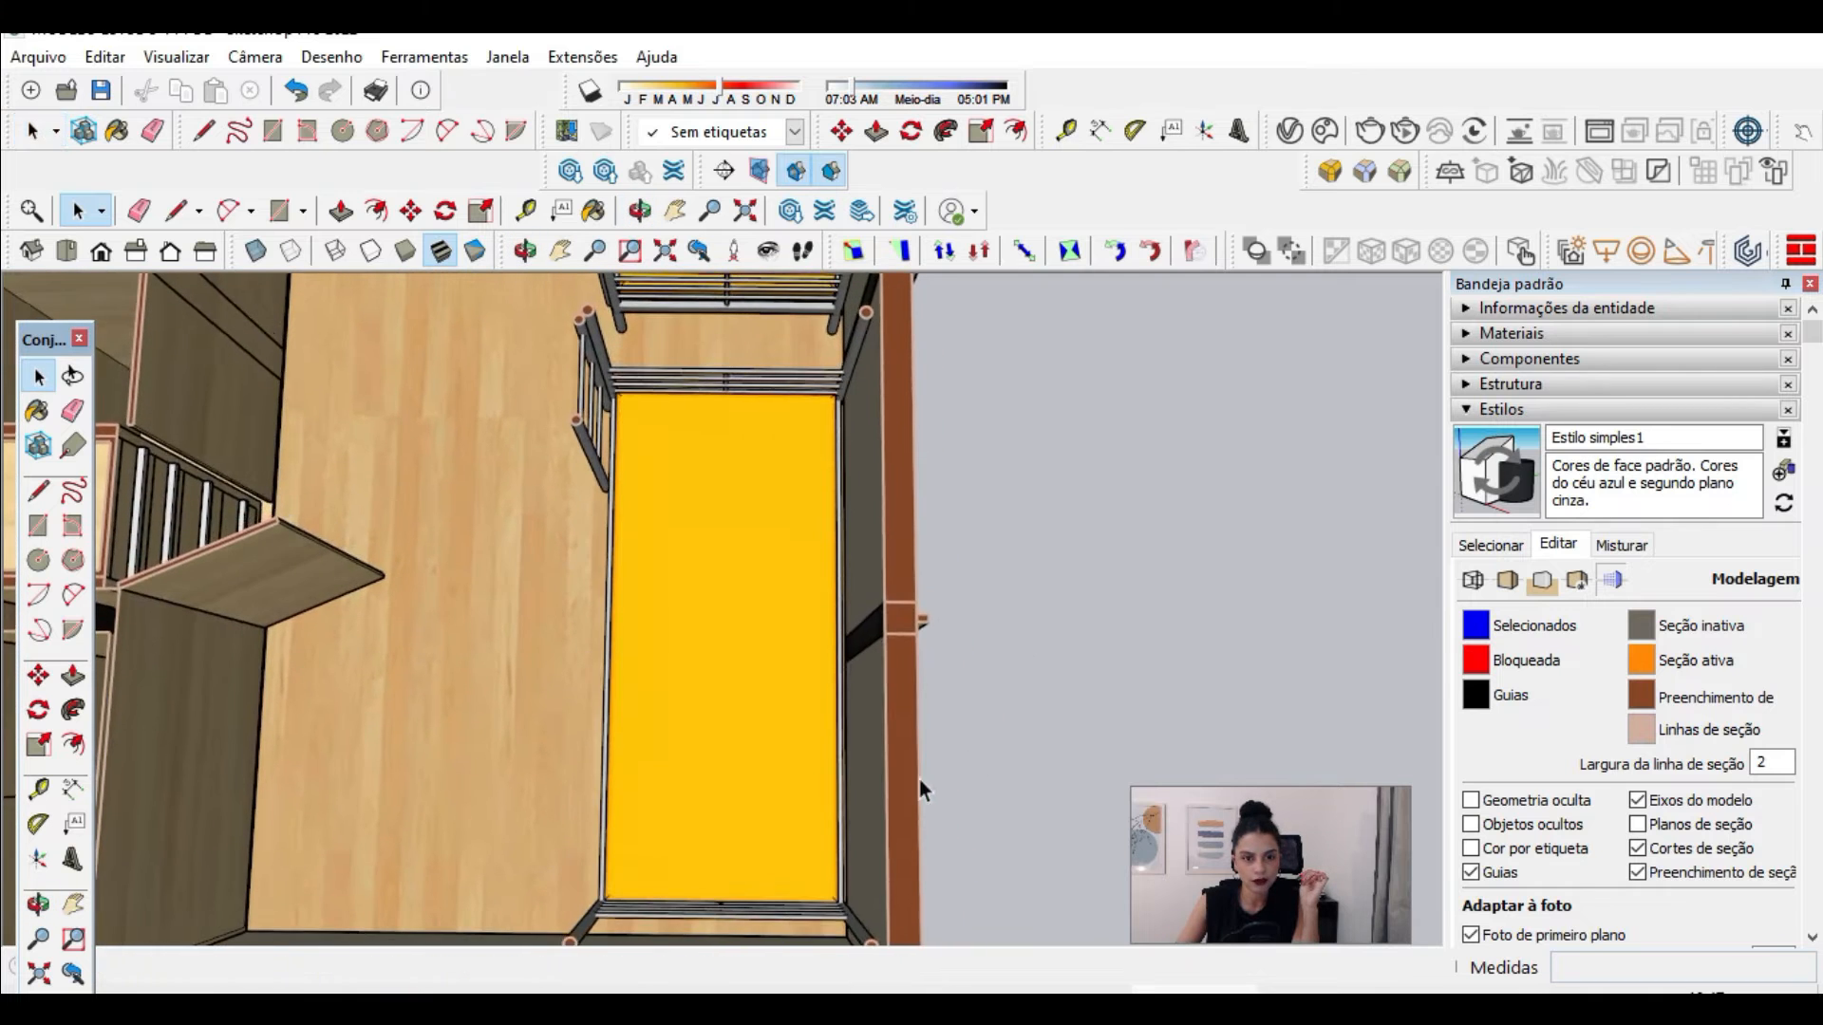
scroll(997, 636, "down", 3)
scroll(1039, 537, "down", 5)
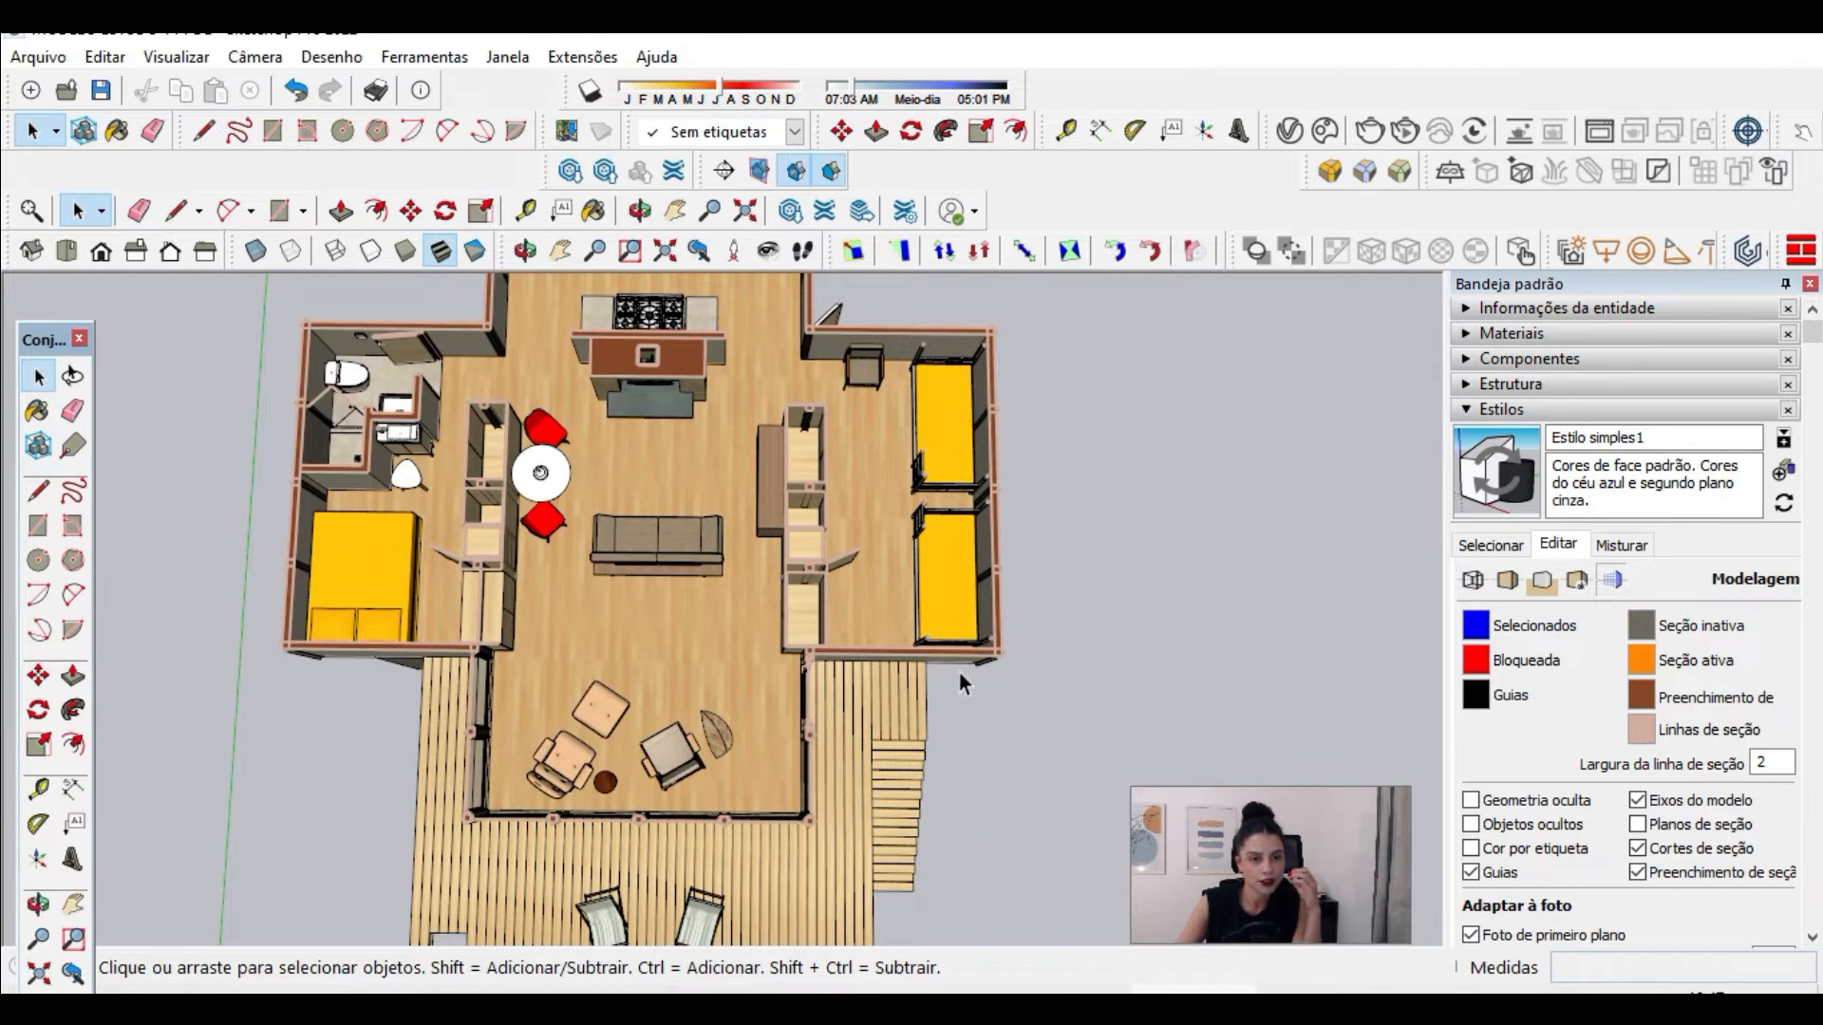
scroll(242, 647, "up", 3)
scroll(175, 579, "up", 3)
scroll(481, 784, "up", 5)
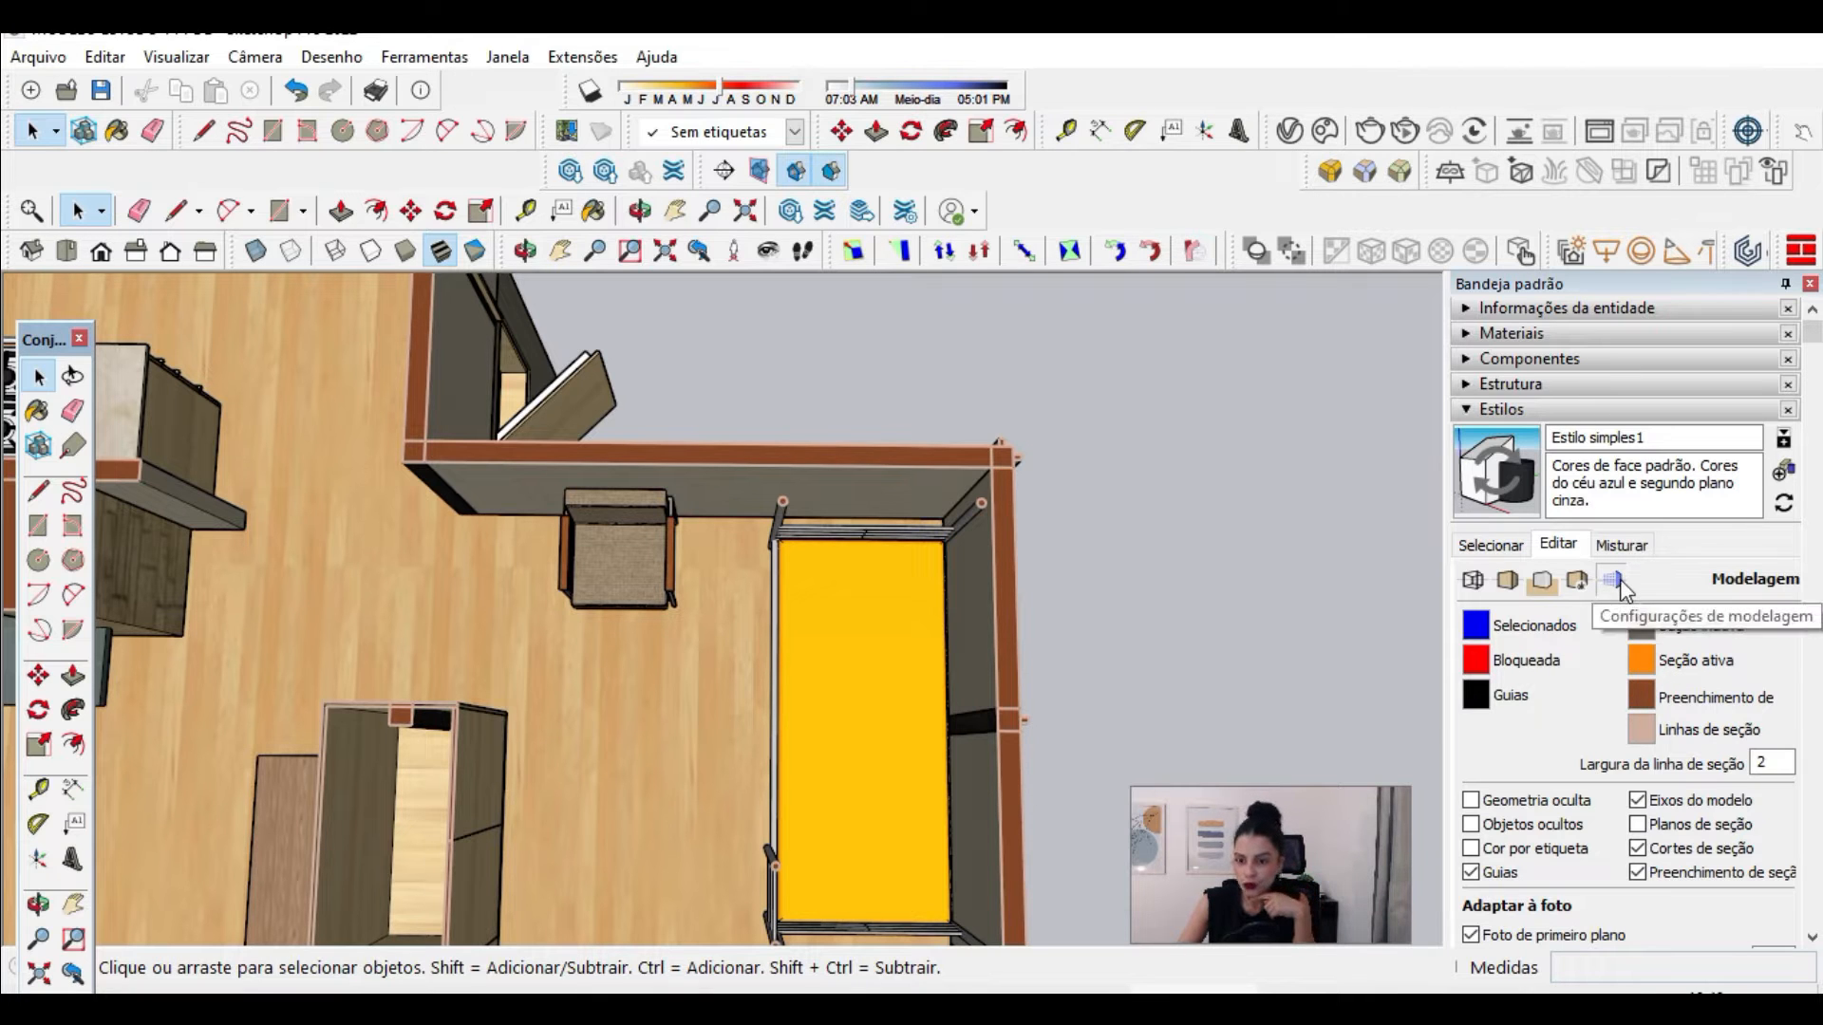
Step: Set the style's profile edge thickness to 1 and check the edges around the bunk bedroom and kitchen
left_click(1475, 586)
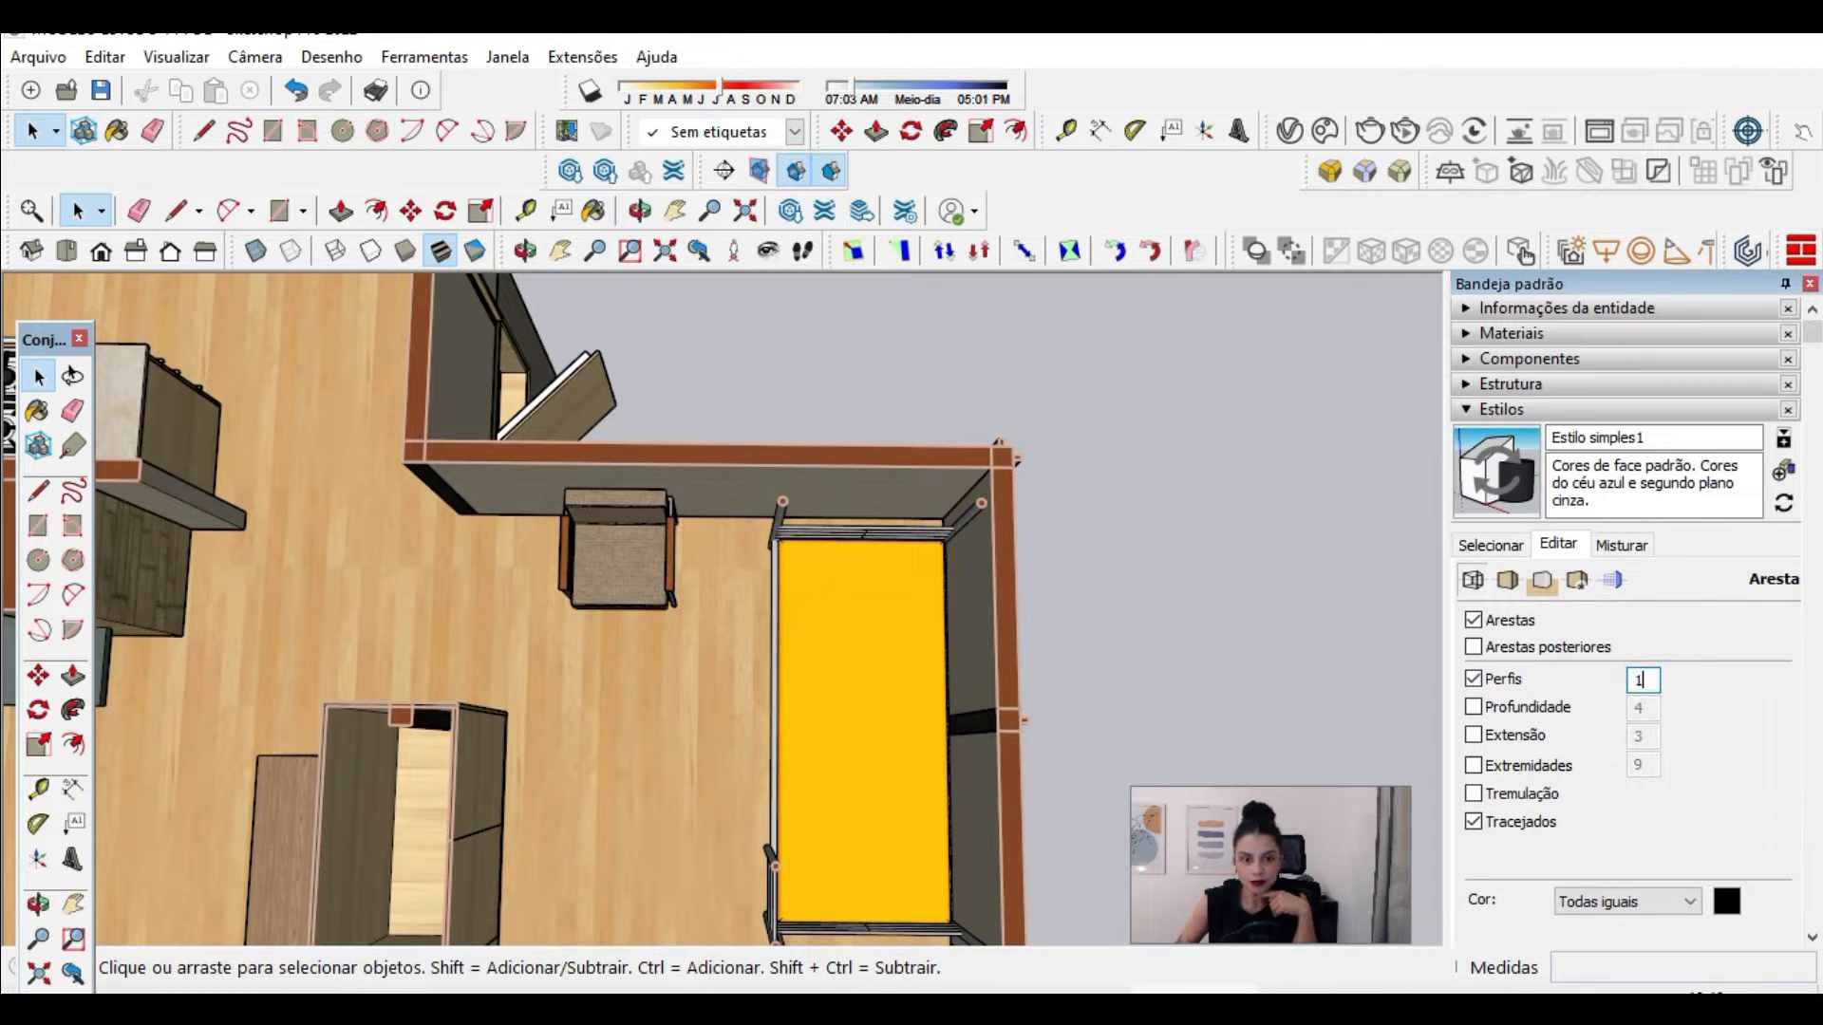
scroll(1255, 617, "down", 5)
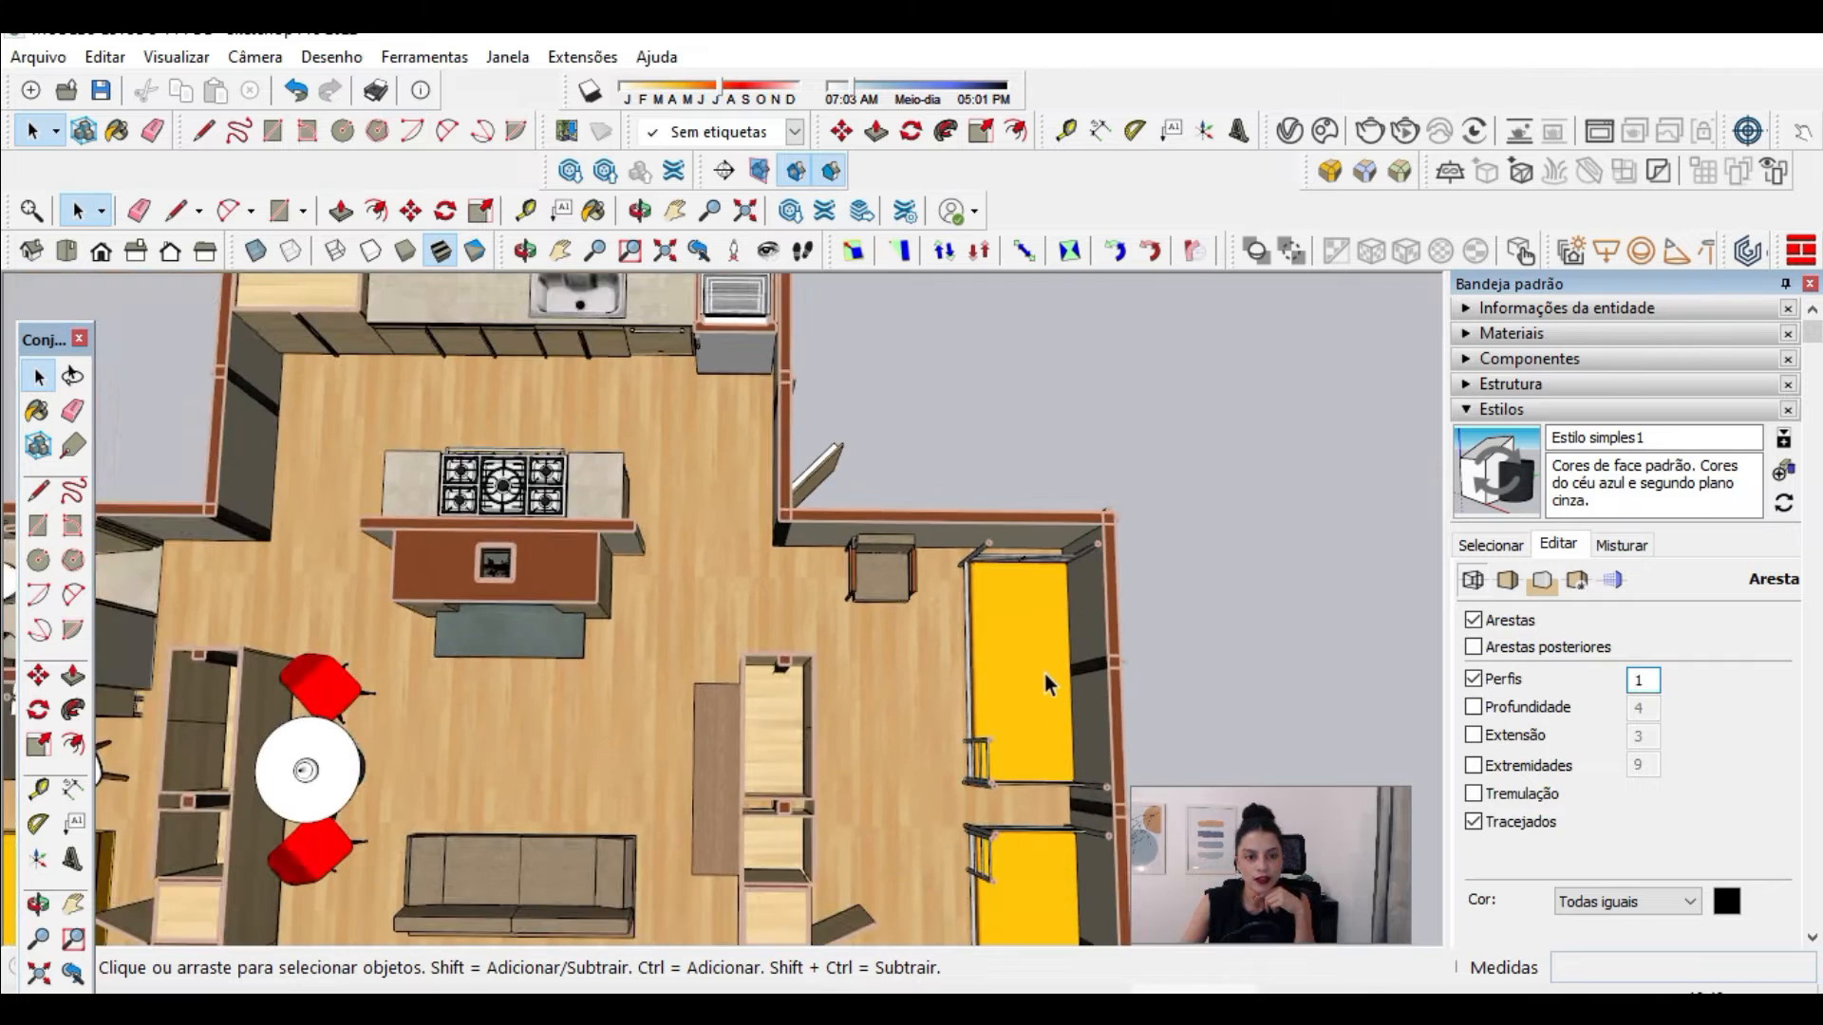
scroll(1044, 675, "up", 2)
scroll(1044, 675, "up", 1)
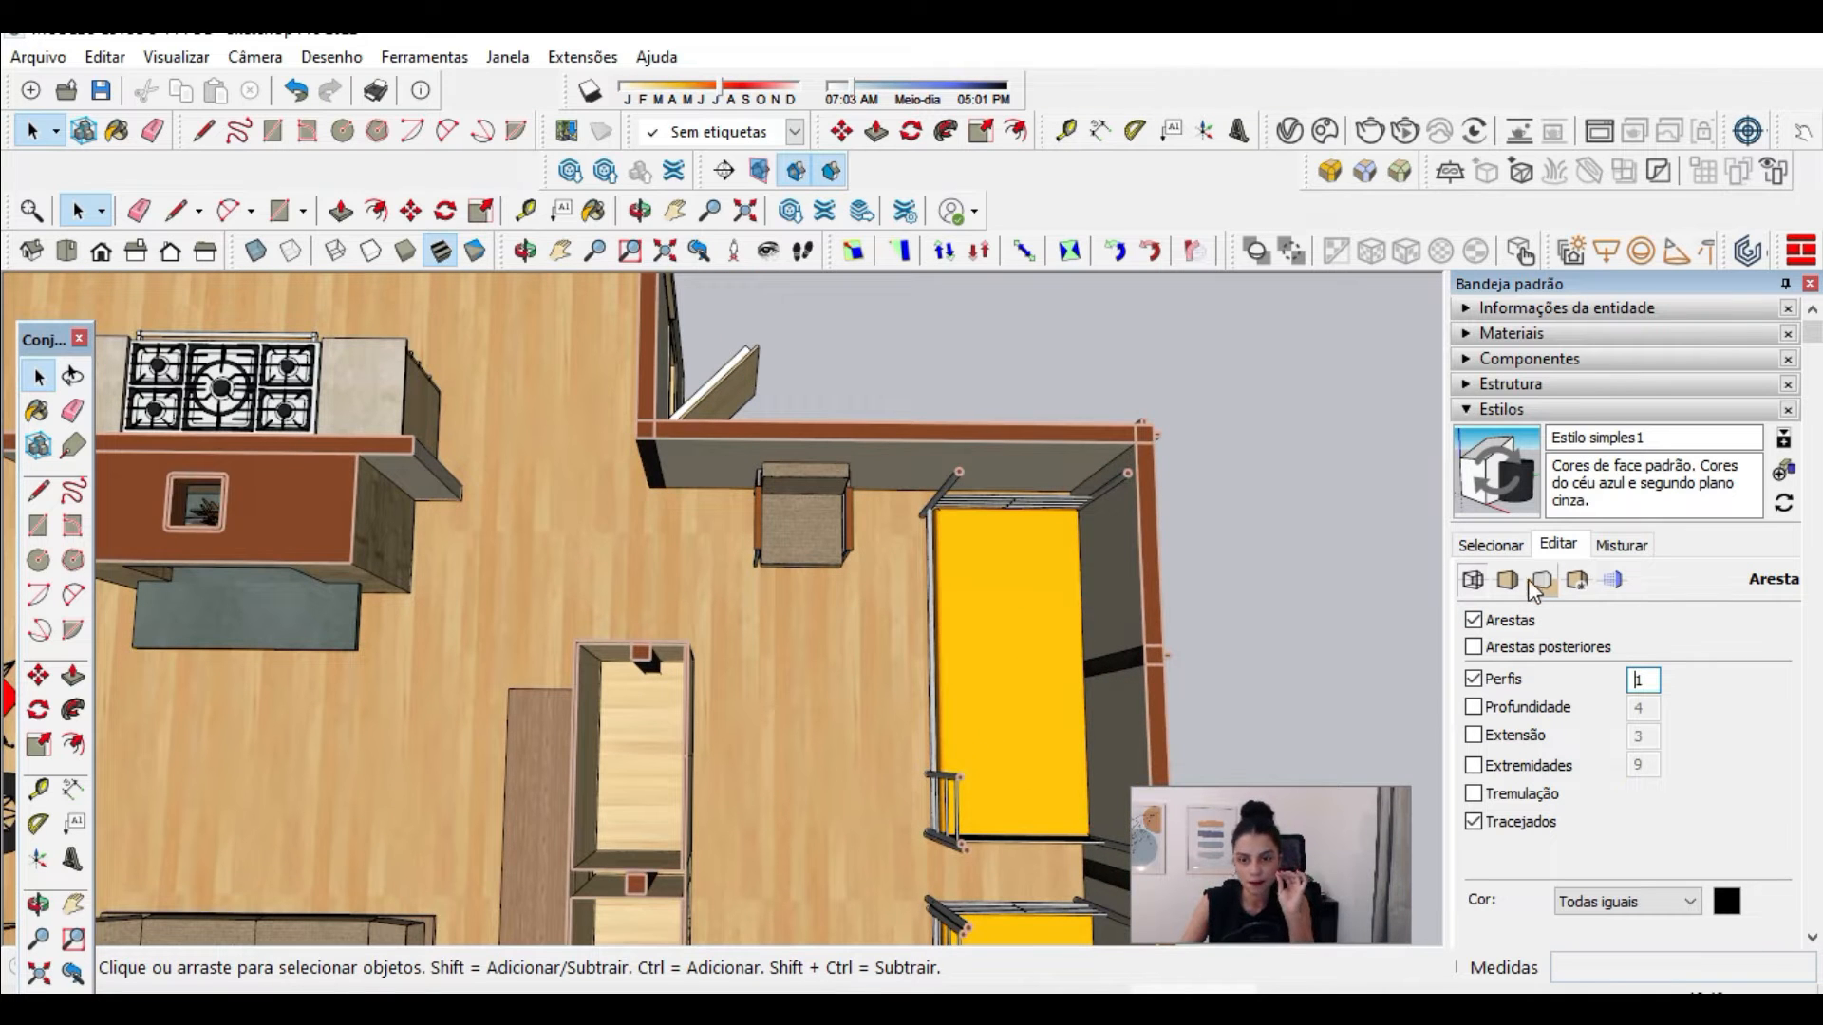
scroll(1126, 448, "up", 1)
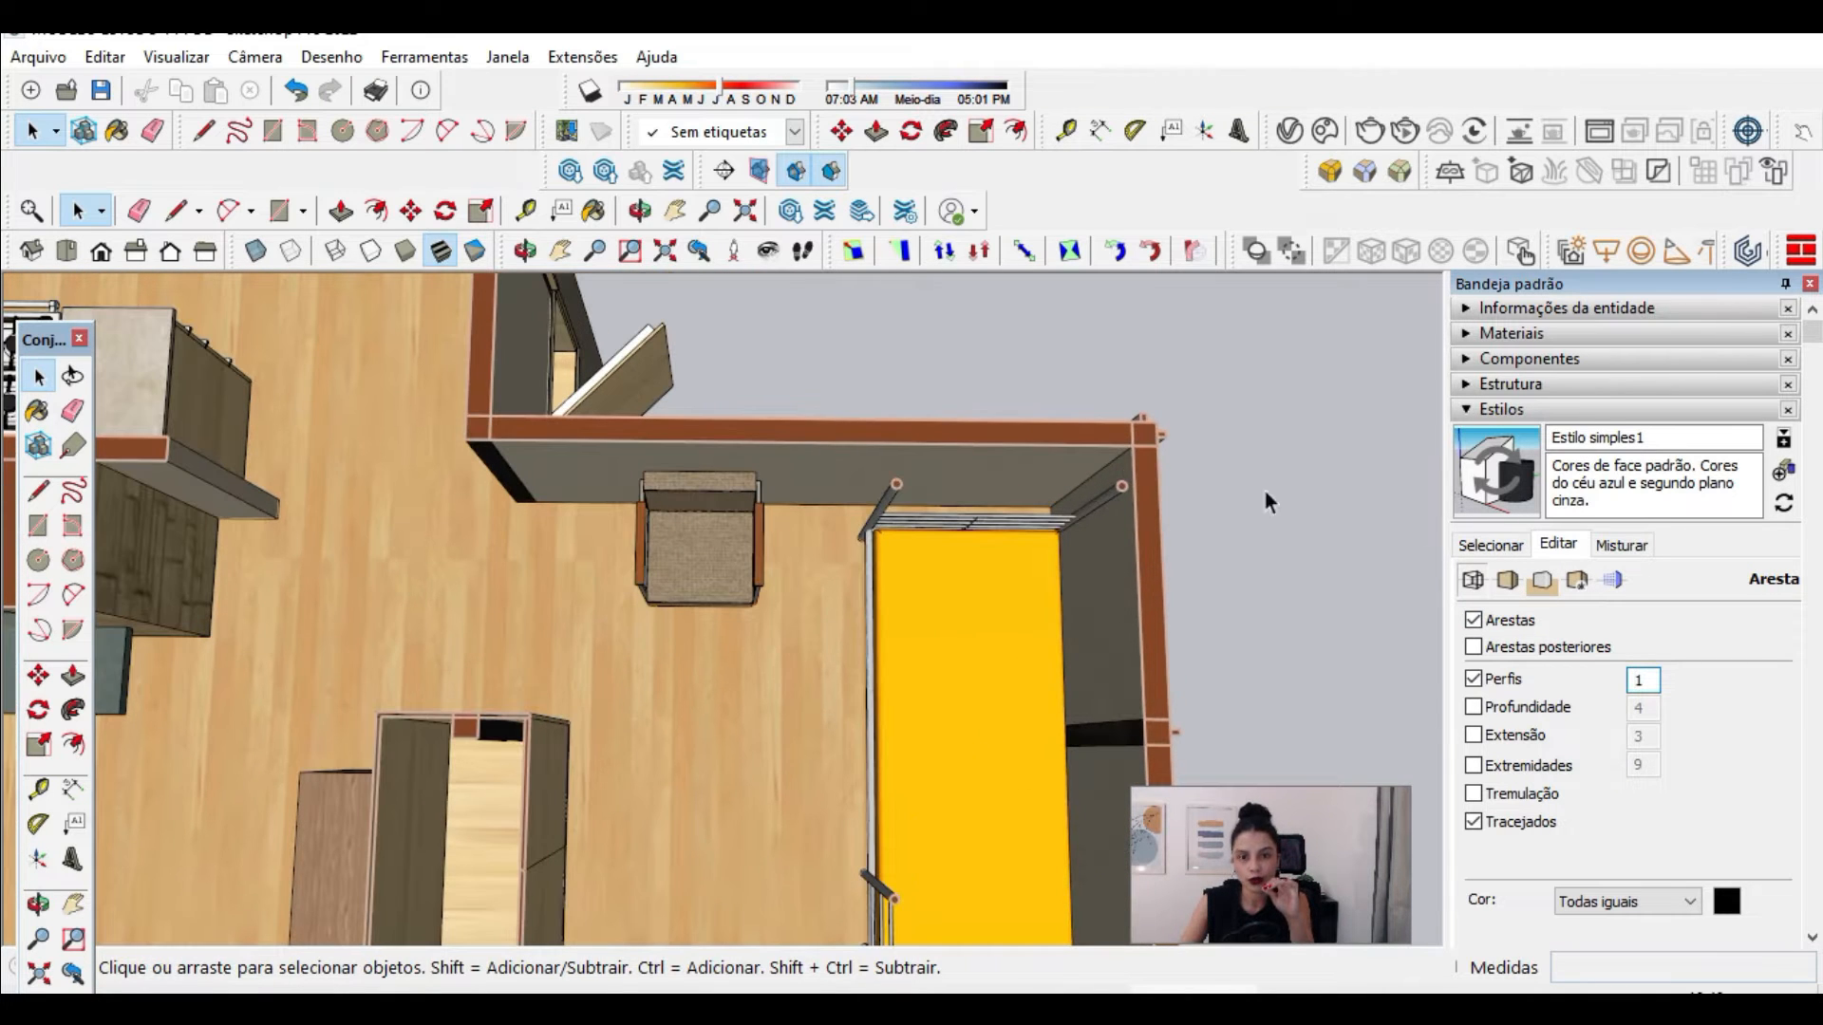
Step: Compare the style's shaded and shaded-with-textures face display modes on the cabin's furniture and floor plan
left_click(1508, 581)
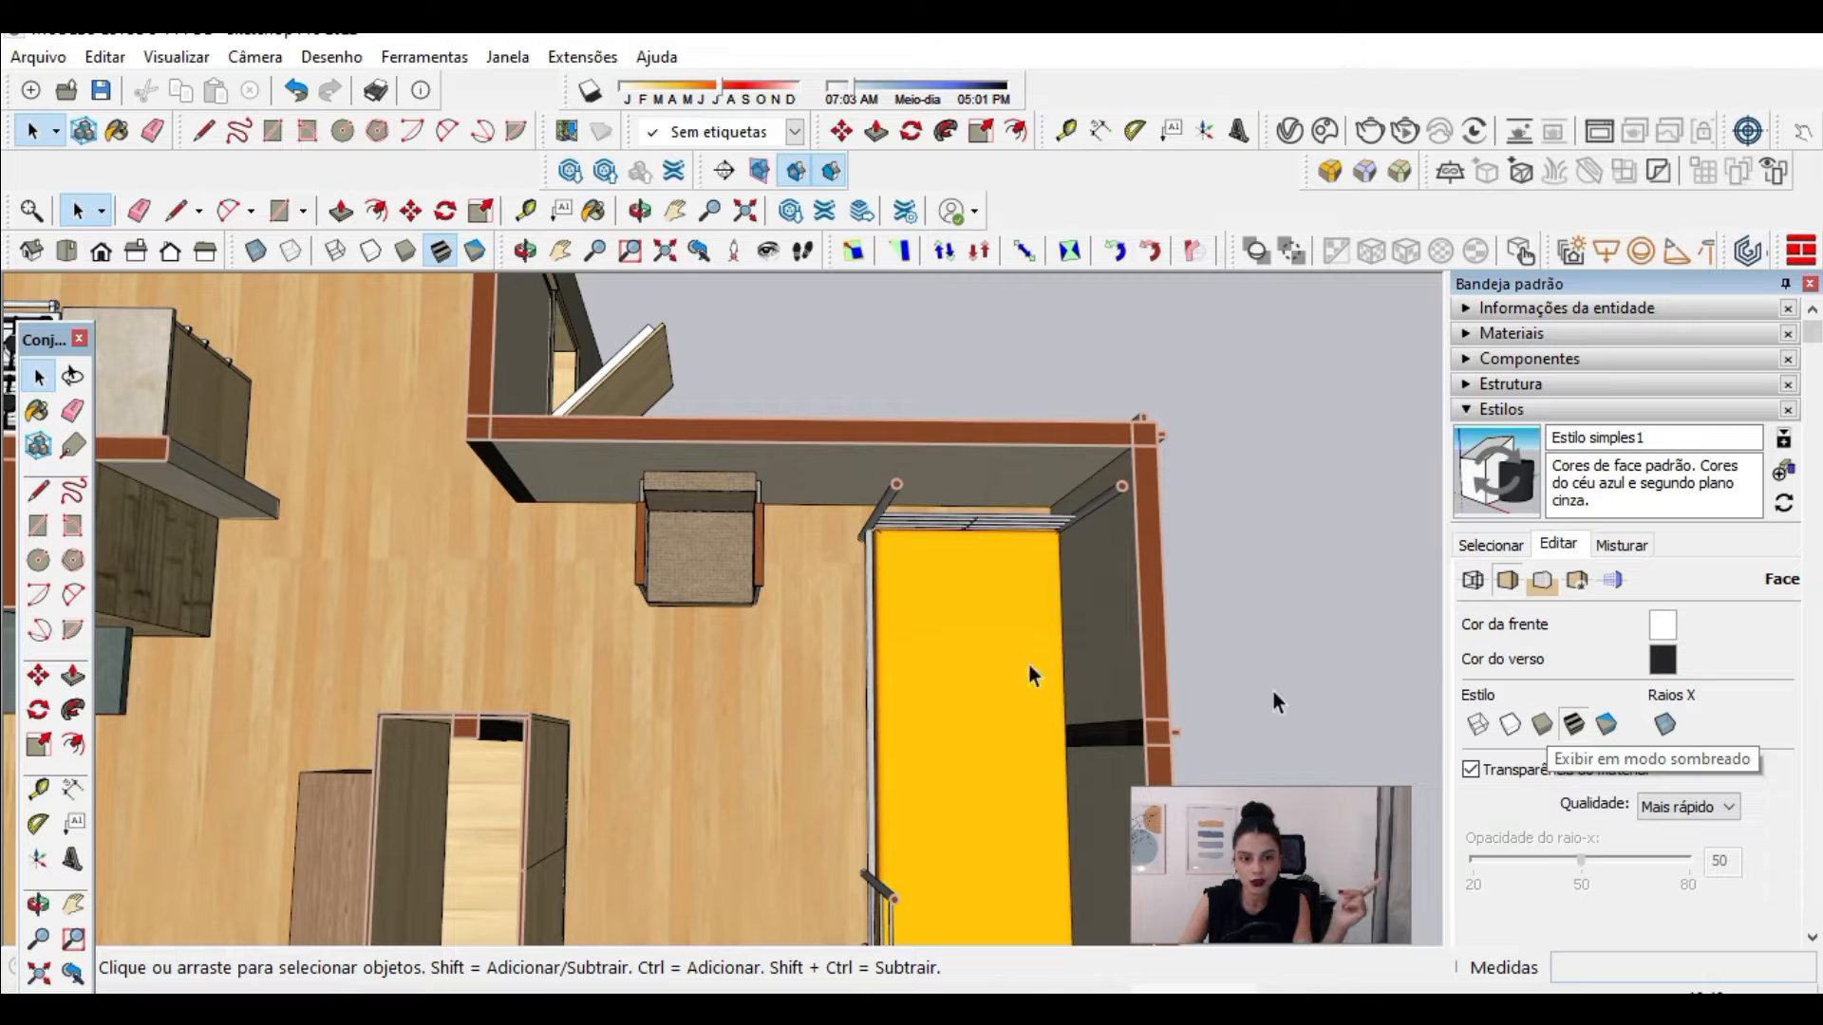
scroll(658, 695, "down", 3)
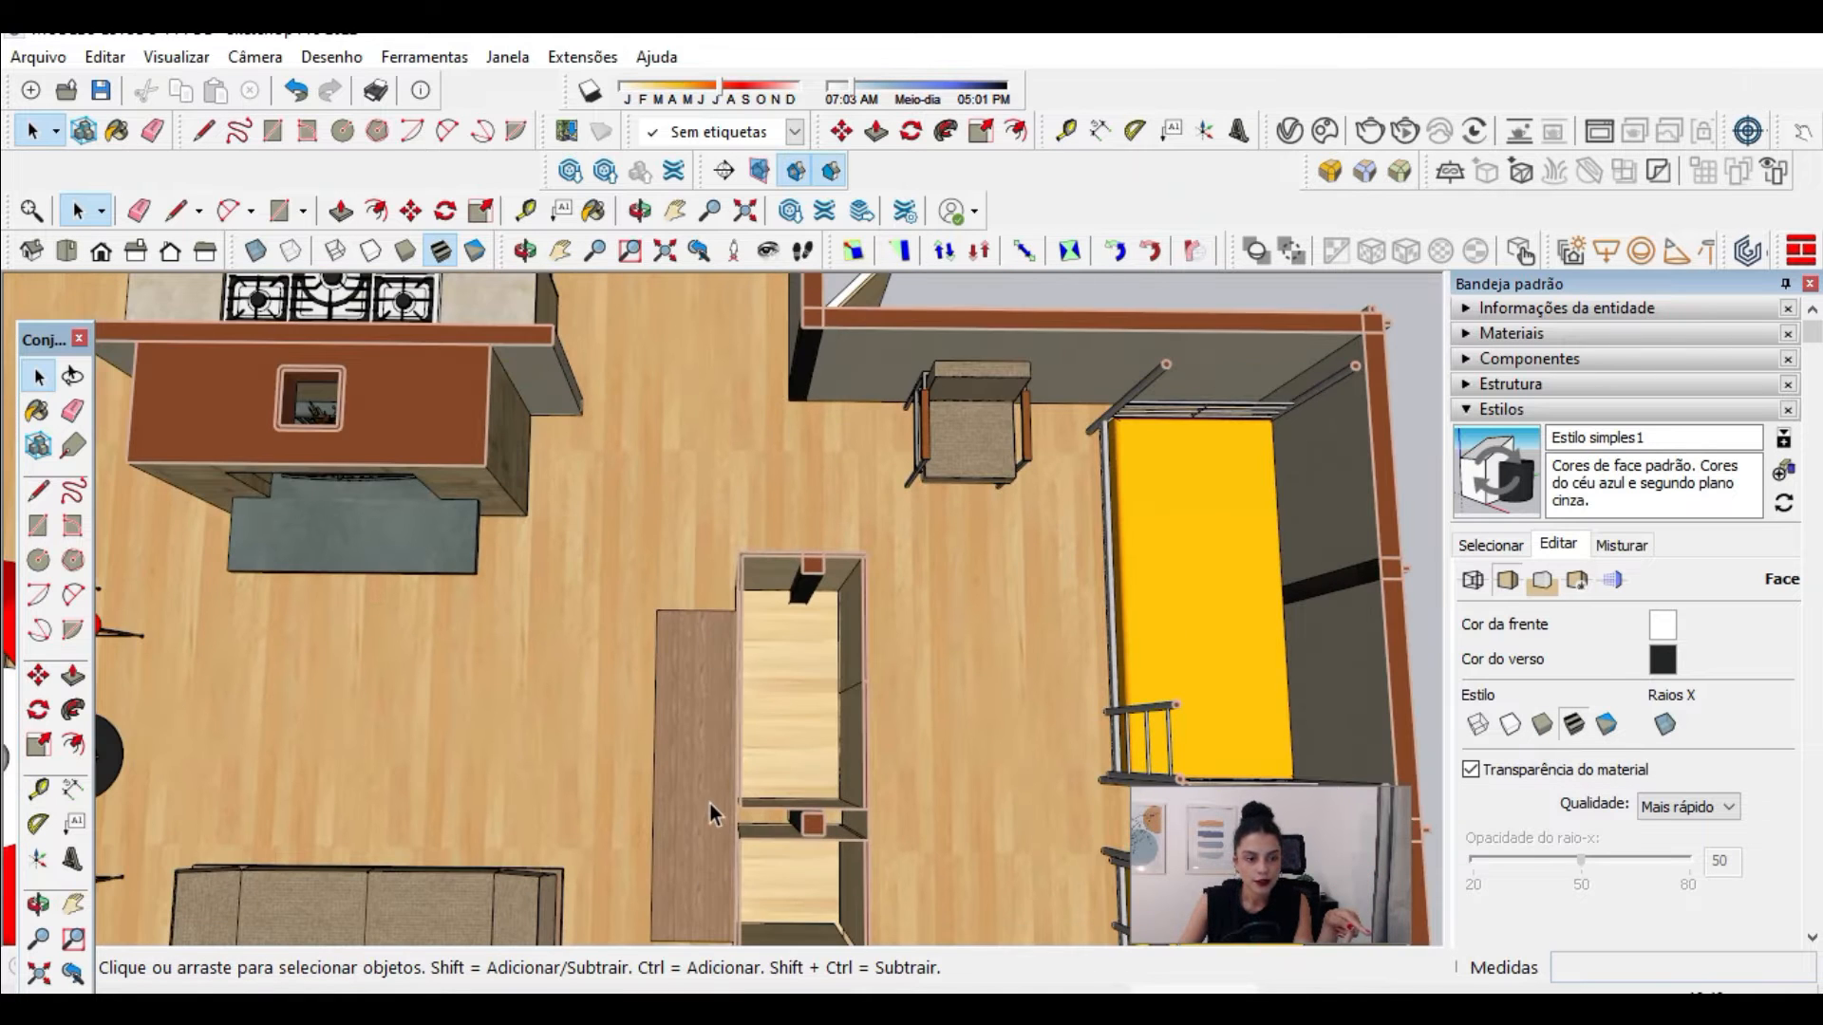
scroll(710, 805, "up", 3)
scroll(615, 788, "up", 3)
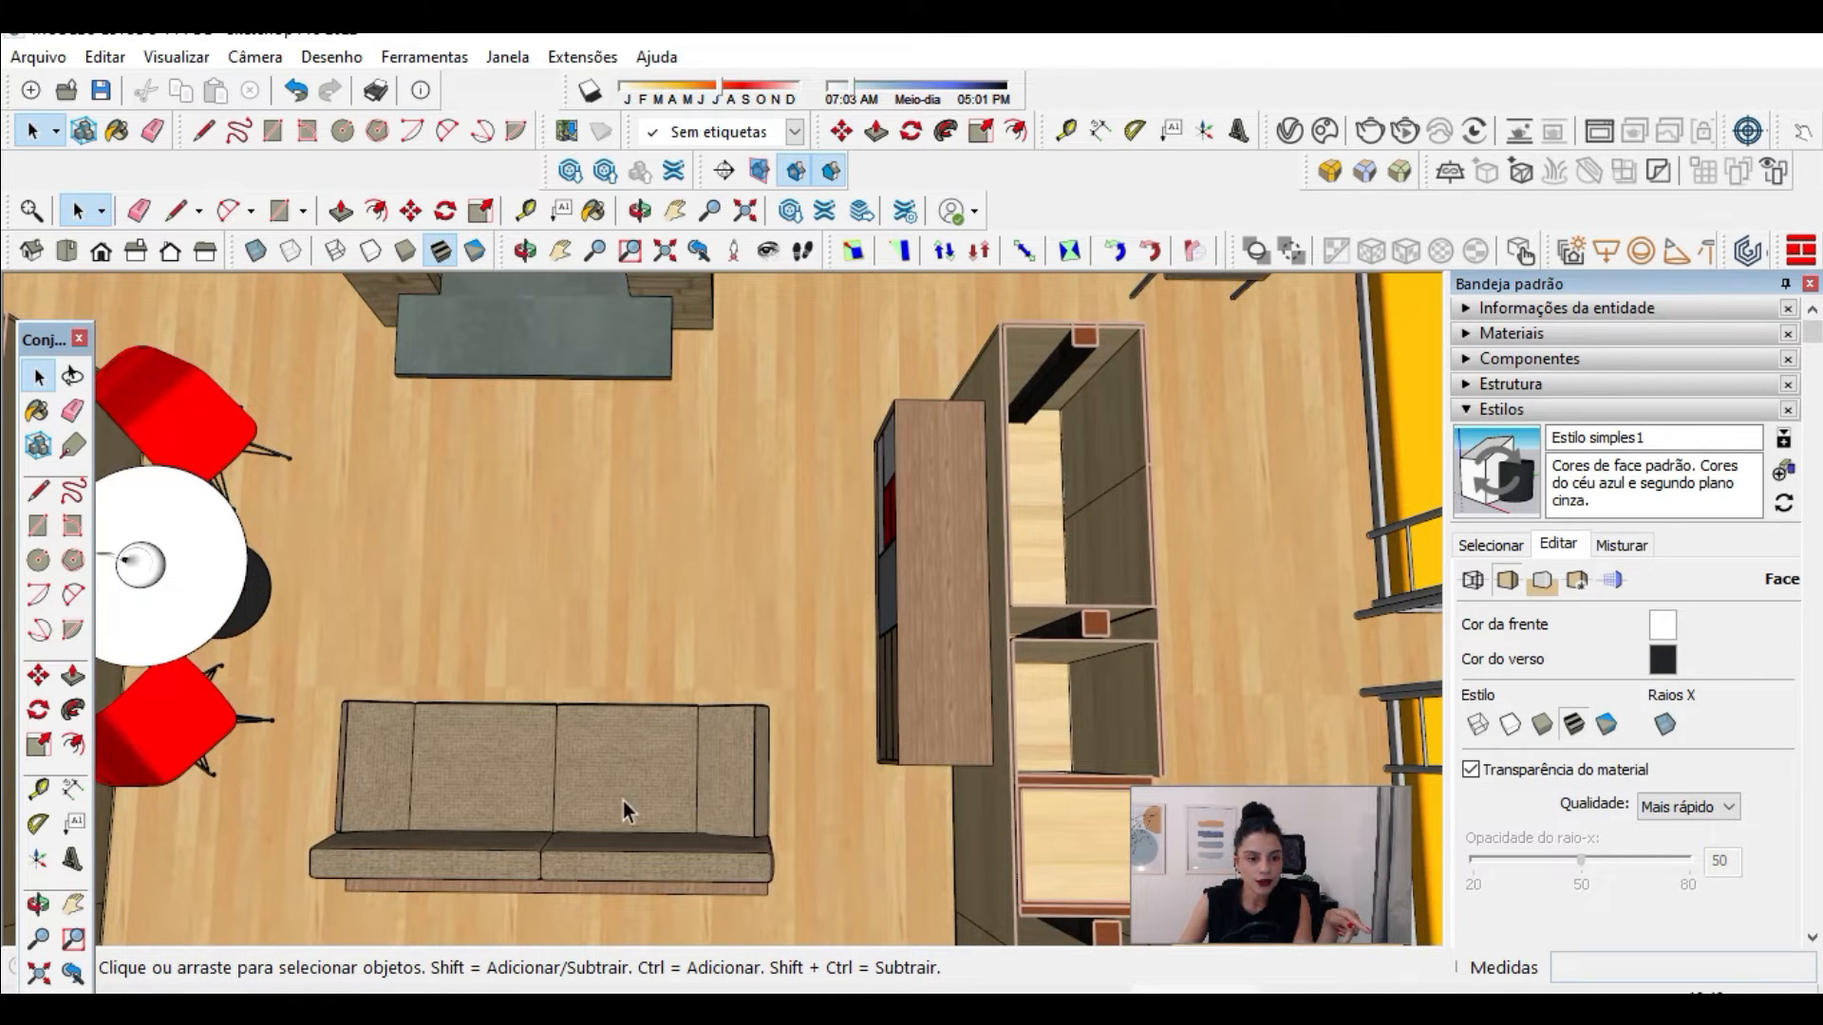
left_click(1545, 724)
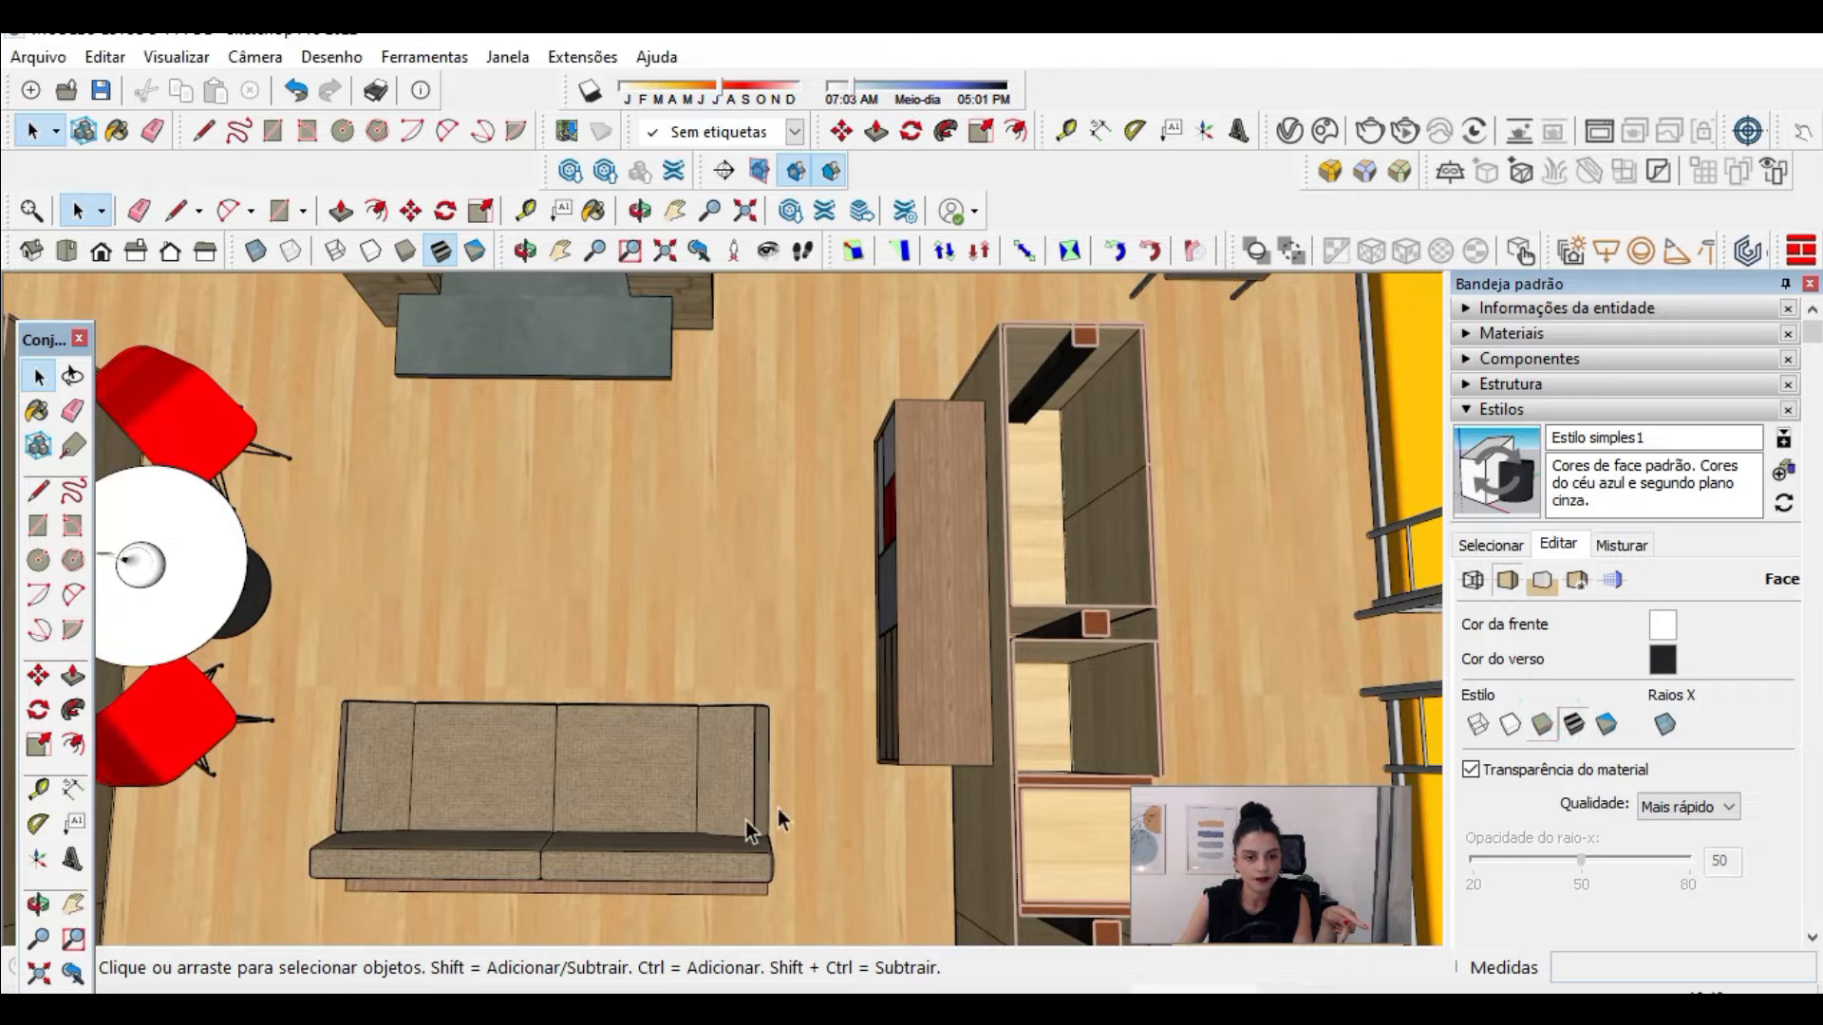
scroll(737, 818, "down", 5)
scroll(823, 585, "down", 2)
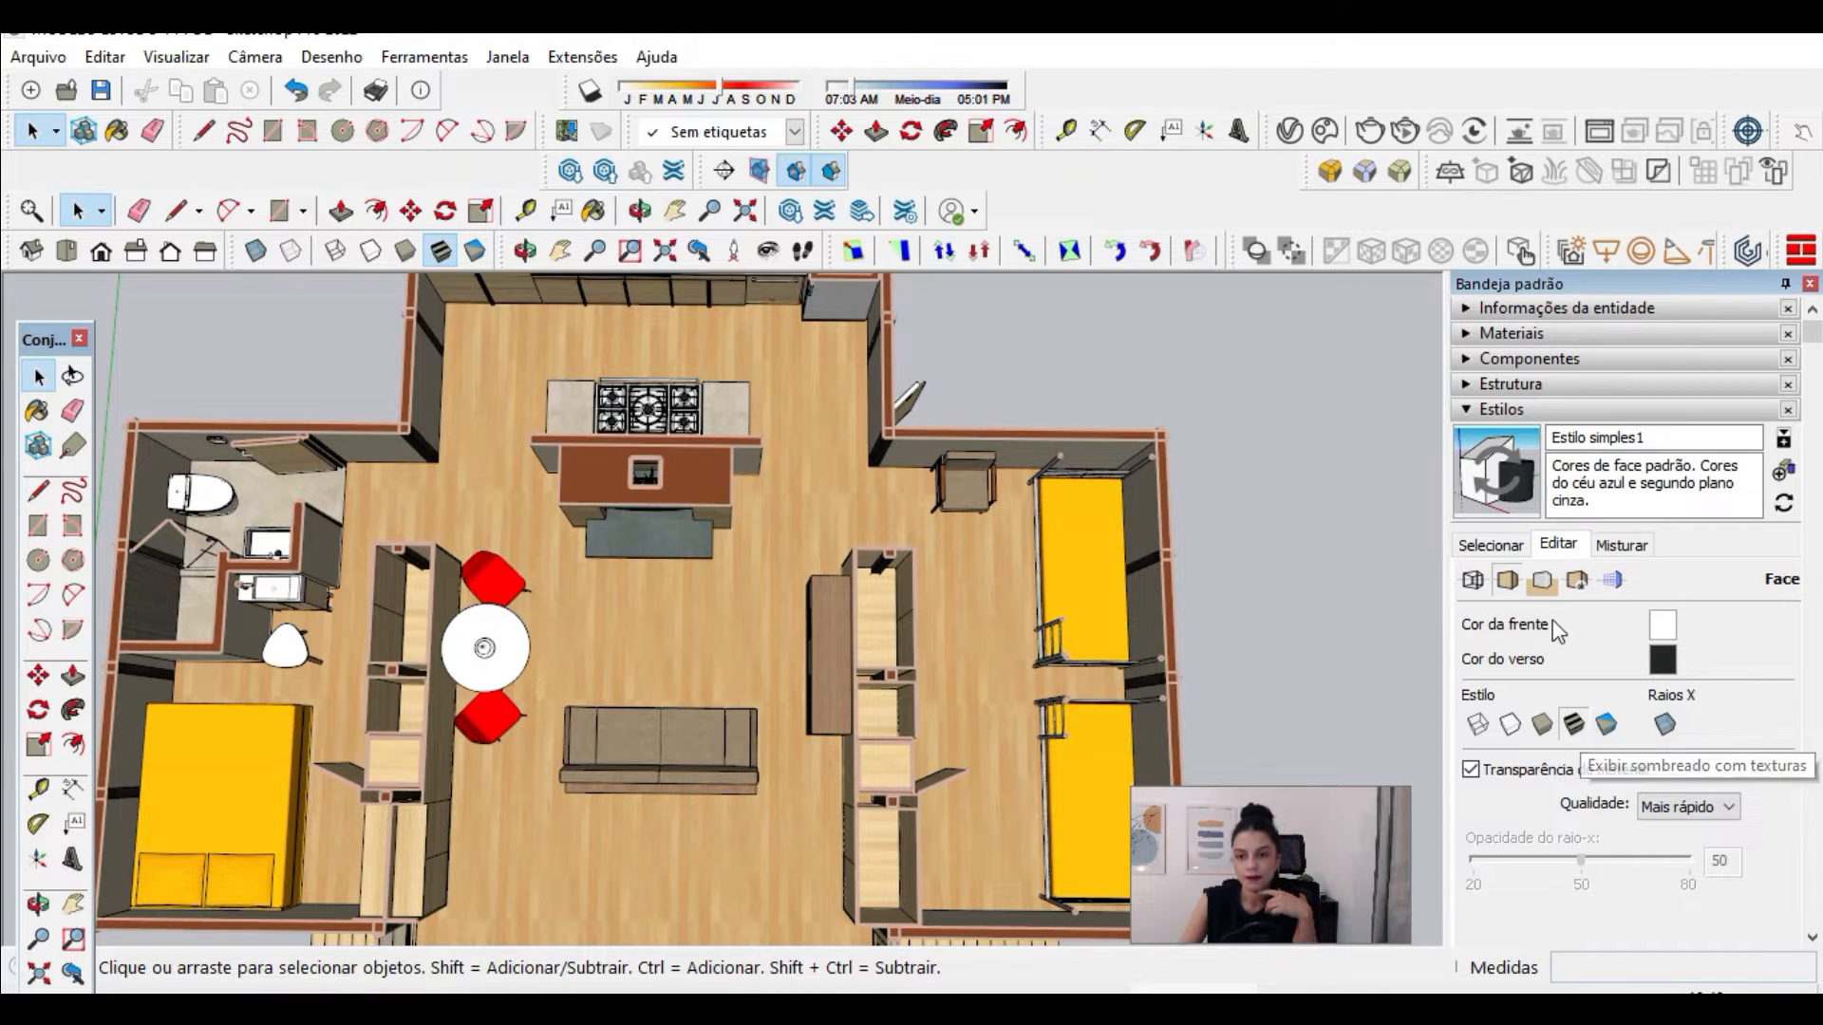
Step: Turn off the style's sky and set the background color to white with HLS values H 0, S 0, L 100
left_click(1544, 585)
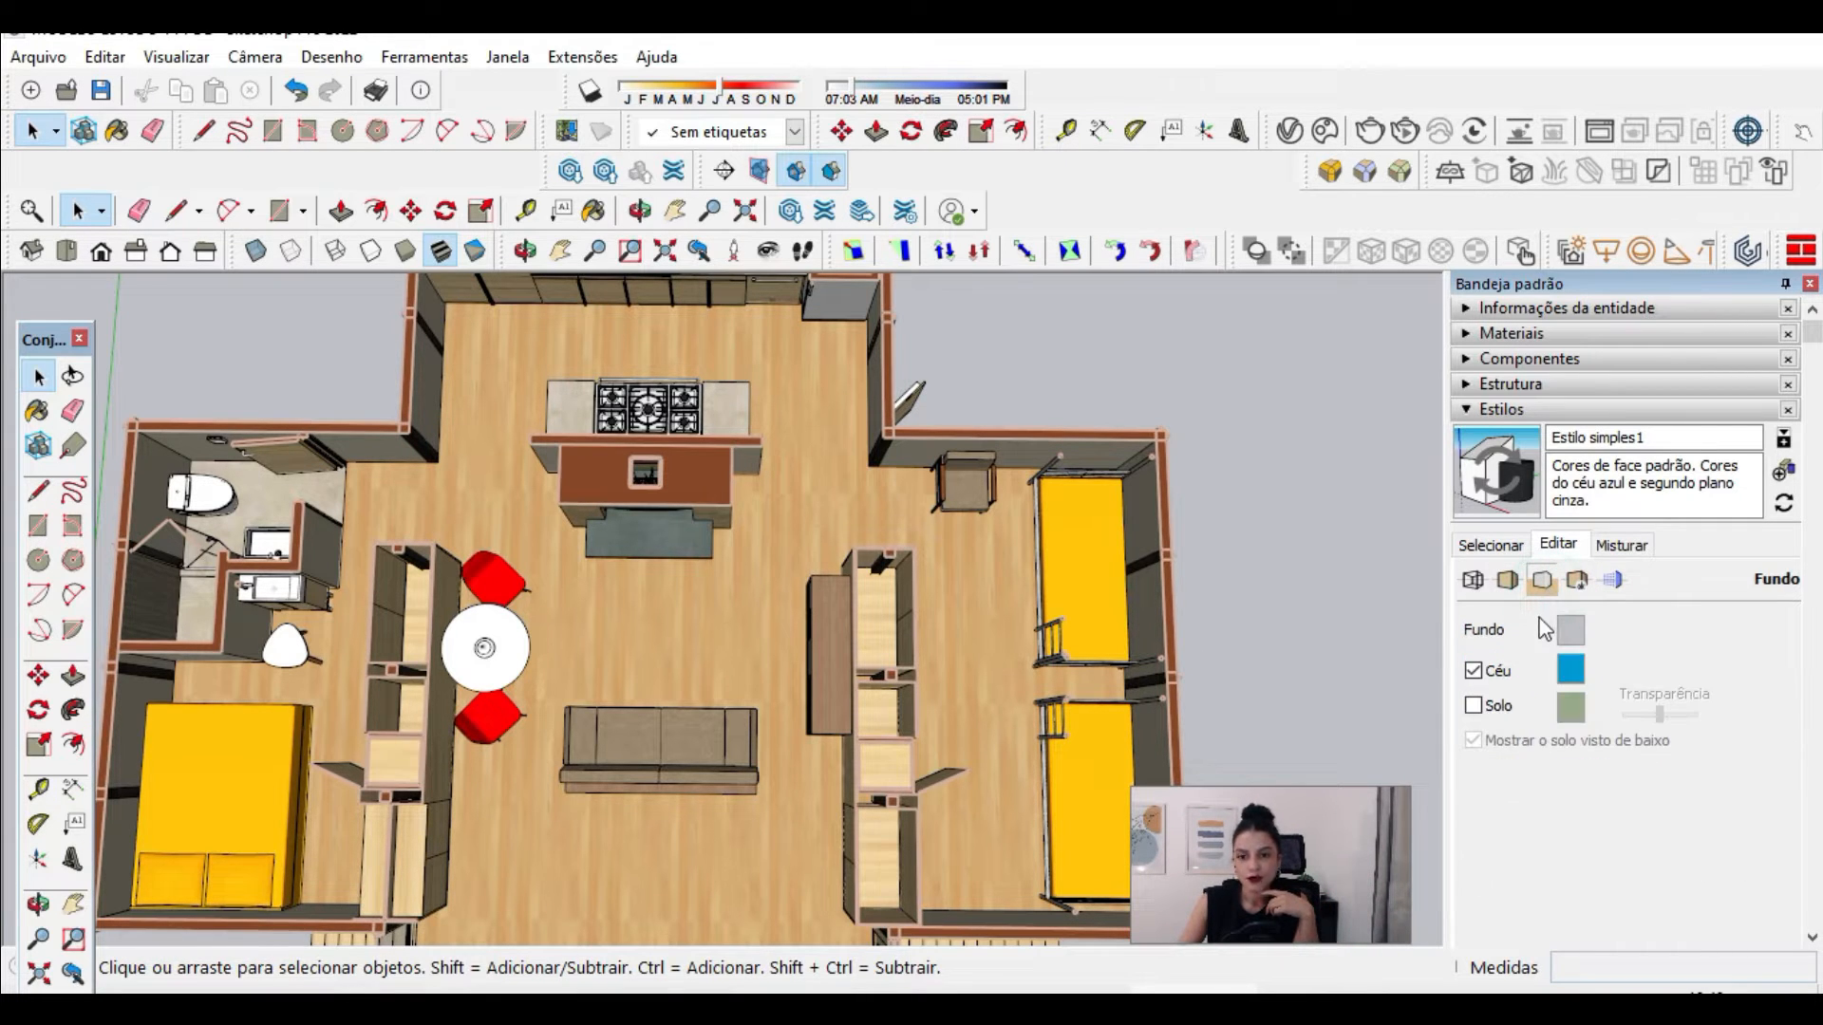
left_click(1473, 670)
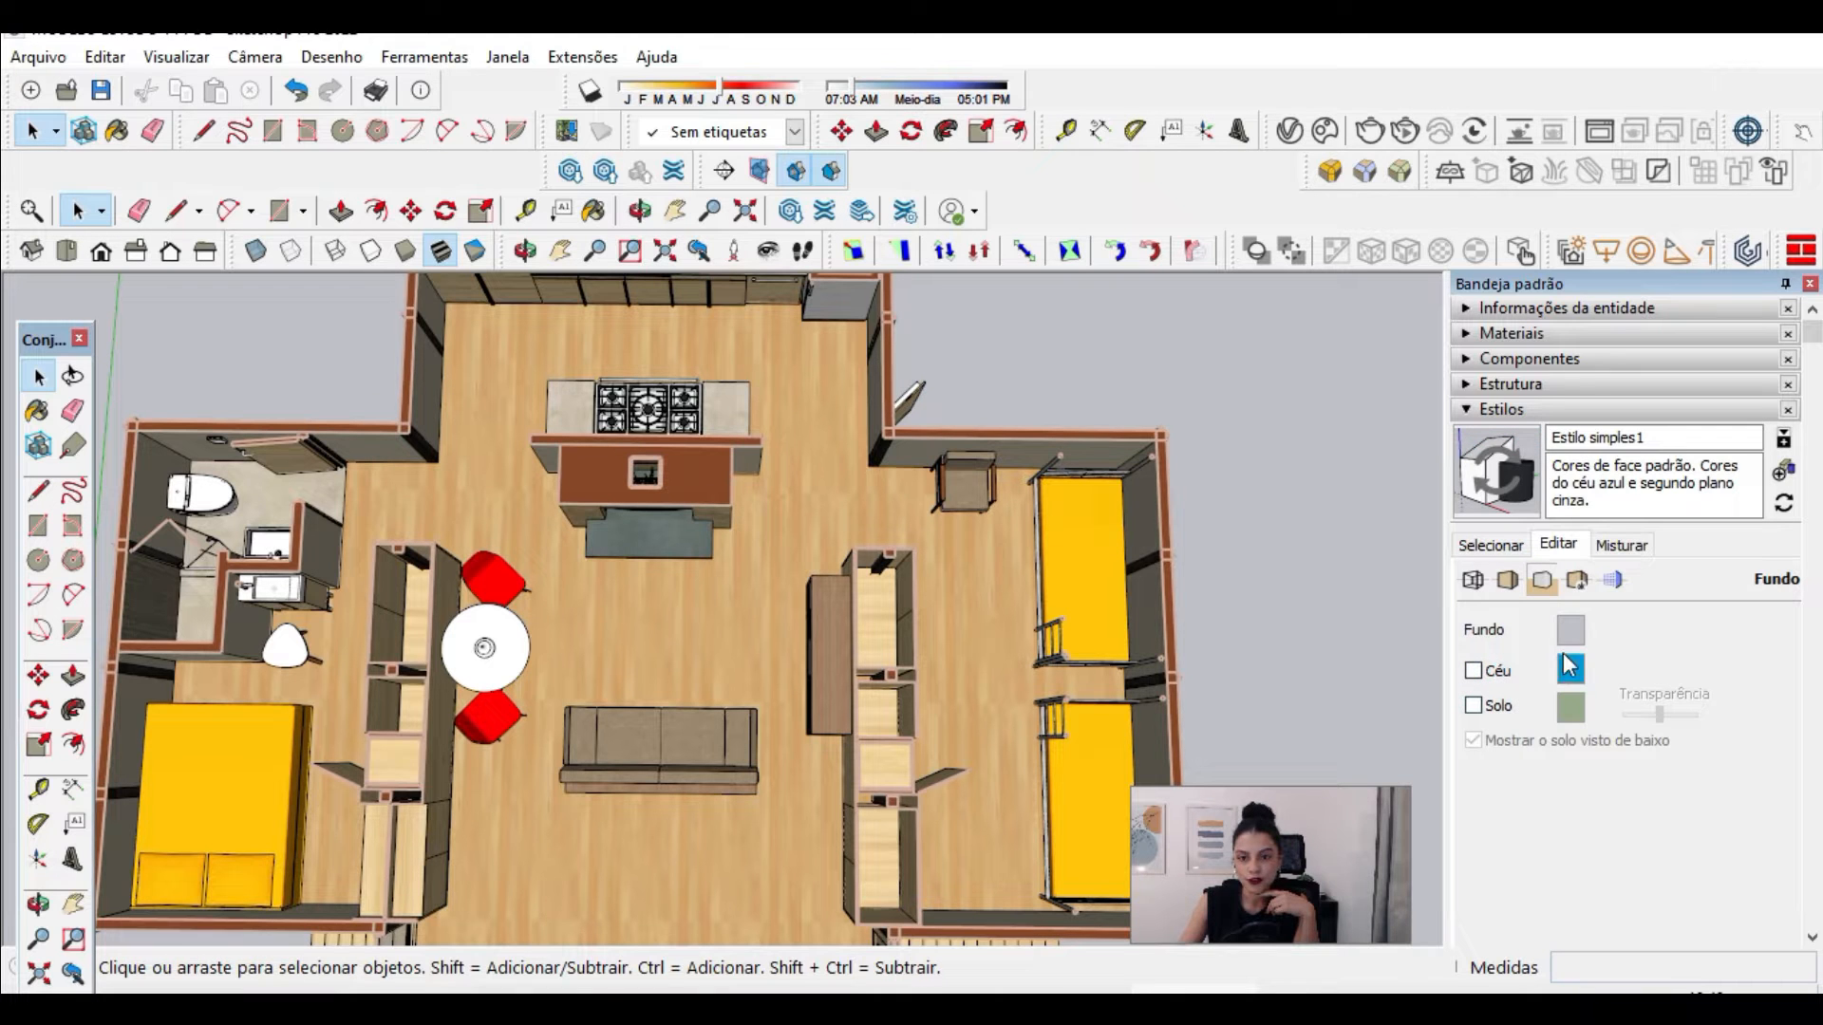
left_click(1571, 629)
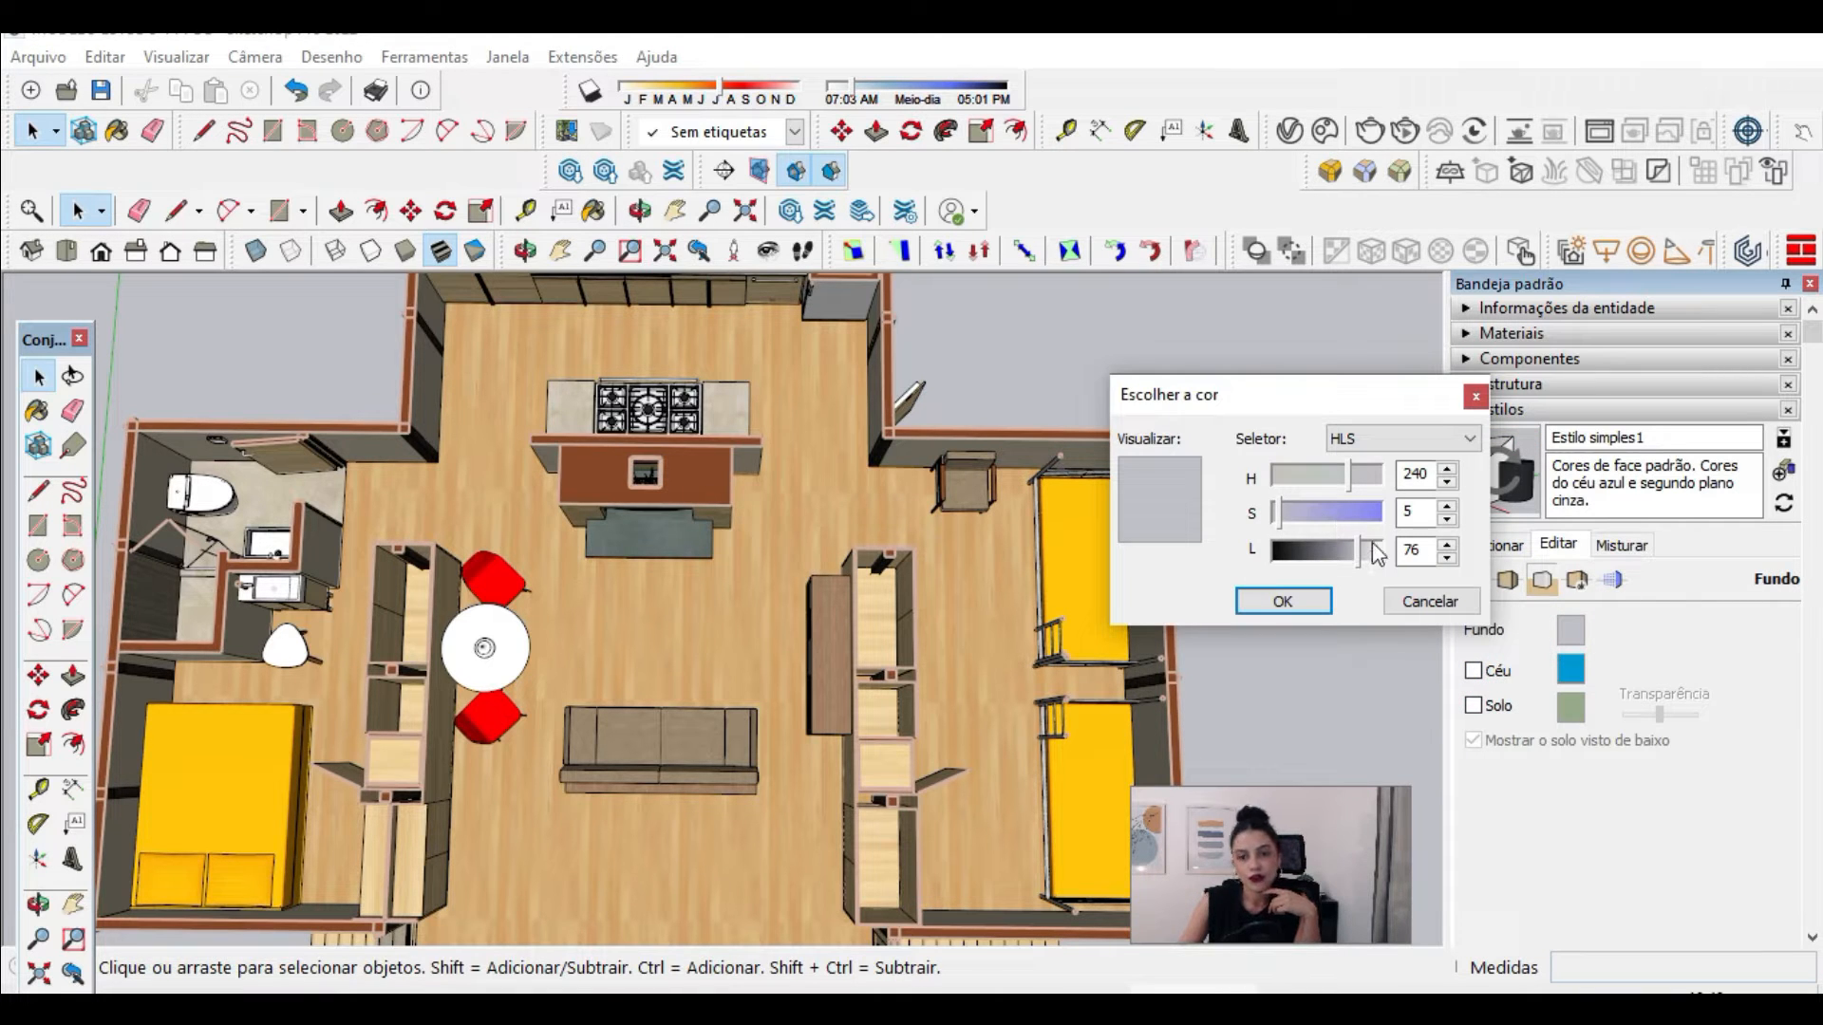
left_click_drag(1370, 552, 1386, 556)
left_click_drag(1280, 514, 1226, 507)
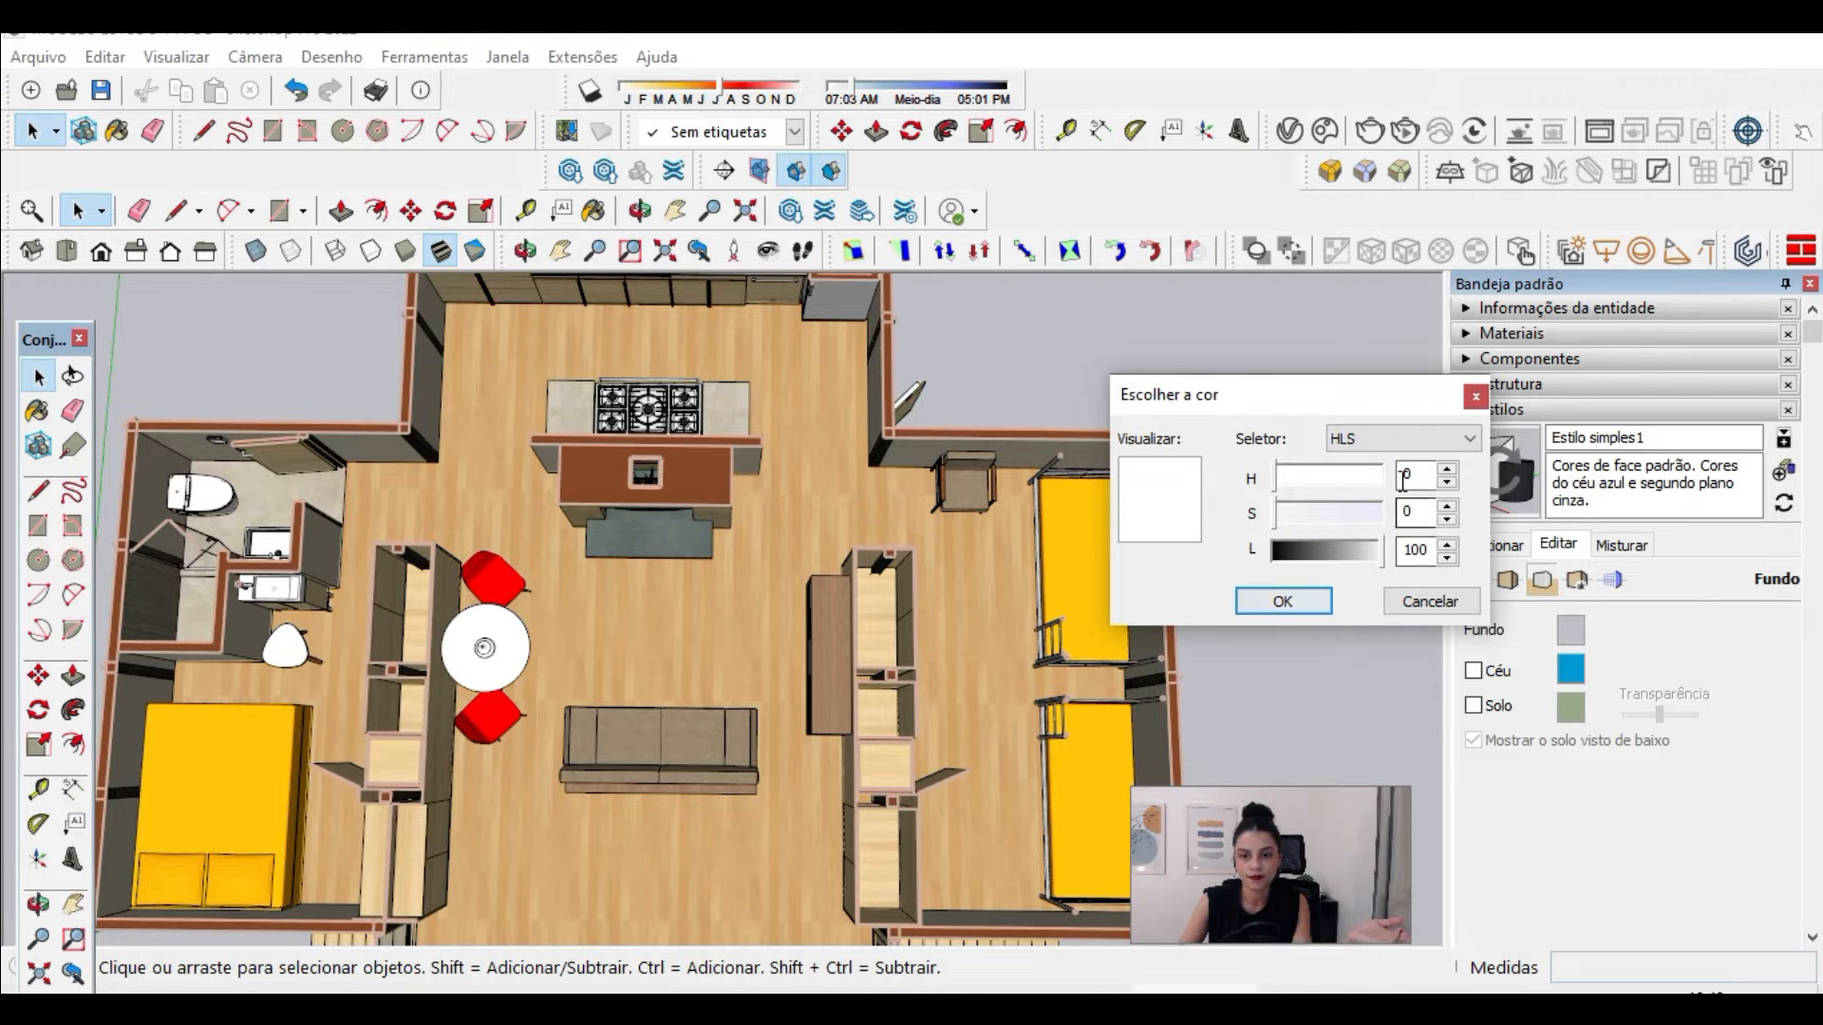
left_click(1272, 608)
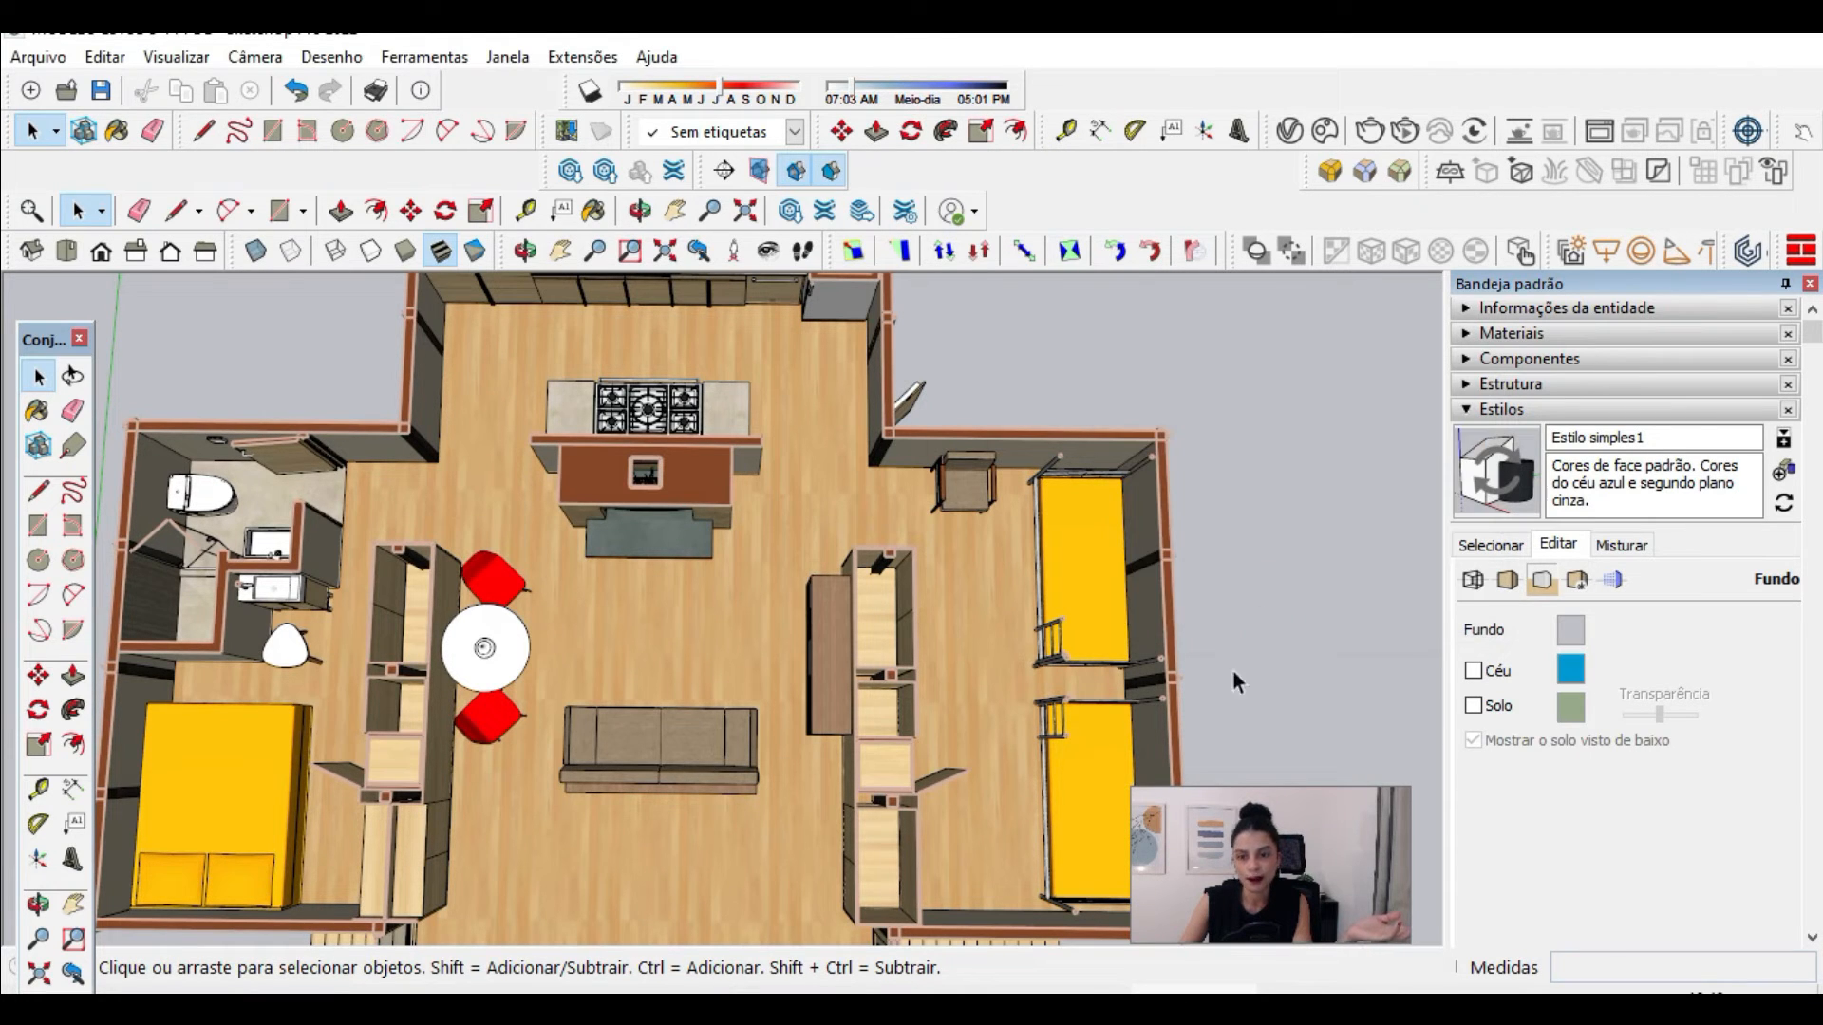
Step: Set the style's sky color to white with HLS values H 0, S 0, L 100
left_click(1576, 674)
left_click_drag(1371, 548, 1383, 548)
left_click(1282, 472)
left_click_drag(1293, 513, 1270, 472)
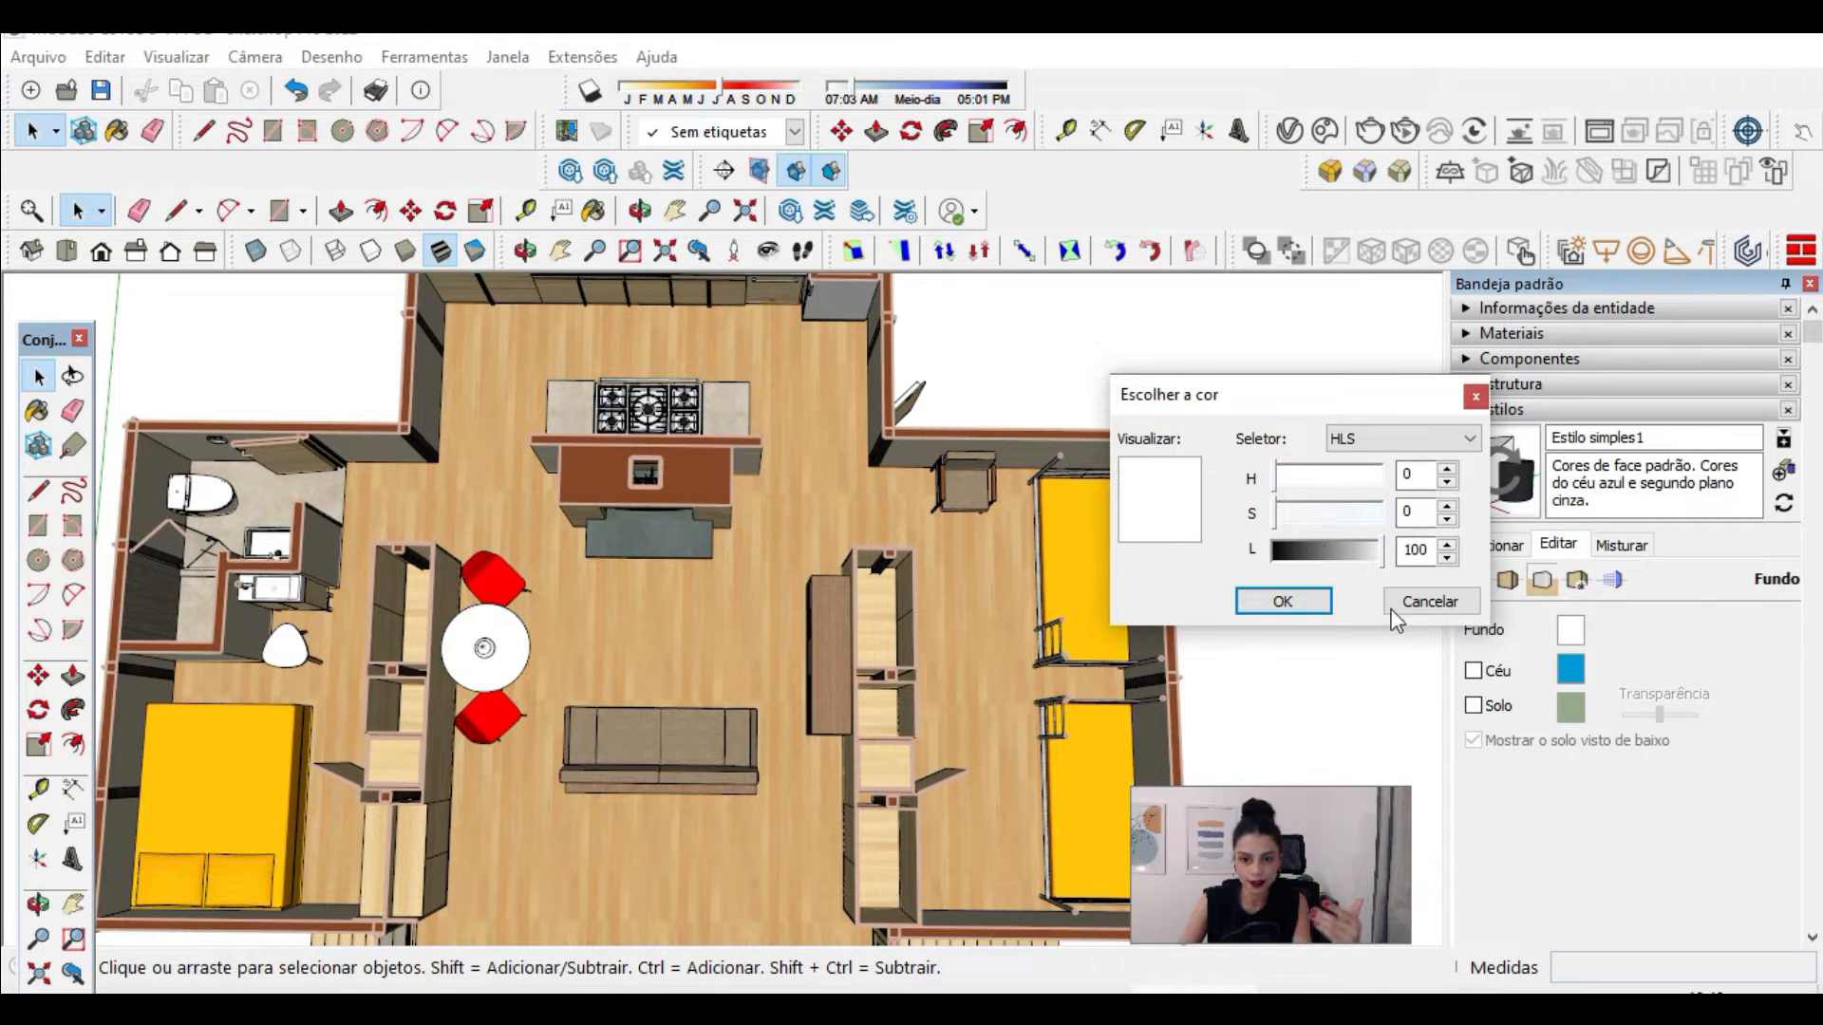
left_click(1291, 603)
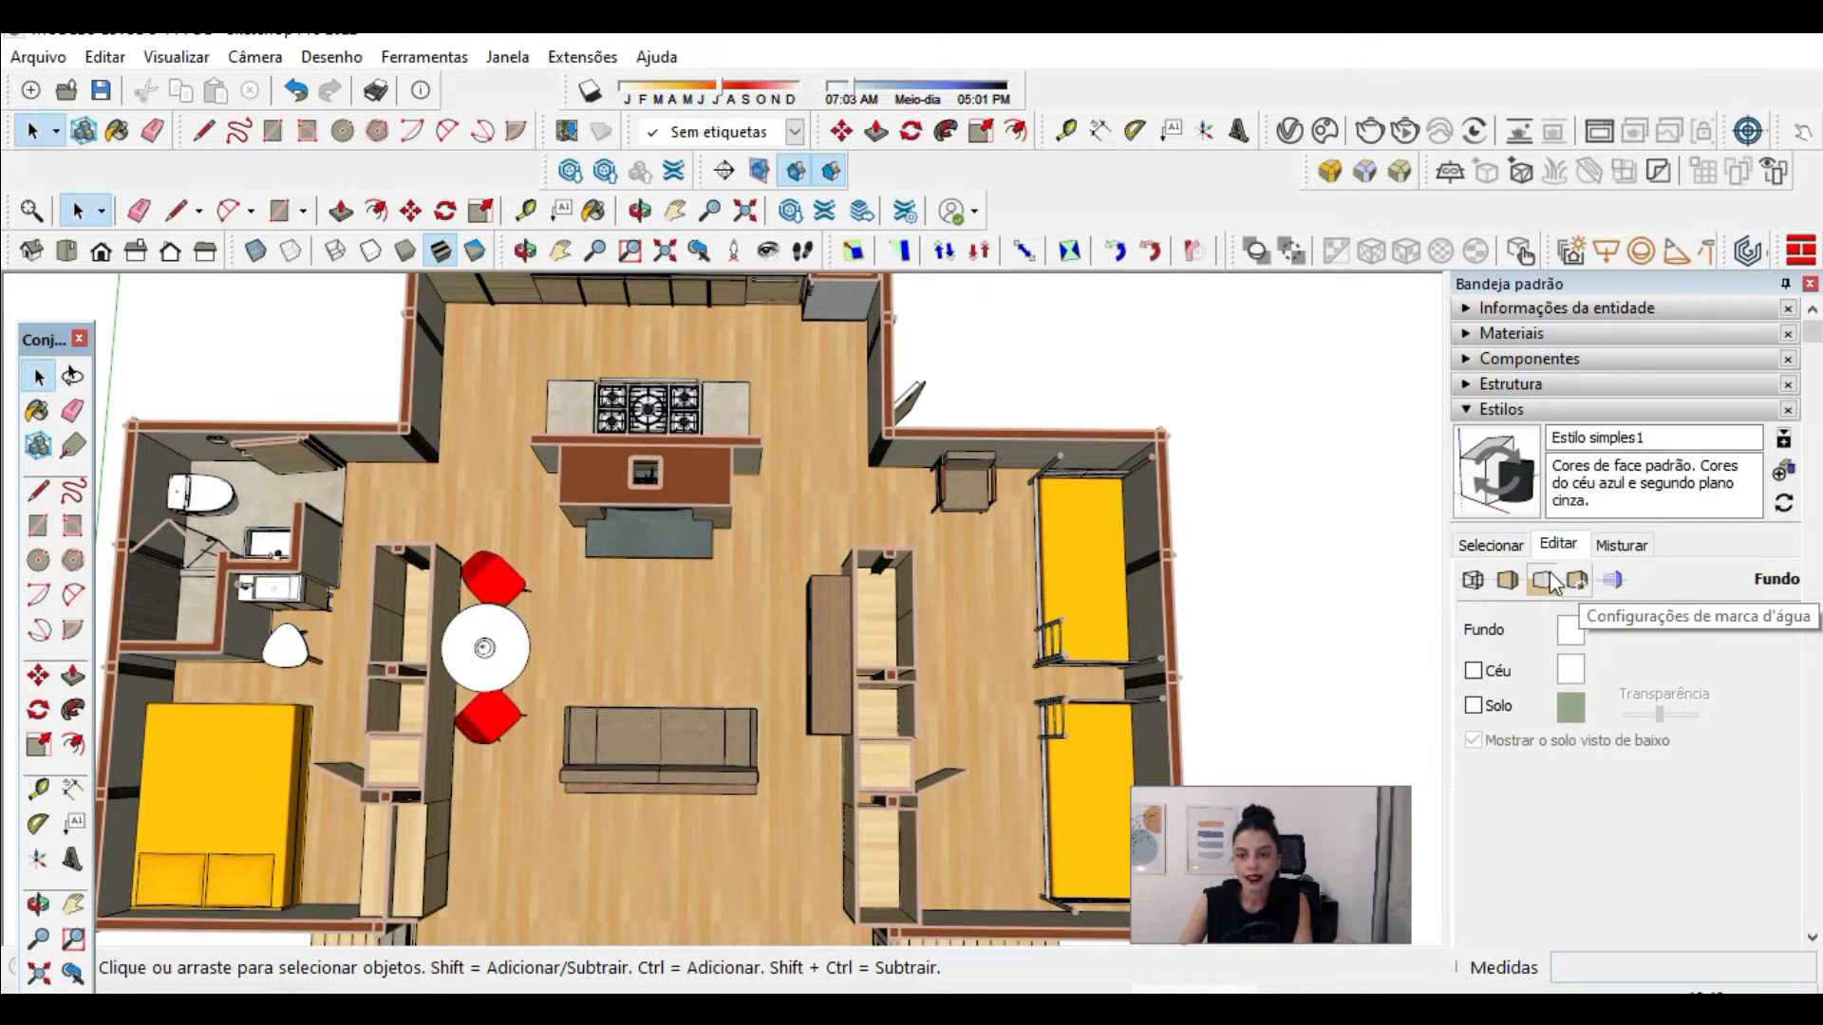
Step: Rename the style as ESTILO HUMANIZADO and update it with the changed settings
left_click(1592, 438)
left_click_drag(1592, 438, 1511, 467)
left_click(1599, 438)
type("ESTILO HUMANIZADO")
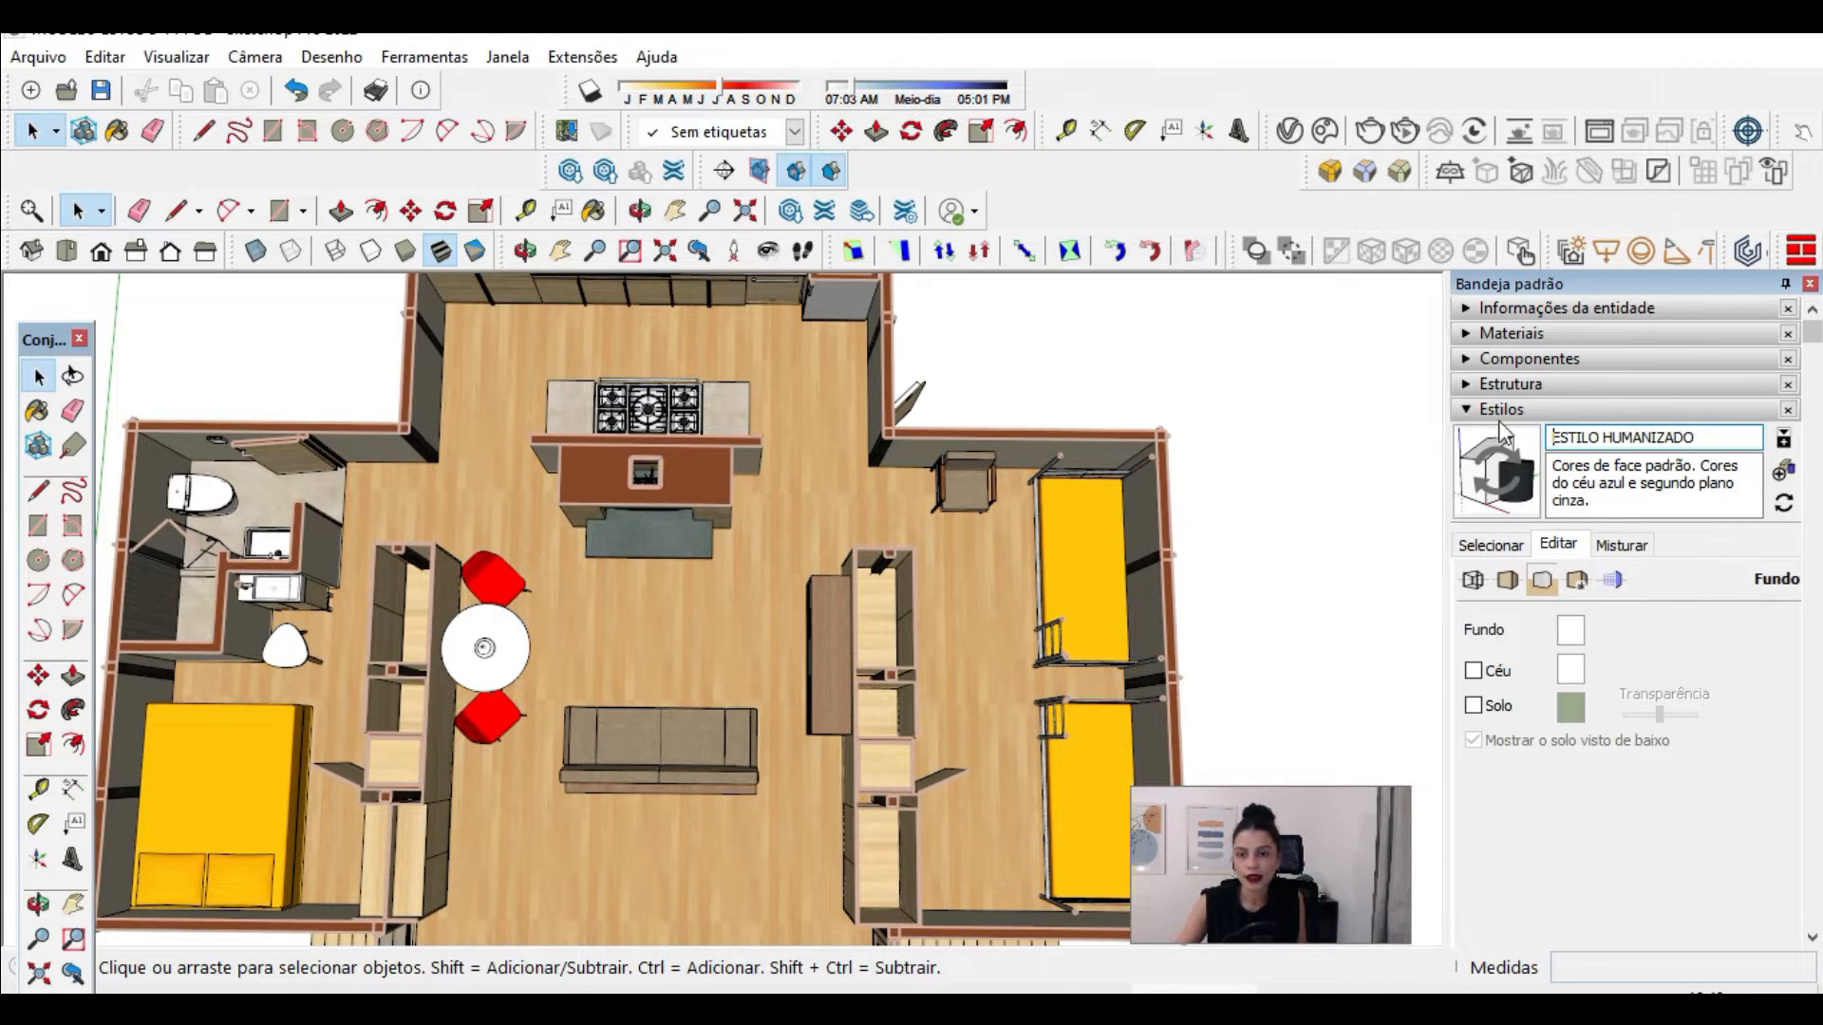
left_click(1505, 498)
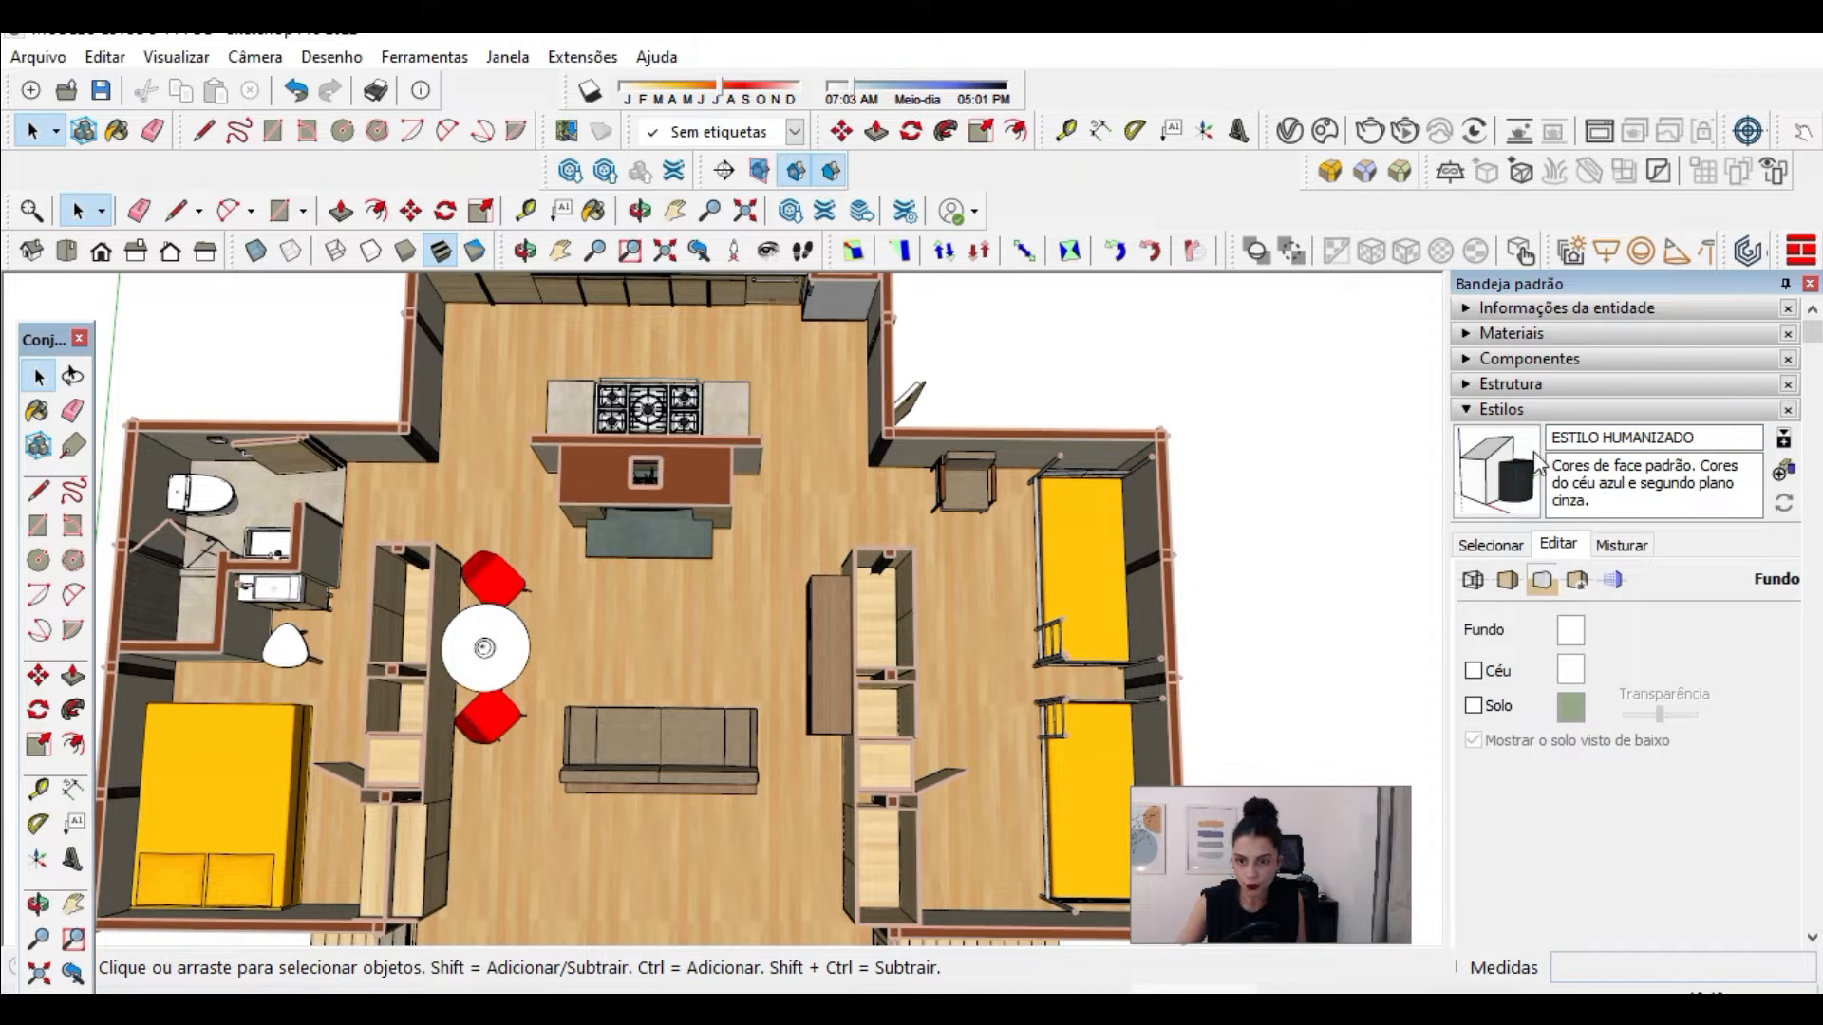
Step: Check the list of styles stored in the model for ESTILO HUMANIZADO
left_click(1545, 407)
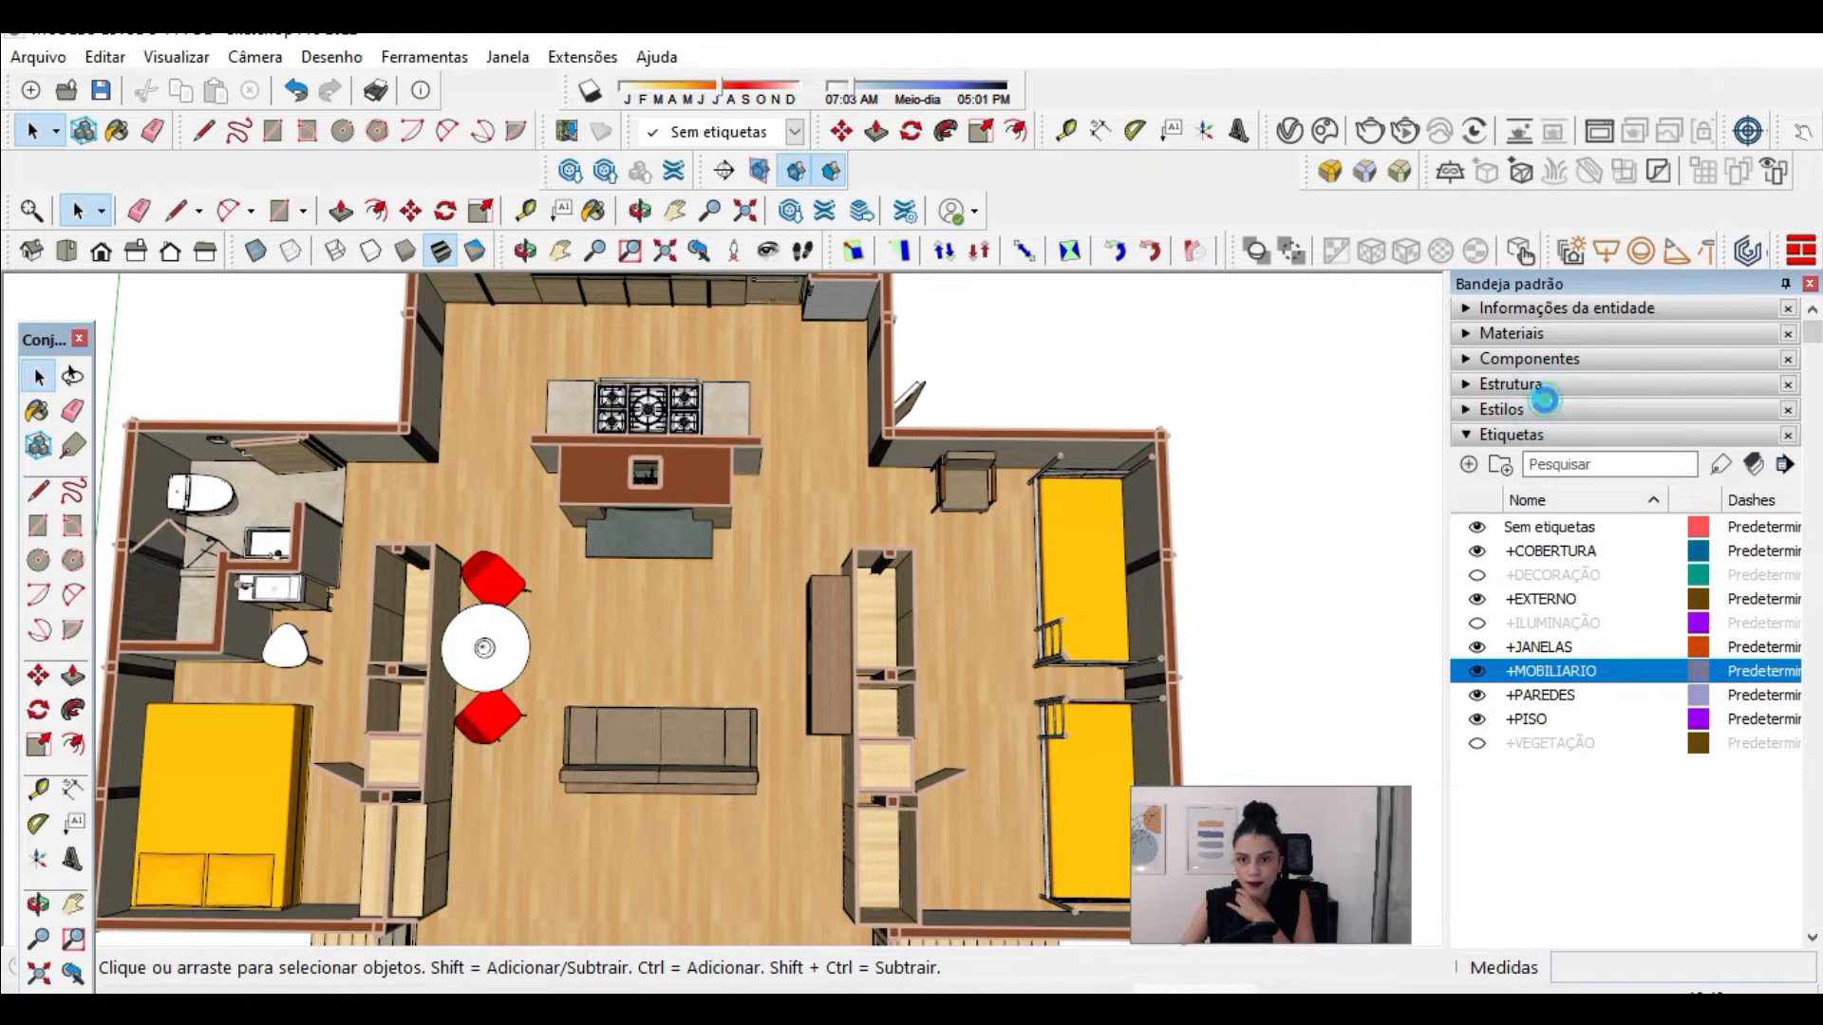
left_click(1500, 409)
left_click(1493, 545)
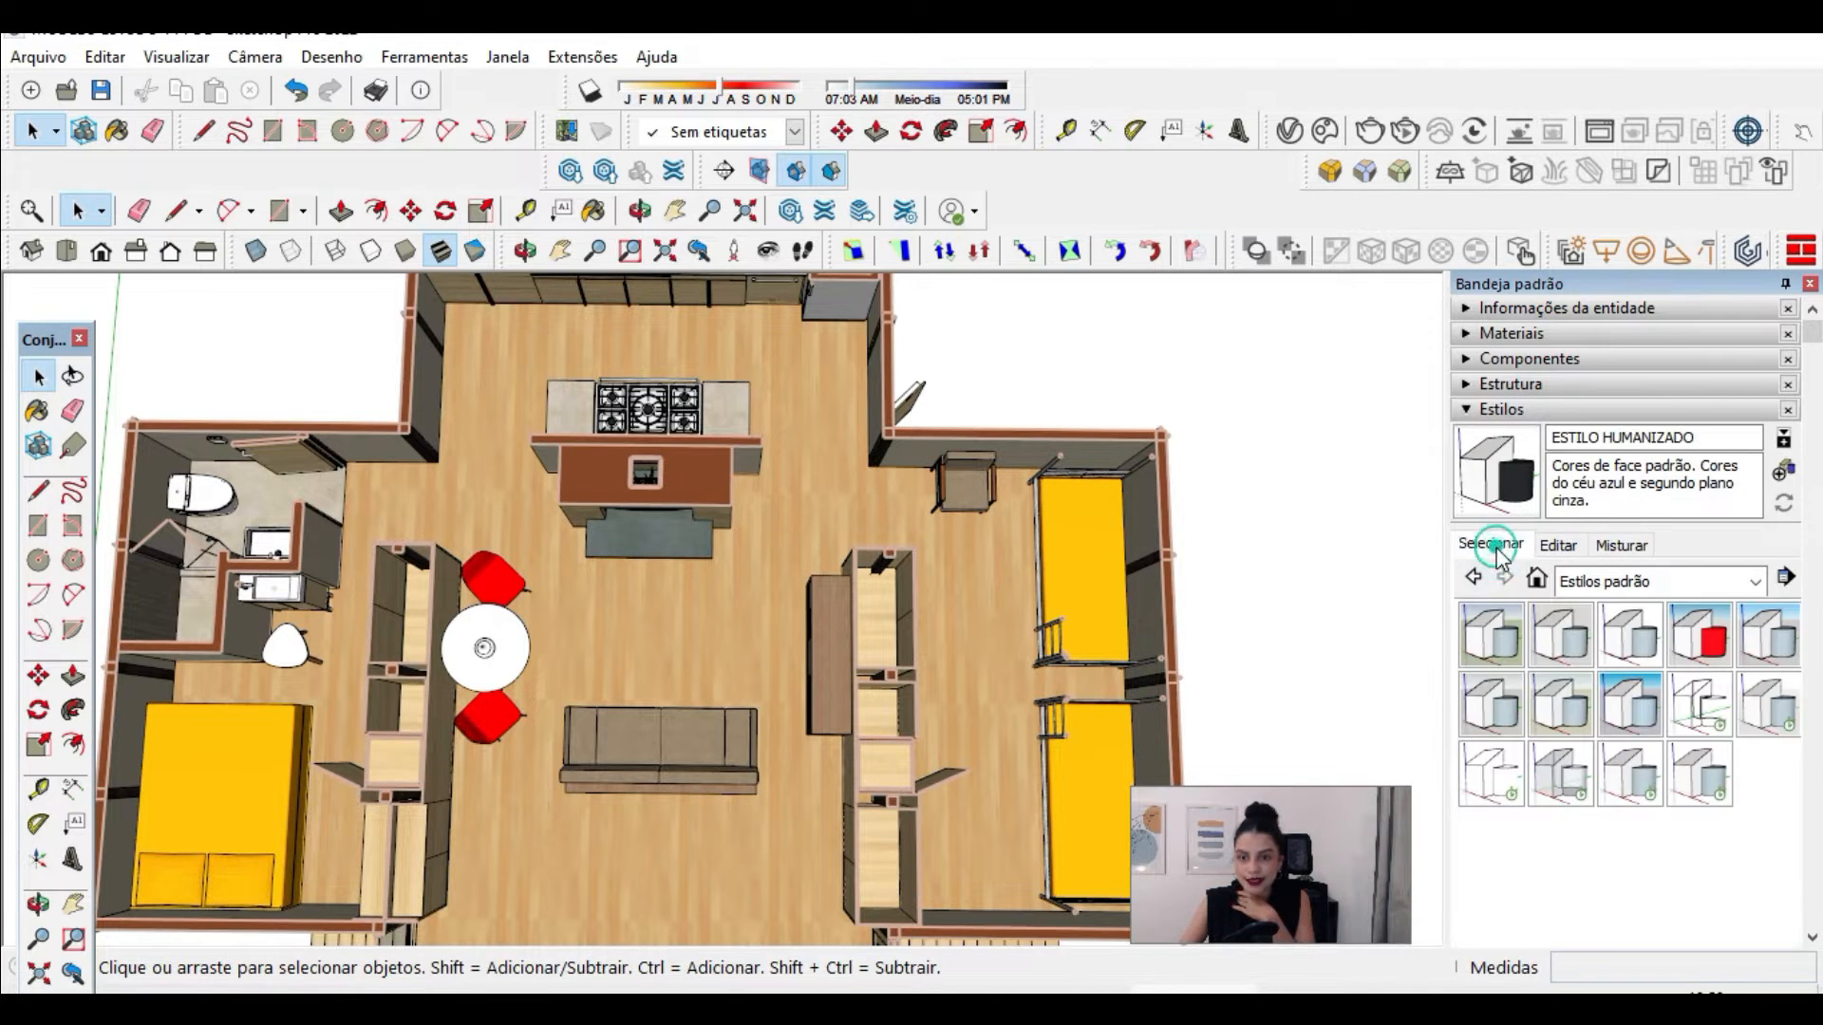
left_click(1537, 579)
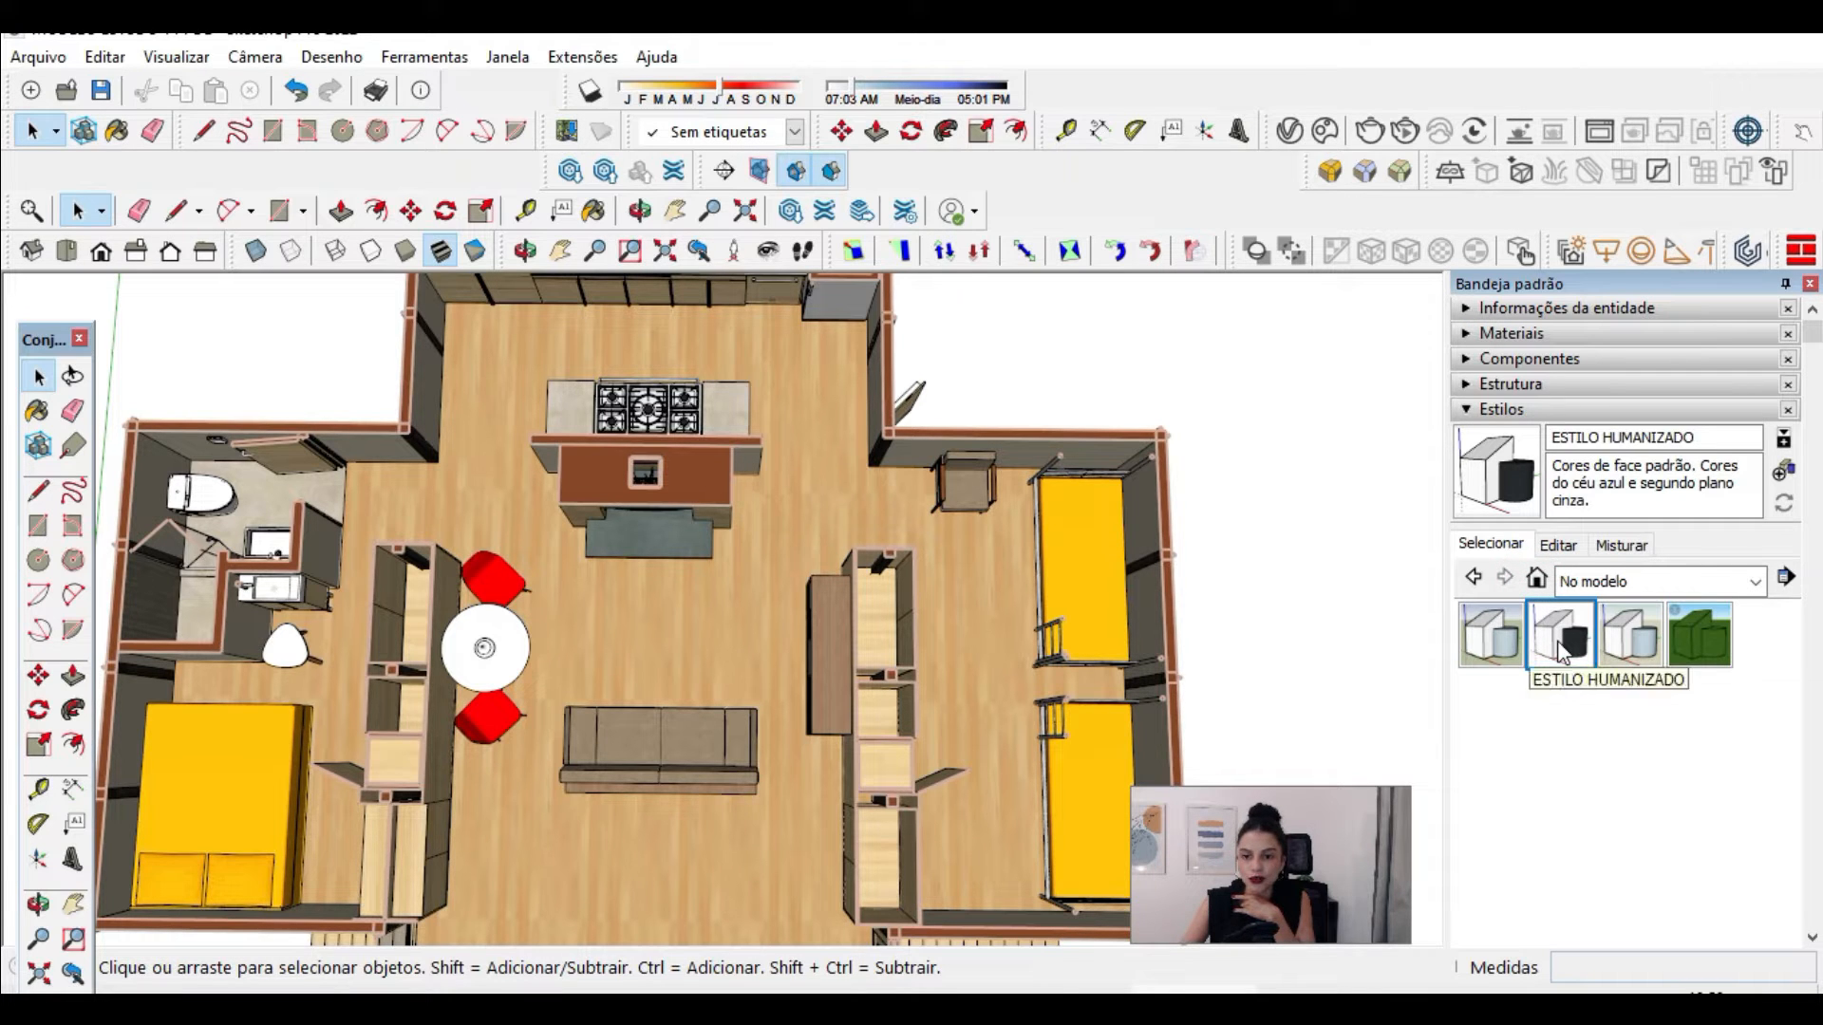
left_click(1515, 411)
Step: Bring up the scene settings and show the entire cabin in the standard top view
scroll(926, 446, "down", 1)
scroll(926, 441, "down", 2)
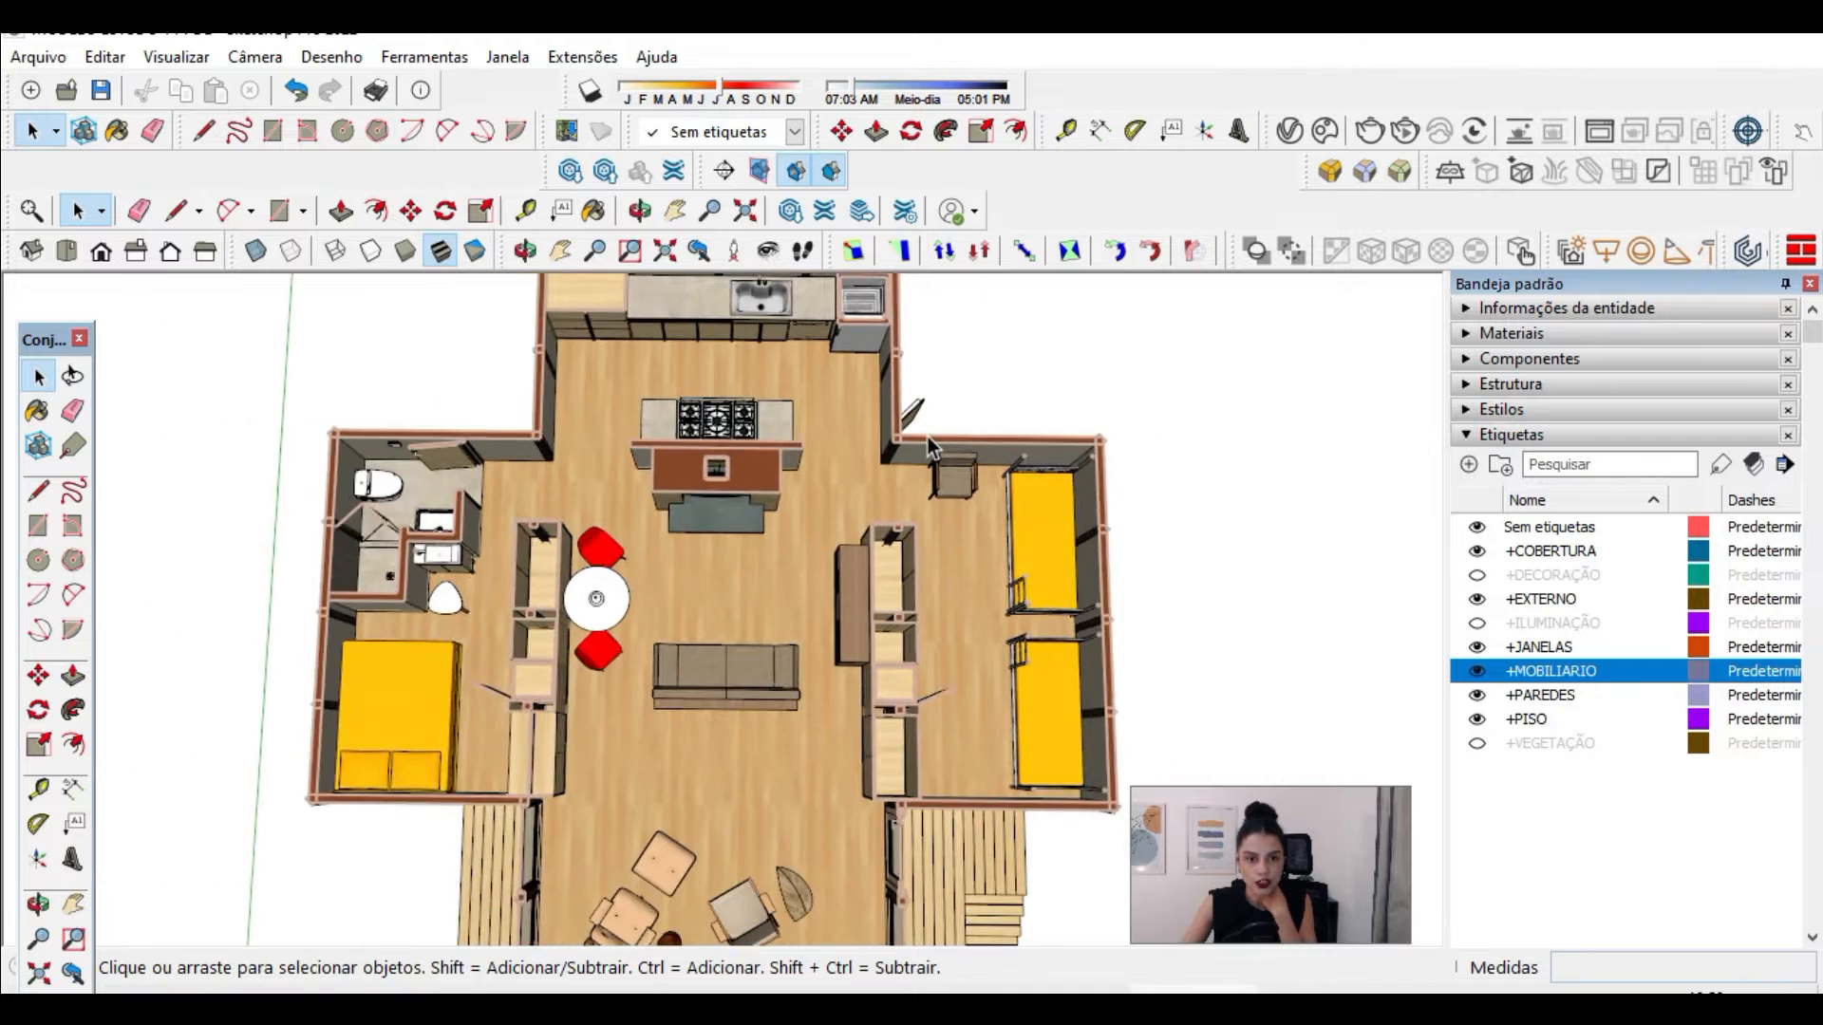
left_click(1471, 439)
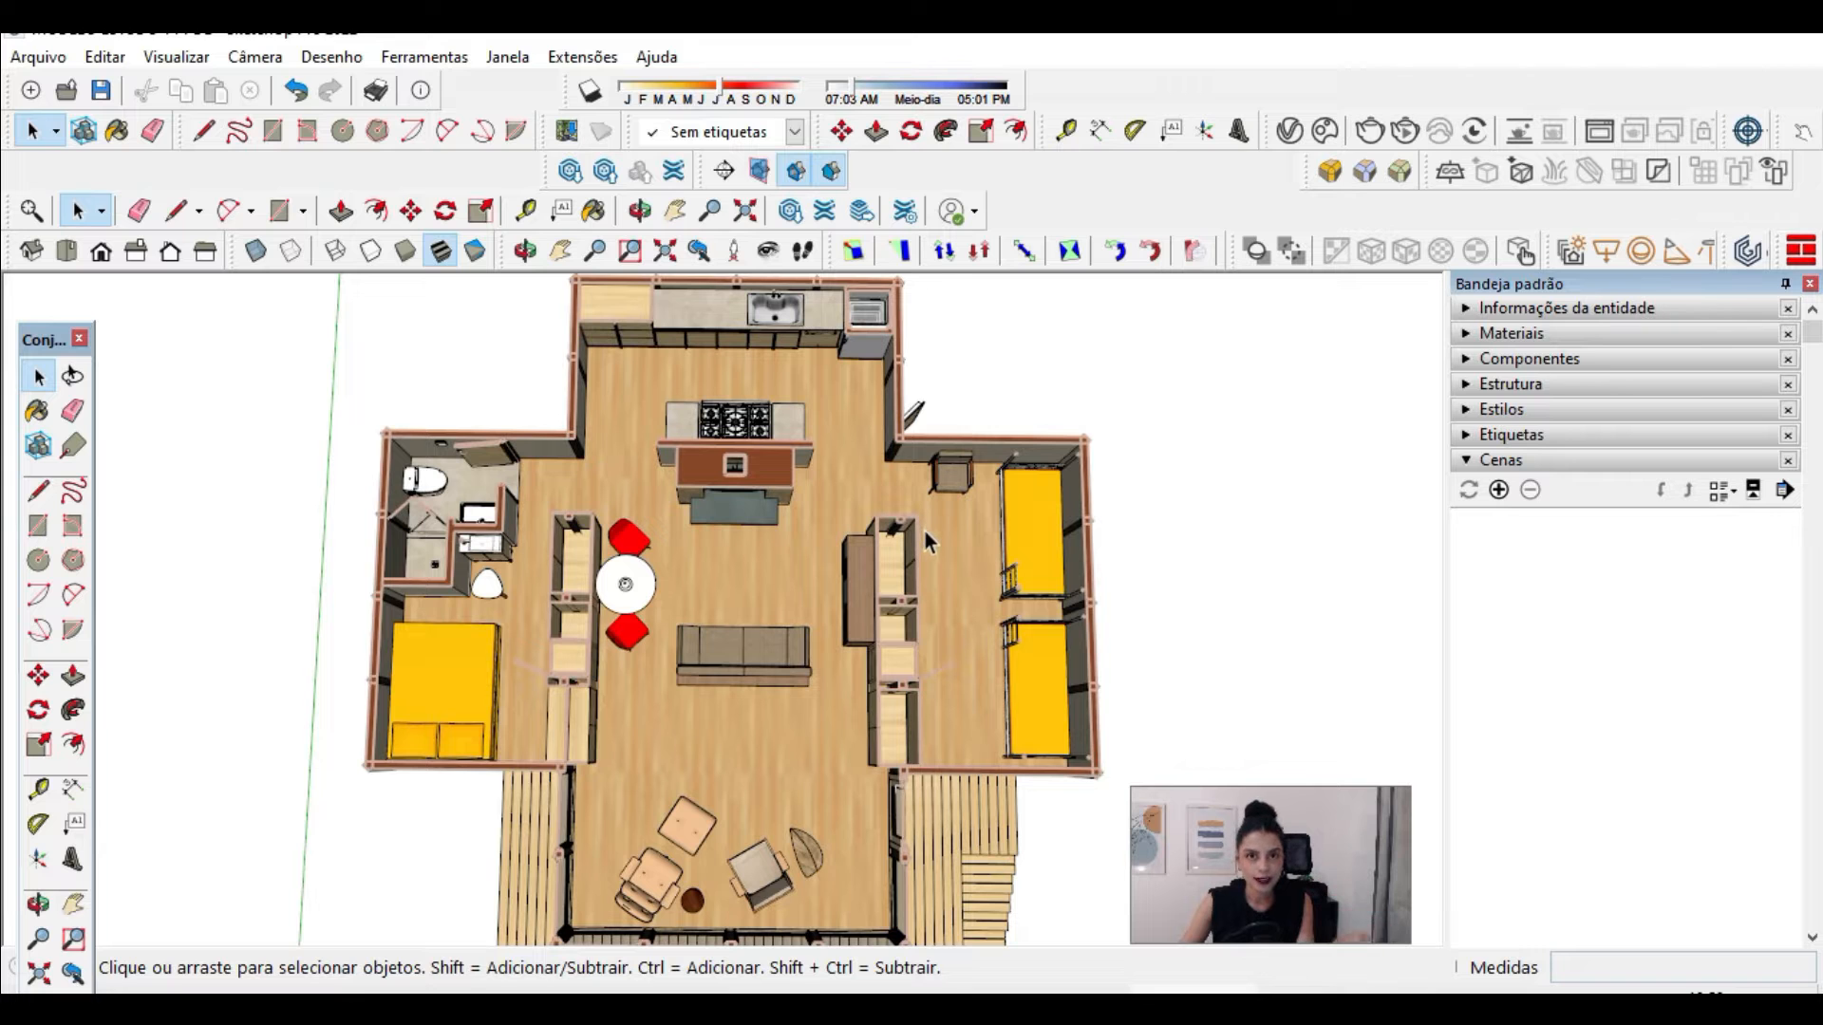
middle_click_drag(751, 505, 766, 544)
right_click(574, 446)
left_click(386, 345)
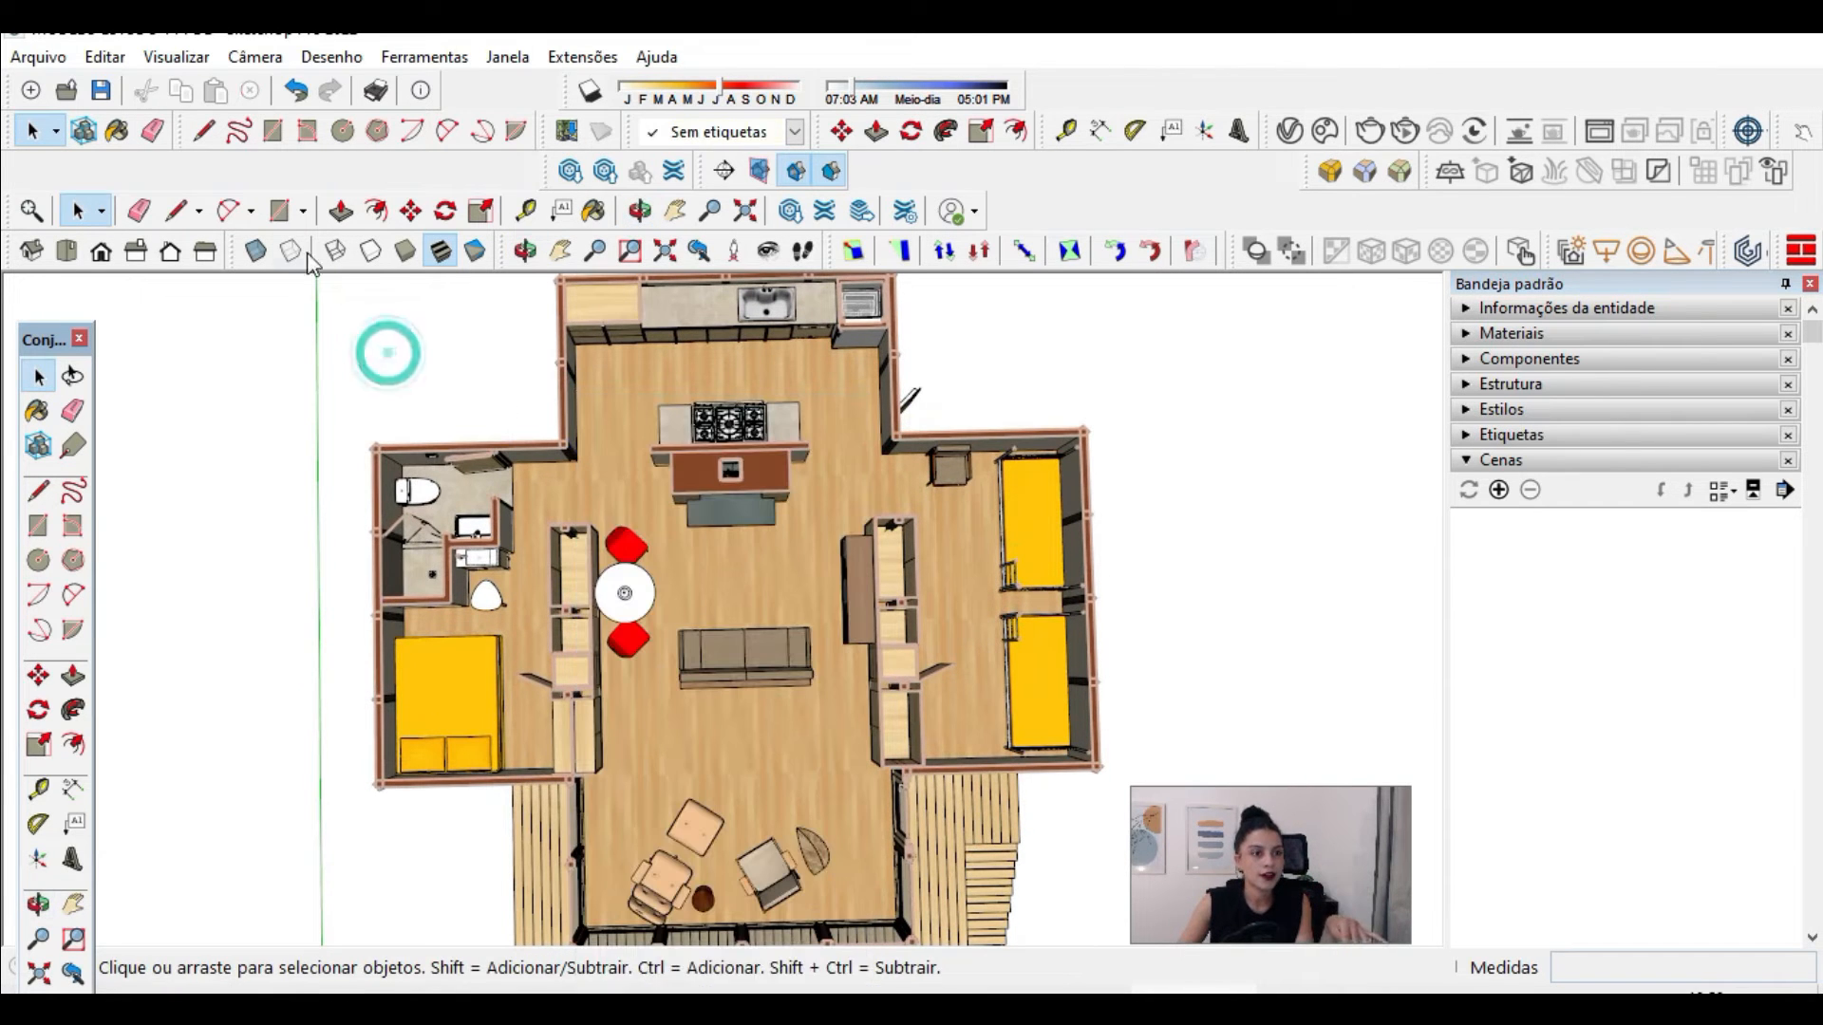
left_click(271, 63)
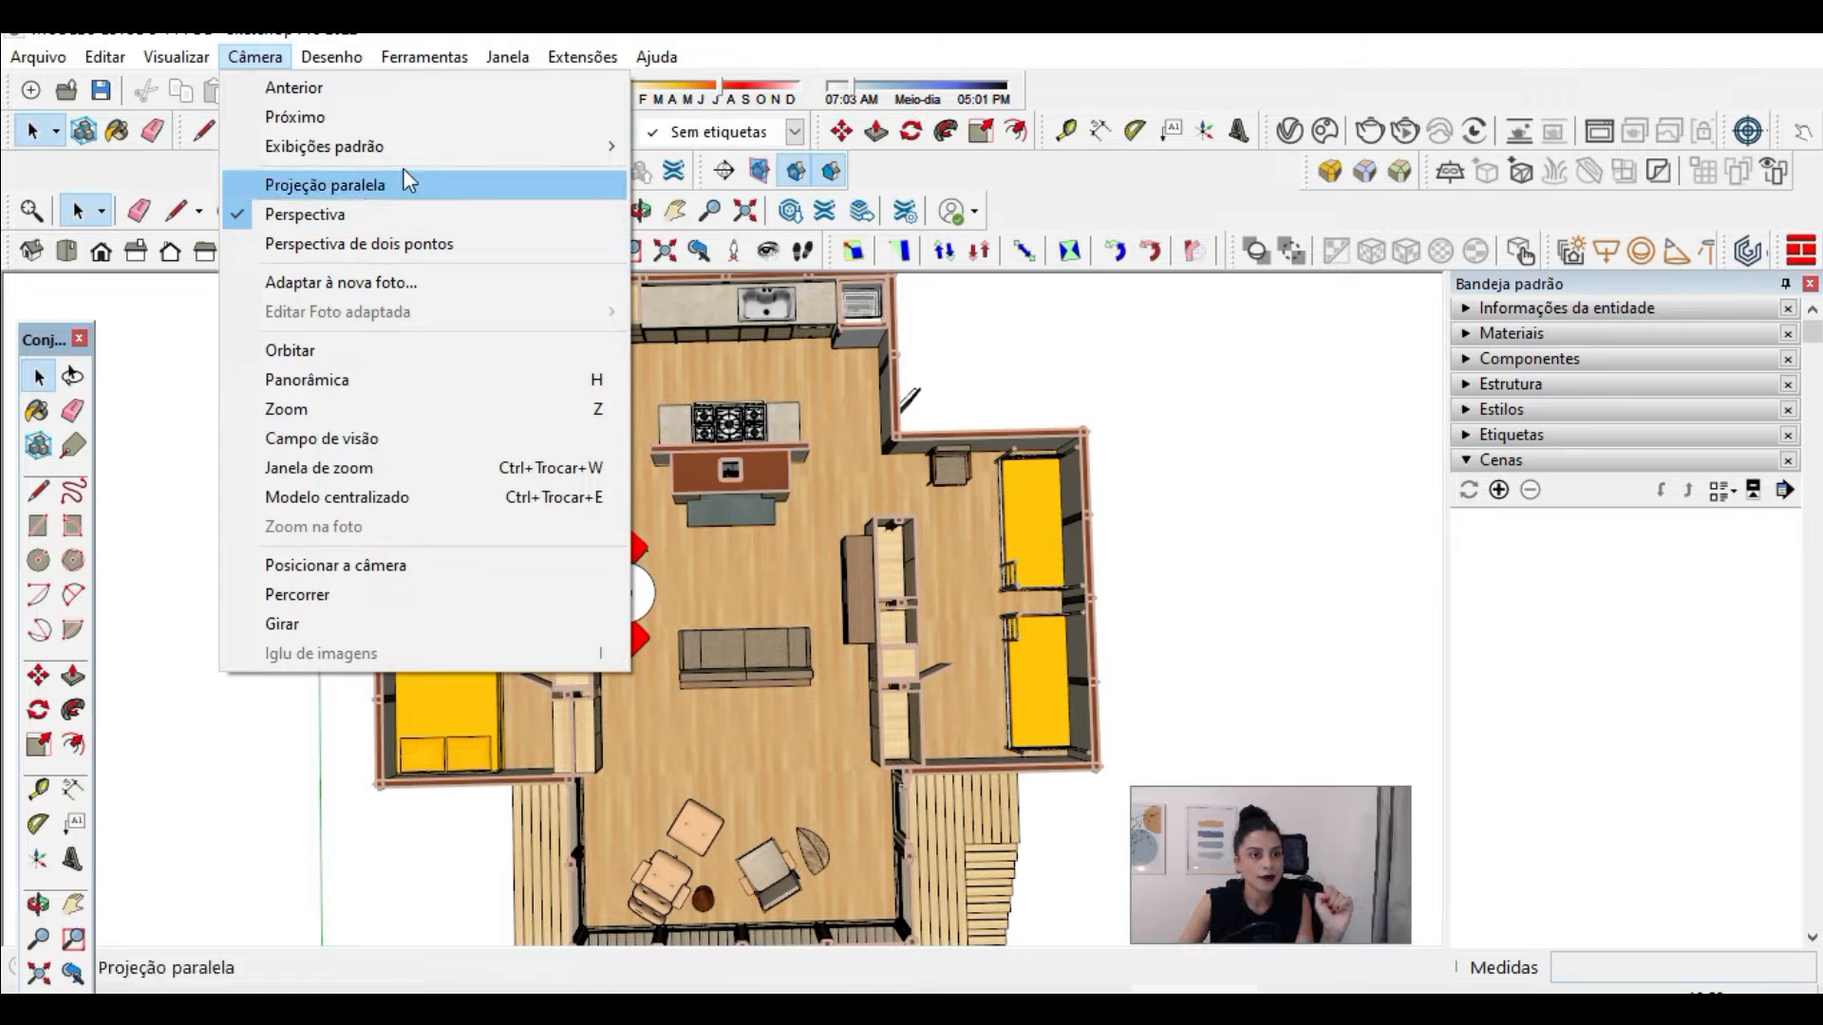
mouse_move(378, 153)
left_click(676, 149)
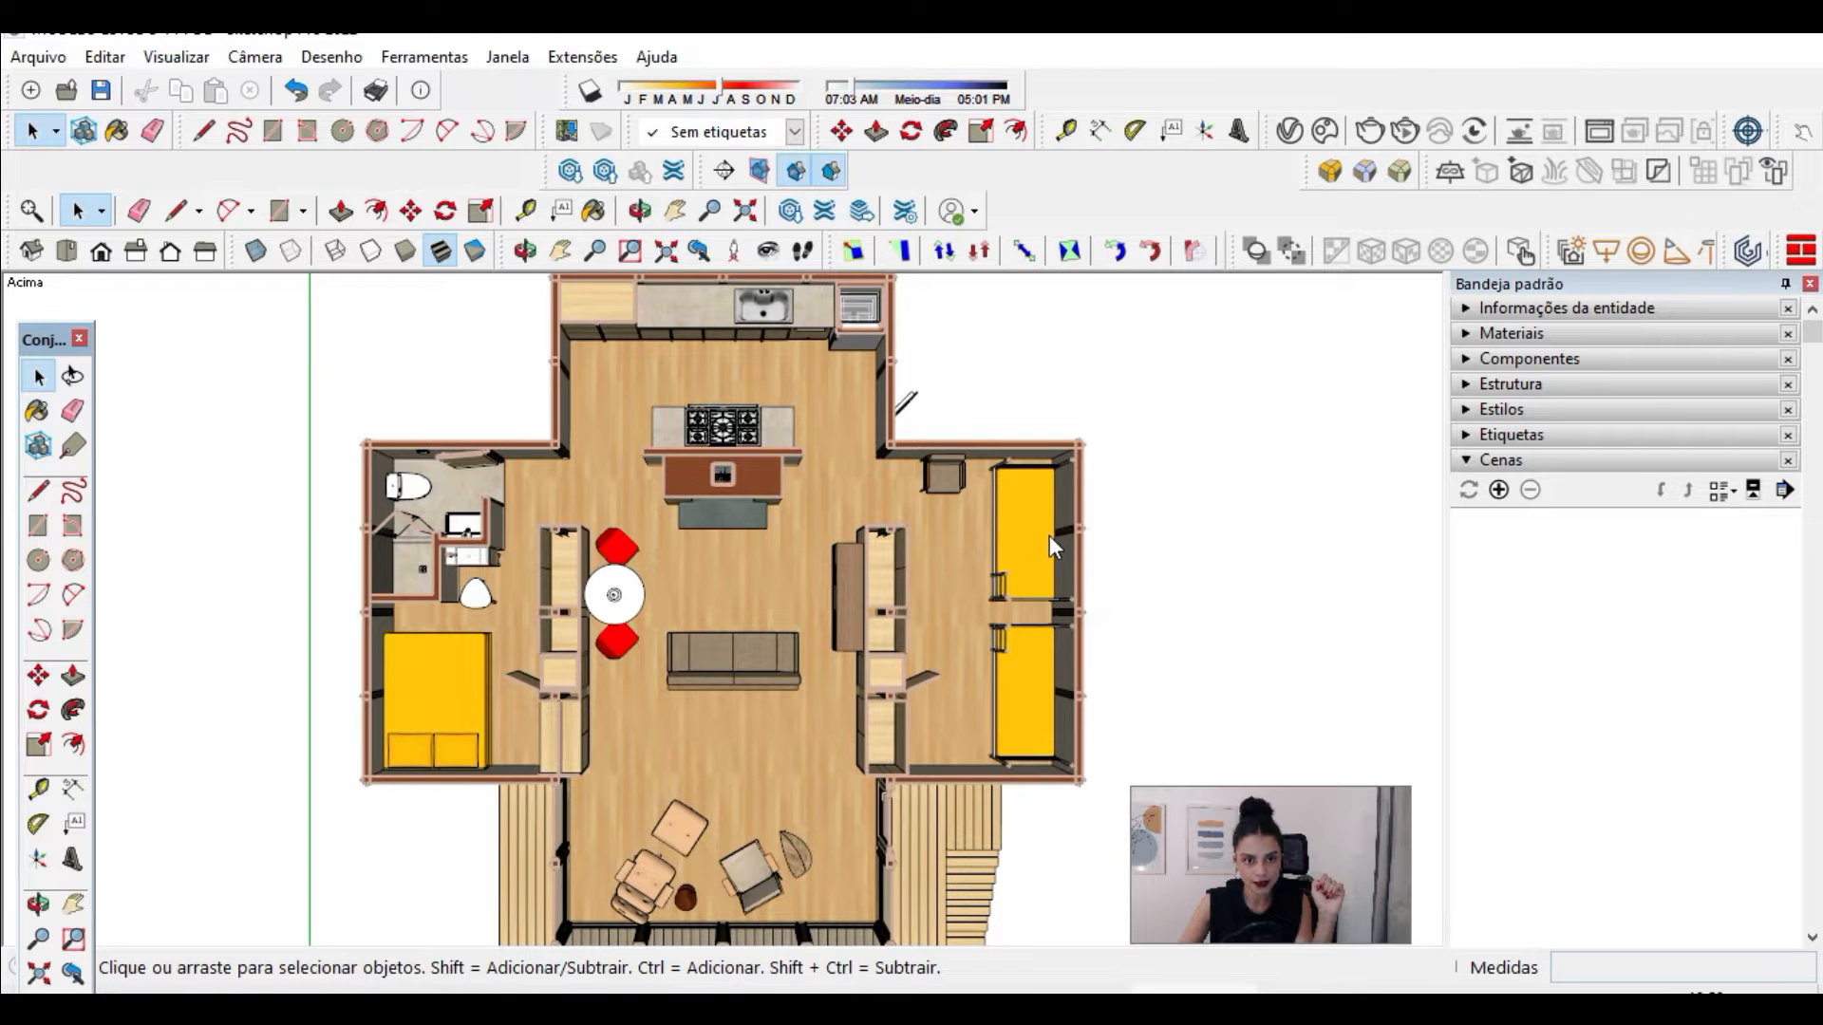
left_click(666, 253)
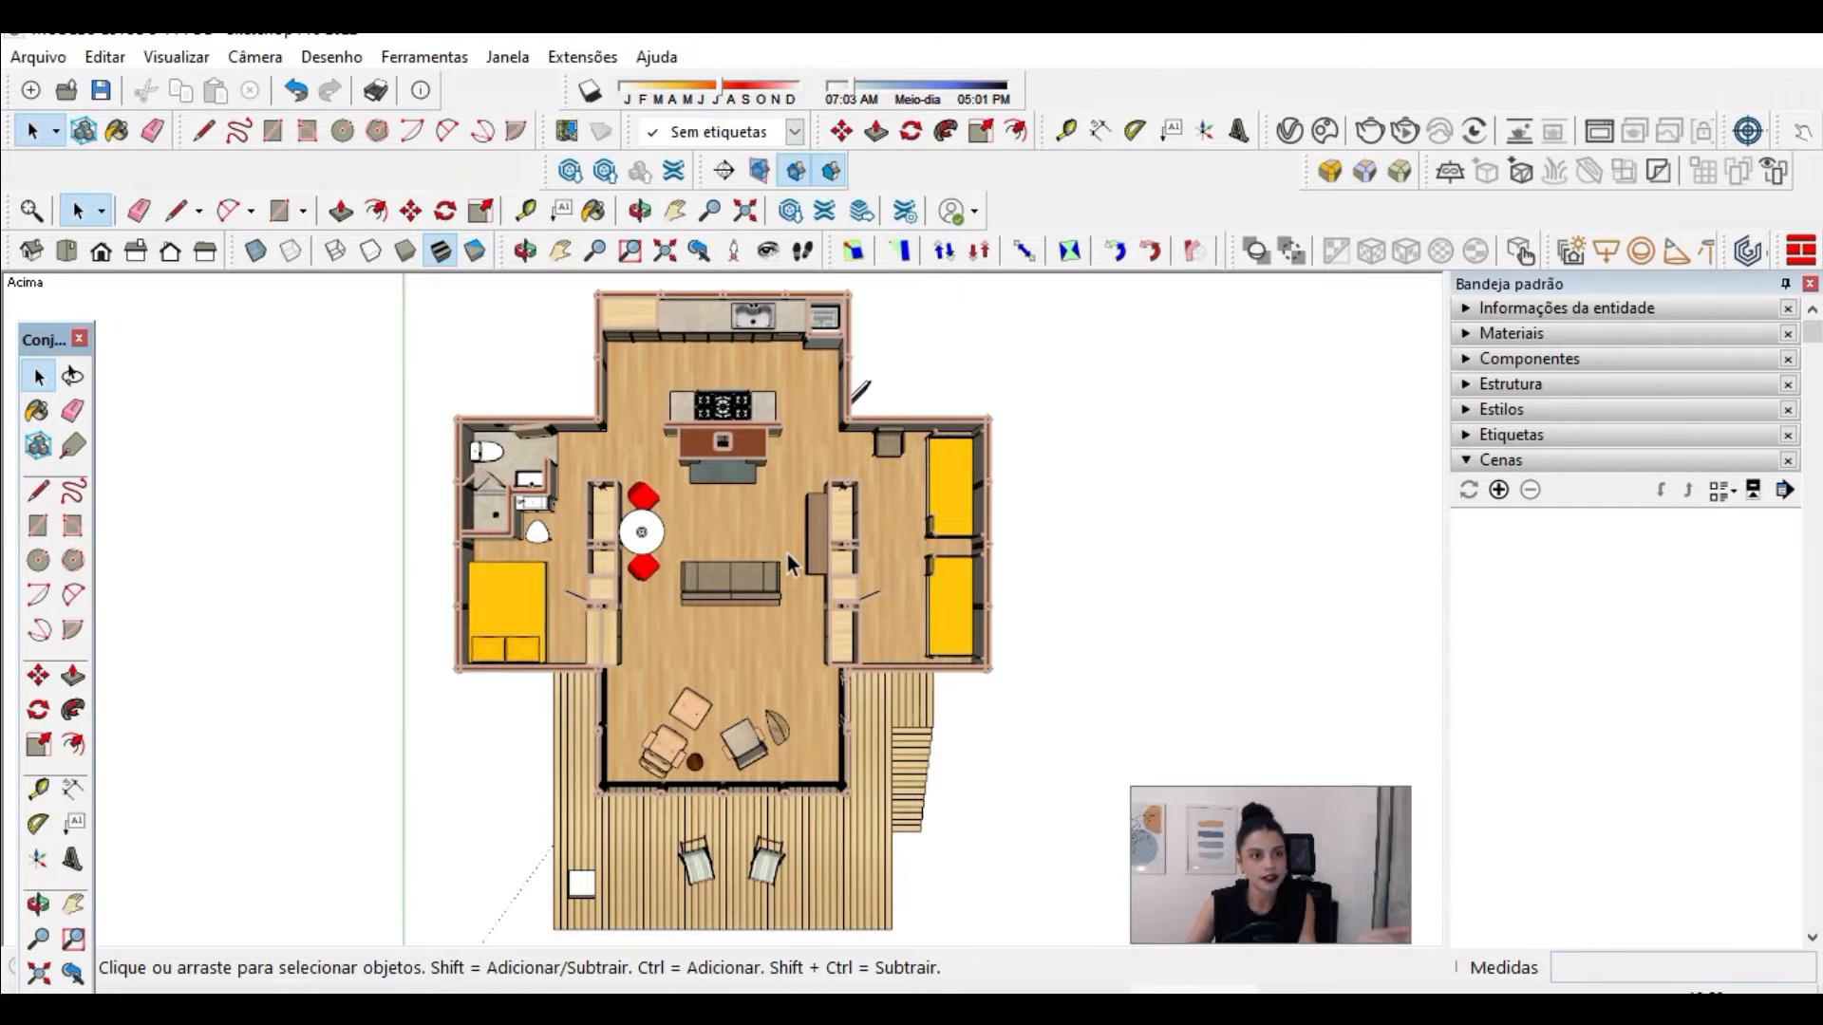
Step: Switch the camera to parallel projection and fit the whole floor plan in the view
left_click(254, 56)
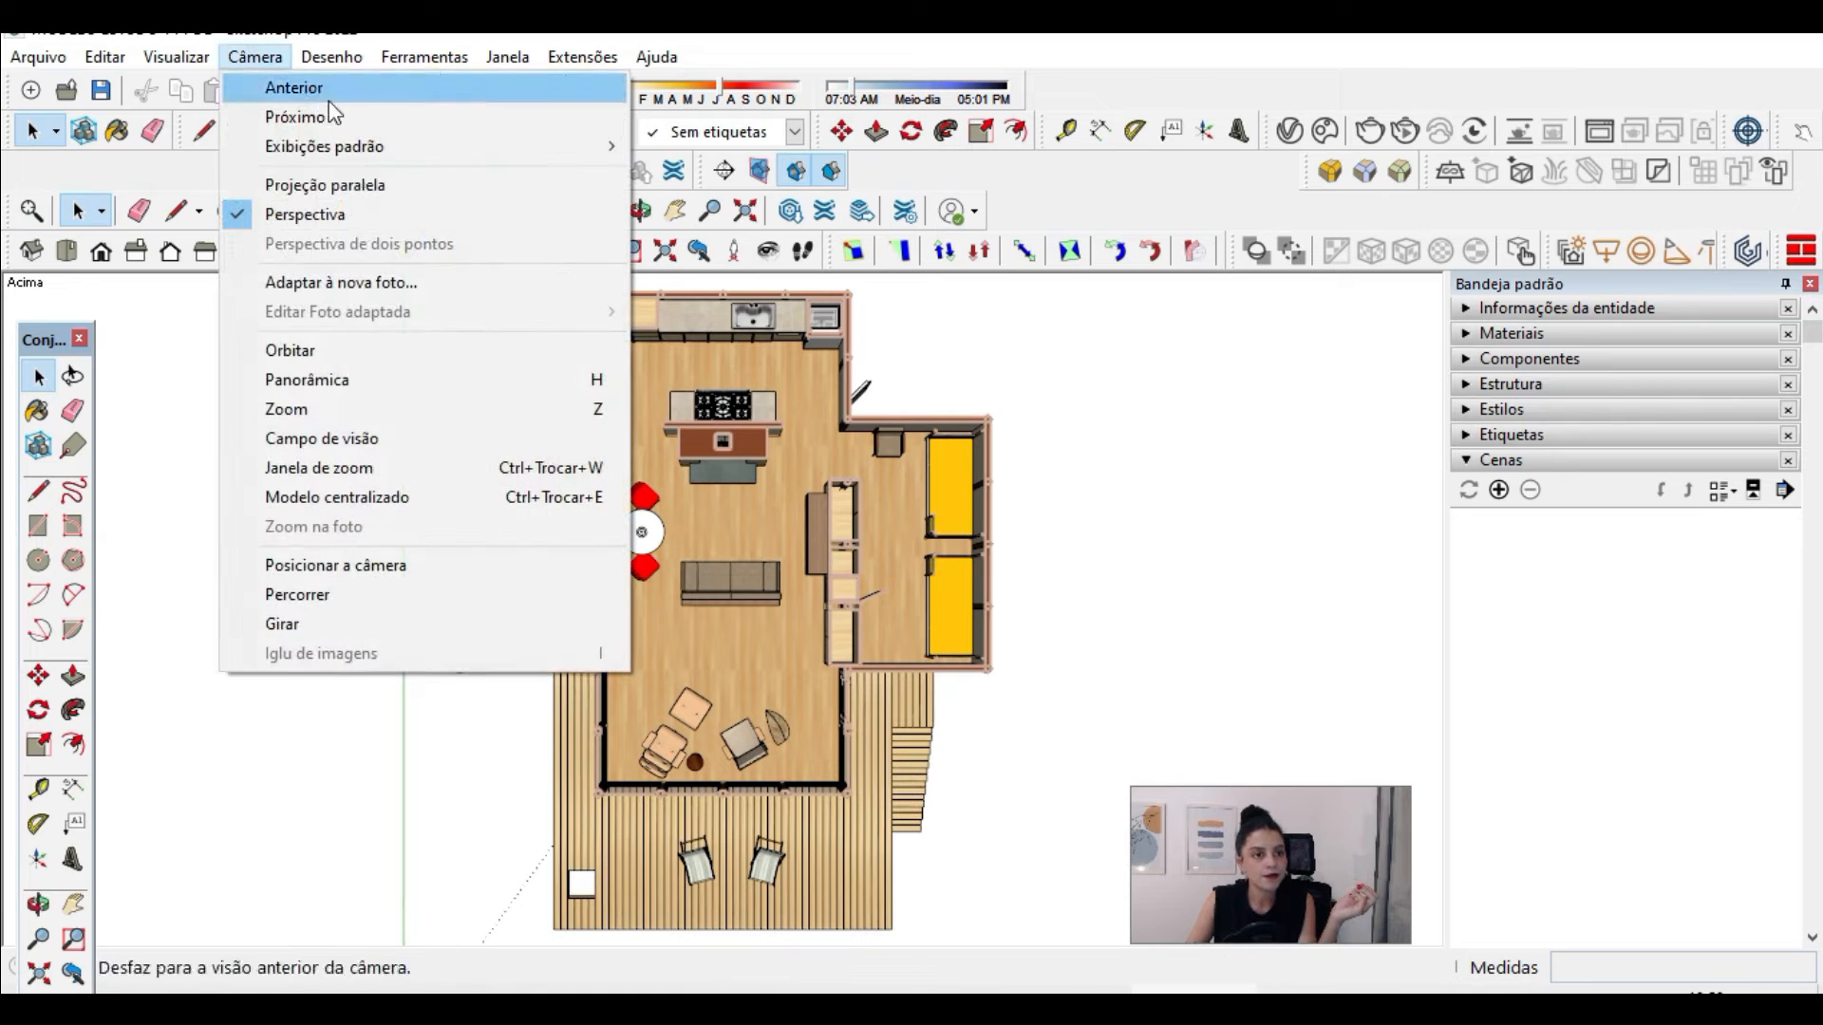
left_click(348, 187)
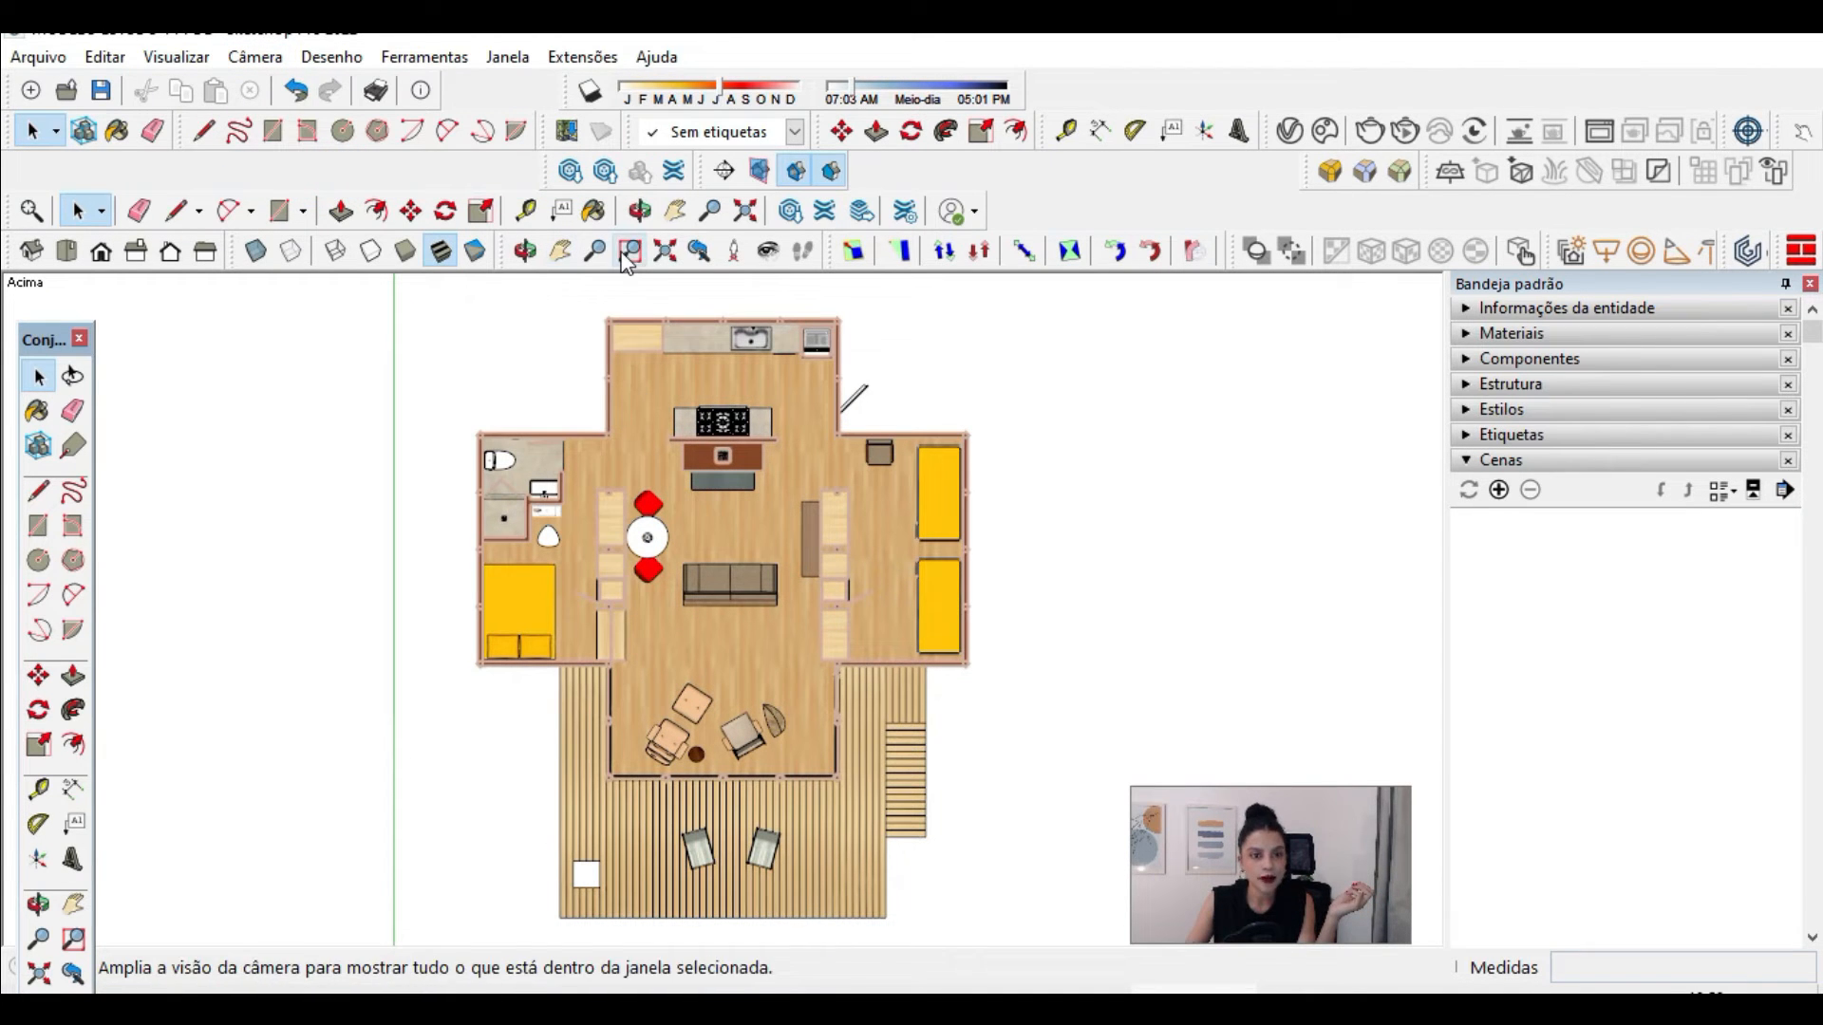
left_click(664, 252)
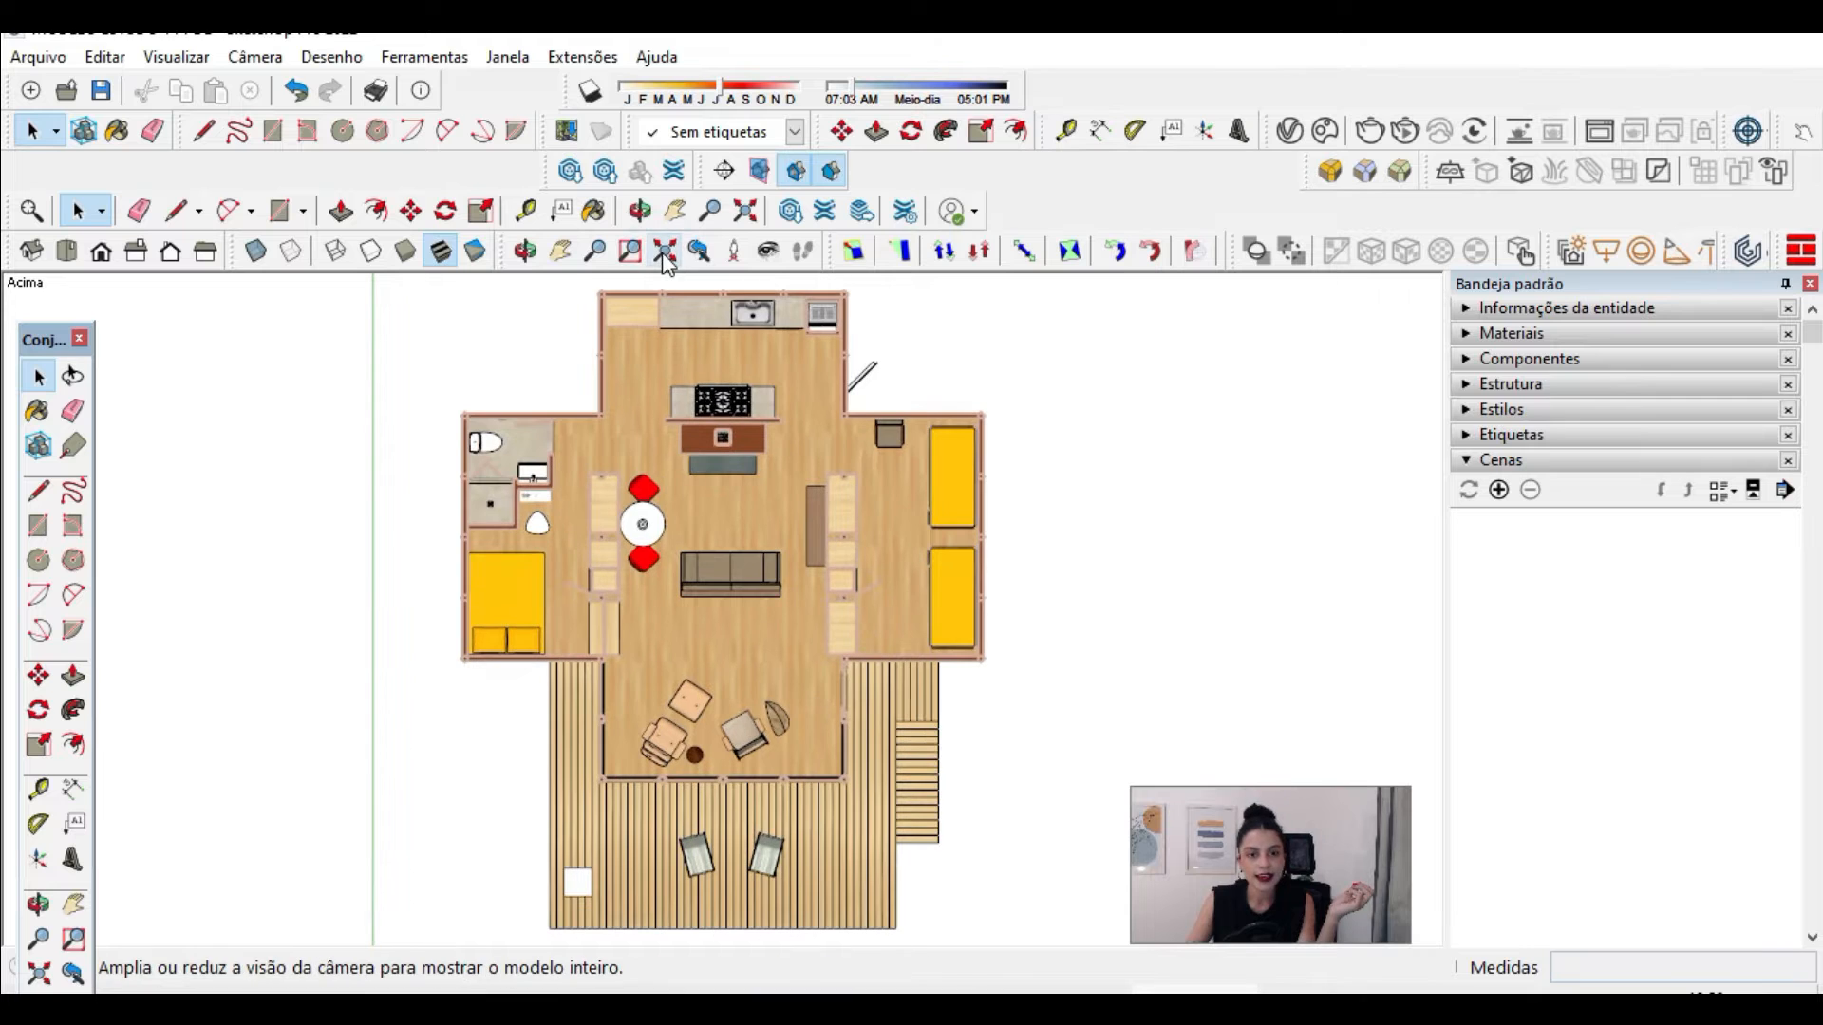
Step: Add a scene of the top view and name it PLANTA HUMANIZADA
left_click(1498, 489)
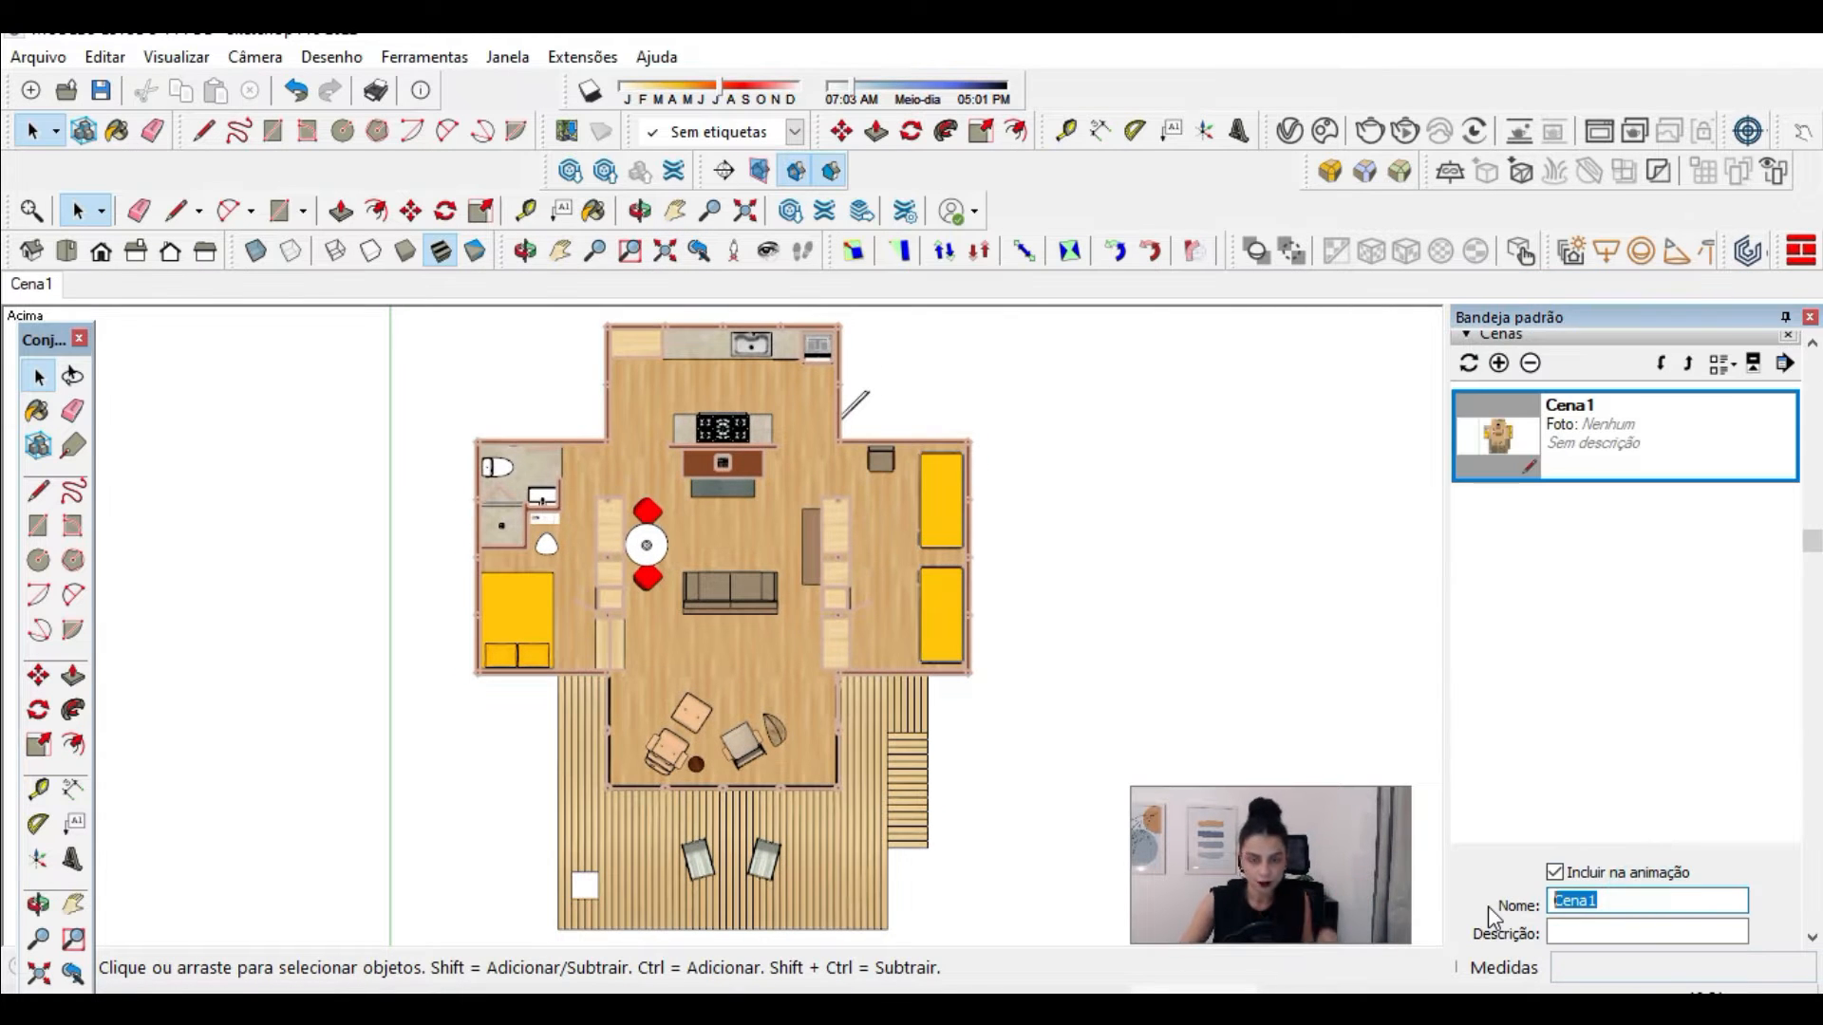
type("PLANTA HUMA")
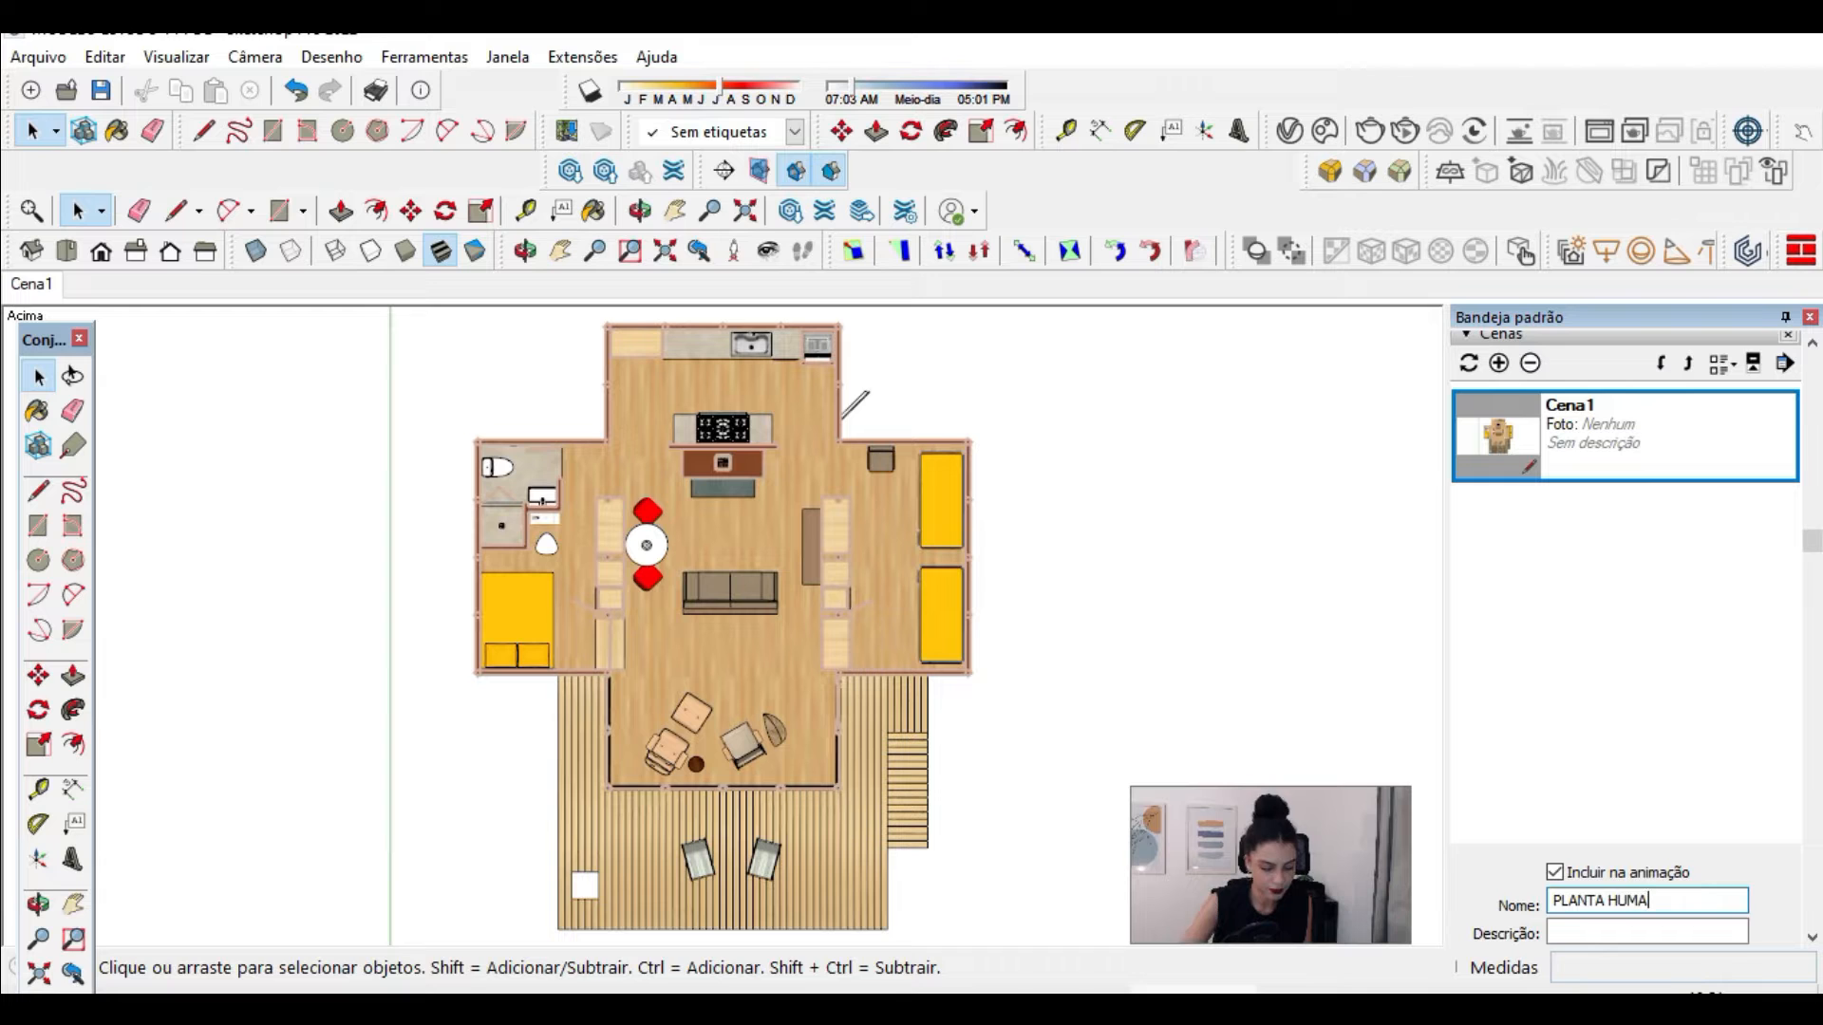
type("NIZADA")
key("Return")
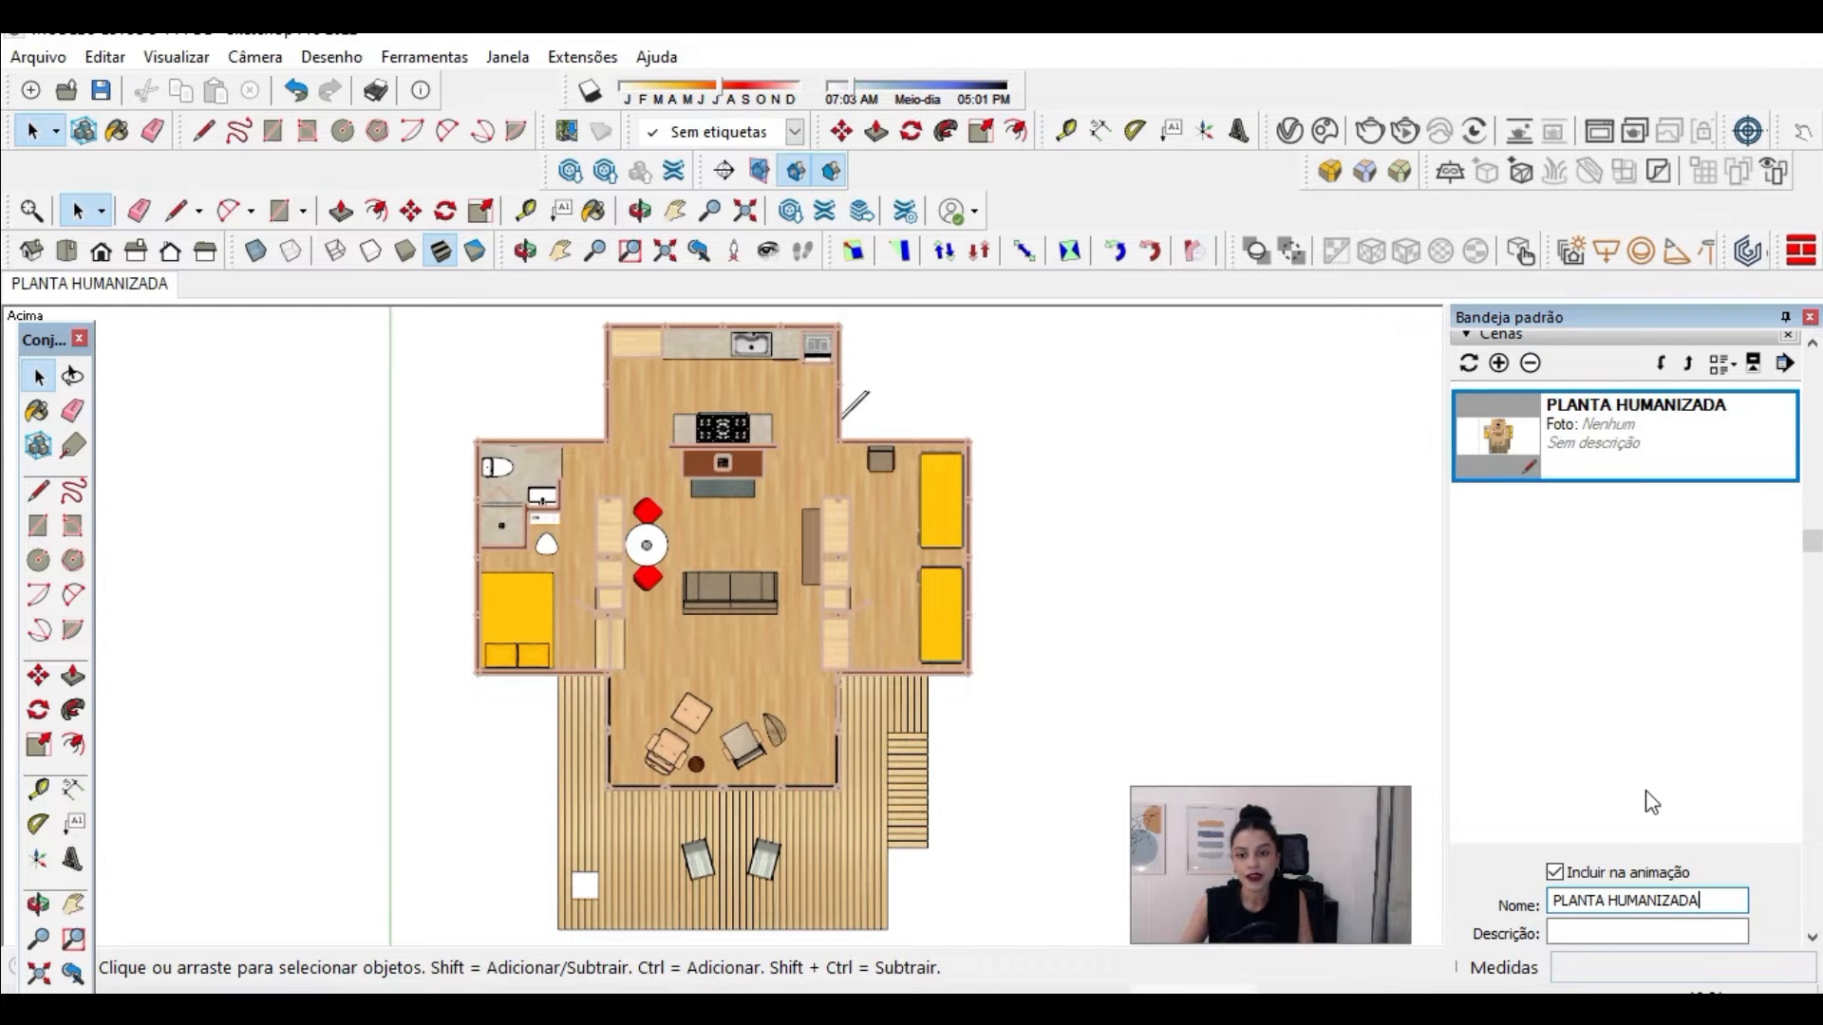
Step: Set the faces of the ESTILO HUMANIZADO style to hidden line display, comparing it with the monochrome shaded mode
scroll(1681, 793, "up", 3)
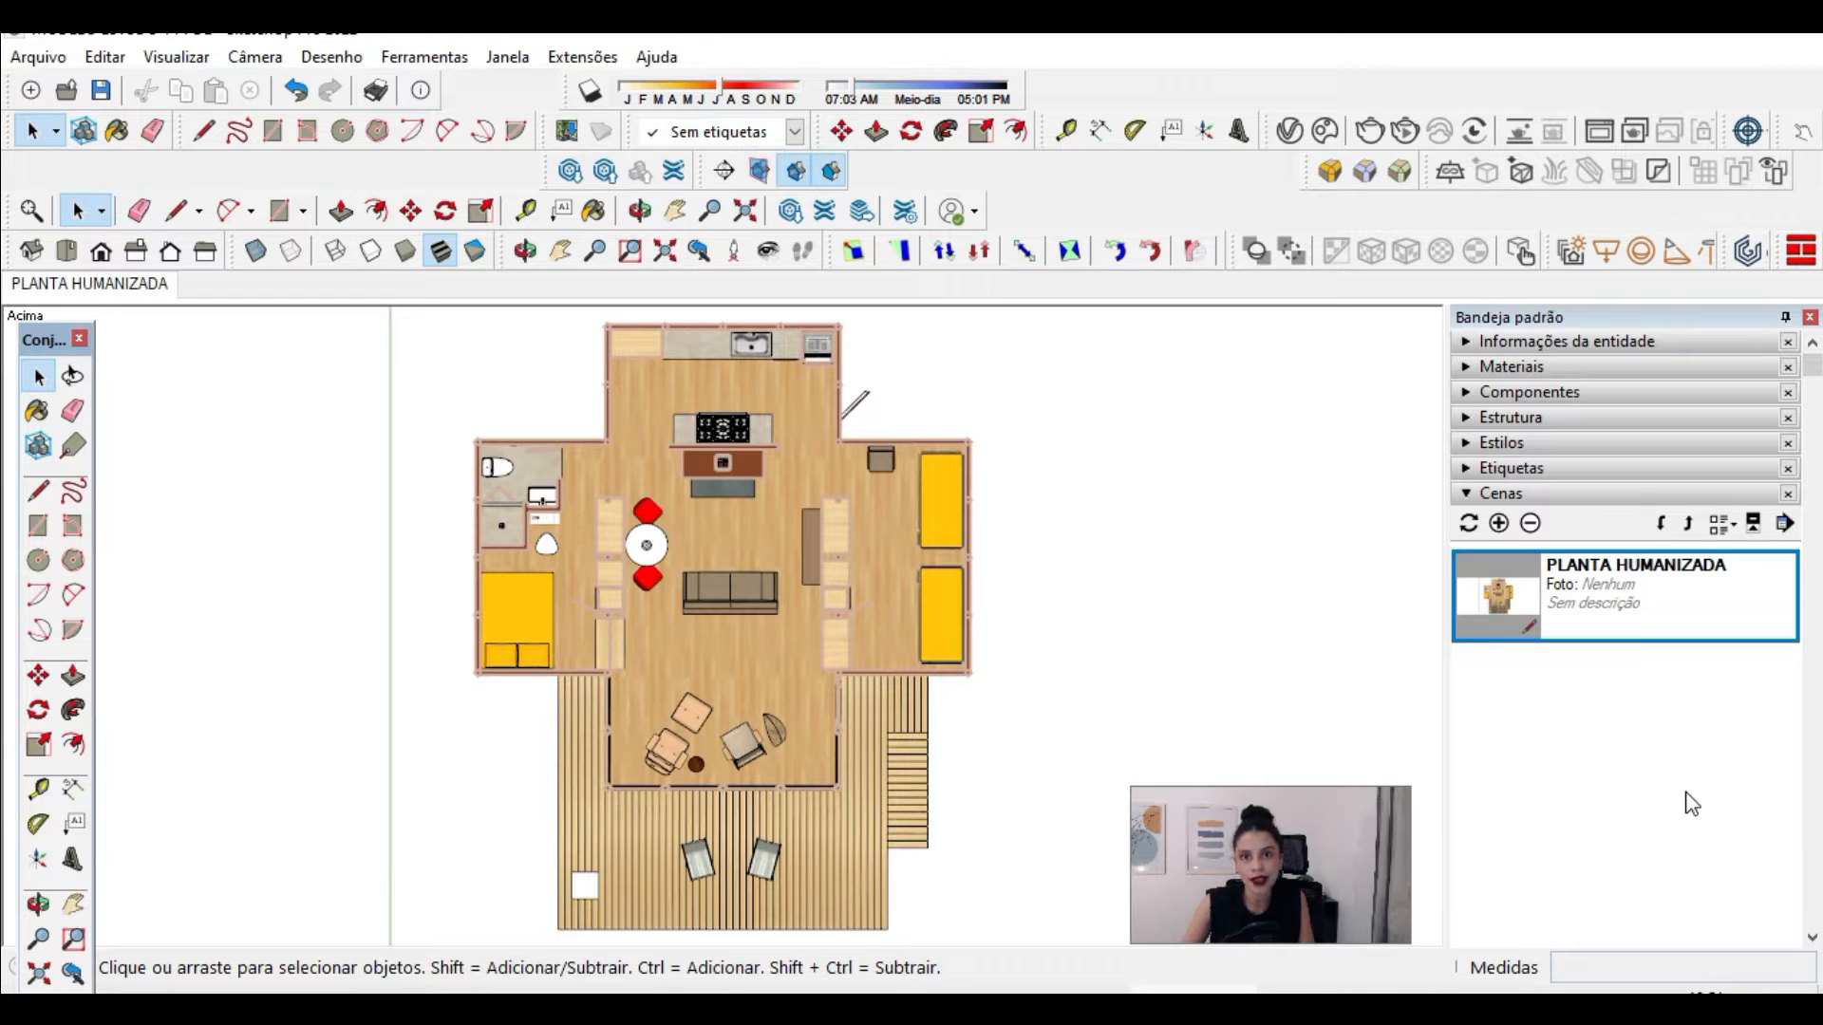
left_click(1508, 450)
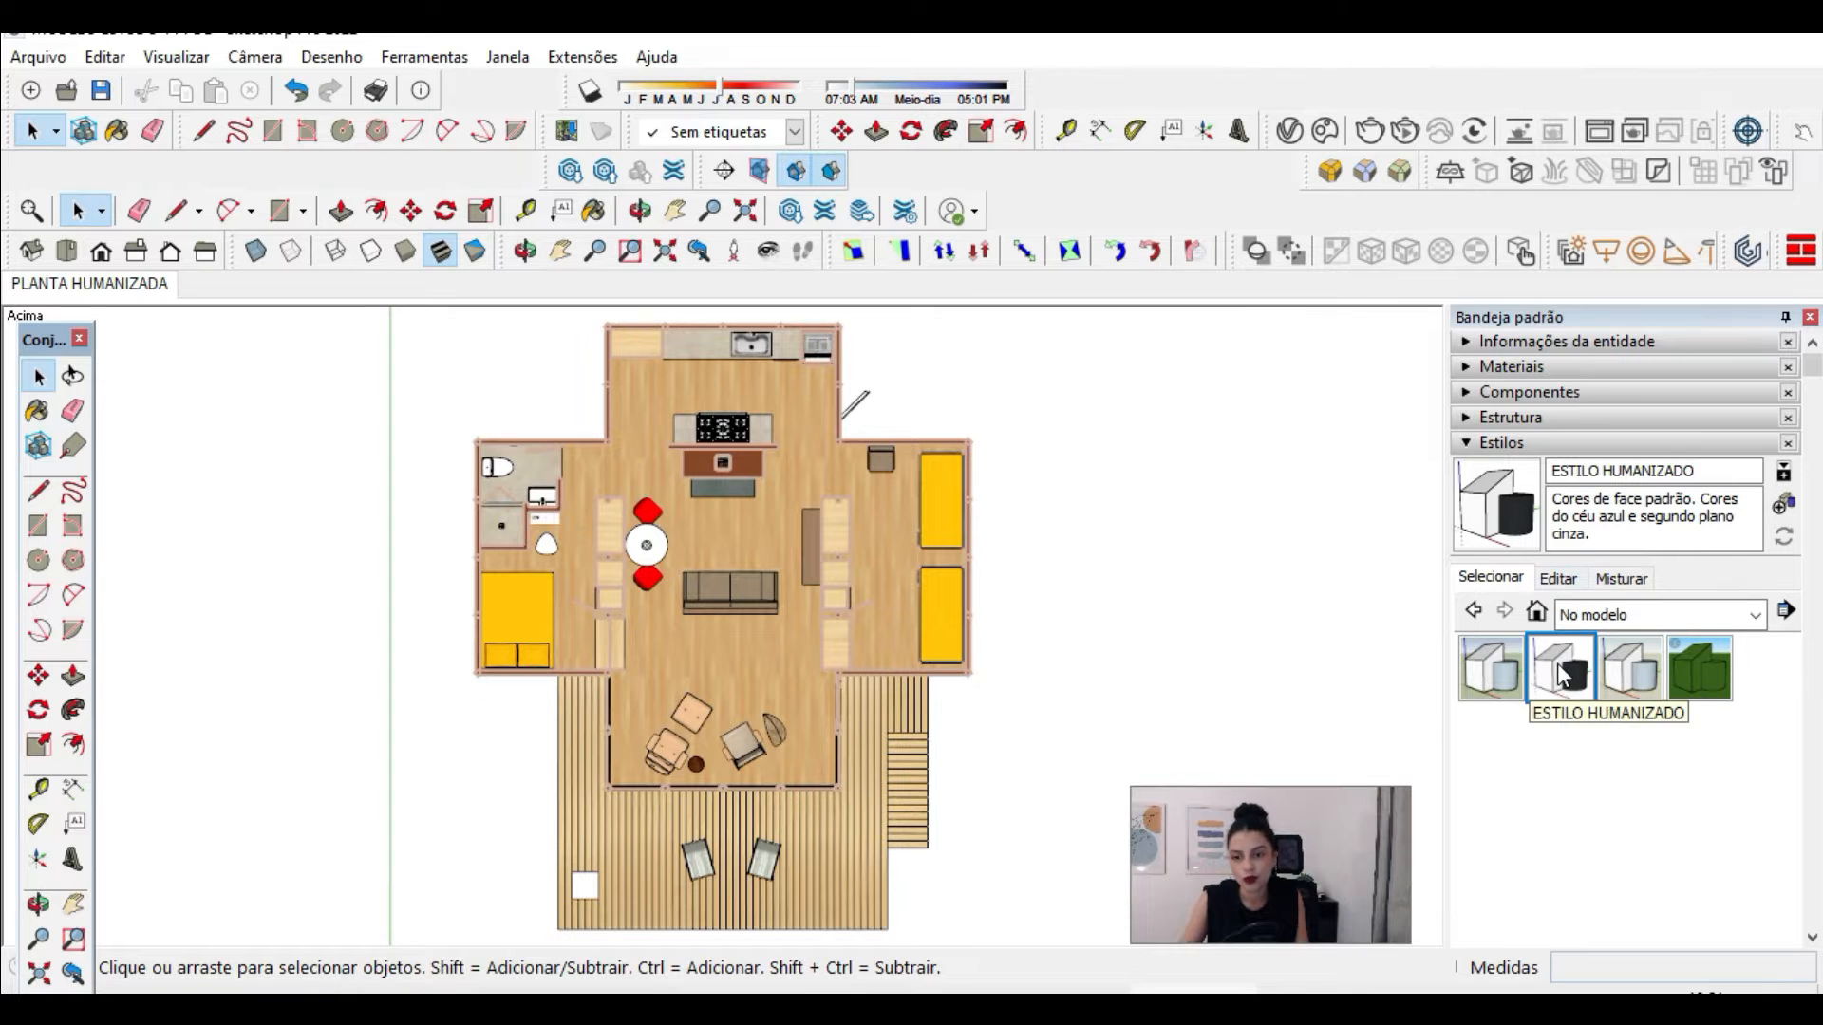
left_click(1559, 579)
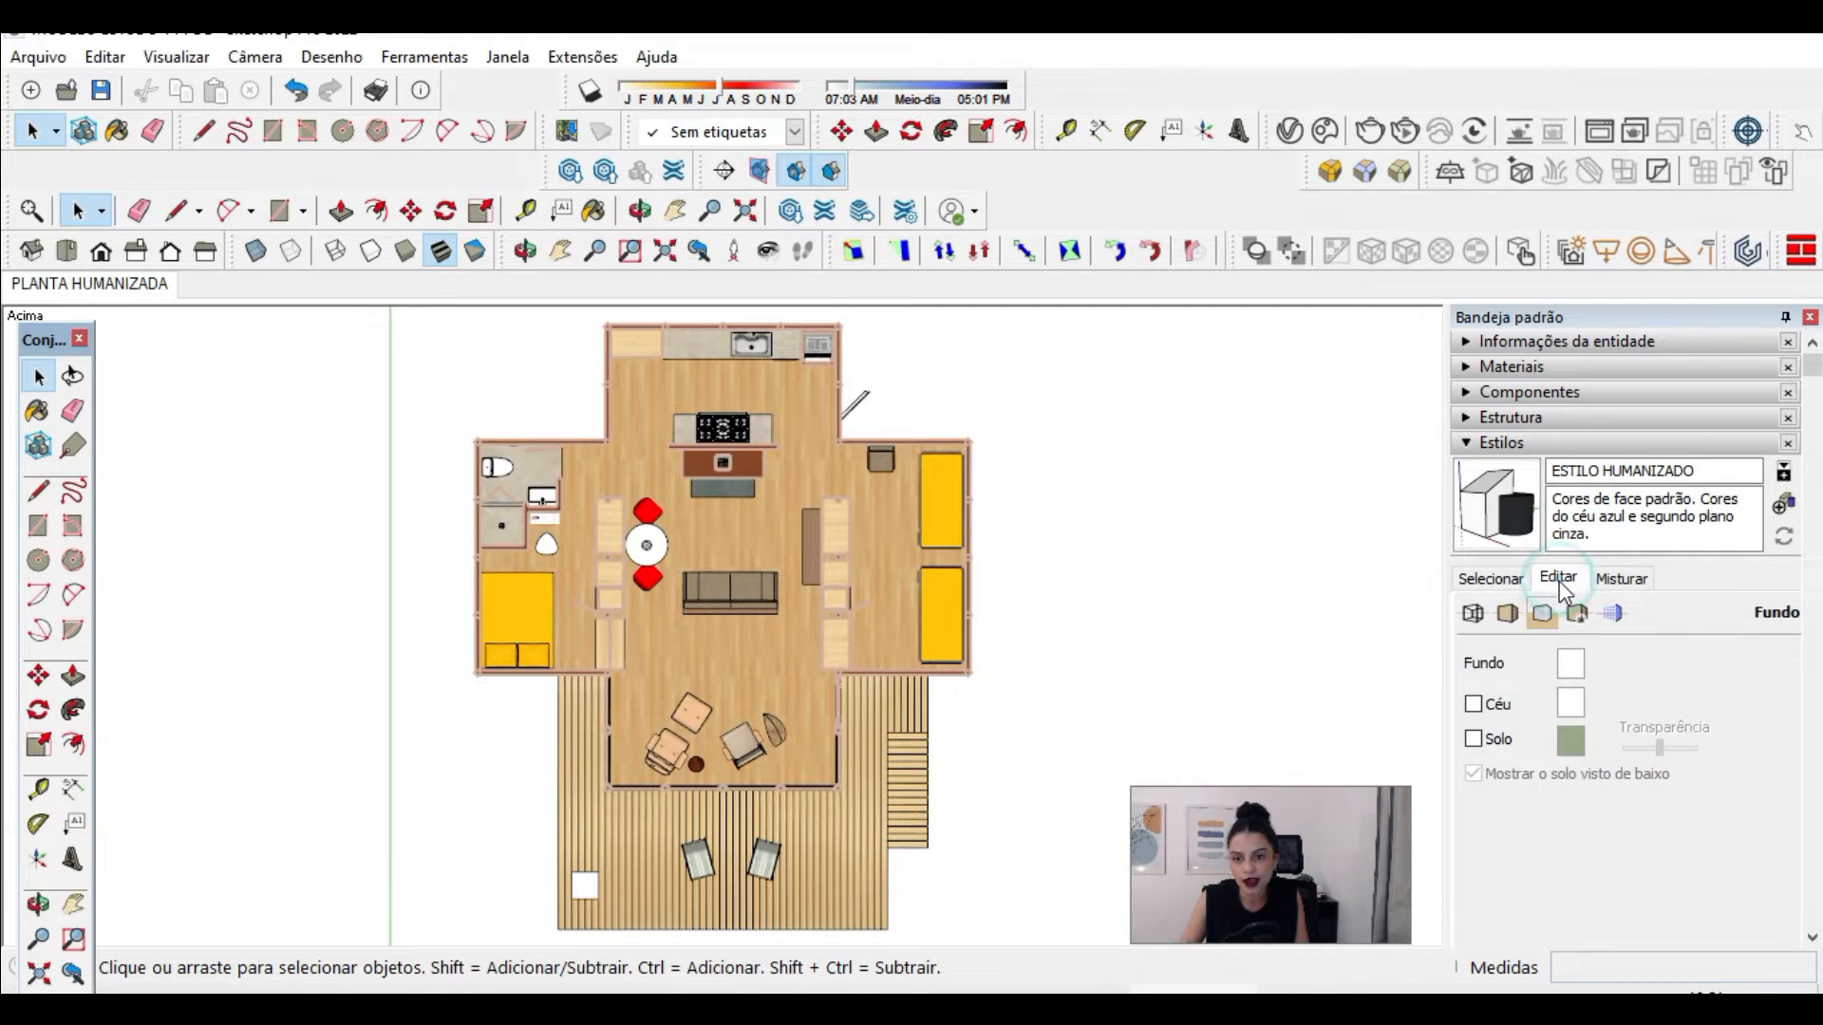
left_click(1510, 617)
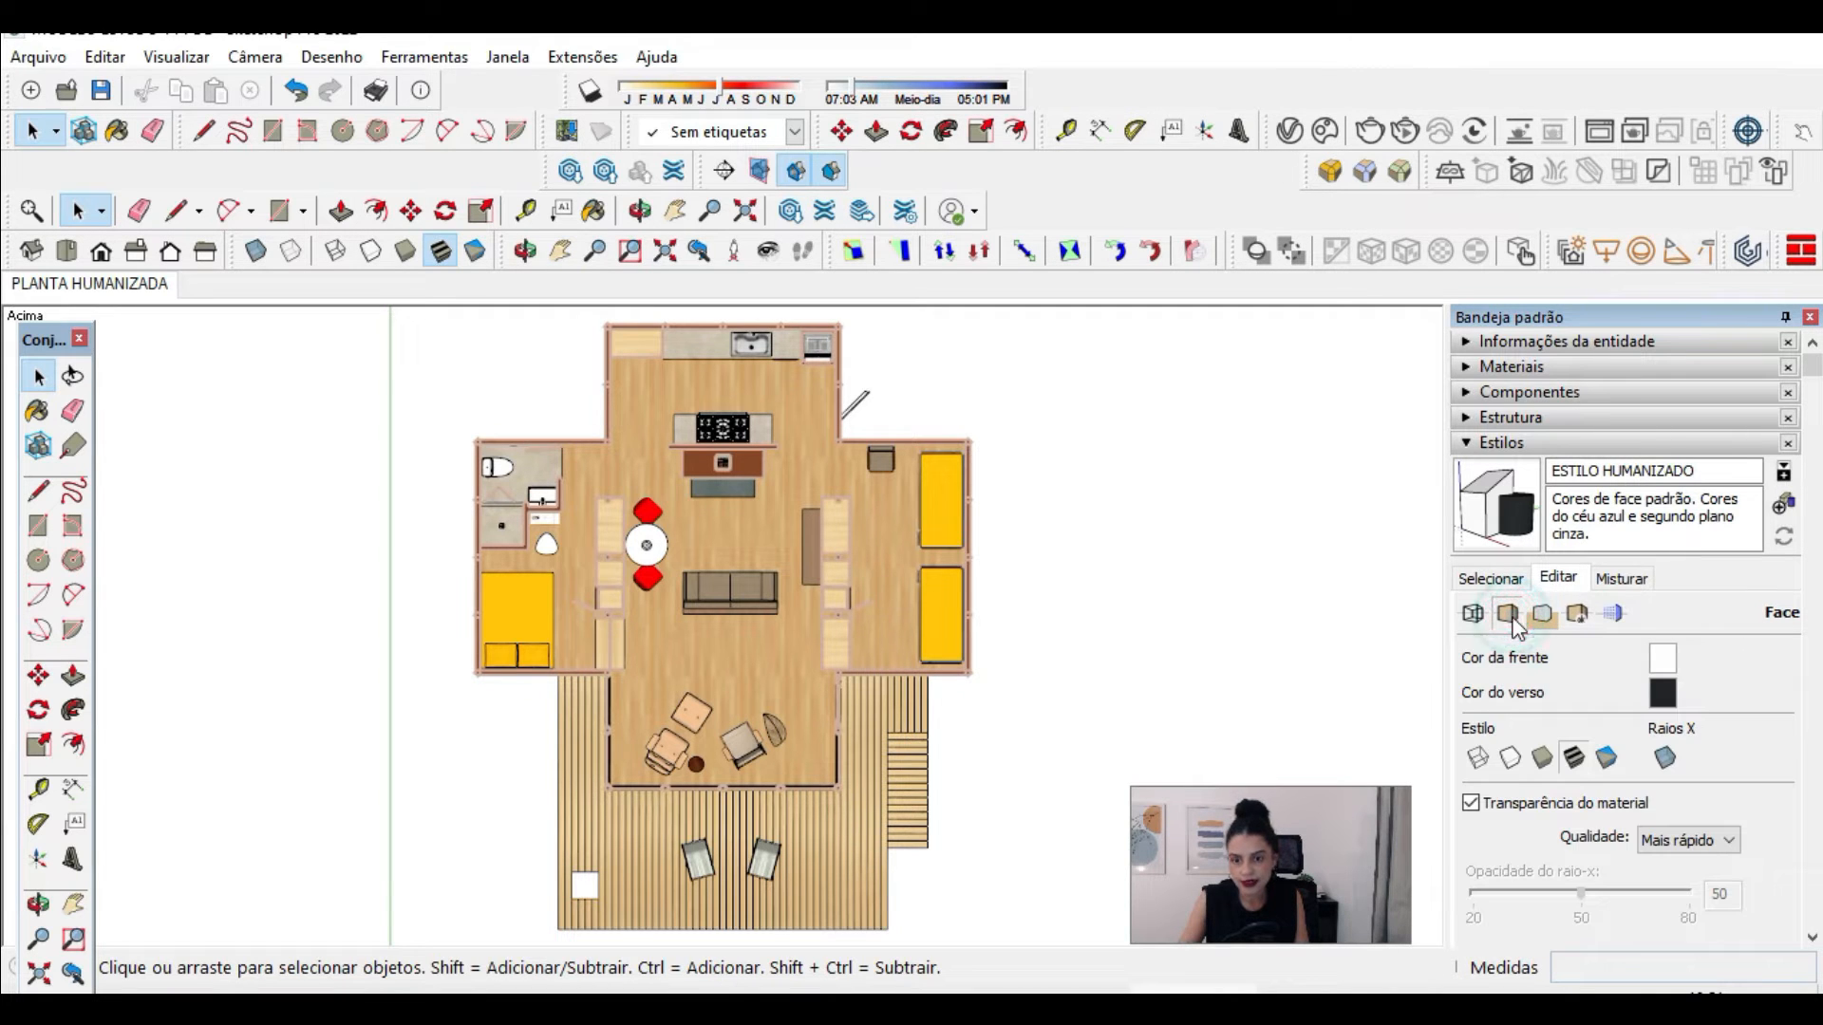
left_click(1510, 759)
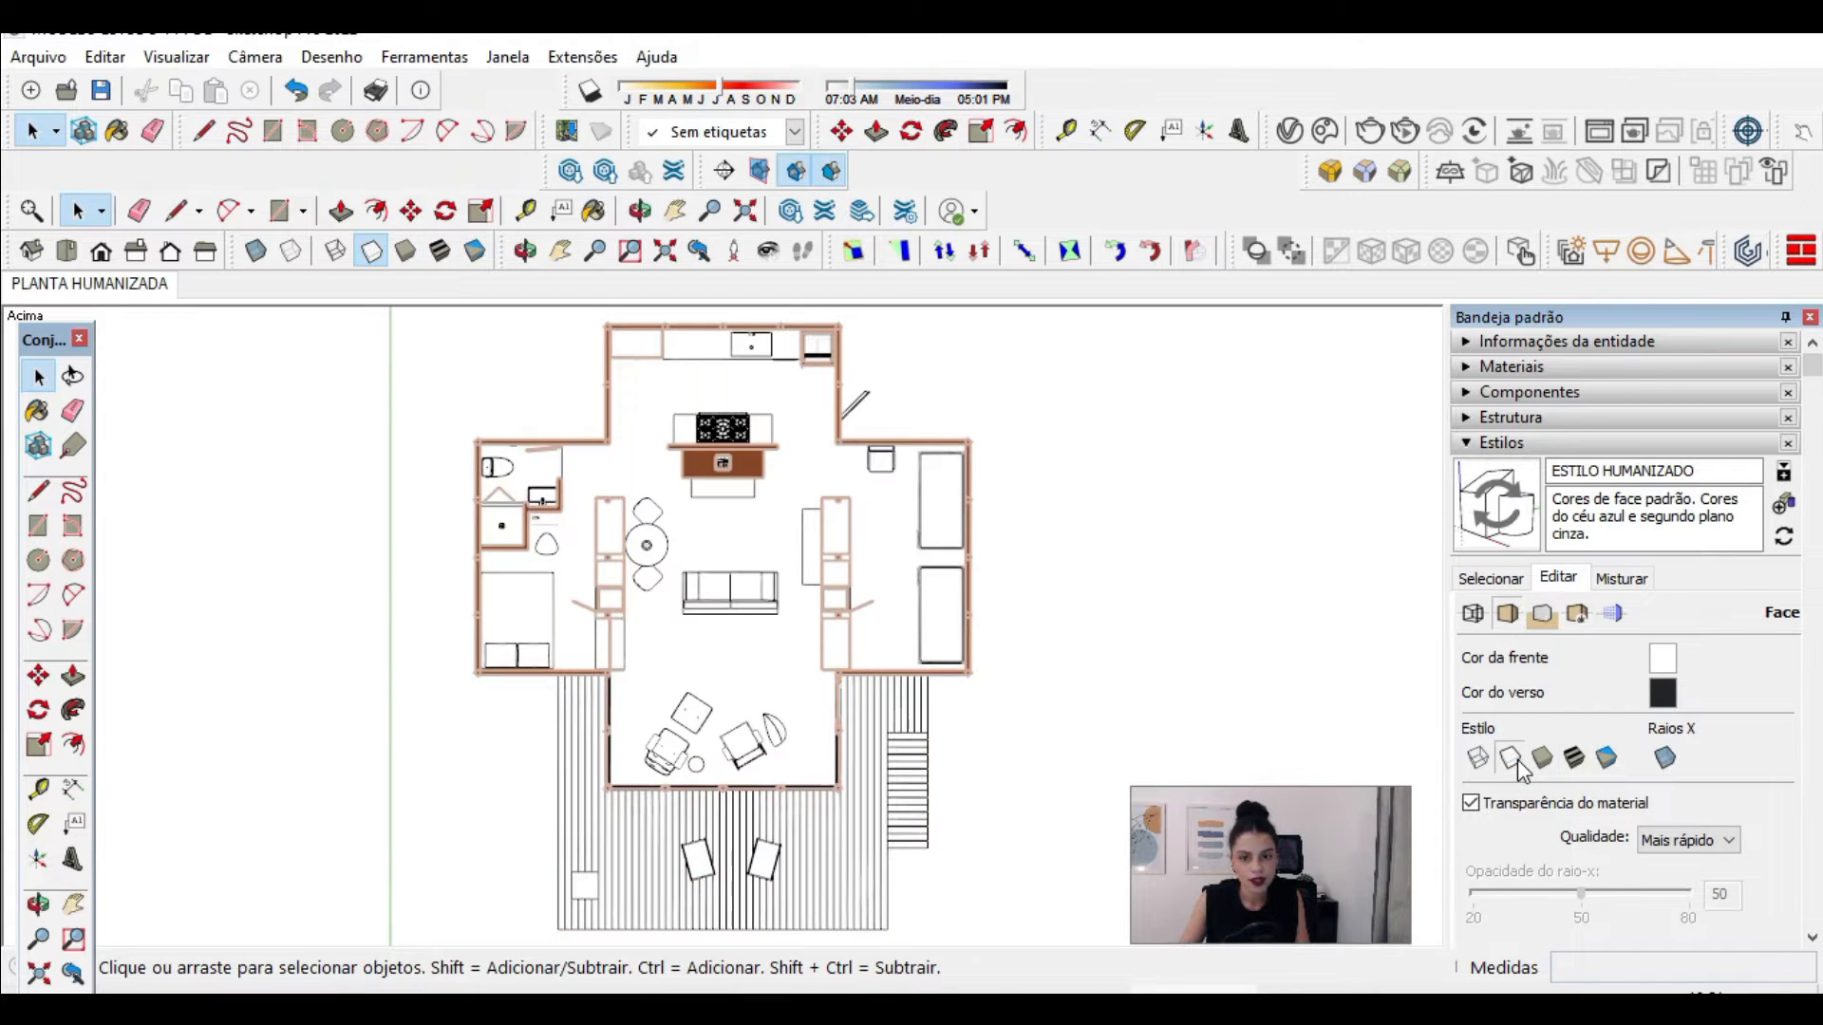
left_click(1604, 760)
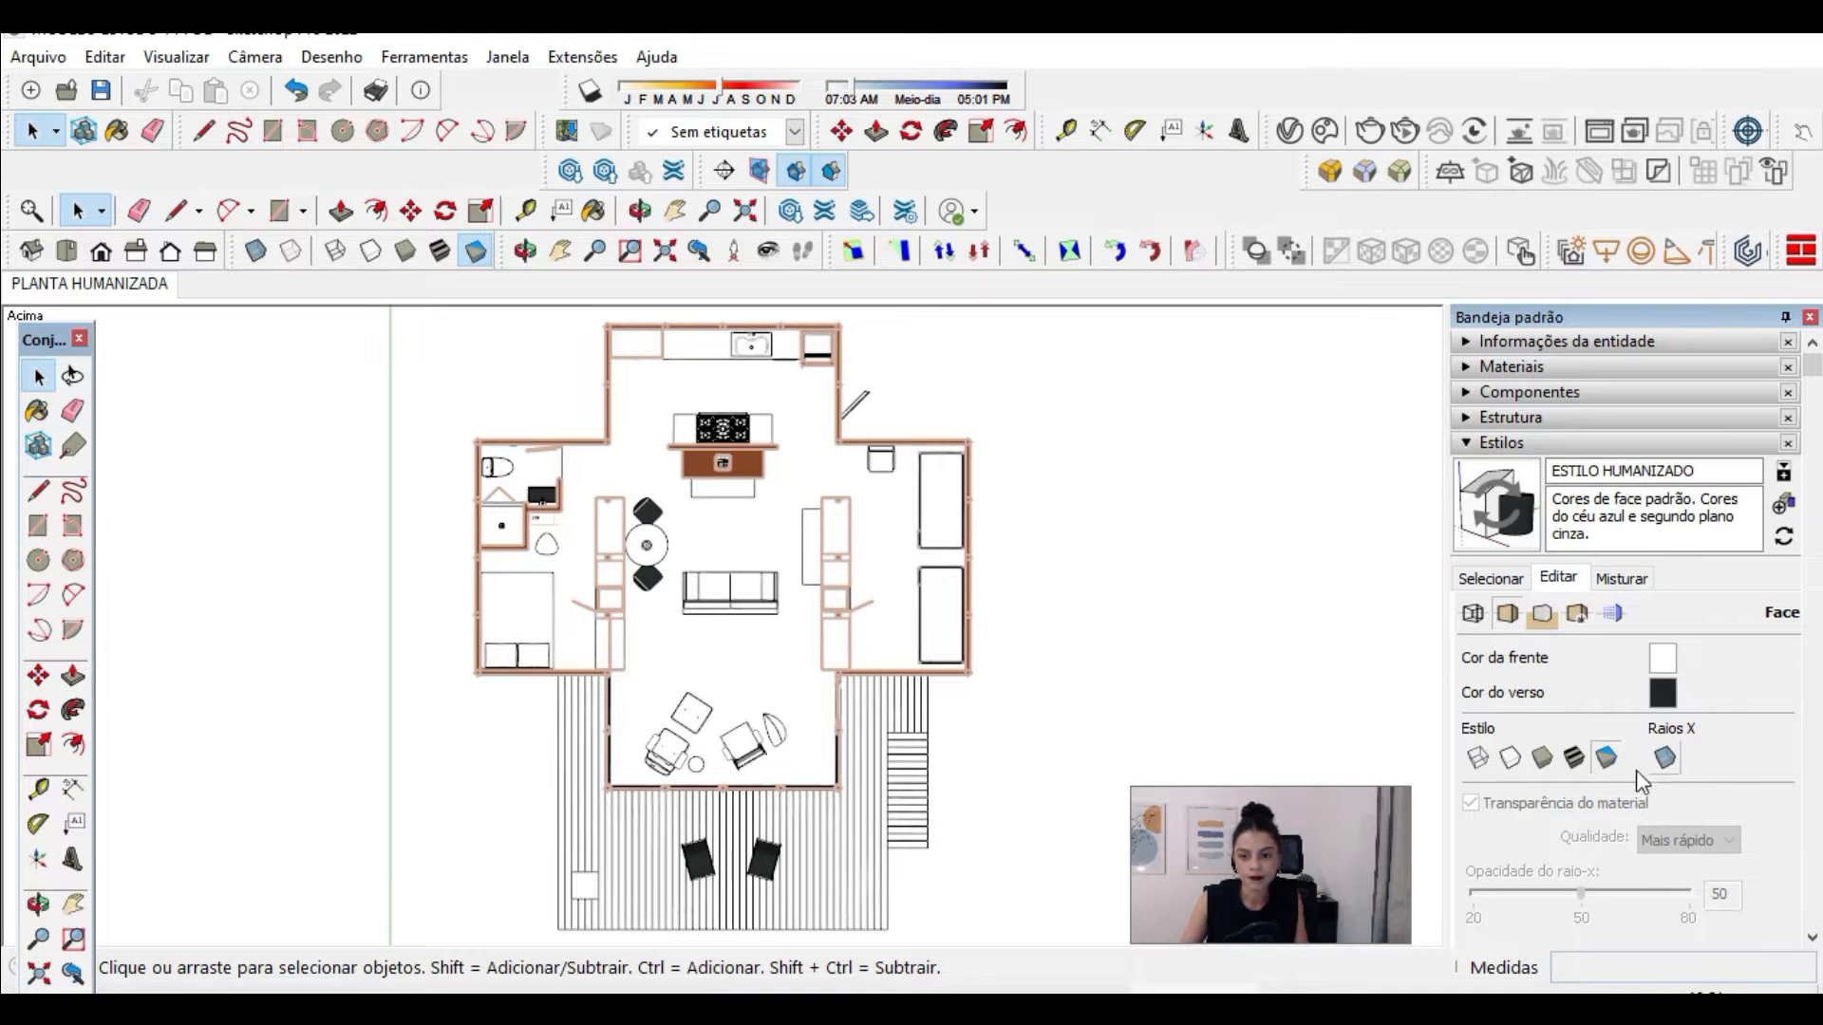
left_click(1509, 759)
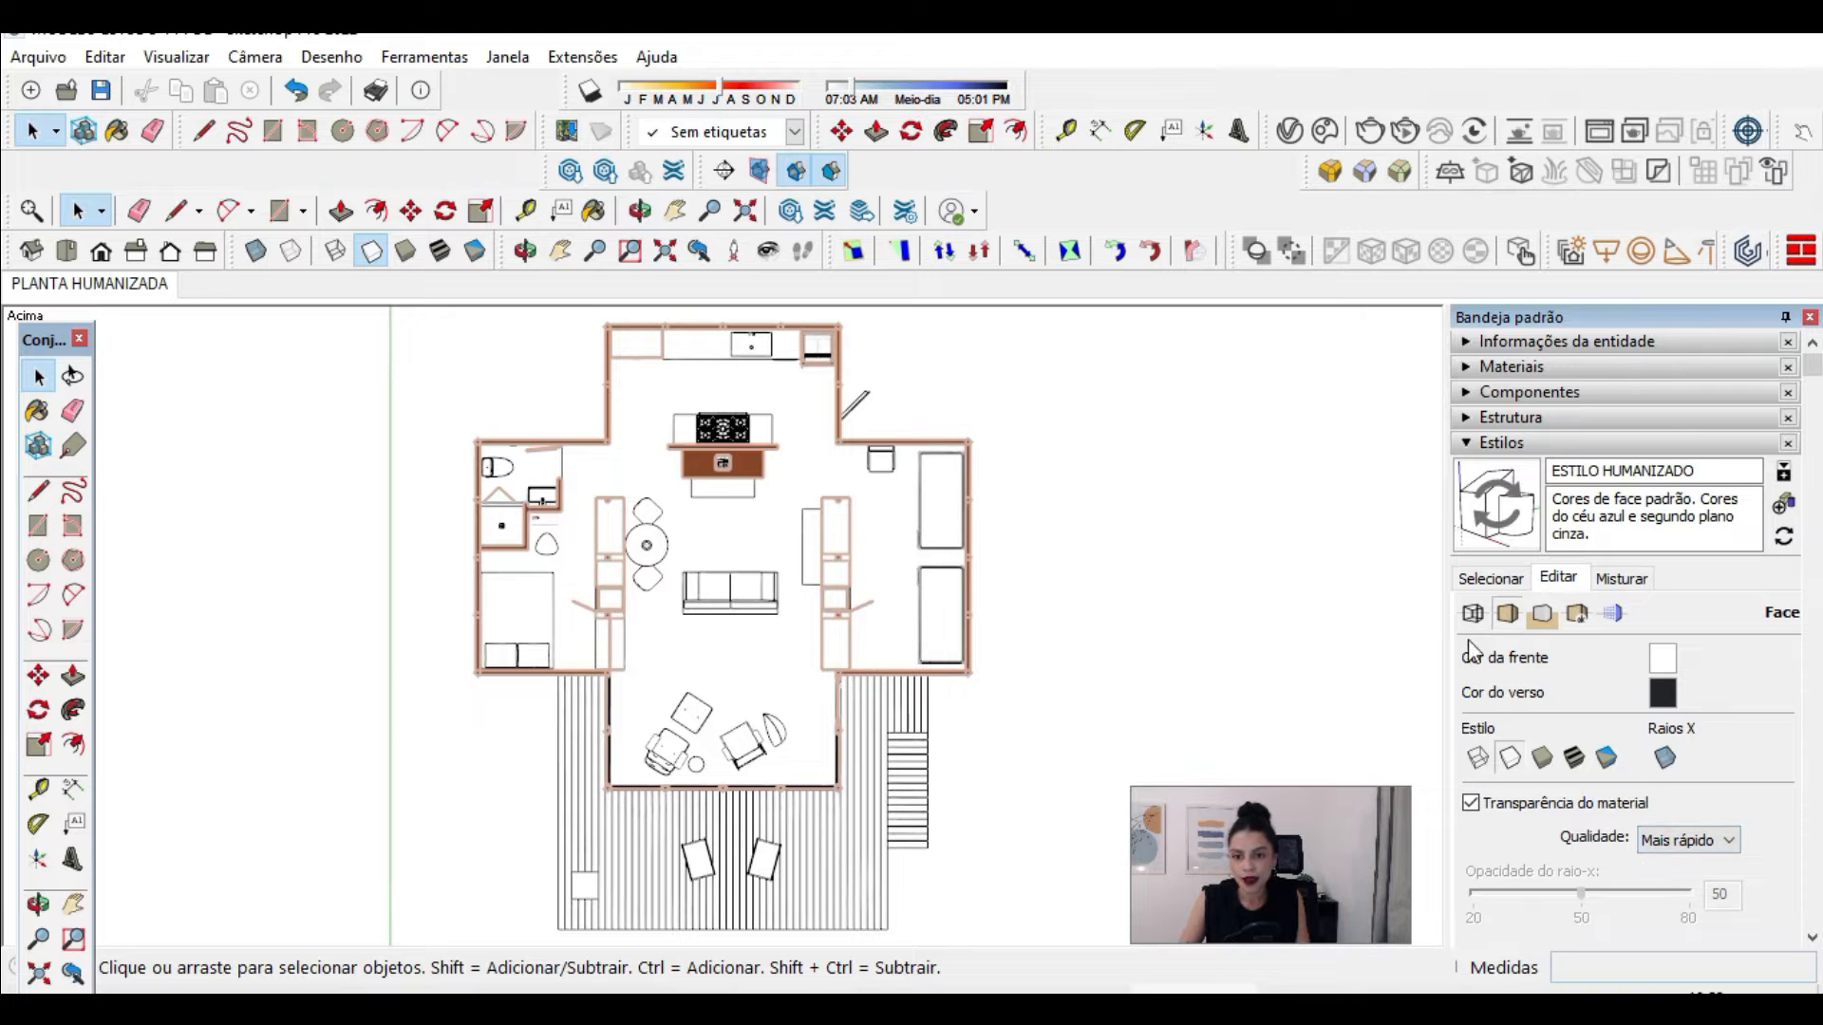
Step: Change the style's edge colour to a medium grey with an HLS lightness of about 43
left_click(1474, 614)
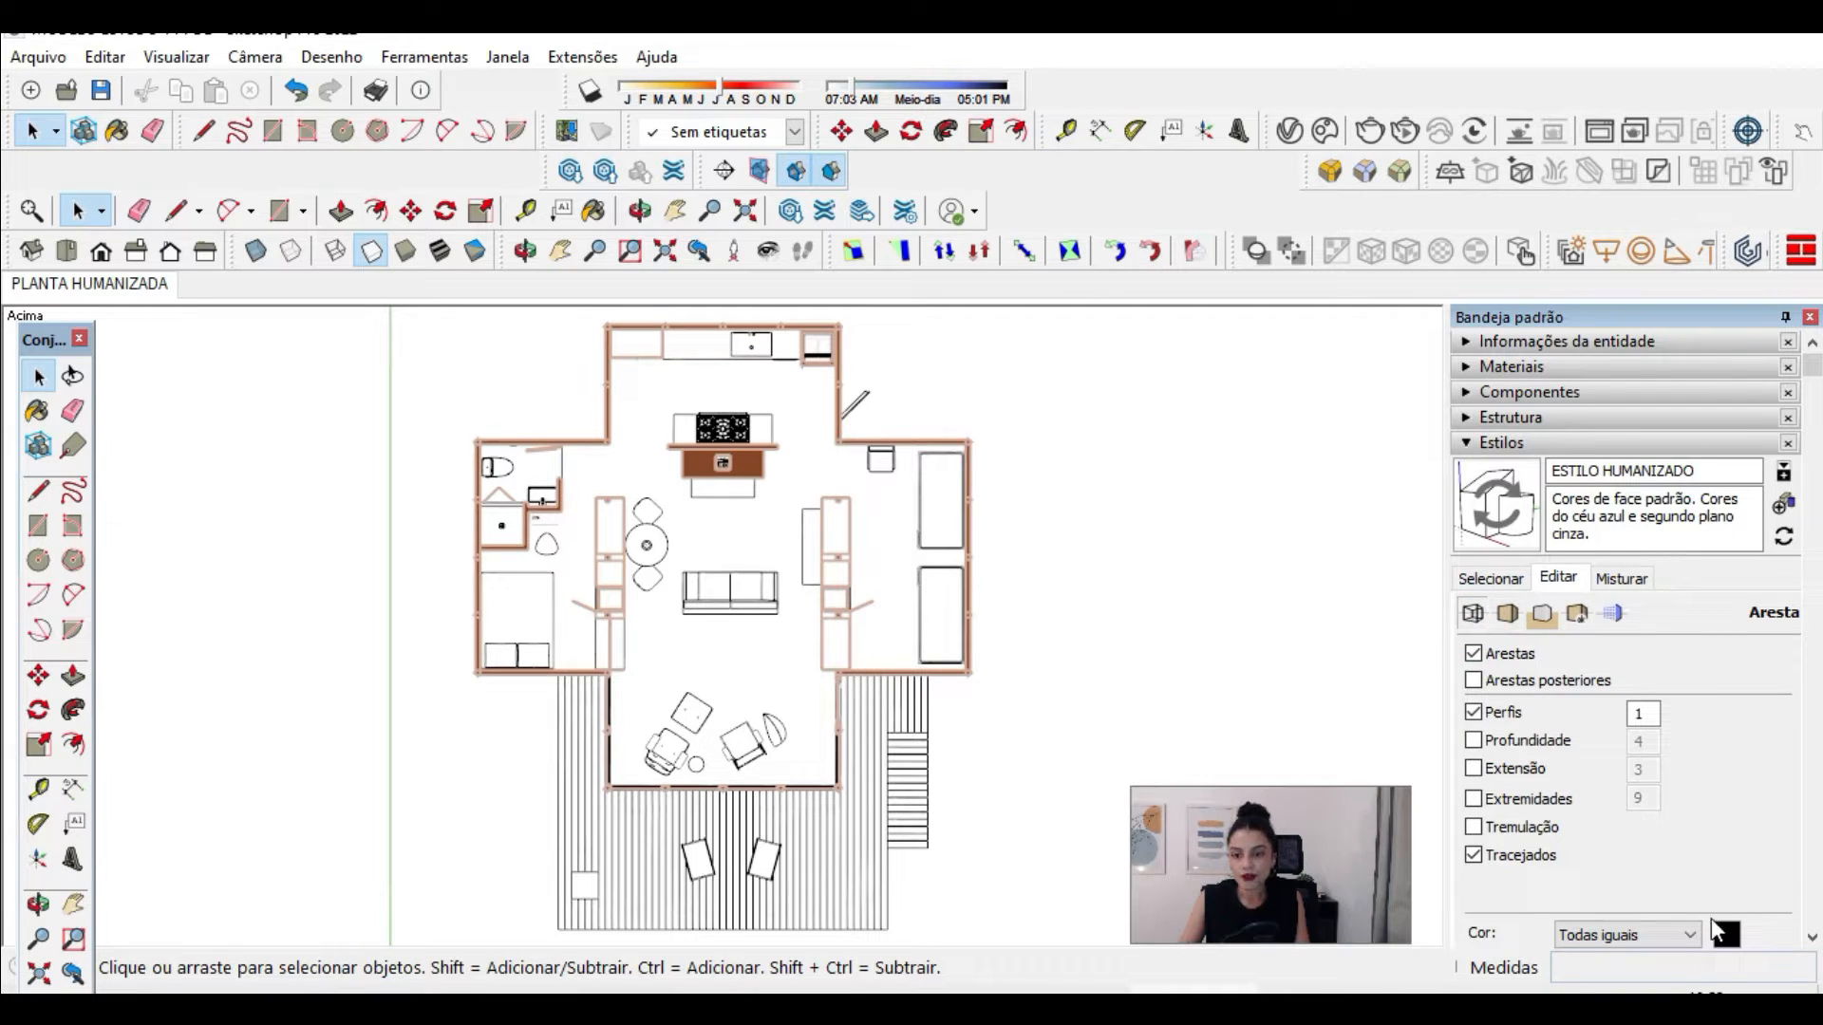
scroll(1734, 931, "down", 3)
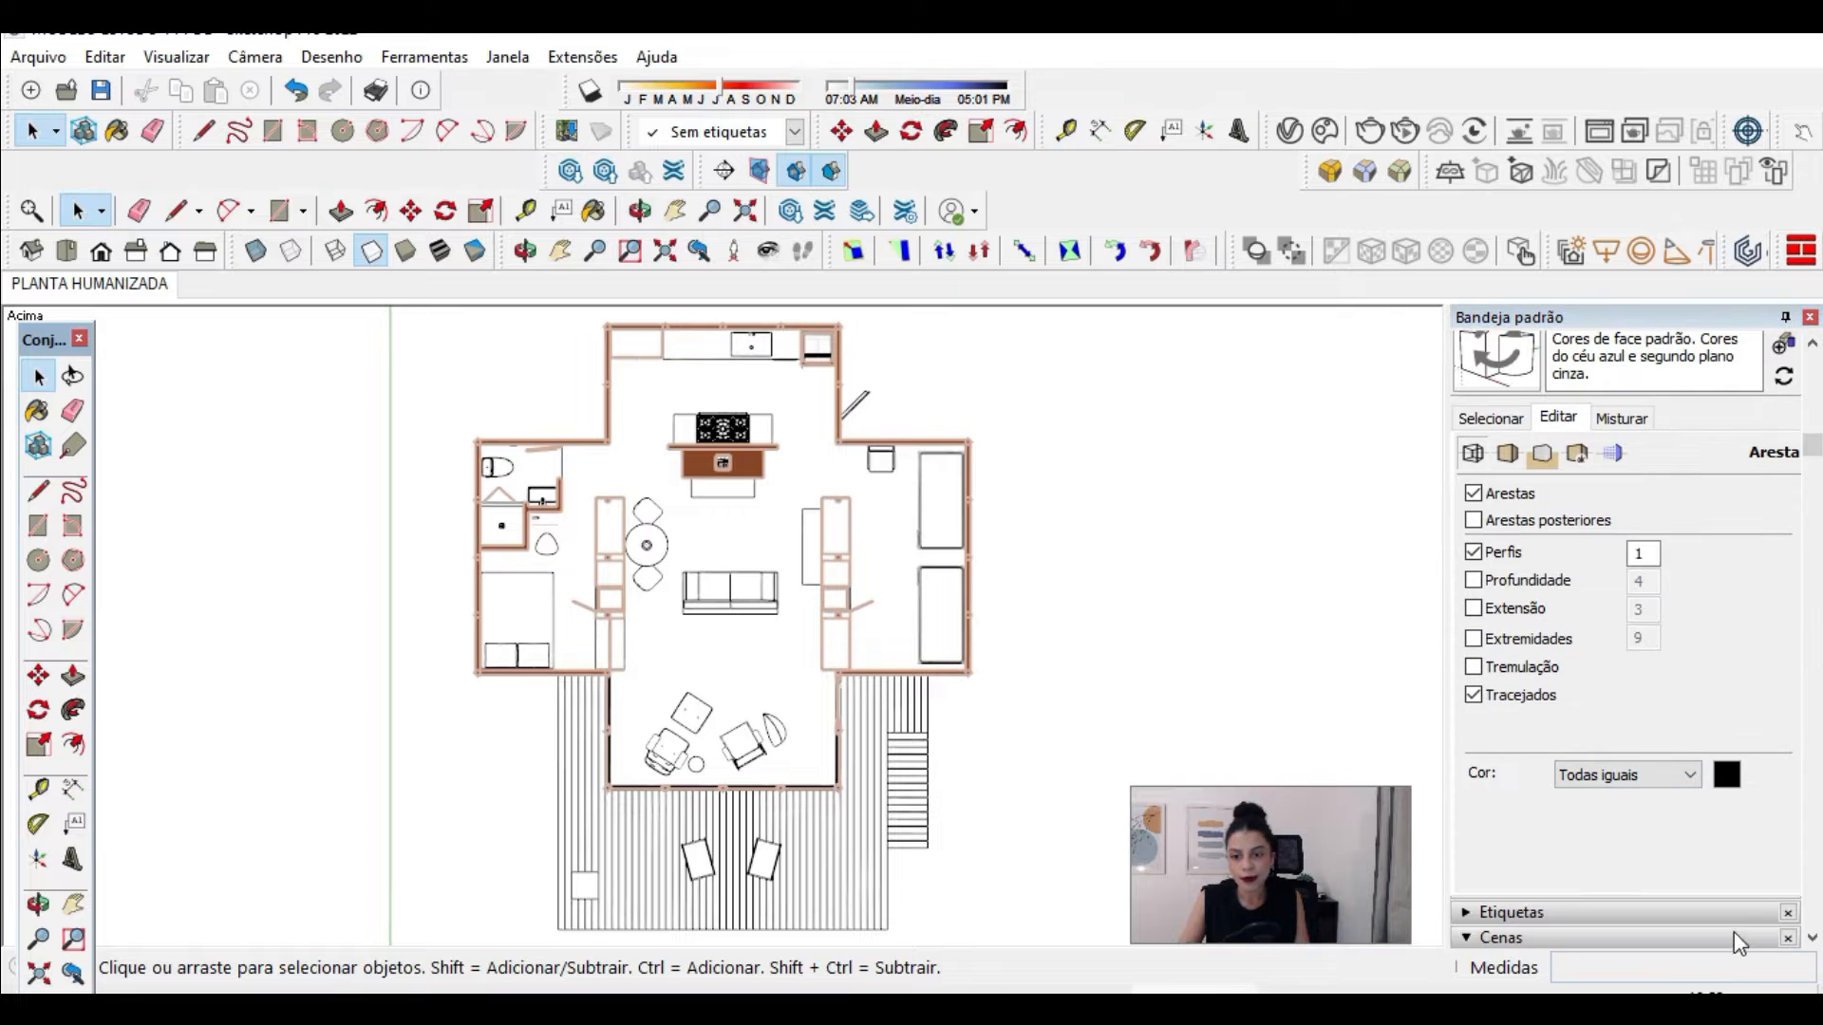
left_click(1726, 777)
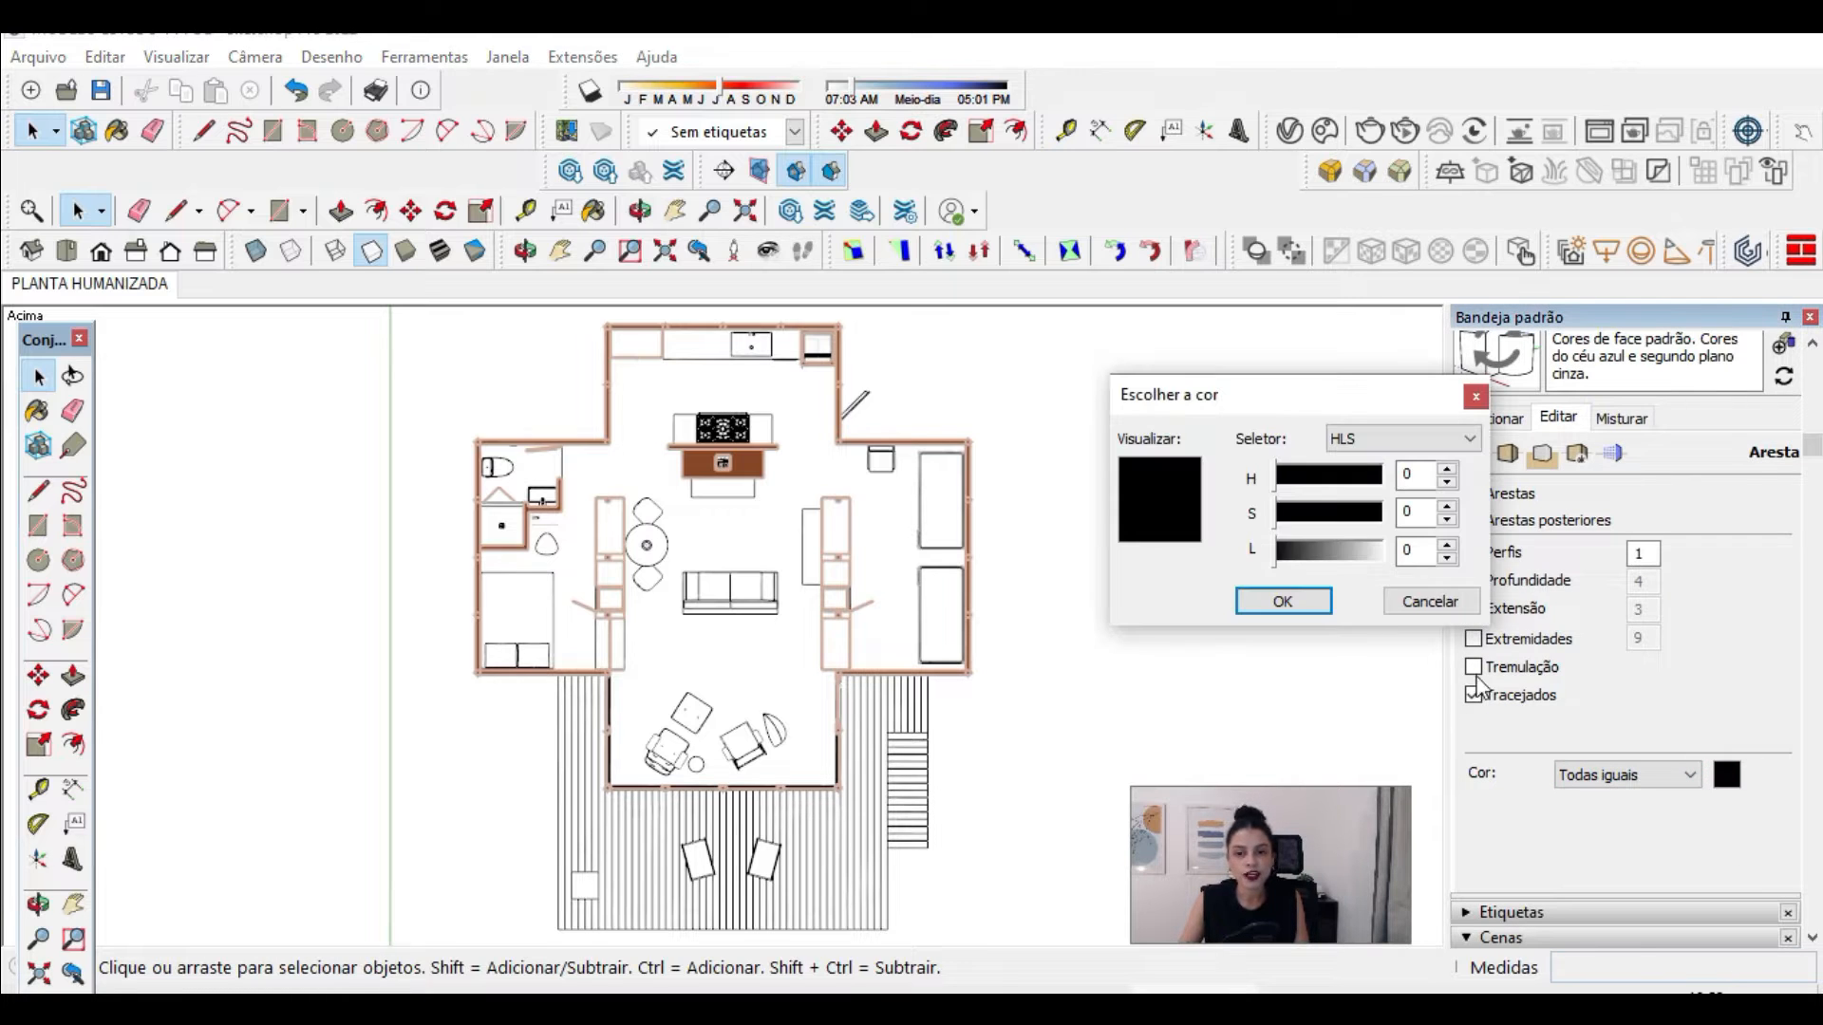
left_click_drag(1284, 562, 1337, 562)
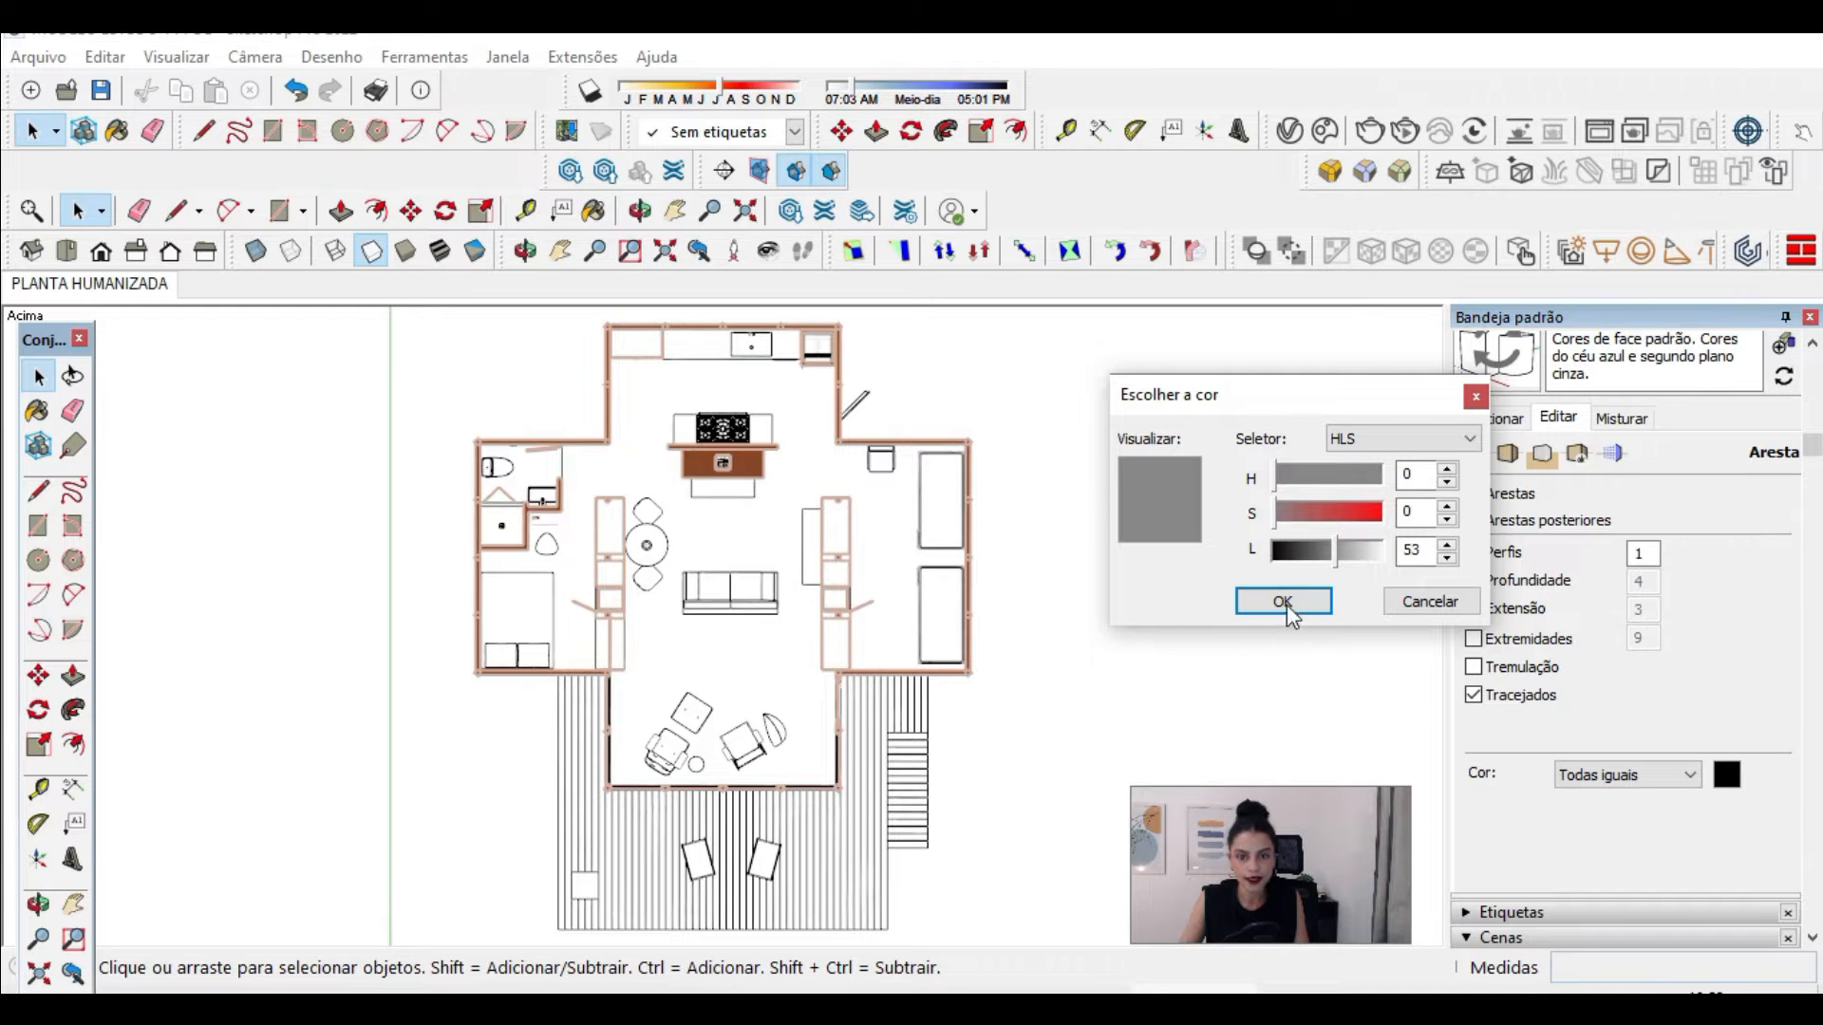
left_click_drag(1324, 562, 1327, 558)
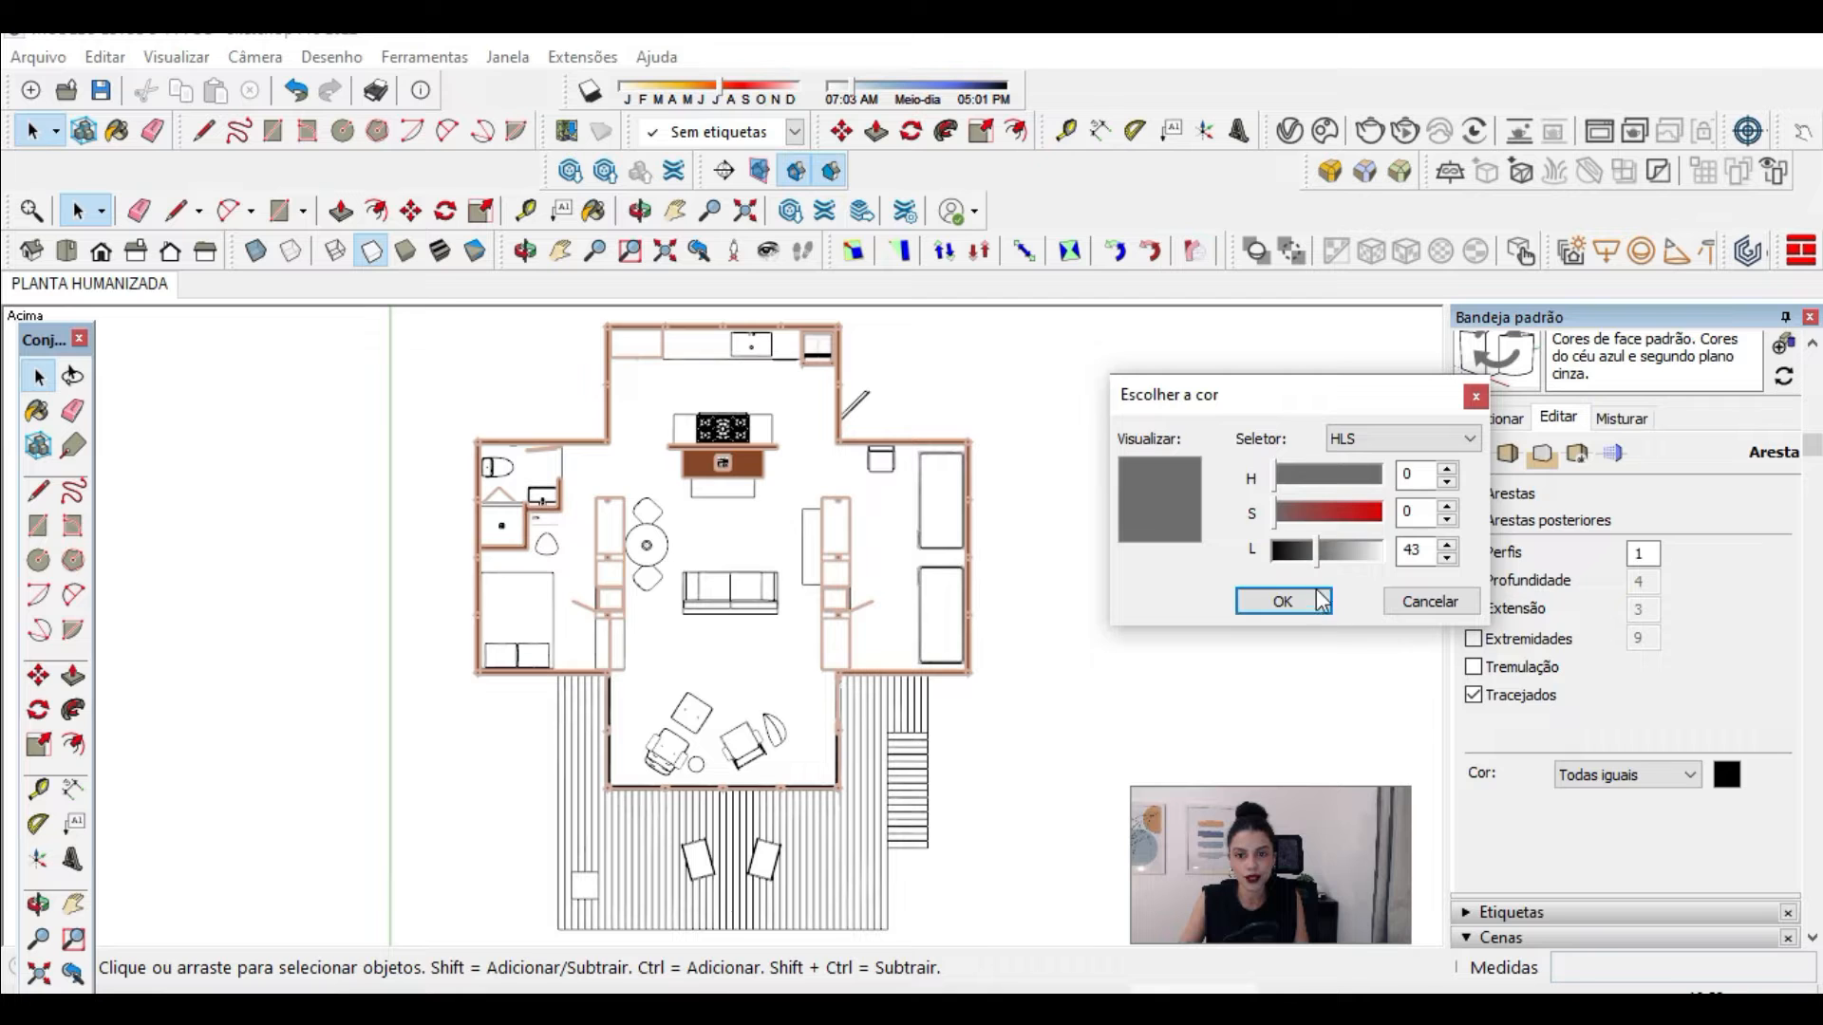
left_click(1286, 602)
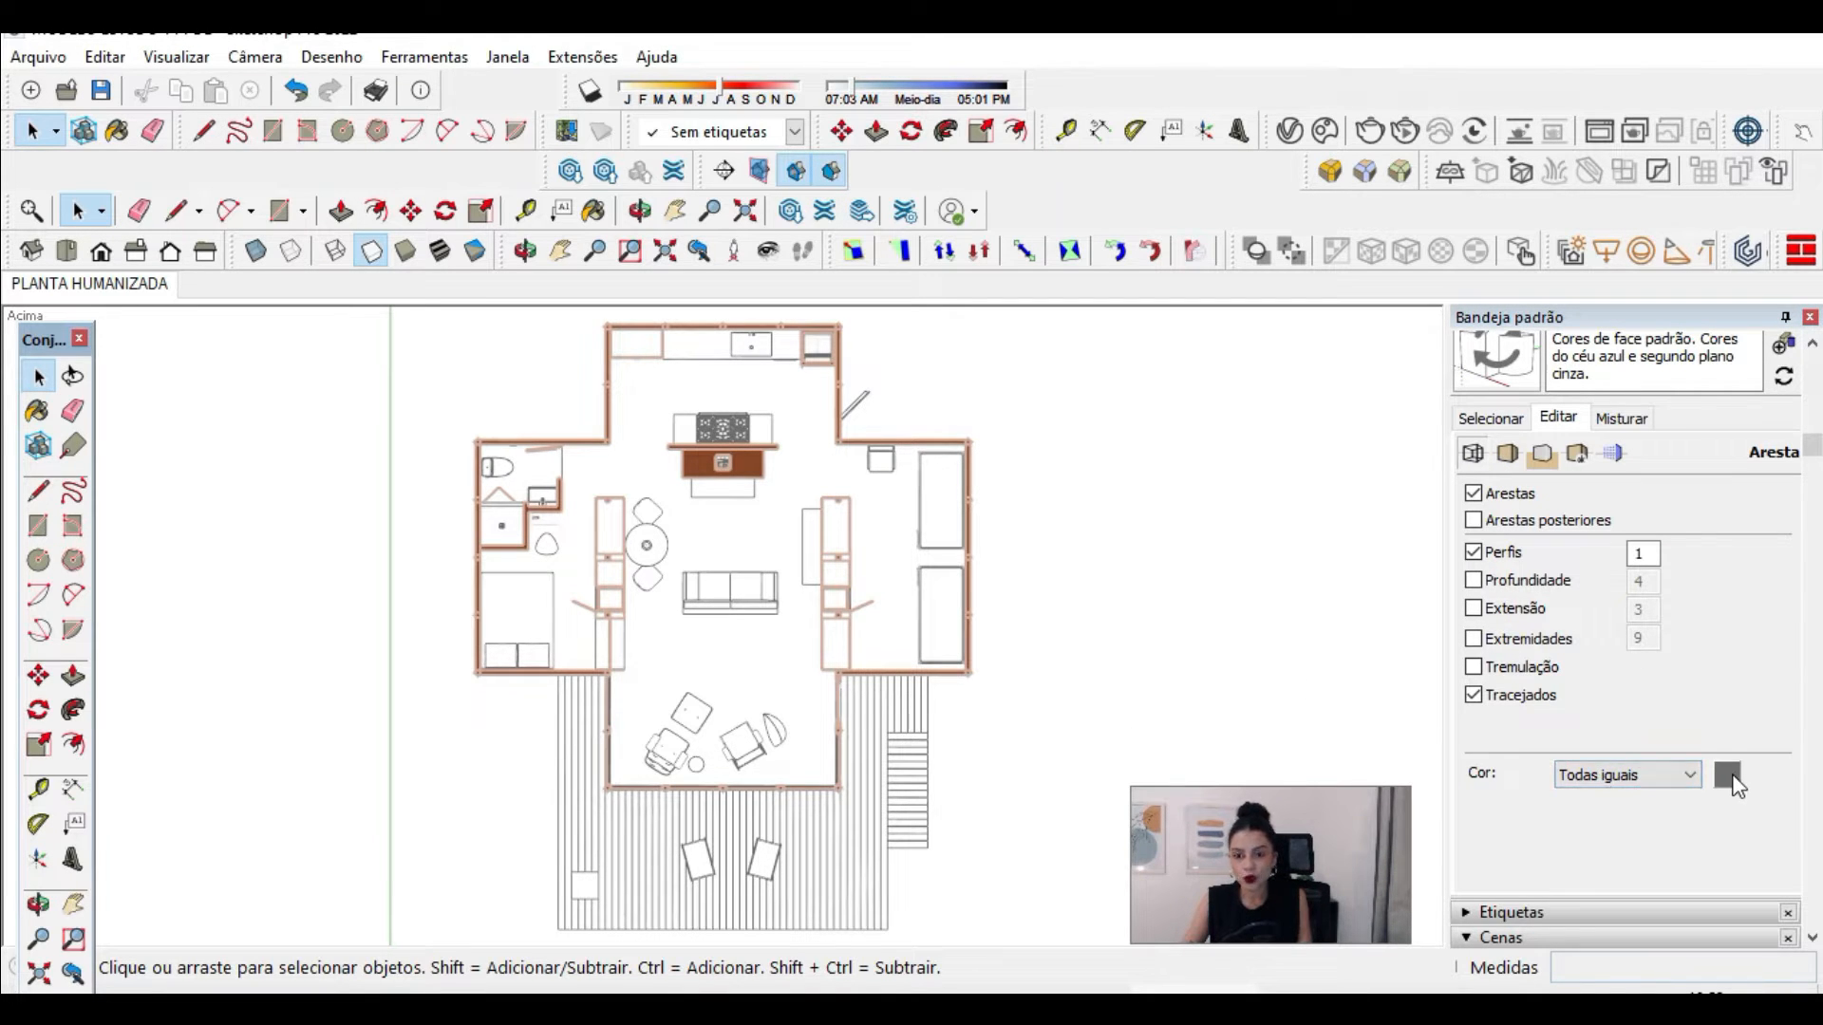
Step: Try colouring the edges by material and by axis, and return to the same grey for all edges
left_click(1680, 776)
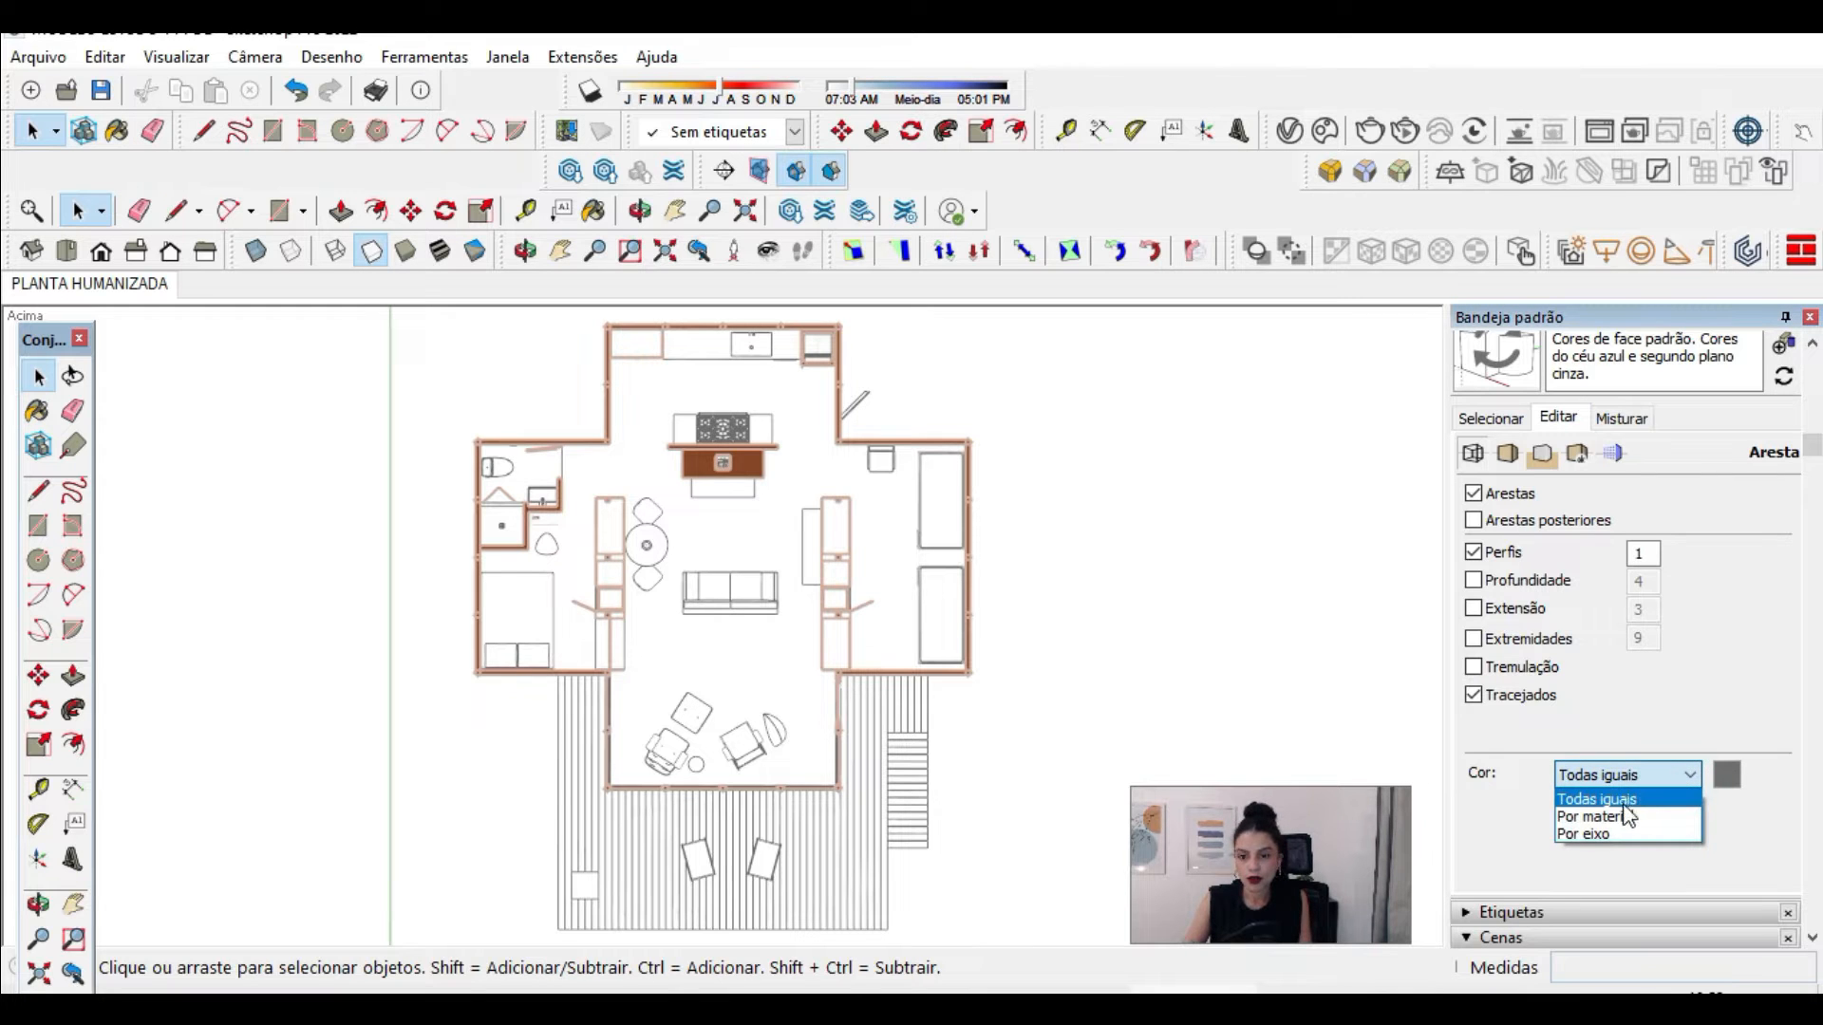
left_click(1600, 824)
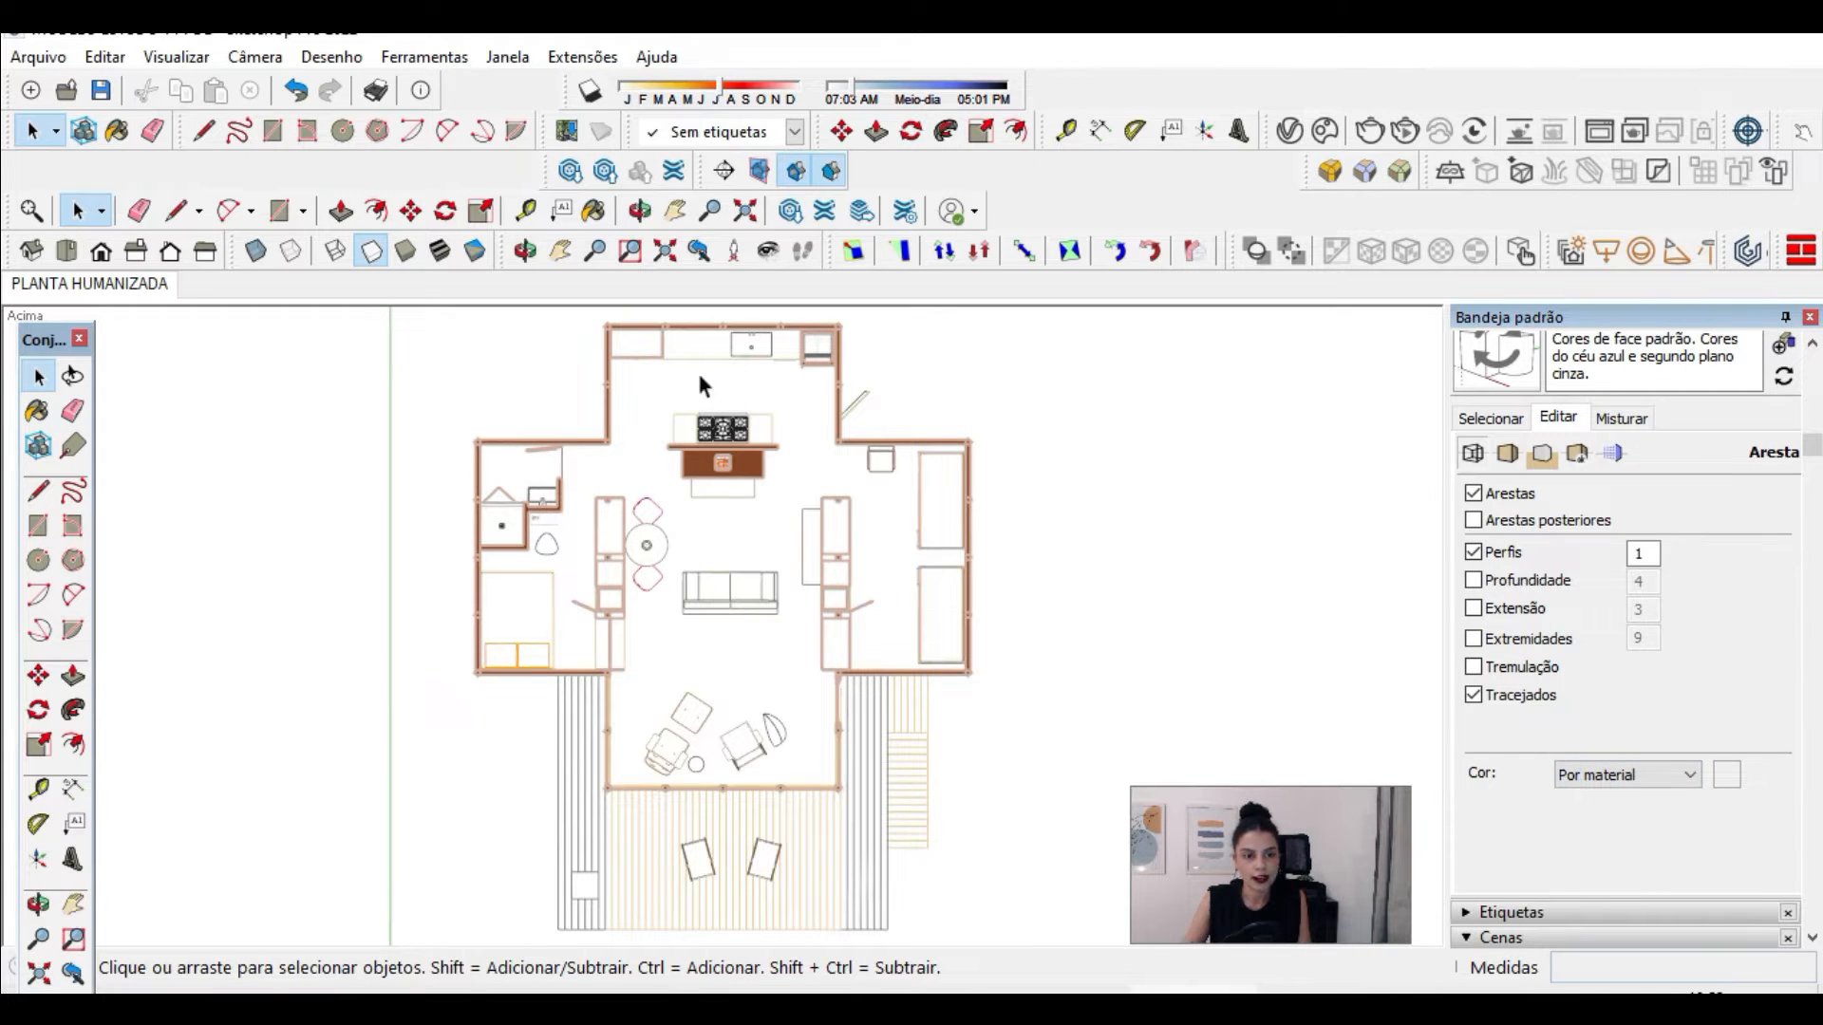
left_click(1642, 773)
left_click(1620, 830)
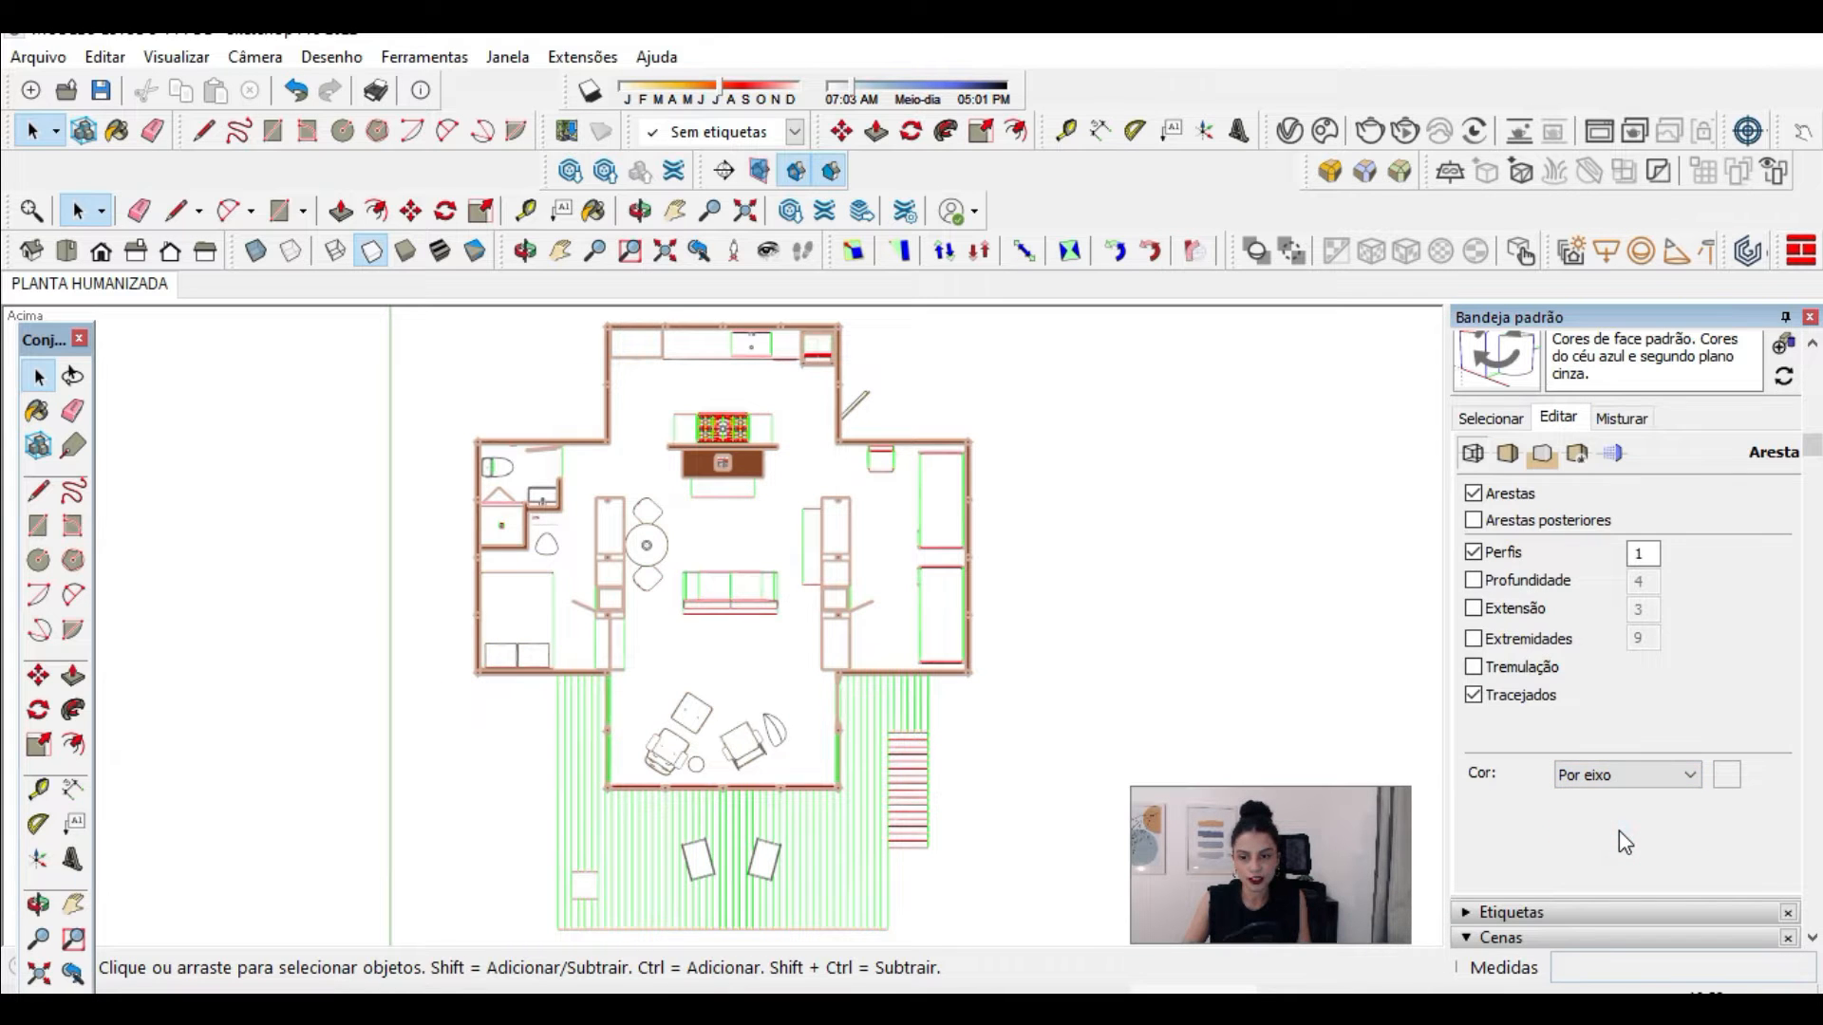
left_click(1618, 777)
left_click(1614, 799)
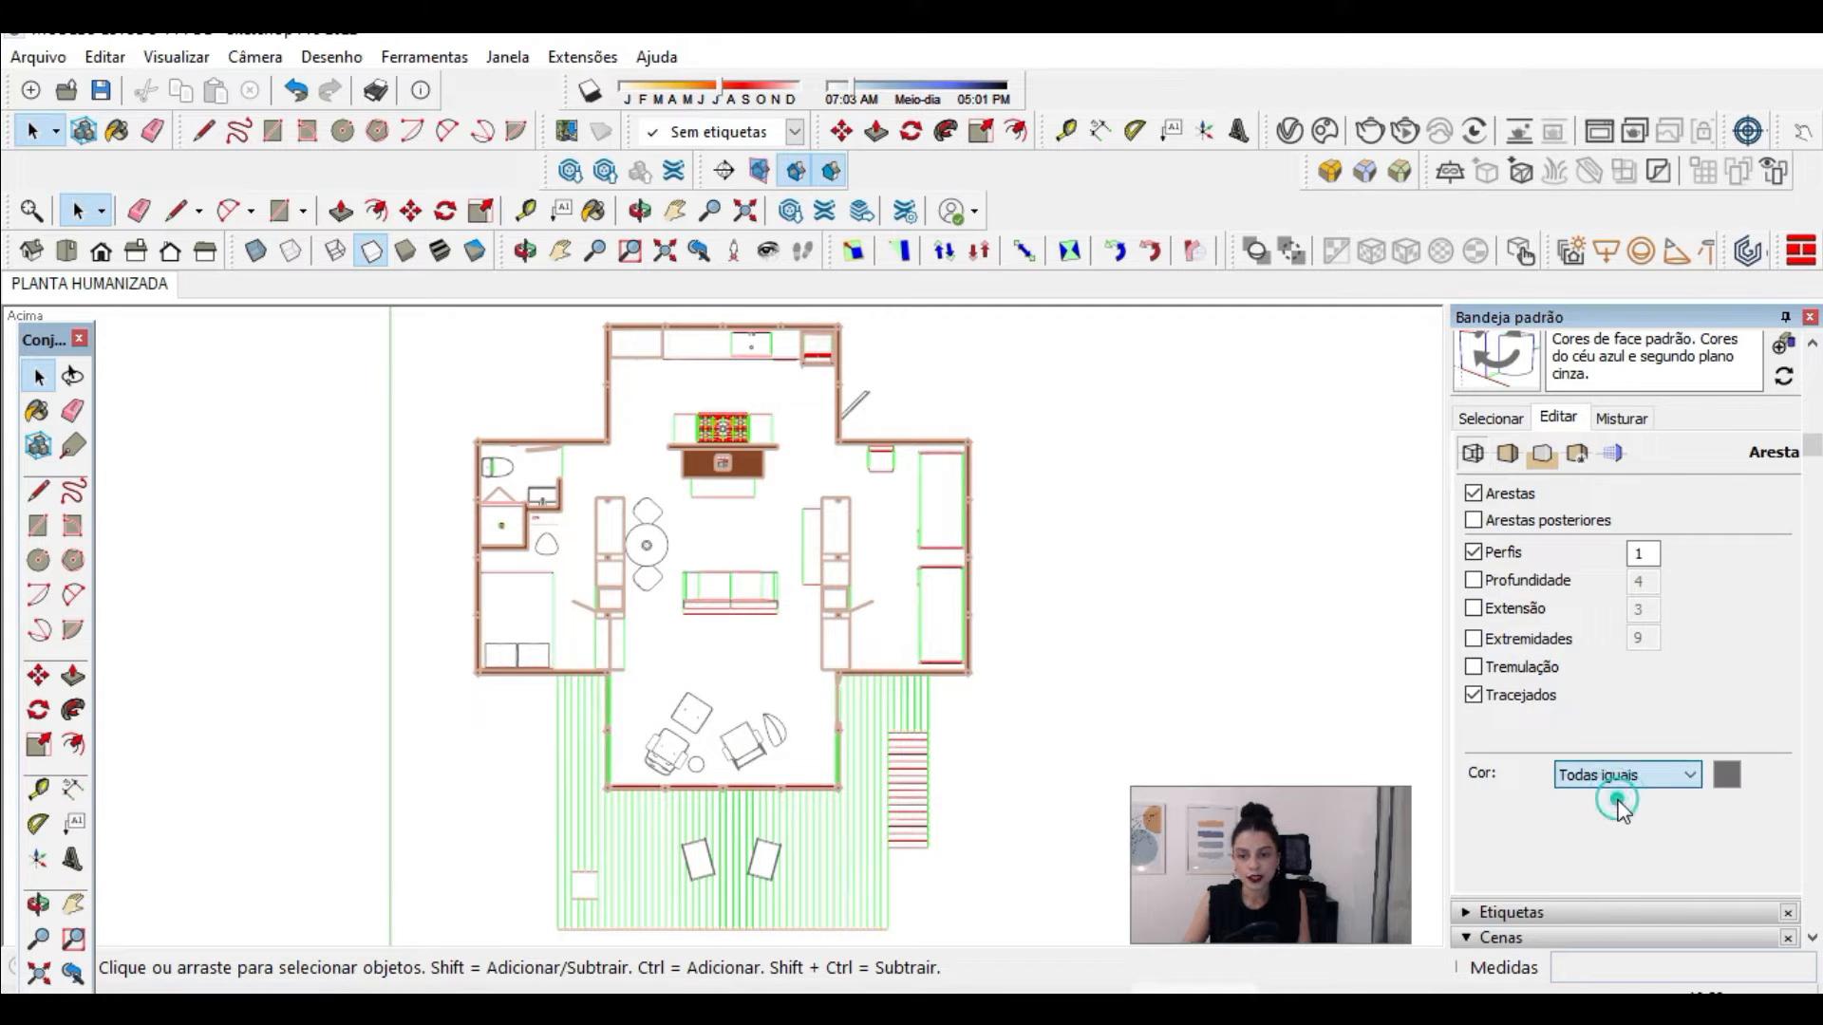
left_click(1734, 778)
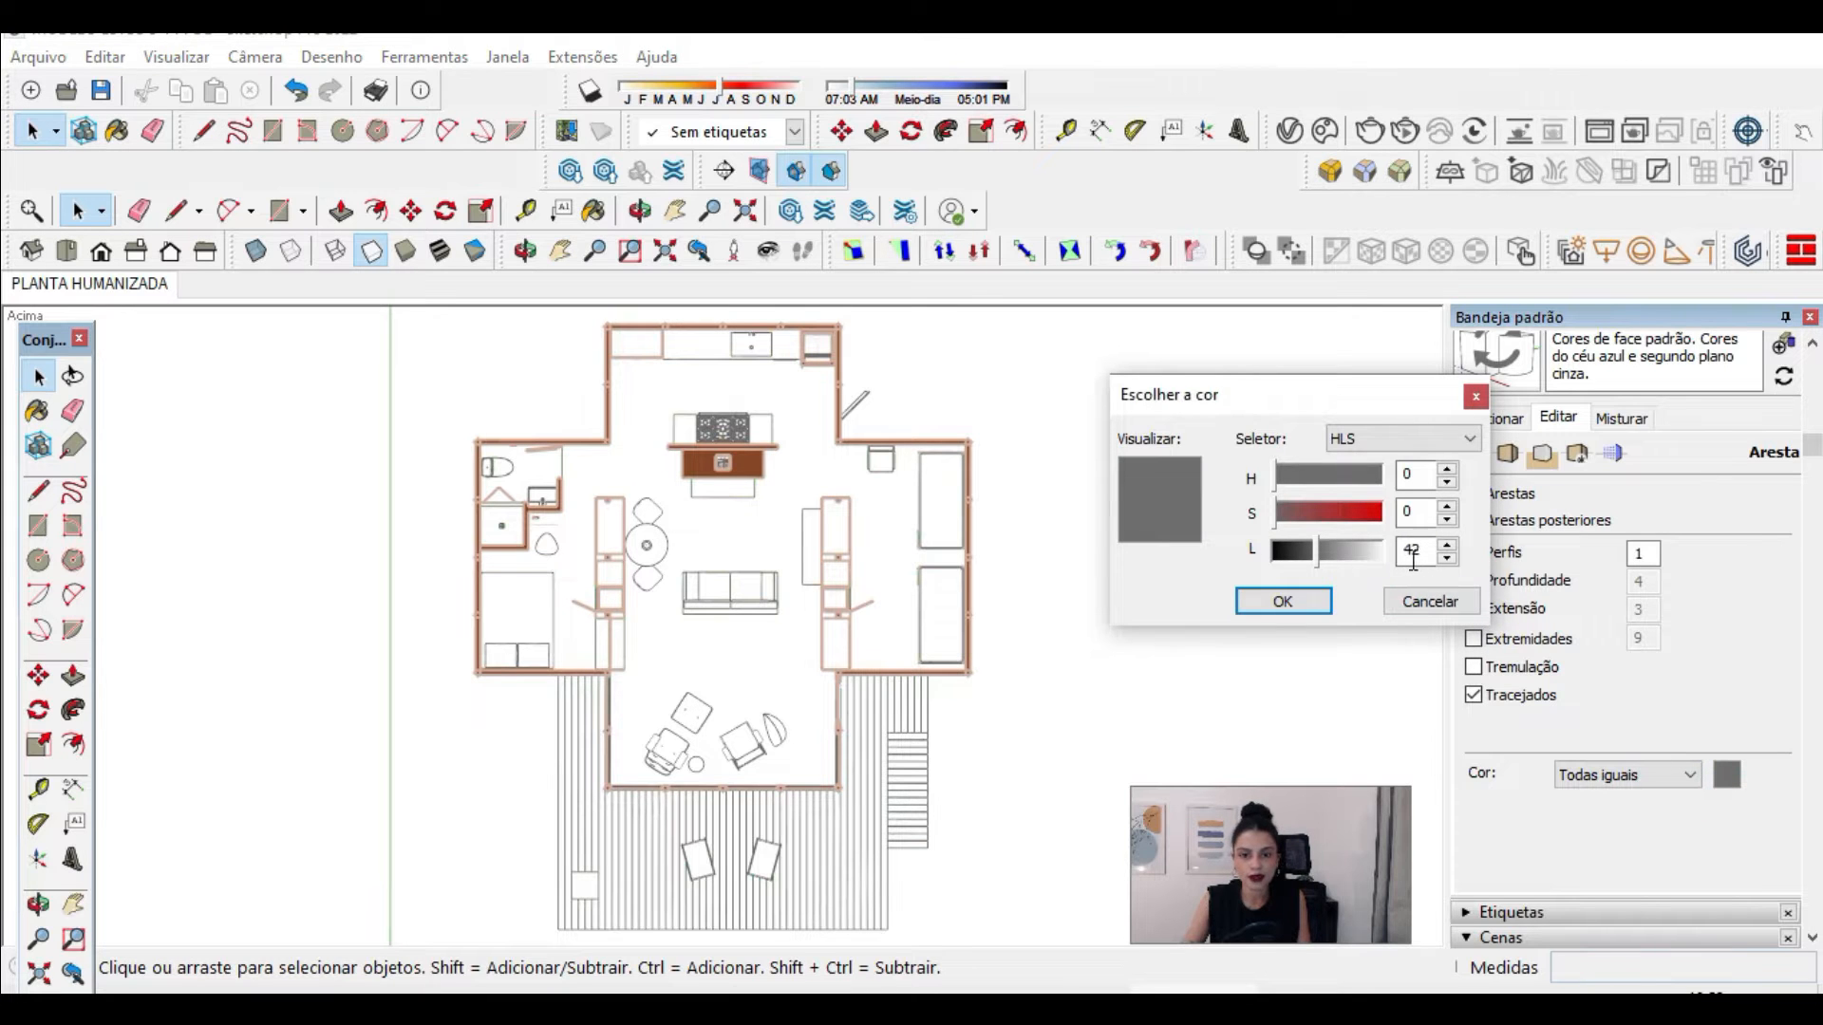
left_click(1294, 608)
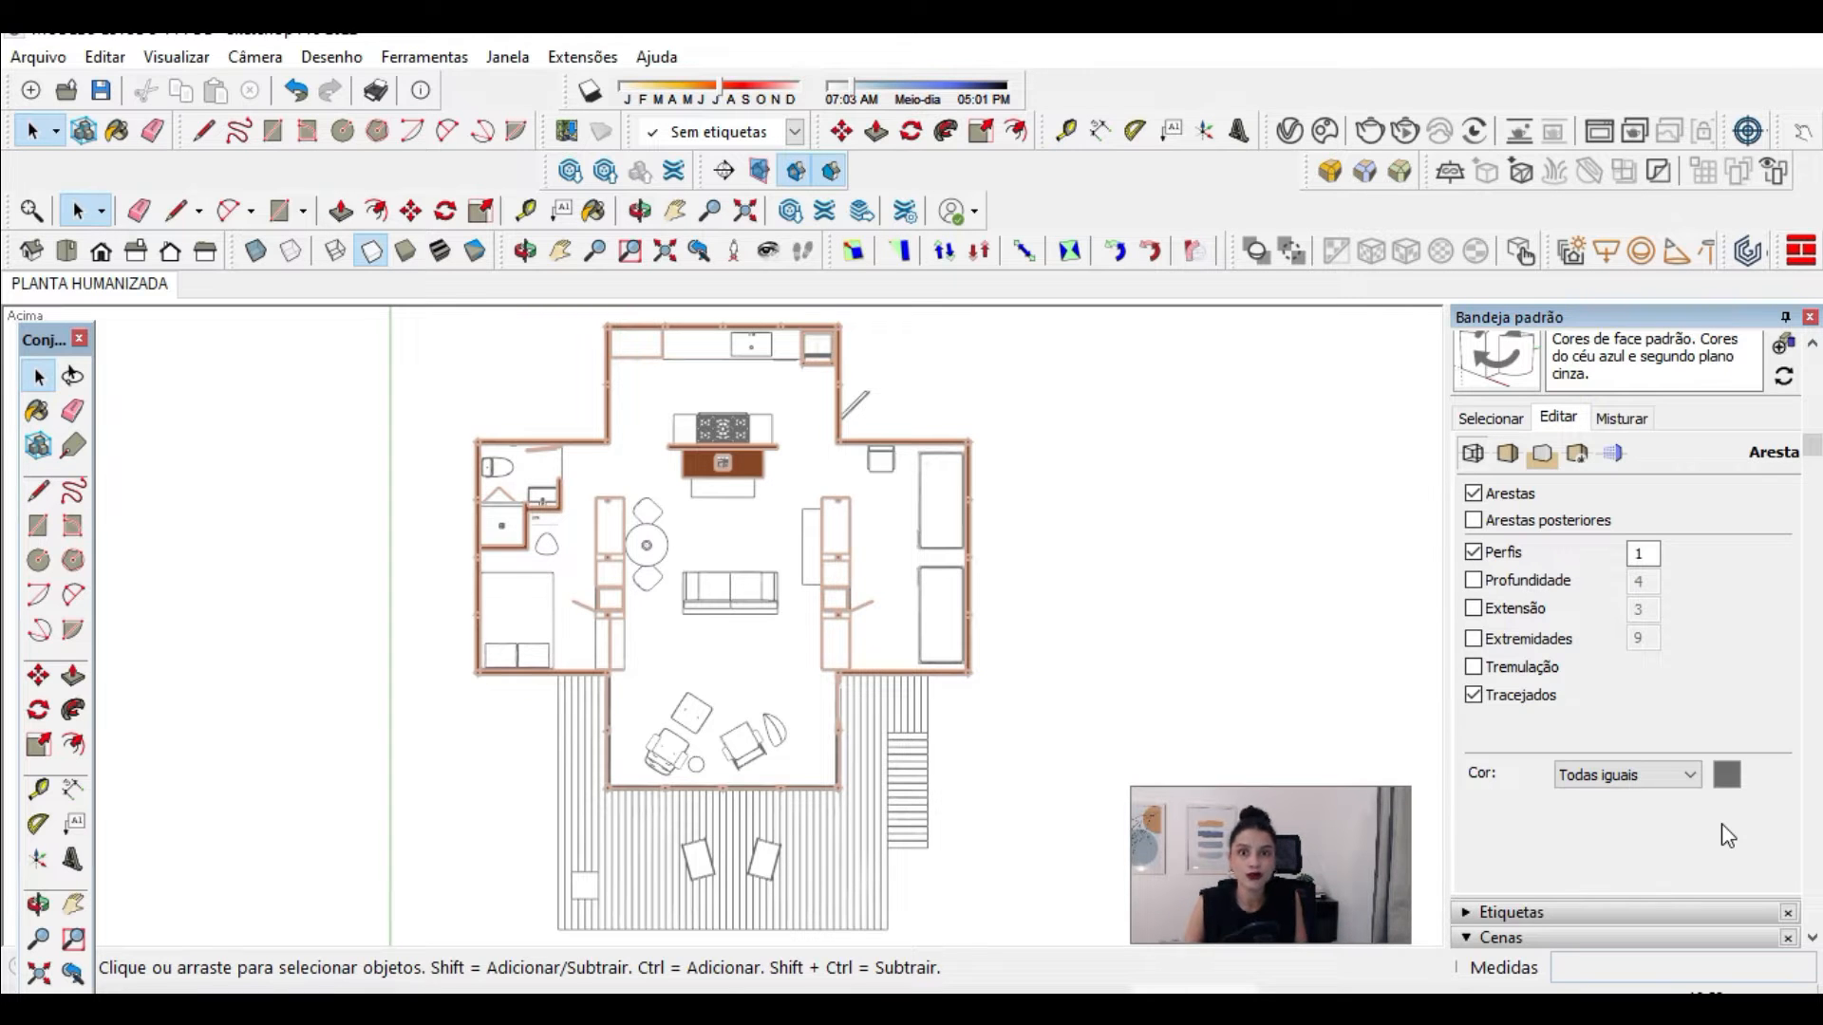
Step: Save the edited settings as a new style in the model and name it ESTILO TECNICO
scroll(1713, 692, "up", 3)
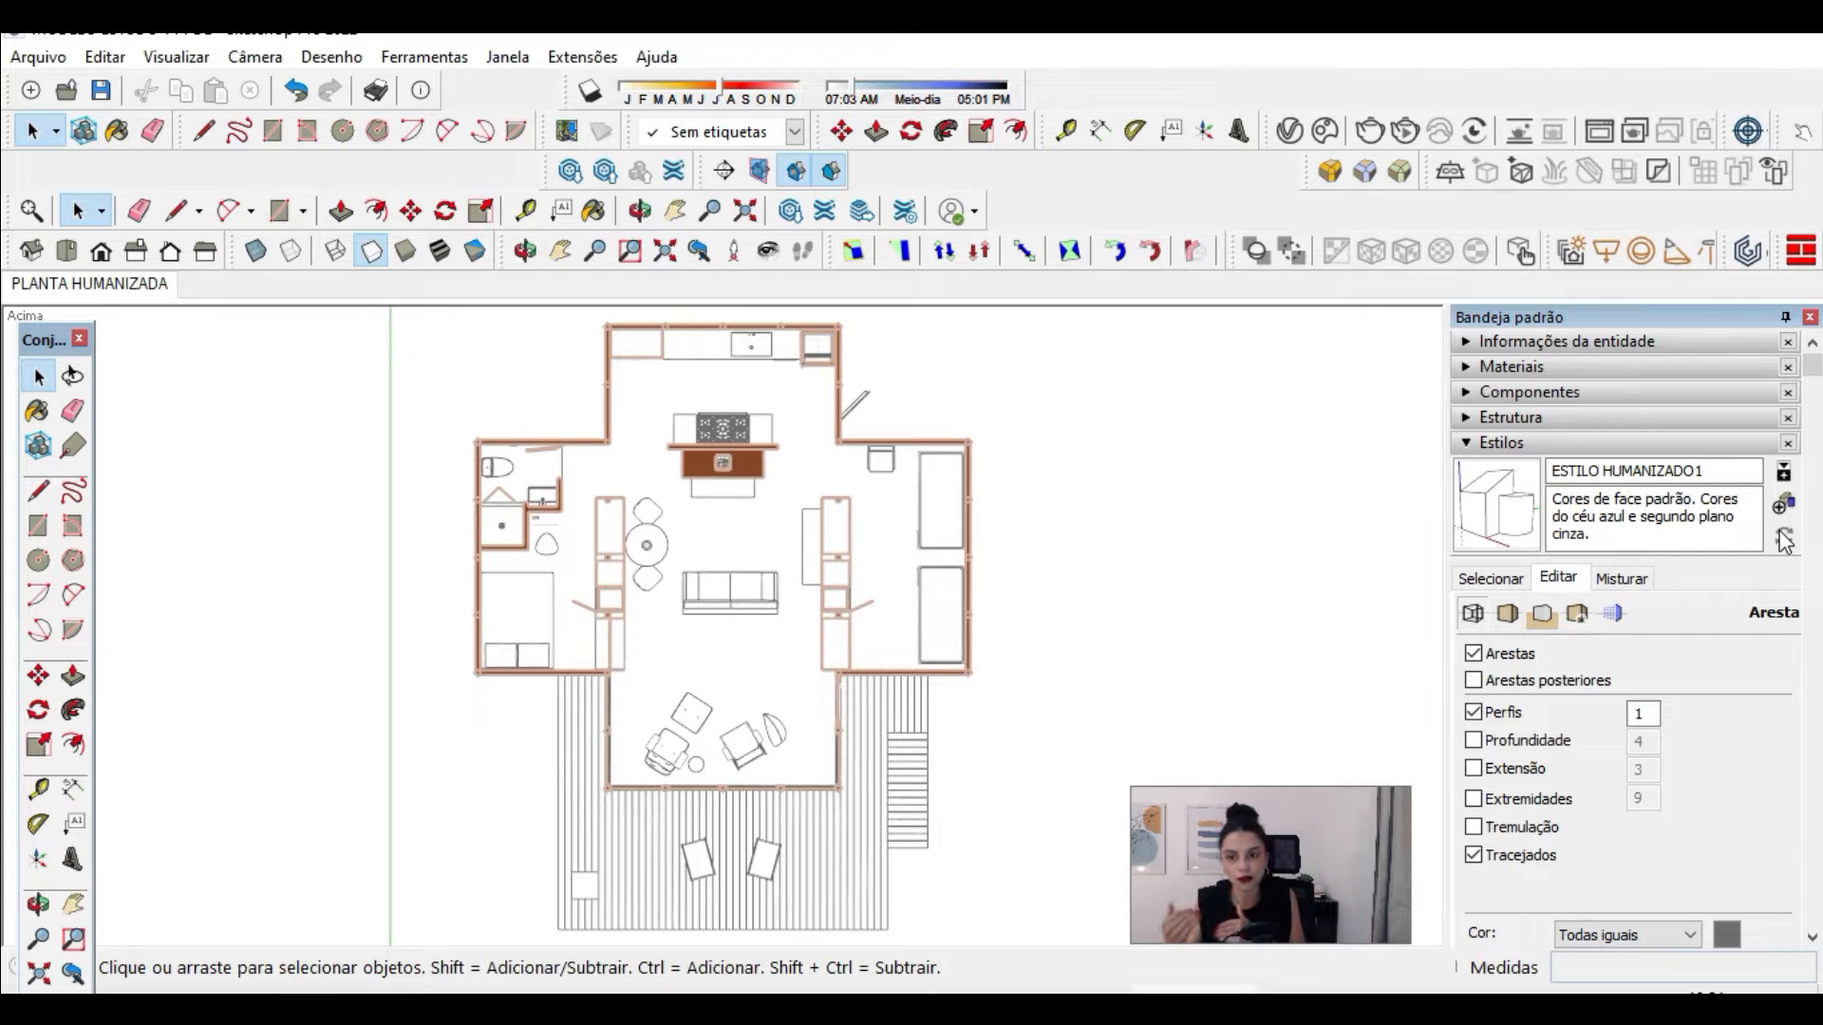
left_click_drag(1606, 472, 1725, 471)
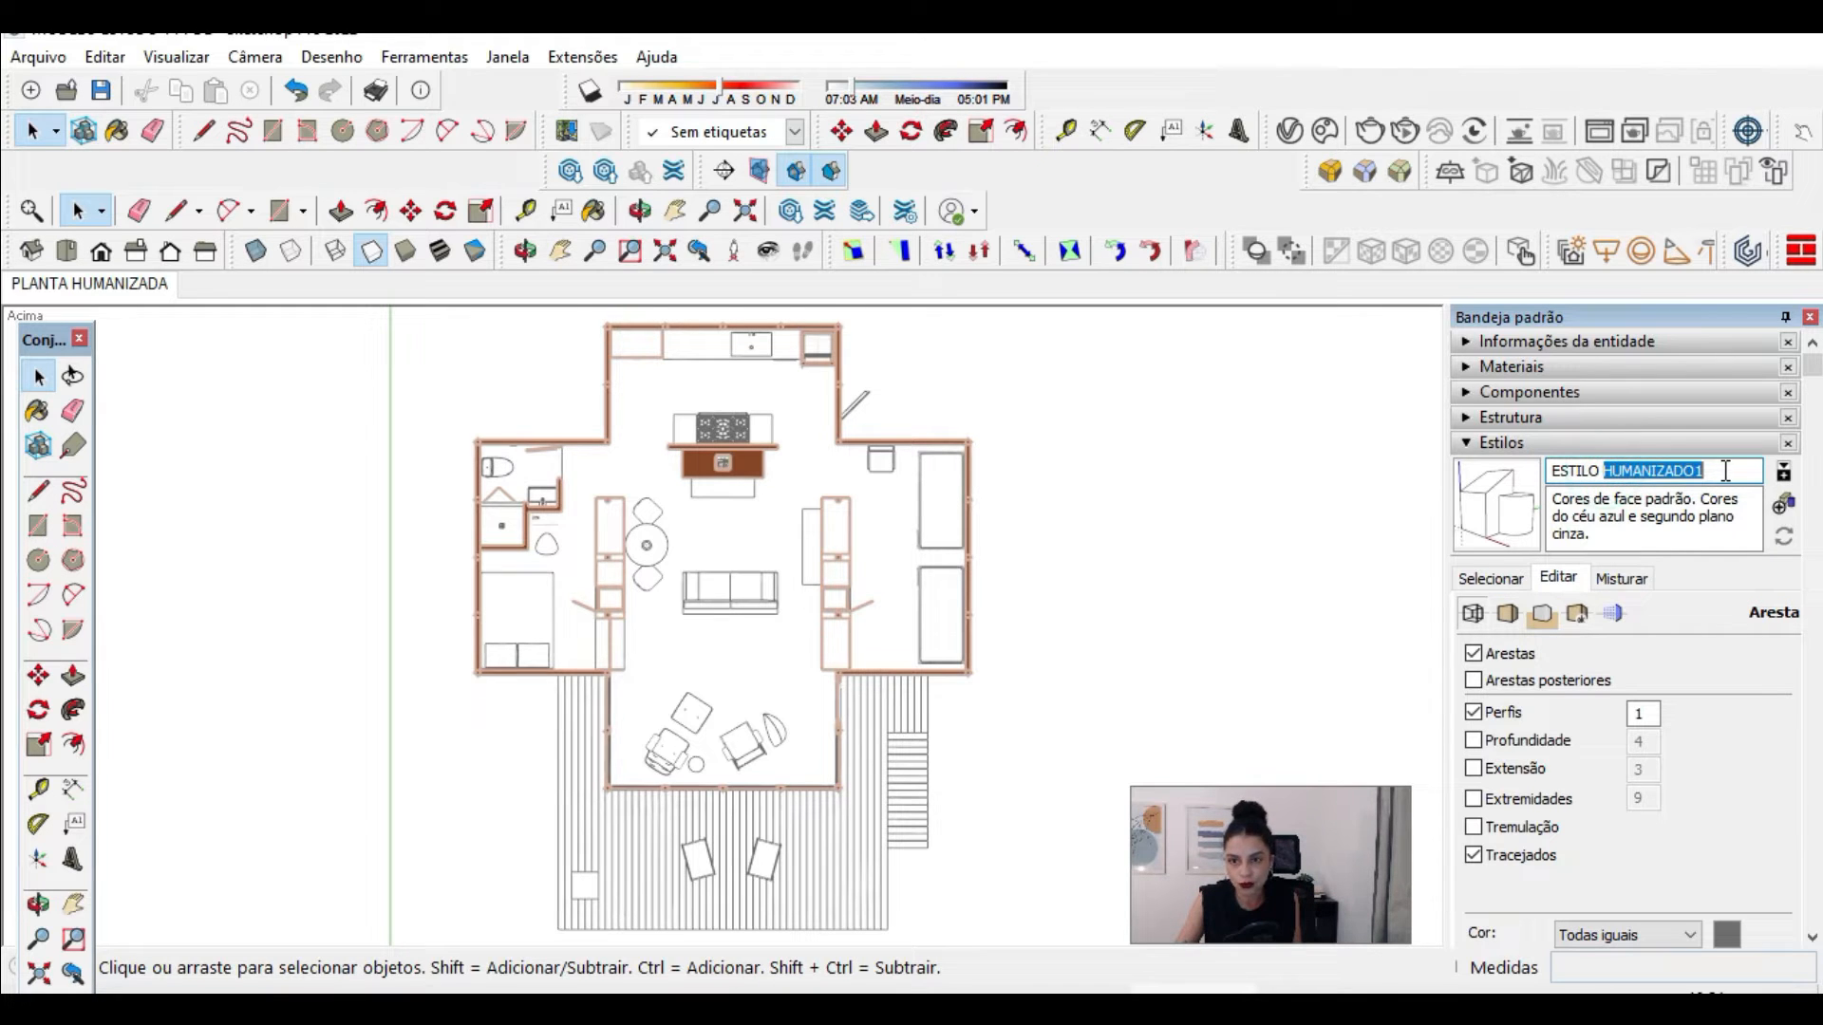
type("TECNICO")
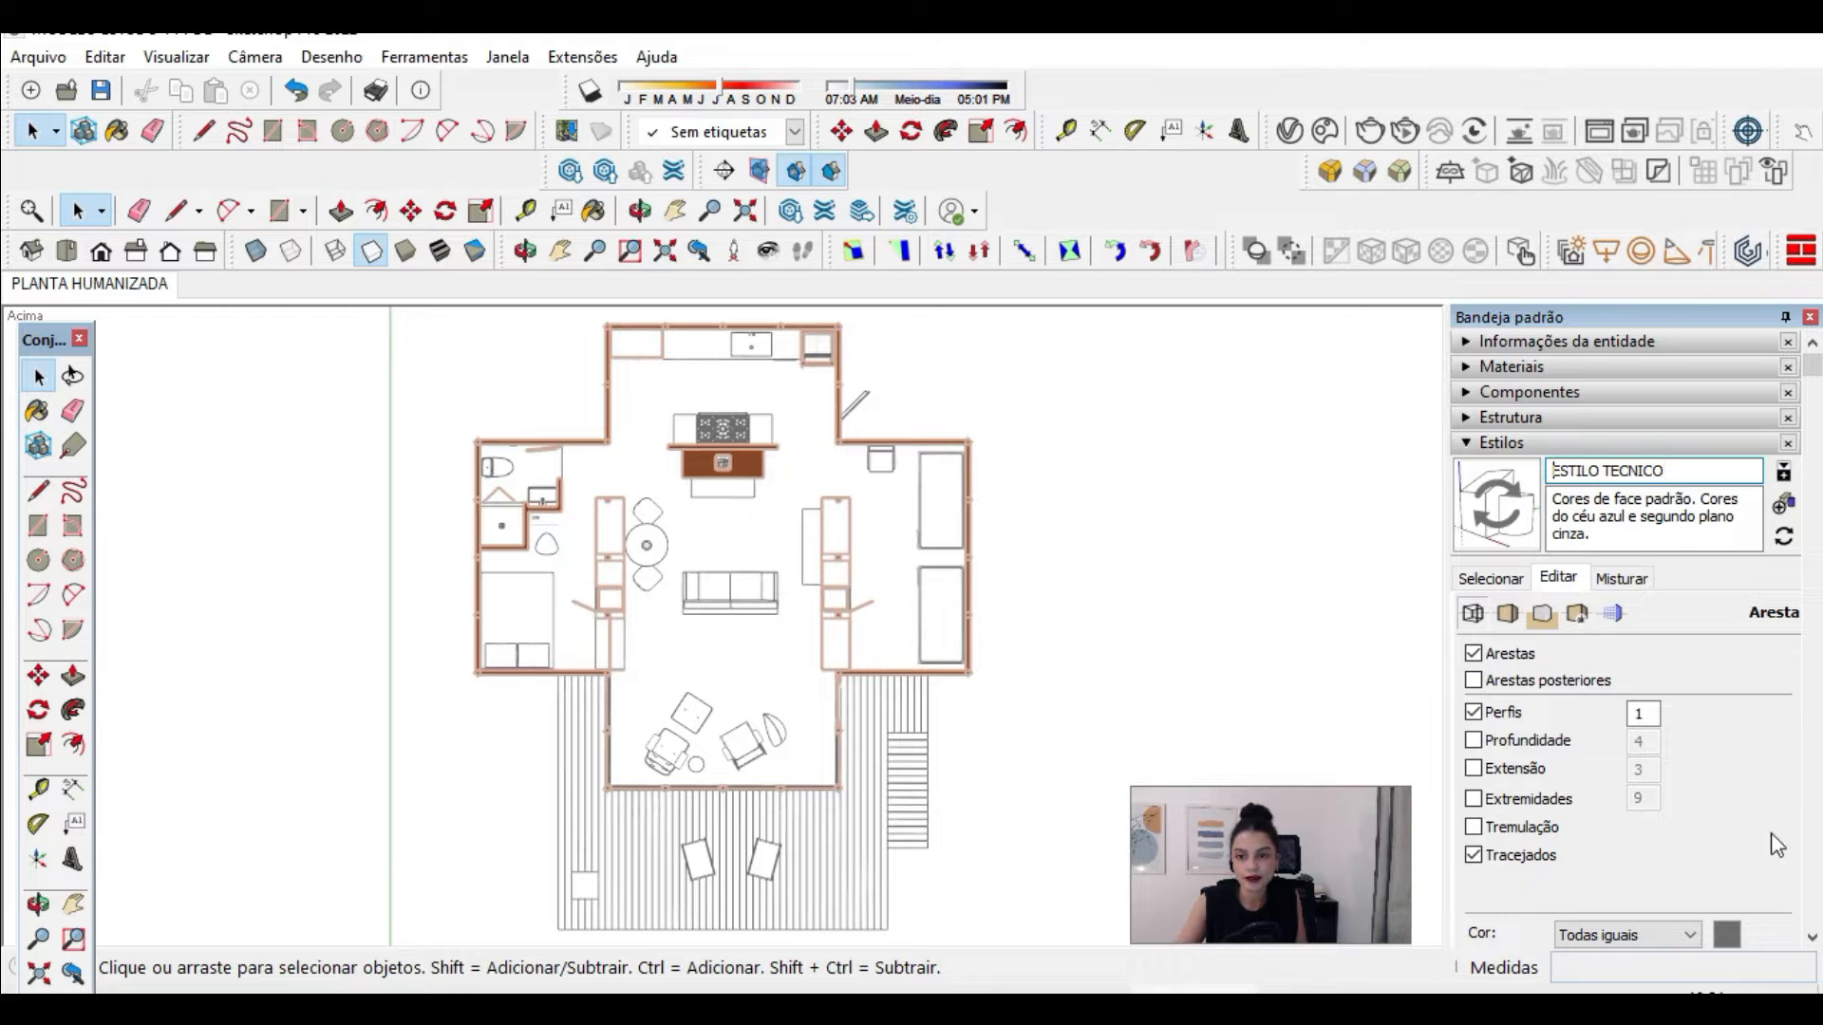
left_click(1489, 577)
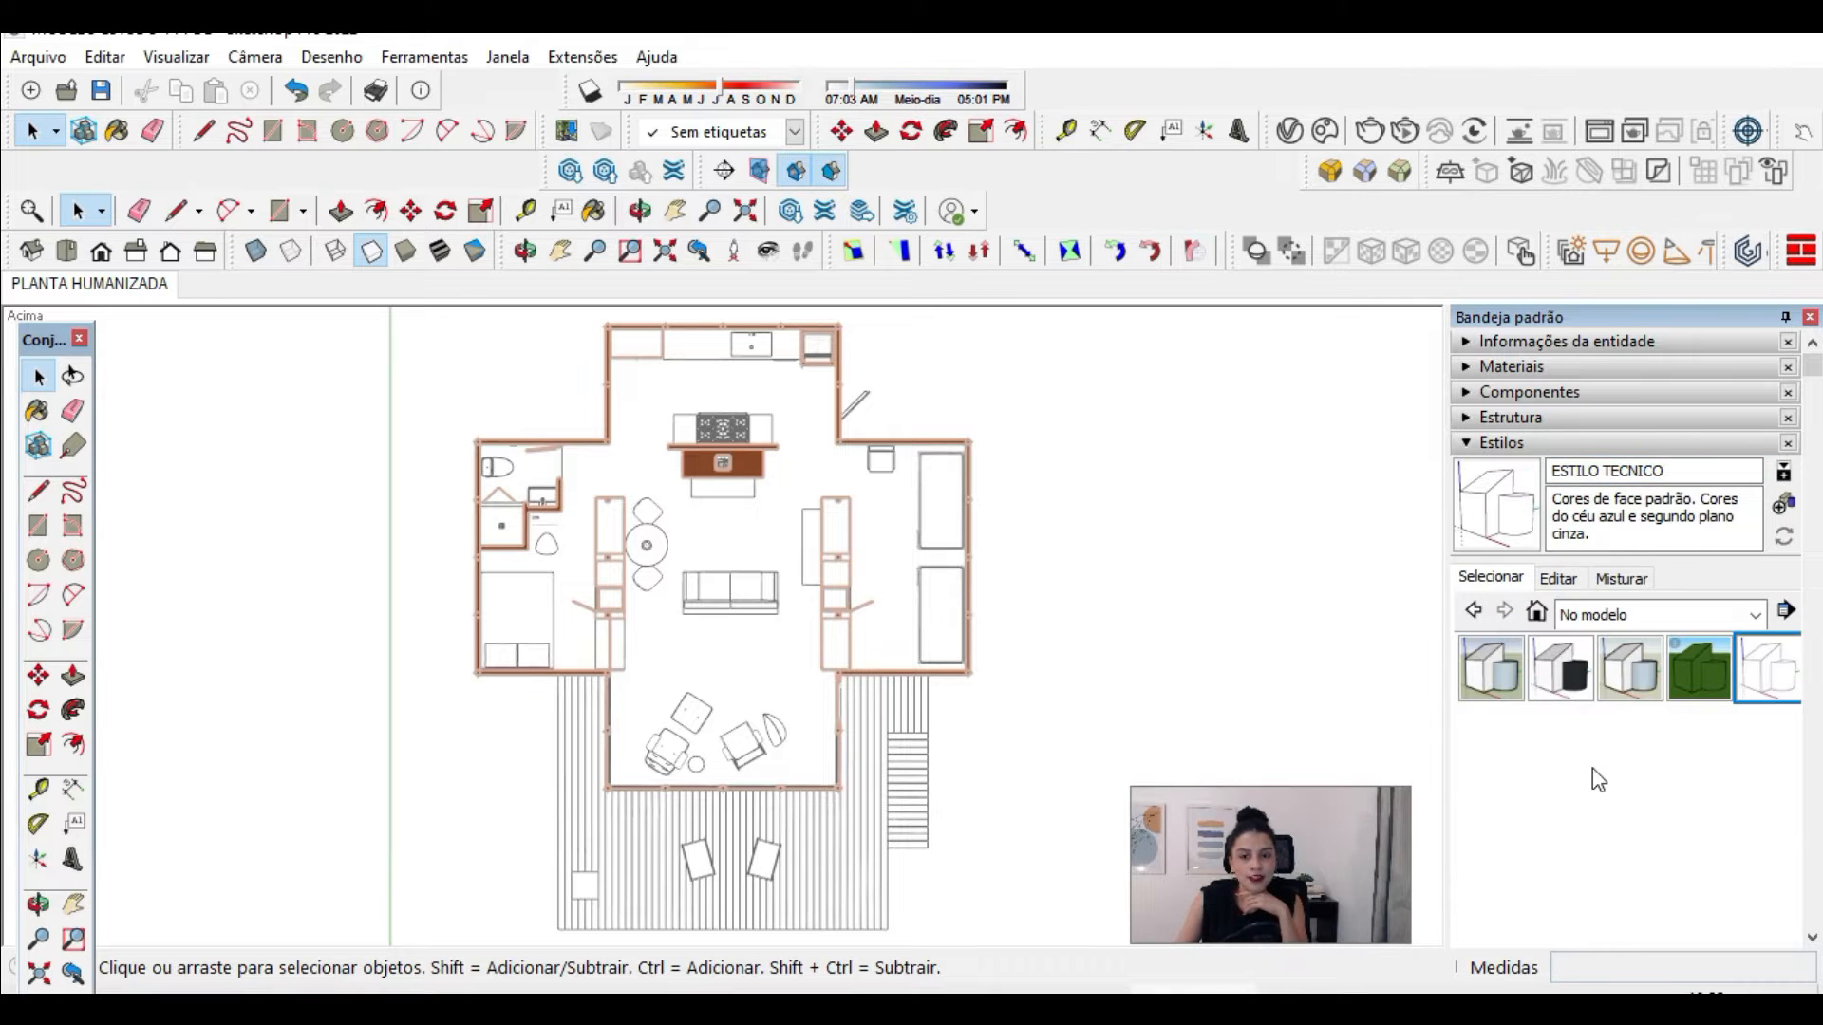
Step: Add a scene of the line-drawn floor plan and name it PLANTA TECNICA
left_click(1523, 444)
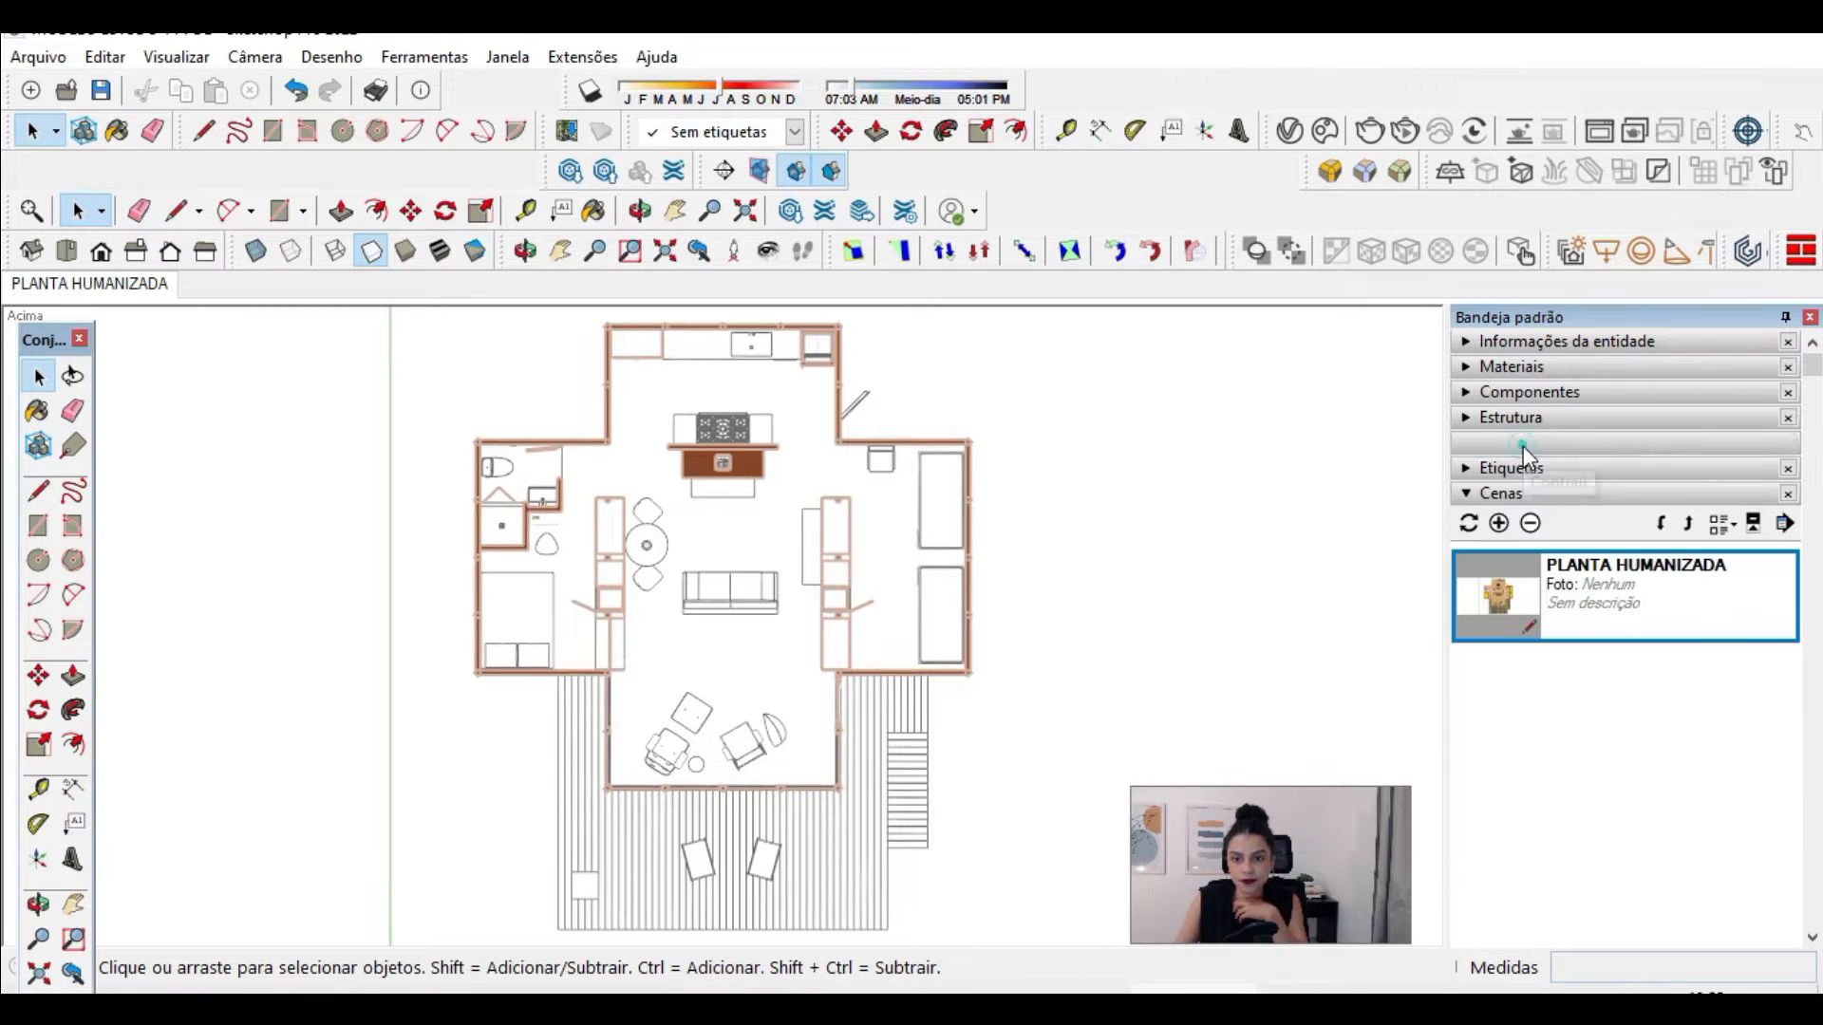
left_click(1499, 524)
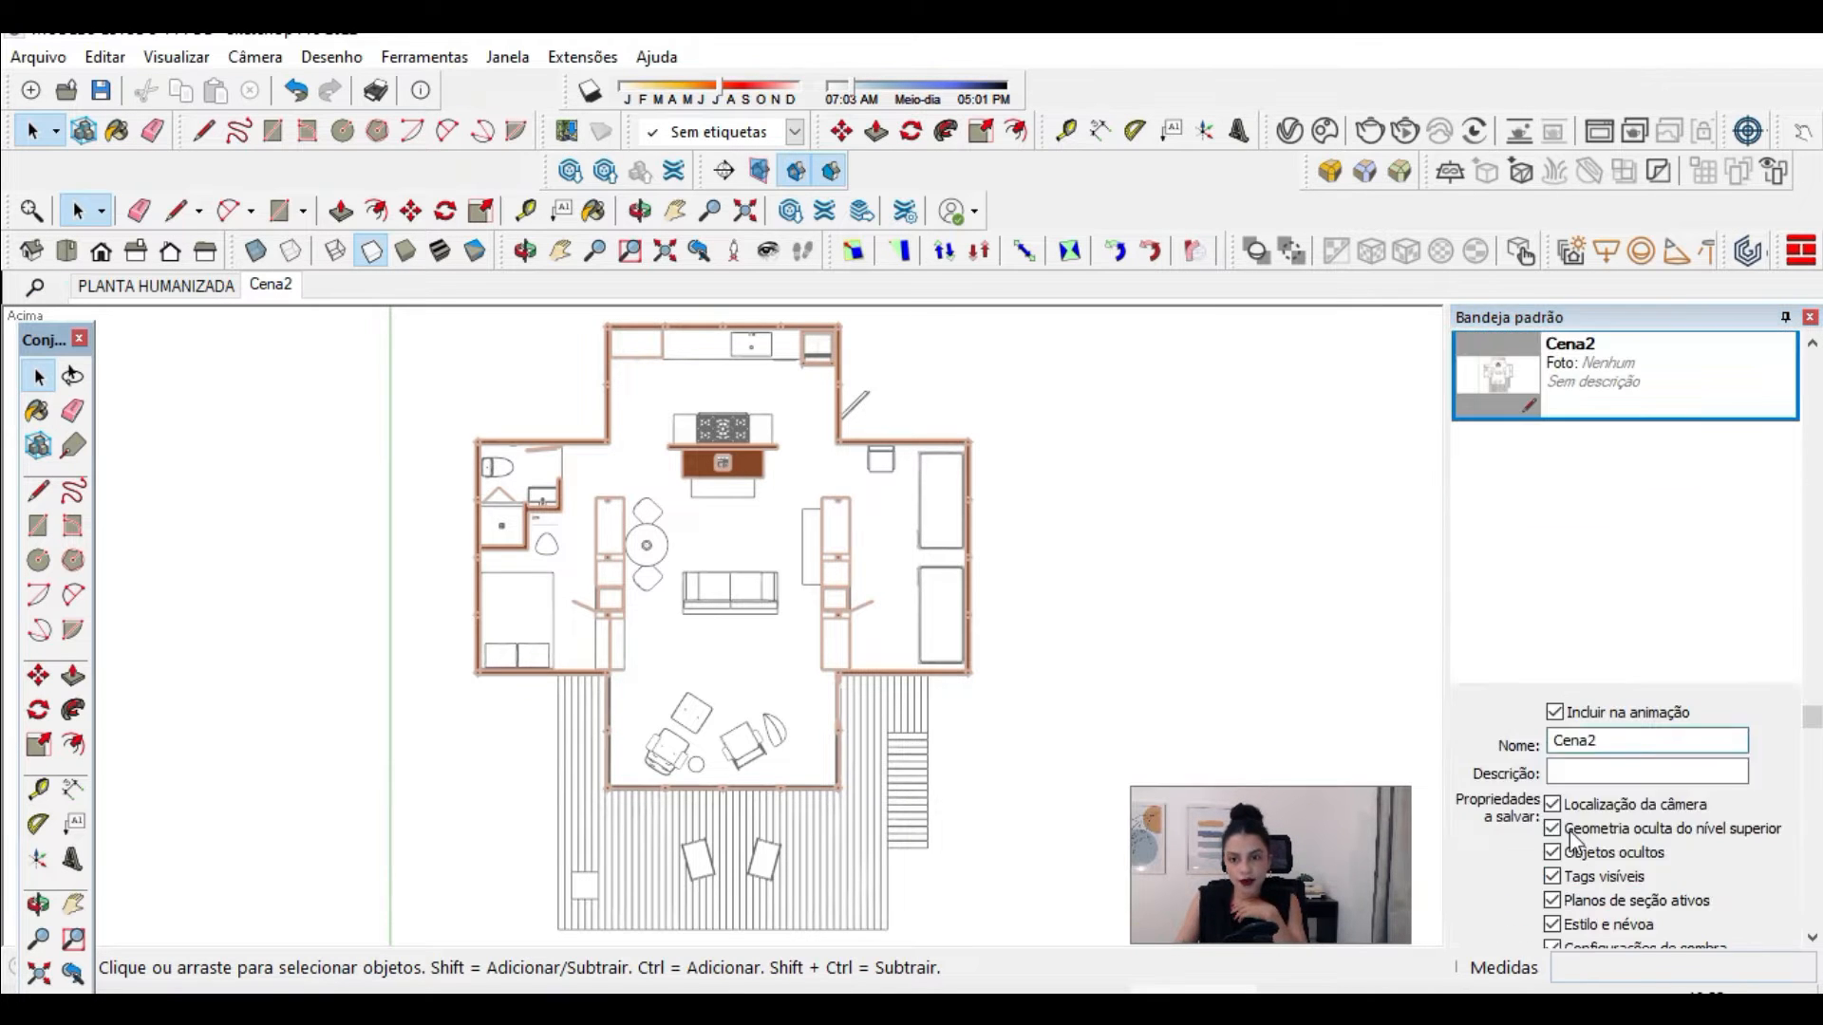
double_click(1611, 740)
type("PLANTA TECNICA")
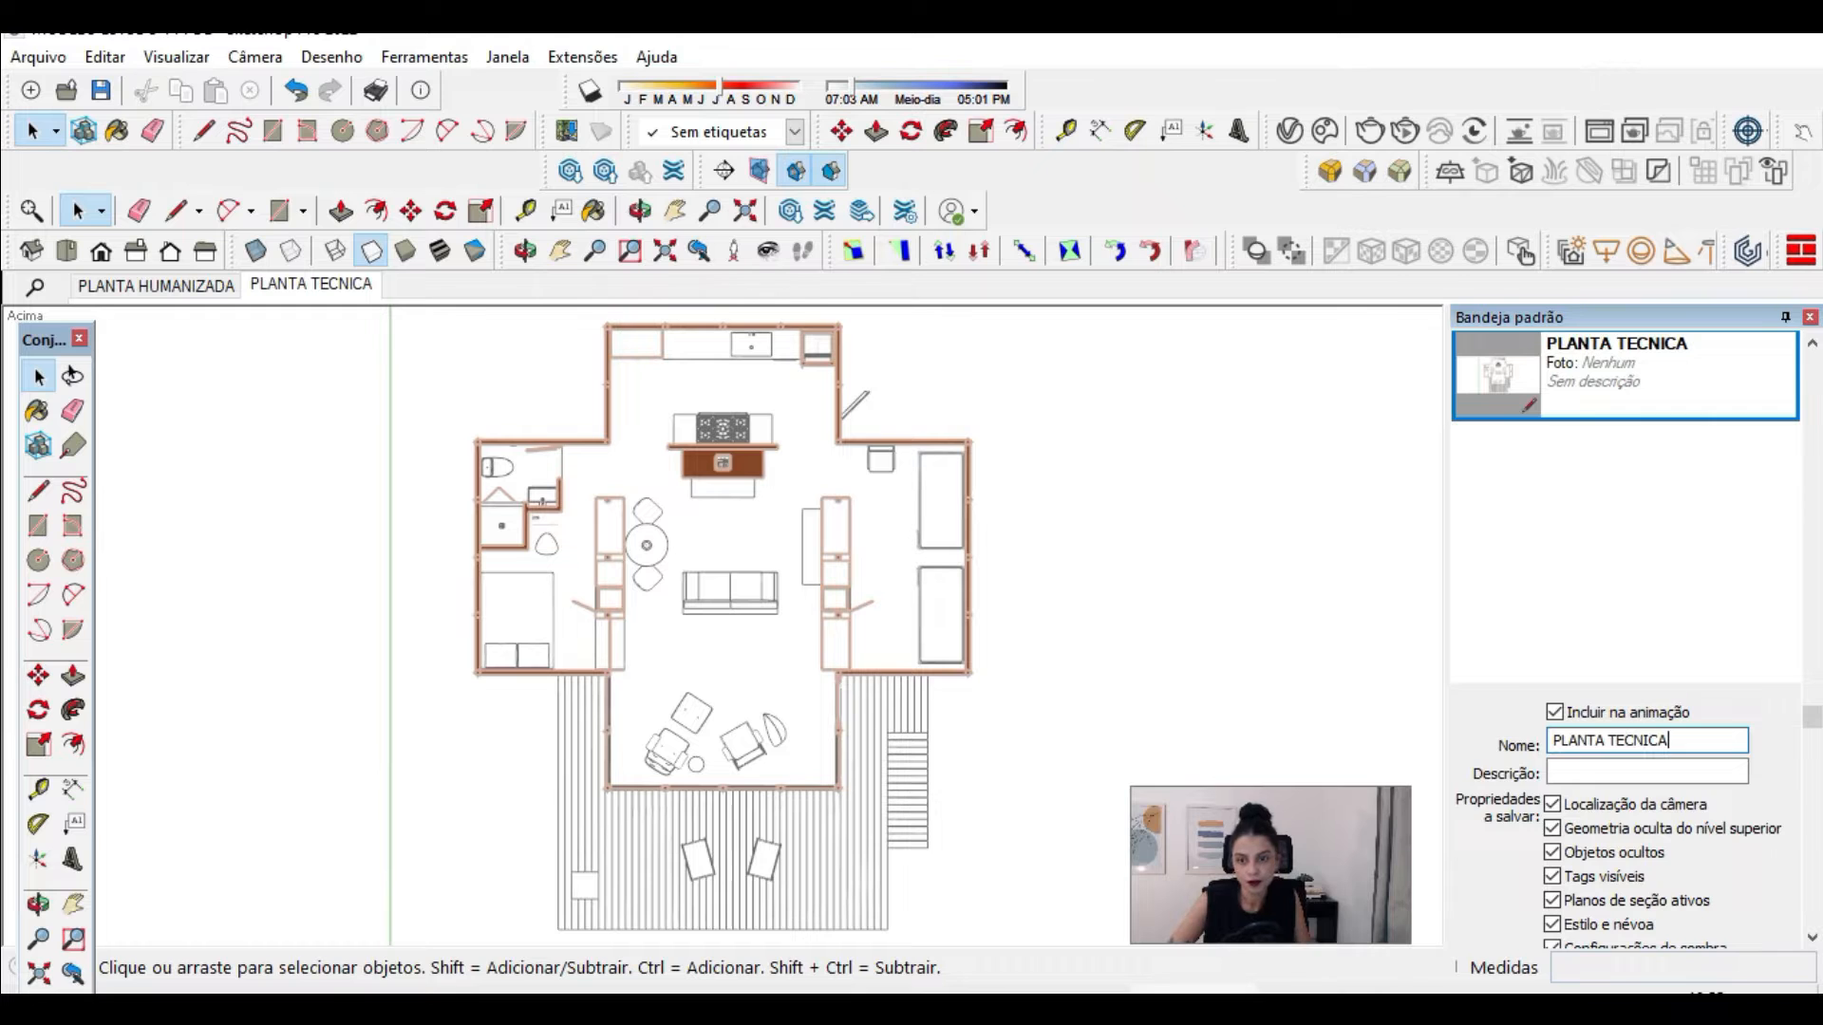
scroll(1648, 707, "up", 5)
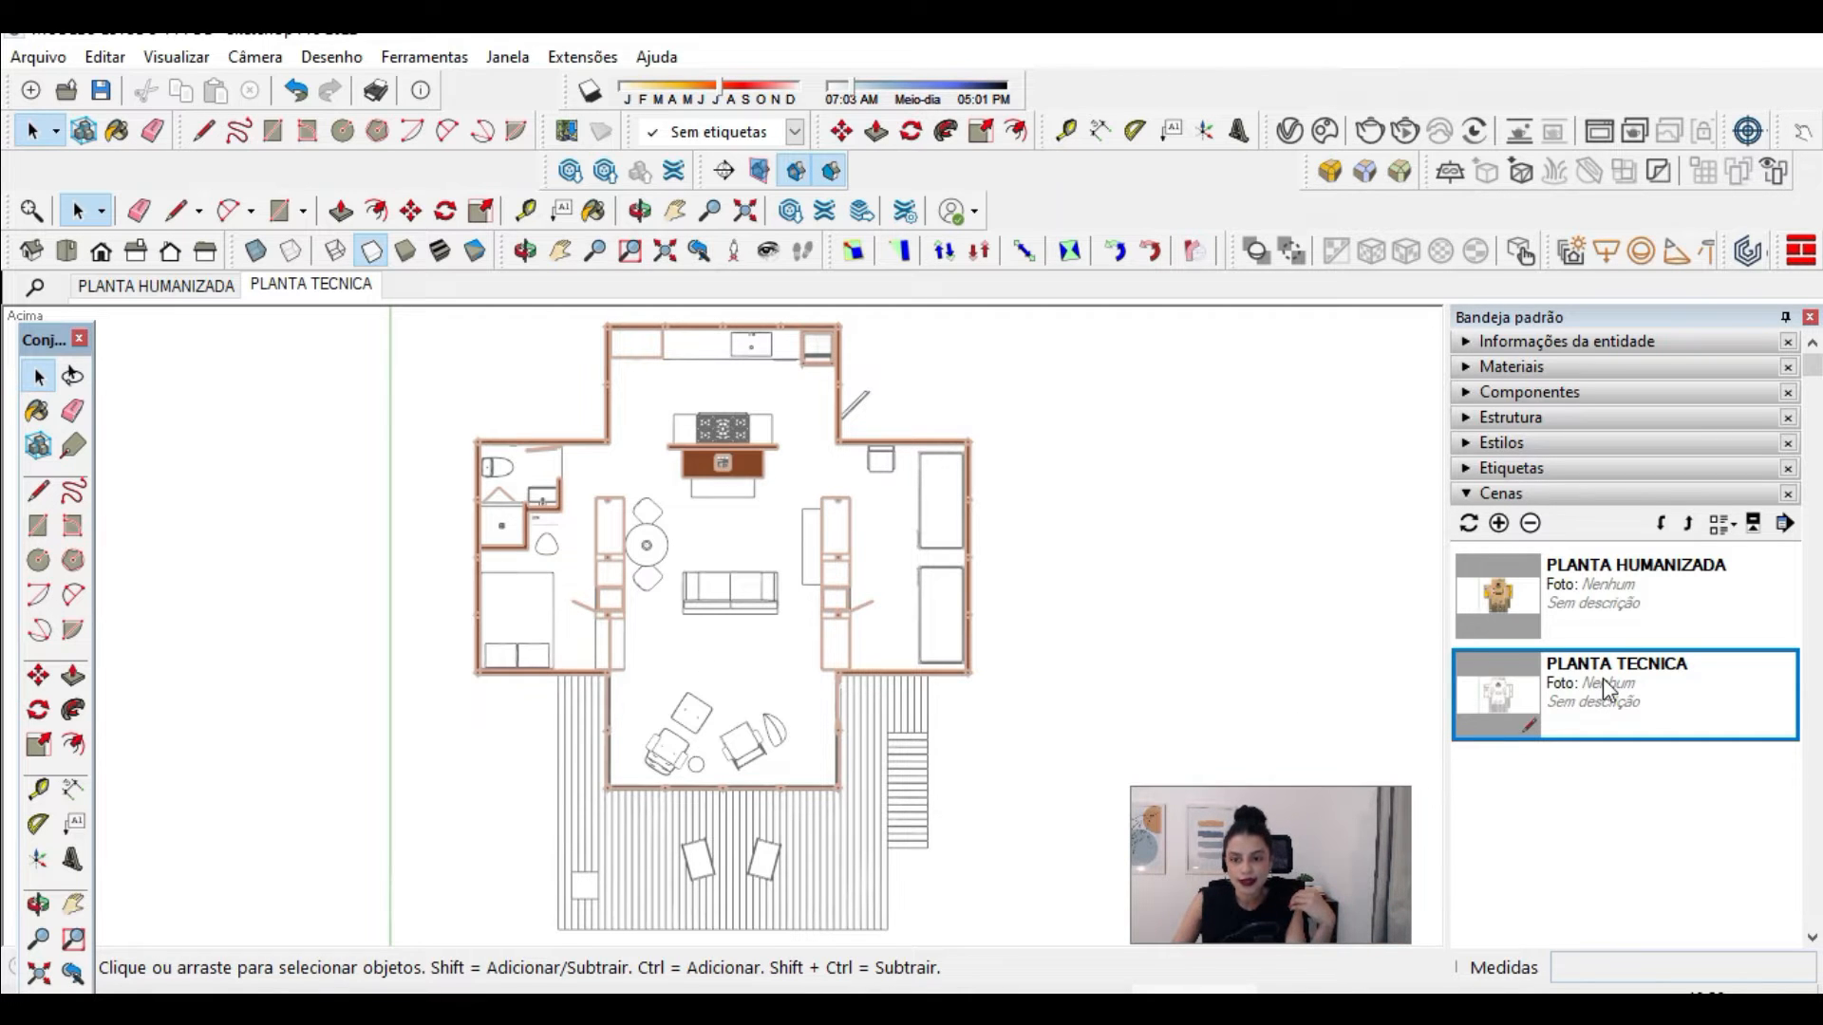
Step: Hide the +MOBILIARIO tag and update the PLANTA TECNICA scene with that visibility
left_click(1550, 469)
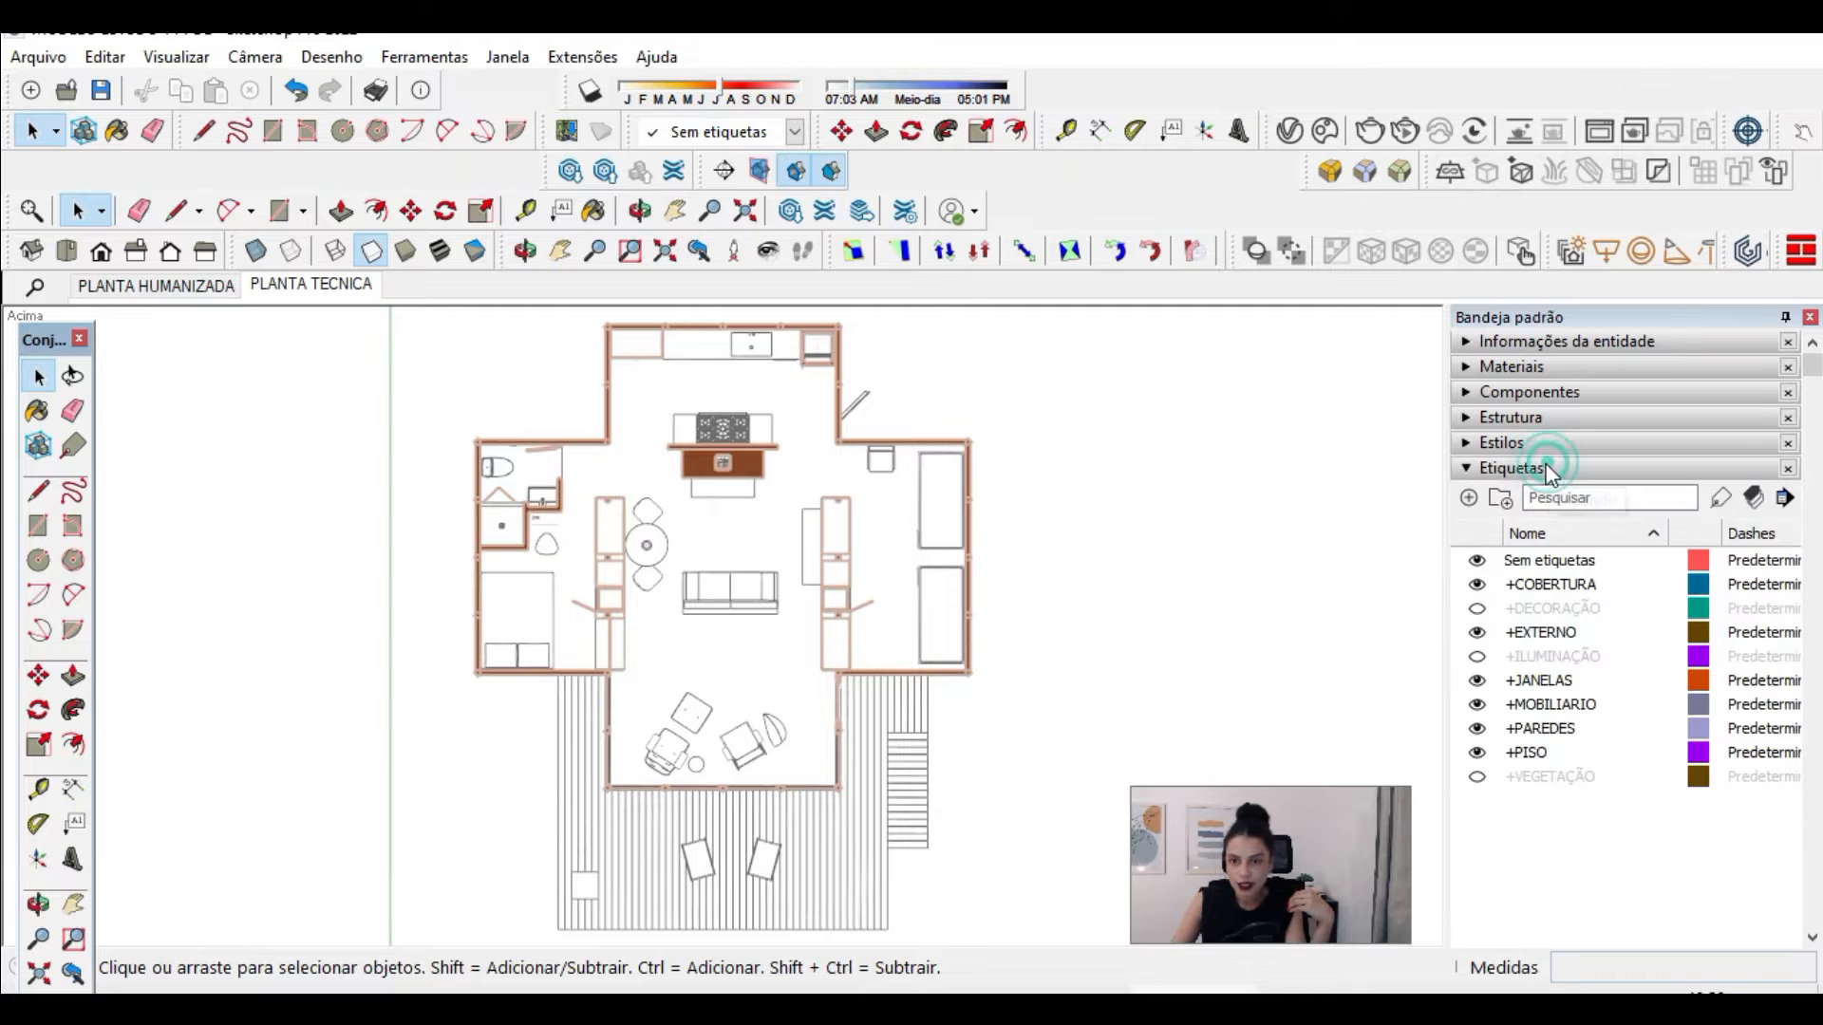
left_click(1476, 705)
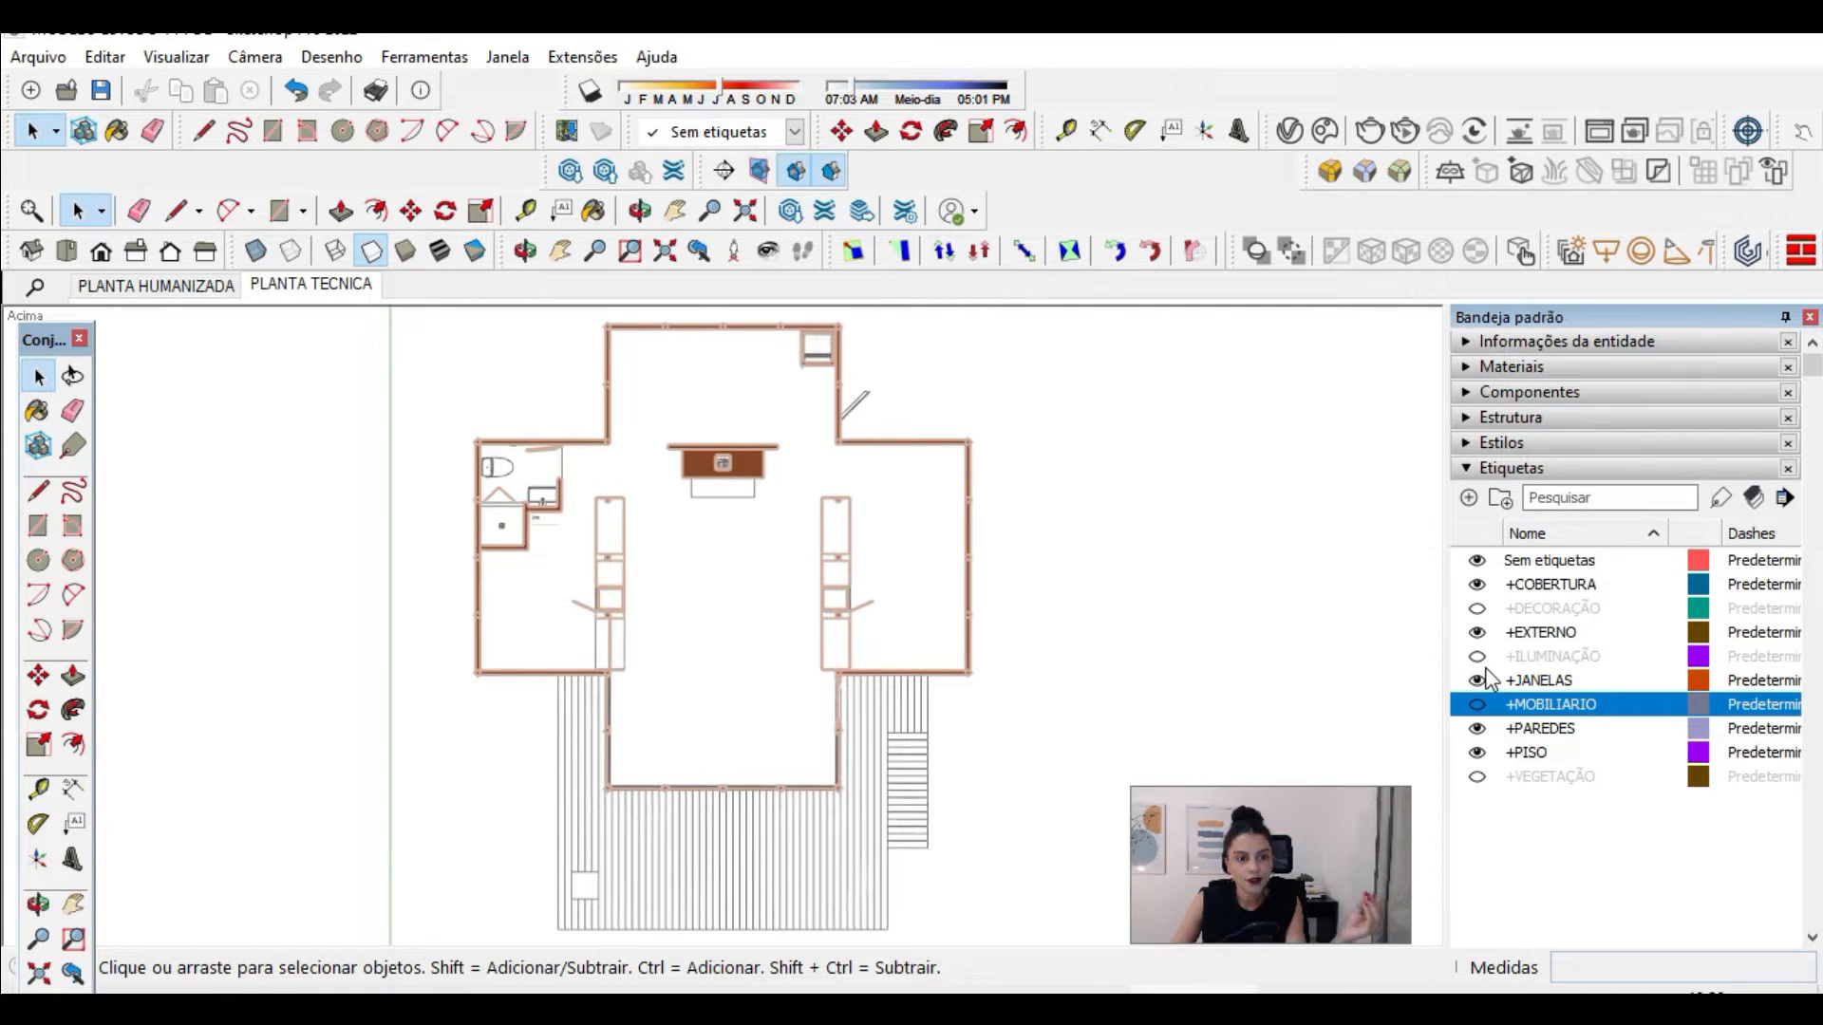
left_click(1547, 469)
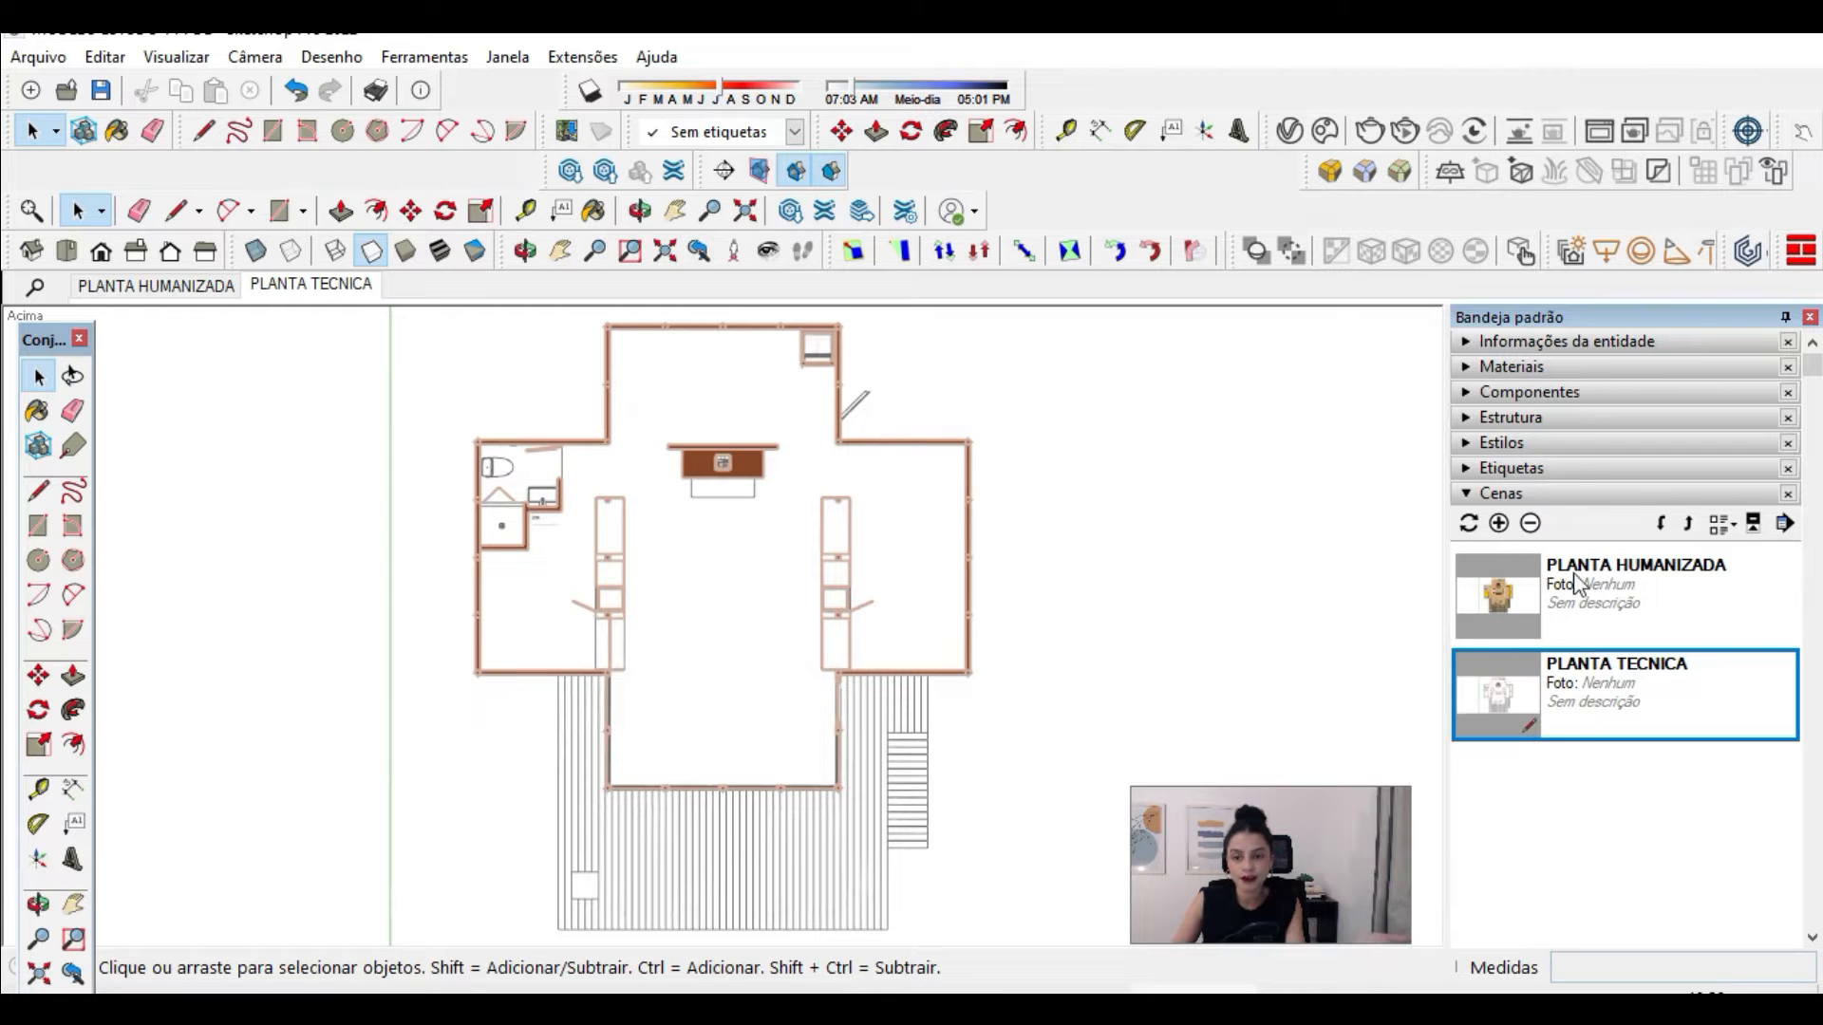
right_click(1521, 675)
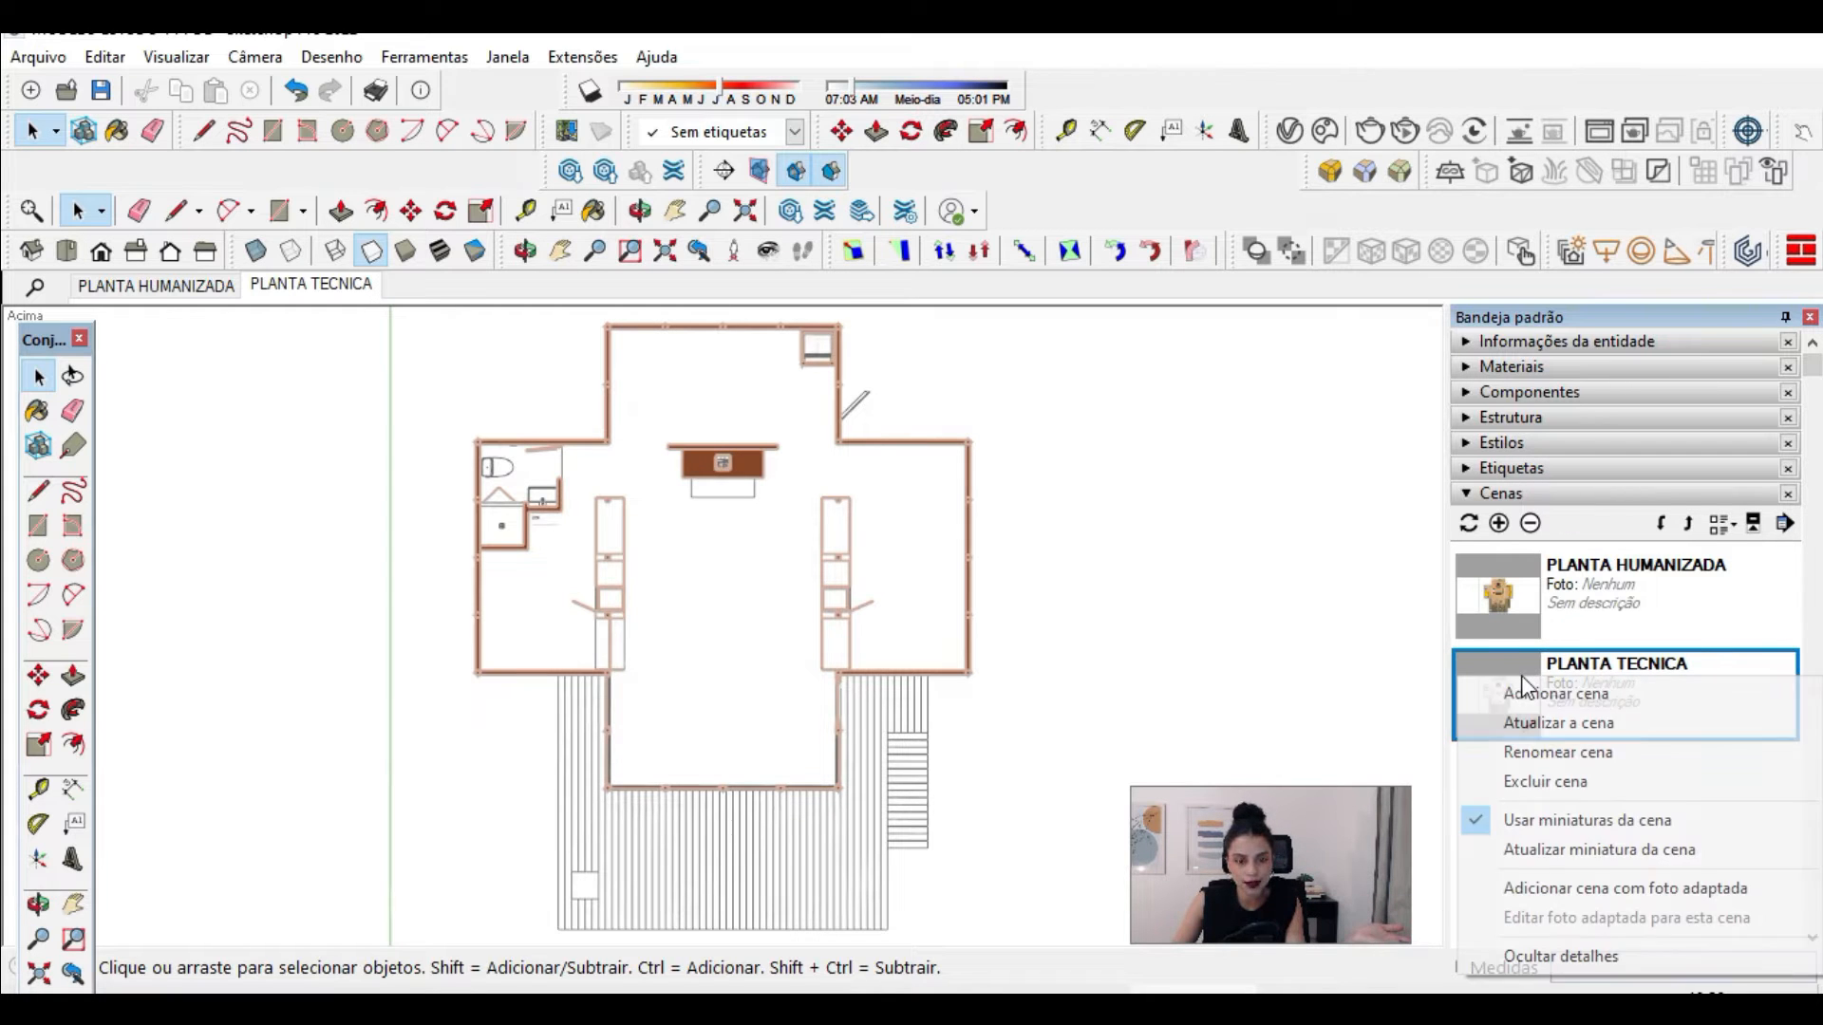
left_click(1530, 724)
left_click(864, 619)
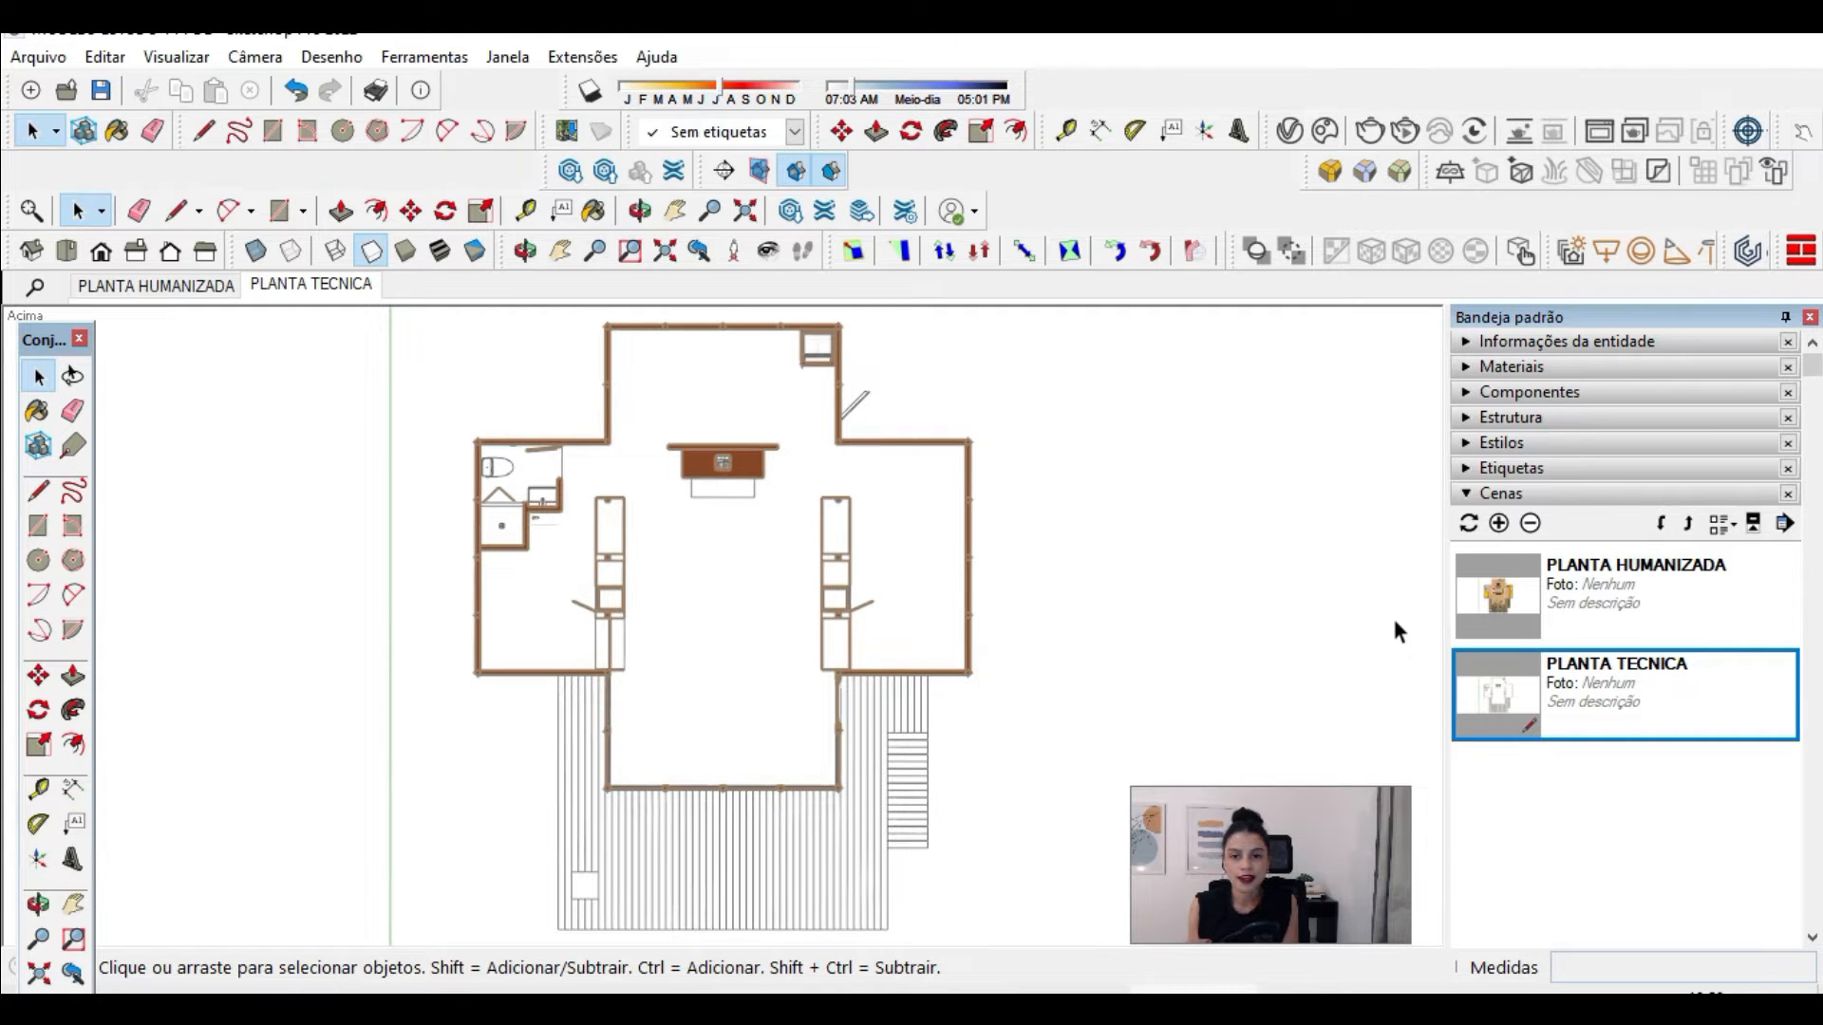
Step: Review the model's stored styles, with ESTILO HUMANIZADO and ESTILO TECNICO in the list
left_click(1530, 442)
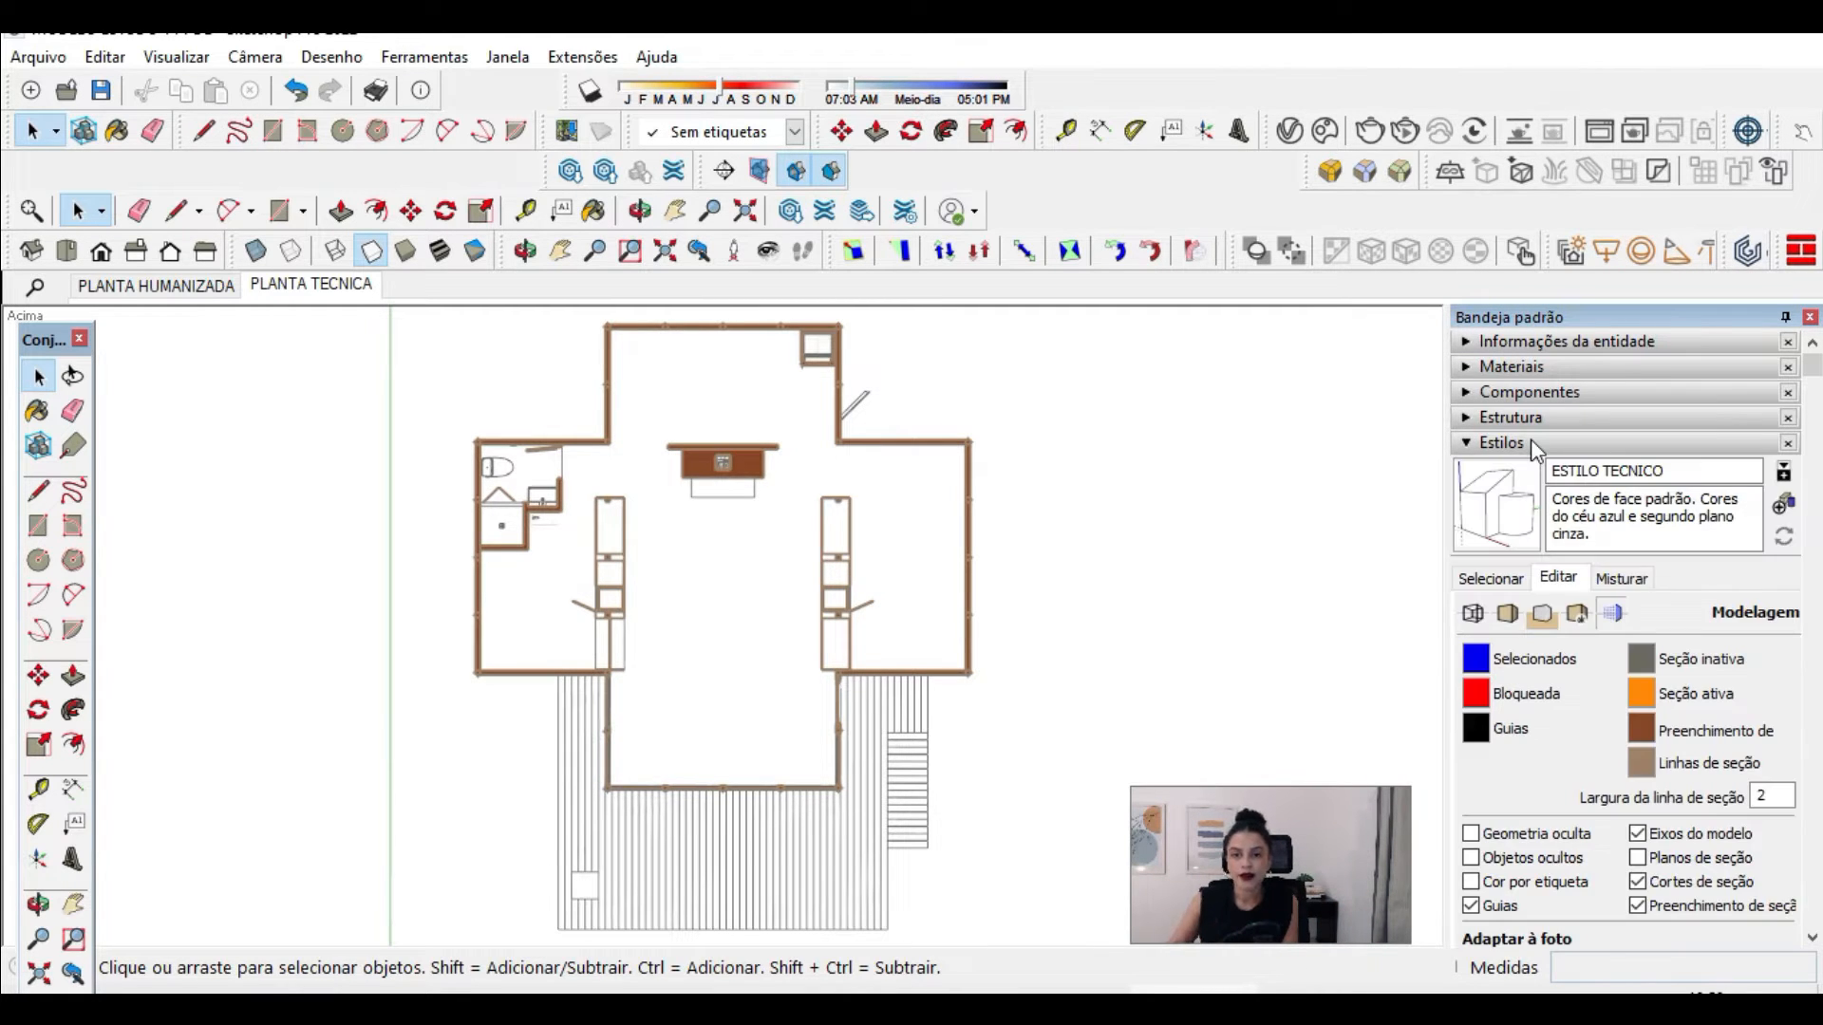
left_click(1530, 441)
left_click(1516, 445)
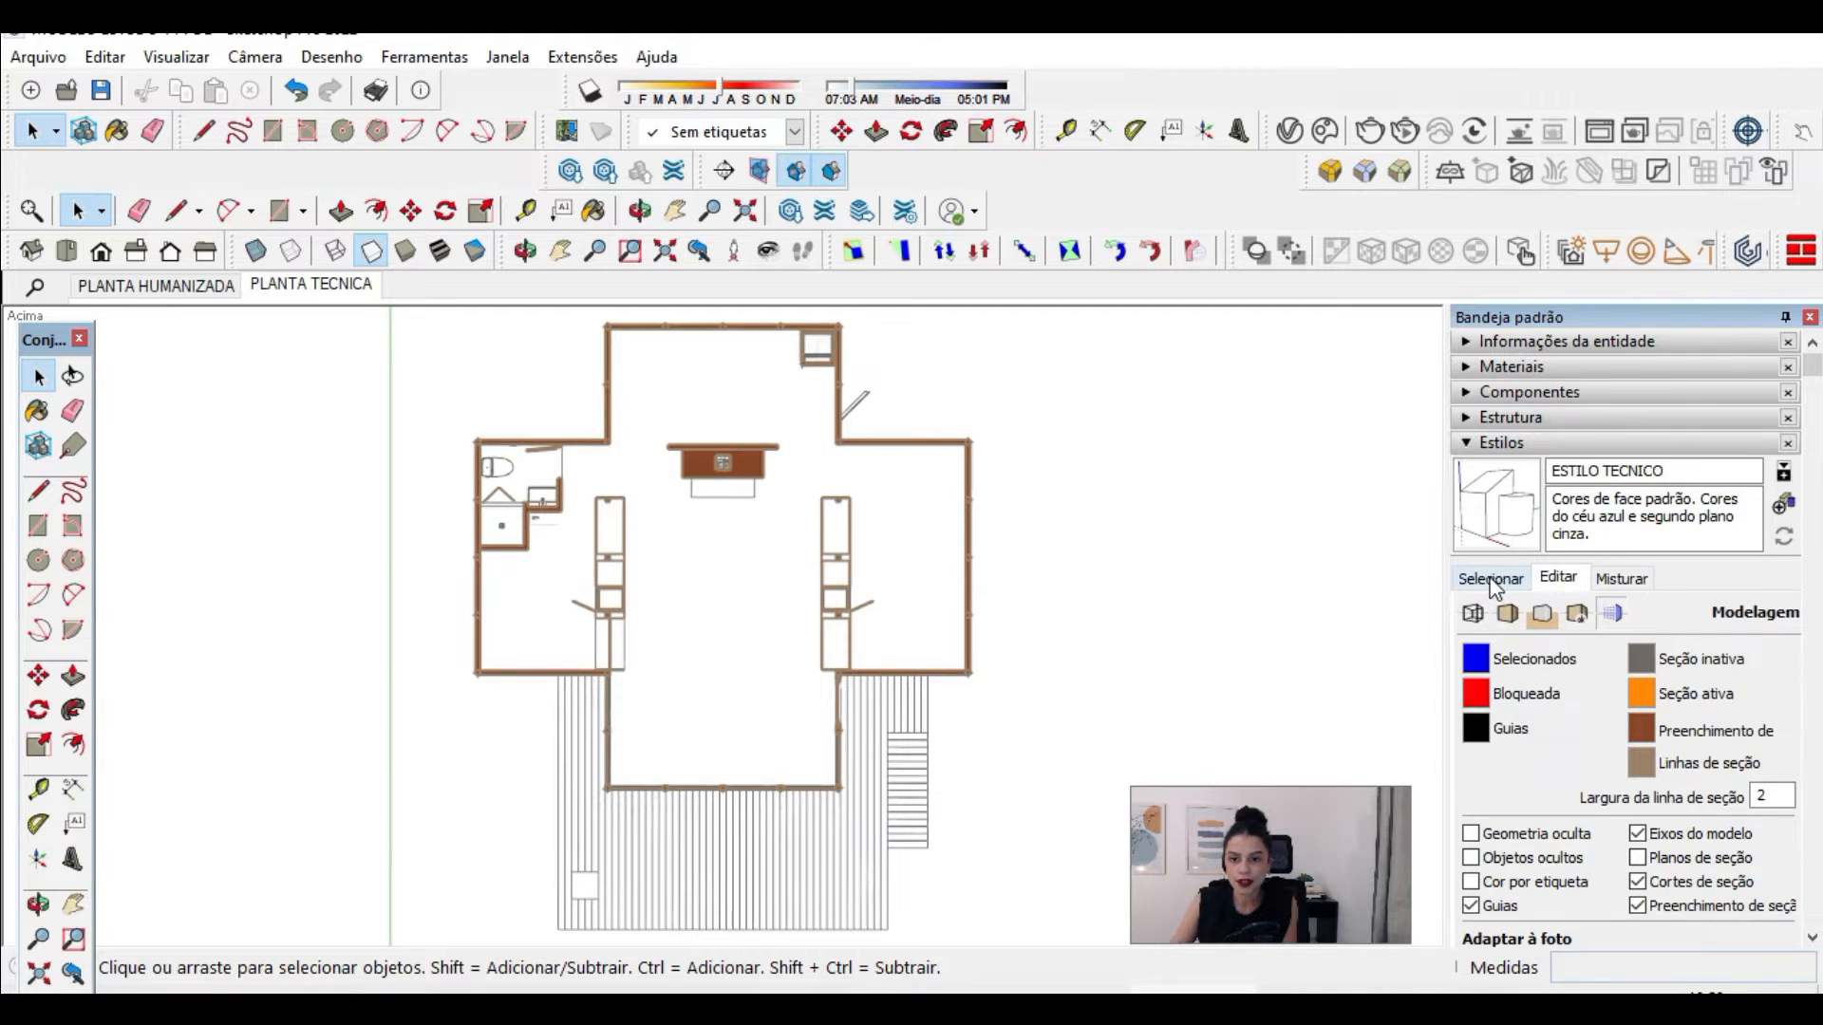
left_click(1488, 579)
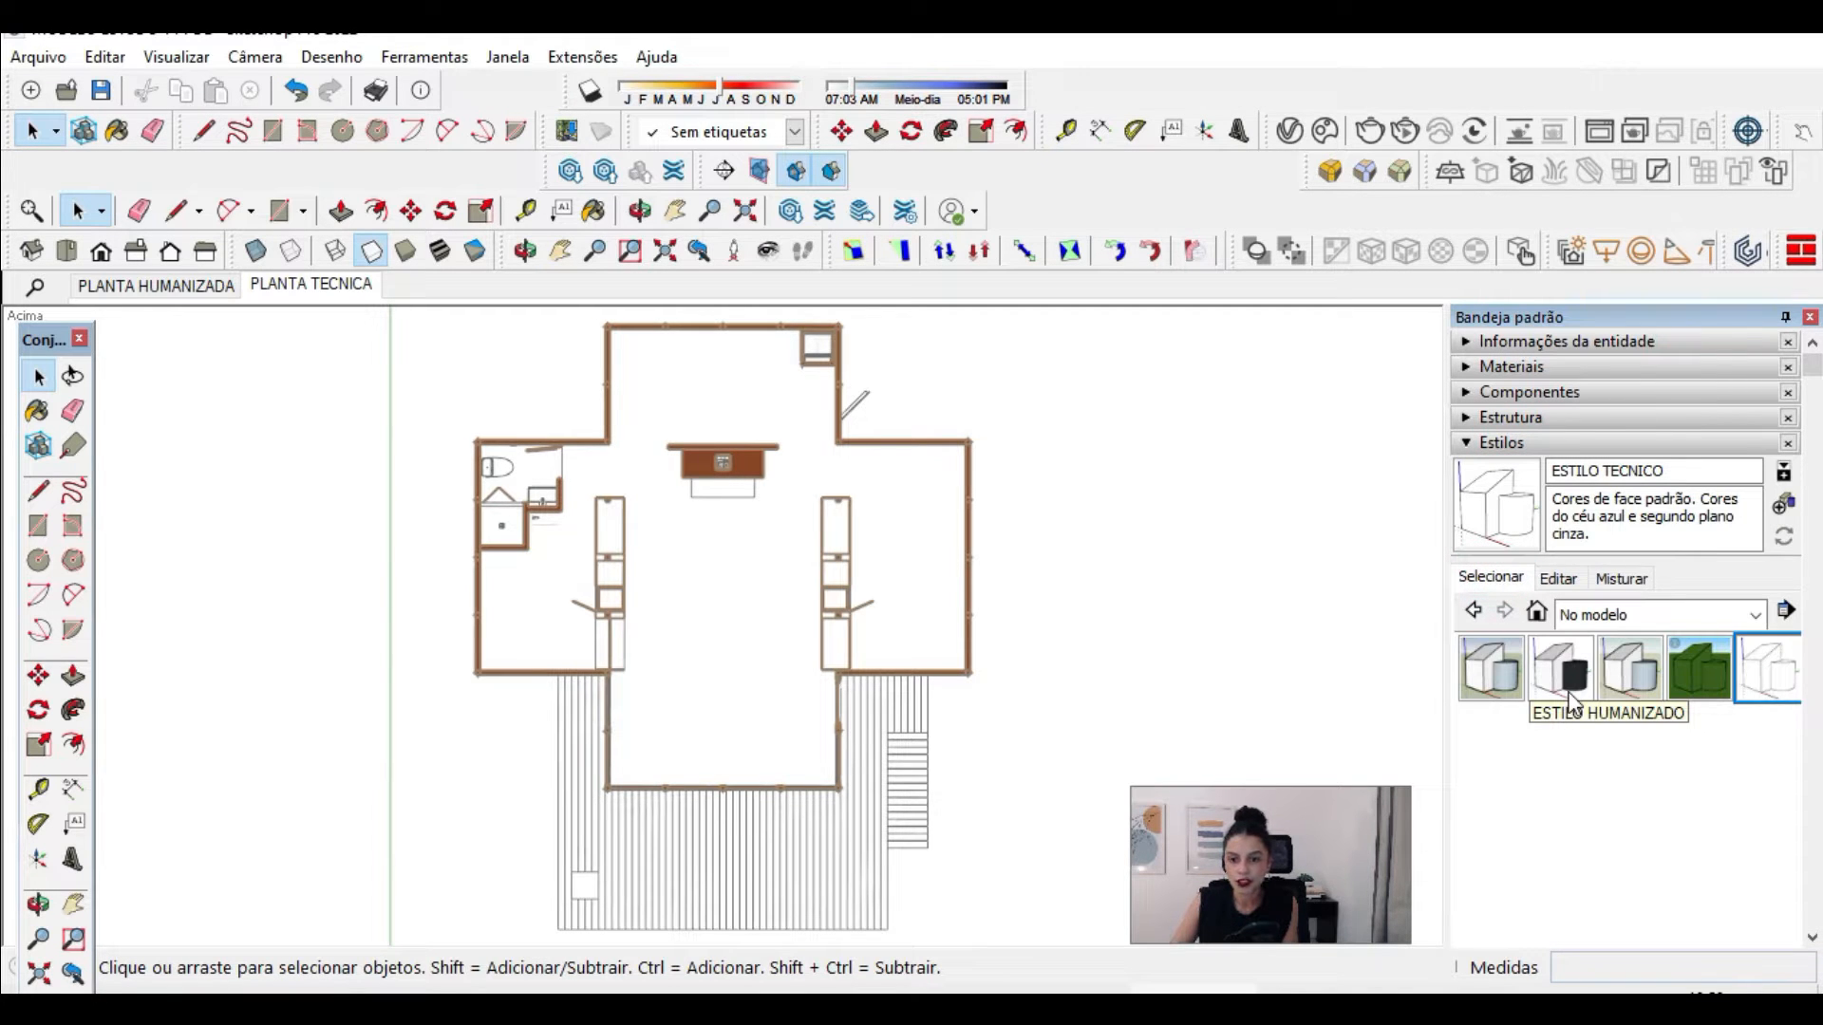
Step: Apply ESTILO HUMANIZADO and set its section line colour to HSB 29, 21, 50
left_click(1562, 659)
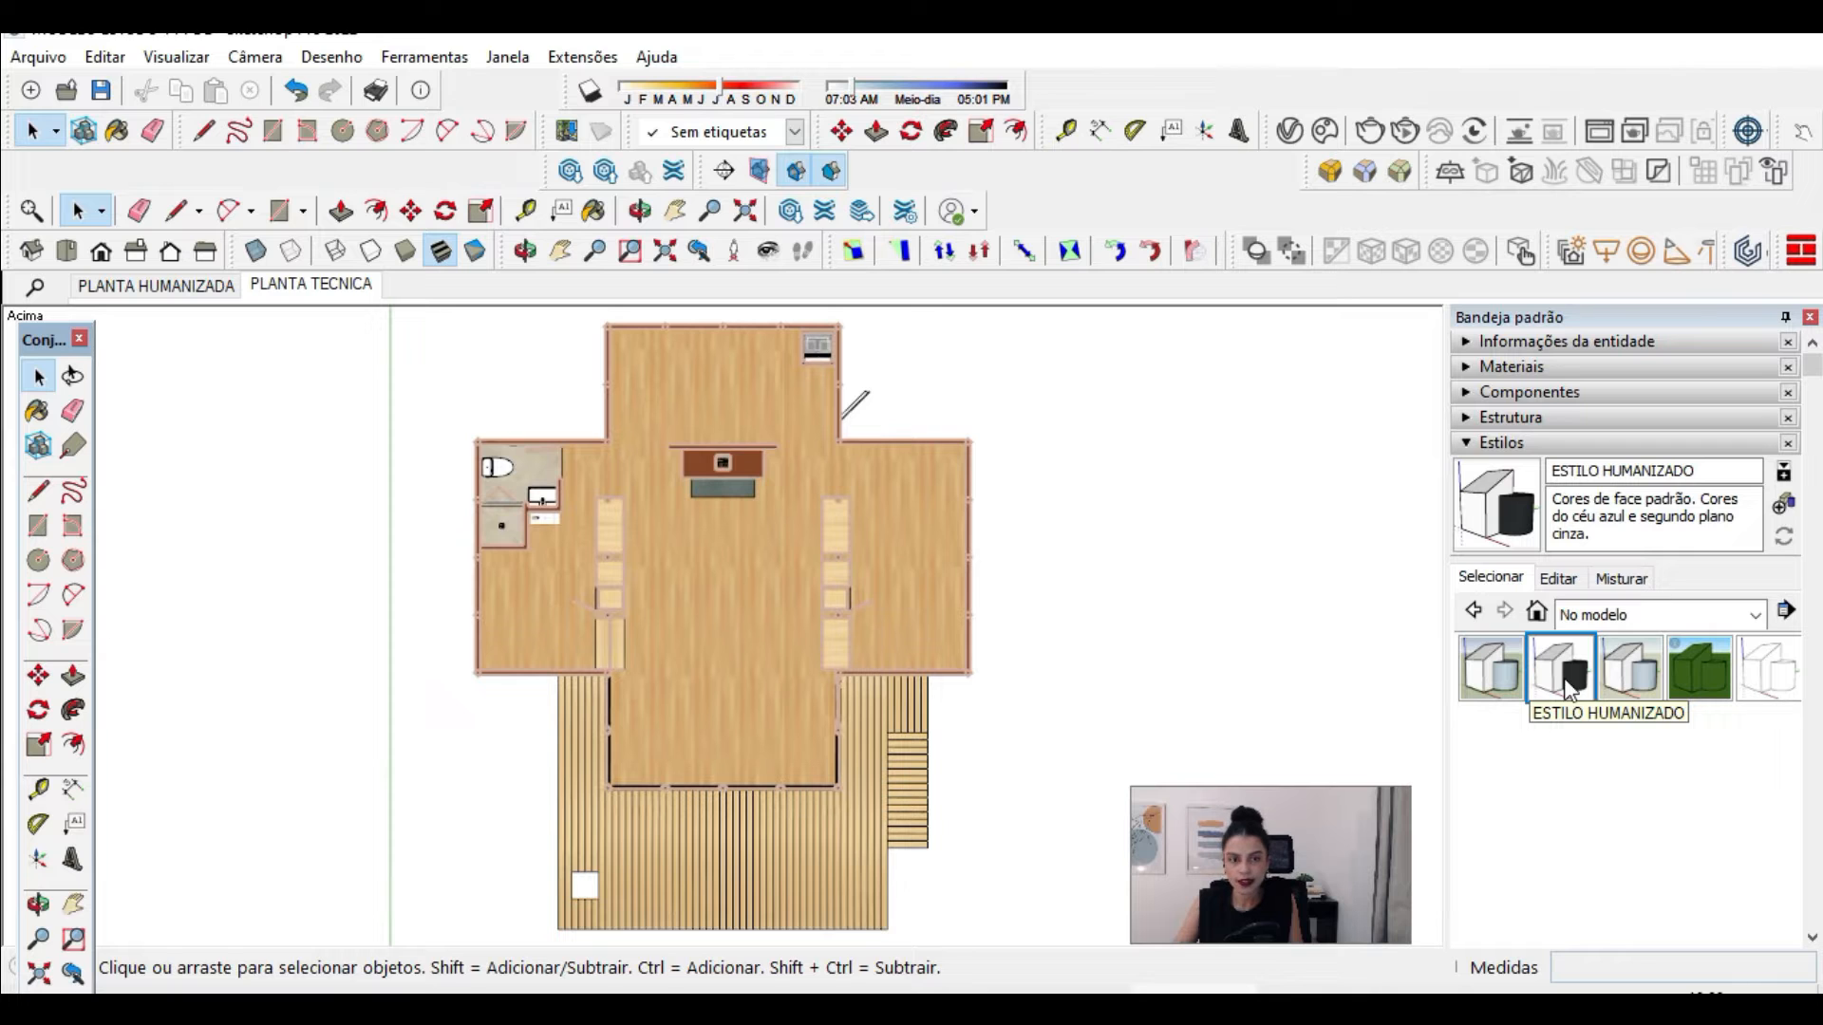
left_click(1561, 581)
left_click(1642, 762)
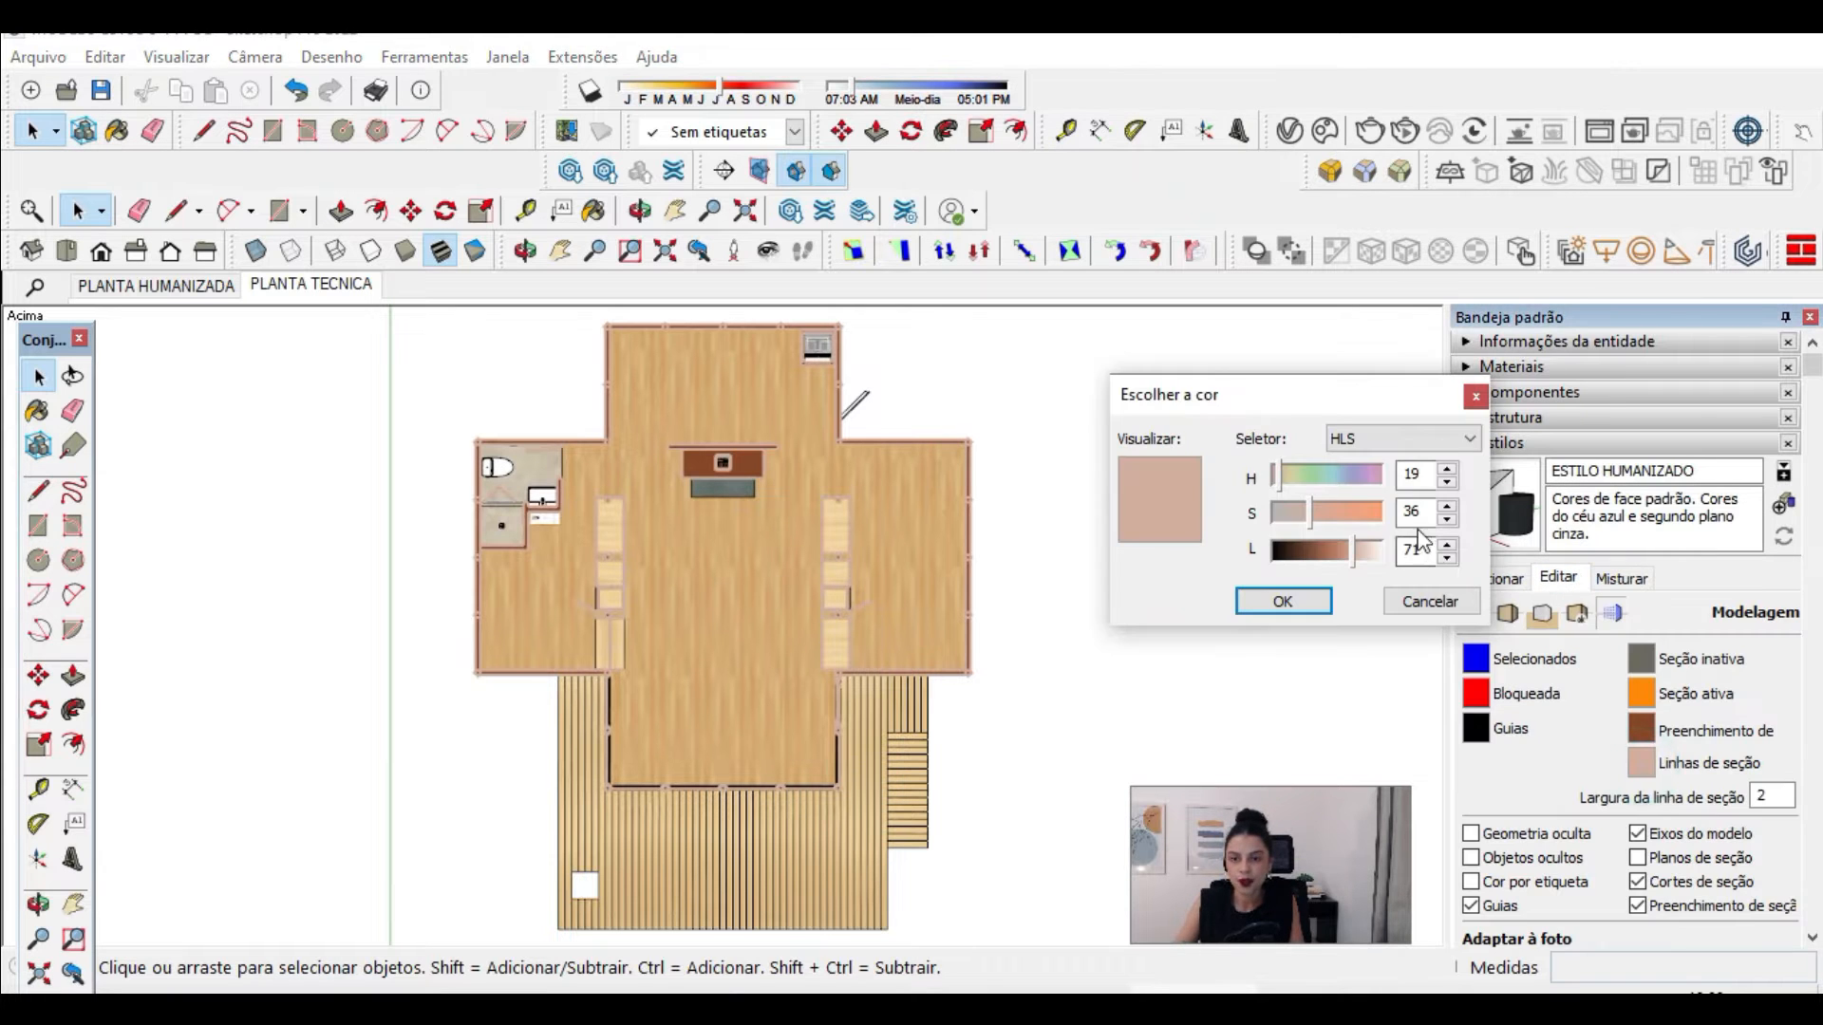
type("29\t21\t50")
left_click(1296, 606)
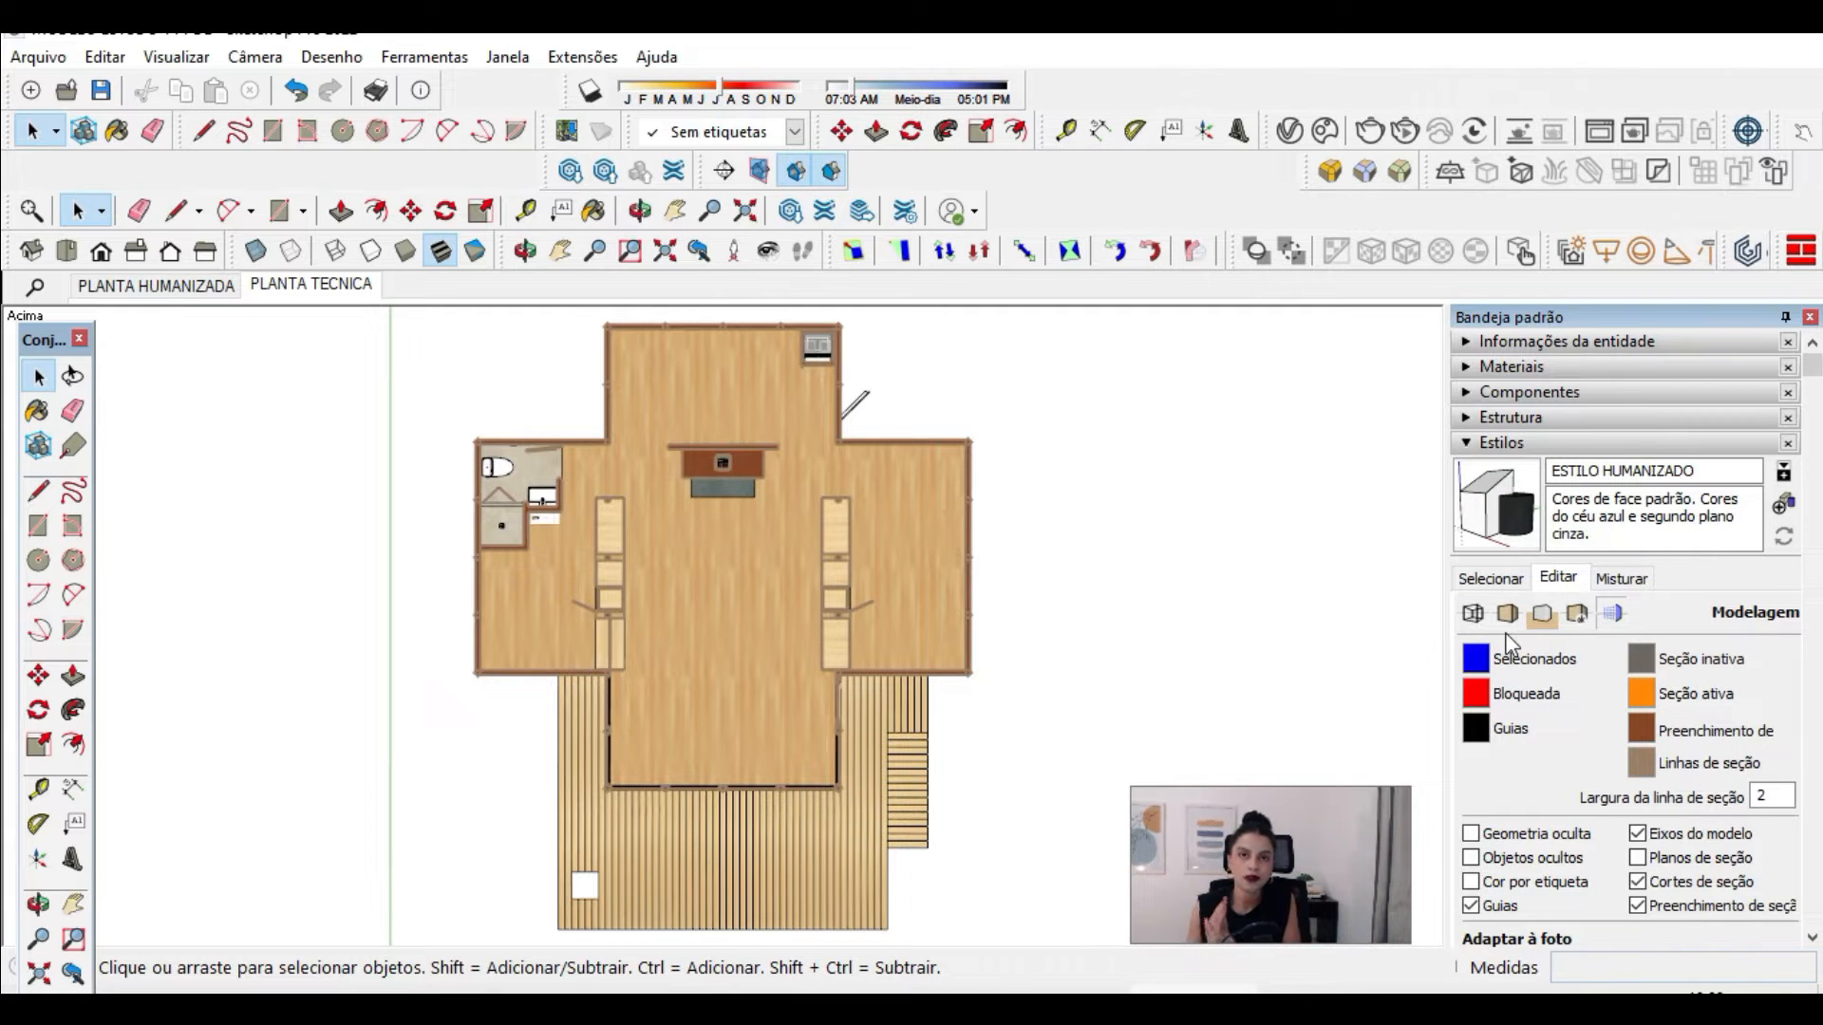
Step: Starting from the PLANTA HUMANIZADA scene, orbit to a 3D exterior view and show the +VEGETAÇÃO, +ILUMINAÇÃO and +DECORAÇÃO tags
left_click(1592, 622)
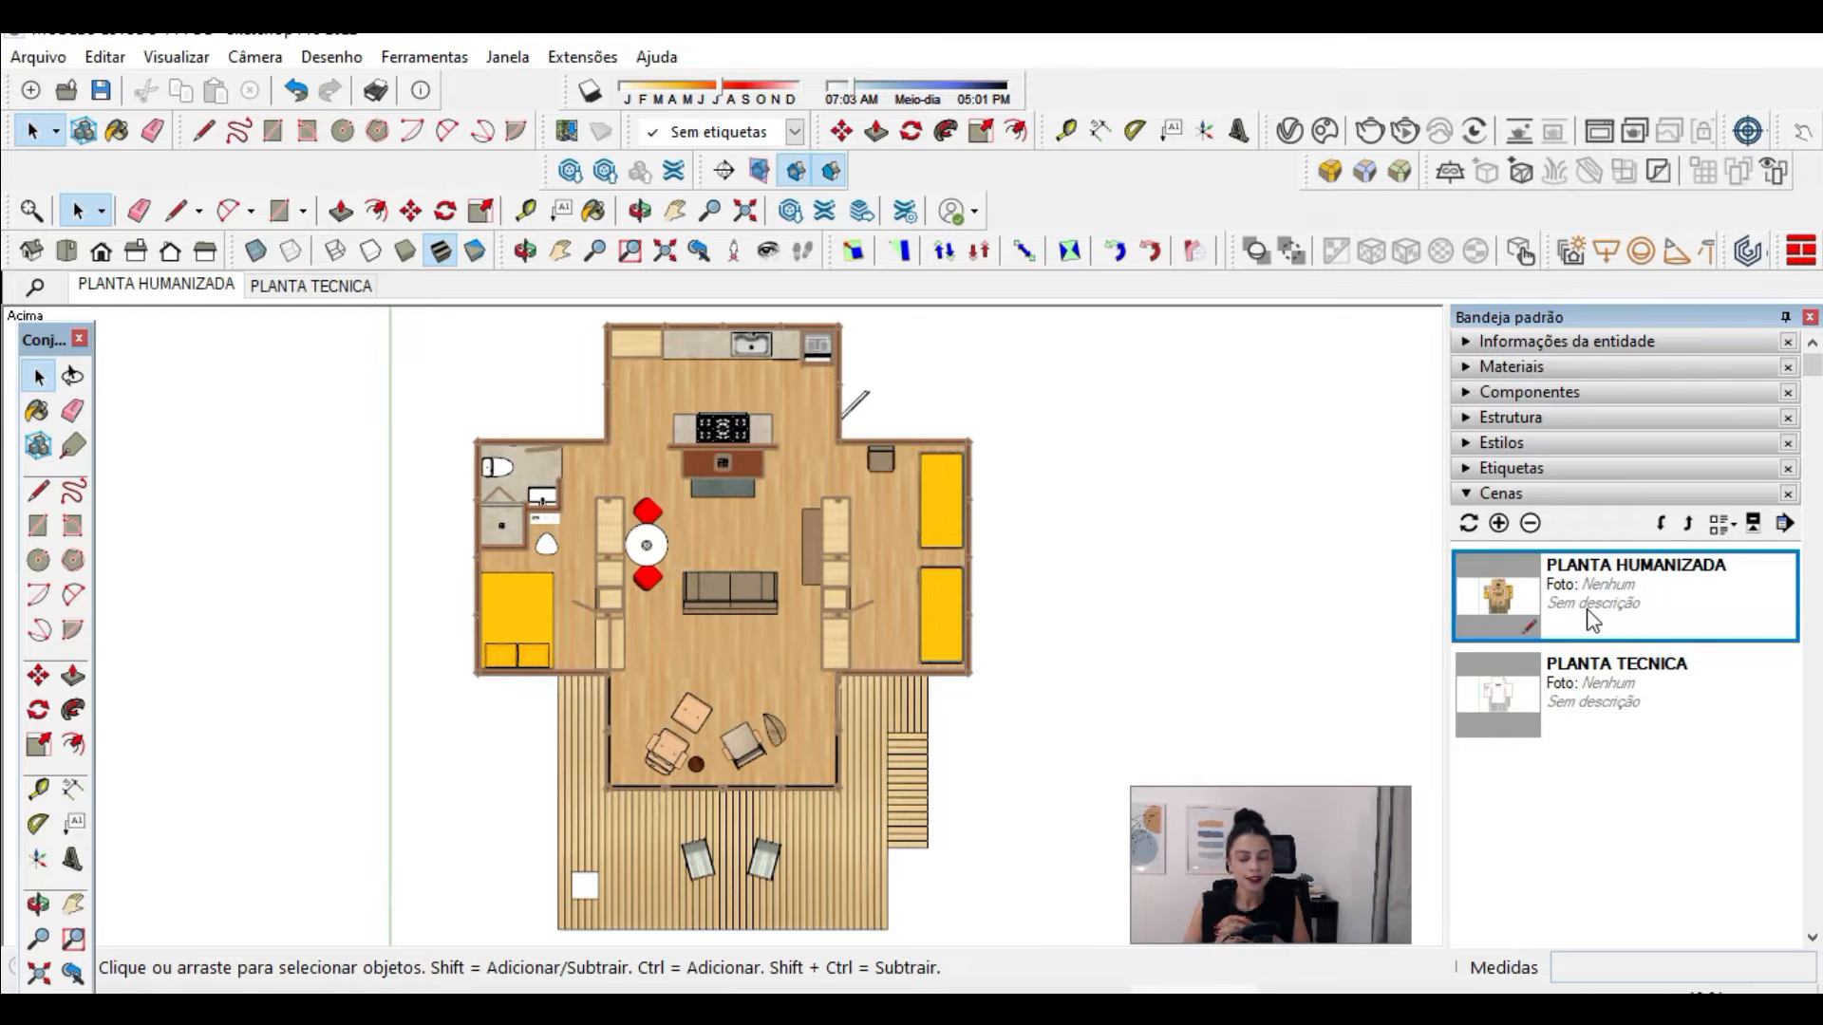
middle_click_drag(816, 702, 461, 626)
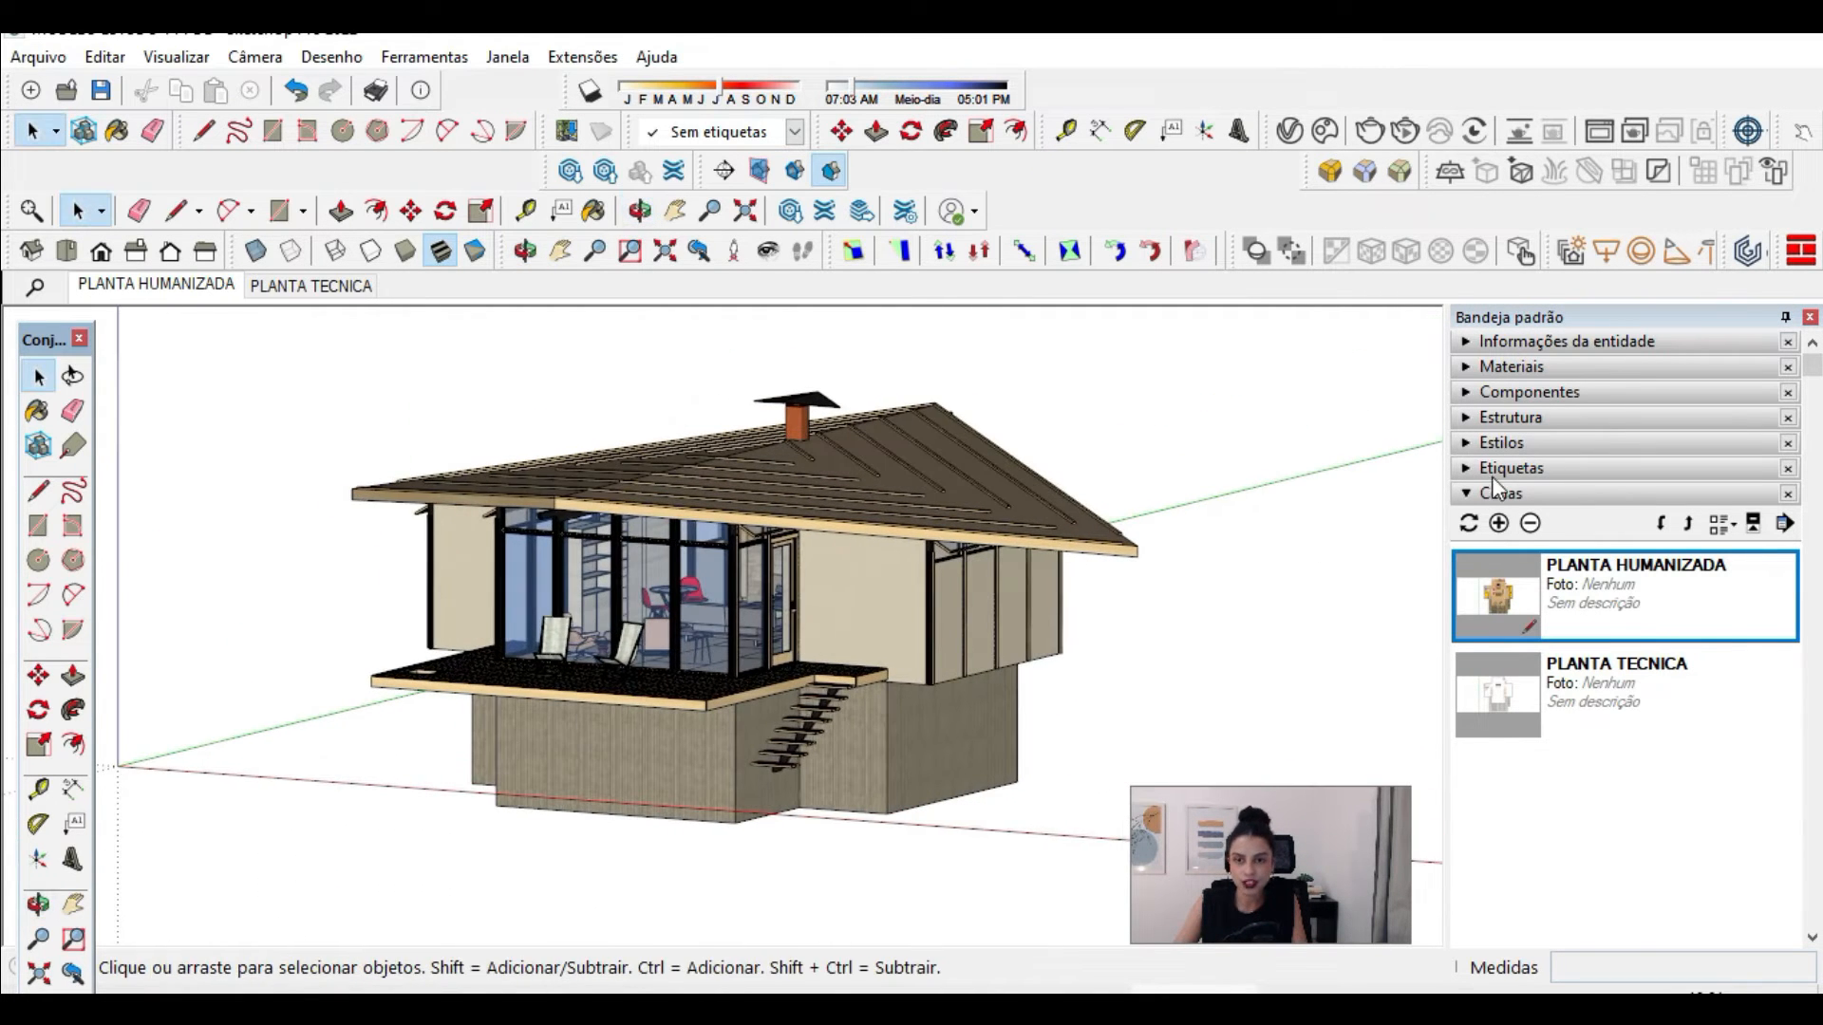
left_click(1491, 469)
left_click(1483, 776)
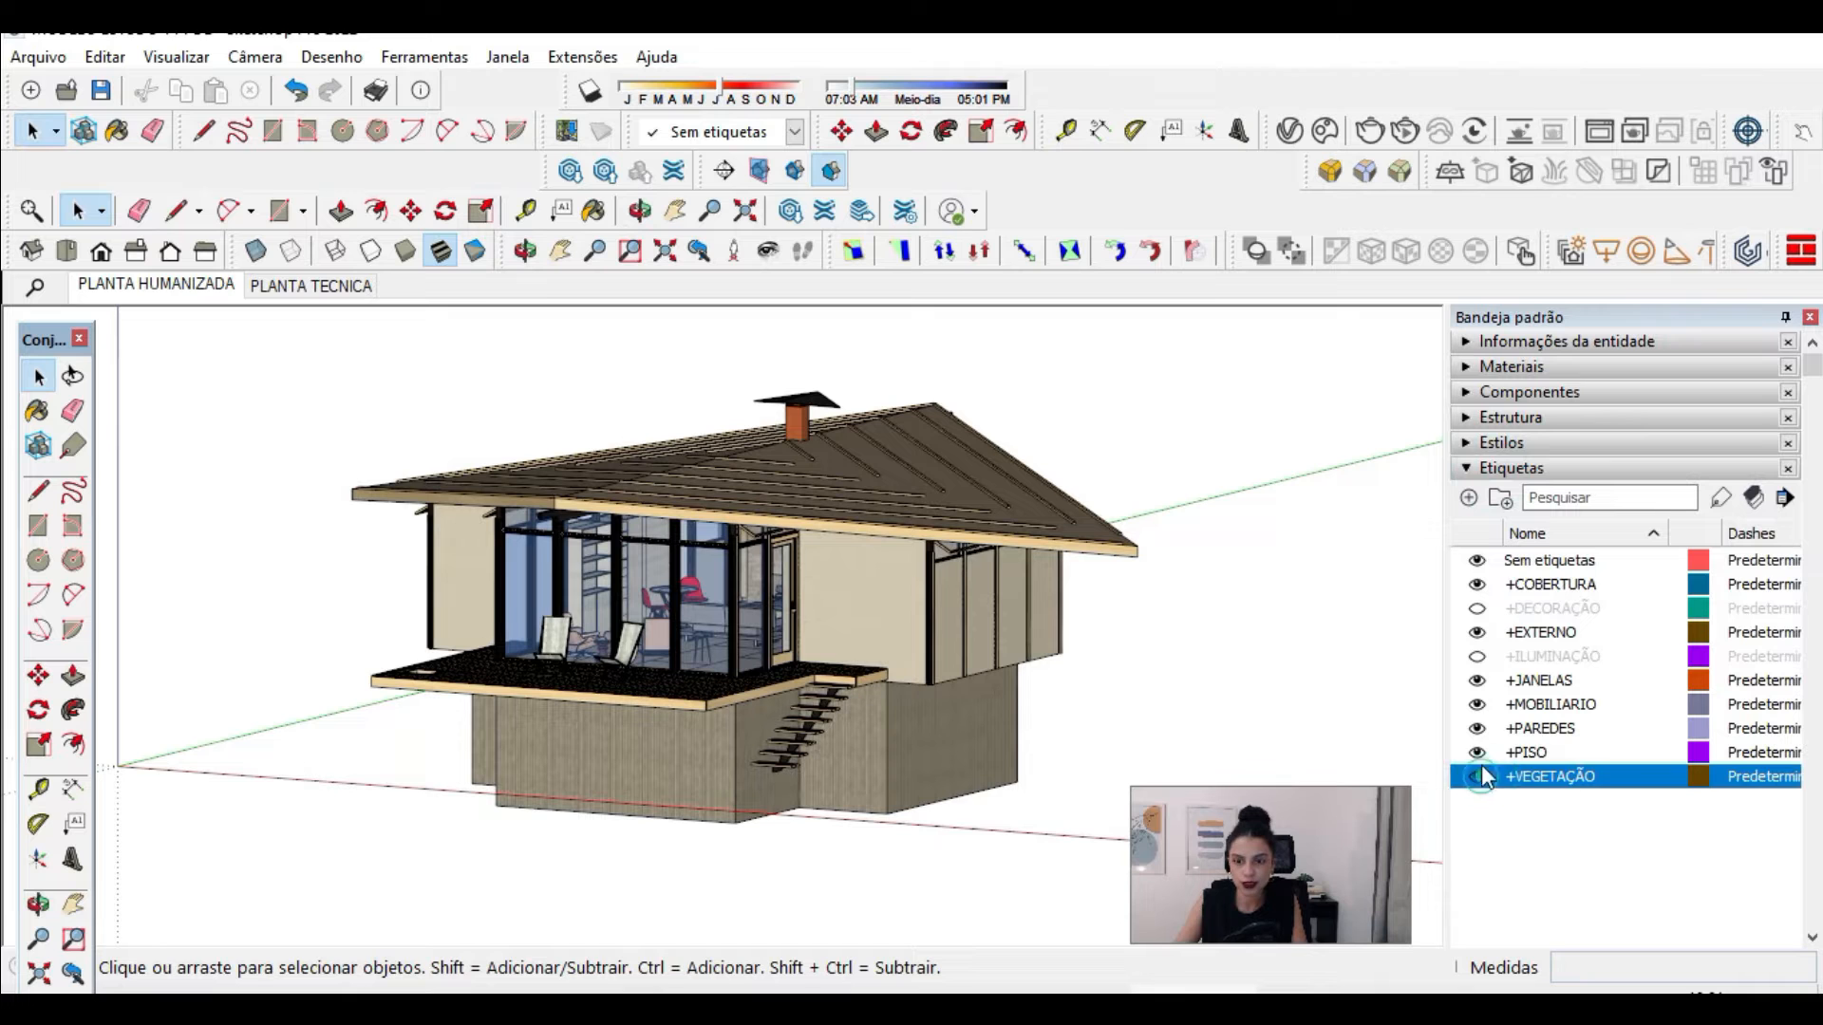
left_click(1477, 656)
left_click(1478, 608)
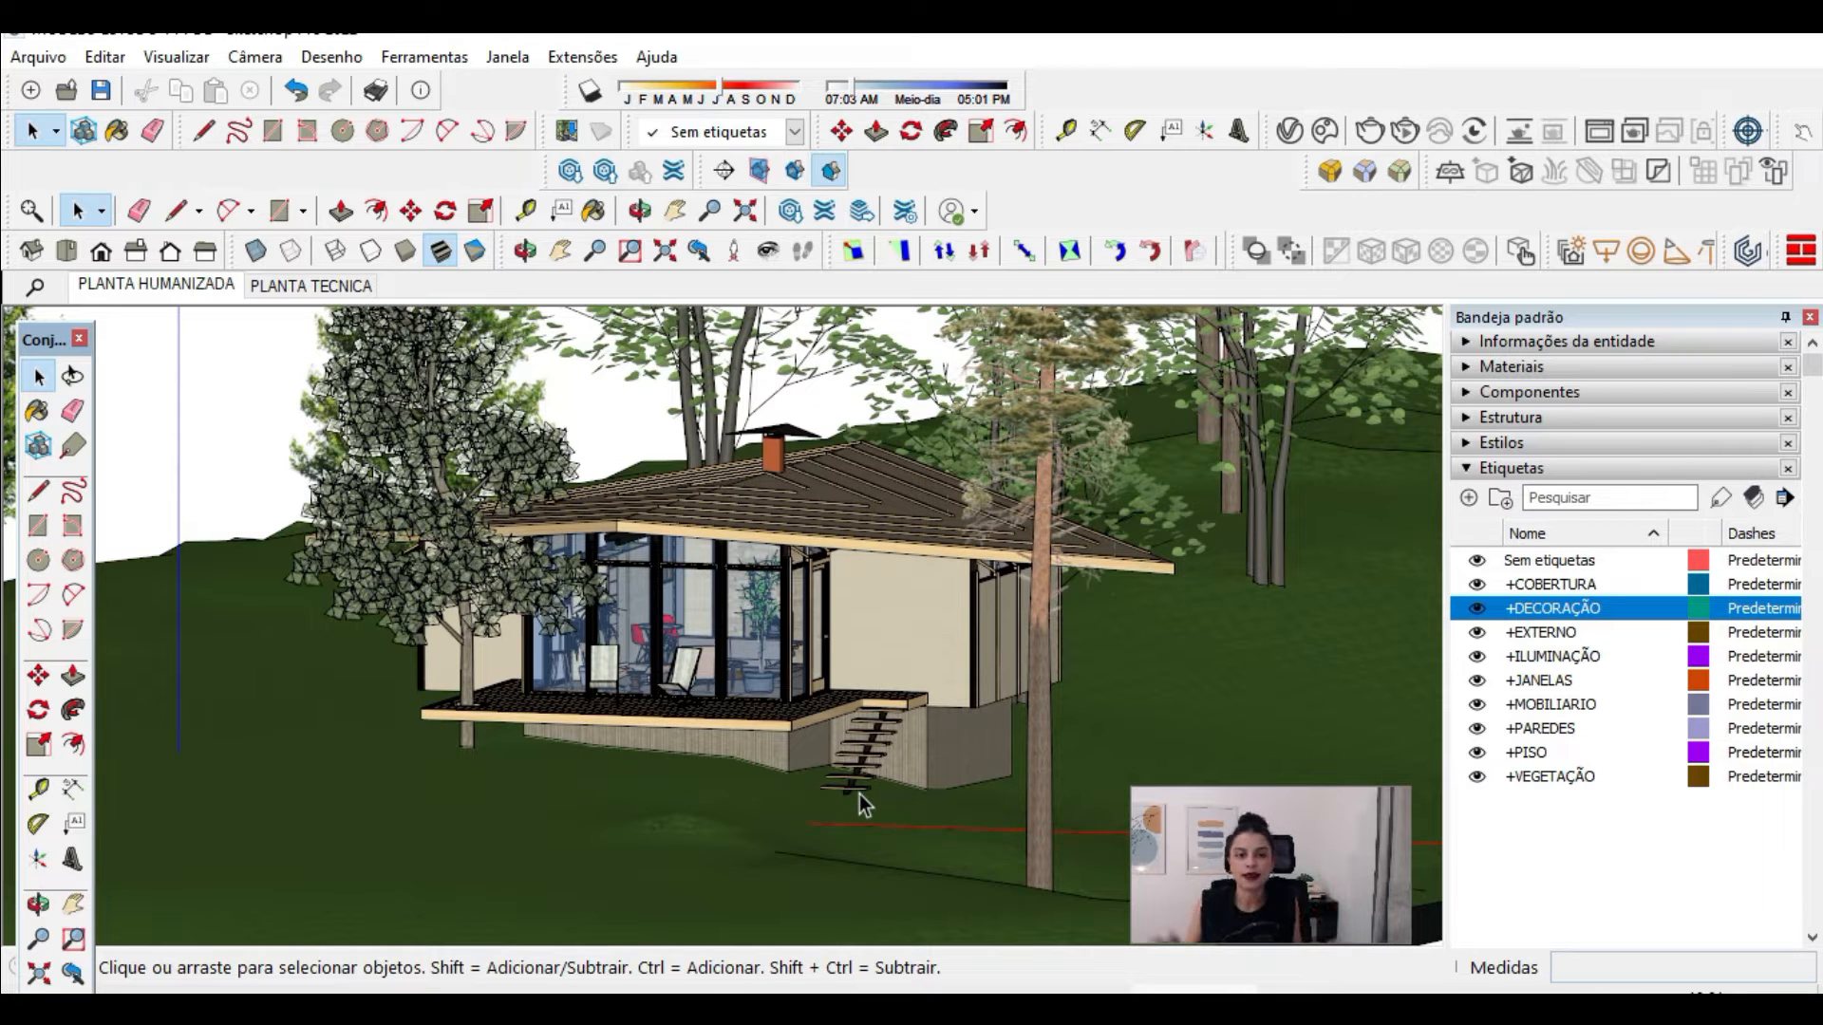
Step: Enable the sky in the style's background settings and give it a blue colour
left_click(1500, 442)
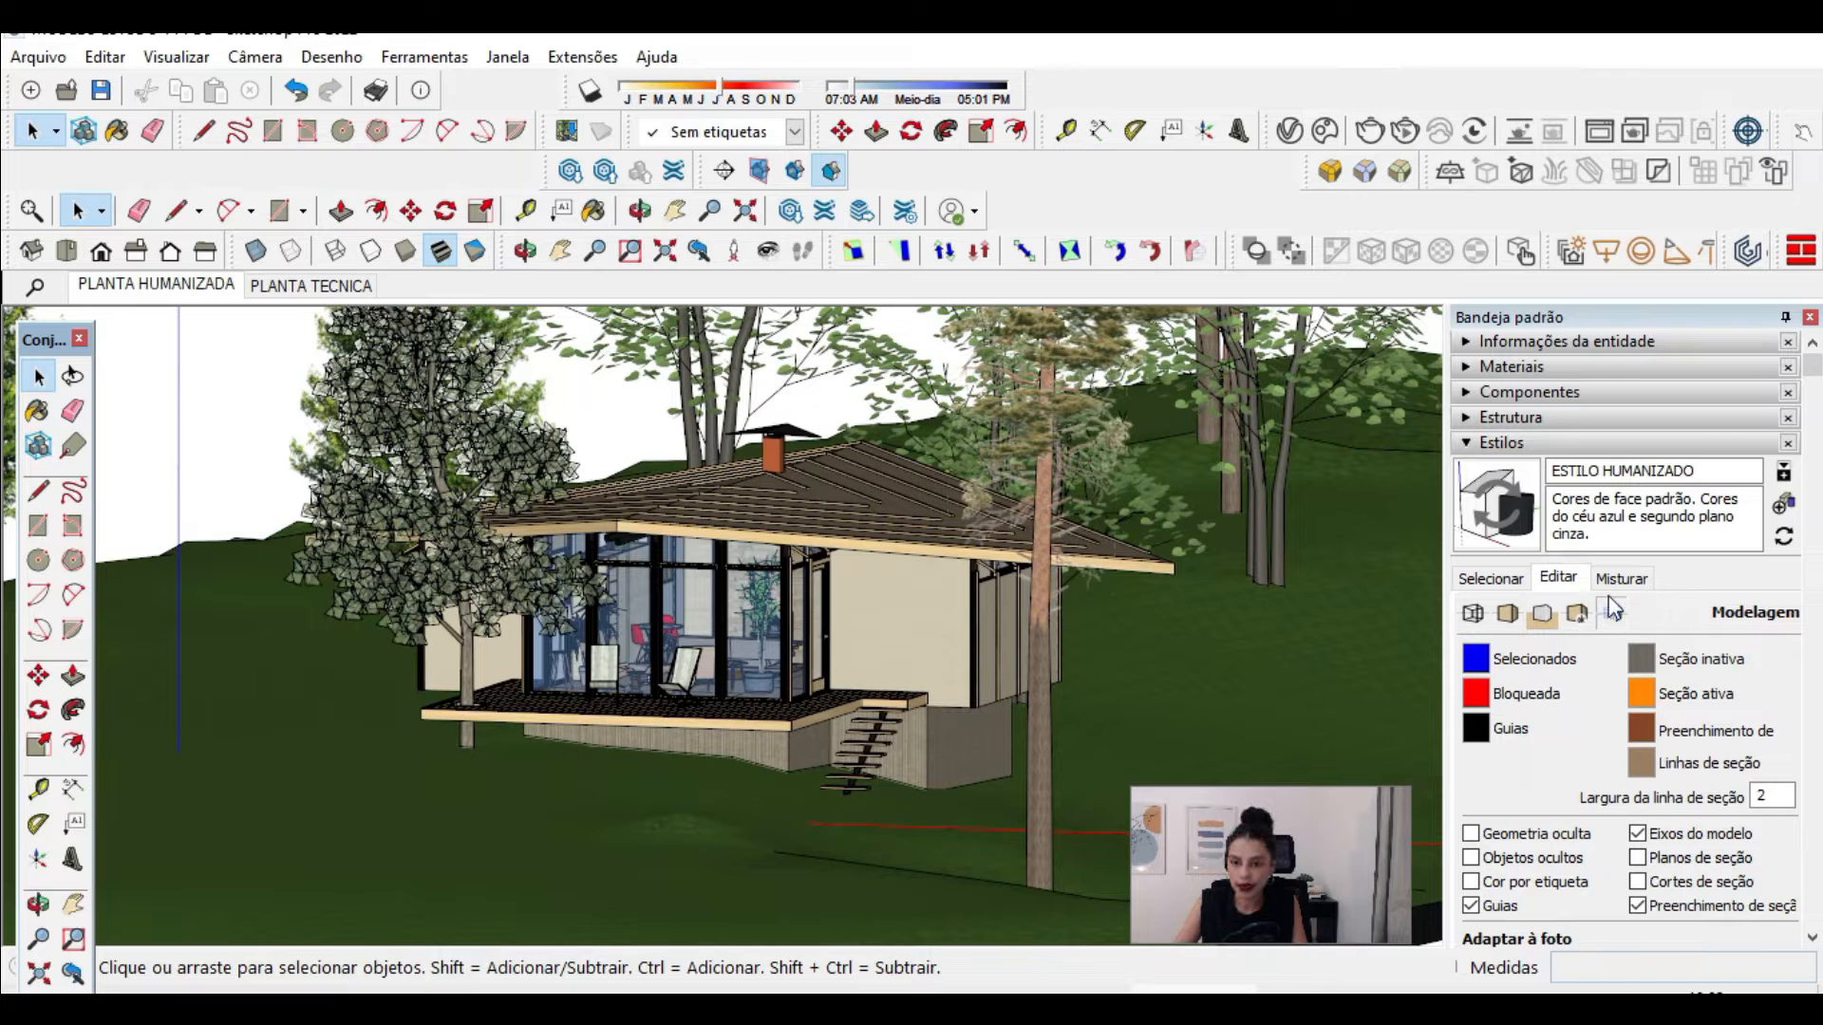
left_click(1542, 613)
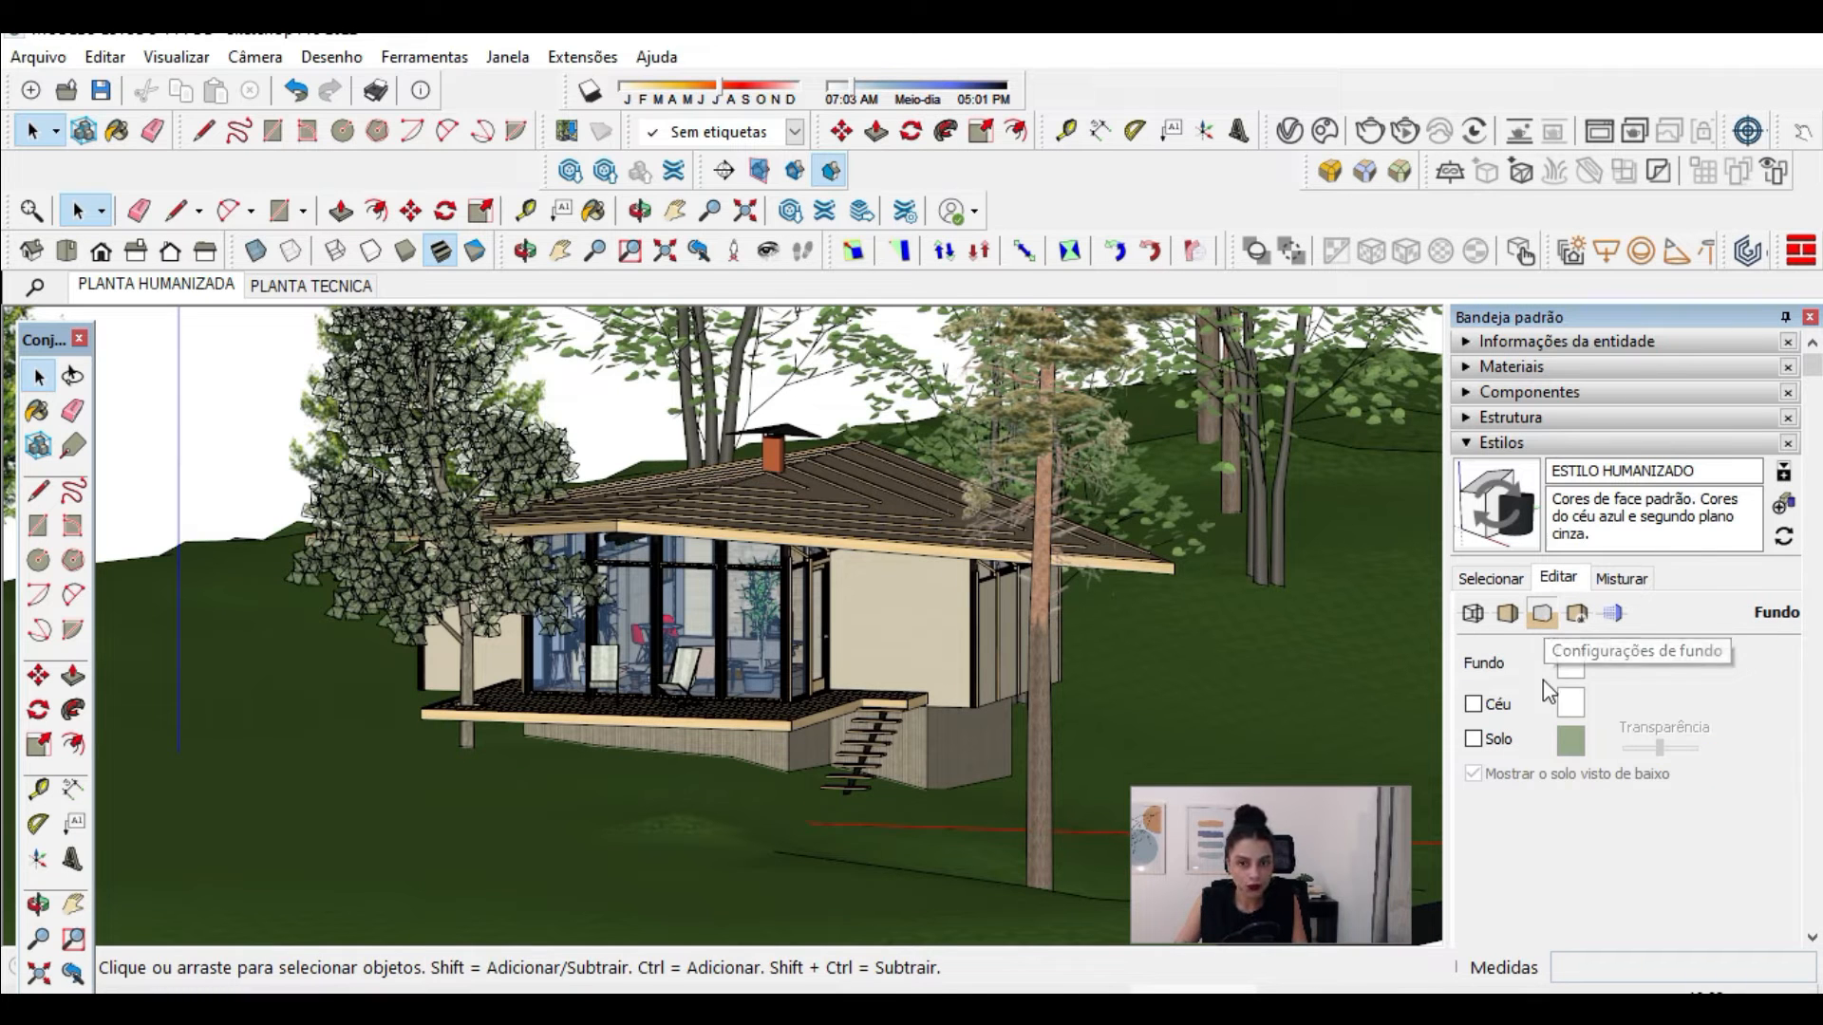
left_click(1474, 703)
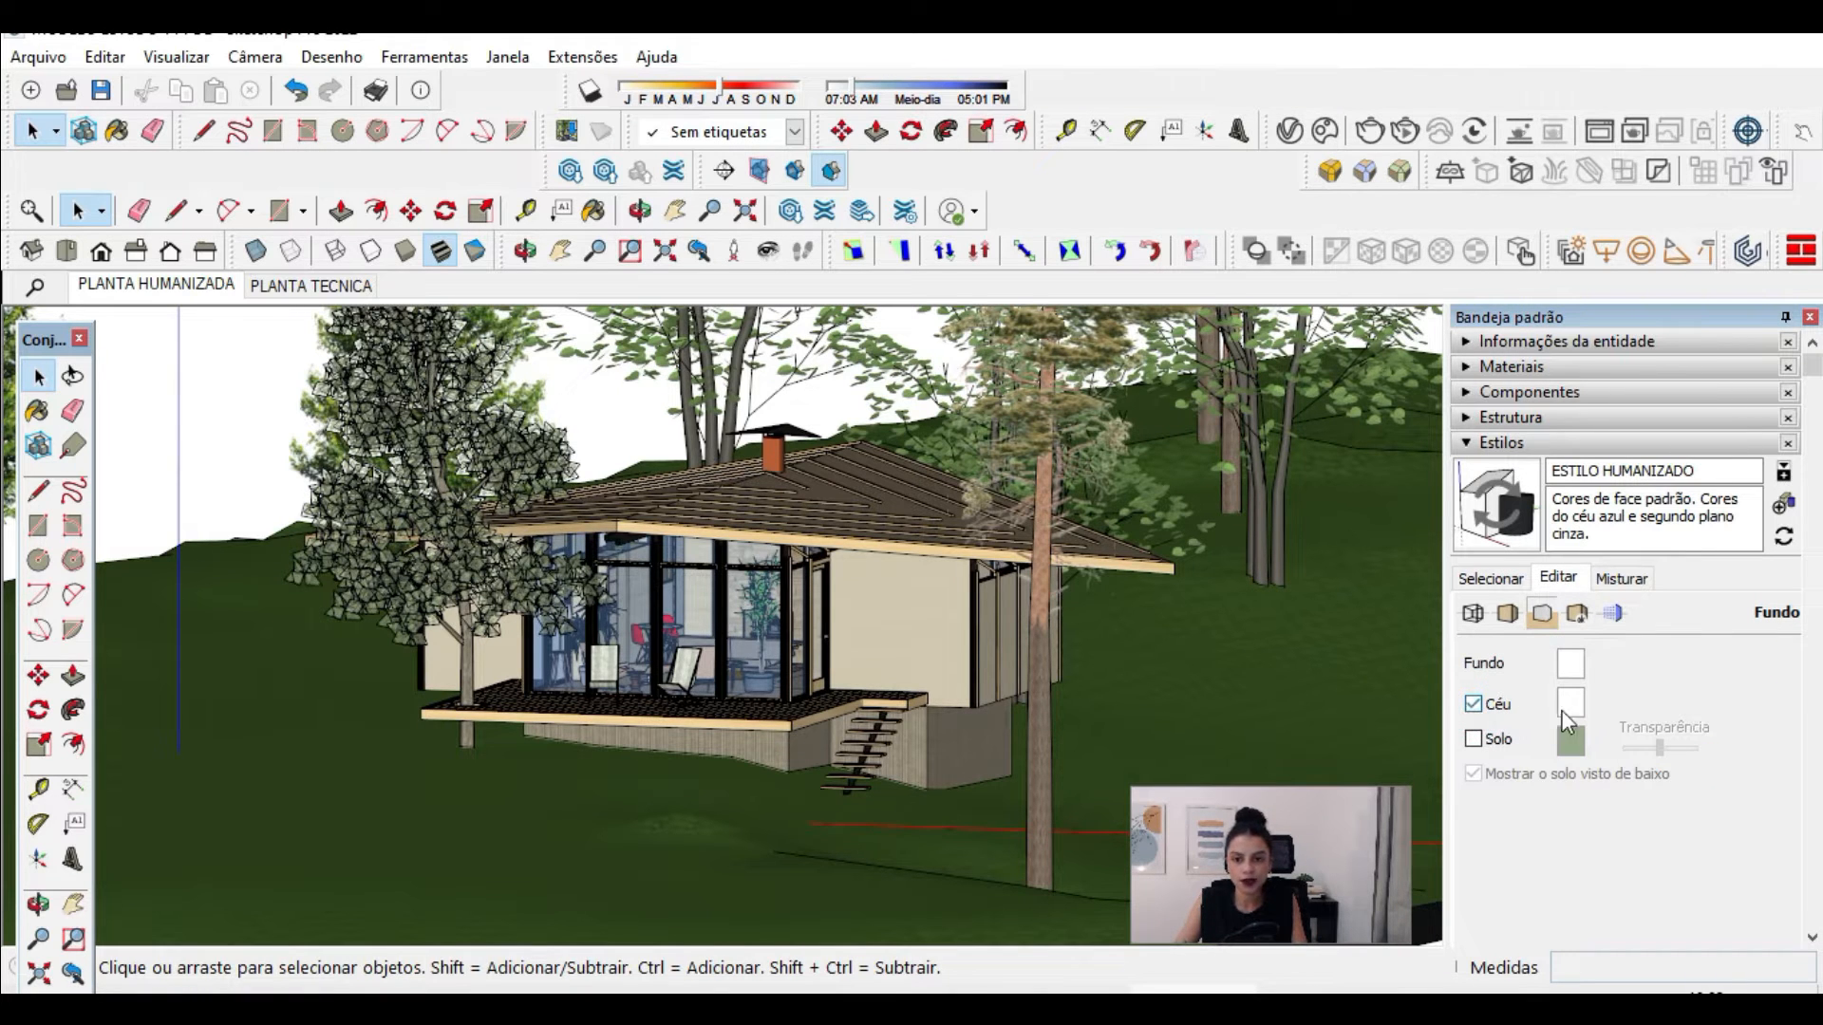
left_click(1569, 704)
left_click(1396, 439)
left_click(1367, 457)
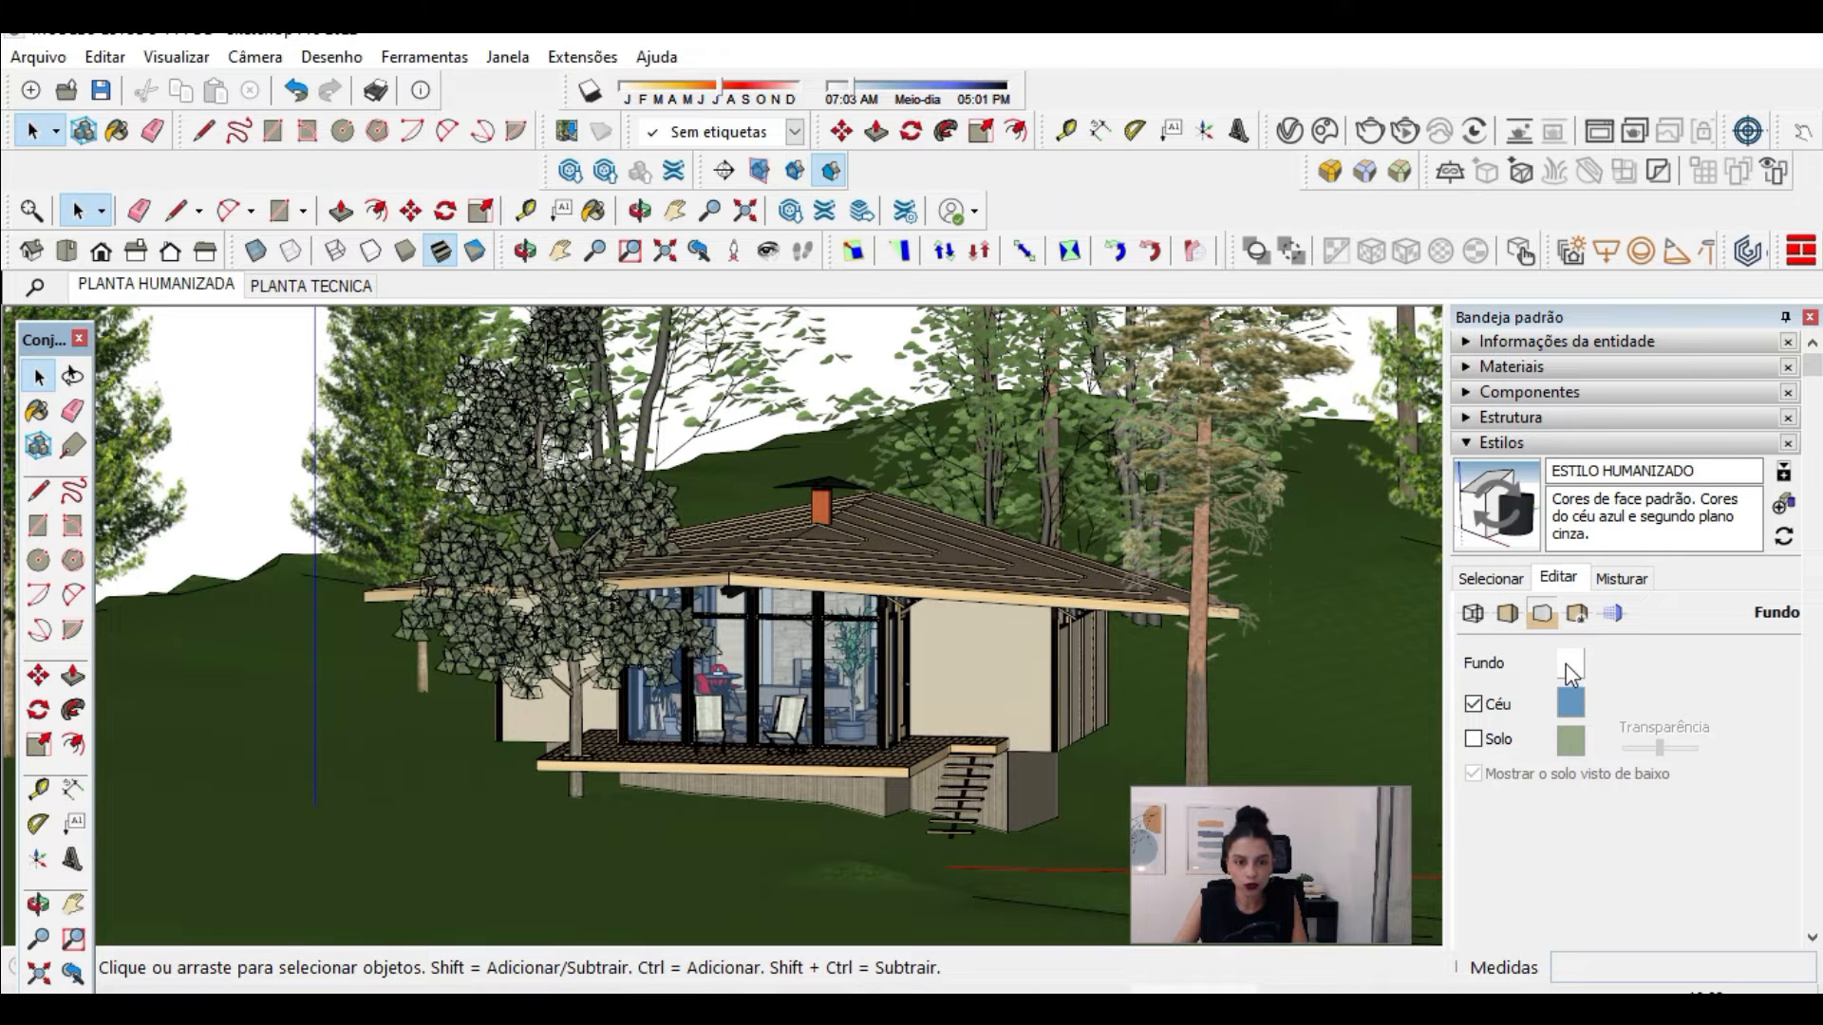
Step: Sample the grass material from the terrain in front of the deck and examine its HSB colour values
scroll(767, 543, "down", 10)
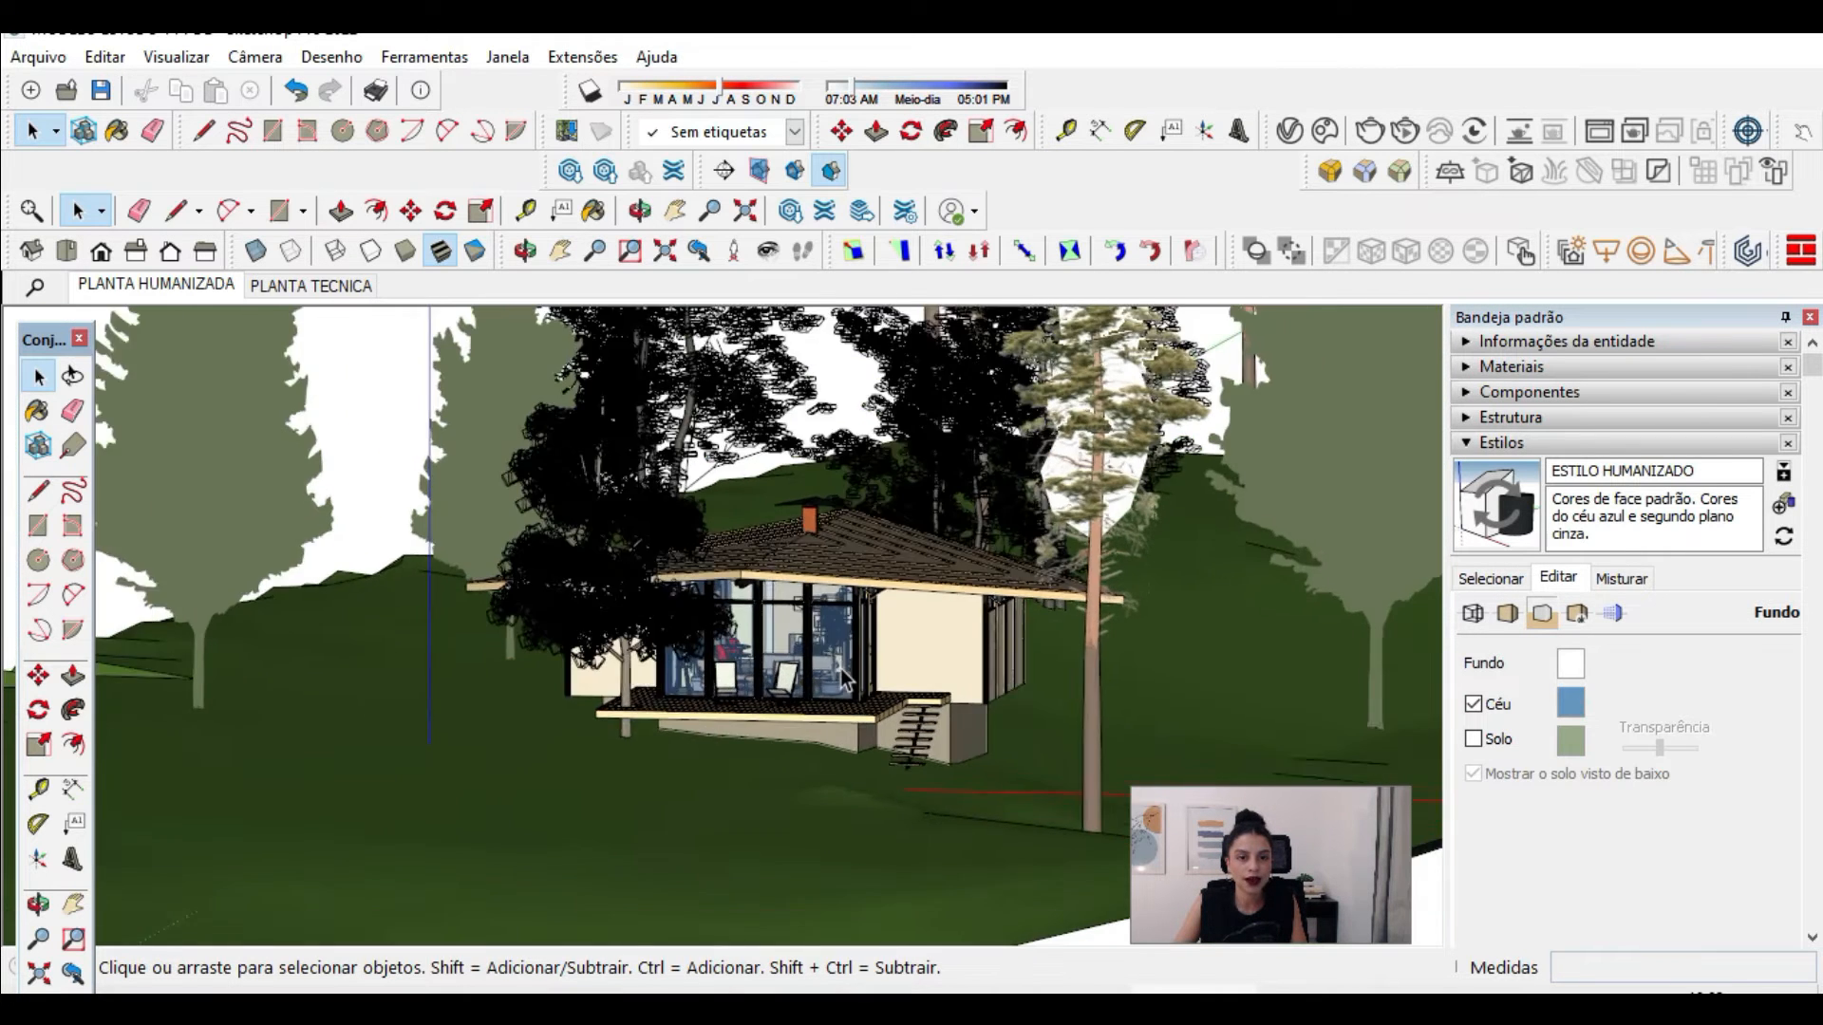
middle_click_drag(864, 720, 783, 753)
scroll(783, 754, "up", 5)
scroll(803, 739, "up", 2)
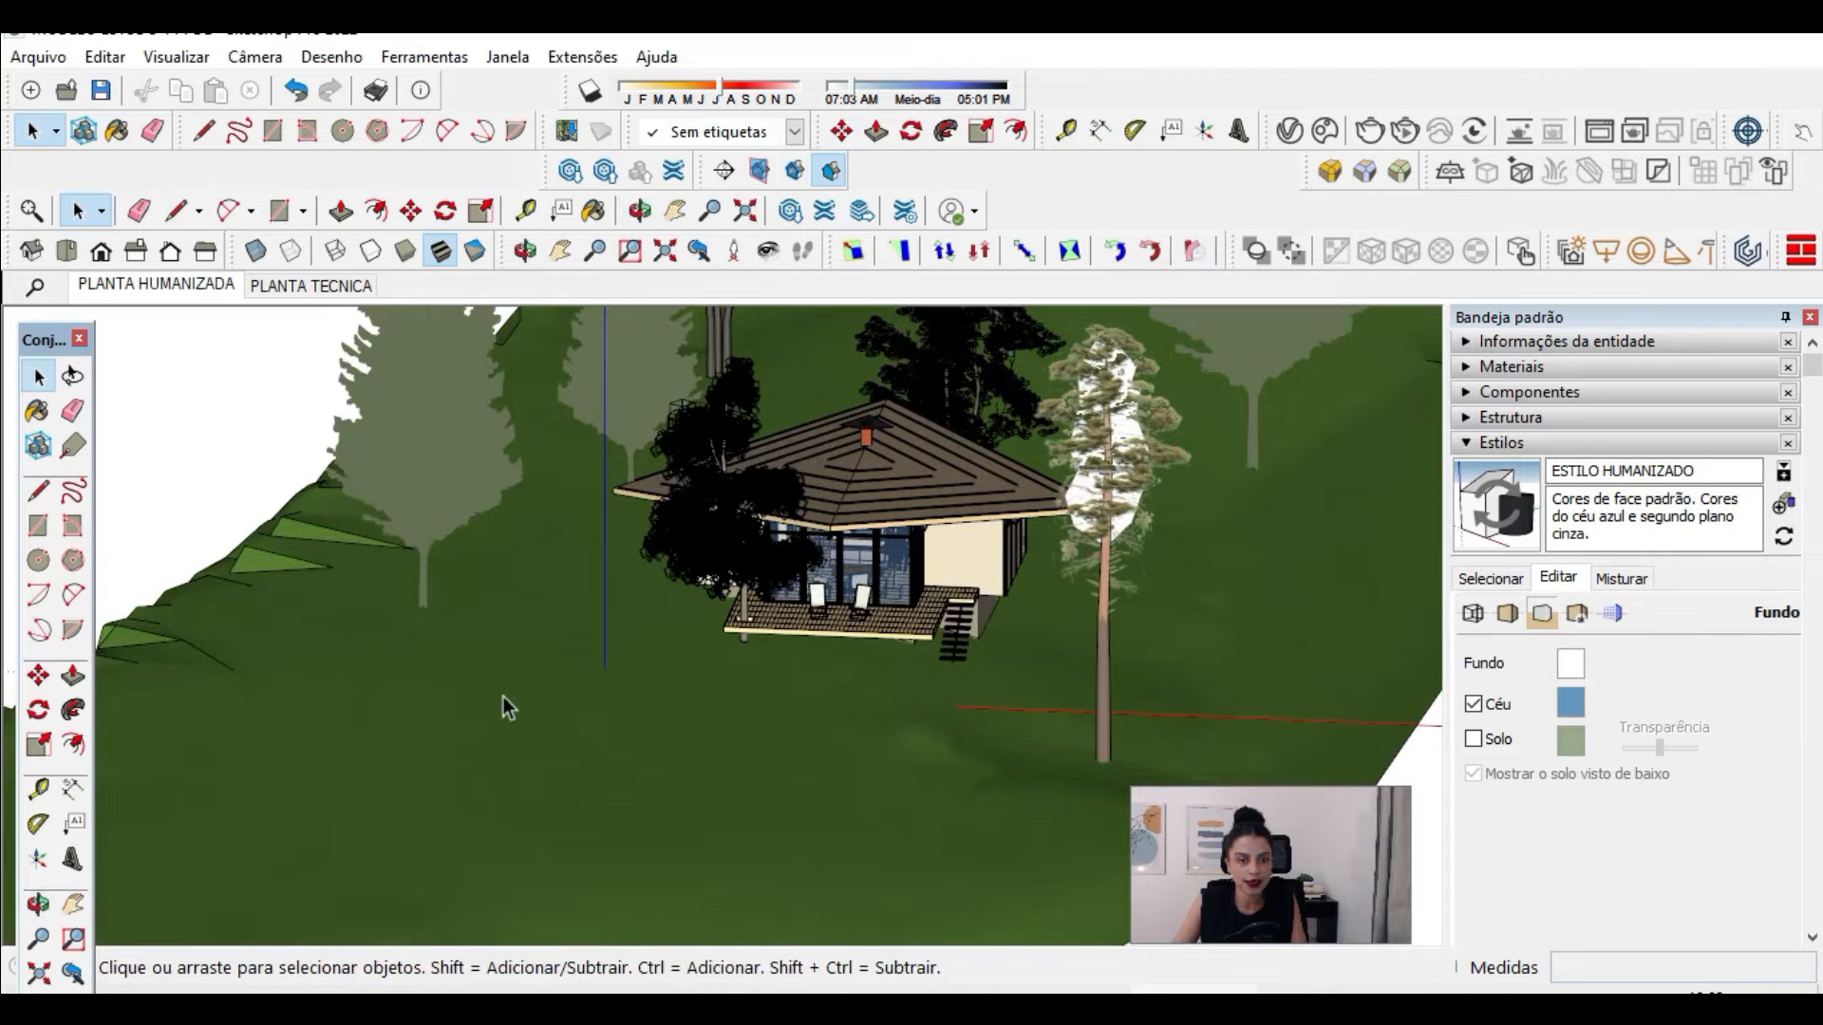
scroll(865, 488, "up", 8)
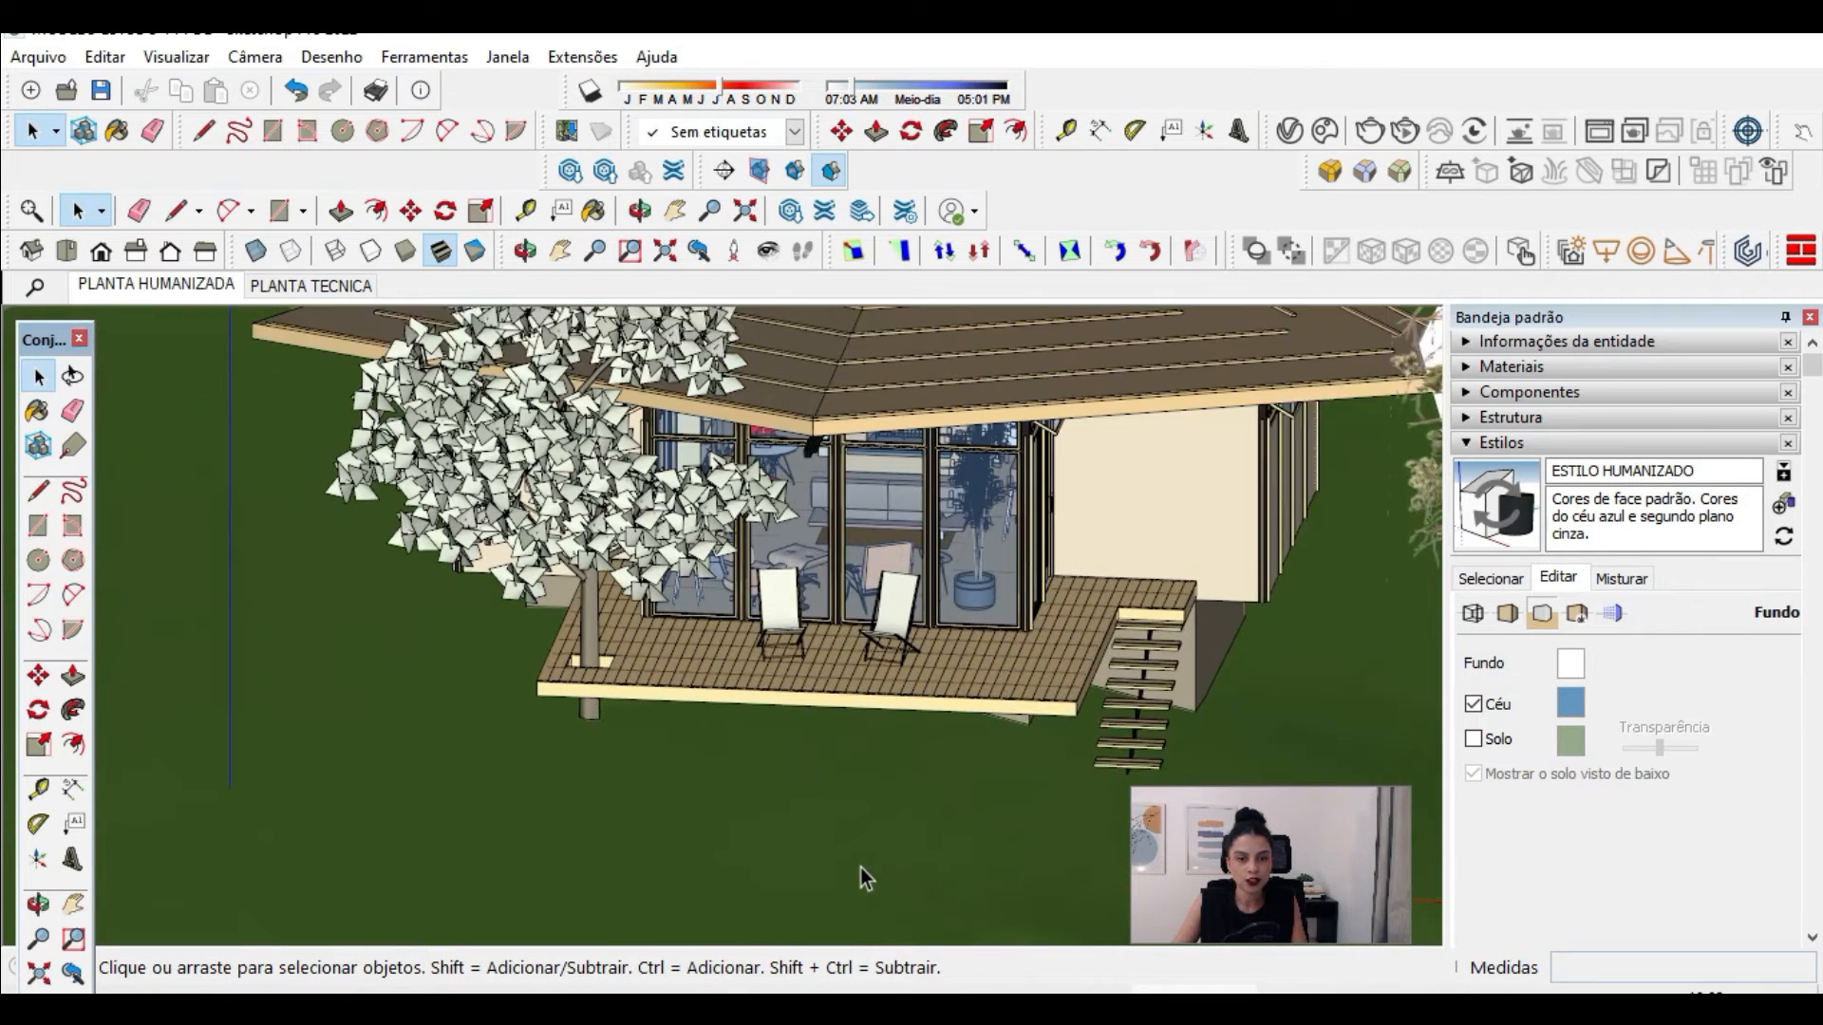
left_click(1527, 372)
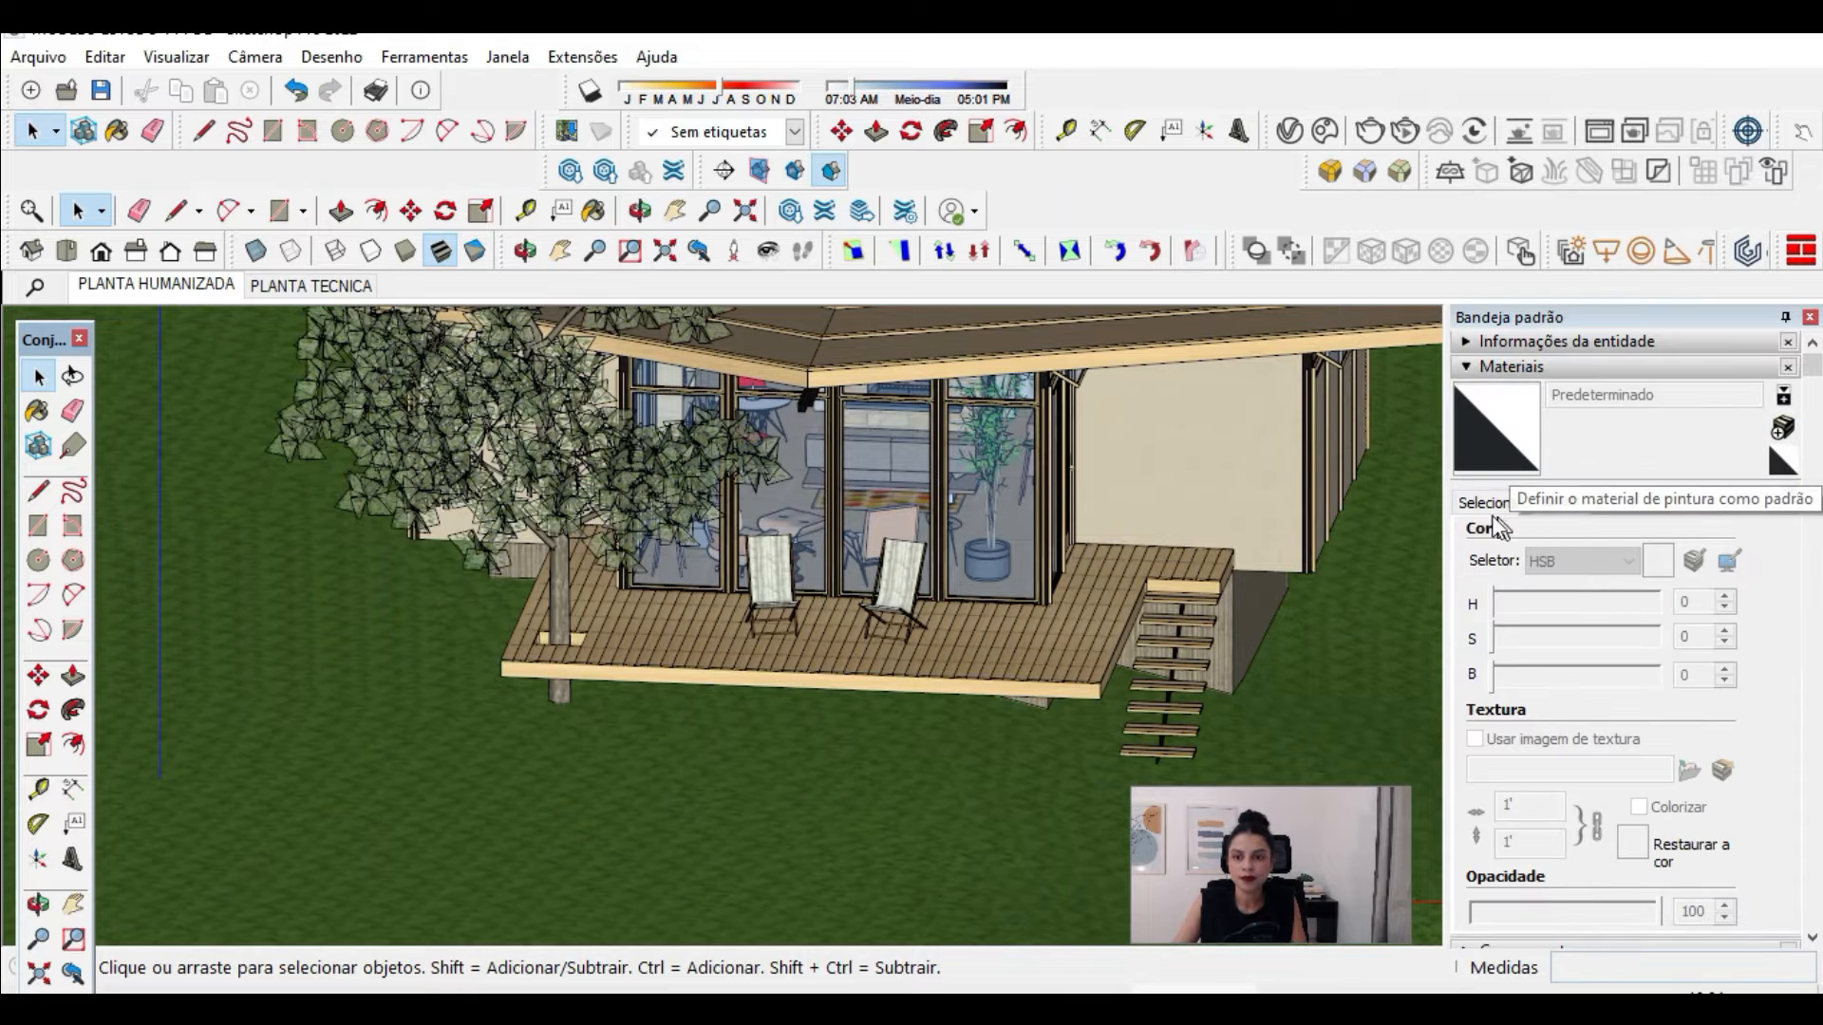
left_click(1779, 497)
left_click(960, 786)
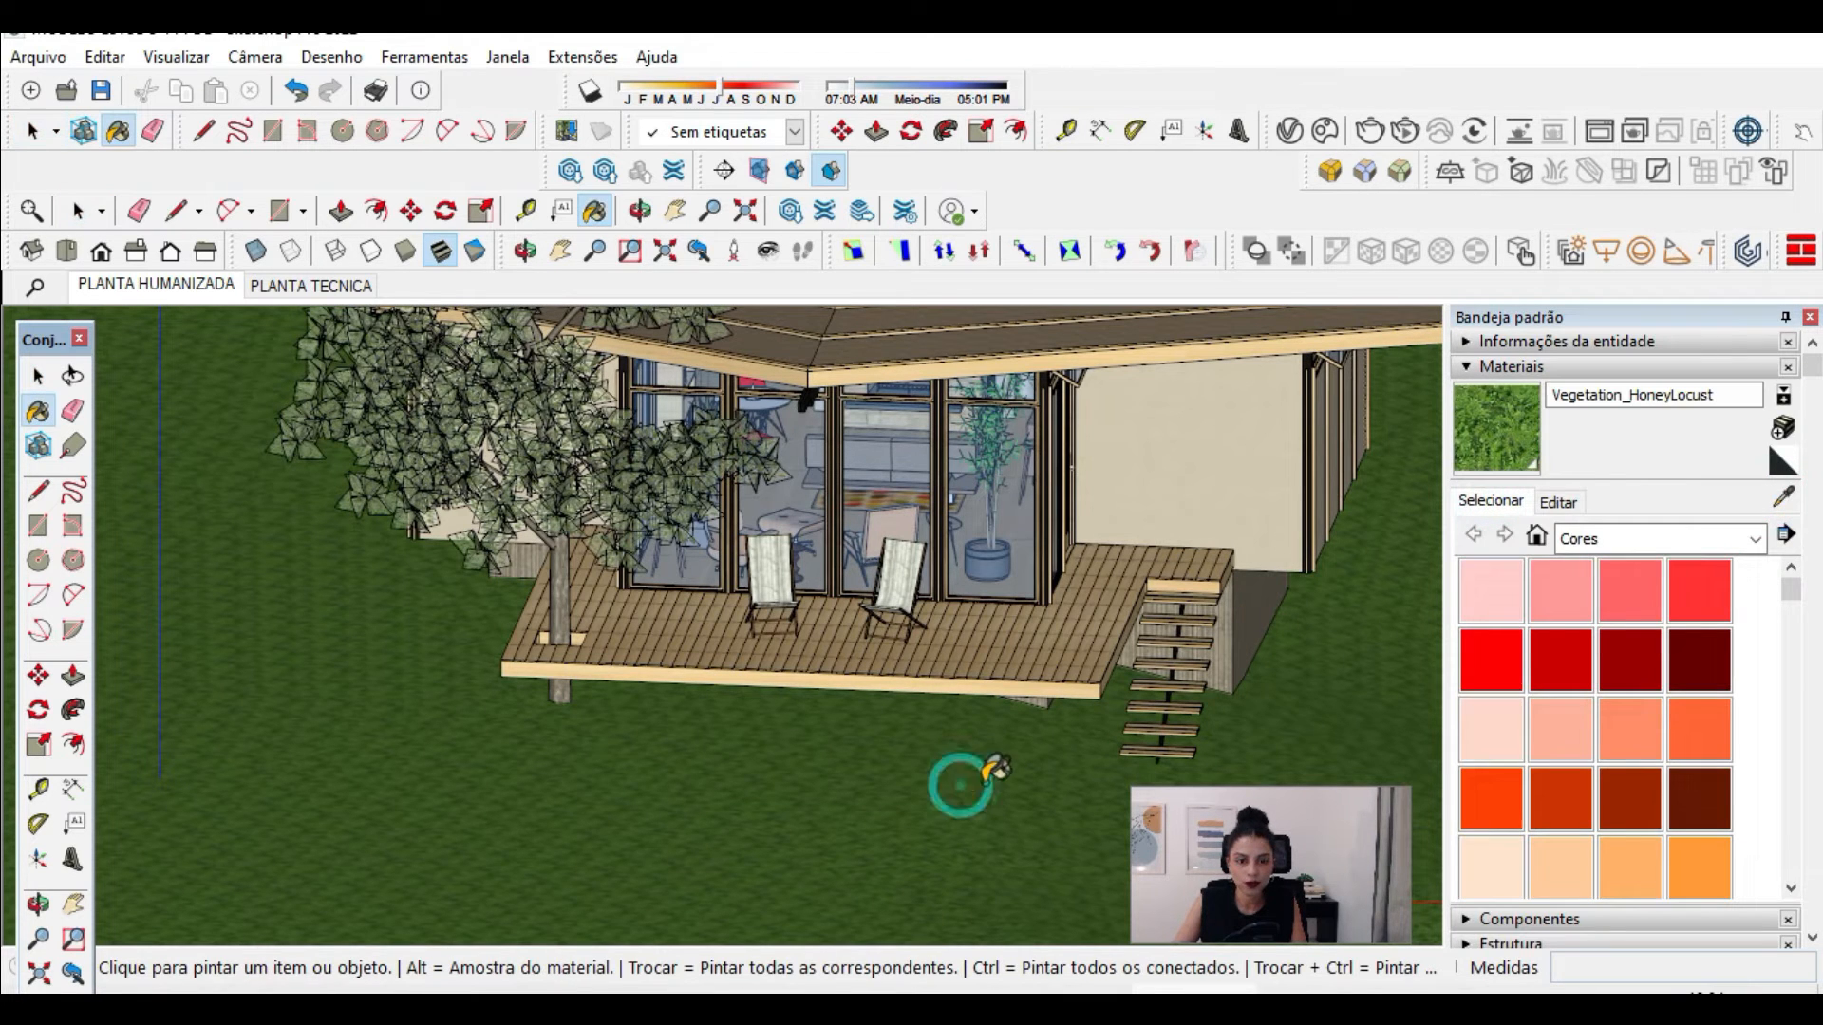
left_click(1567, 505)
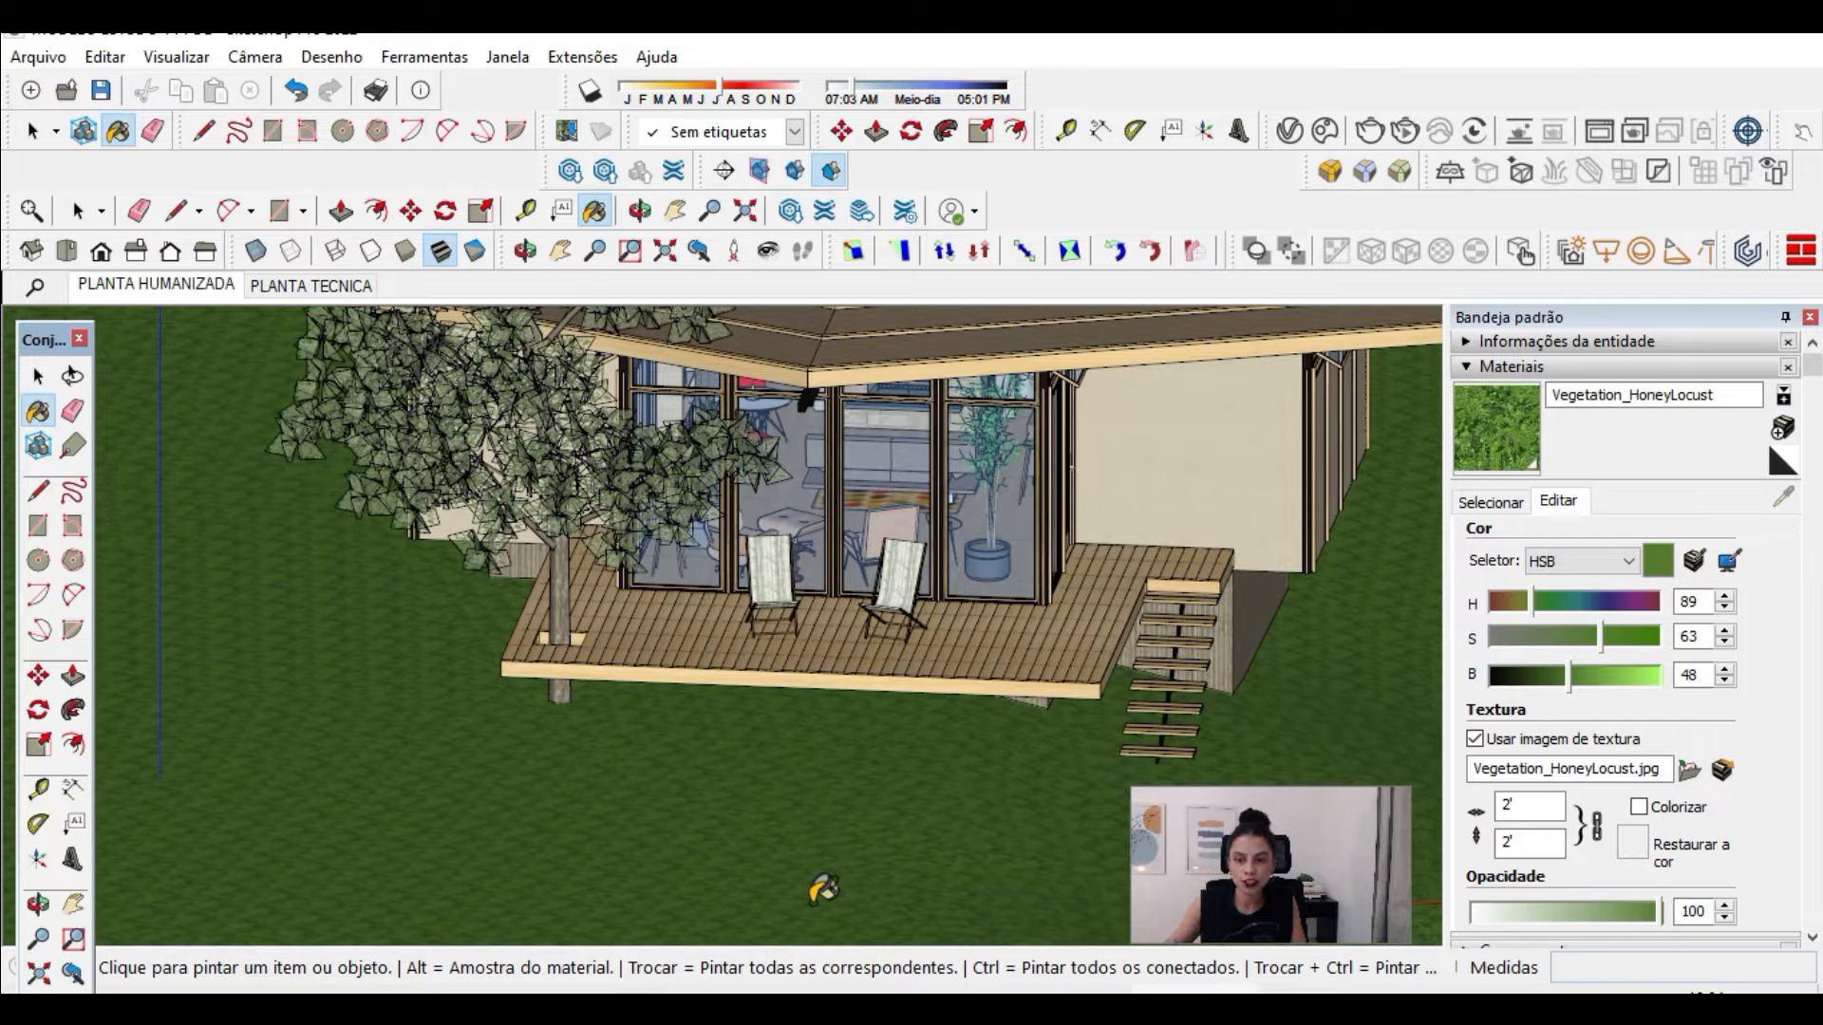
Step: Set the style's background colour to the grass green with HSB values 89, 63, 48
left_click(1525, 374)
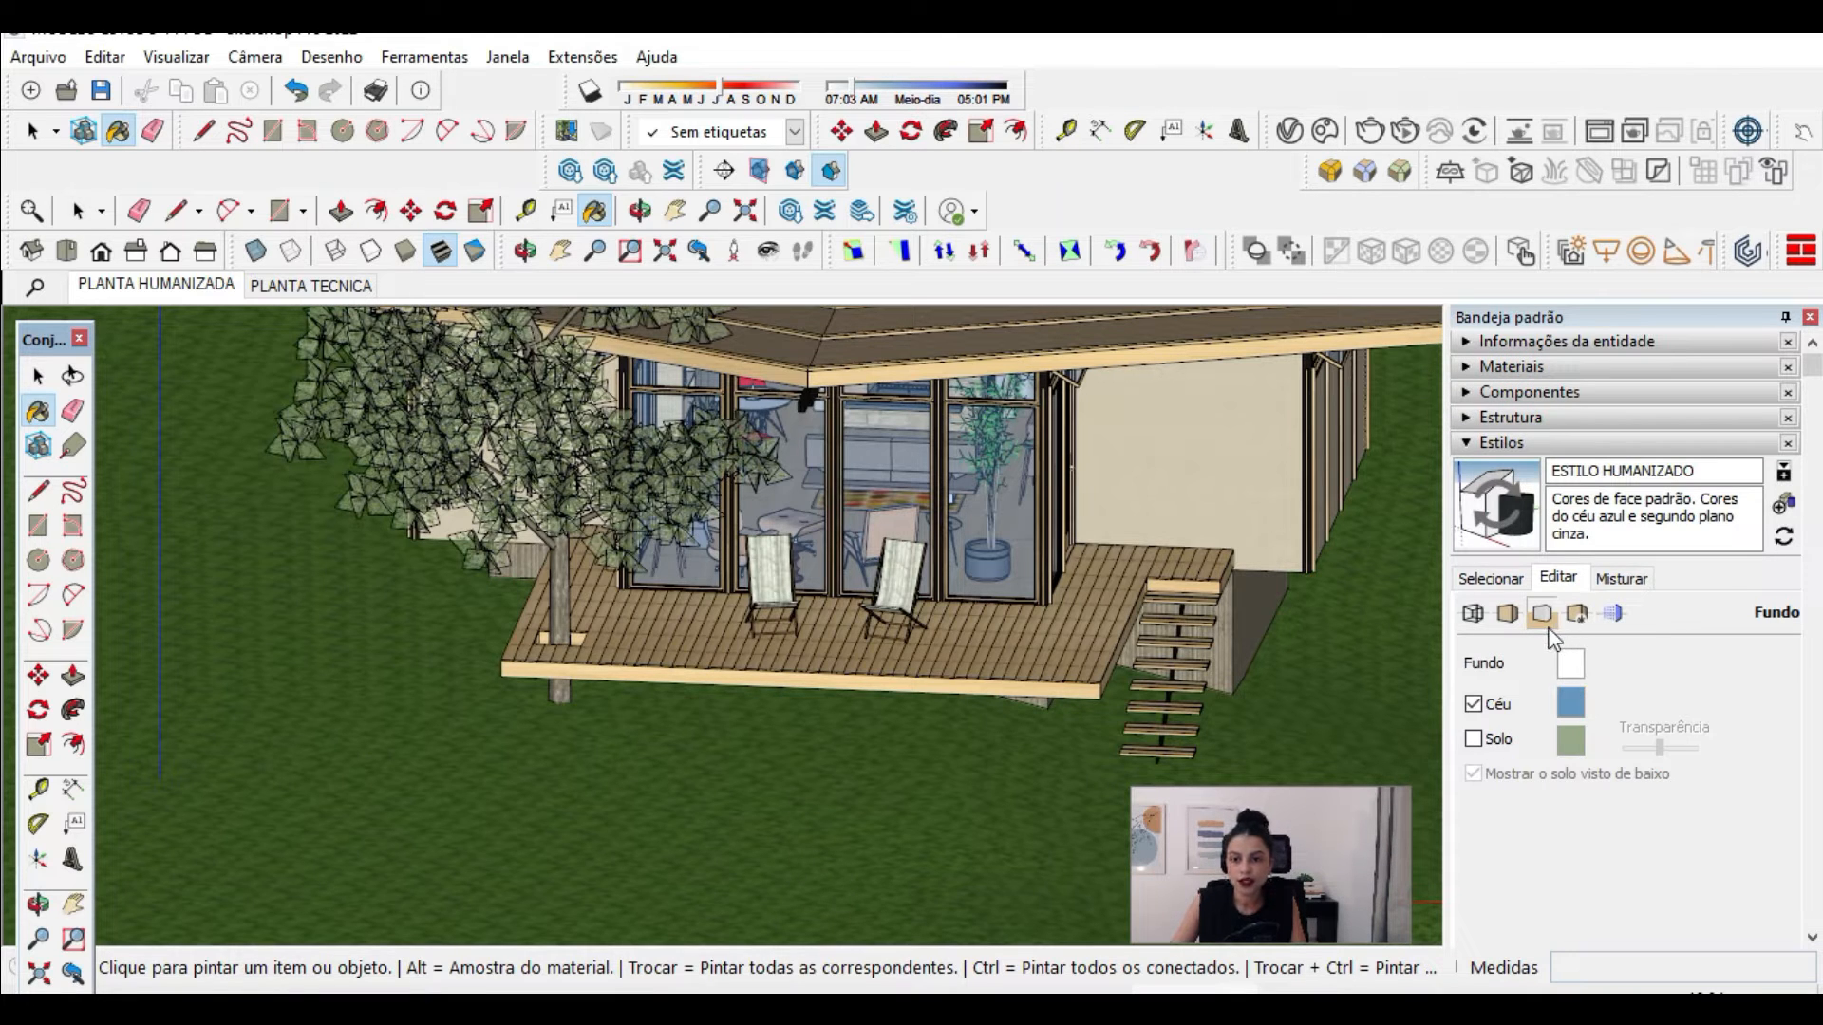
left_click(1567, 665)
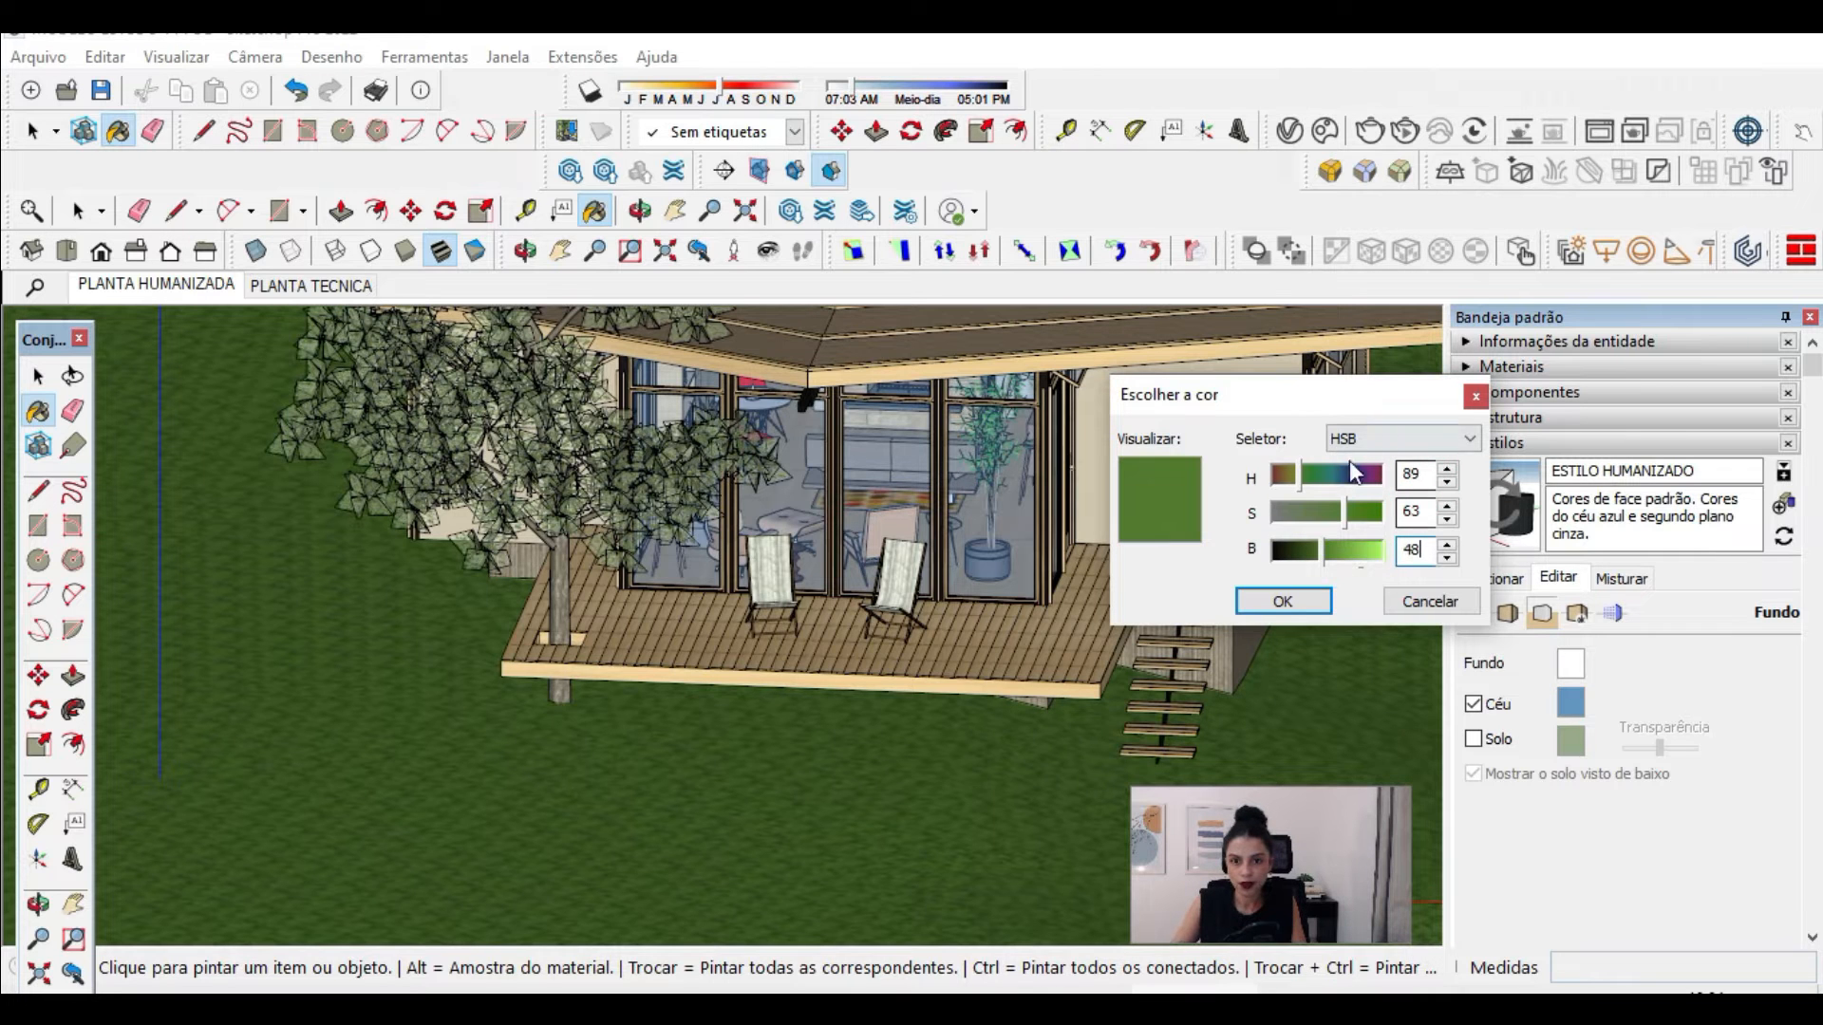
left_click(1287, 601)
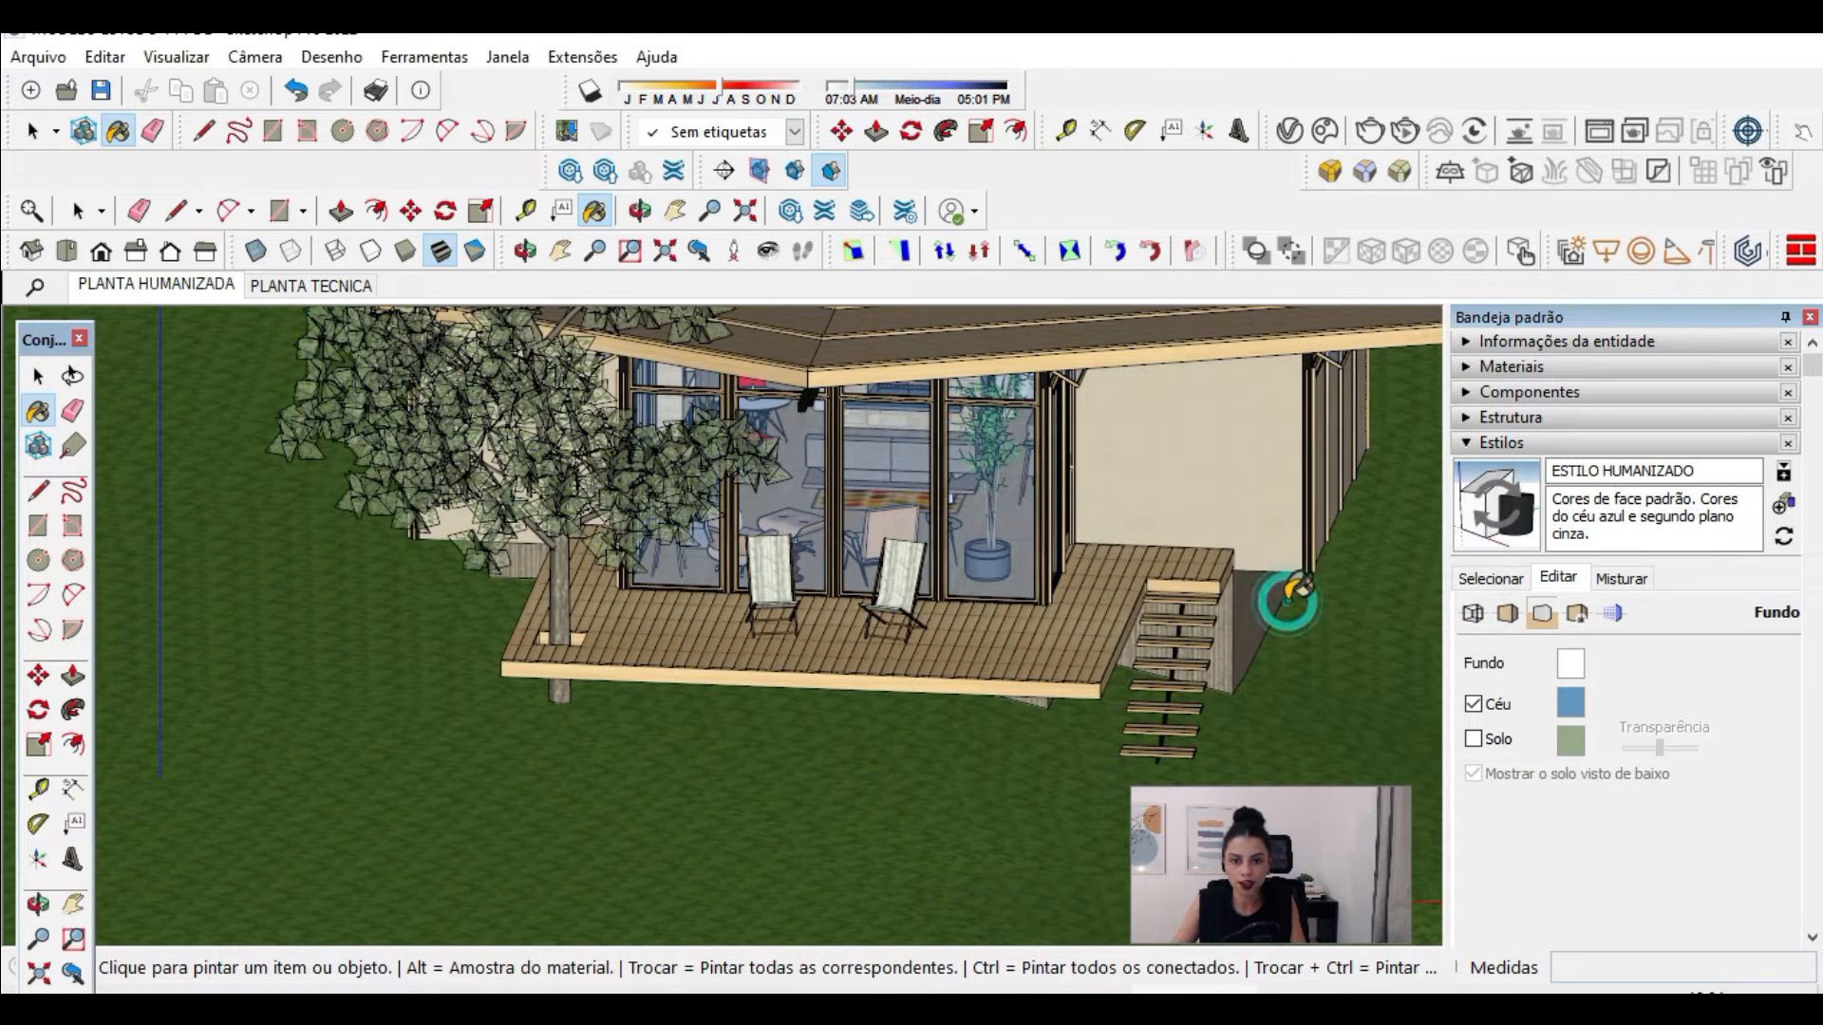
scroll(883, 562, "down", 2)
left_click(38, 376)
scroll(746, 497, "down", 9)
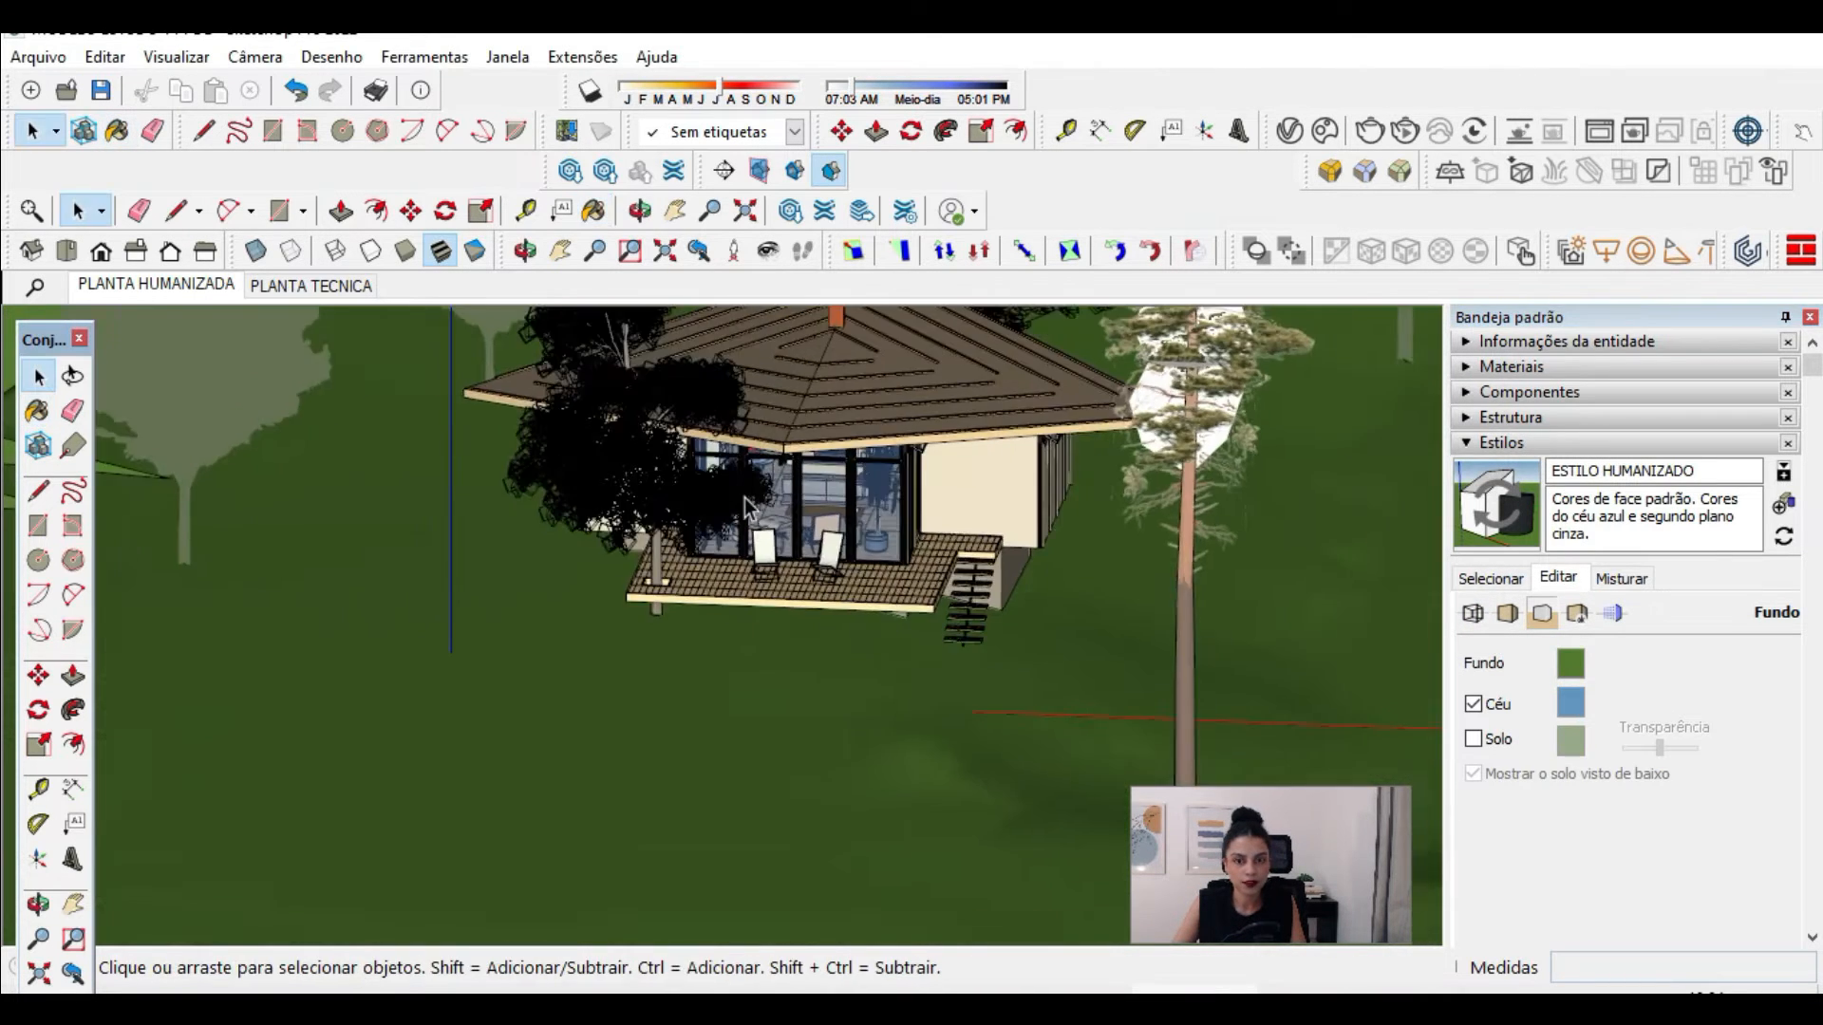
Step: Save the sky and green background settings as a new style named ESTILO IMAGEM
mouse_move(991, 733)
middle_mouse_down()
mouse_move(977, 696)
mouse_move(1122, 783)
mouse_move(1006, 712)
mouse_move(1081, 465)
mouse_move(1056, 547)
middle_mouse_up()
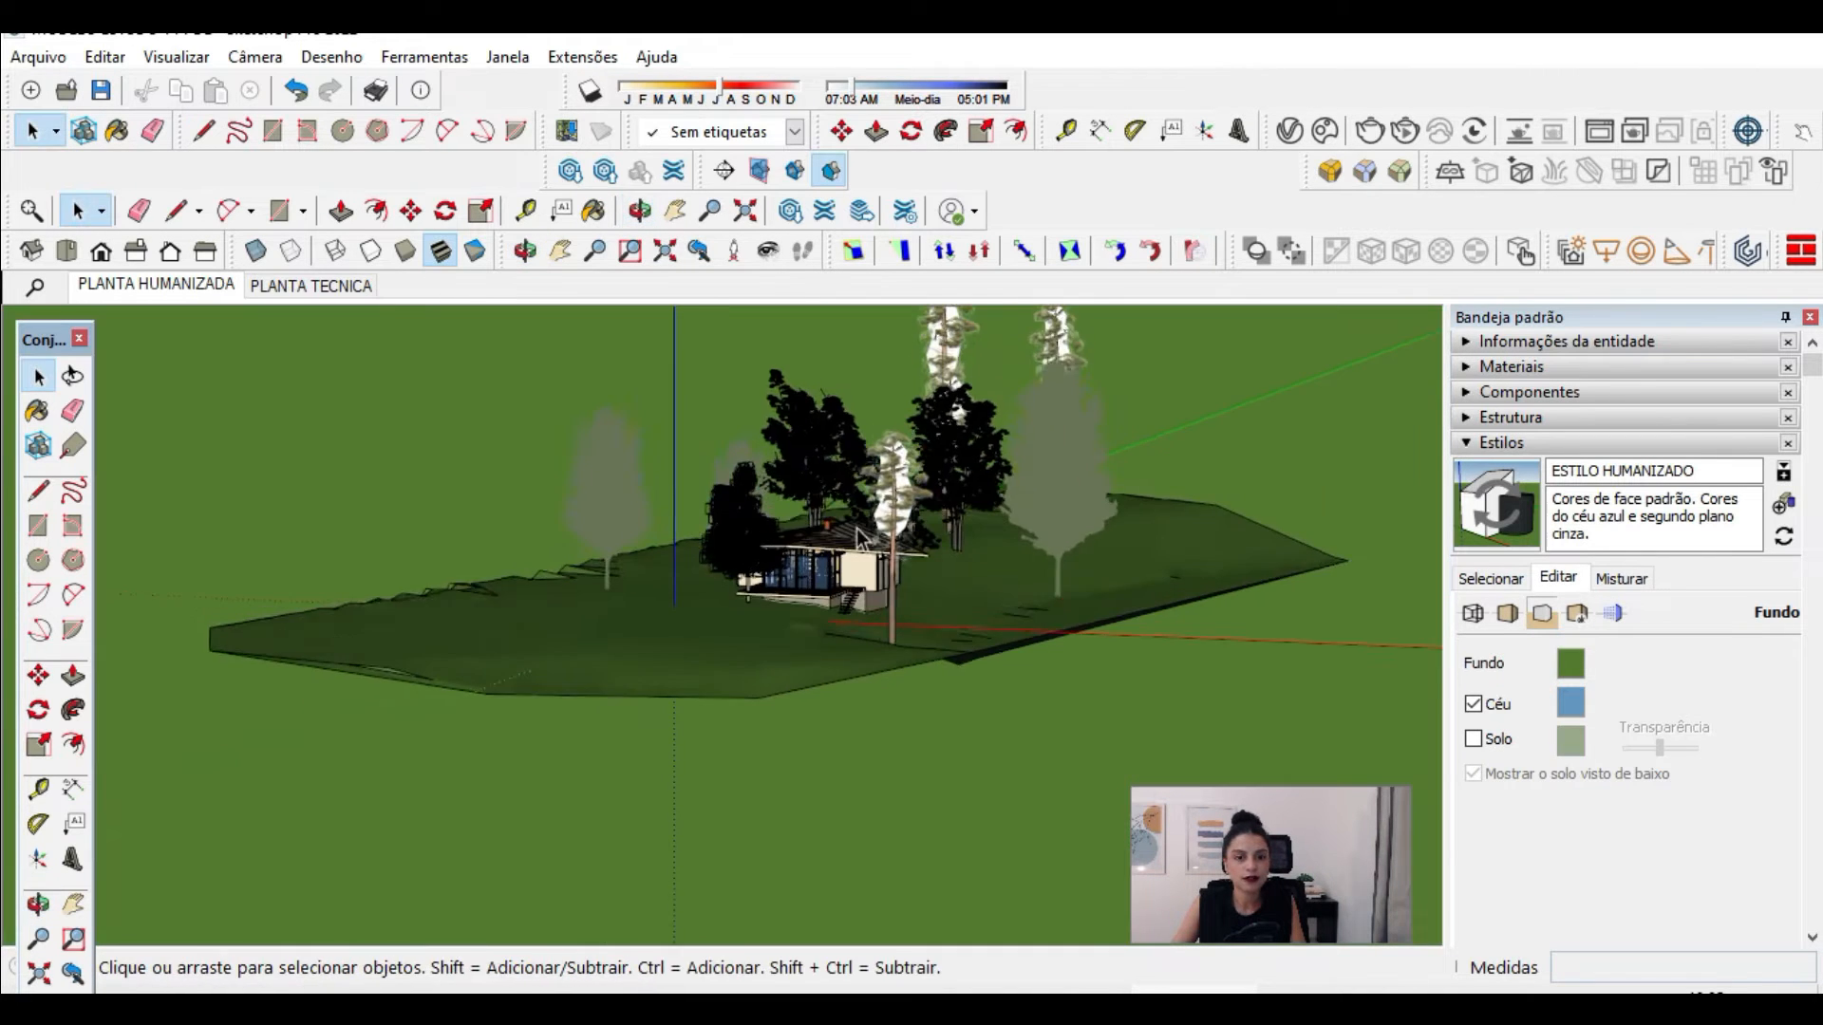
scroll(802, 489, "up", 7)
scroll(912, 583, "up", 6)
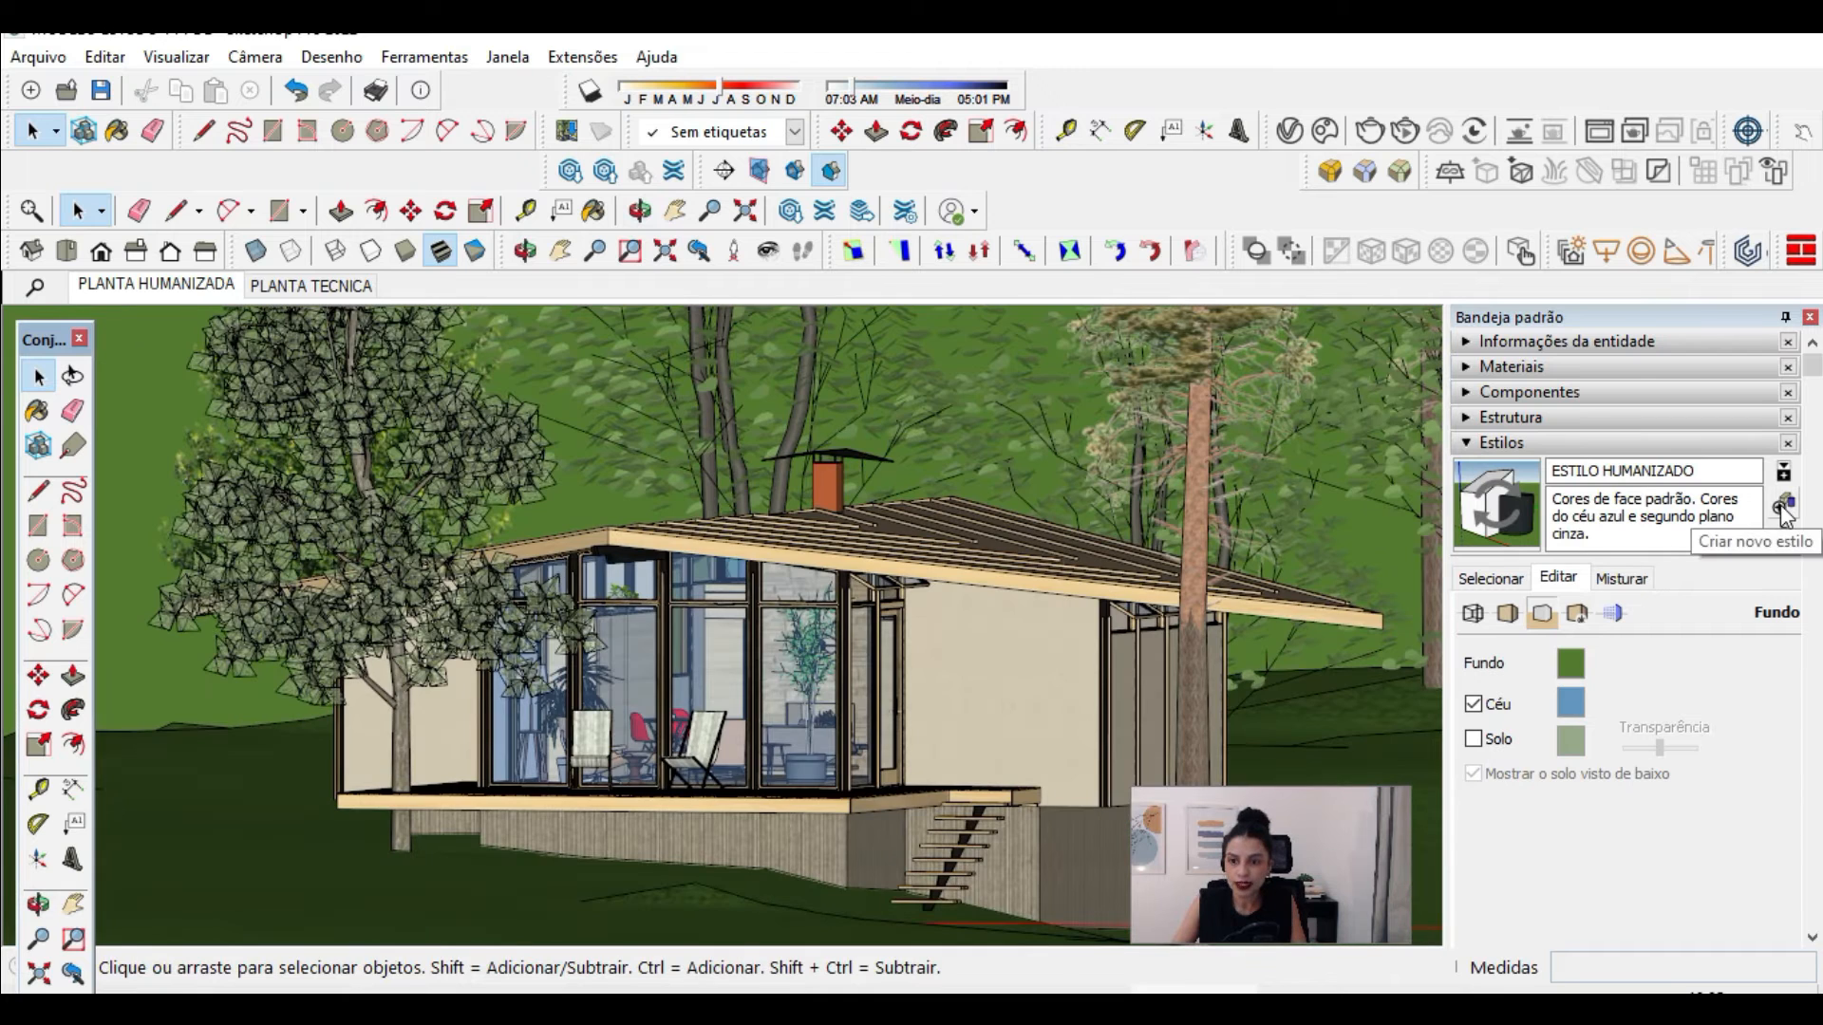
left_click(1783, 503)
type("IMAGEM")
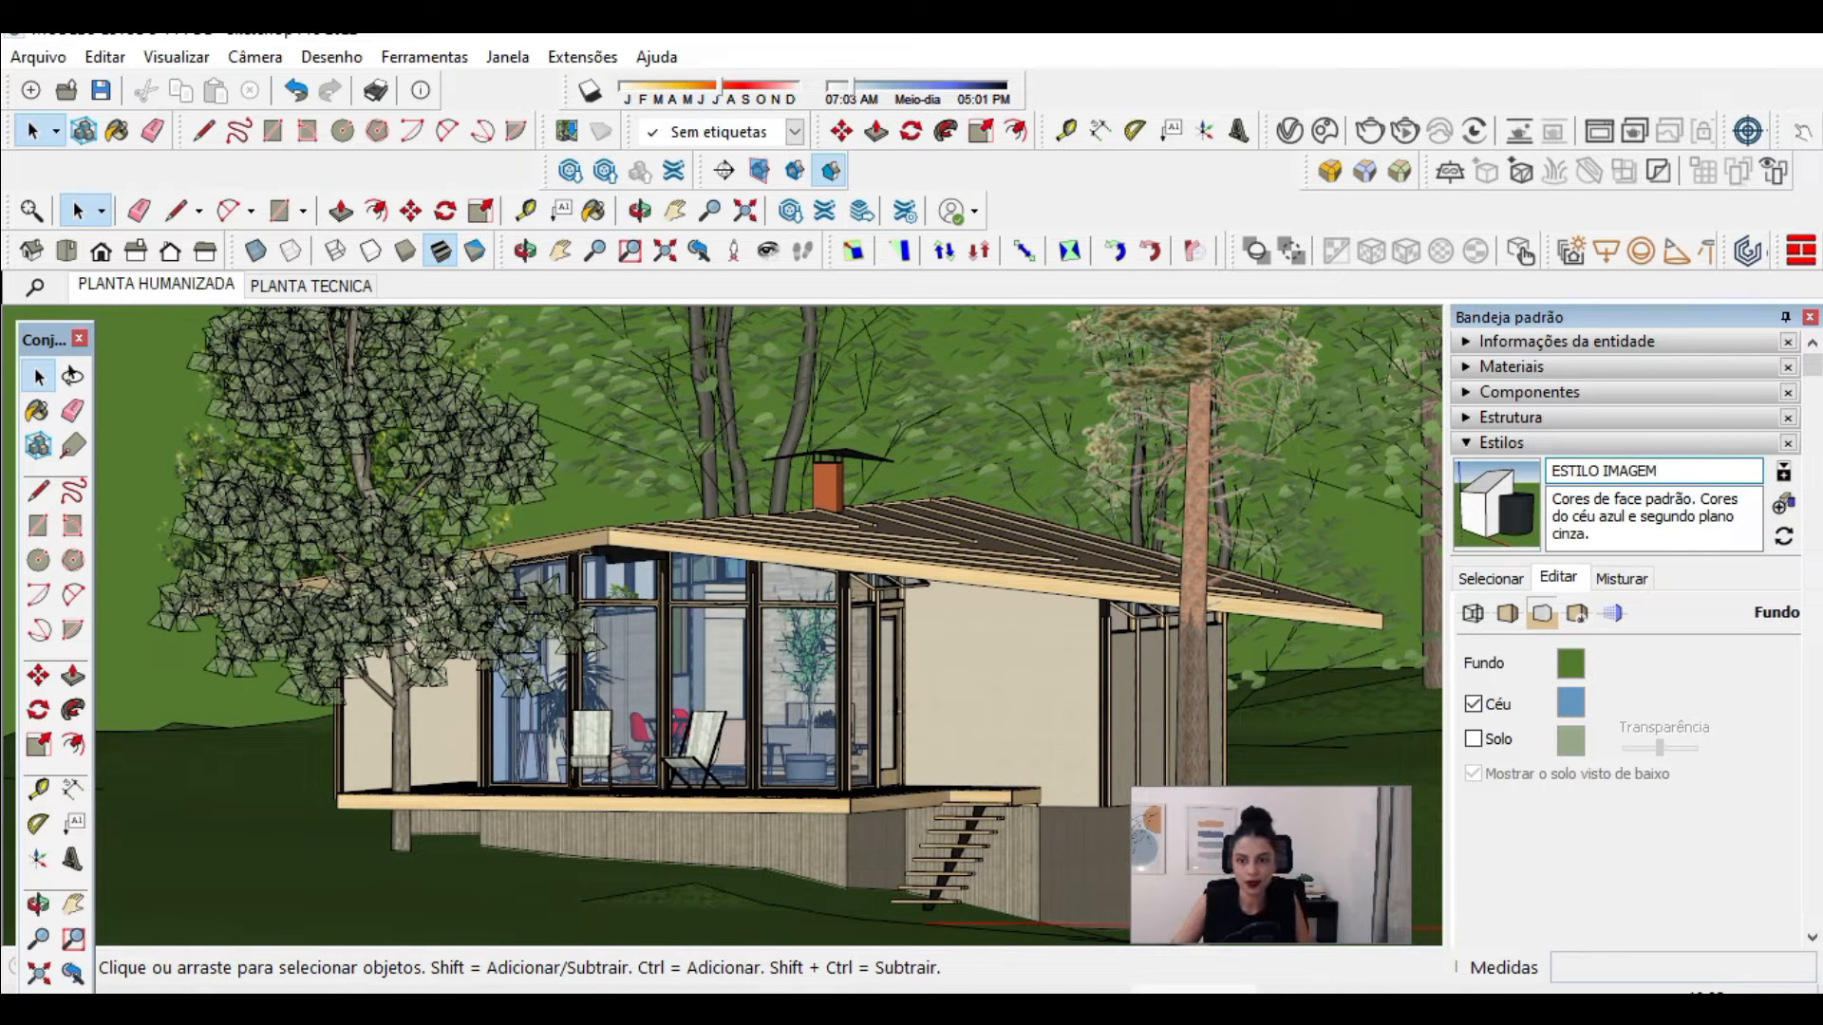
key("Return")
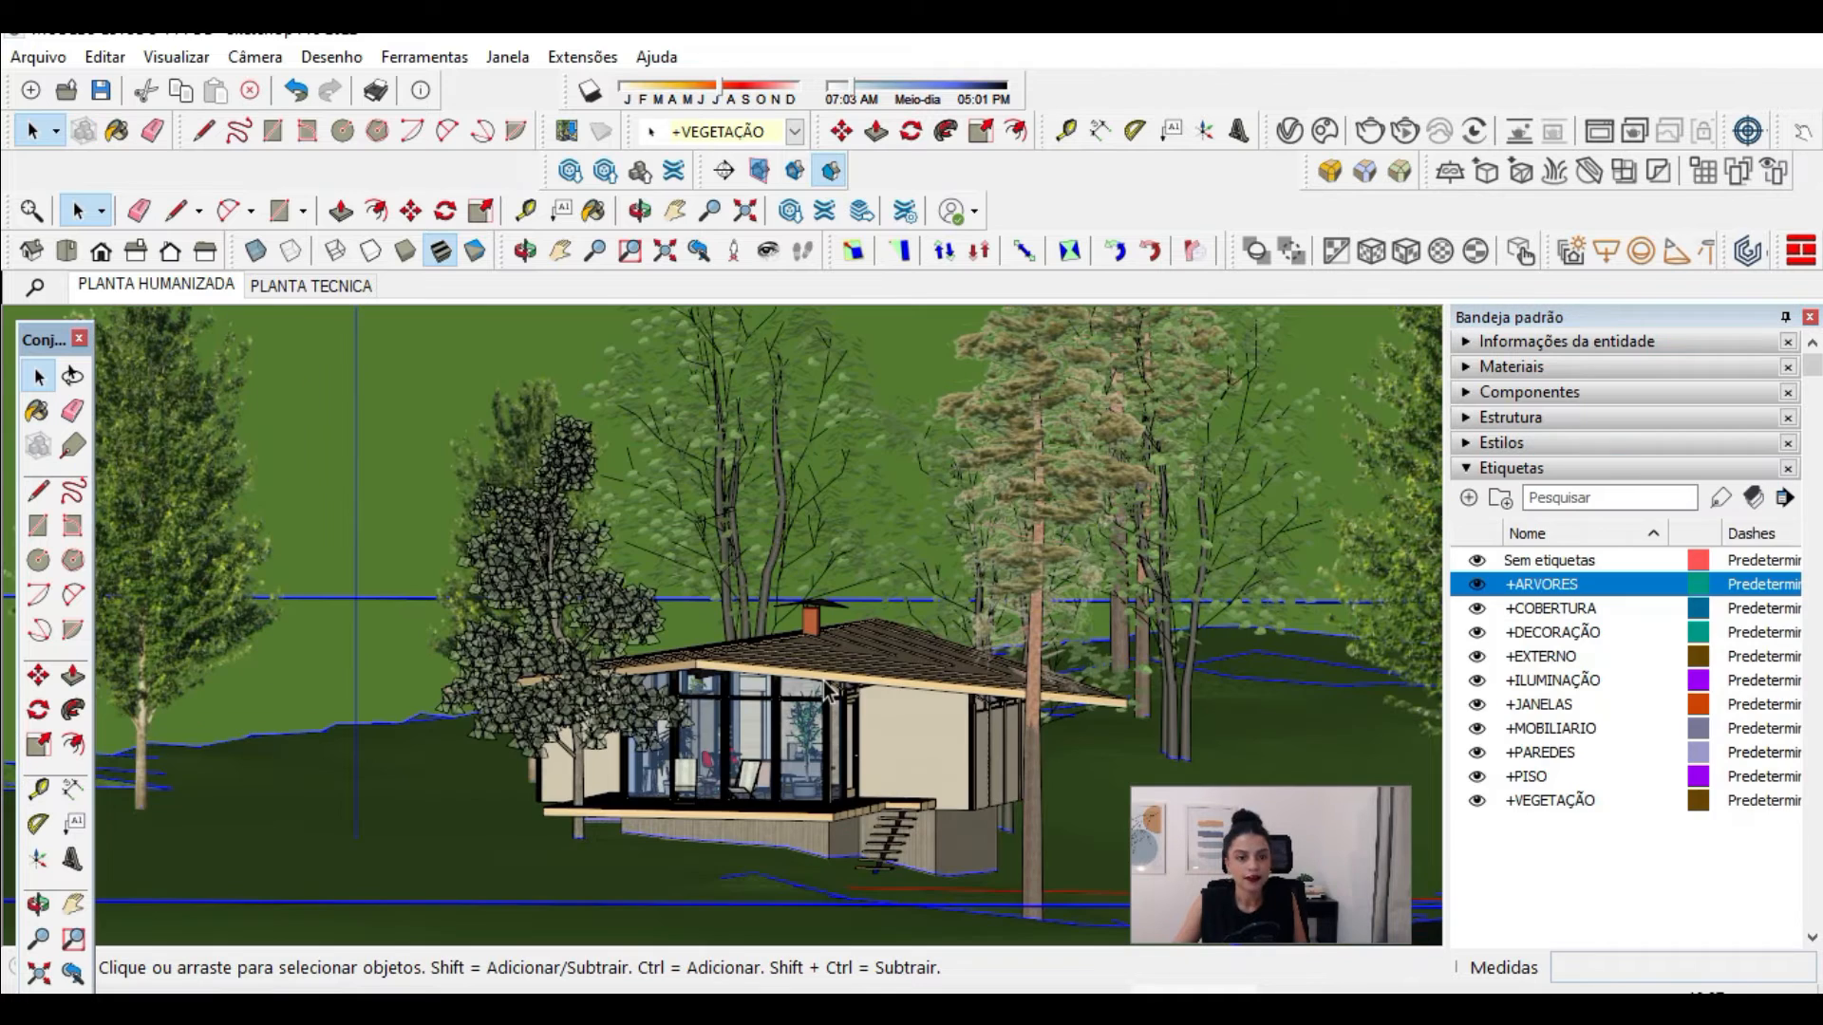
Step: Select PLANTA TECNICA in the scene list and change the camera from parallel projection to perspective
scroll(812, 771, "up", 2)
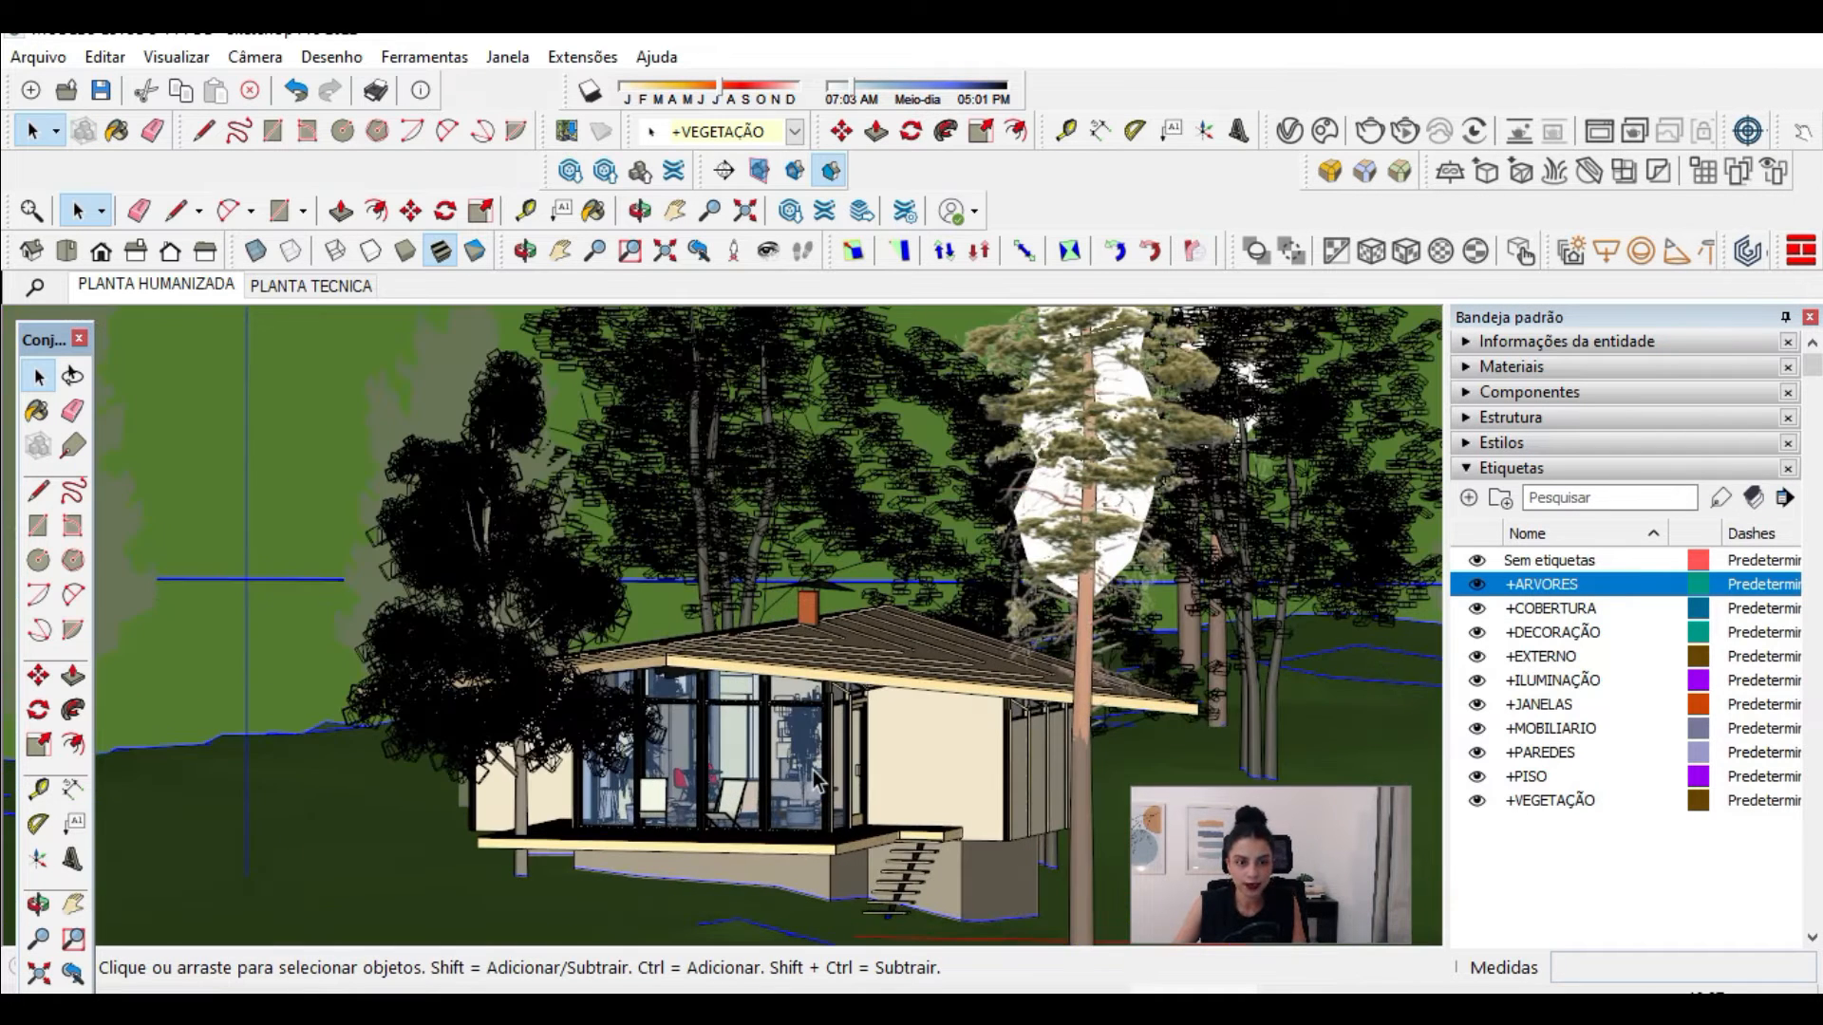
left_click(1532, 469)
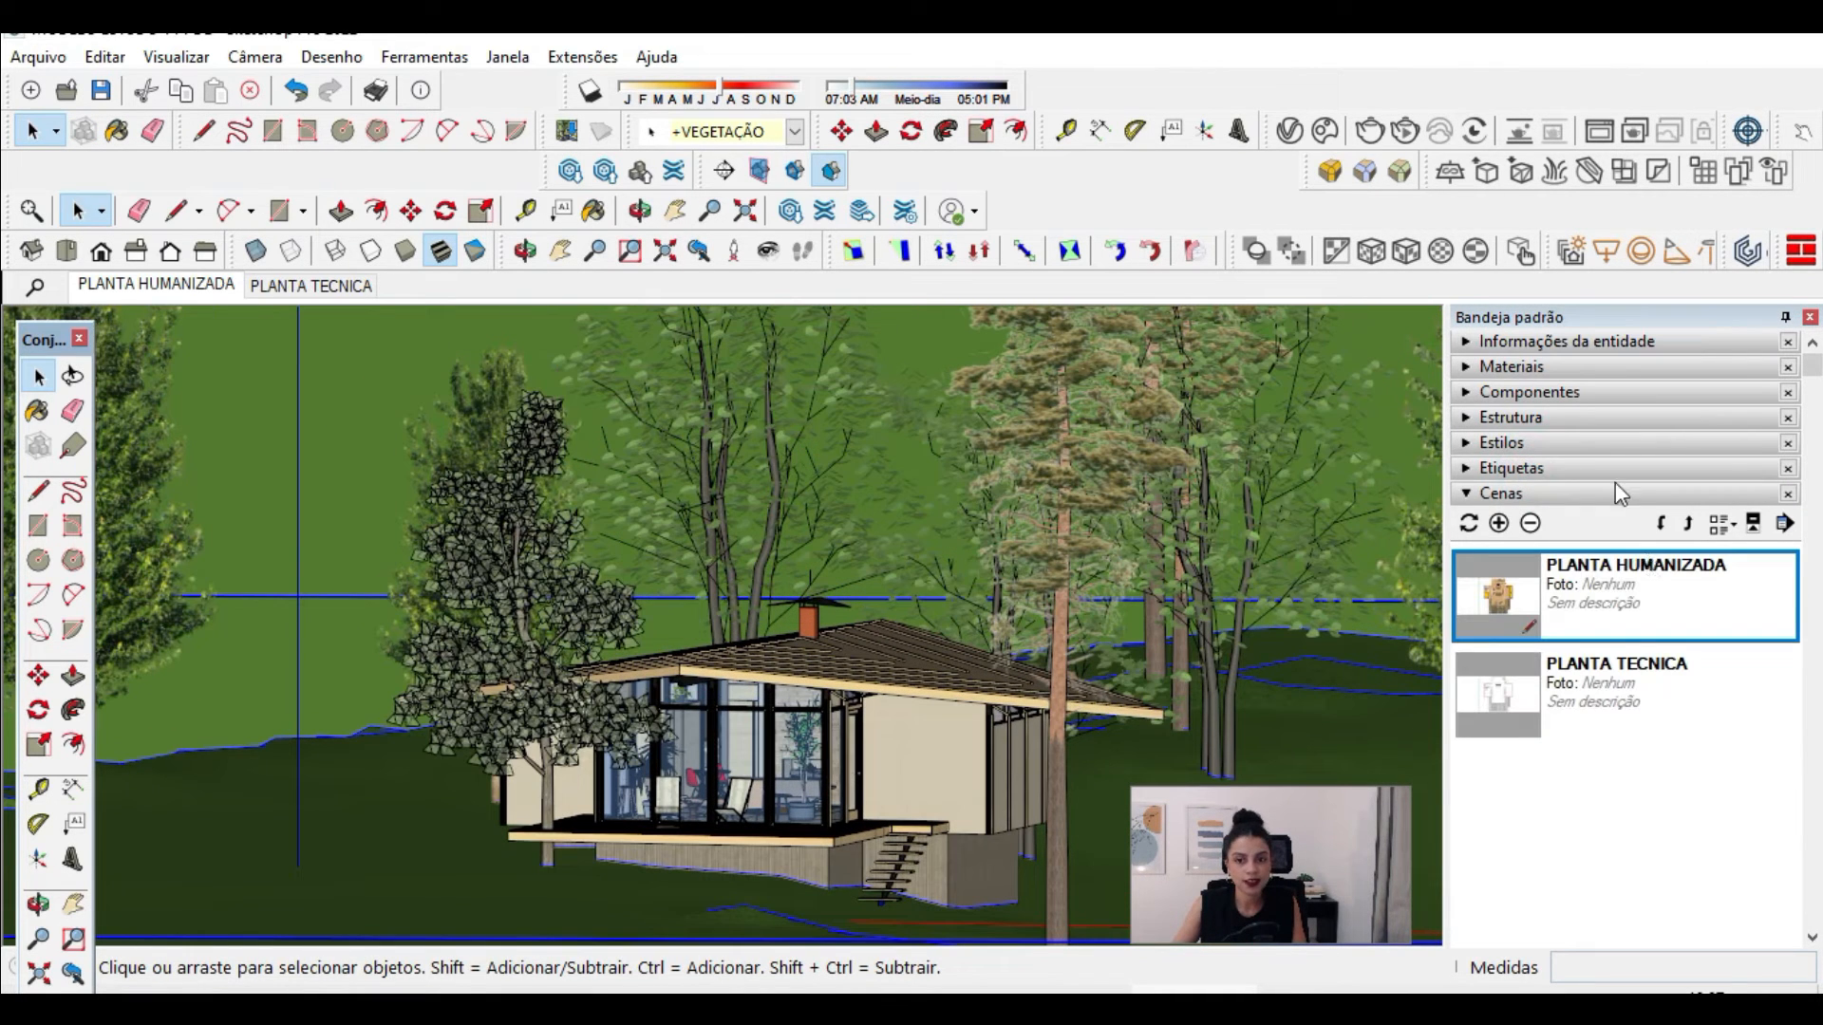
left_click(1650, 692)
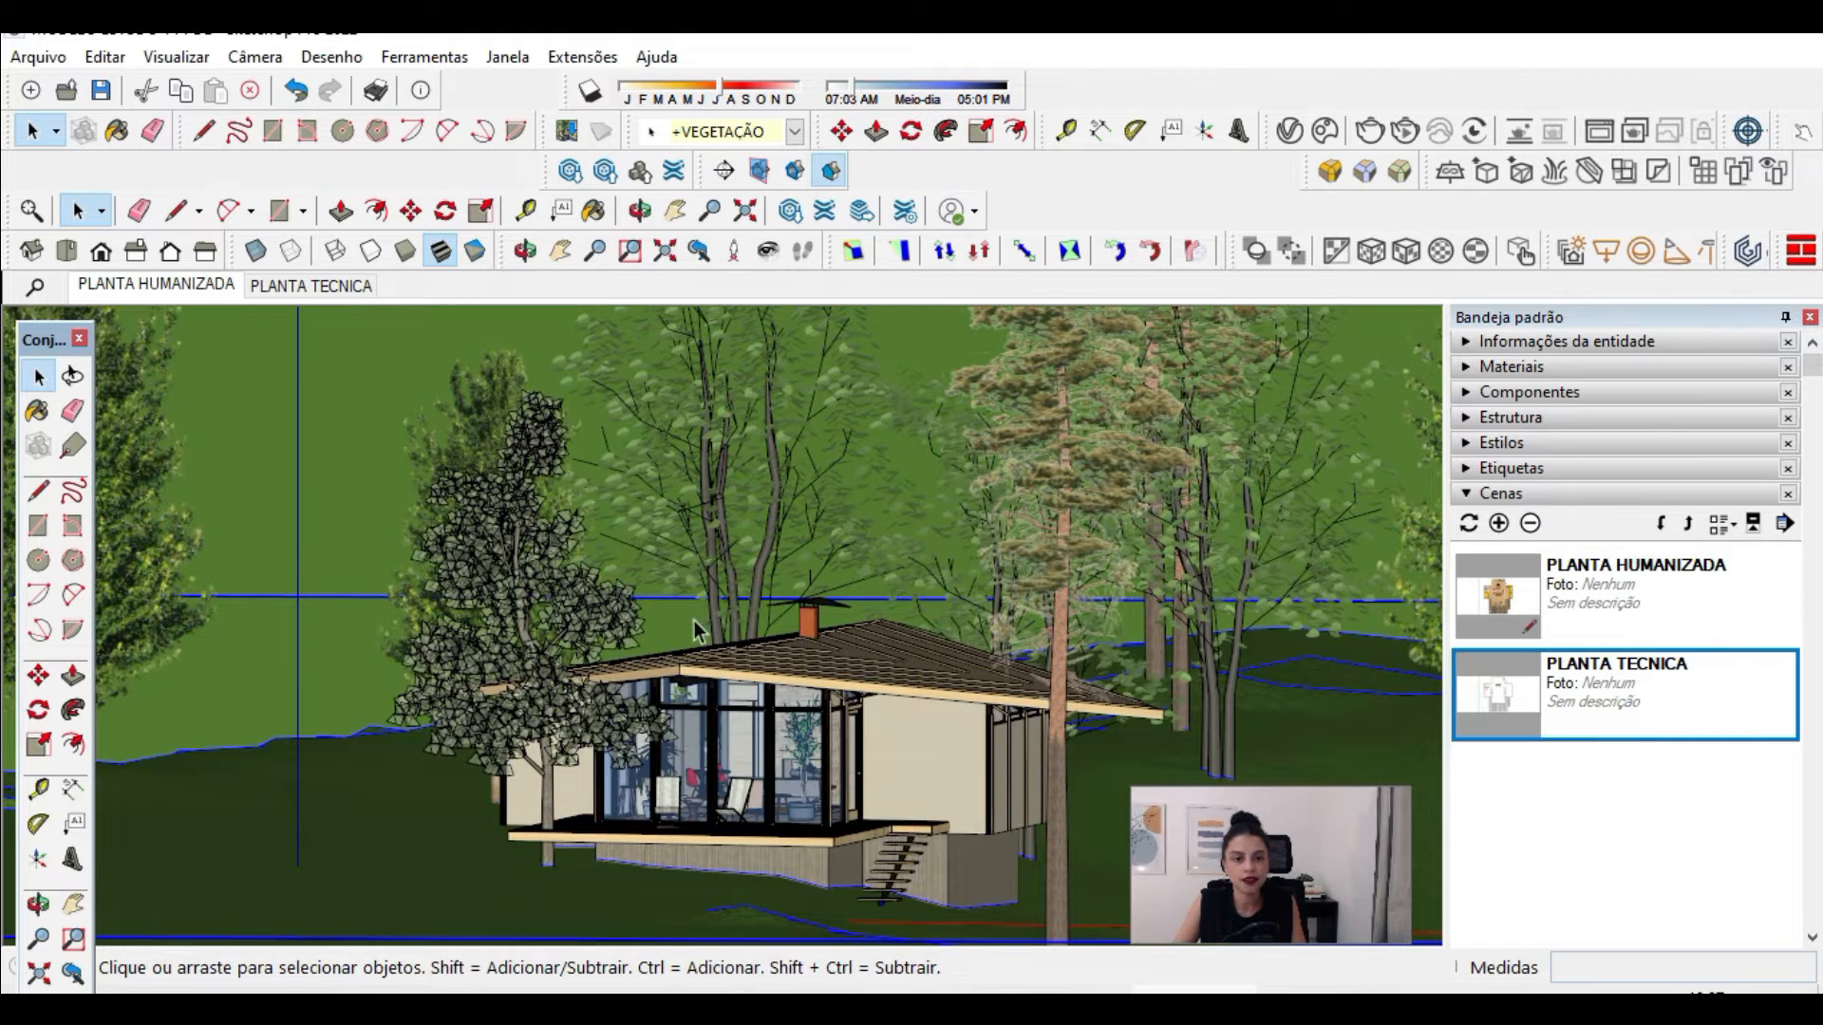
scroll(802, 784, "up", 1)
middle_click_drag(844, 817, 807, 790)
left_click(276, 58)
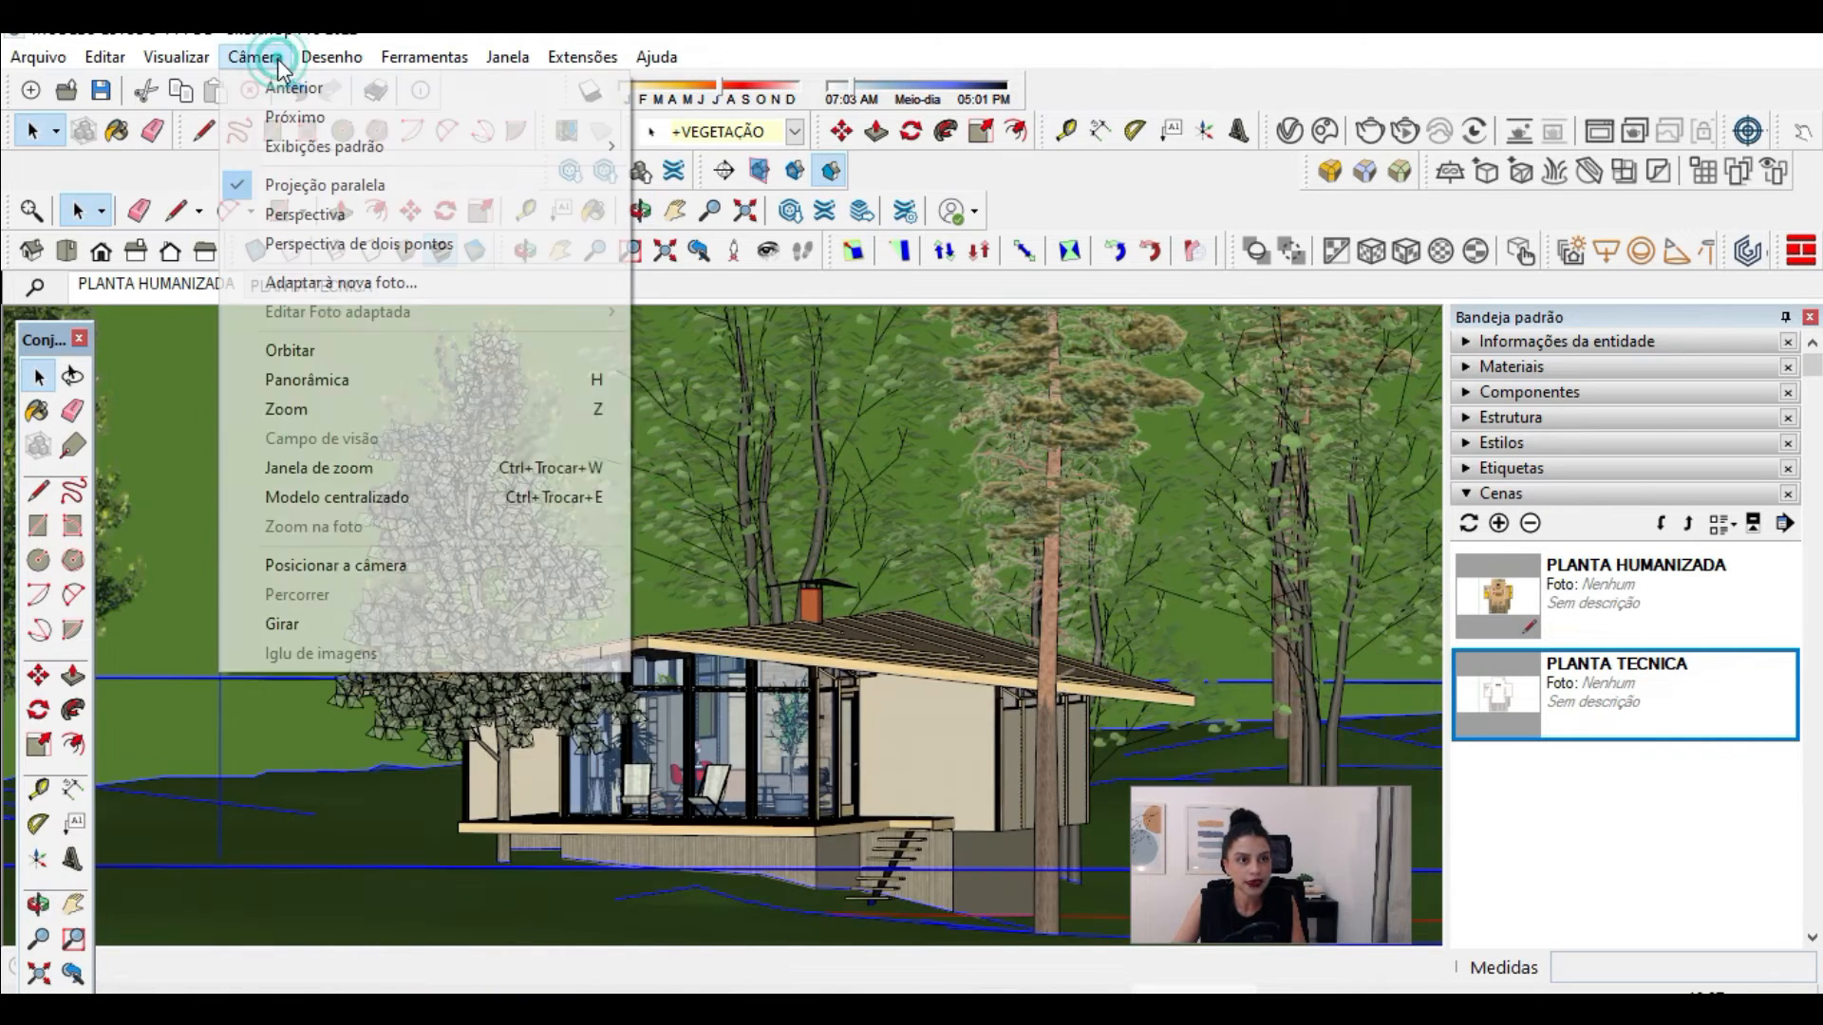
left_click(380, 214)
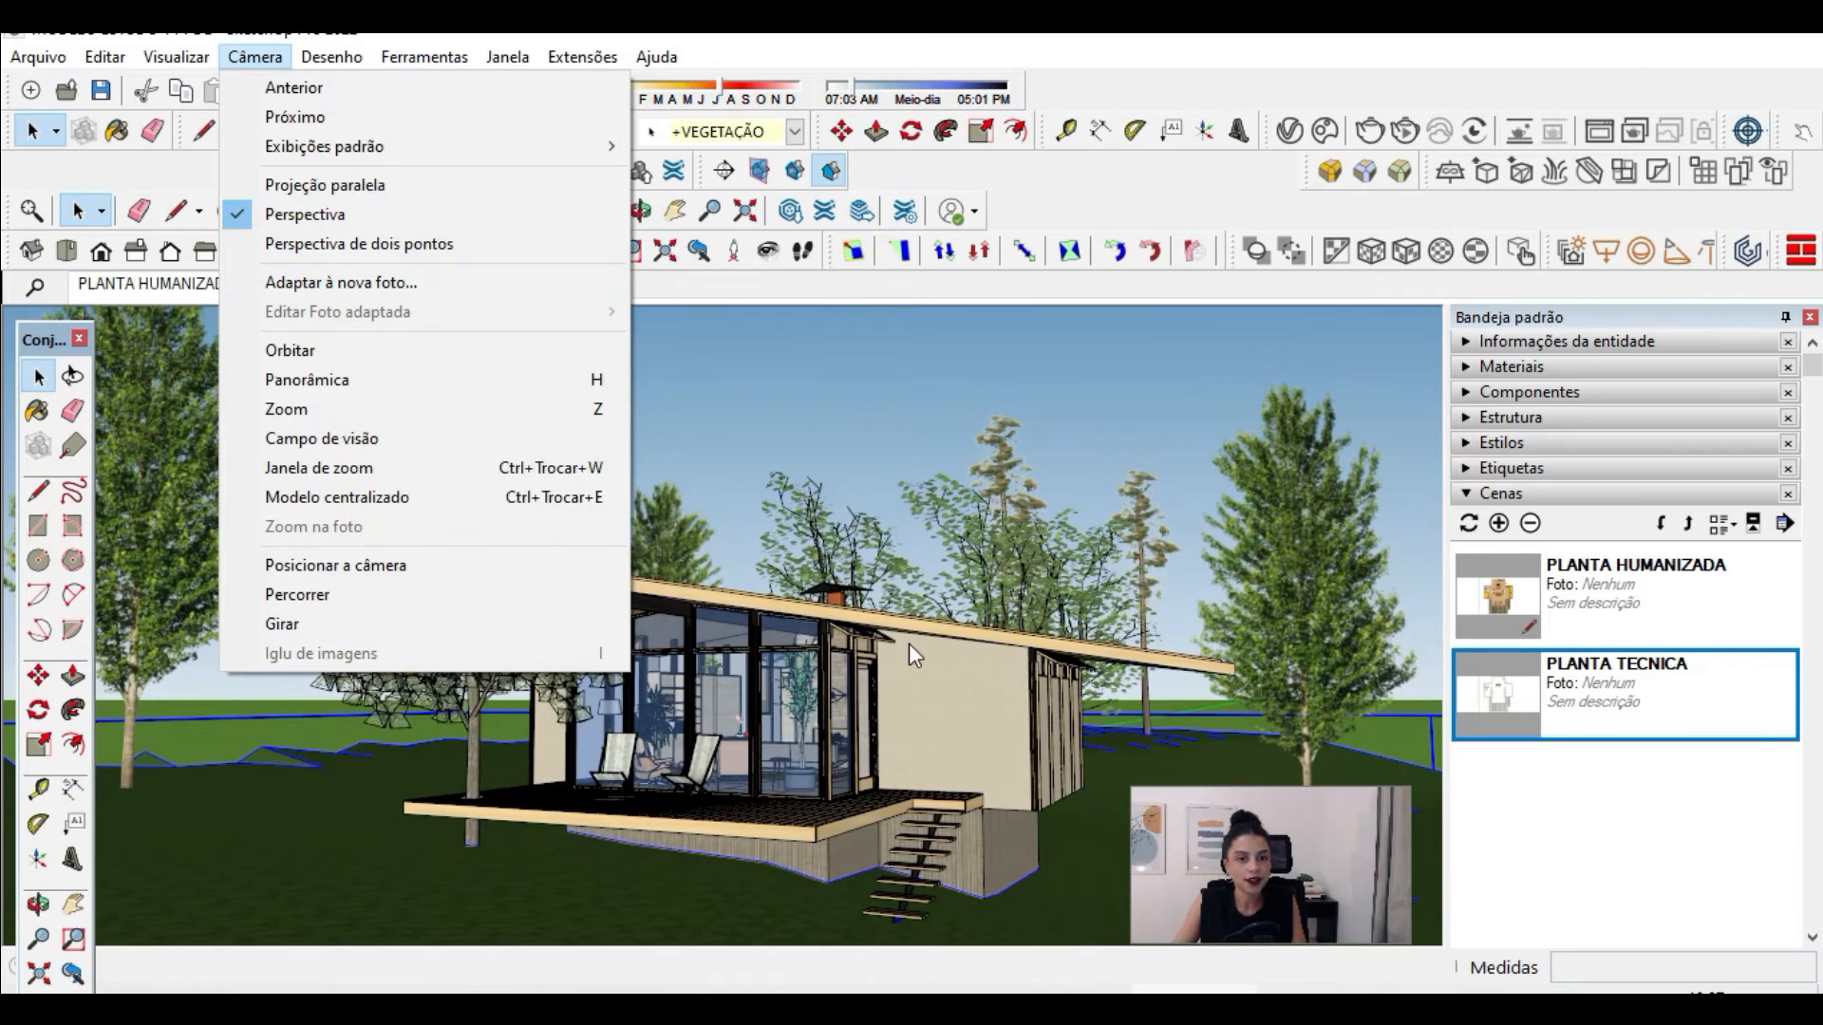
Step: Orbit to a low exterior angle, set the camera to two-point perspective and frame the cabin with its deck and stairs
left_click(908, 636)
middle_click_drag(902, 707, 778, 745)
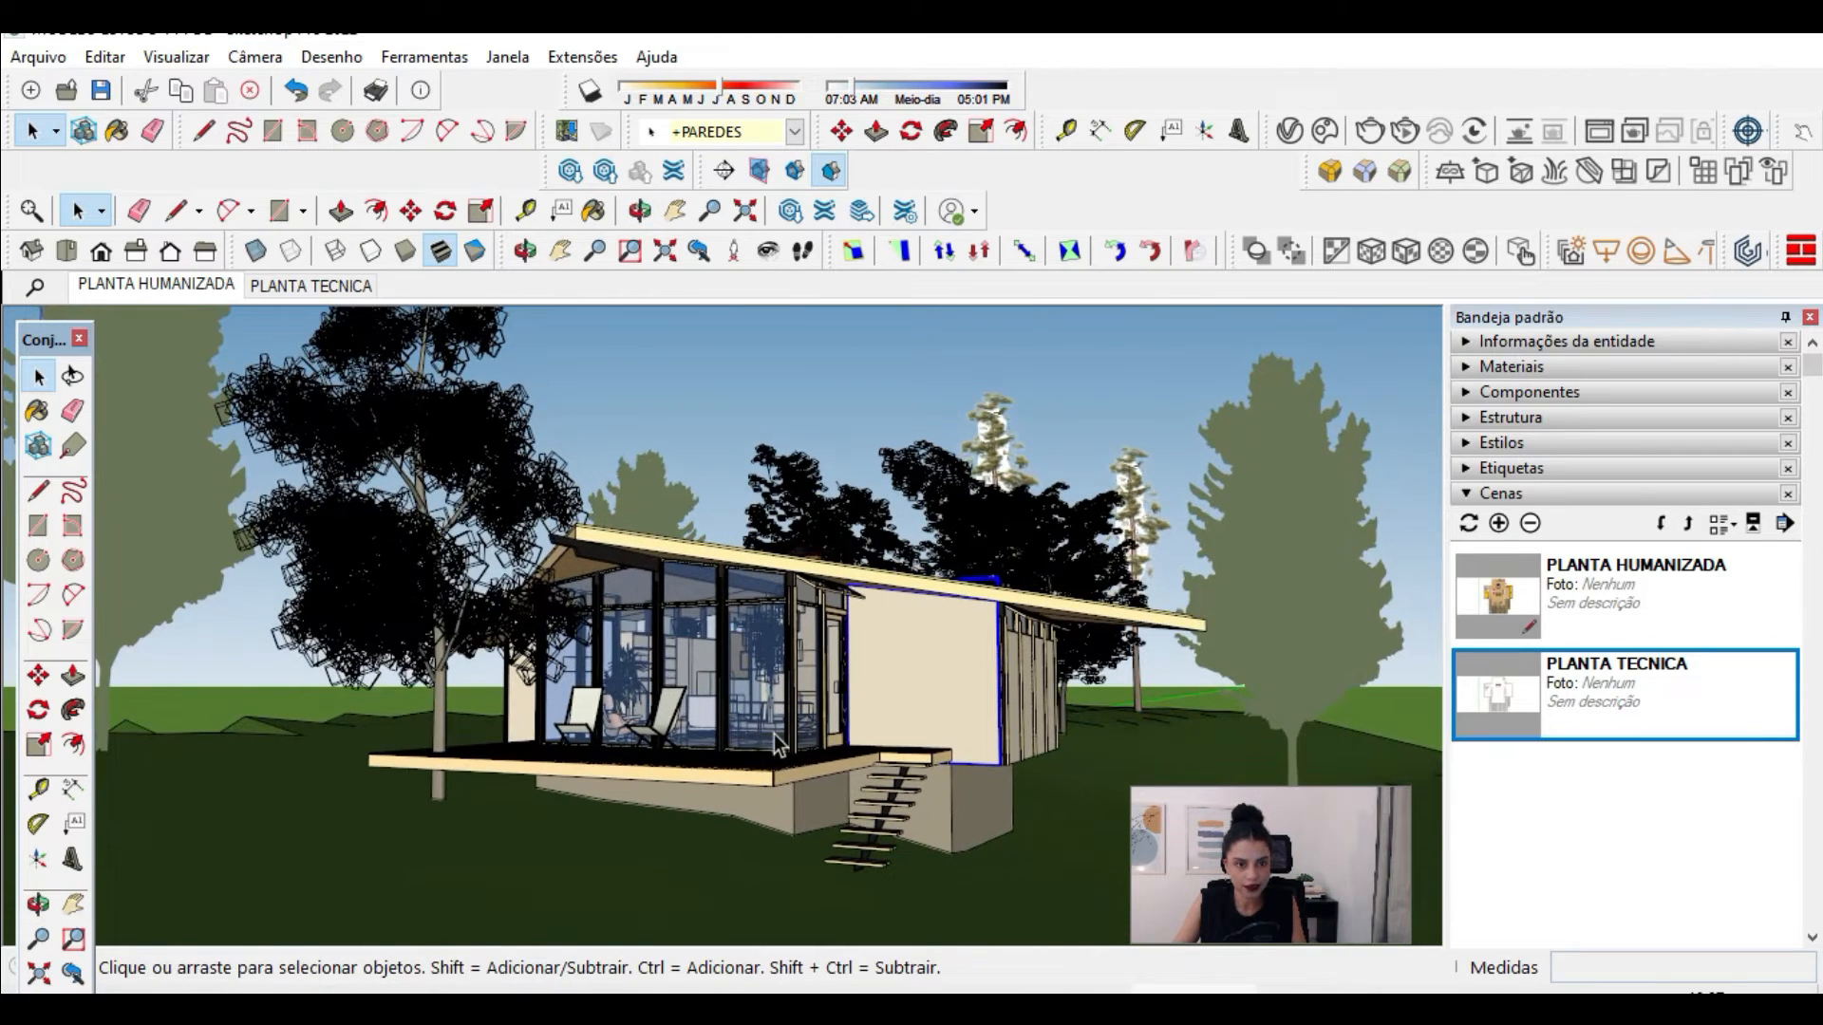
left_click(254, 57)
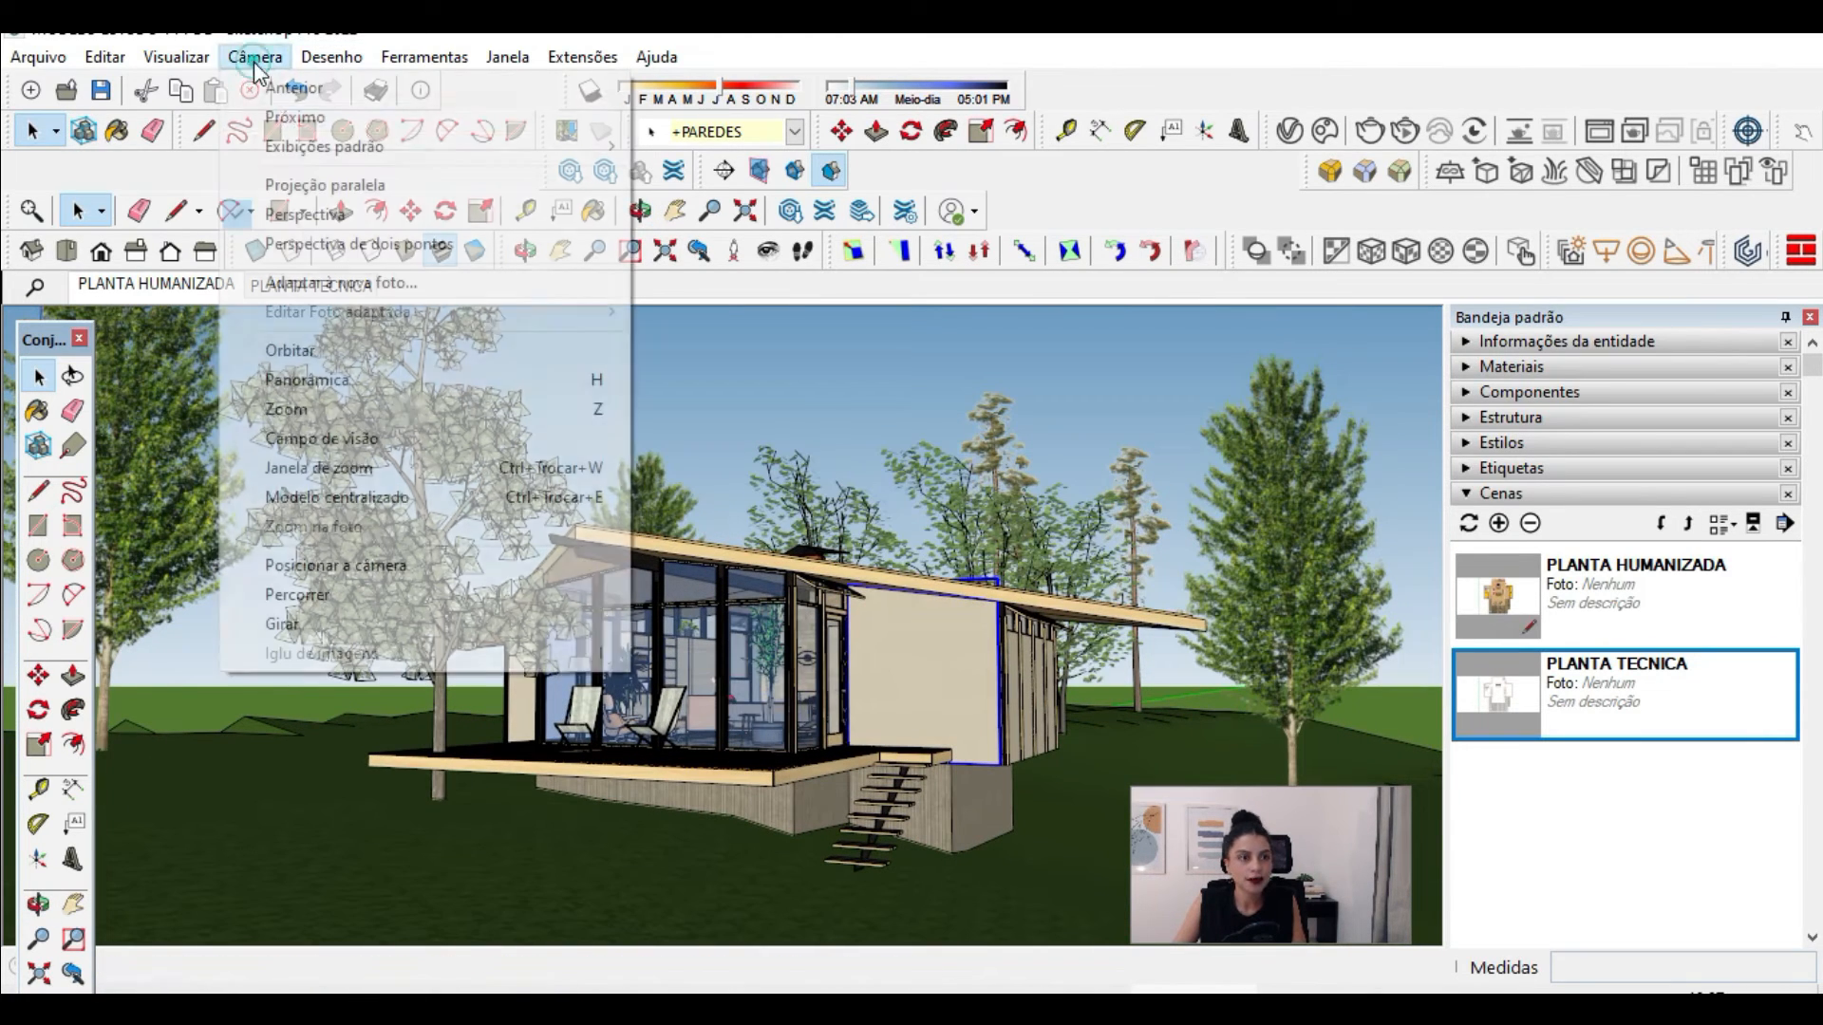
left_click(334, 244)
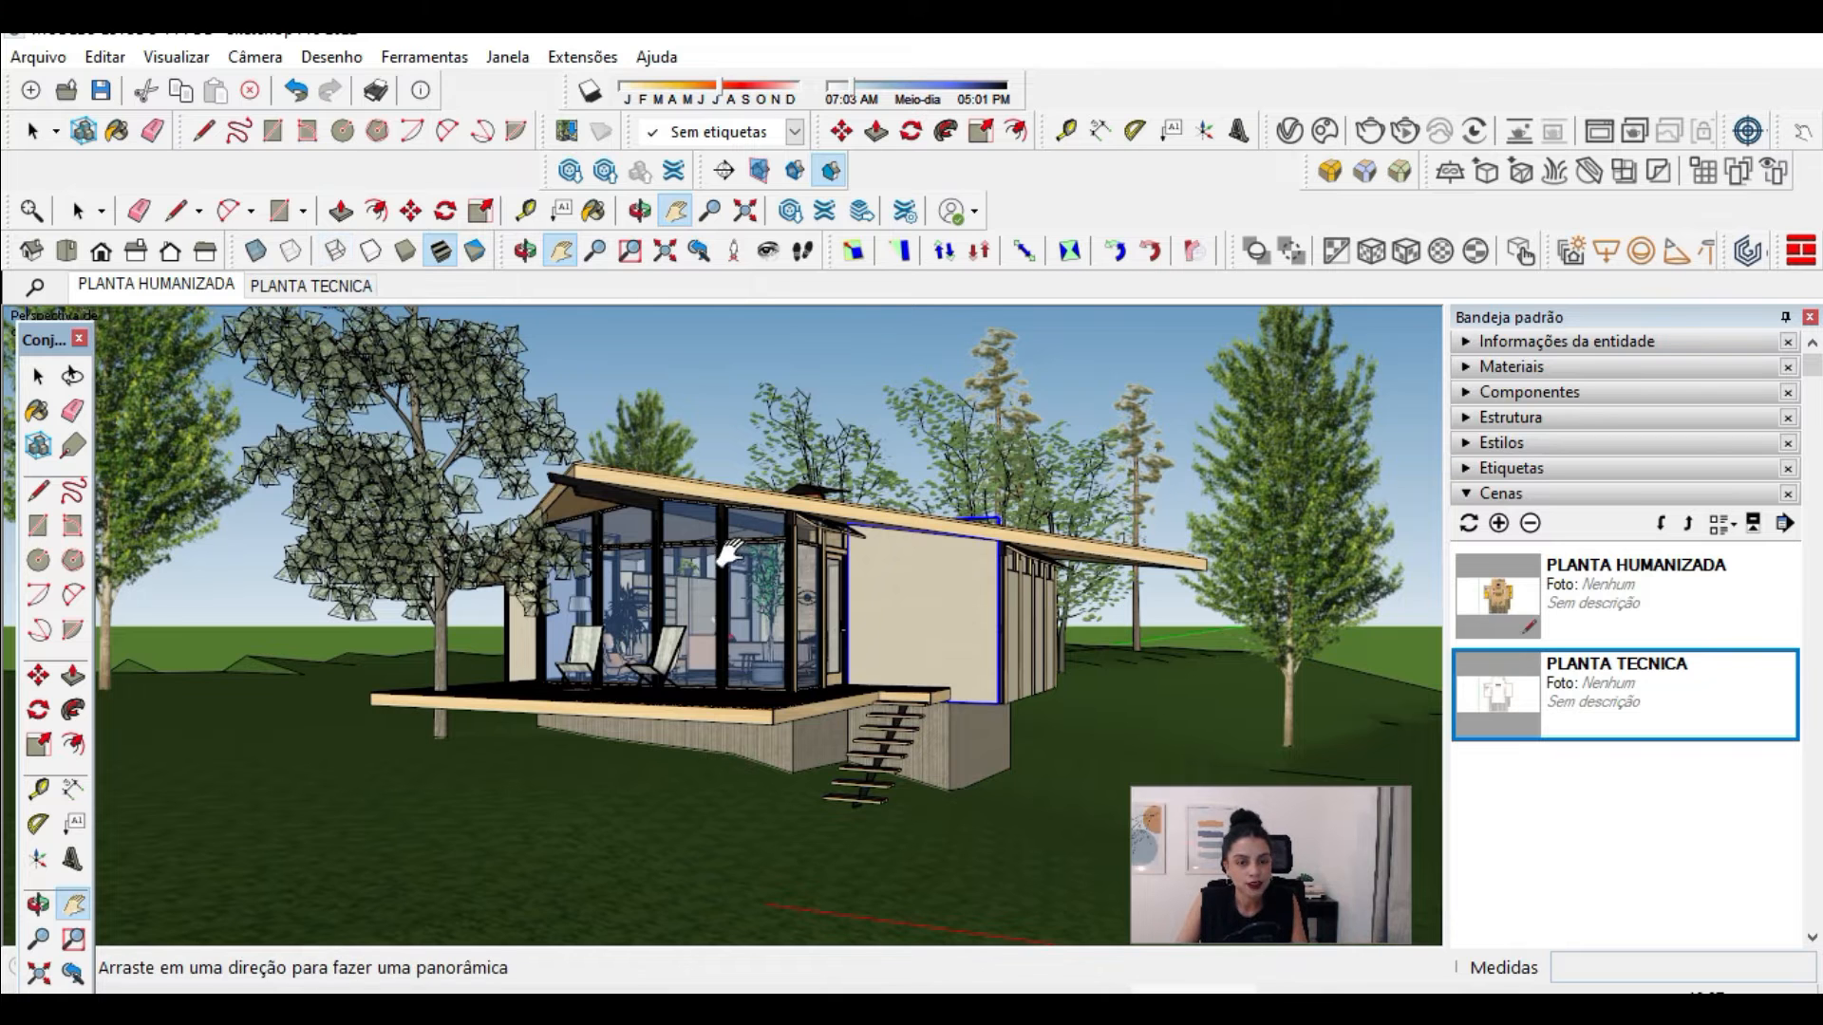
left_click_drag(691, 575, 880, 579)
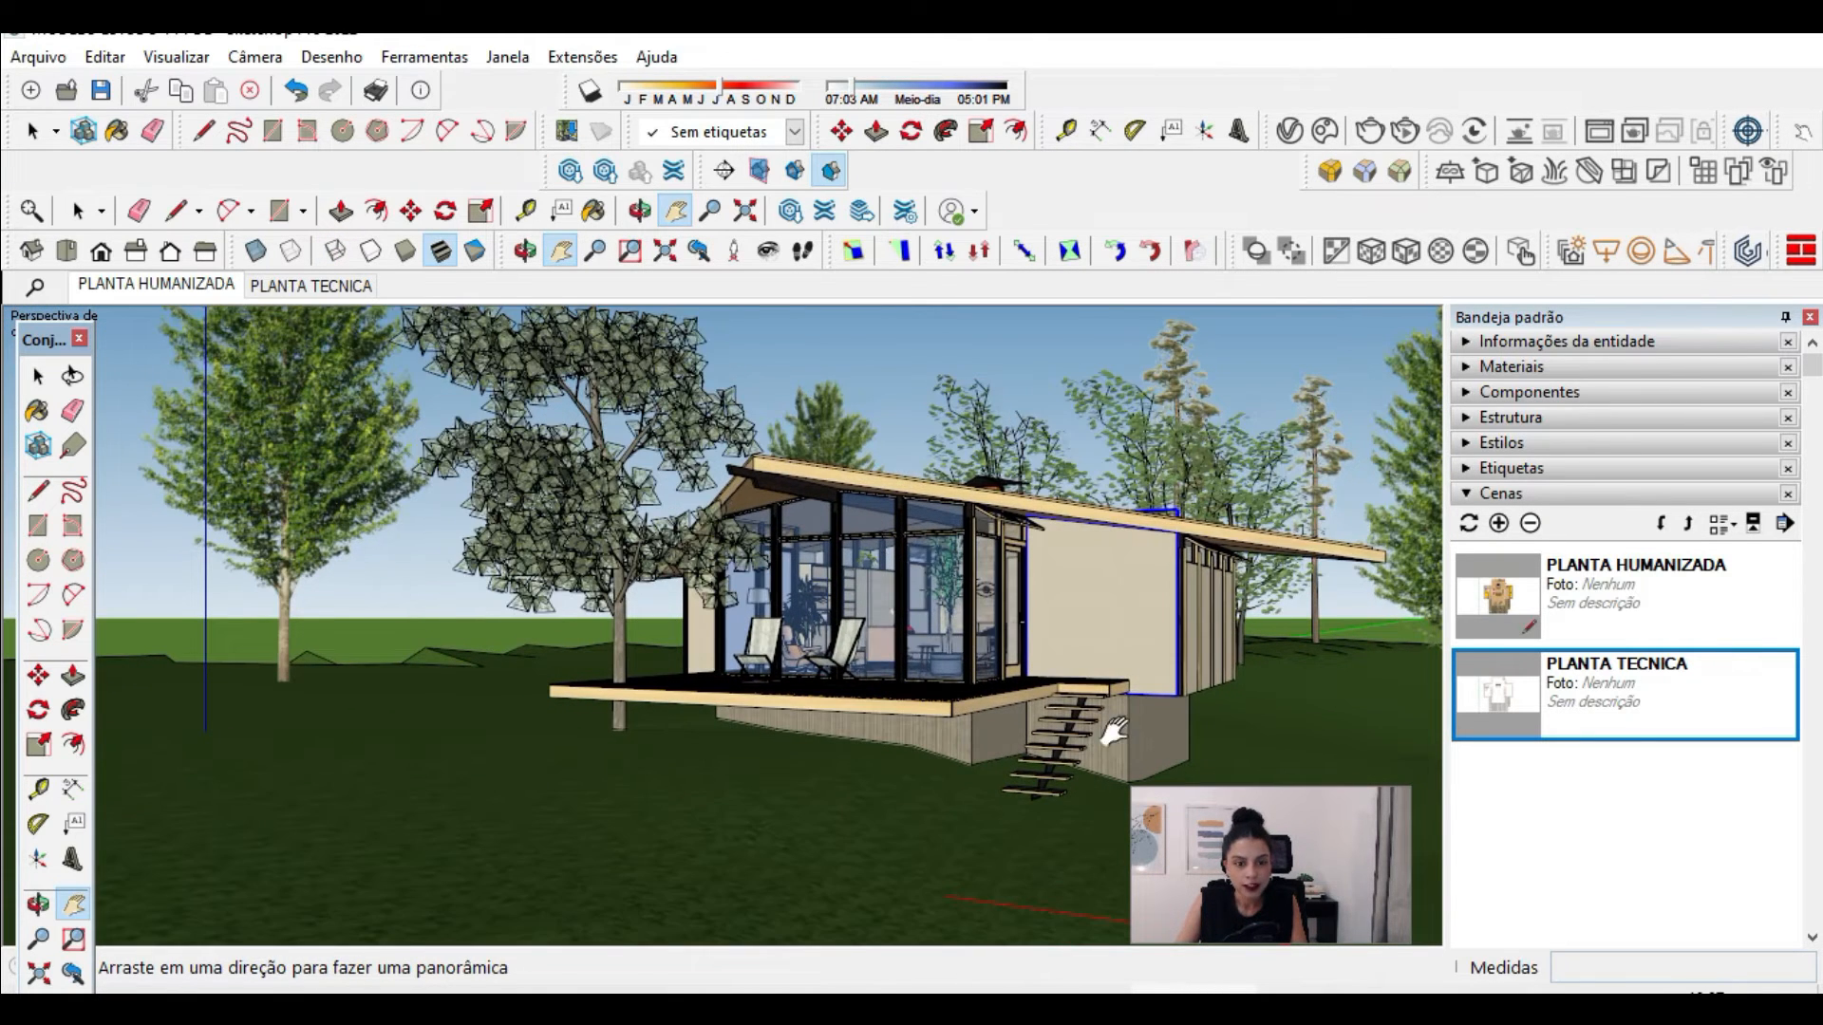
key("o")
left_click_drag(1182, 745, 1127, 759)
middle_click_drag(1127, 759, 1202, 830)
left_click_drag(765, 576, 805, 565)
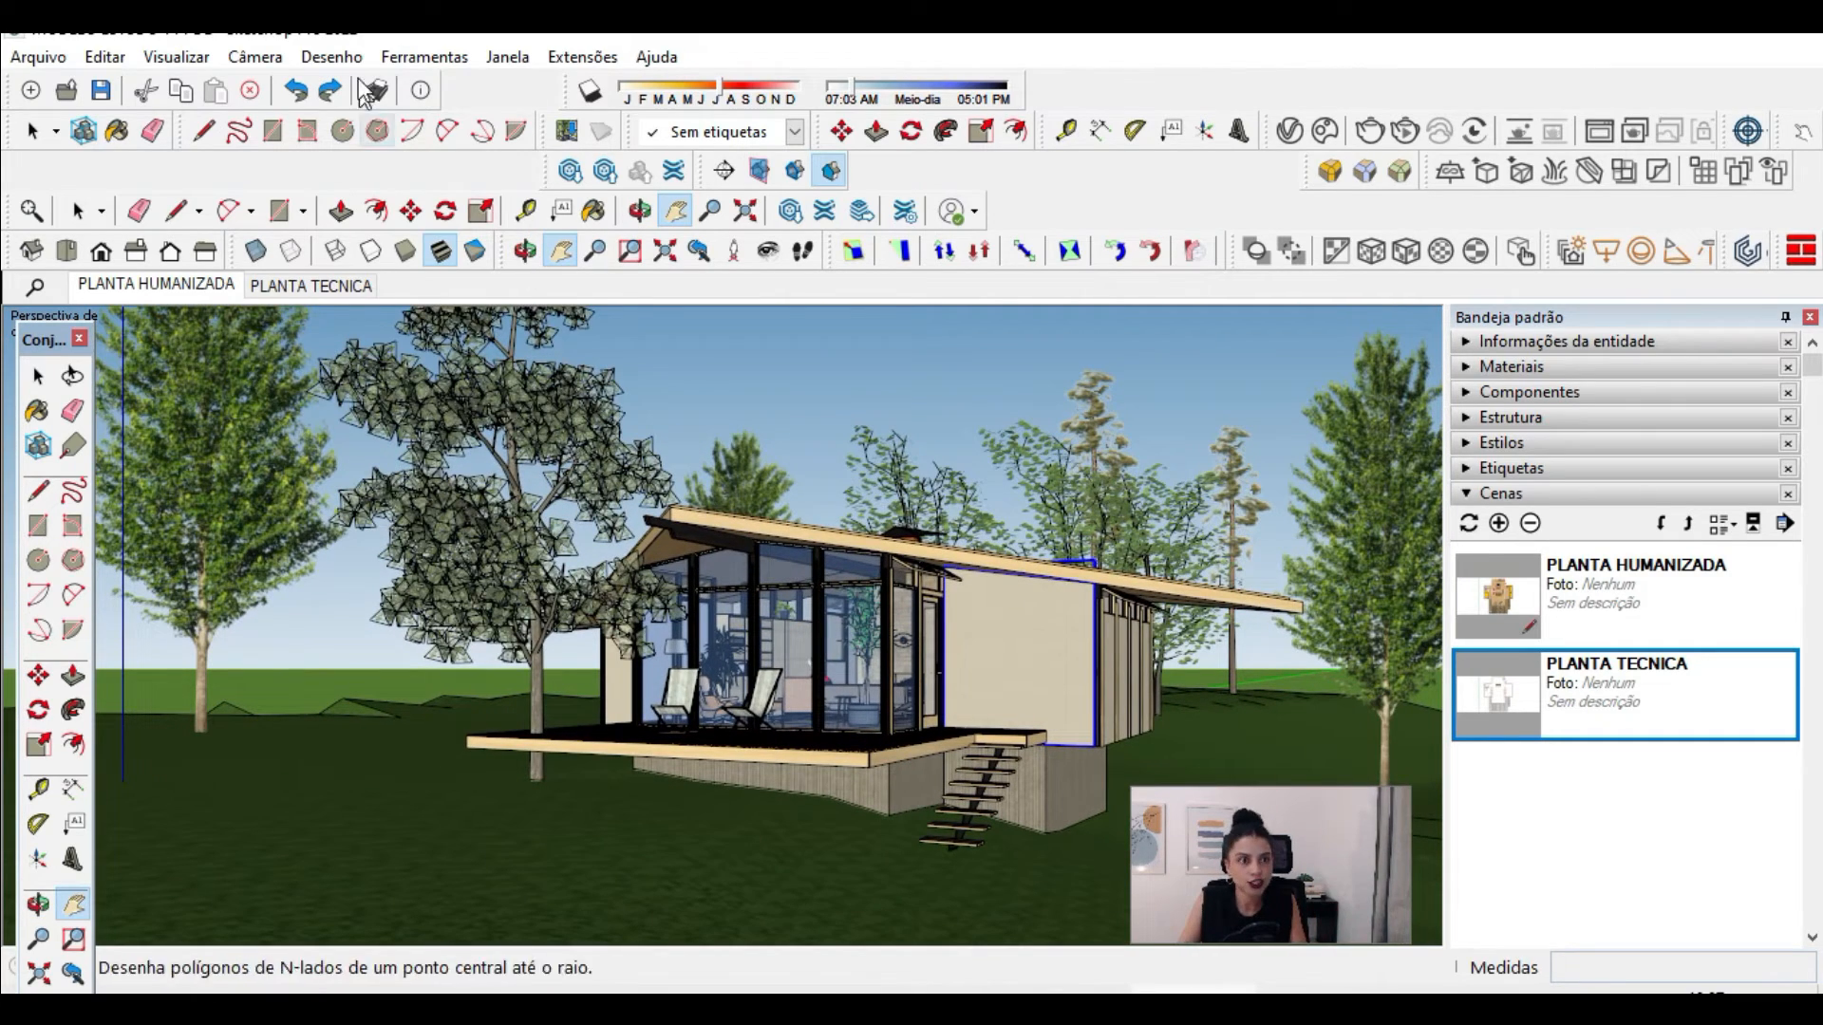
left_click(254, 56)
left_click(507, 249)
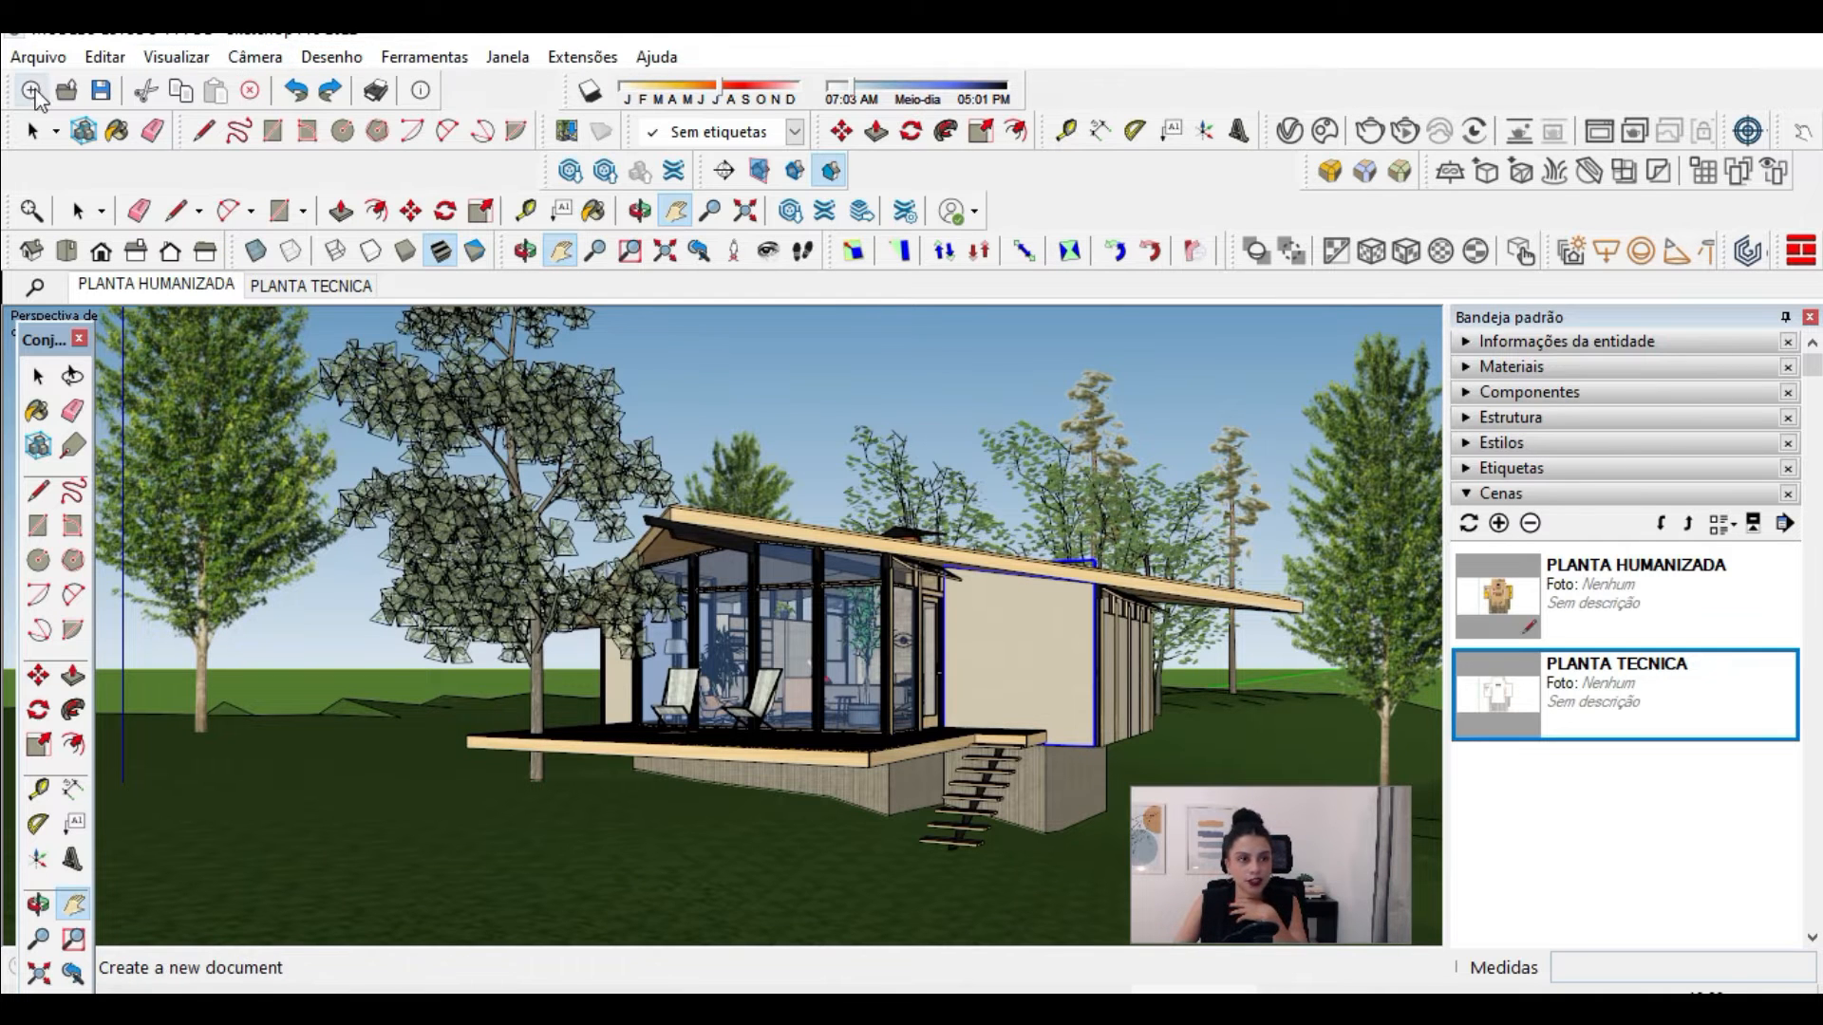
Step: Export the exterior perspective as a JPEG 2D graphic with a line scale multiplier of 0,25 and the best JPEG quality
left_click(38, 56)
mouse_move(103, 537)
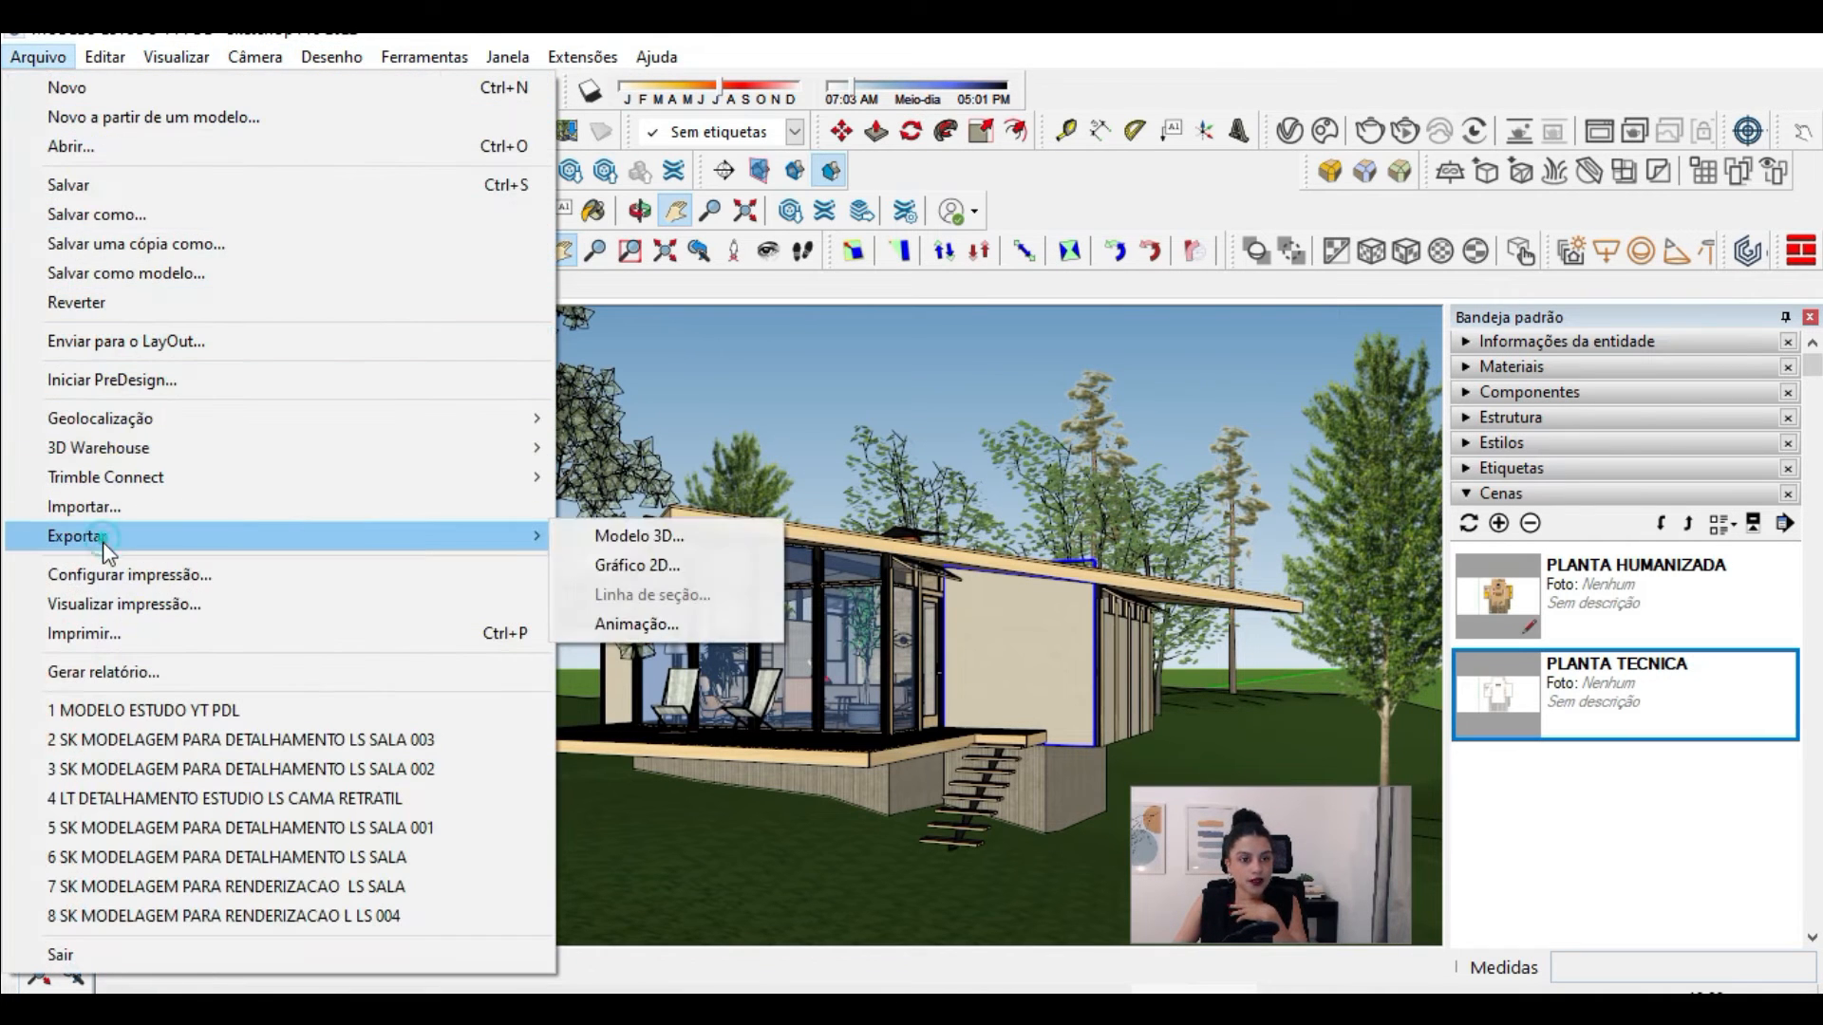
left_click(628, 562)
left_click(586, 829)
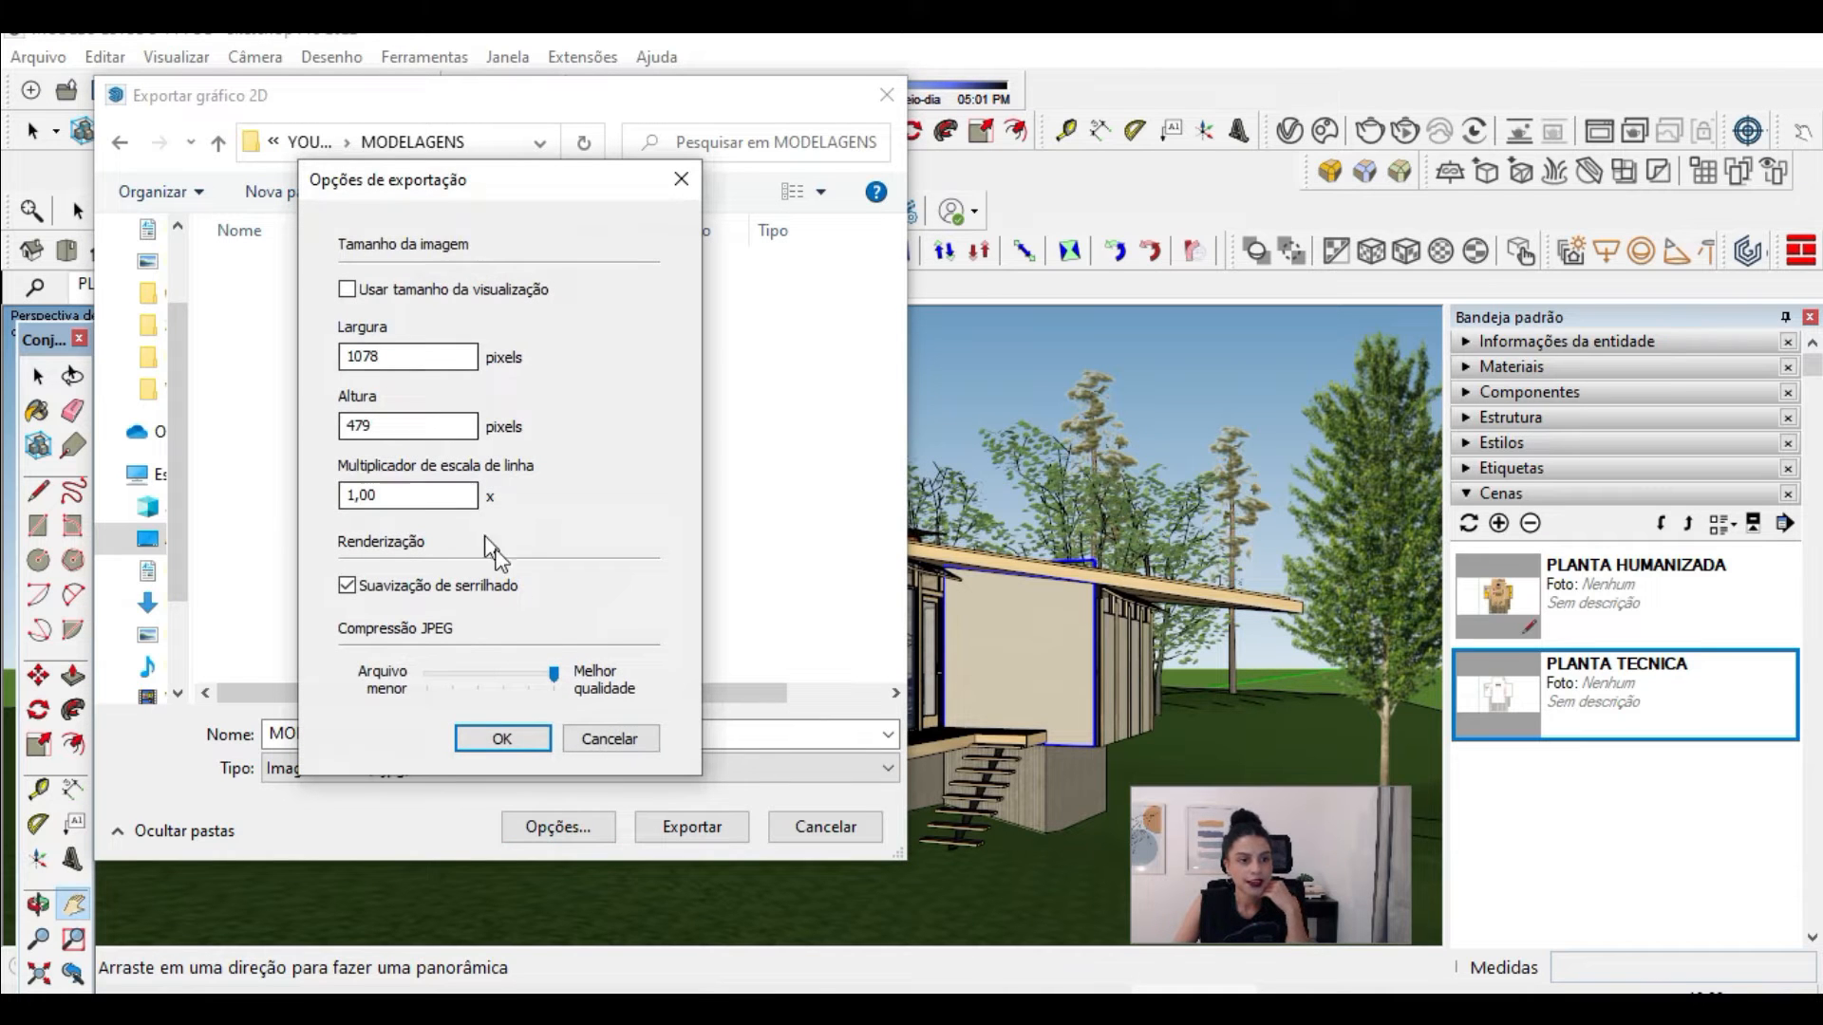
double_click(398, 495)
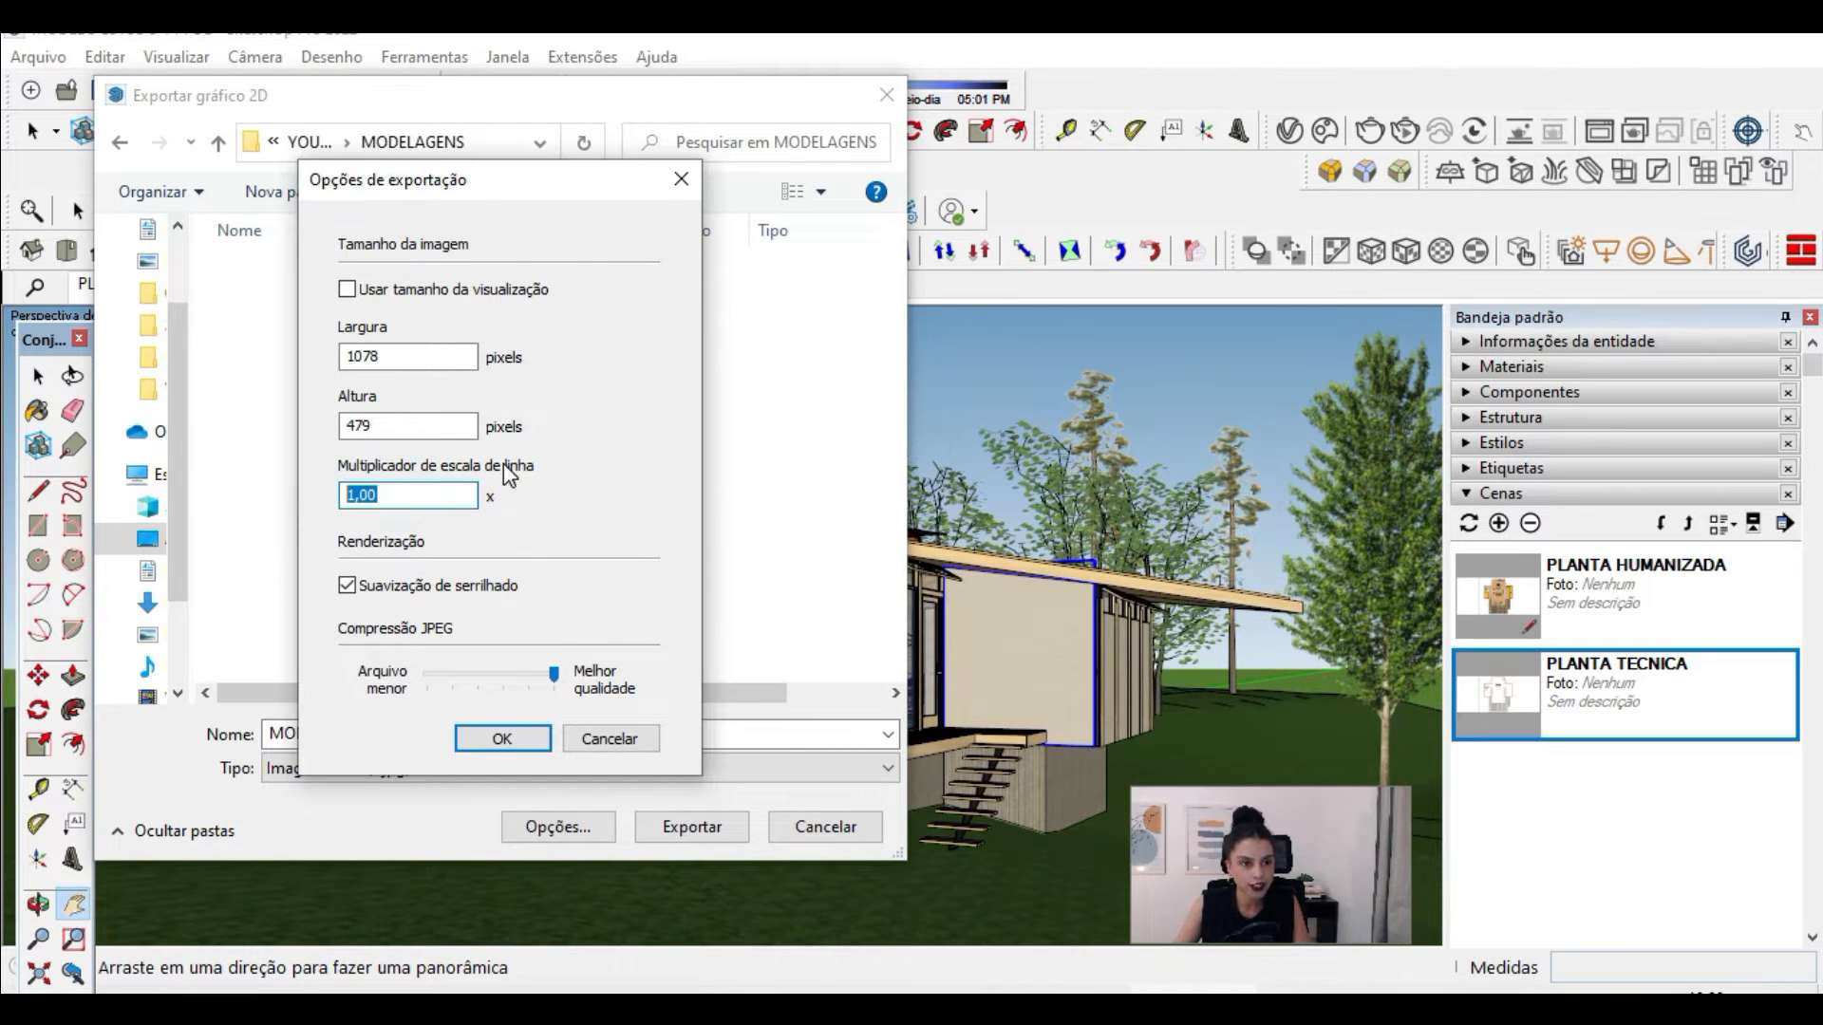
type("0,25")
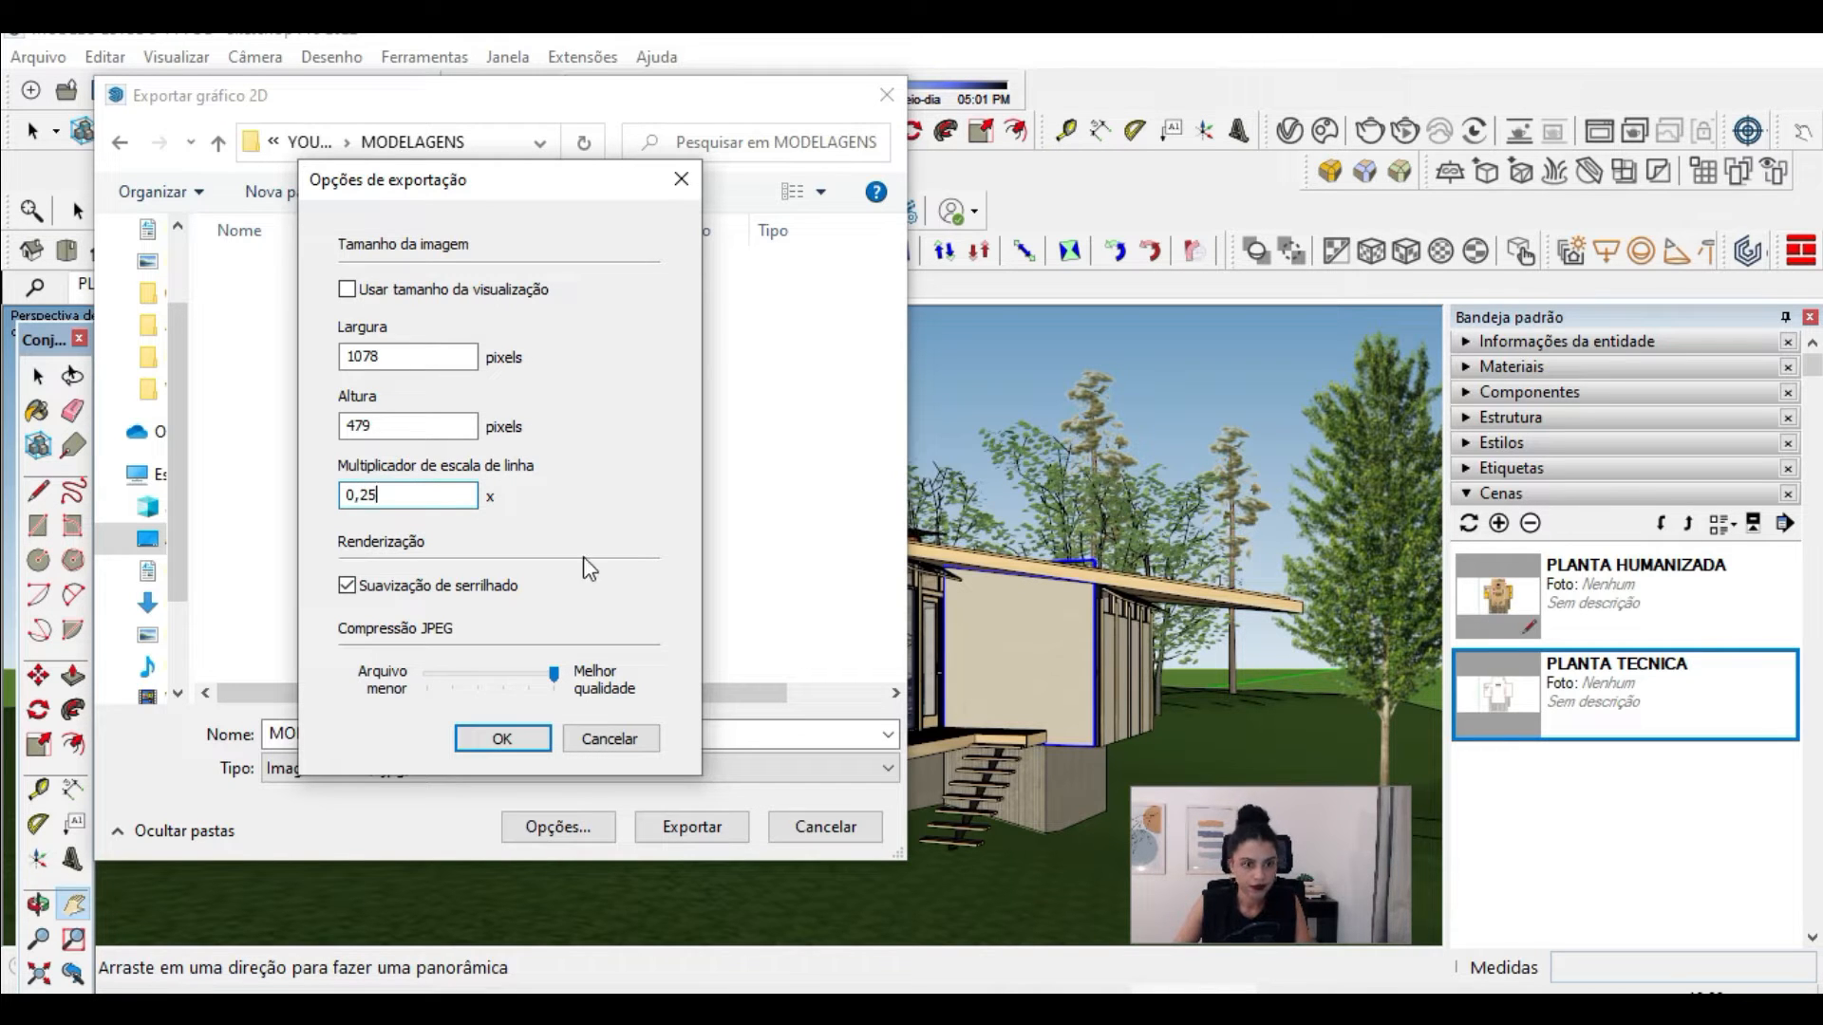
left_click(557, 674)
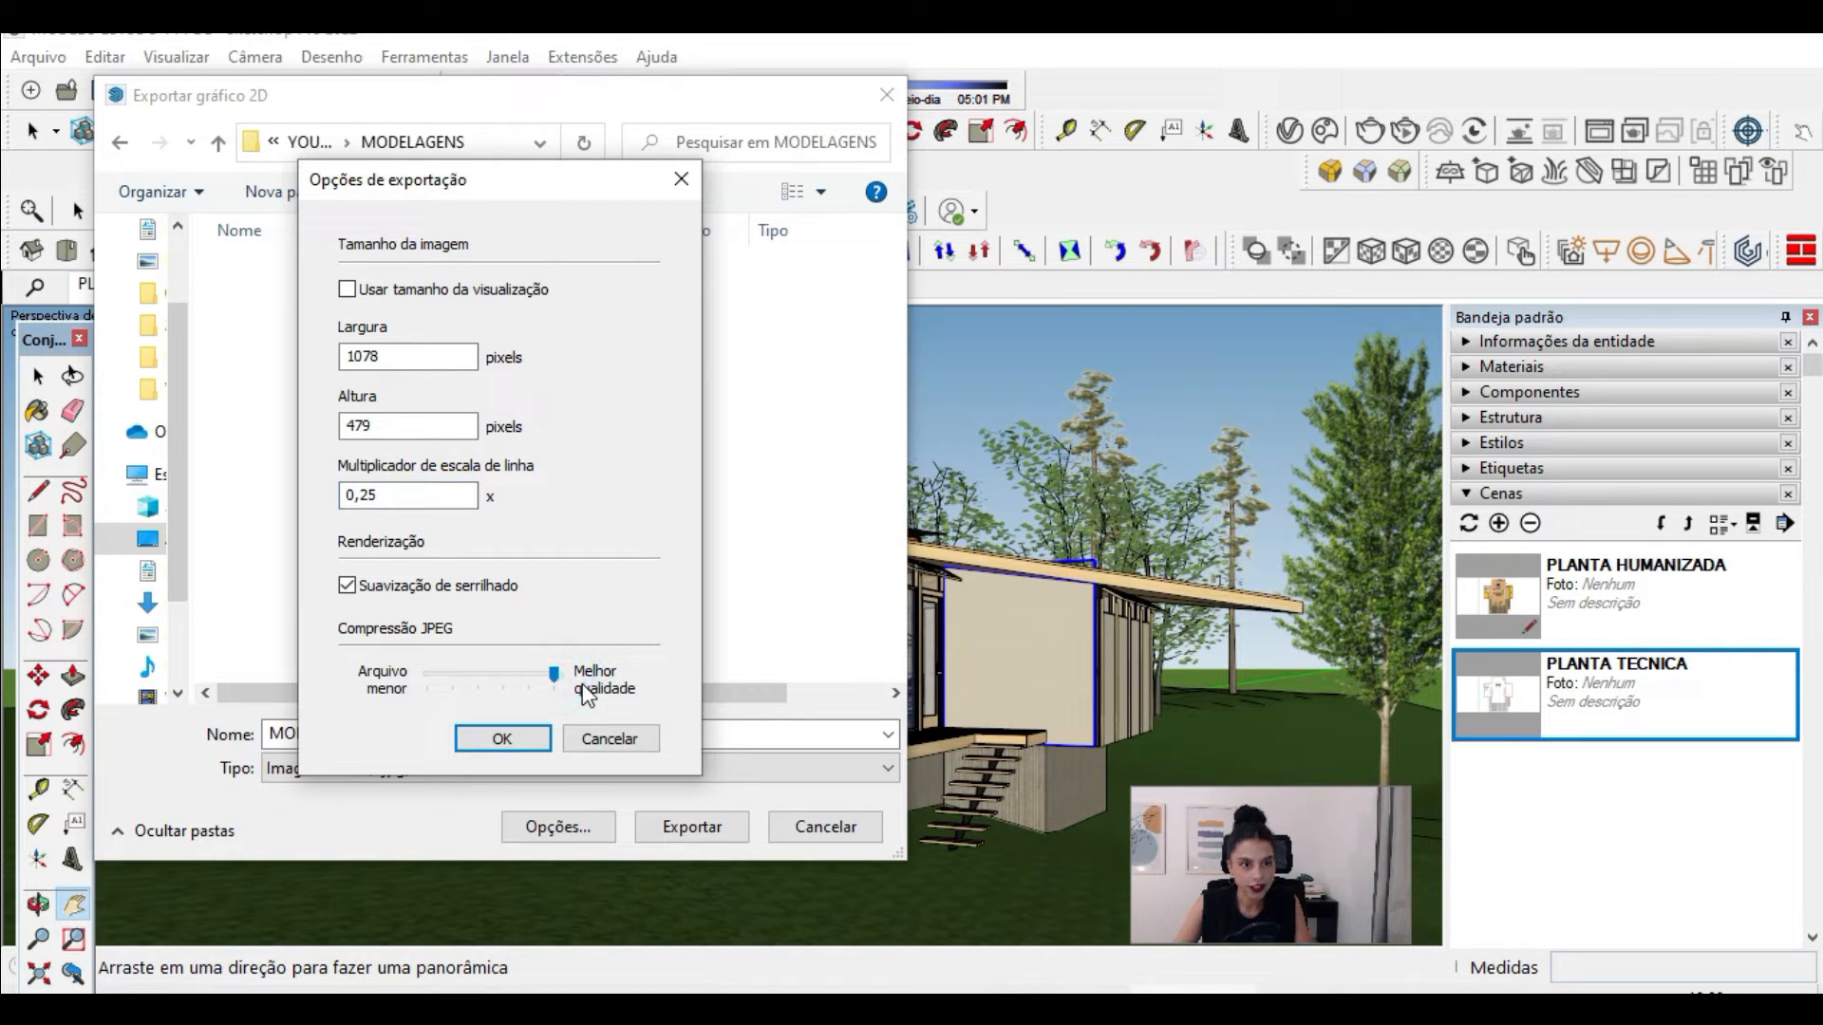
left_click(503, 737)
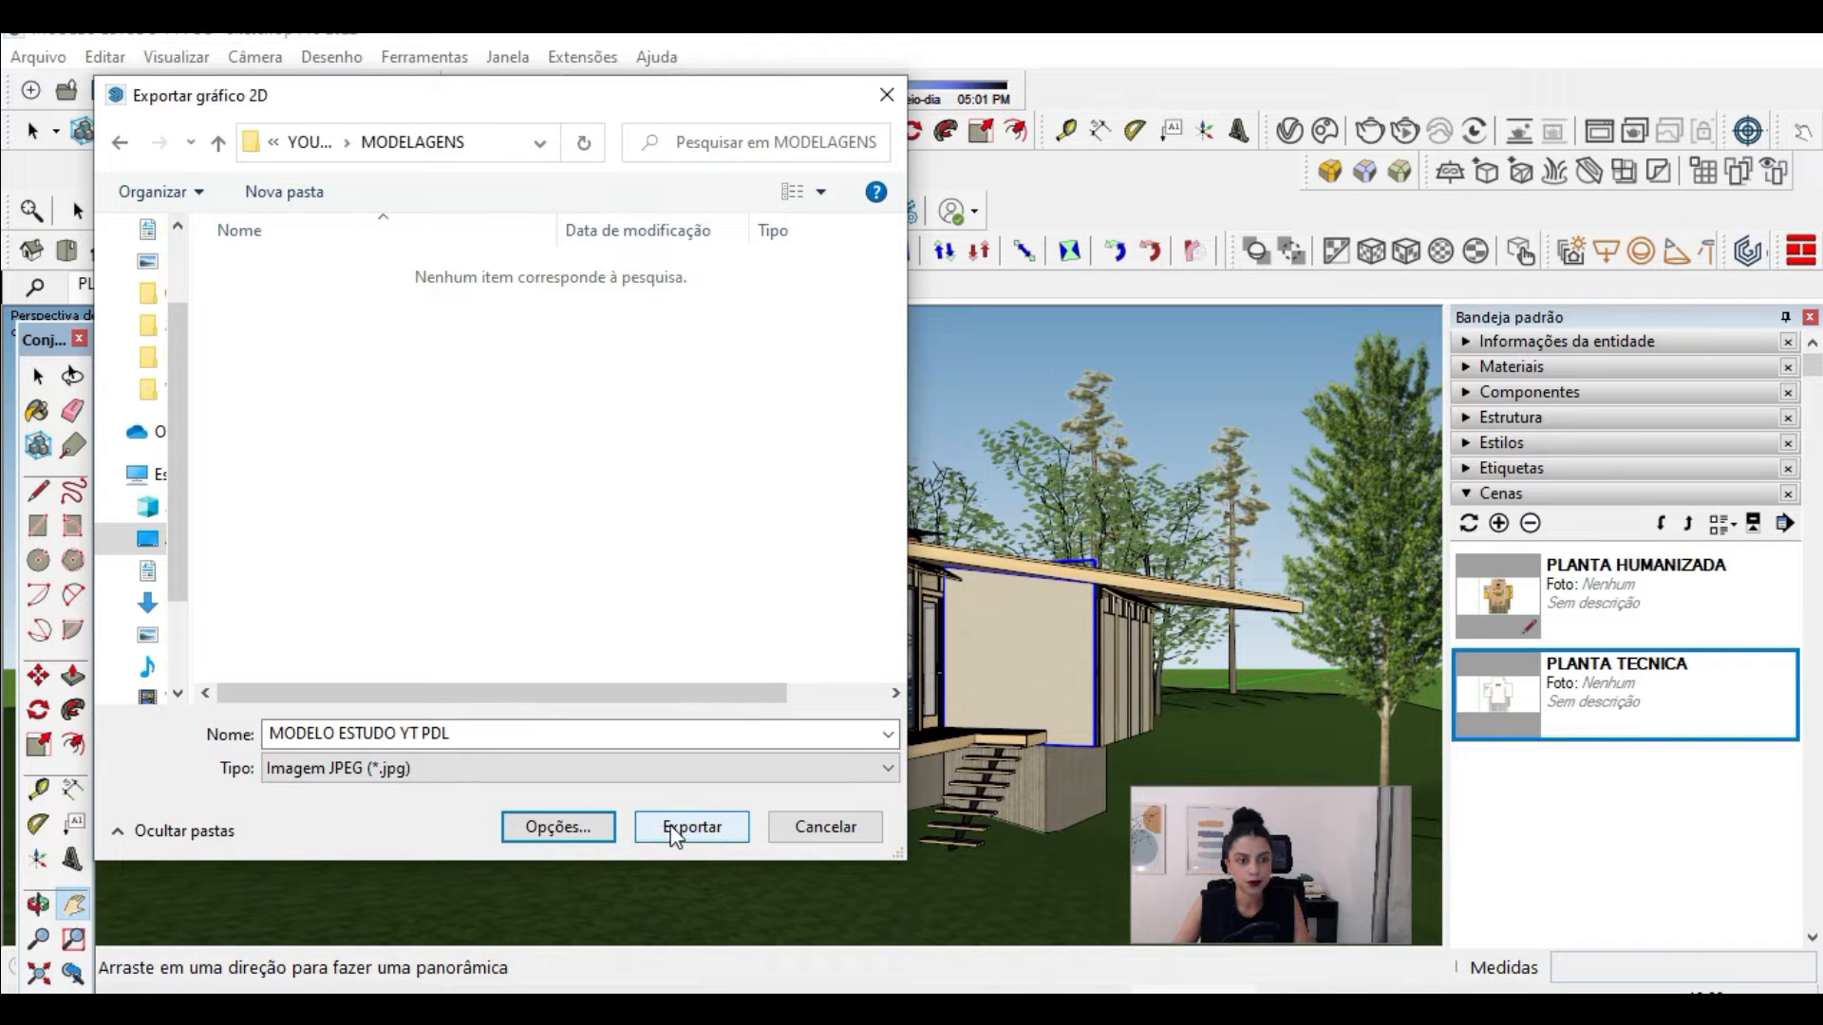
left_click(707, 833)
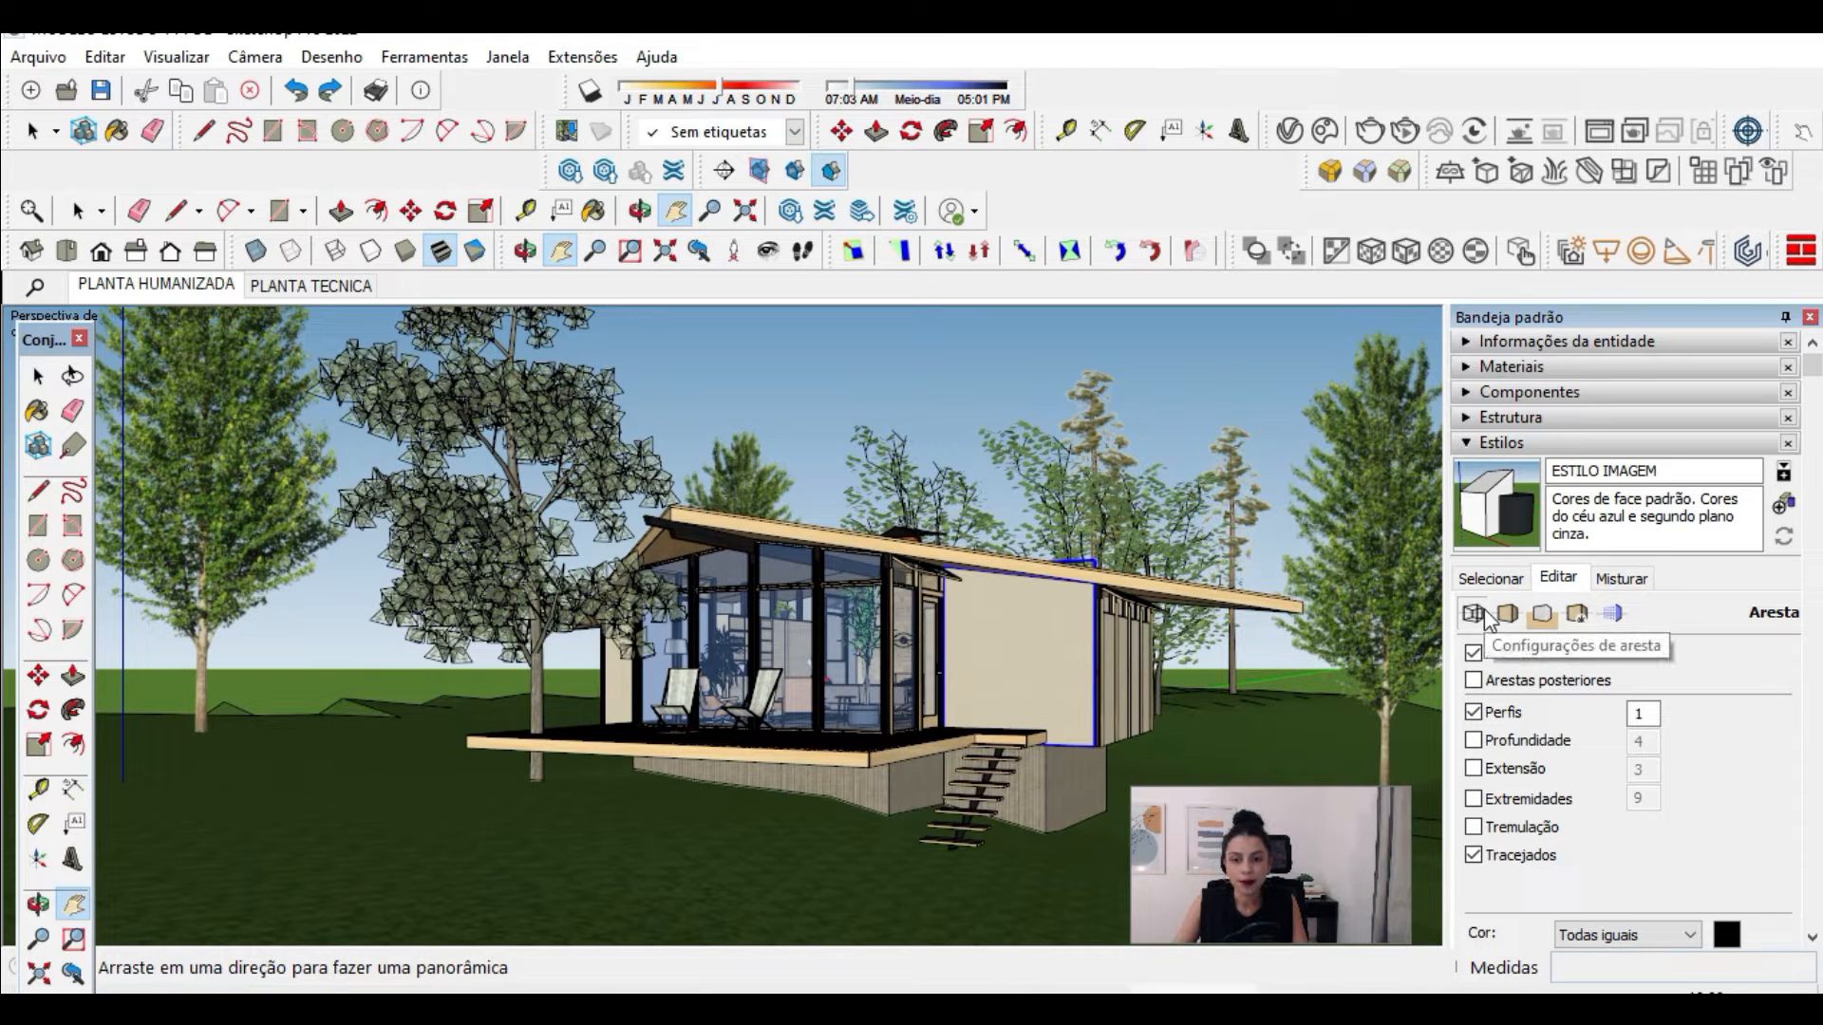
Step: Turn off profile edges in ESTILO IMAGEM and export the view as a JPEG named MODELO ESTUDO YT PDL SEM PERFIL
left_click(1474, 714)
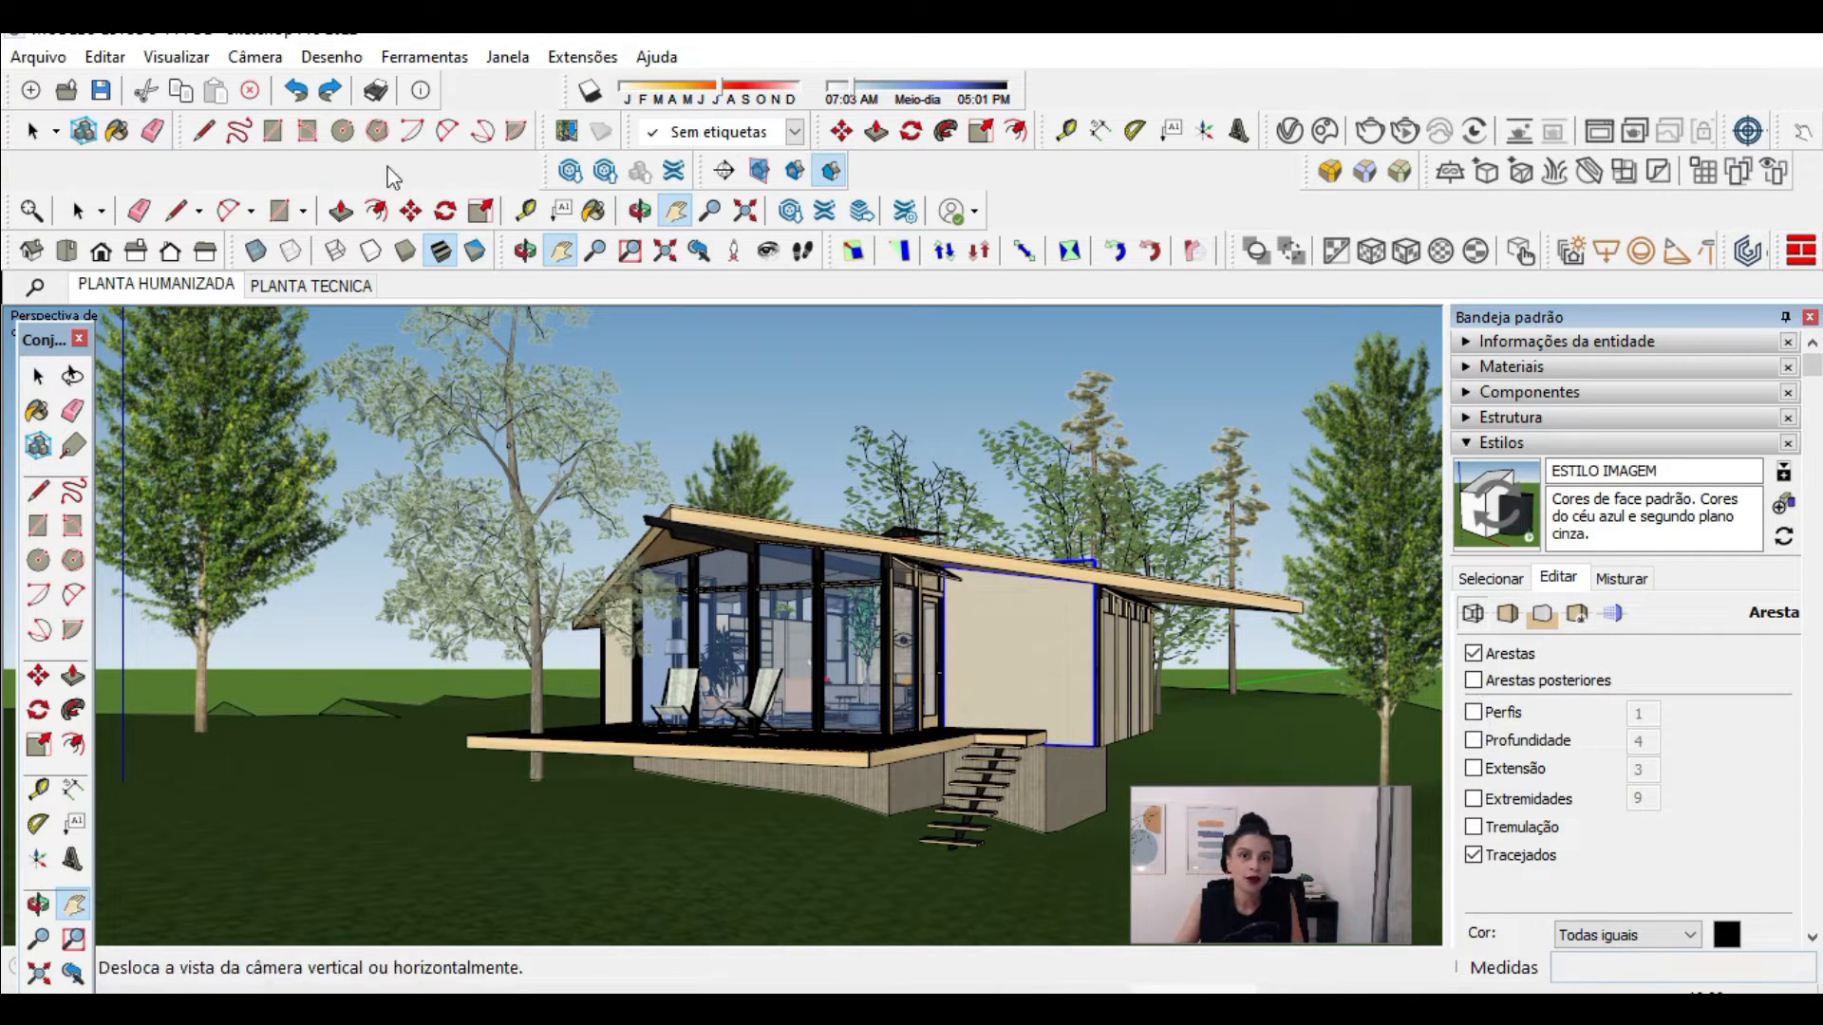
left_click(43, 64)
mouse_move(156, 537)
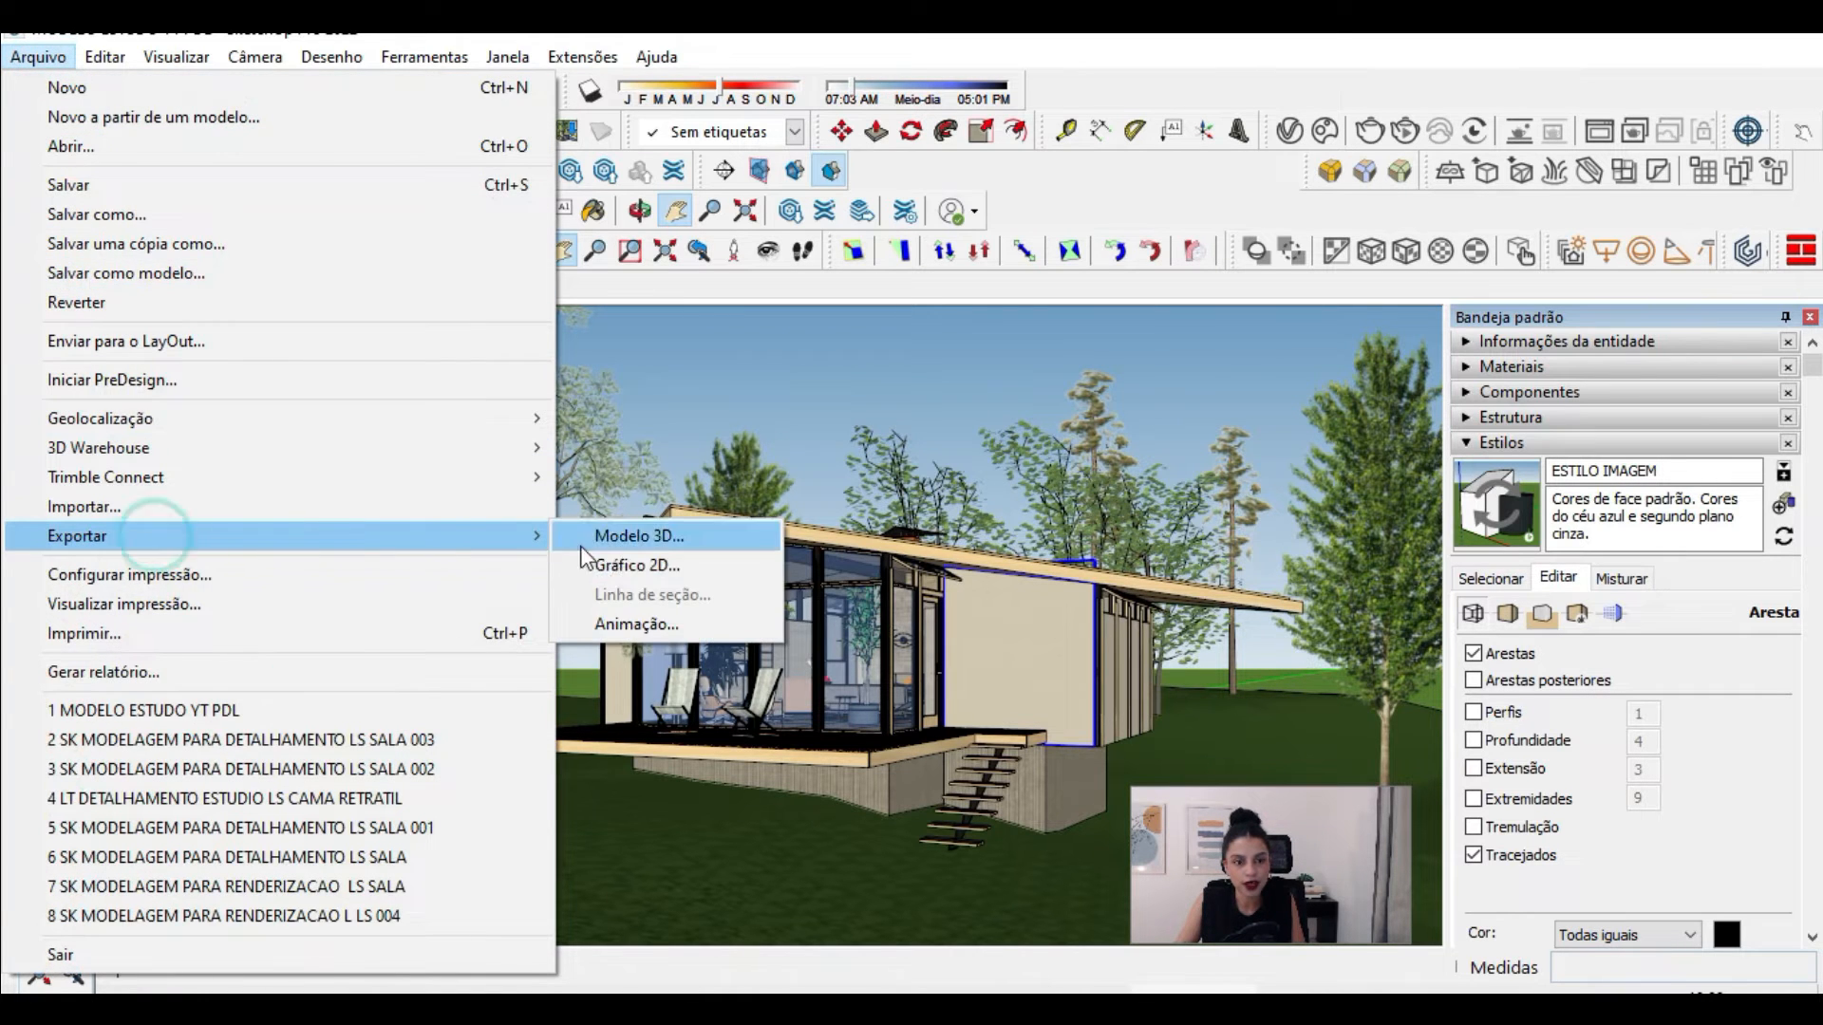
left_click(617, 562)
left_click(502, 738)
type("SEM PERFIL")
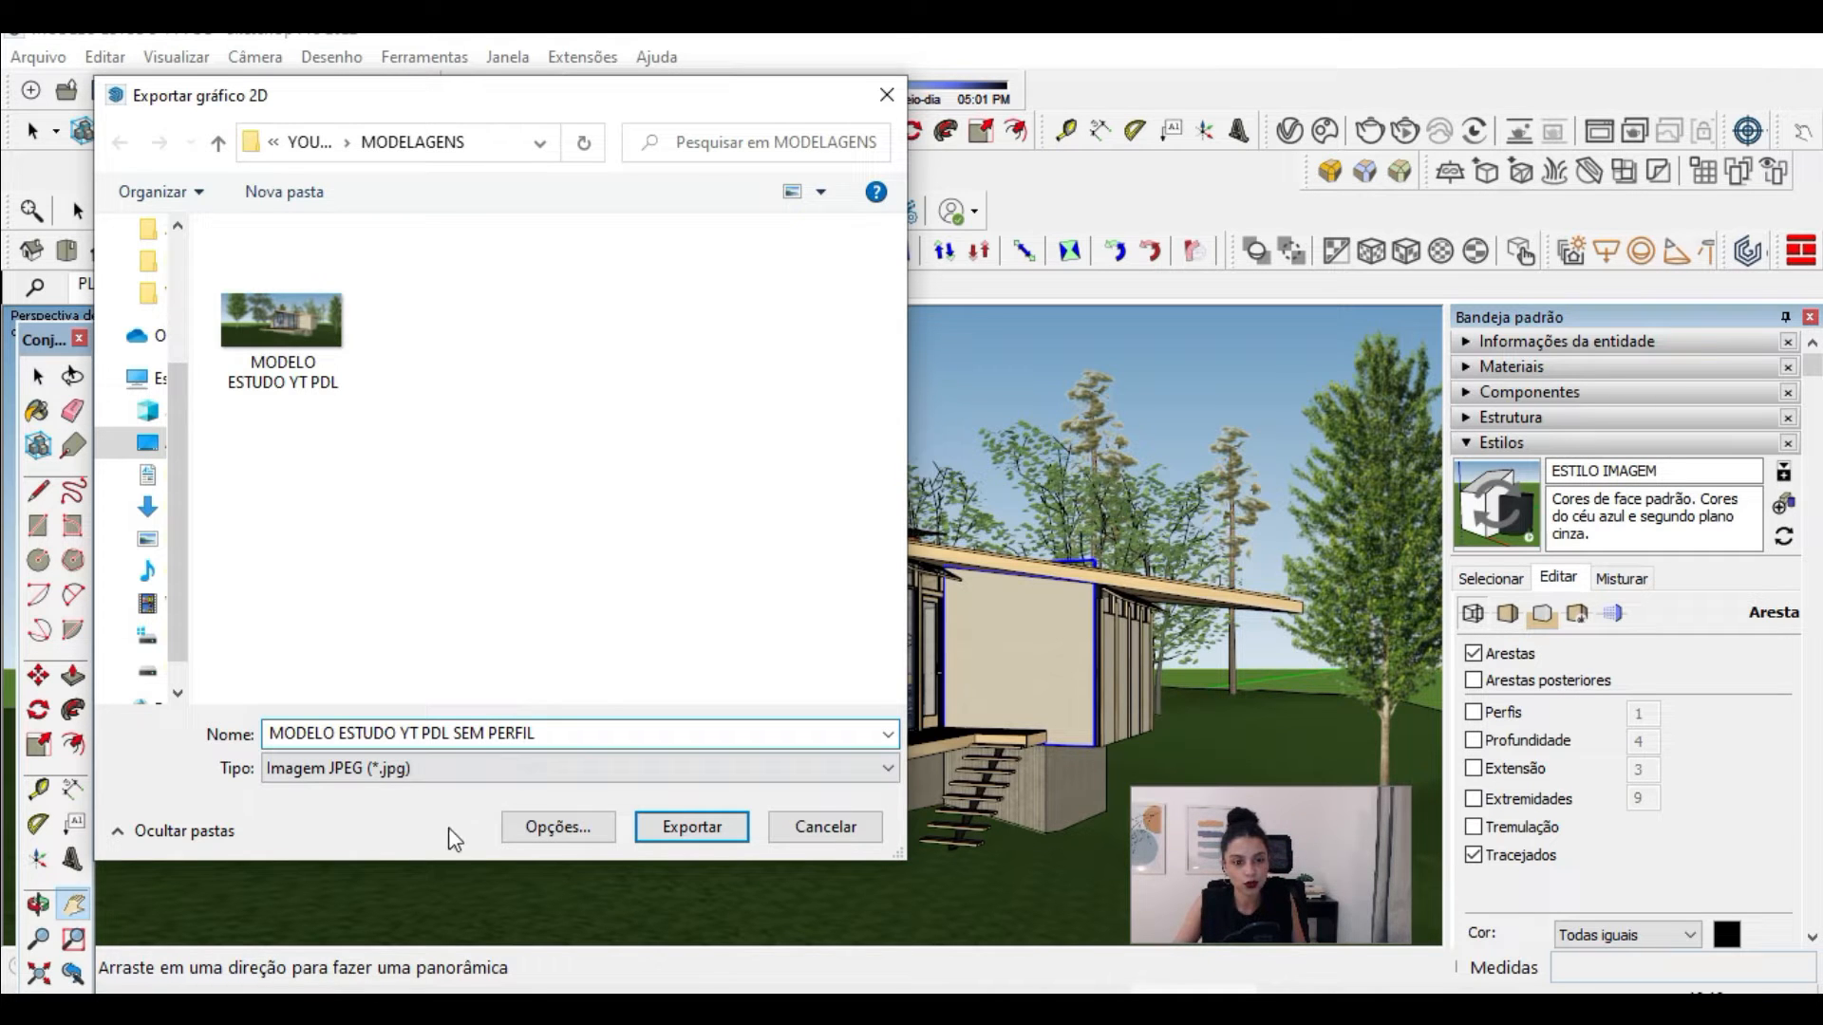
left_click(557, 828)
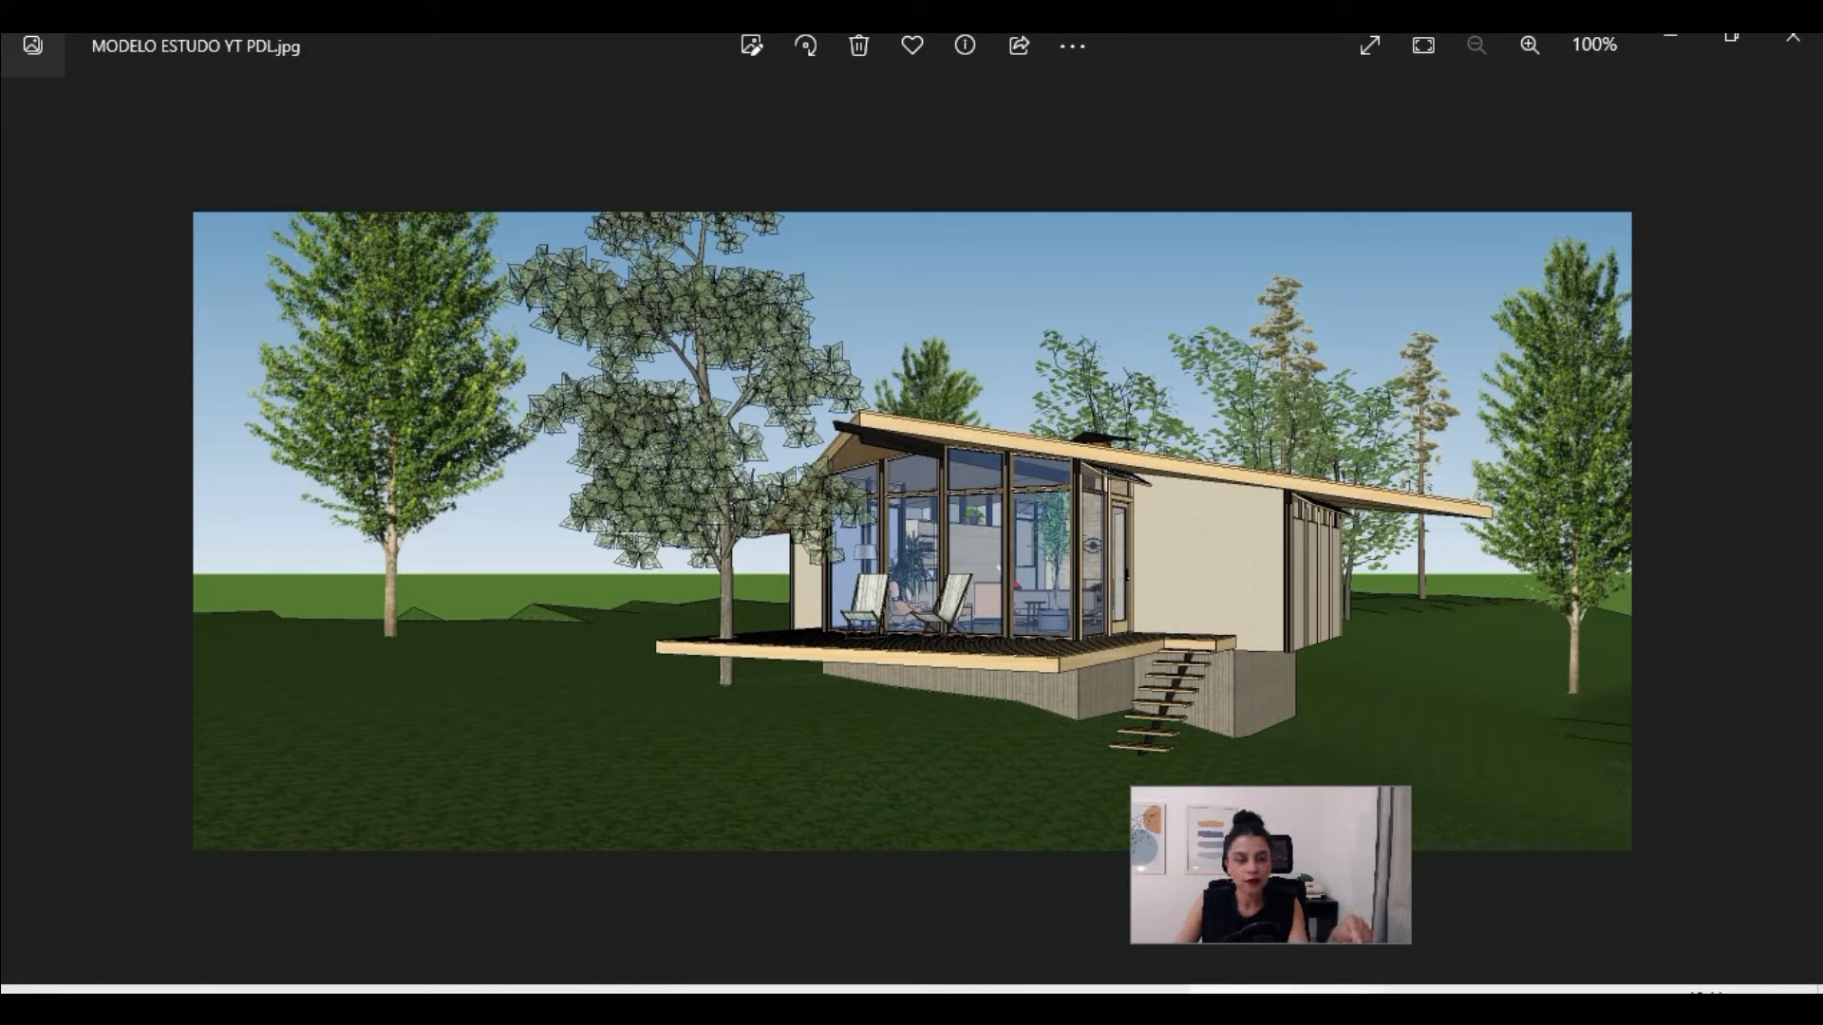
key("Right")
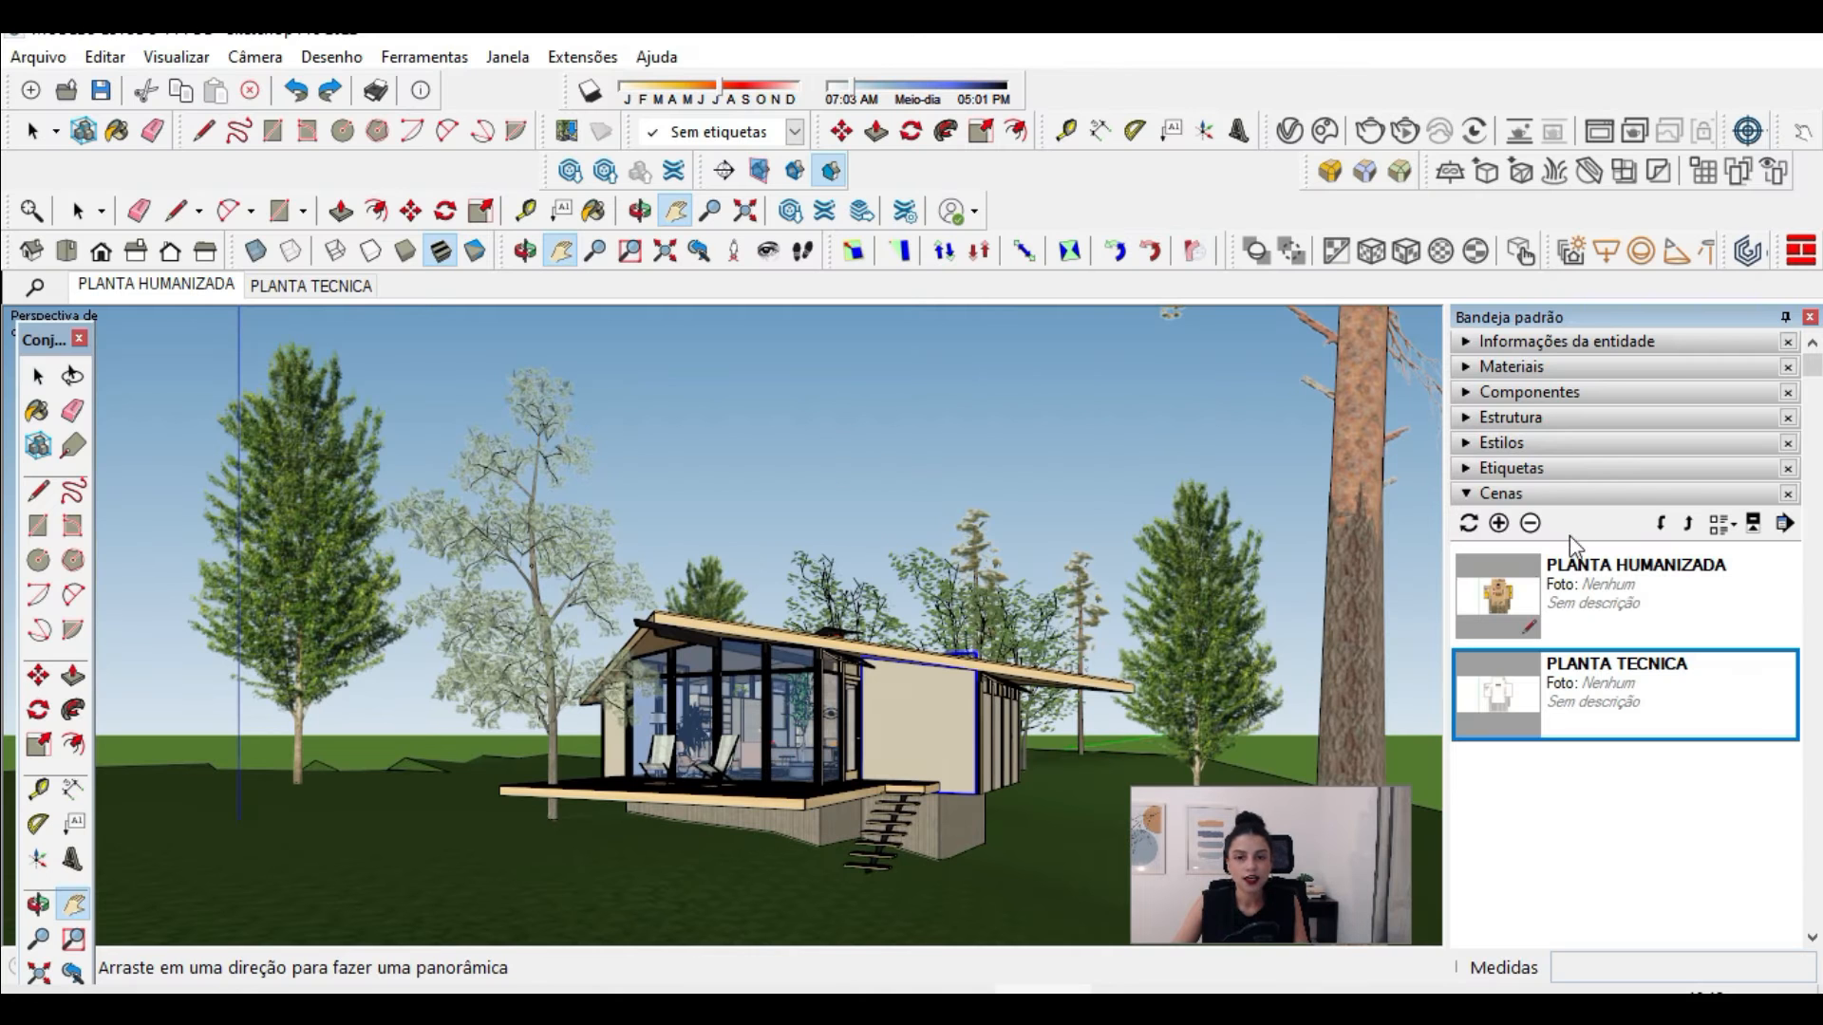
Step: Add a scene from the current exterior view and name it perspectiva
left_click(1500, 523)
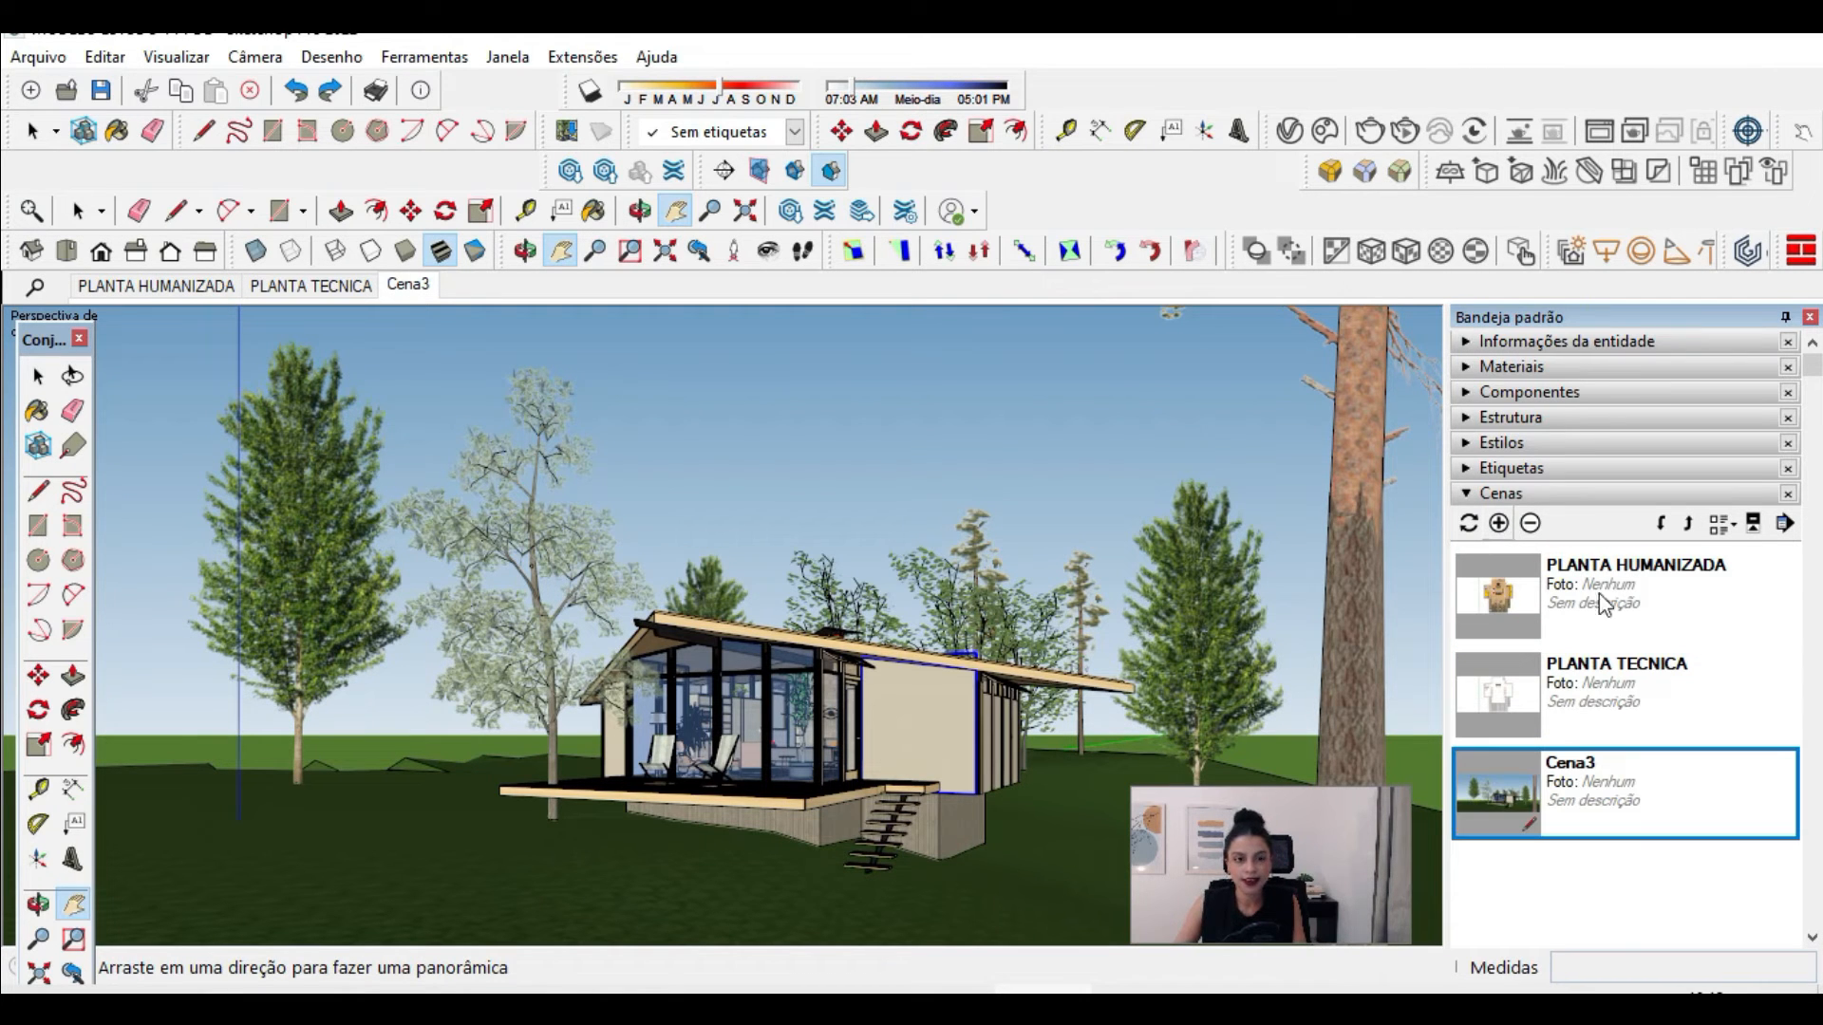
scroll(1649, 897, "down", 2)
double_click(1649, 900)
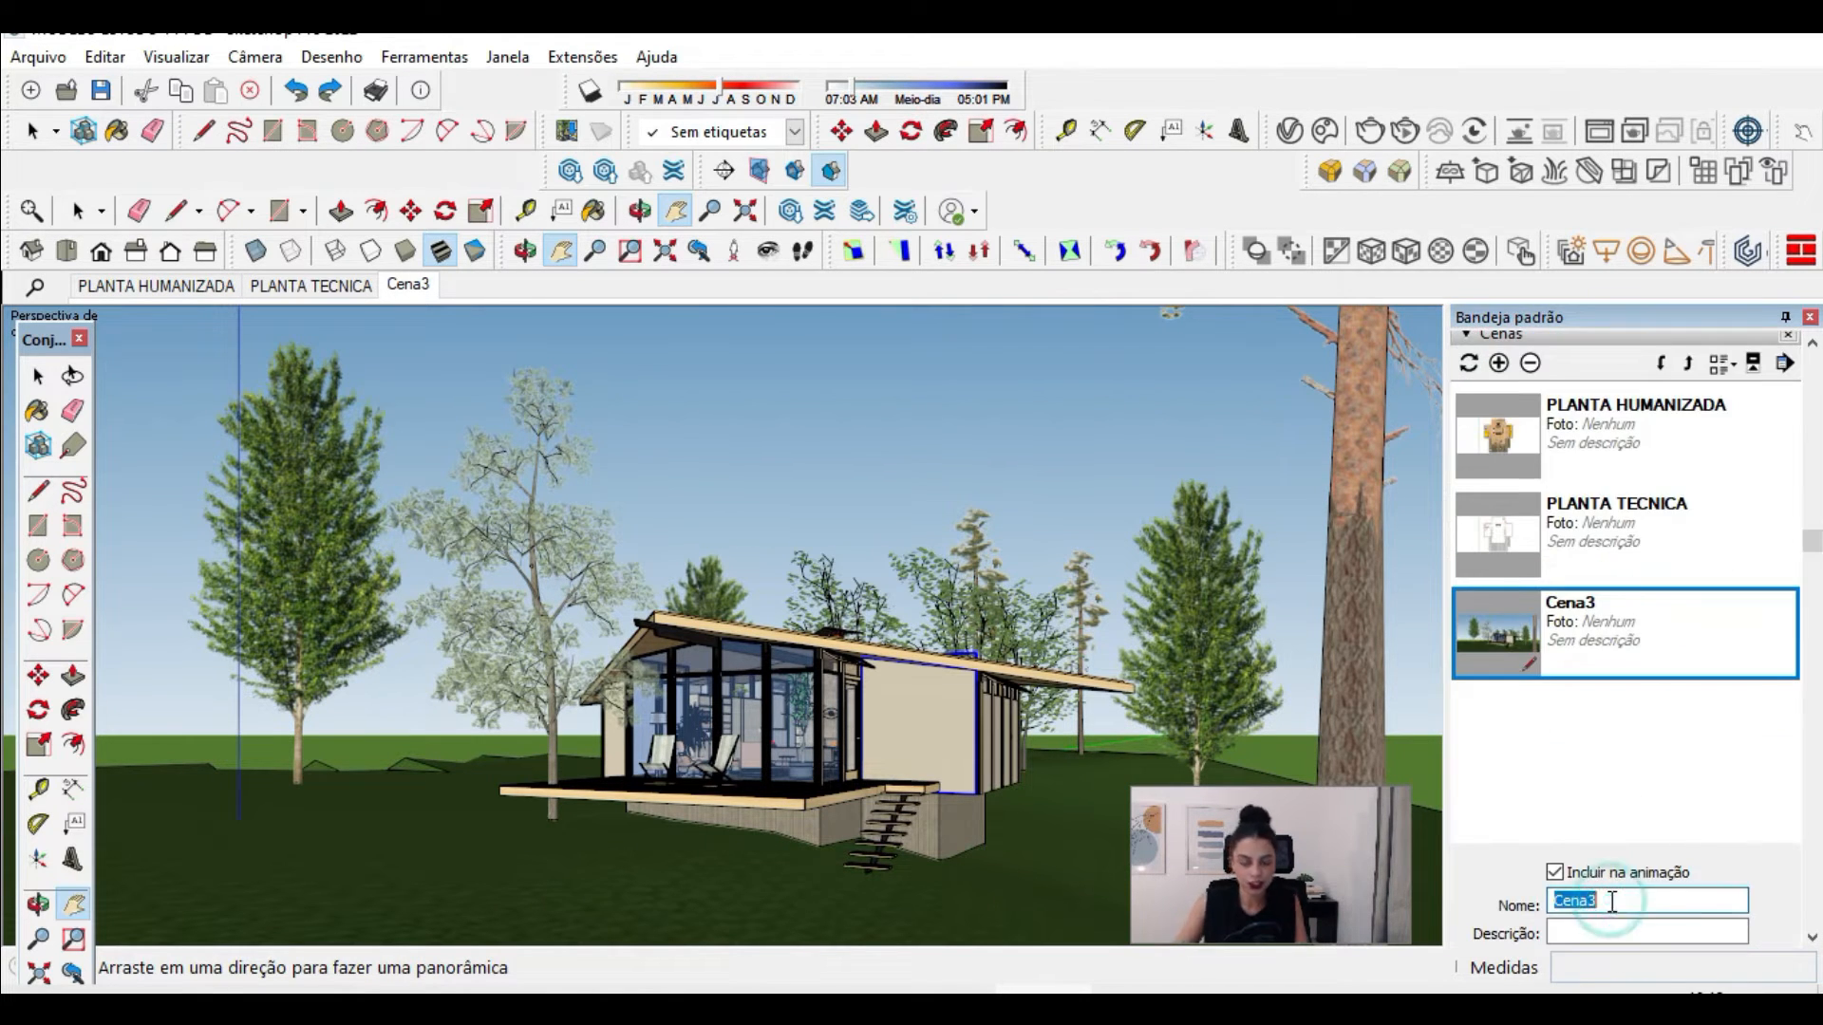
type("perspectiva")
key("Return")
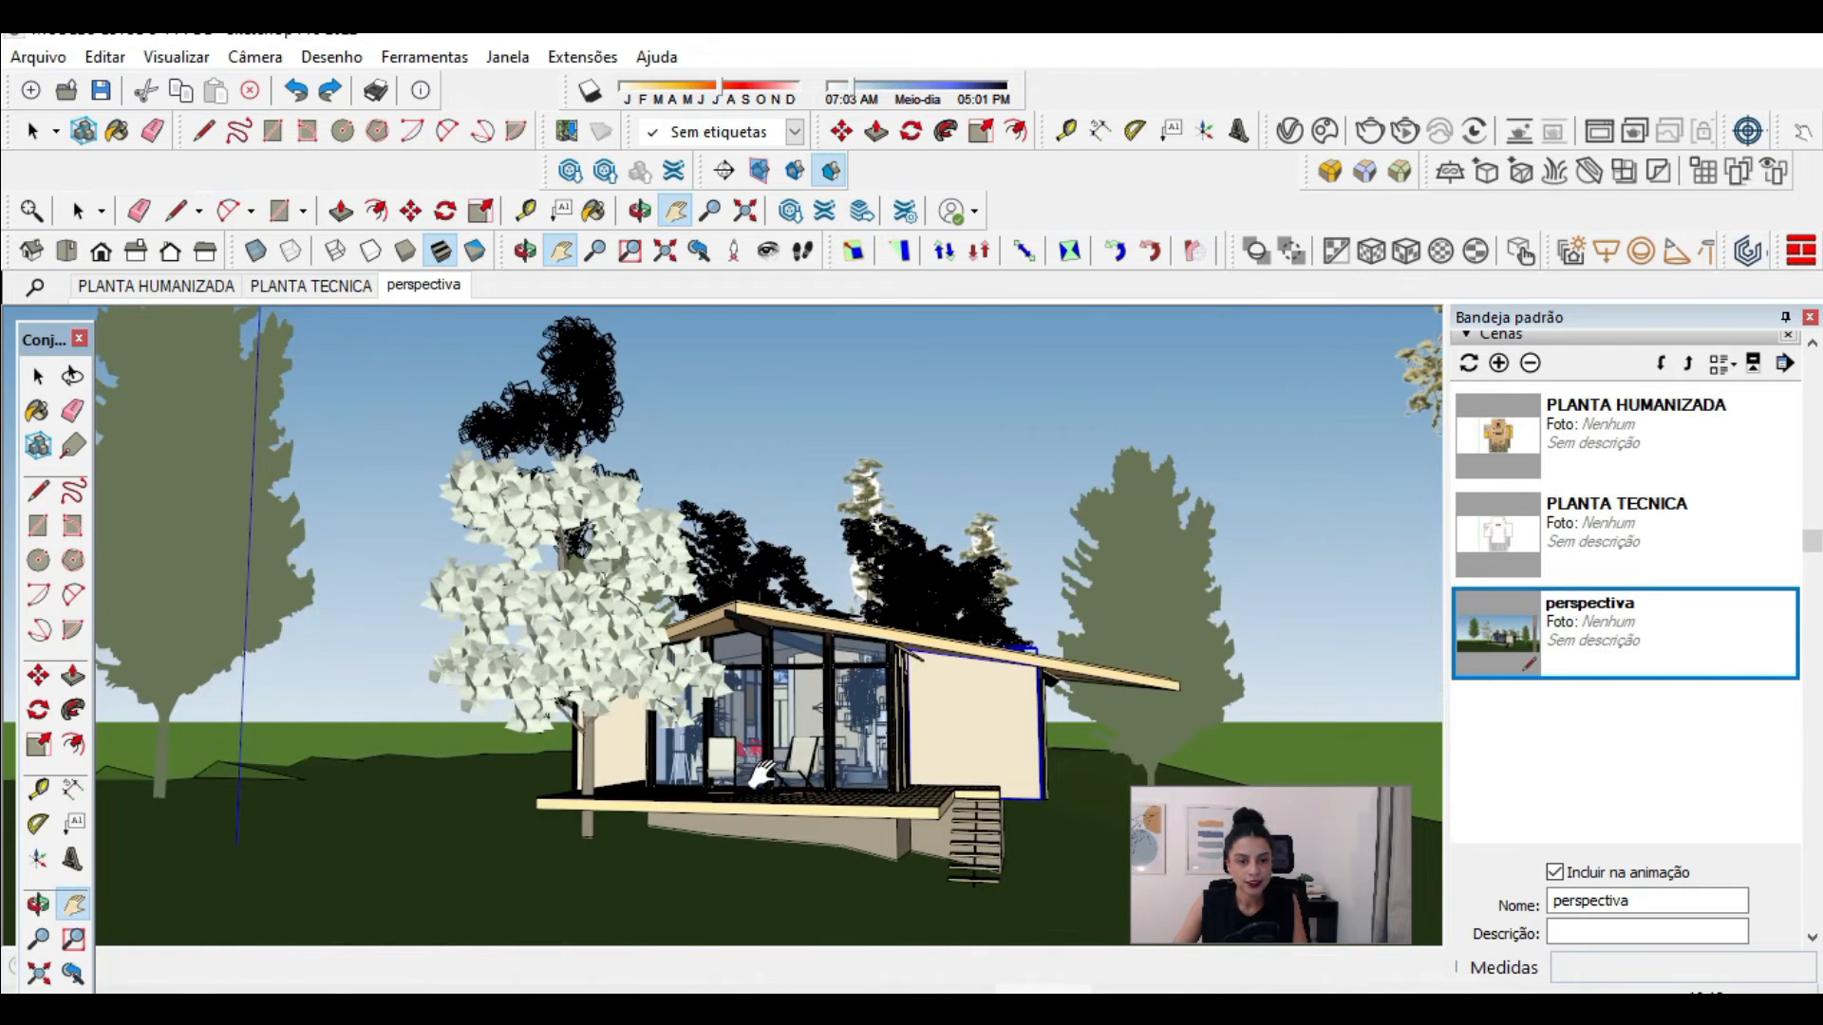
Step: Switch the camera to parallel projection, go through the right, back and left standard views, and frame the cabin's front elevation
middle_click_drag(798, 835, 835, 840)
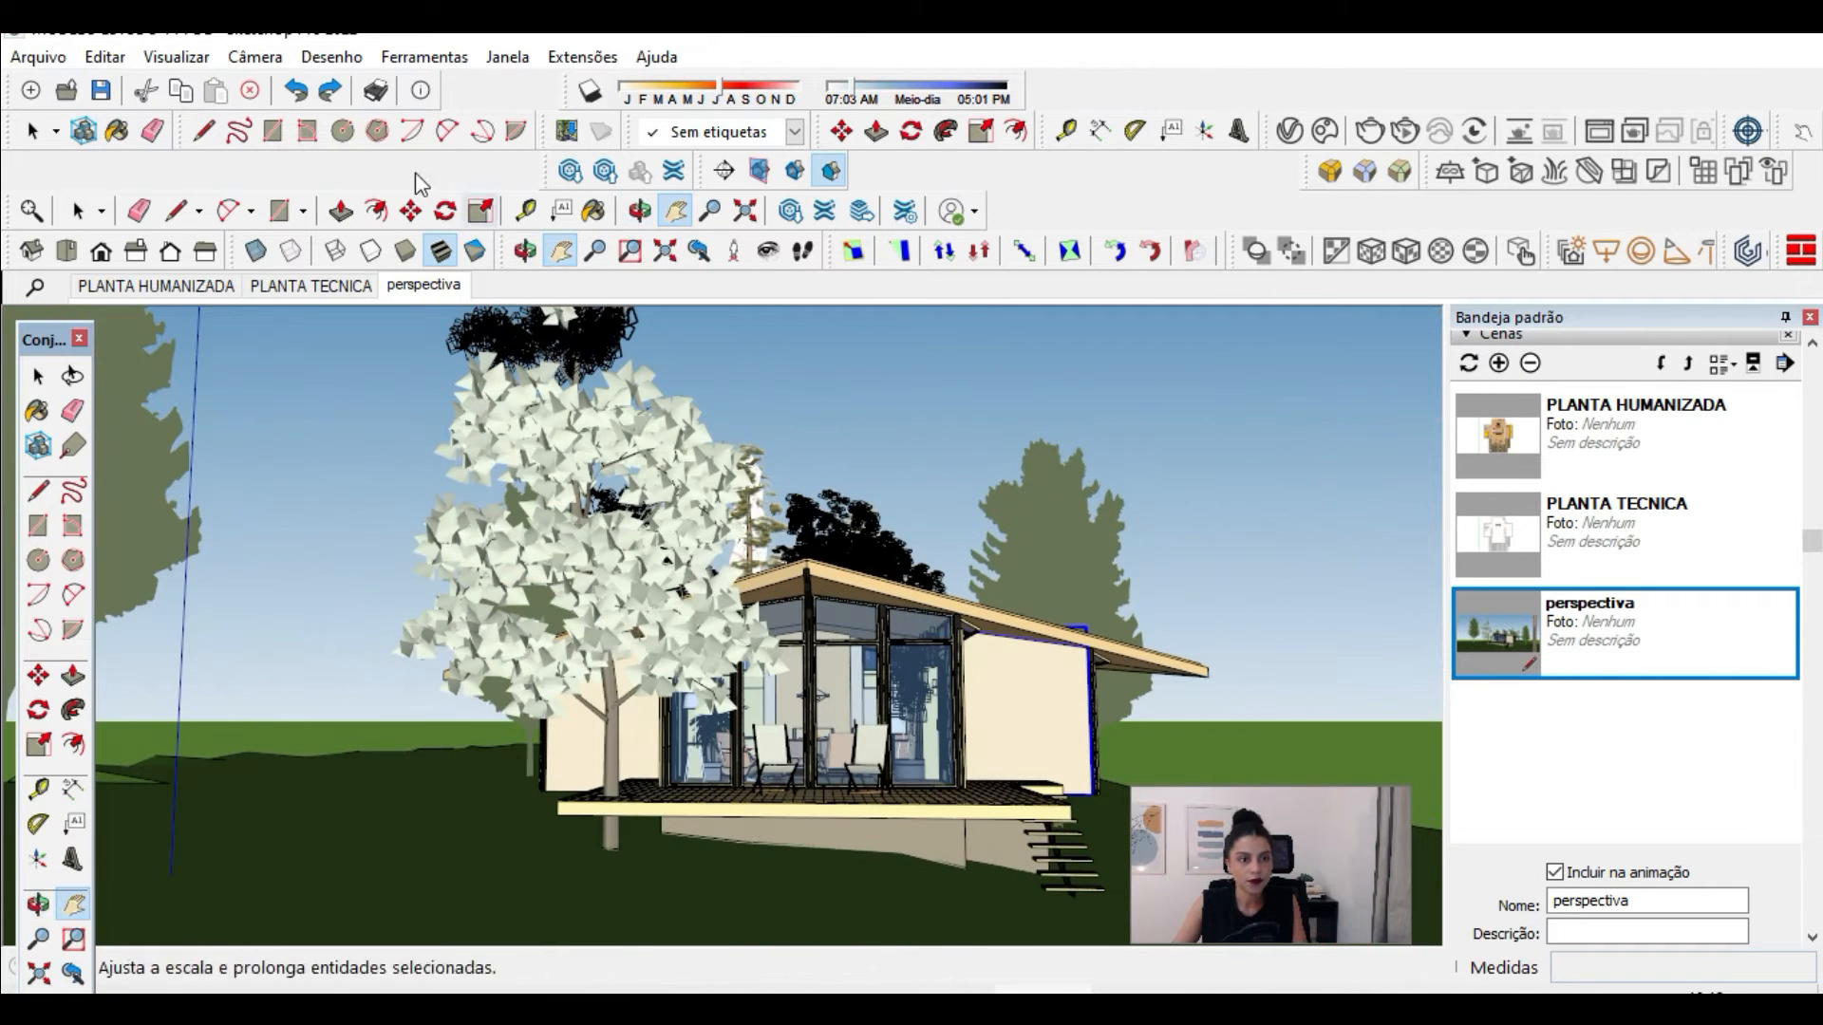
left_click(254, 57)
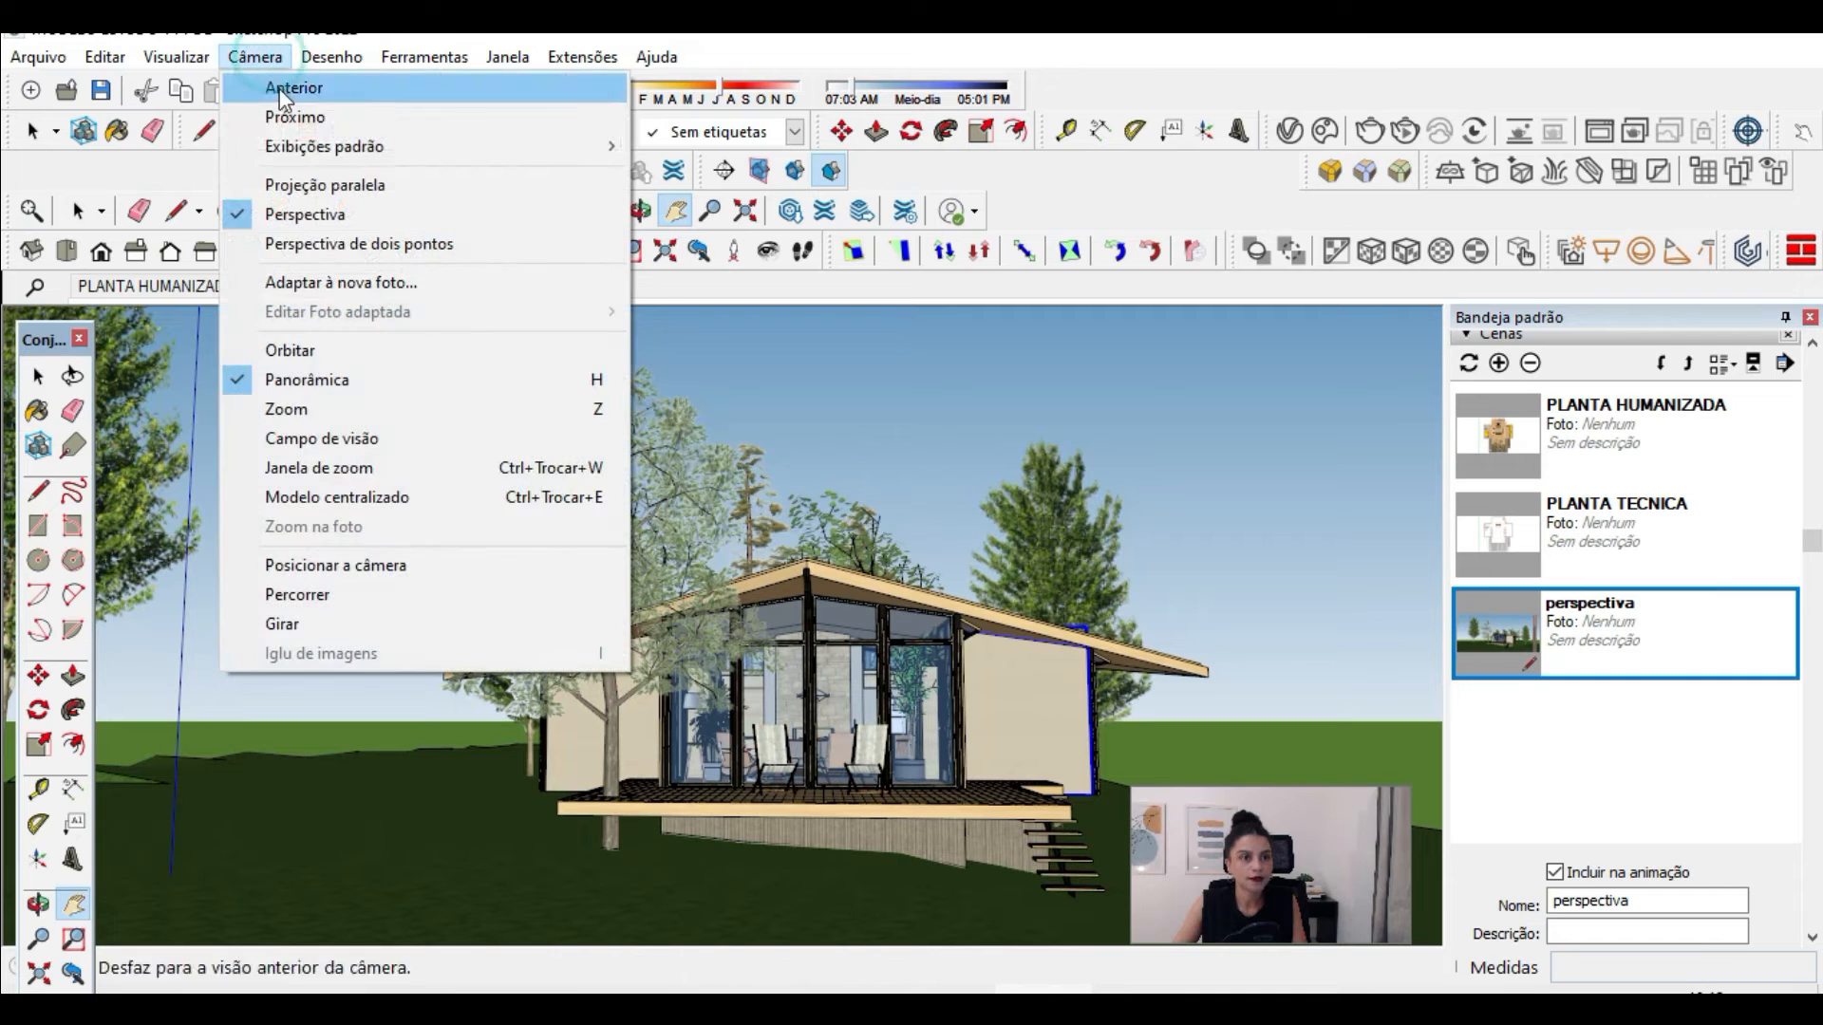
left_click(326, 186)
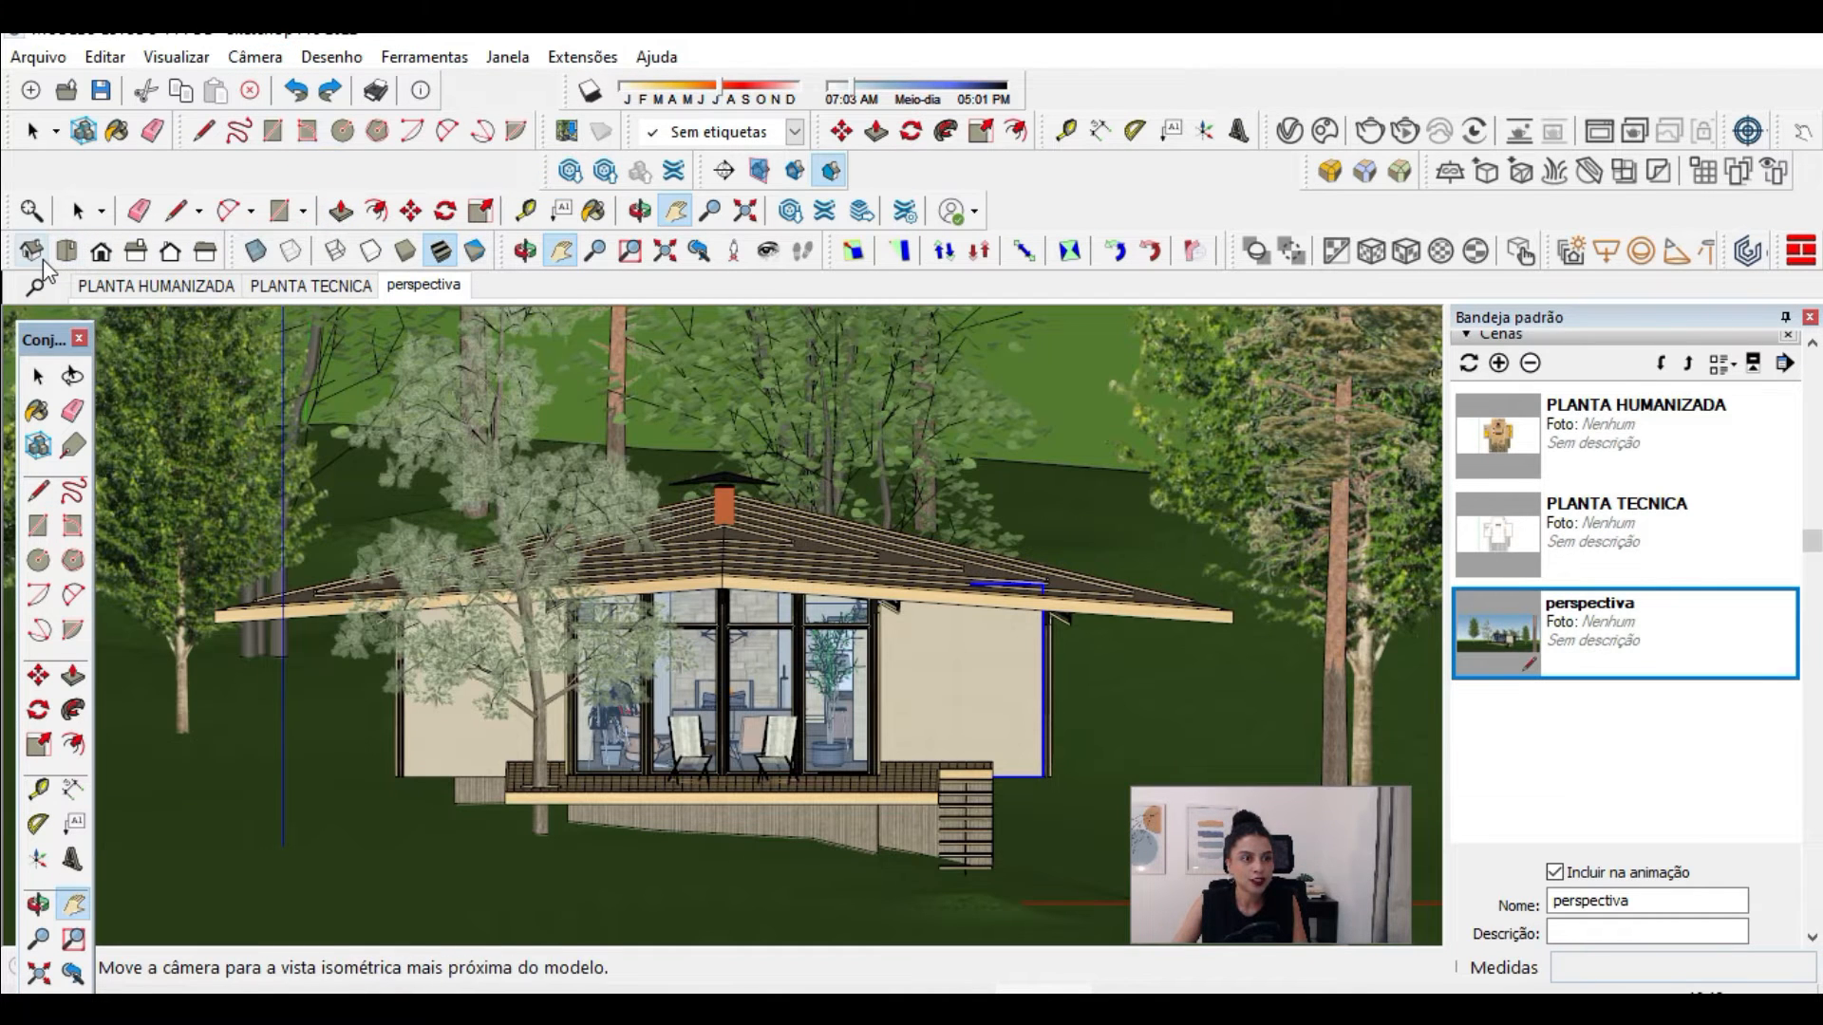
left_click(136, 251)
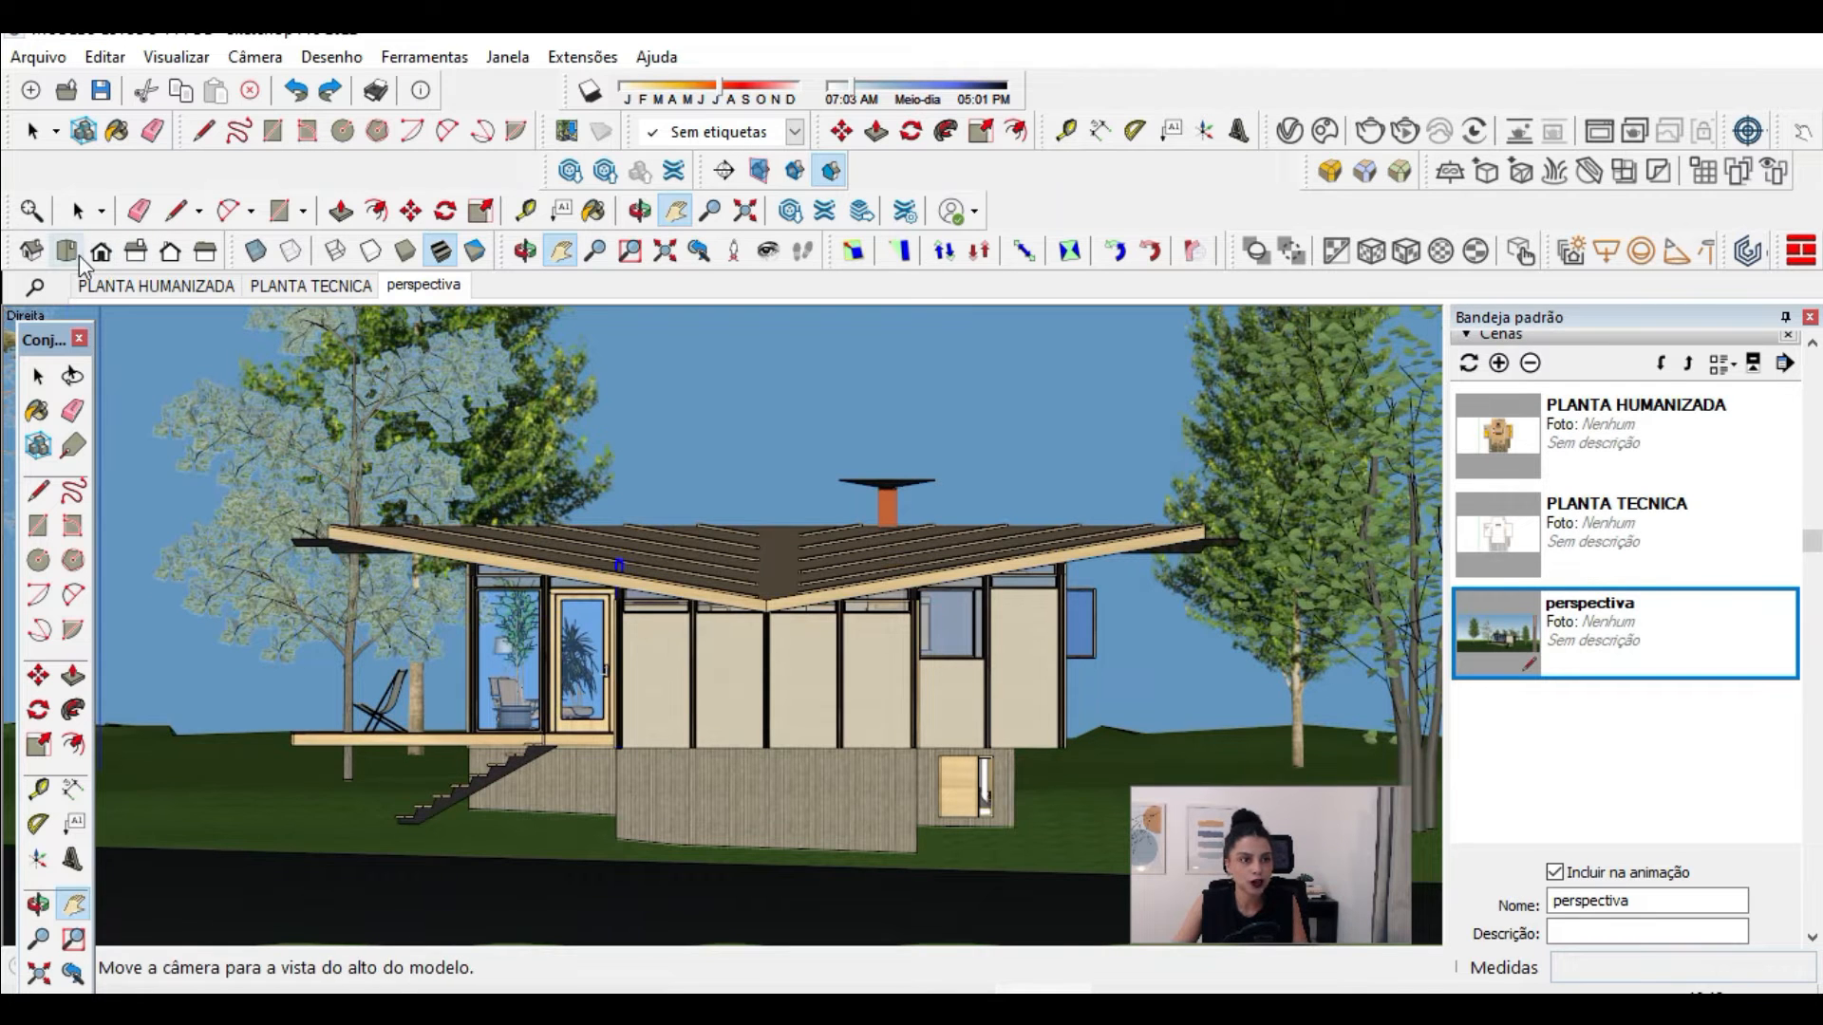
left_click(205, 252)
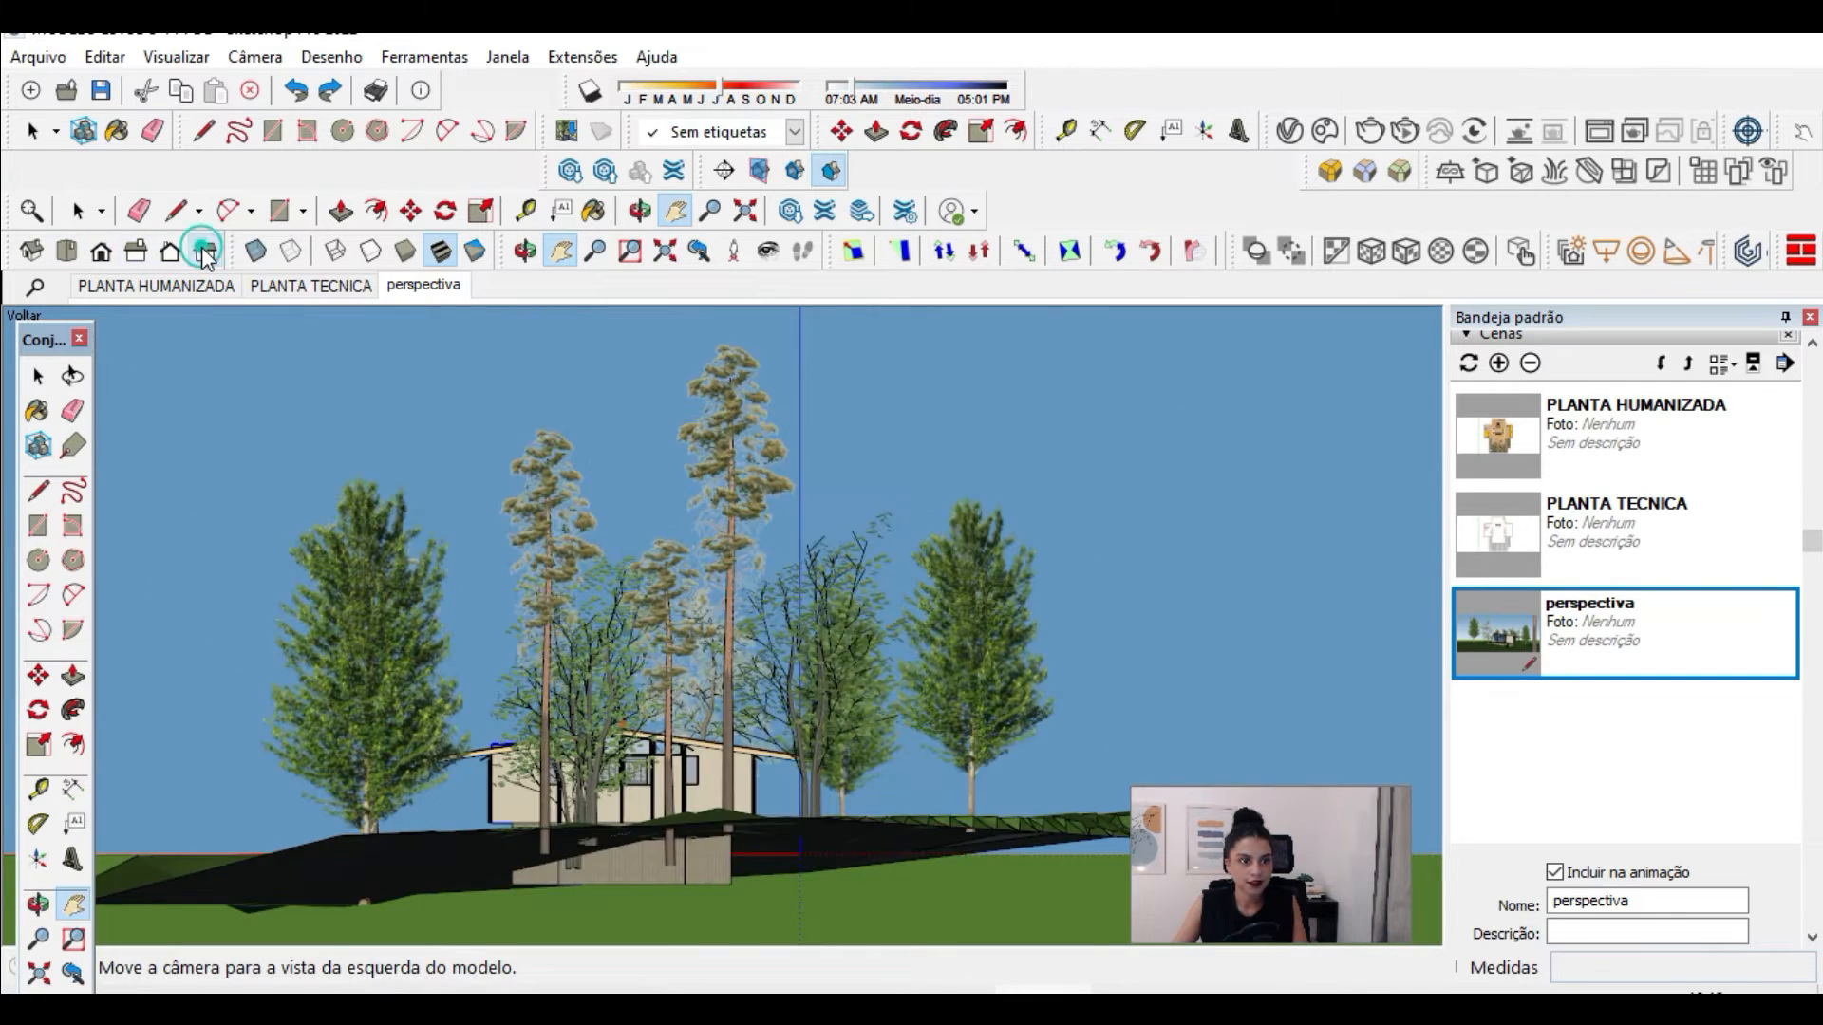
left_click(205, 252)
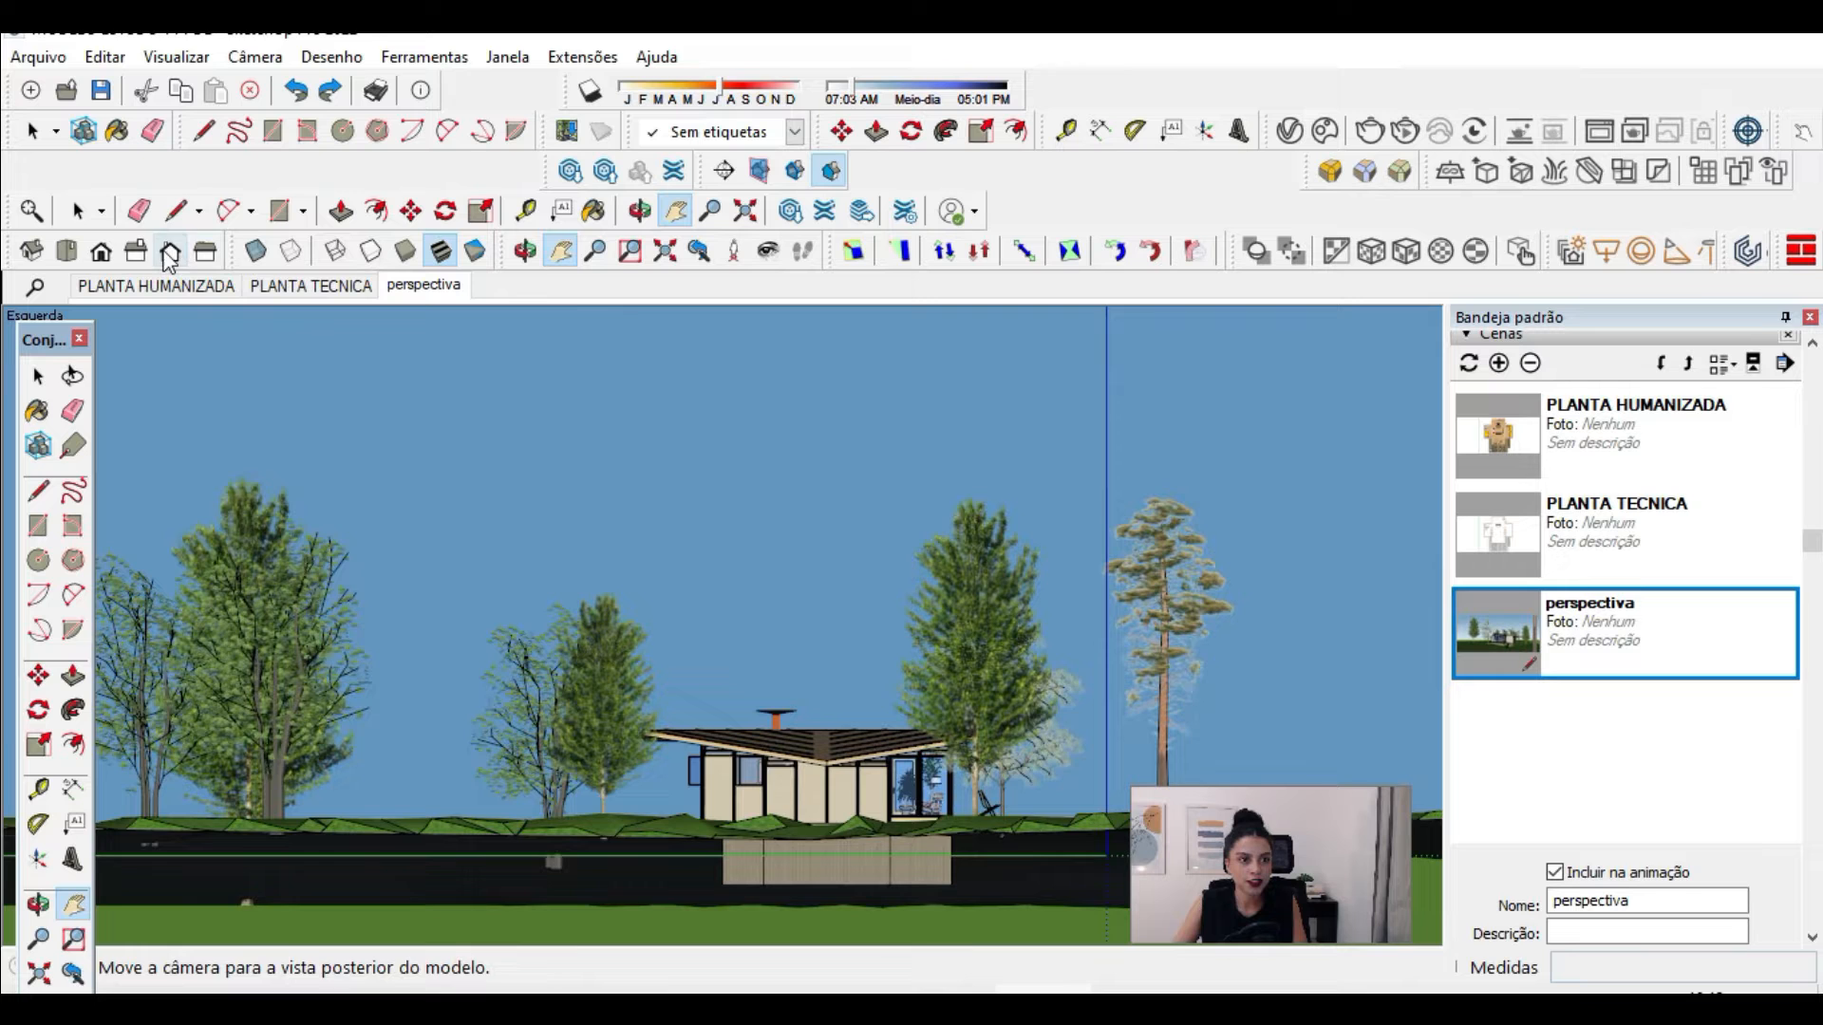
left_click(101, 253)
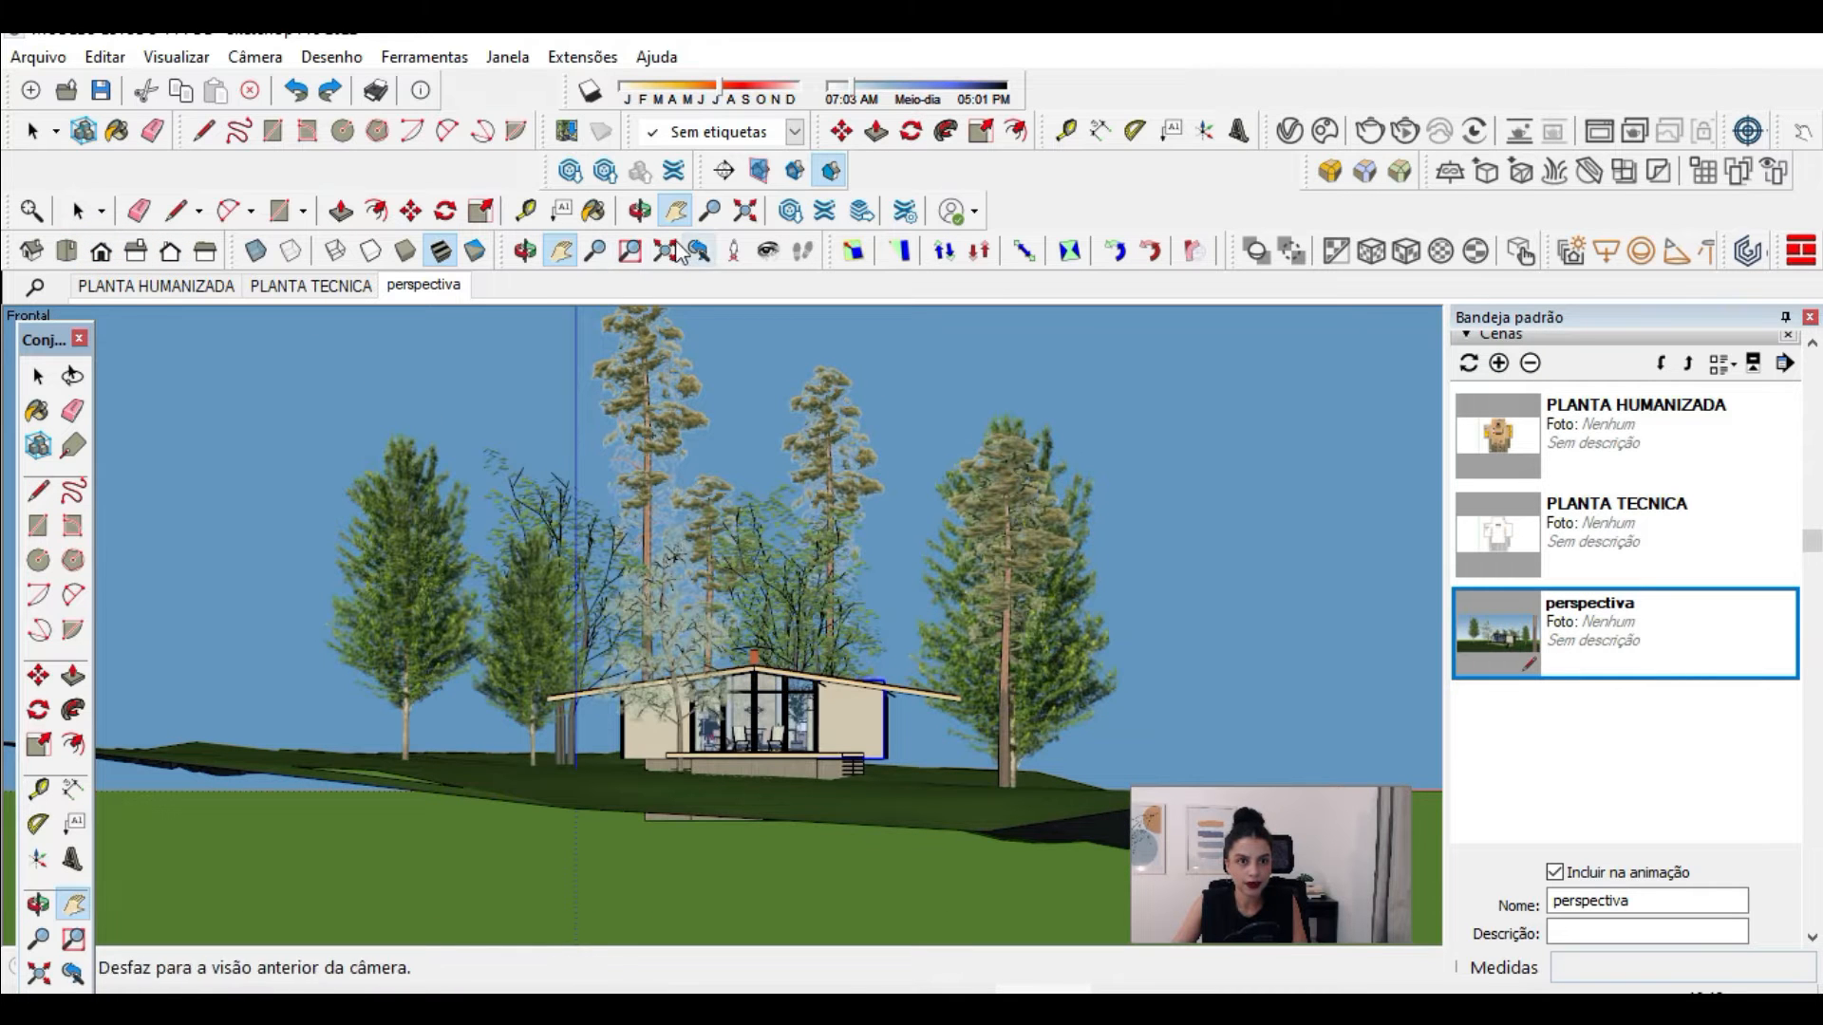
scroll(809, 720, "up", 5)
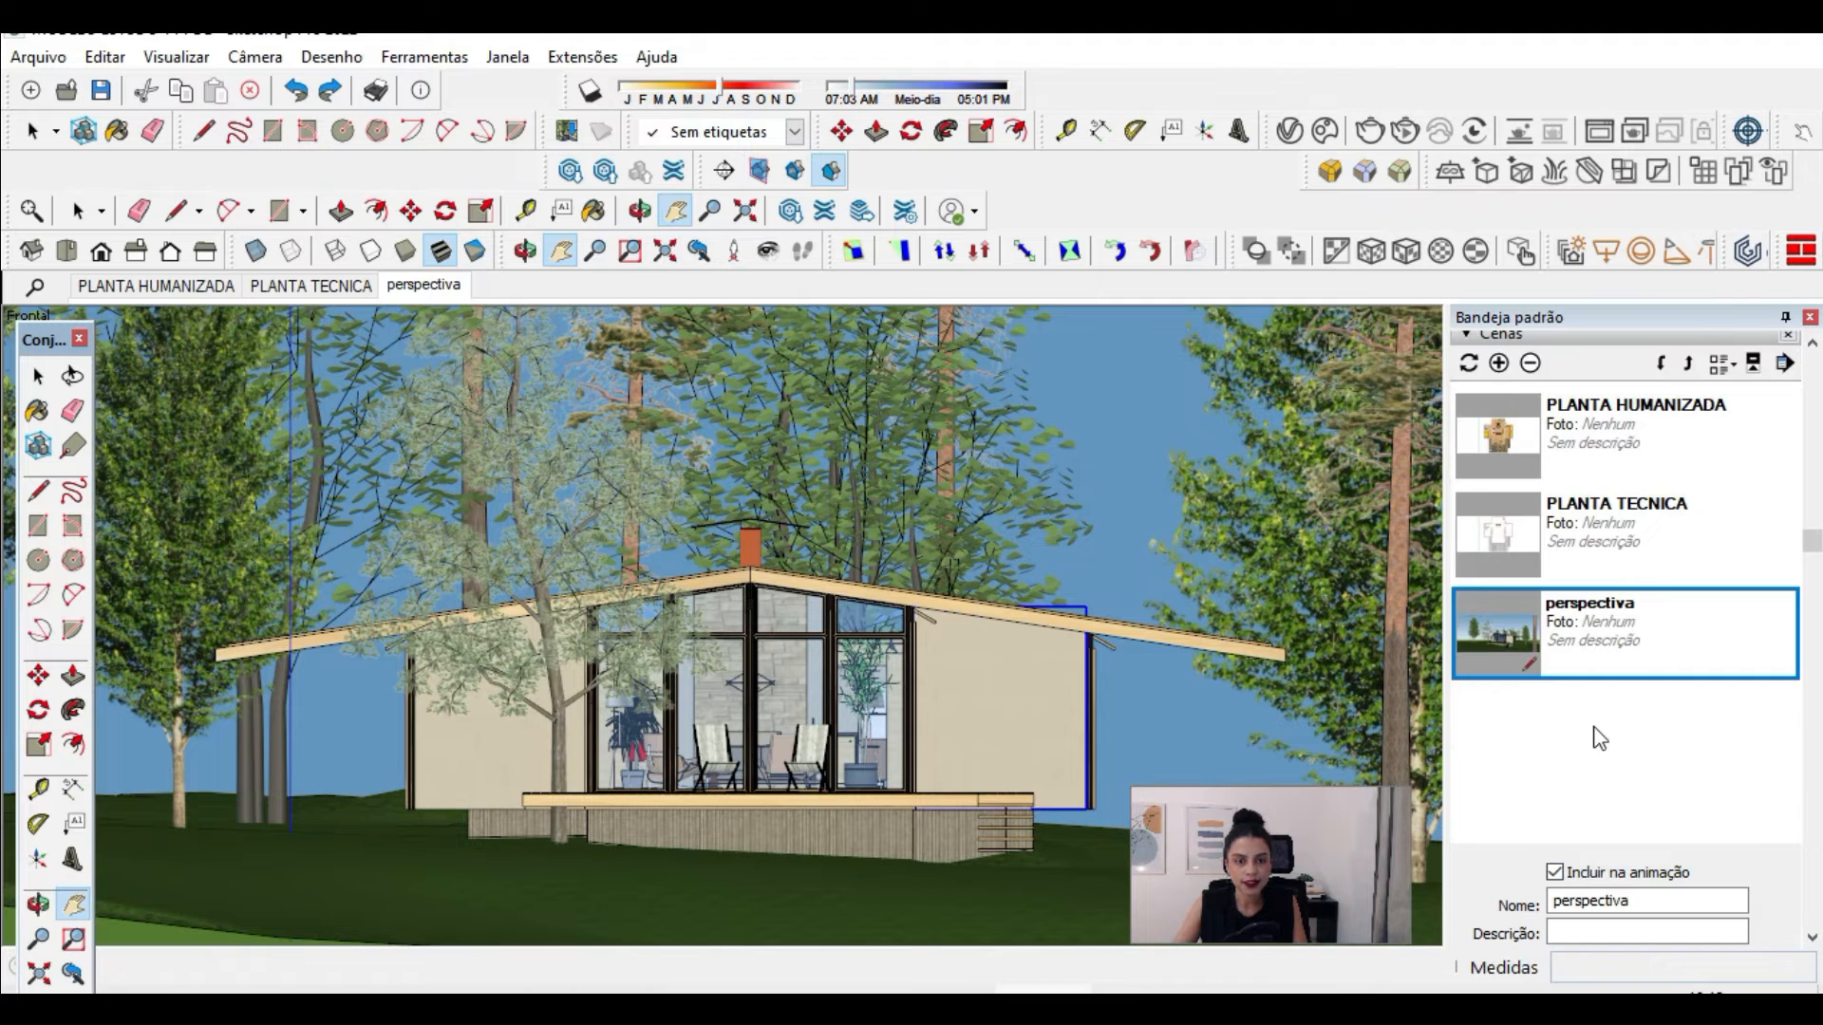
Step: Open the model's tags and hide the +ARVORES tag in the front elevation
scroll(1601, 750, "up", 3)
left_click(1525, 469)
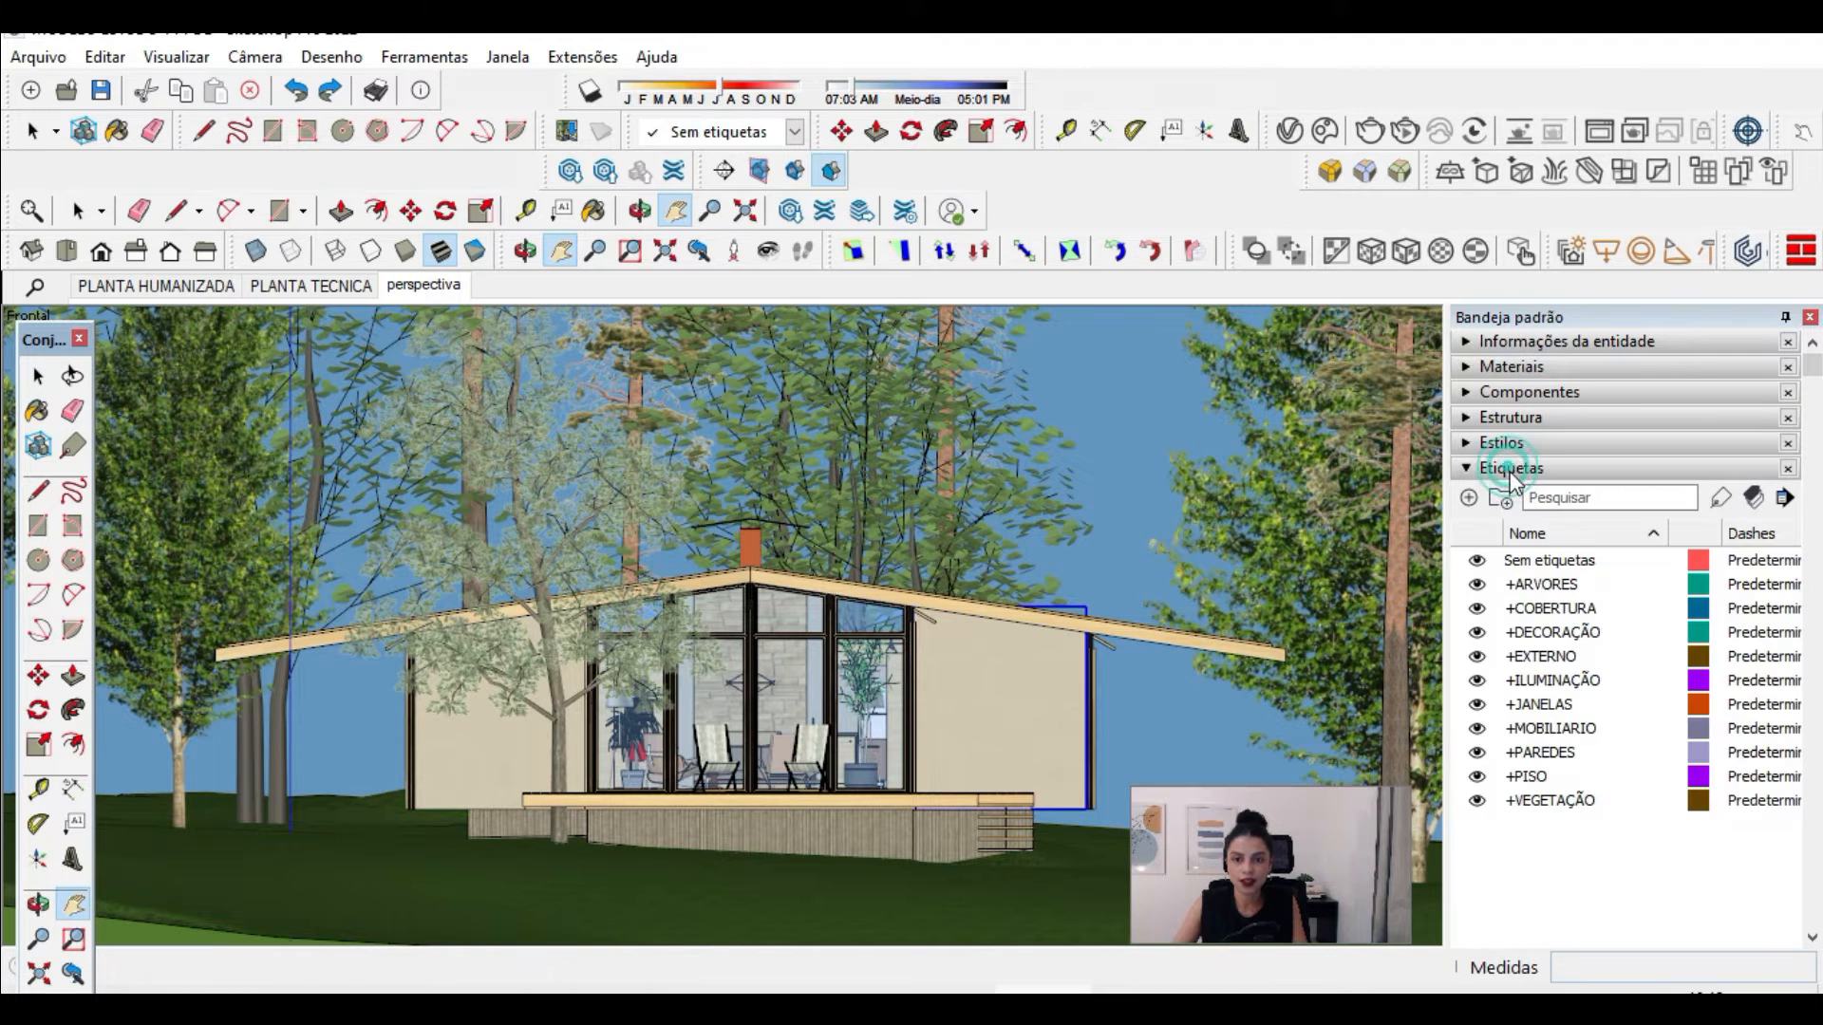
left_click(1478, 585)
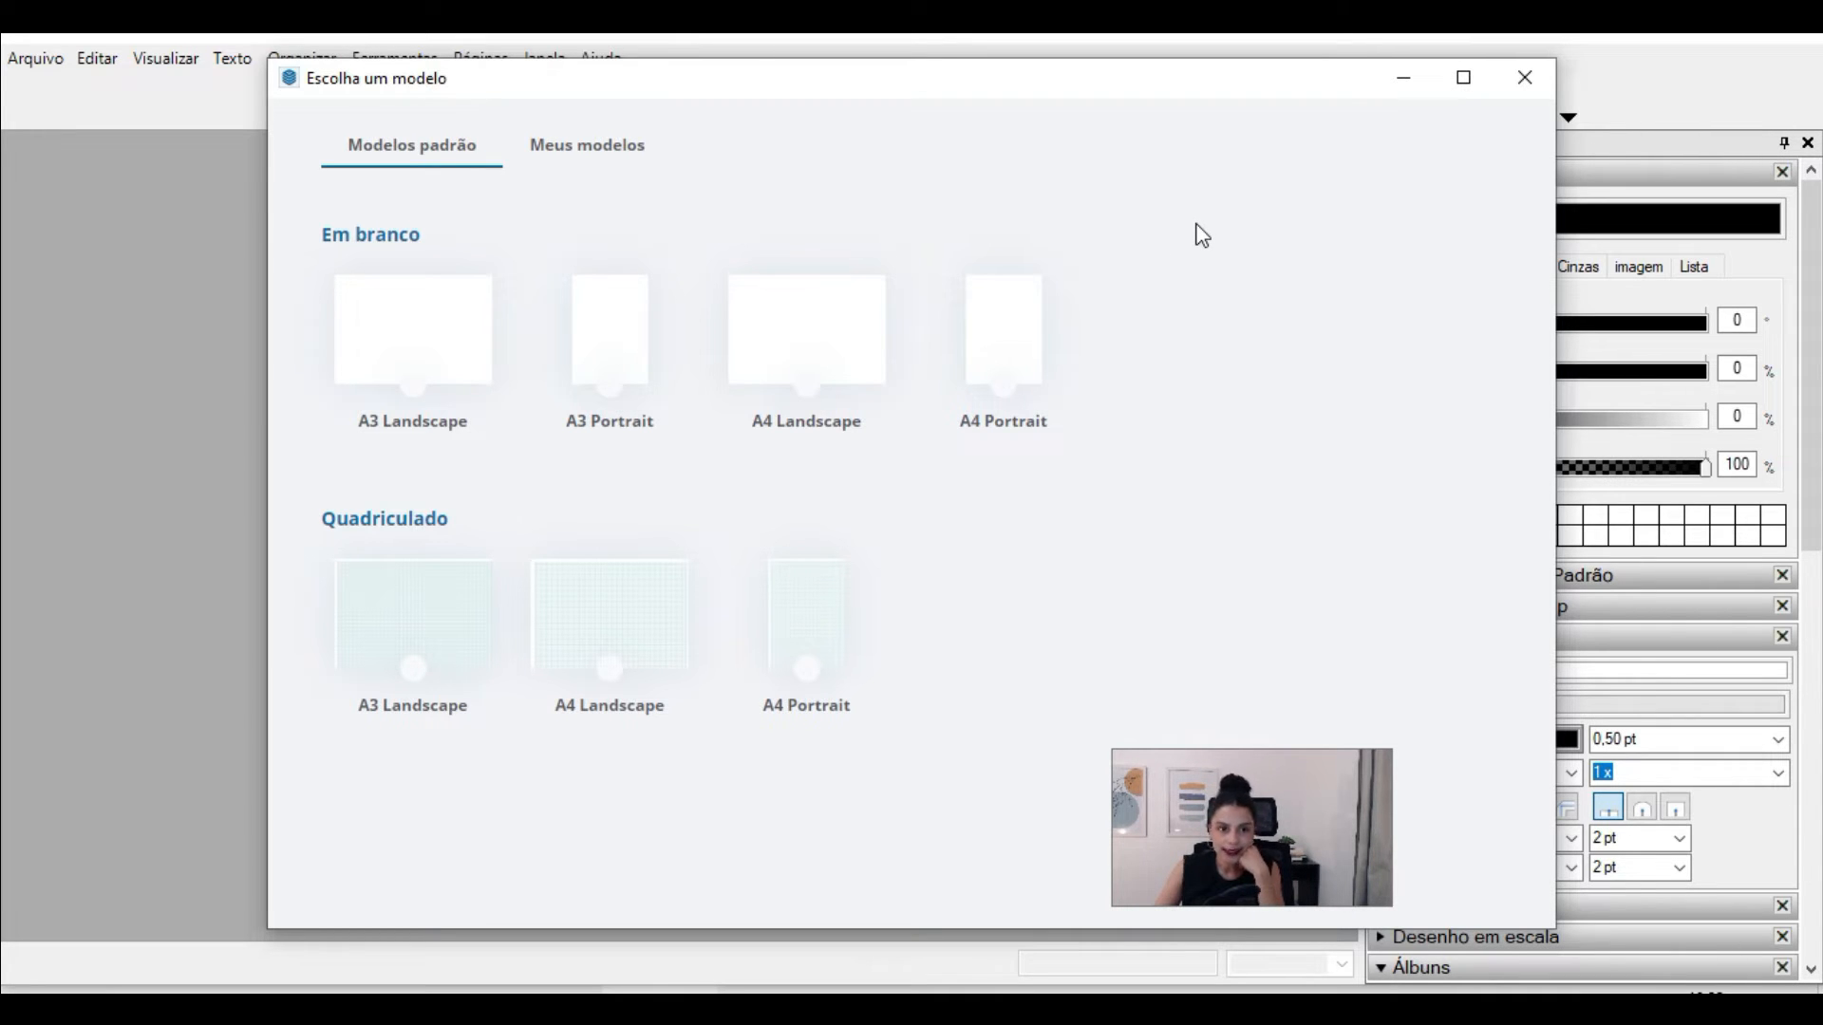
Step: In LayOut, create a new document from the blank A3 Portrait template
left_click(638, 376)
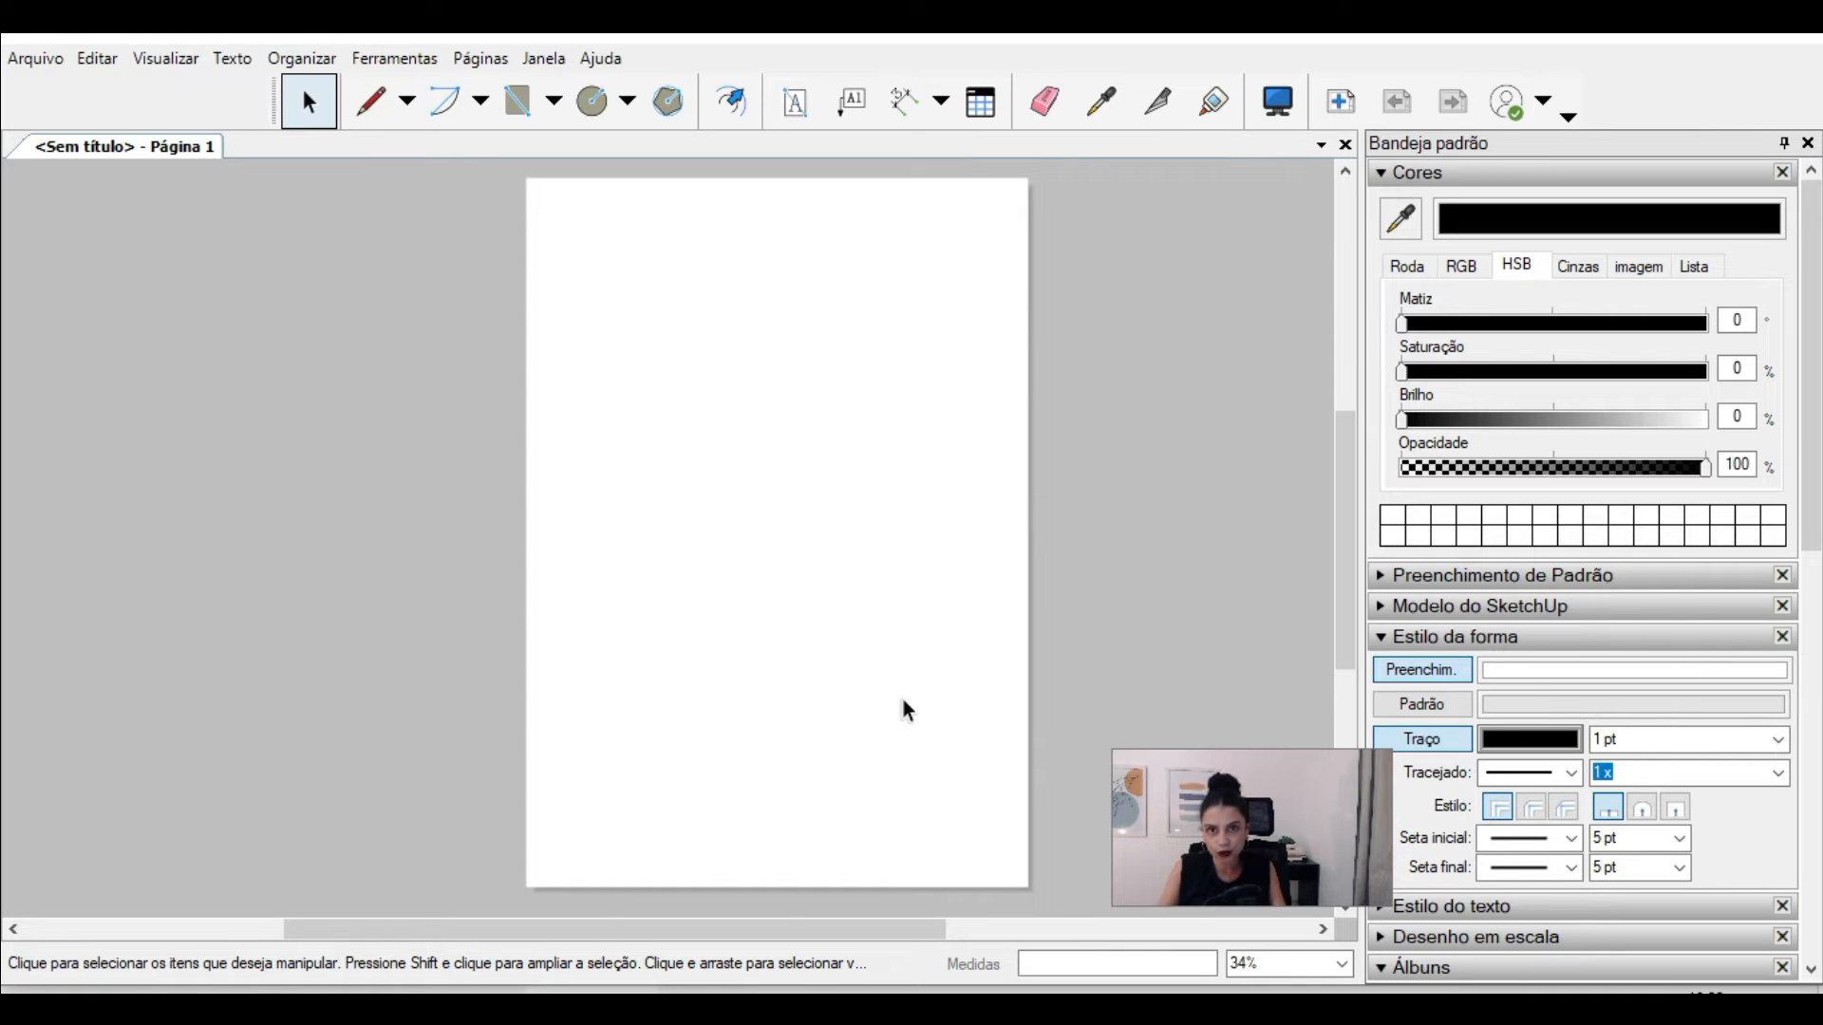
scroll(657, 243, "up", 2)
scroll(793, 332, "down", 2)
scroll(832, 364, "up", 1)
scroll(907, 361, "down", 1)
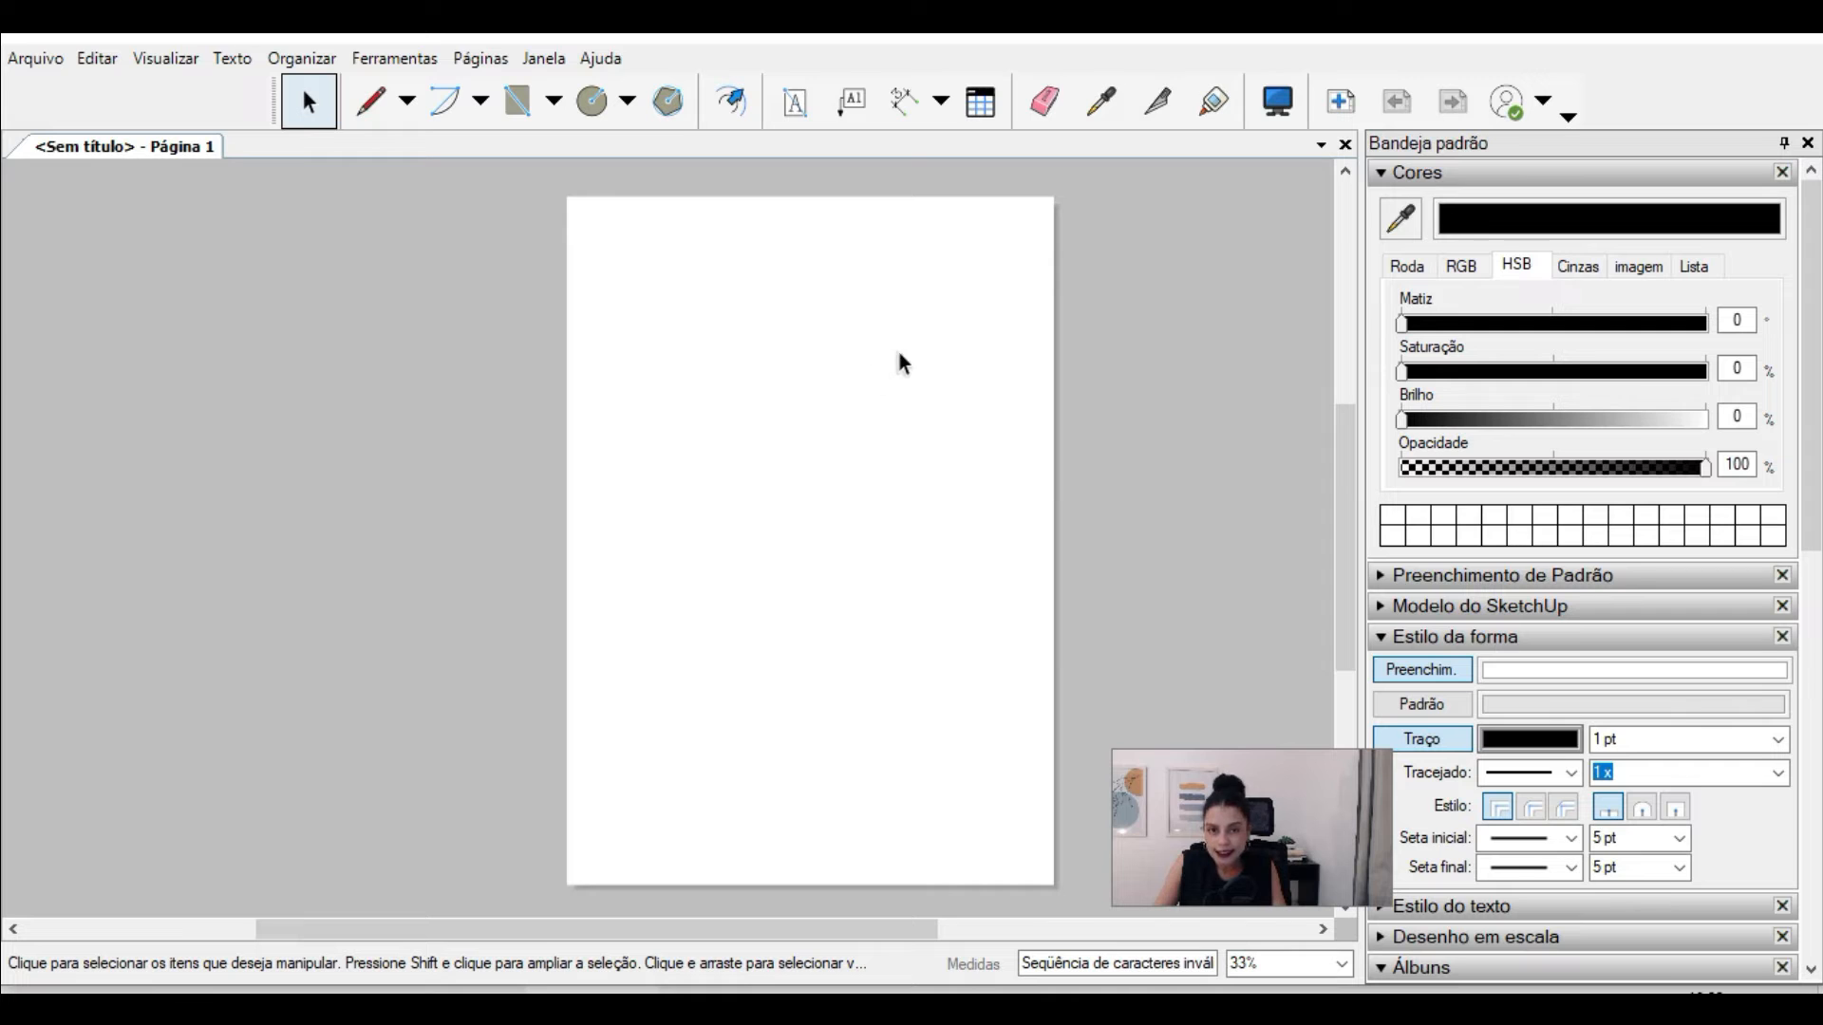
scroll(1163, 446, "up", 1)
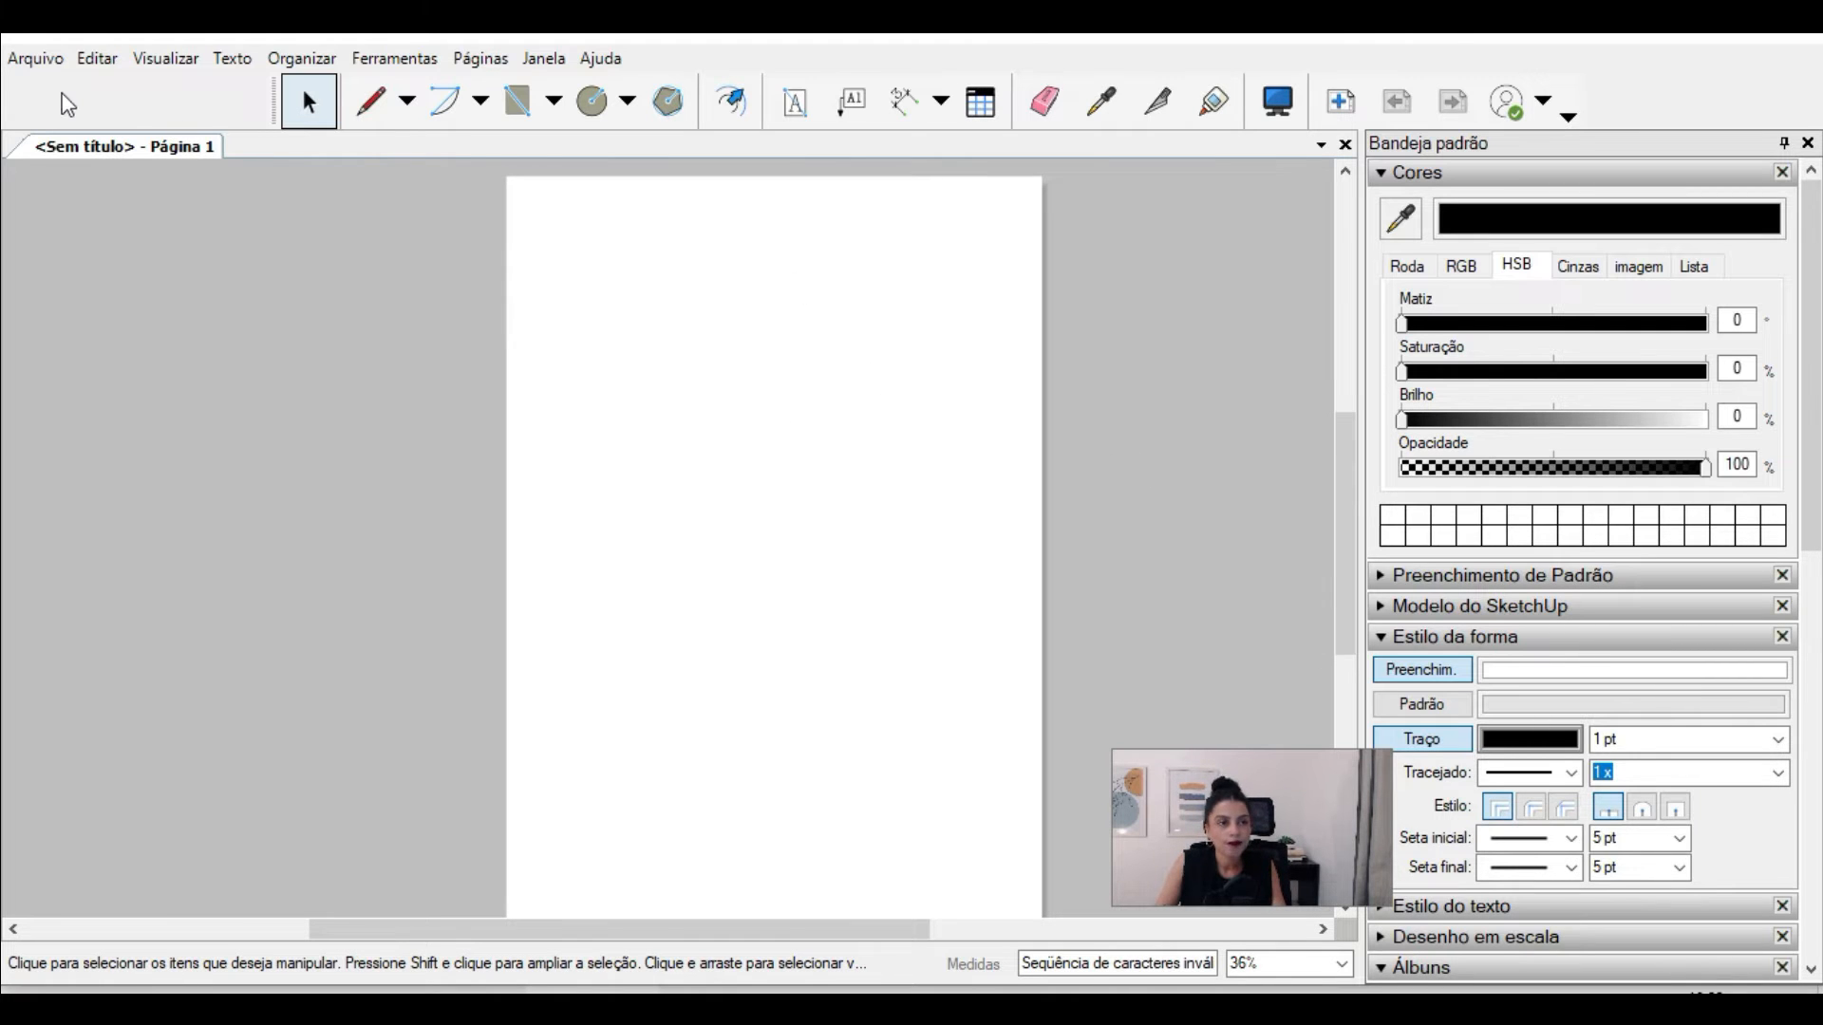
Step: Insert the SketchUp model MODELO ESTUDO YT PDL 001.skp into the blank page
left_click(38, 60)
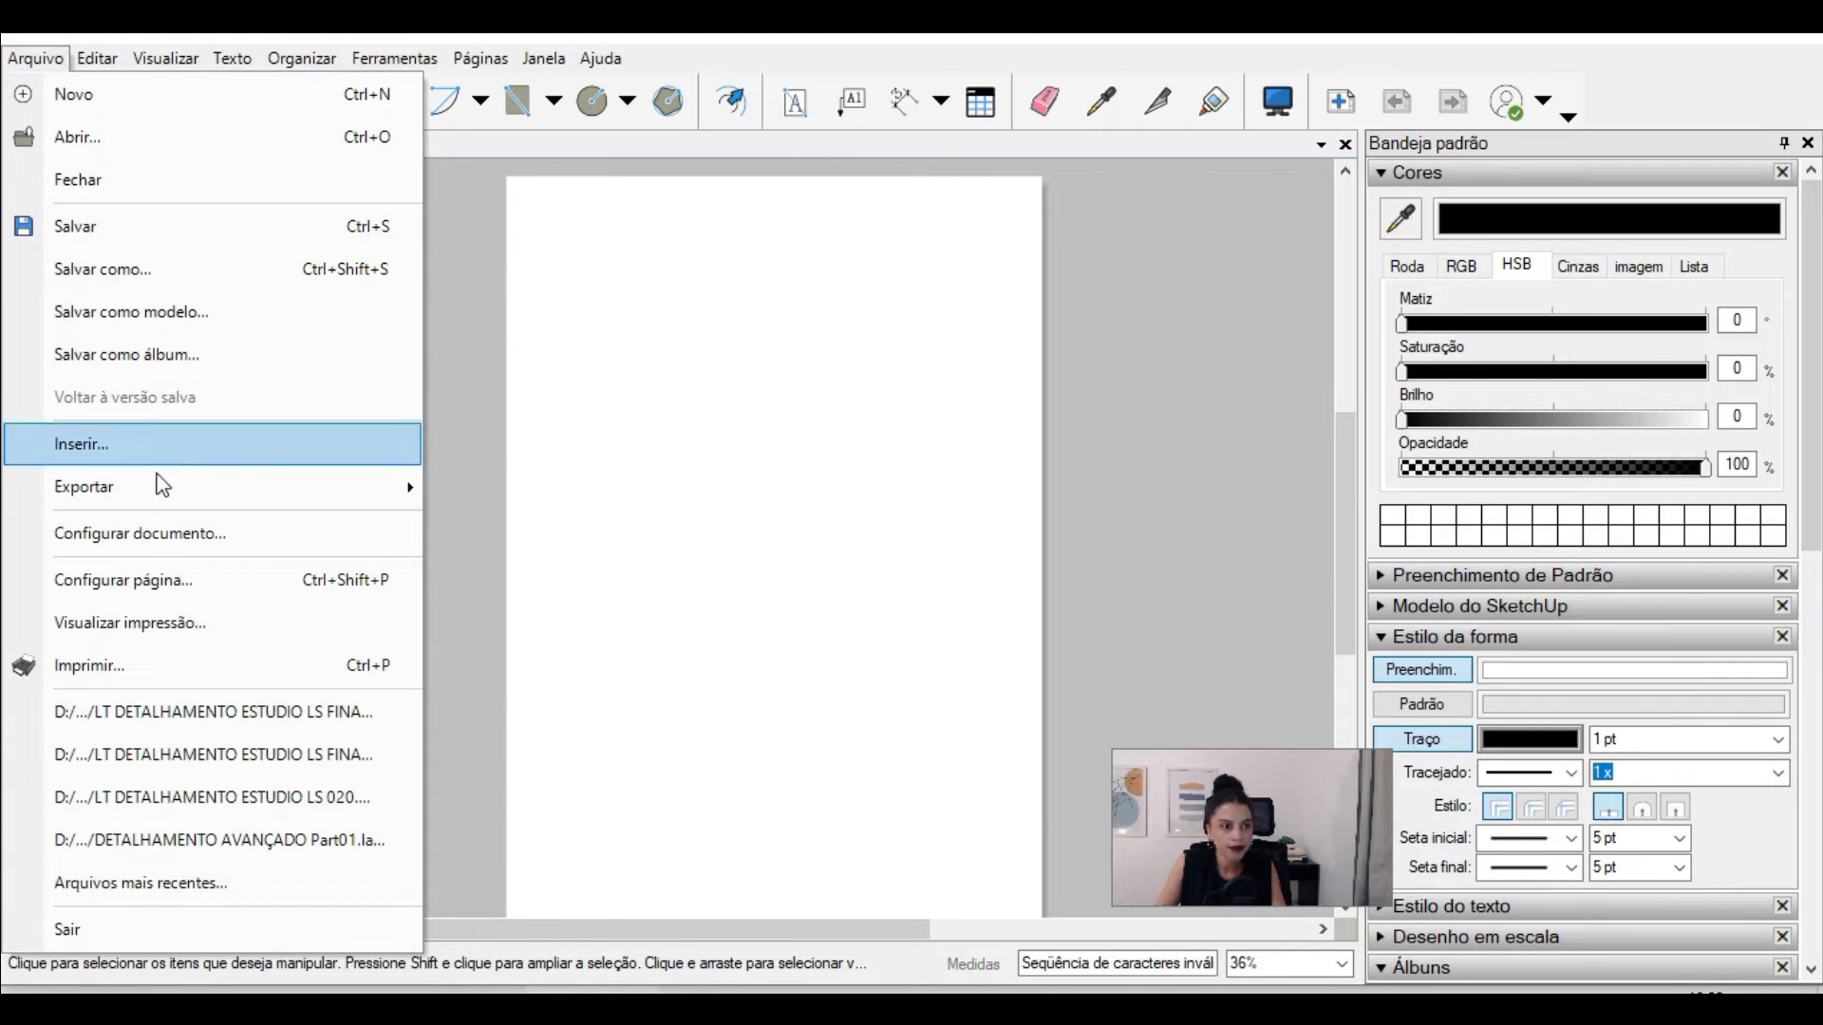
left_click(81, 444)
left_click(769, 785)
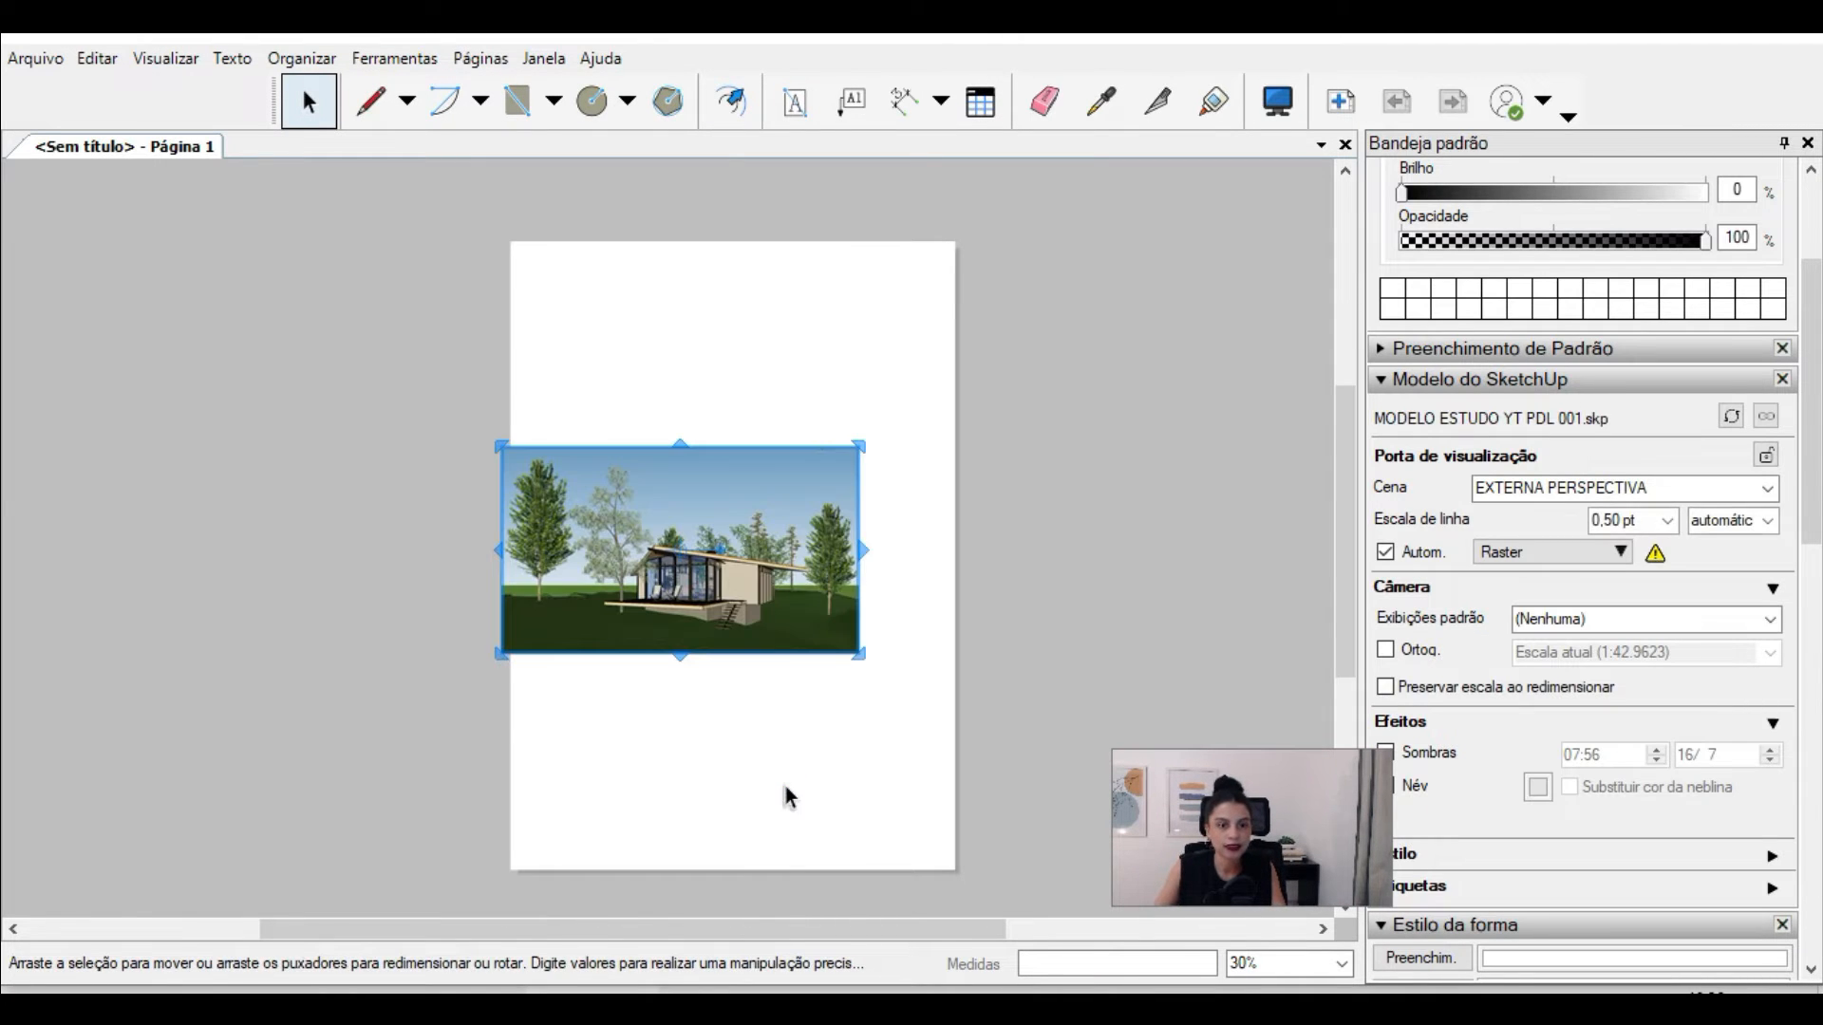
Step: Change the document's paper size to A2 (420 mm x 594 mm) and deselect the inserted model viewport
left_click(45, 63)
left_click(196, 529)
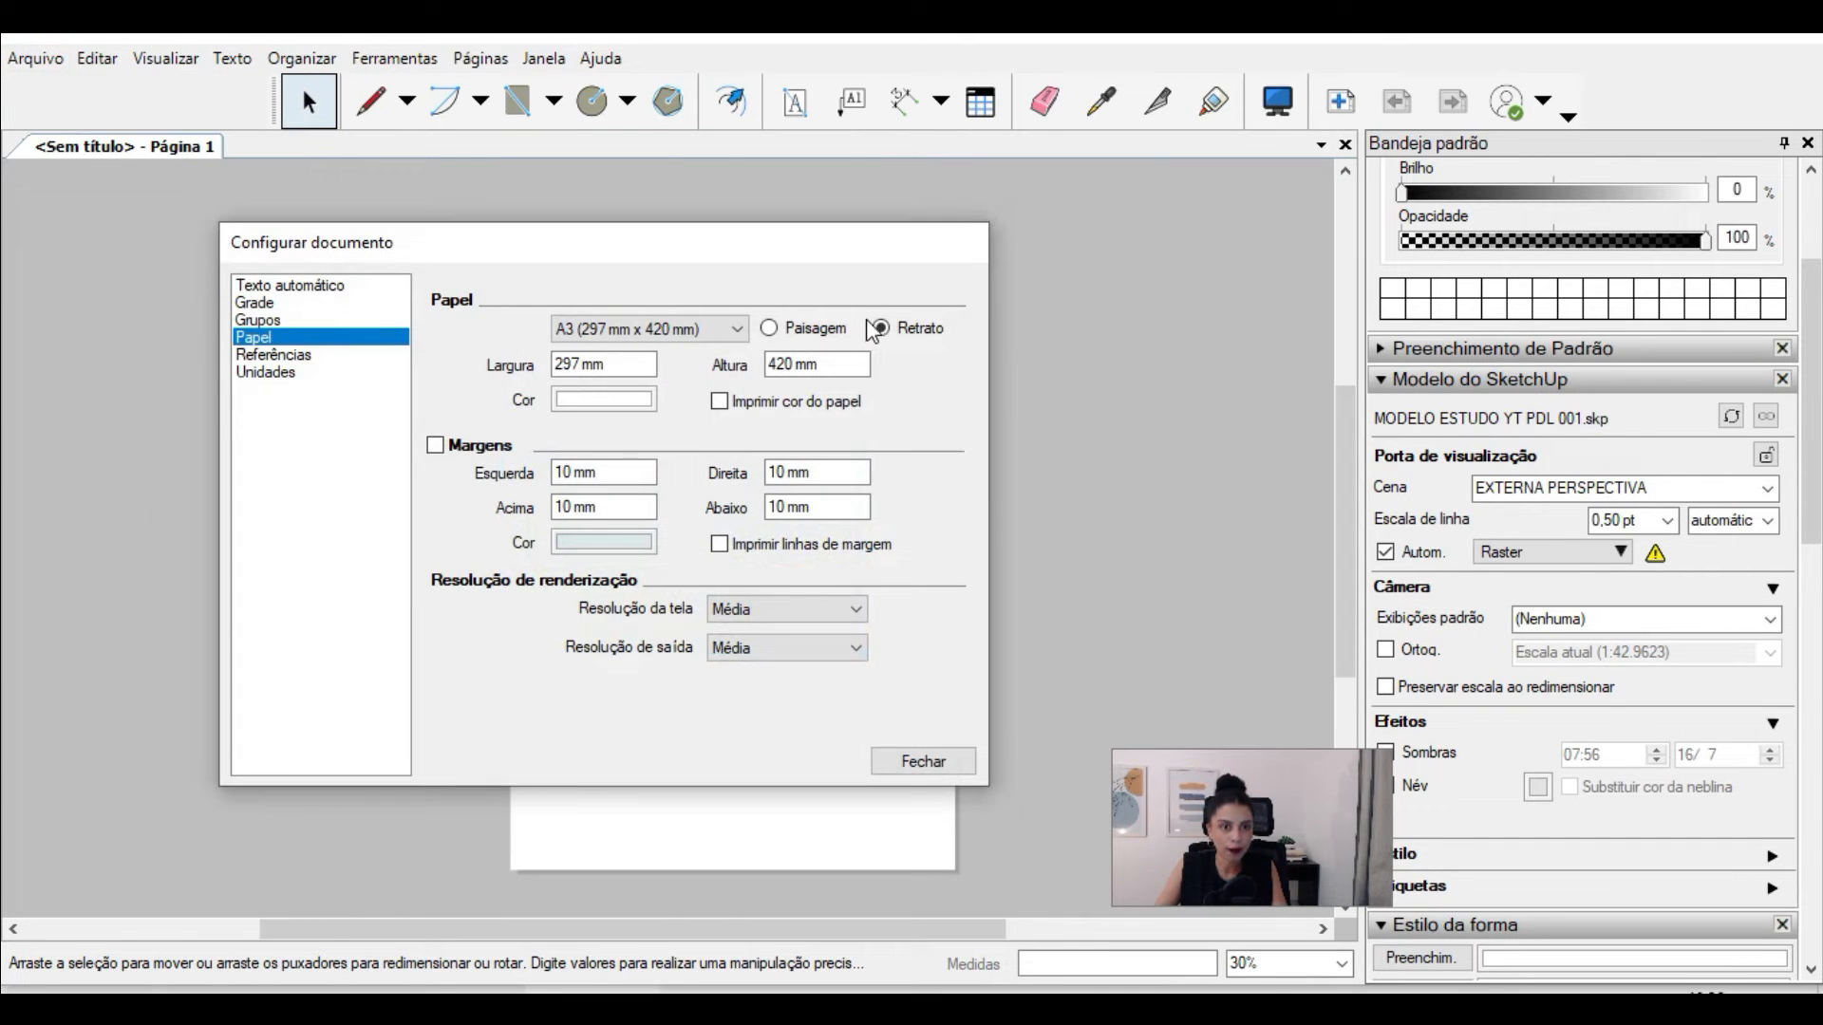
left_click(669, 329)
scroll(631, 404, "up", 1)
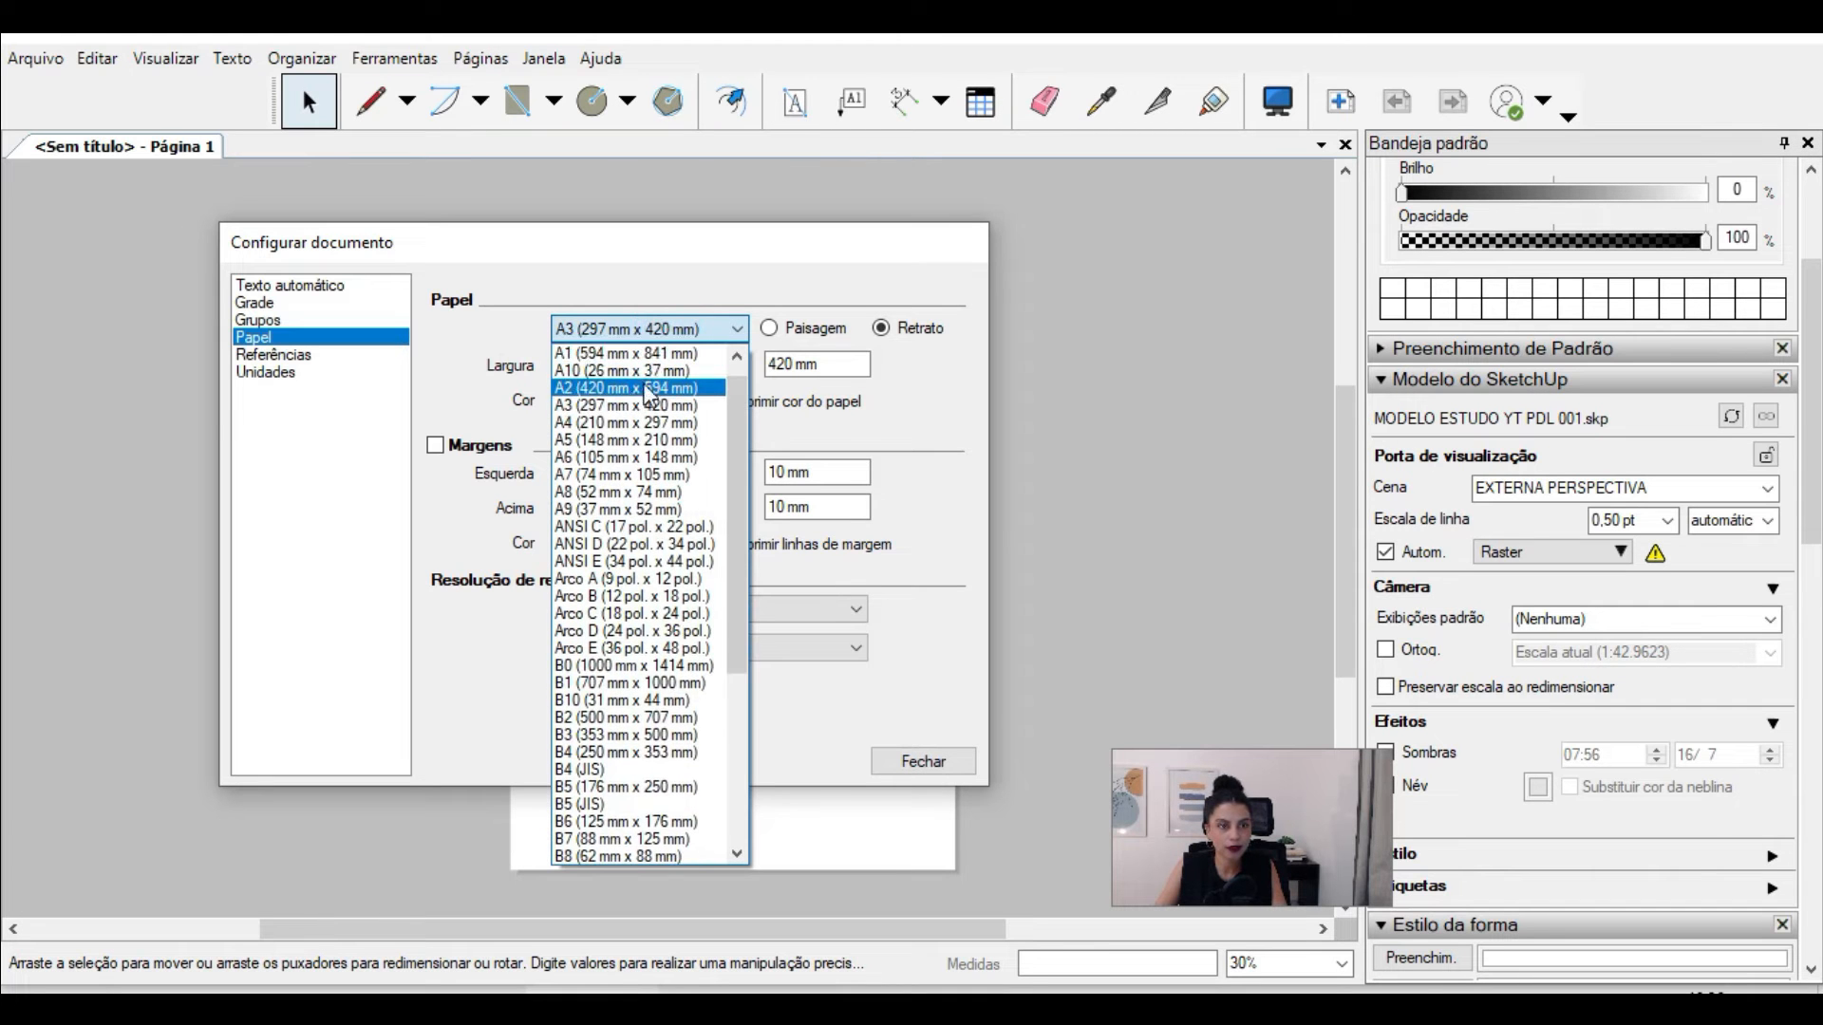
left_click(626, 389)
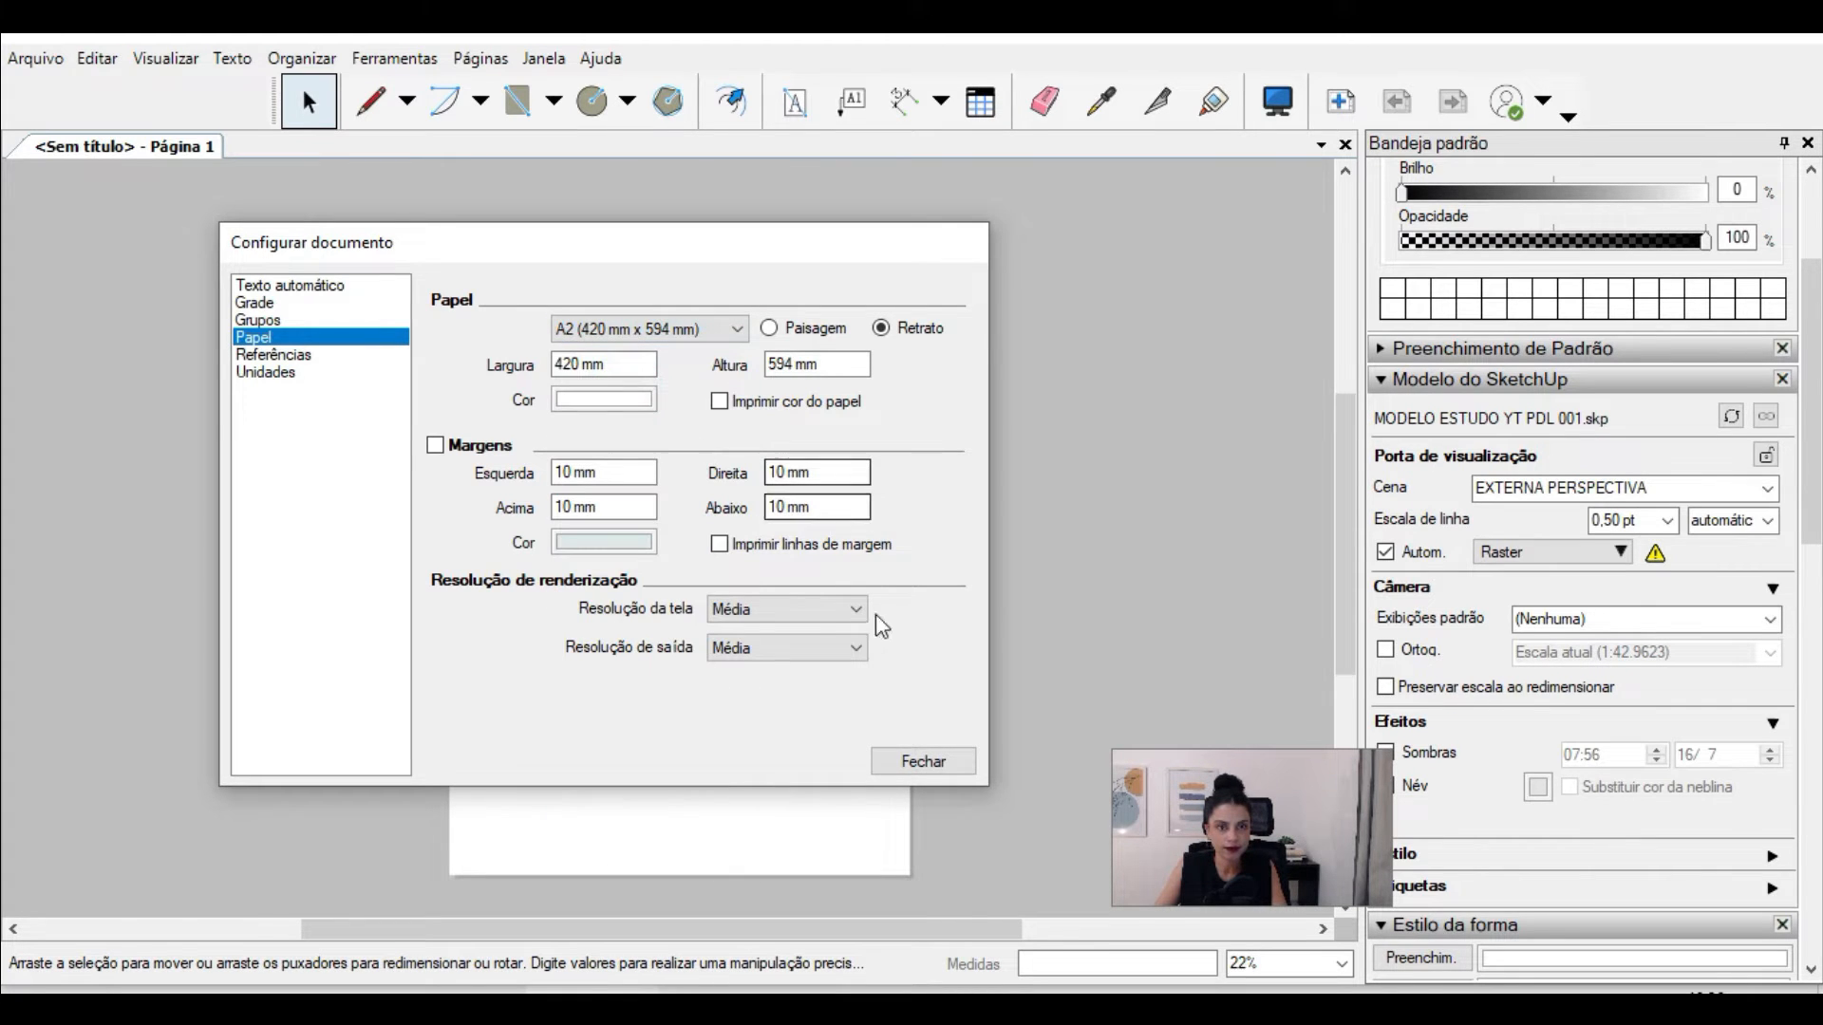
left_click(907, 762)
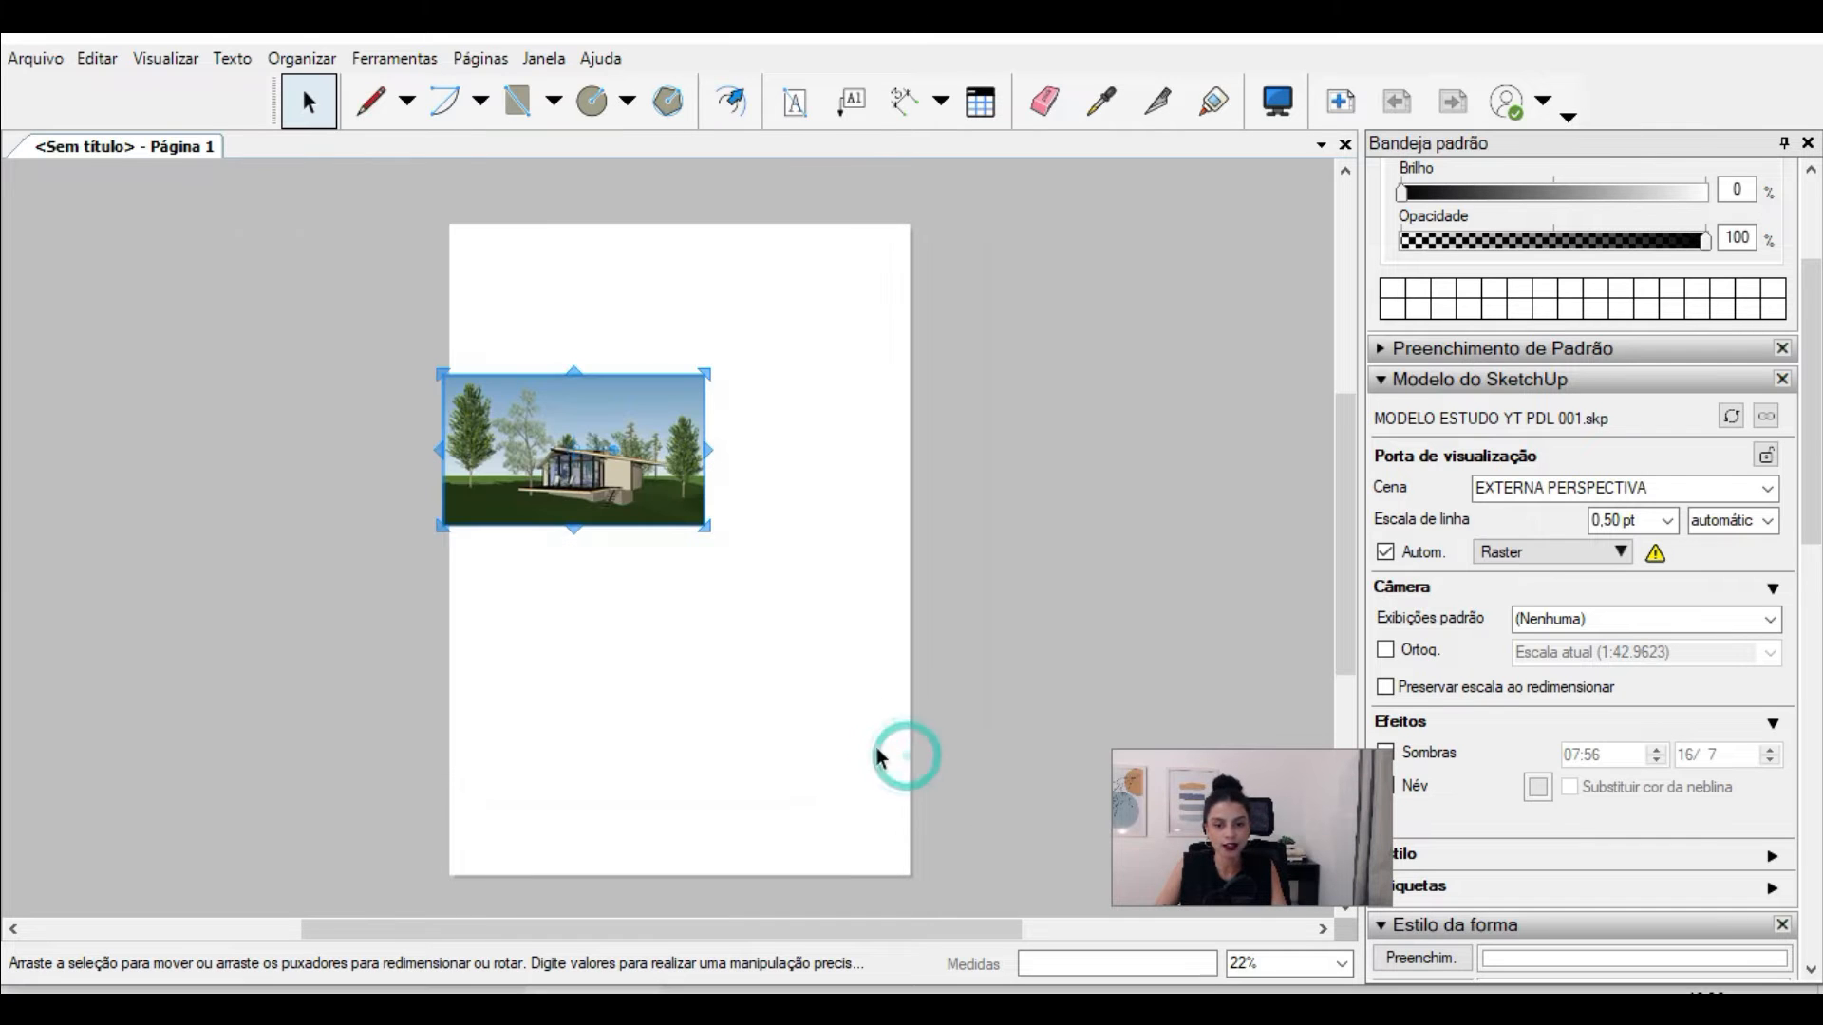
key("Escape")
left_click(610, 440)
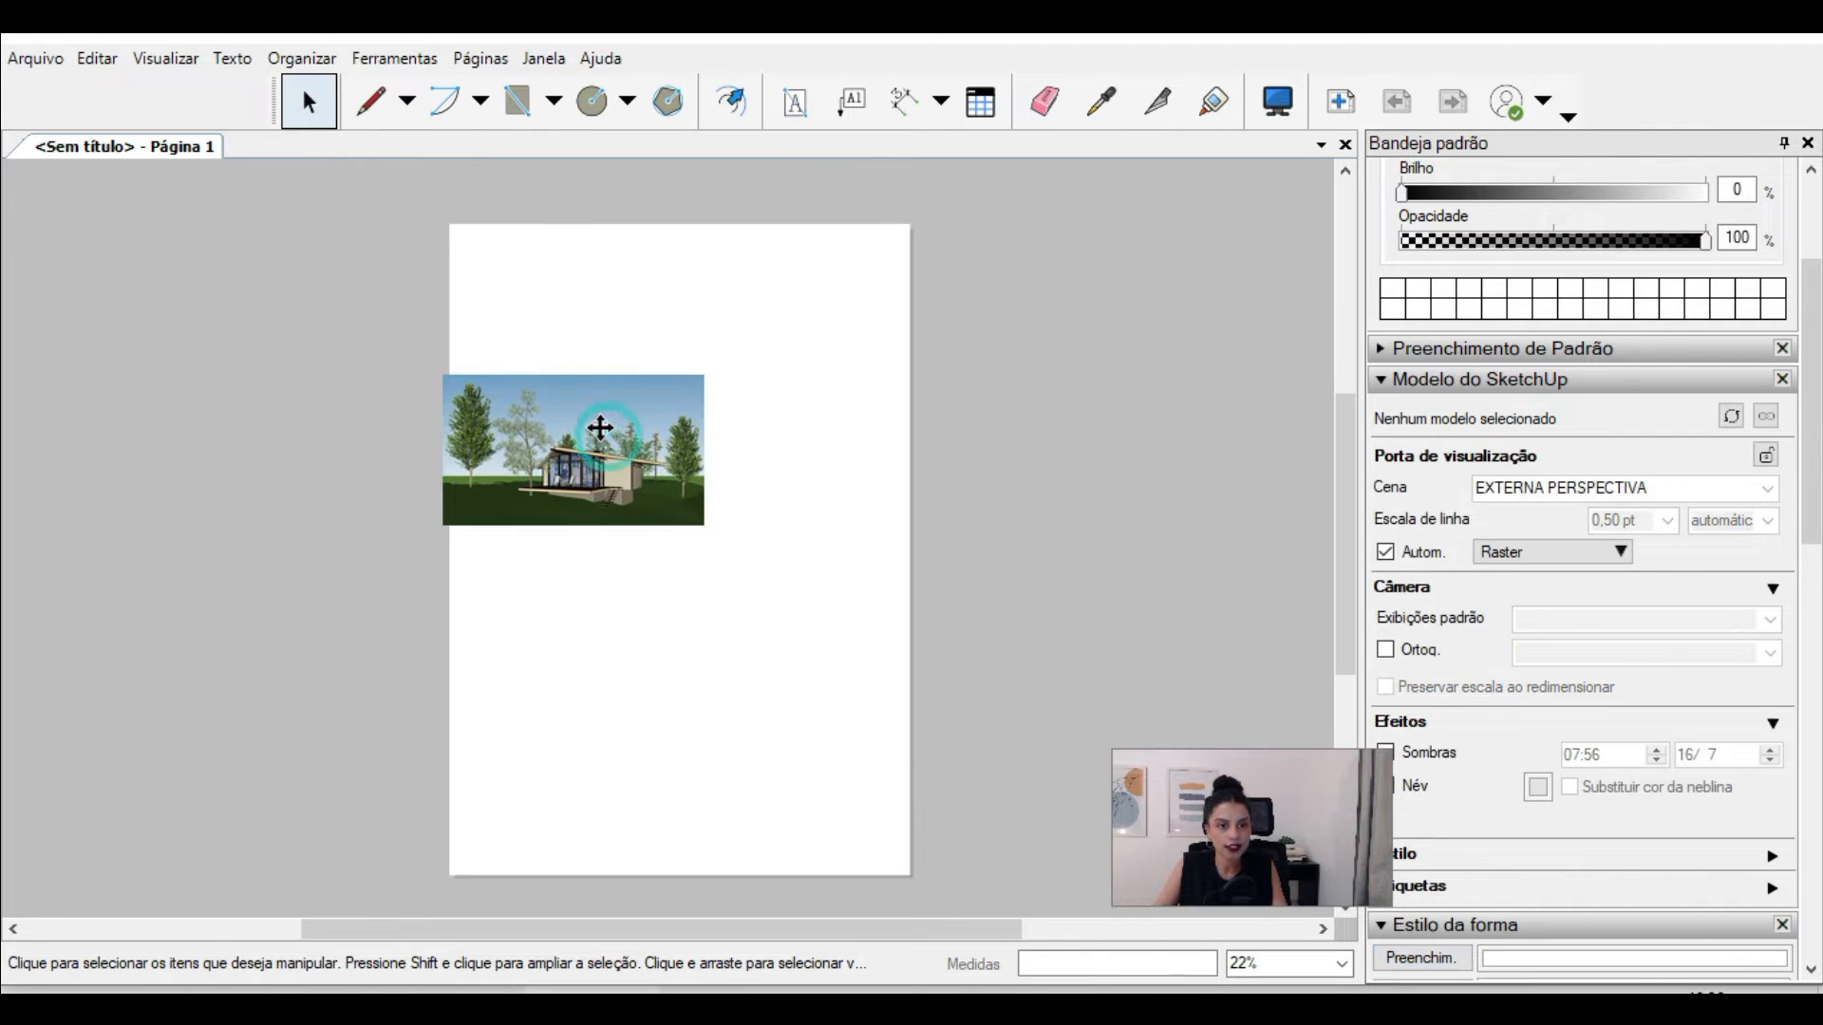
Step: Move the model viewport so it sits fully inside the upper part of the page
left_click(715, 421)
scroll(596, 412, "up", 1)
left_click(538, 418)
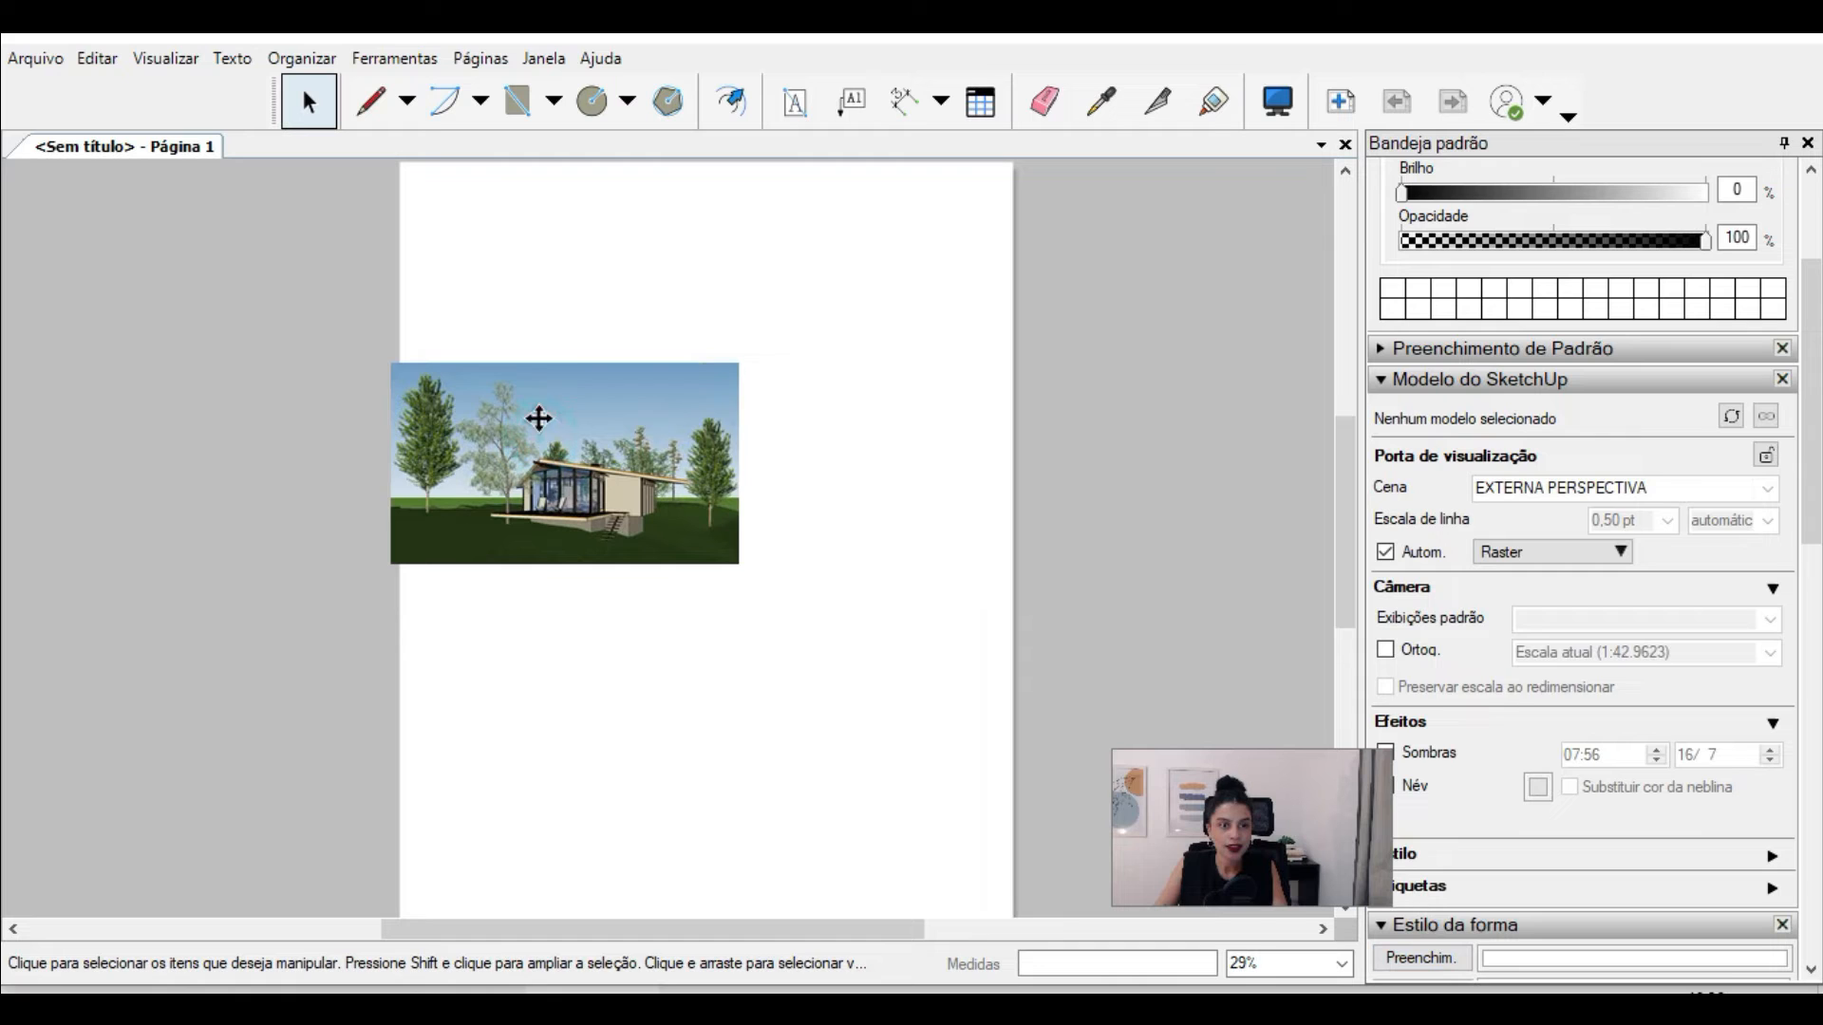
mouse_move(515, 376)
left_mouse_down()
mouse_move(582, 378)
mouse_move(670, 299)
left_mouse_up()
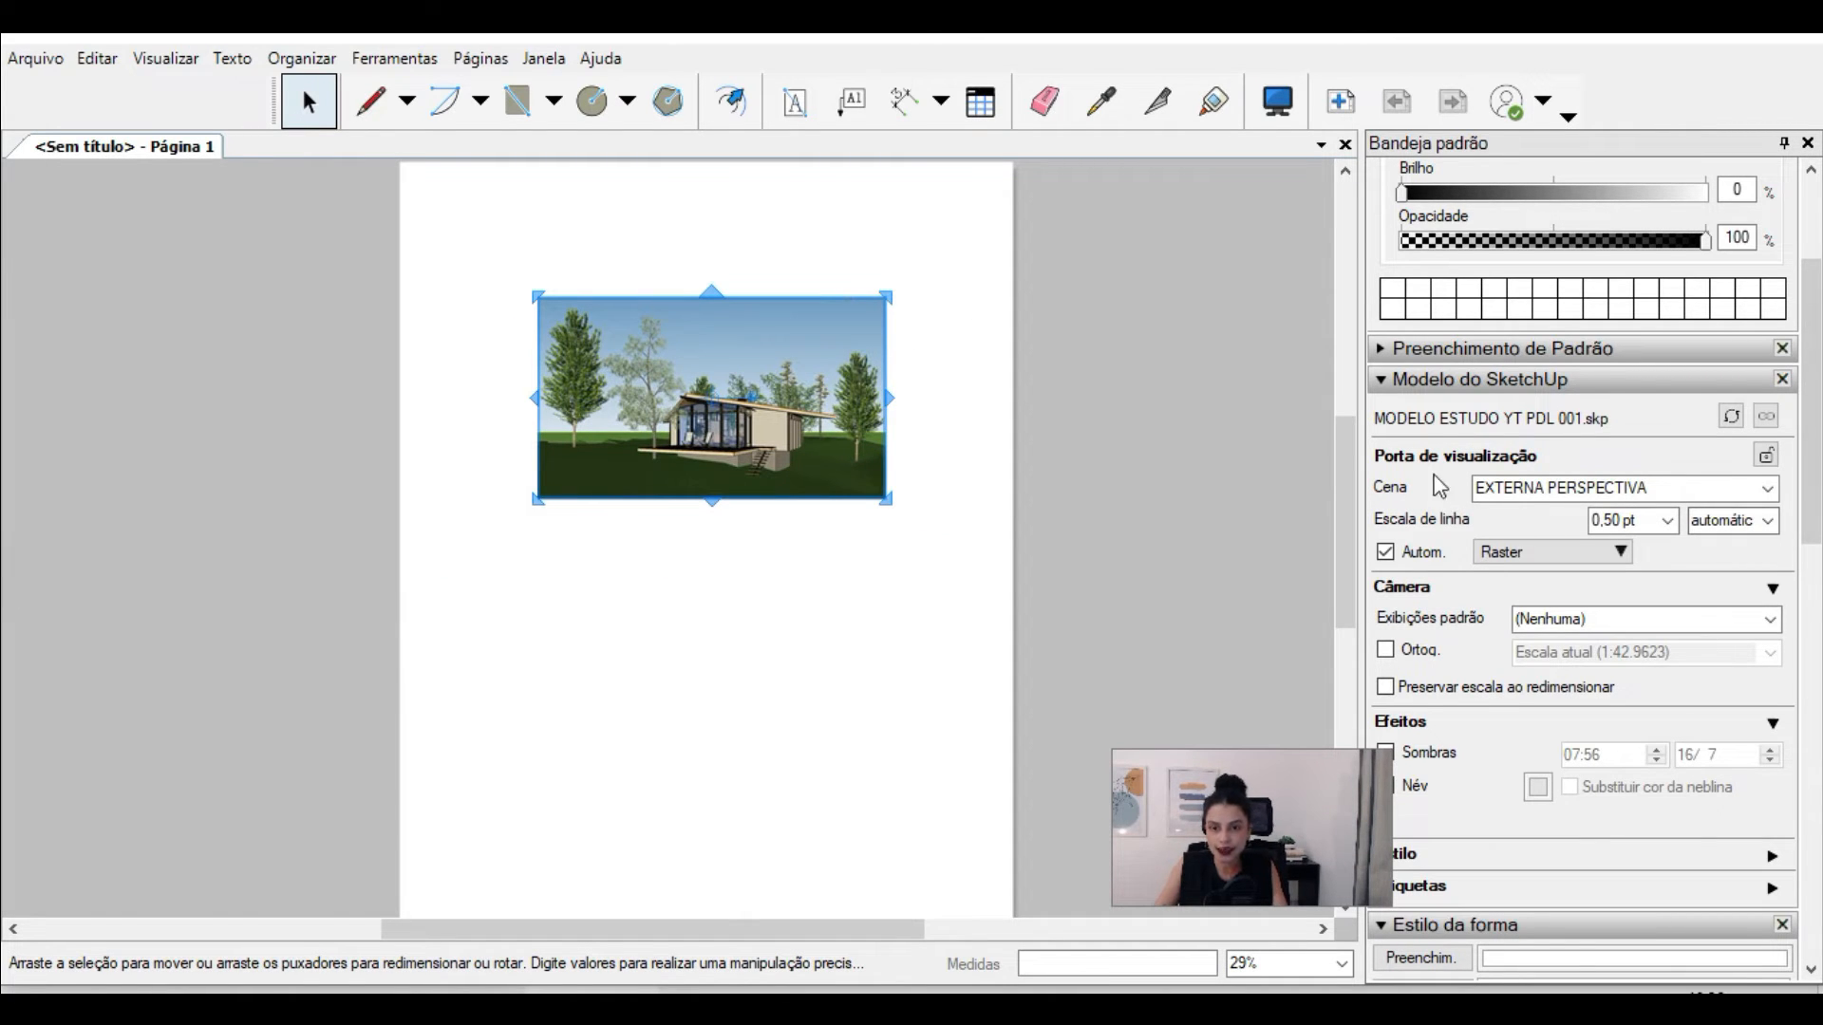
Step: Assign the PLANTA HUMANIZADA scene to the viewport and set its scale to 1:75
left_click(1768, 490)
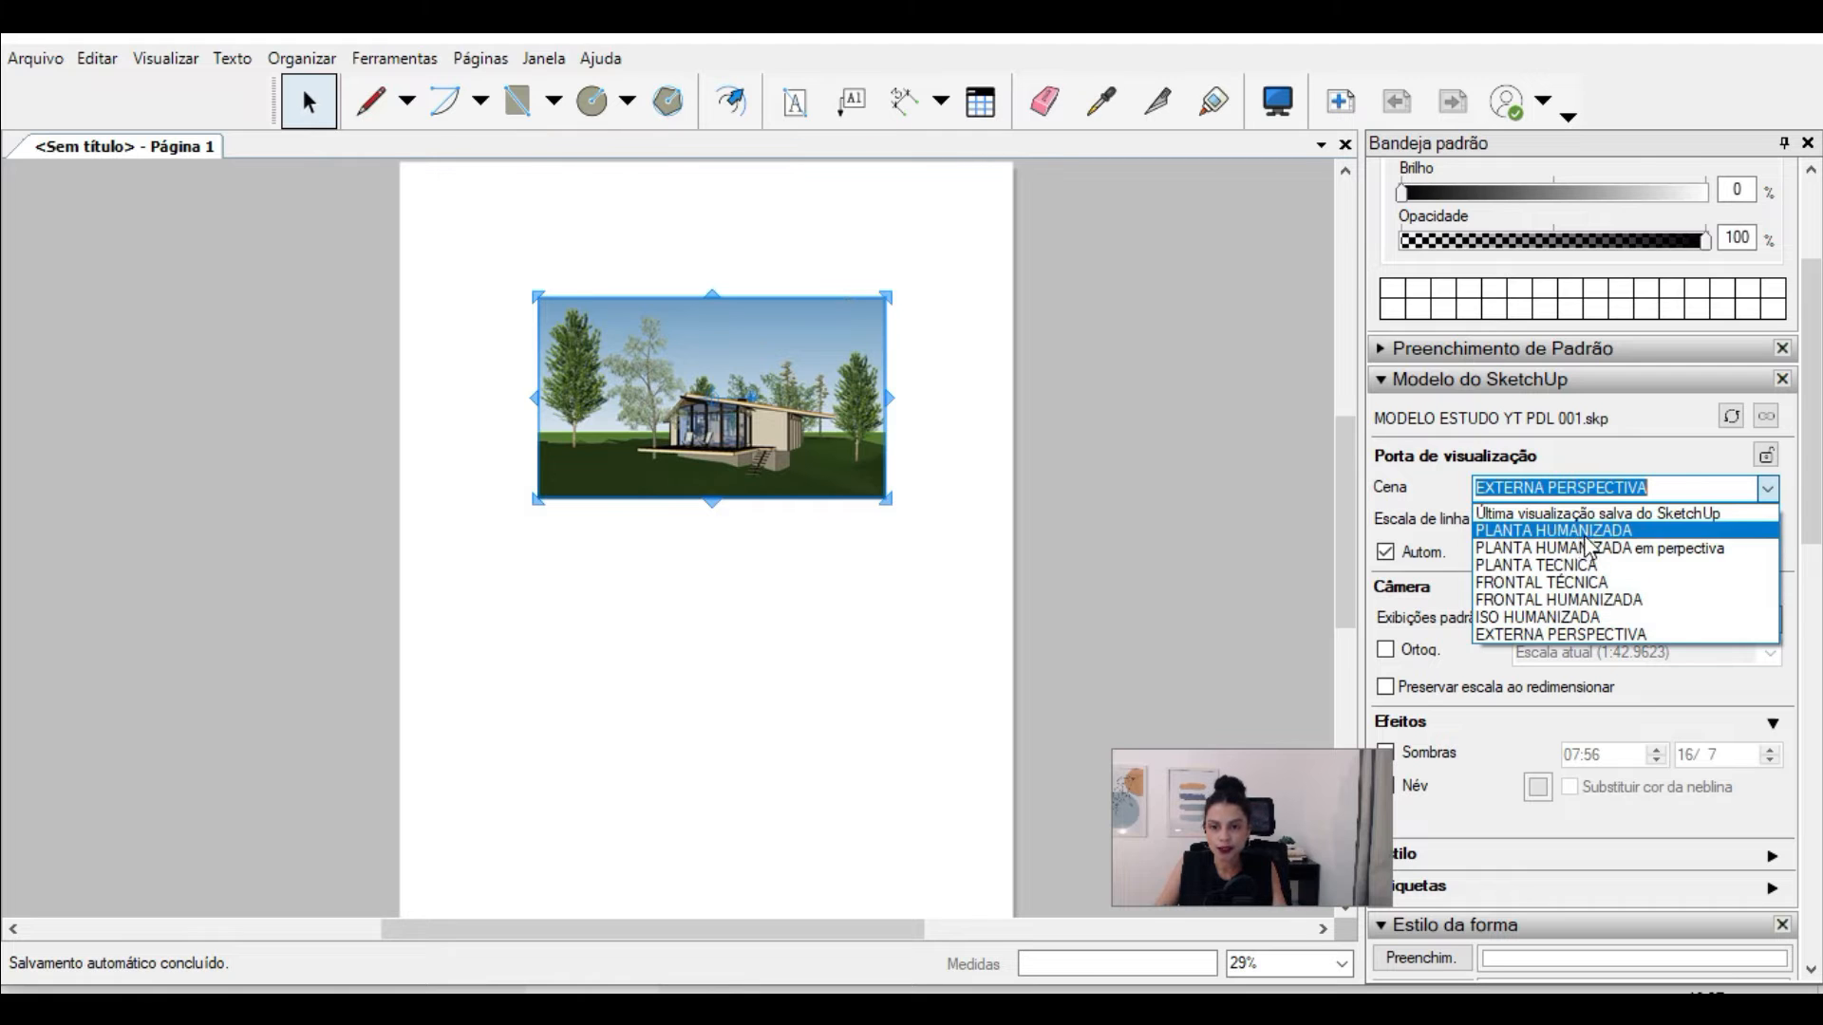
left_click(1576, 530)
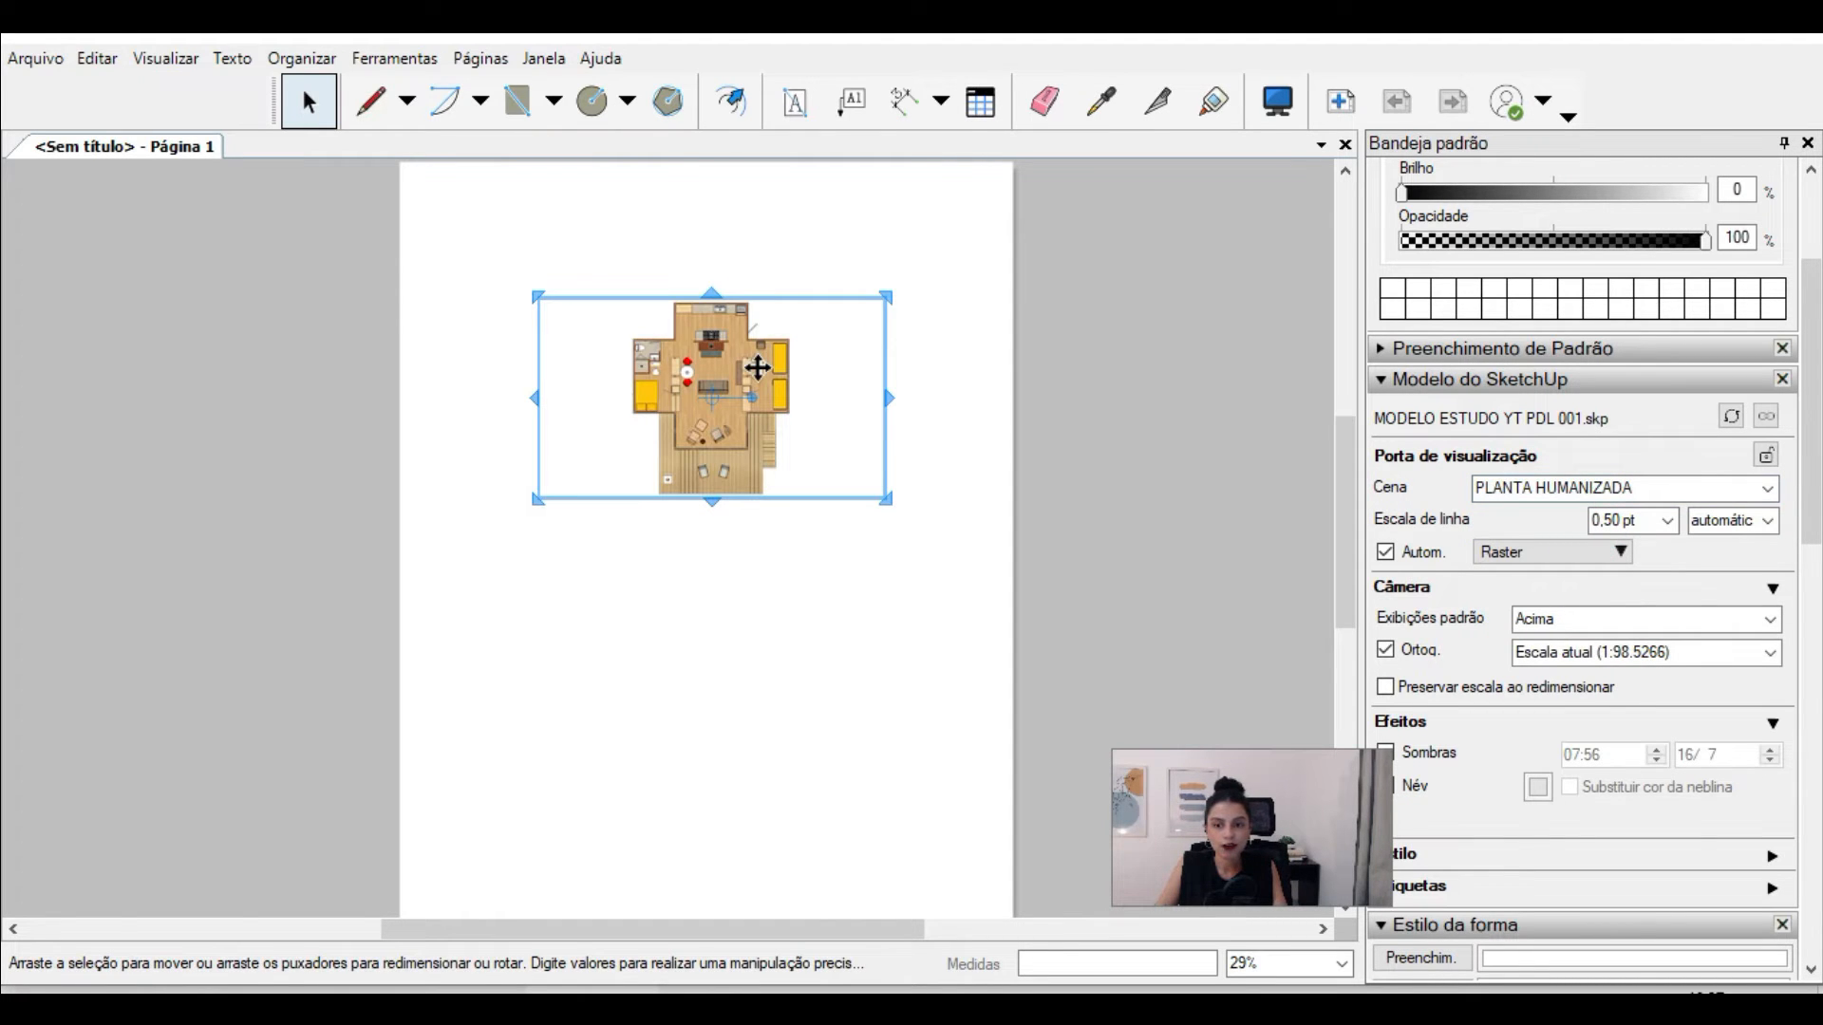
left_click(1770, 652)
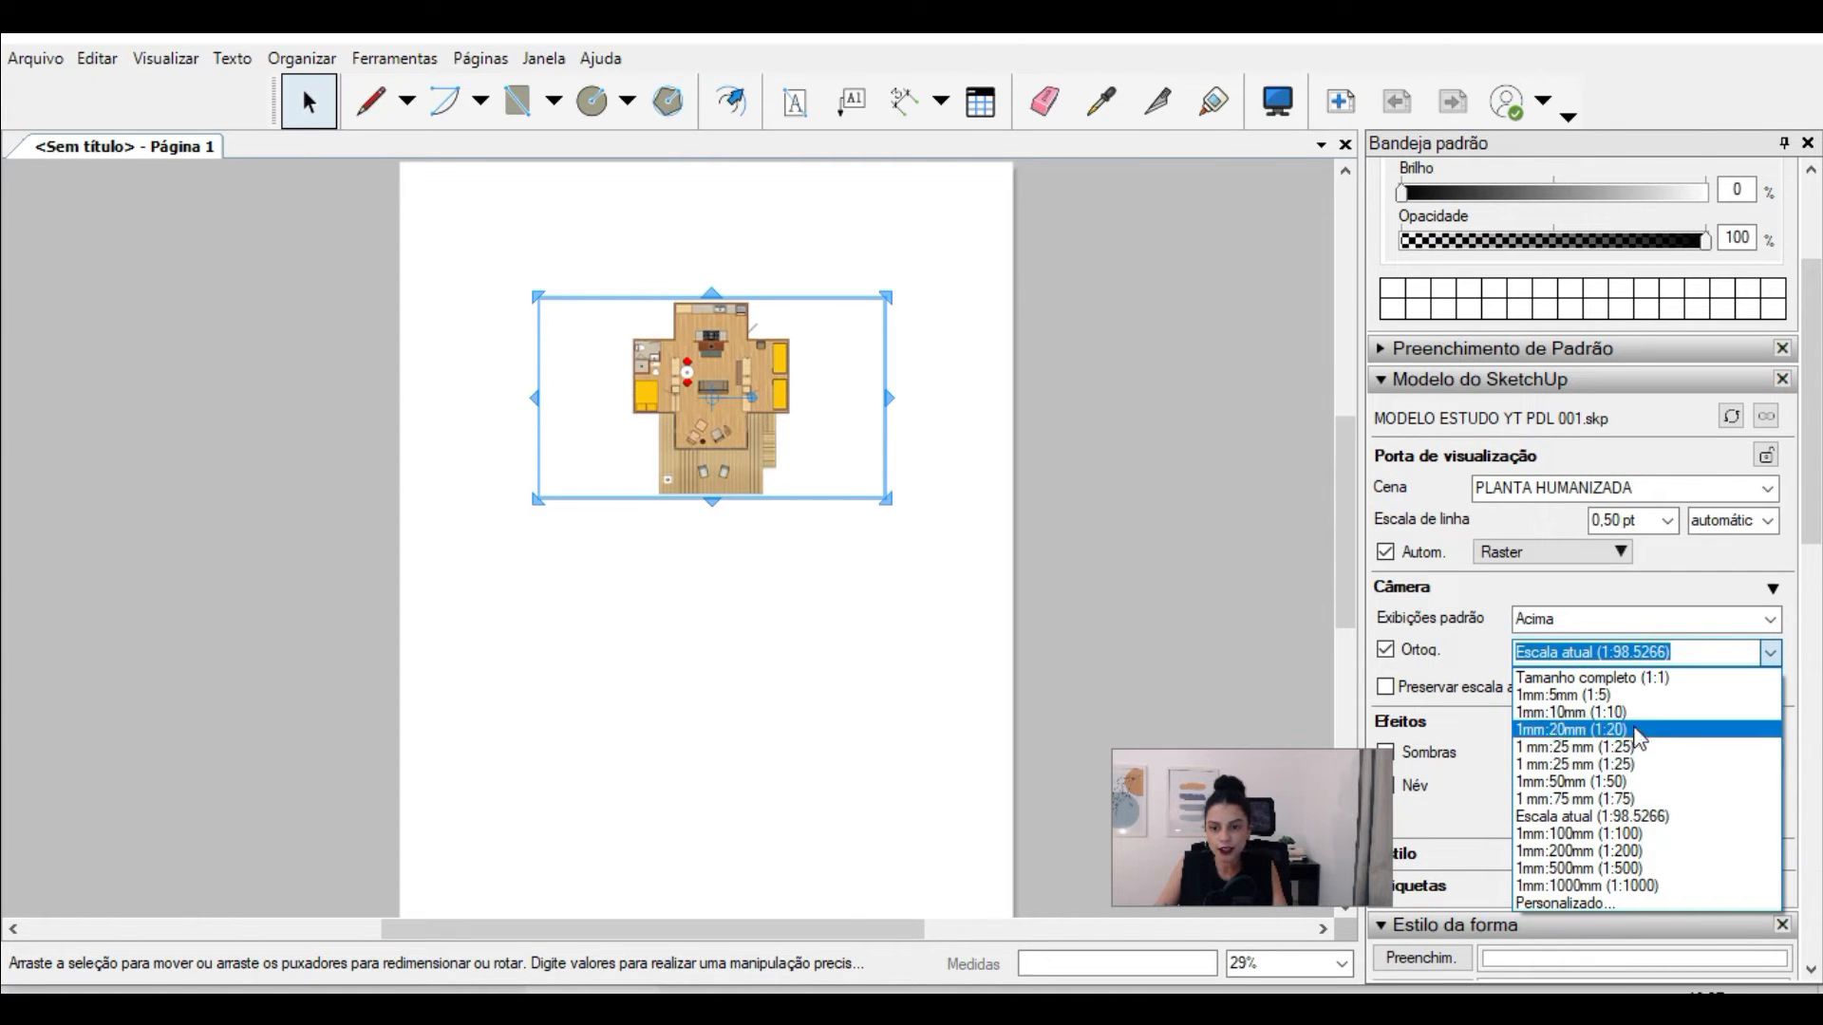
left_click(1617, 800)
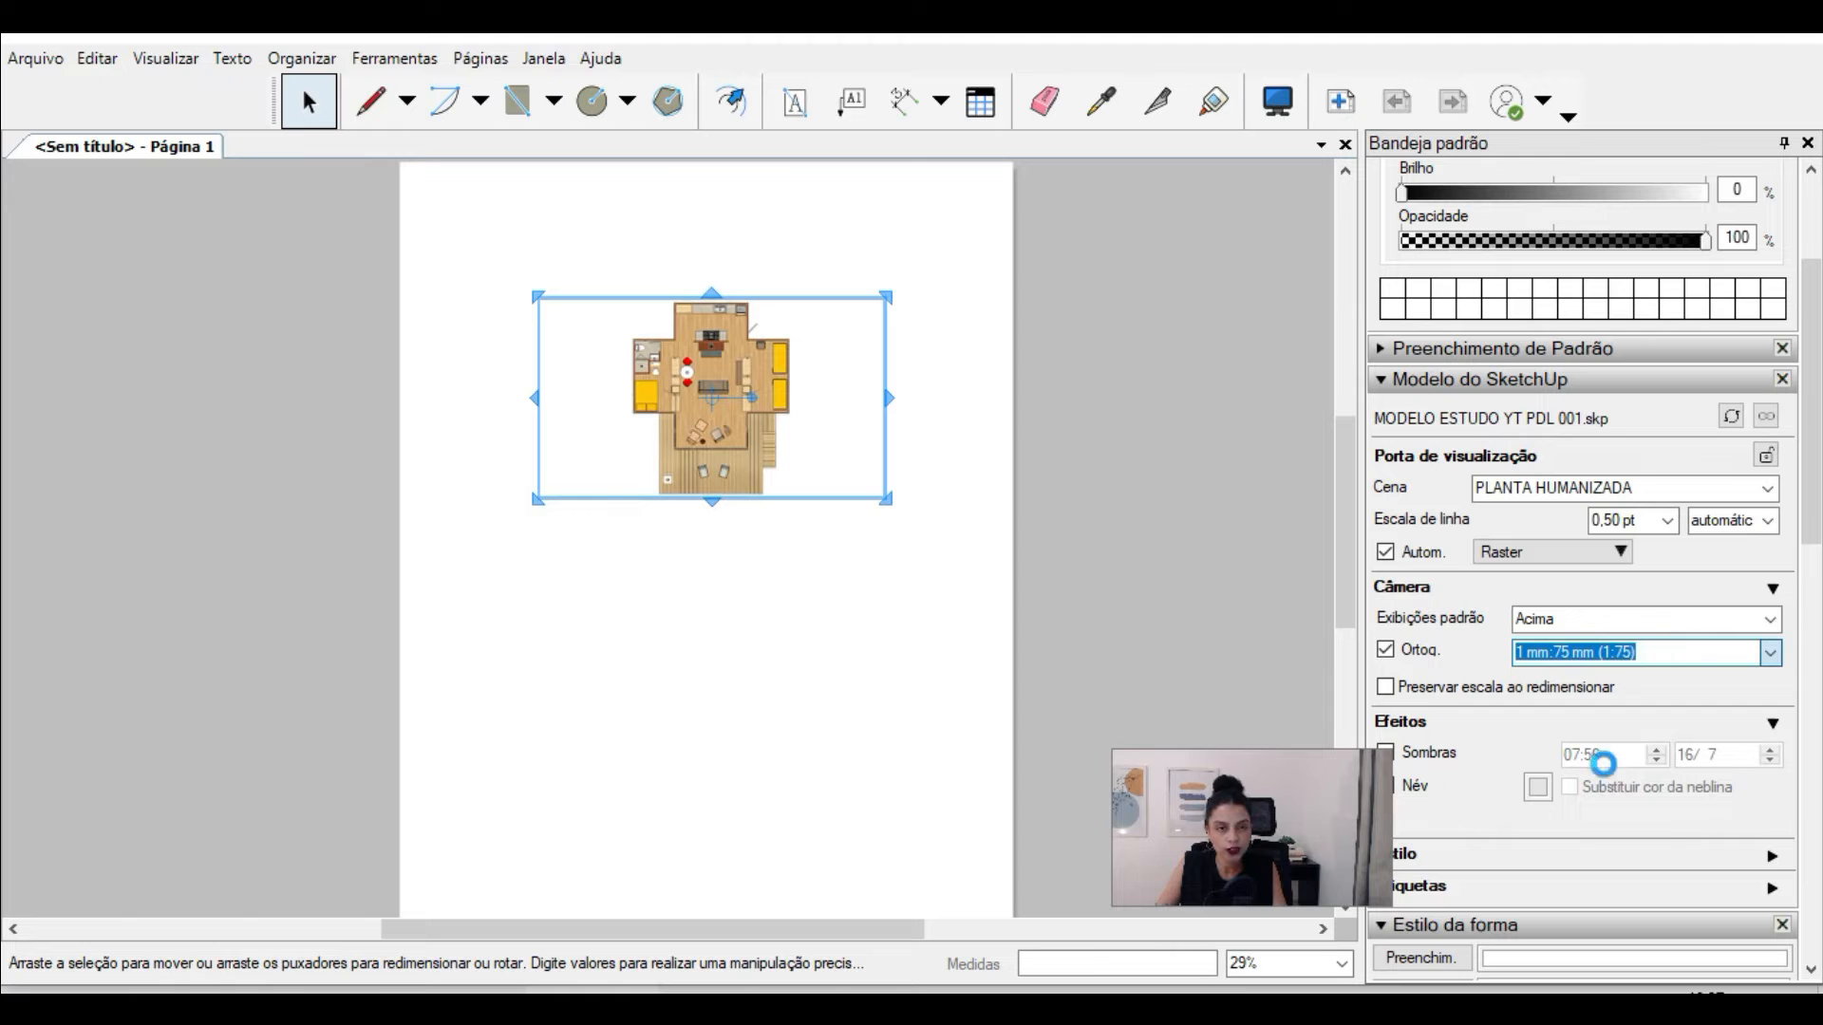
Step: Resize the viewport's four sides so its frame encloses the whole floor plan with narrow side margins
scroll(683, 300, "up", 2)
left_click(723, 284)
left_click(743, 305)
left_click_drag(729, 294, 750, 208)
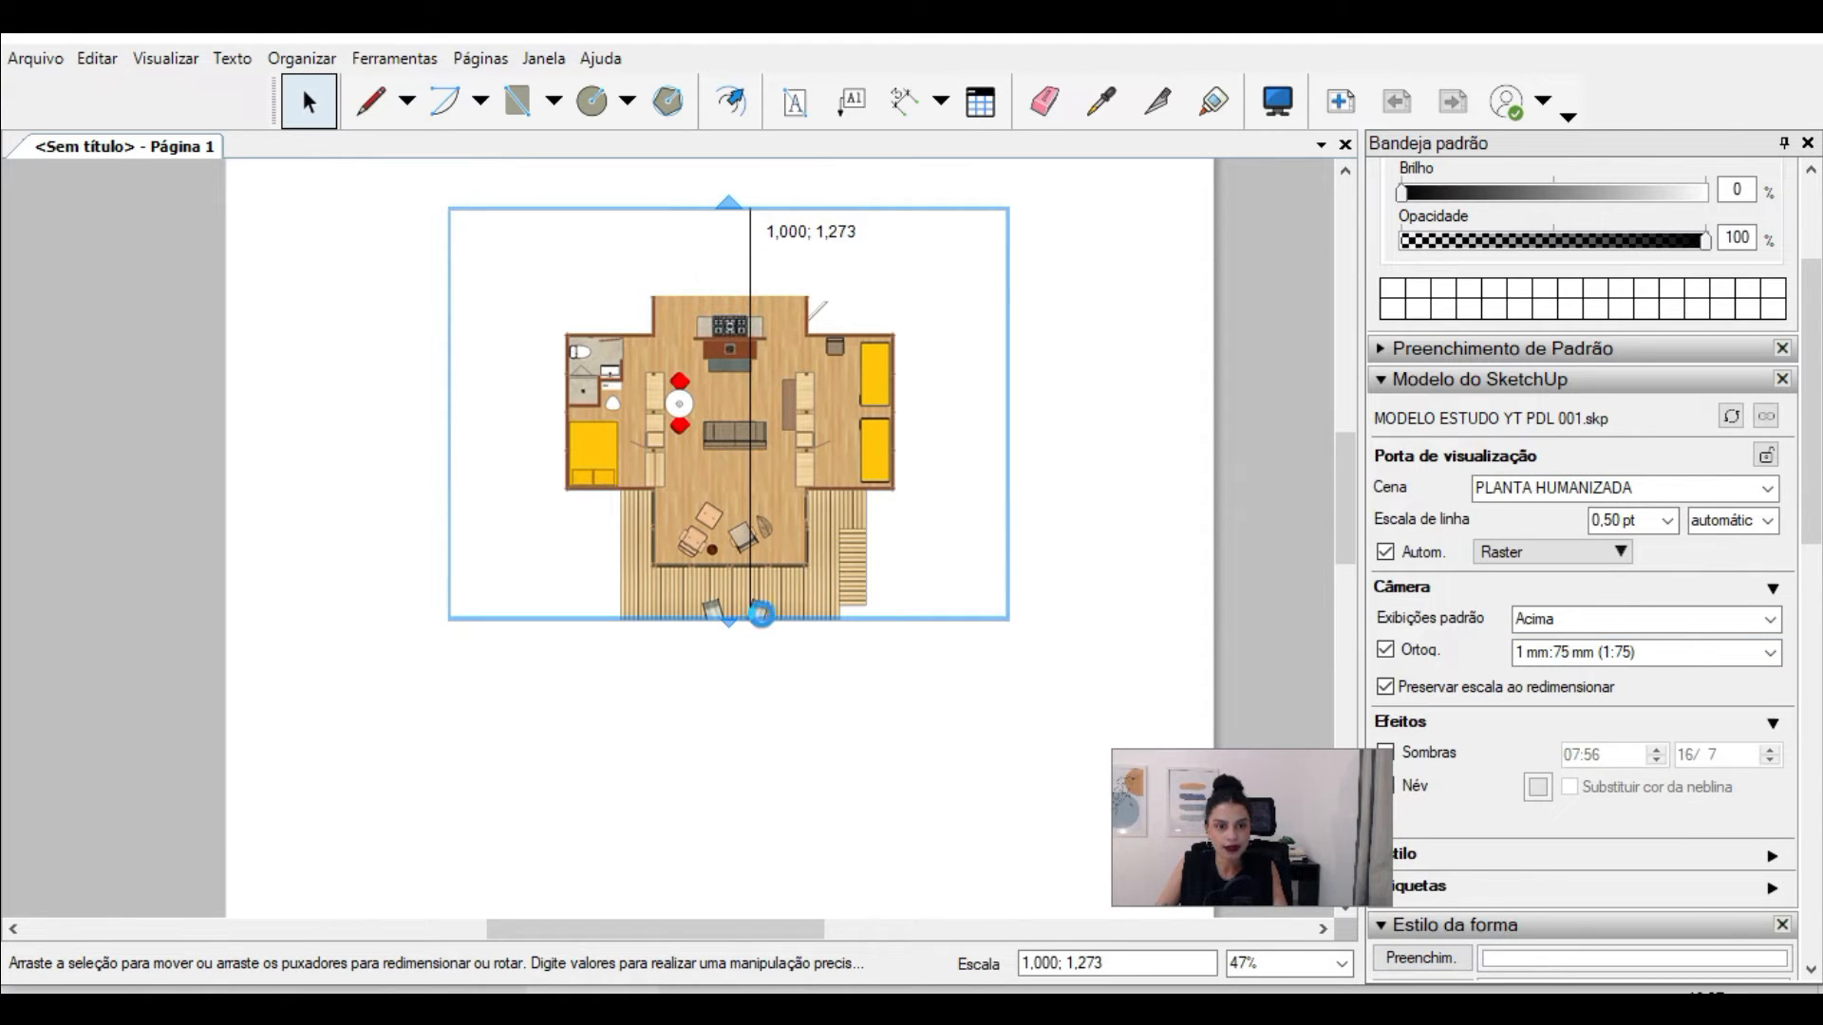
left_click_drag(728, 622, 752, 689)
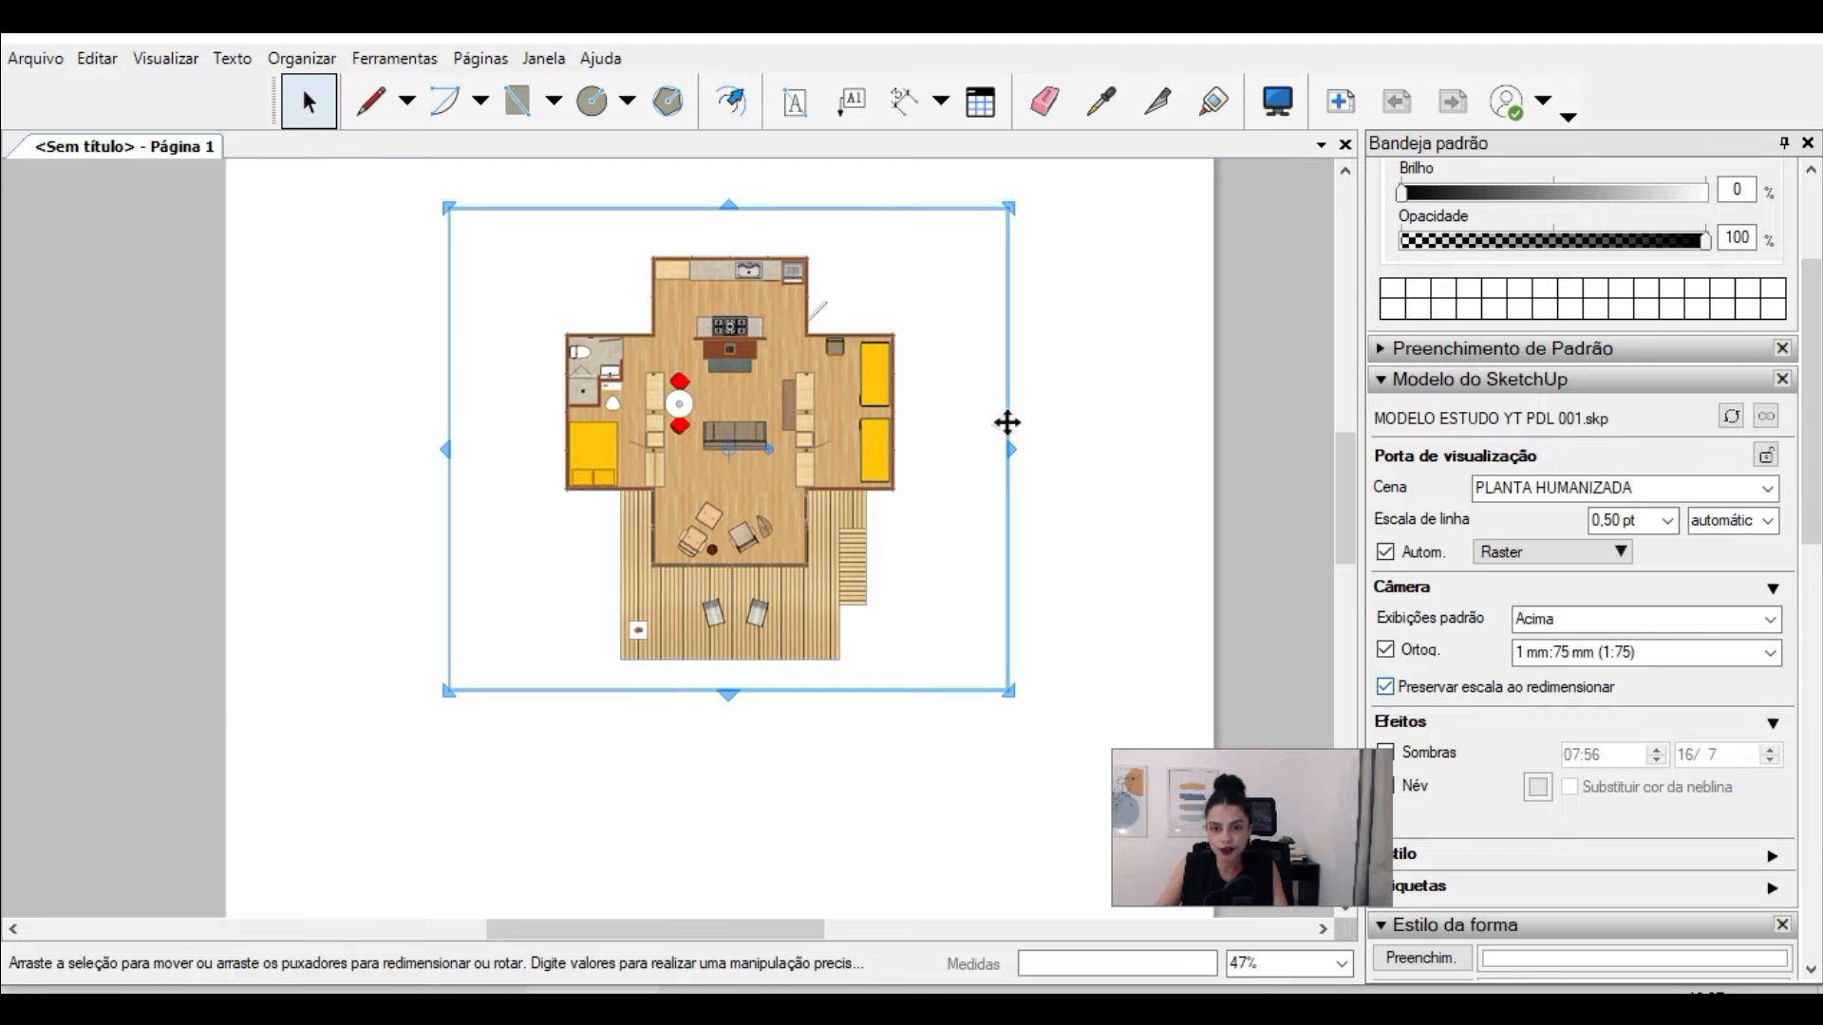
left_click_drag(1009, 398, 930, 445)
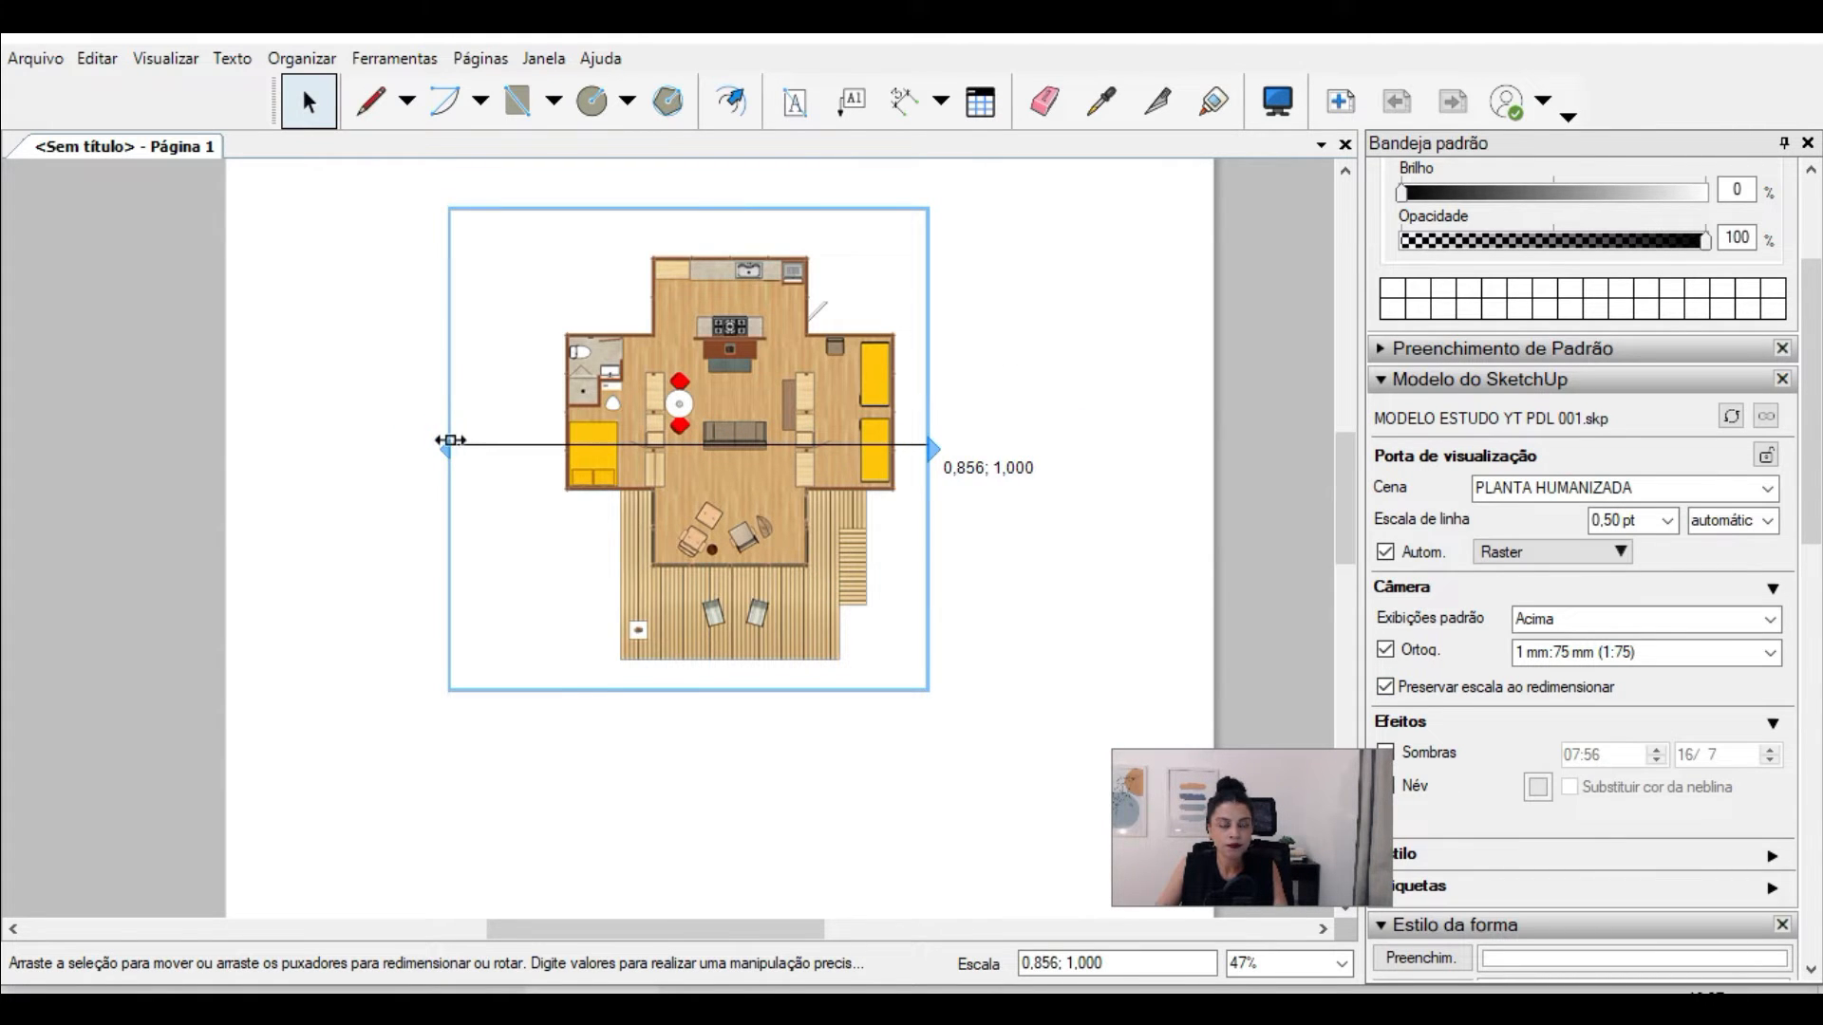
left_click_drag(449, 443, 534, 471)
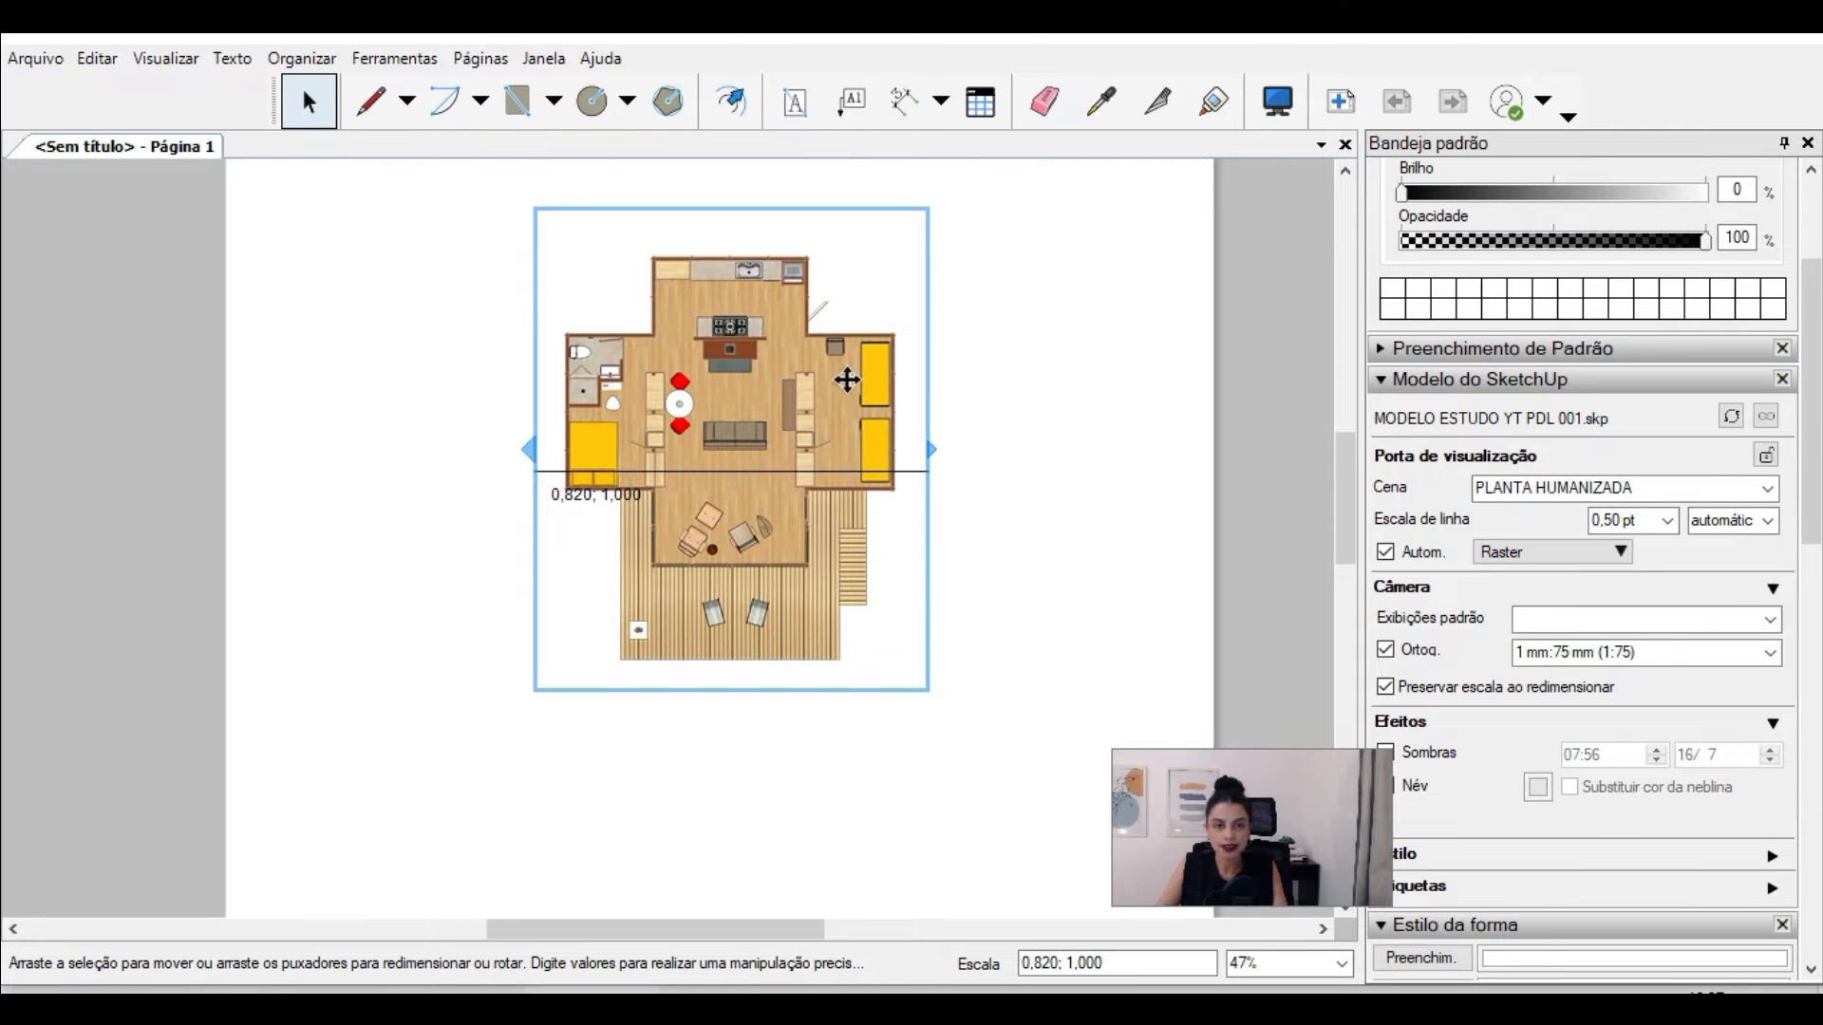
left_click(1599, 654)
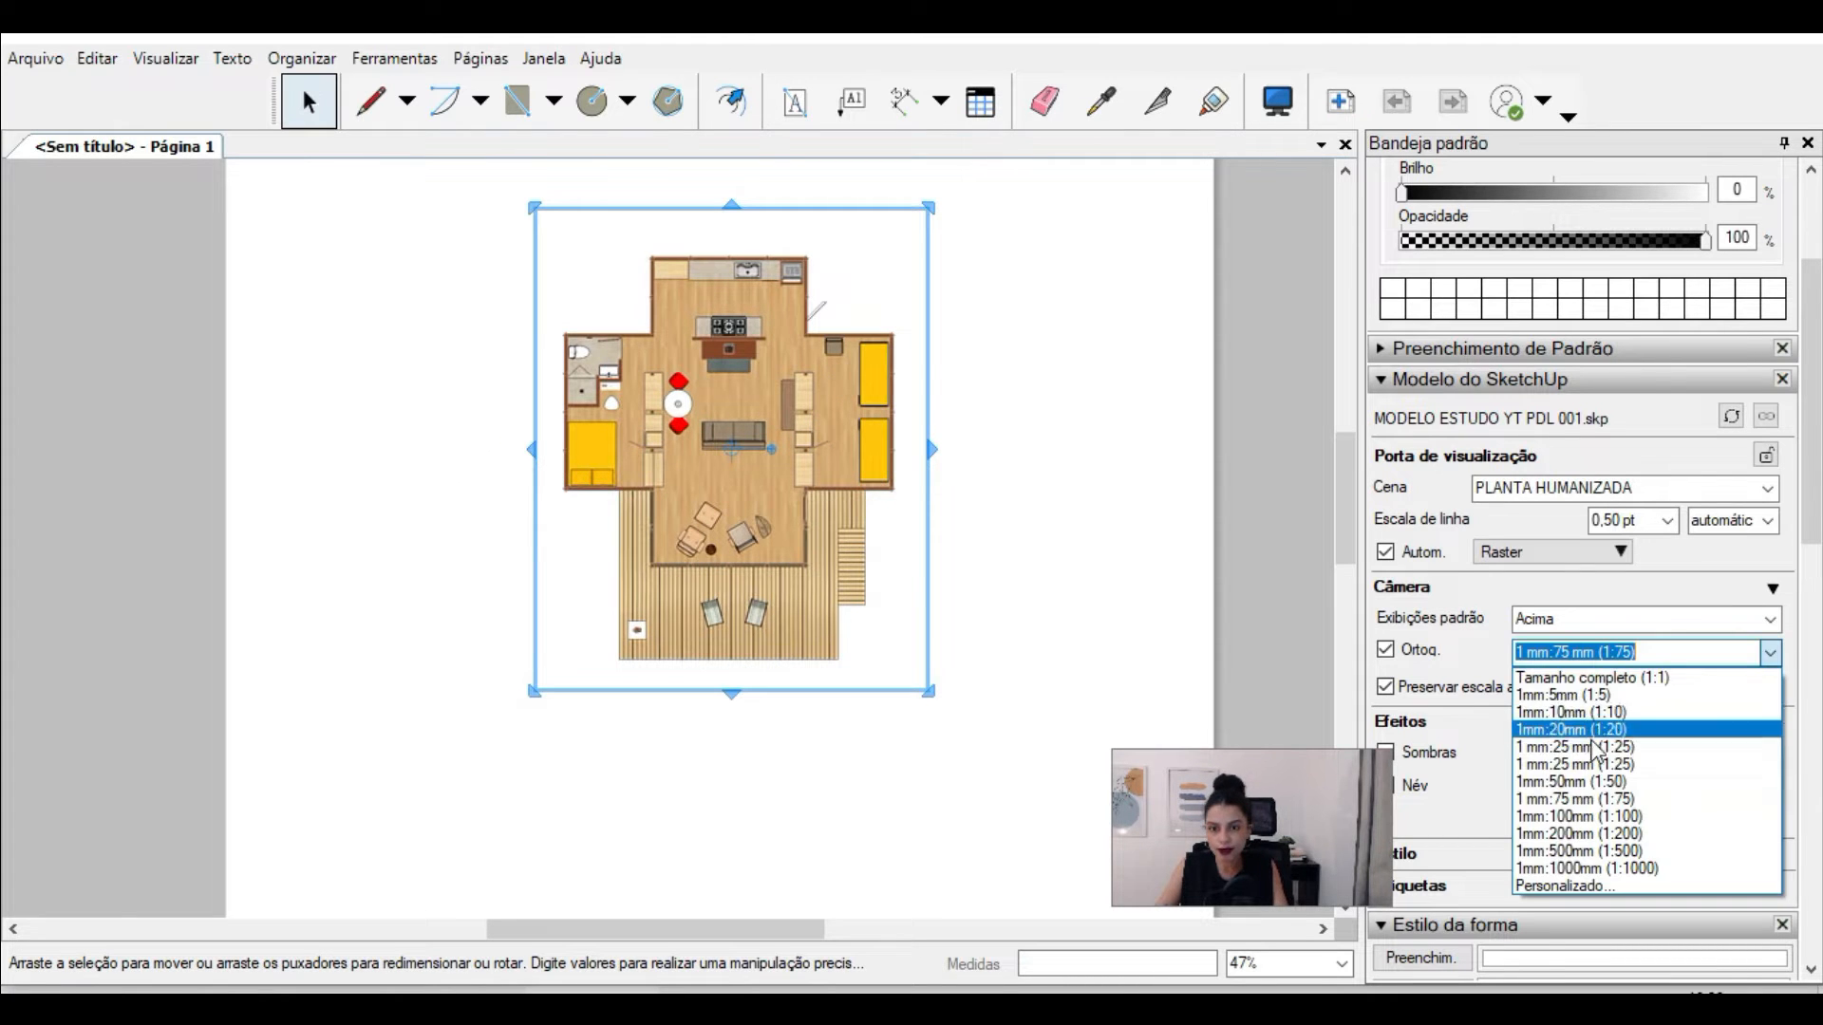
left_click(1489, 645)
Step: Move the floor plan viewport into the upper-left corner of the page
scroll(876, 359, "down", 1)
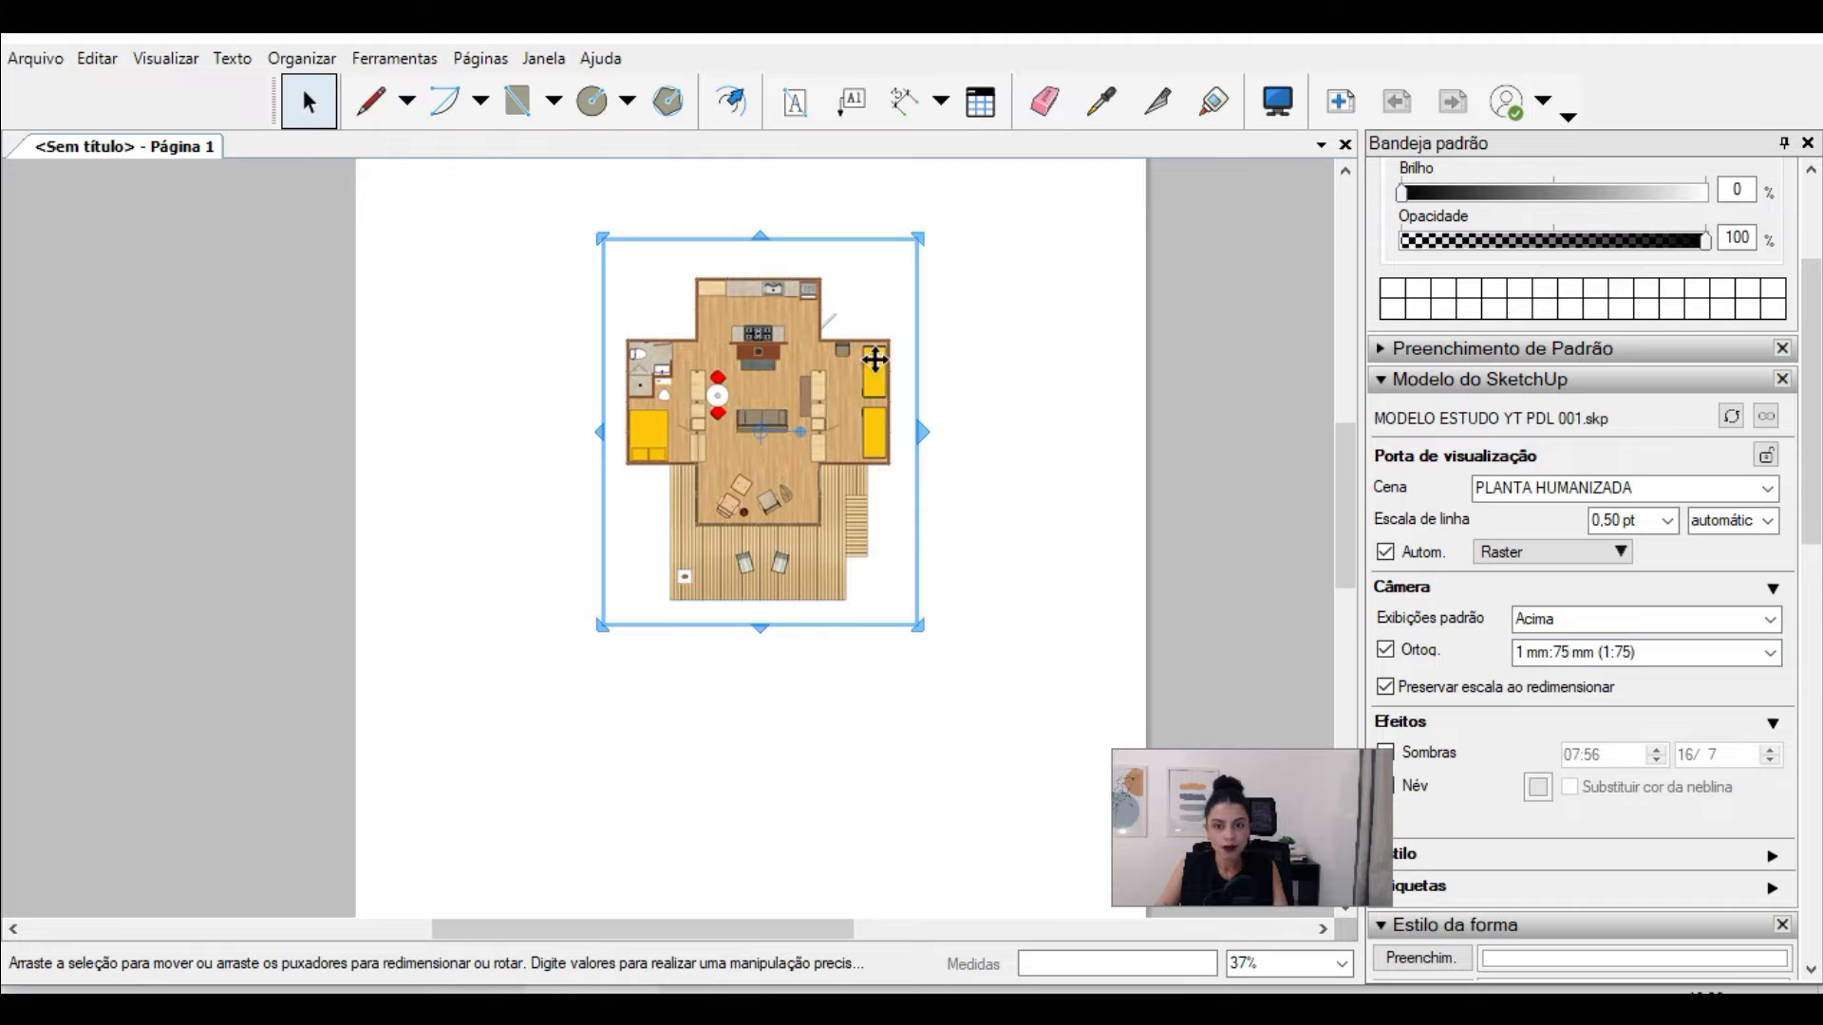
scroll(876, 359, "down", 1)
left_click_drag(866, 358, 678, 309)
scroll(655, 309, "down", 2)
scroll(650, 306, "up", 1)
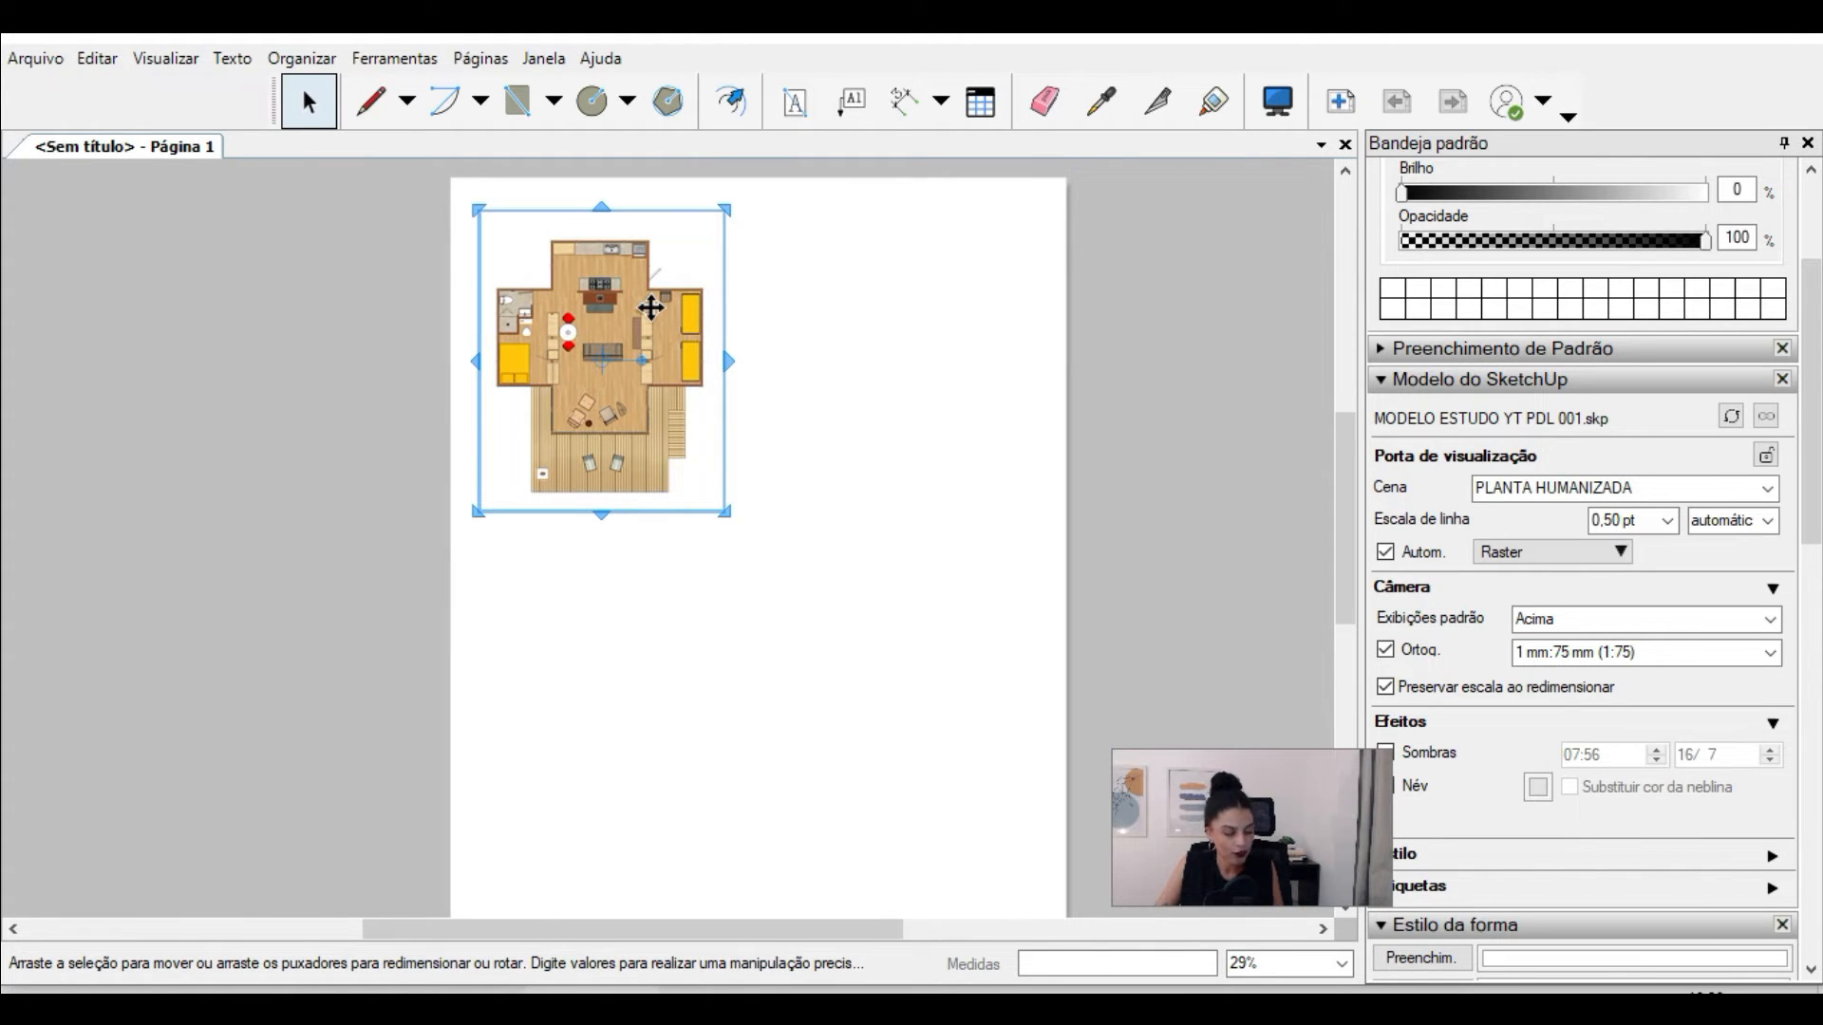
Step: Copy the plan viewport about 214.8 mm to its right and assign the scene PLANTA HUMANIZADA em perpectiva to the copy
left_click_drag(606, 289, 922, 294, "ctrl")
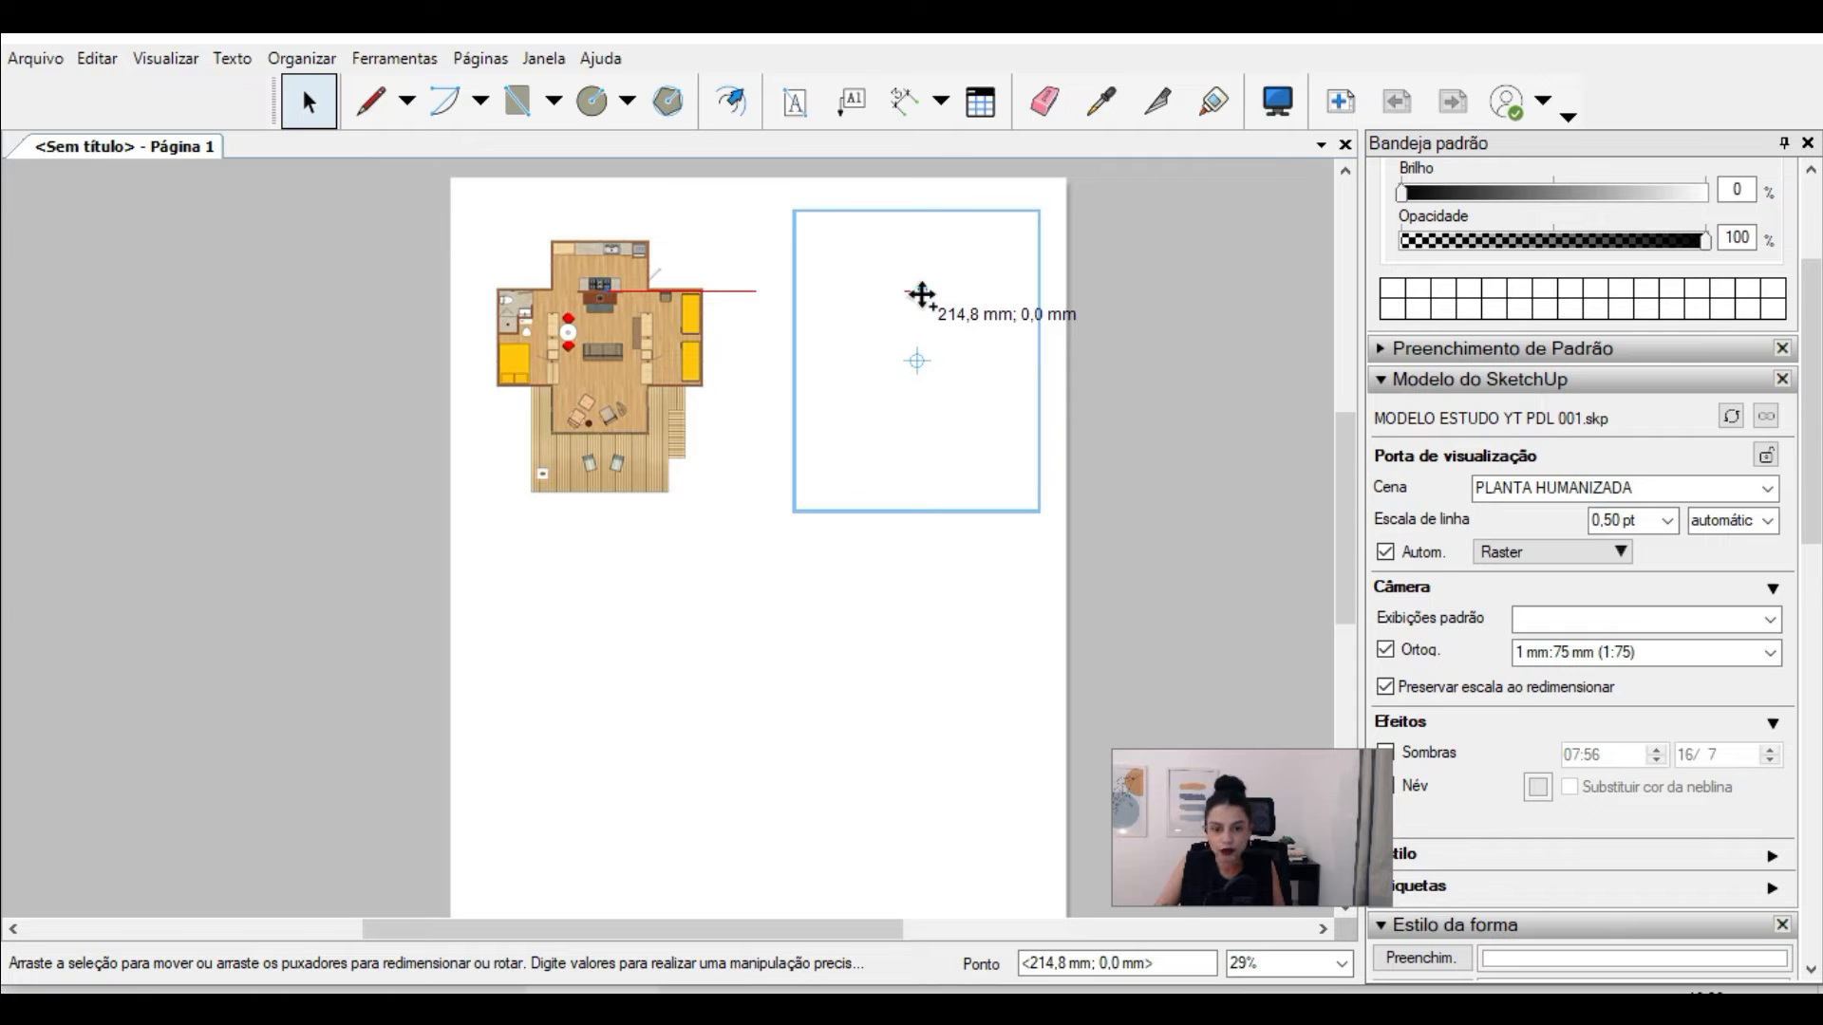
left_click_drag(922, 294, 922, 295, "ctrl")
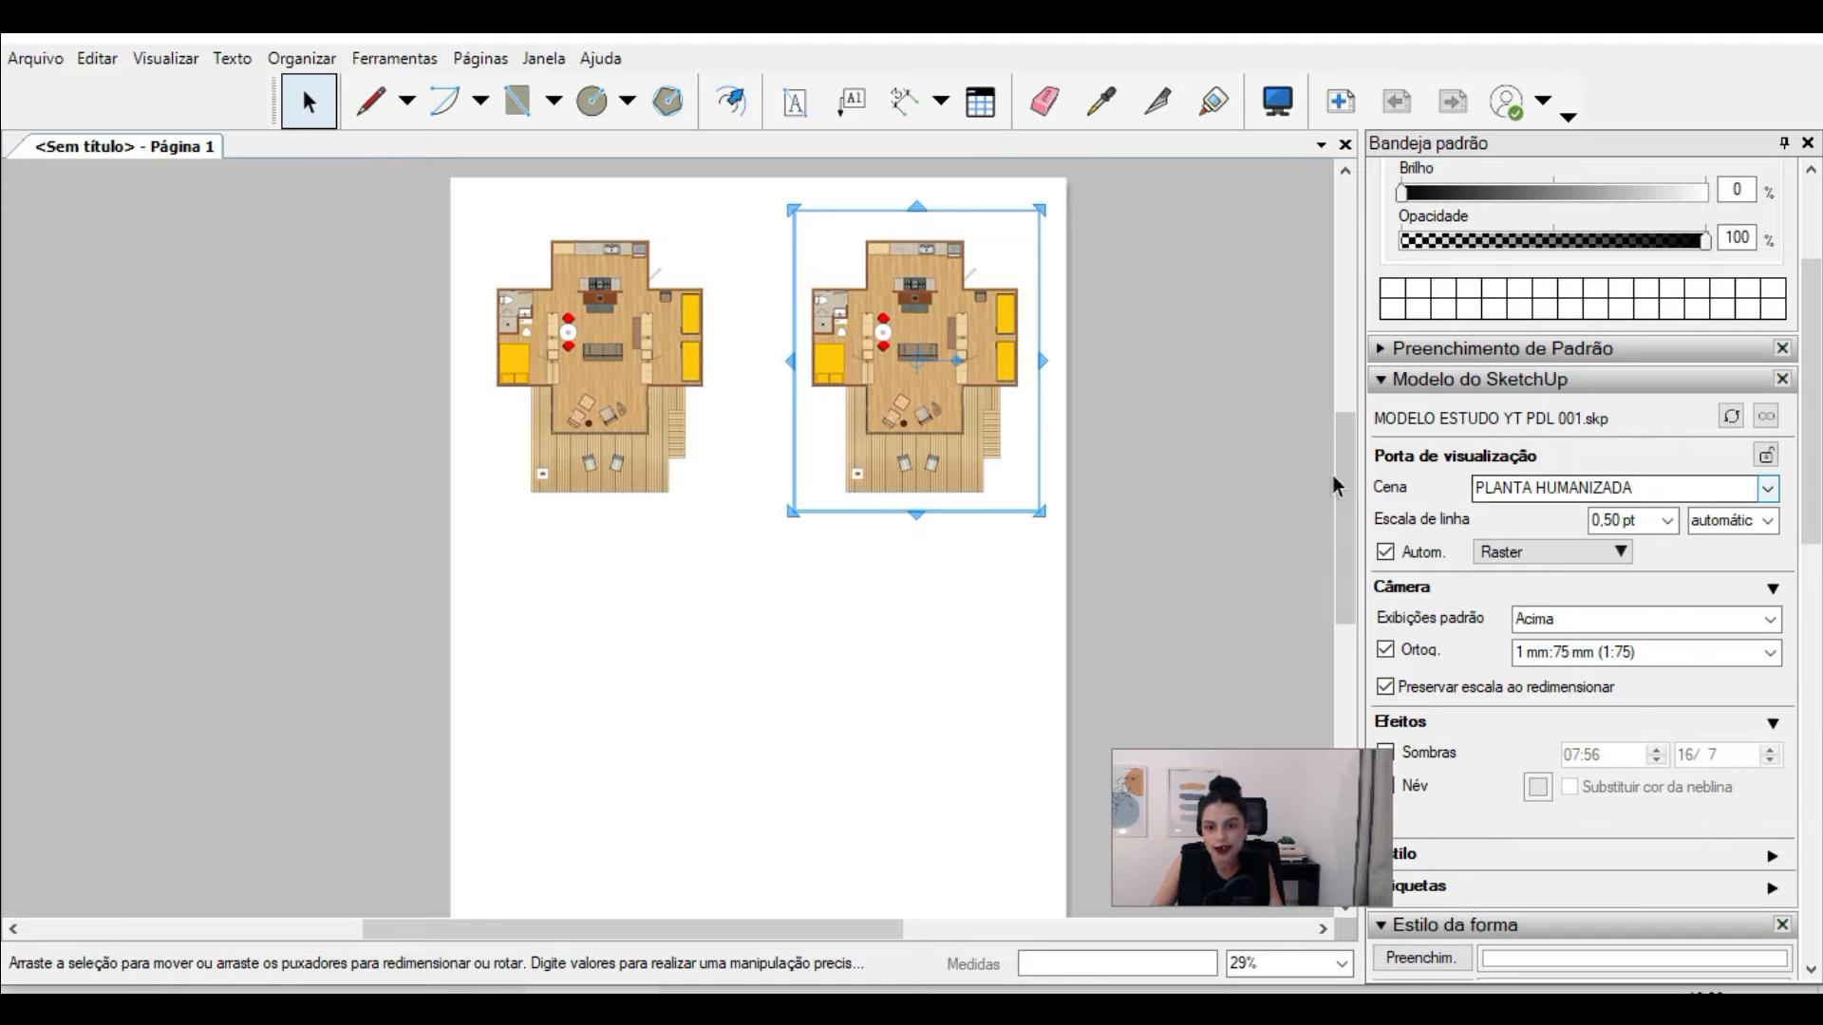
left_click(1767, 488)
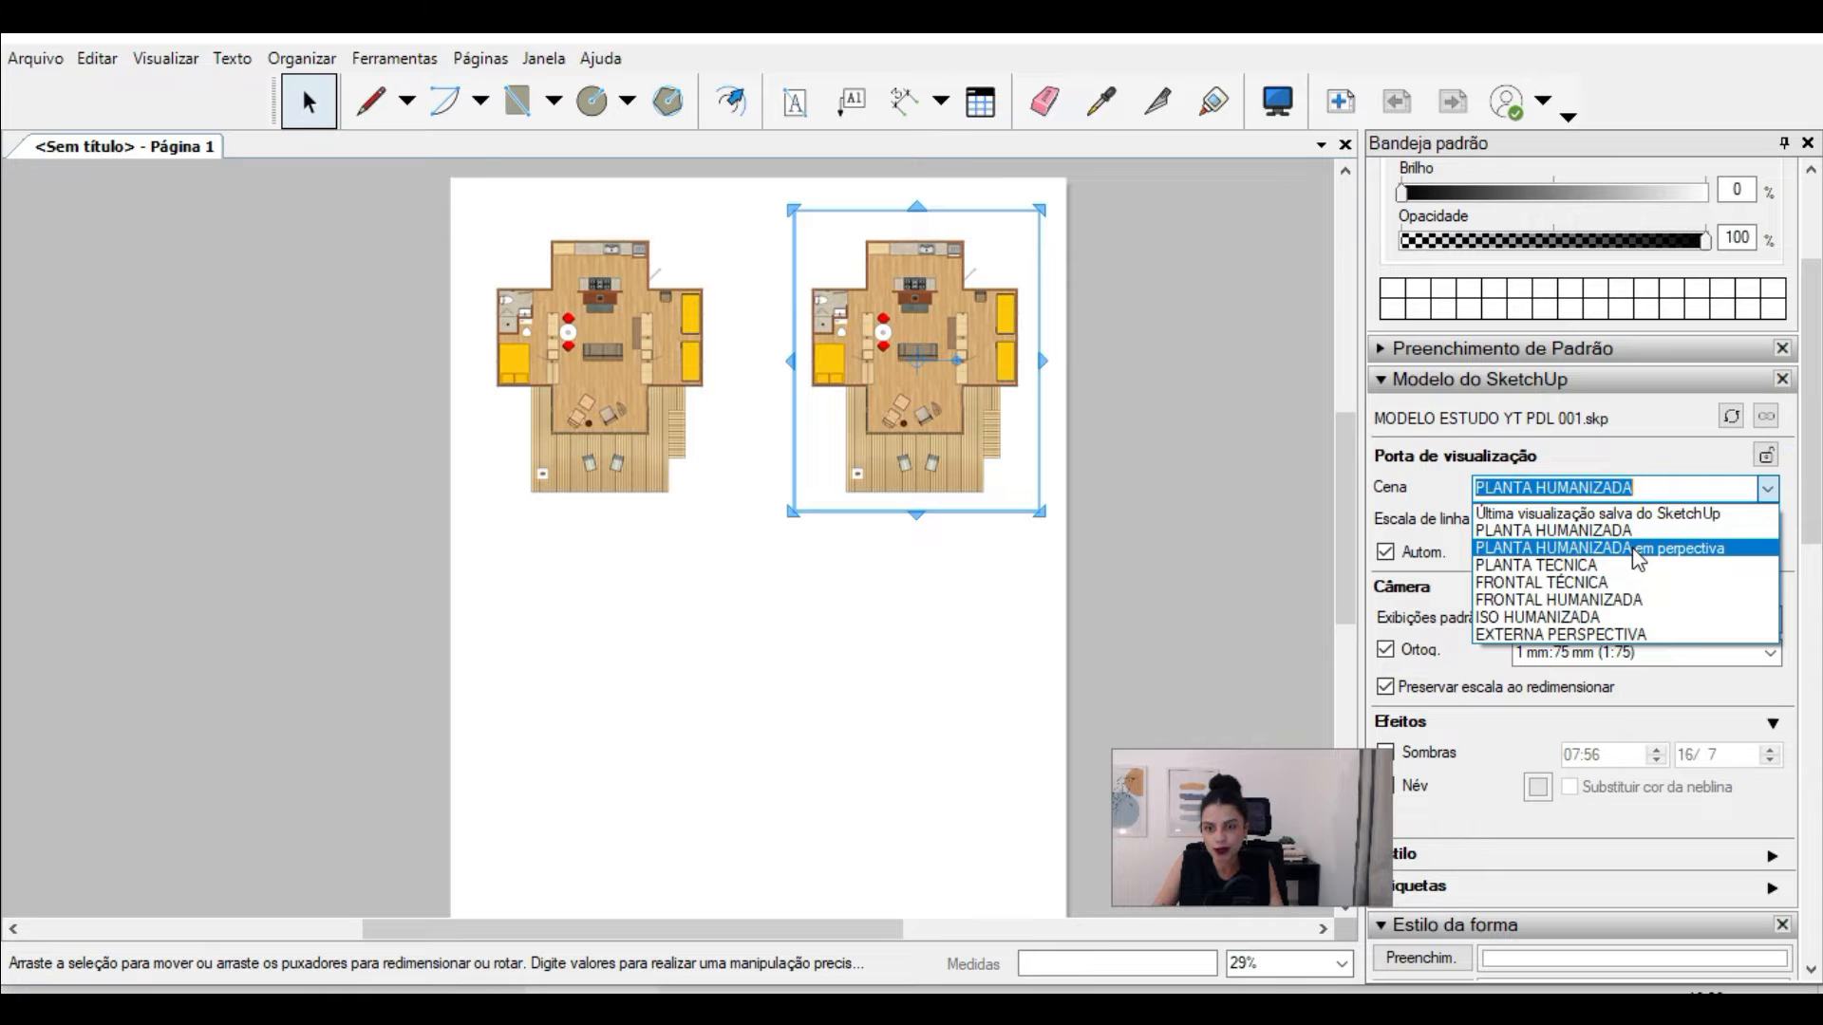
left_click(1638, 559)
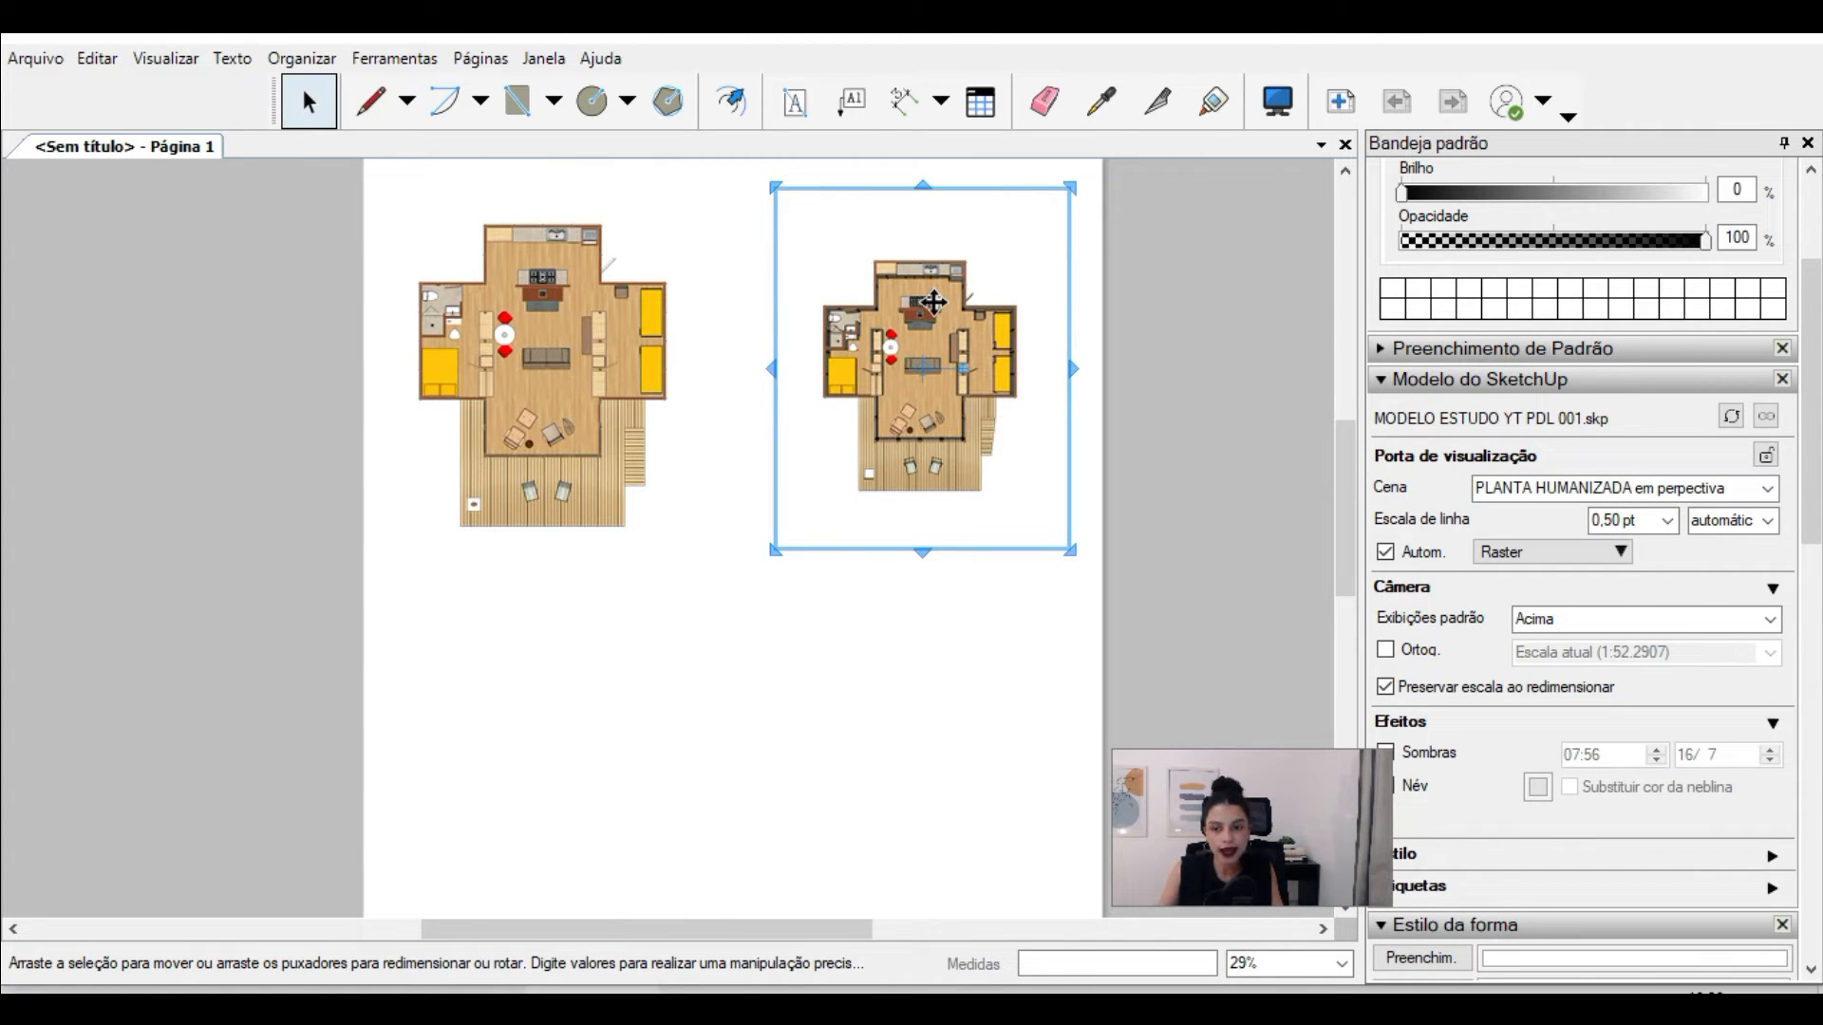
Step: Copy the first plan viewport directly below itself and assign the PLANTA TECNICA scene to the copy
scroll(933, 302, "up", 3)
scroll(933, 302, "down", 4)
left_click(682, 249)
scroll(655, 261, "down", 2)
scroll(611, 347, "up", 1)
left_click_drag(663, 281, 669, 537, "ctrl")
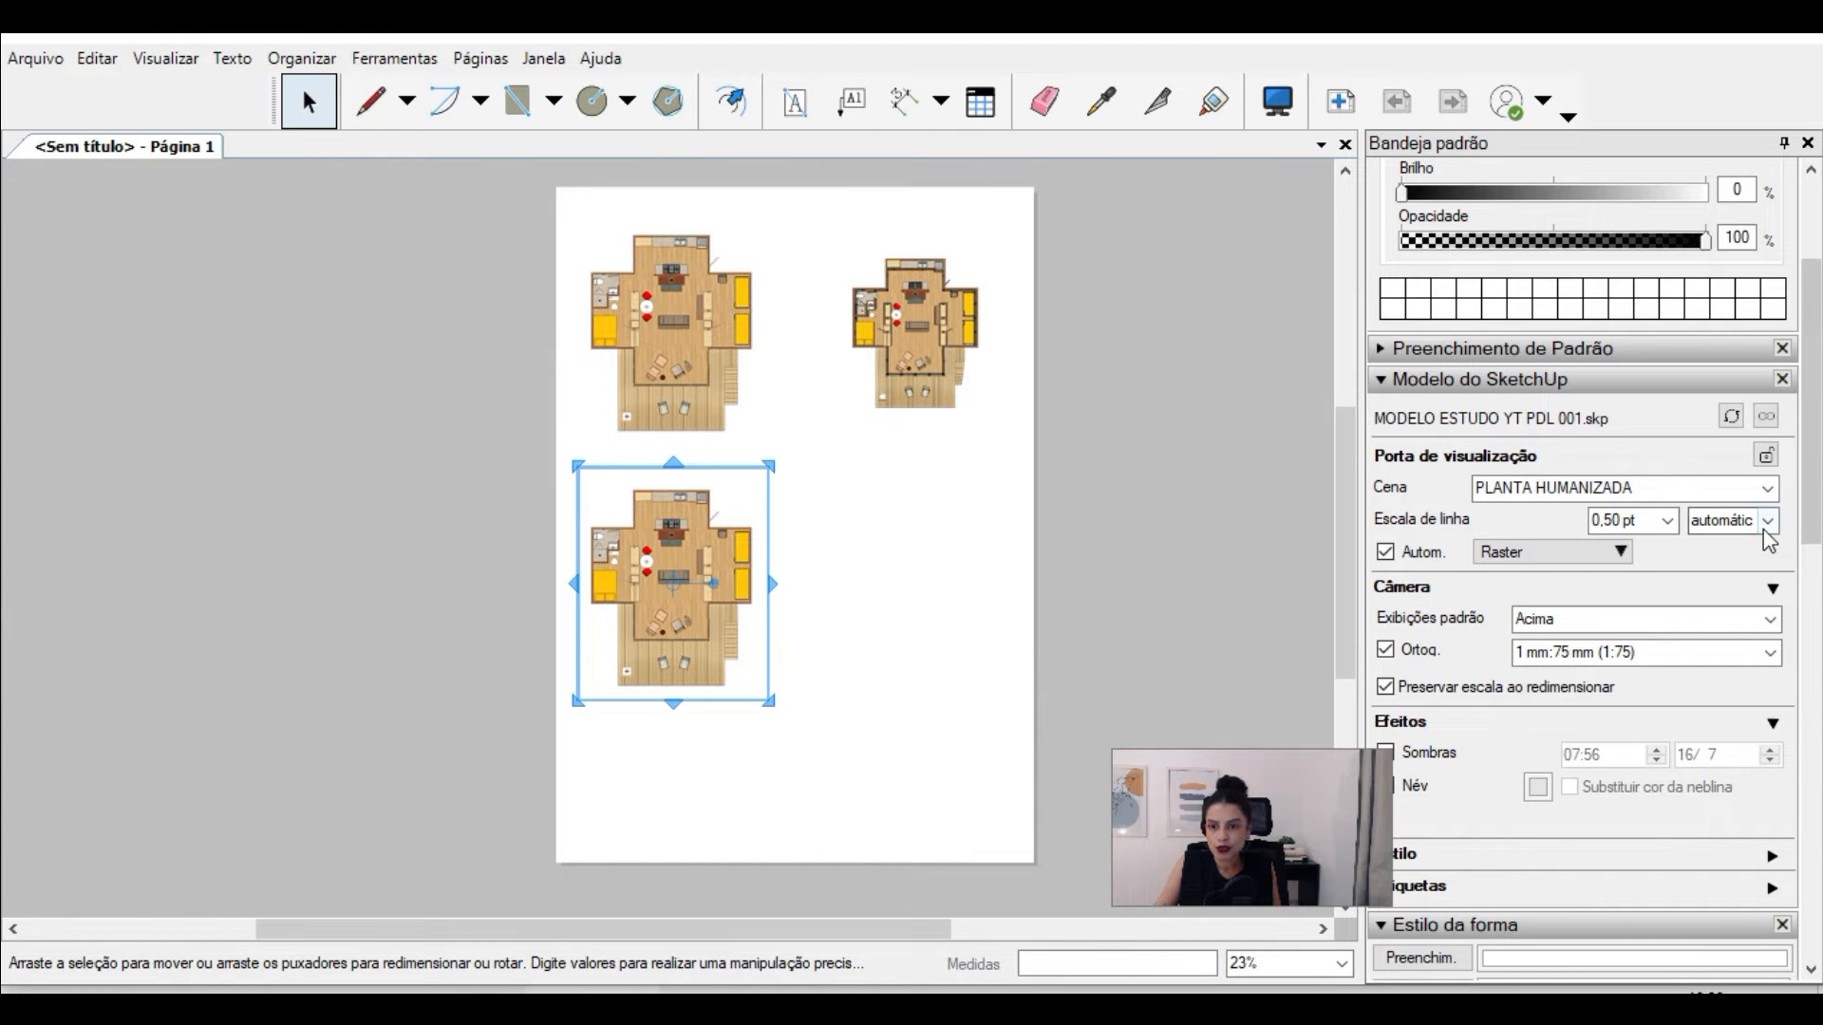
left_click(1768, 489)
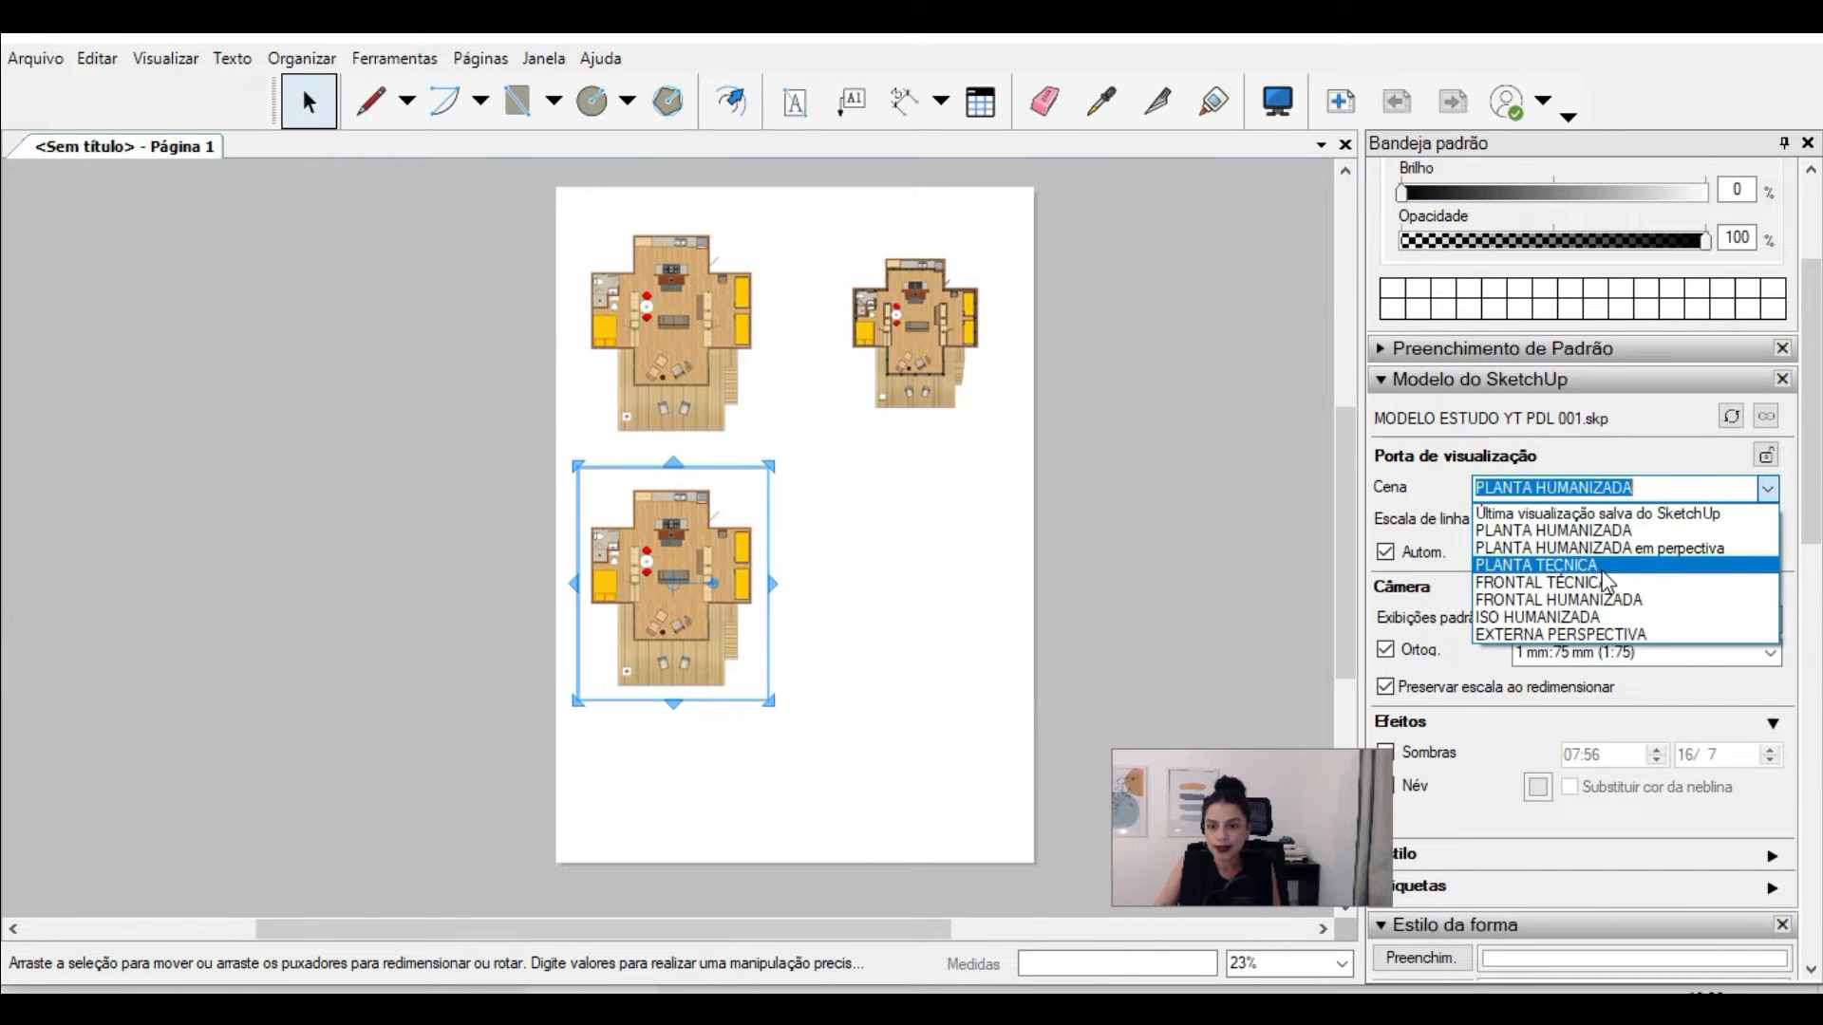
left_click(1601, 566)
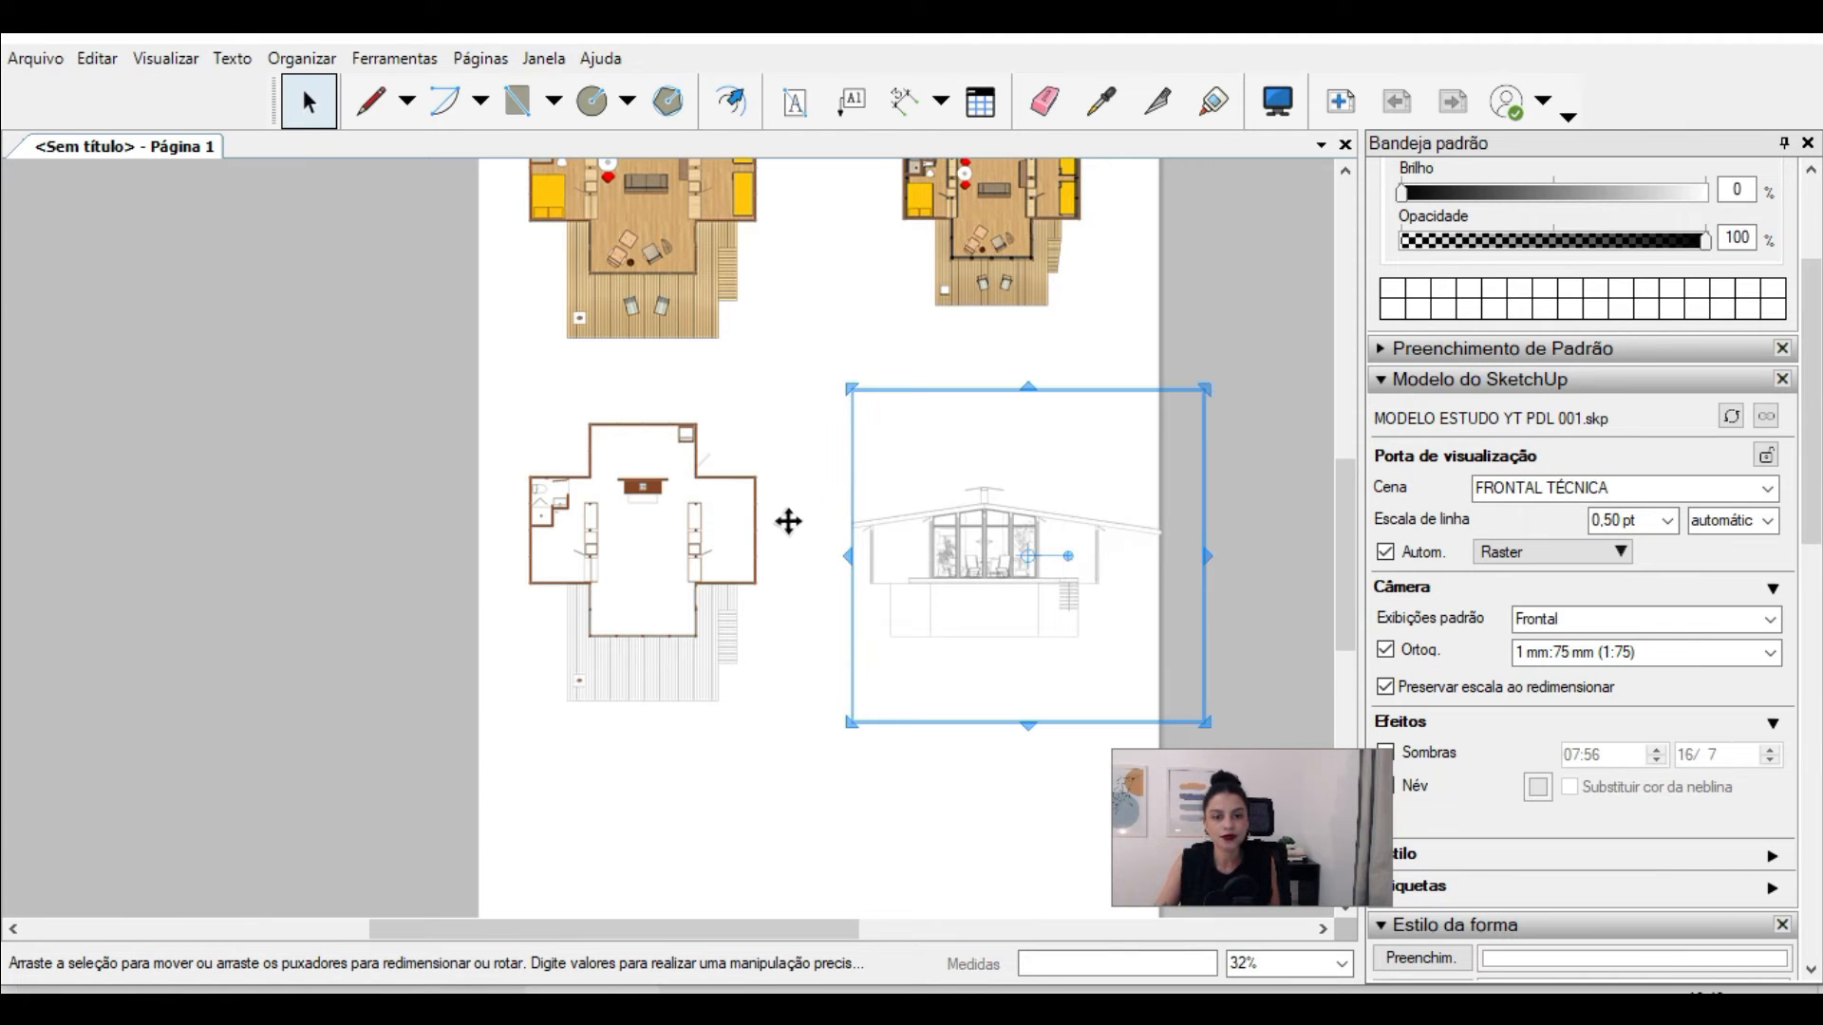
Step: Copy viewports for the FRONTAL TÉCNICA, FRONTAL HUMANIZADA, ISO HUMANIZADA and EXTERNA PERSPECTIVA scenes and place them in a column to the right of the page
left_click_drag(851, 506, 785, 606)
left_click(651, 284)
scroll(663, 253, "down", 2)
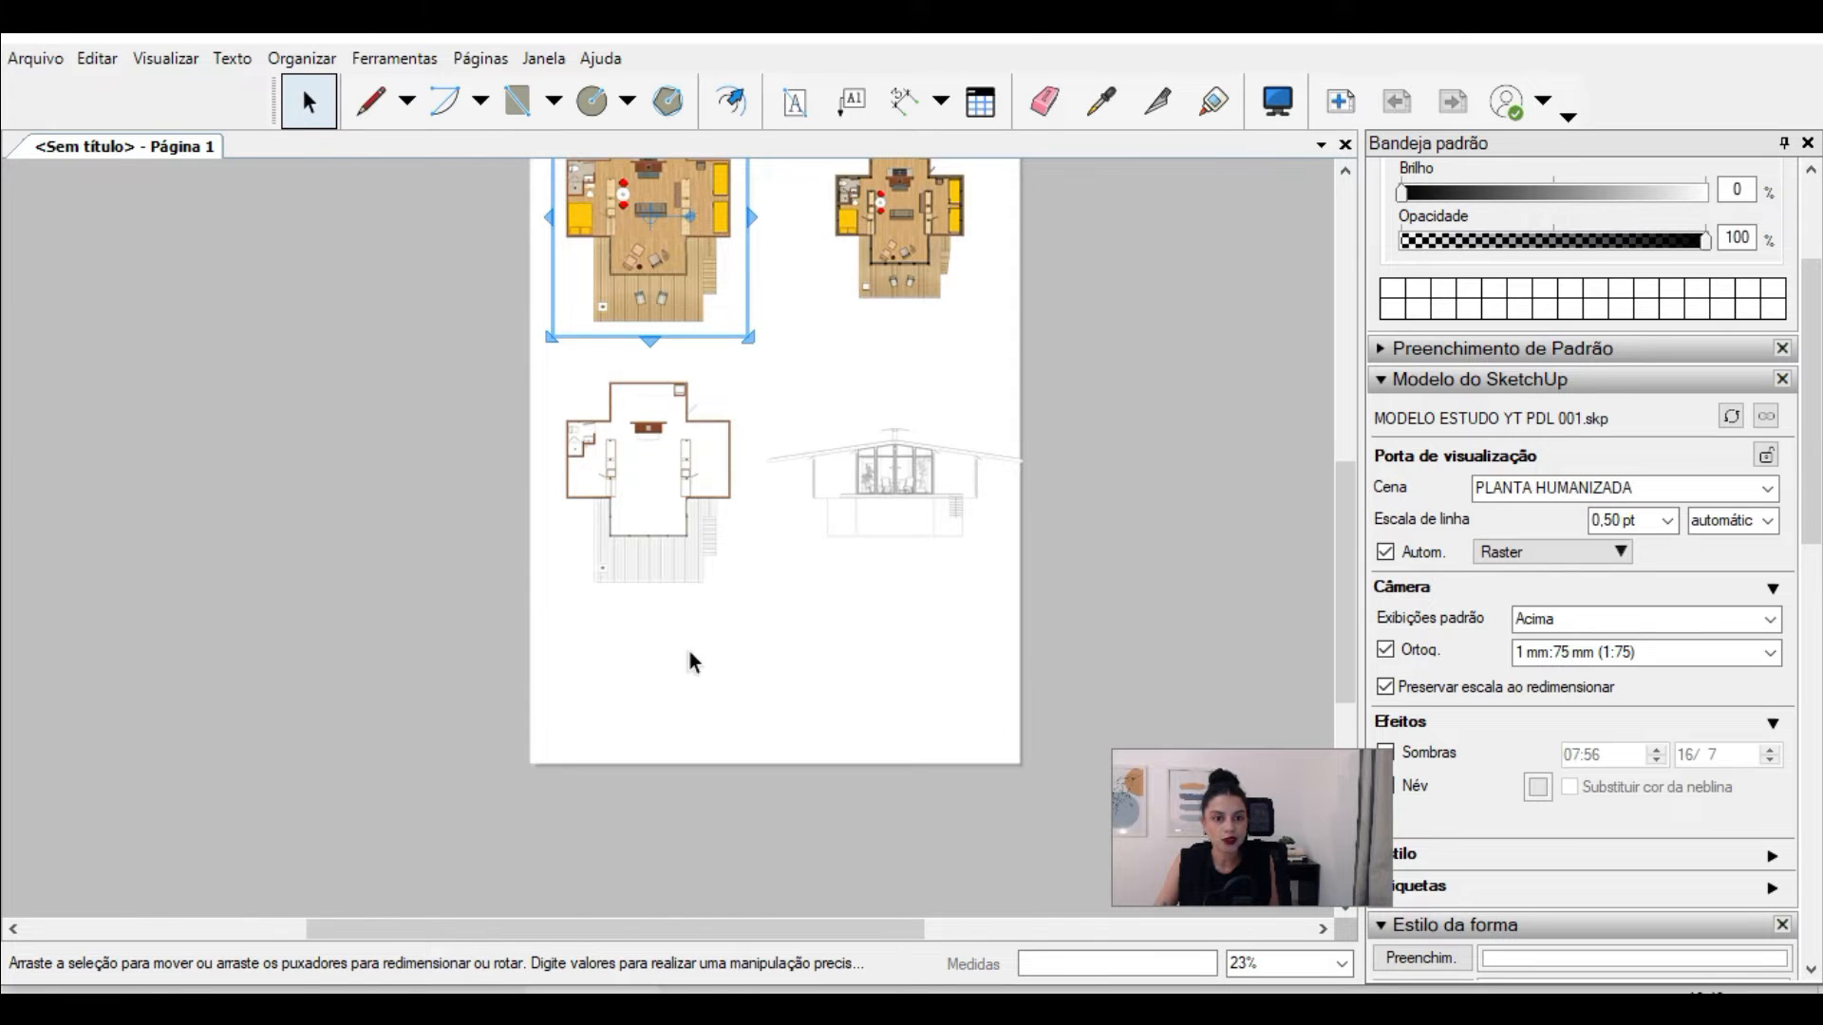
scroll(857, 427, "up", 1)
left_click(857, 424)
scroll(850, 274, "down", 1)
scroll(892, 762, "up", 2)
left_click_drag(947, 303, 744, 626)
left_click(910, 756)
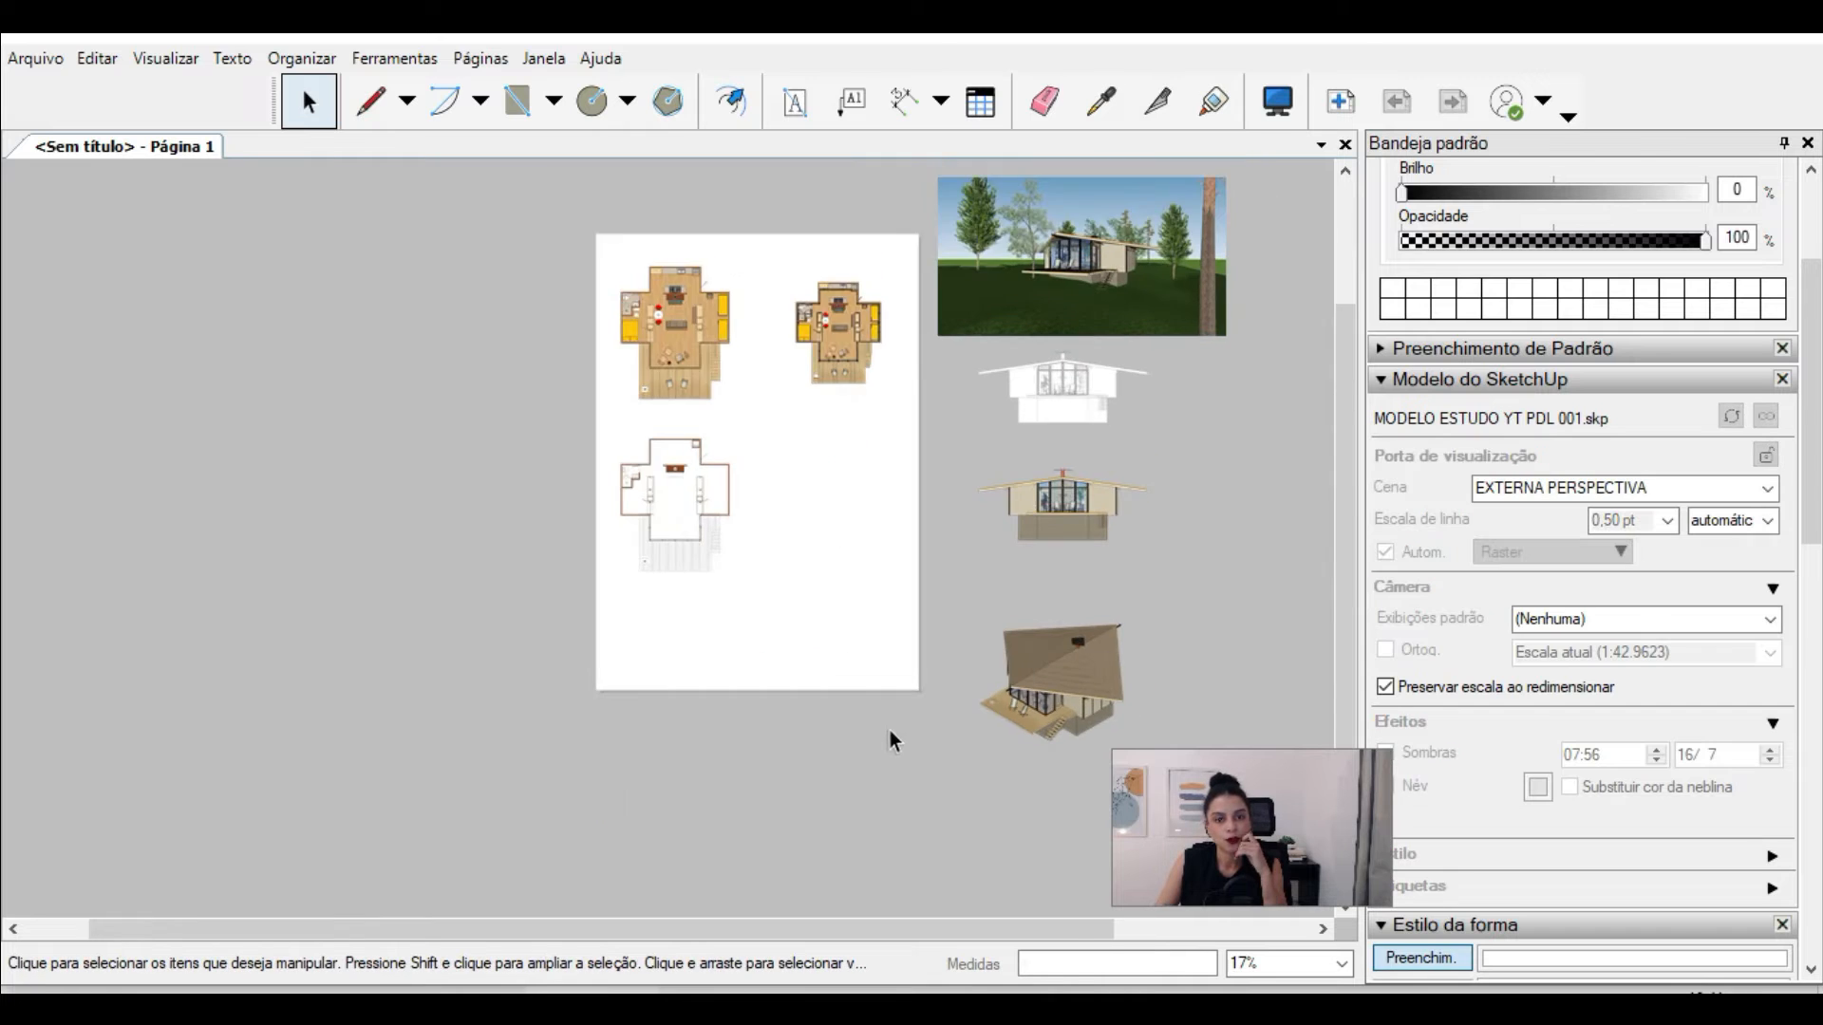
scroll(891, 729, "down", 2)
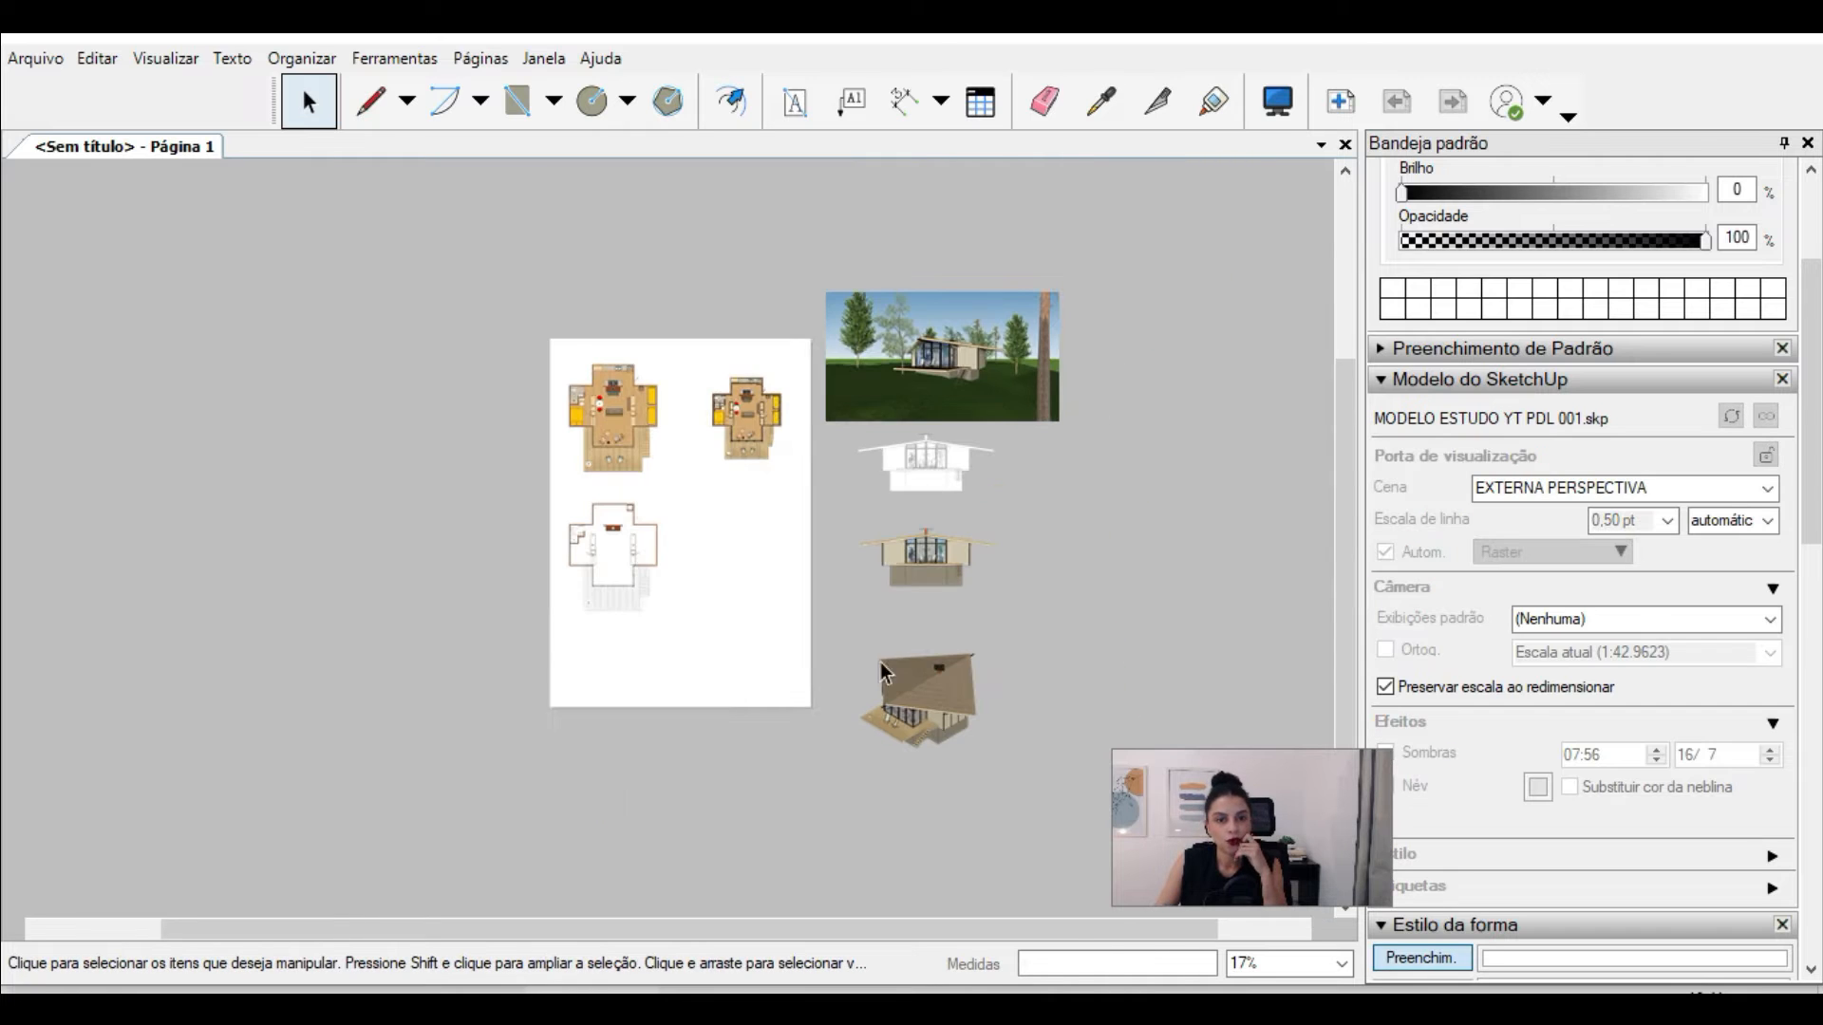
Step: Move the perspective floor plan viewport up across the page's top edge near the right corner, then deselect it
scroll(879, 665, "up", 2)
scroll(590, 461, "up", 1)
scroll(787, 321, "up", 1)
left_click(787, 320)
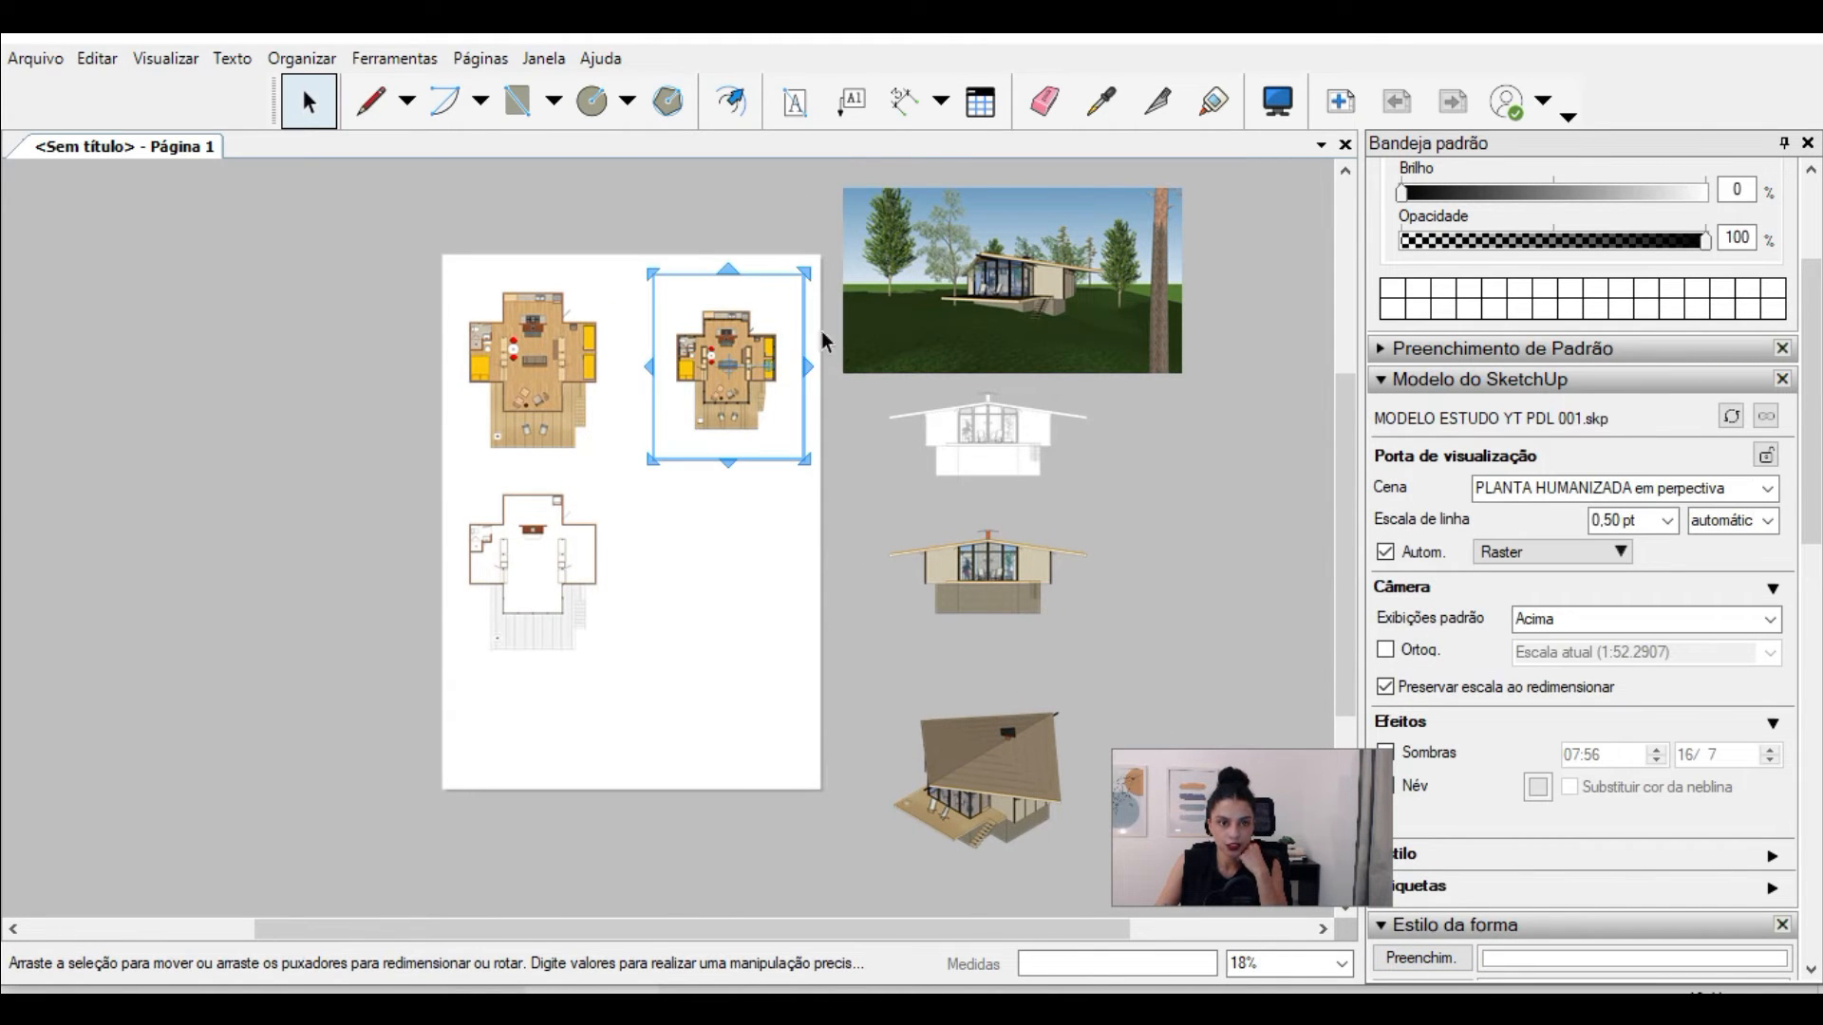
left_click_drag(750, 347, 777, 253)
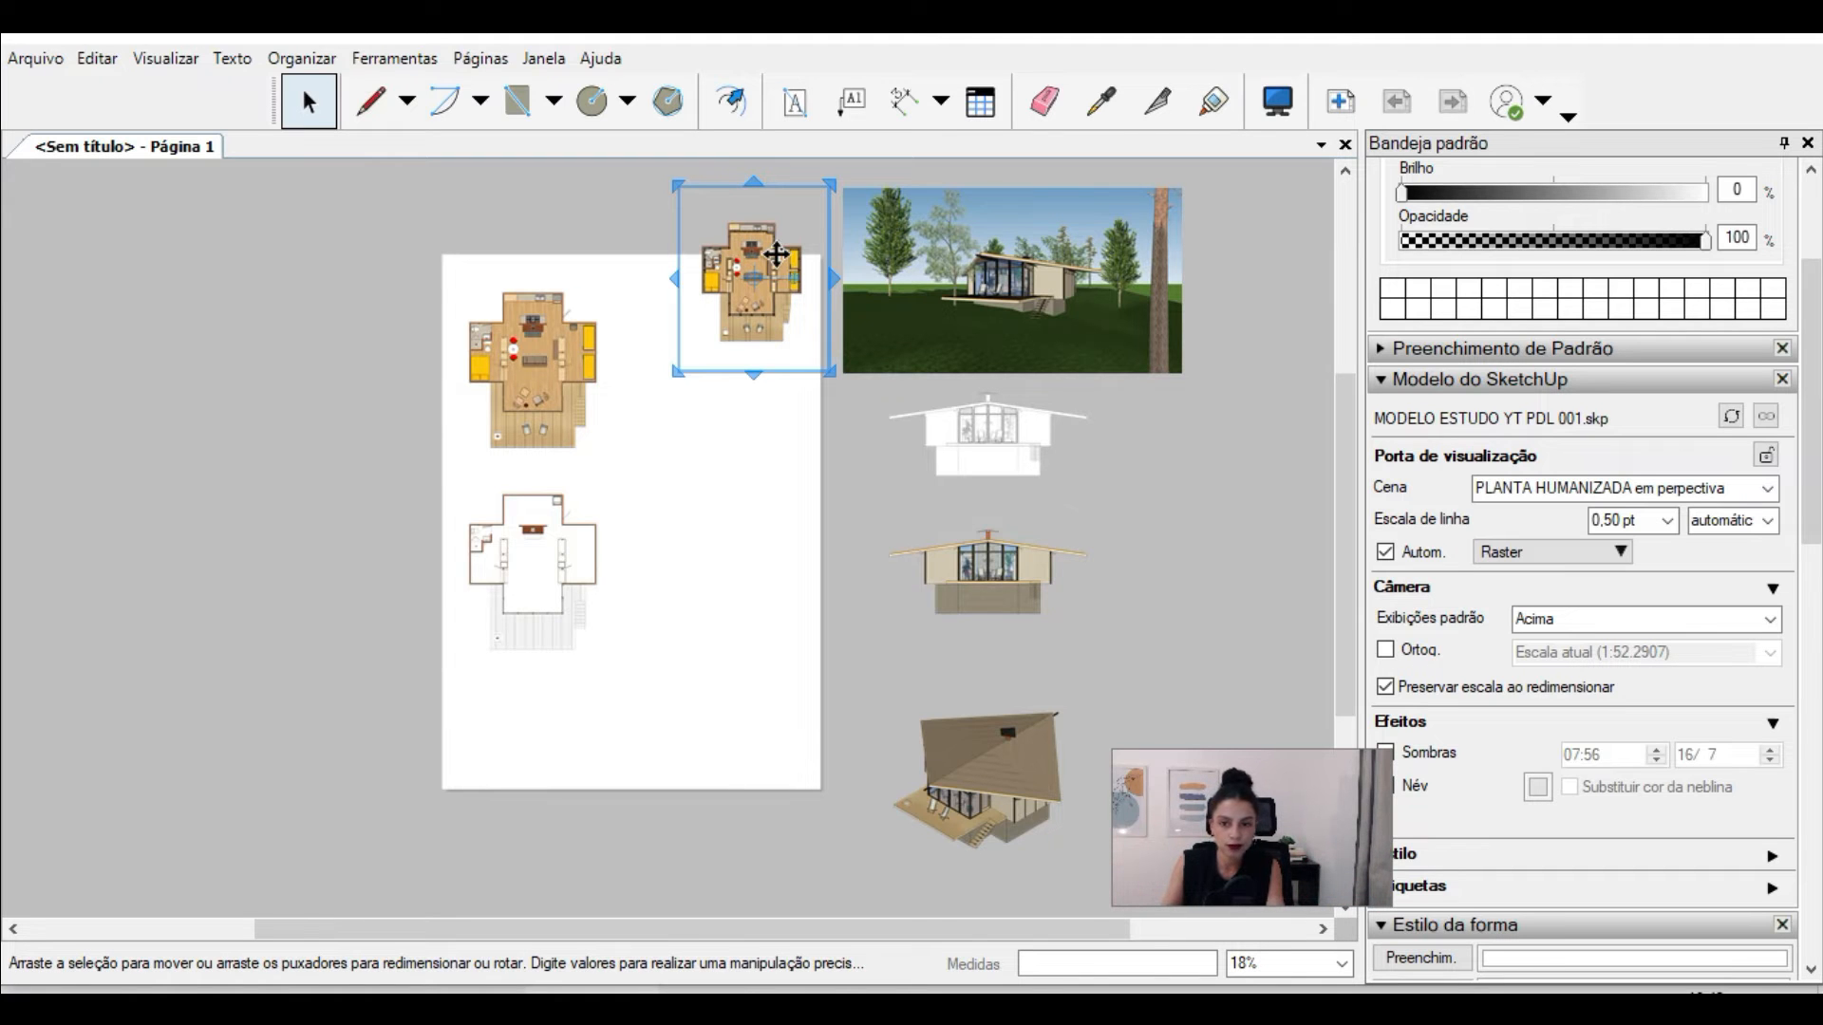
left_click(1225, 342)
scroll(839, 252, "up", 2)
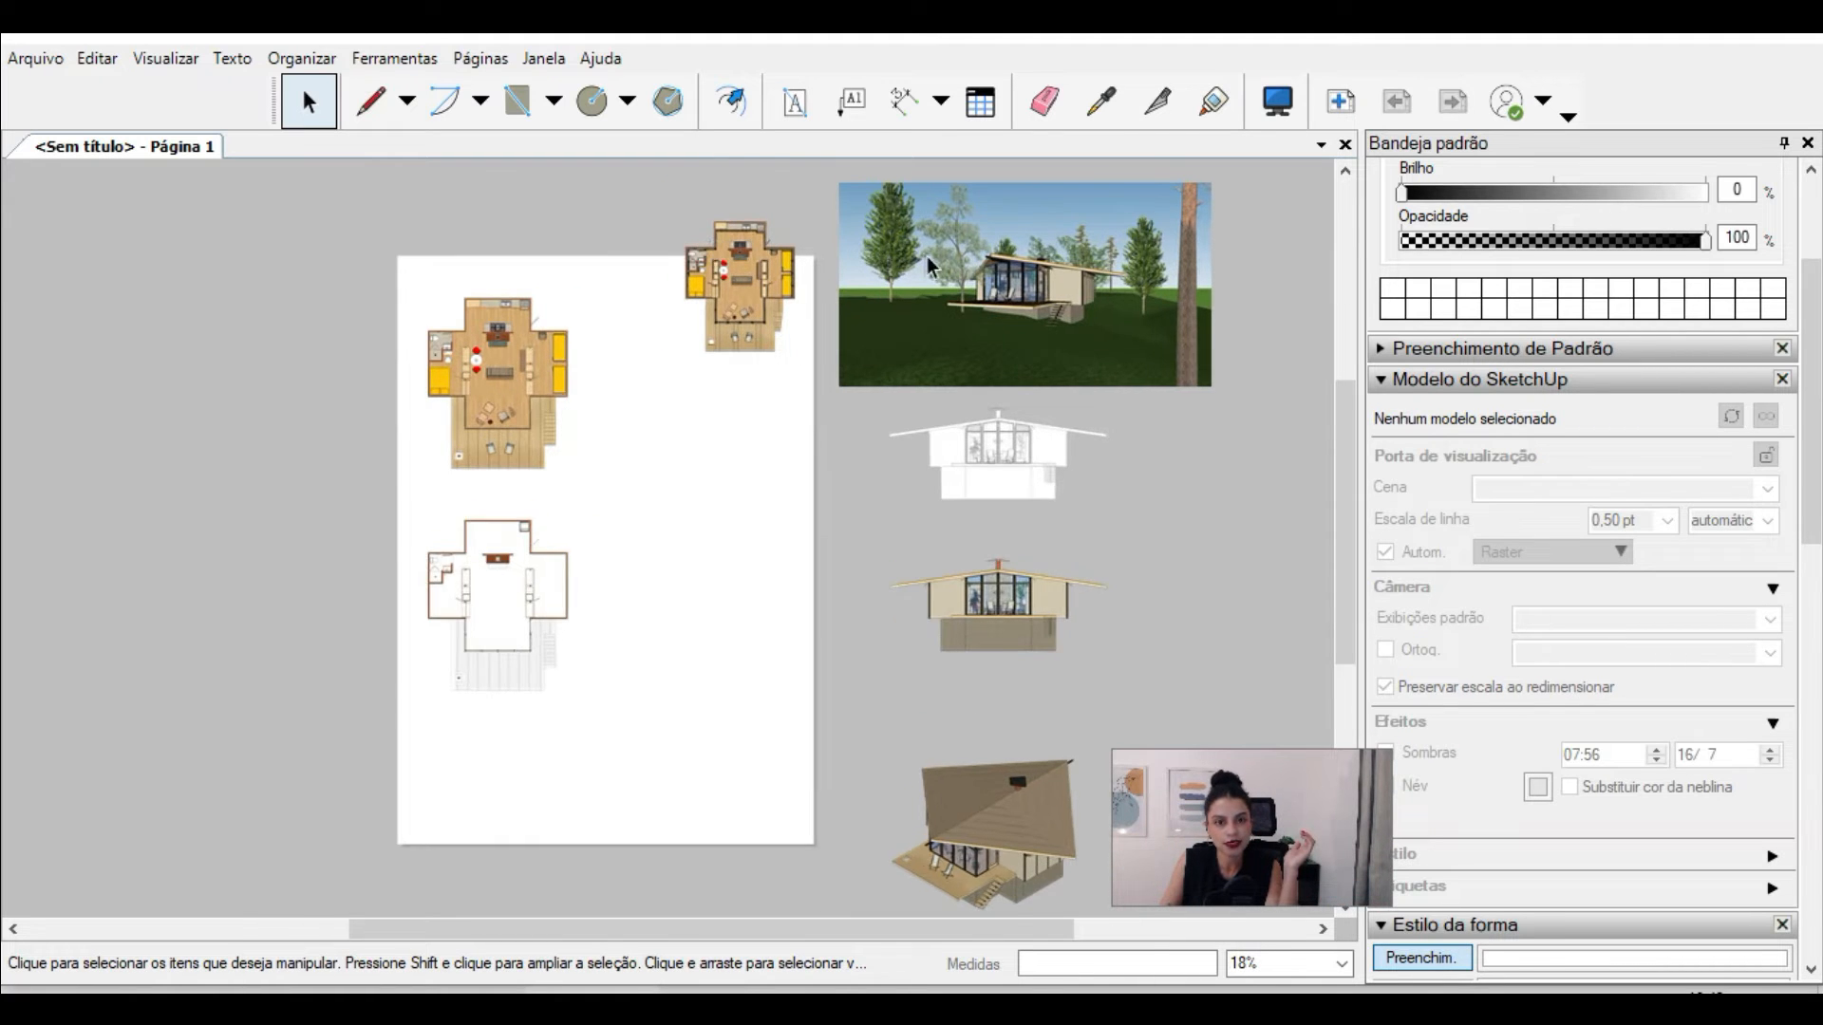
scroll(862, 228, "down", 2)
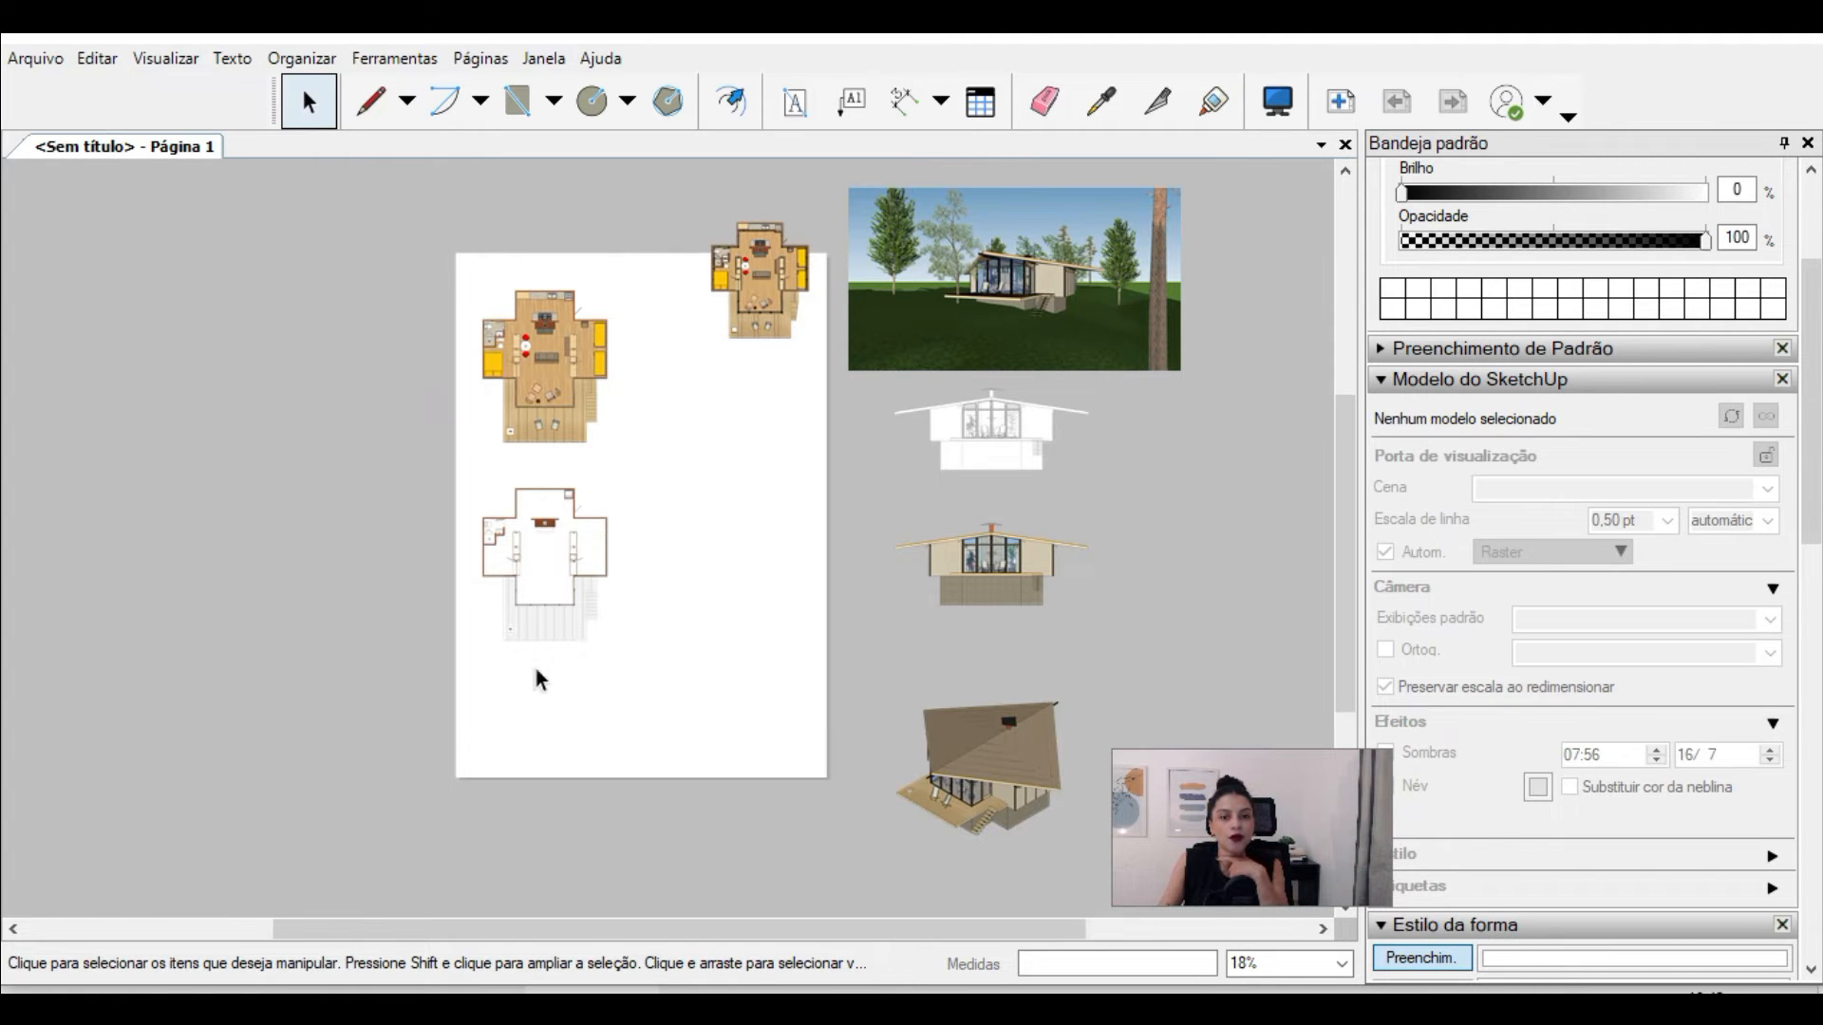
scroll(481, 678, "up", 2)
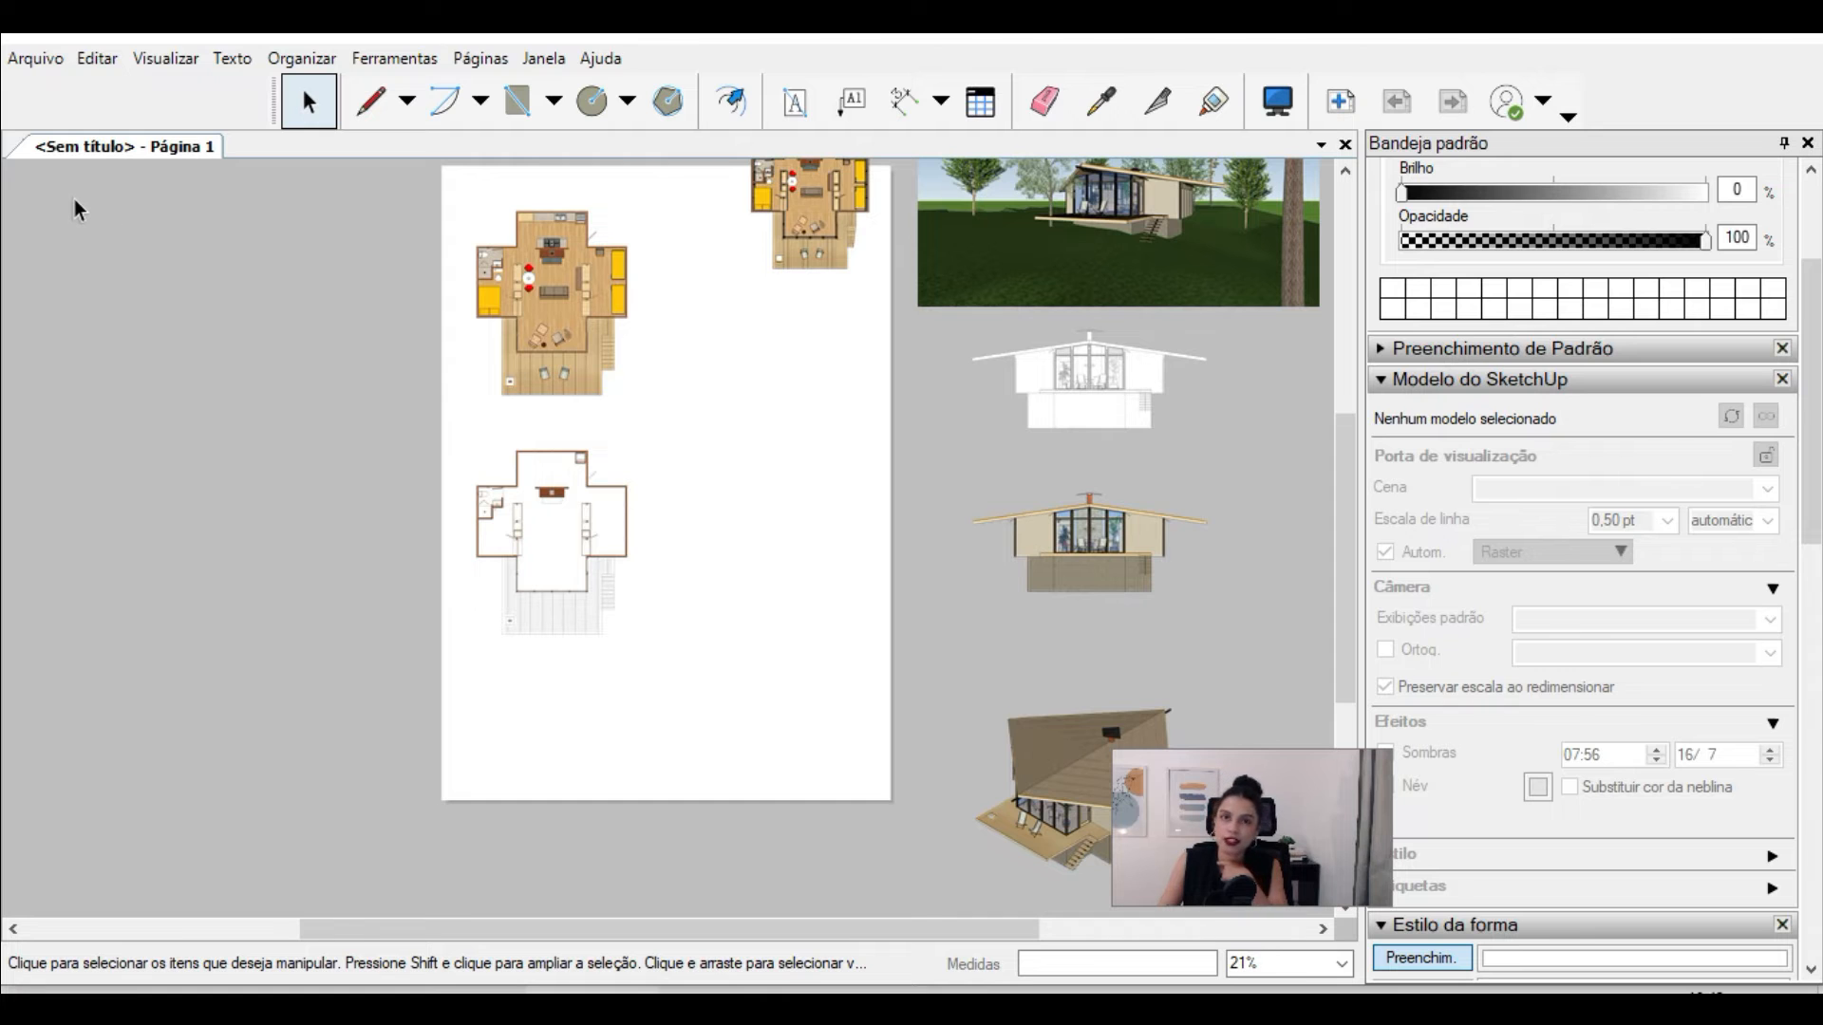
Step: Insert the images MODELO ESTUDO YT PDL final and MODELO ESTUDO YT PDL final01 from the MODELAGENS folder
left_click(35, 58)
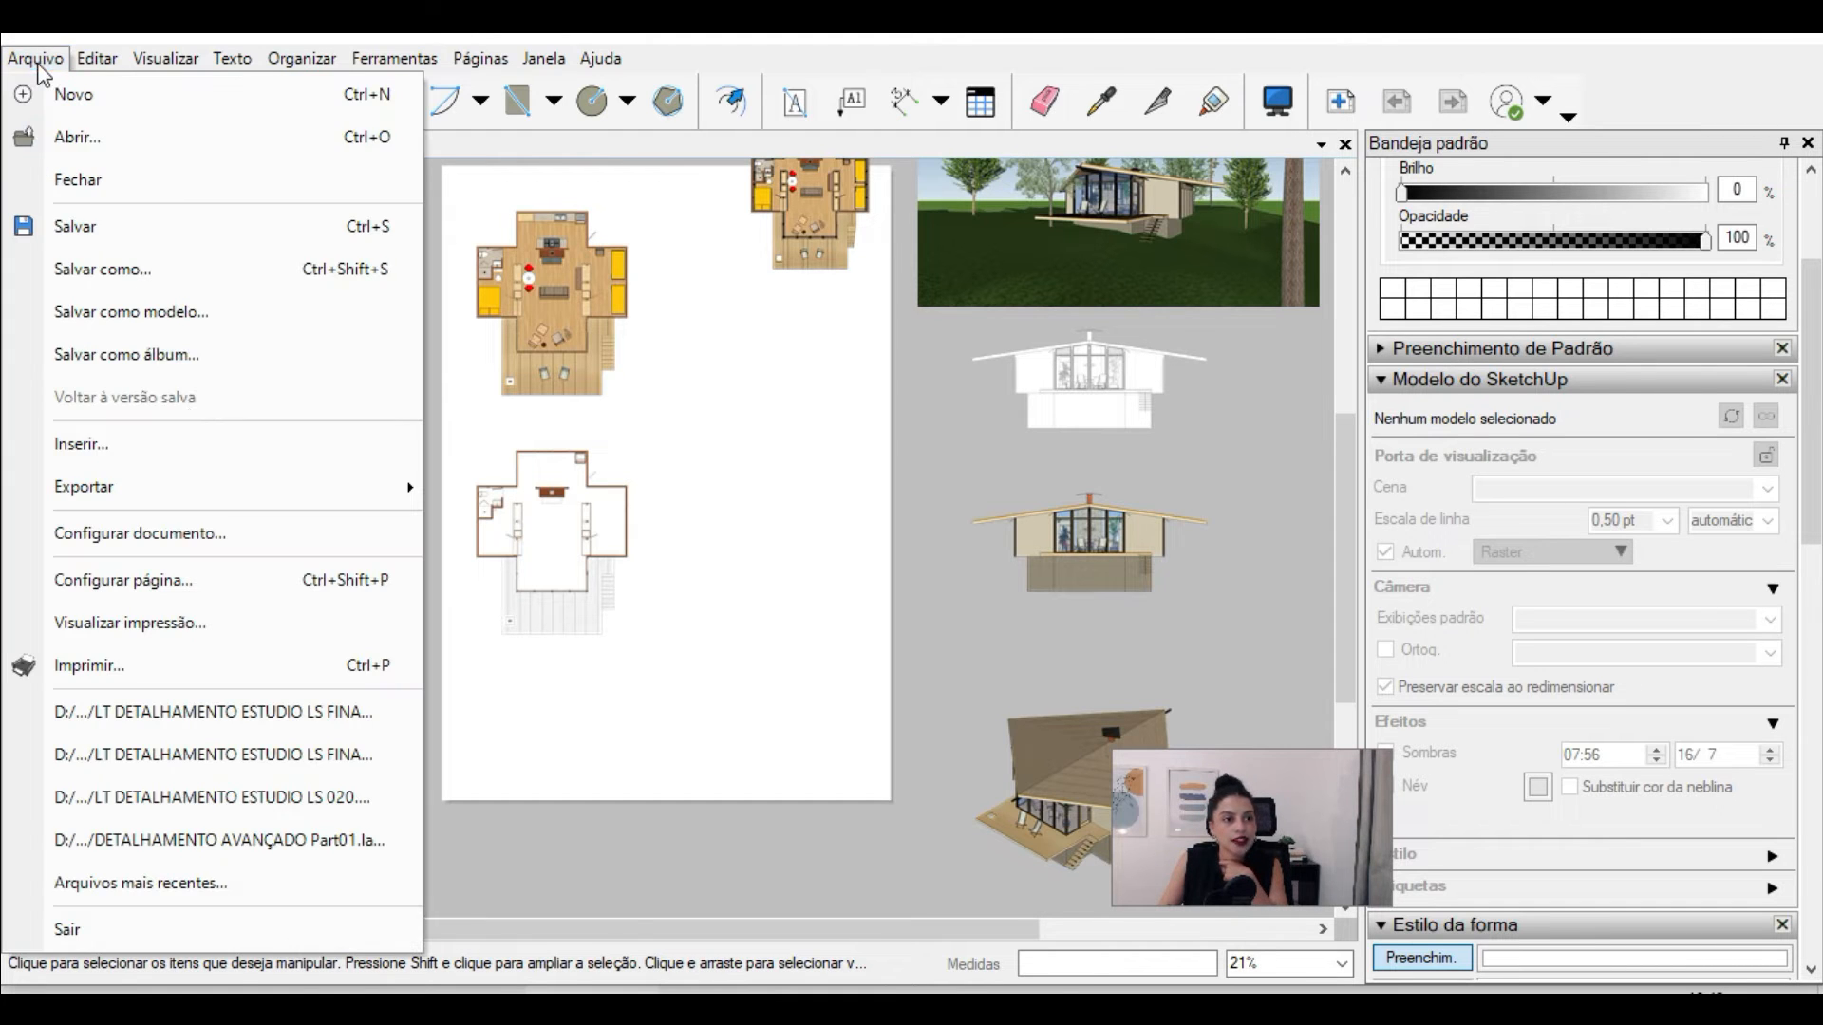
left_click(190, 457)
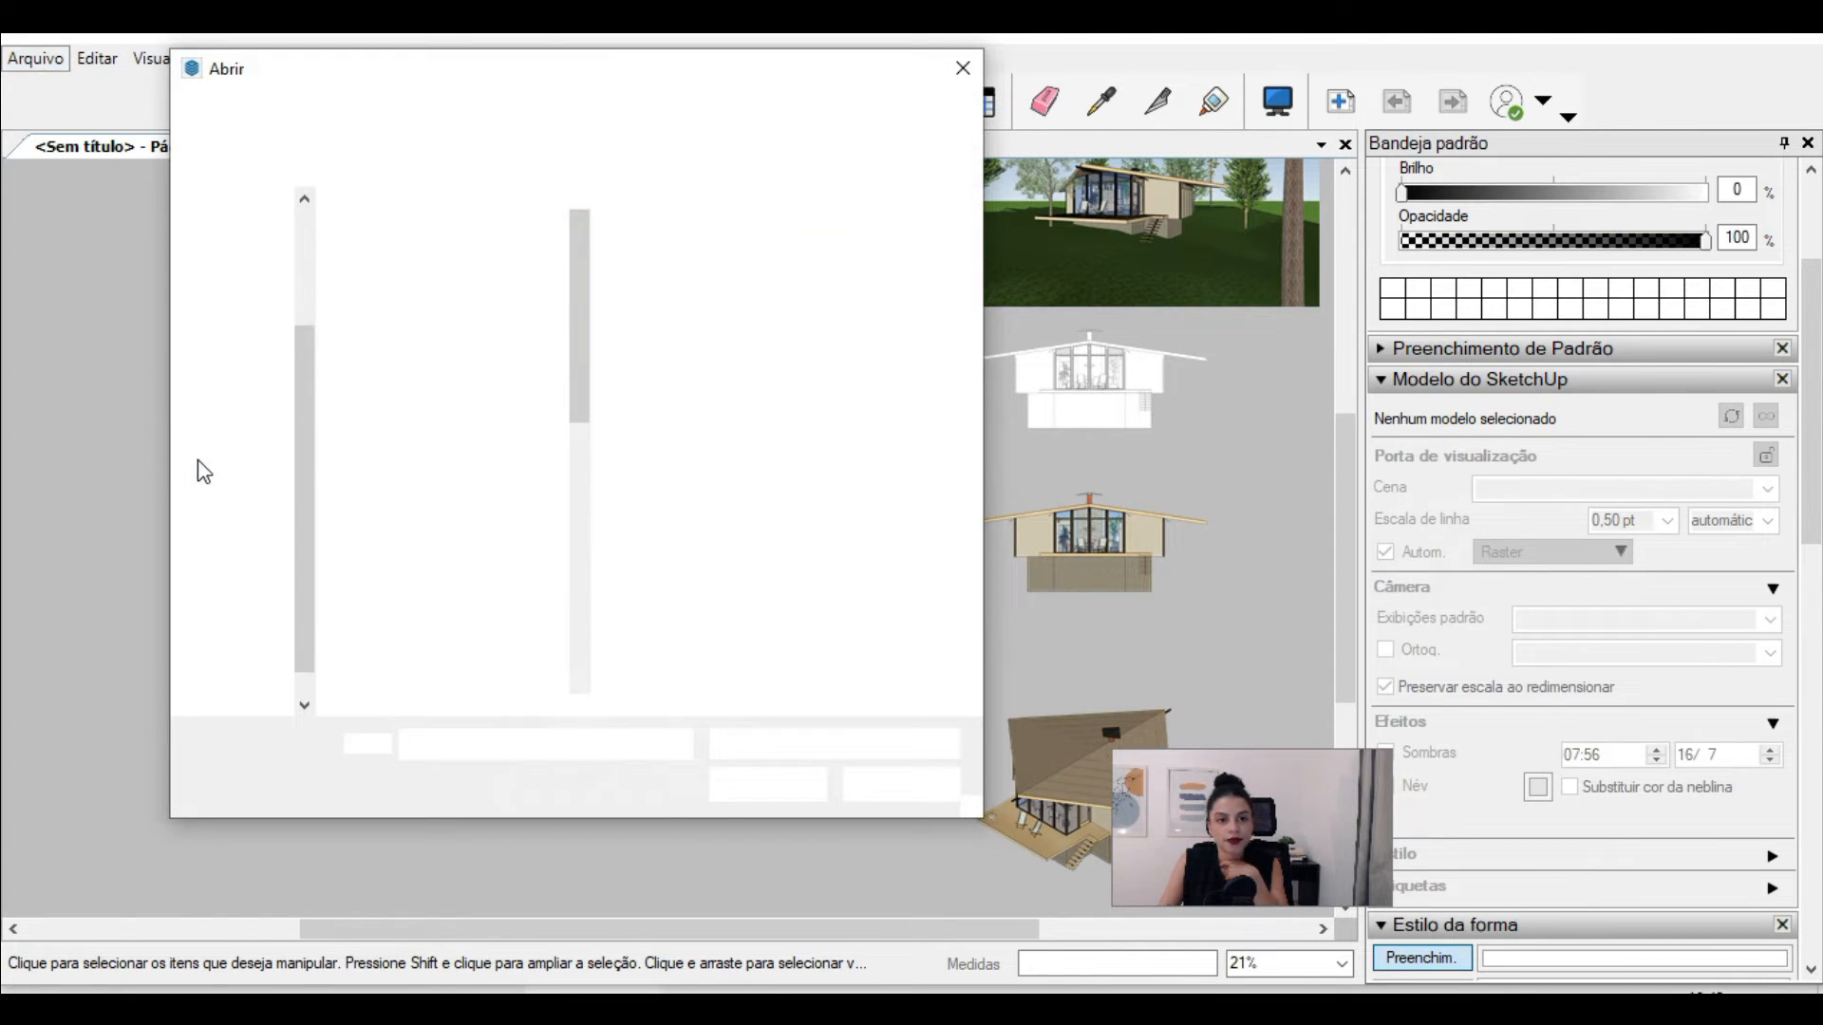
scroll(577, 424, "down", 2)
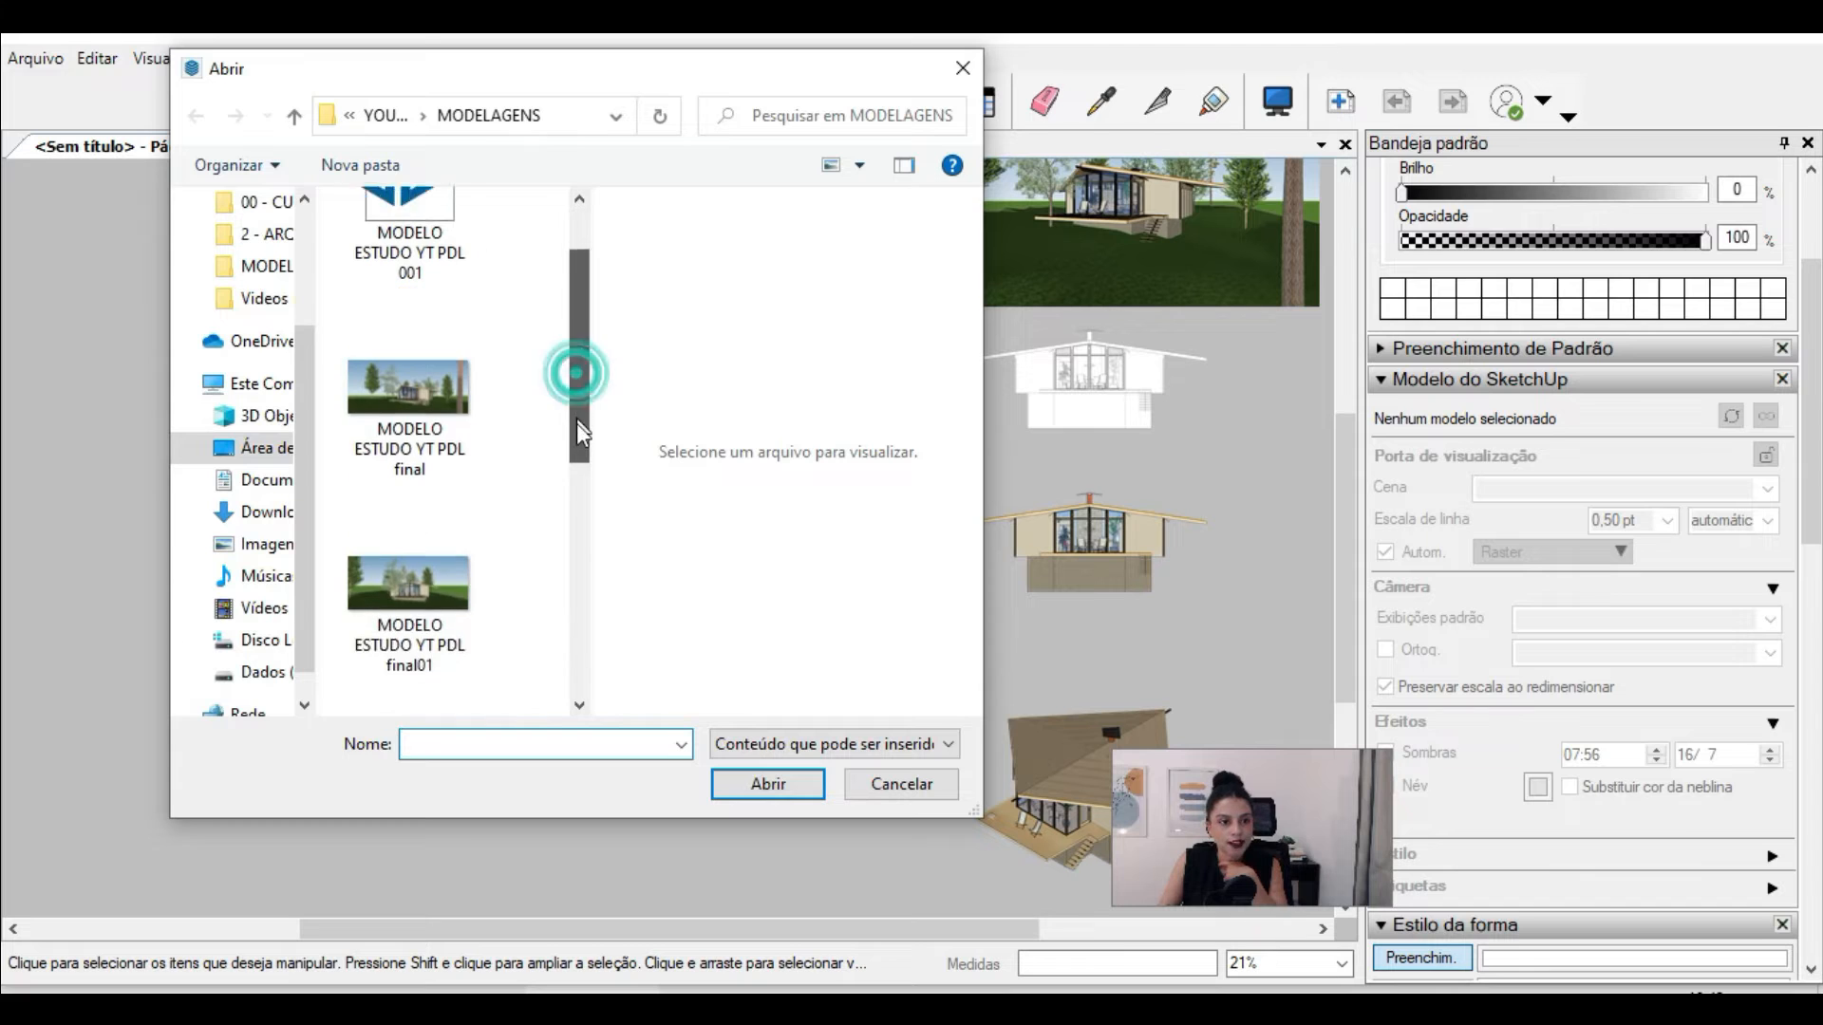
left_click(466, 401)
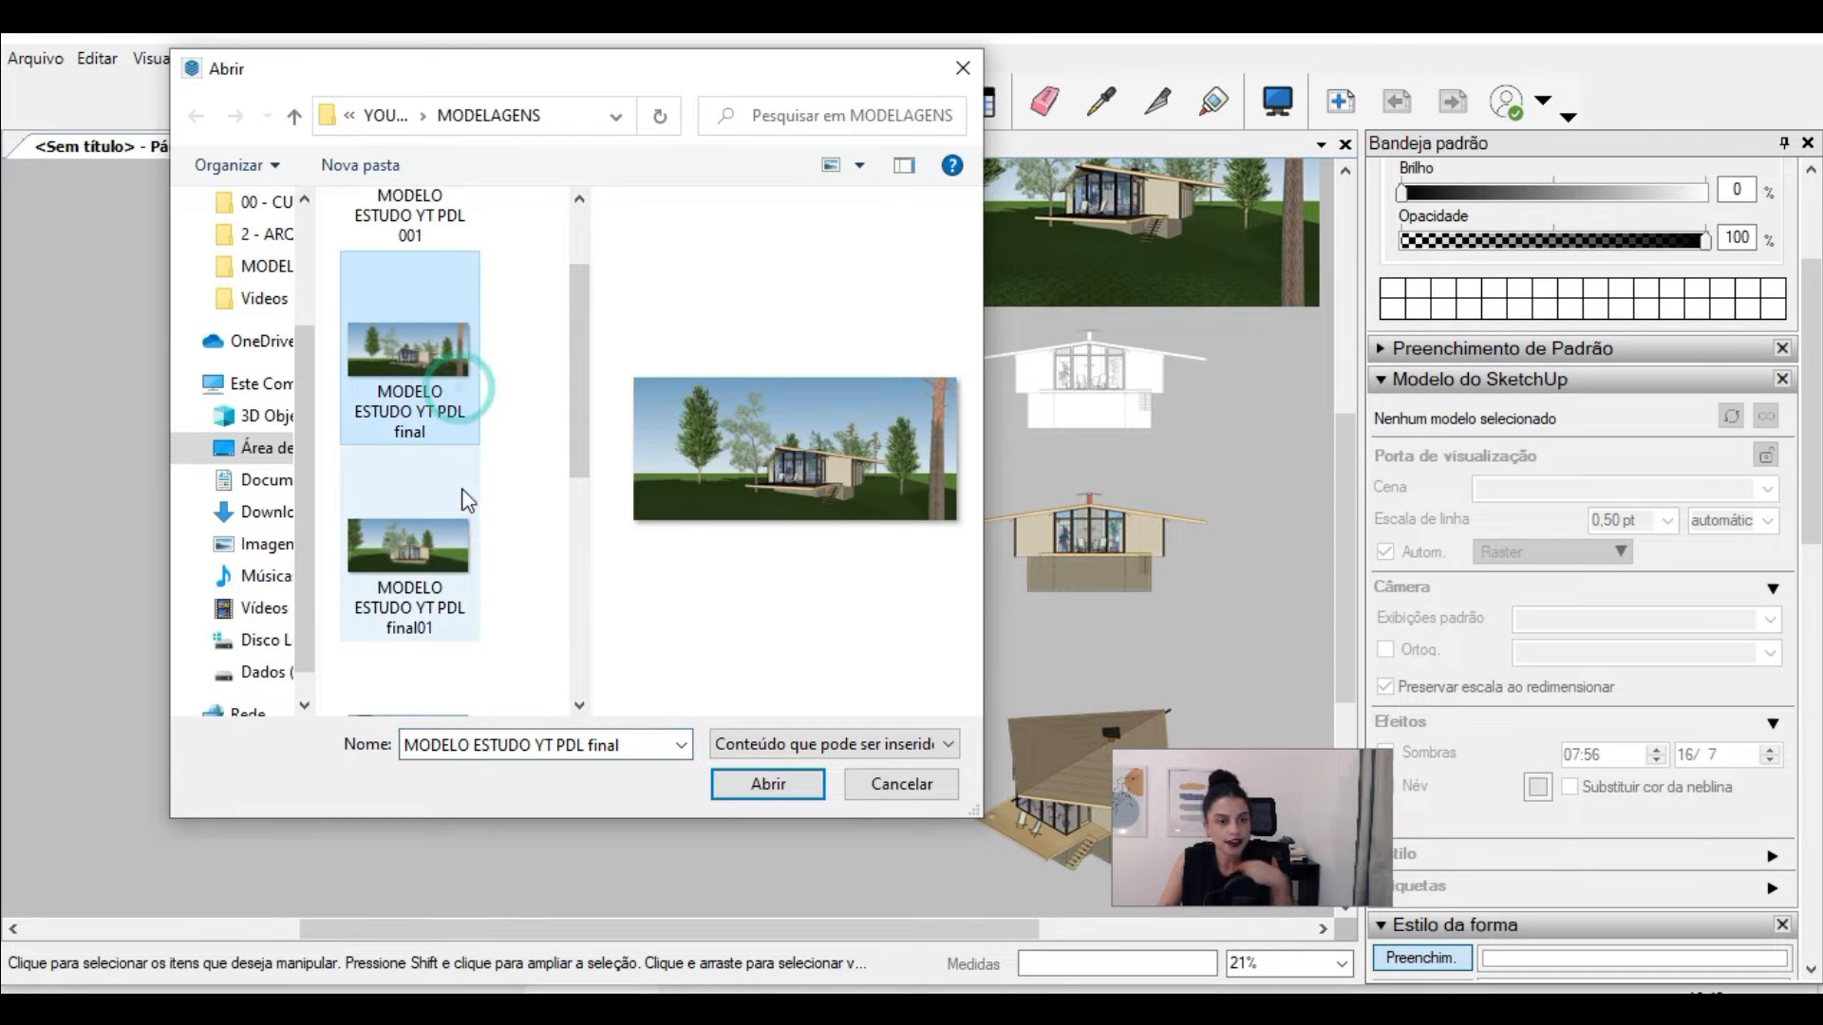
left_click(454, 548, "ctrl")
left_click(772, 788)
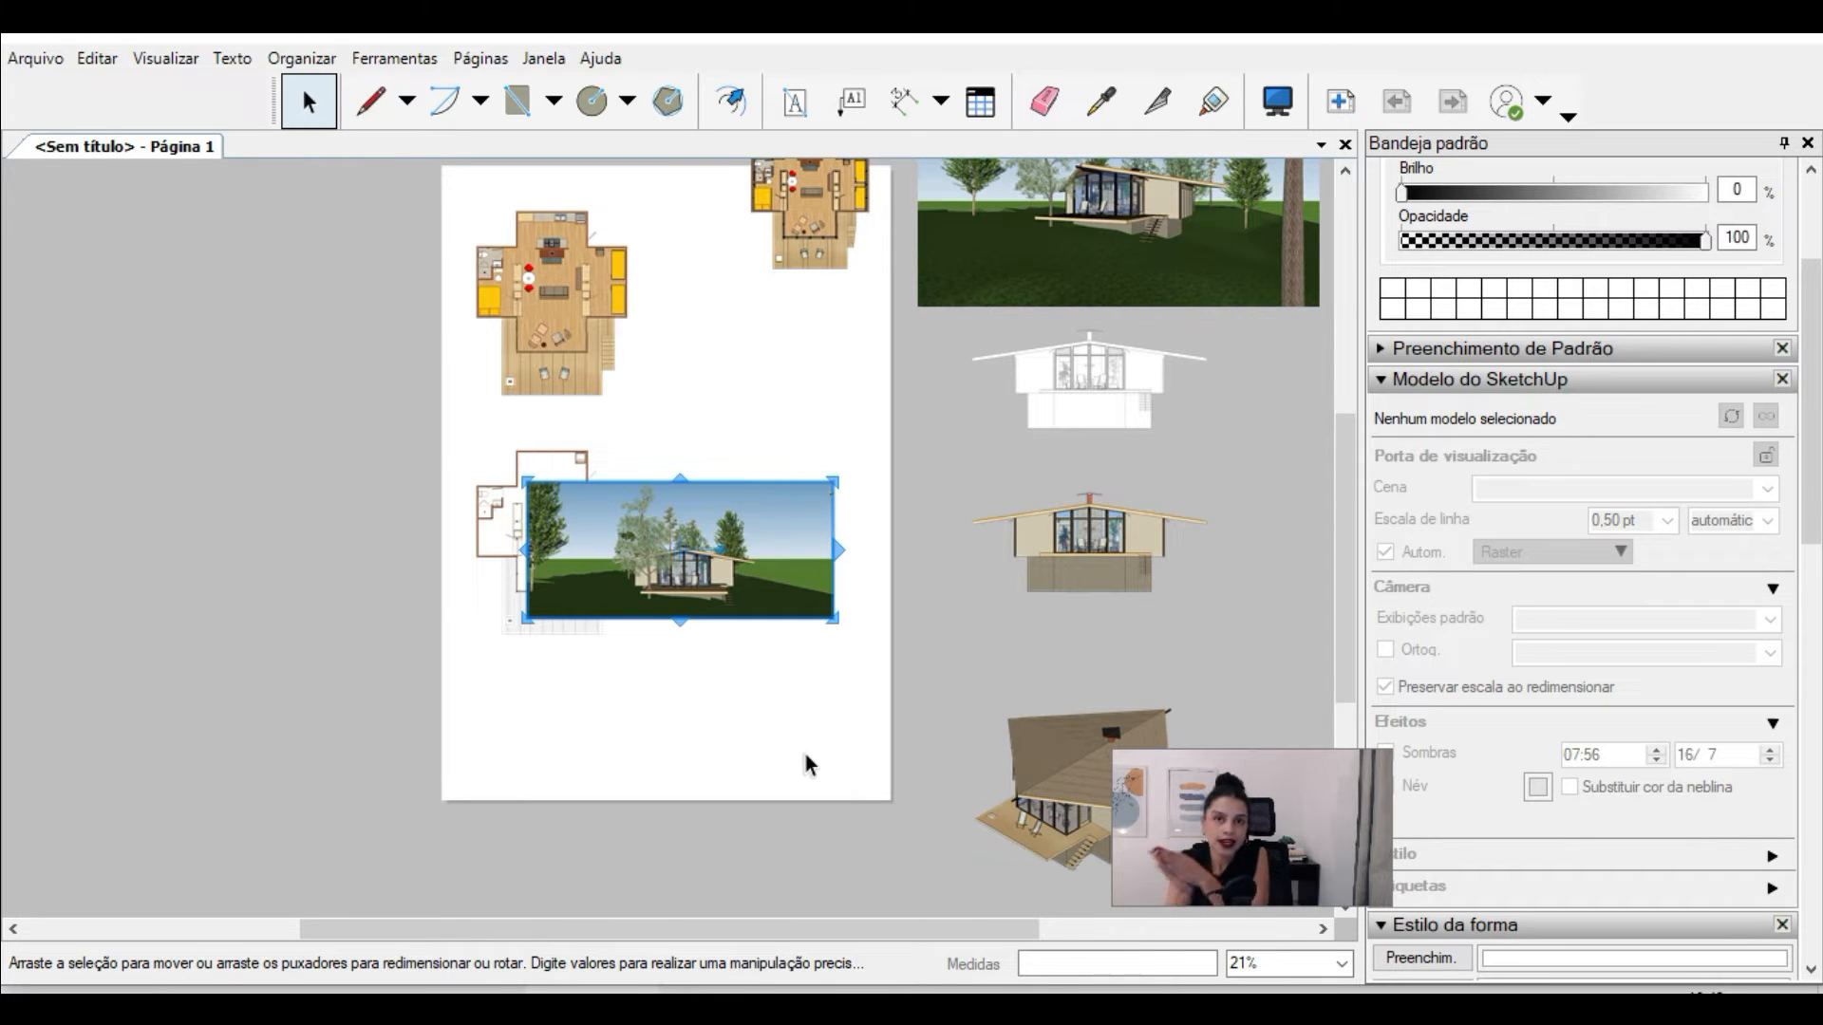
Step: Move the two inserted perspective images off the plan toward the lower-left outside of the page
left_click_drag(802, 523, 515, 814)
left_click(701, 596)
left_click_drag(764, 544, 189, 719)
scroll(367, 611, "down", 2)
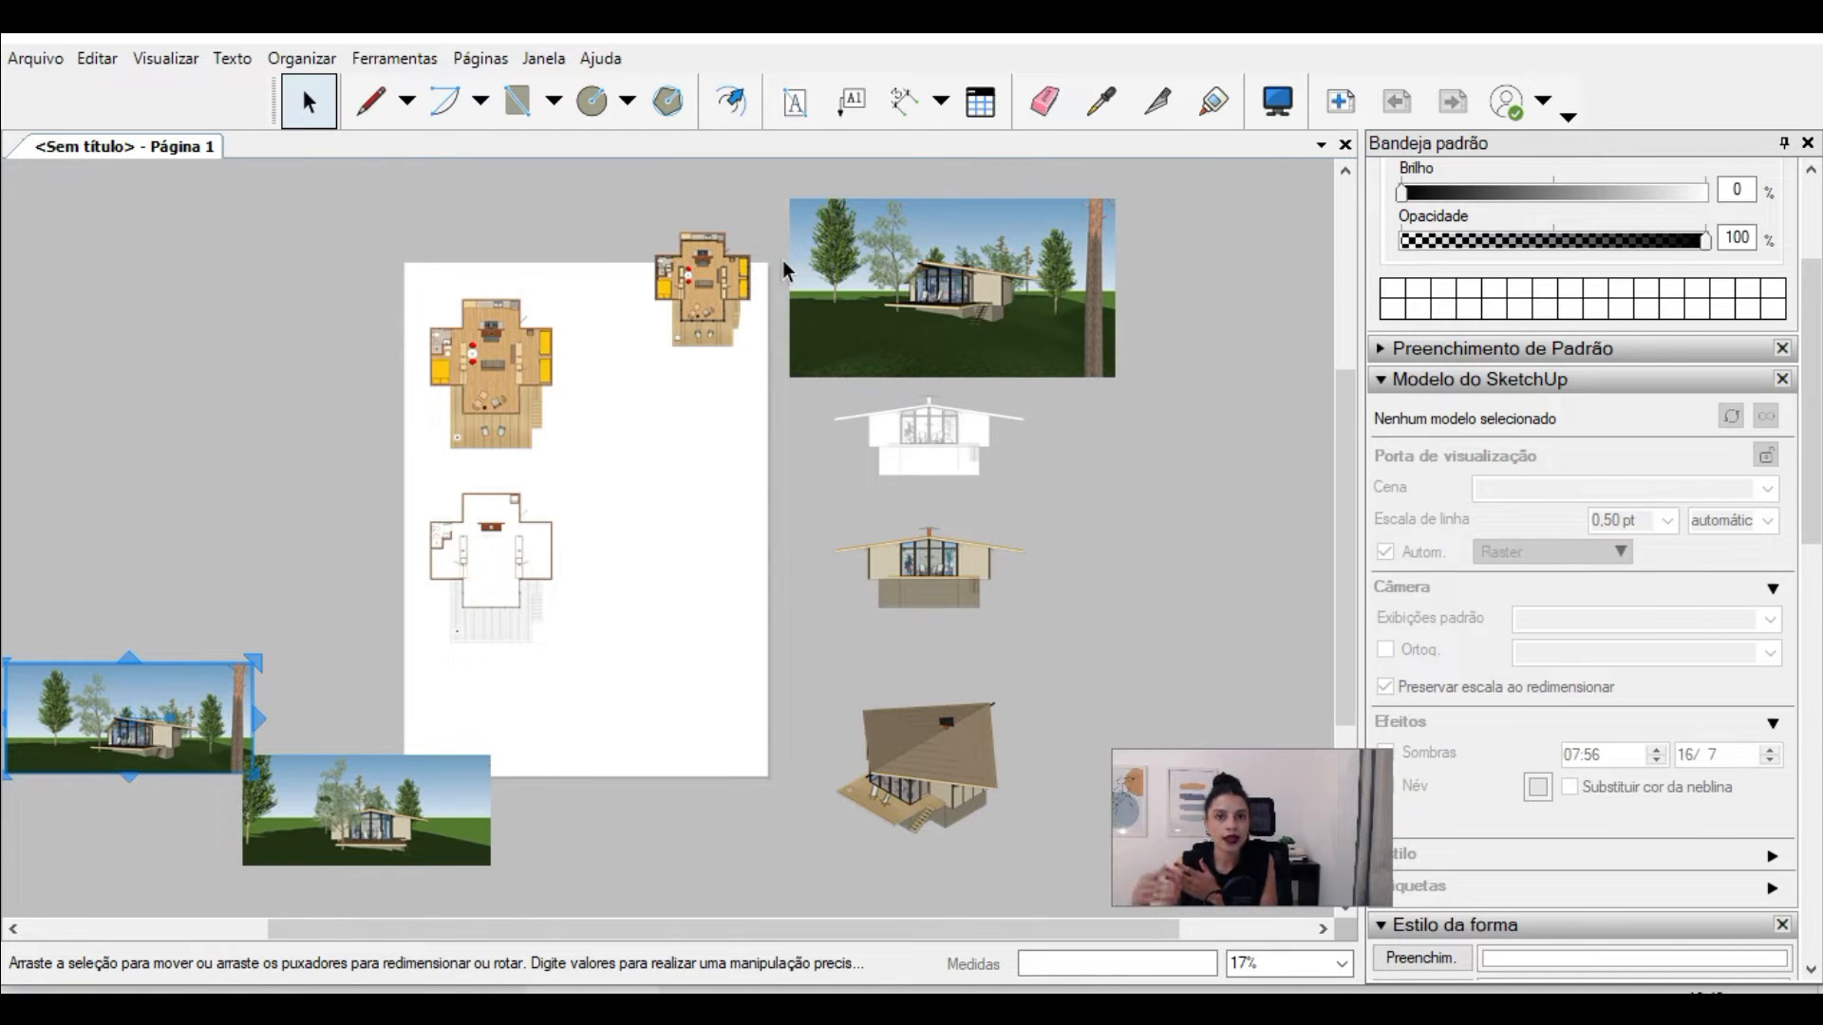
scroll(380, 405, "up", 2)
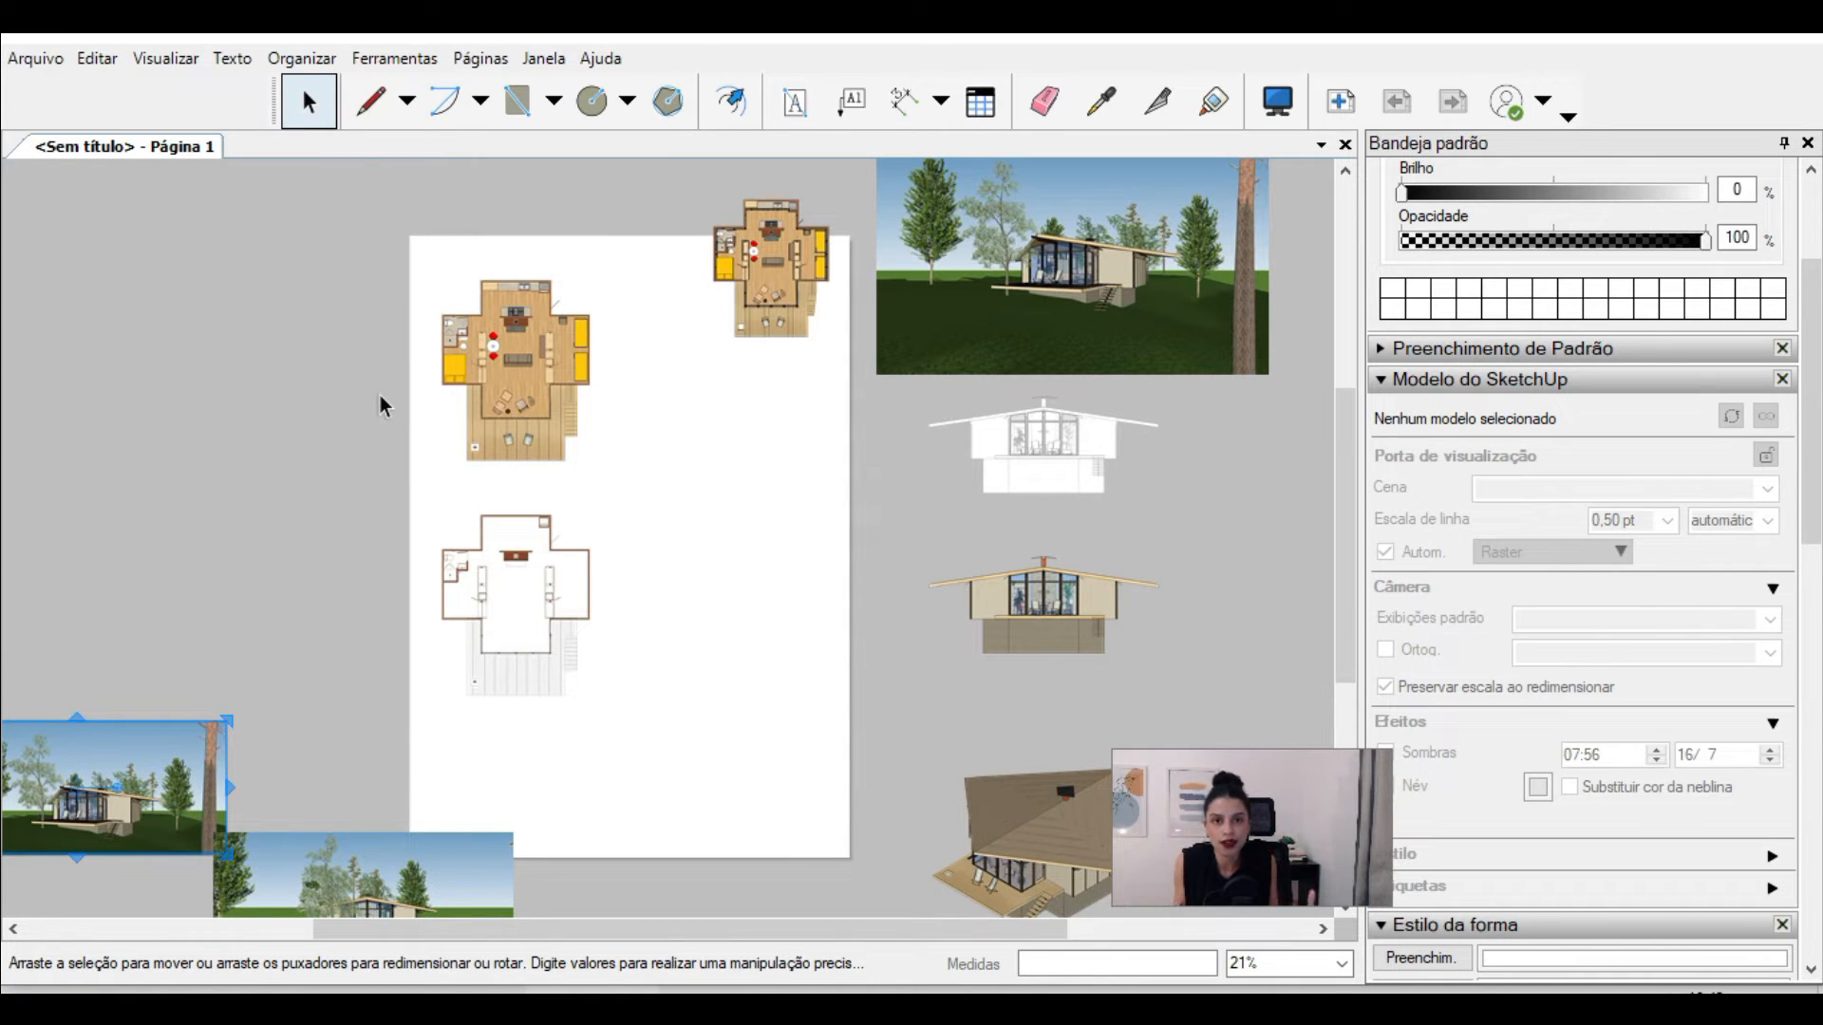
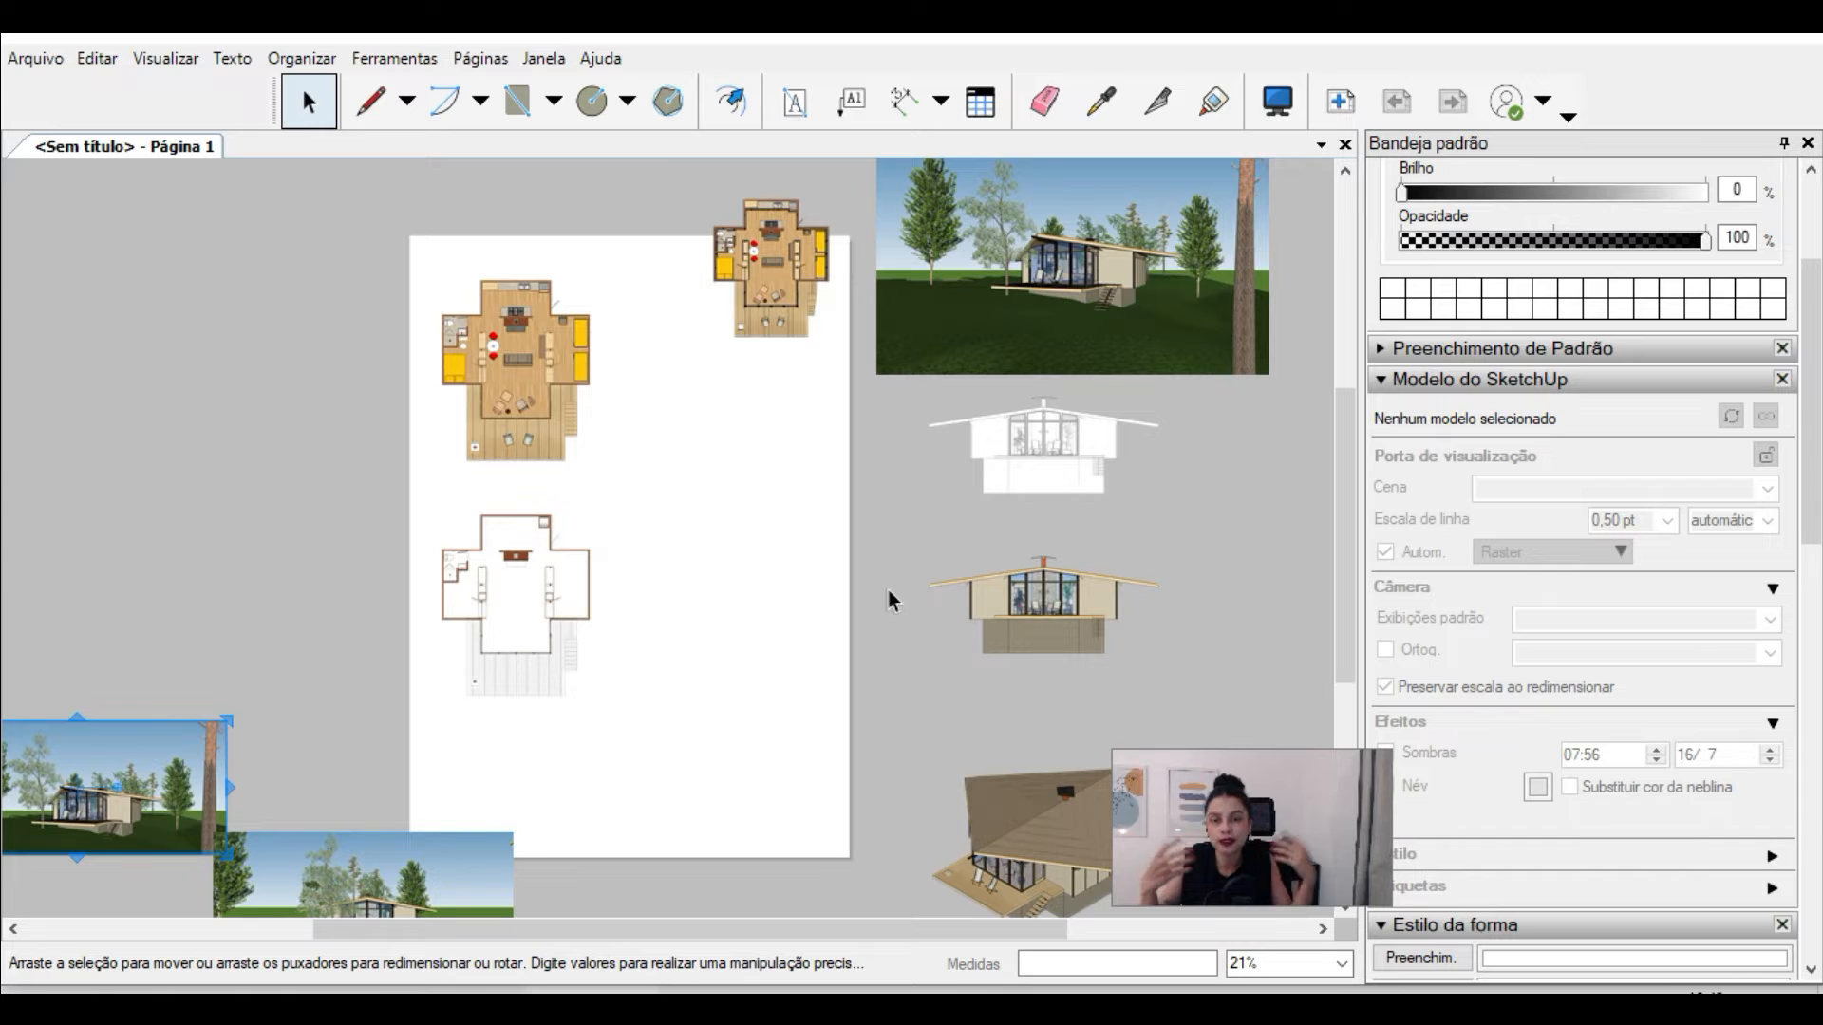
Step: Examine the inserted perspective images beside the page and the PLANTA HUMANIZADA viewport's model settings, comparing image and viewport
scroll(264, 536, "up", 3)
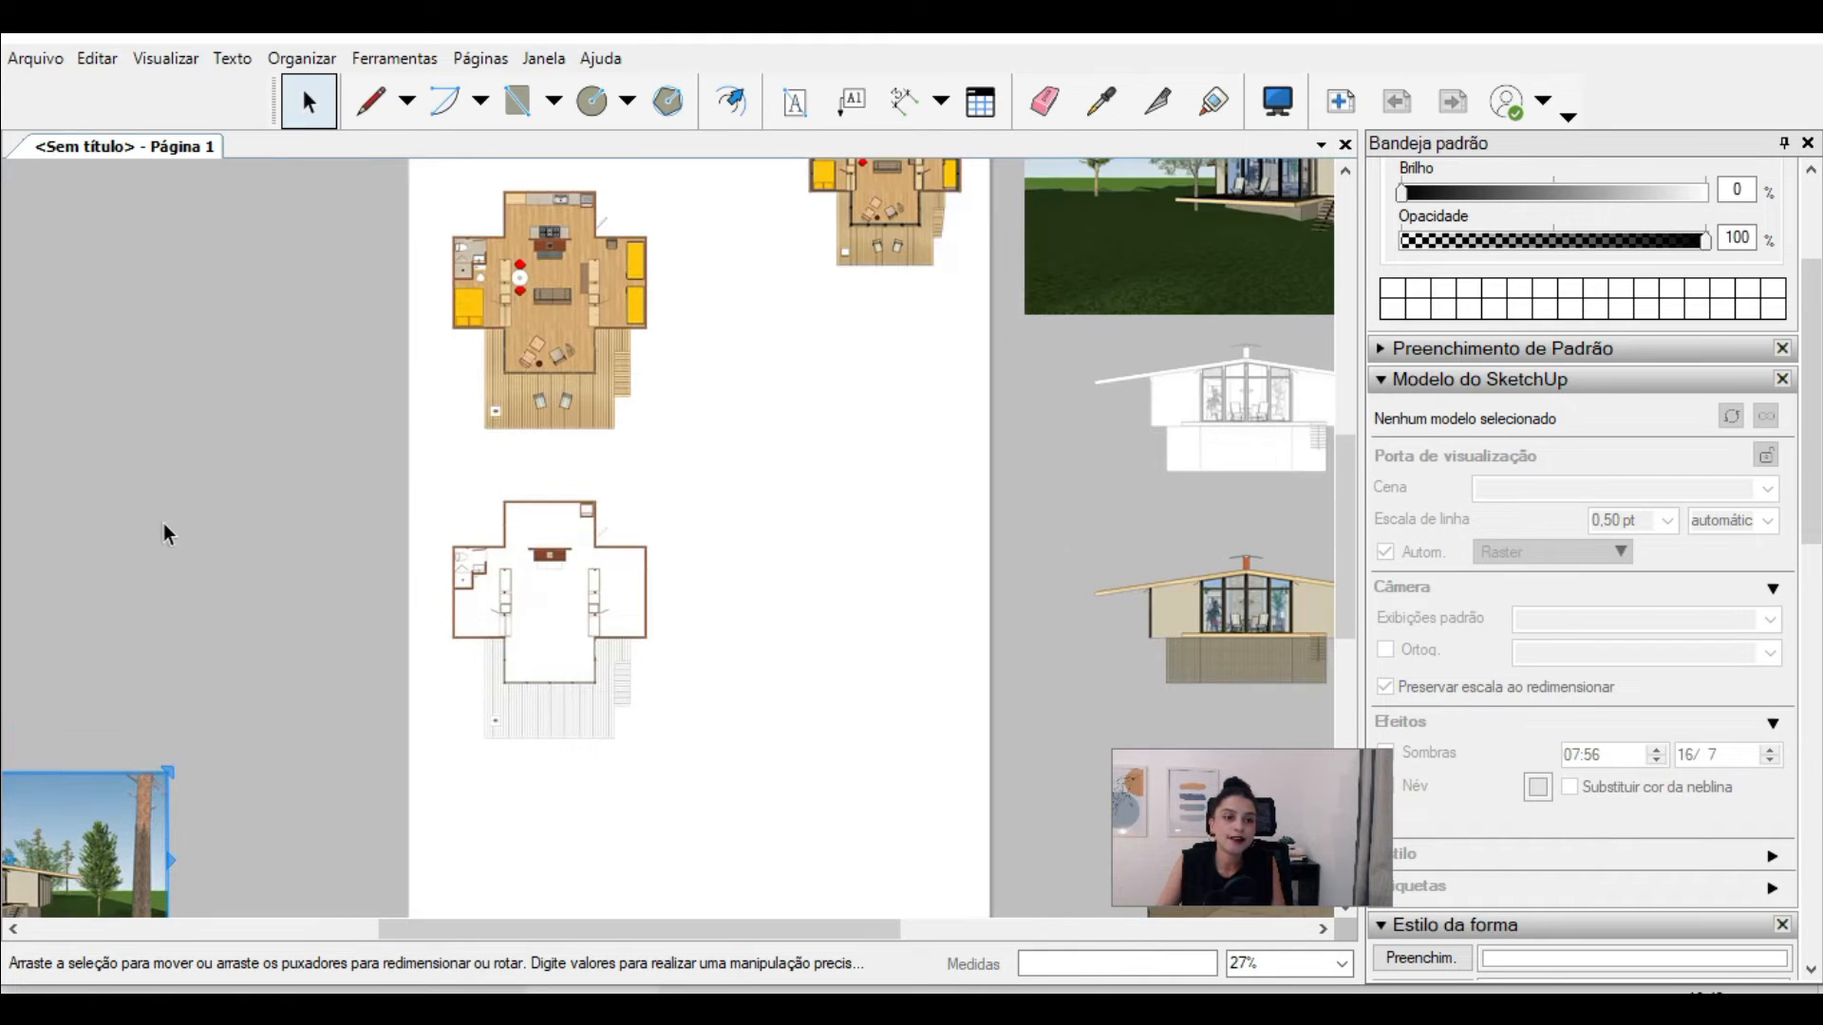
scroll(249, 525, "up", 1)
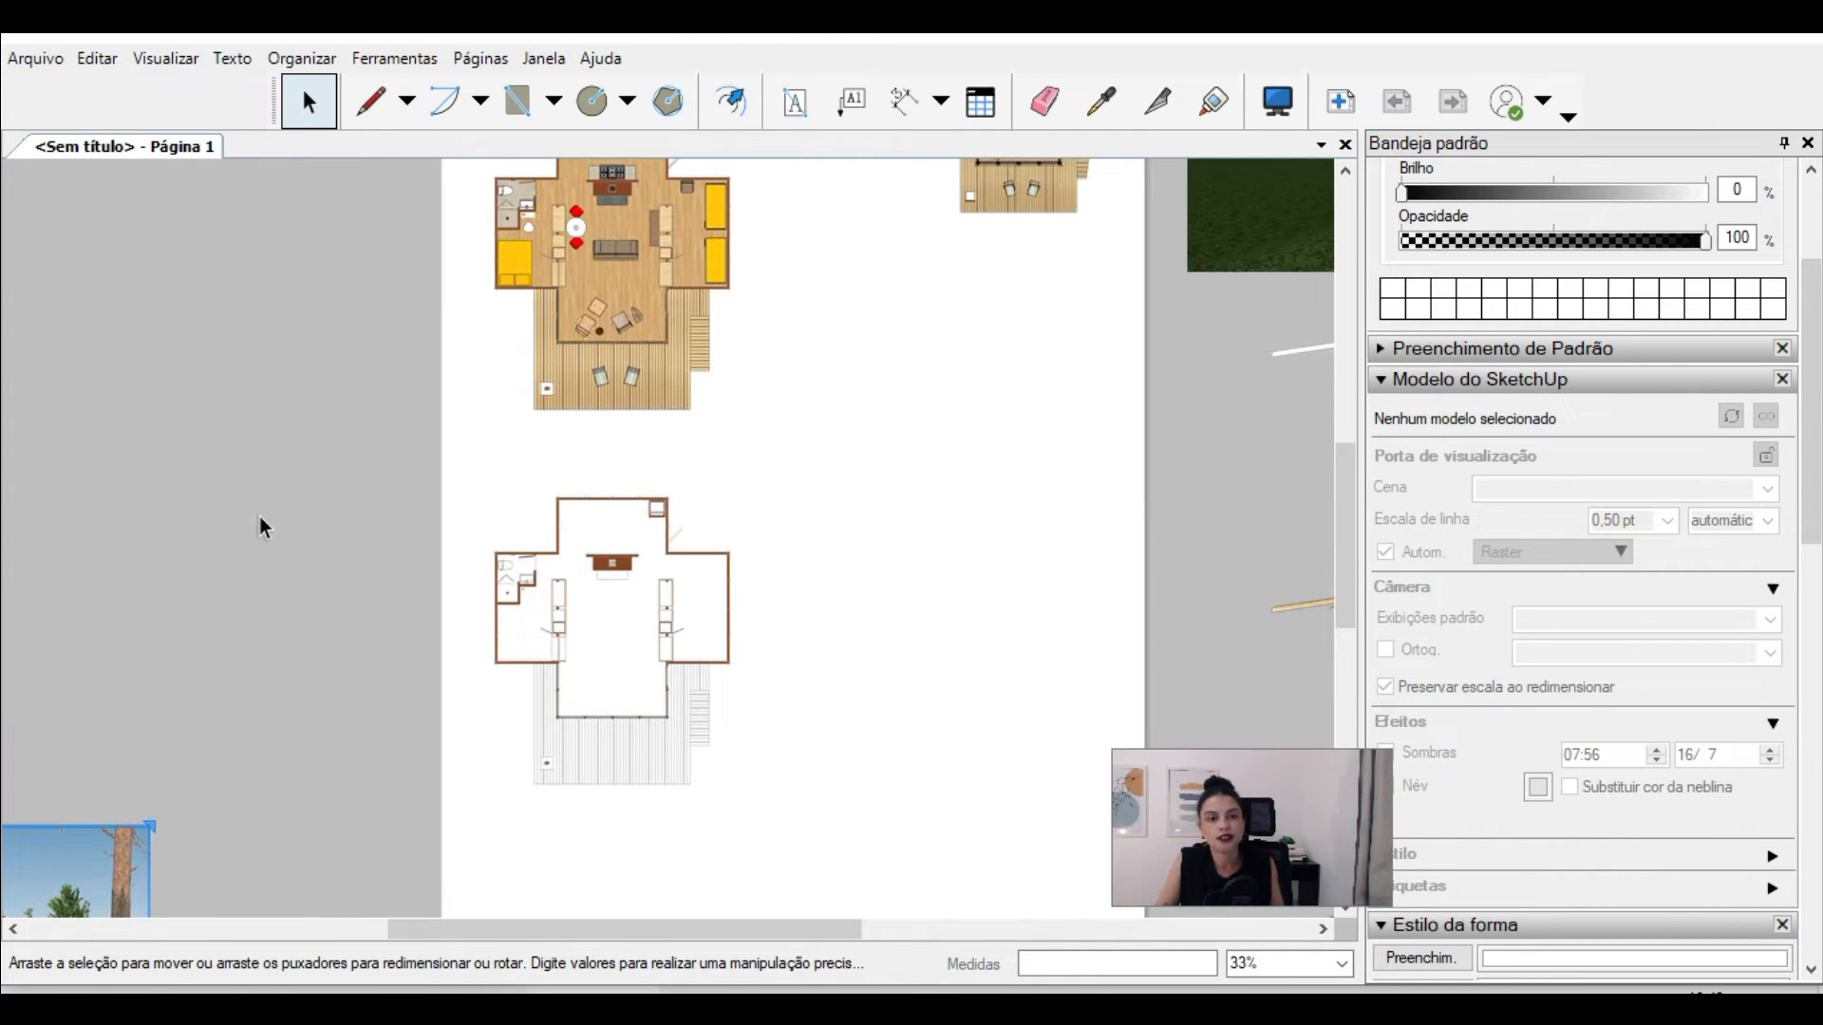
scroll(1017, 283, "down", 1)
scroll(874, 481, "down", 1)
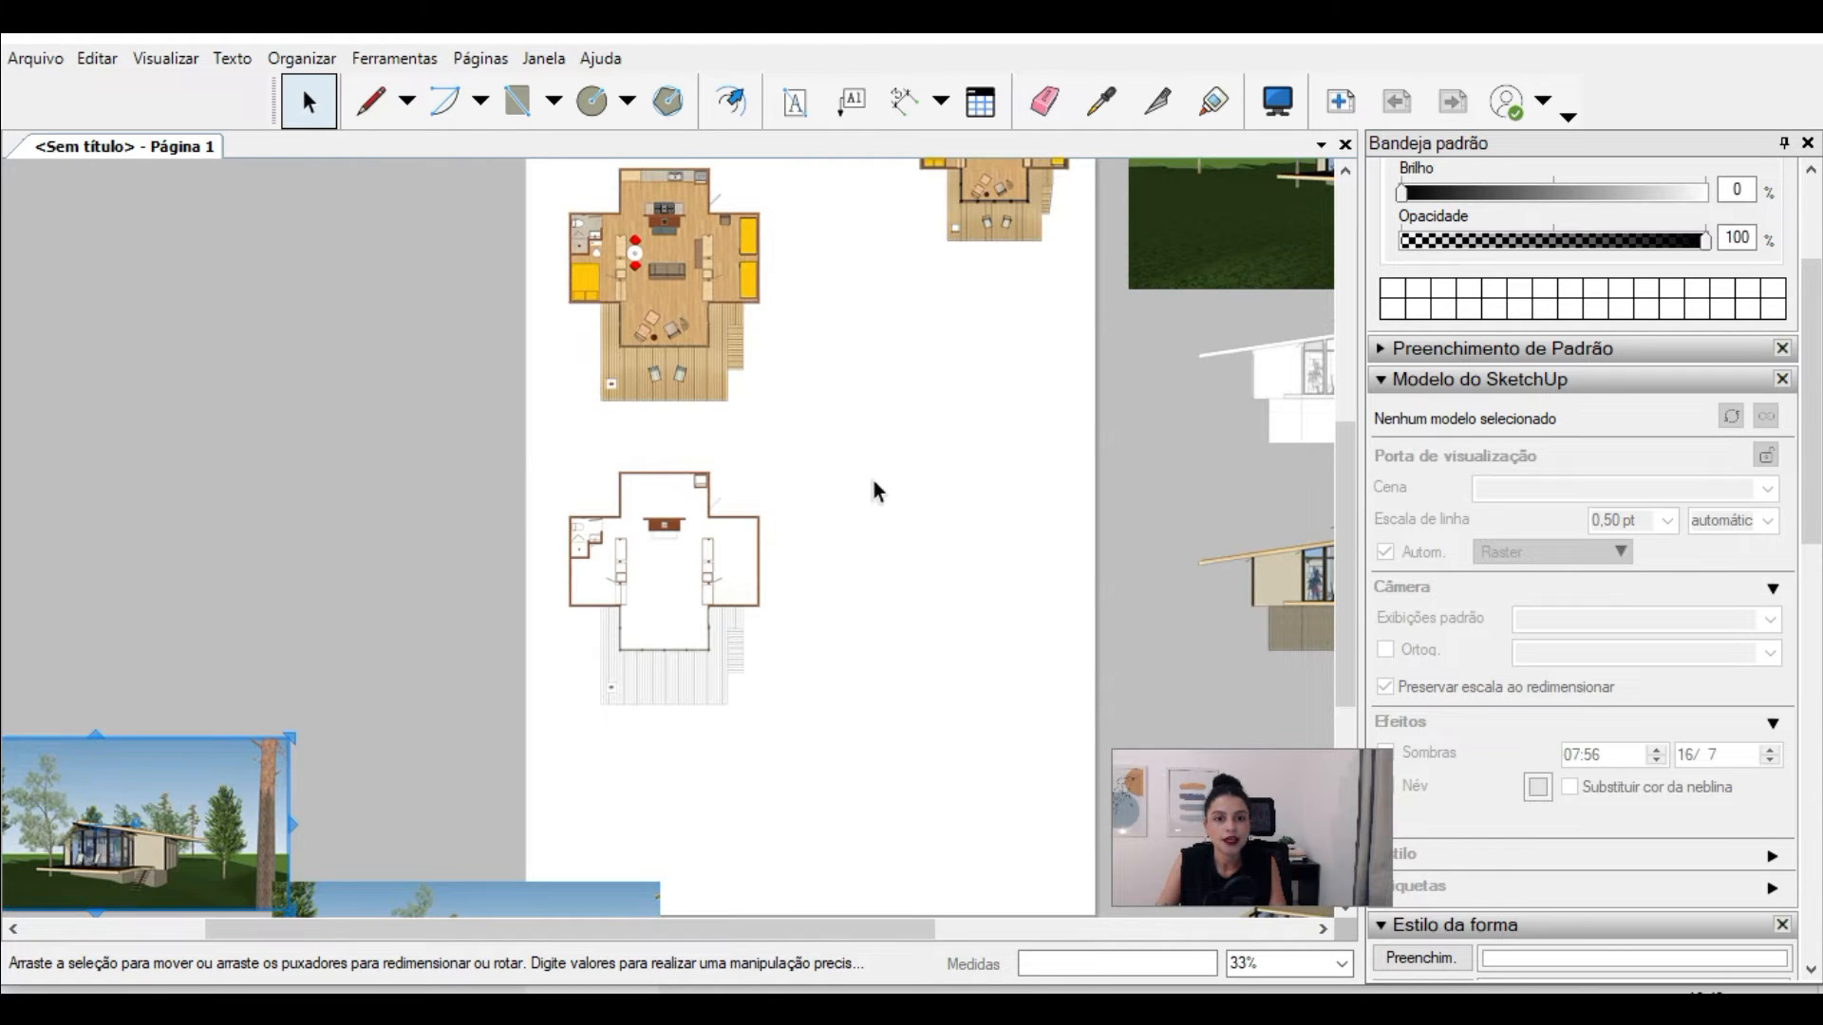
scroll(683, 480, "down", 1)
scroll(380, 570, "down", 2)
scroll(360, 731, "up", 6)
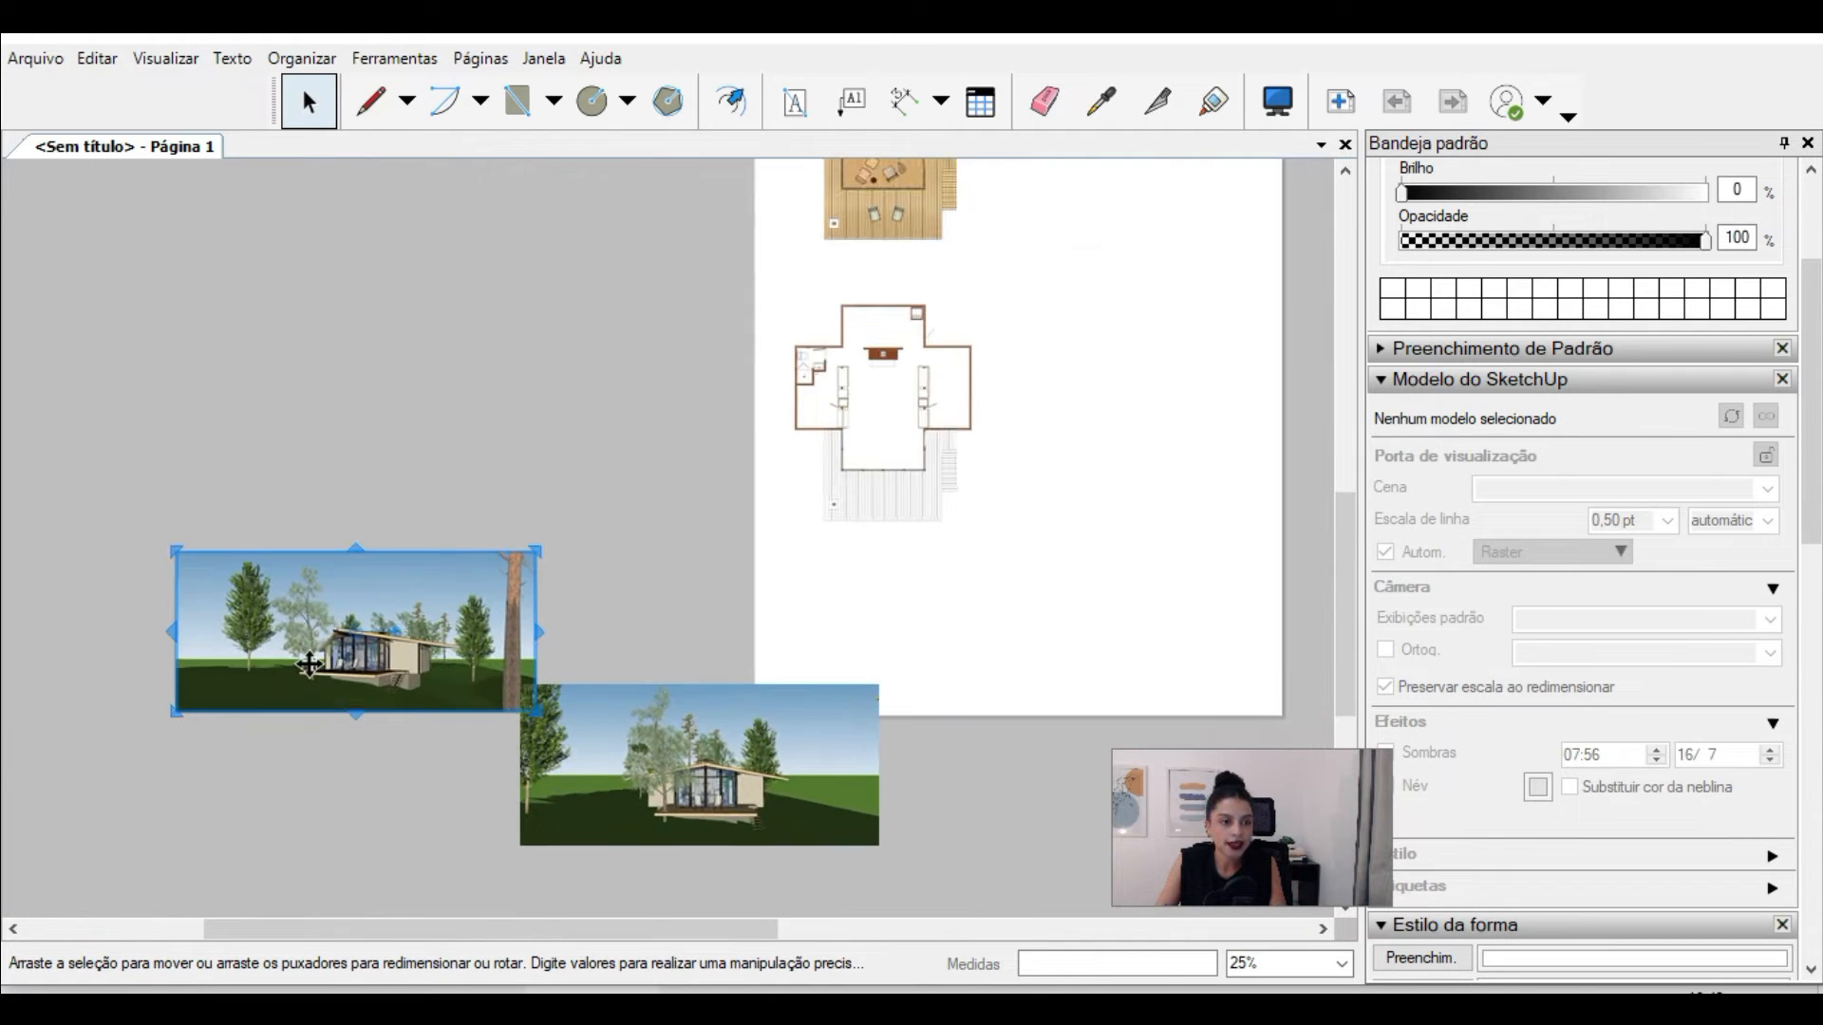
scroll(273, 671, "up", 1)
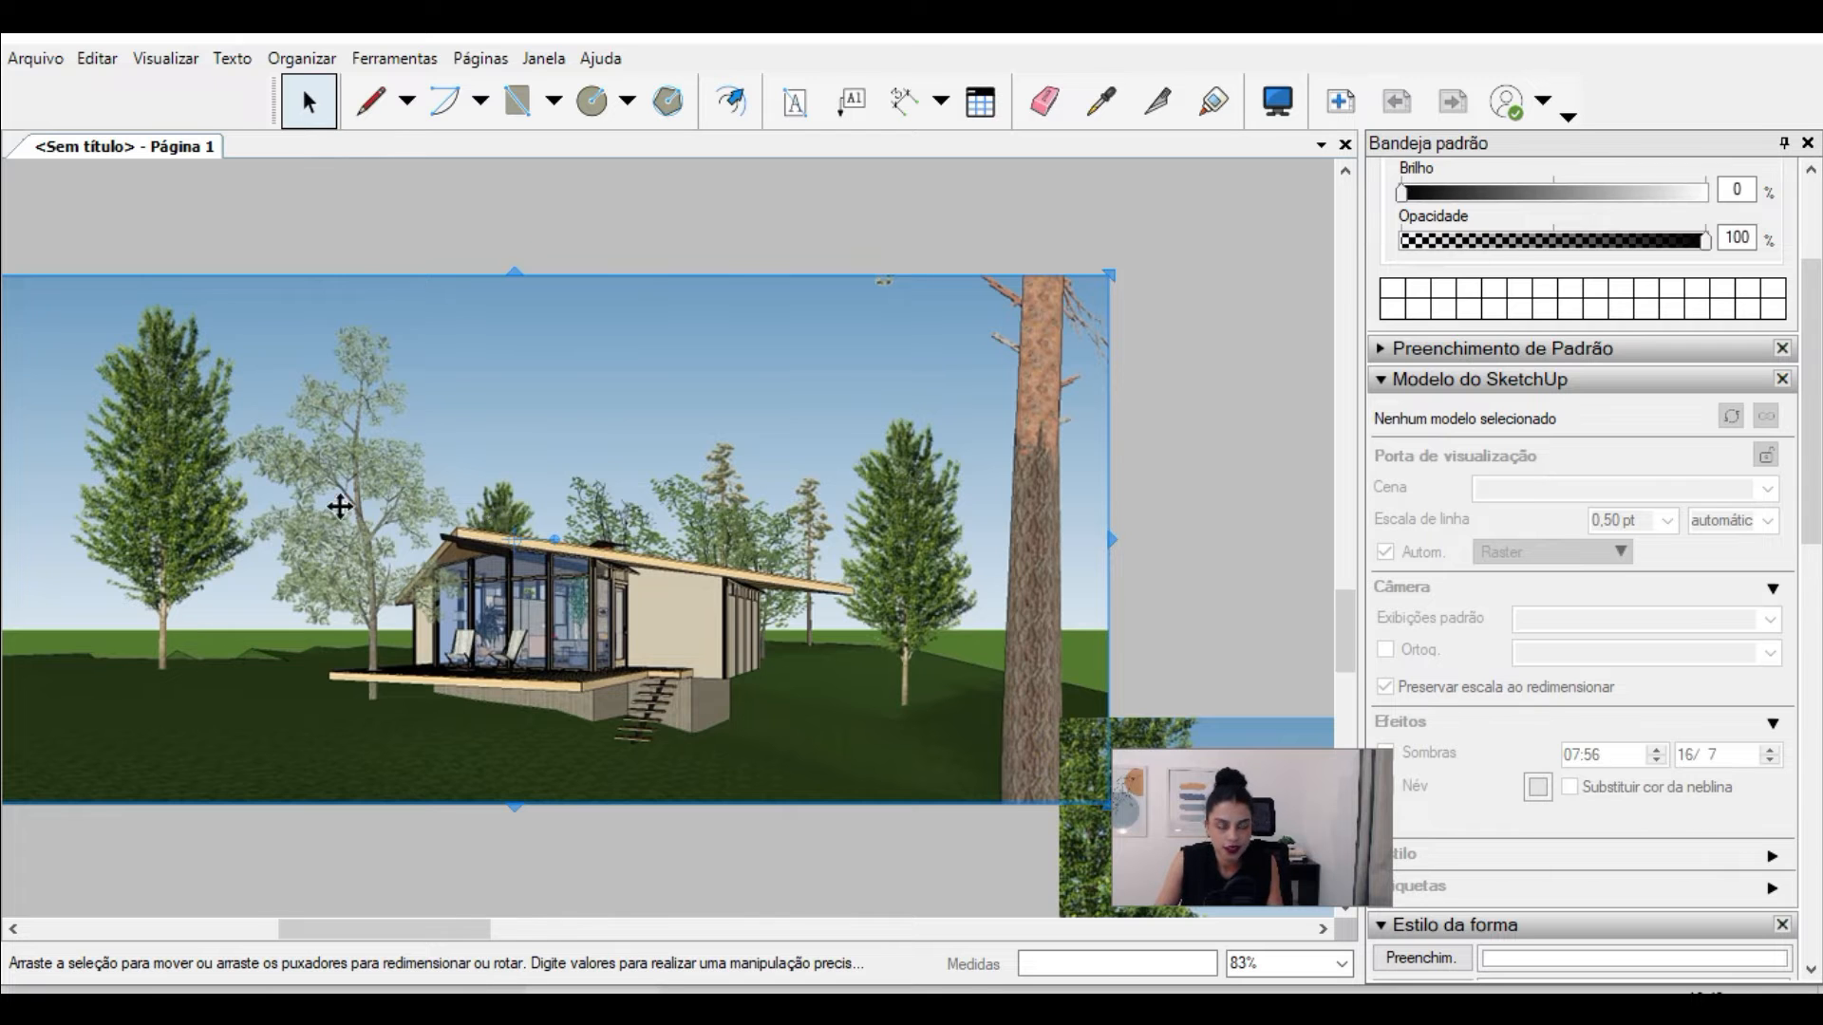
scroll(337, 504, "down", 2)
scroll(299, 619, "down", 2)
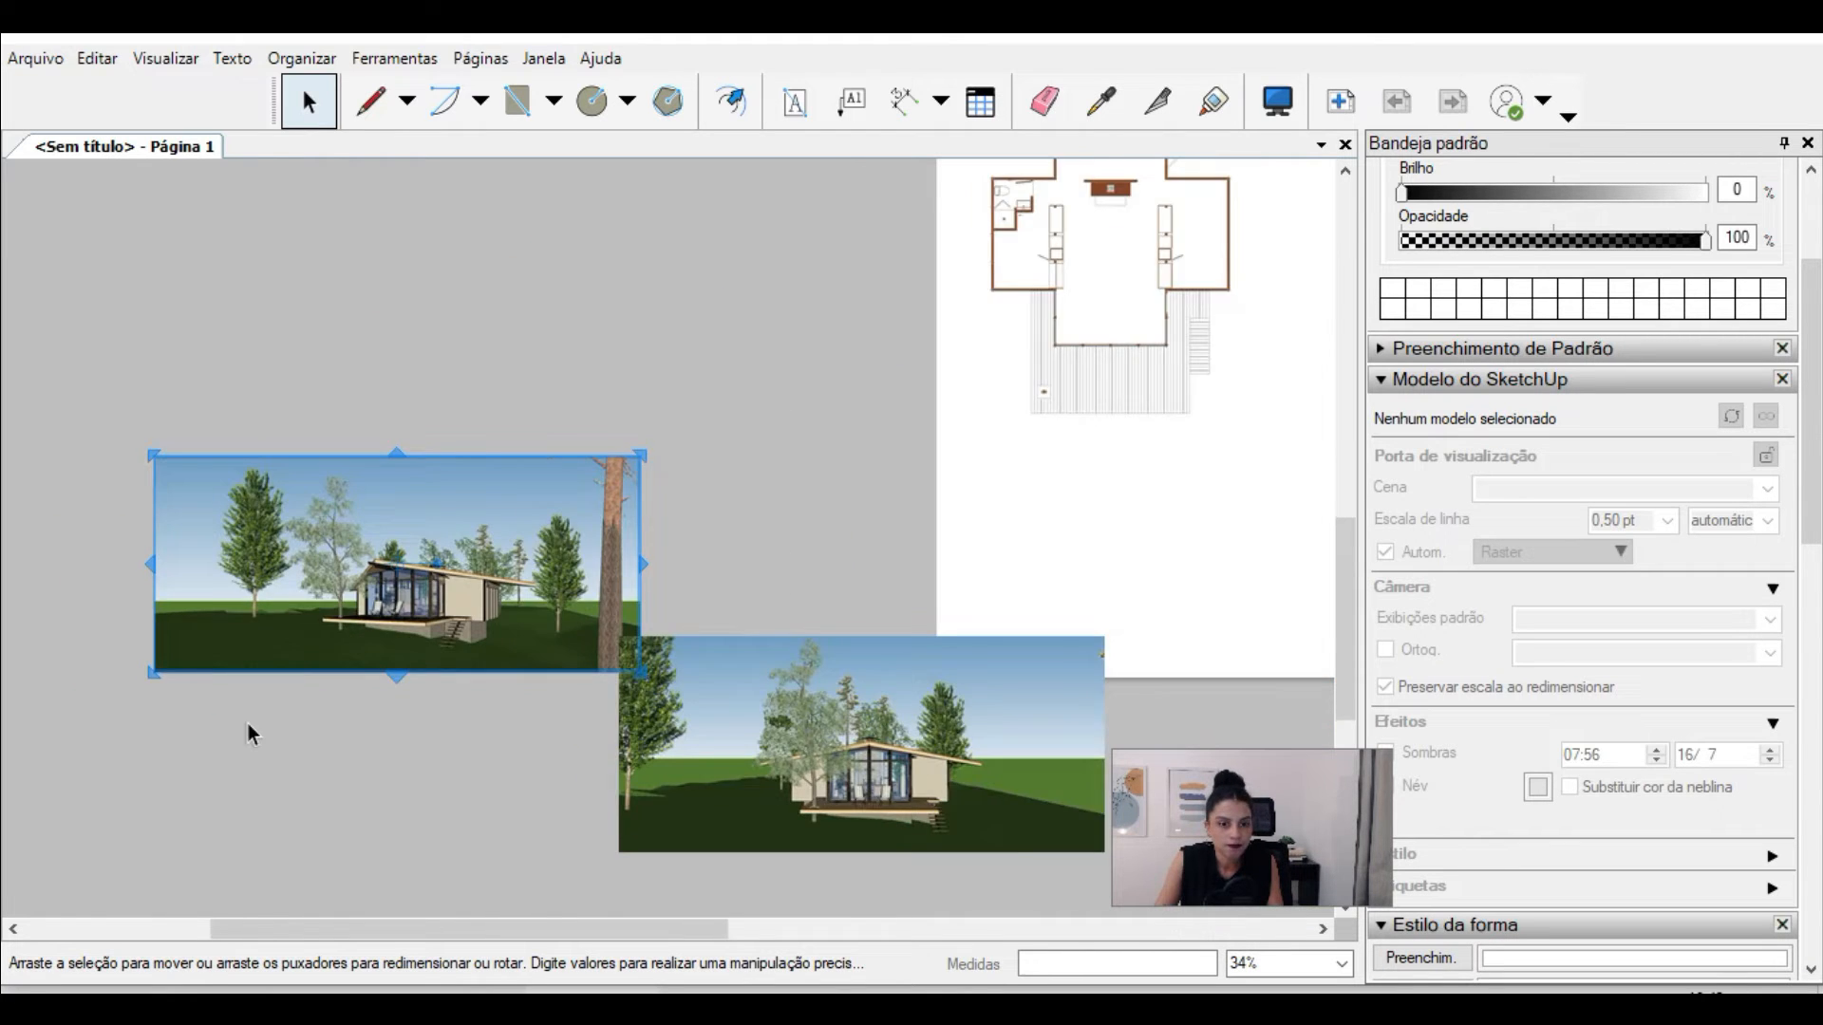
scroll(248, 724, "down", 4)
left_click(598, 349)
scroll(718, 409, "up", 3)
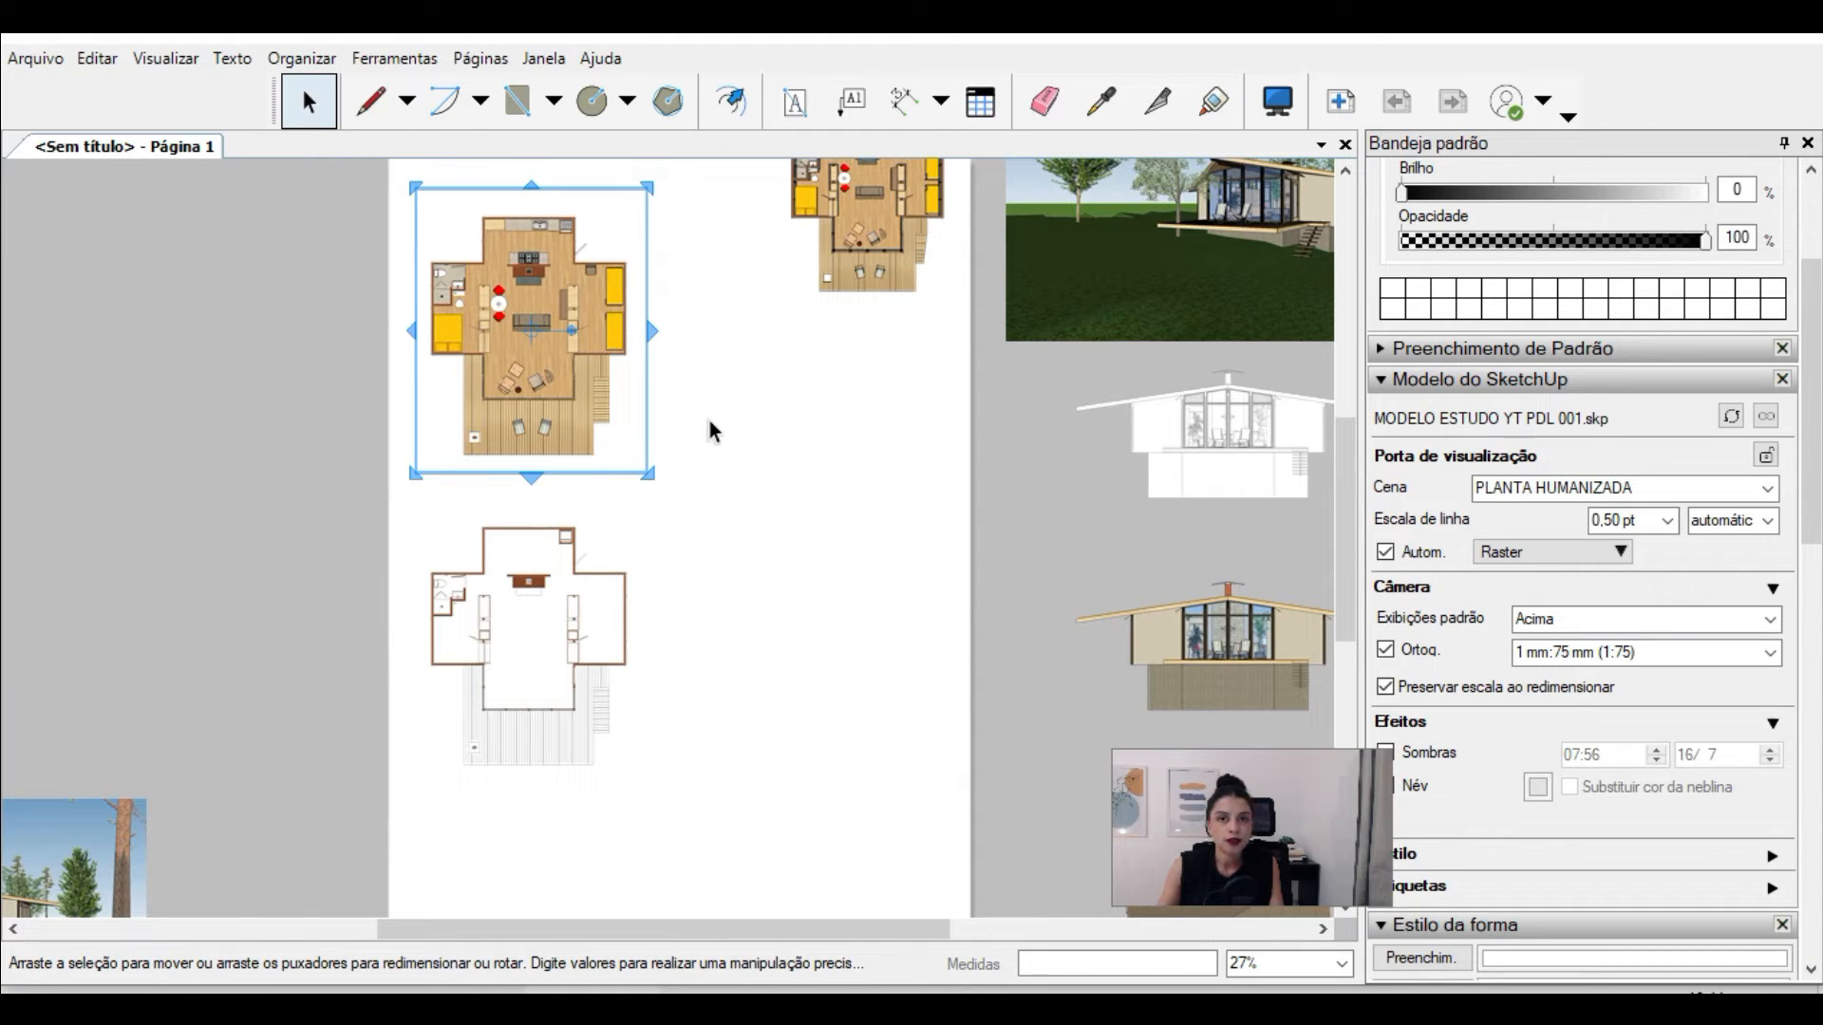
scroll(533, 262, "up", 2)
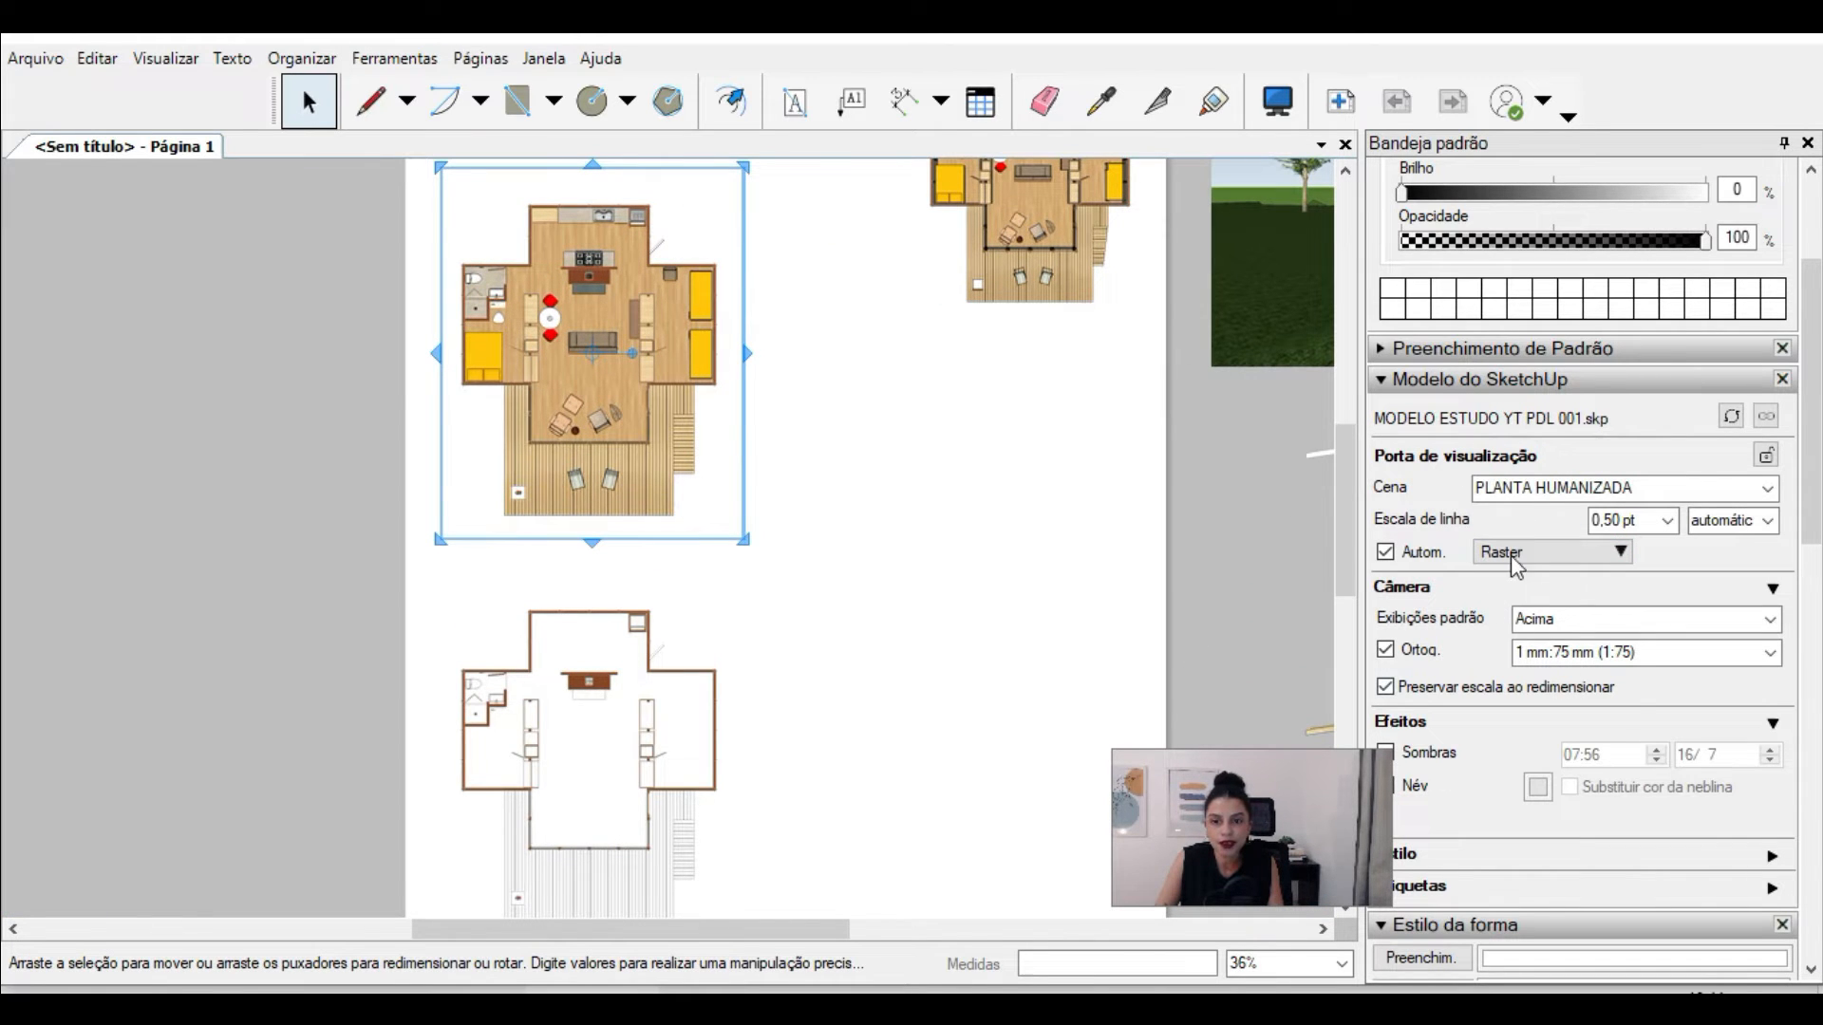
scroll(1107, 277, "down", 3)
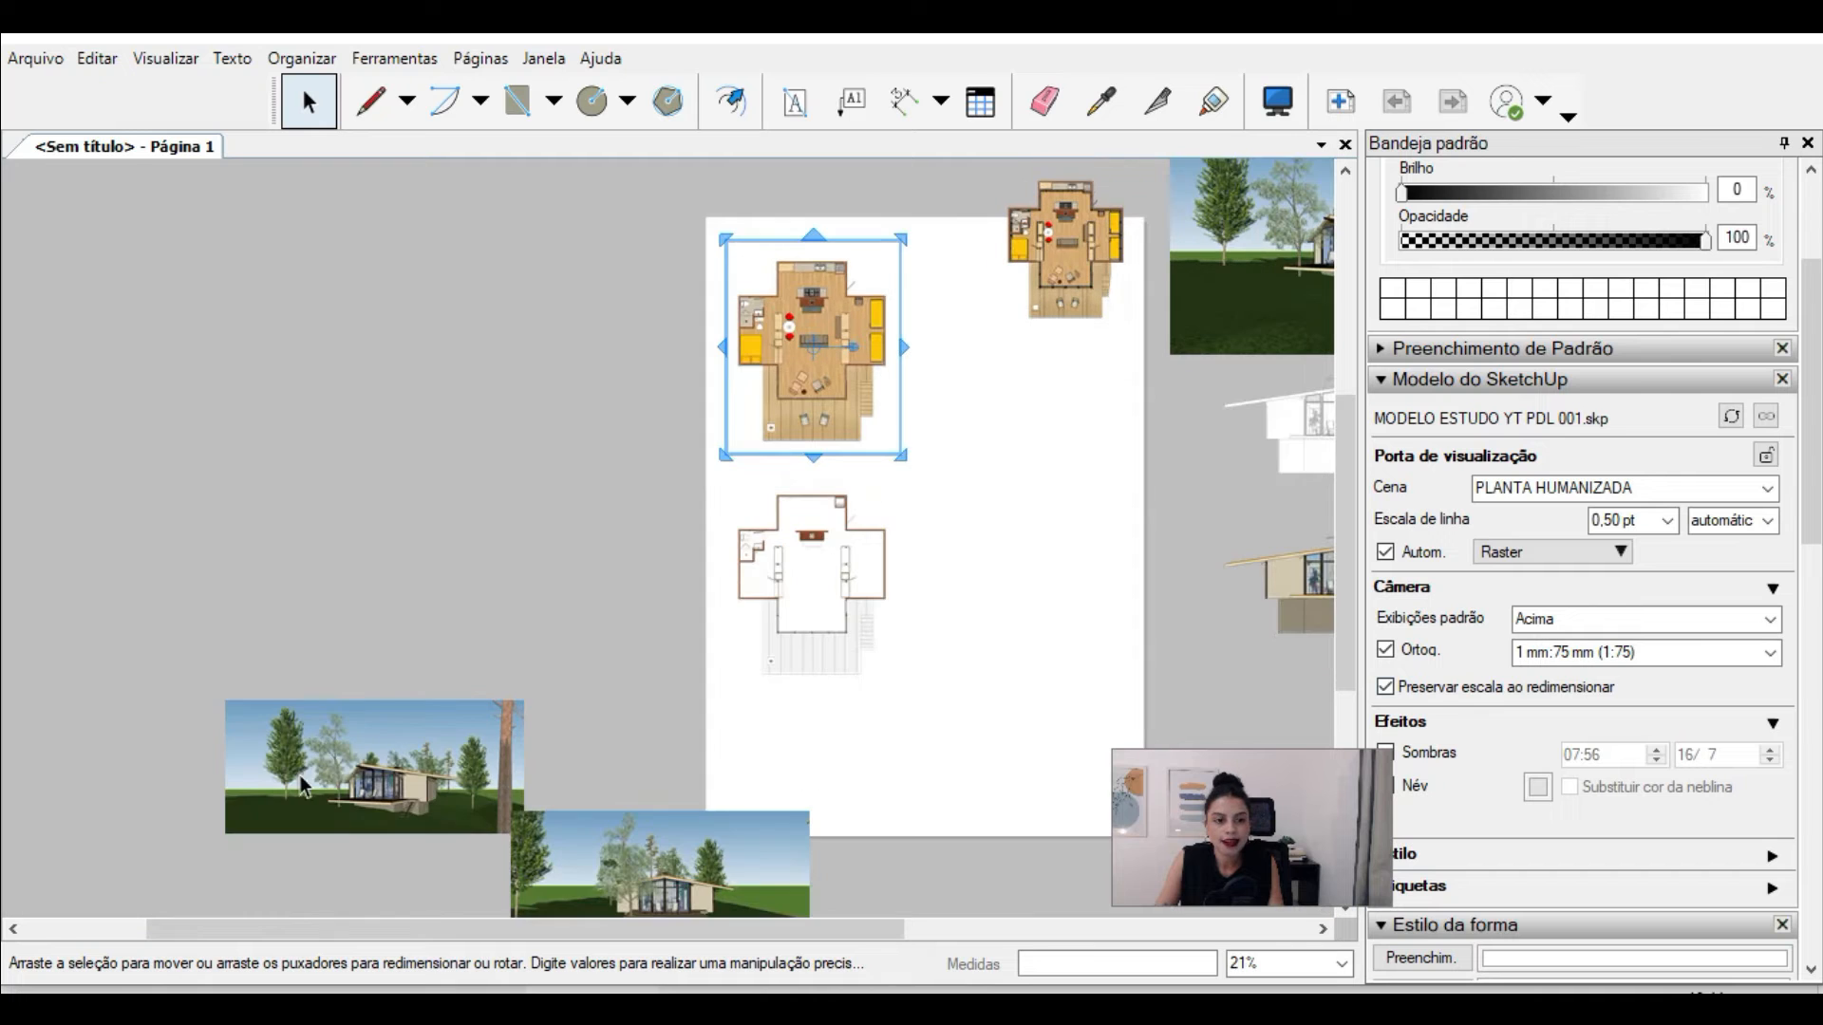
left_click(338, 756)
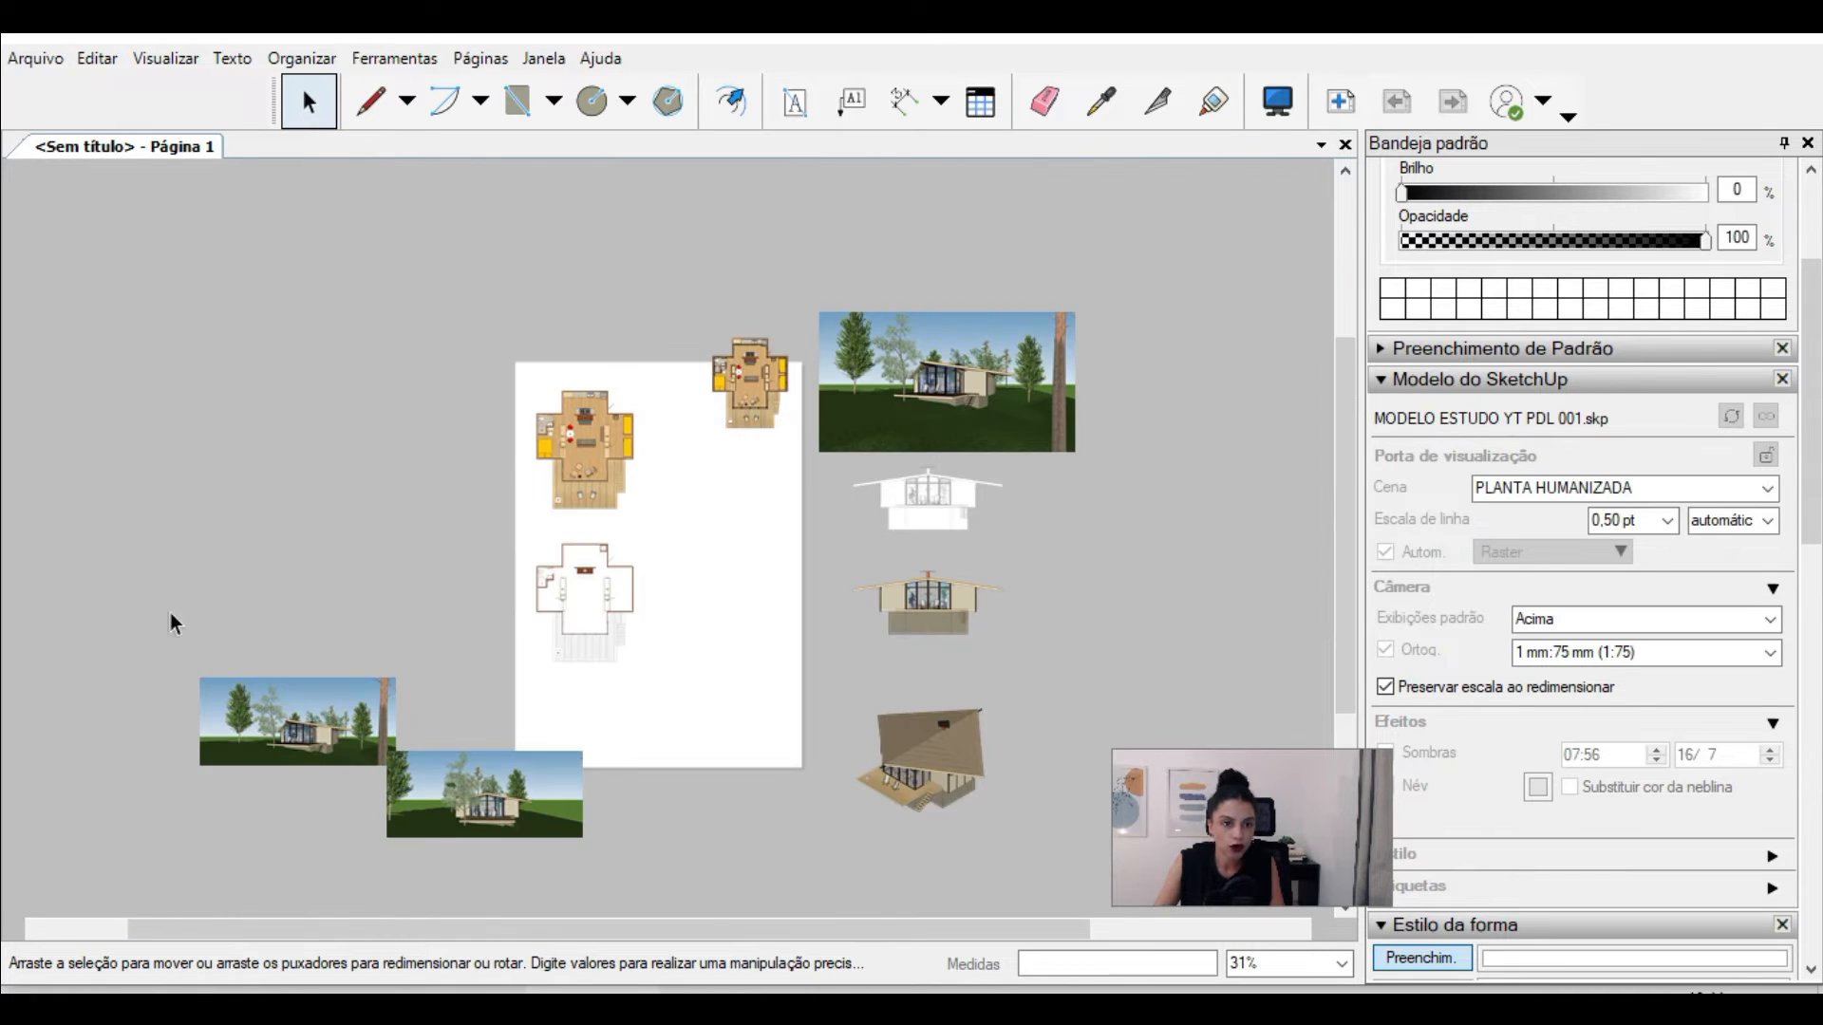
Step: Move the three floor plan viewports together off the page into the empty area on its left
scroll(185, 609, "up", 2)
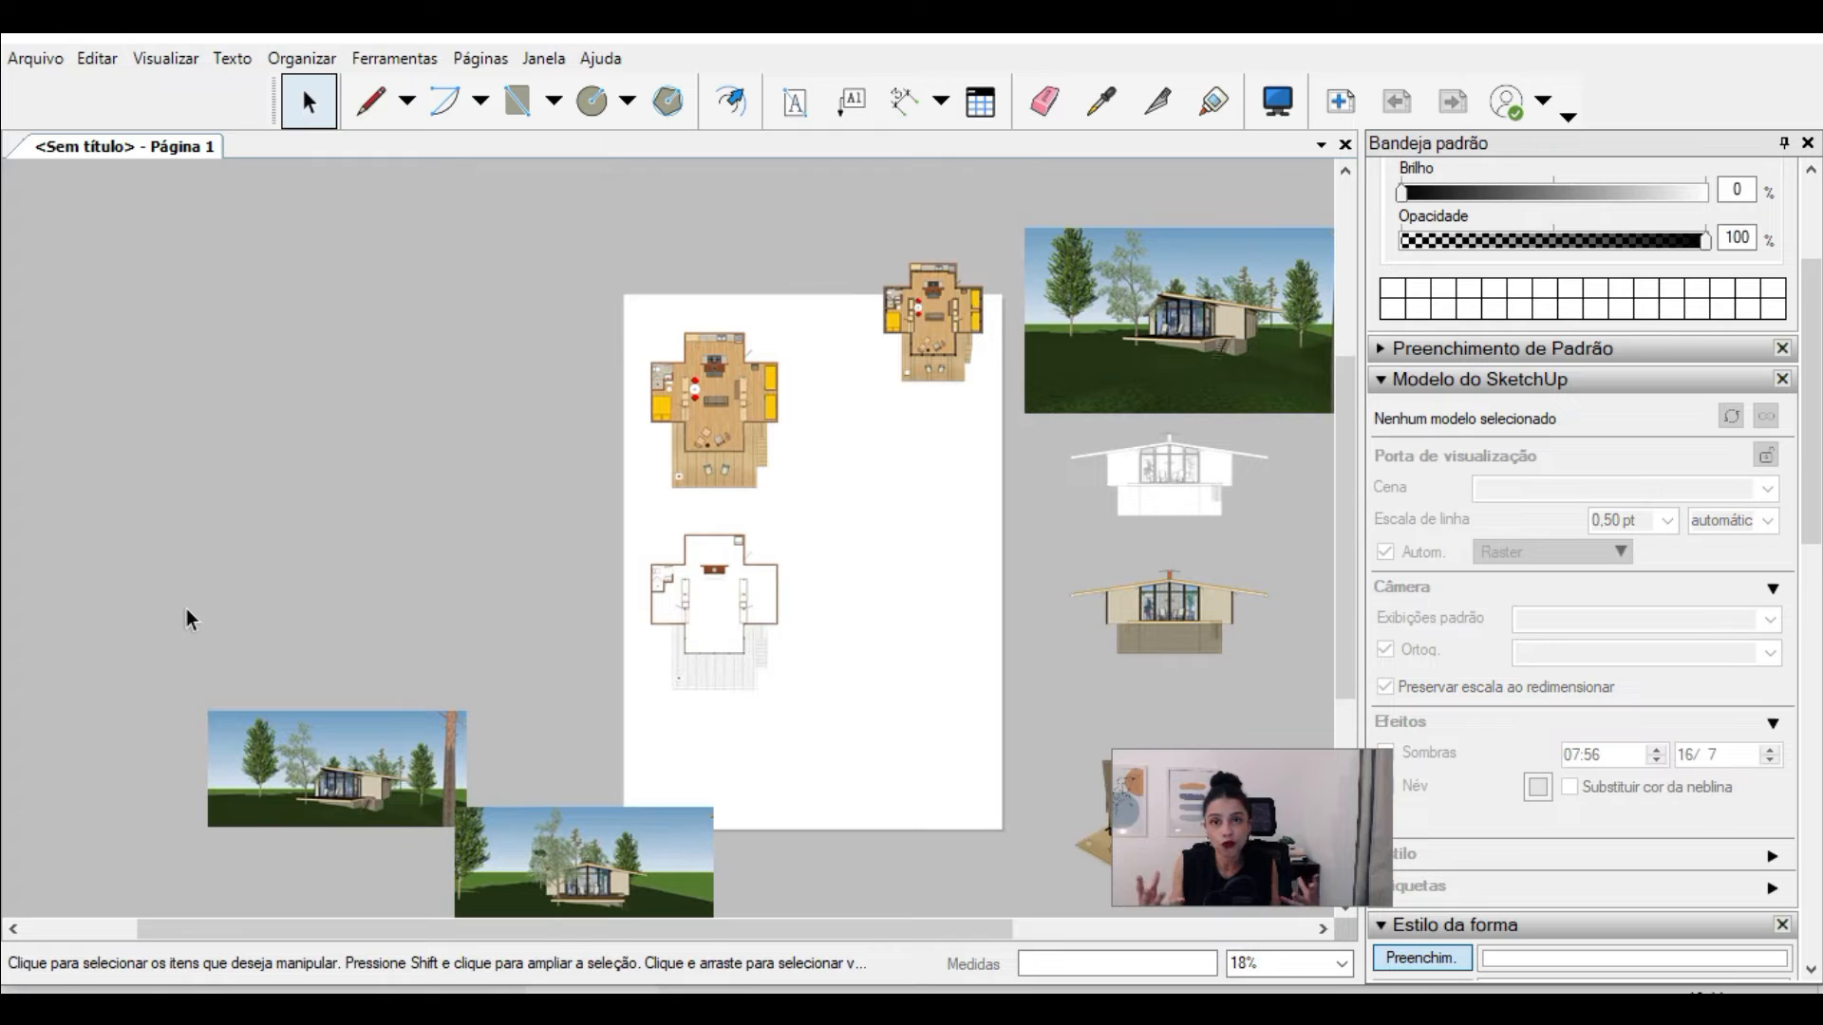
scroll(288, 800, "up", 2)
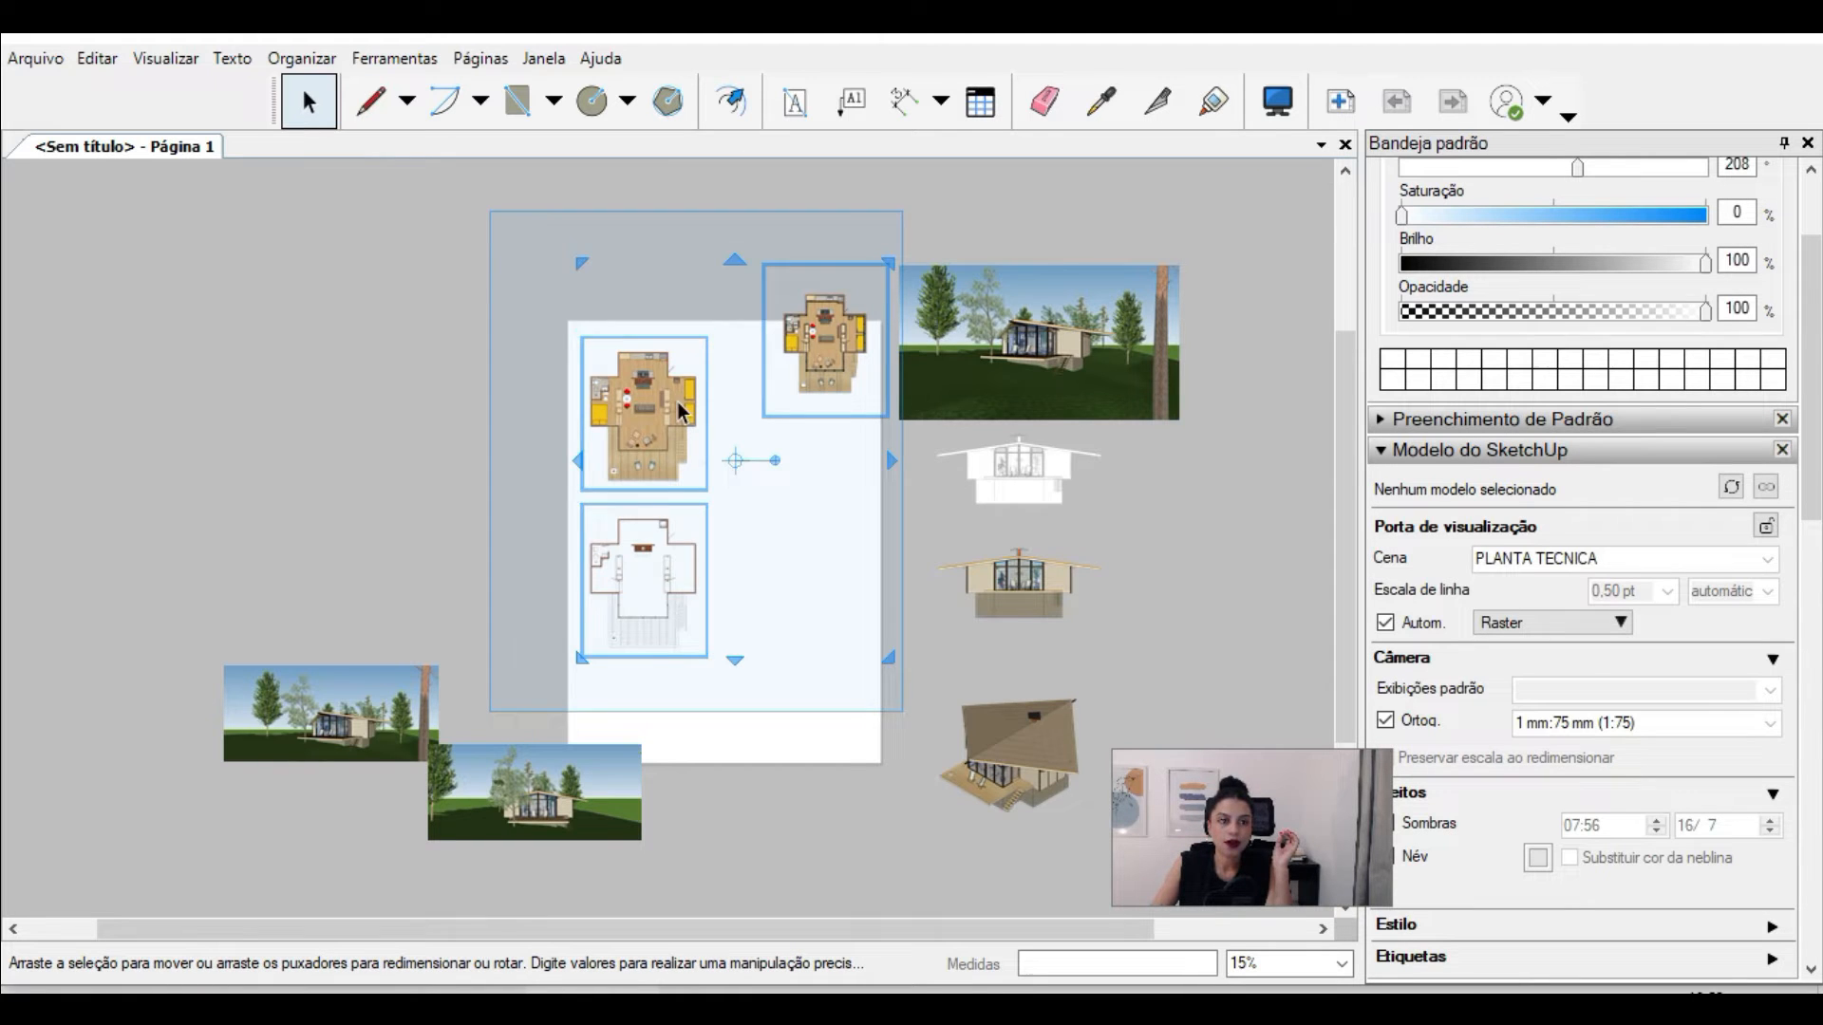
left_click_drag(678, 378, 313, 358)
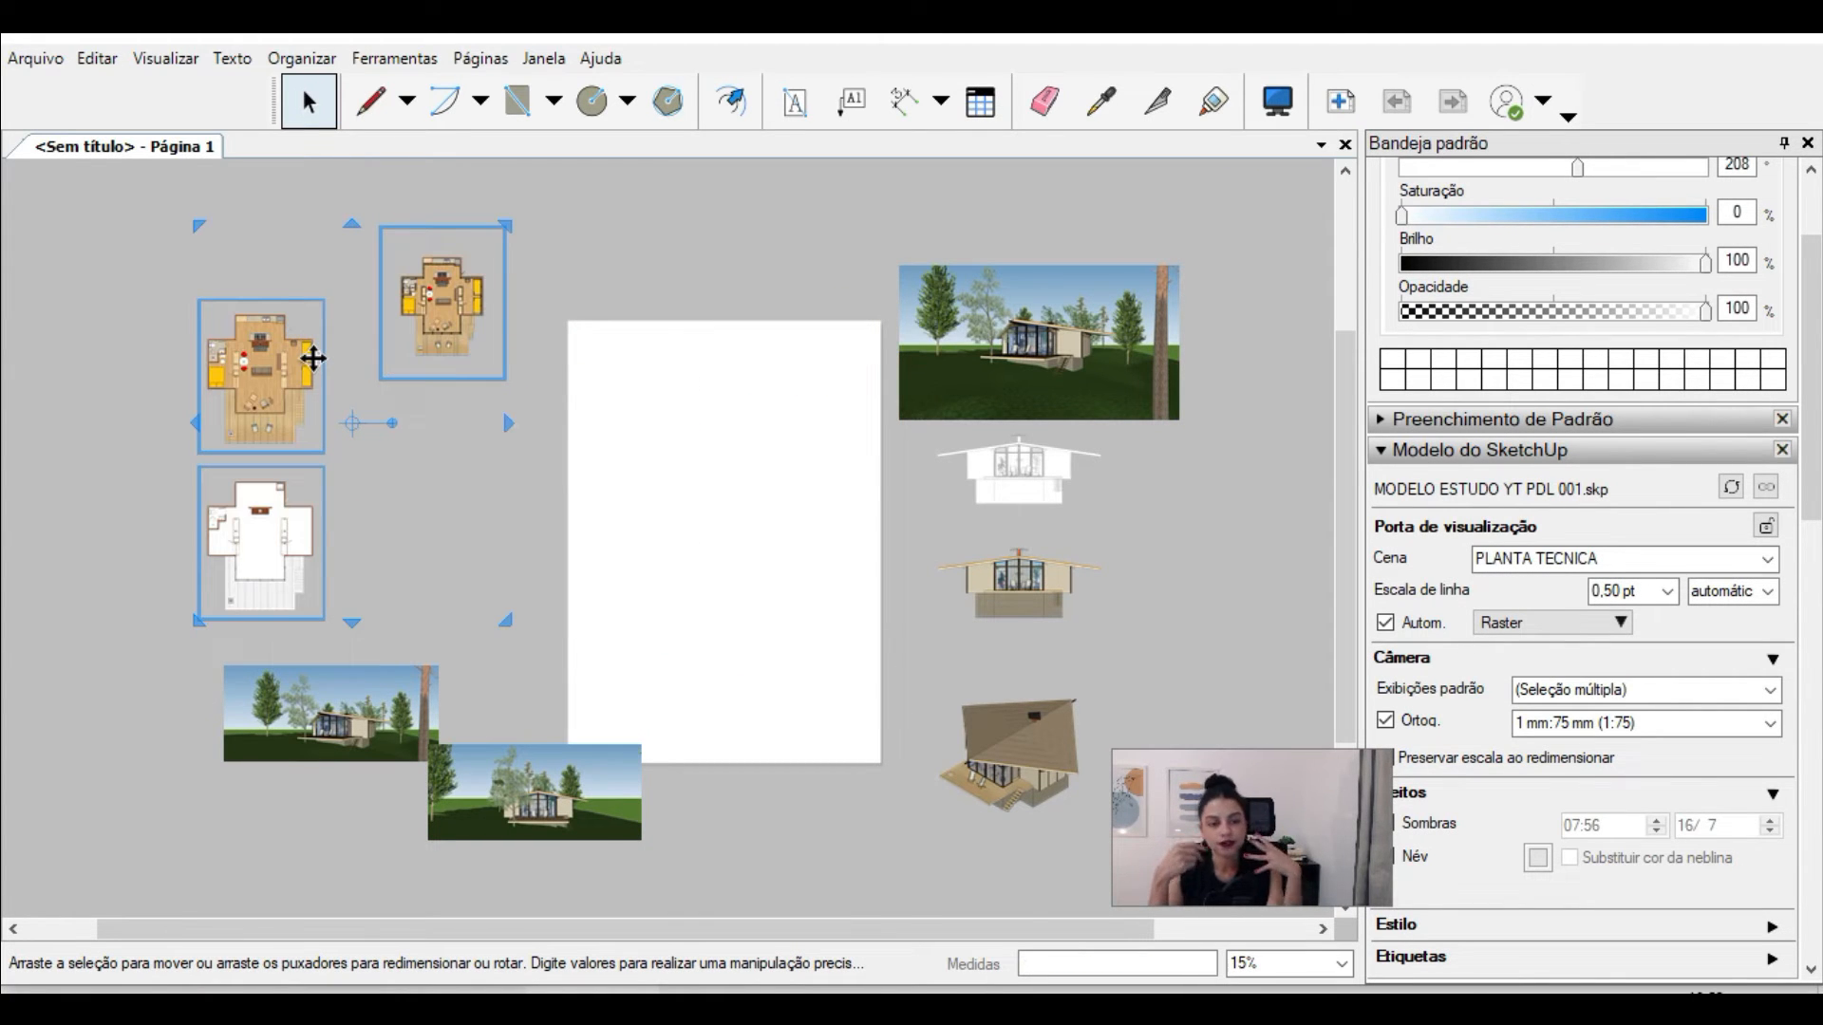
Step: Move the overlapping second perspective image down and left so it sits beneath the first one, clear of the page
scroll(633, 232, "down", 1)
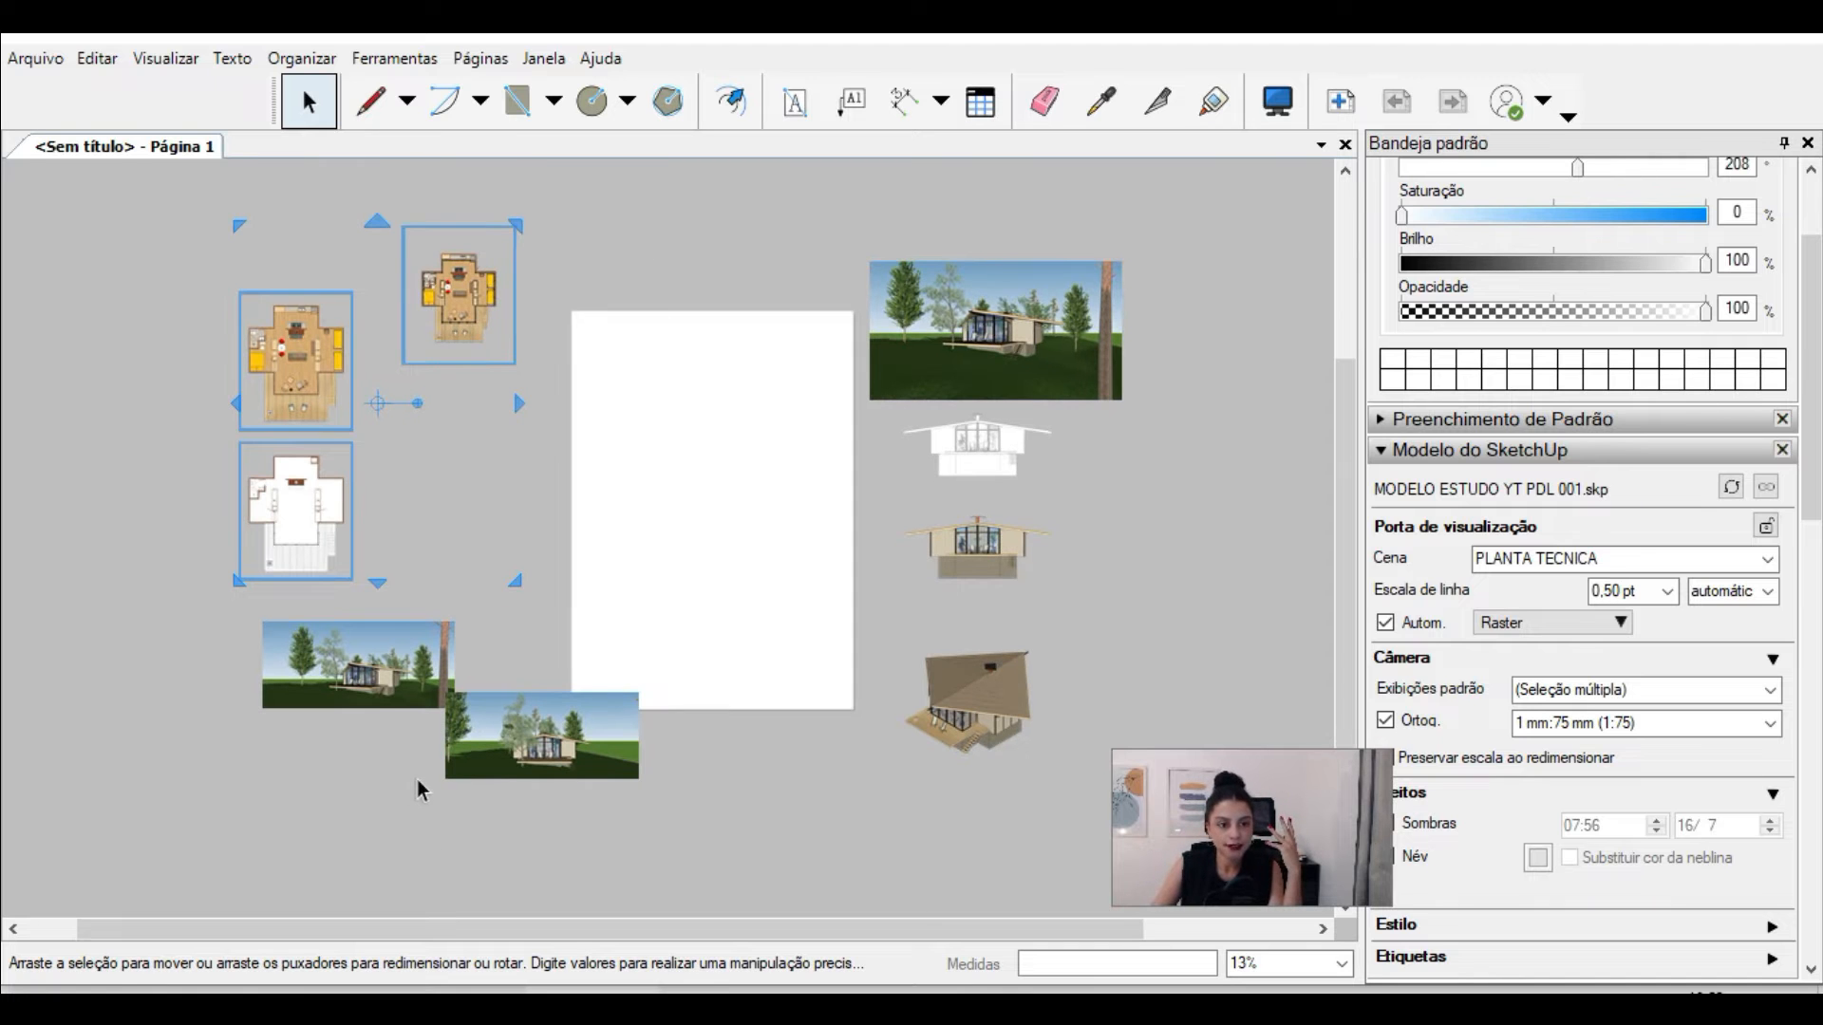
scroll(415, 780, "up", 1)
scroll(589, 774, "up", 1)
left_click(591, 703)
left_click_drag(590, 702, 380, 796)
Step: Draw a full-width rectangle along the page's lower edge and a tall rectangle above it along the right page edge
scroll(773, 596, "up", 3)
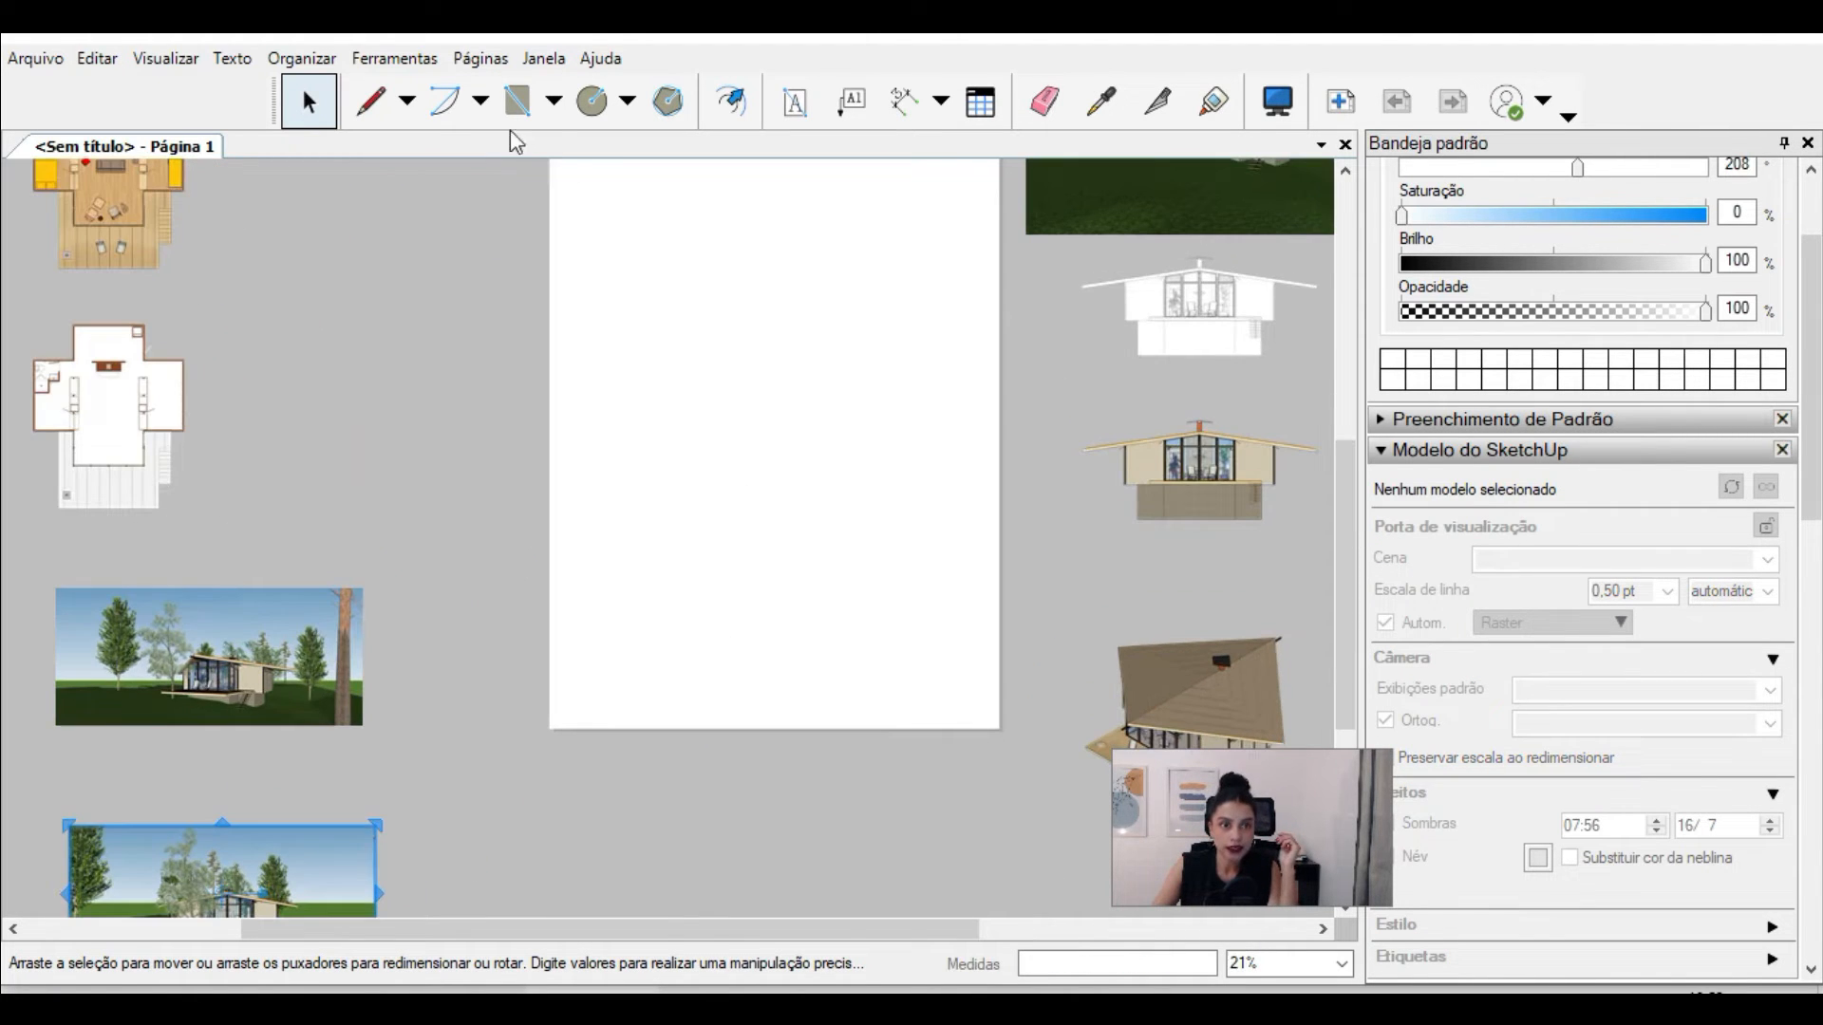
left_click(512, 103)
scroll(796, 549, "up", 2)
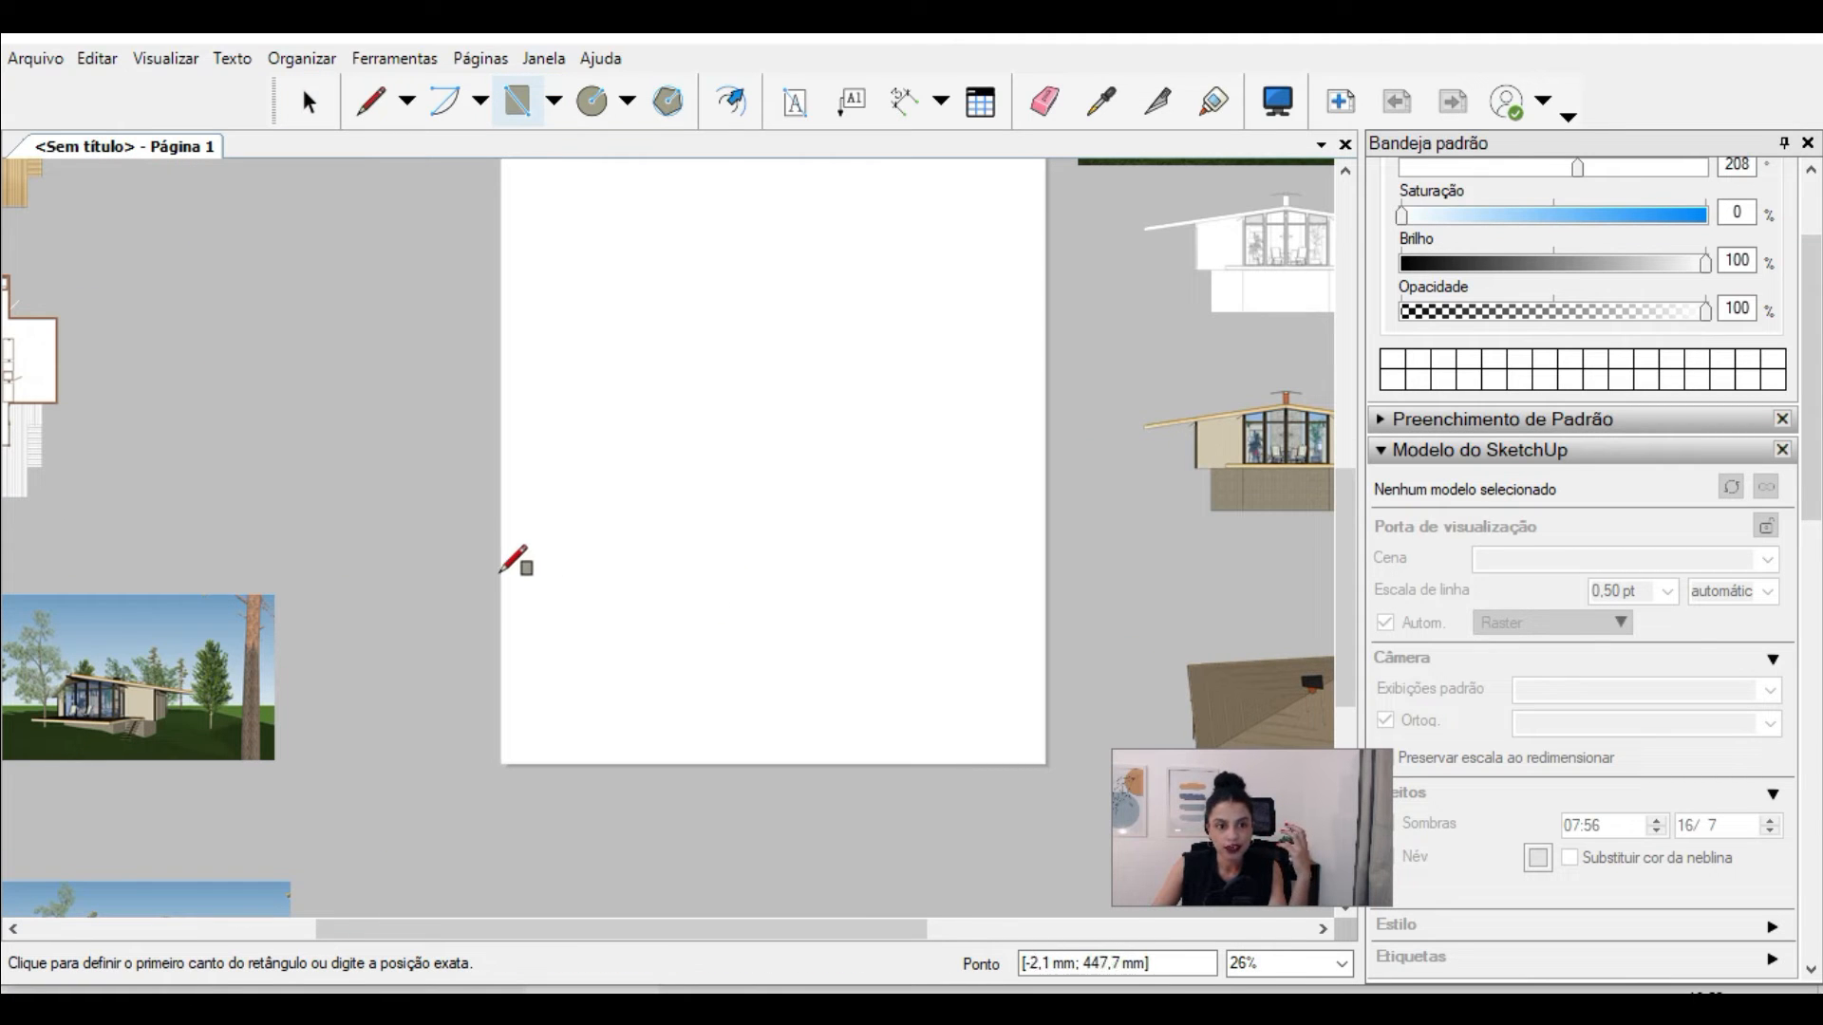
left_click(502, 548)
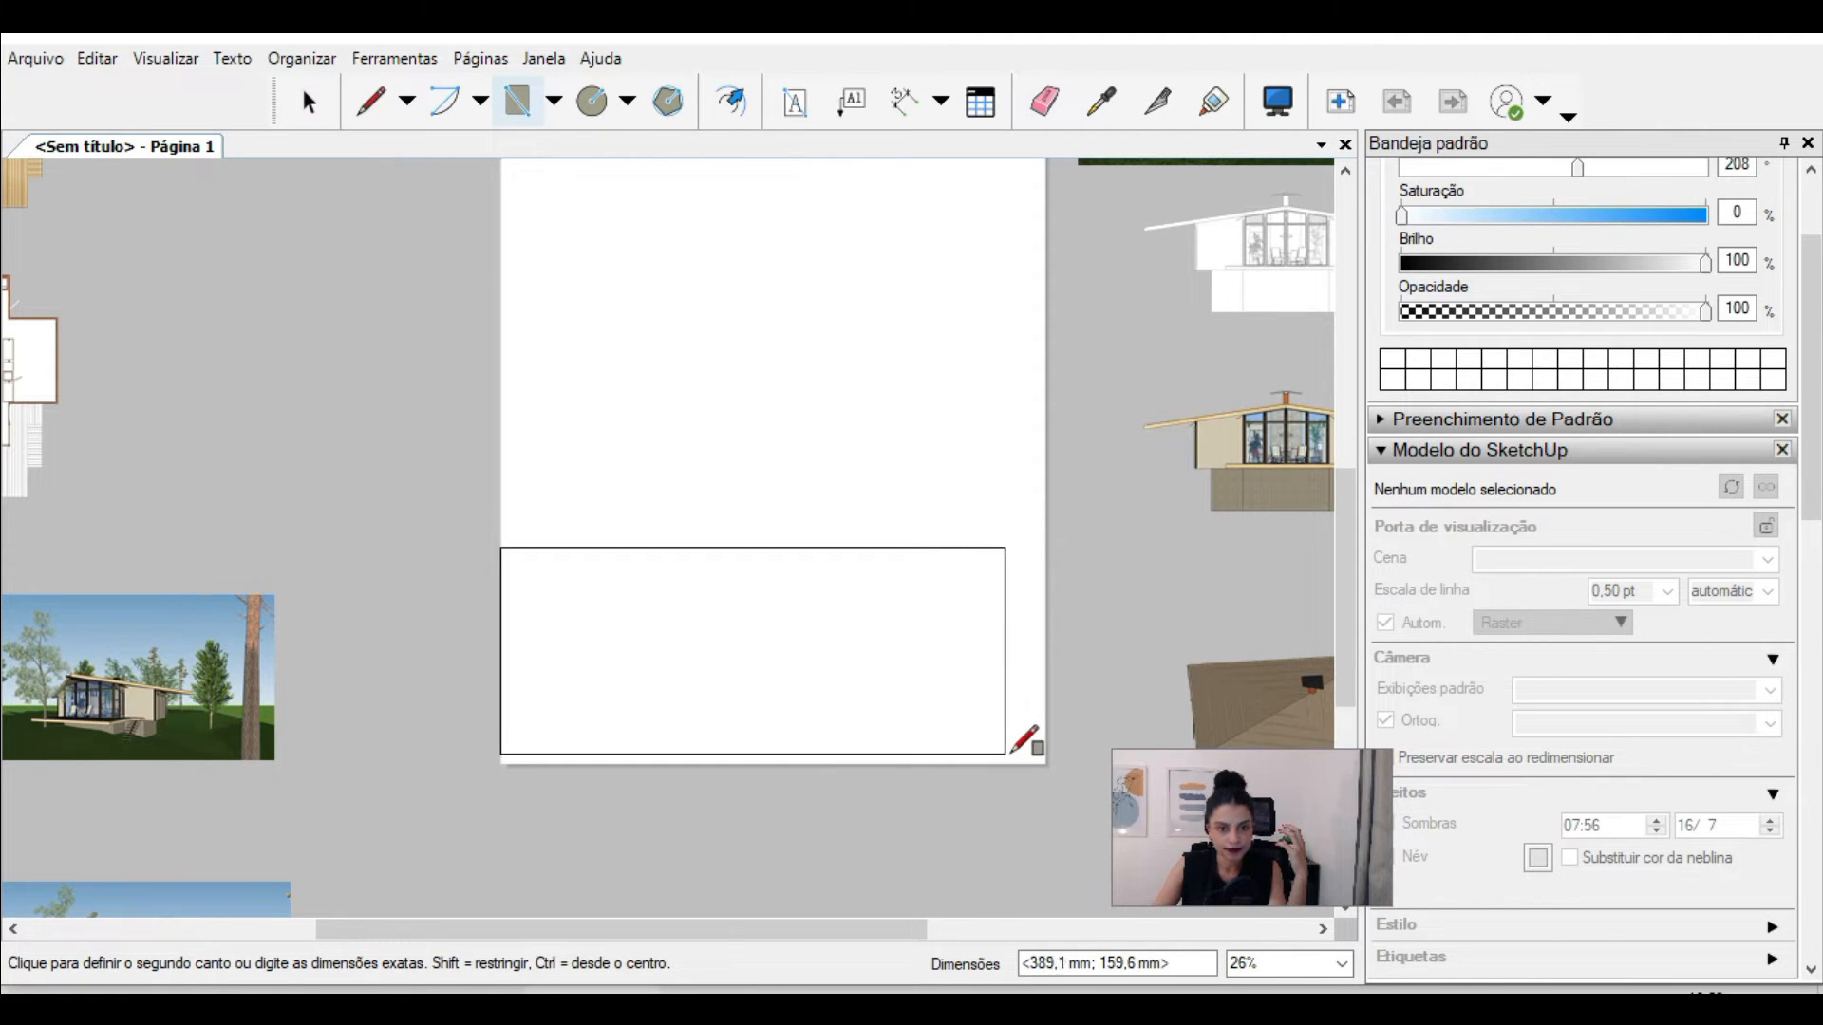
left_click(1051, 752)
scroll(926, 746, "down", 2)
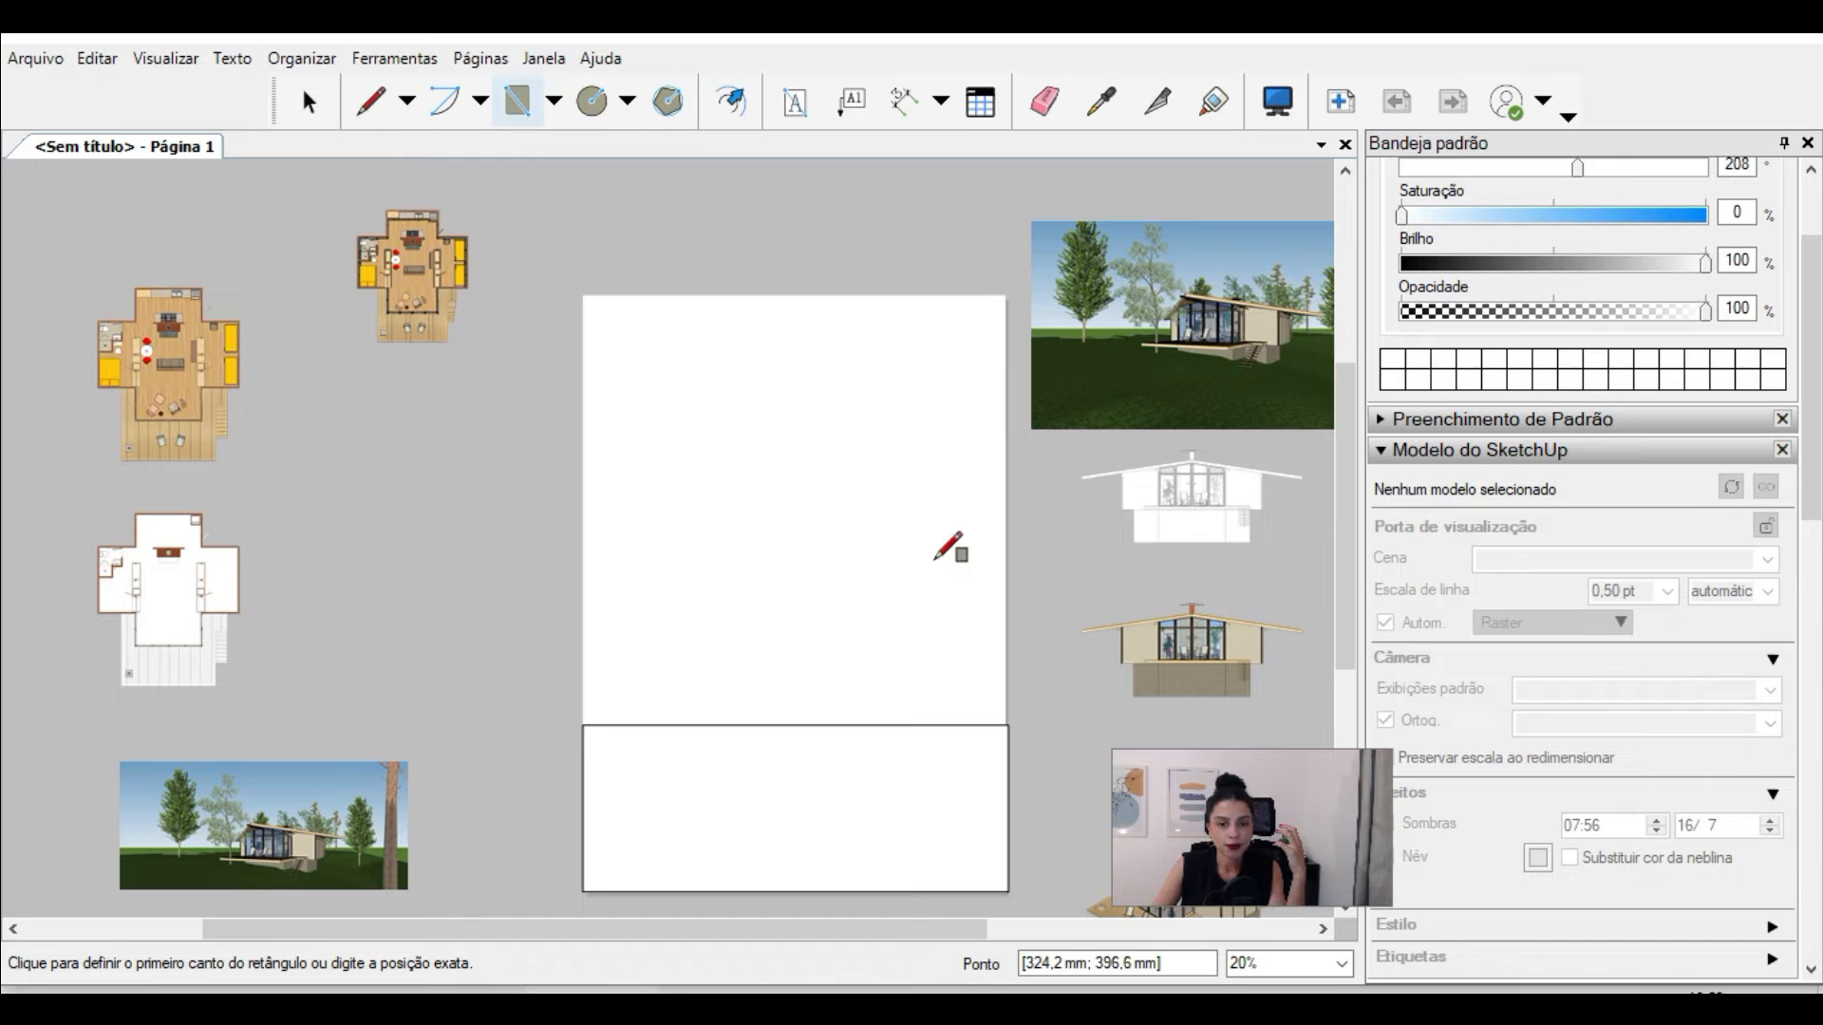
left_click(901, 325)
left_click(1008, 726)
Step: Draw a tall placeholder rectangle in the page's upper-left area and a smaller one beside it in the upper middle
scroll(639, 292, "up", 2)
left_click(635, 297)
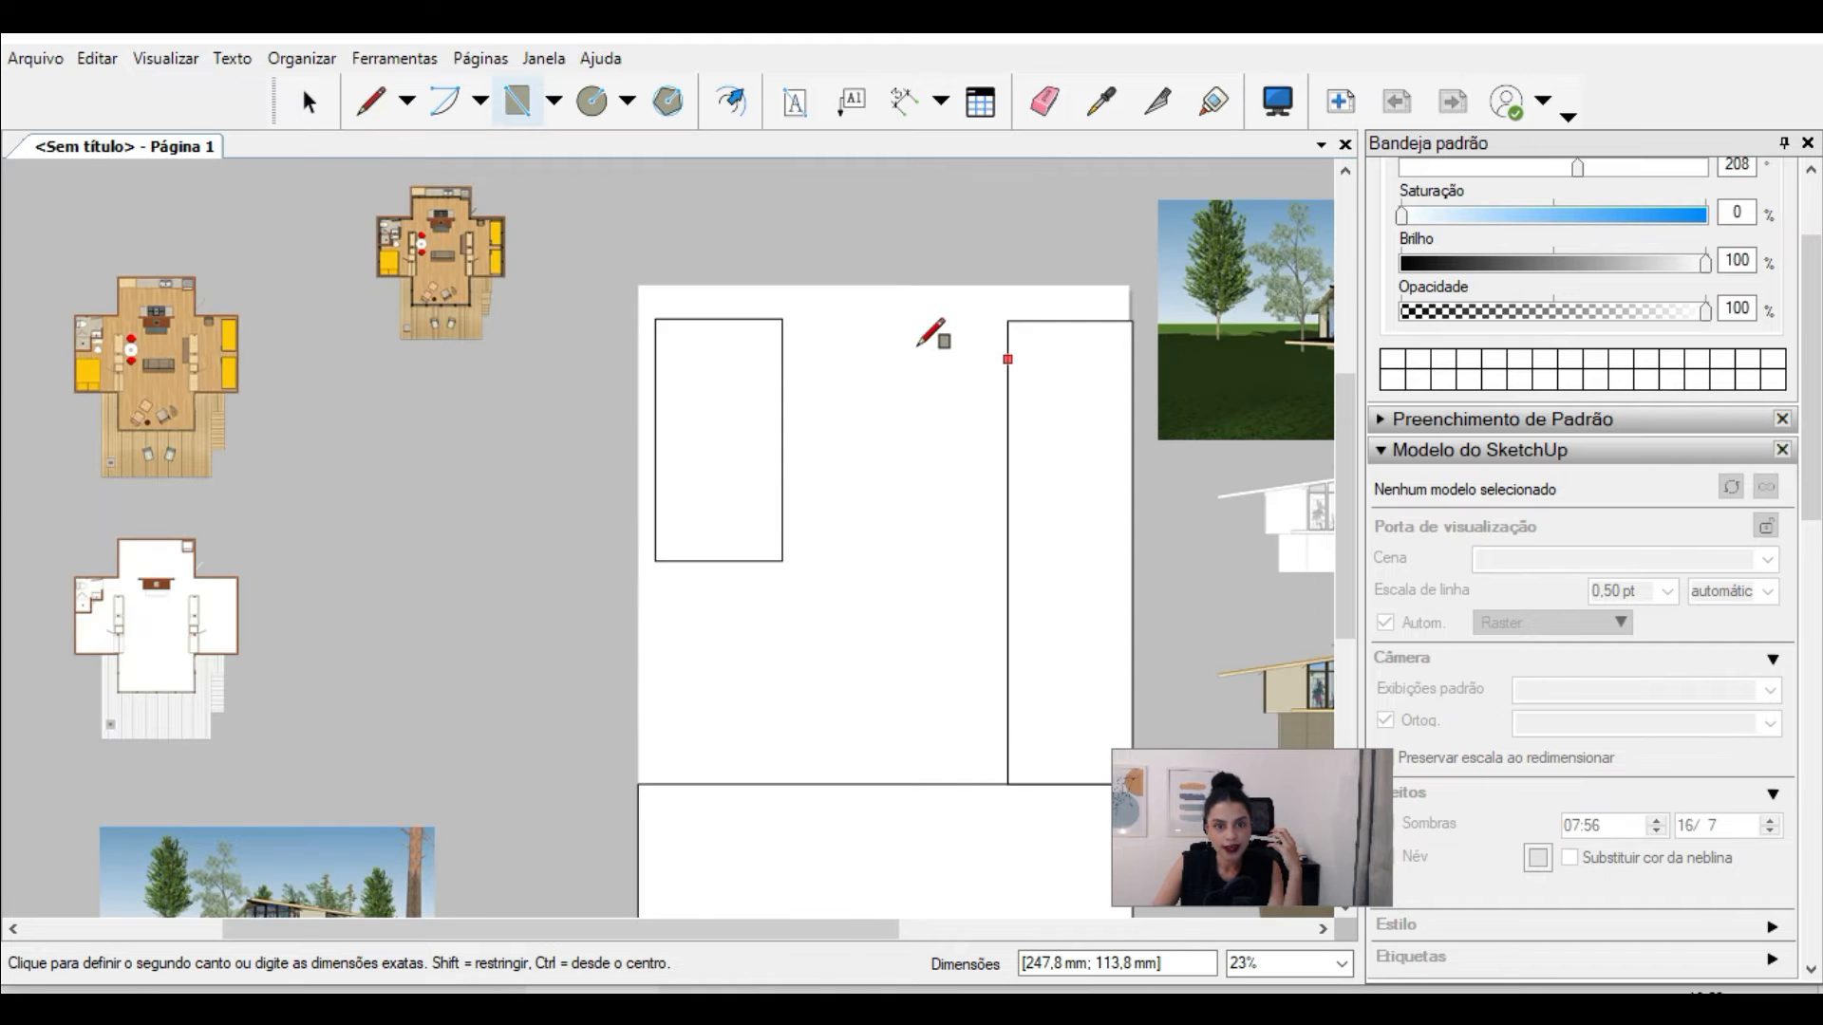
scroll(915, 344, "up", 1)
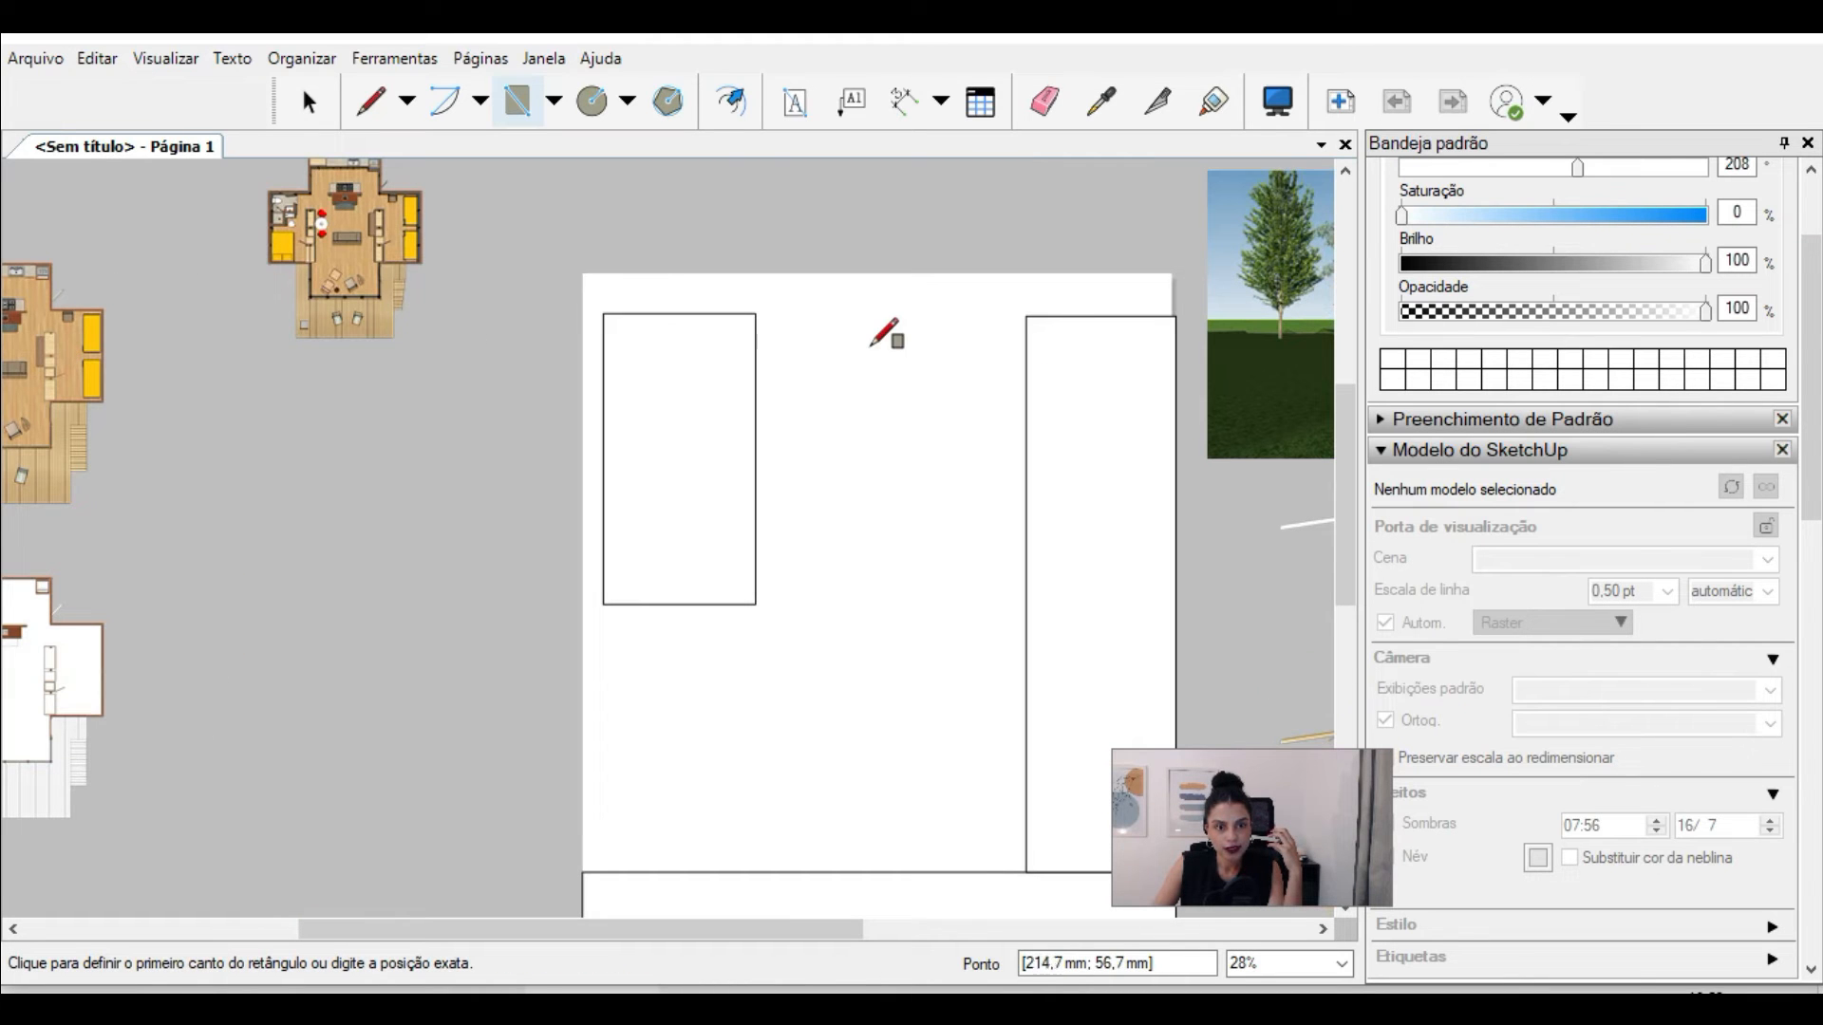
left_click(812, 322)
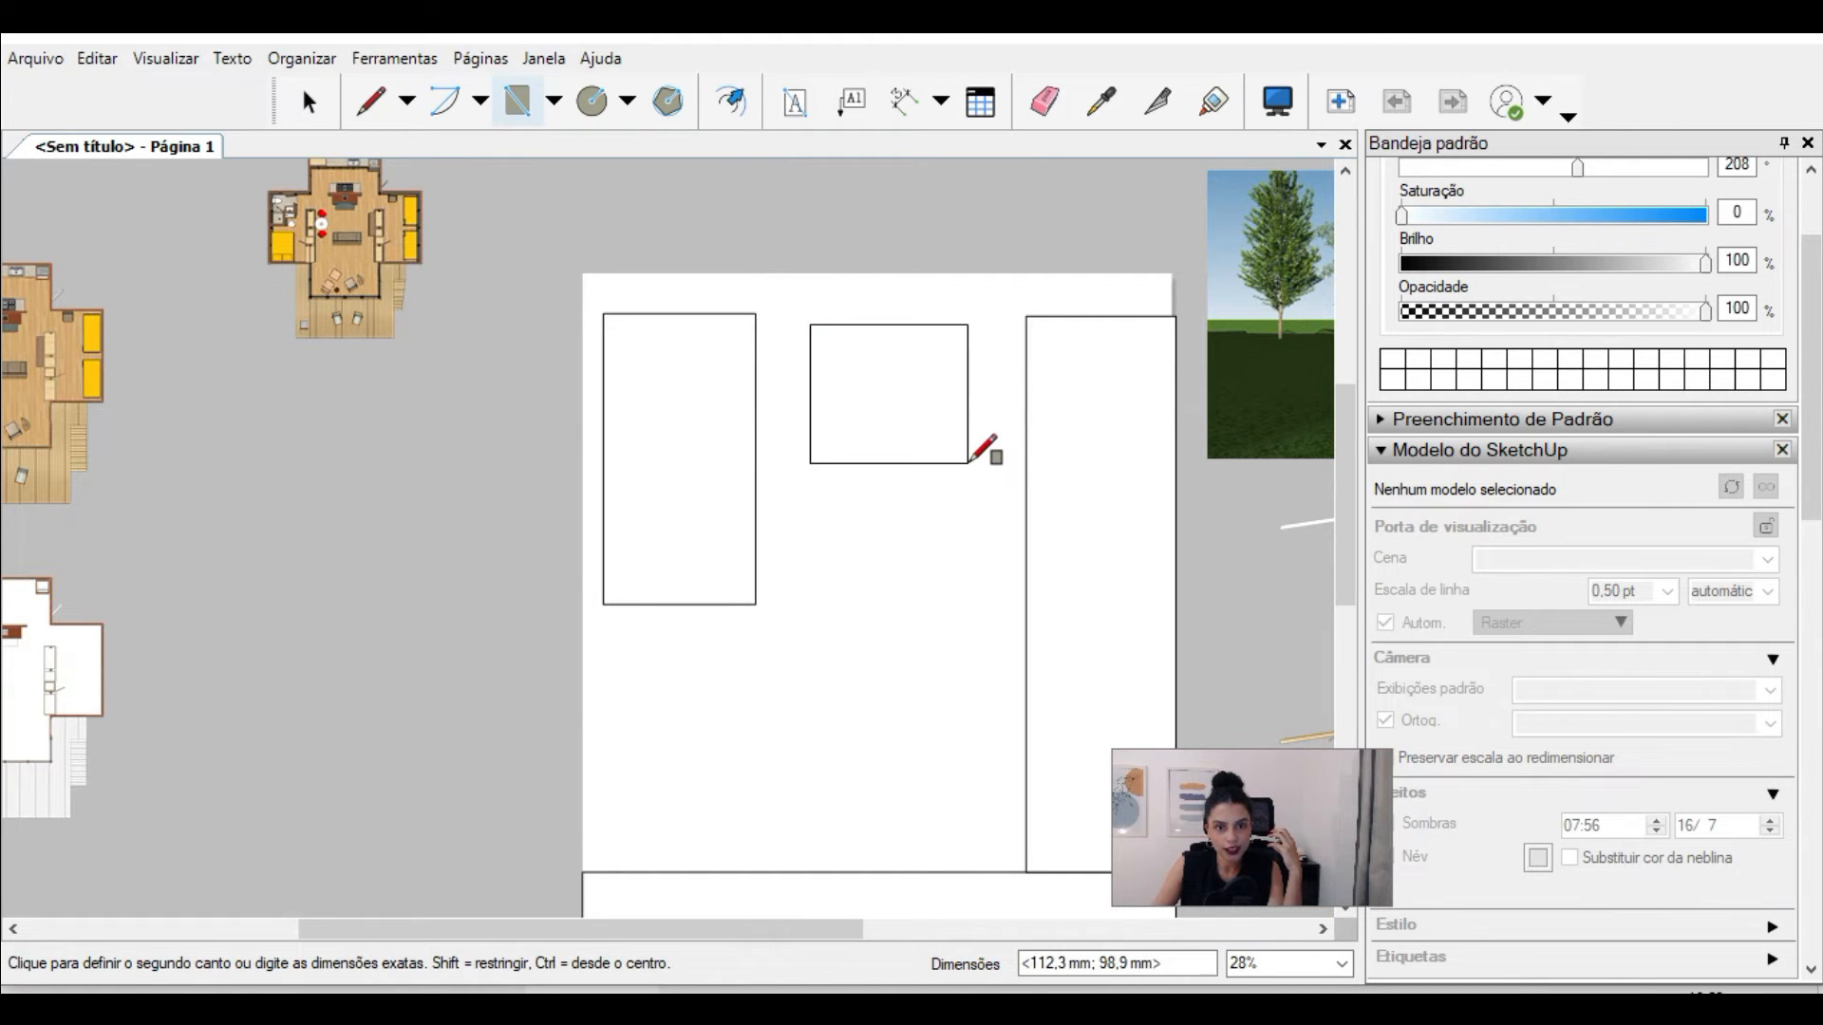
left_click(985, 452)
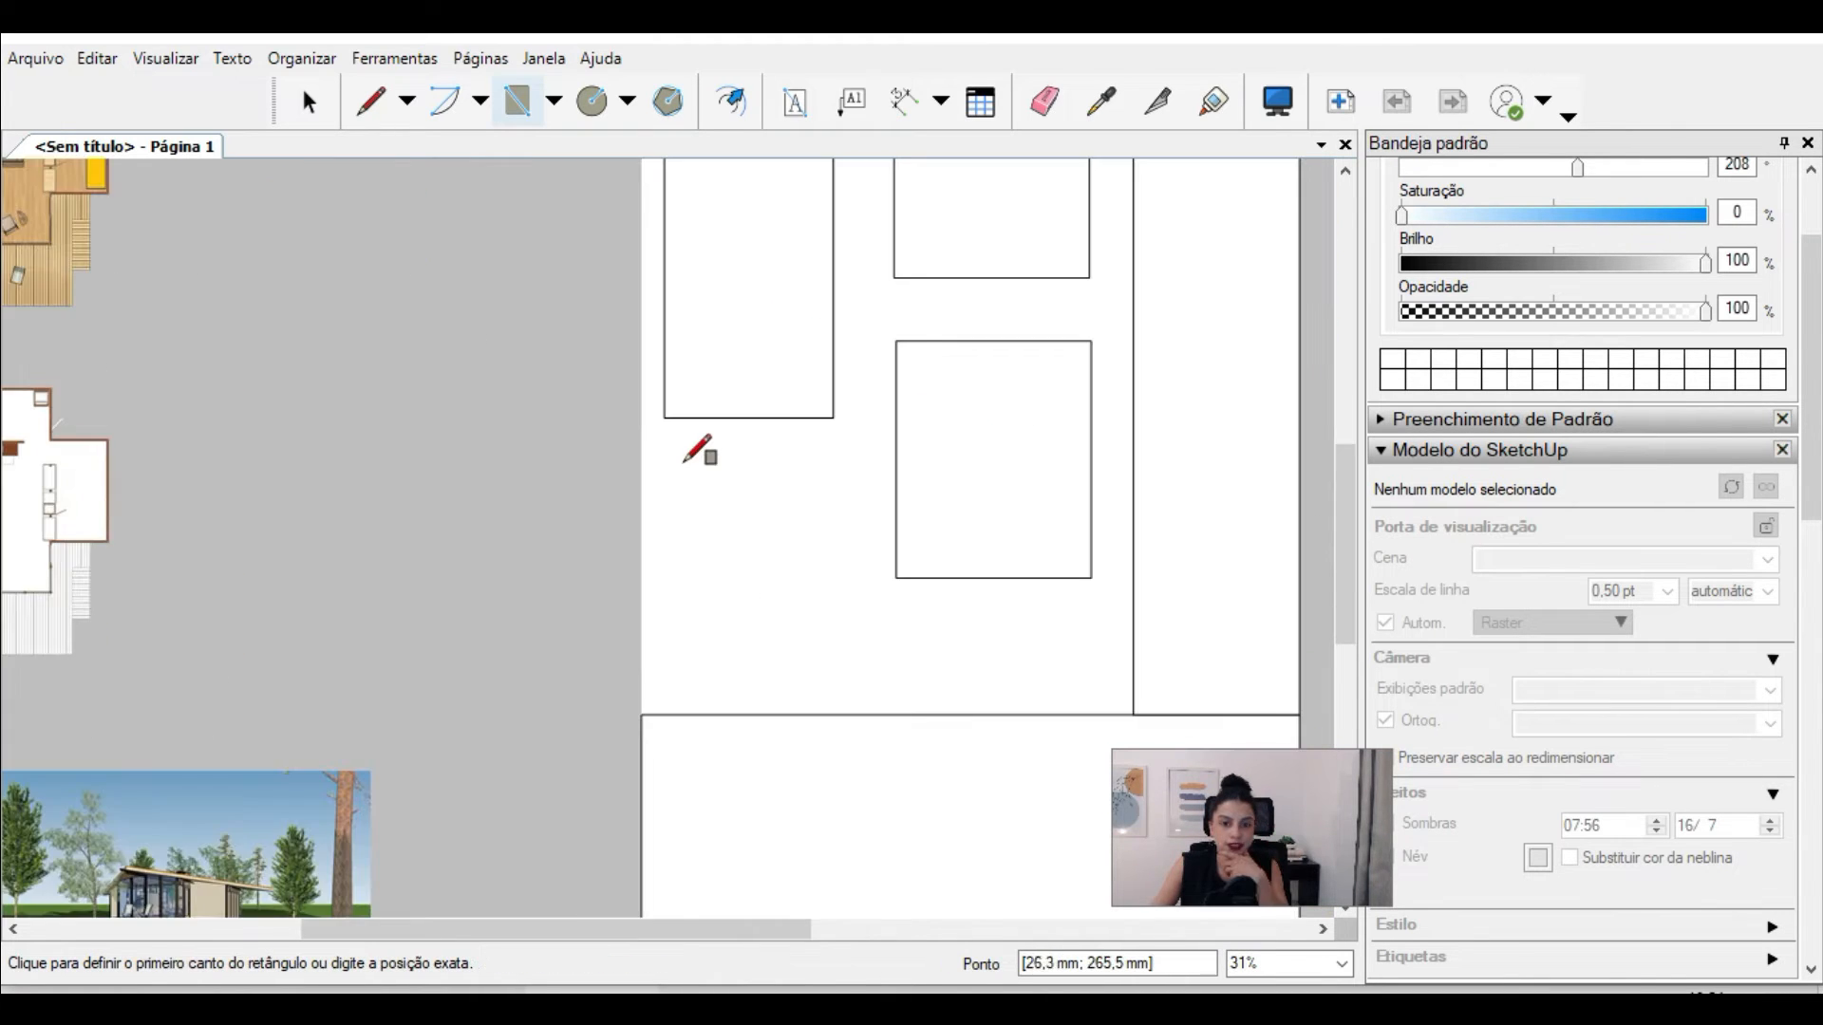
Step: Draw placeholder rectangles under the upper-middle and upper-left ones, above the full-width band, then leave the Rectangle tool
scroll(684, 462, "up", 1)
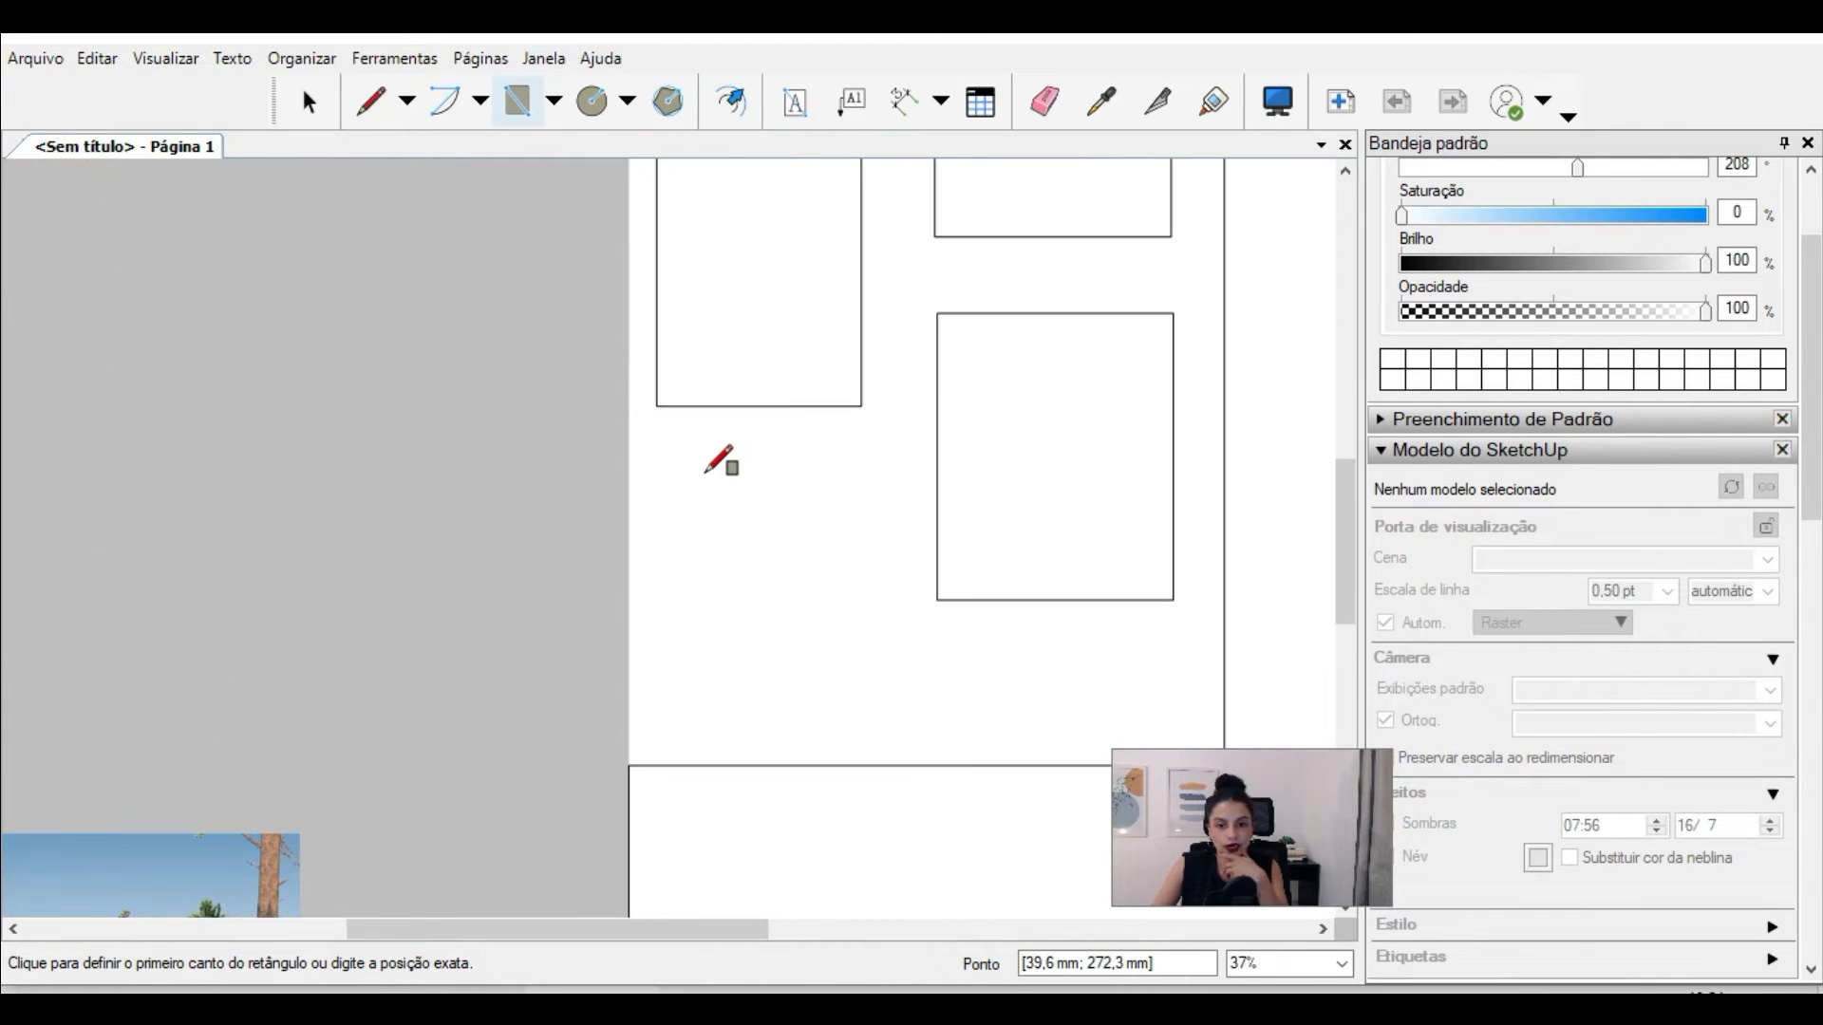
left_click(663, 458)
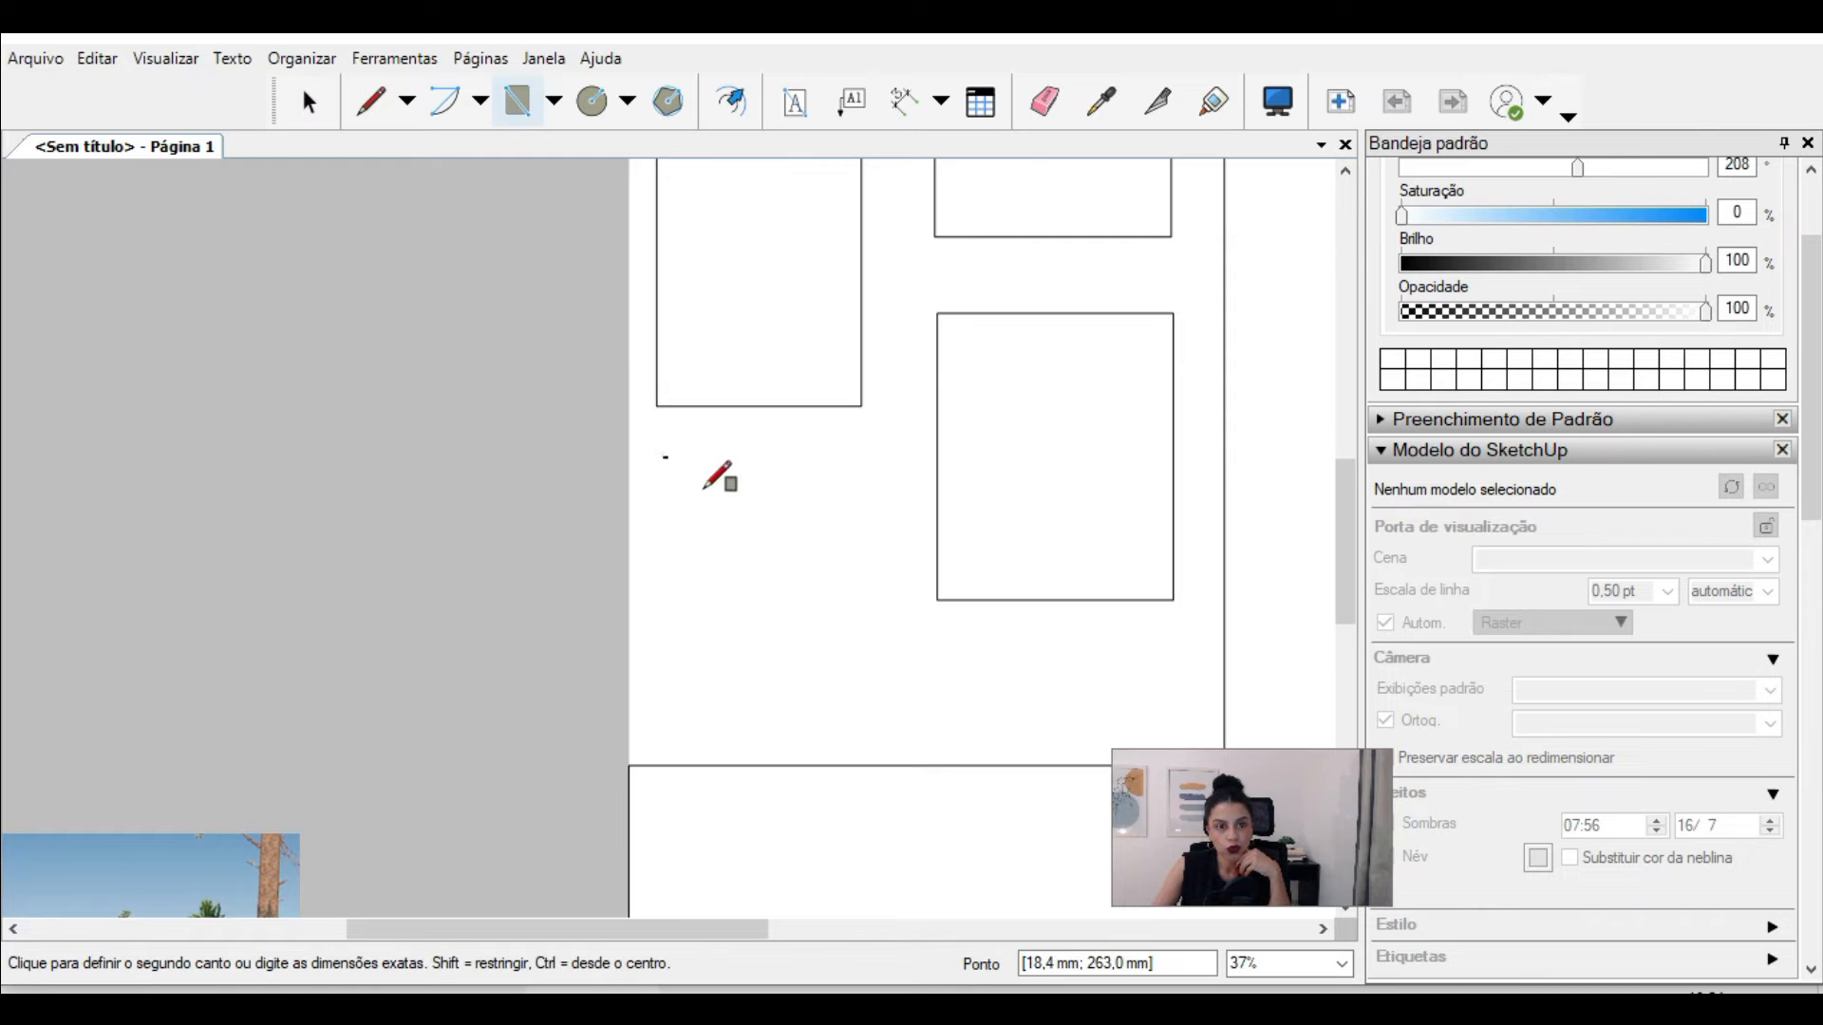
left_click(864, 726)
scroll(850, 680, "down", 3)
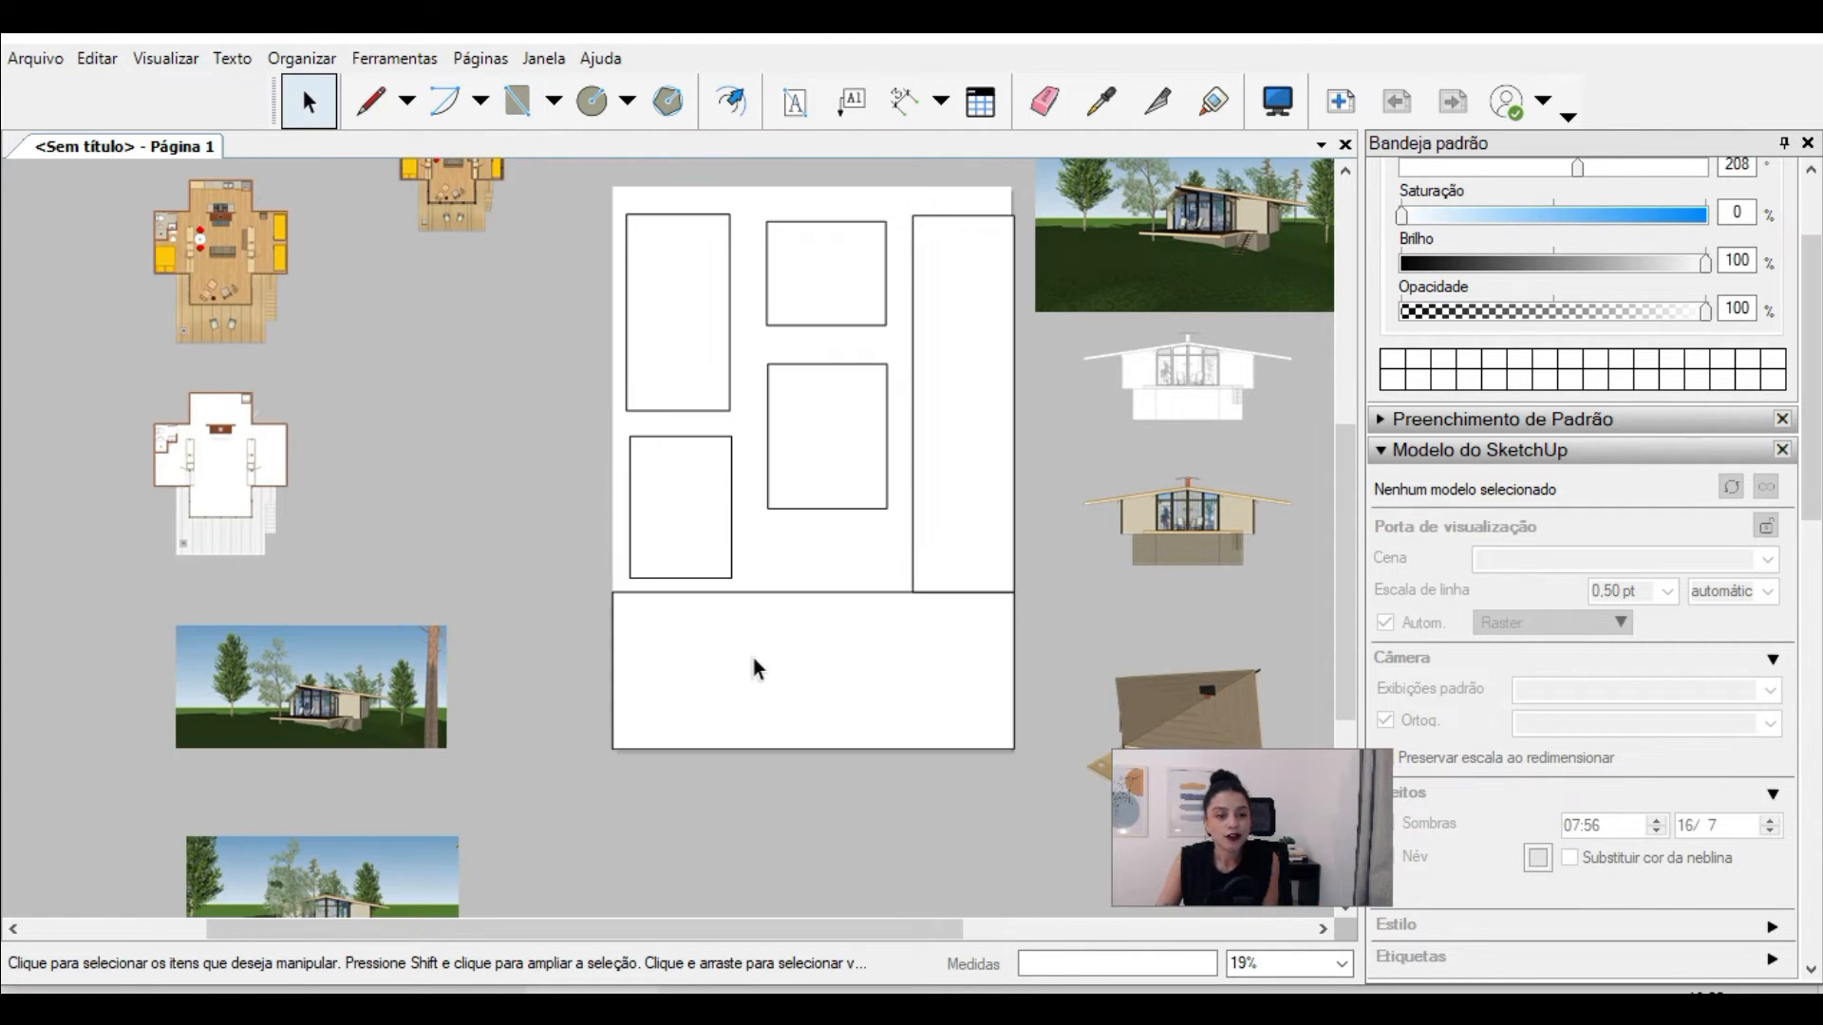
Step: Examine the full-width band at the page's foot against the two perspective images placed beside the page
scroll(753, 668, "up", 2)
scroll(49, 810, "up", 3)
scroll(964, 409, "down", 3)
scroll(509, 915, "up", 5)
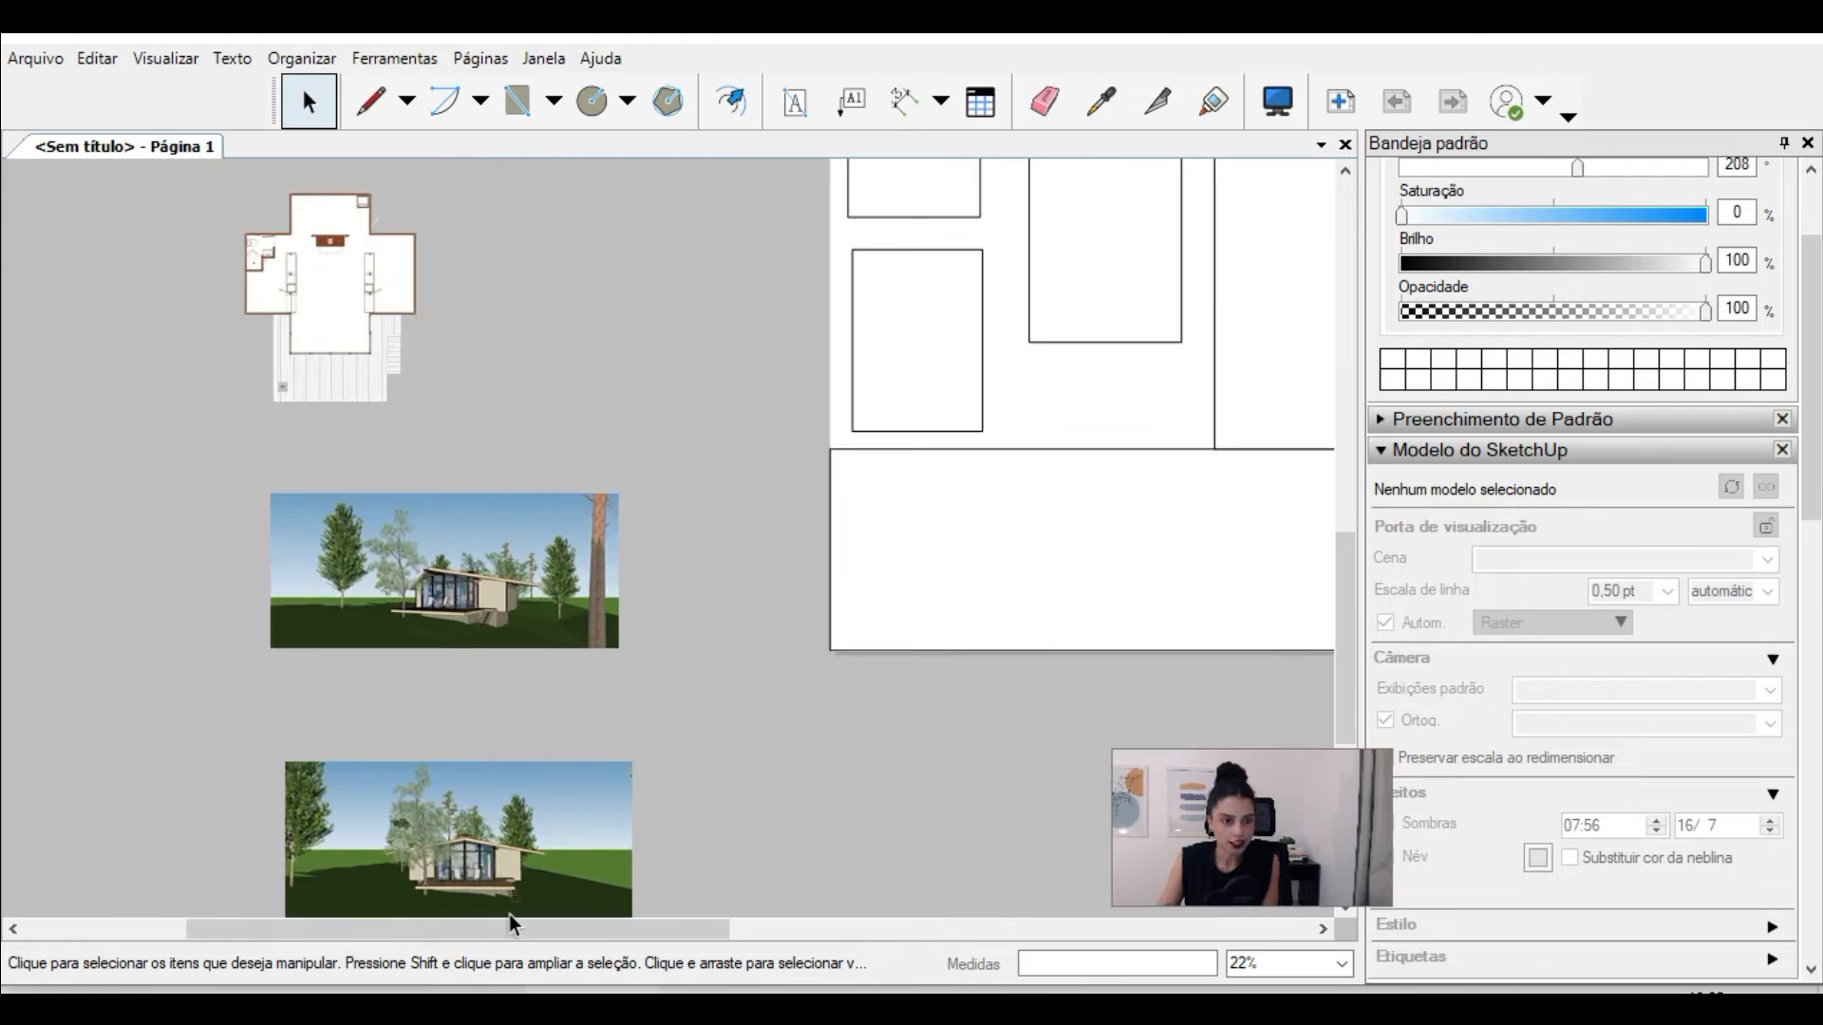
scroll(230, 748, "down", 3)
scroll(729, 590, "down", 3)
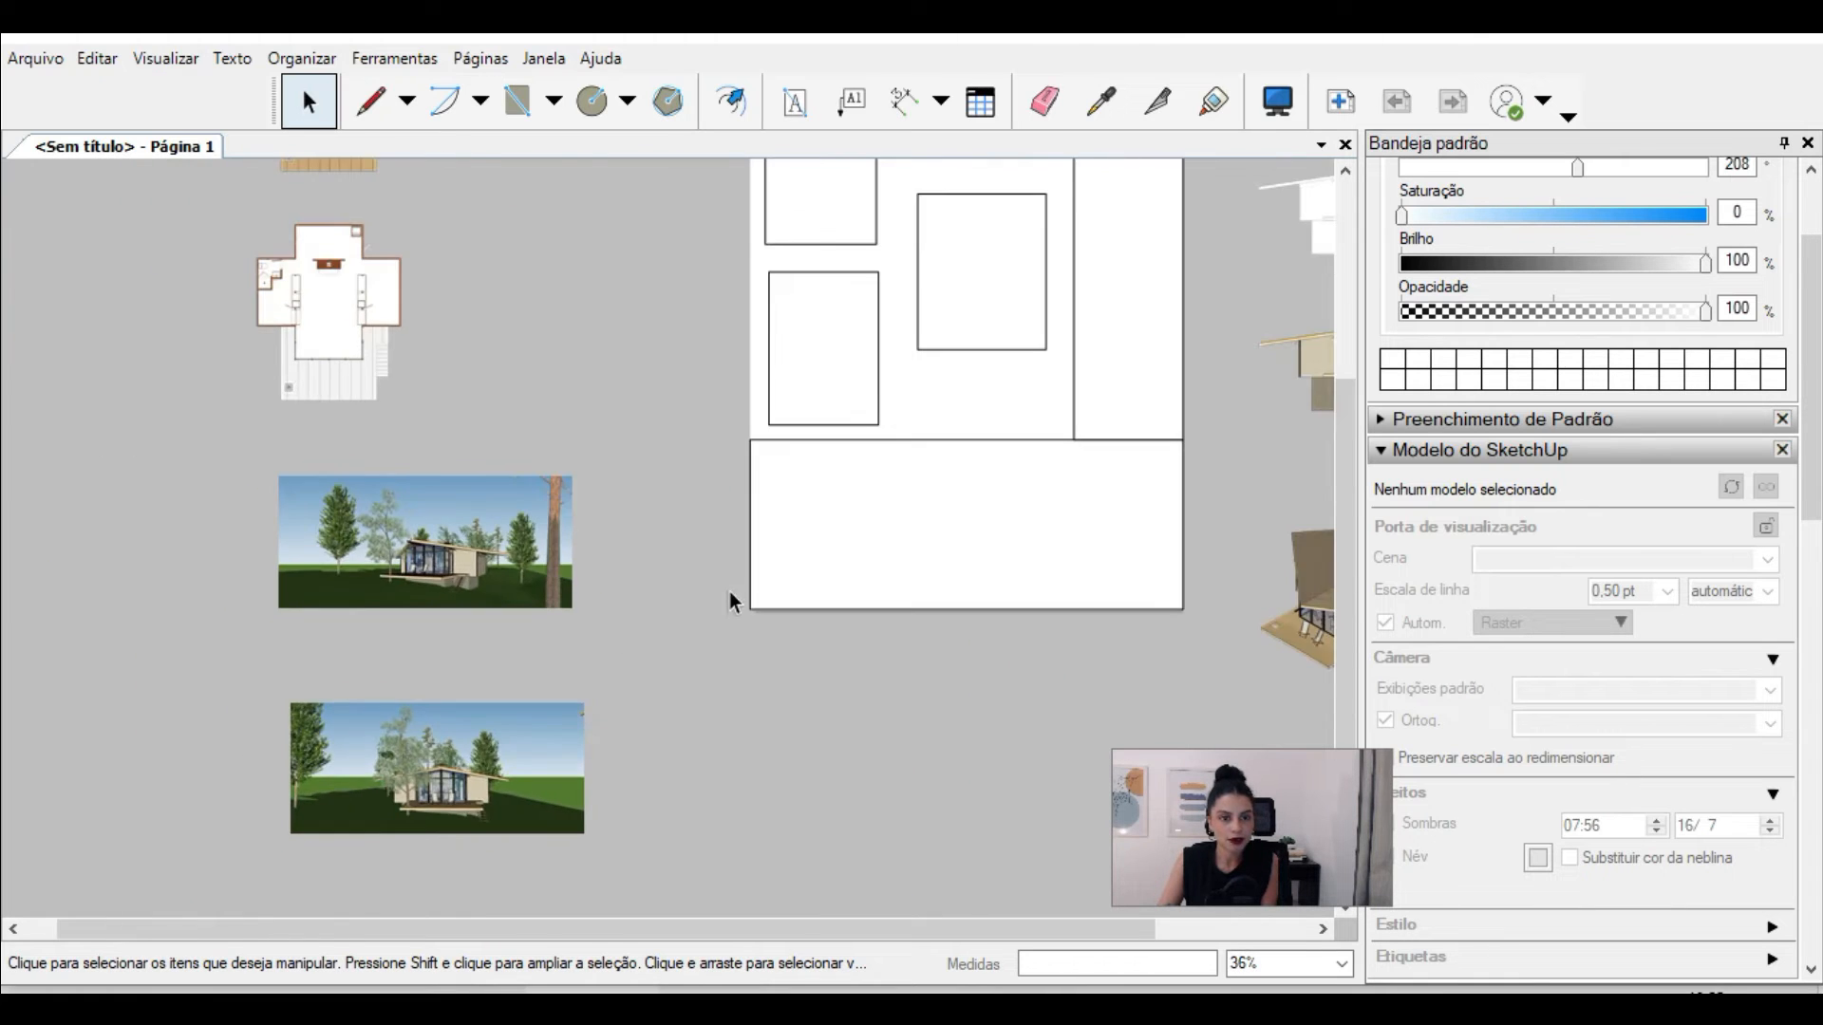
scroll(649, 618, "up", 2)
scroll(748, 626, "down", 2)
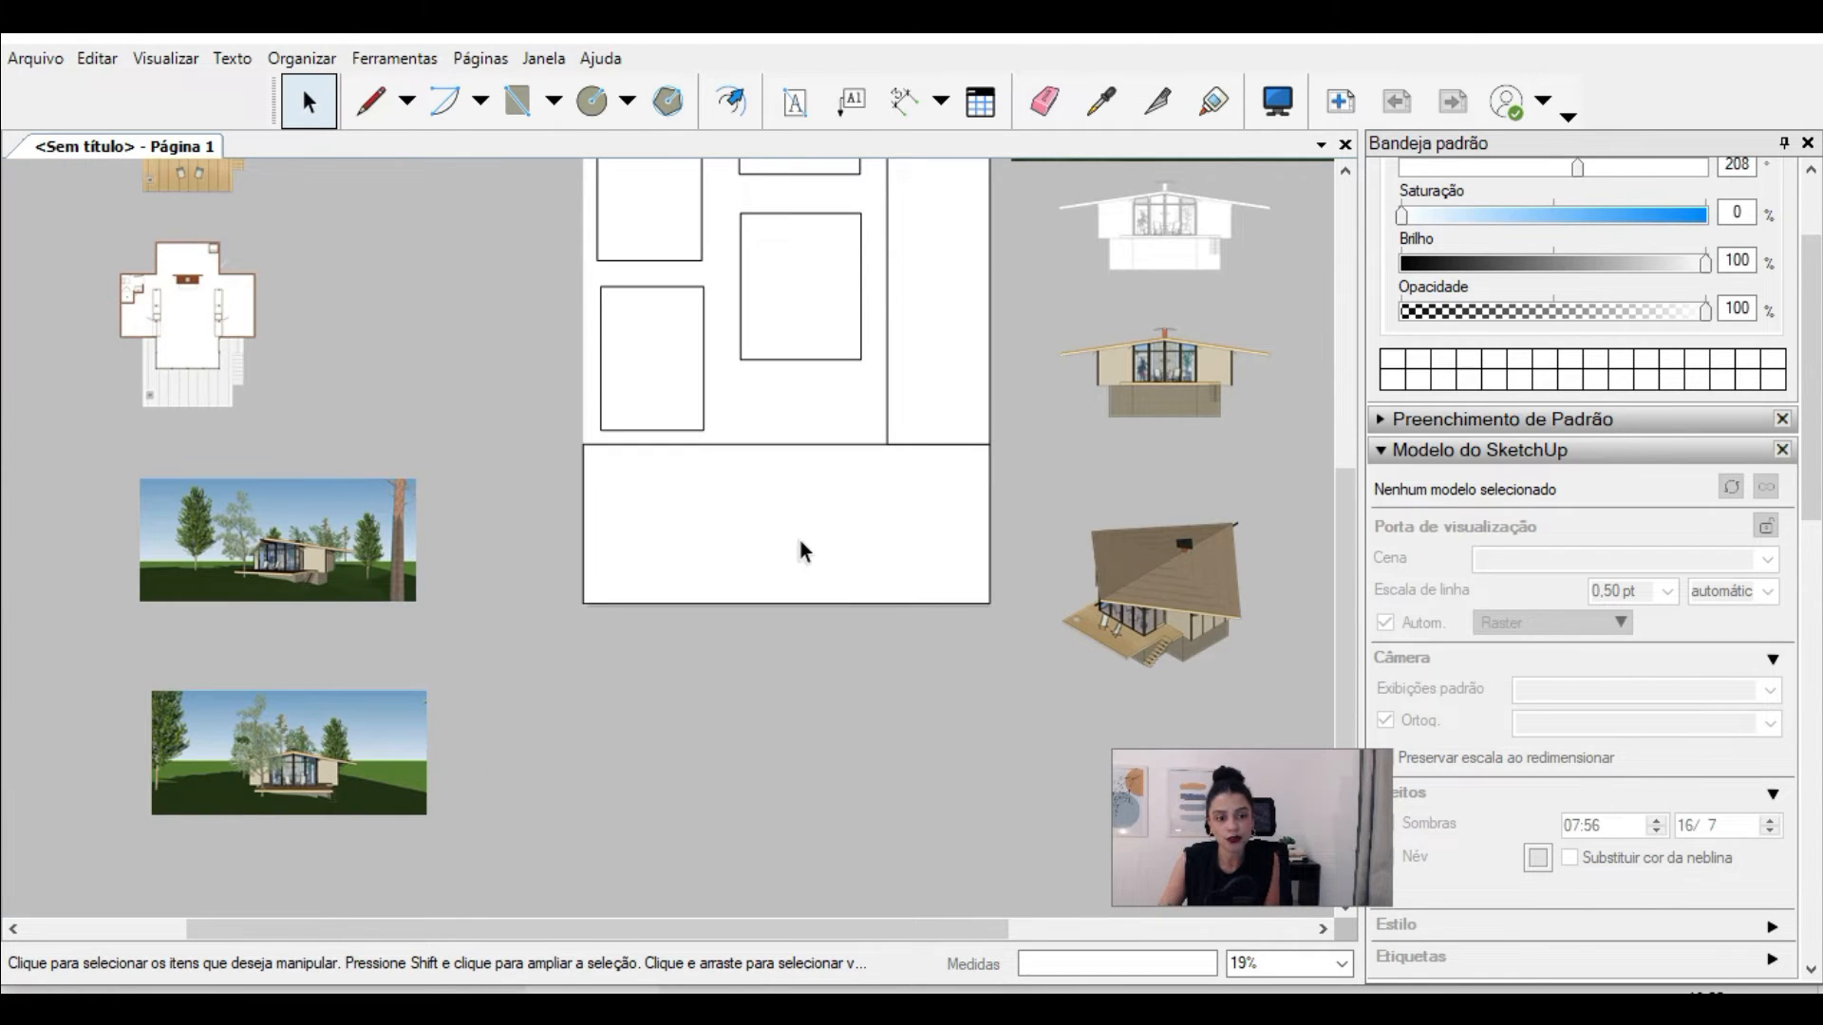
scroll(547, 835, "up", 4)
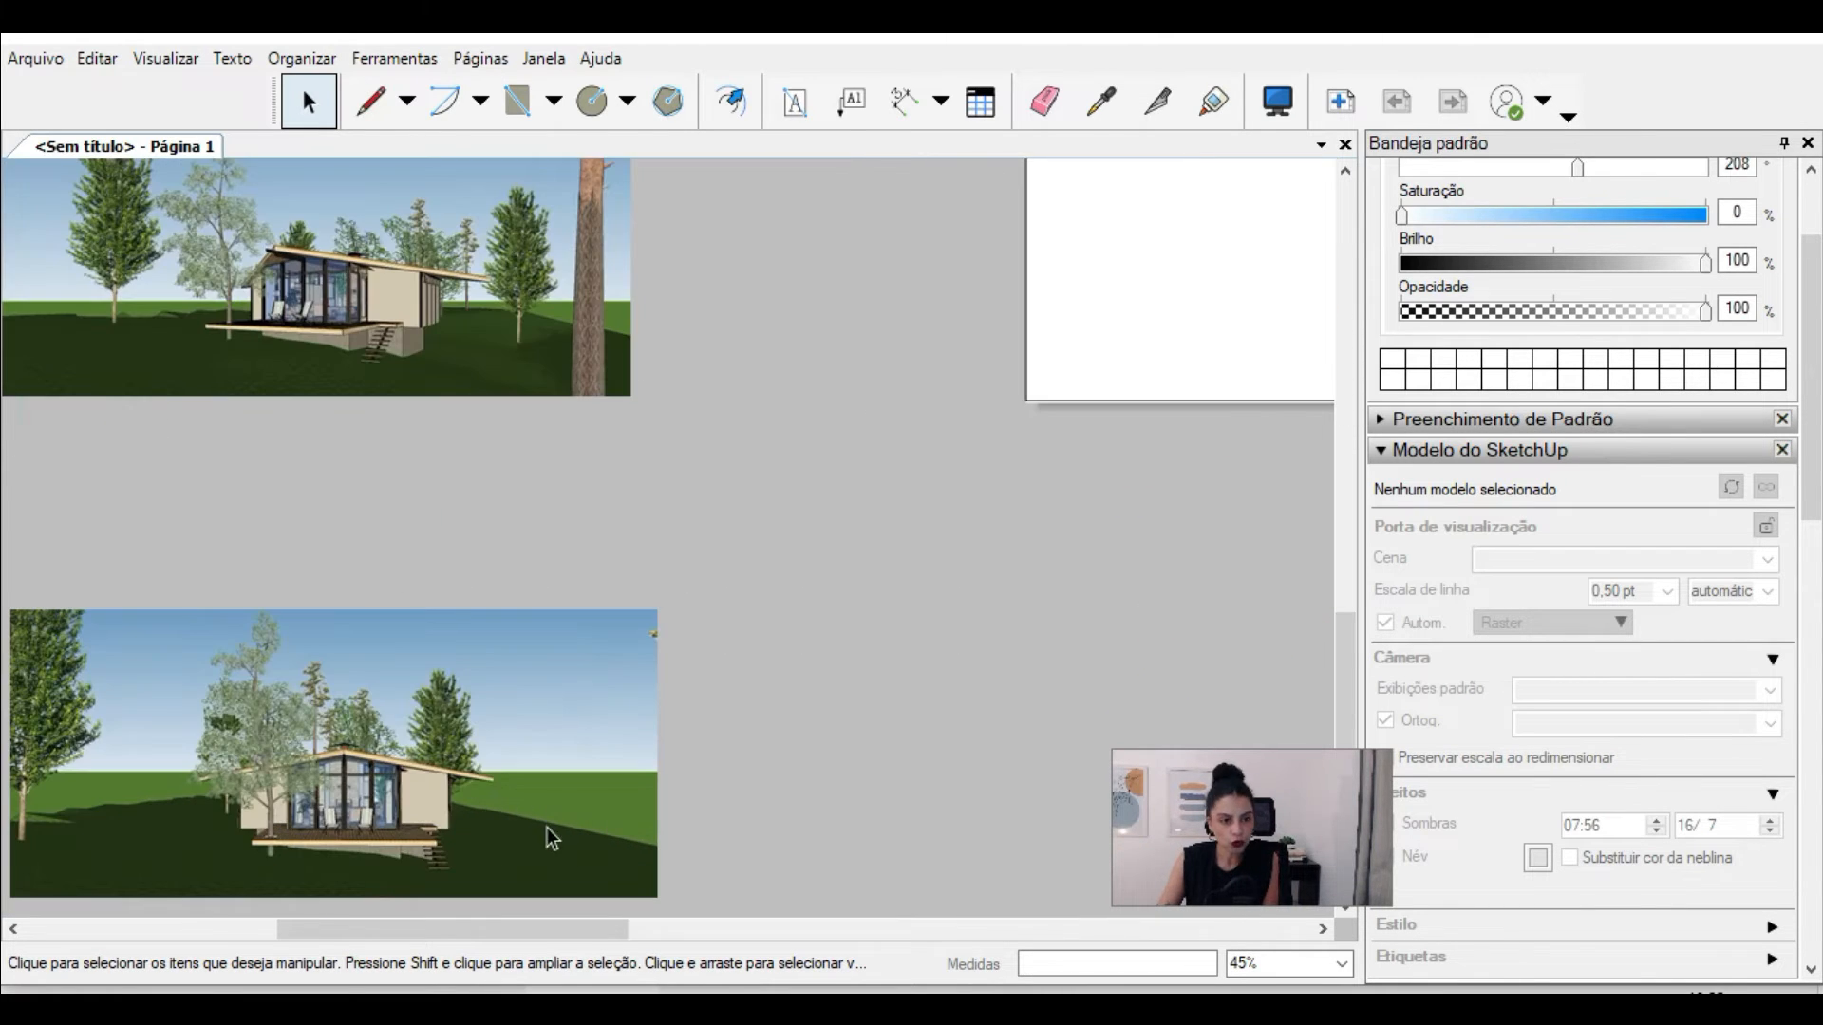
Step: Add a viewport of scene Cena8 below the two perspective images, outside the page
left_click(361, 710)
scroll(572, 560, "down", 5)
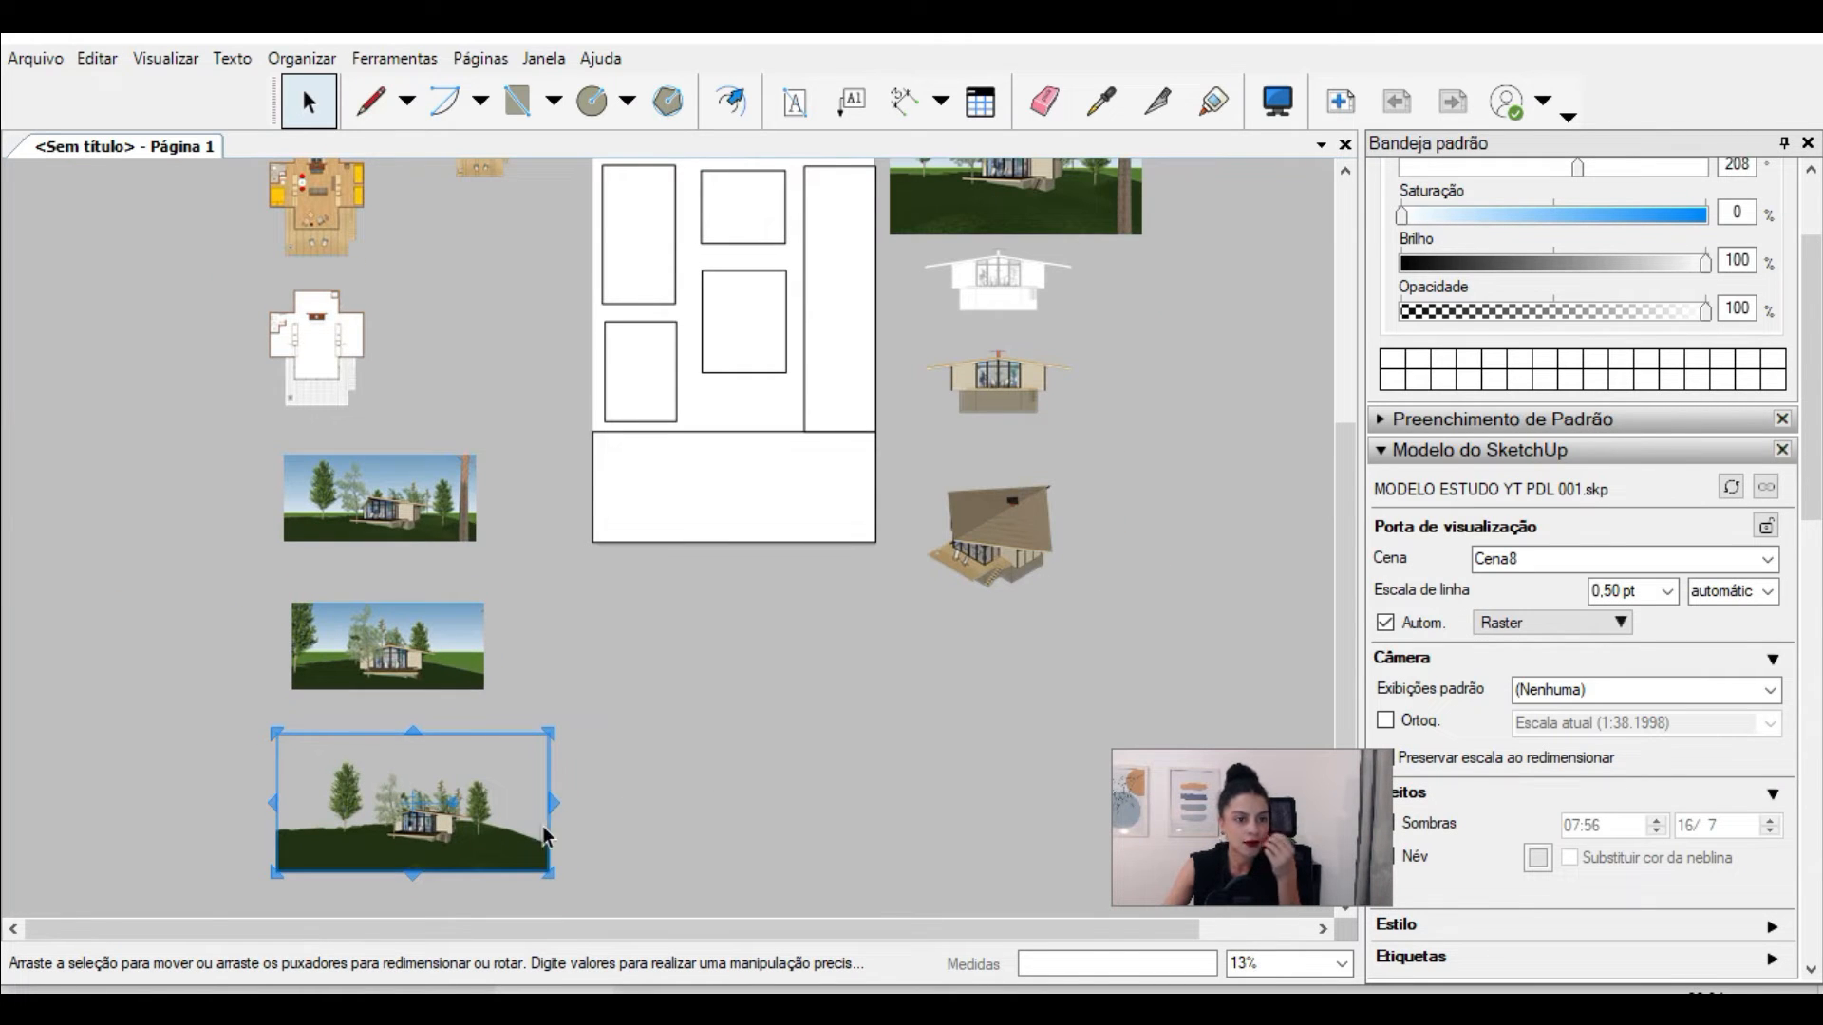
scroll(379, 854, "up", 4)
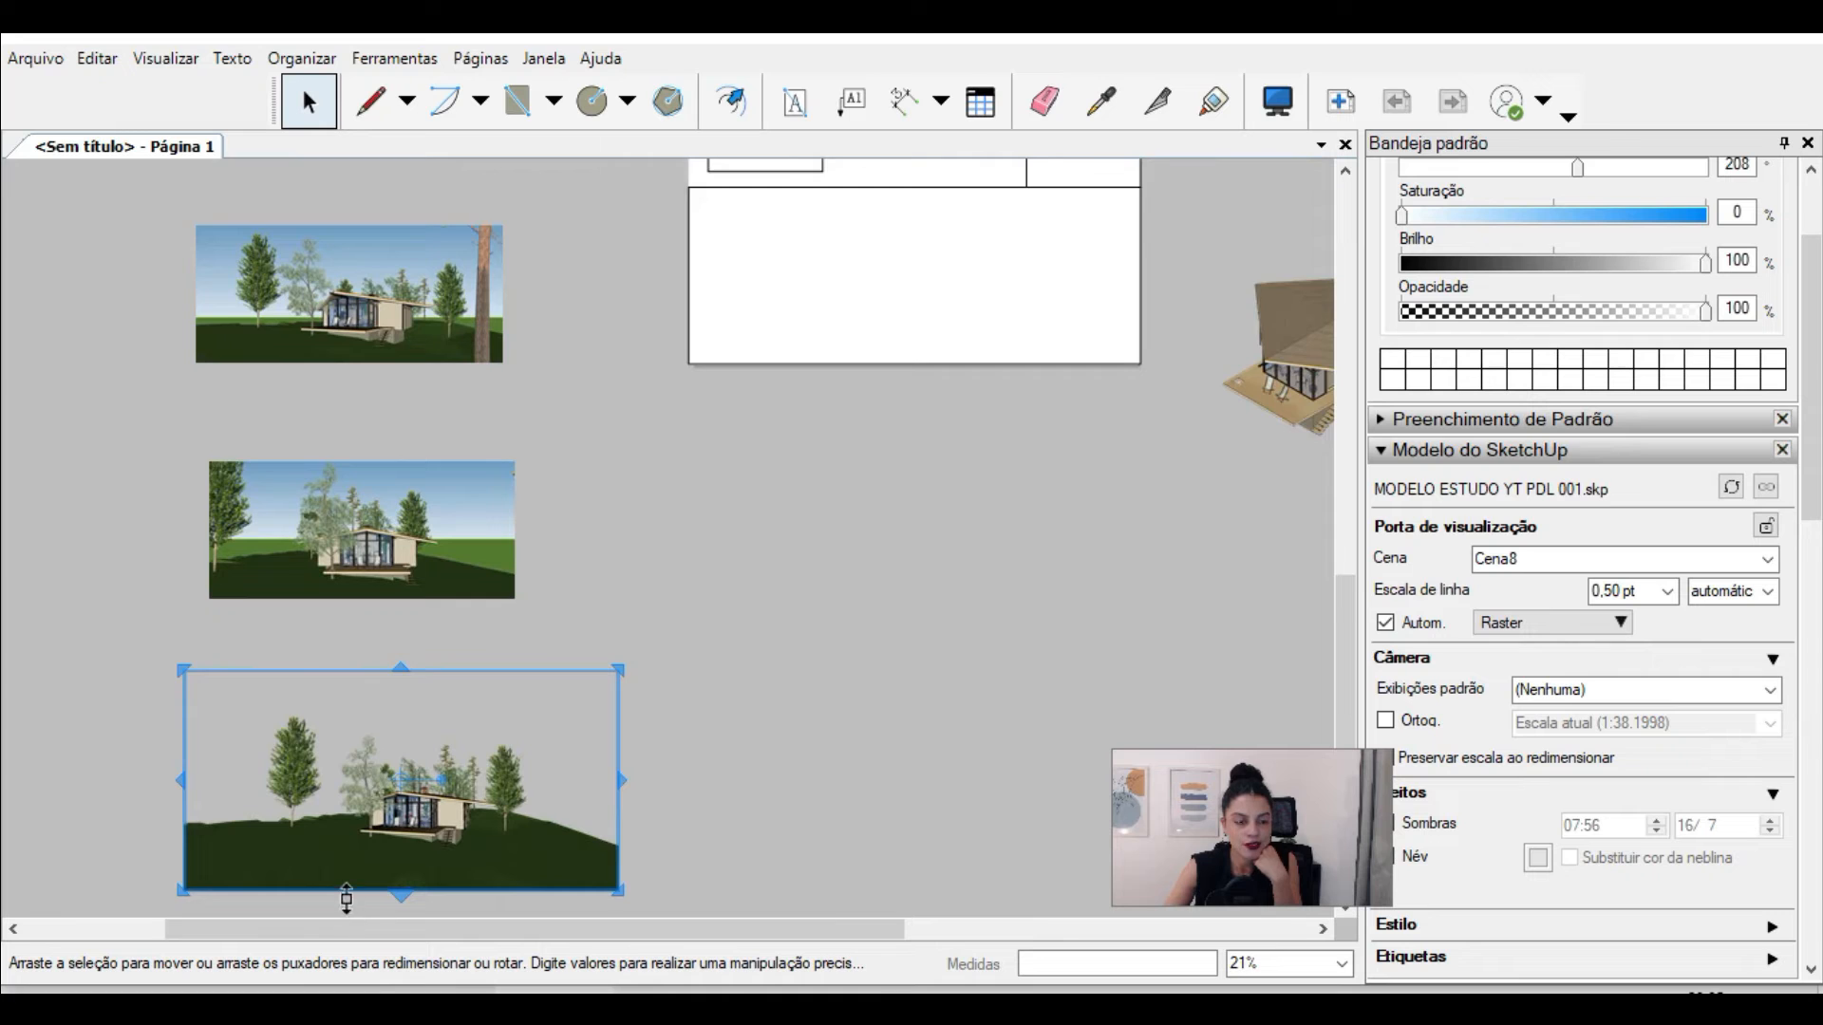
scroll(347, 899, "up", 2)
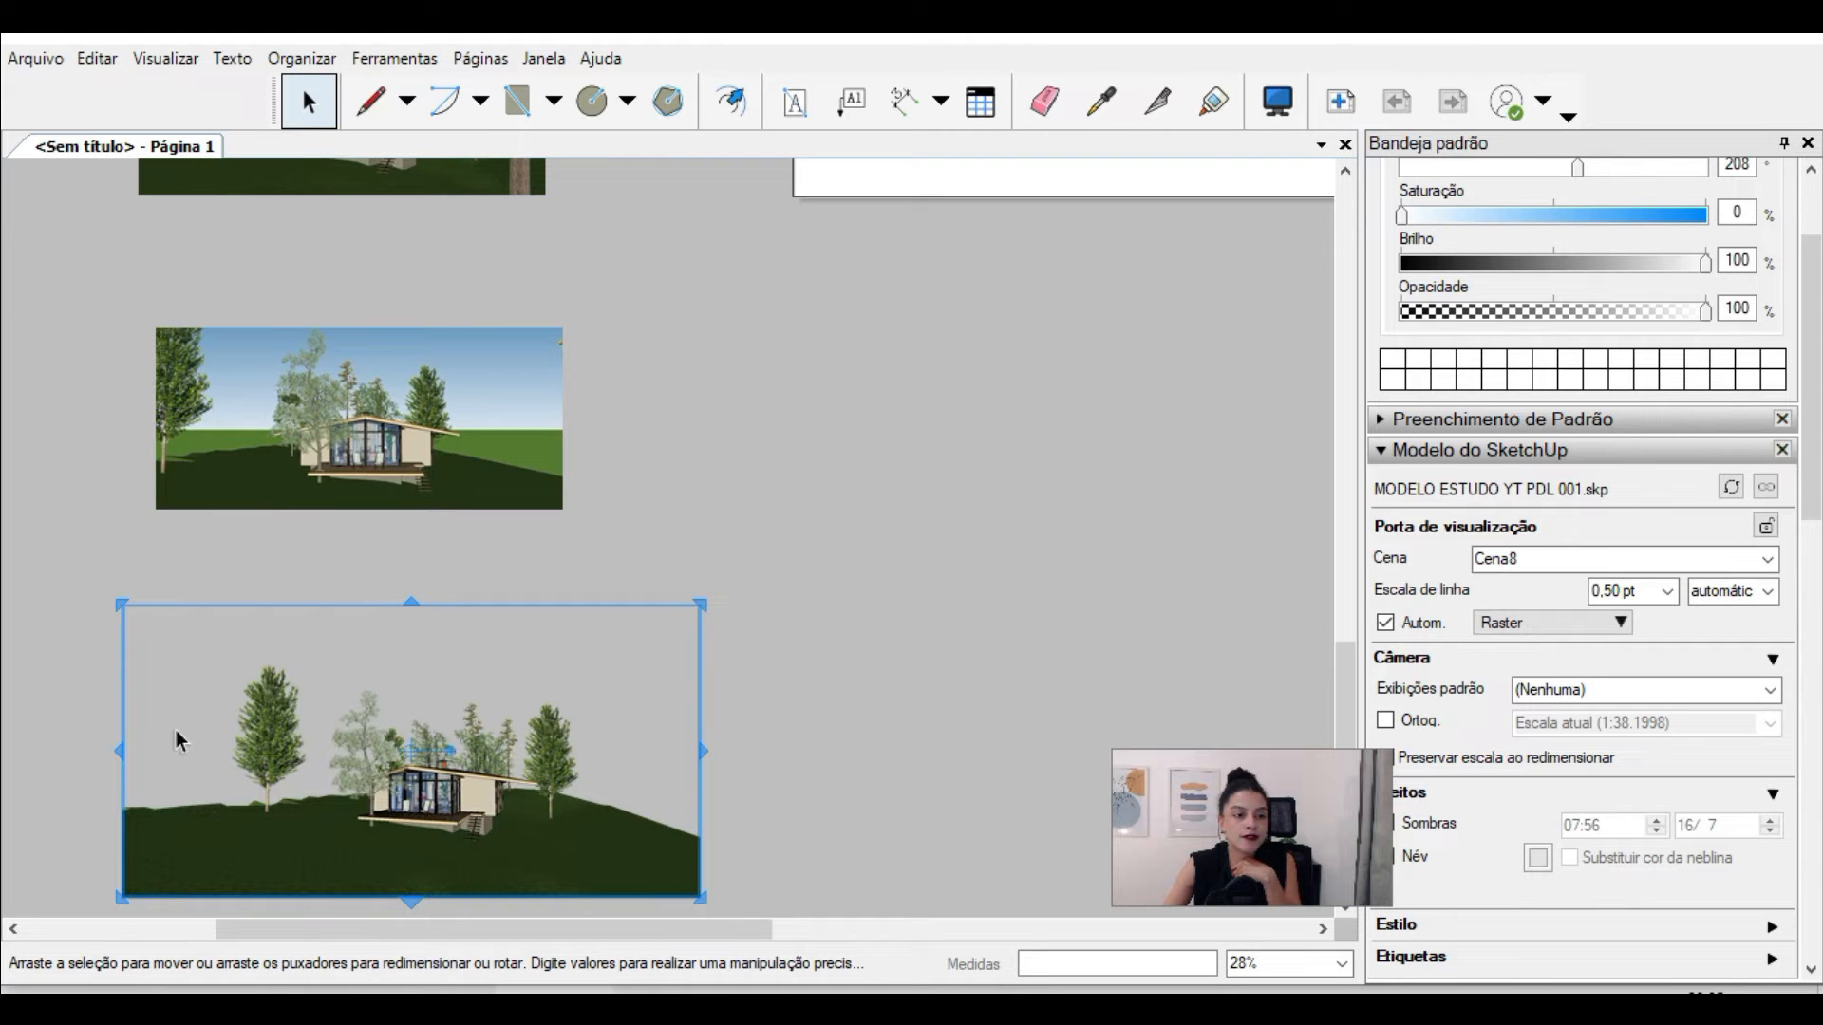
Step: Move the Cena8 viewport onto the page's lower band and enlarge it to span the full page width
left_click_drag(345, 858, 855, 377)
scroll(385, 858, "down", 3)
scroll(767, 372, "up", 3)
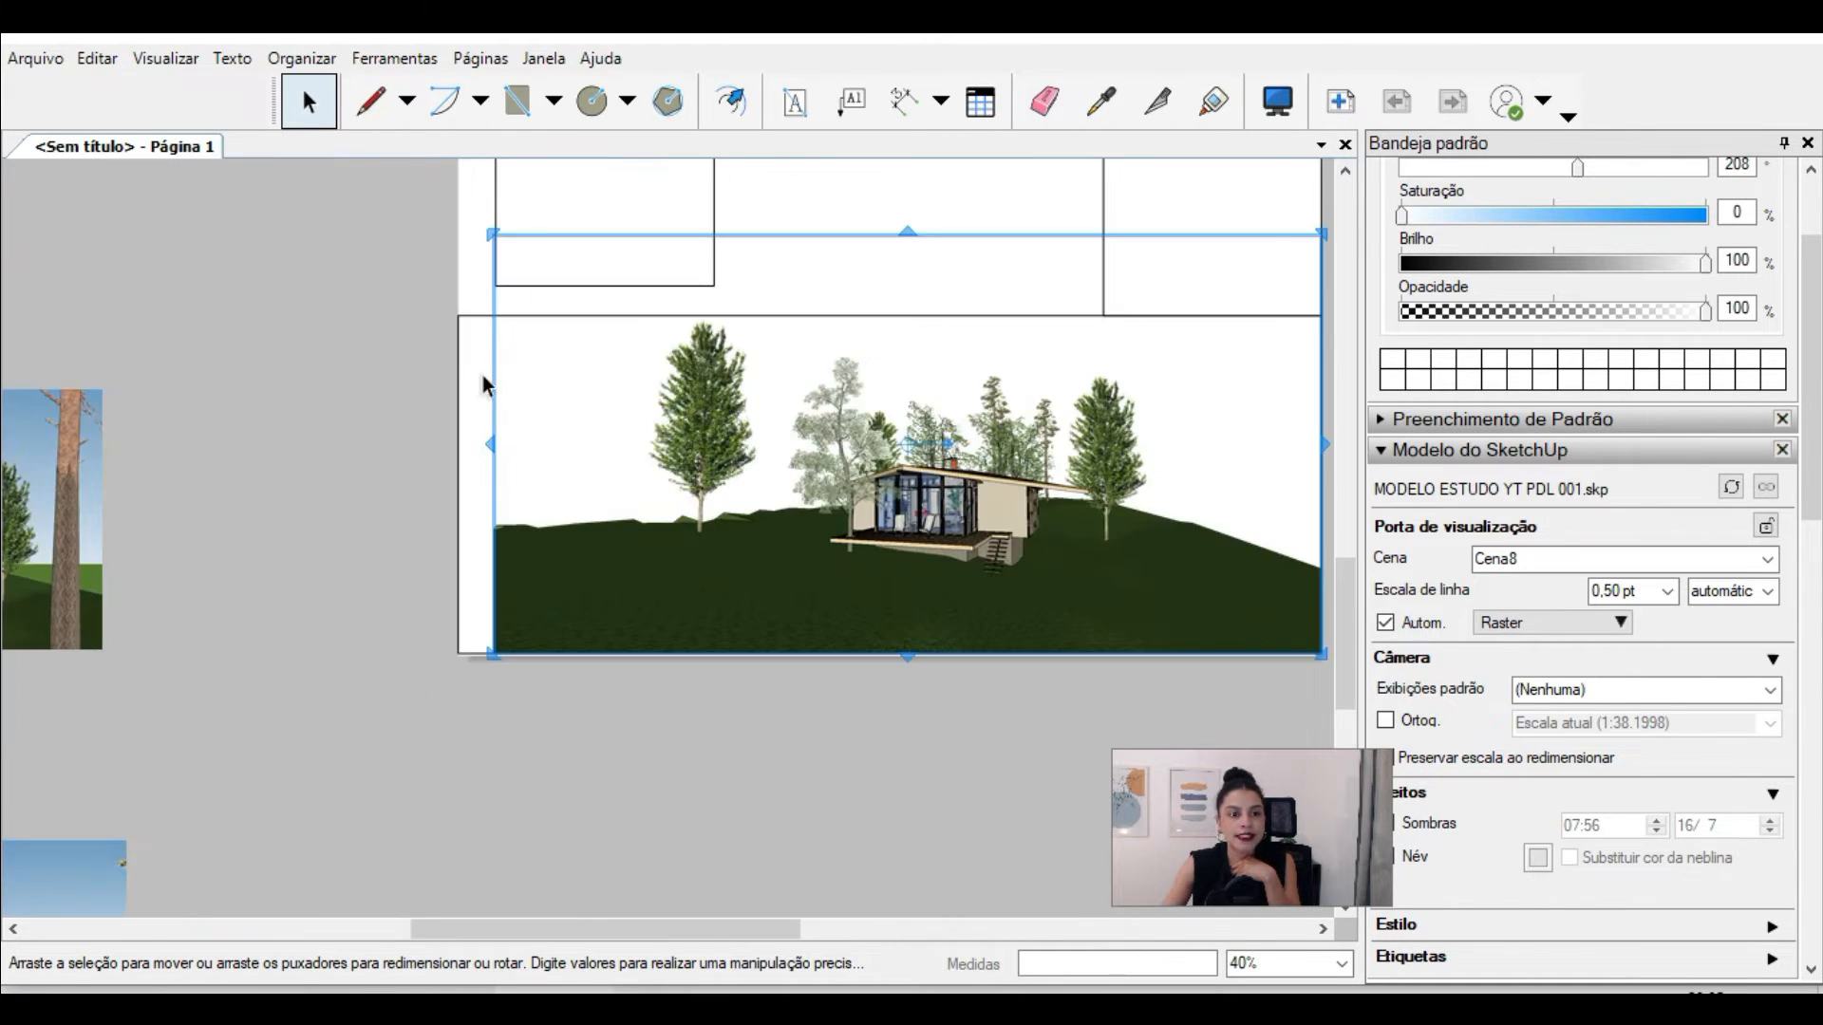
left_click_drag(492, 368, 458, 386)
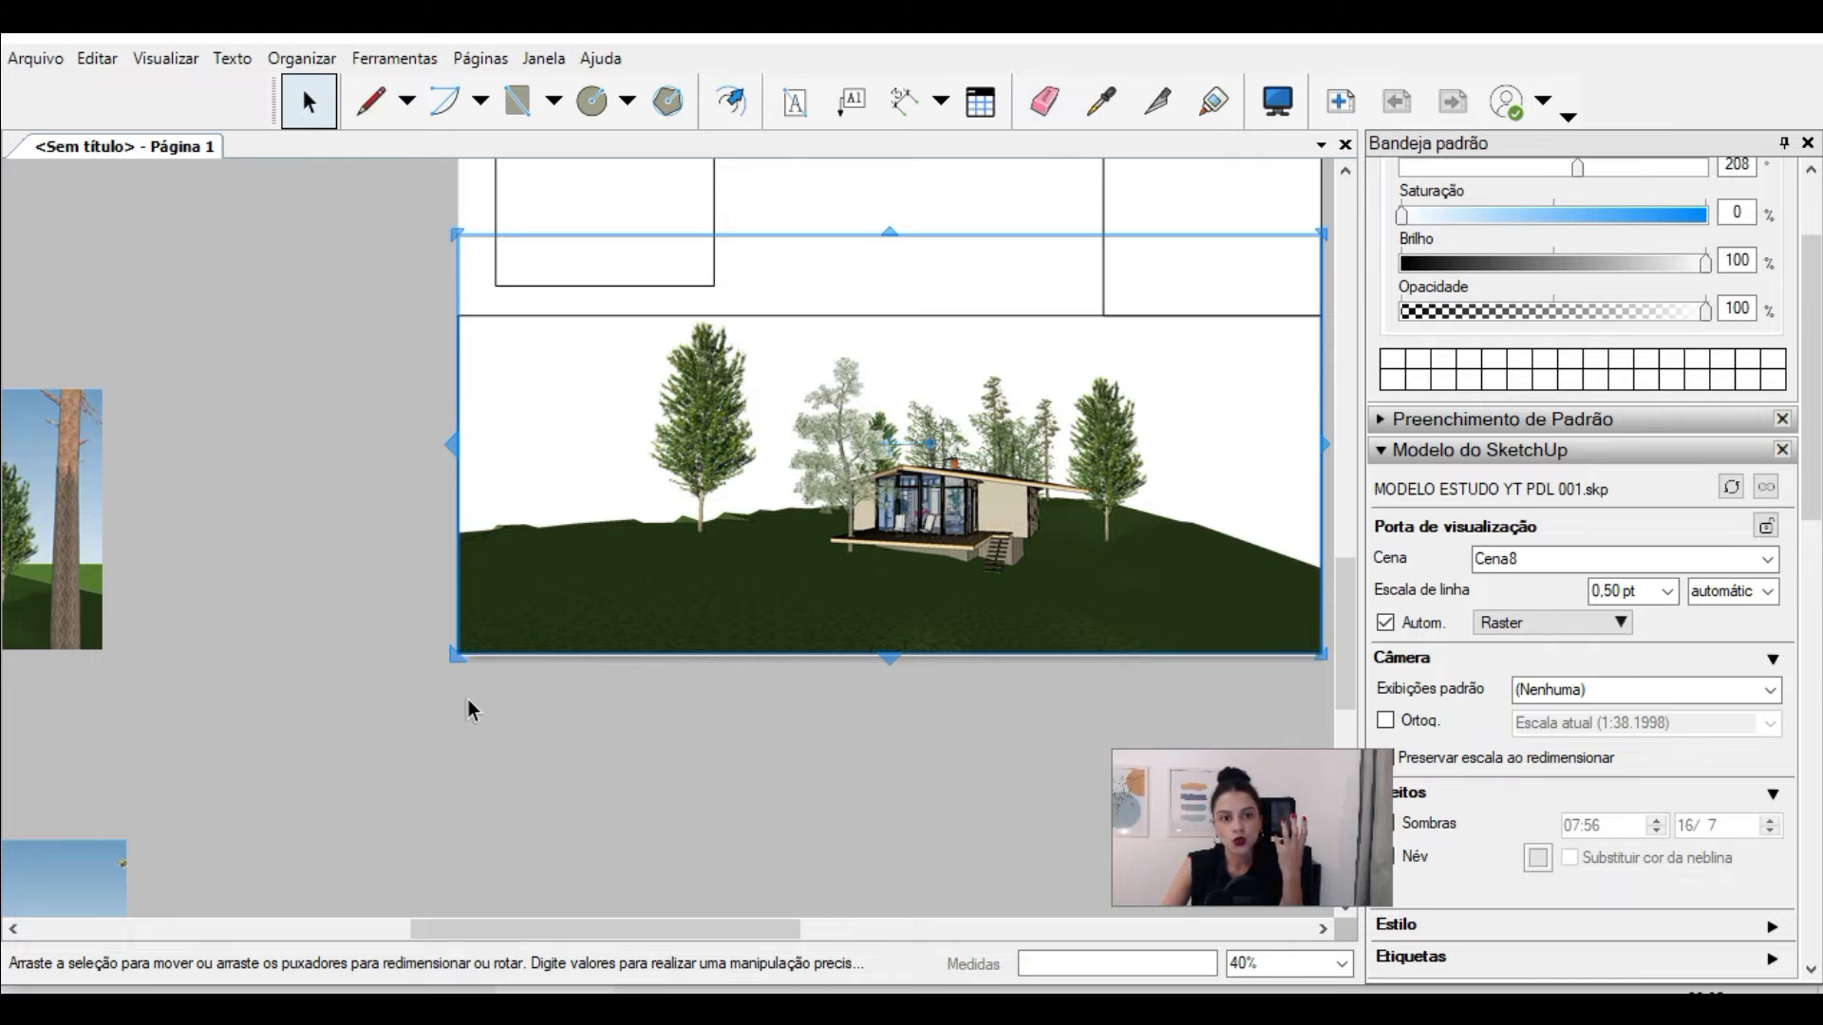
Step: Select the Cena8 viewport and turn on preserving its scale when resizing
scroll(512, 712, "down", 1)
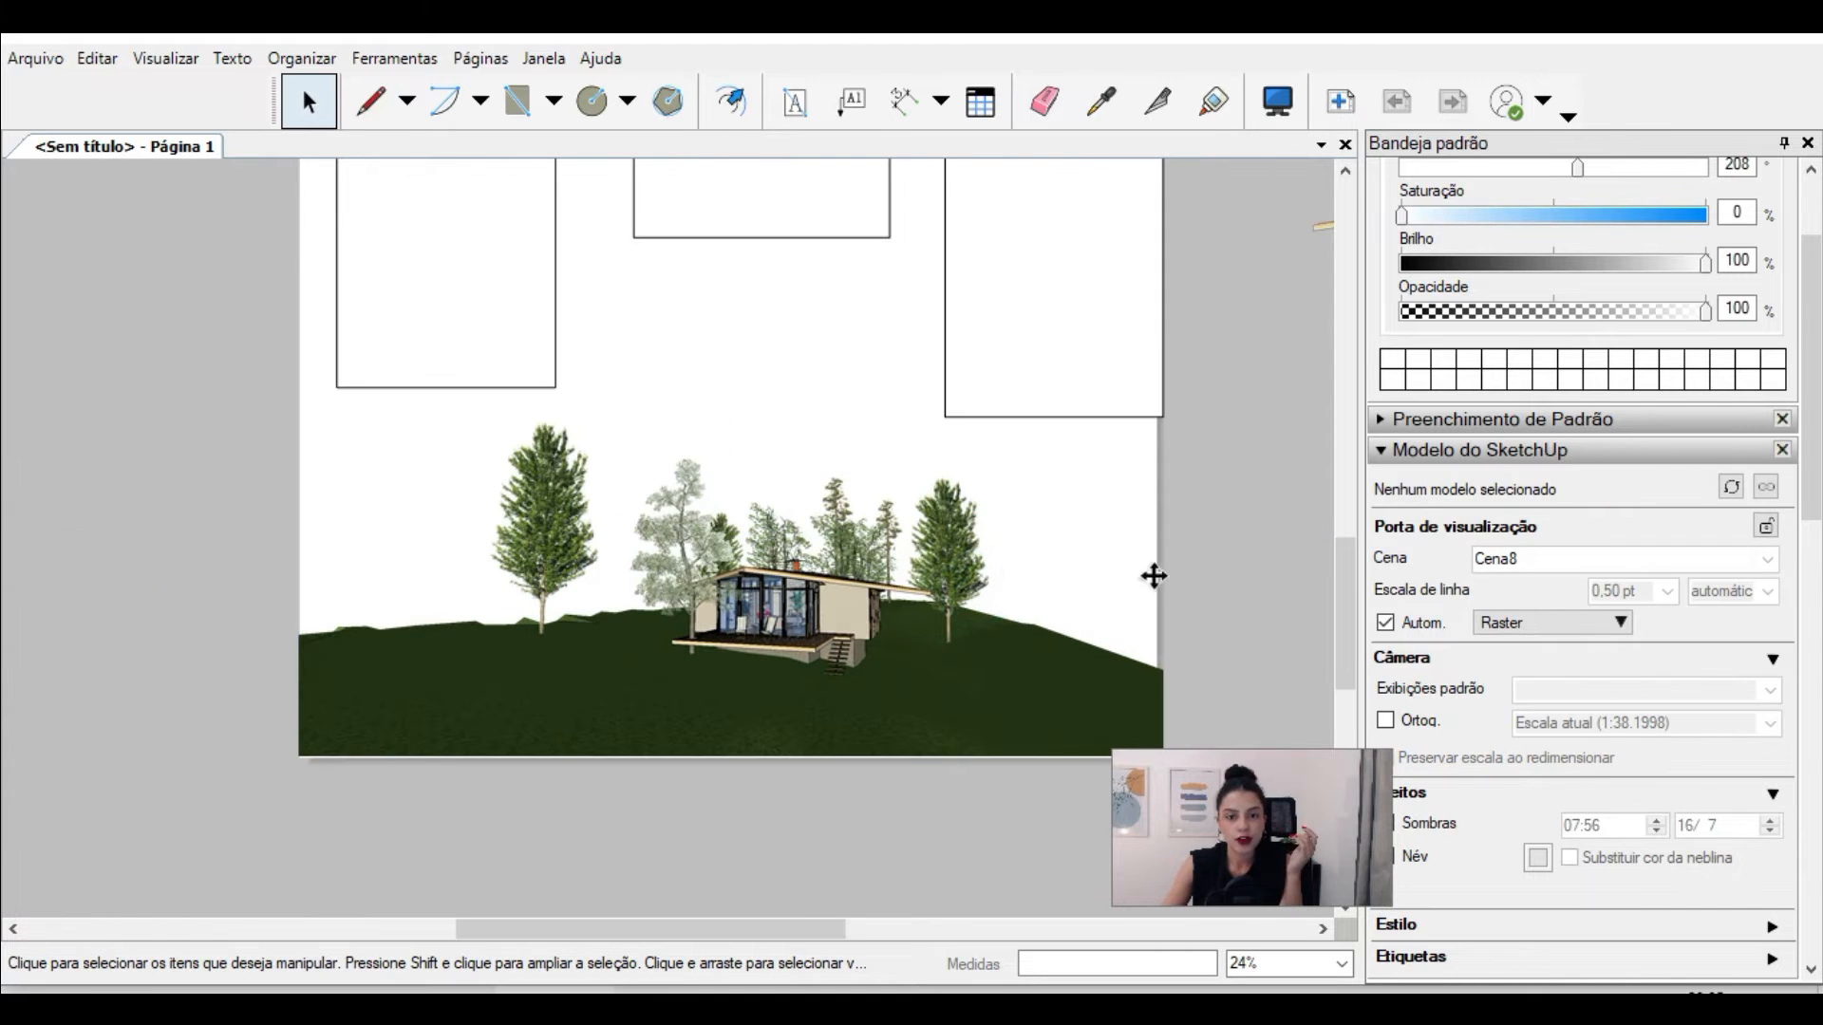
left_click(1153, 570)
left_click(1388, 759)
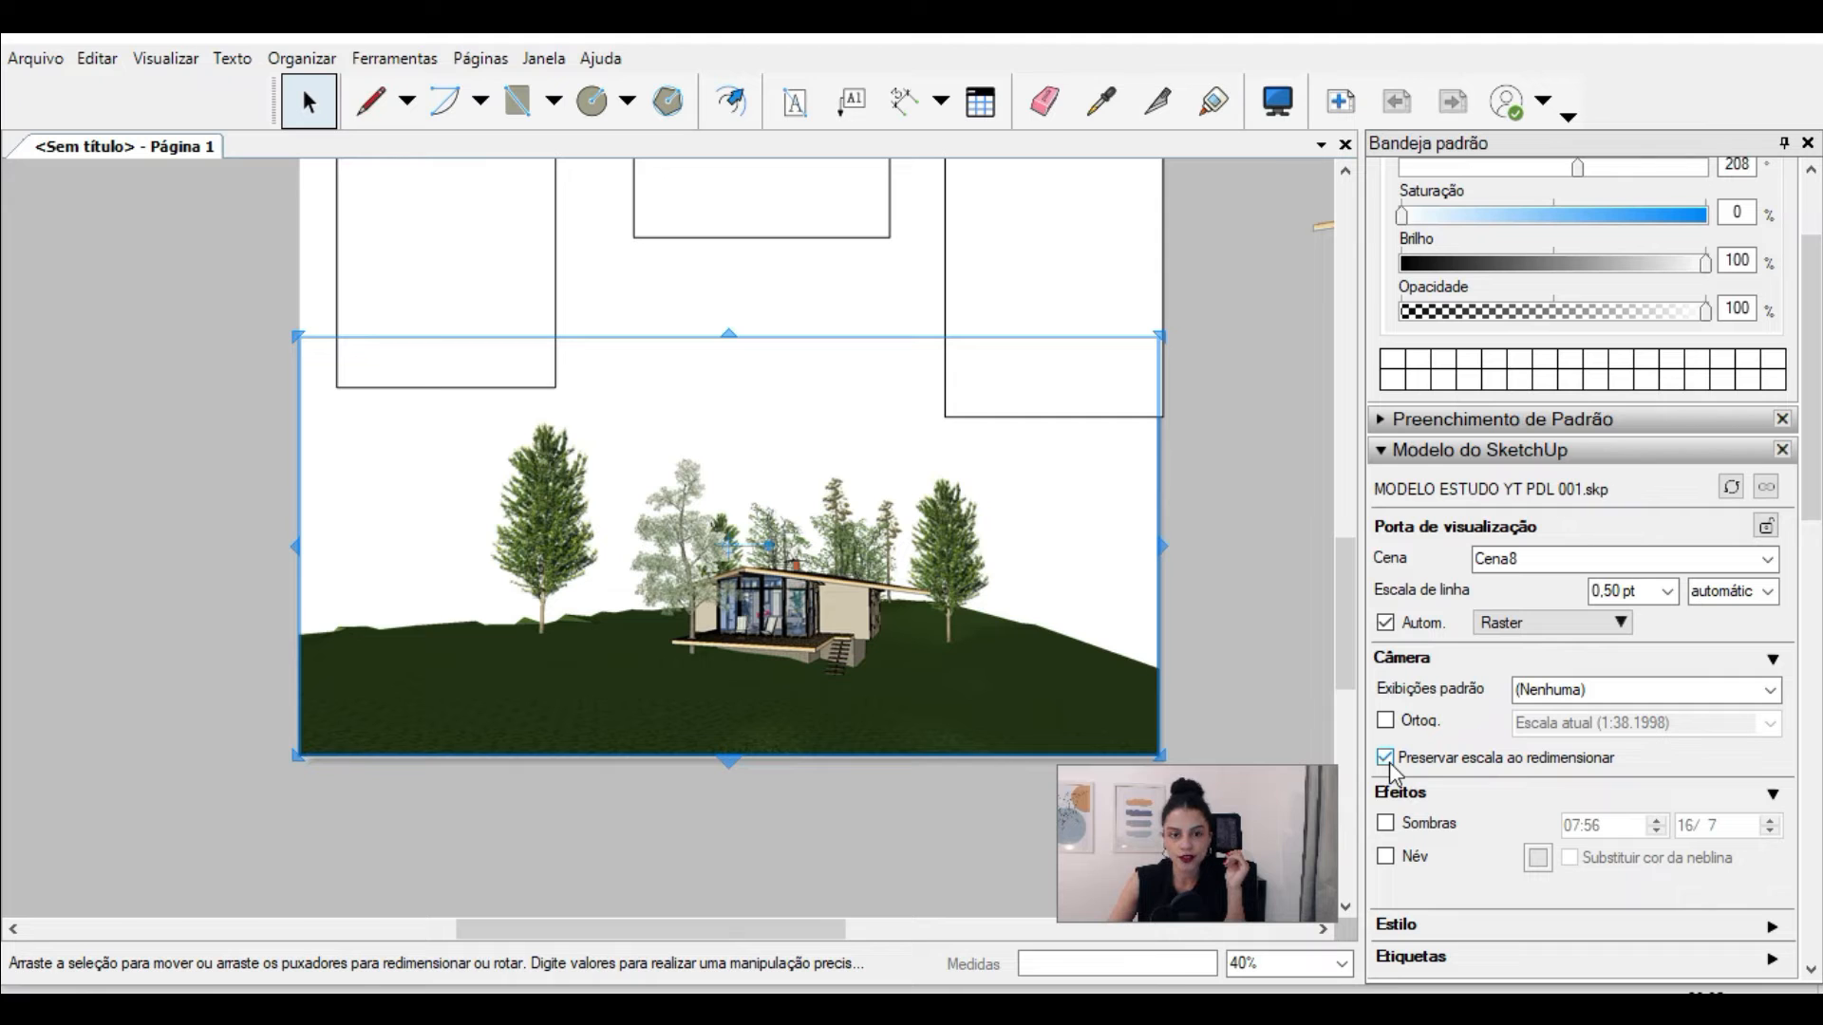
Step: Turn off preserving the Cena8 viewport's scale on resizing and rescale it so the cabin fills more of the lower band
left_click(1382, 760)
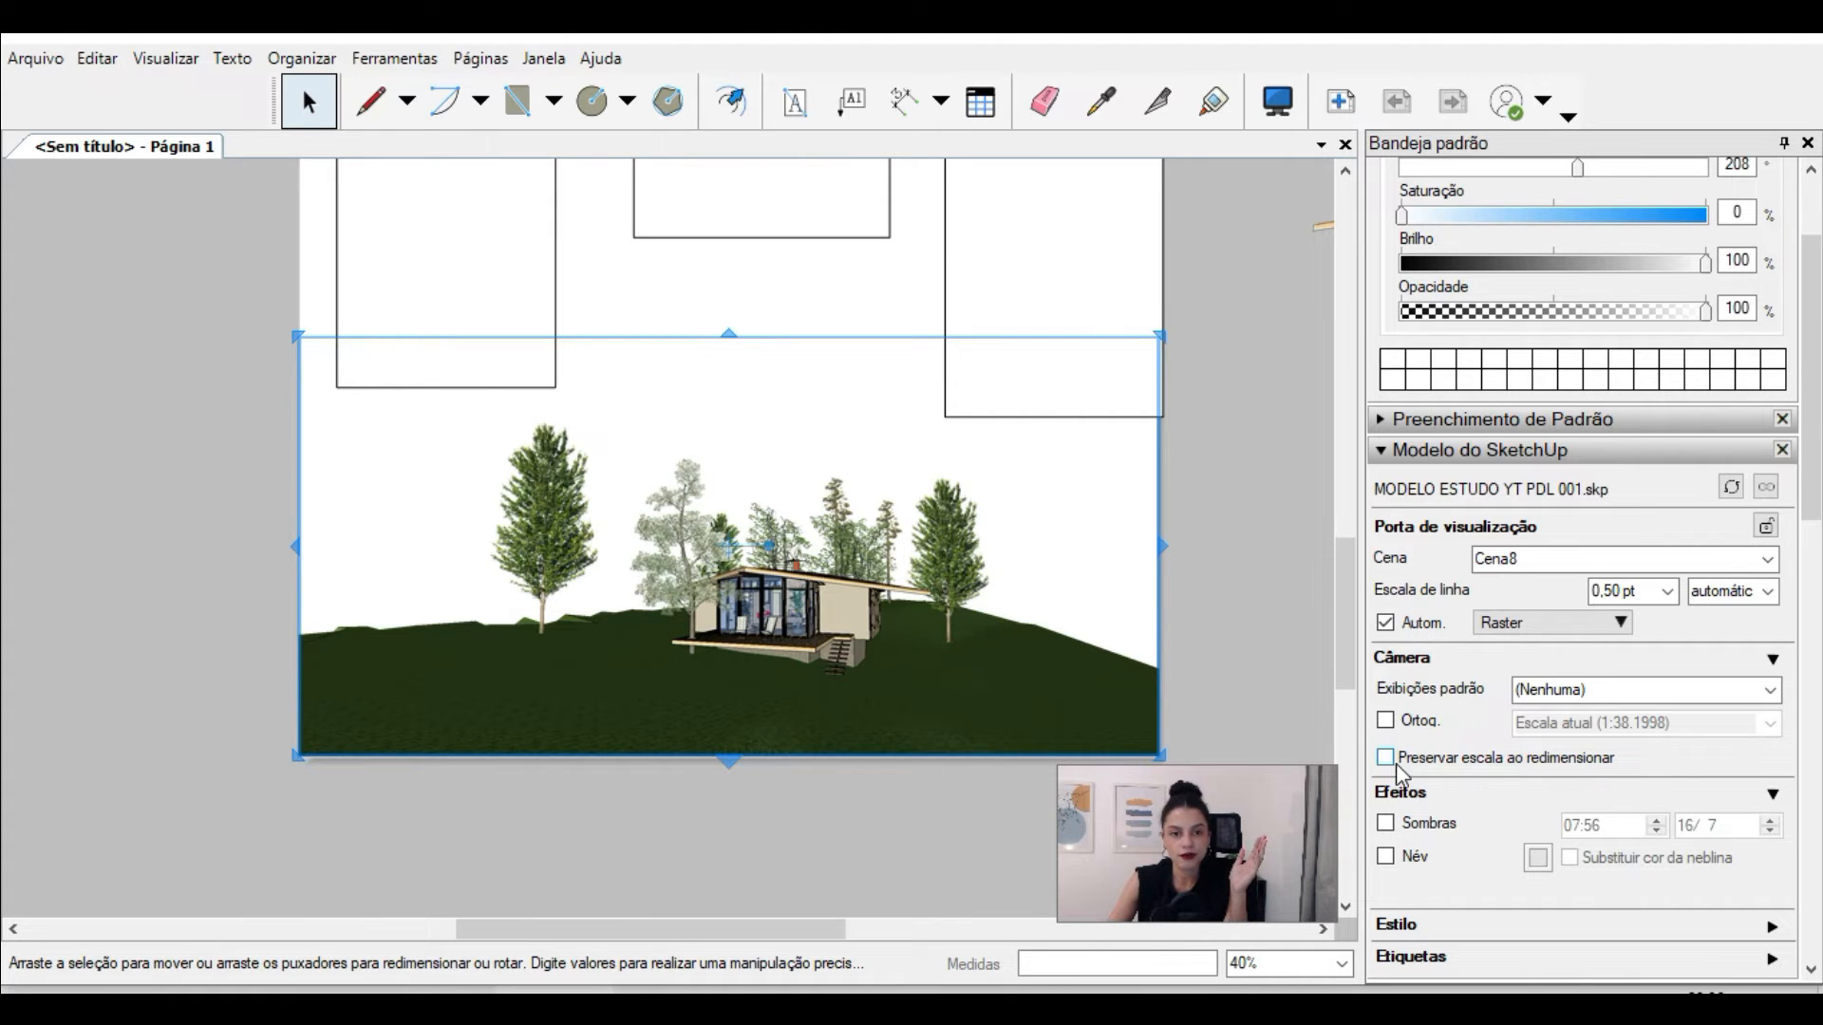
left_click_drag(1221, 546, 1156, 578)
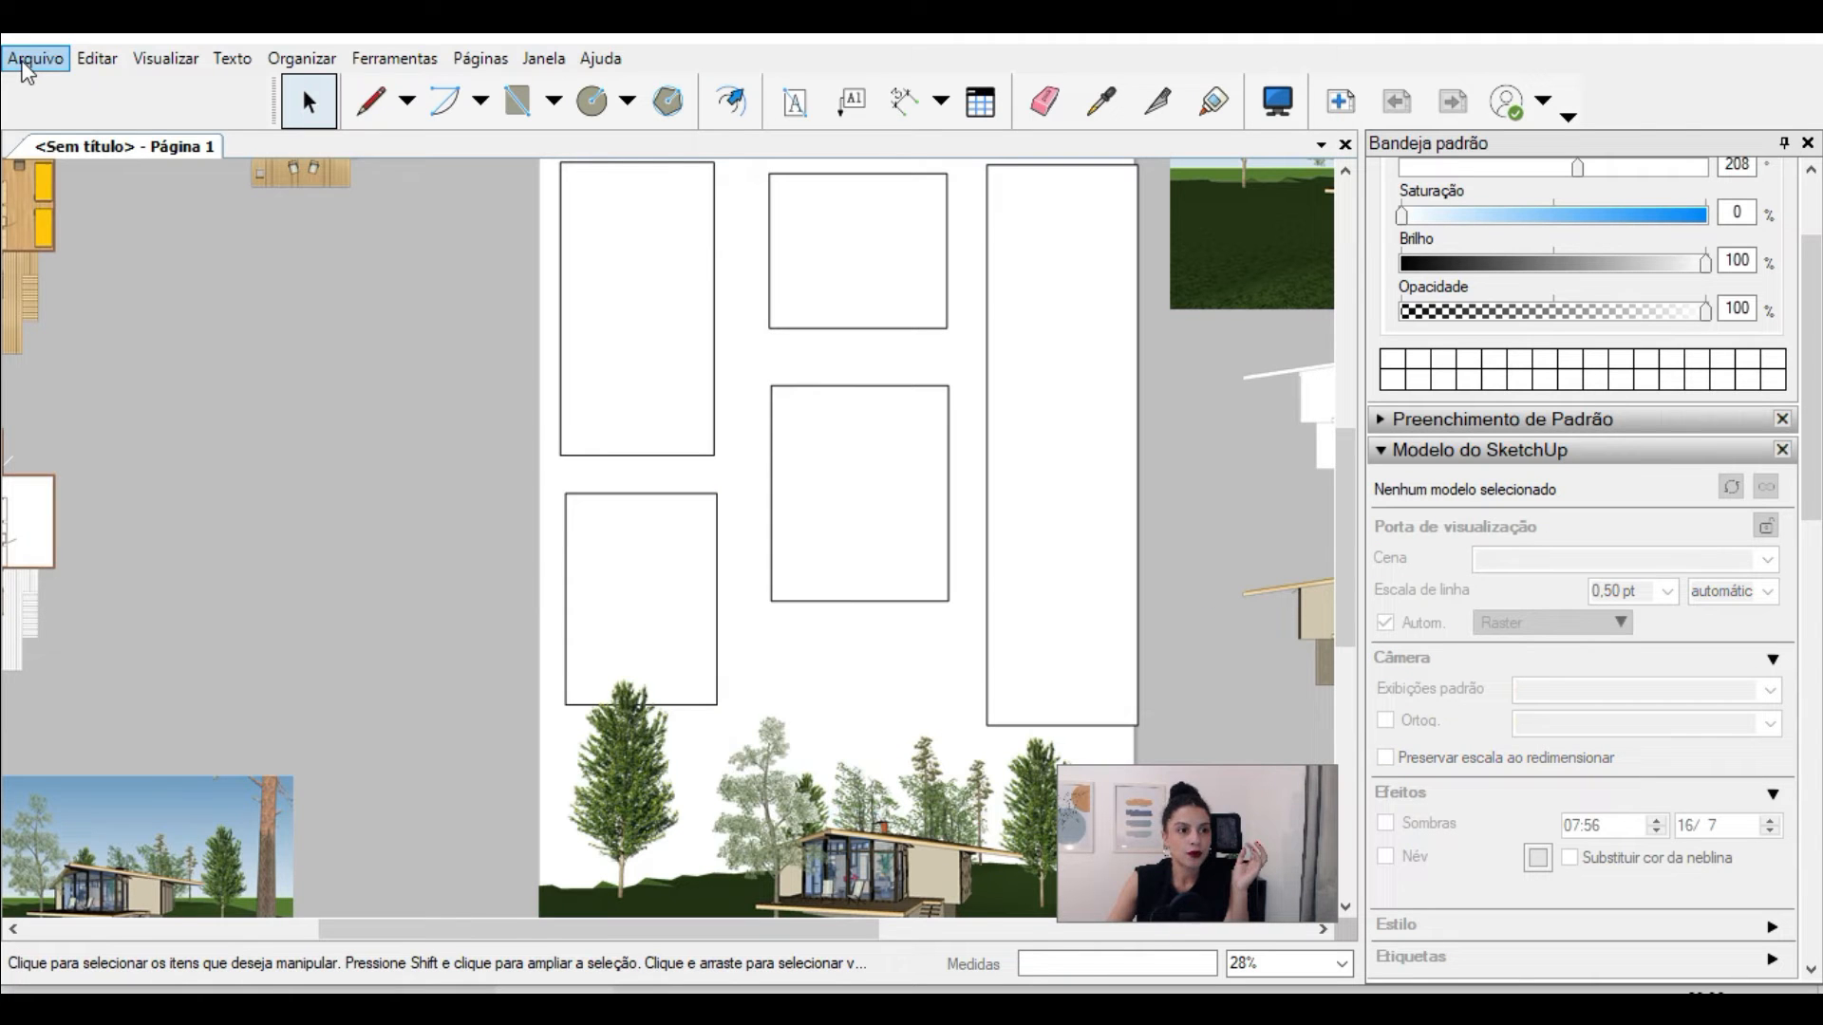
Step: Enable printing of the paper colour in the document's paper settings
left_click(34, 59)
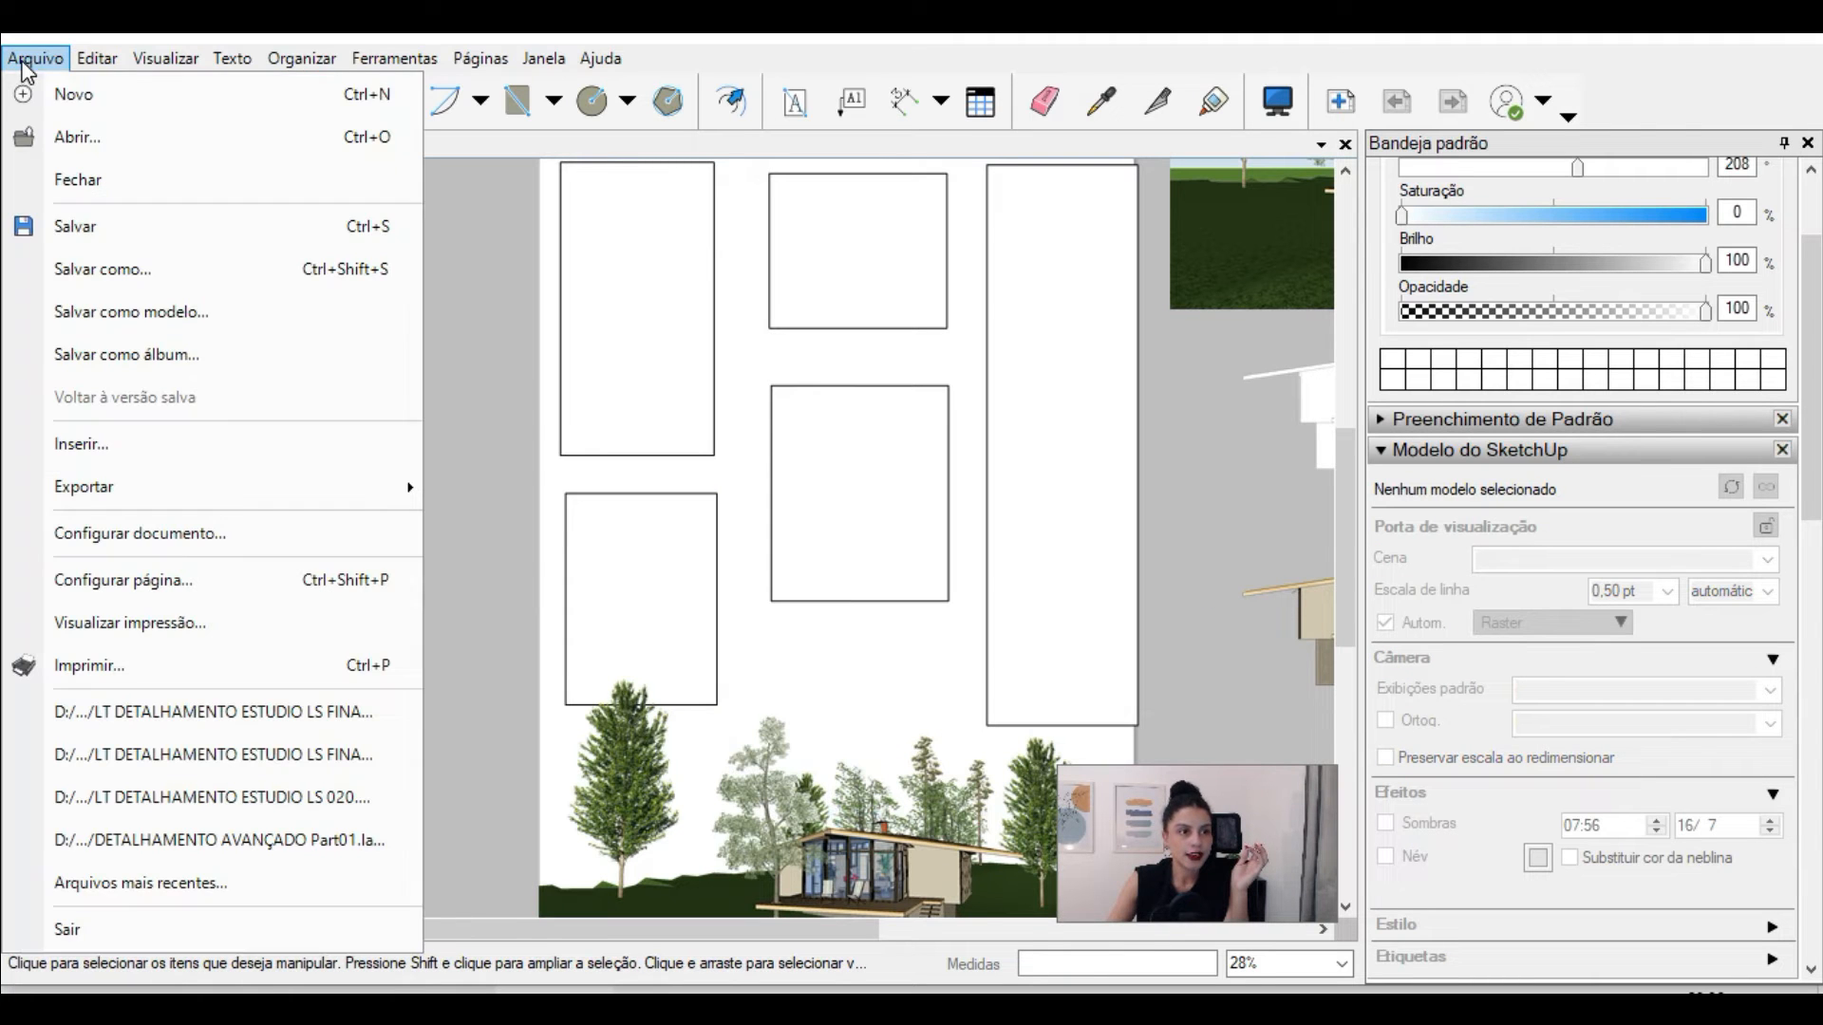
left_click(216, 536)
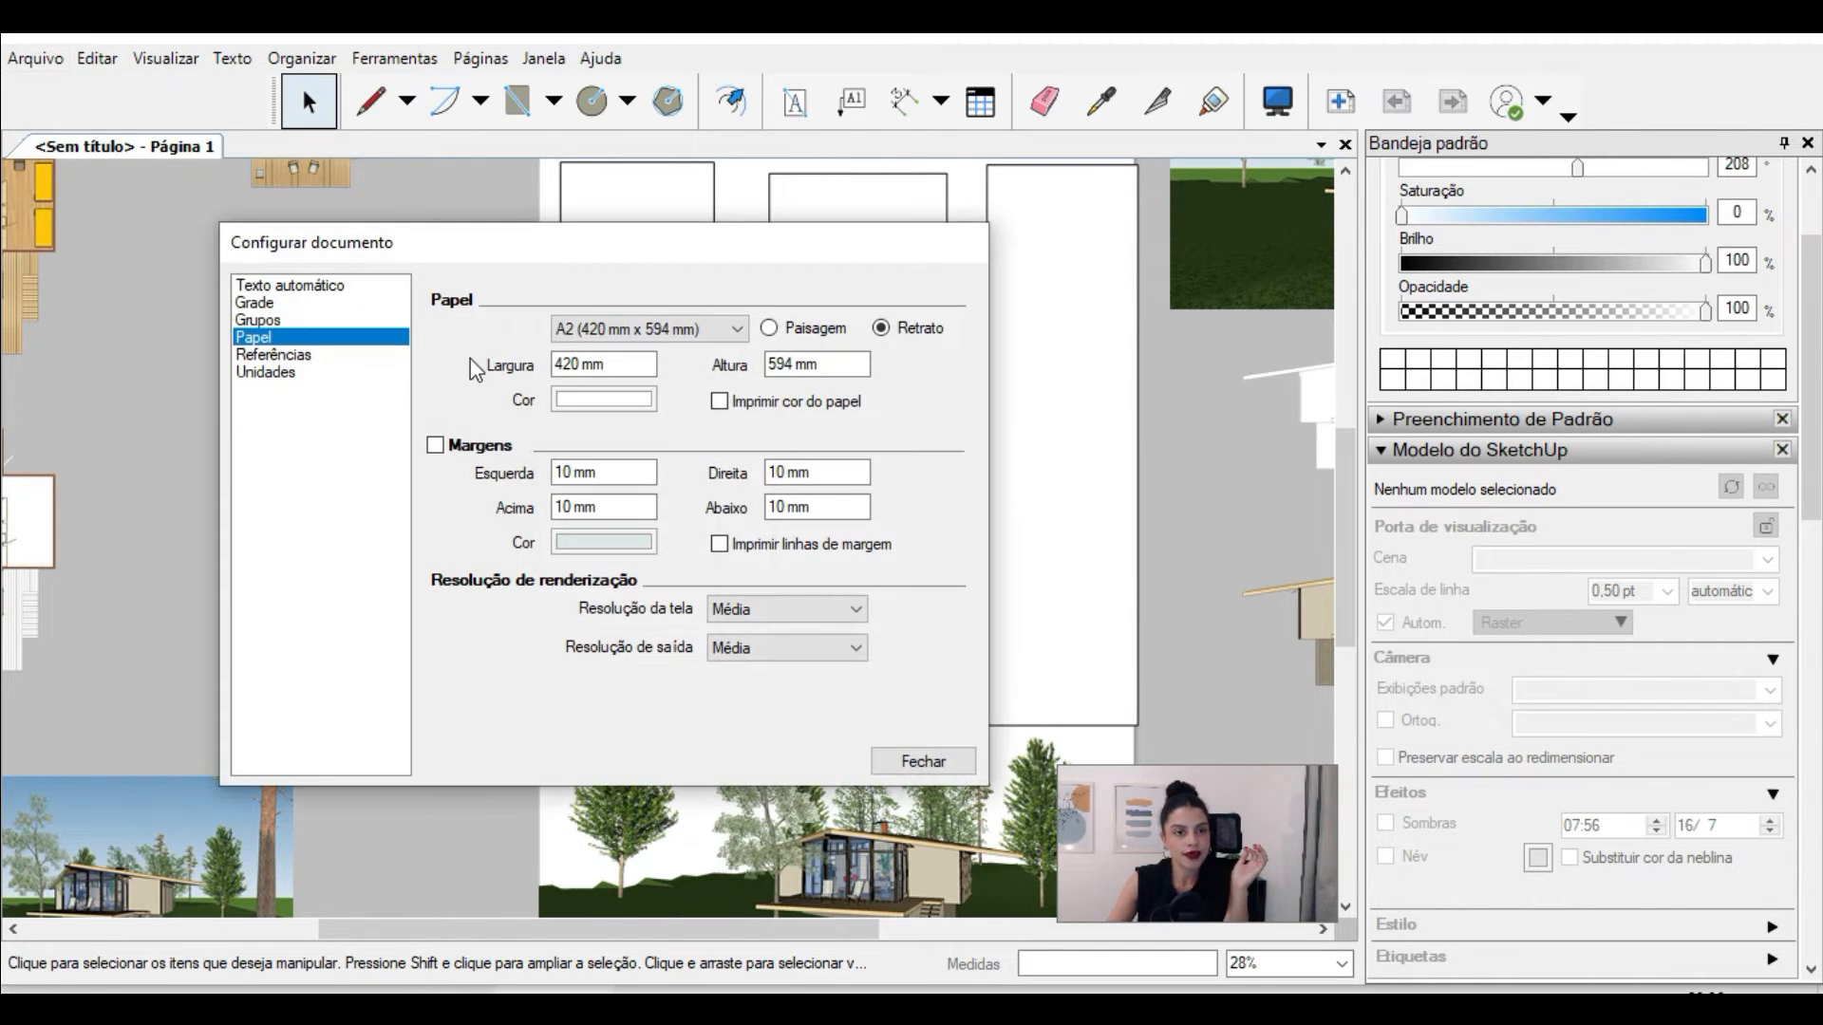
left_click(720, 402)
left_click_drag(836, 263, 859, 138)
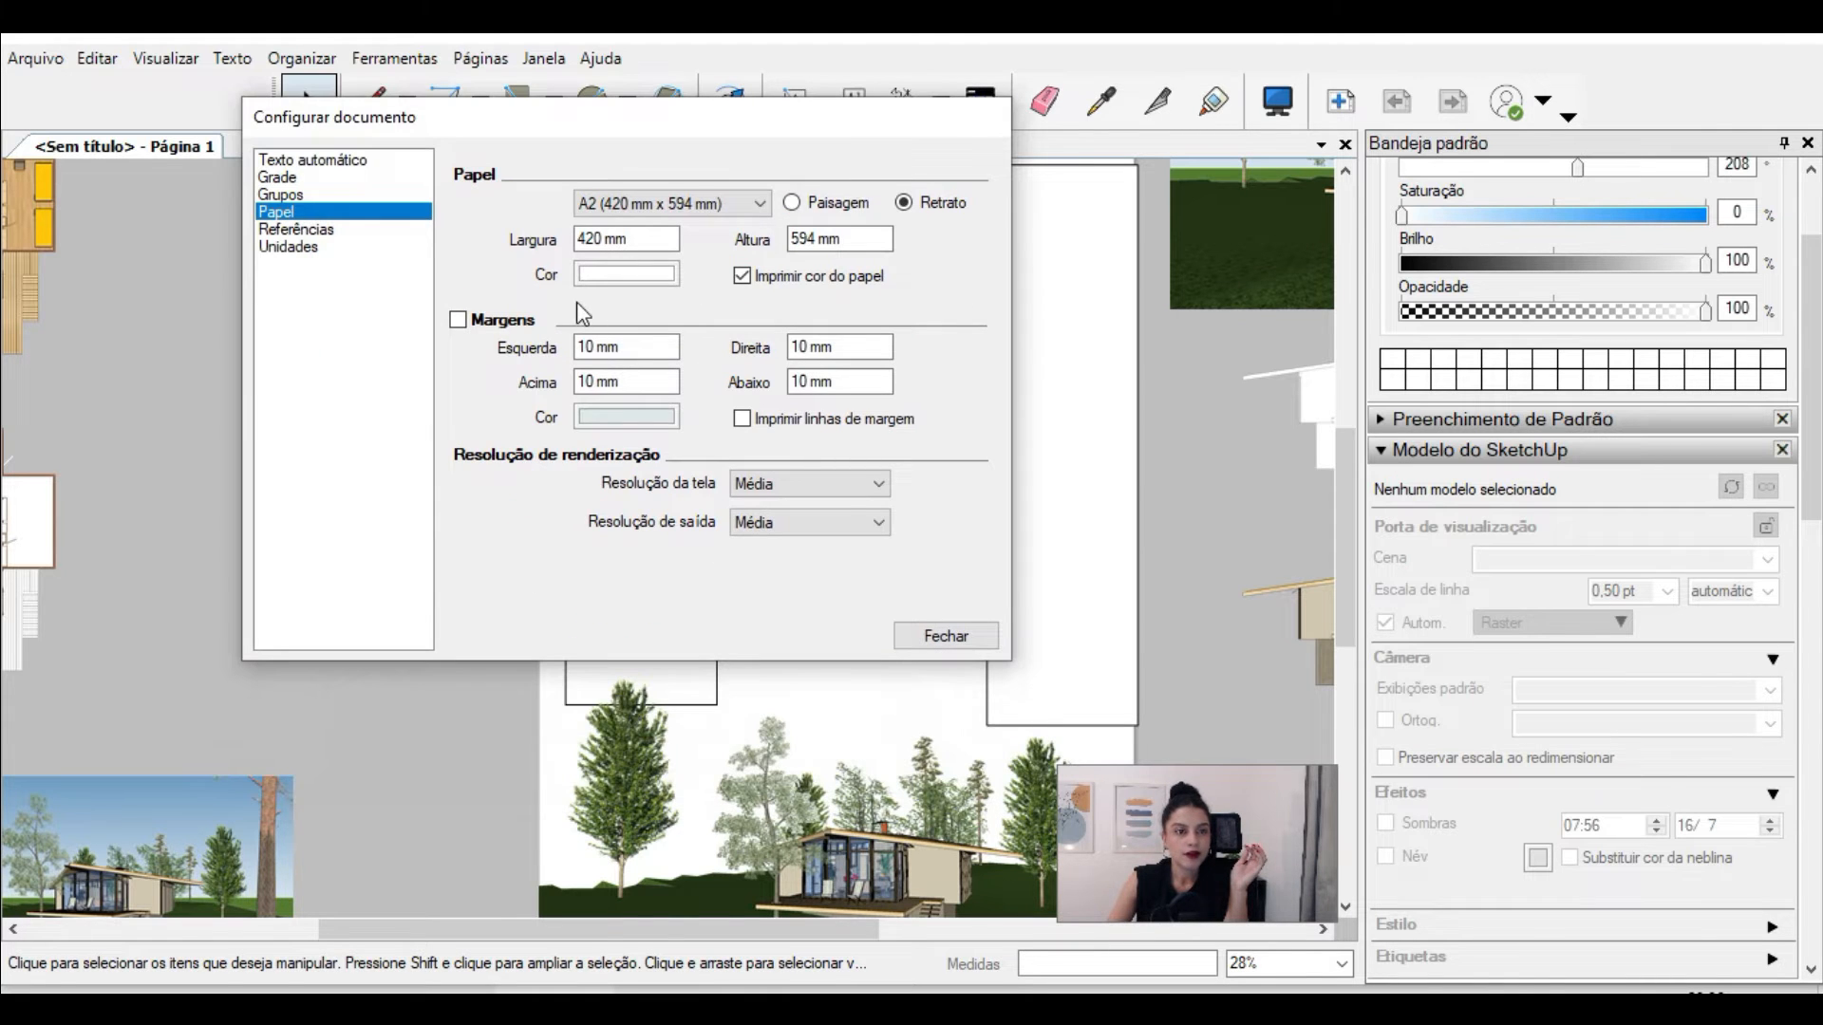
Step: Set the paper colour to the sky blue sampled from the perspective image beside the page and close the document setup
left_click(581, 277)
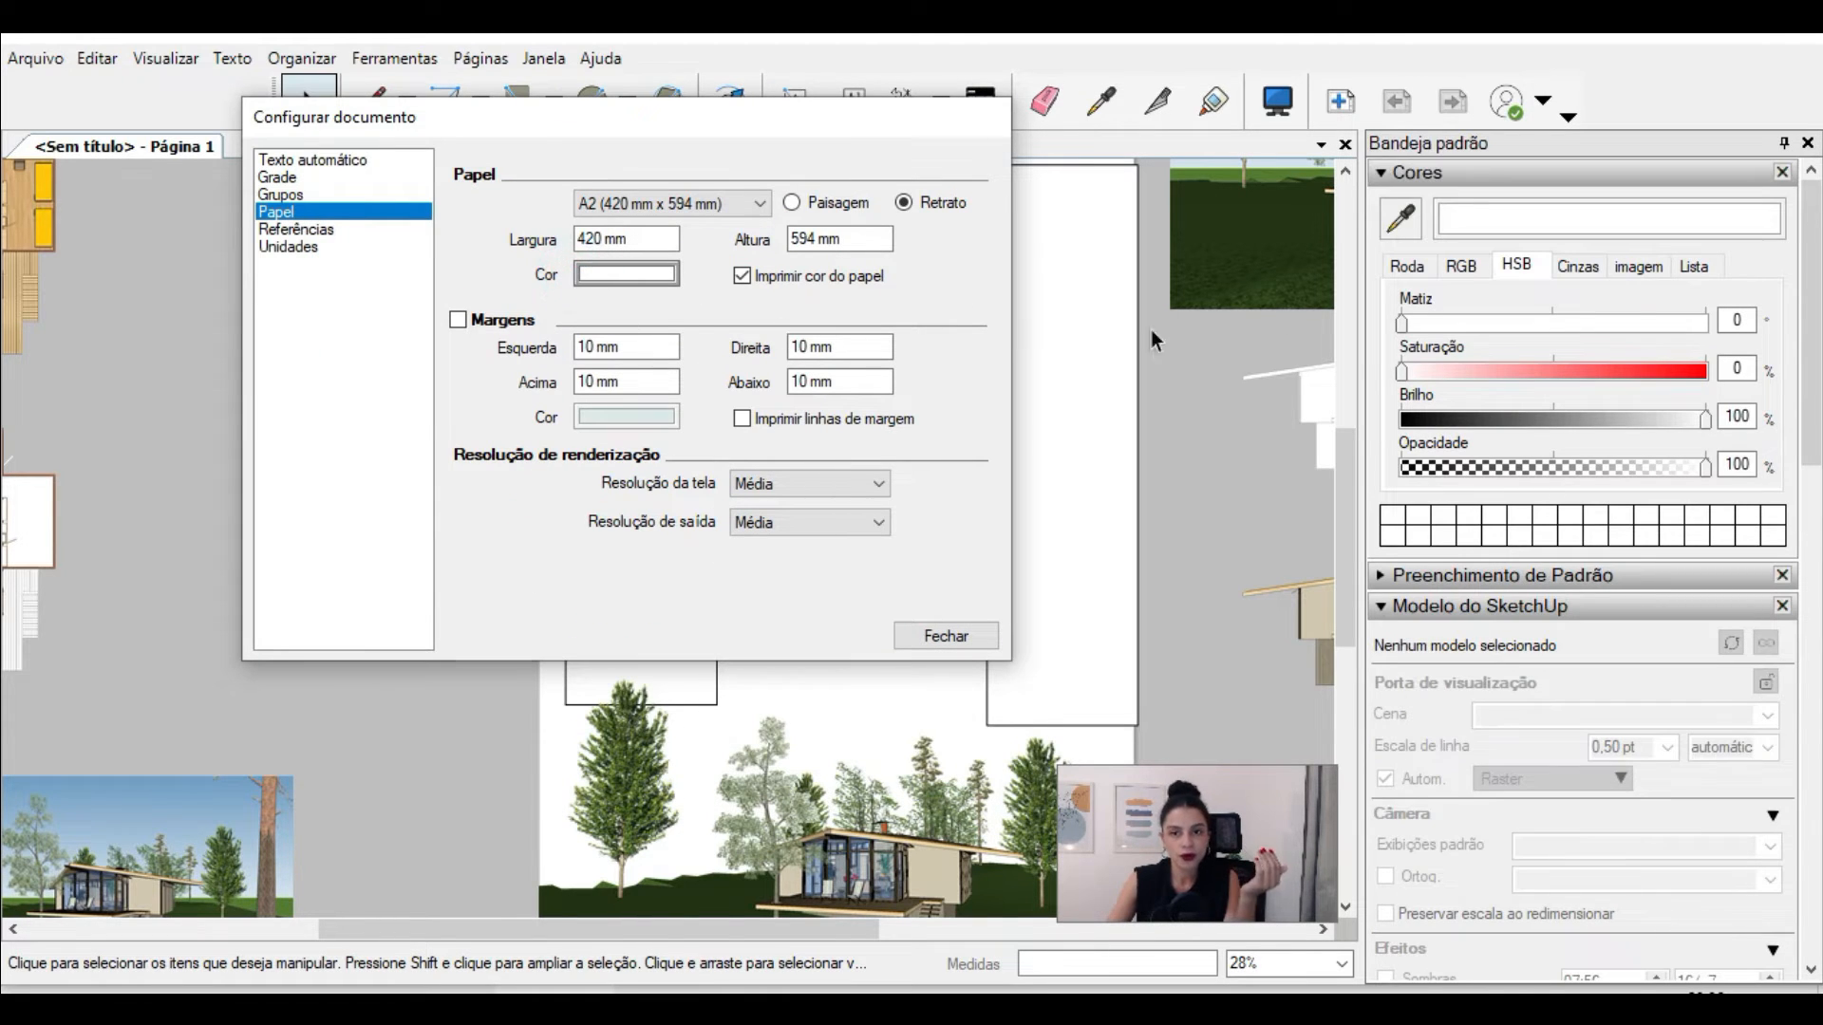
scroll(1103, 457, "down", 3)
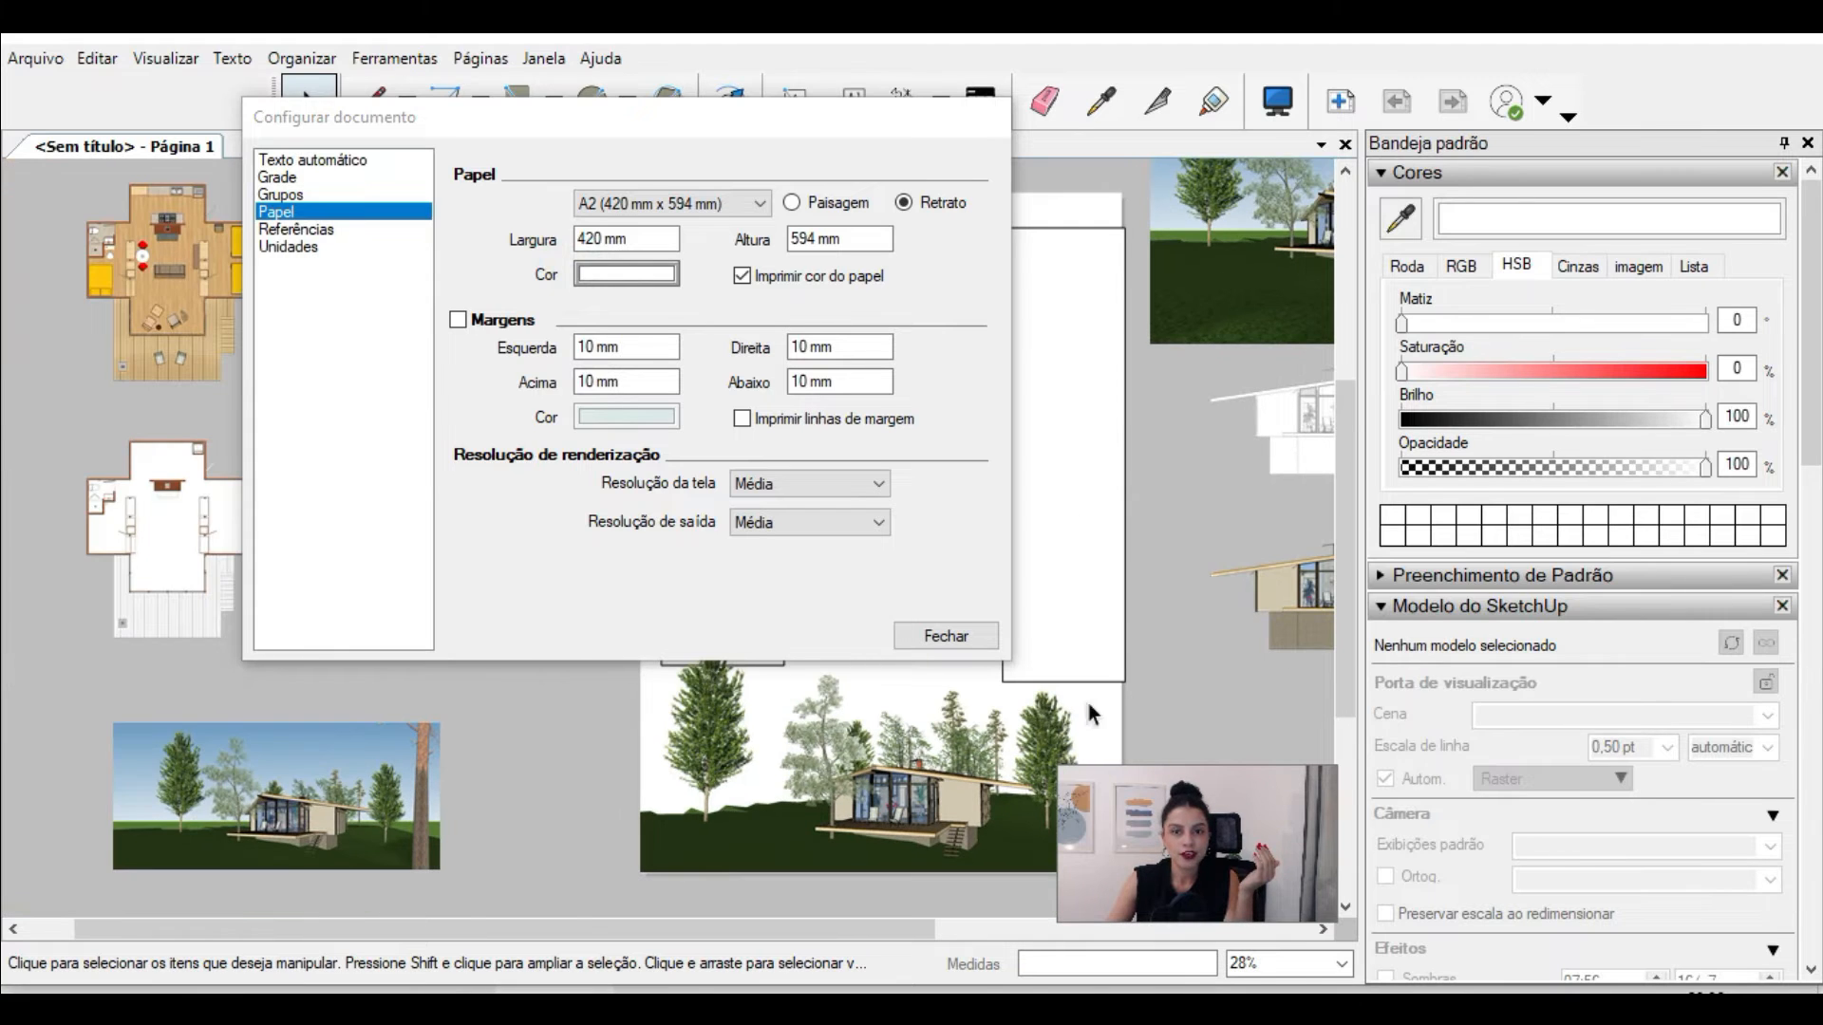
scroll(476, 815, "down", 1)
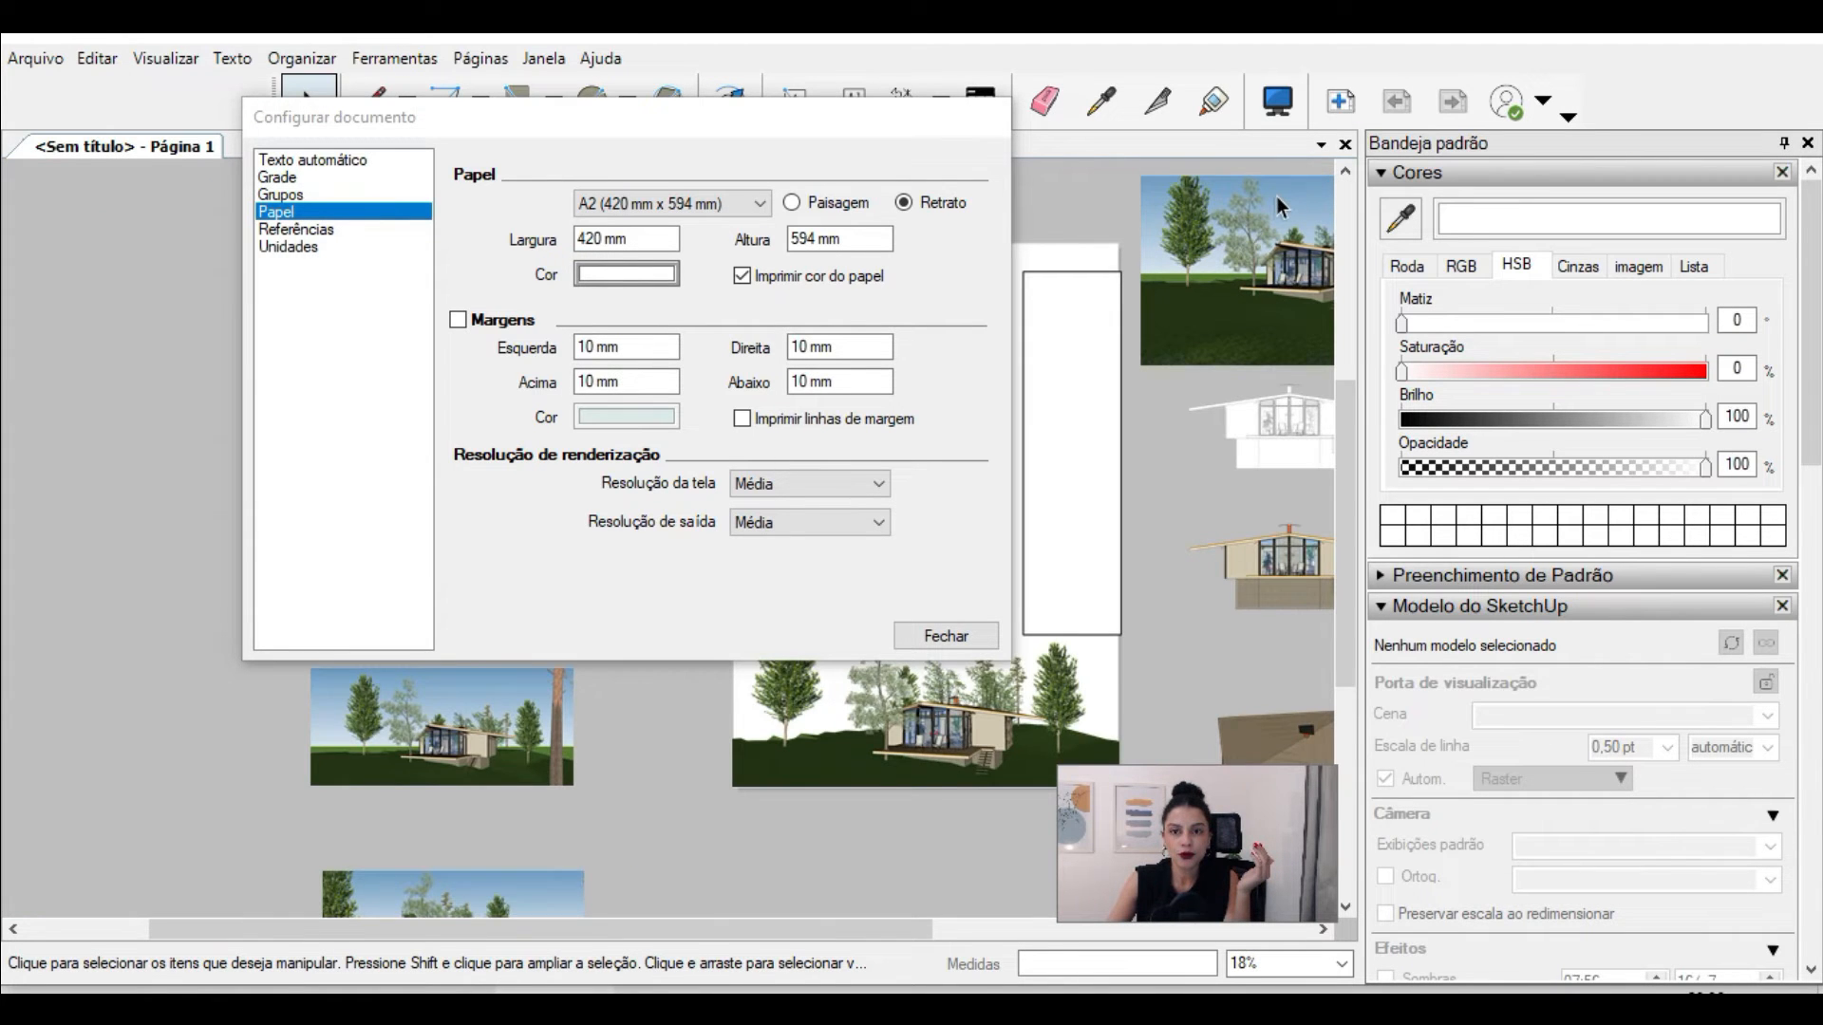
scroll(1276, 196, "up", 3)
scroll(1276, 196, "up", 1)
left_click(1401, 218)
left_click(1282, 177)
scroll(1281, 176, "down", 1)
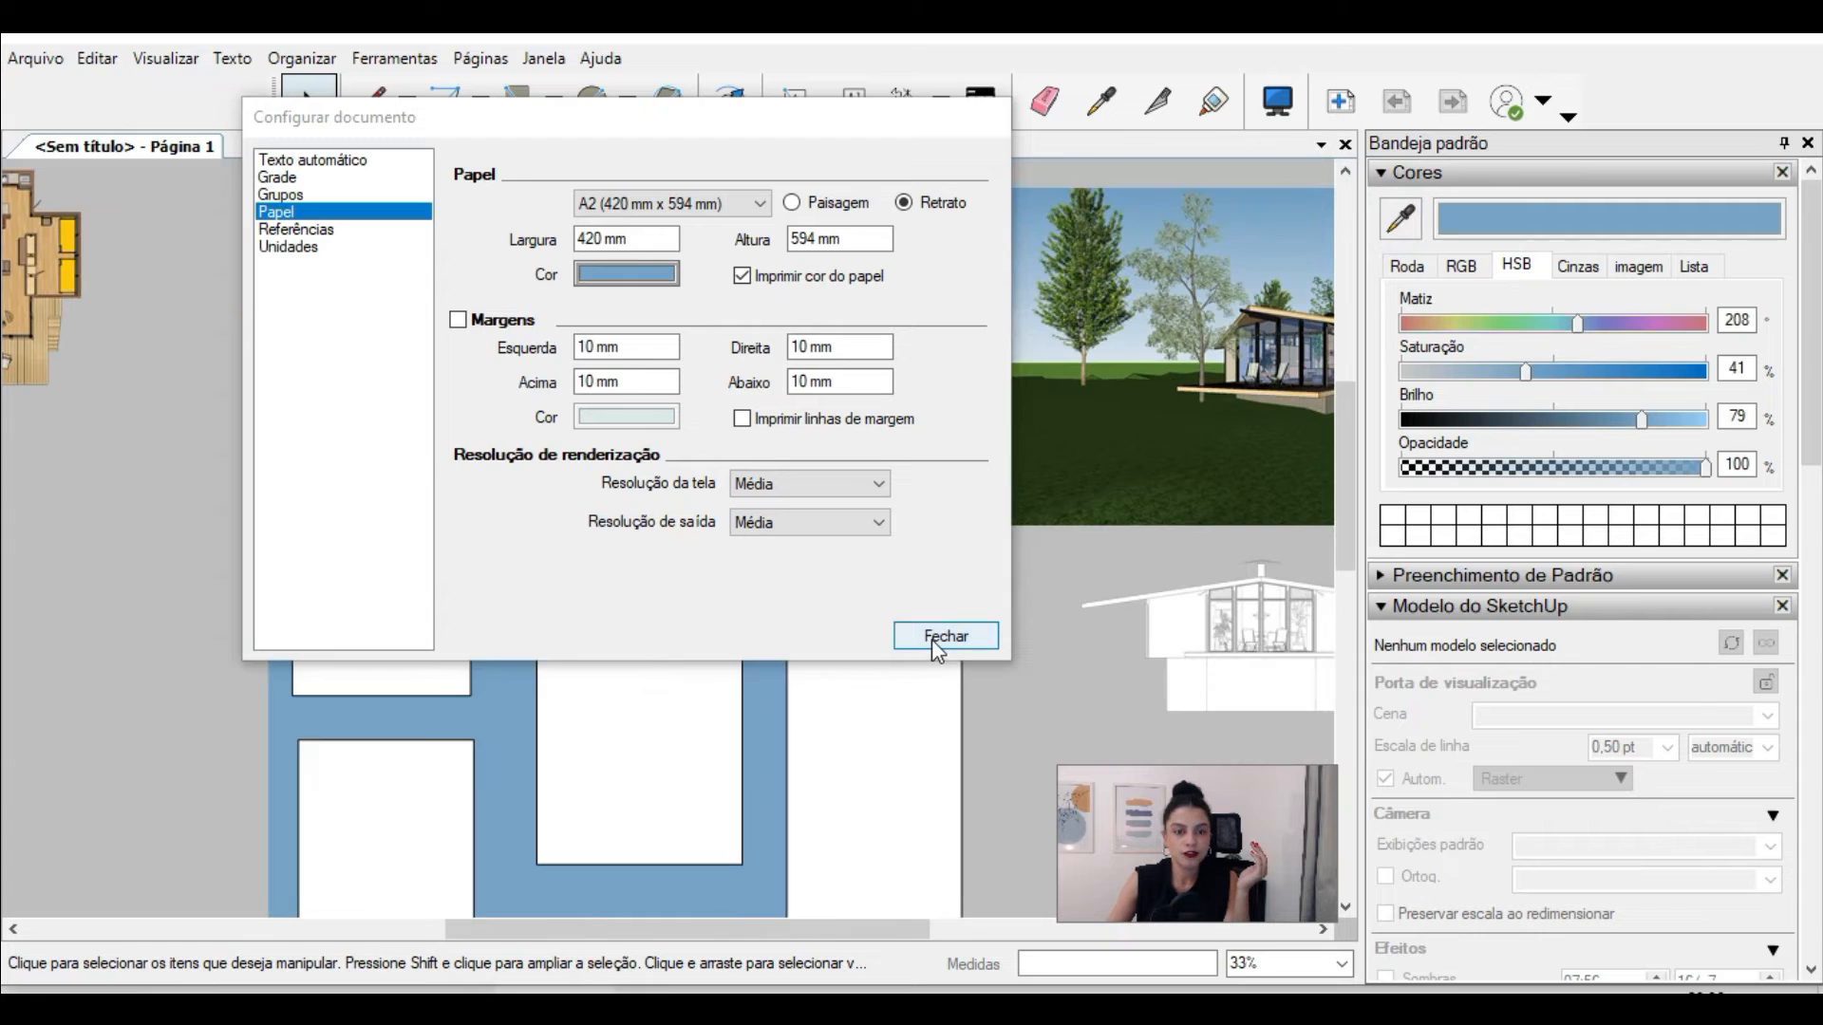
left_click(932, 640)
Step: Examine how the Cena8 perspective at the page's foot blends with the page background and surrounding placeholders
scroll(831, 328, "down", 1)
scroll(829, 329, "down", 1)
scroll(752, 789, "down", 1)
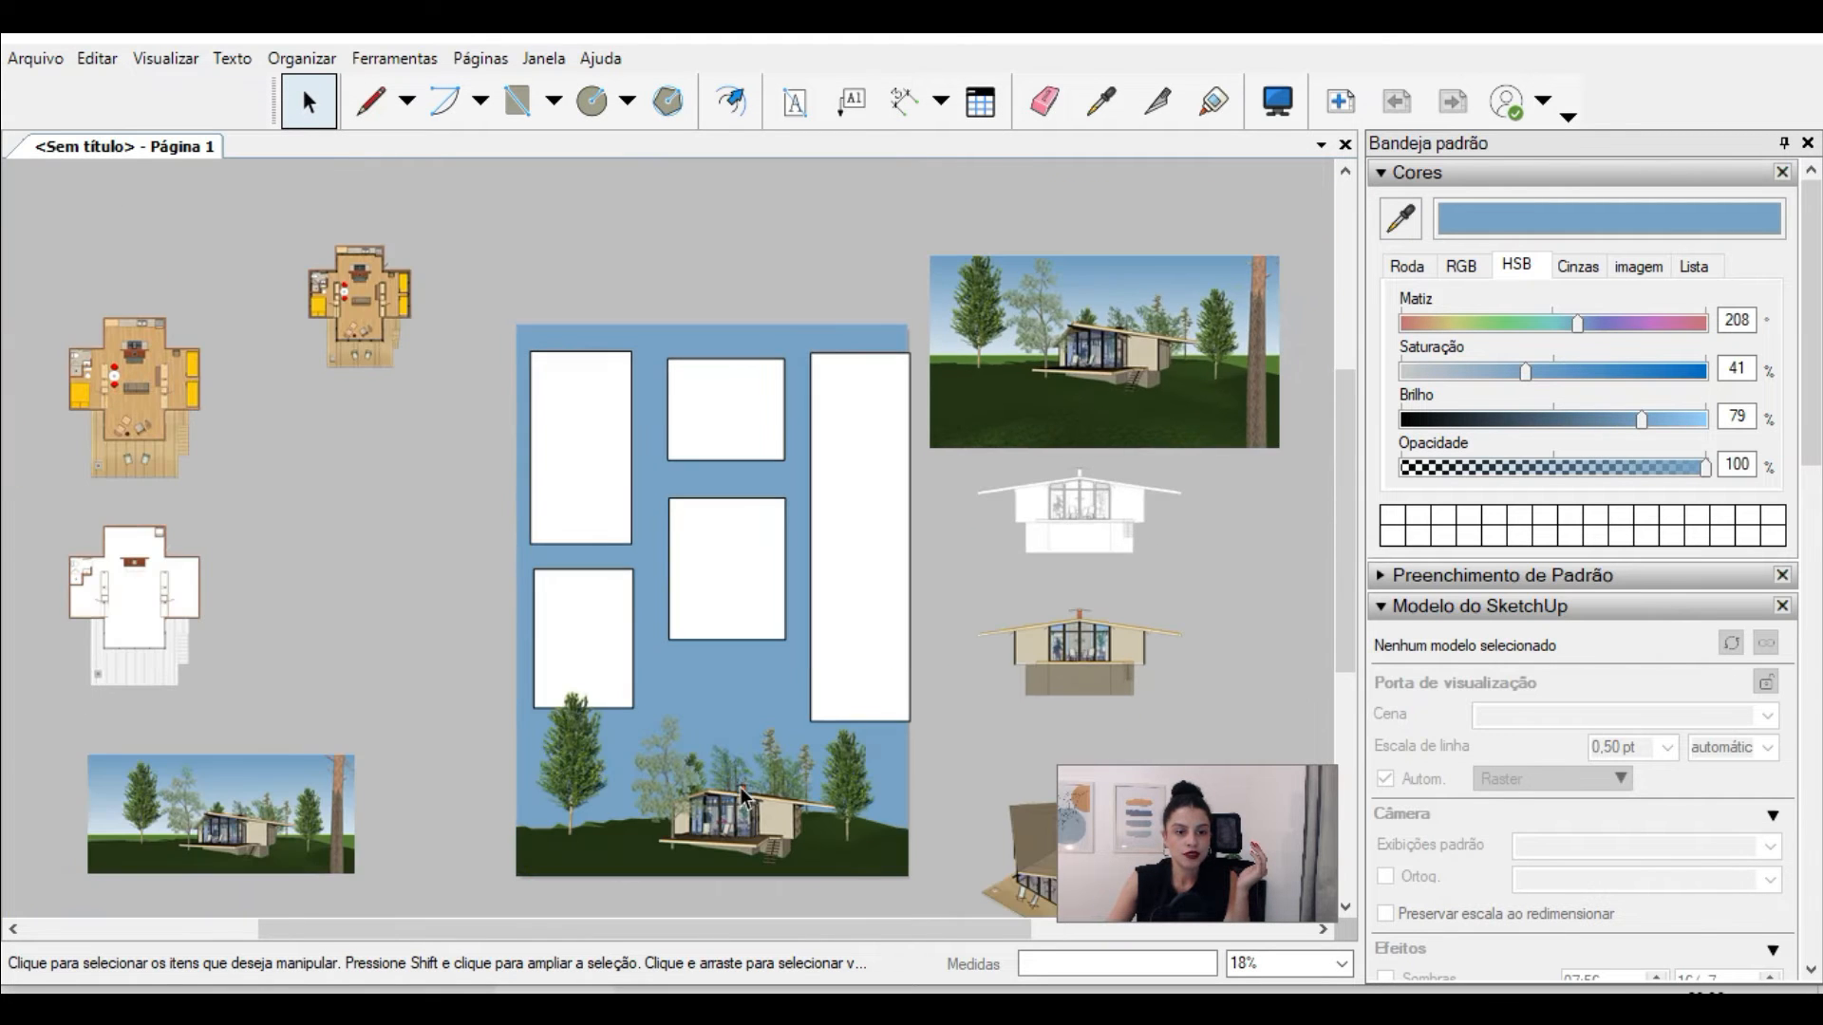
scroll(743, 805, "up", 1)
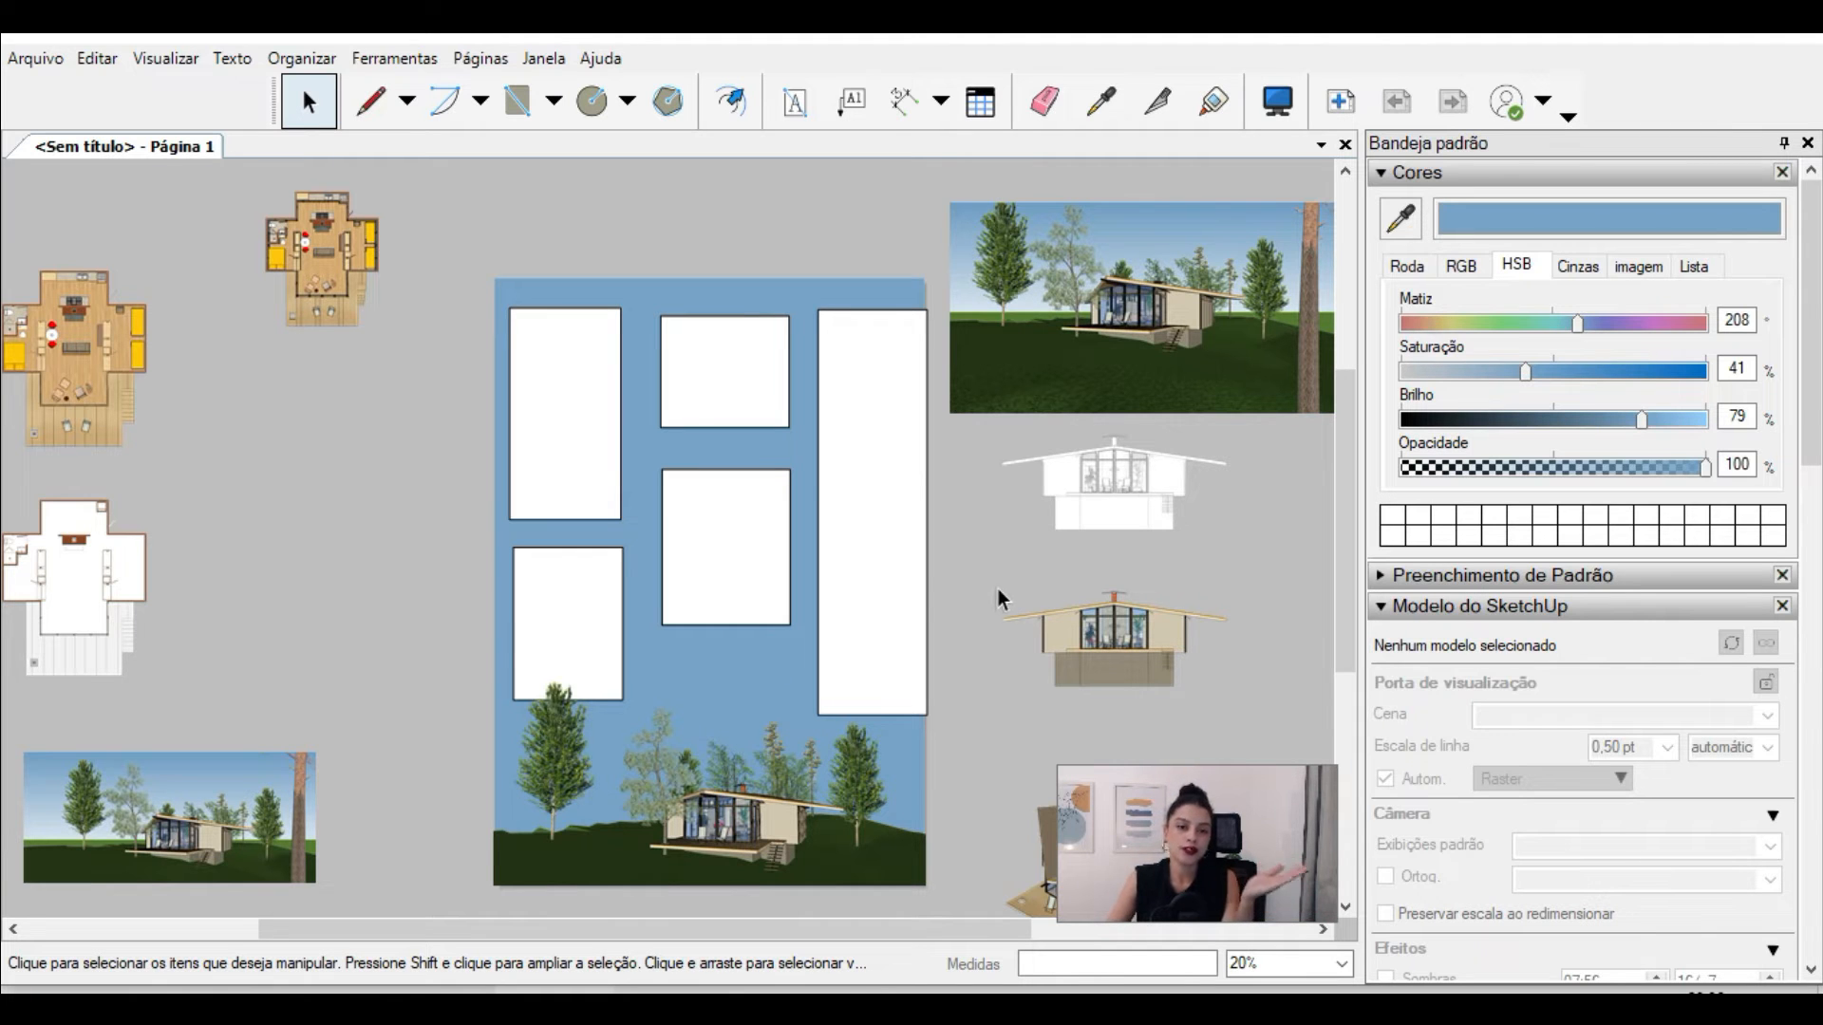
left_click_drag(986, 578, 945, 459)
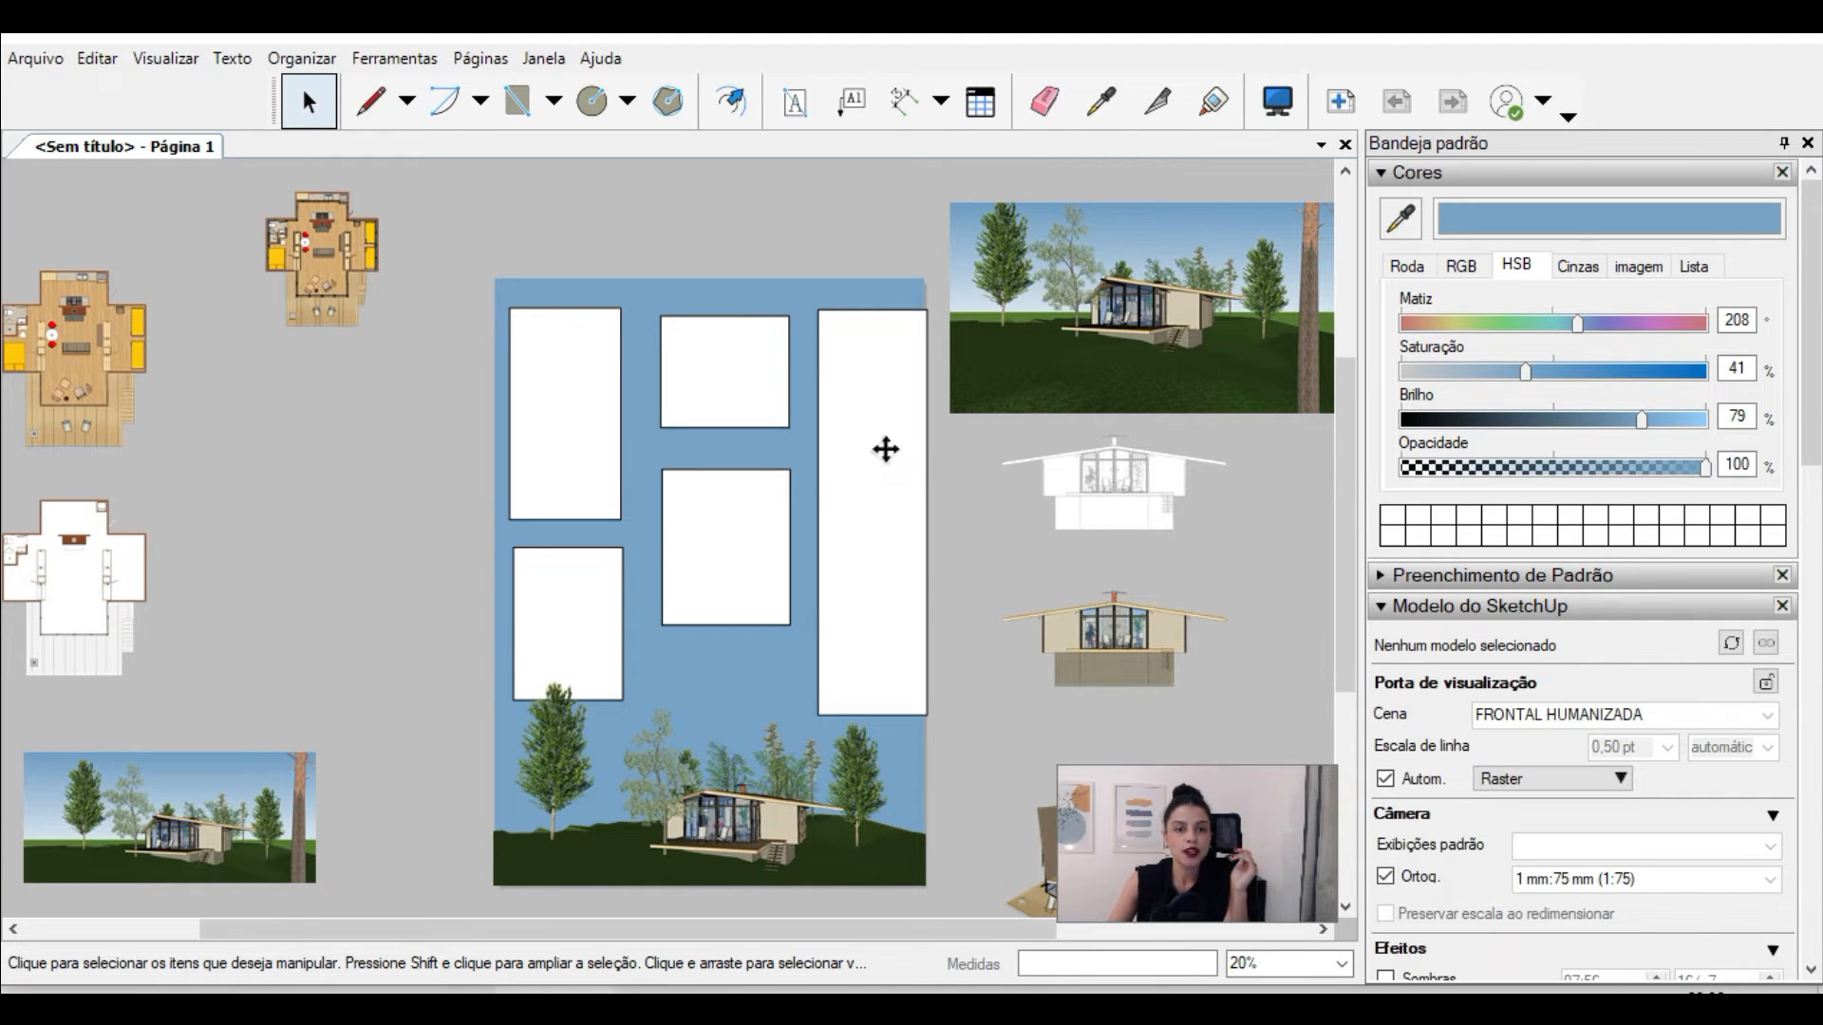
scroll(551, 663, "up", 3)
scroll(850, 853, "up", 3)
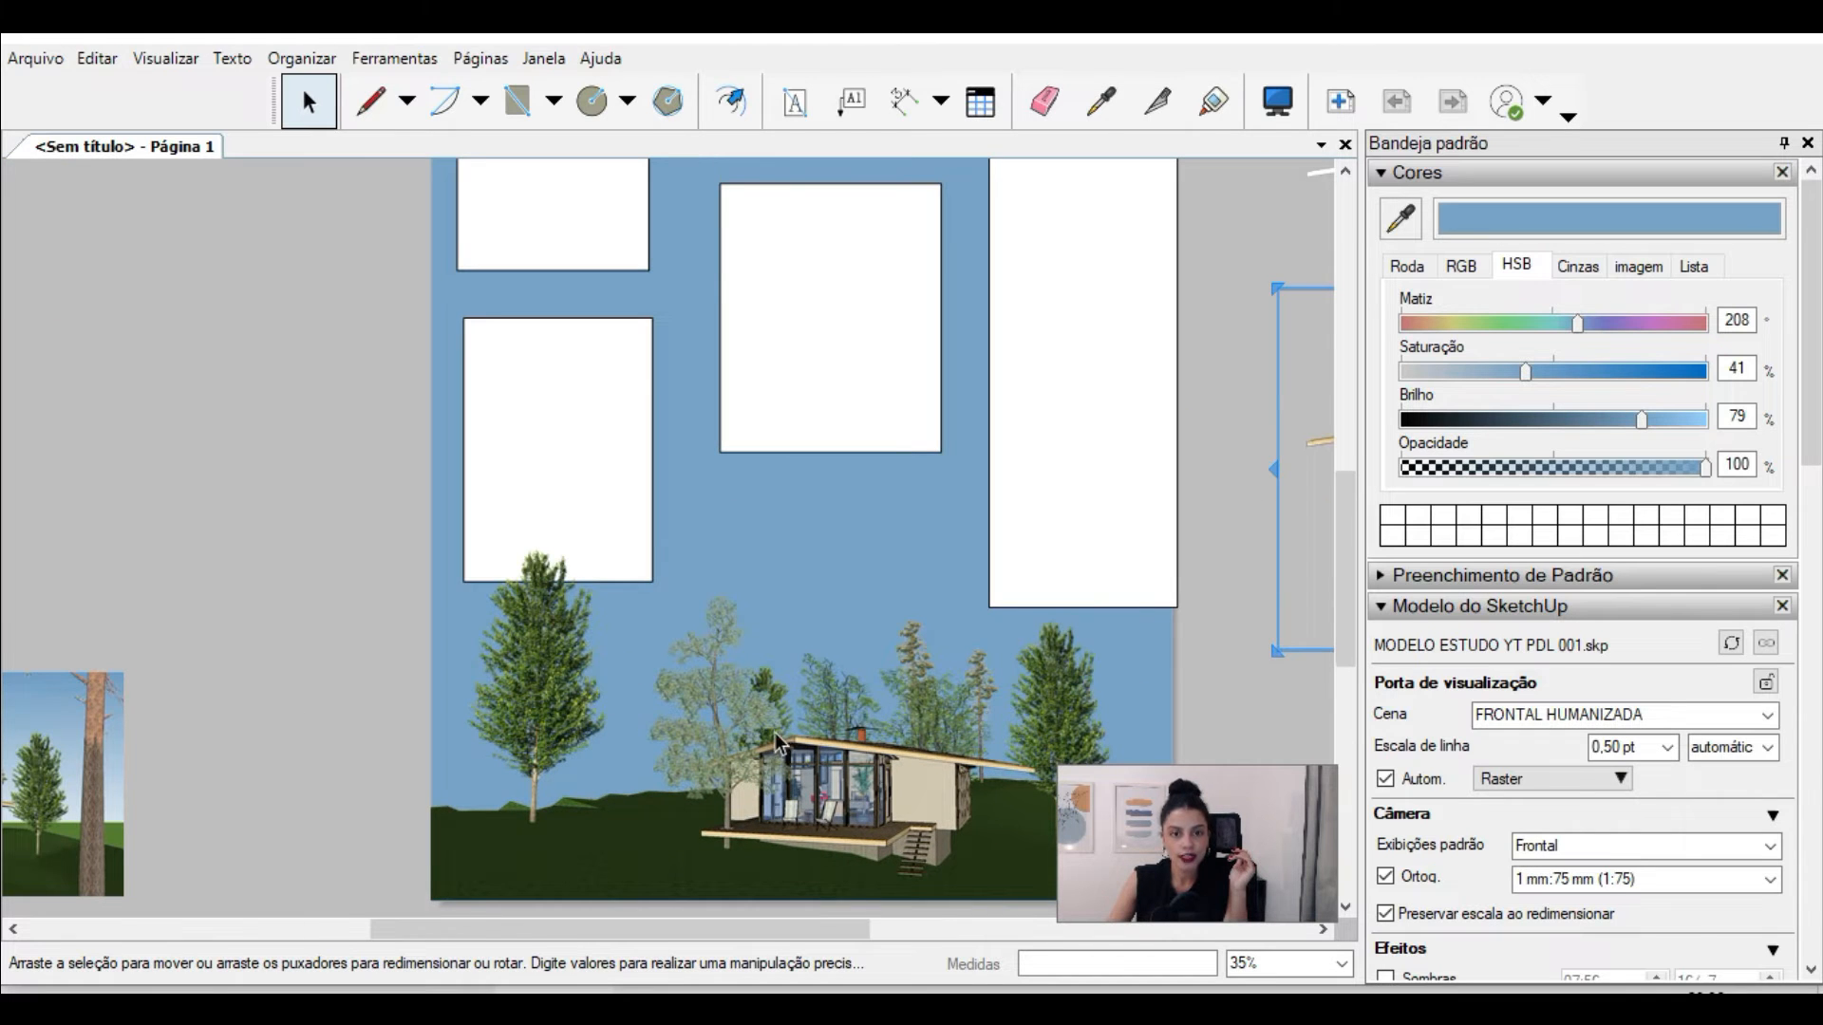
scroll(775, 733, "down", 2)
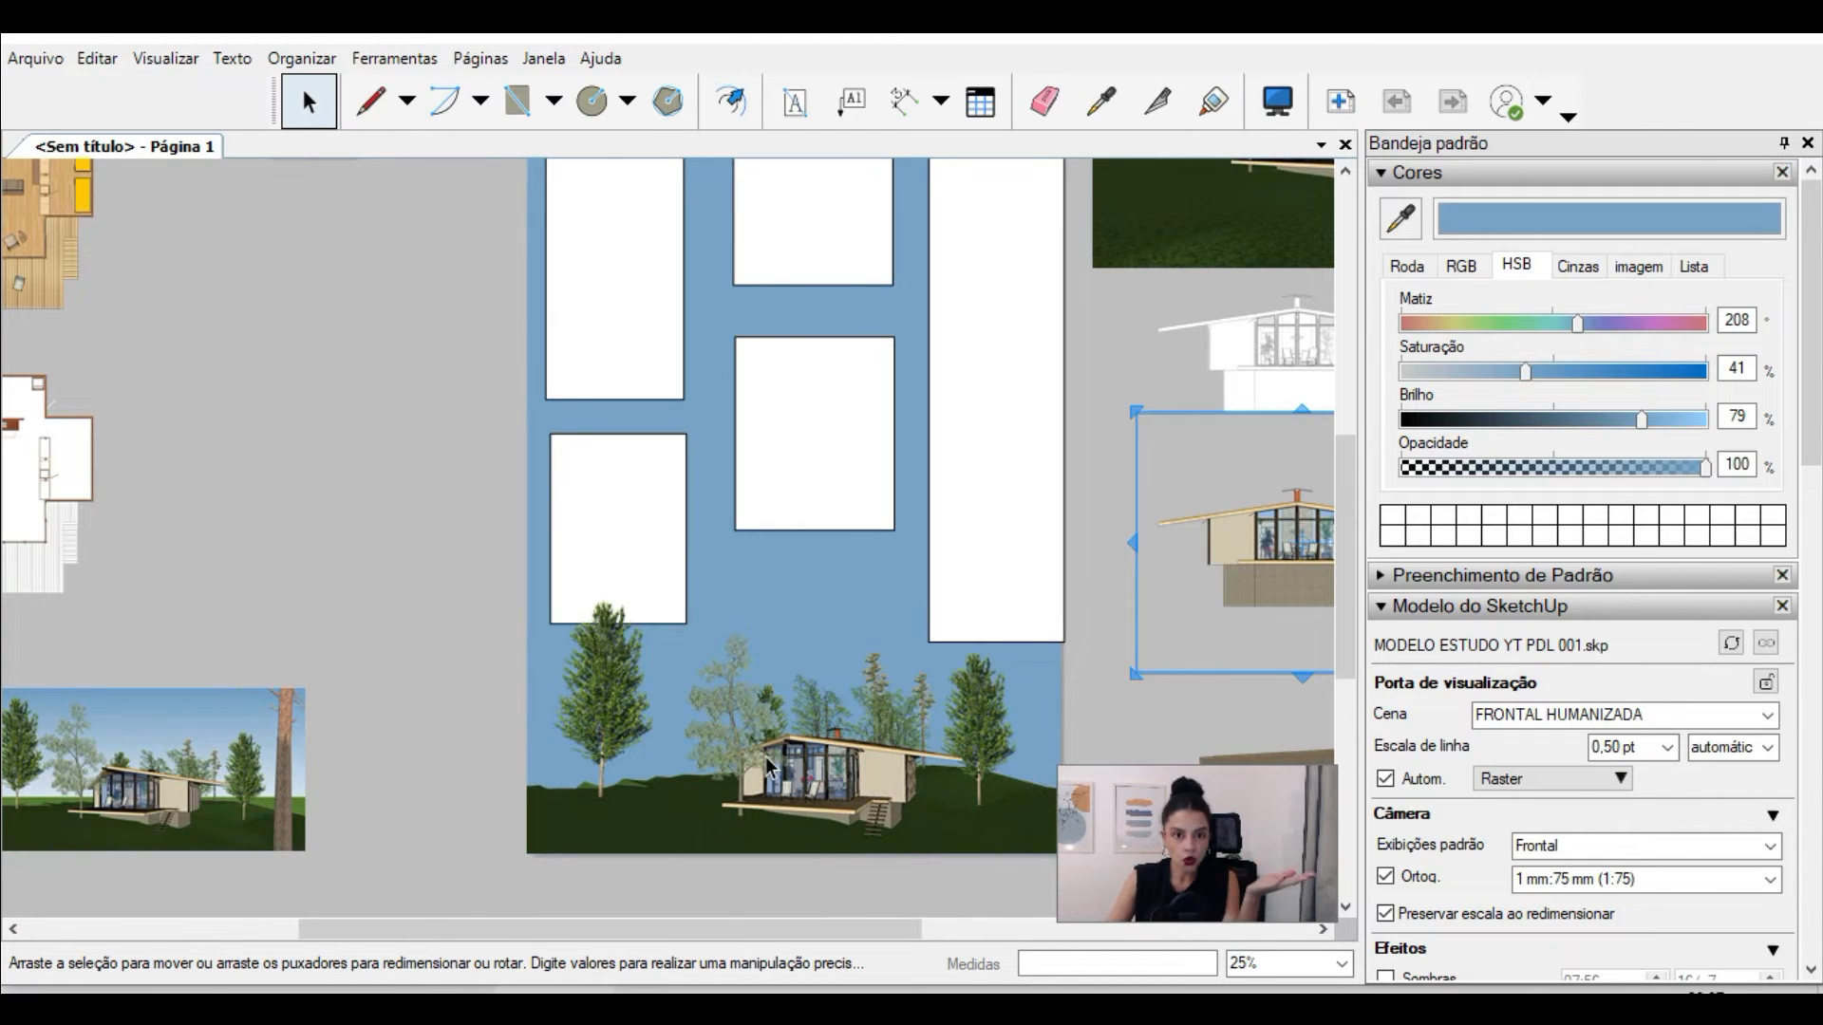
scroll(601, 333, "down", 1)
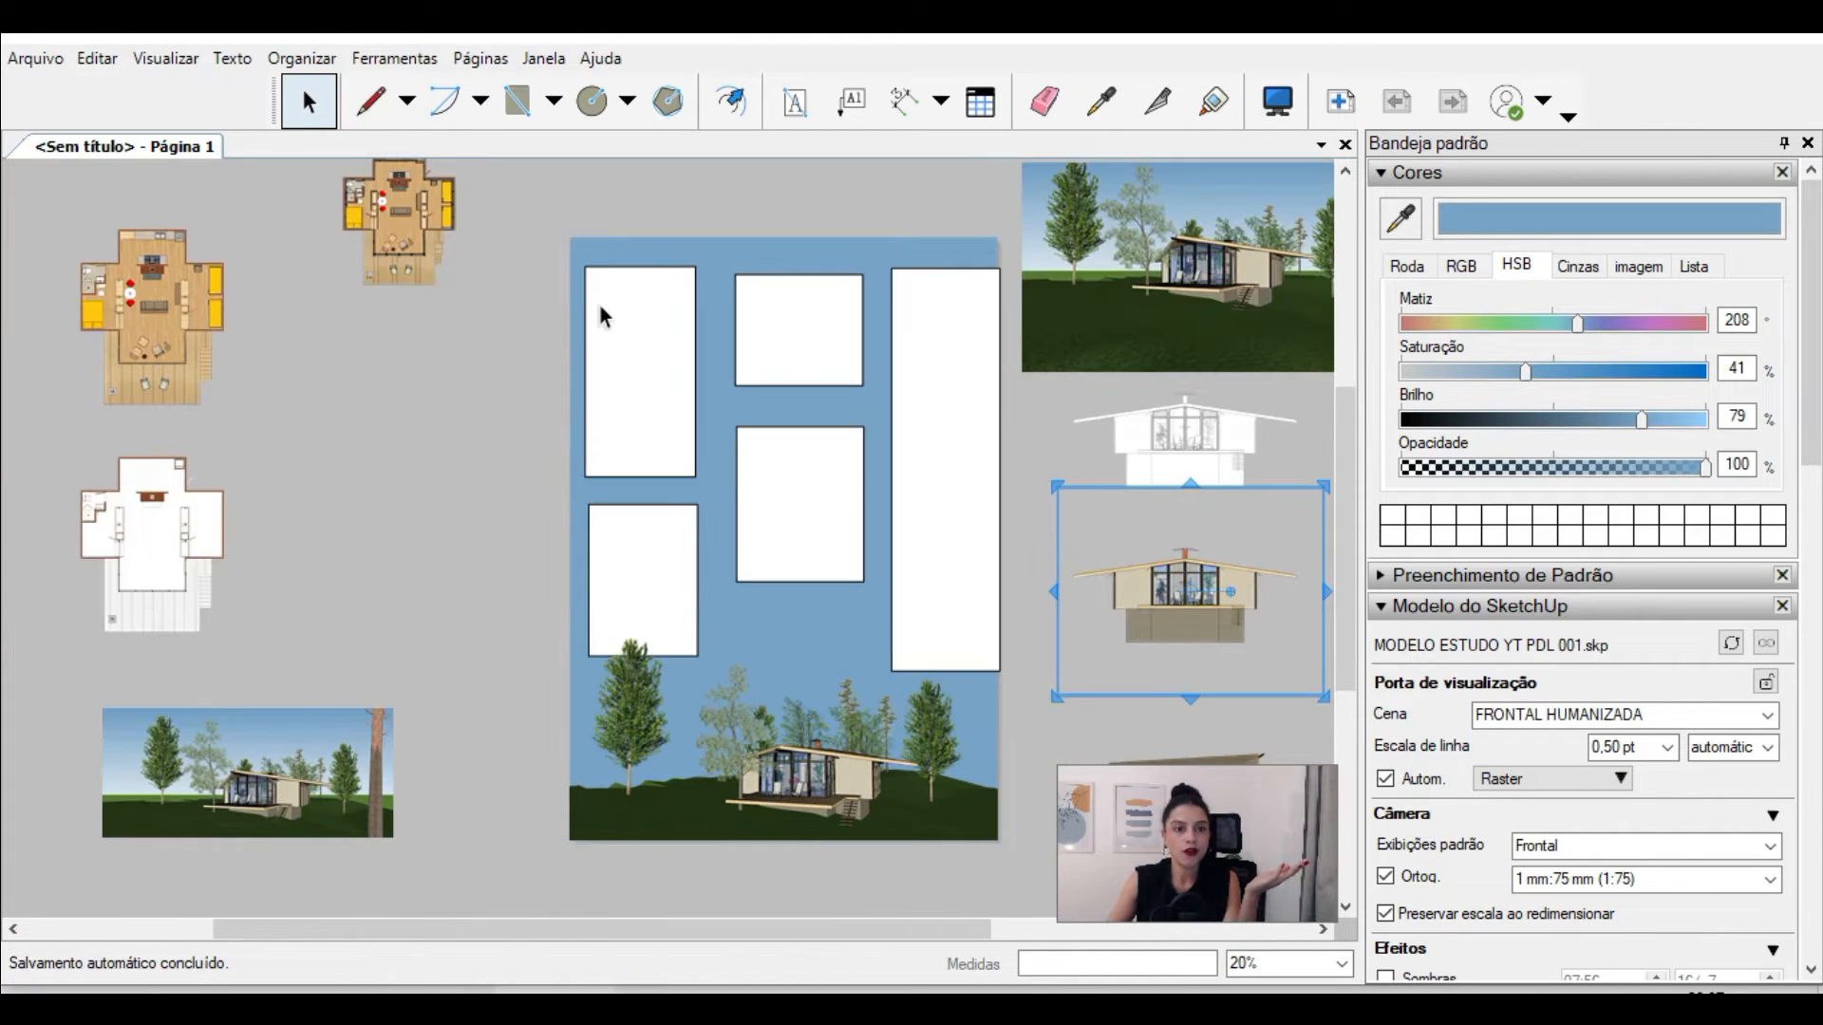
Step: Shift the upper-left placeholder rectangle to the page corner and delete it
left_click(601, 300)
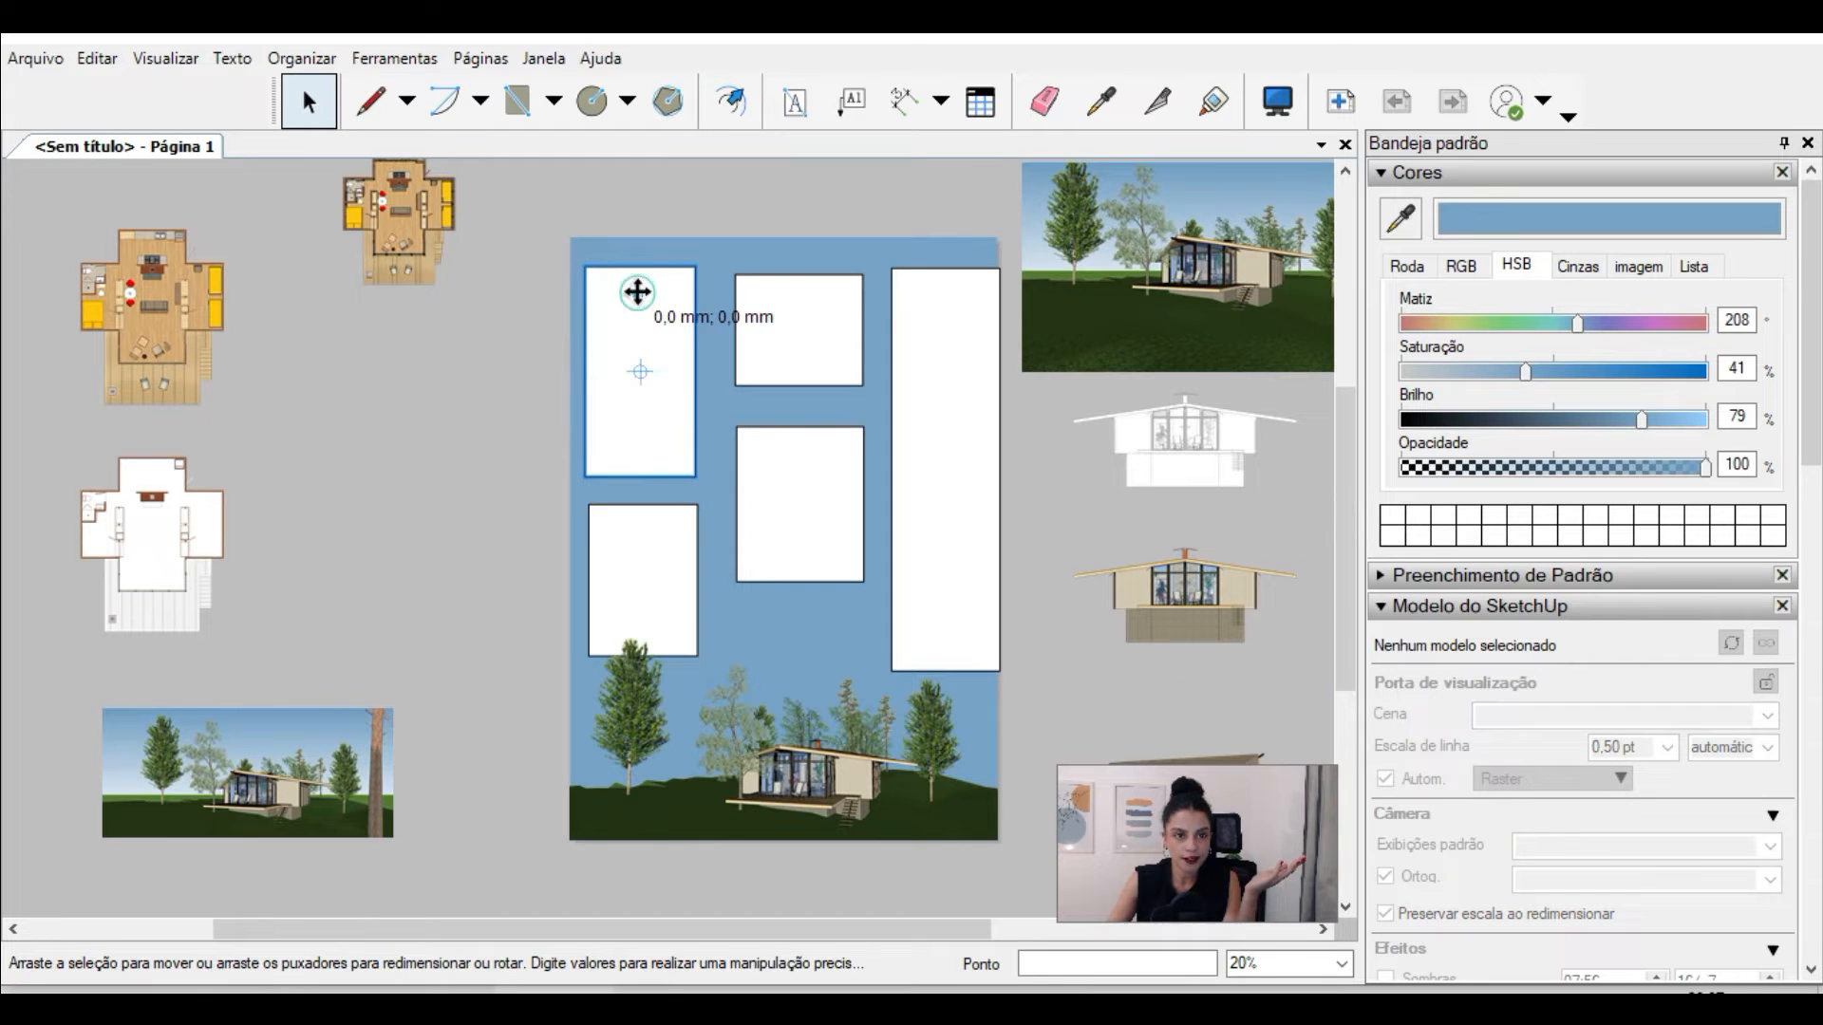
left_click_drag(643, 289, 624, 265)
scroll(694, 352, "up", 2)
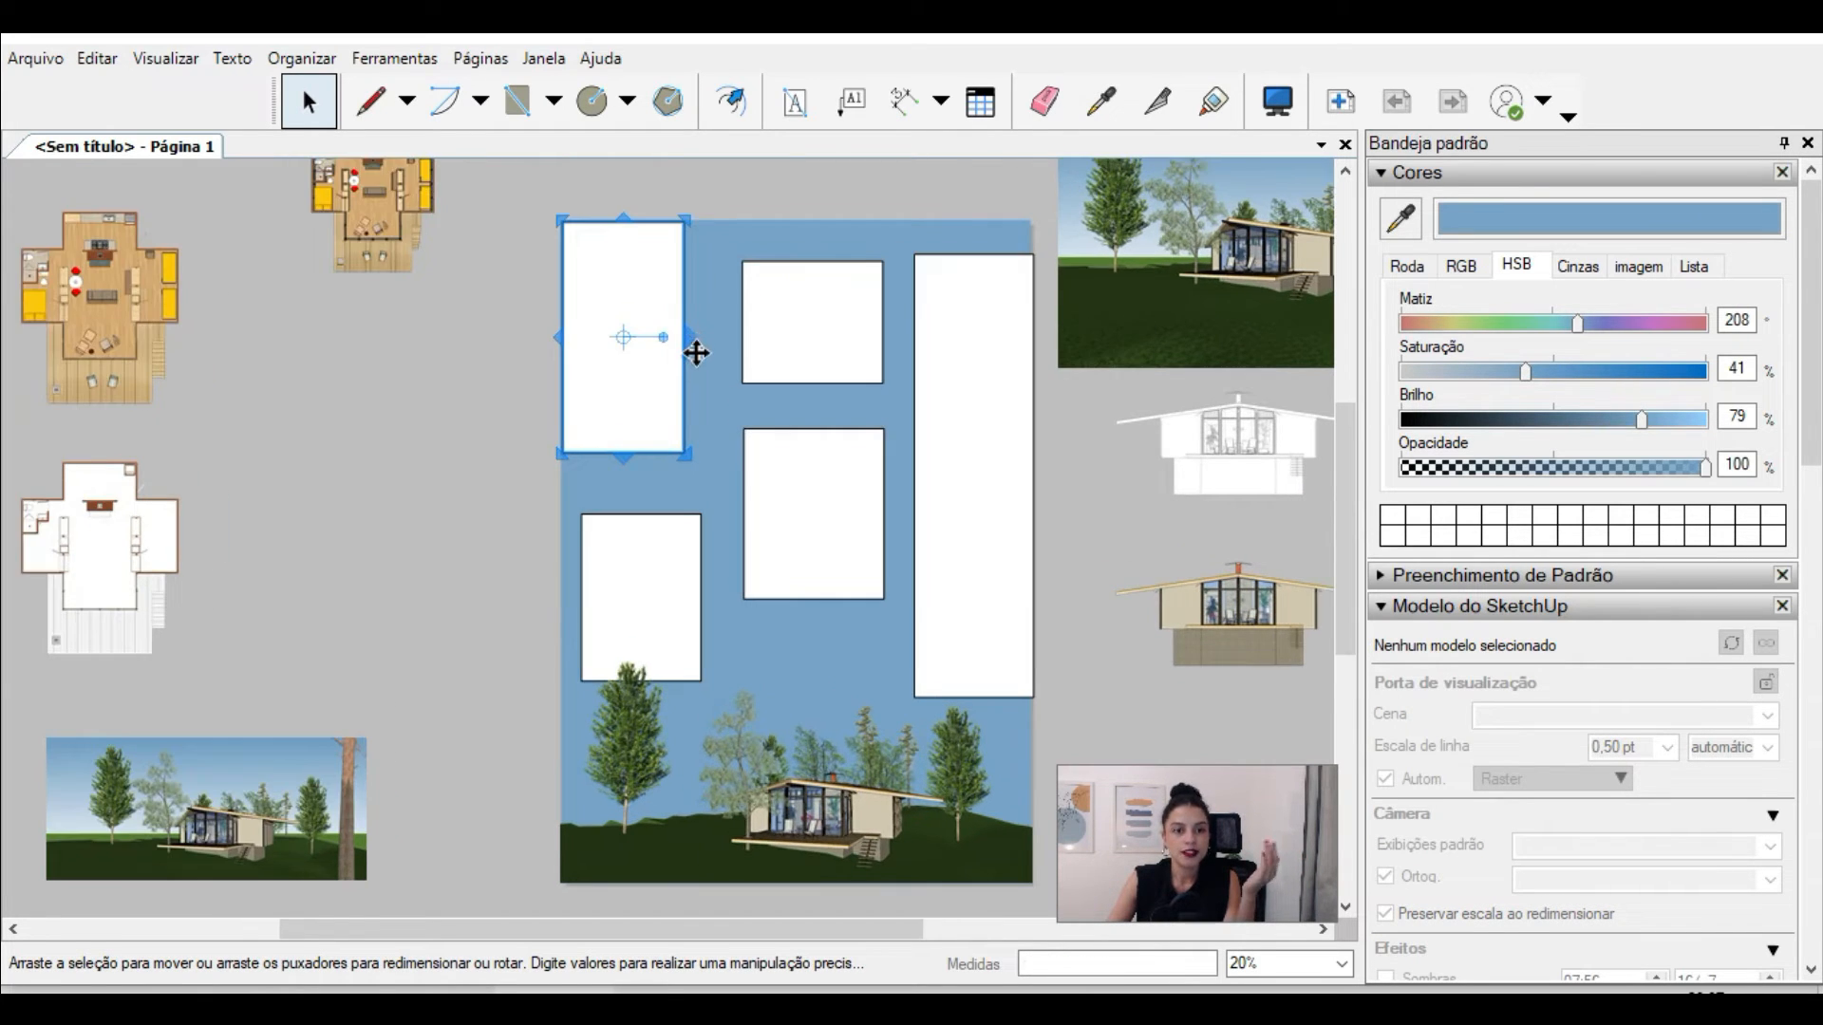
key("Delete")
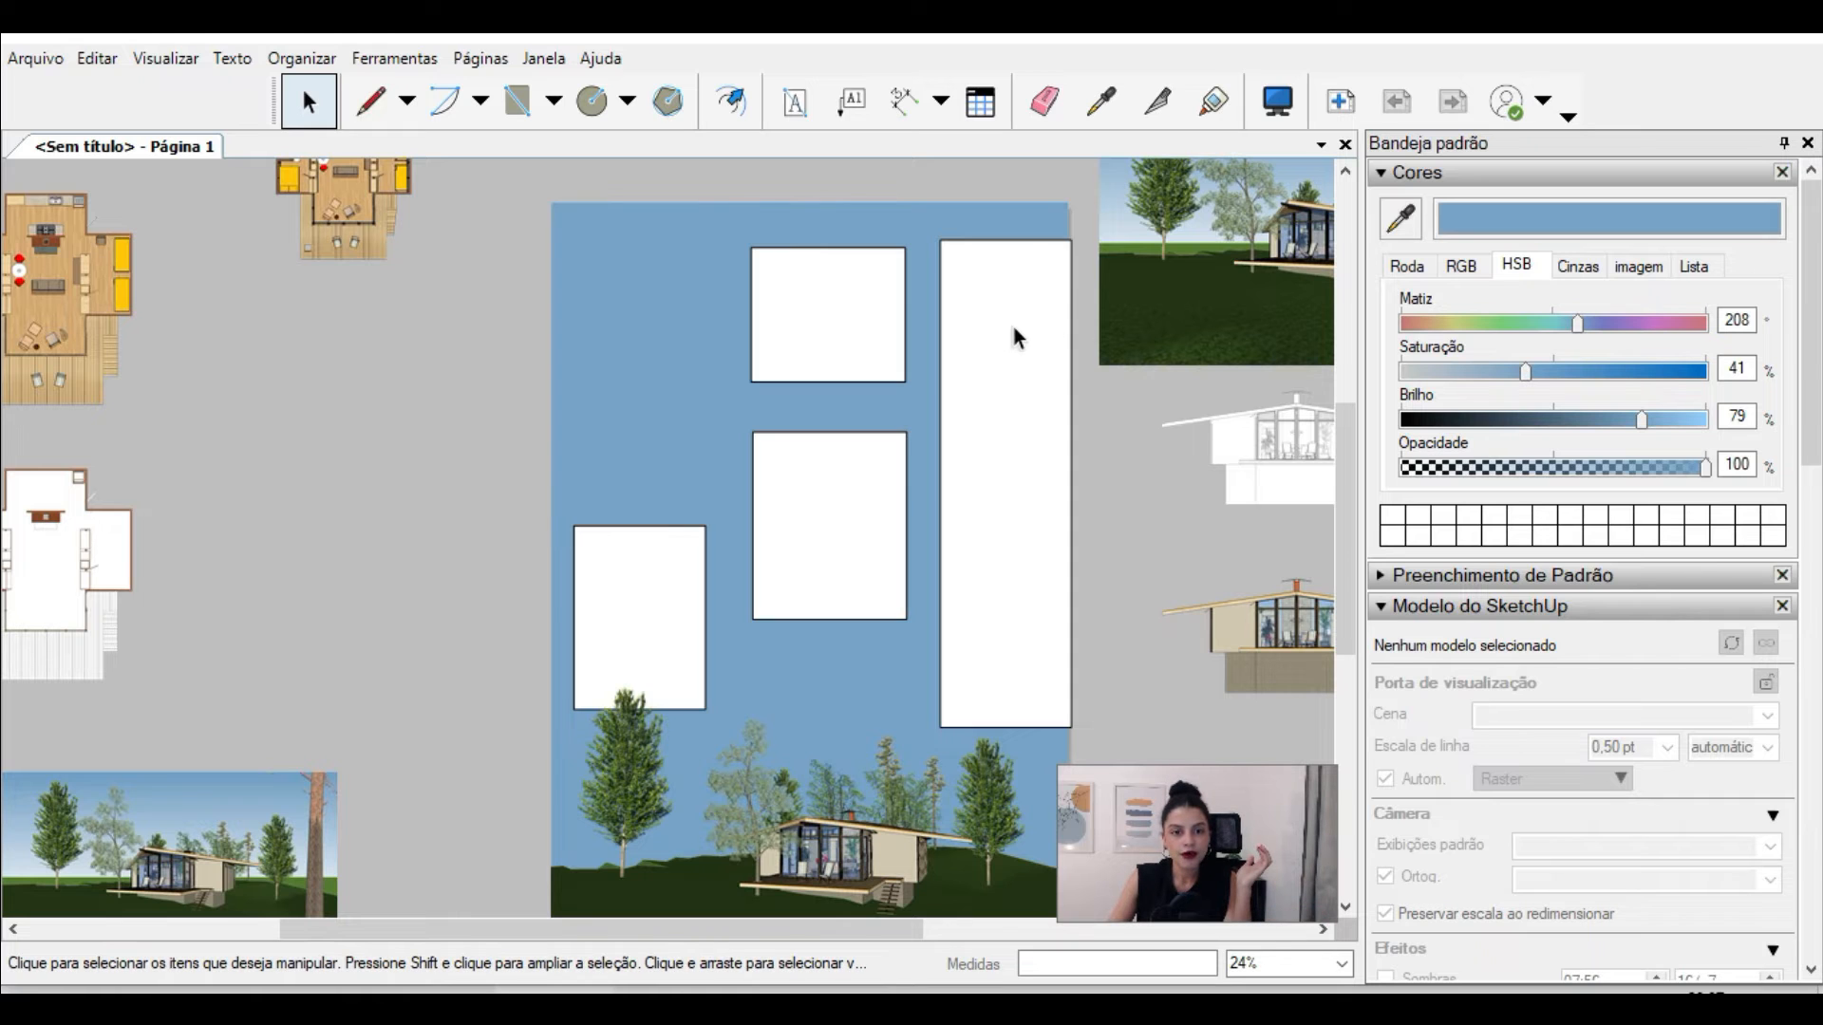
Step: Replace the tall right-hand placeholder with the furnished and PLANTA TECNICA floor plan viewports, stacked one above the other and aligned
left_click(1016, 323)
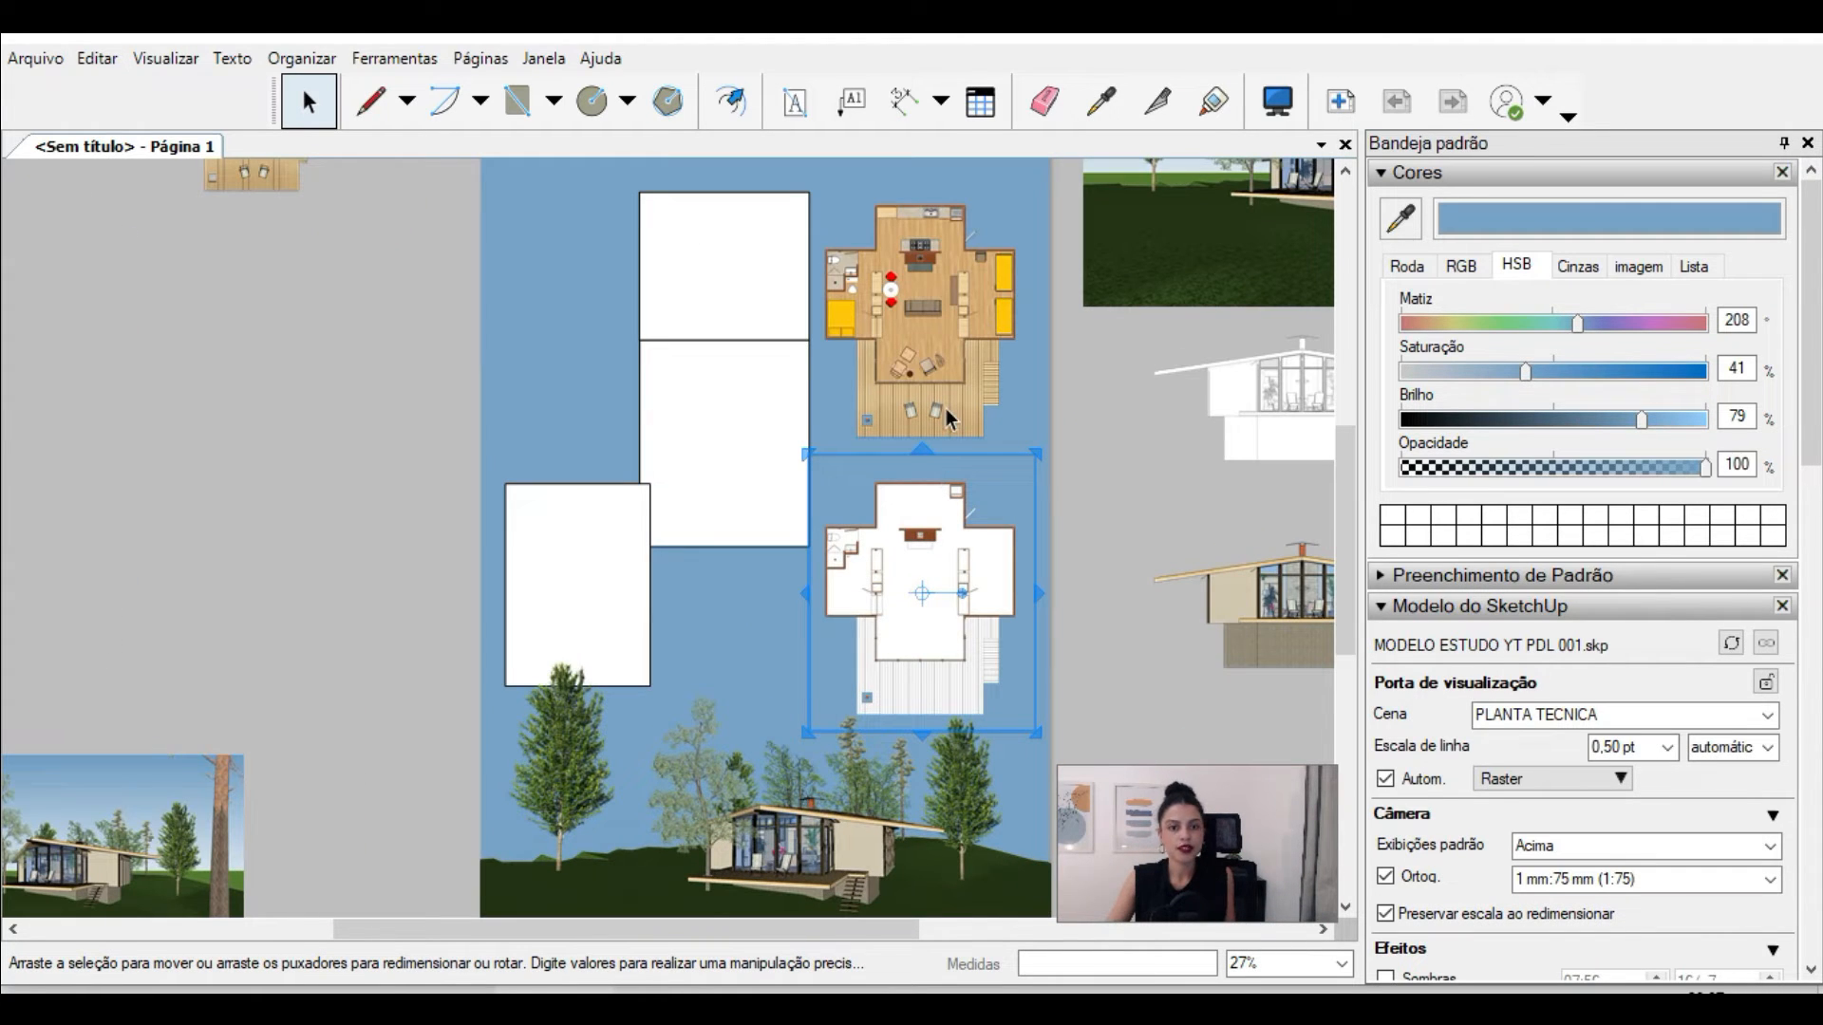
left_click(955, 336, "shift")
right_click(955, 336)
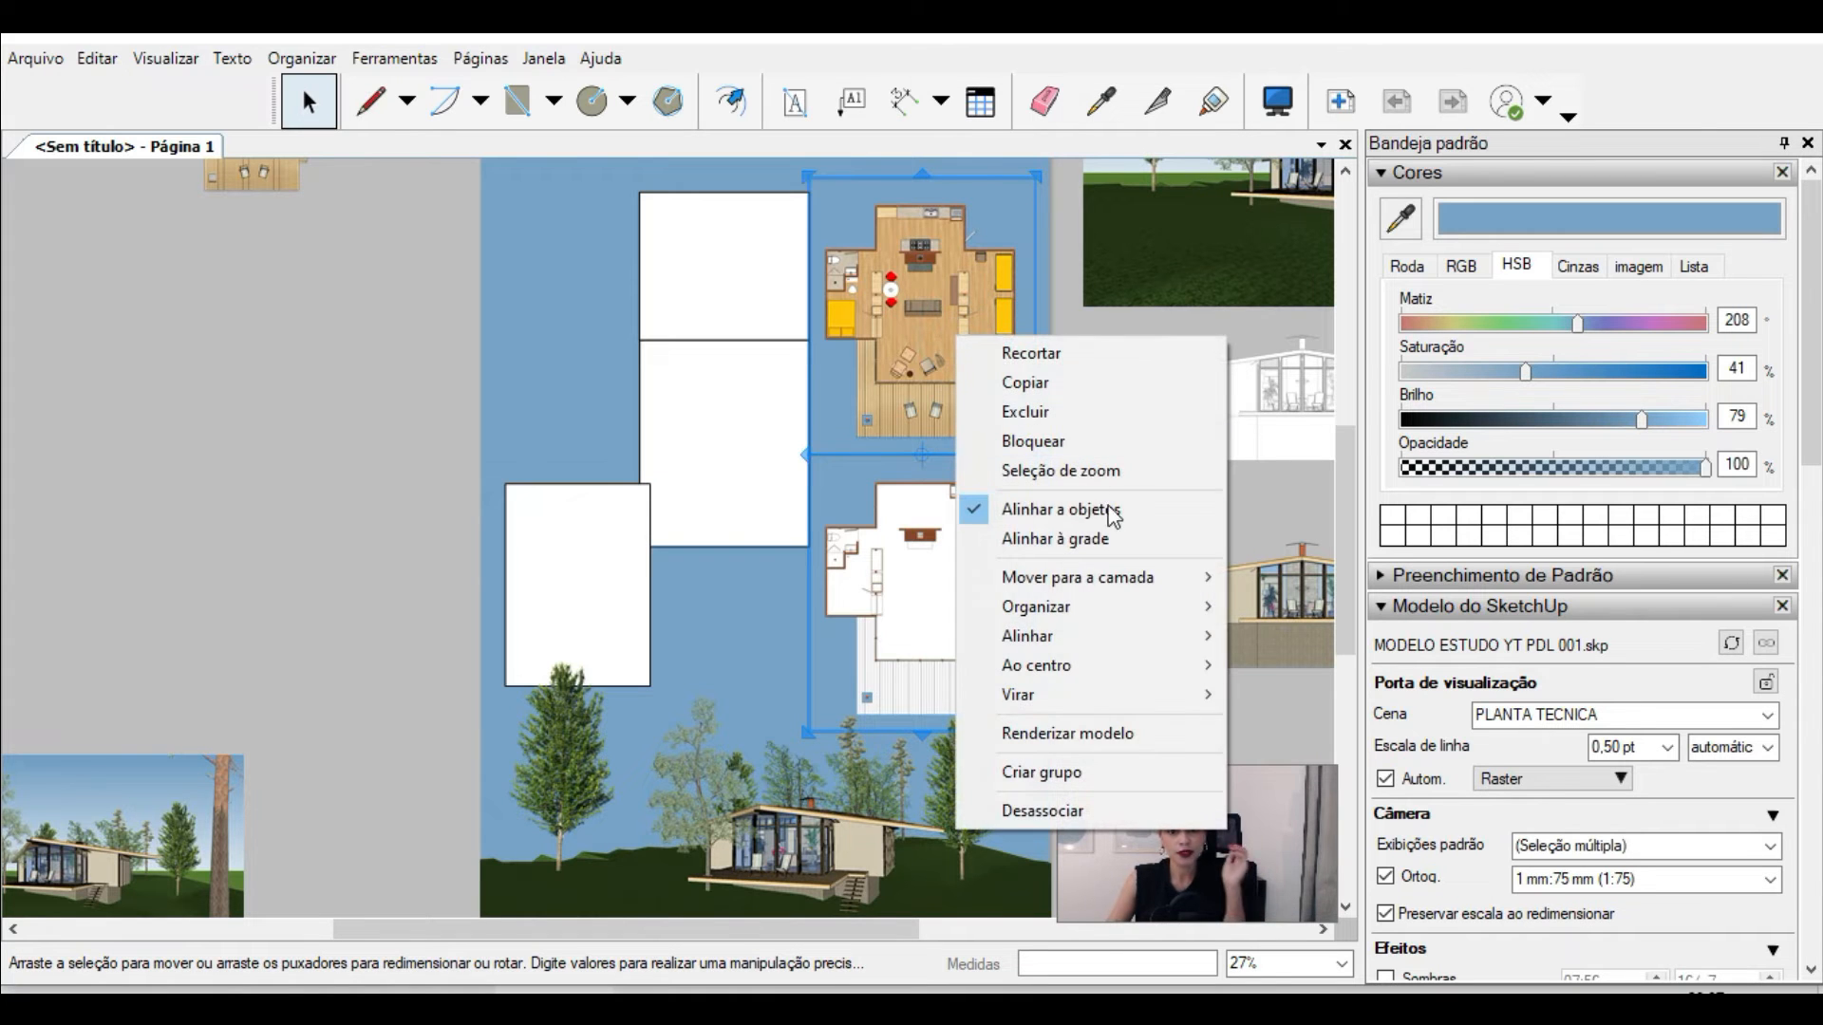
mouse_move(1153, 638)
left_click(1329, 750)
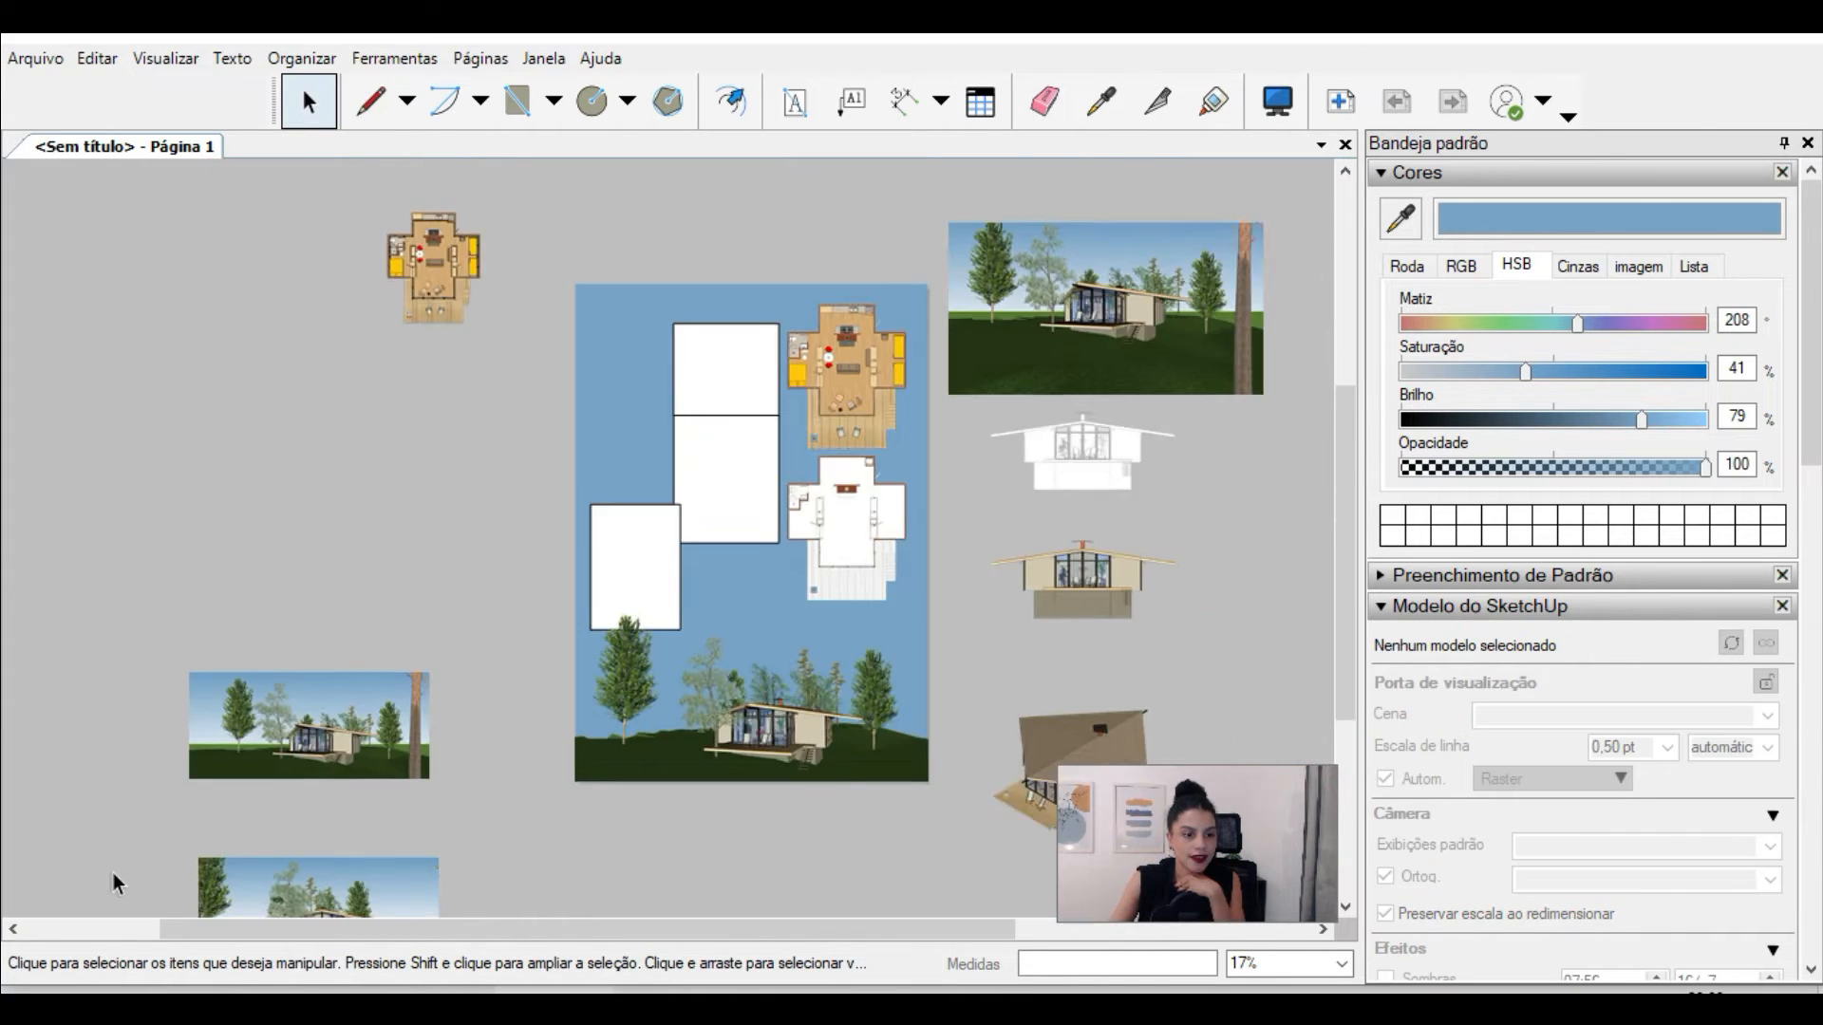
Step: Move the second perspective image up directly beneath the first one, outside the page, lined up with its edges
scroll(112, 874, "up", 4)
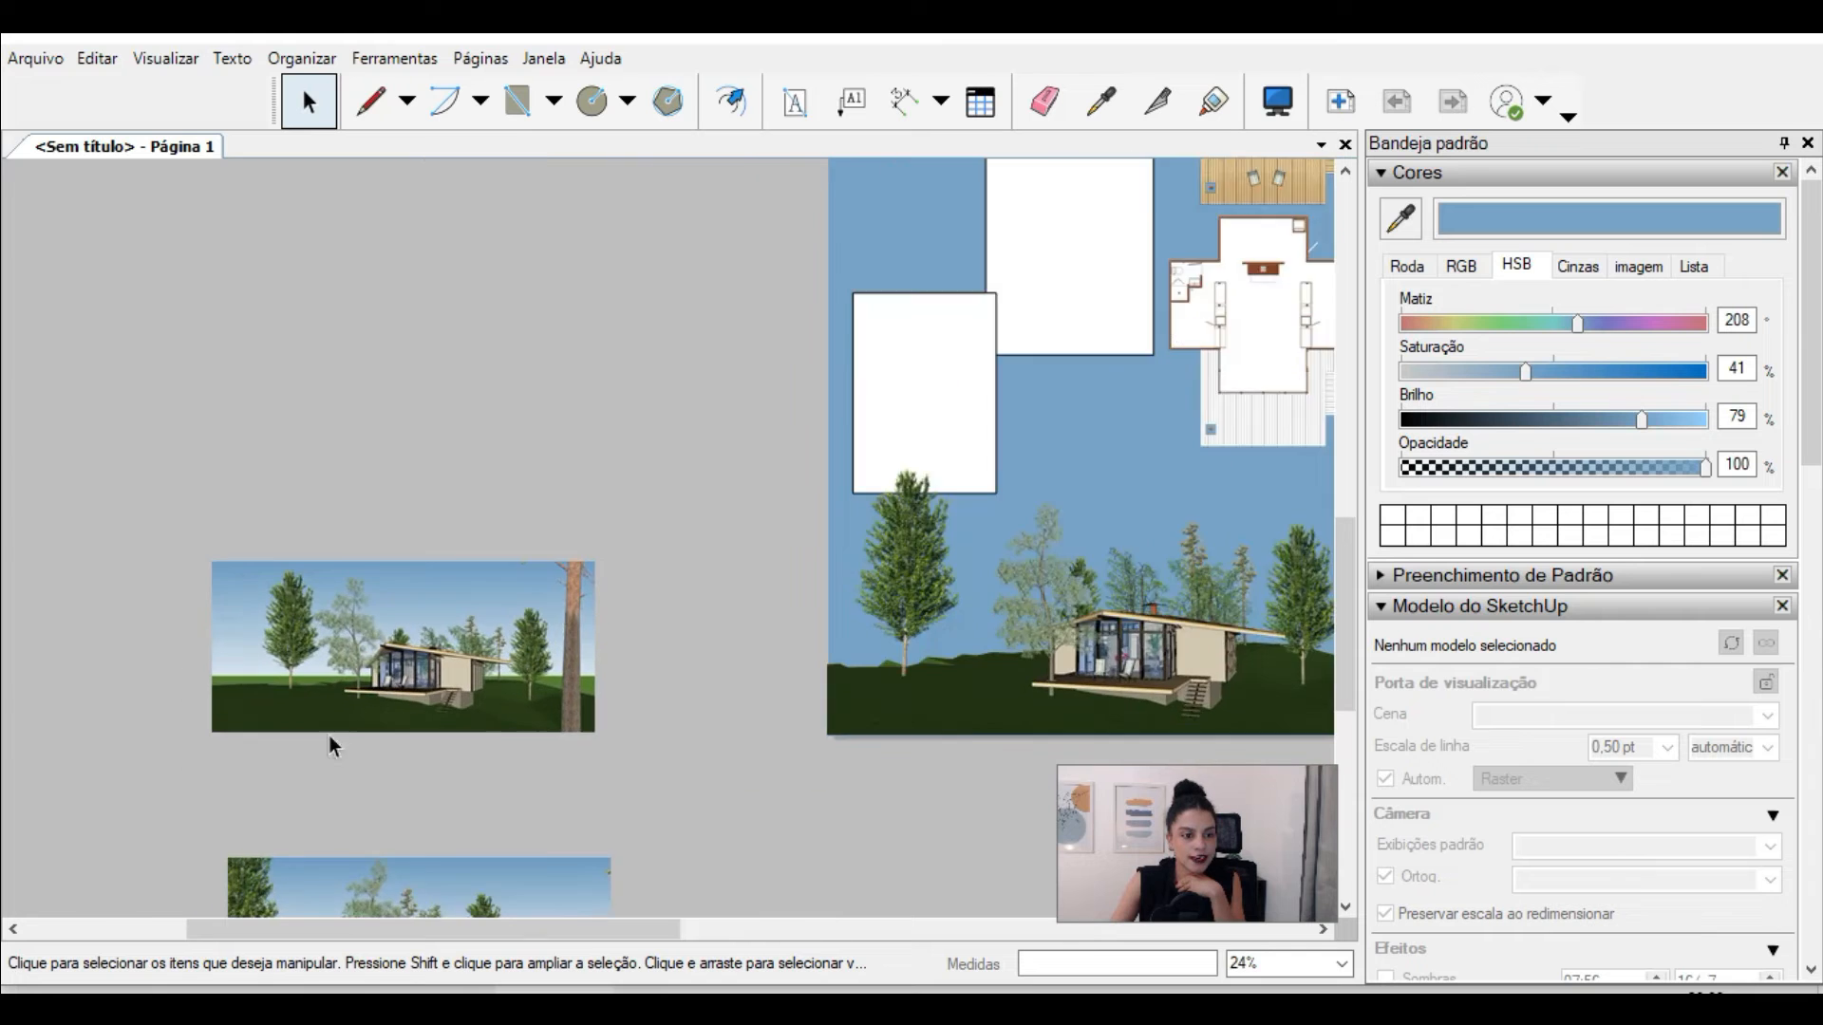
scroll(726, 489, "down", 3)
left_click(561, 790)
scroll(562, 783, "up", 2)
left_click_drag(567, 740, 549, 607)
scroll(600, 549, "up", 2)
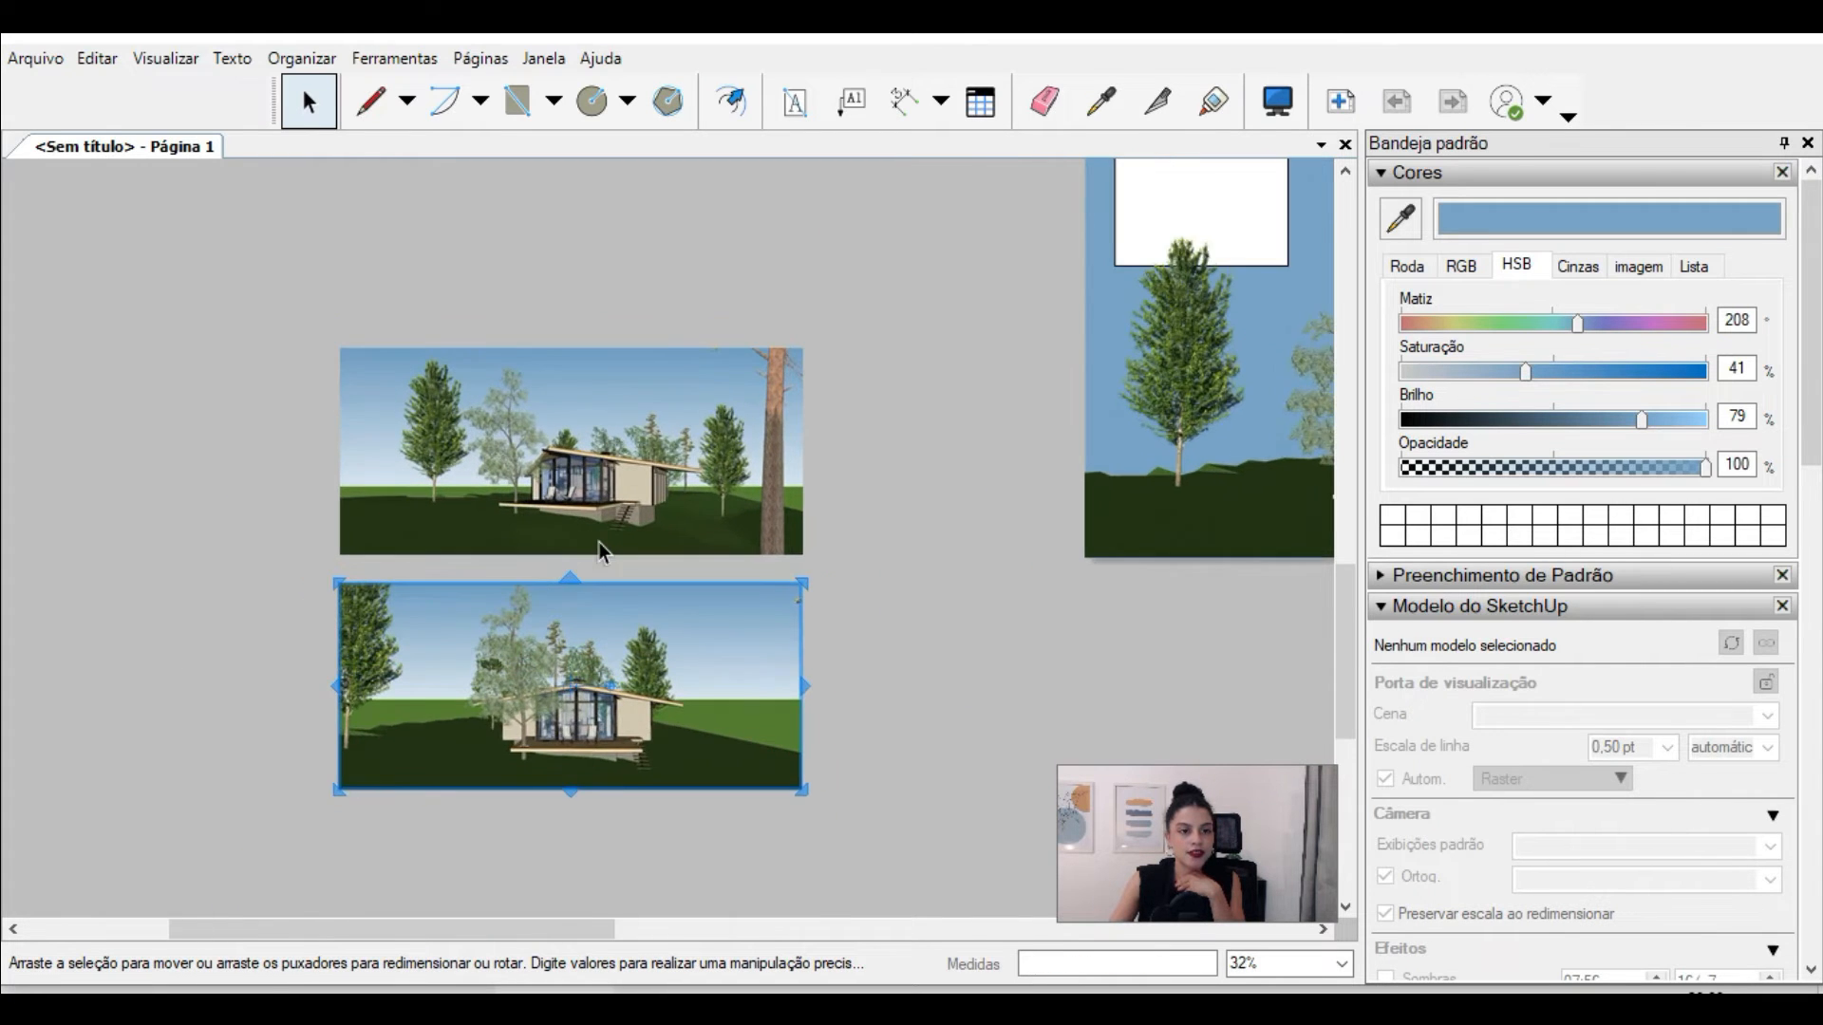
Step: Draw a circle over the cabin in the upper perspective image and enlarge it to cover the house
scroll(600, 544, "up", 1)
left_click(592, 100)
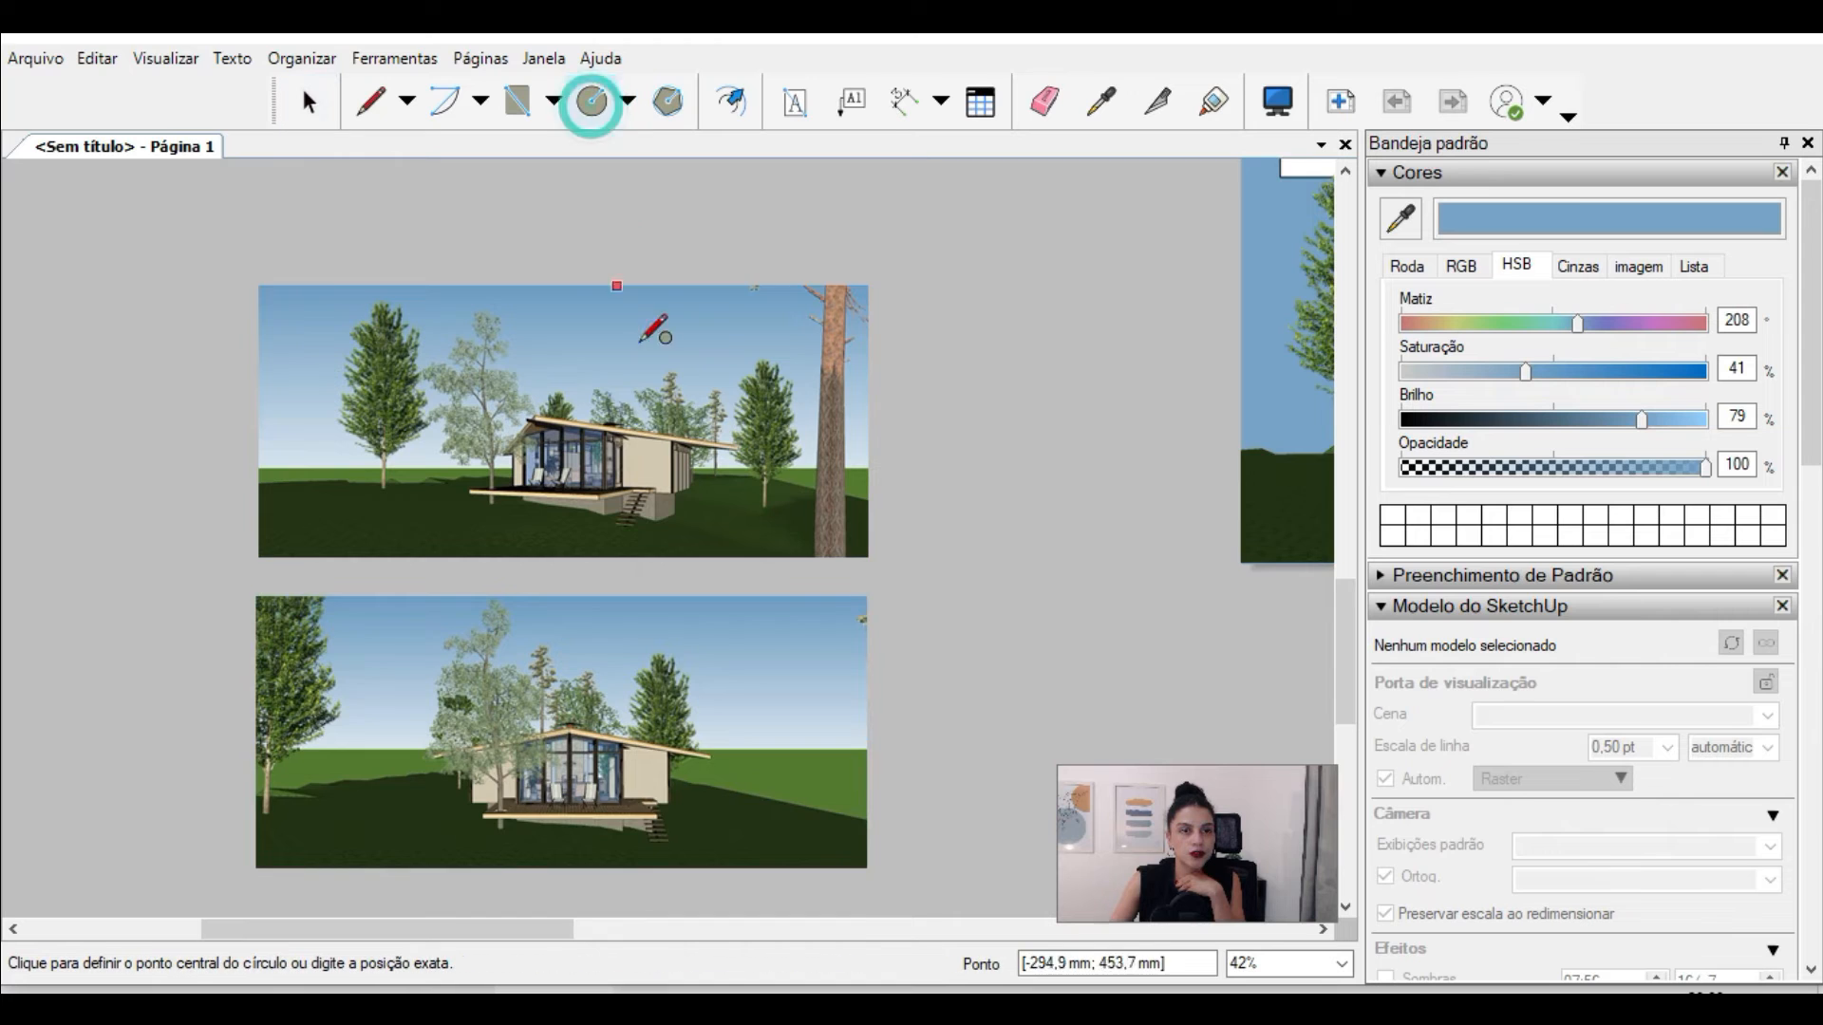
scroll(627, 344, "up", 1)
left_click(577, 493)
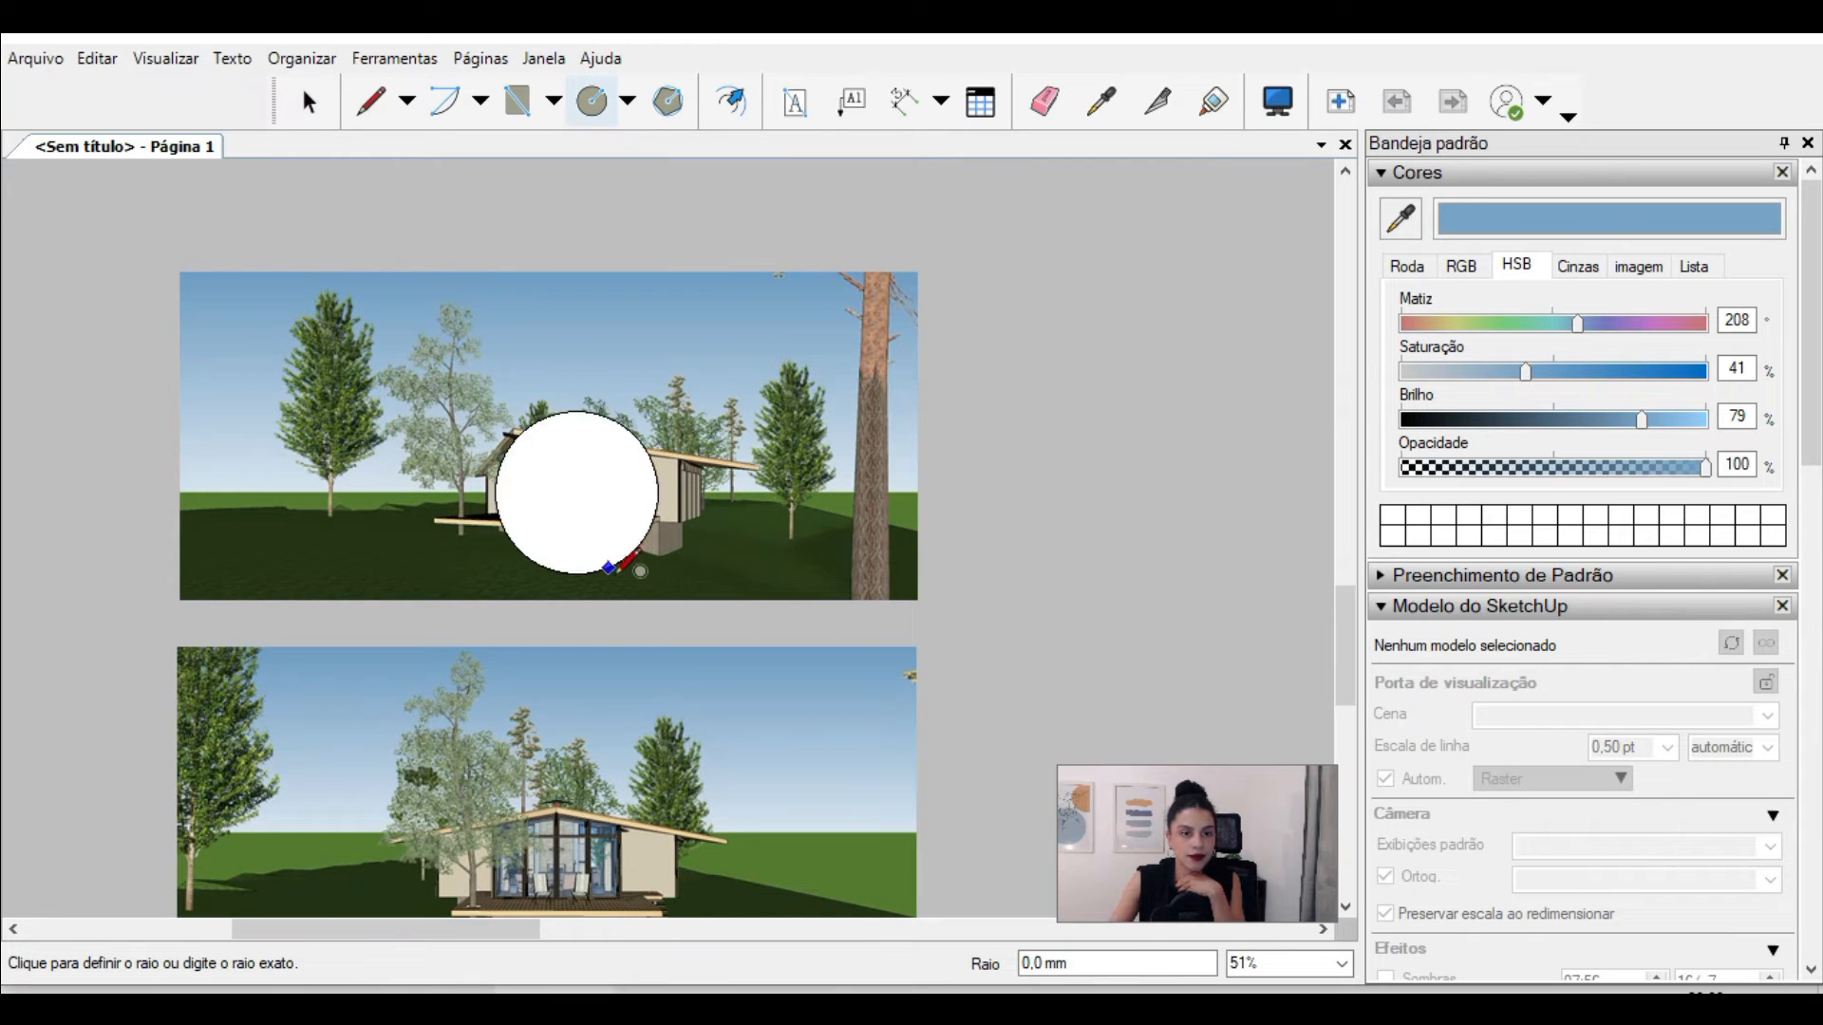
left_click(641, 565)
key("space")
left_click_drag(642, 456, 643, 455)
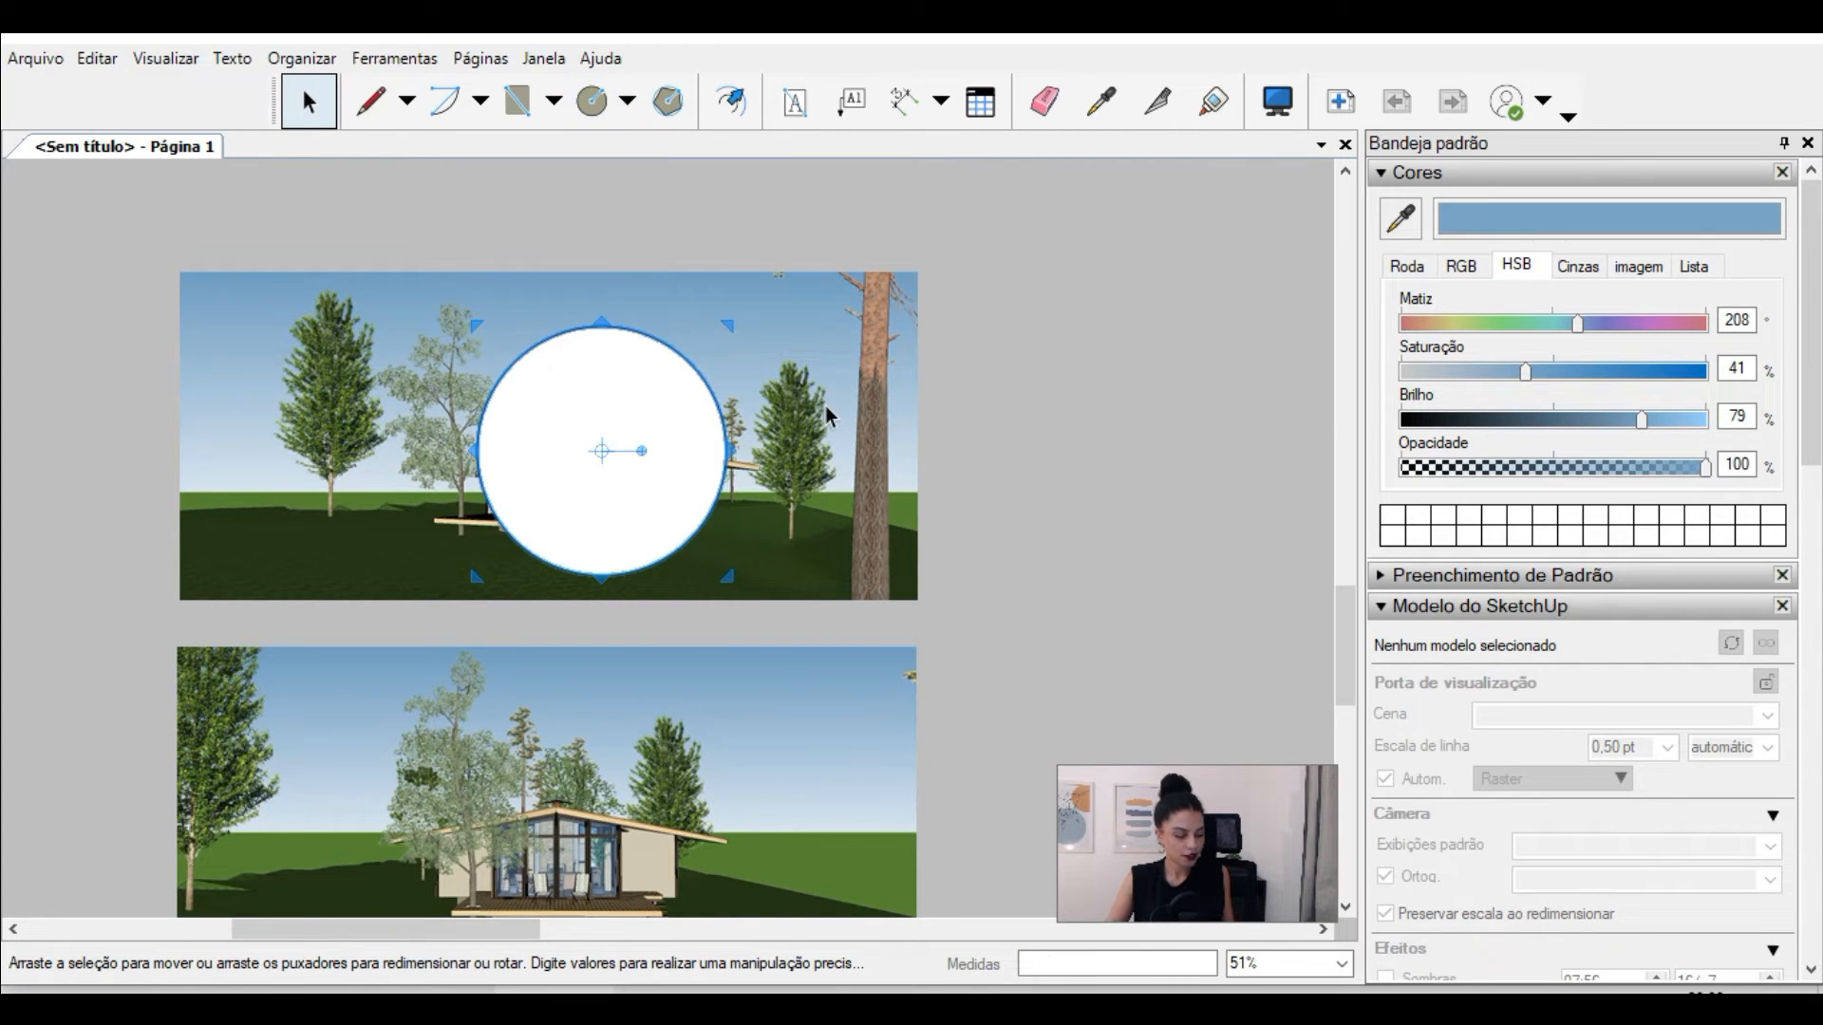
Step: Create a clipping mask from the circle and the upper perspective image
left_click(815, 357)
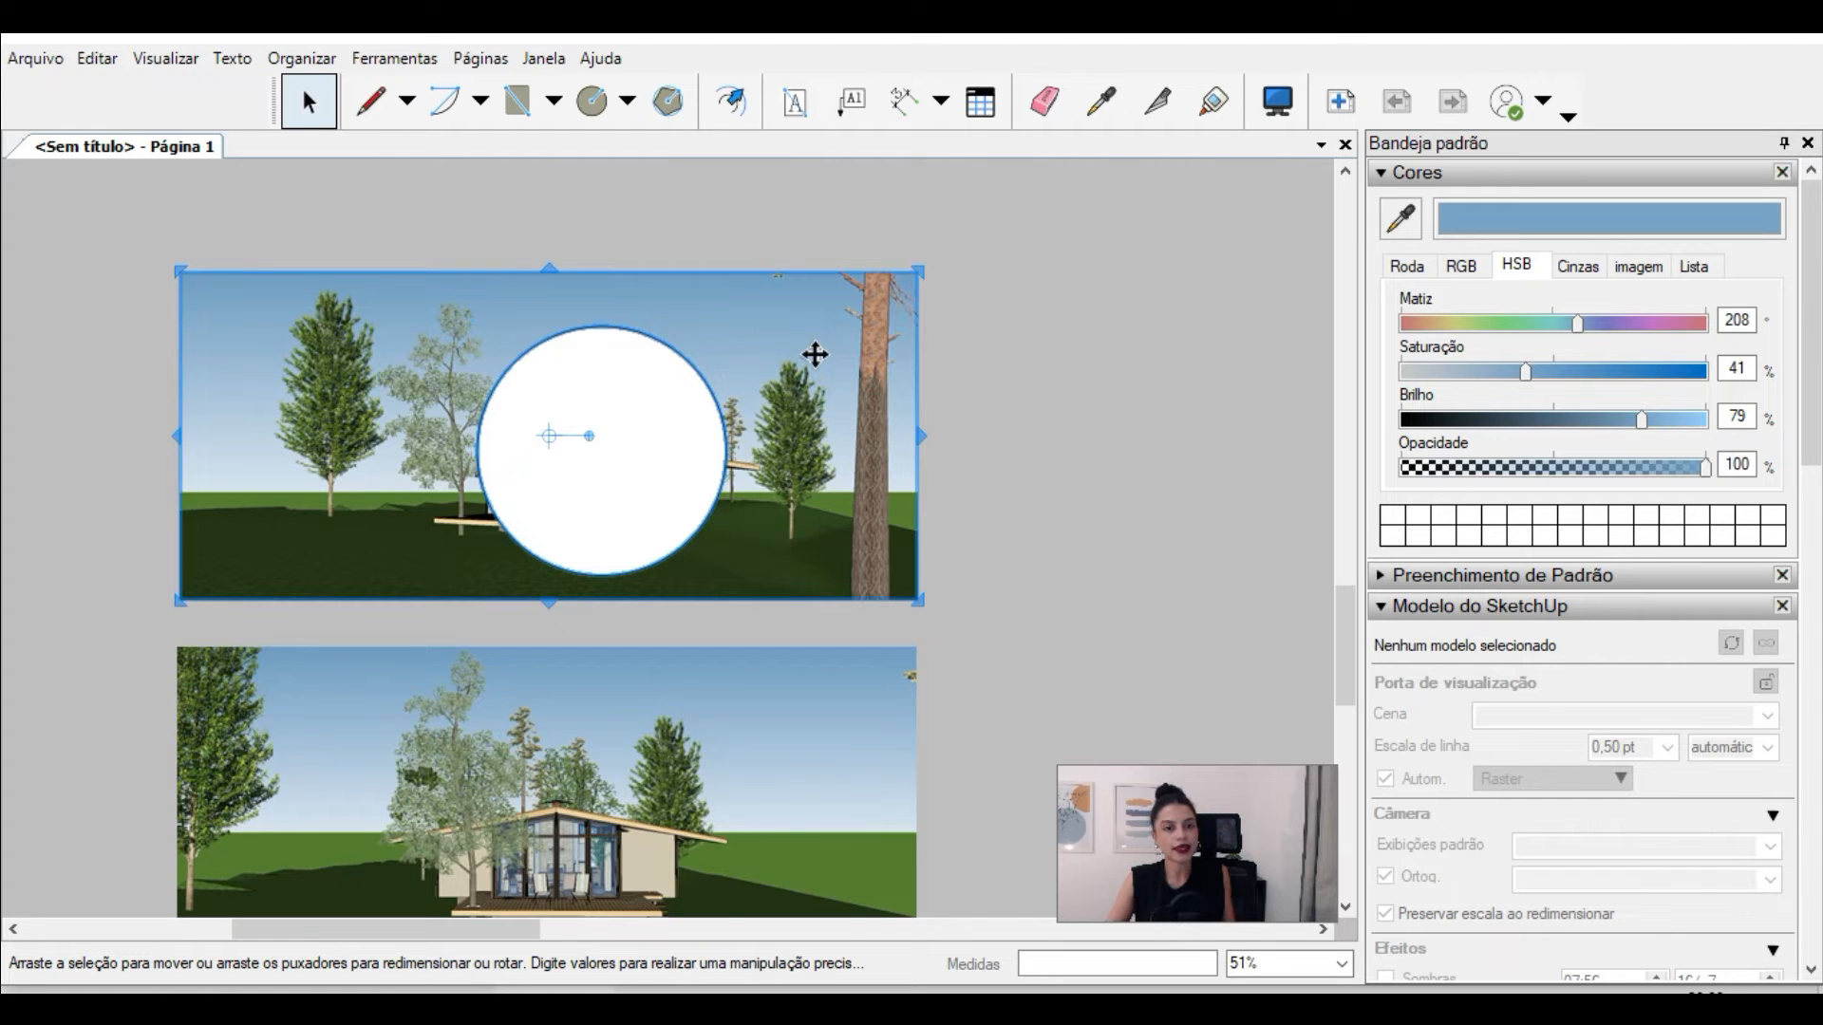
right_click(681, 355)
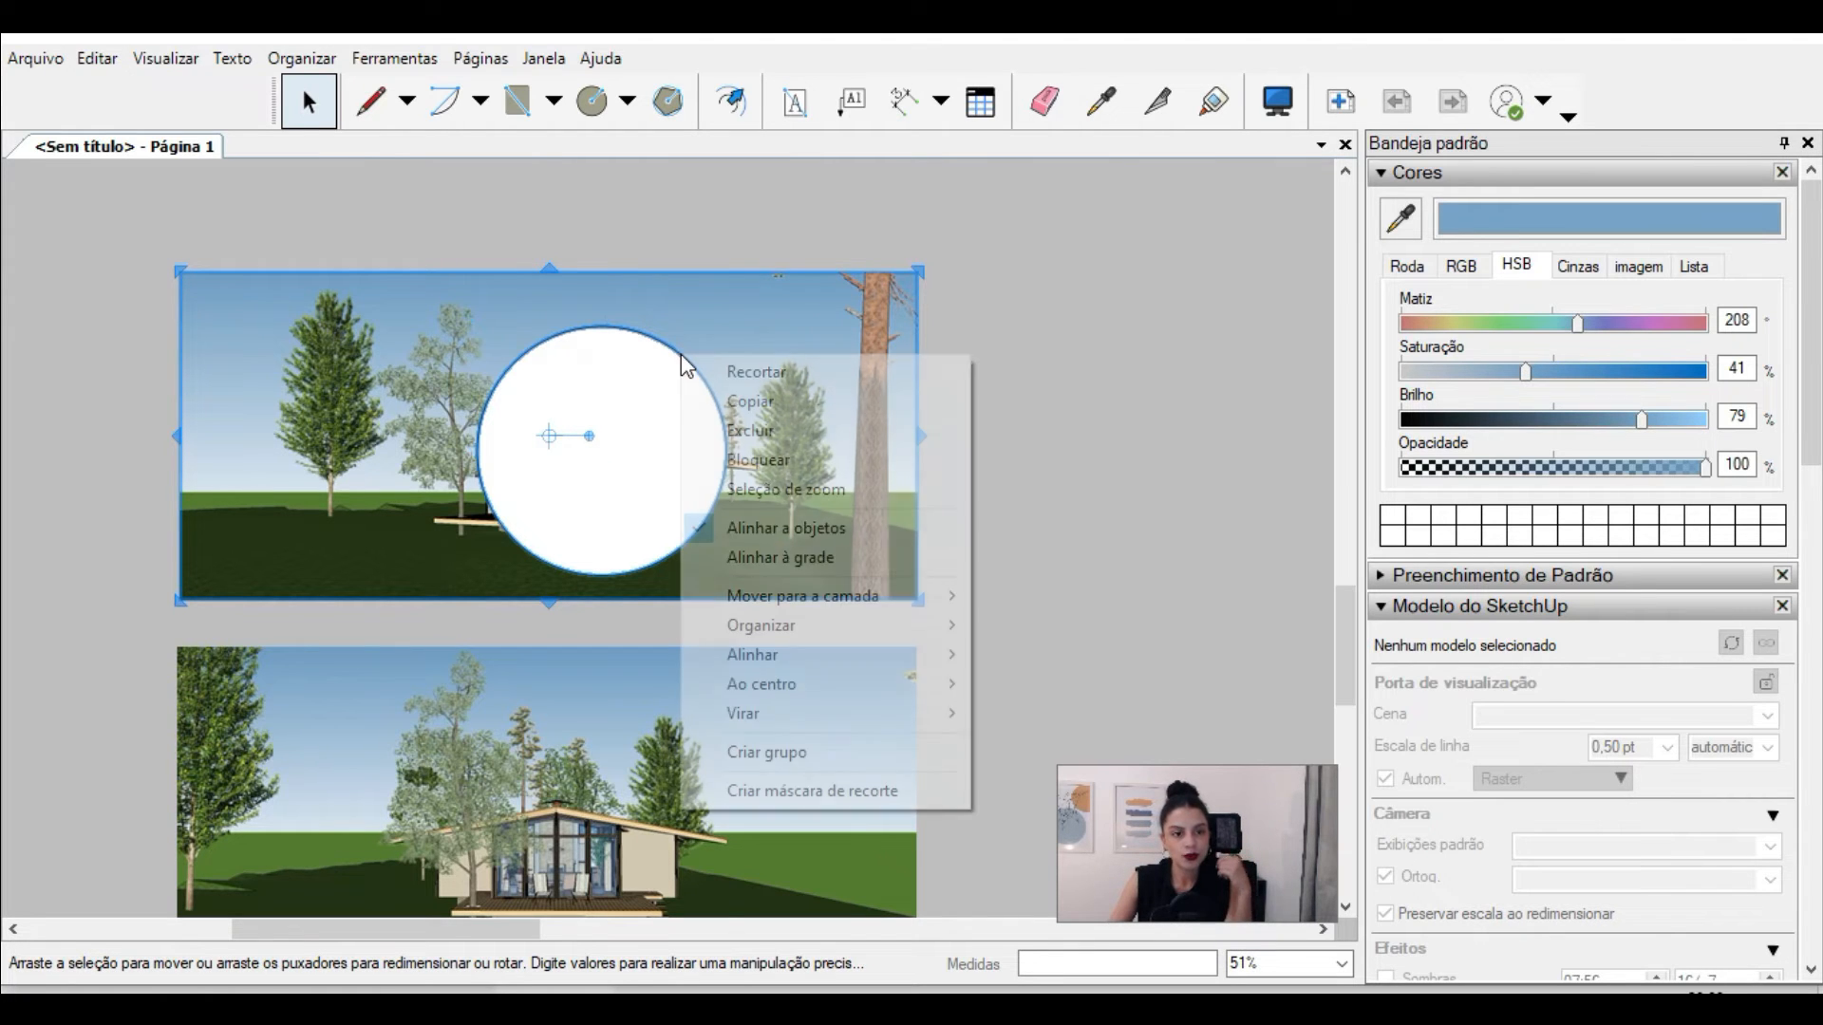
left_click(892, 794)
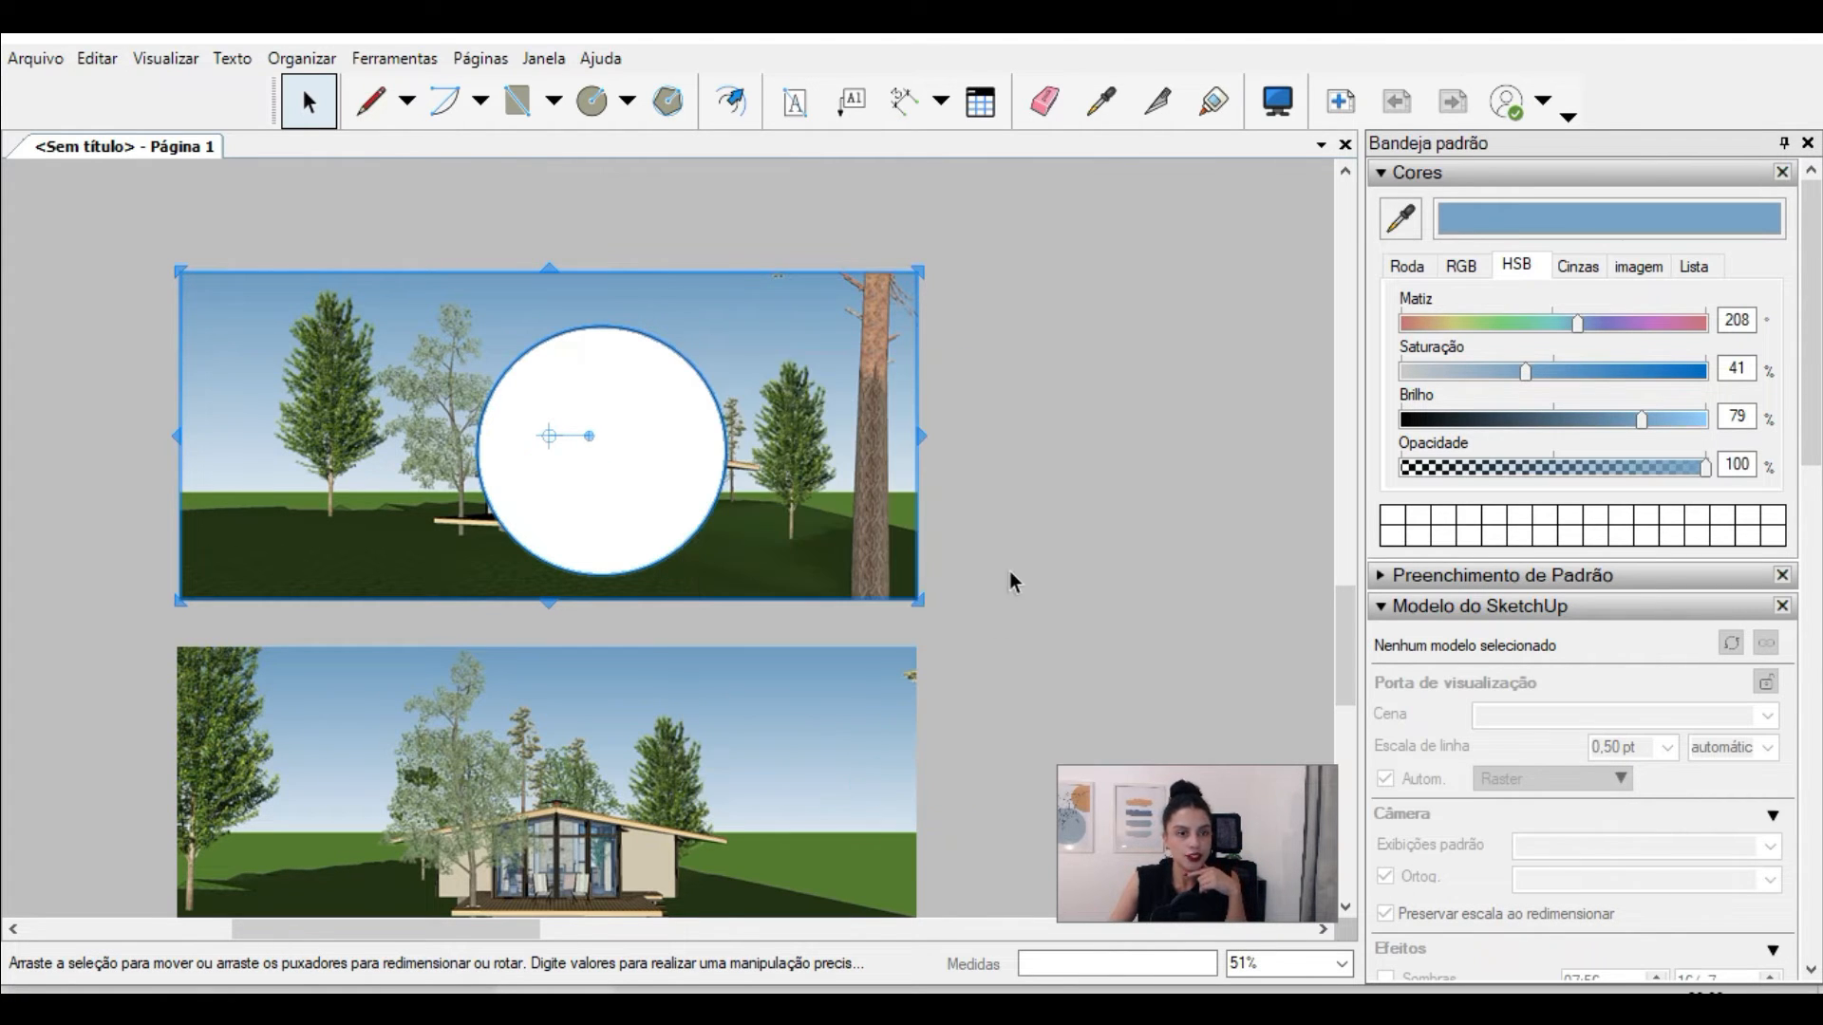
left_click(1022, 503)
scroll(587, 481, "up", 5)
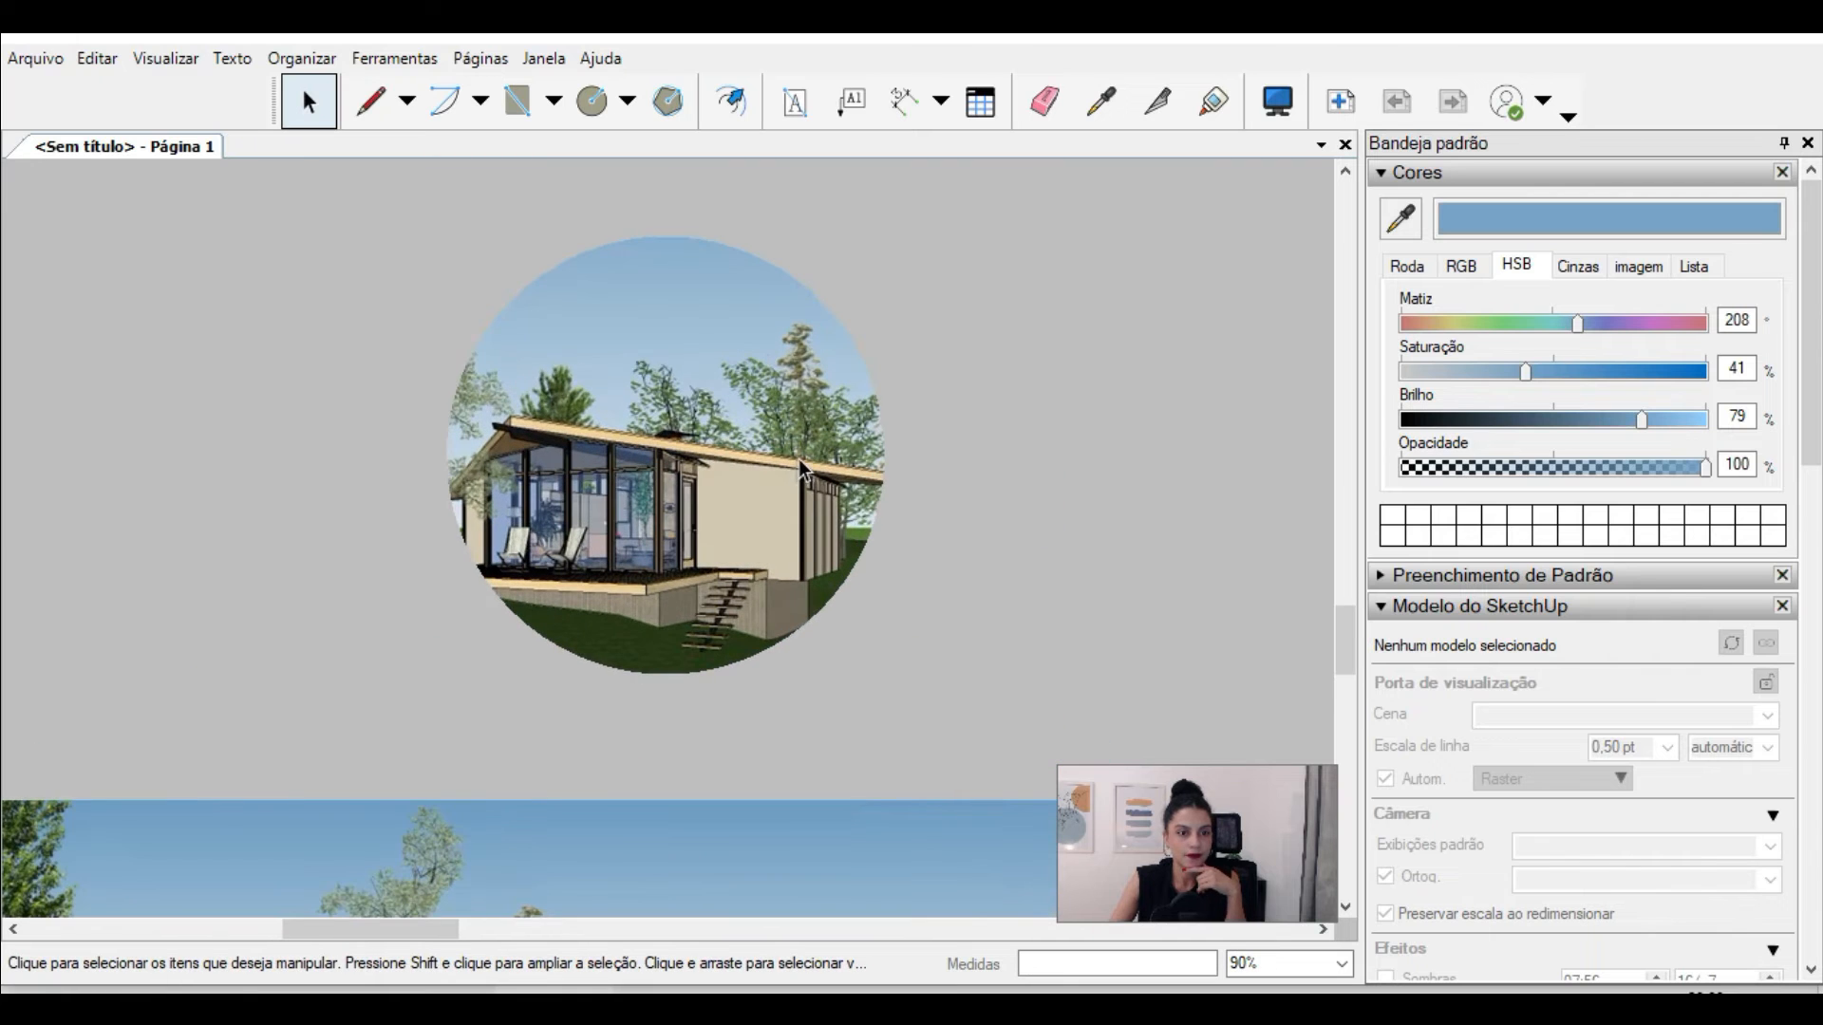
Step: Edit the clipping mask of the upper perspective, enlarging its circle and repositioning it around the cabin
scroll(801, 448, "down", 5)
left_click(782, 451)
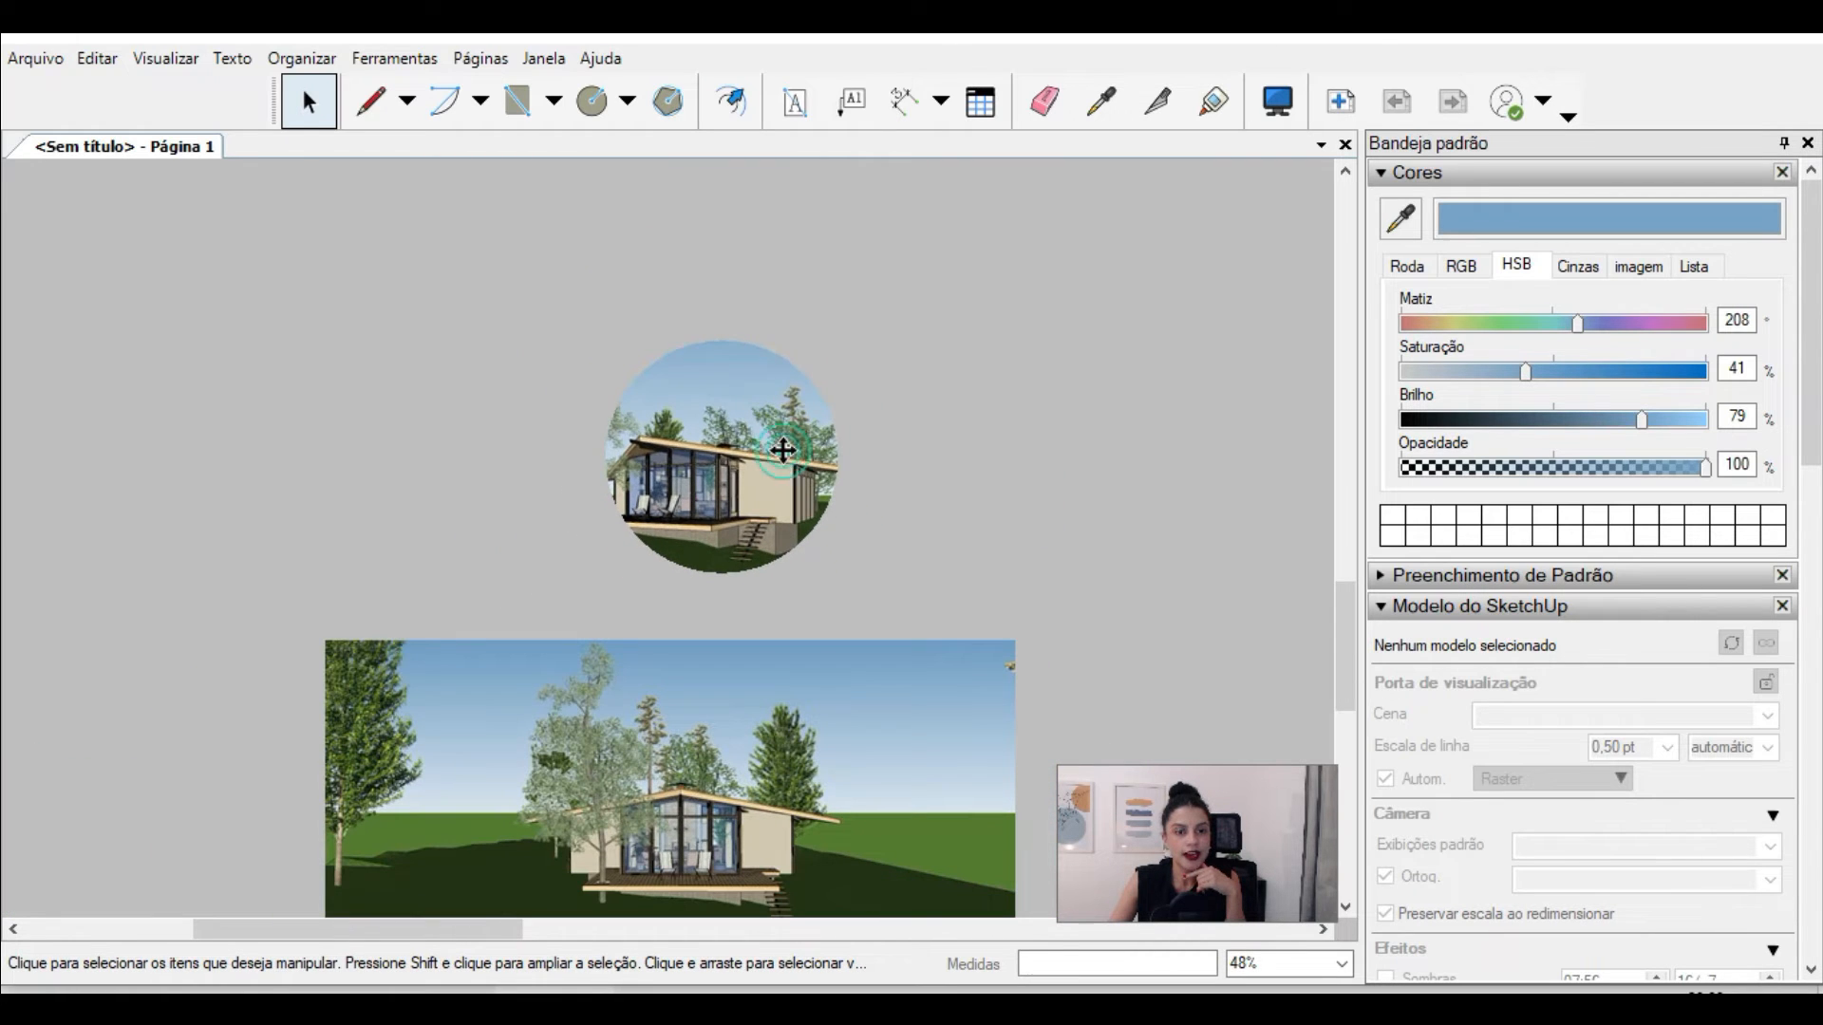
double_click(782, 451)
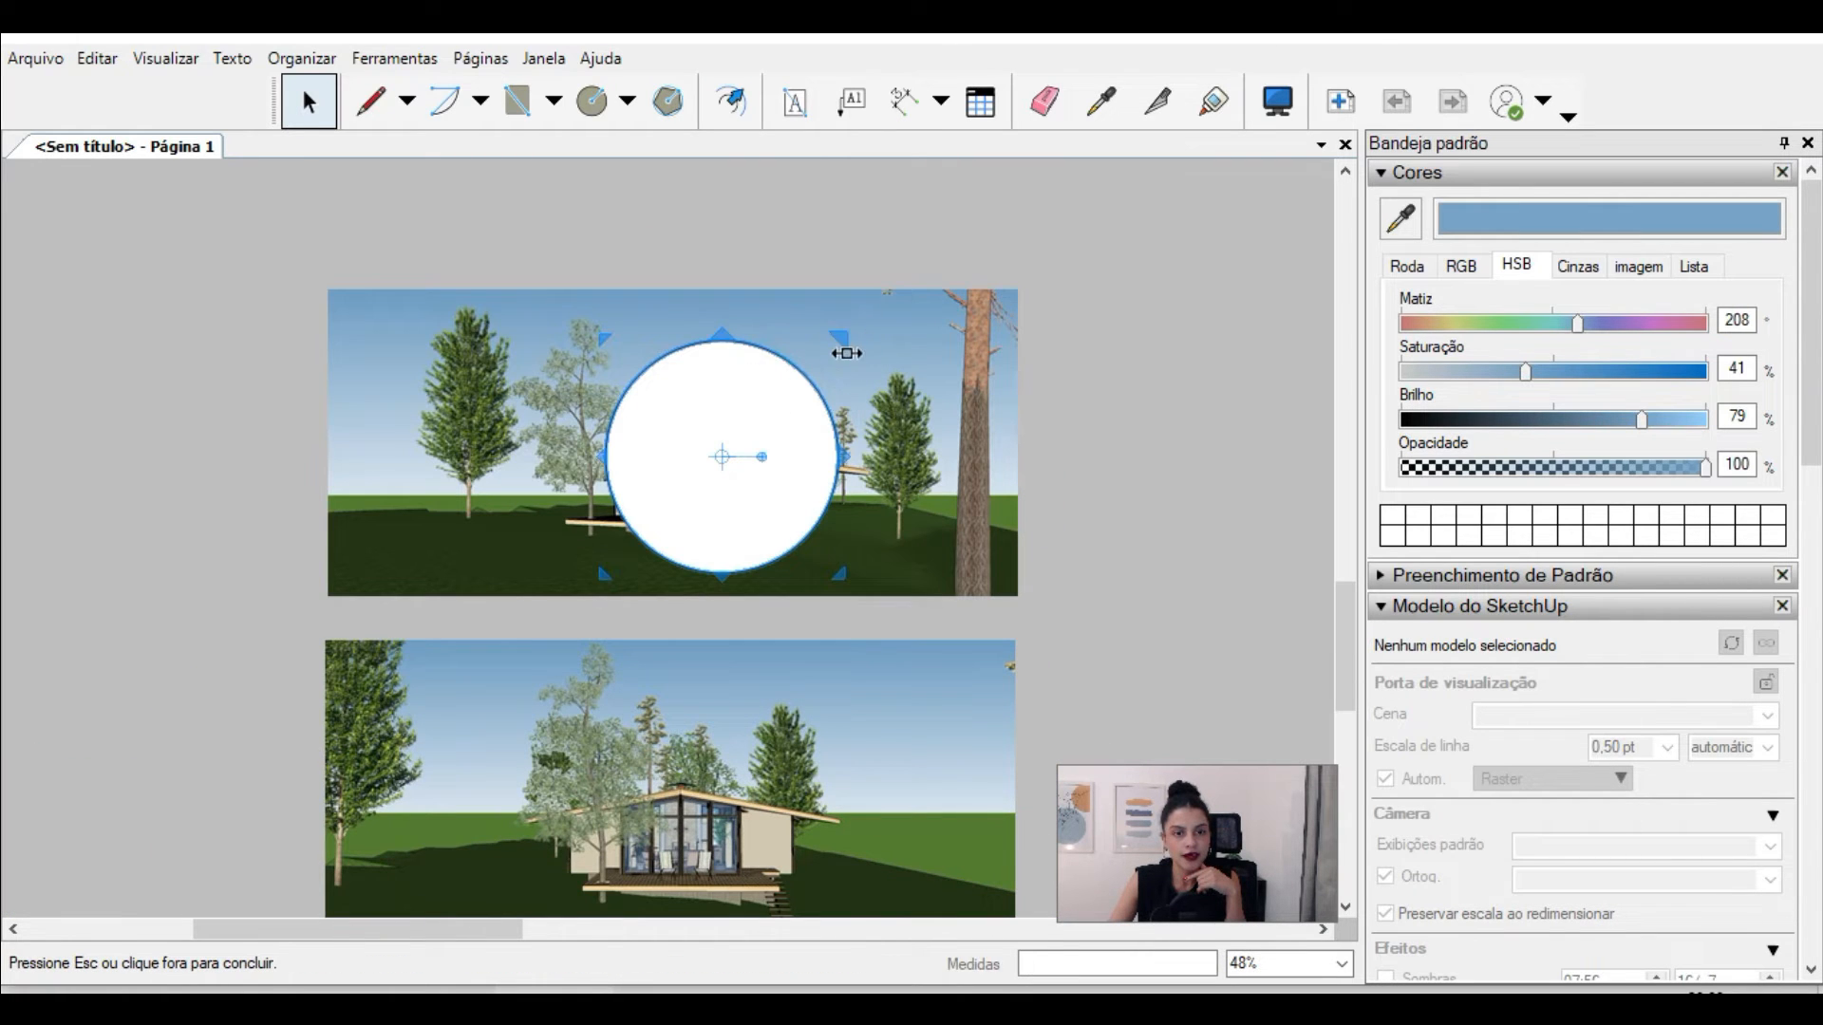
left_click_drag(846, 340, 898, 321)
left_click_drag(844, 386, 814, 367)
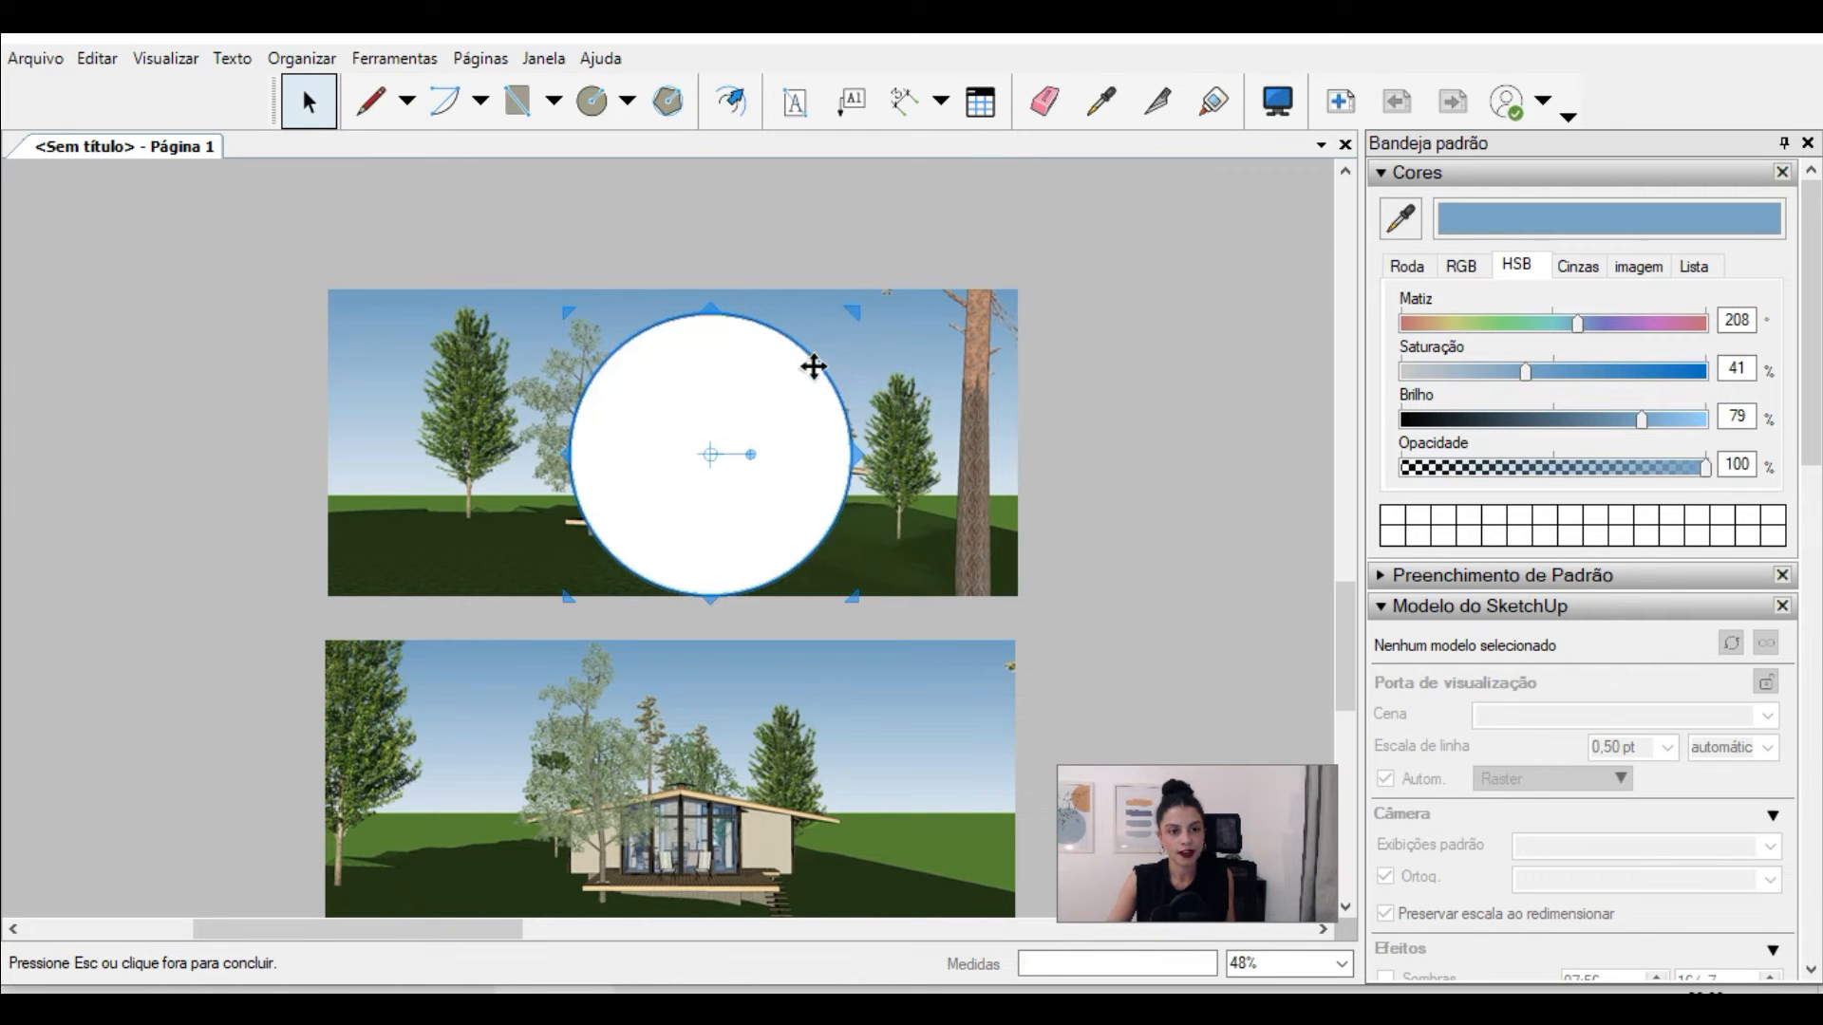
left_click(1146, 417)
scroll(916, 336, "down", 3)
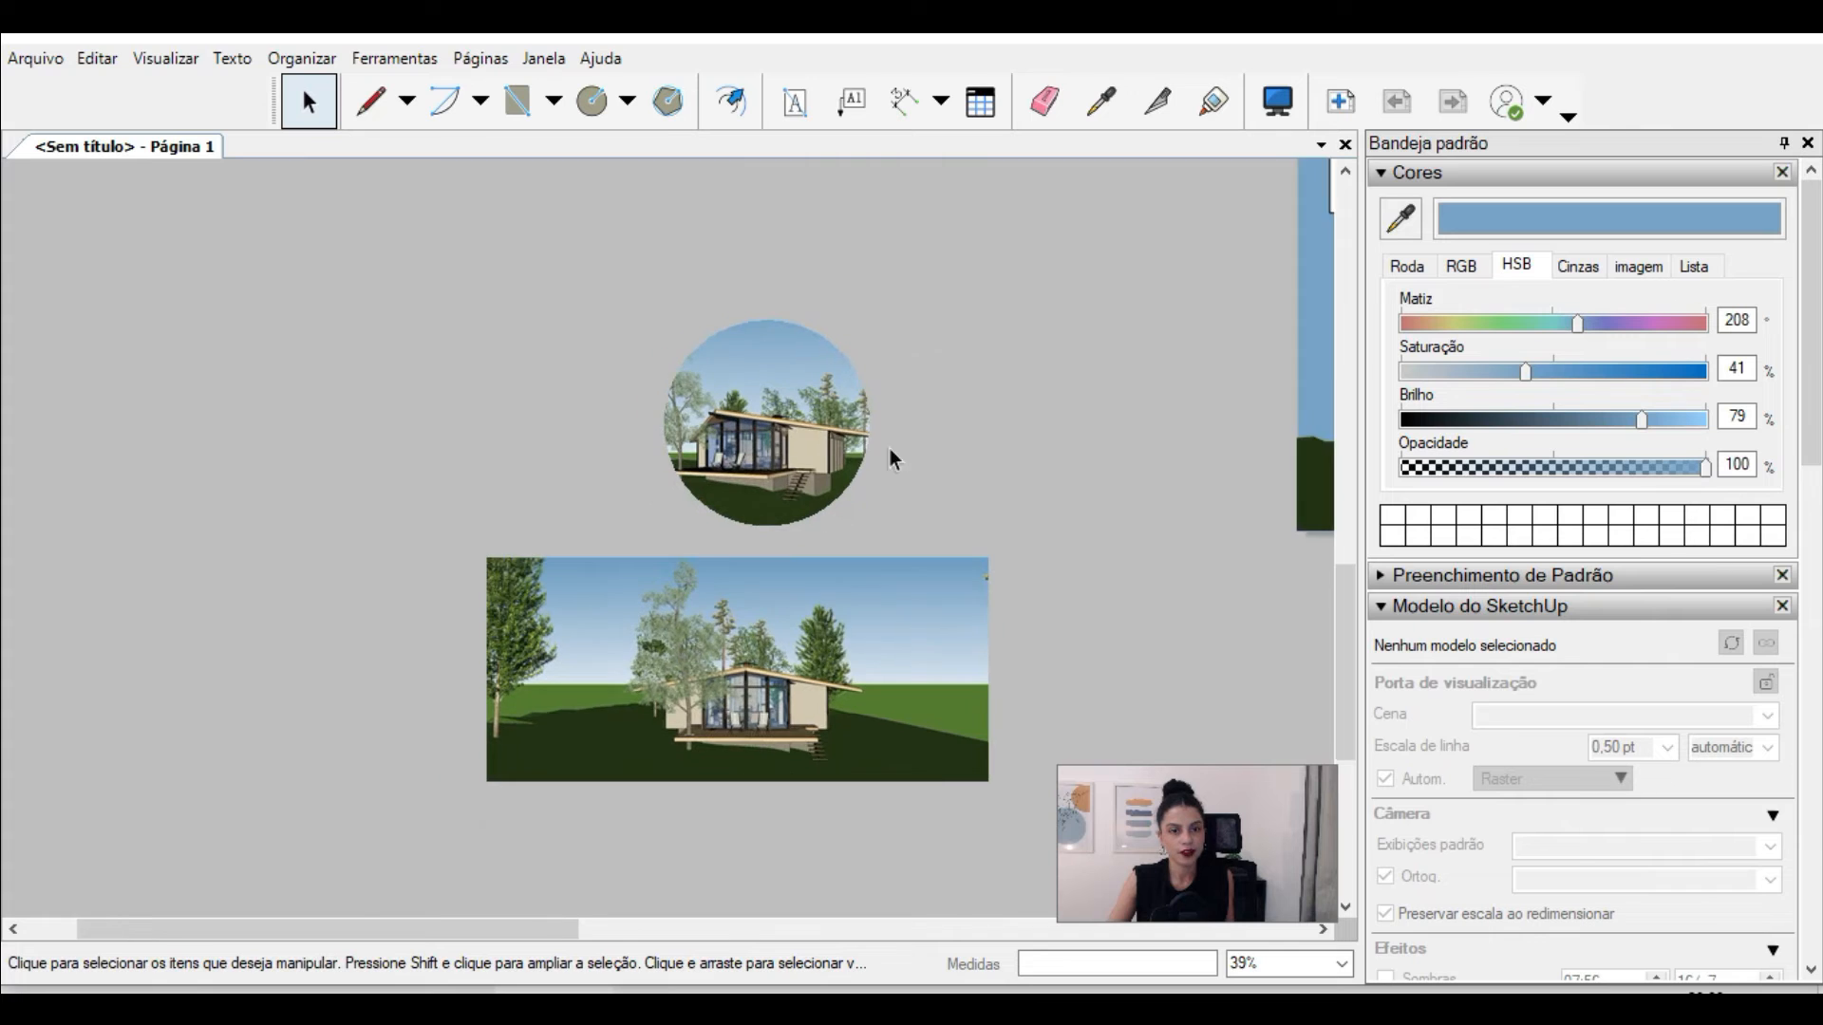
scroll(840, 629, "up", 3)
left_click(707, 677)
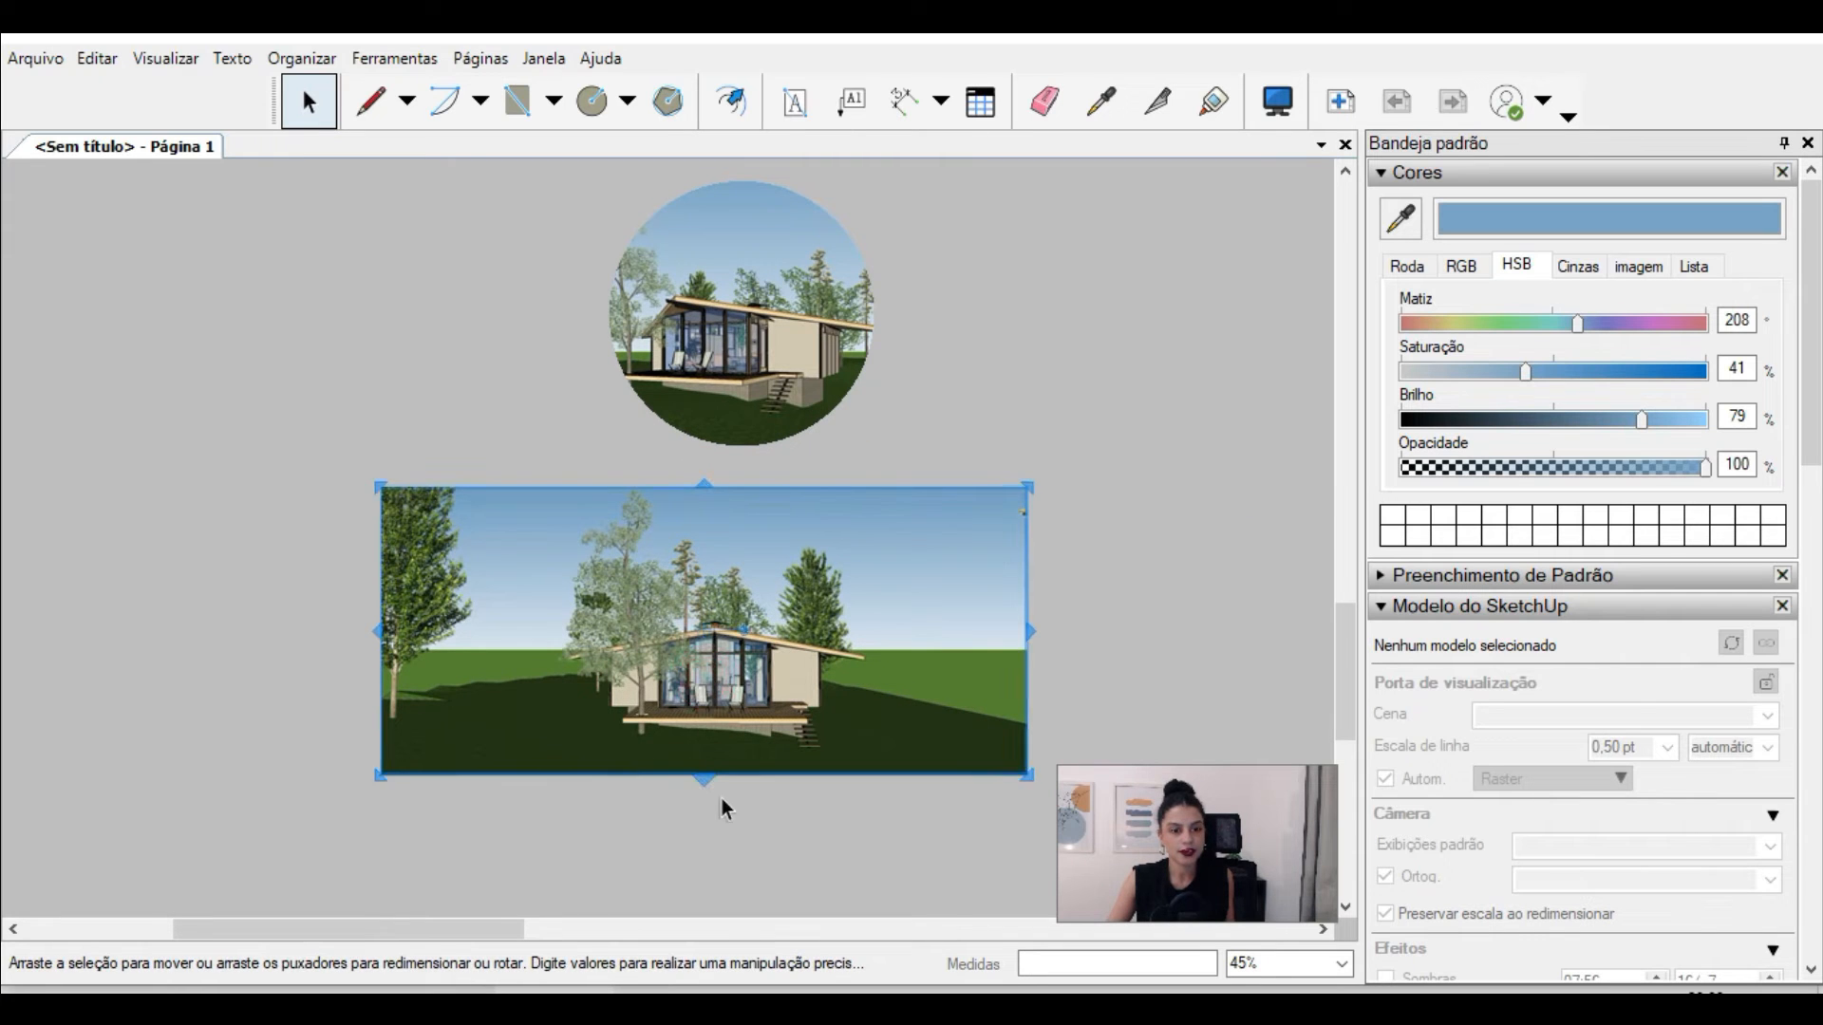
scroll(722, 798, "down", 1)
left_click(970, 417)
scroll(881, 355, "up", 2)
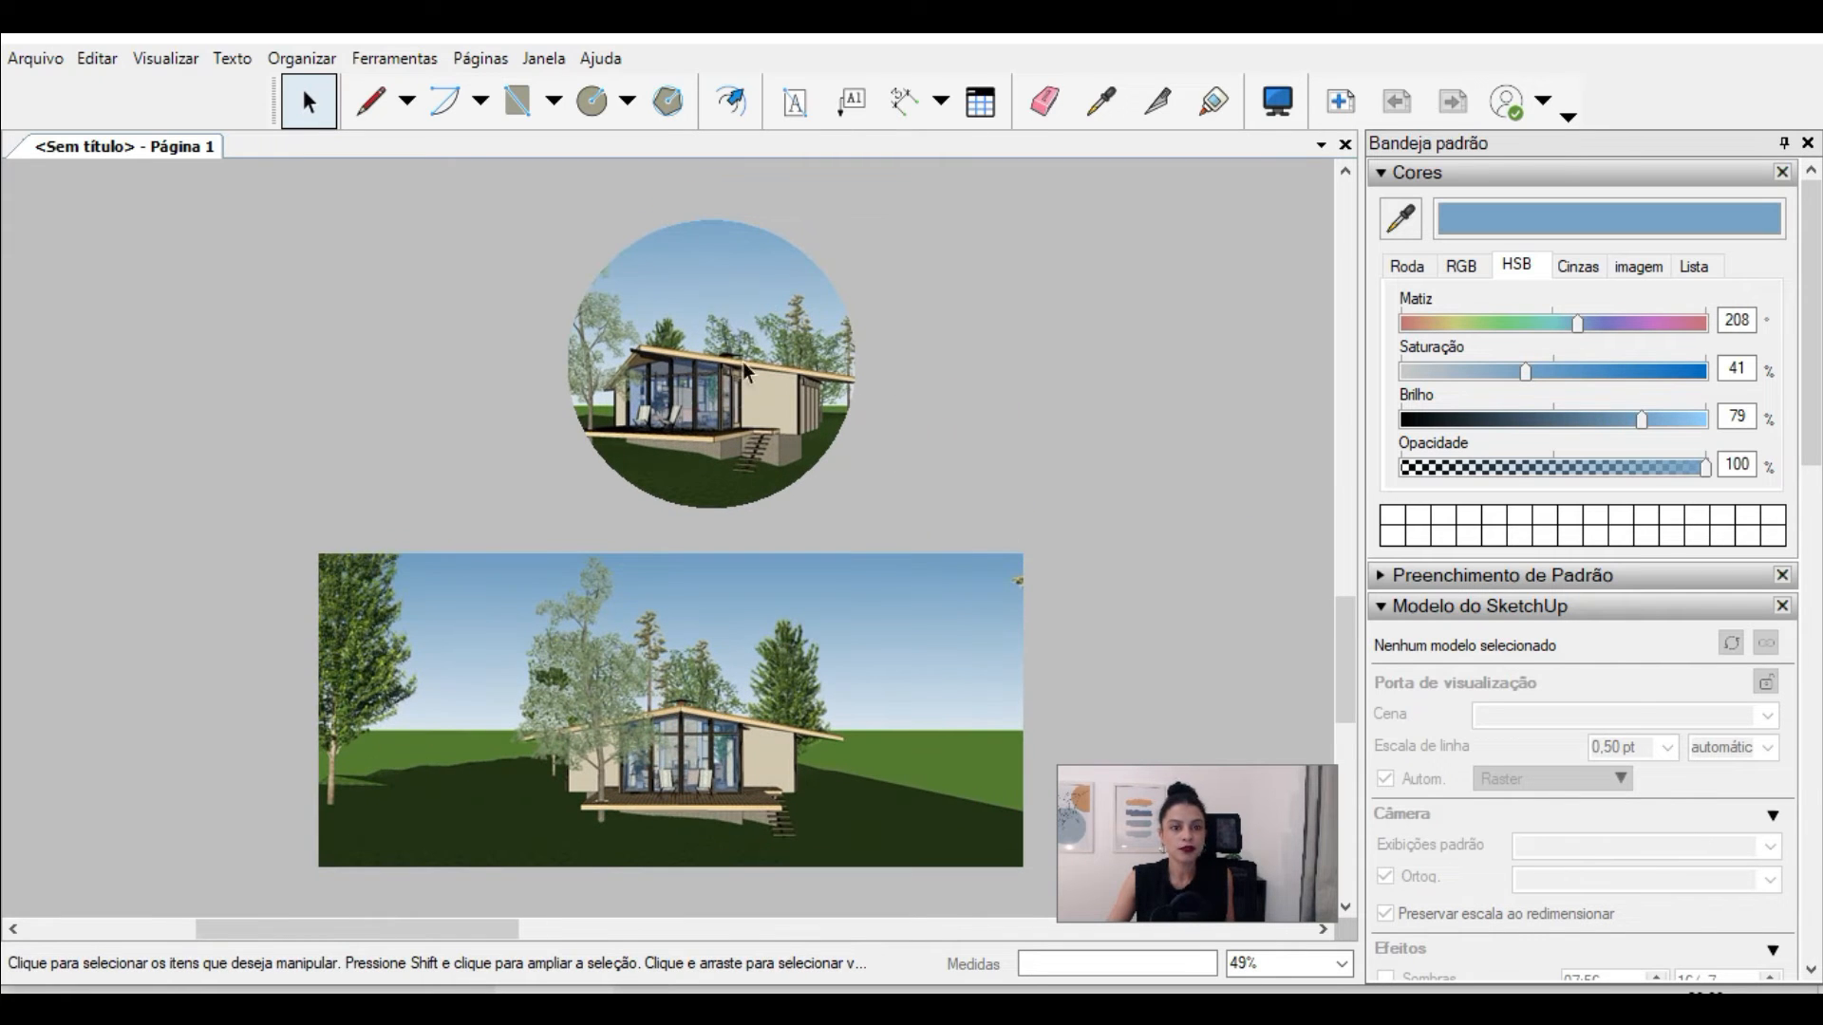
Step: Copy the circle from the upper image's clipping mask and place the copy outside the mask, left of the lower perspective image
left_click(722, 275)
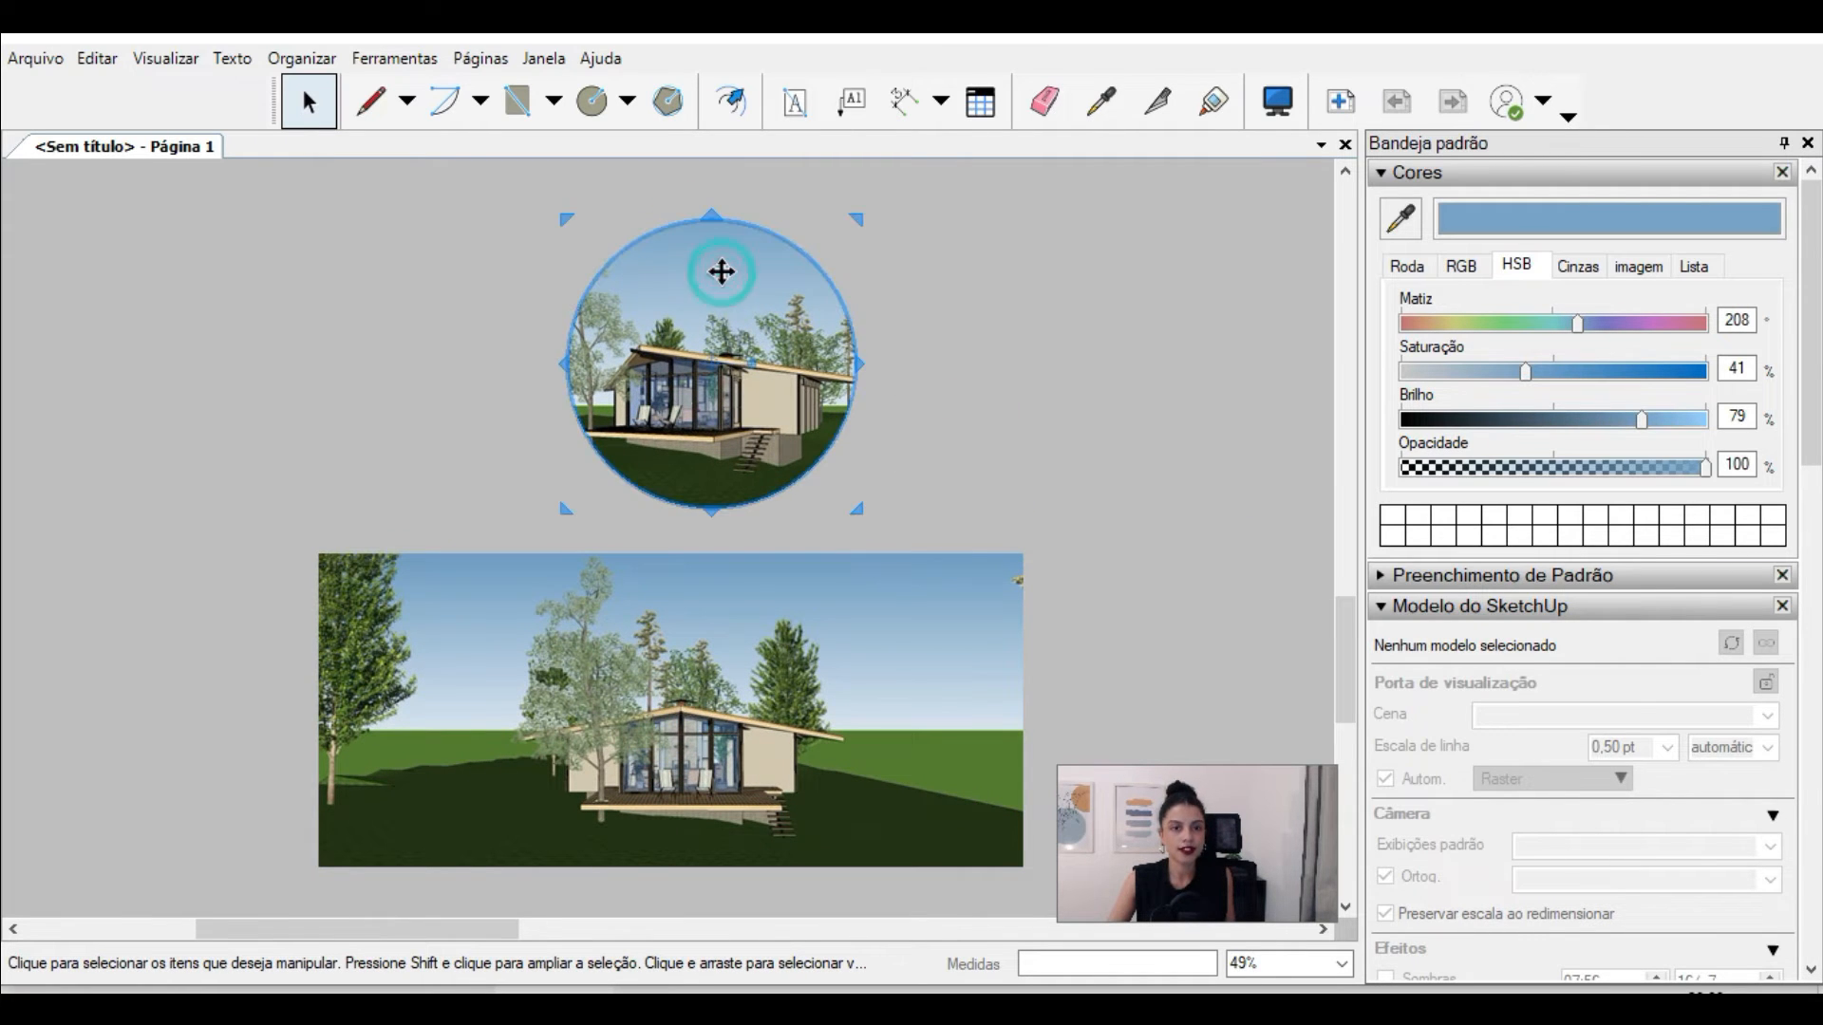
double_click(807, 281)
left_click(1114, 386)
left_click(808, 258)
left_click_drag(808, 258, 197, 659)
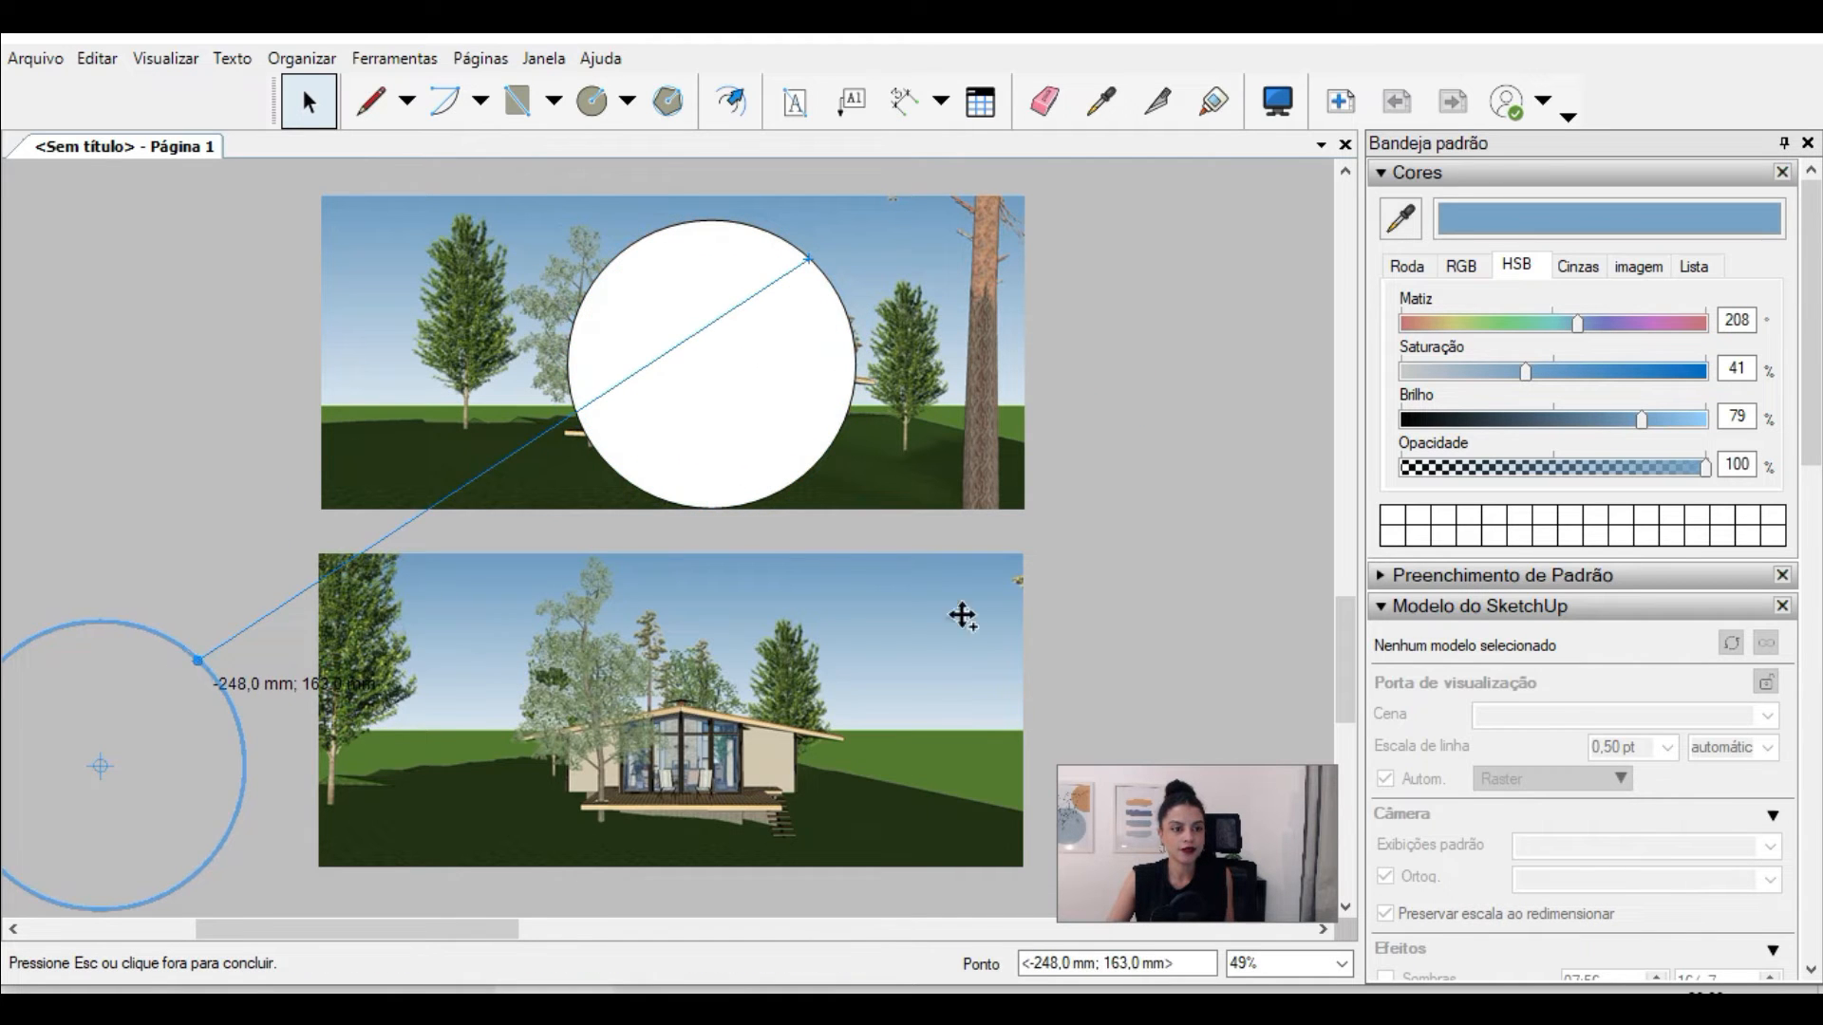
left_click(1086, 527)
scroll(865, 321, "down", 2)
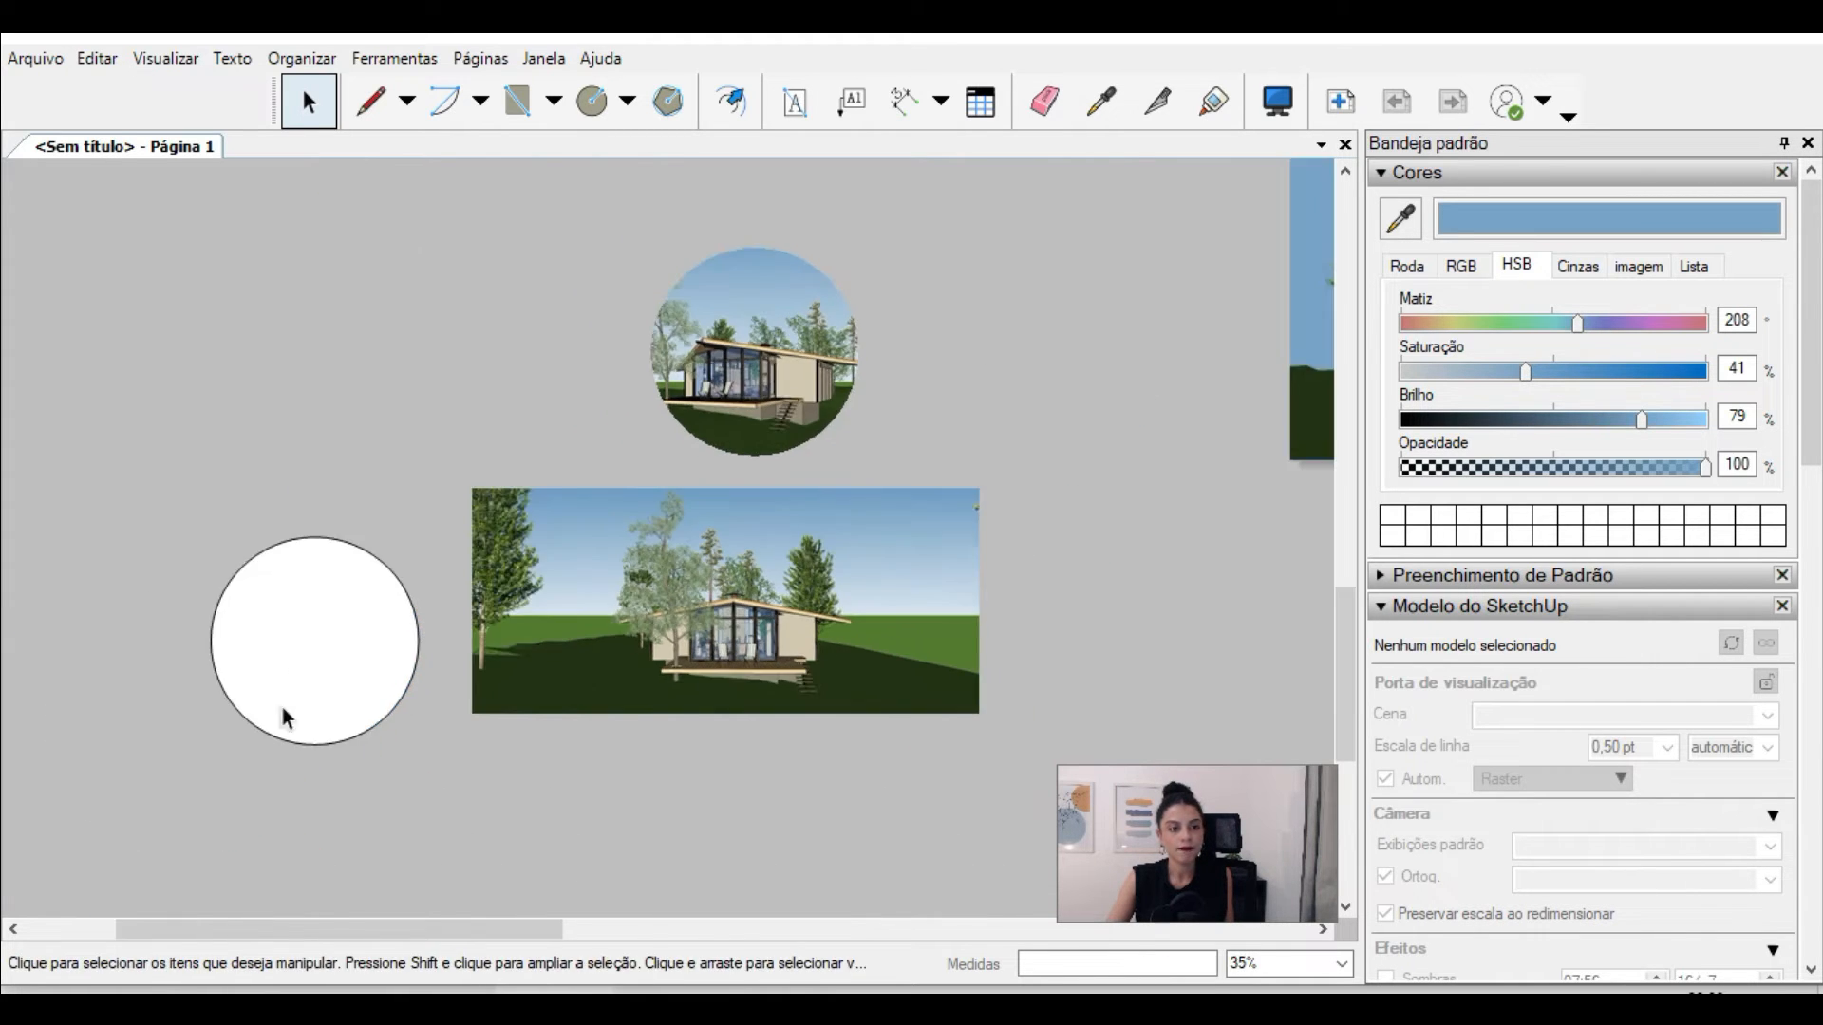
Step: Move the copied circle over the cabin in the lower perspective image
scroll(282, 708, "up", 2)
left_click(395, 472)
left_click_drag(395, 471, 992, 447)
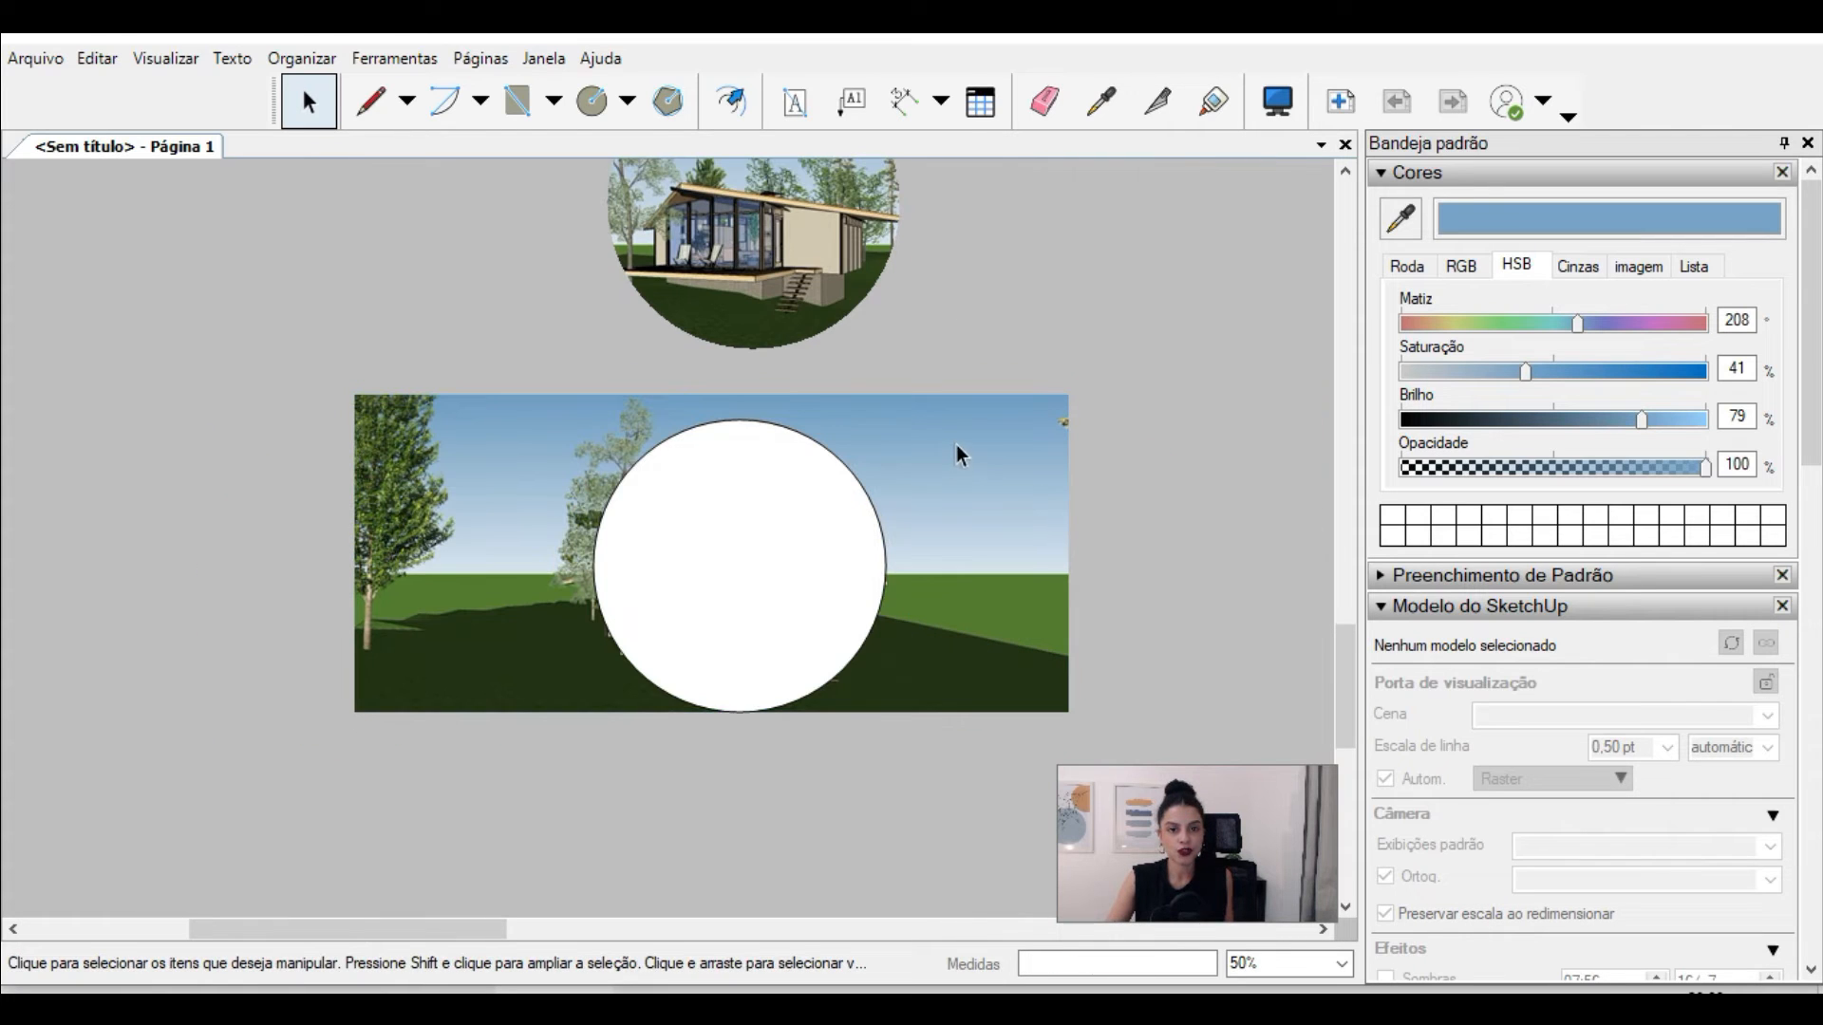
Step: Create a clipping mask from the copied circle and the lower perspective image
left_click(956, 439)
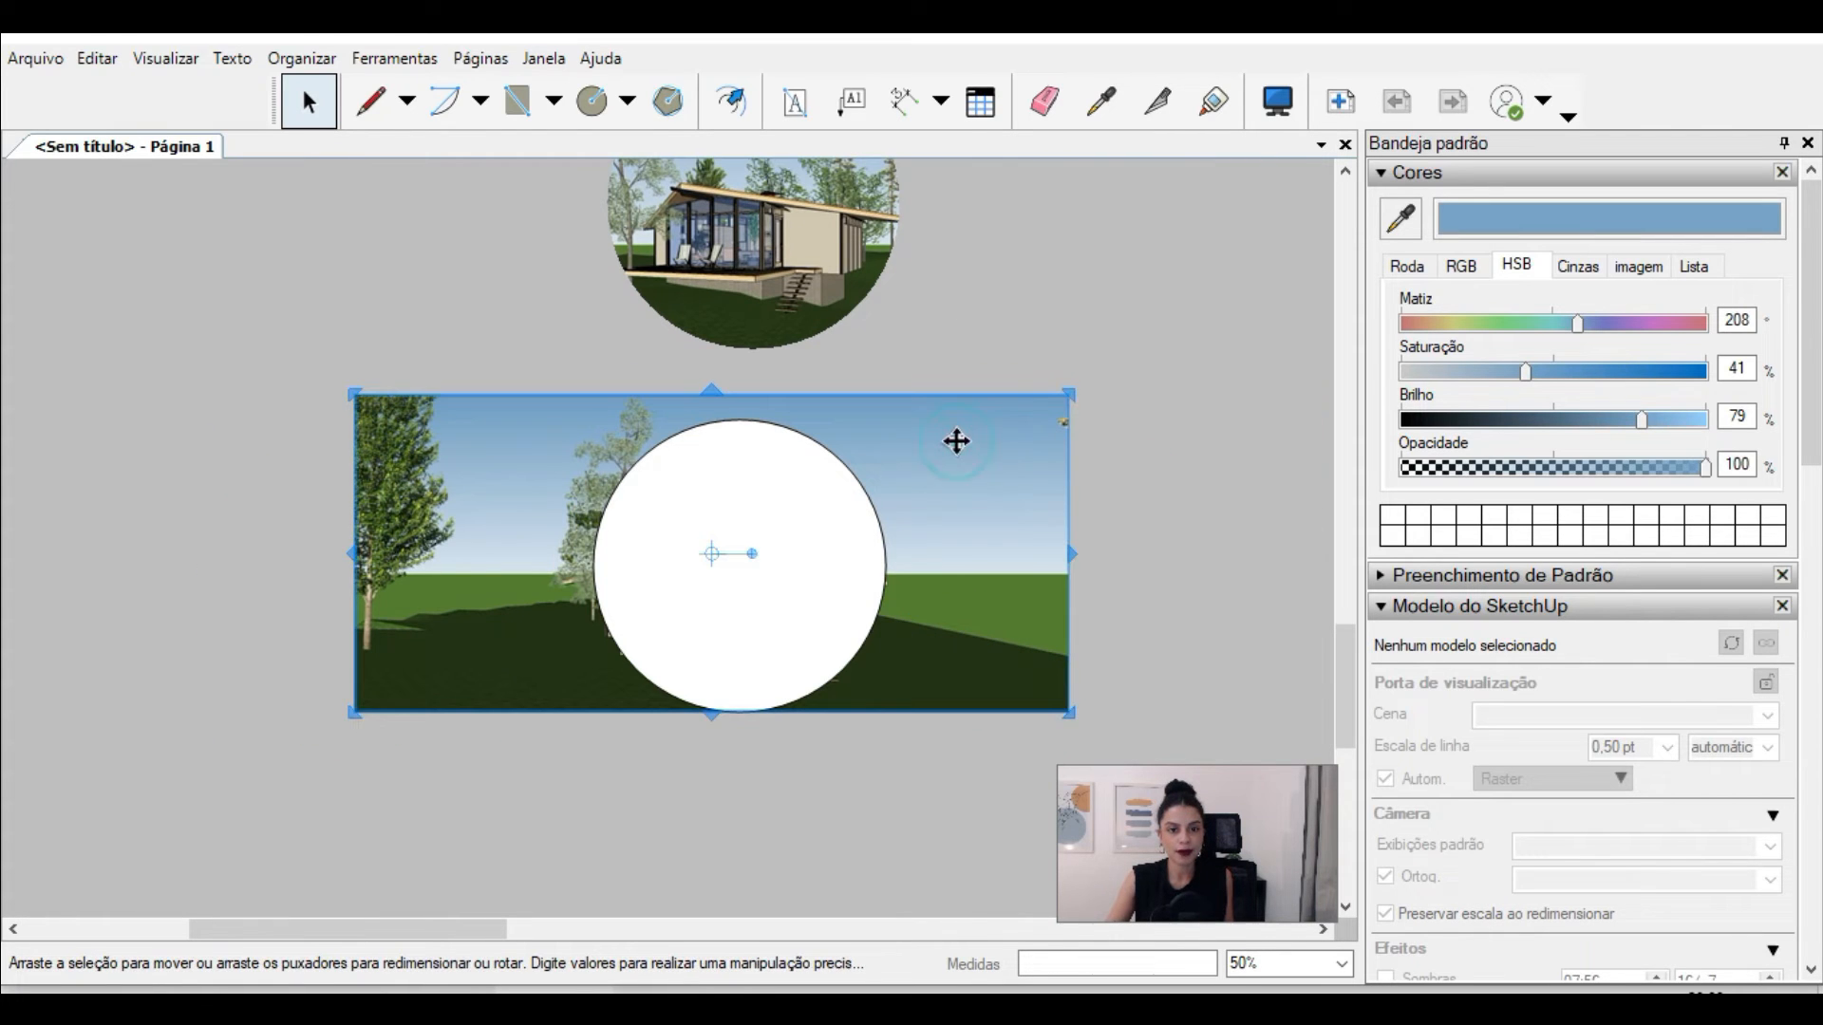
left_click(843, 471, "shift")
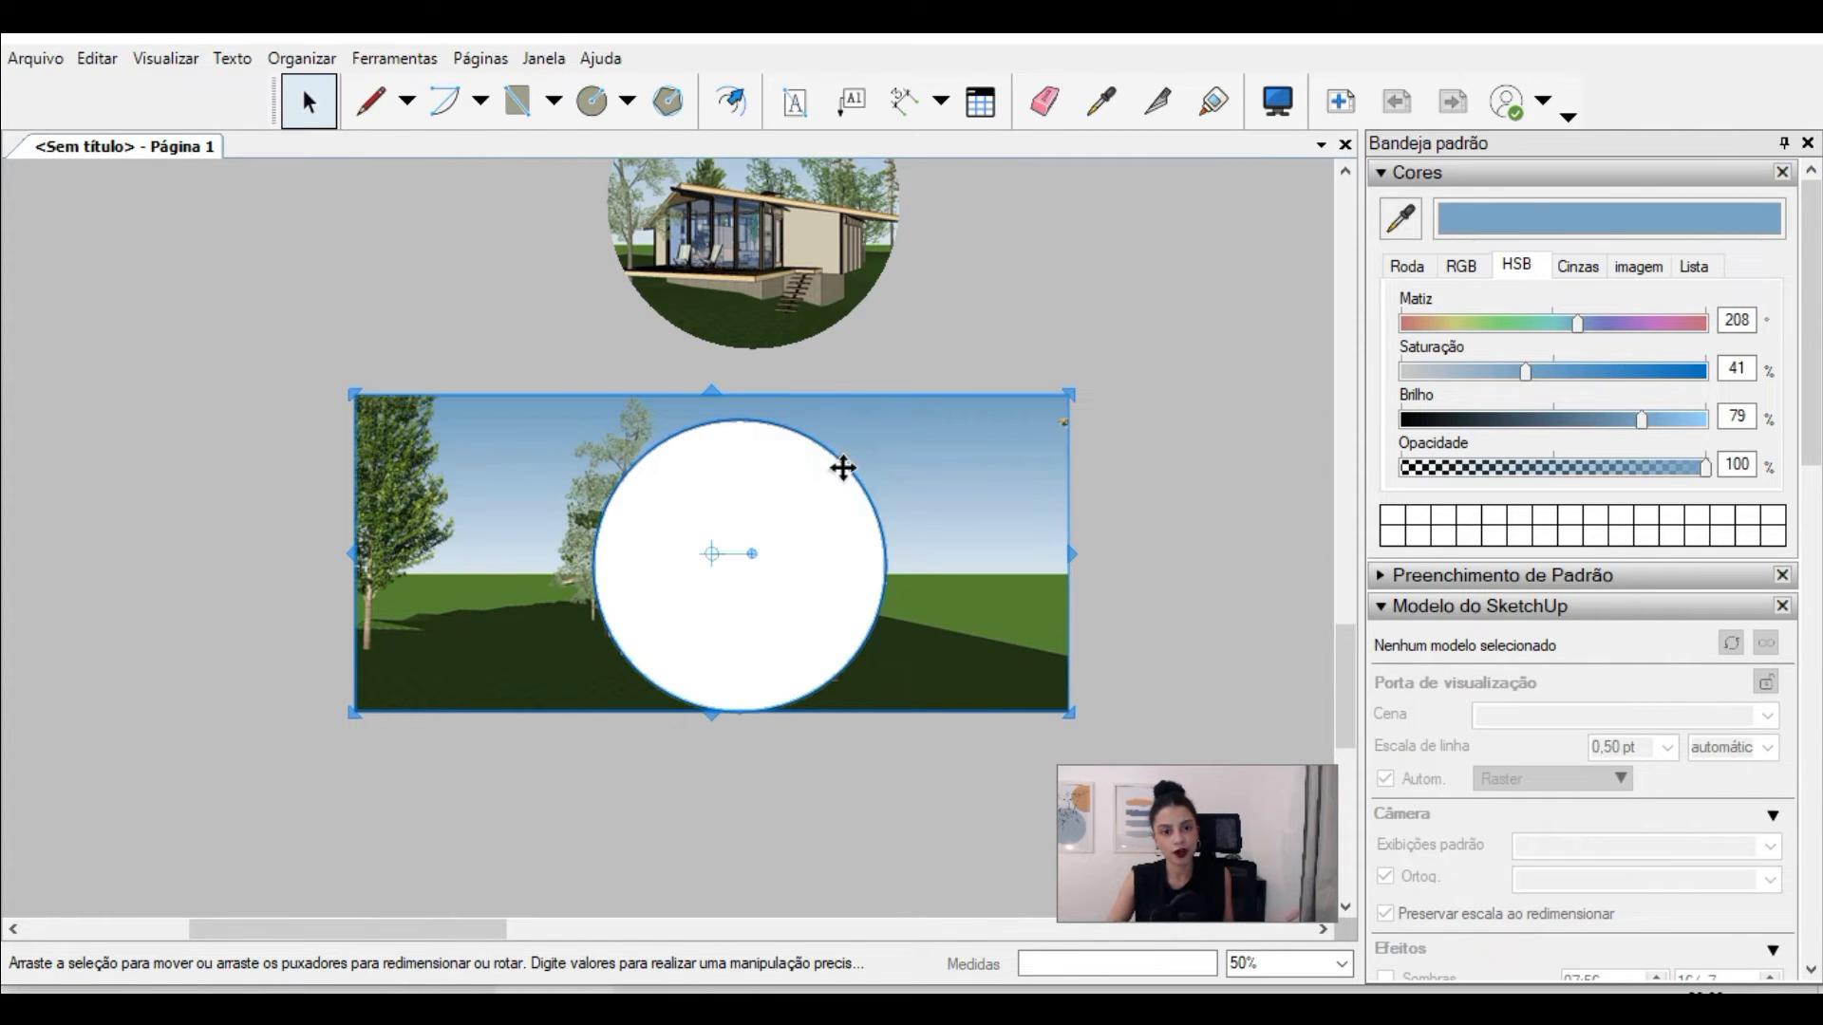
right_click(844, 472)
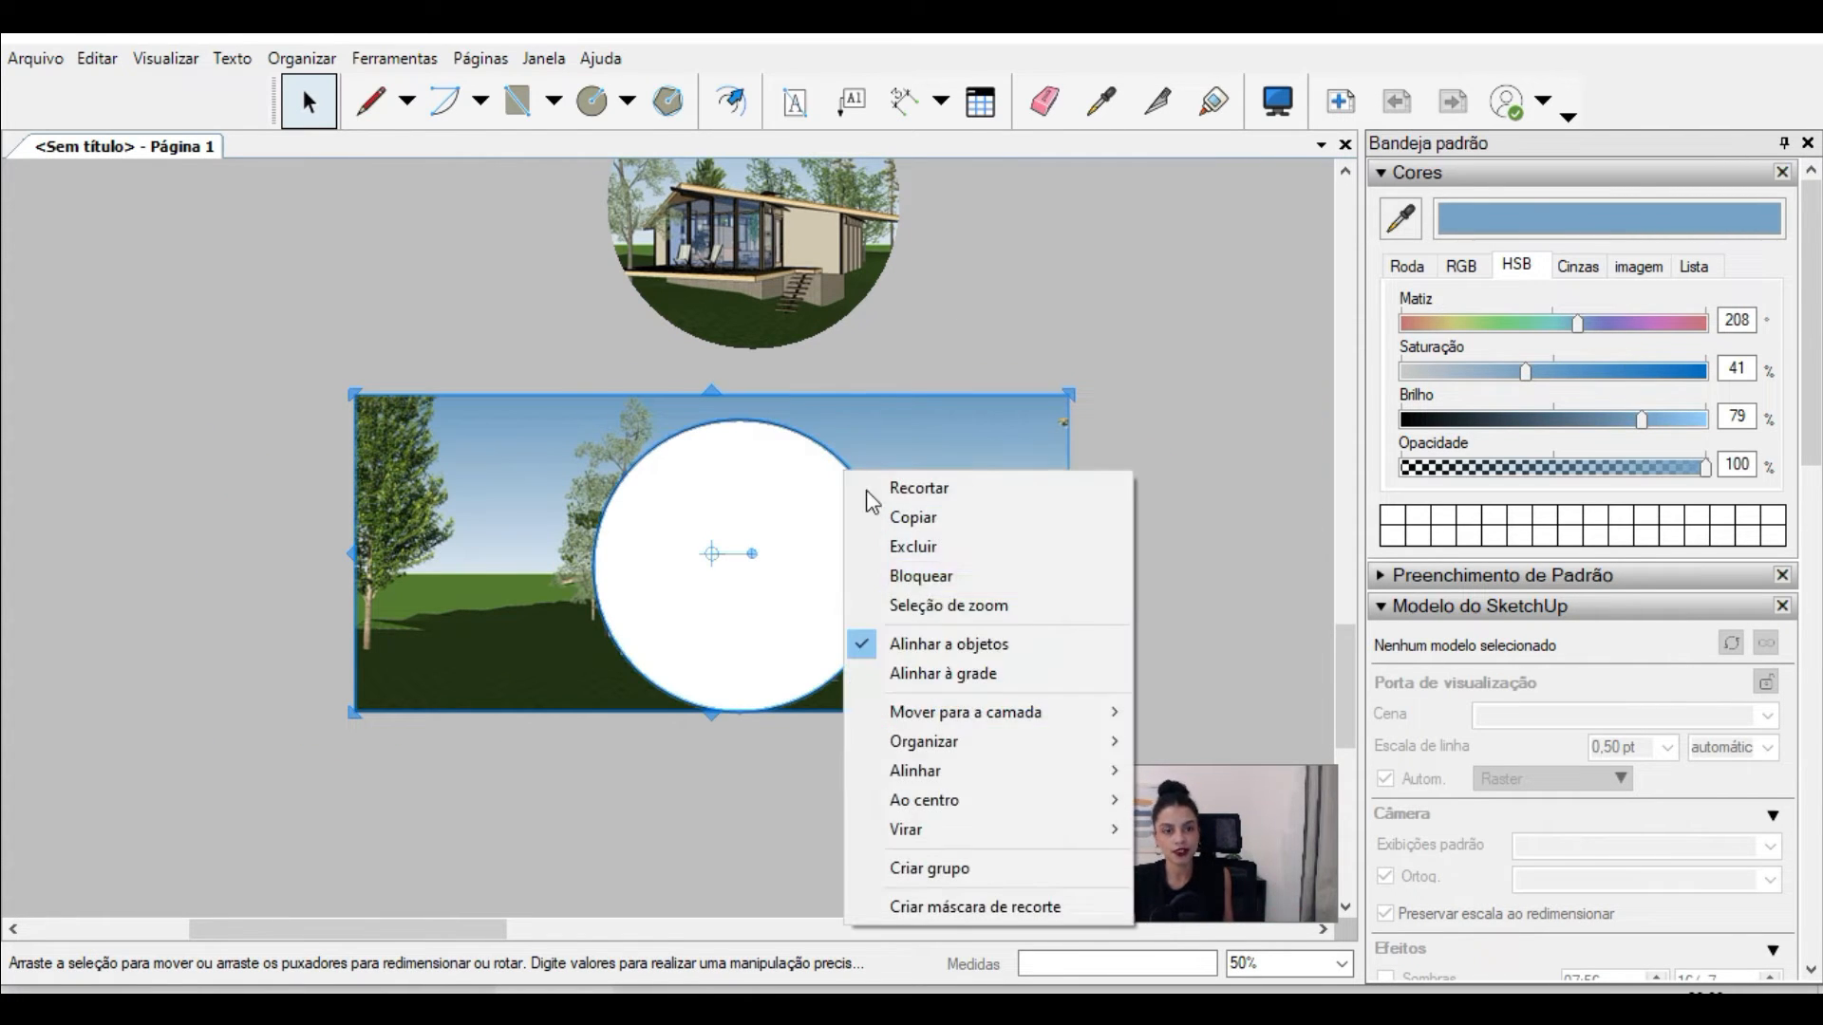
left_click(951, 908)
left_click(735, 782)
scroll(720, 773, "down", 3)
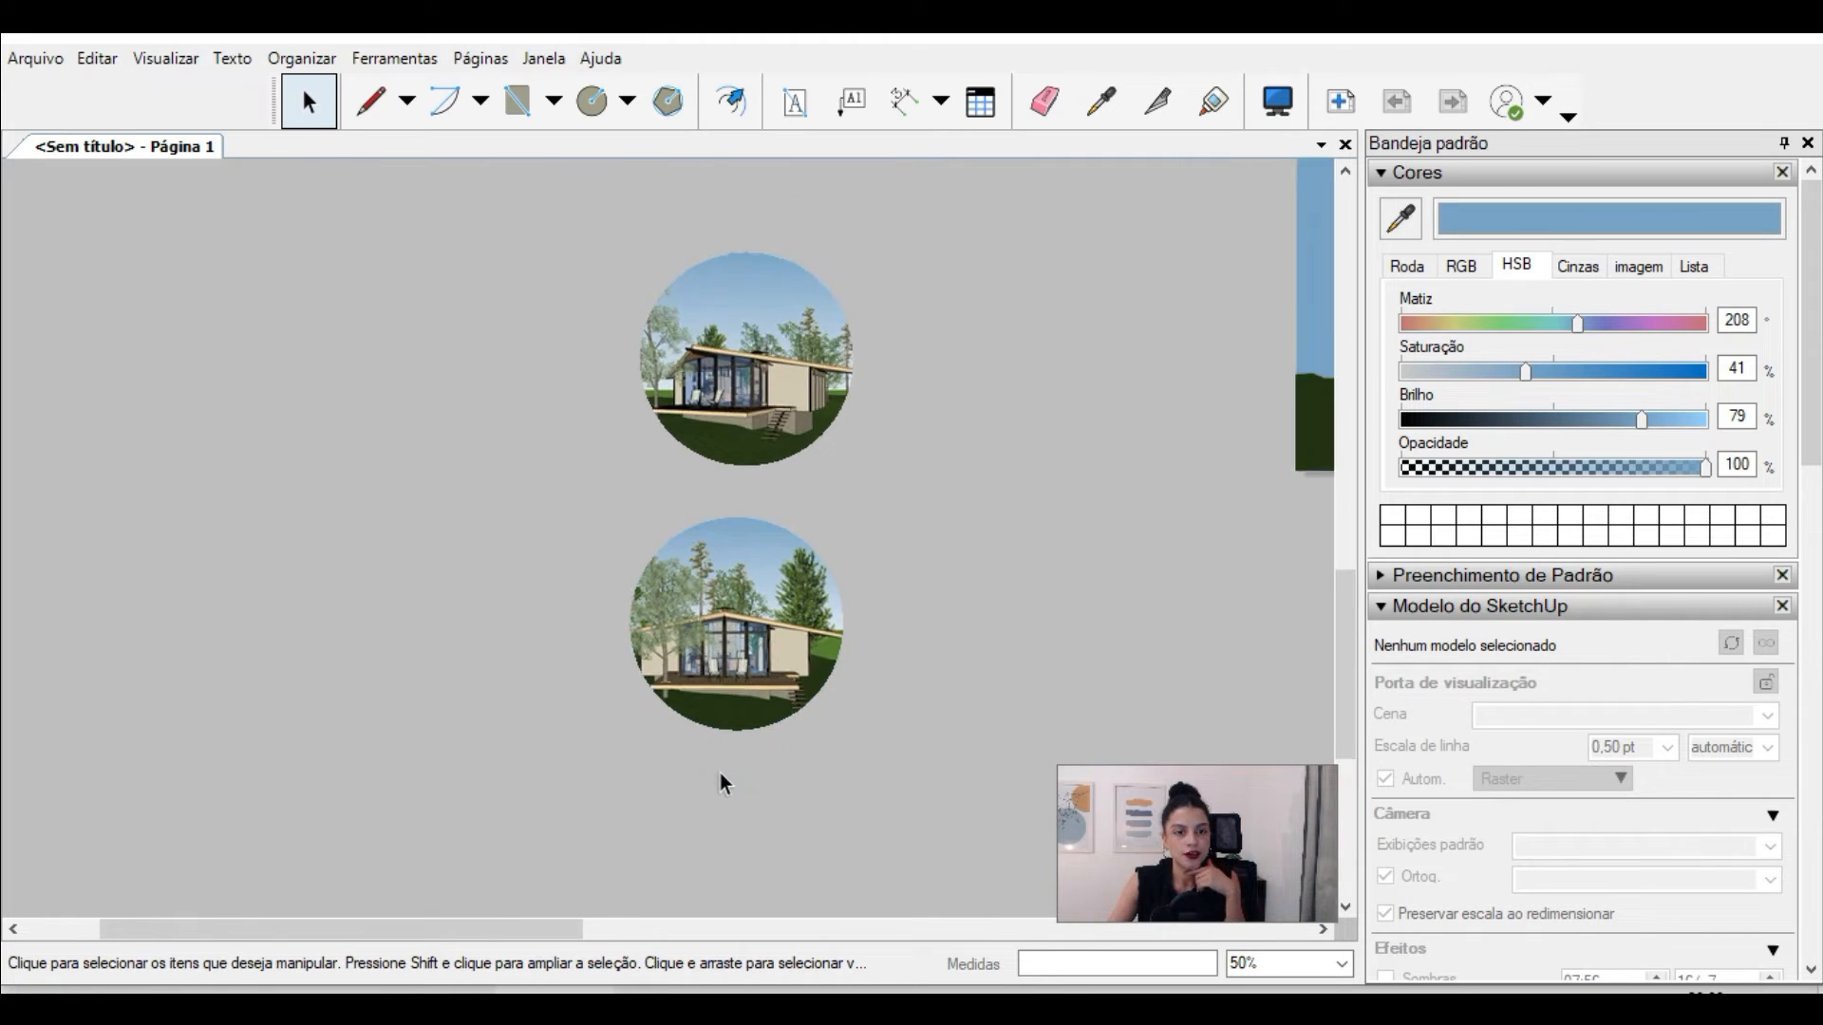
Step: Turn on the stroke outline for both circular masked images
scroll(767, 649, "up", 1)
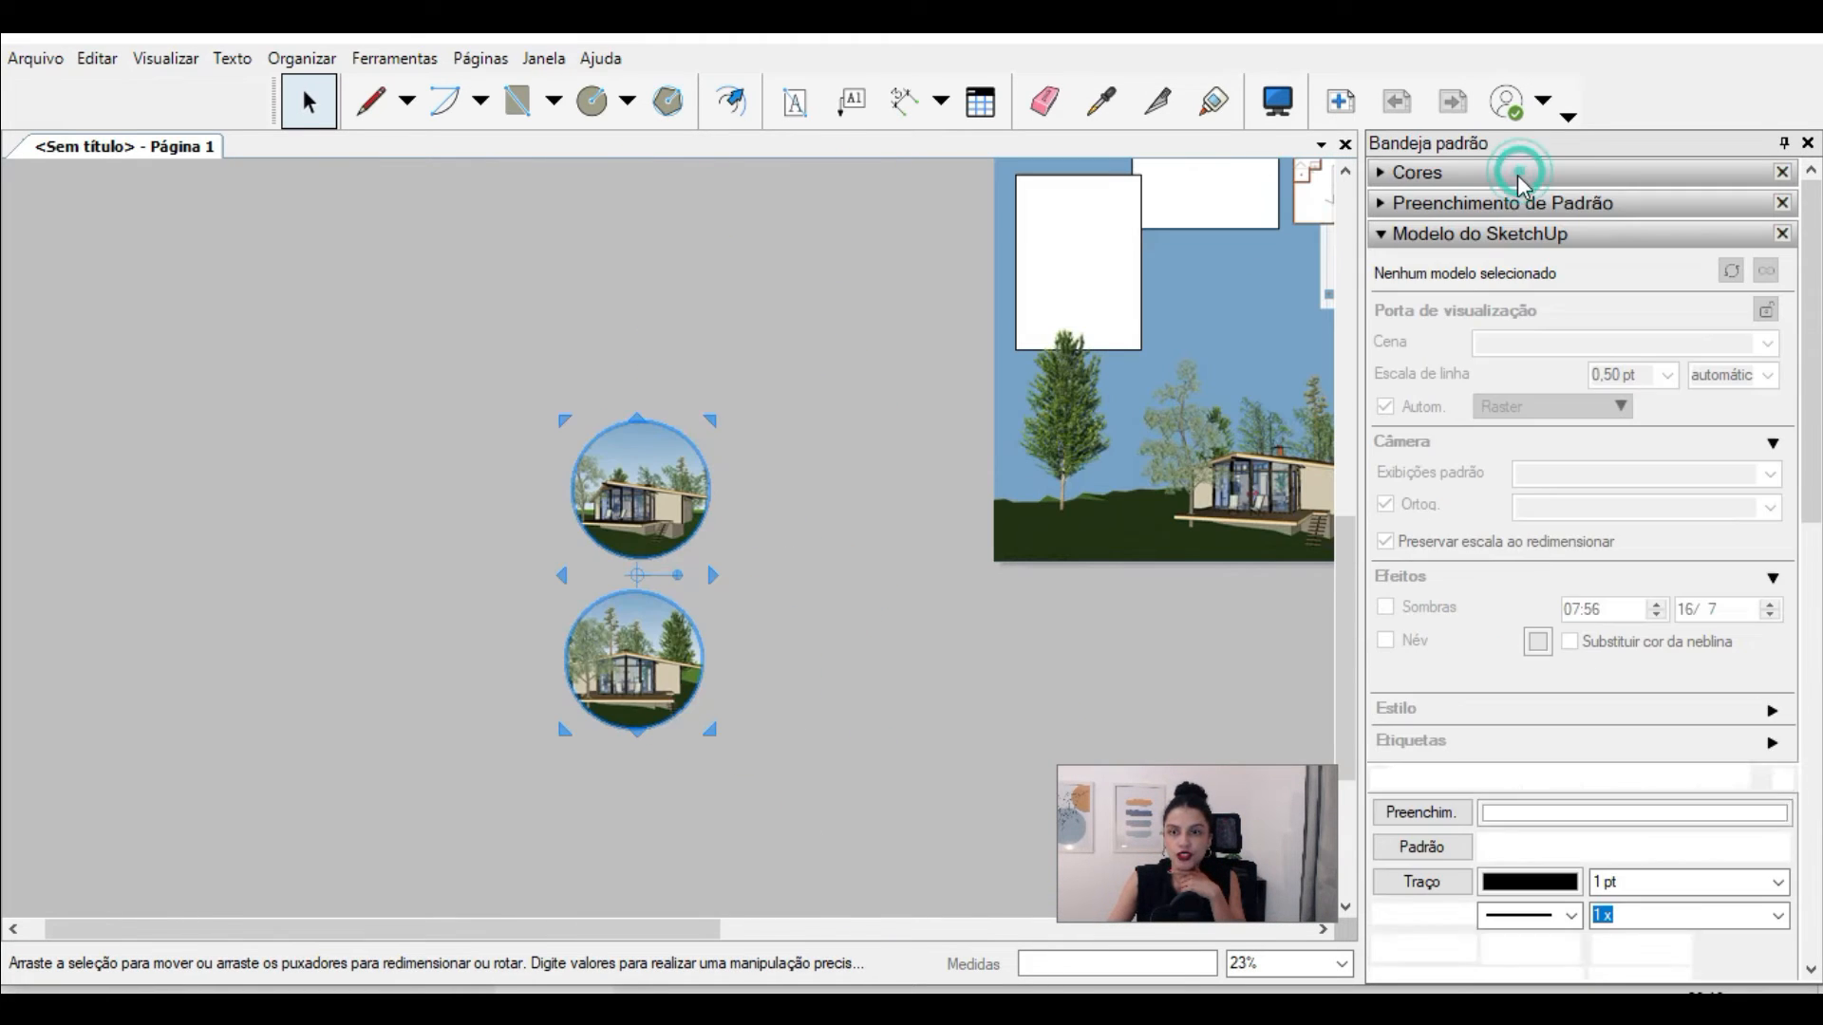
left_click(1479, 233)
left_click(1418, 376)
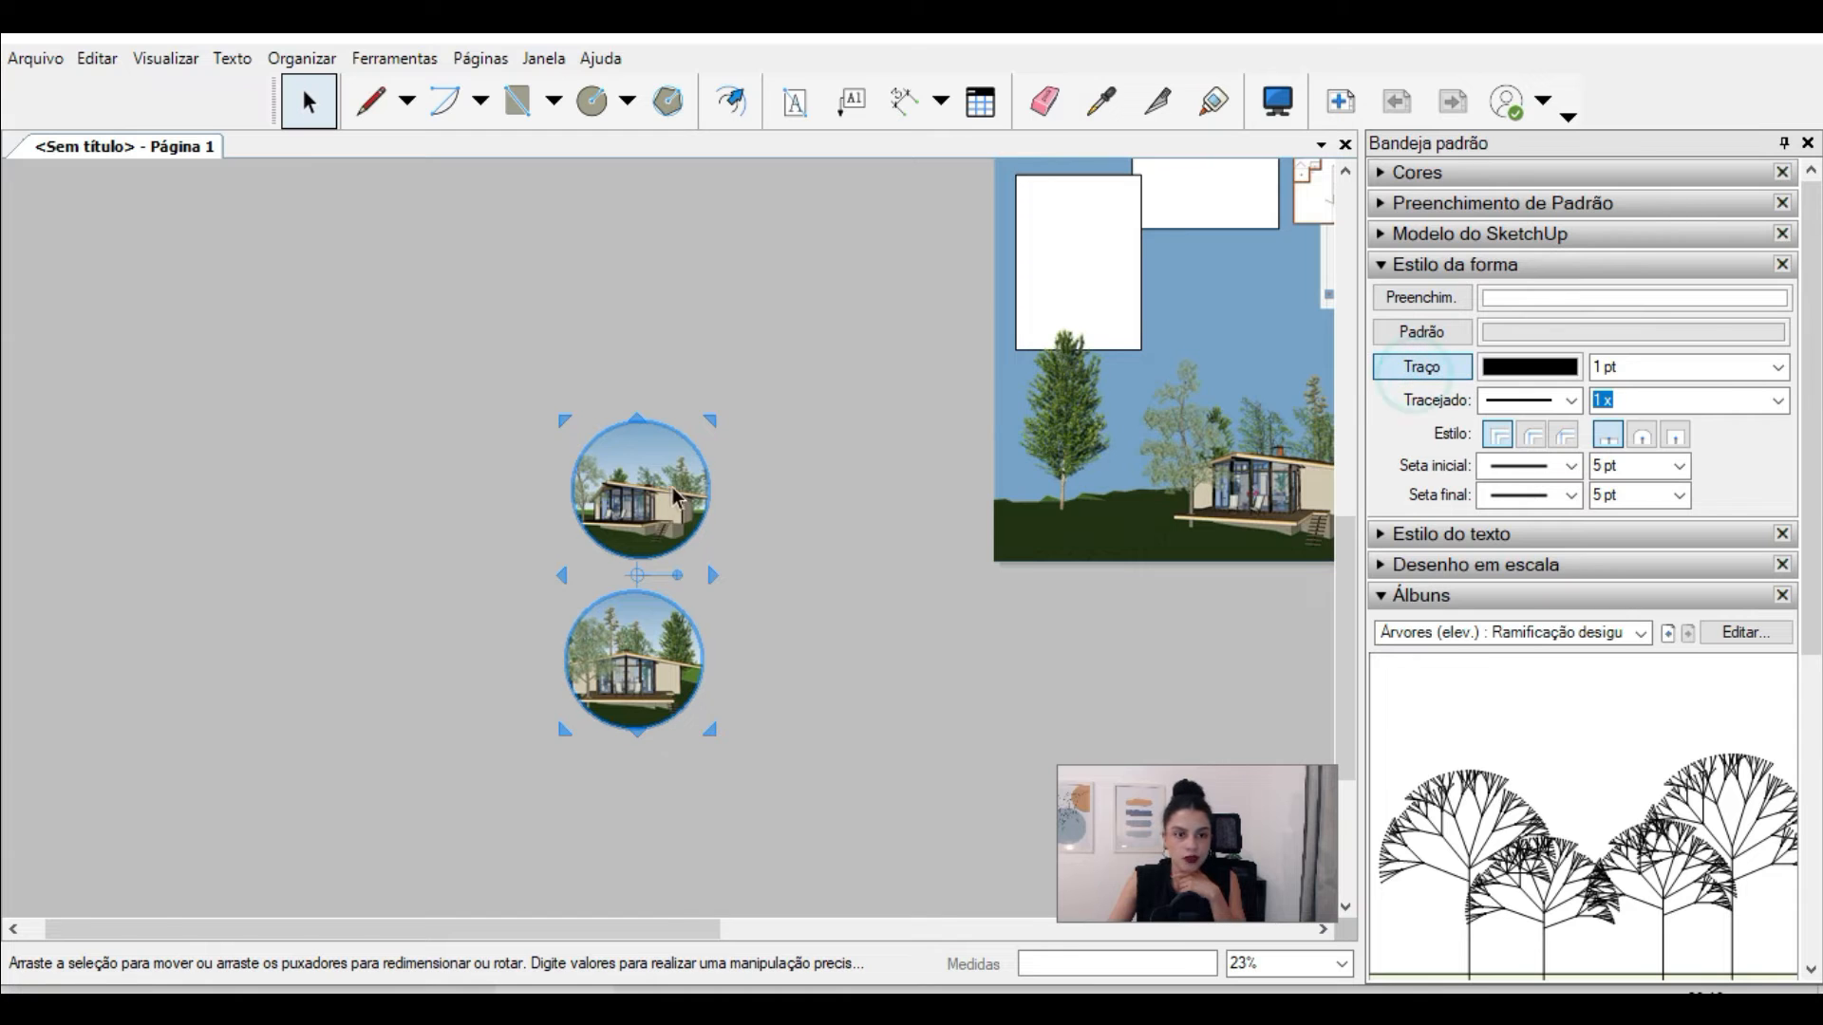
Step: Colour the outline of both circular images with the brown sampled from the floor plan's wall
scroll(488, 434, "up", 5)
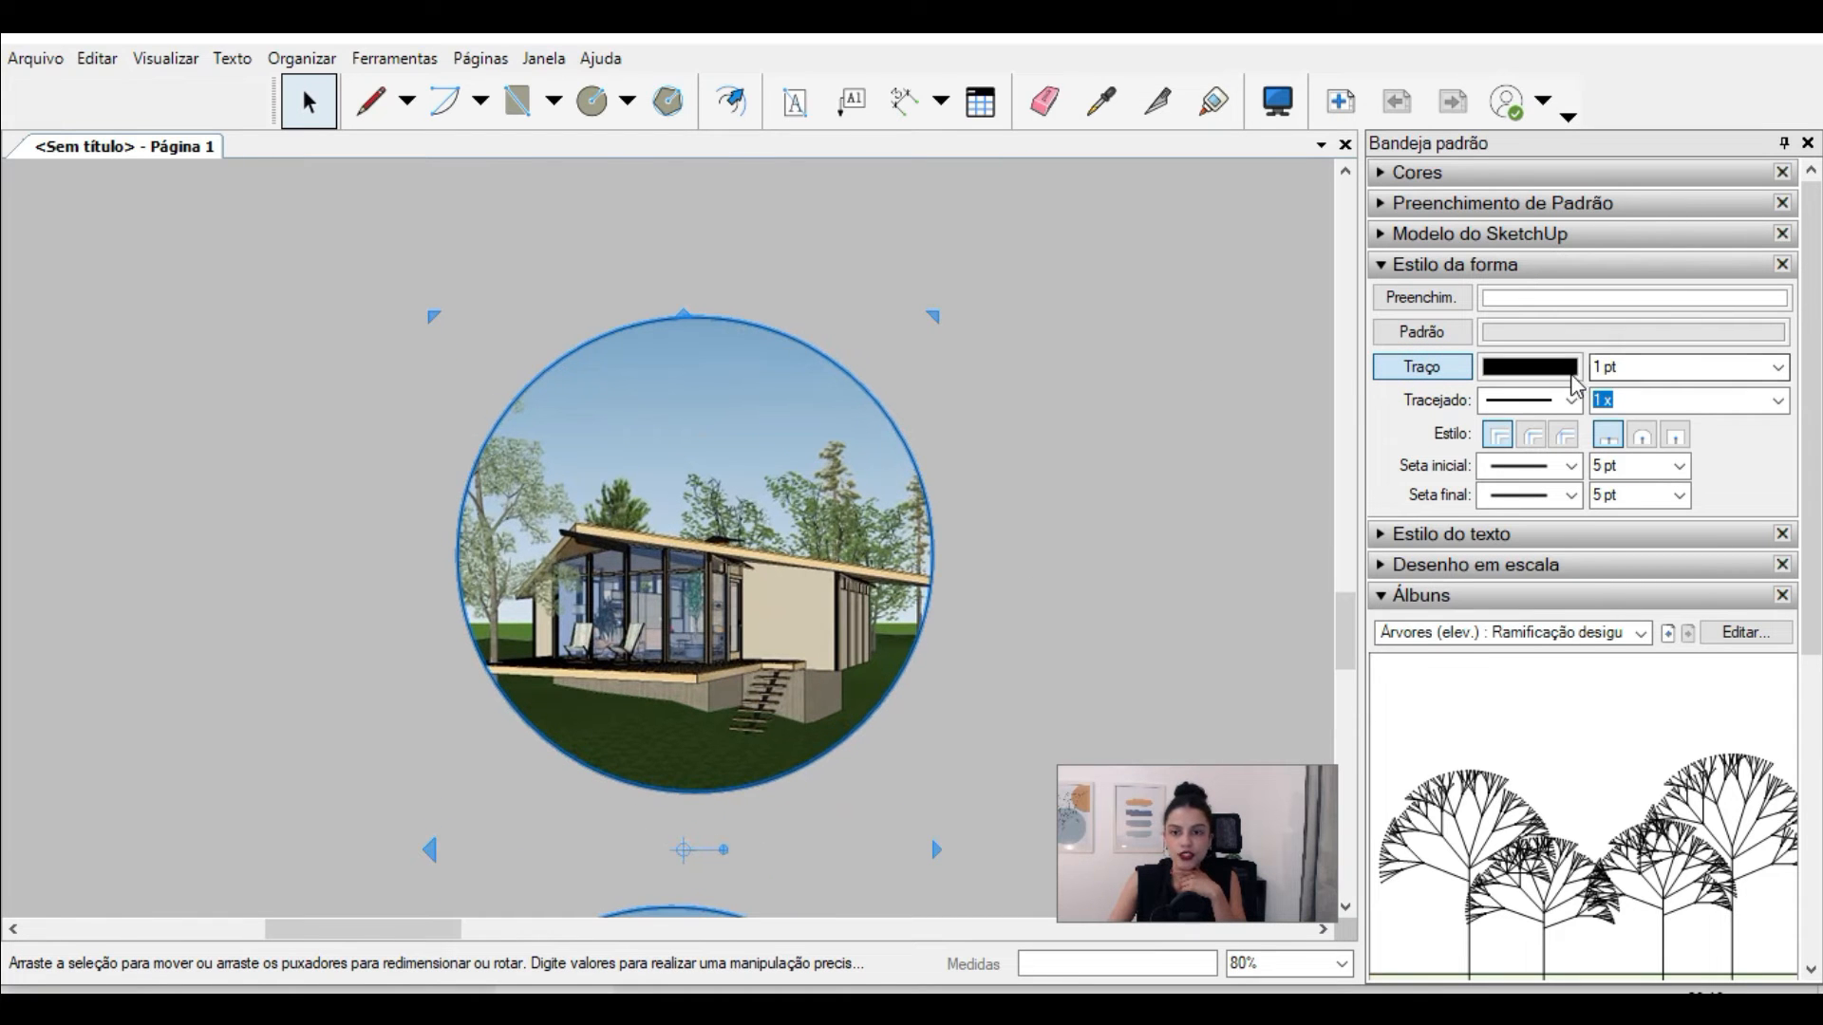
scroll(176, 458, "down", 1)
scroll(177, 457, "down", 2)
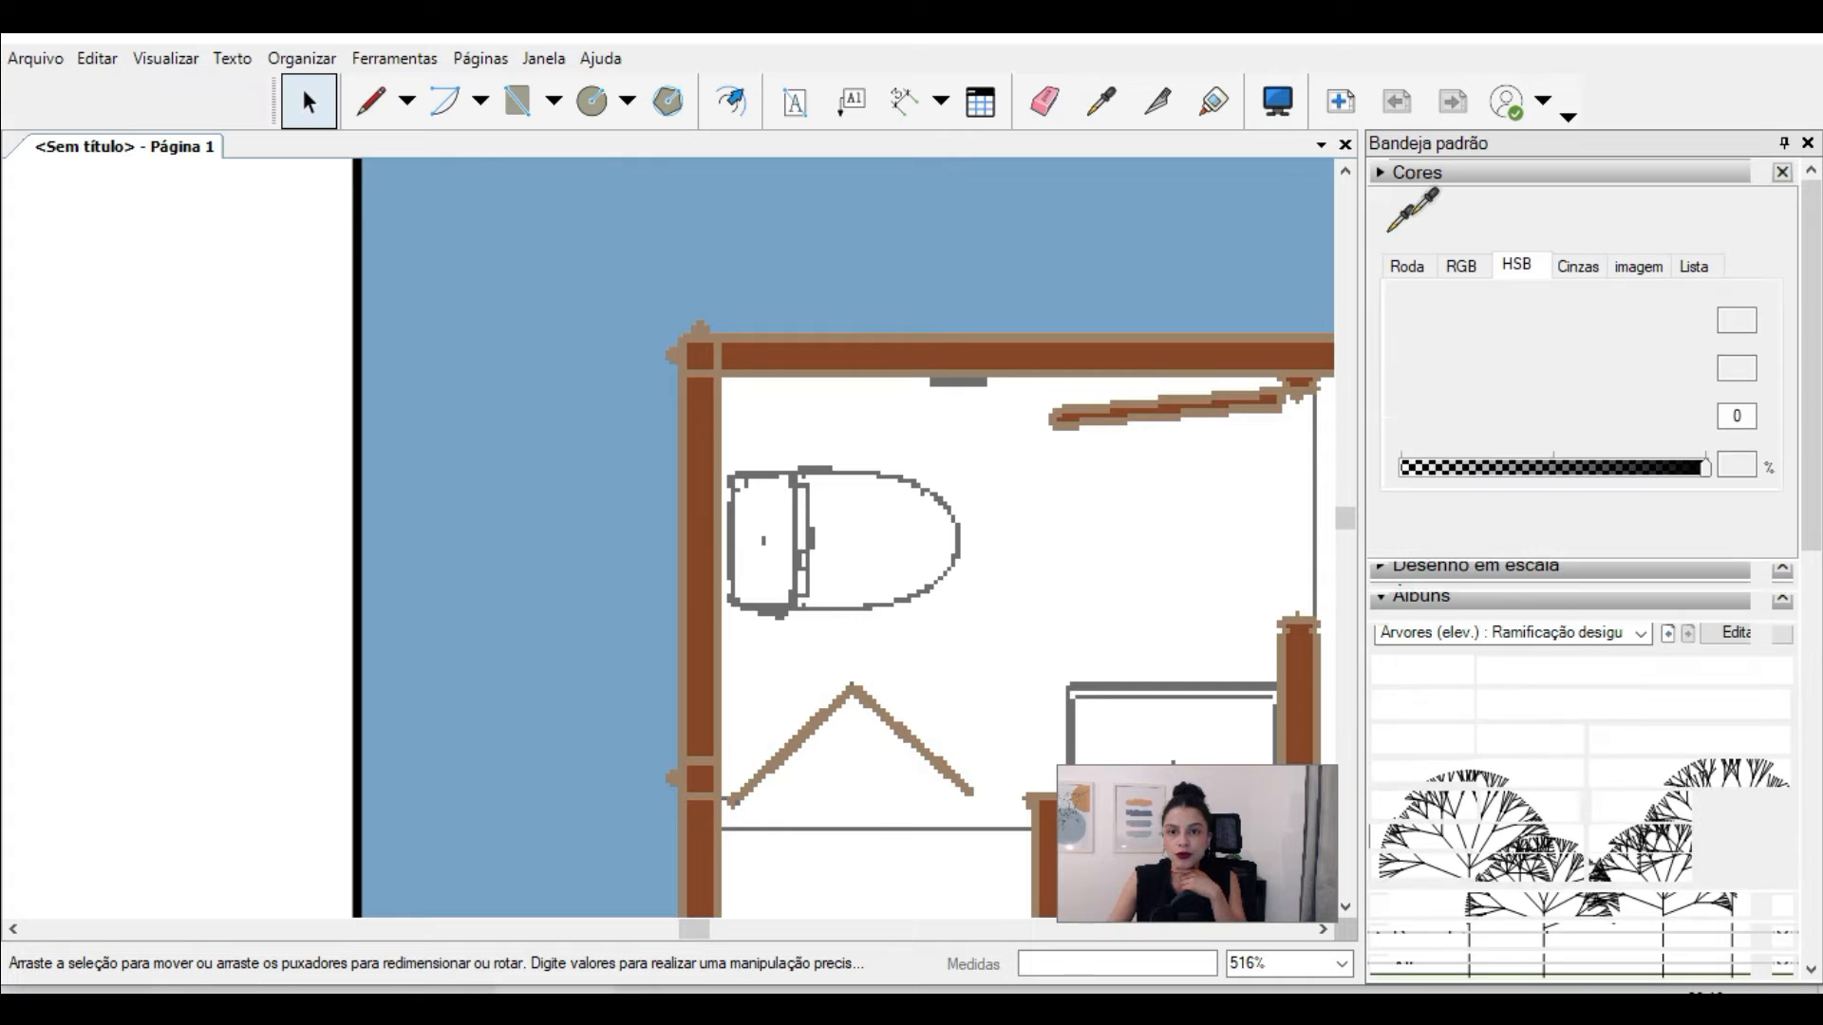
left_click(1400, 220)
left_click(760, 354)
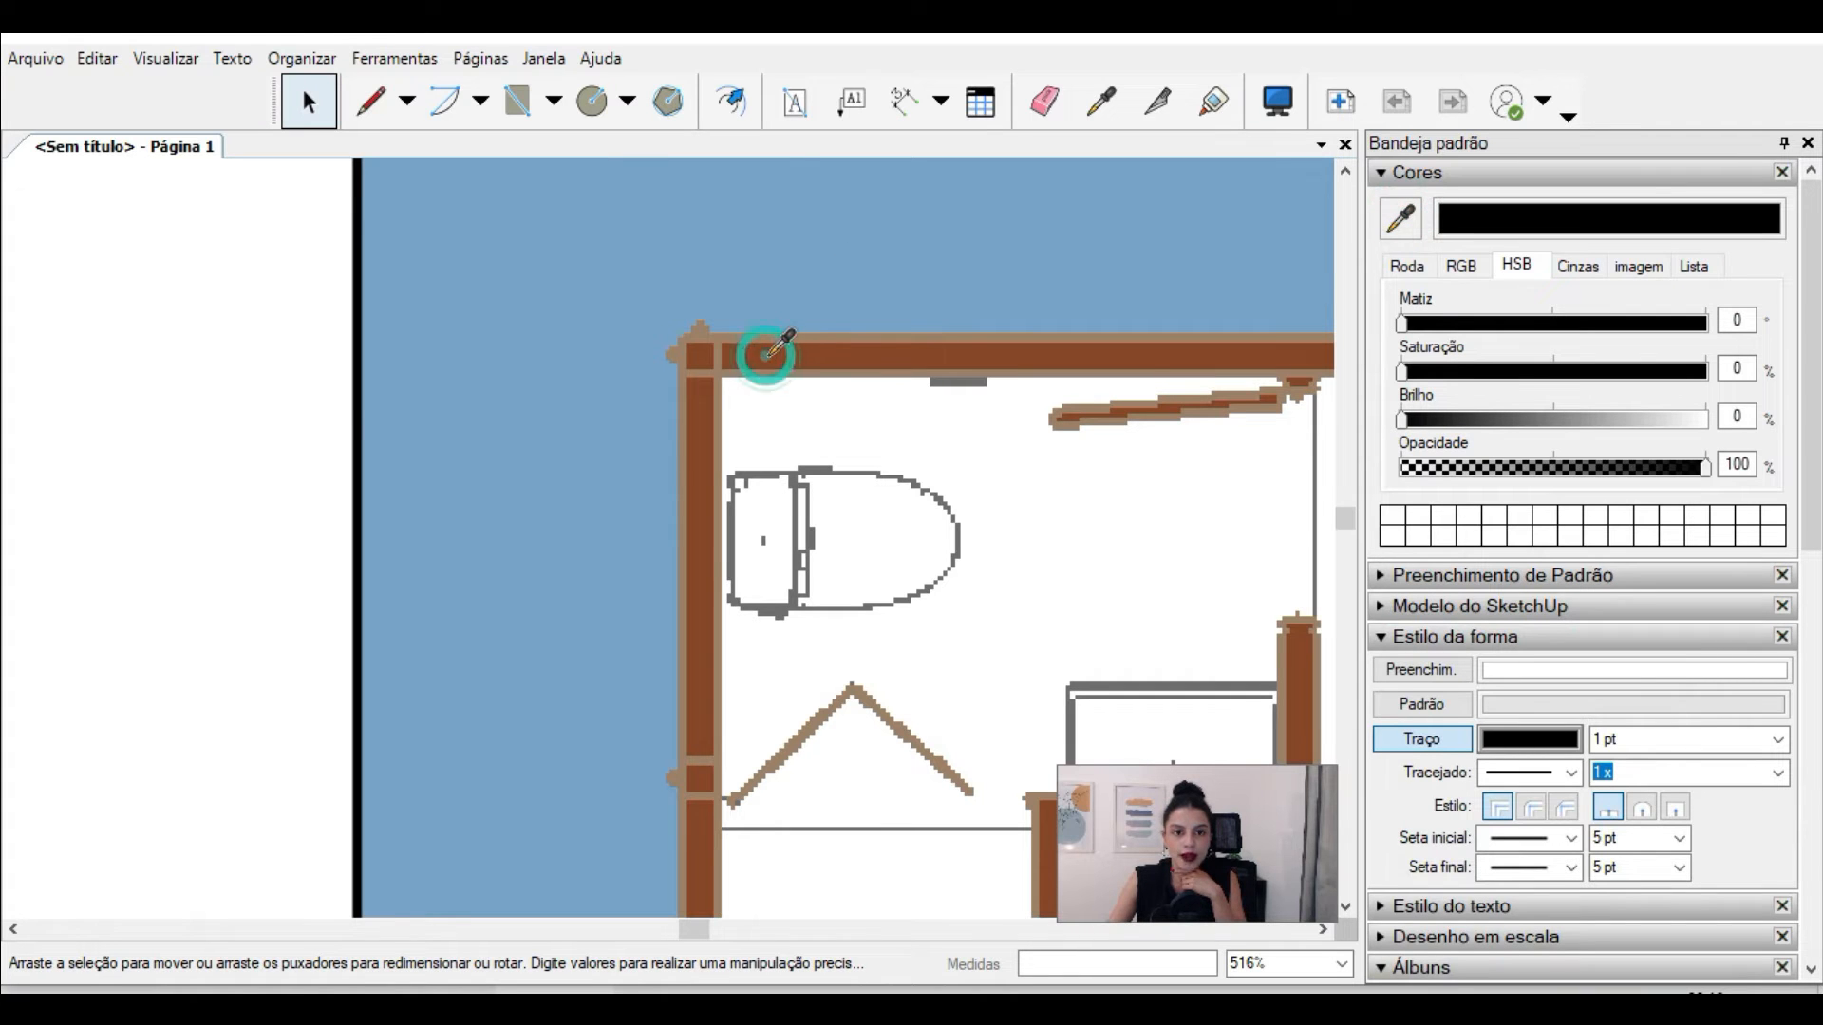
Step: Move both circular images onto the blue sheet, beside the floor plans and above the large cabin perspective
scroll(972, 296, "down", 2)
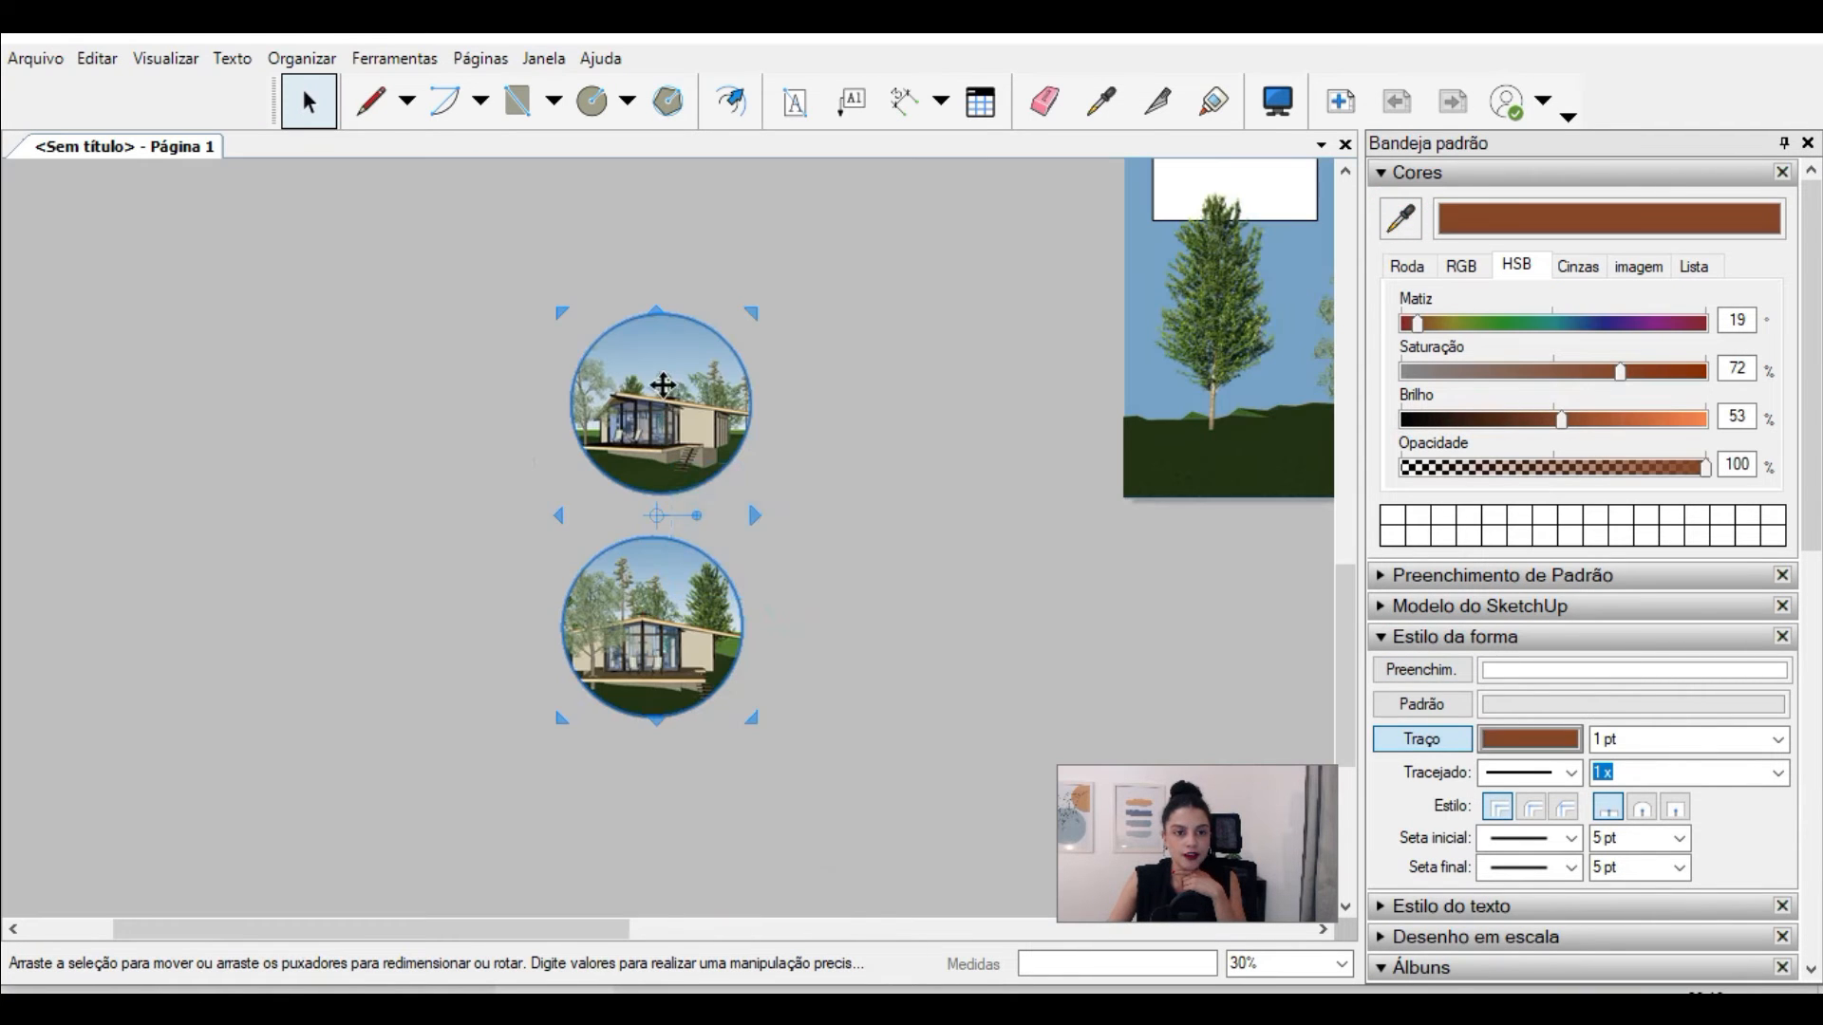
scroll(317, 643, "down", 5)
left_click_drag(662, 385, 457, 212)
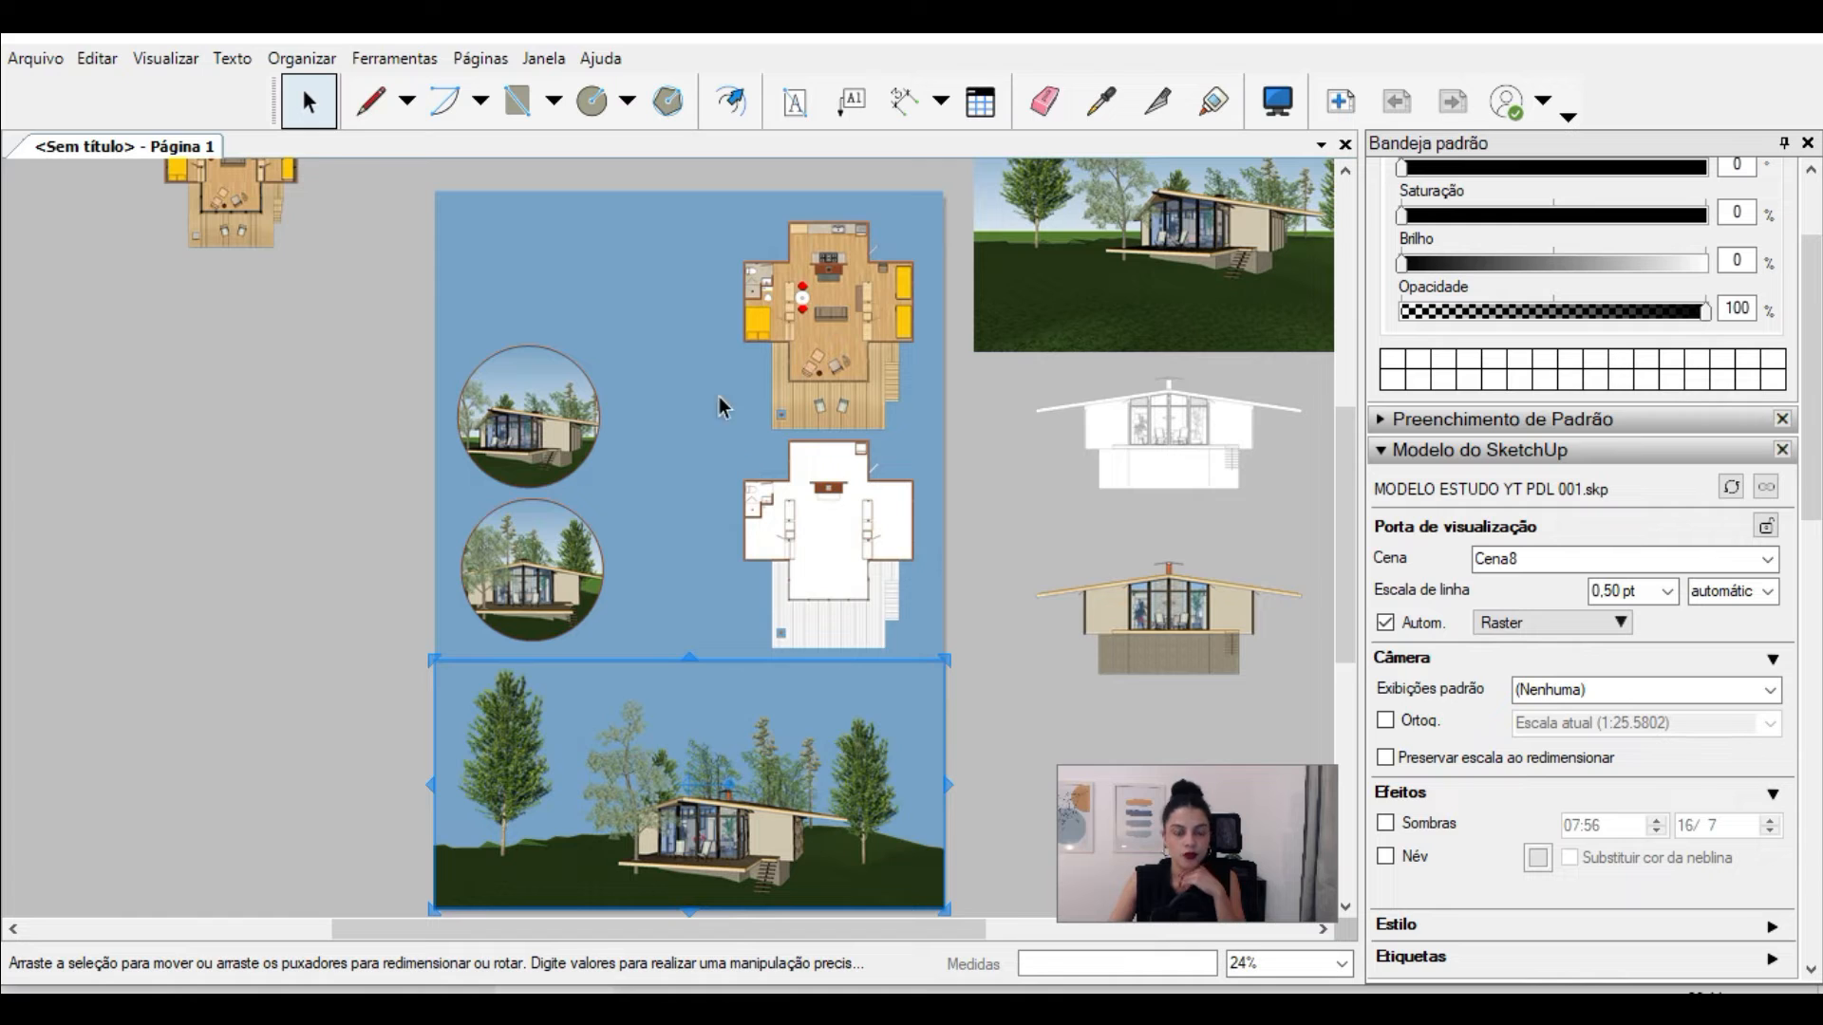
Step: Turn on shadows for the Cena8 cabin viewport at the foot of the sheet
left_click(605, 807)
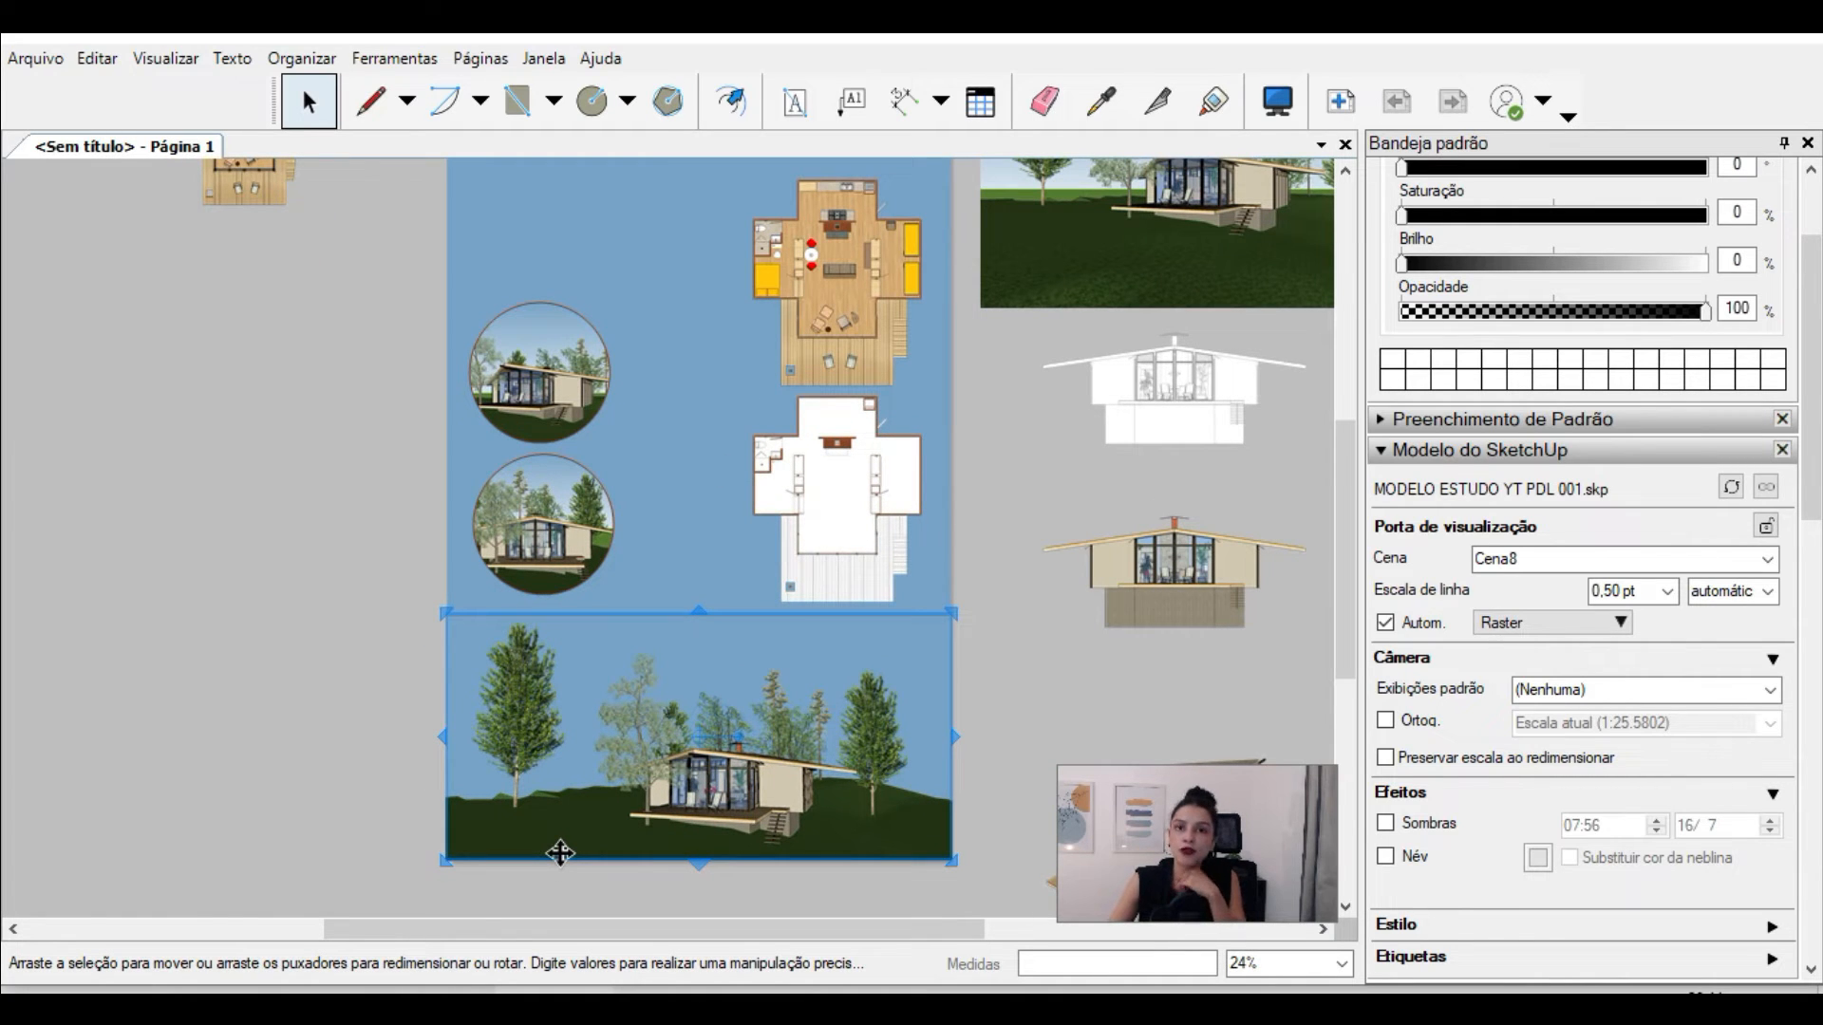
scroll(624, 874, "up", 2)
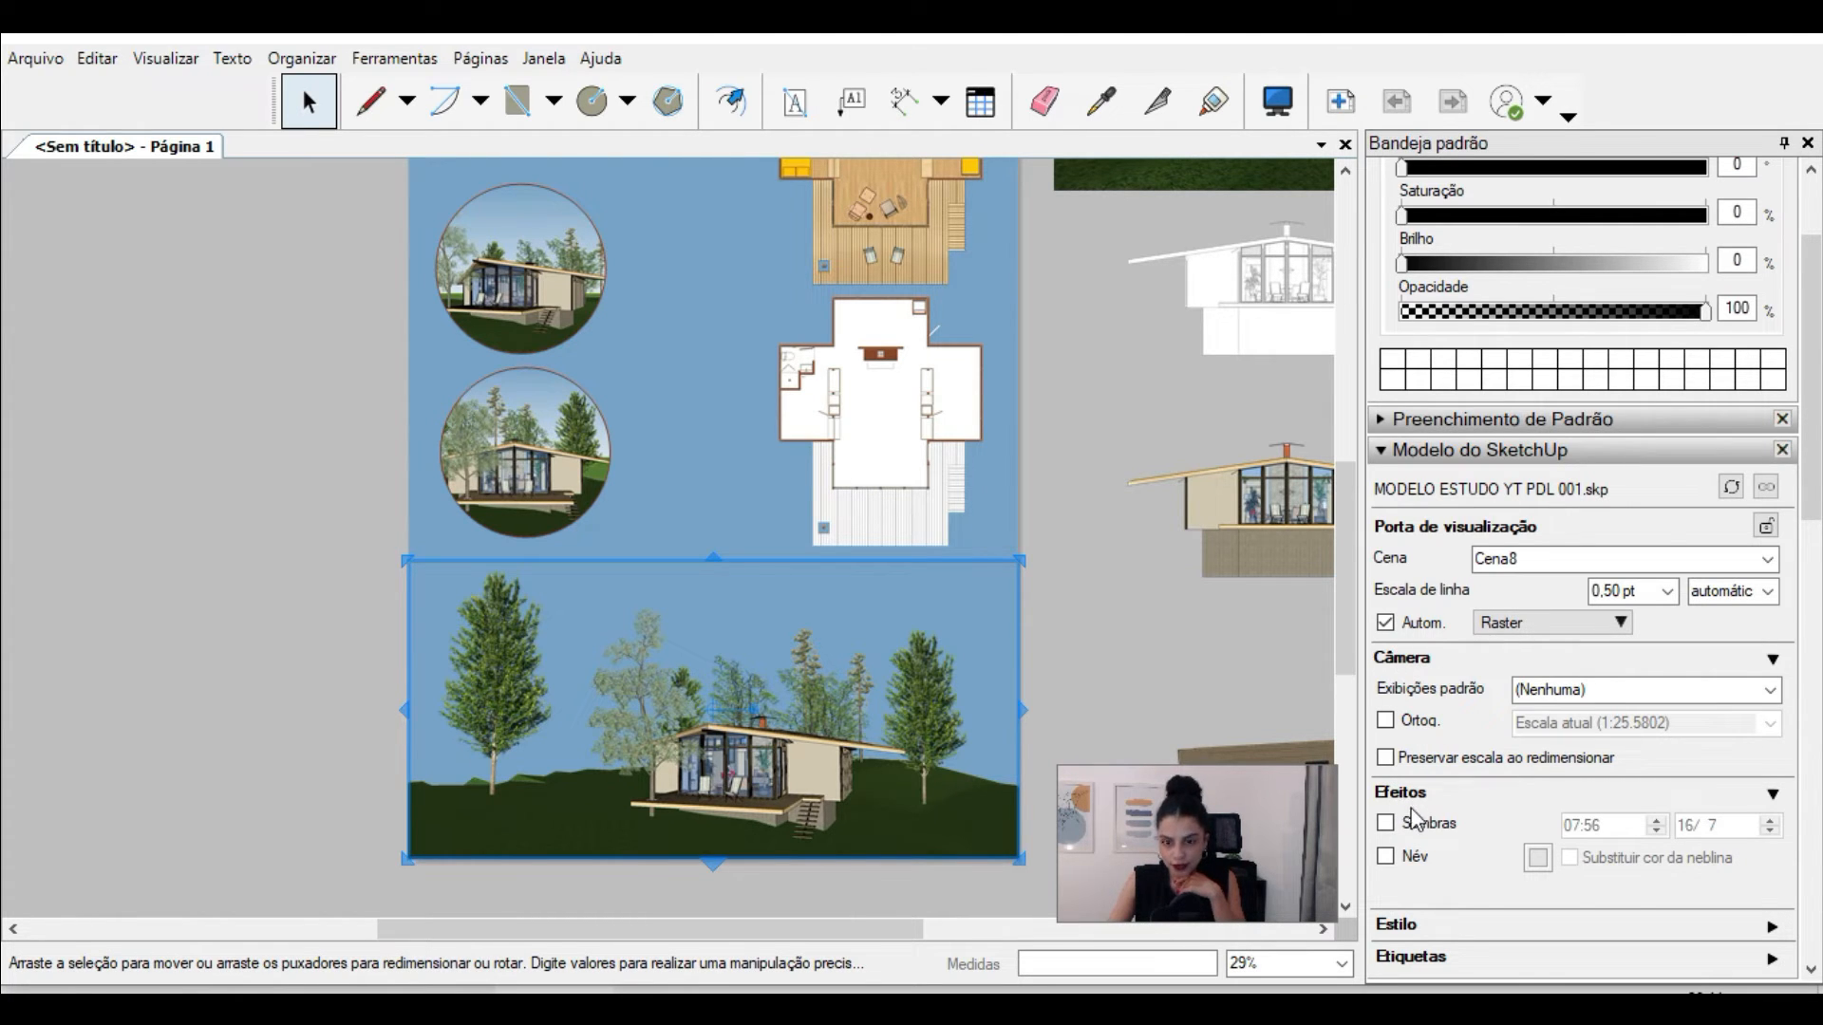
left_click(1385, 825)
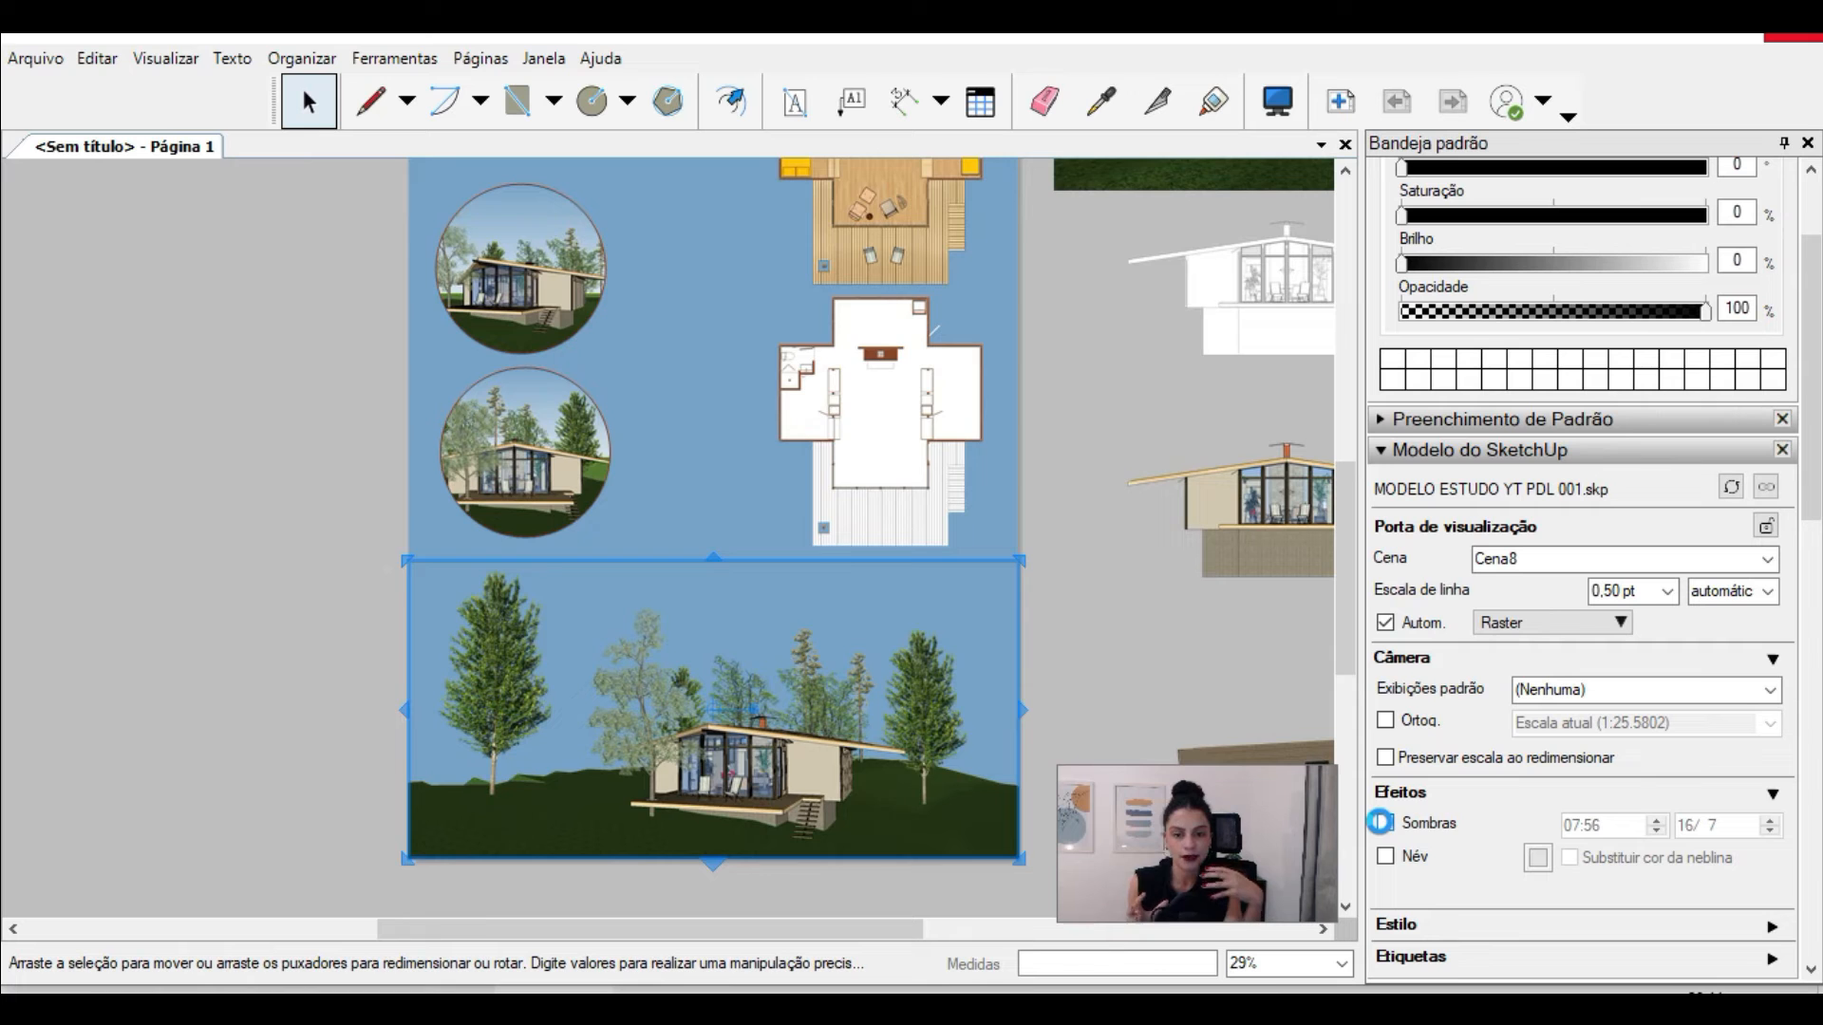
left_click(1381, 822)
scroll(726, 843, "up", 4)
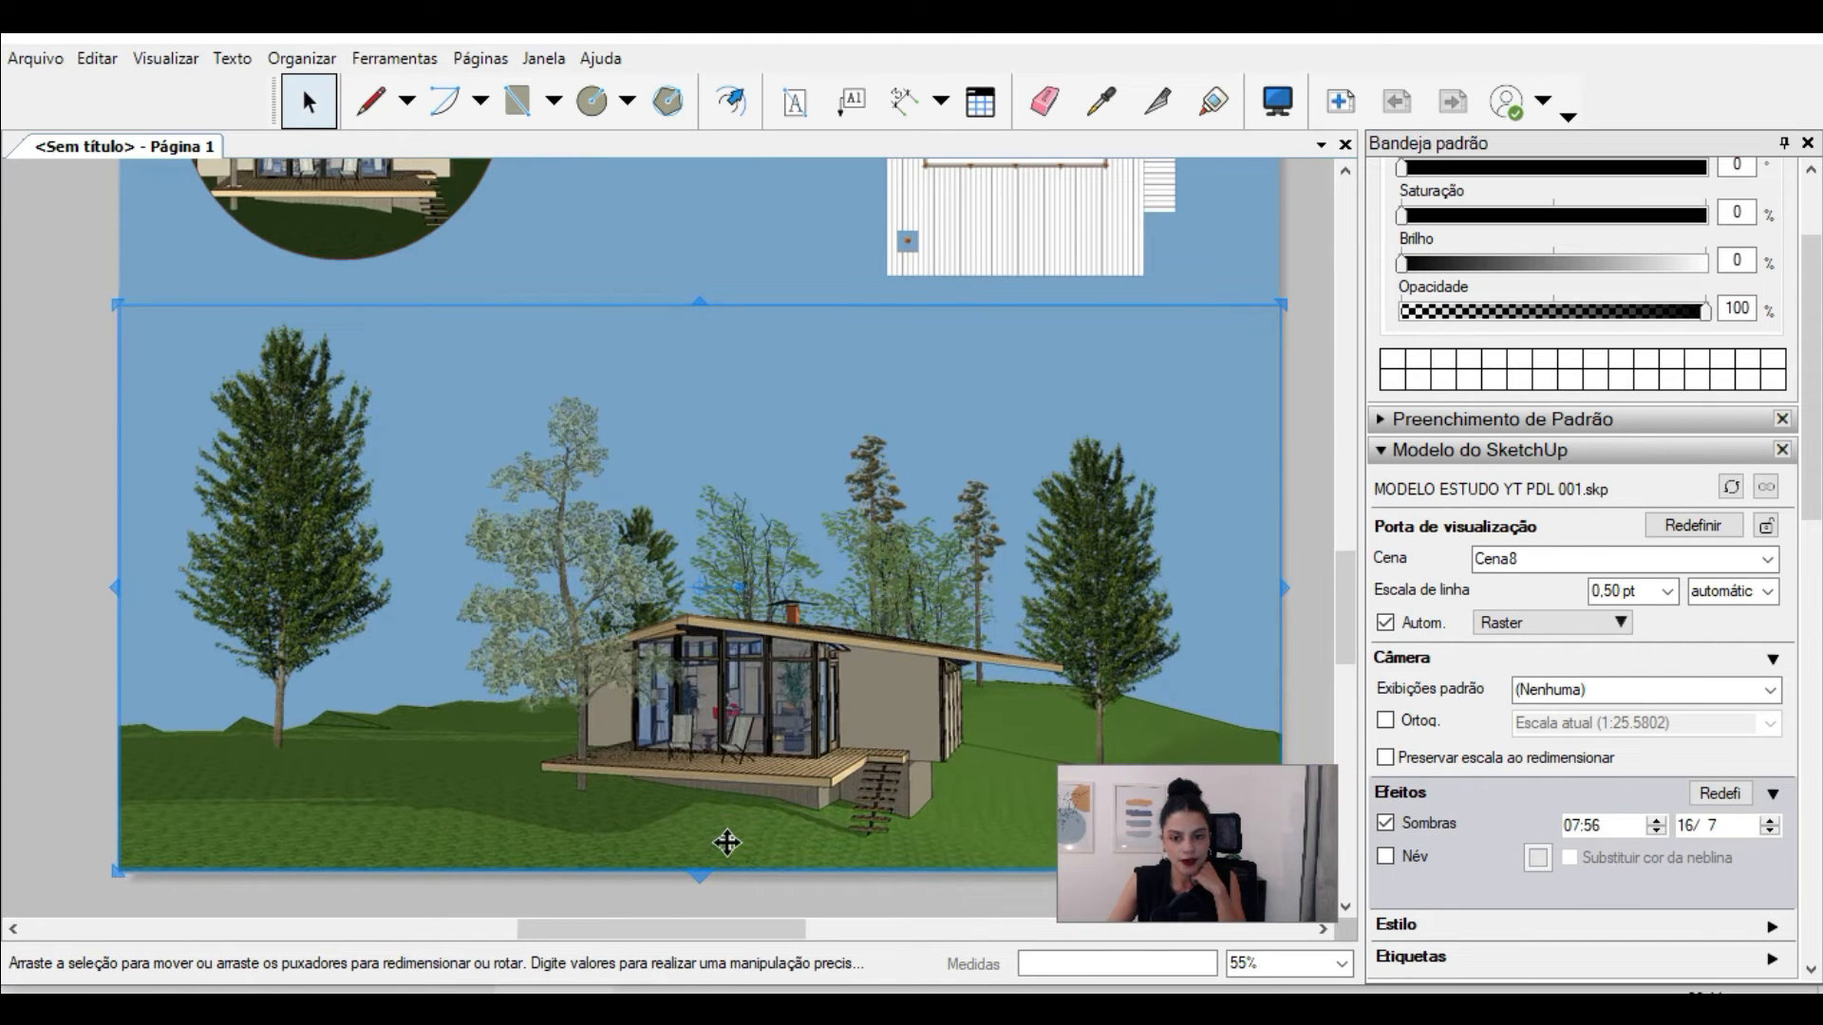
scroll(726, 843, "down", 3)
left_click(947, 355)
Step: In the ARQUIVO PRANCHA DIAGRAMACAO 01 document, copy the exterior perspective viewport to the empty area beyond the circular interior image
scroll(948, 355, "up", 1)
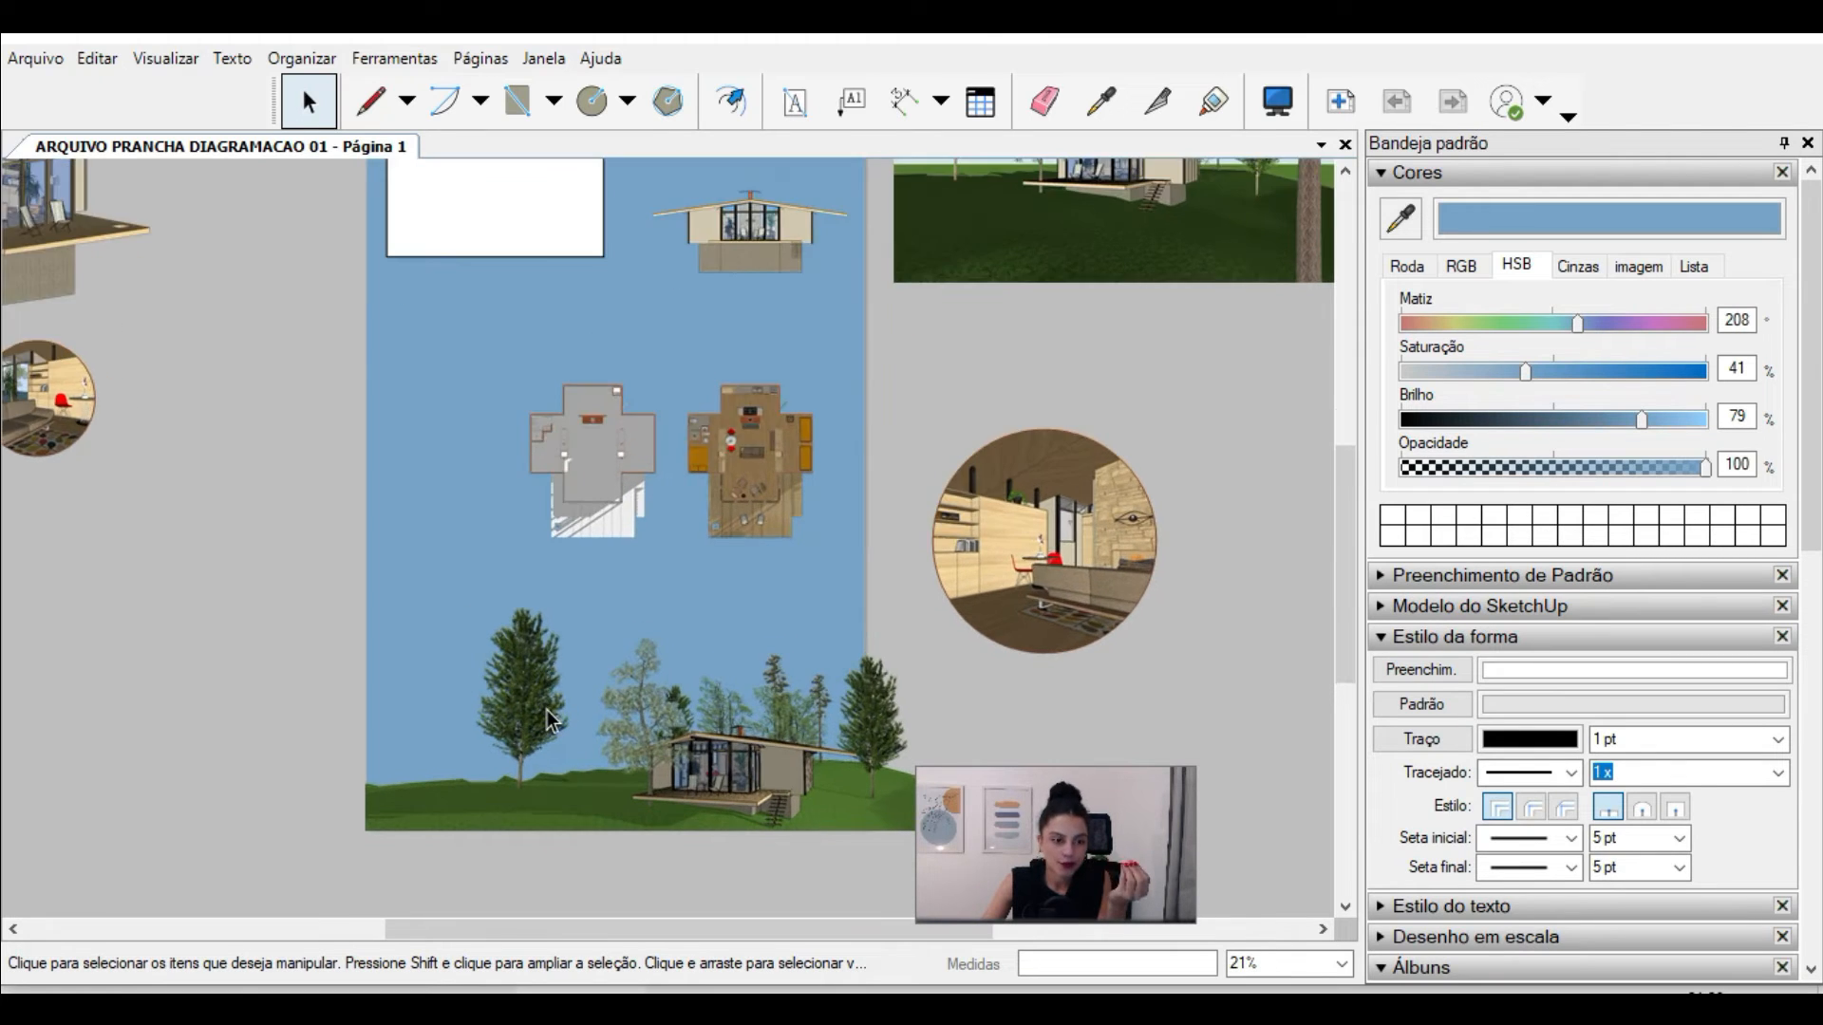
scroll(547, 710, "up", 1)
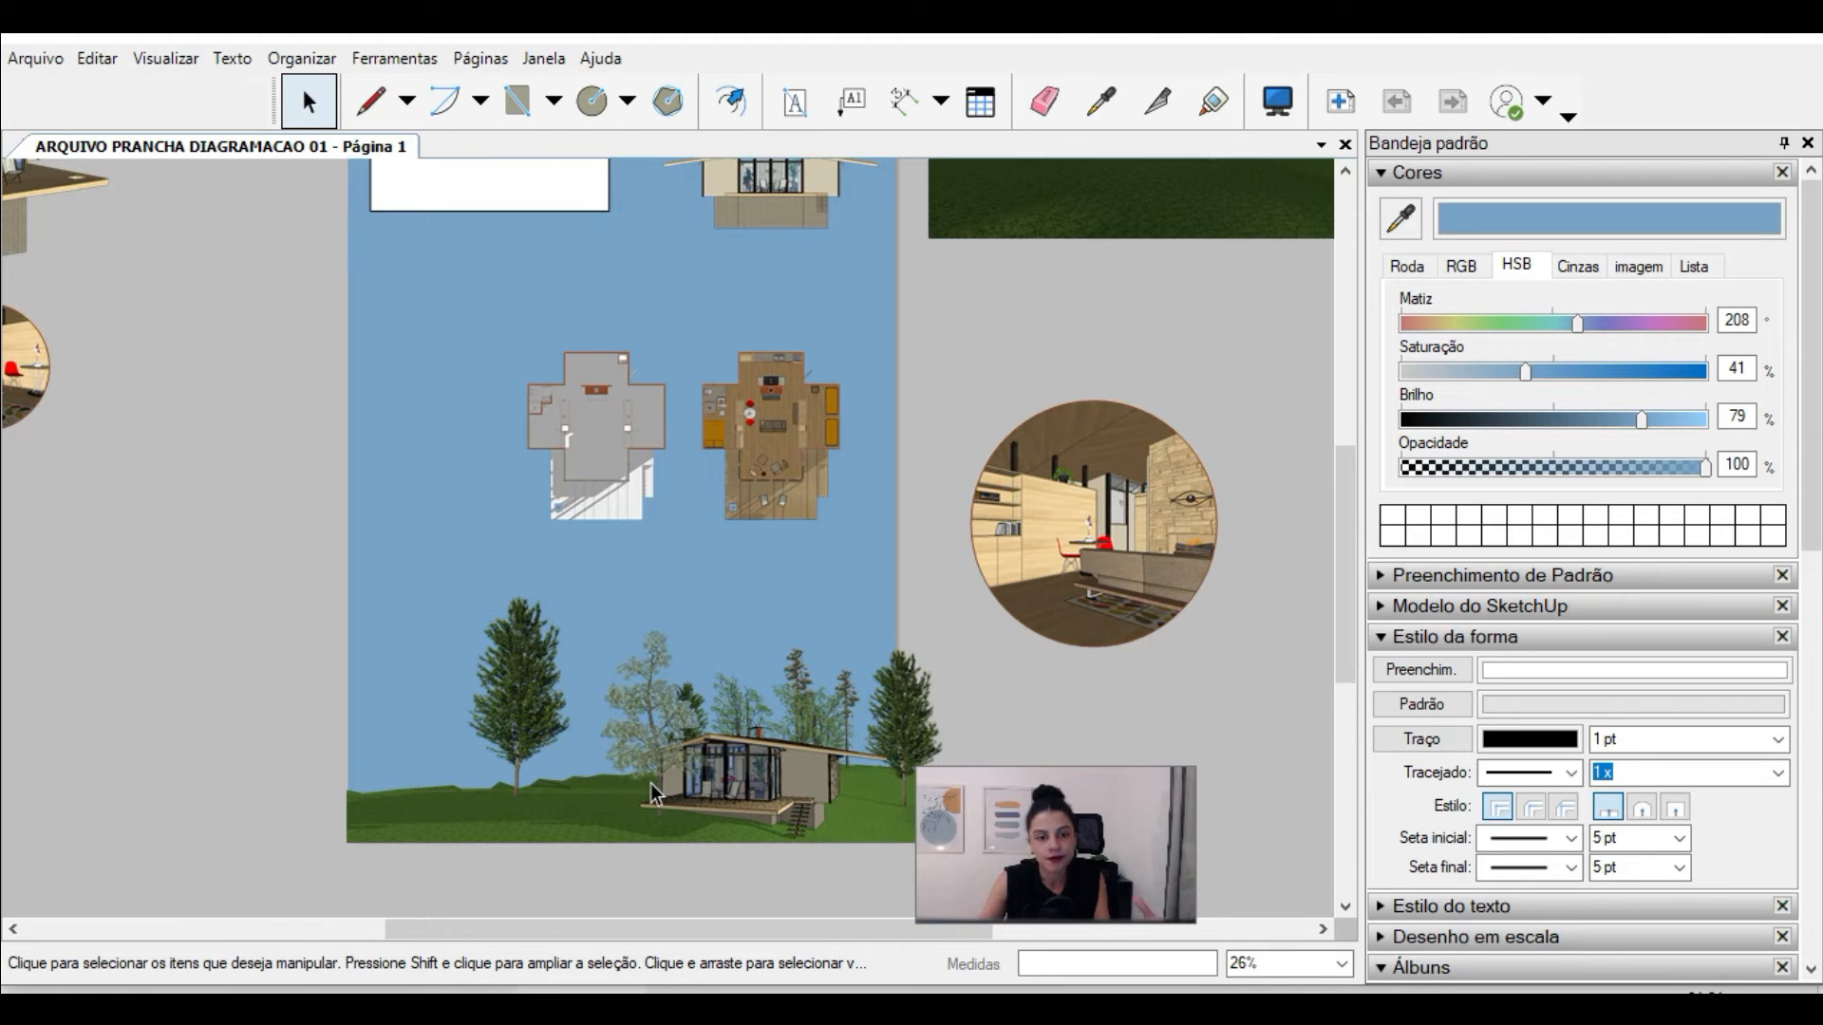
scroll(652, 783, "down", 1)
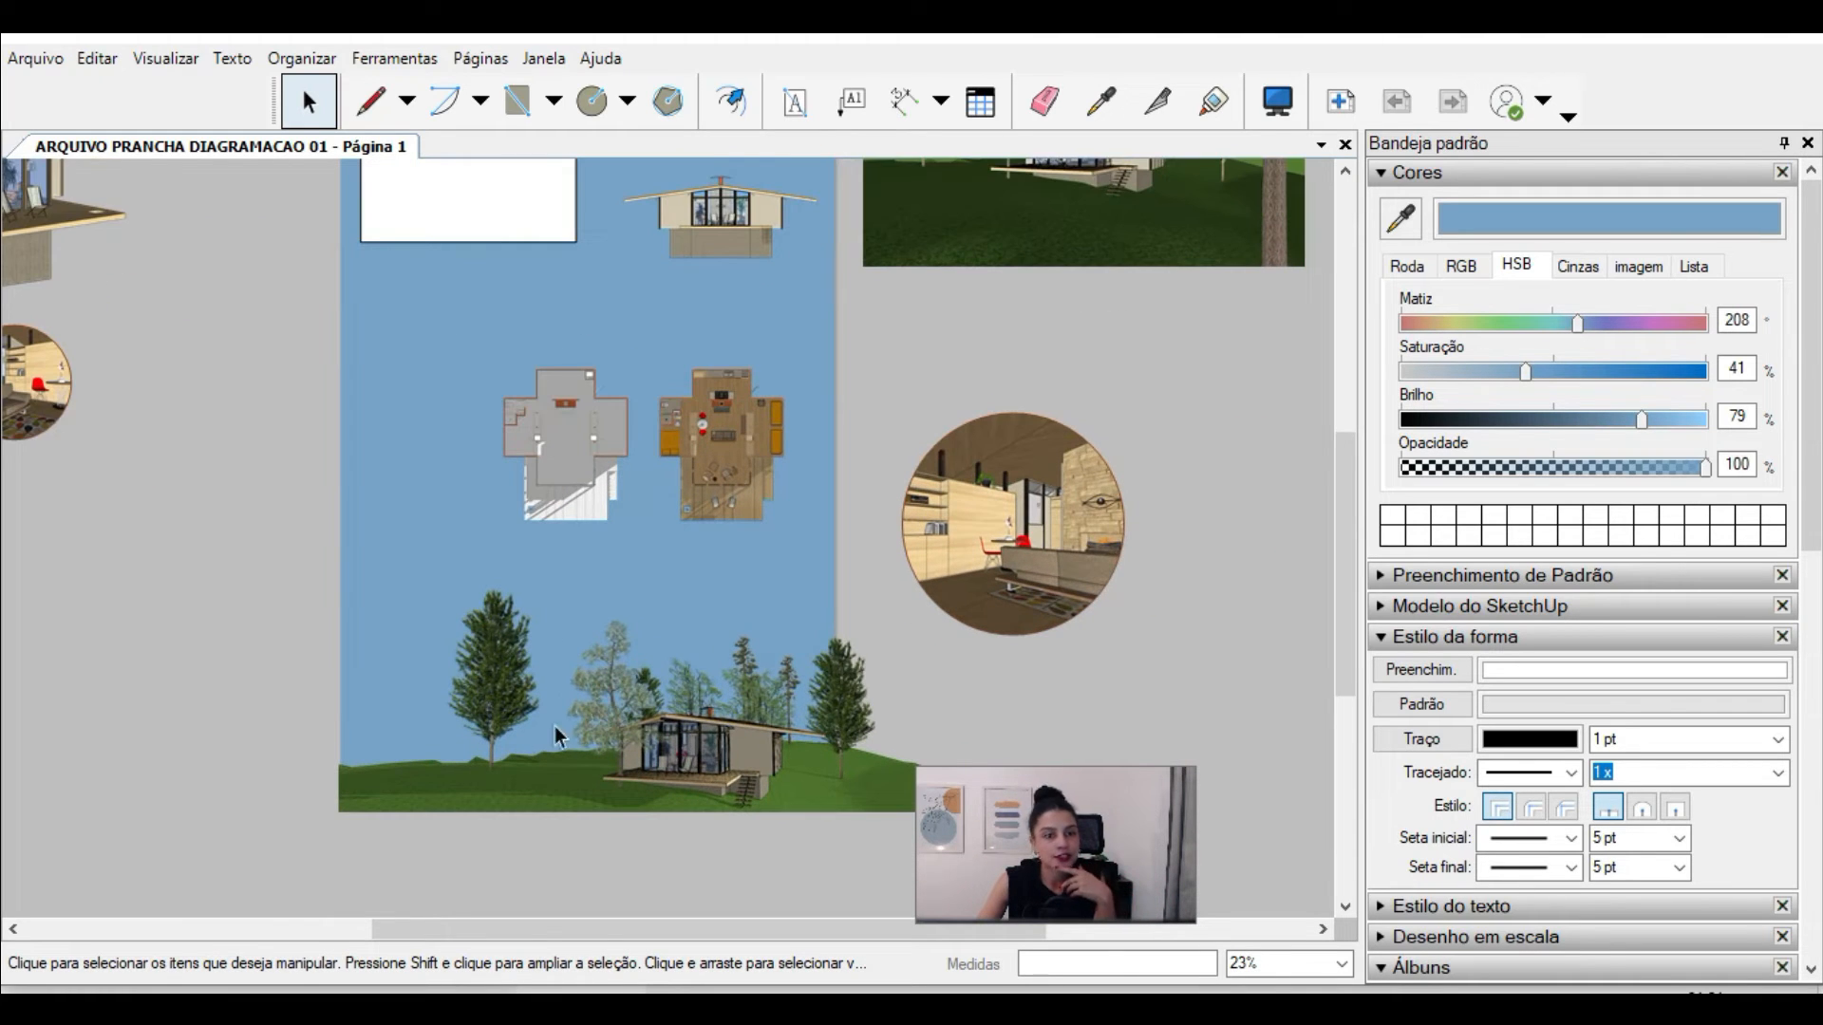
scroll(237, 677, "down", 1)
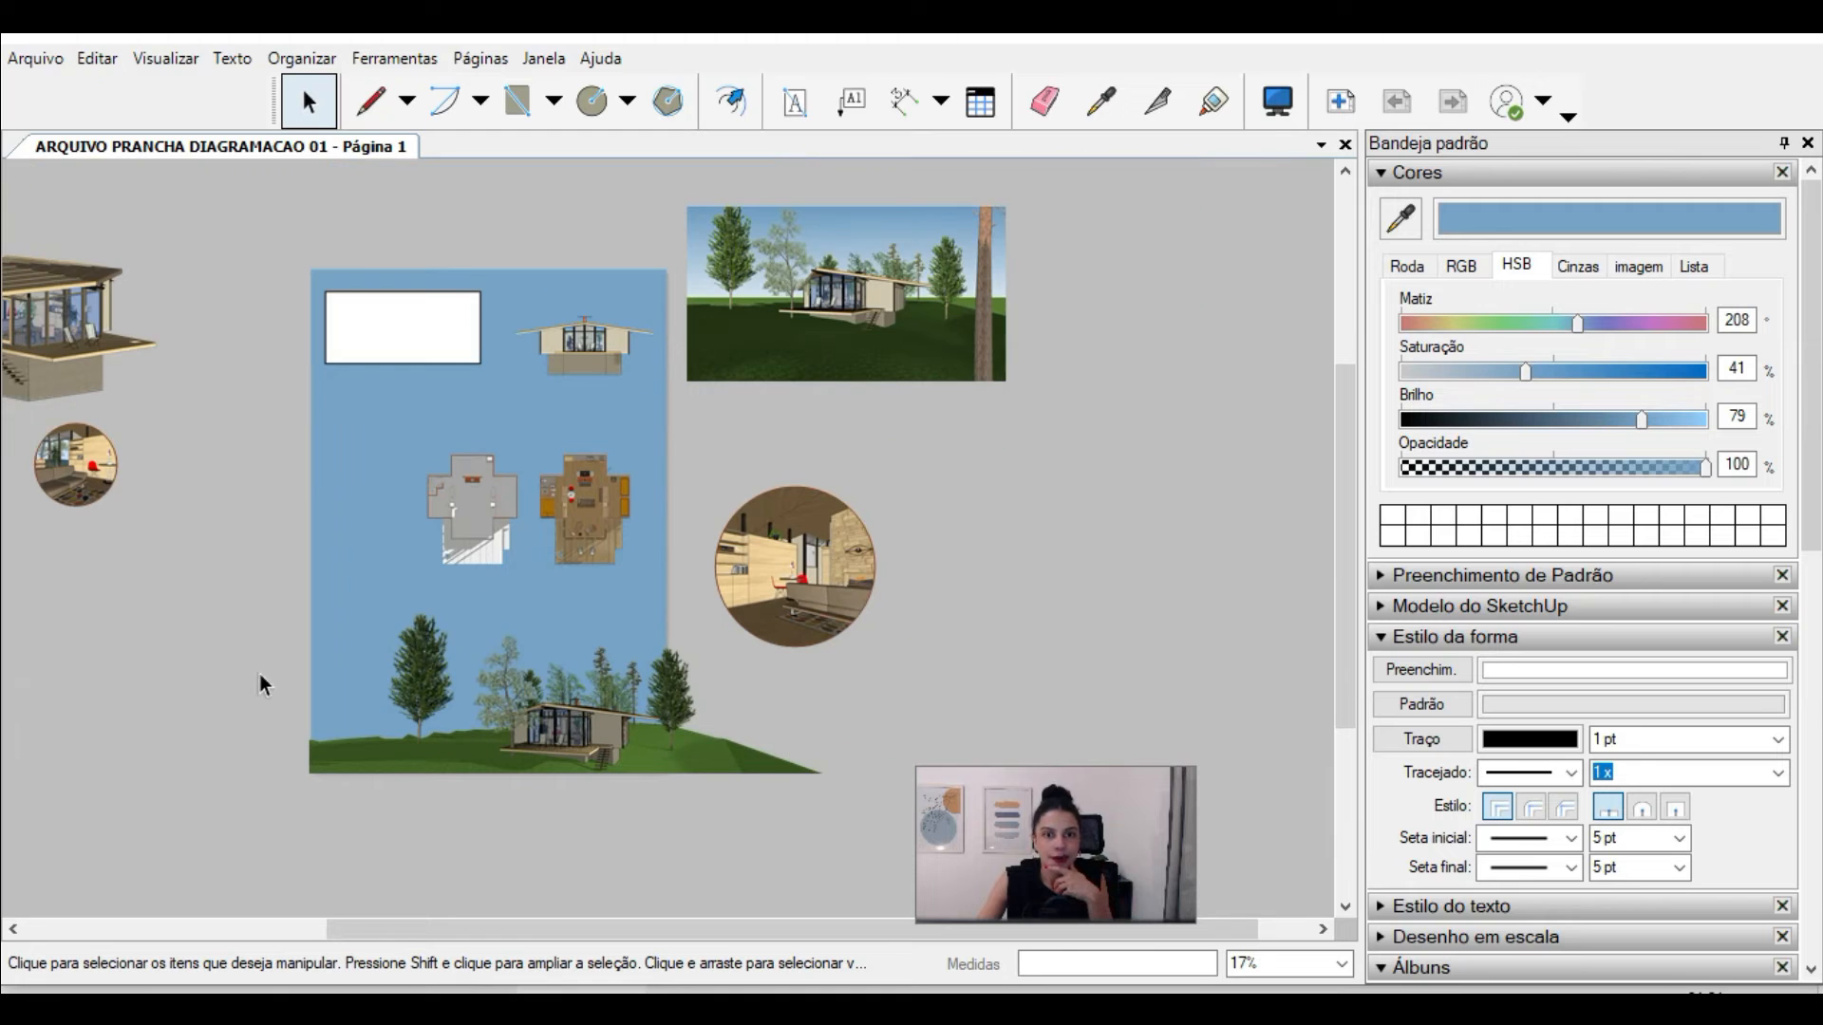
left_click(889, 365)
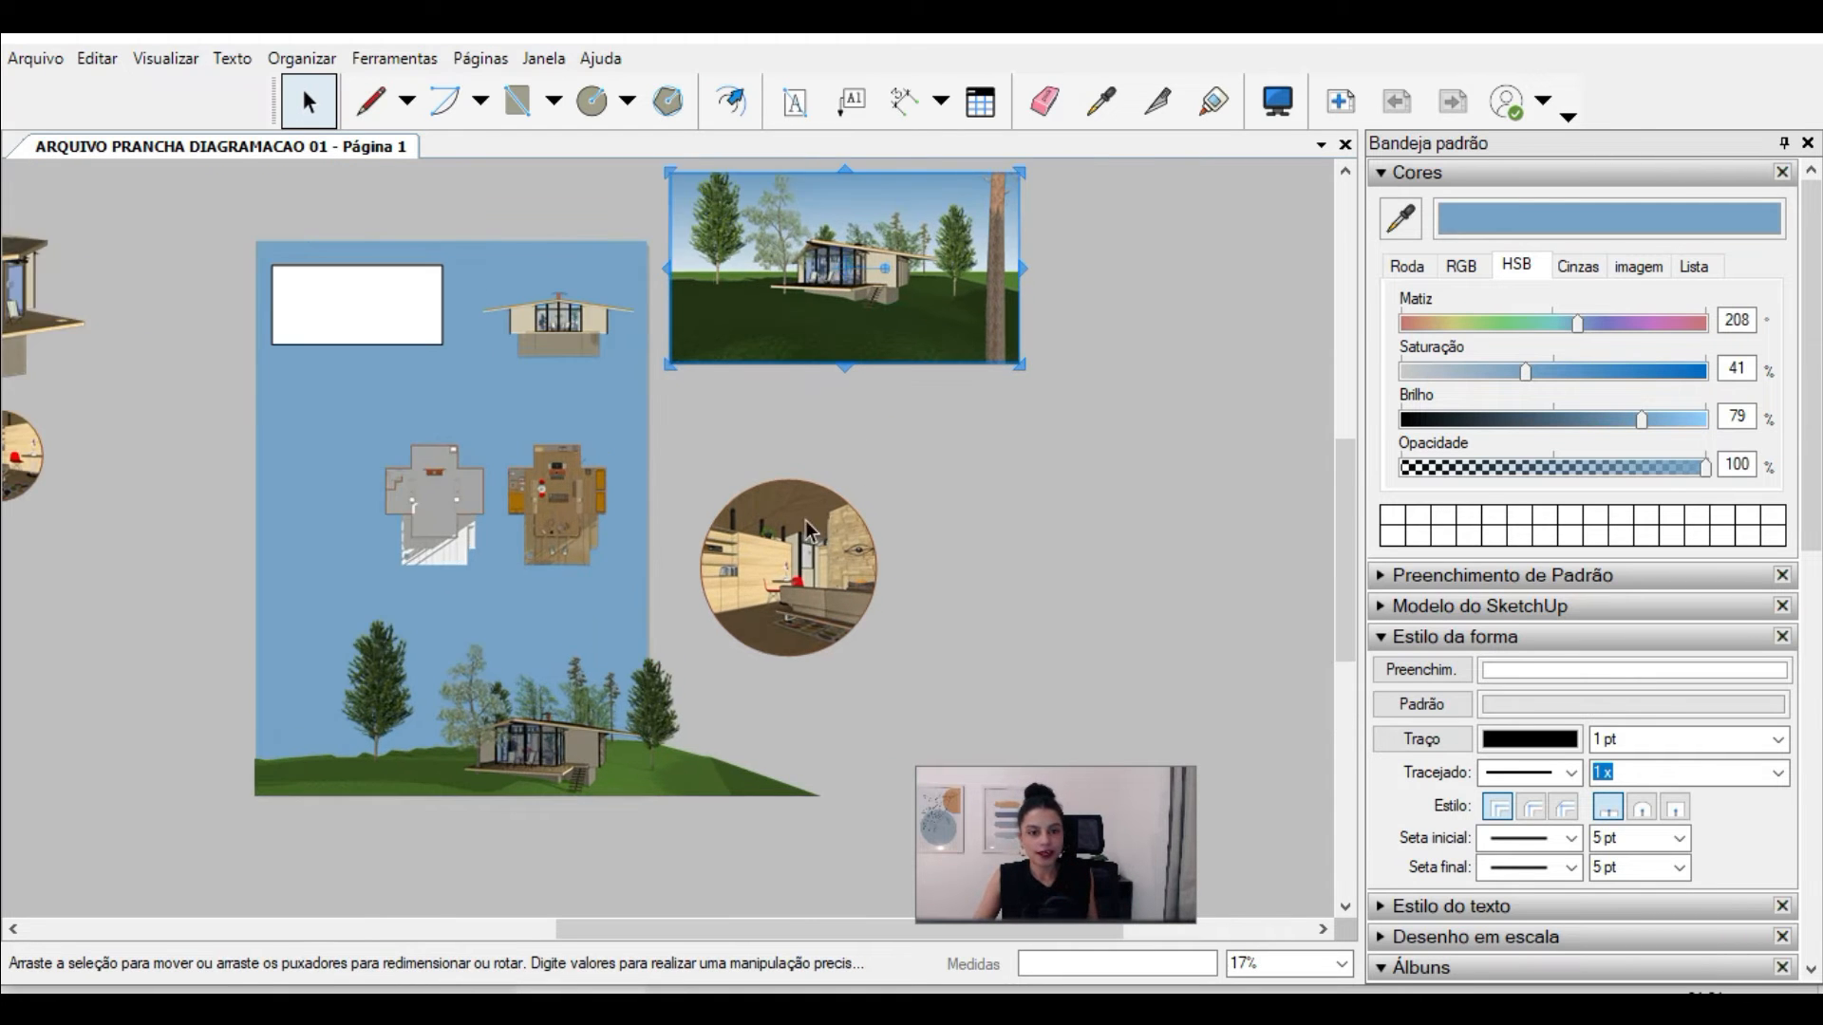
scroll(842, 562, "up", 2)
scroll(830, 578, "down", 3)
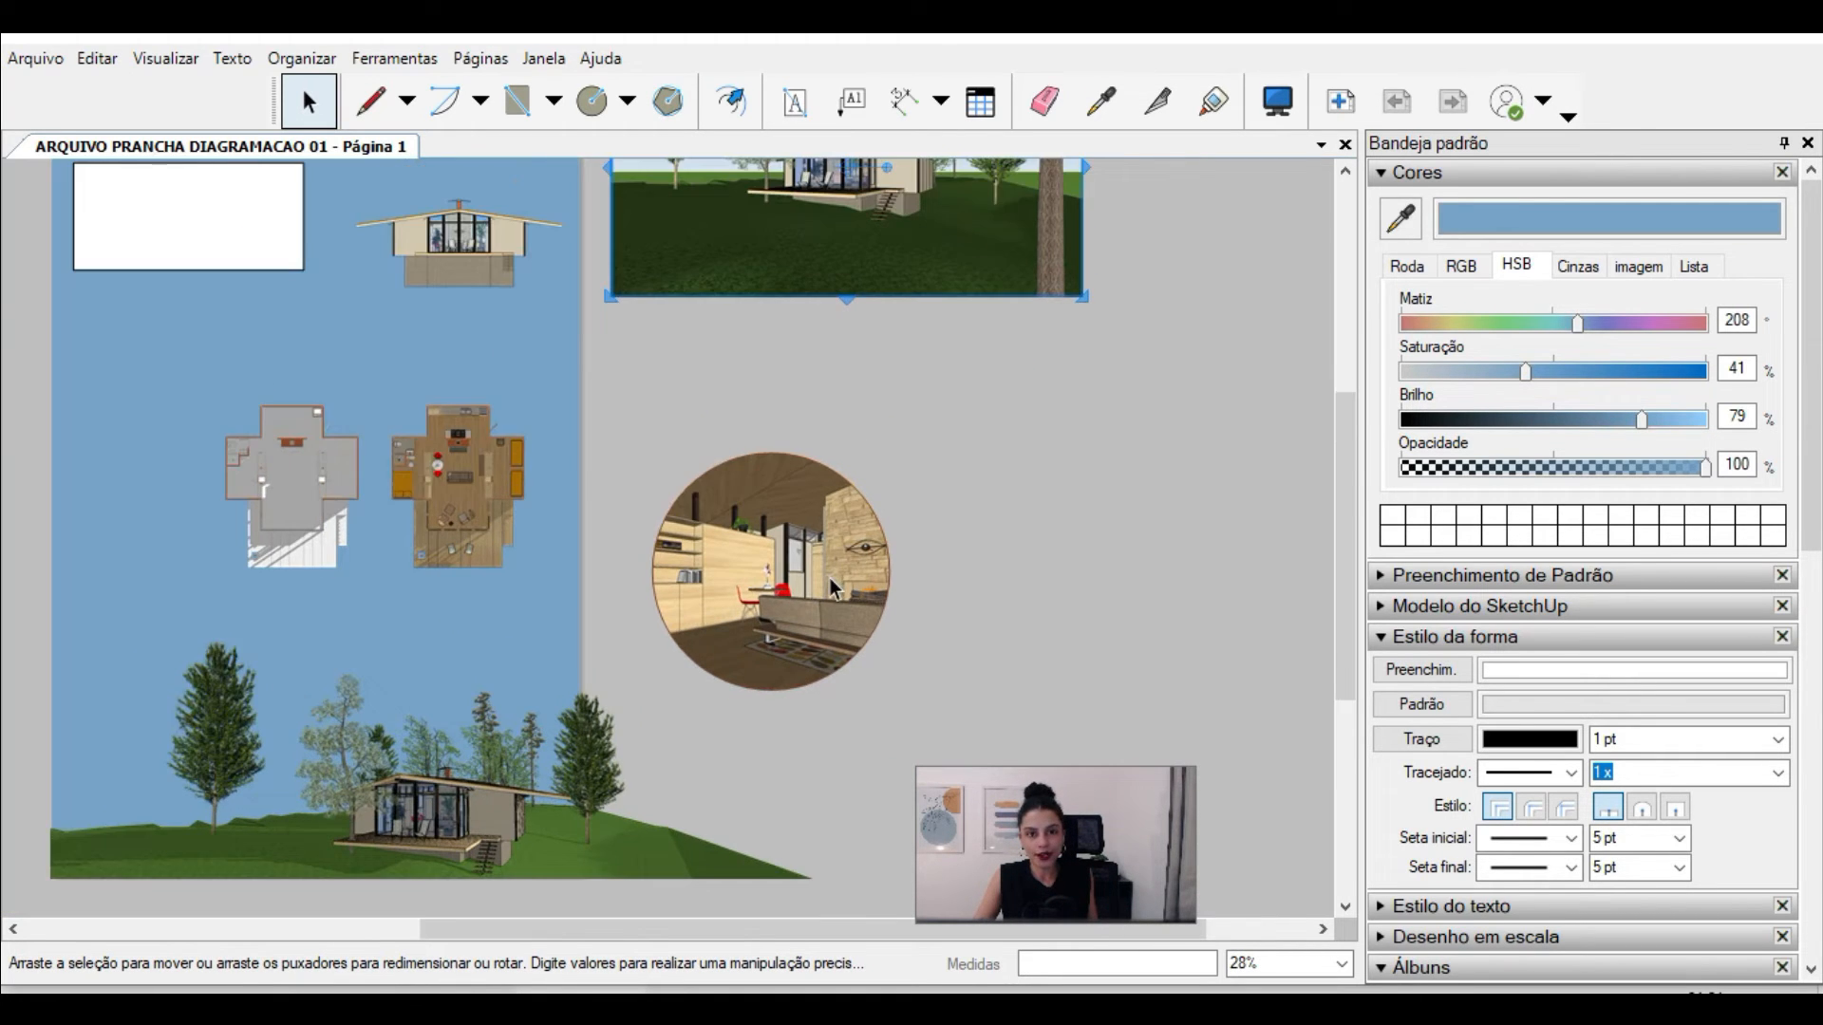
left_click_drag(817, 296, 1091, 512, "ctrl")
scroll(1183, 593, "up", 1)
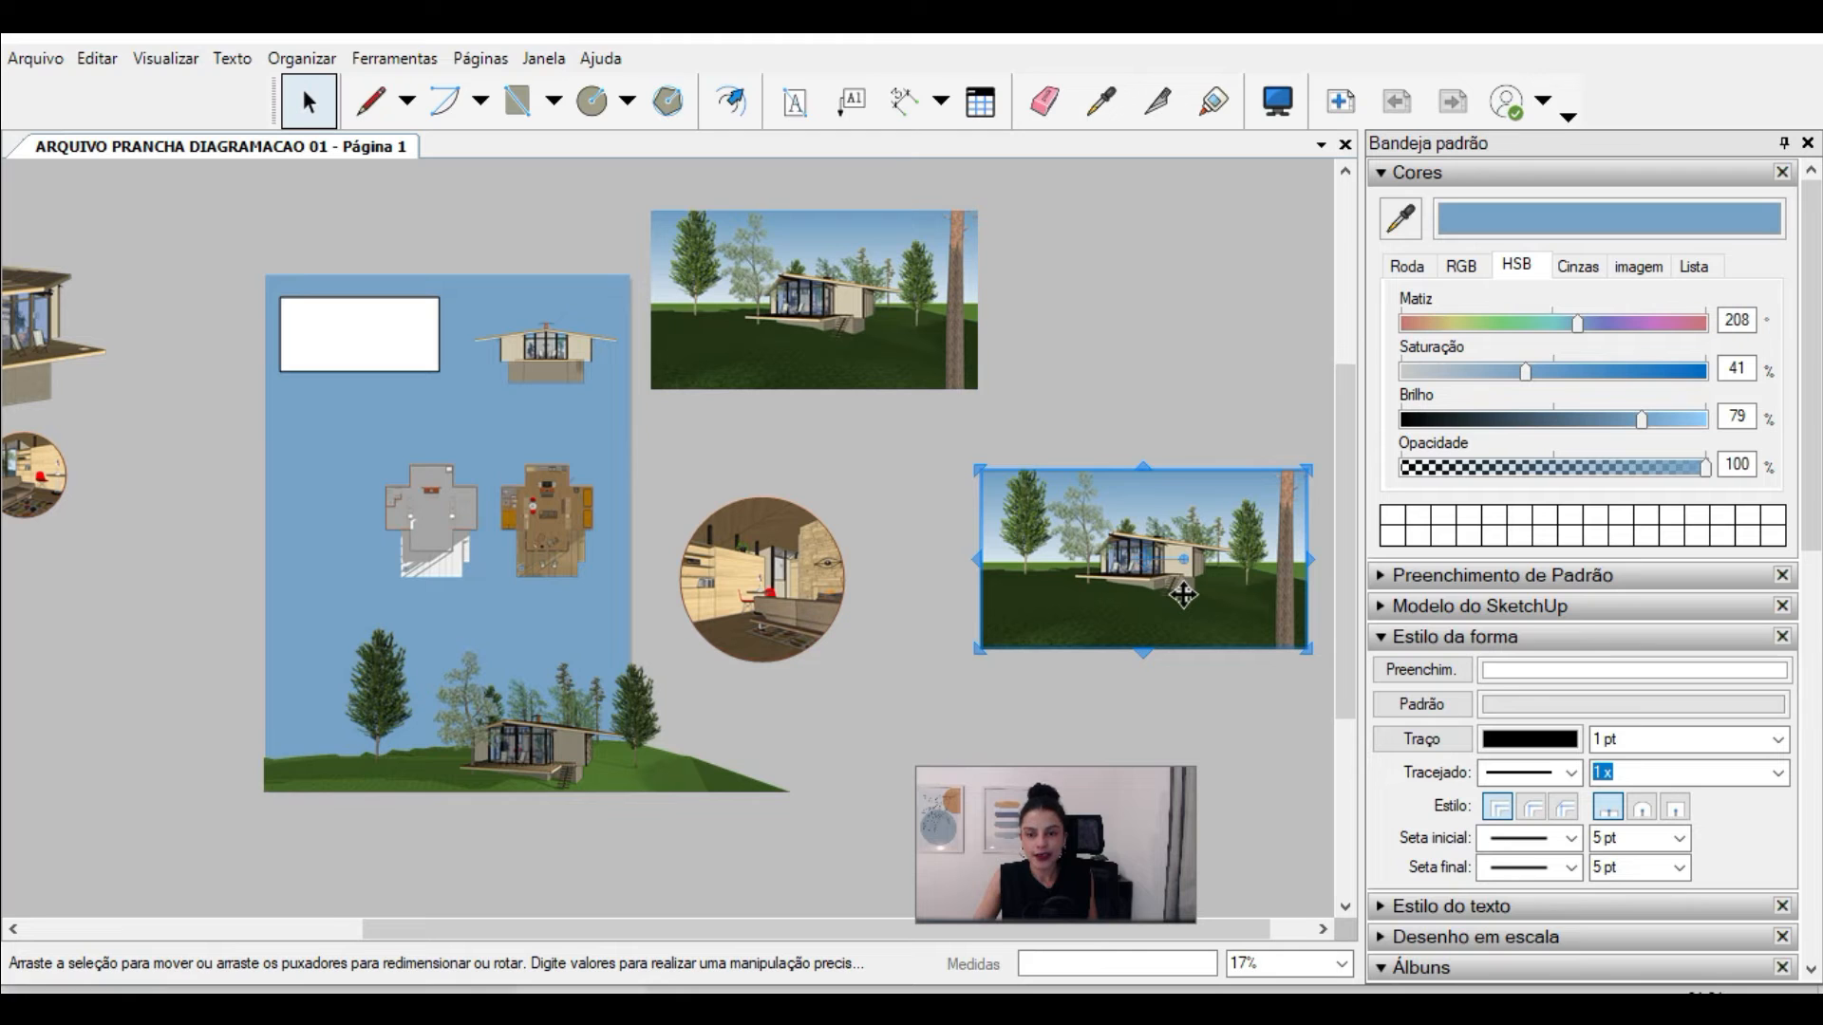
Step: Set the copied viewport's scene to ISO HUMANIZADA
left_click(1730, 609)
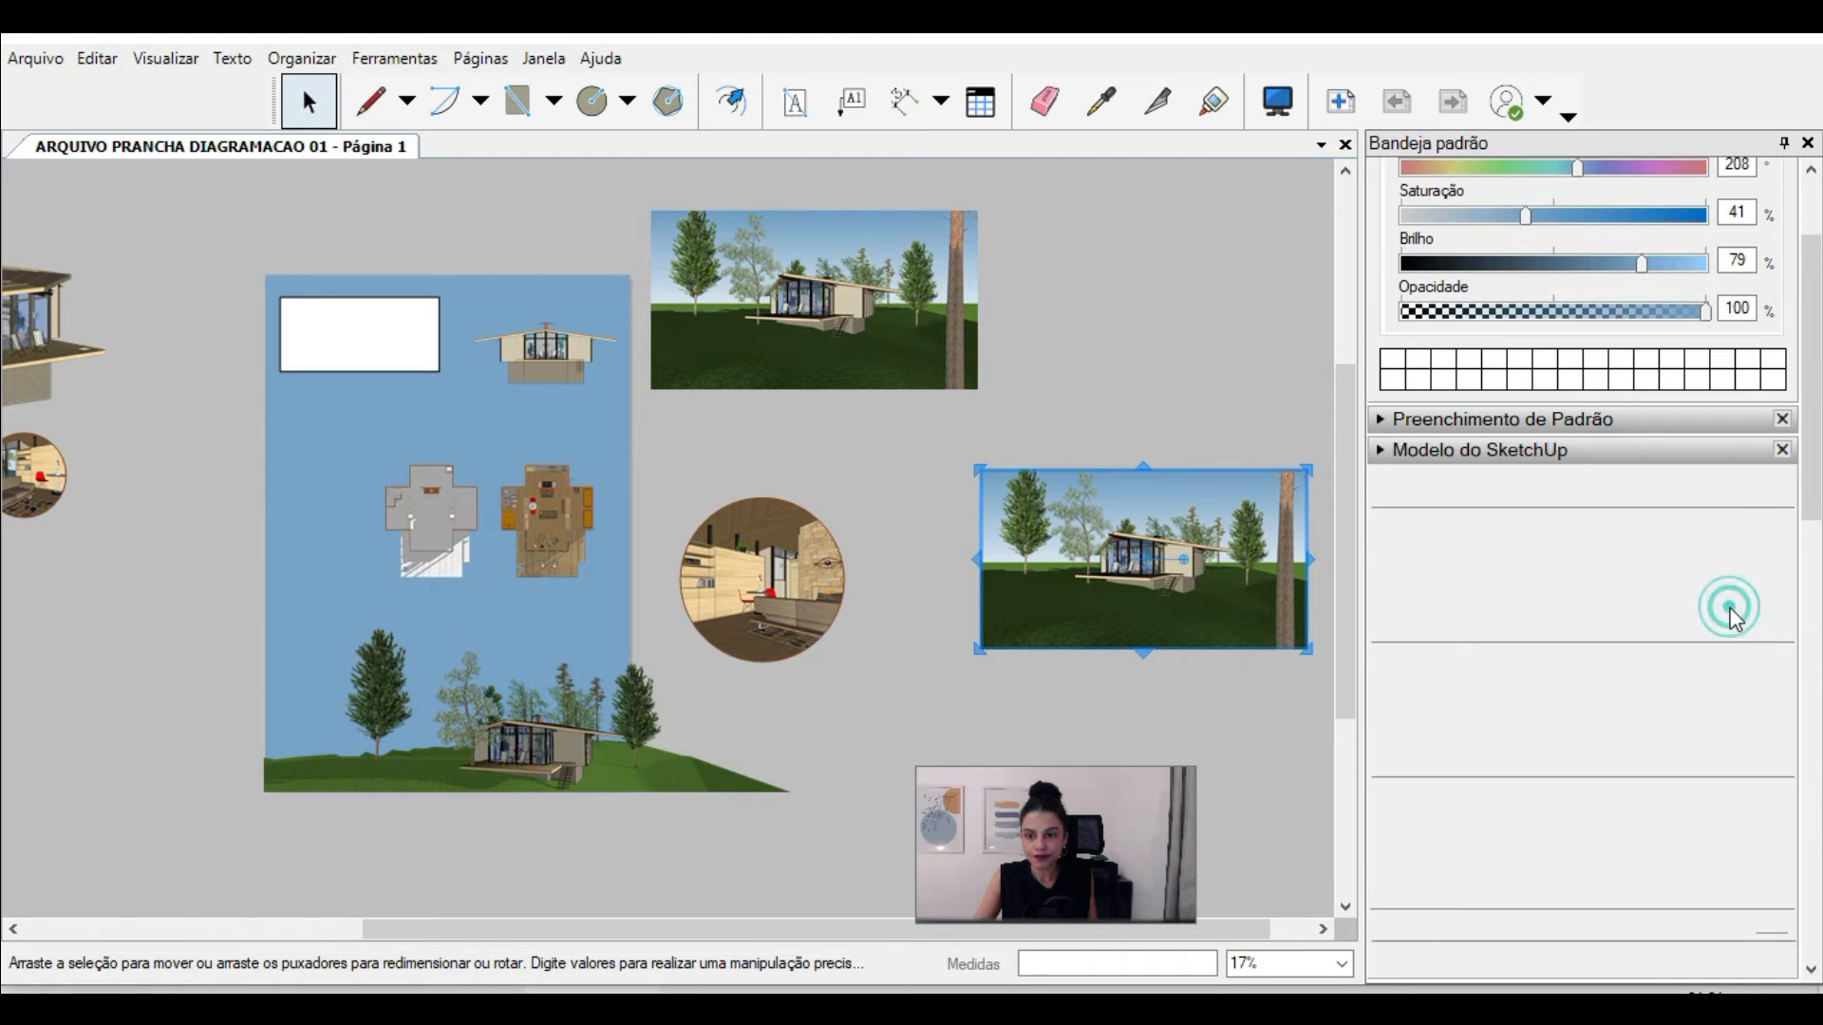
left_click(1763, 561)
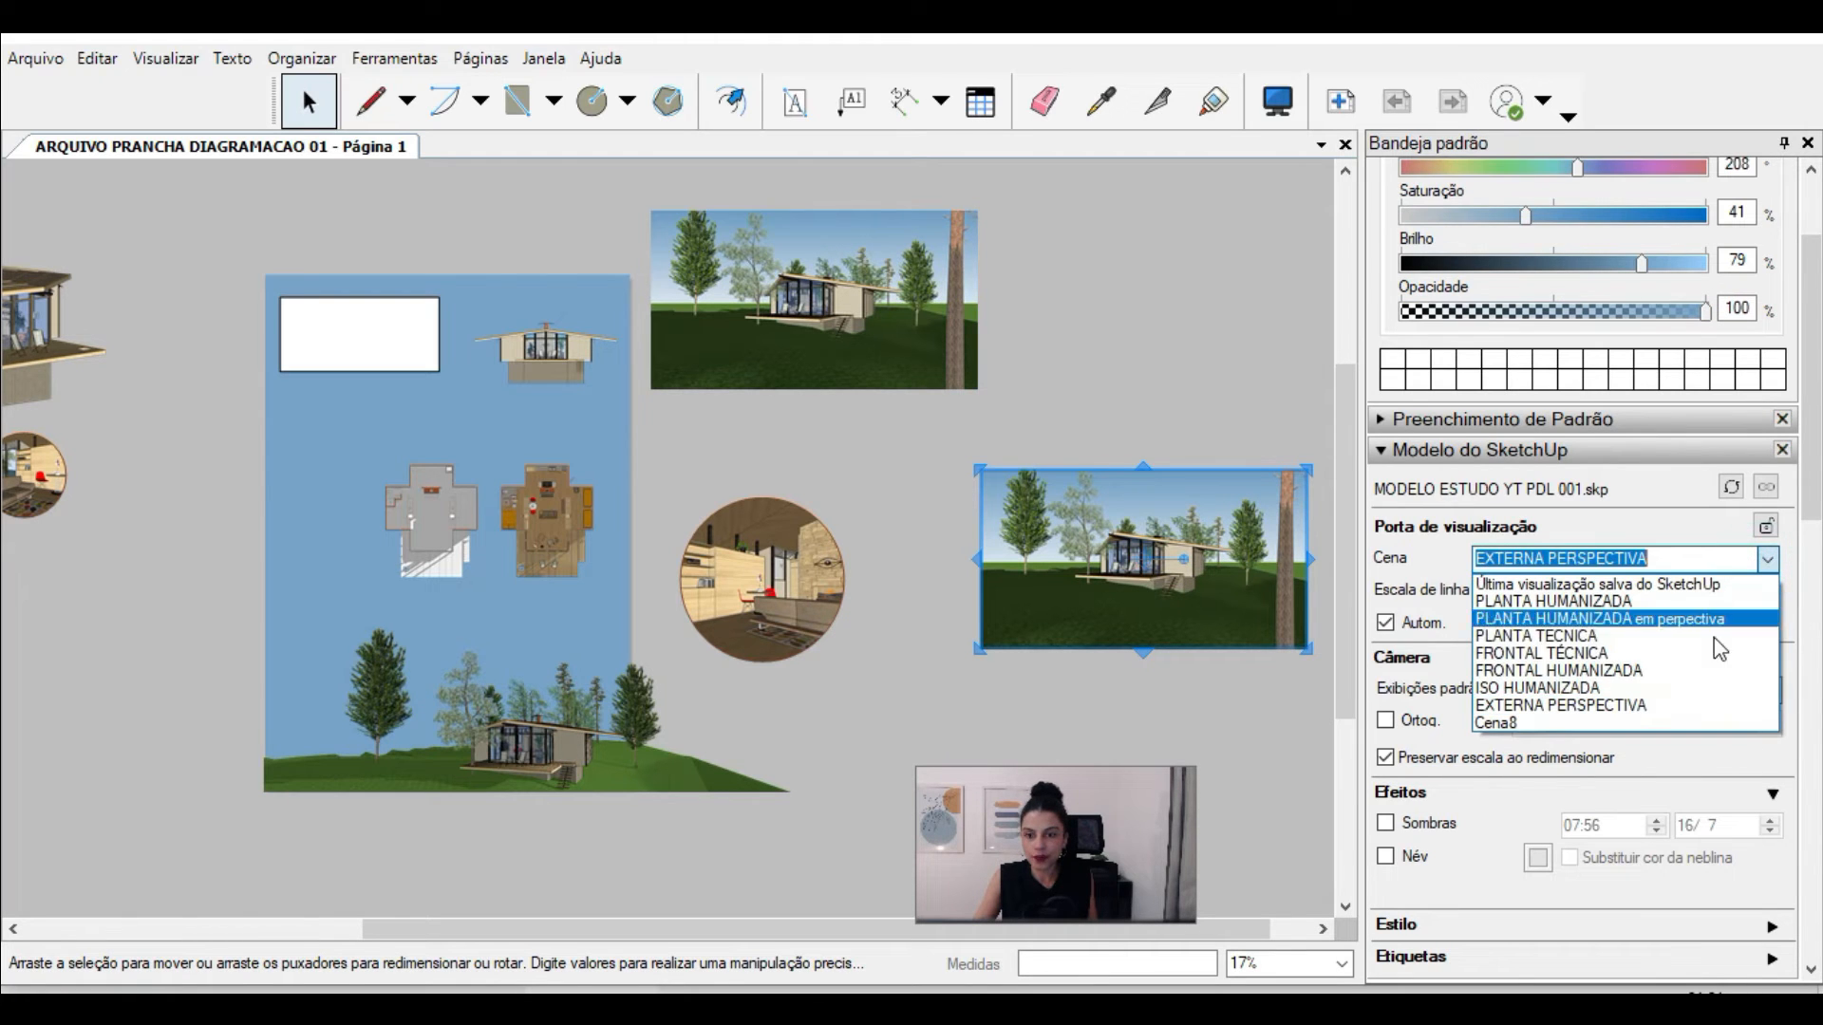
left_click(1604, 697)
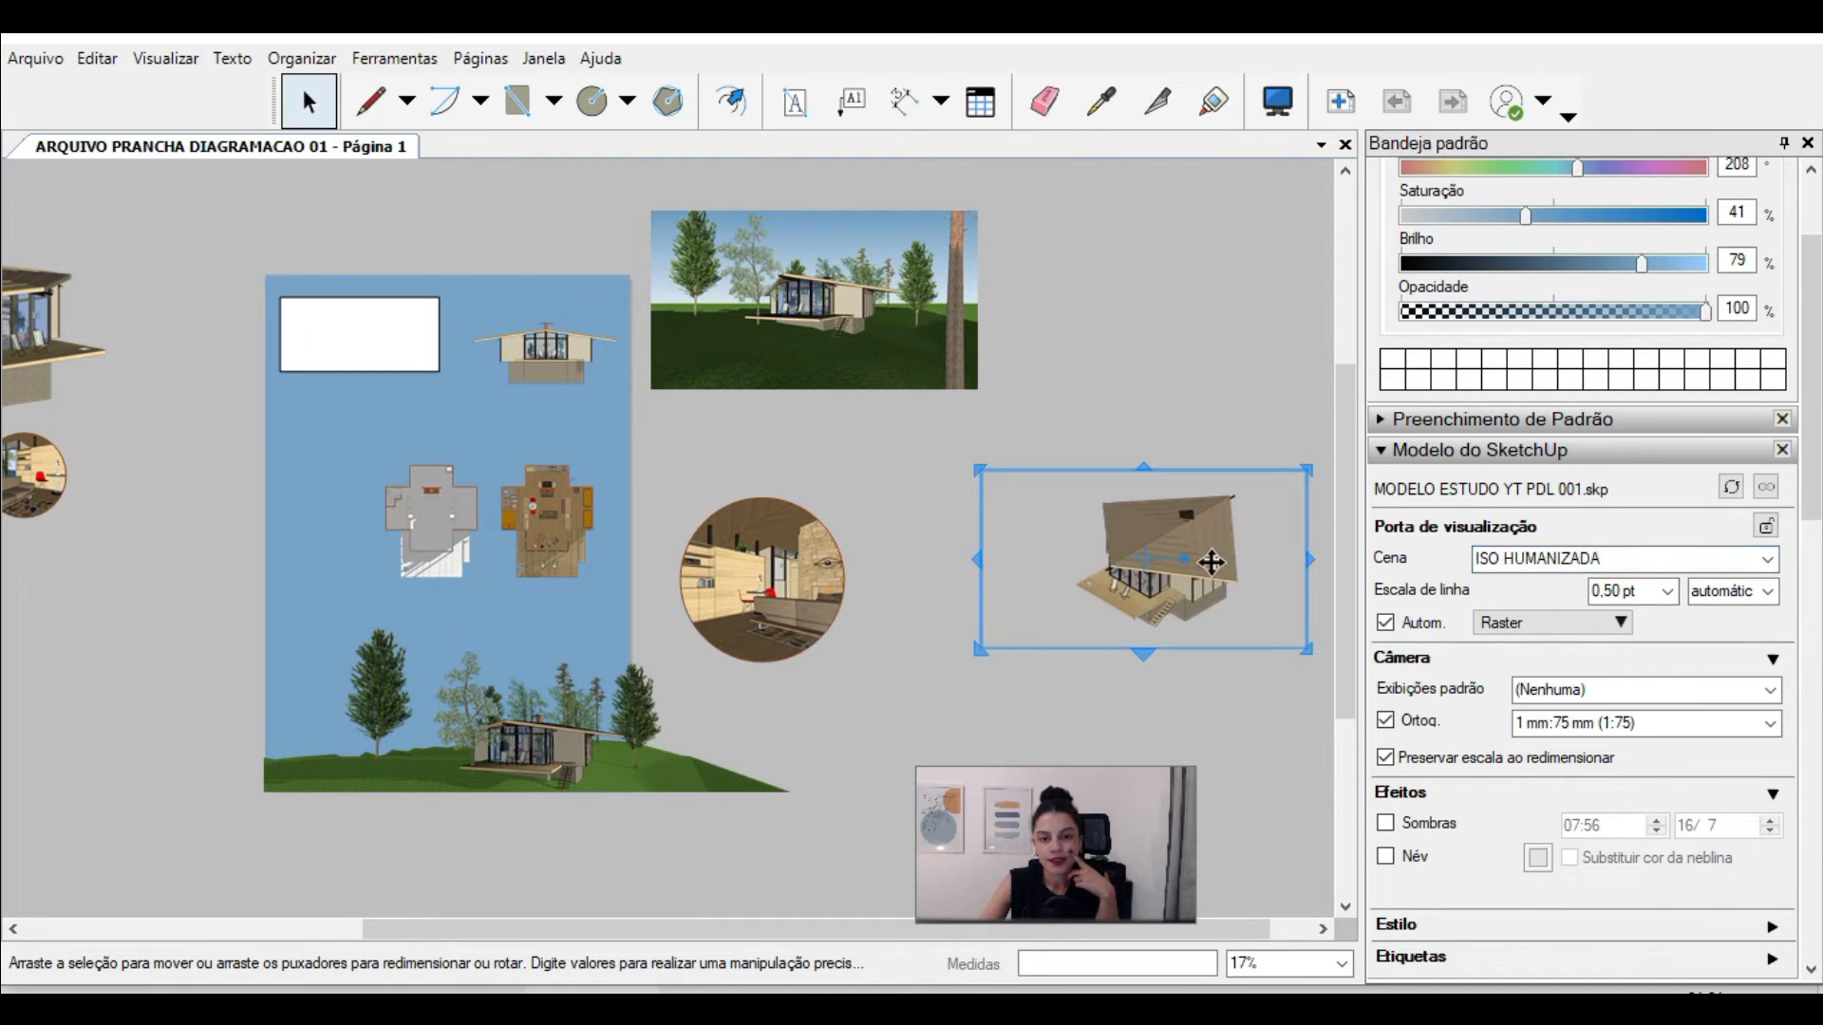
Step: Orbit the model inside the ISO HUMANIZADA viewport to a lower view from the cabin's other side and finish editing it
scroll(1212, 562, "up", 3)
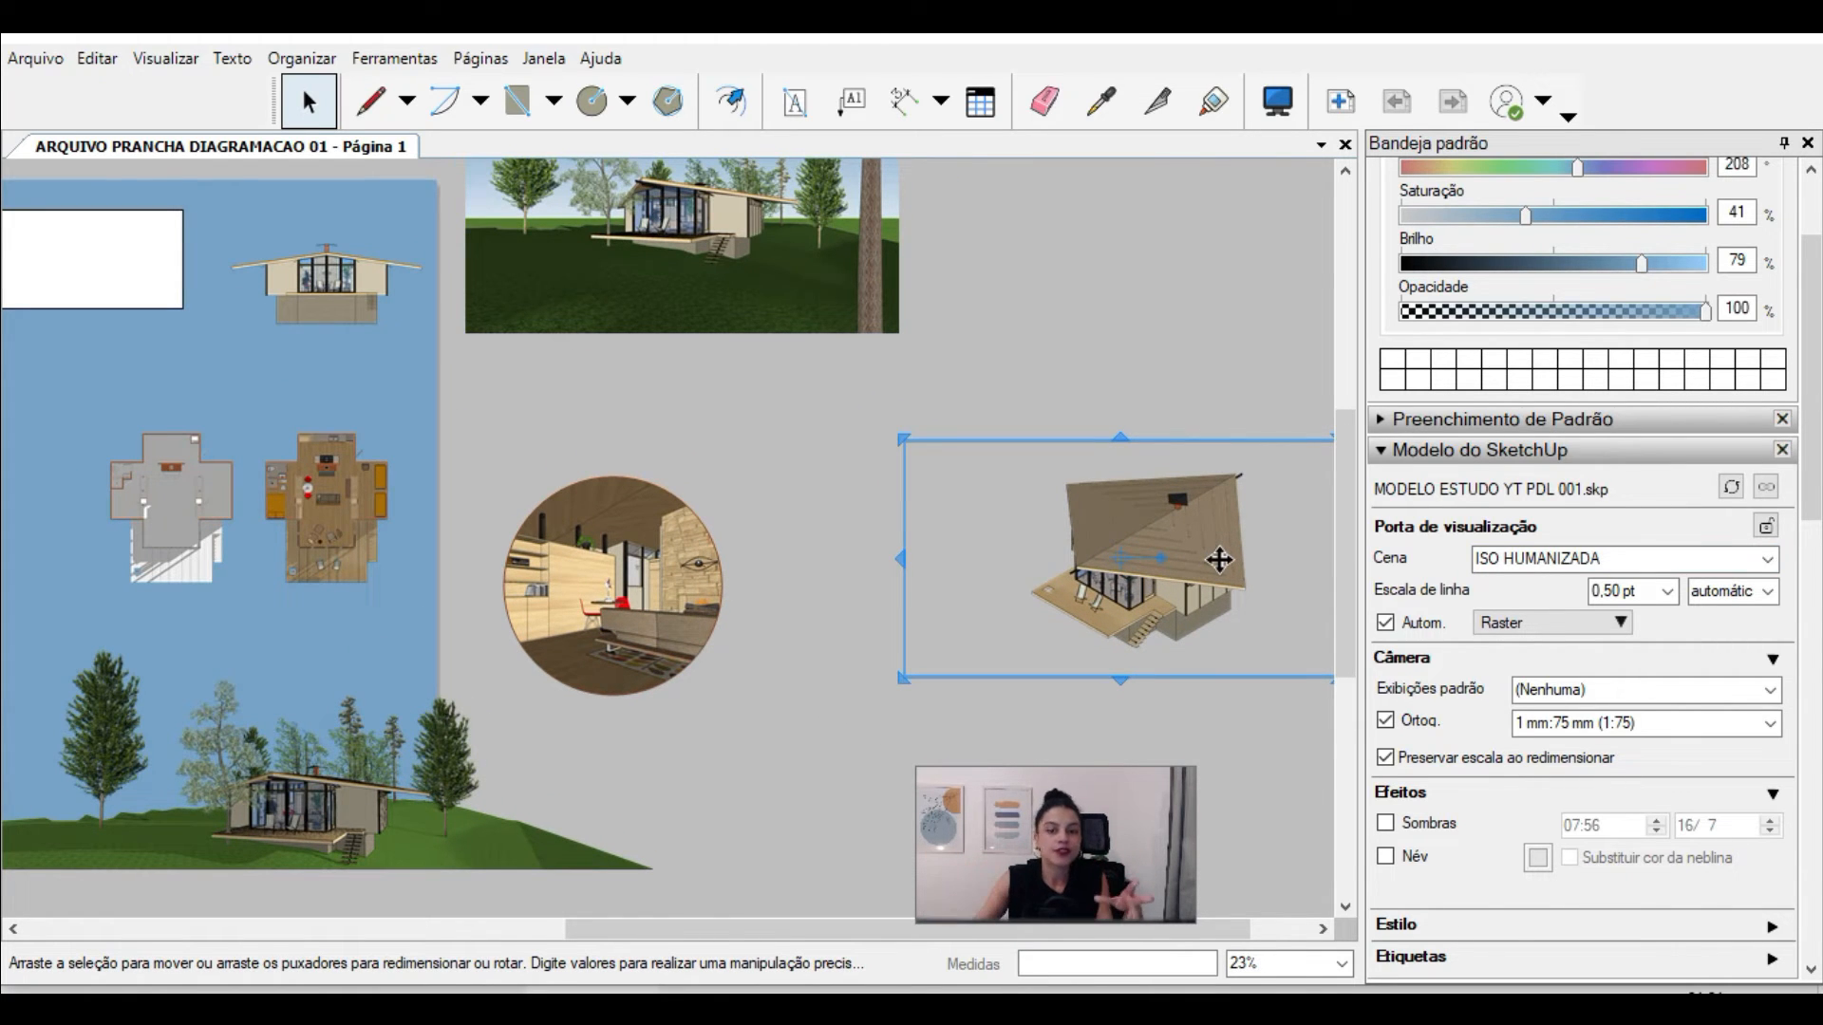
double_click(1087, 575)
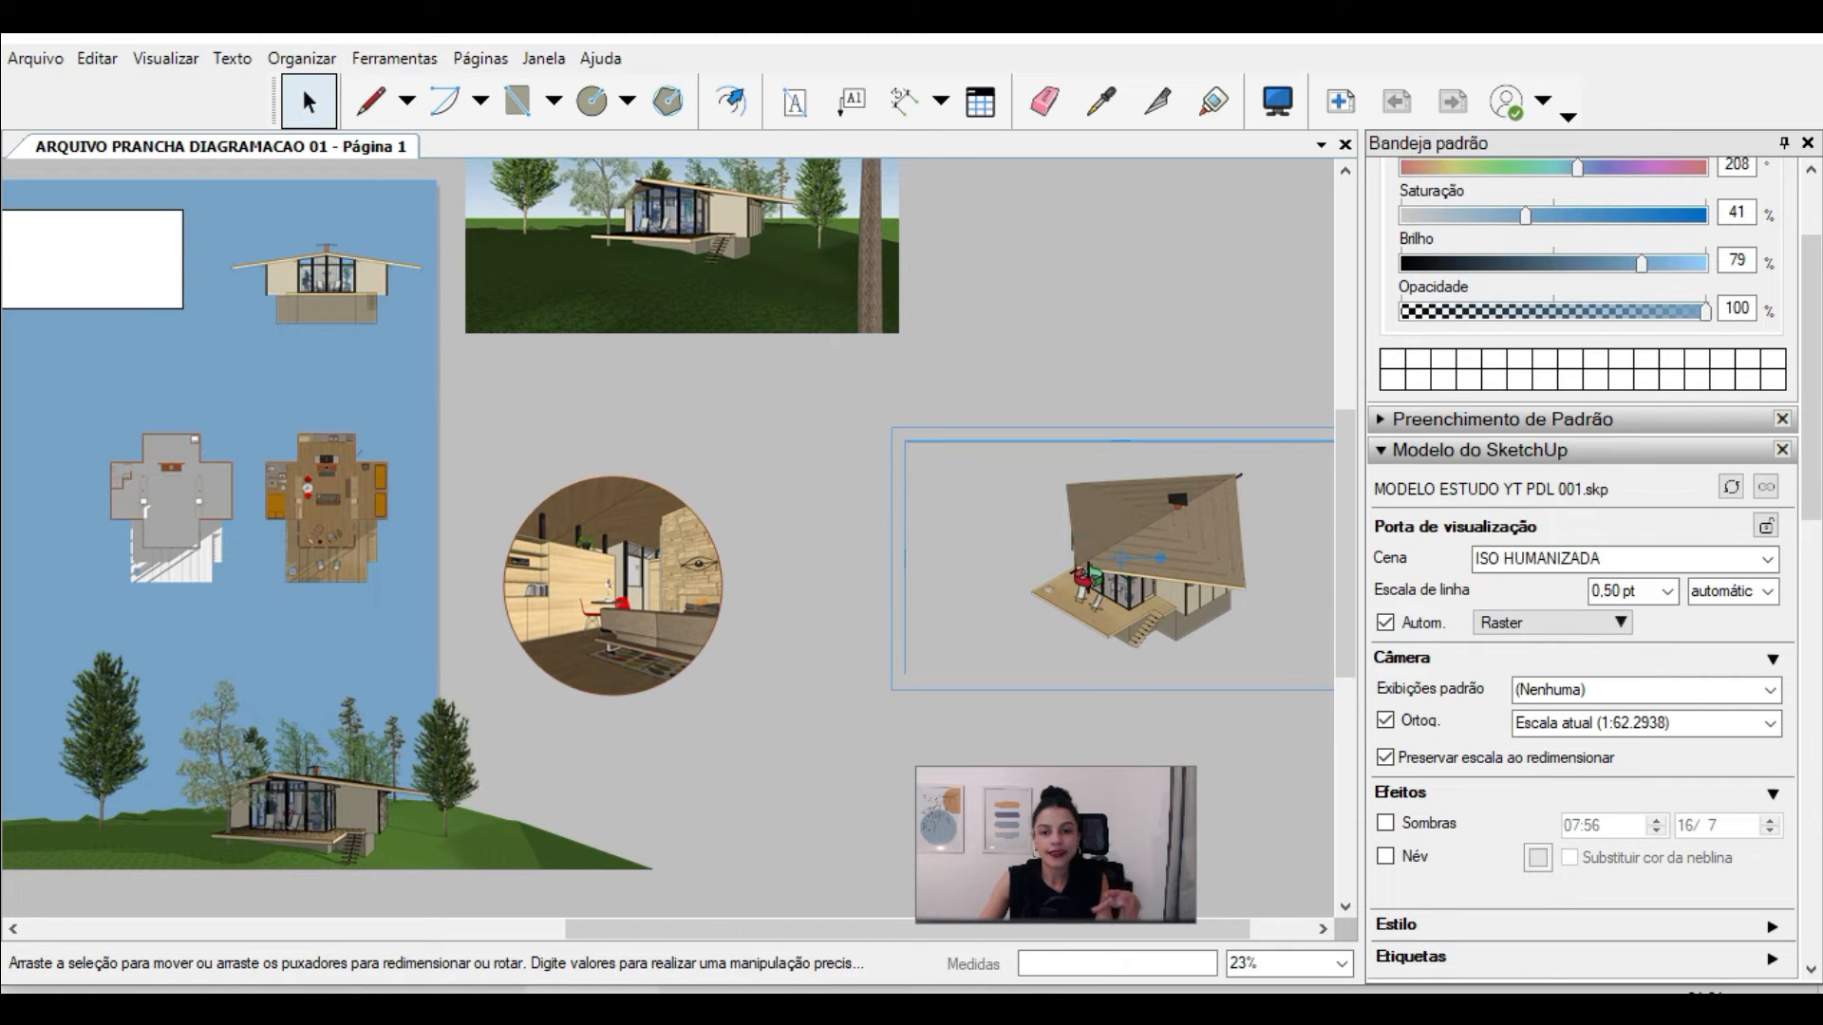
left_click_drag(1084, 576, 1318, 528)
scroll(1235, 532, "up", 3)
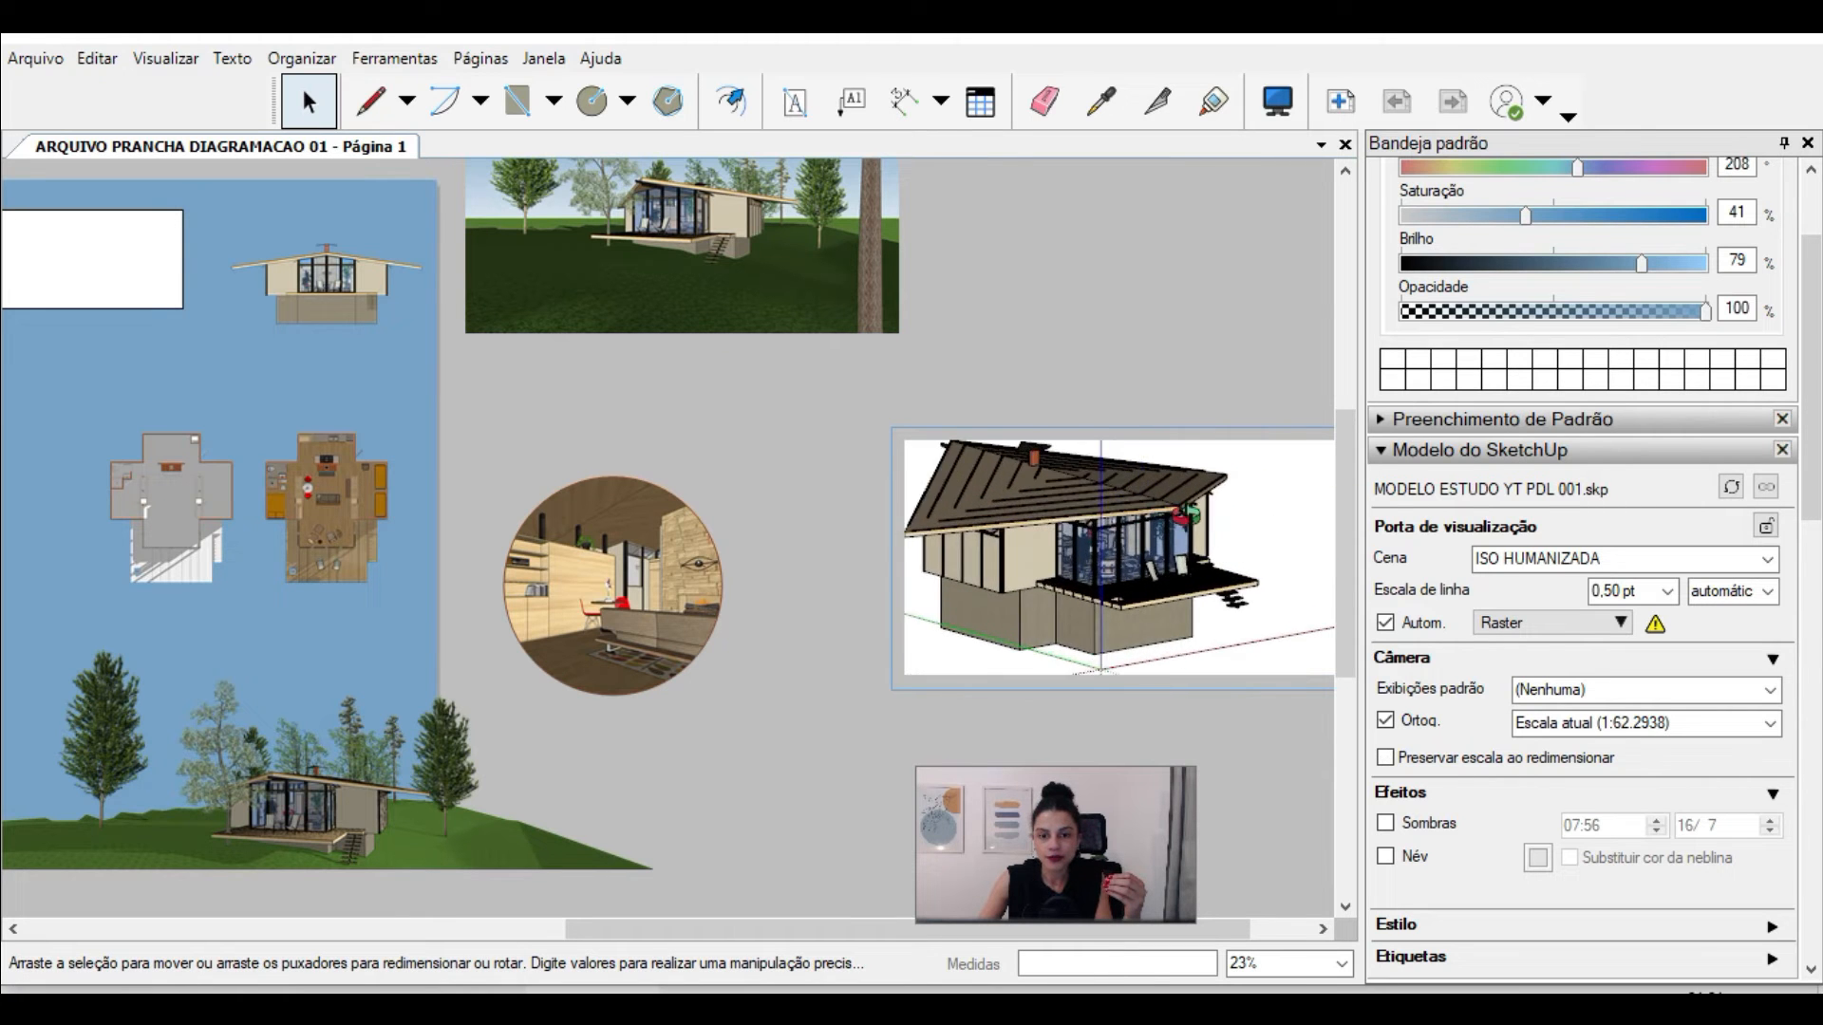
left_click_drag(1074, 528, 1151, 358)
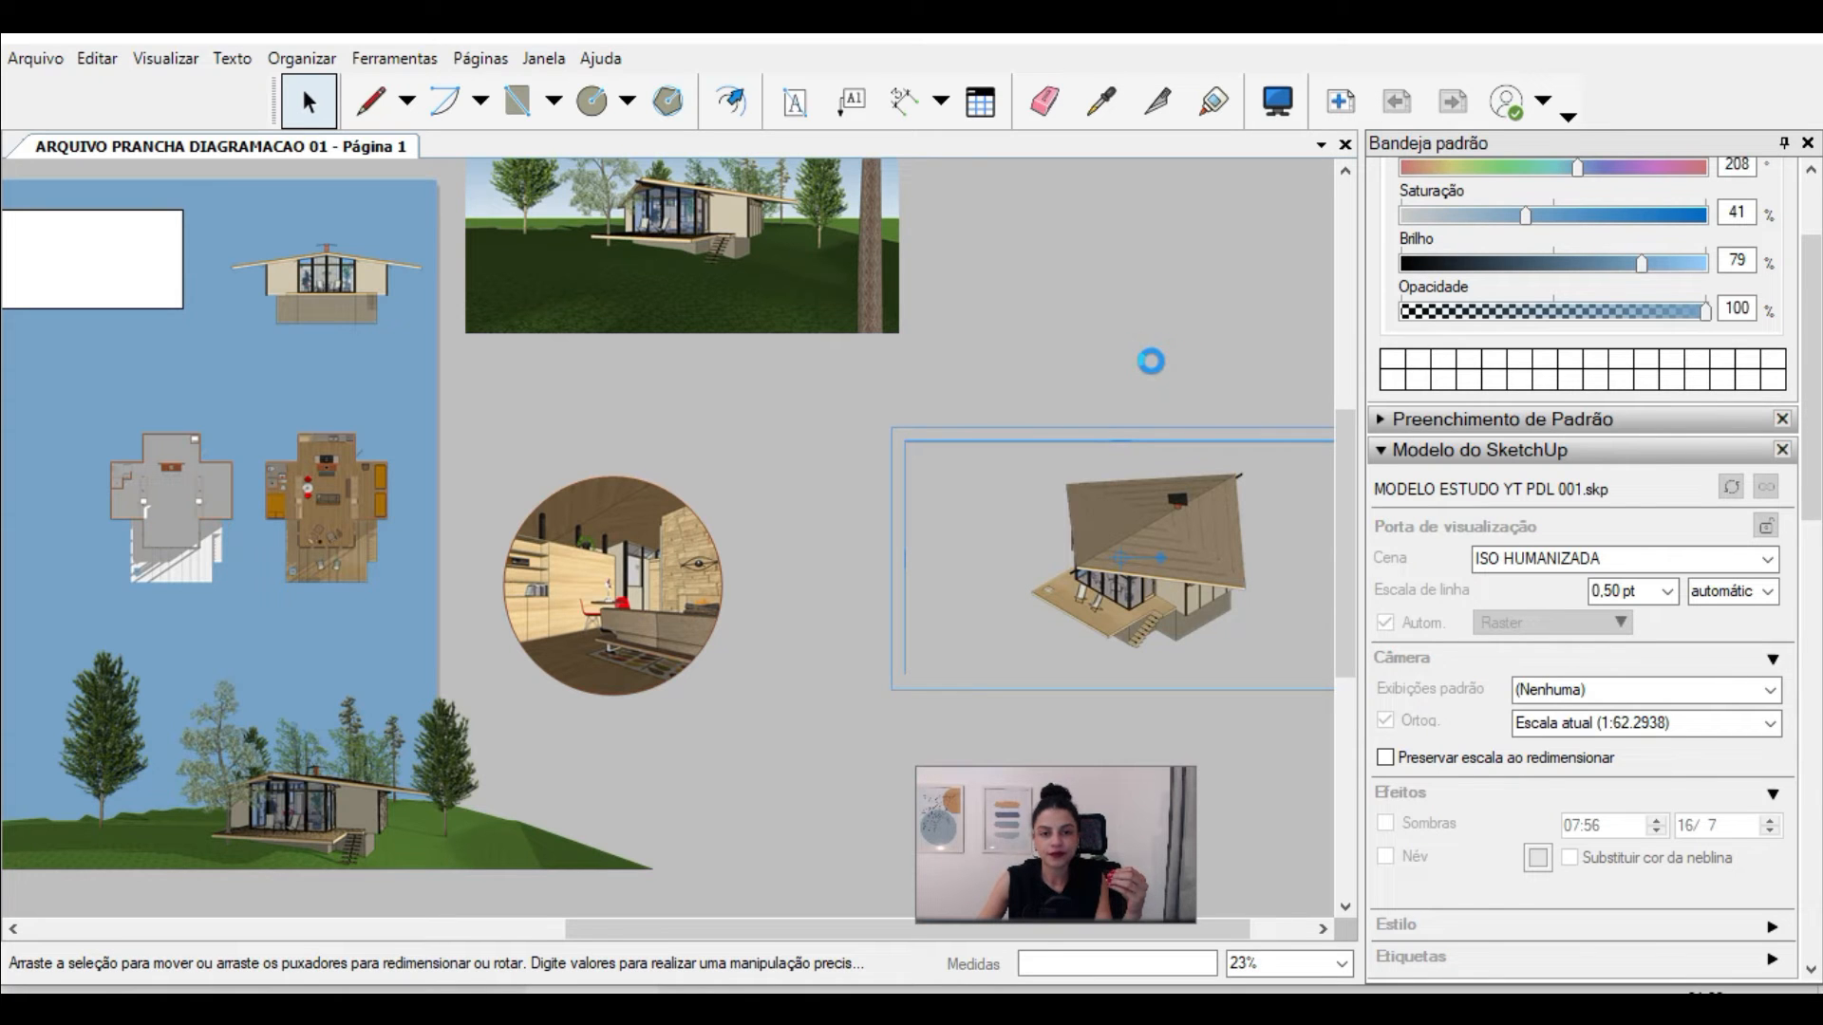
left_click(1151, 363)
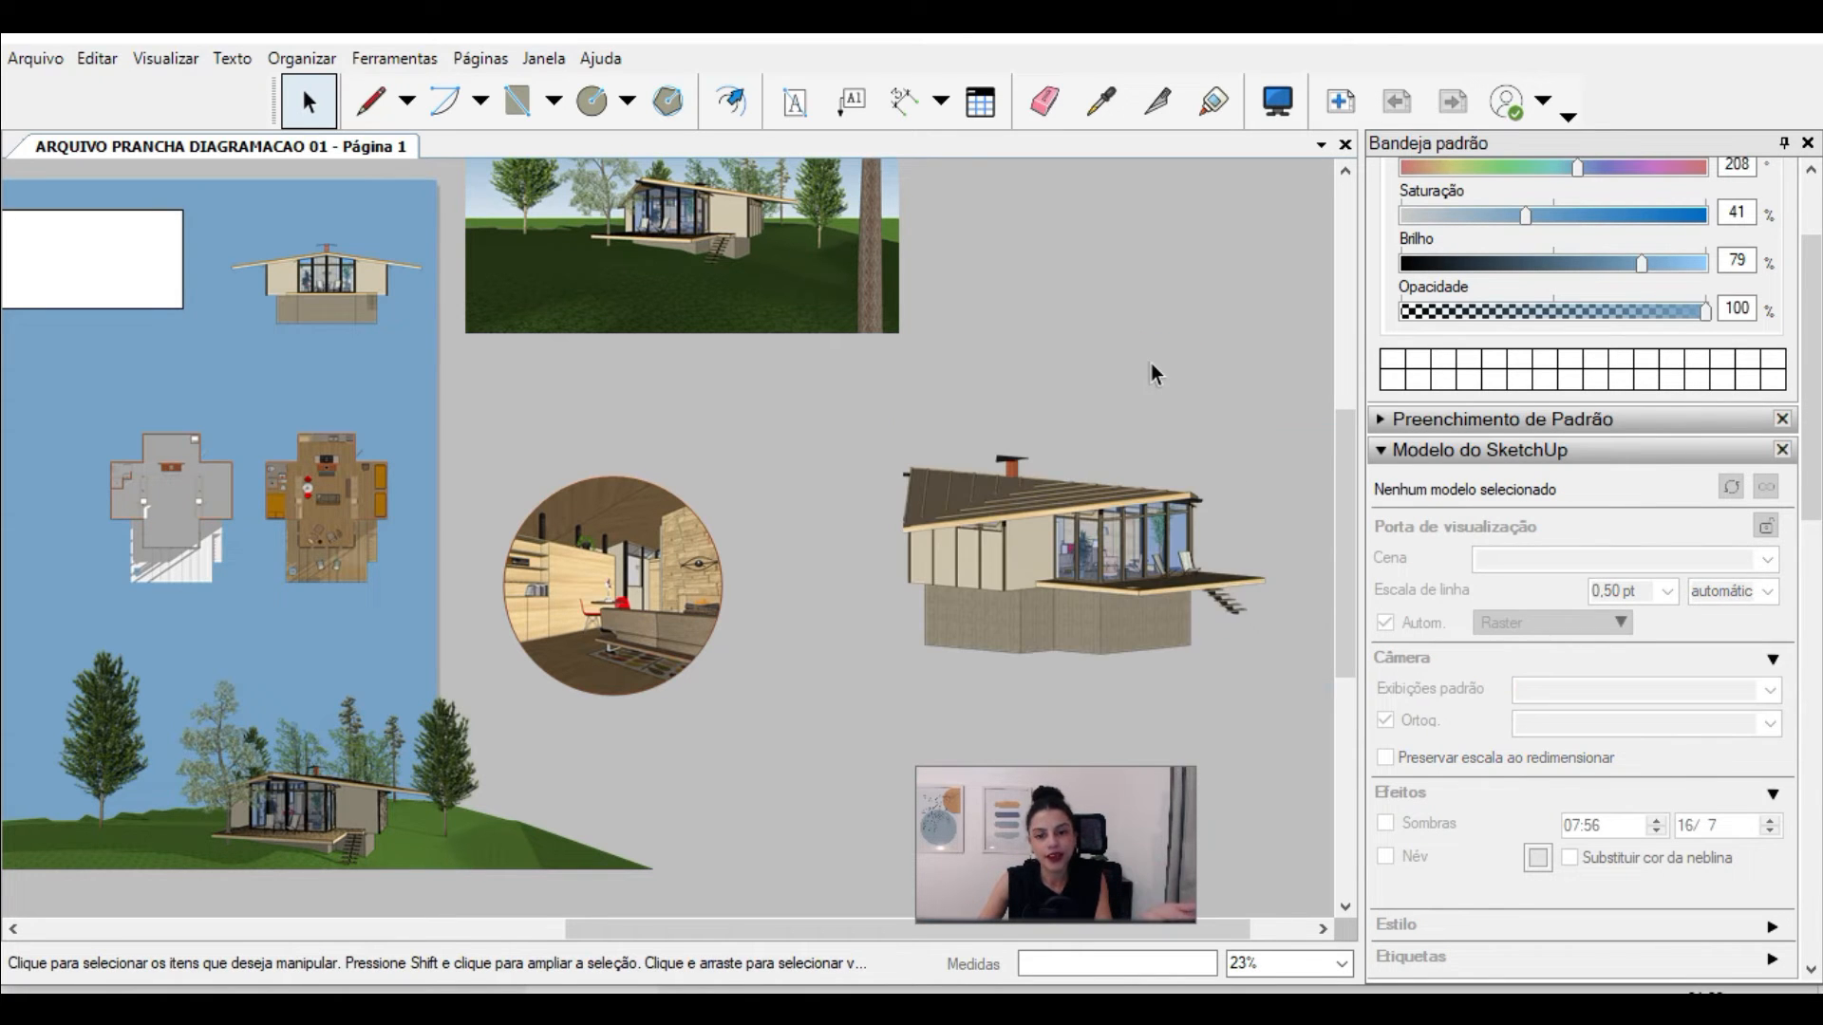
scroll(1168, 531, "down", 3)
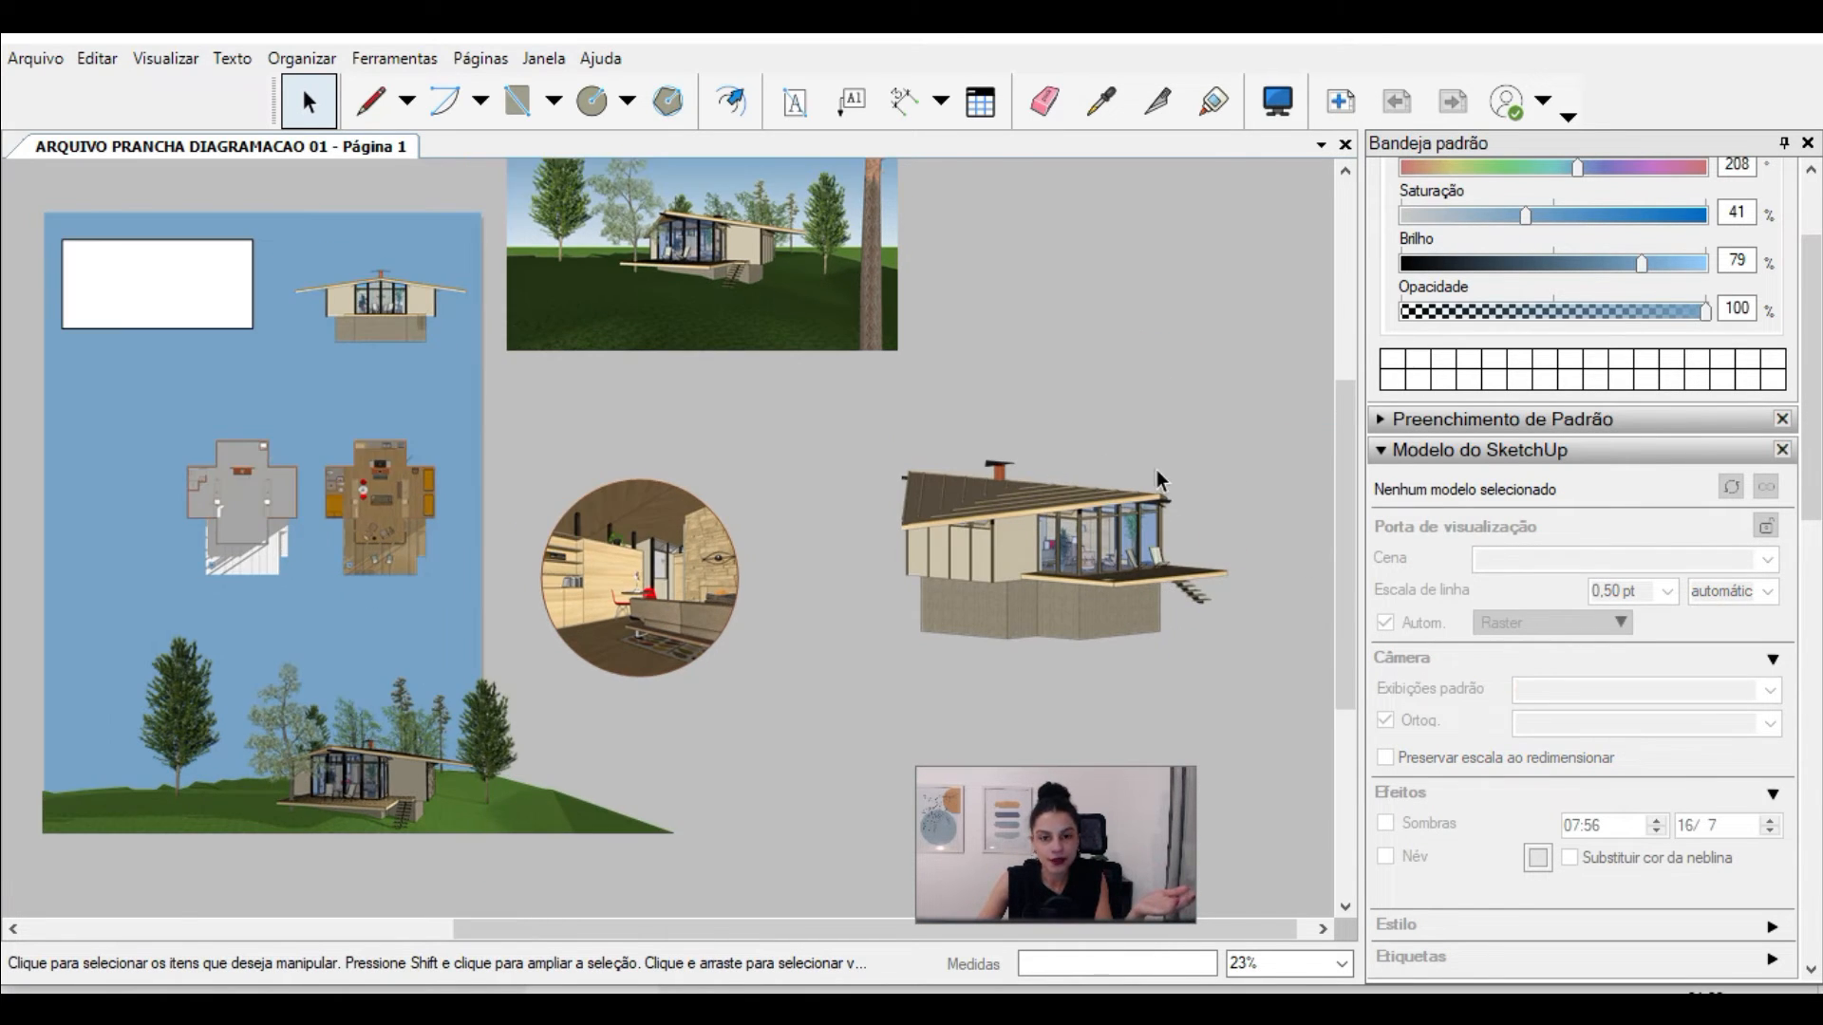
scroll(1150, 527, "down", 3)
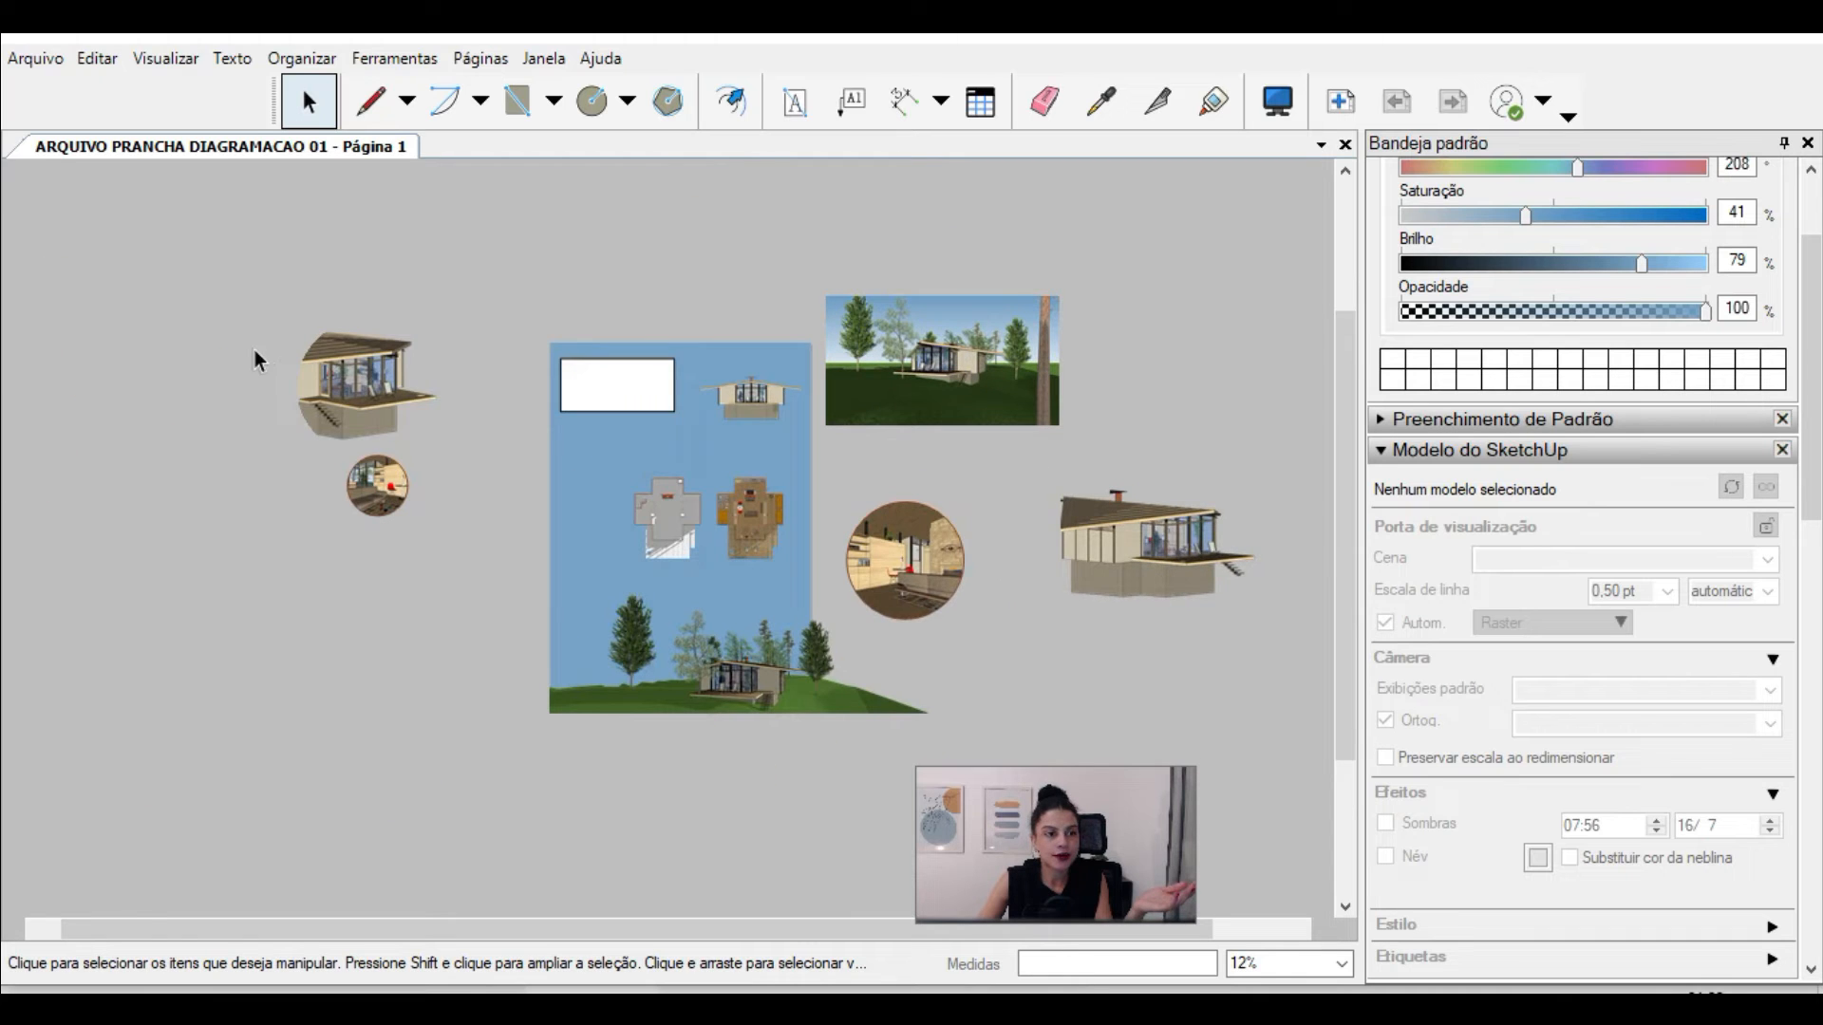
Step: Release the clipping mask of the circular exterior perspective beside the sheet and select its viewport
scroll(378, 373, "up", 2)
scroll(277, 379, "up", 5)
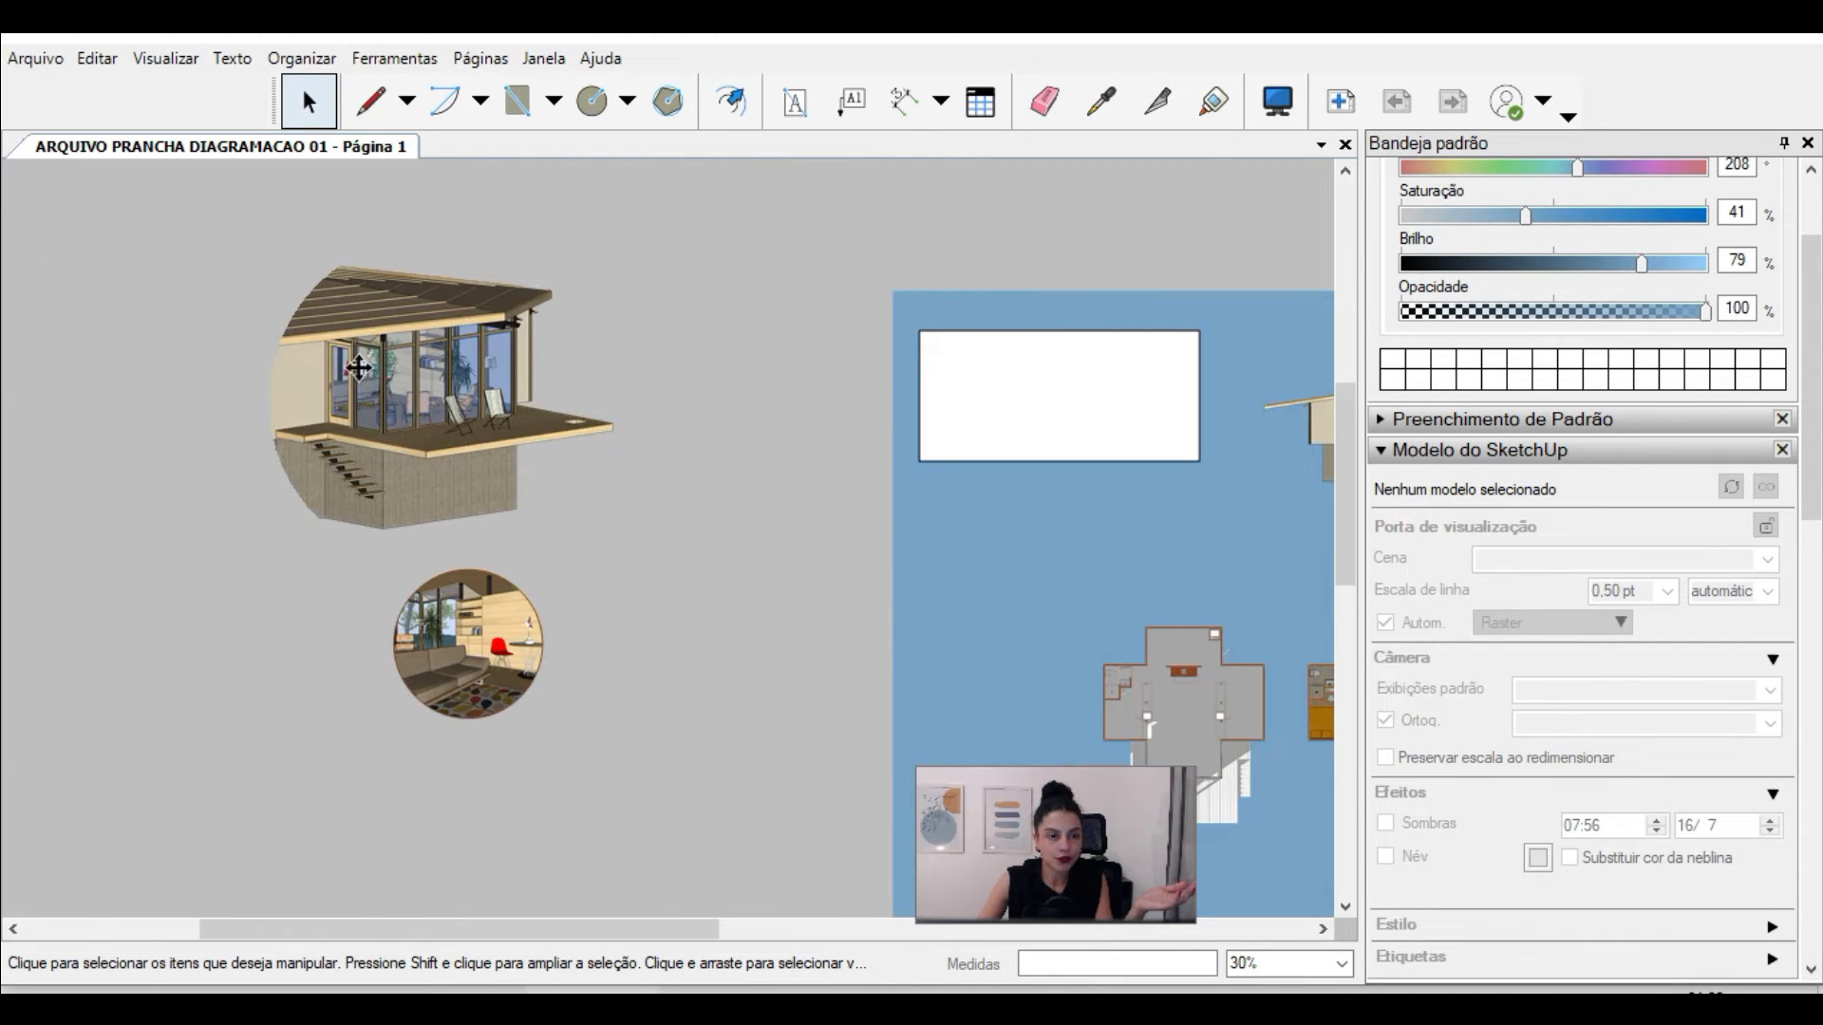
right_click(358, 366)
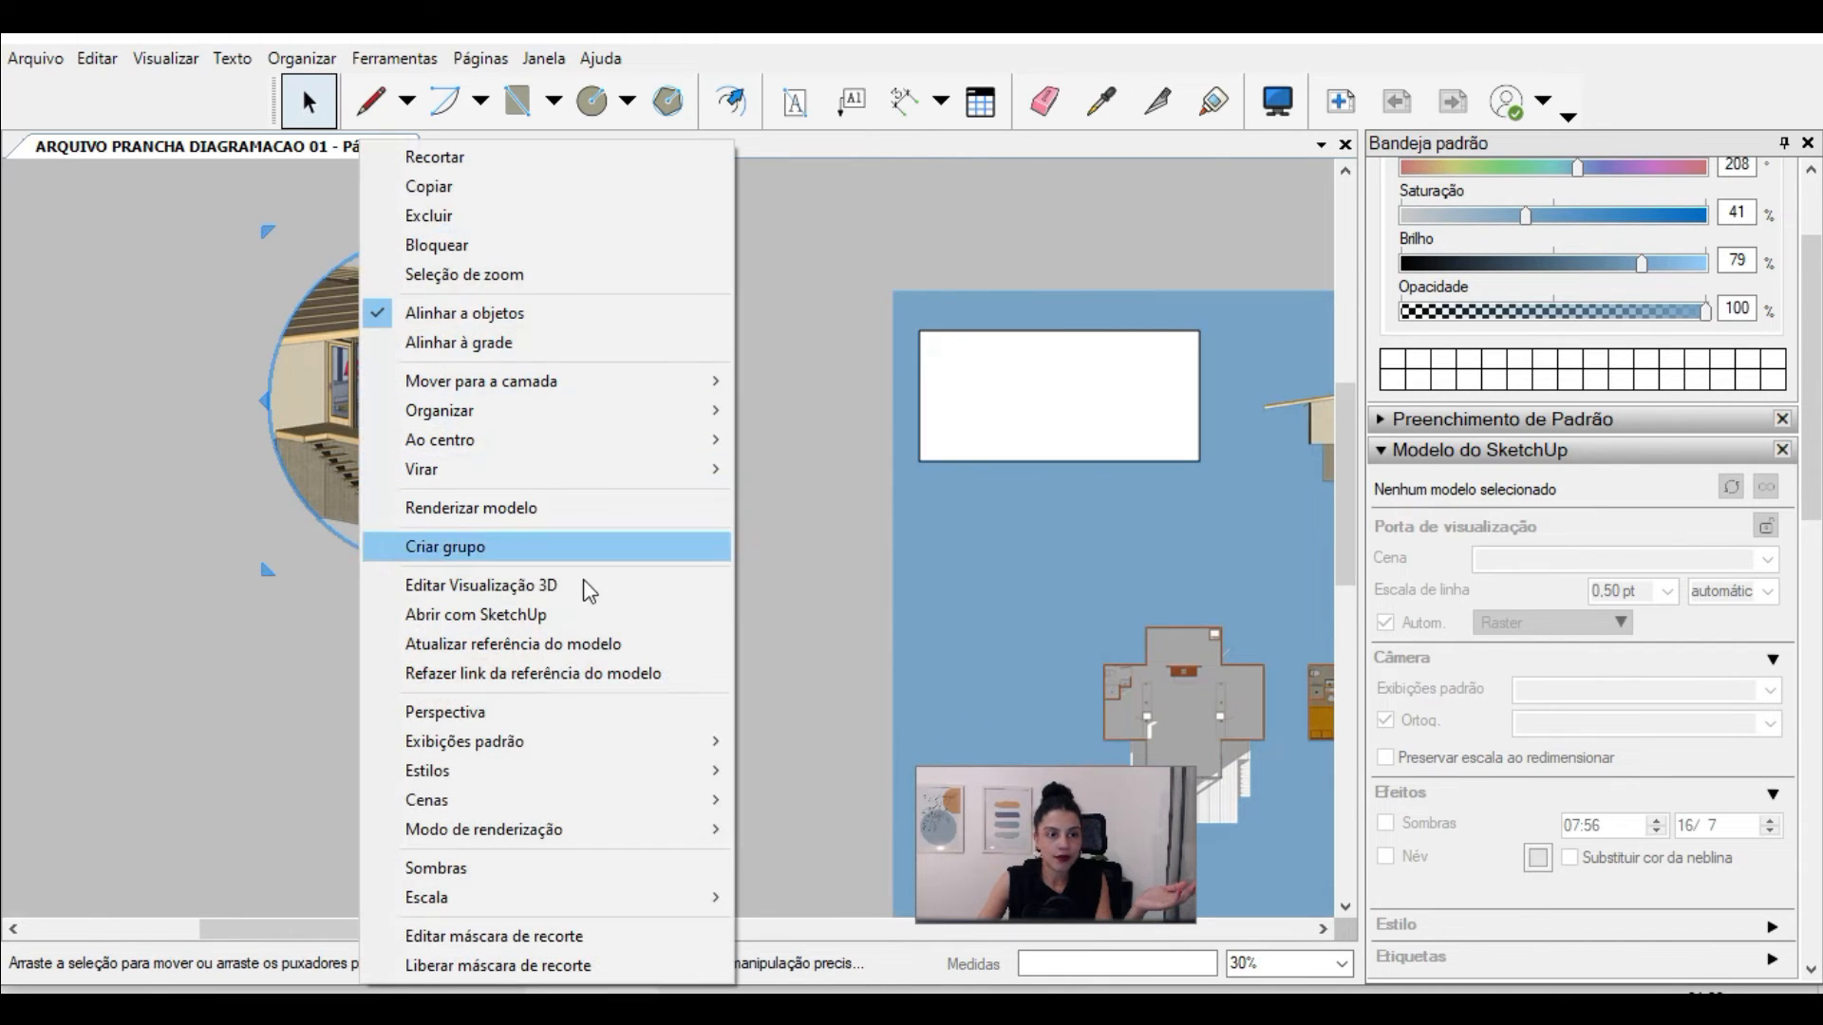
left_click(579, 964)
left_click(239, 305)
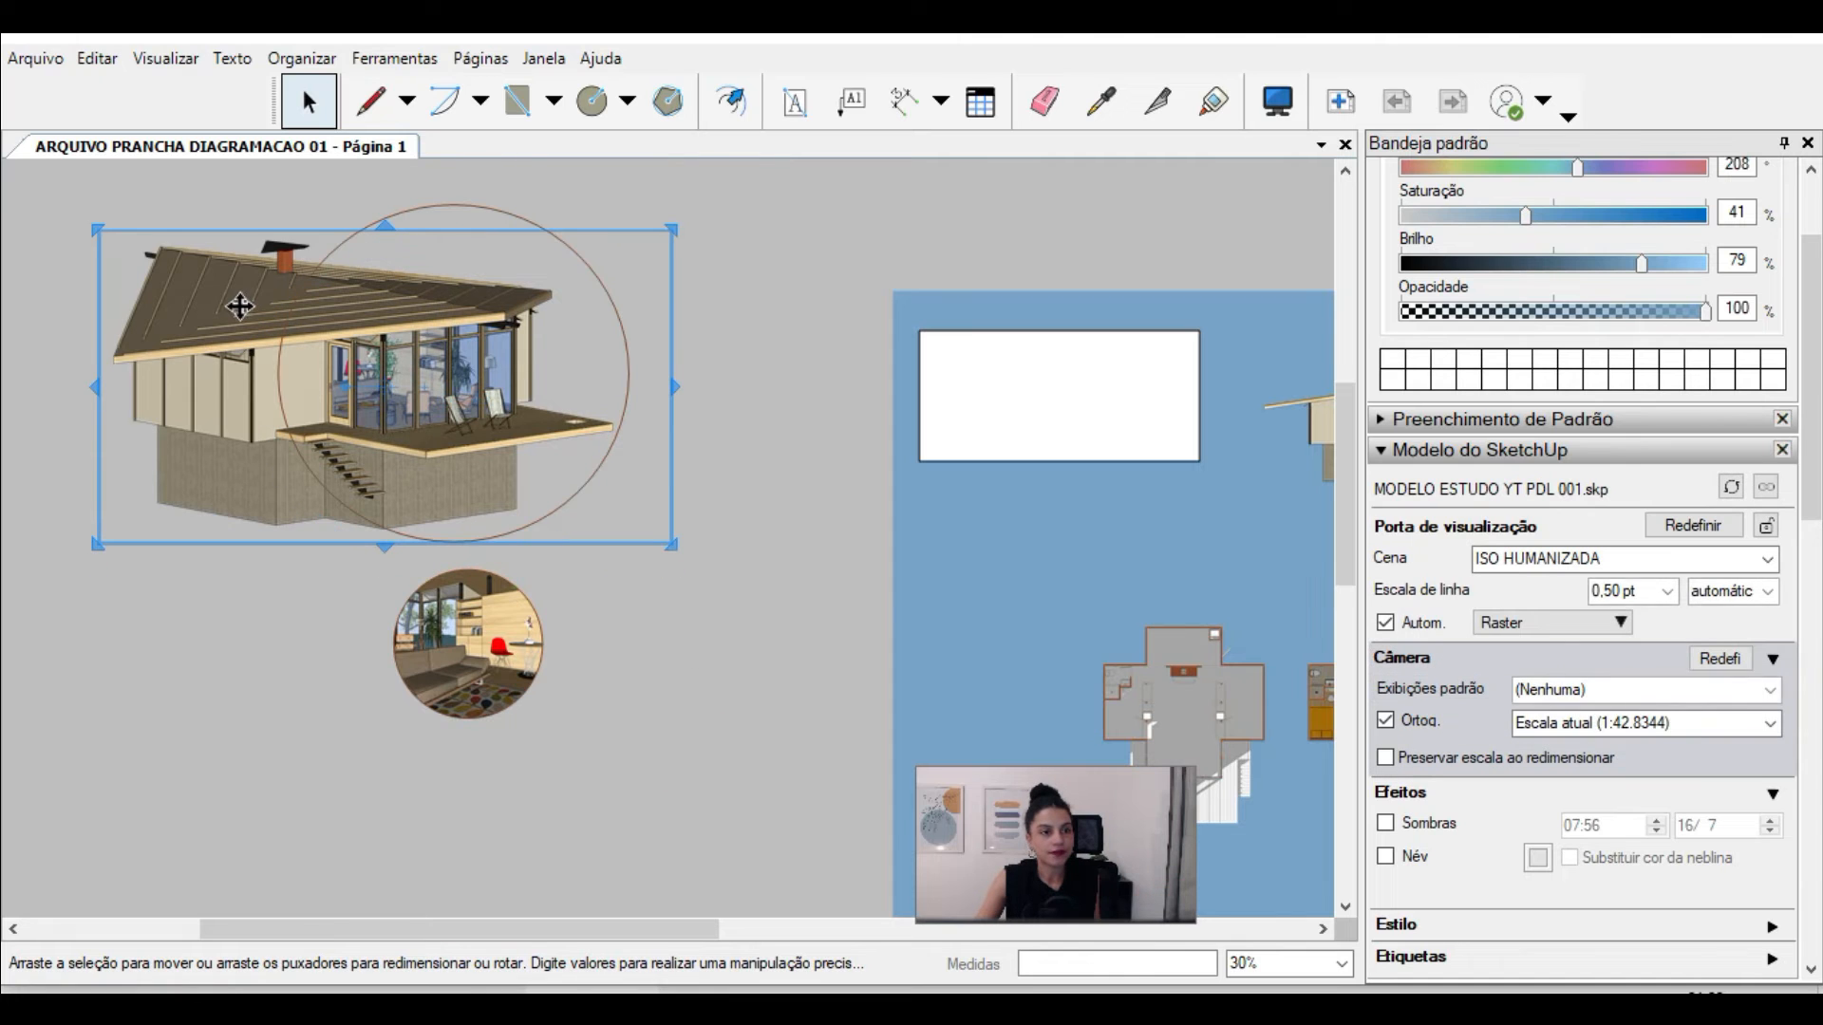
Step: Create a clipping mask from the circle and the ISO HUMANIZADA exterior viewport
left_click(308, 282)
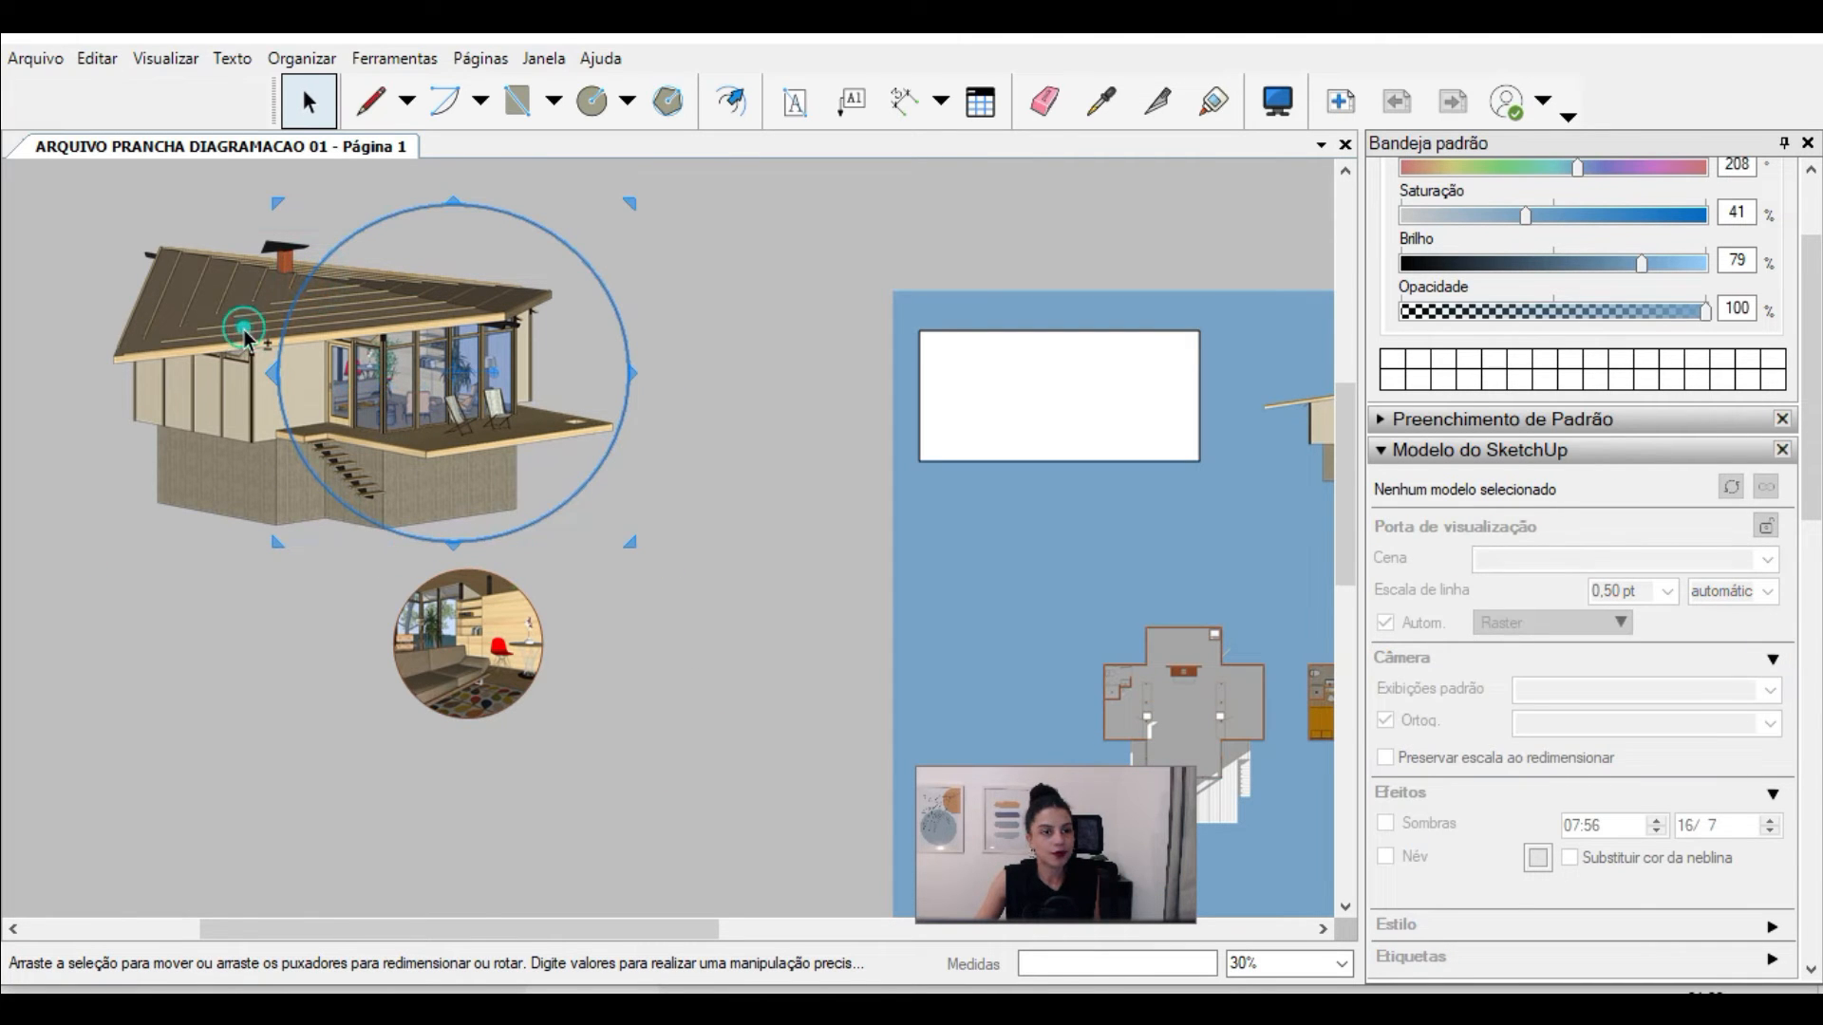
left_click(243, 329, "shift")
right_click(243, 328)
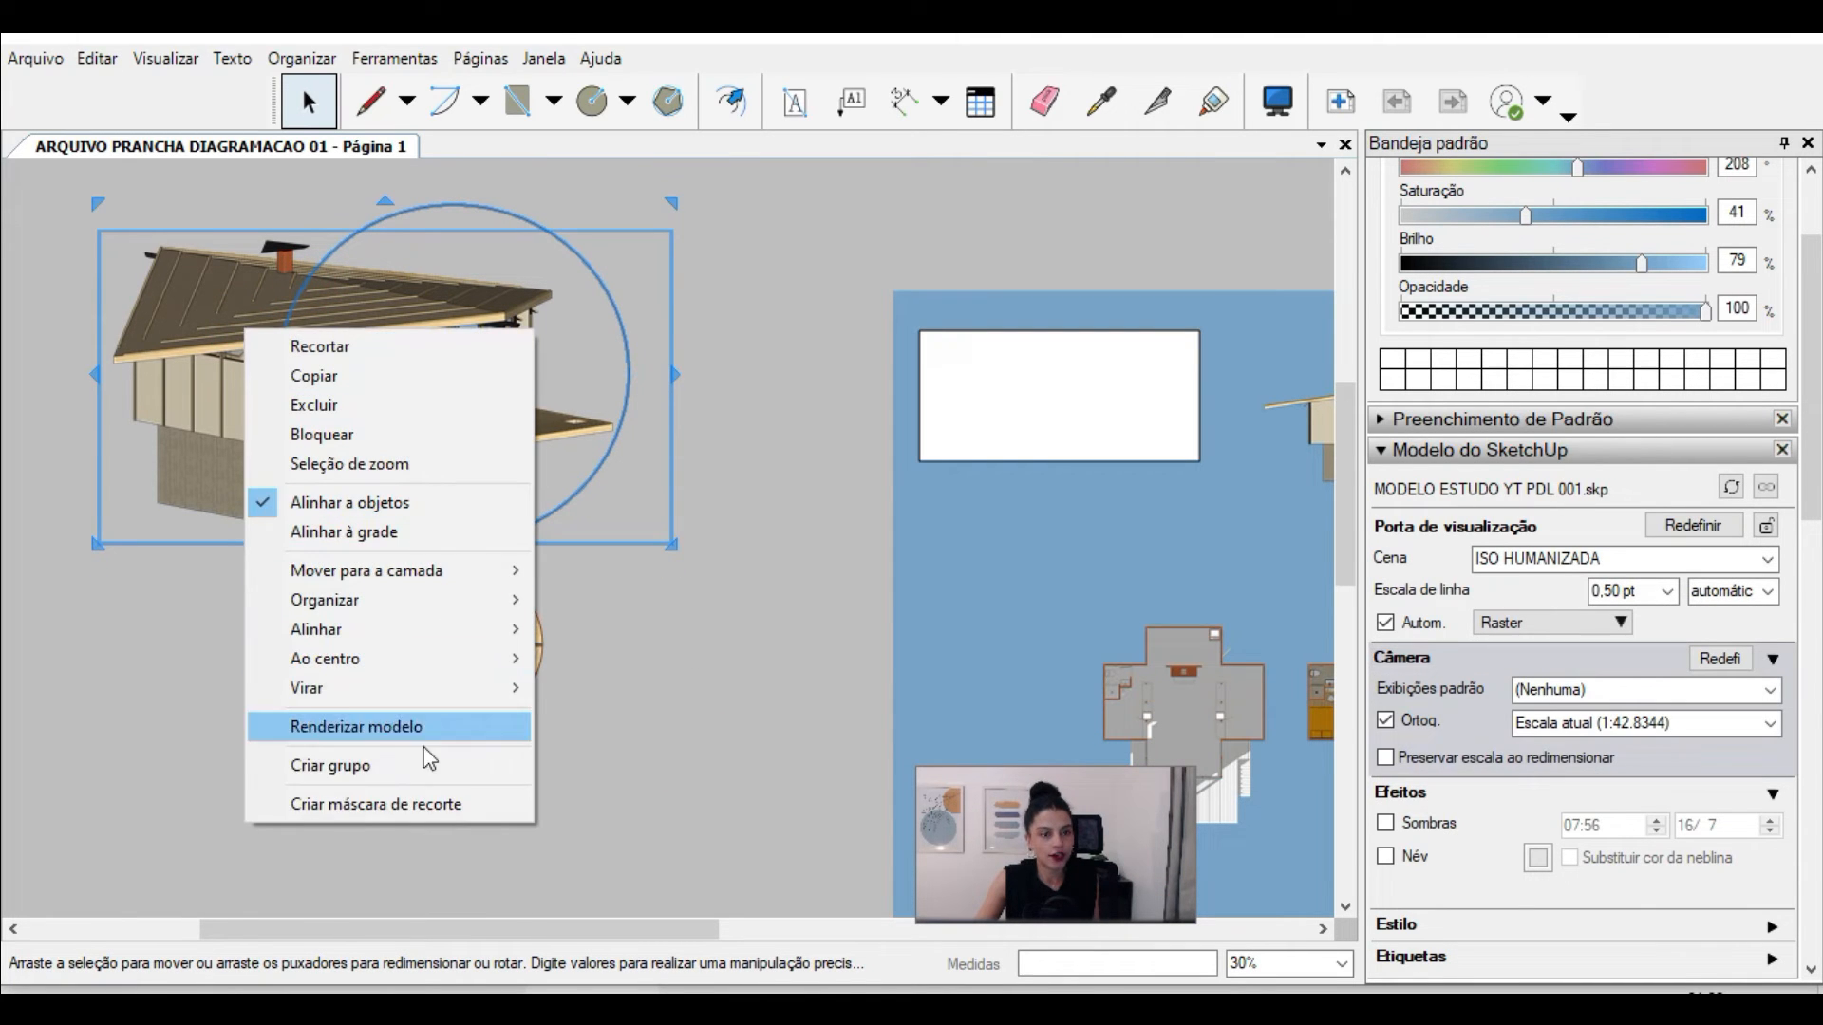
left_click(421, 805)
left_click(733, 641)
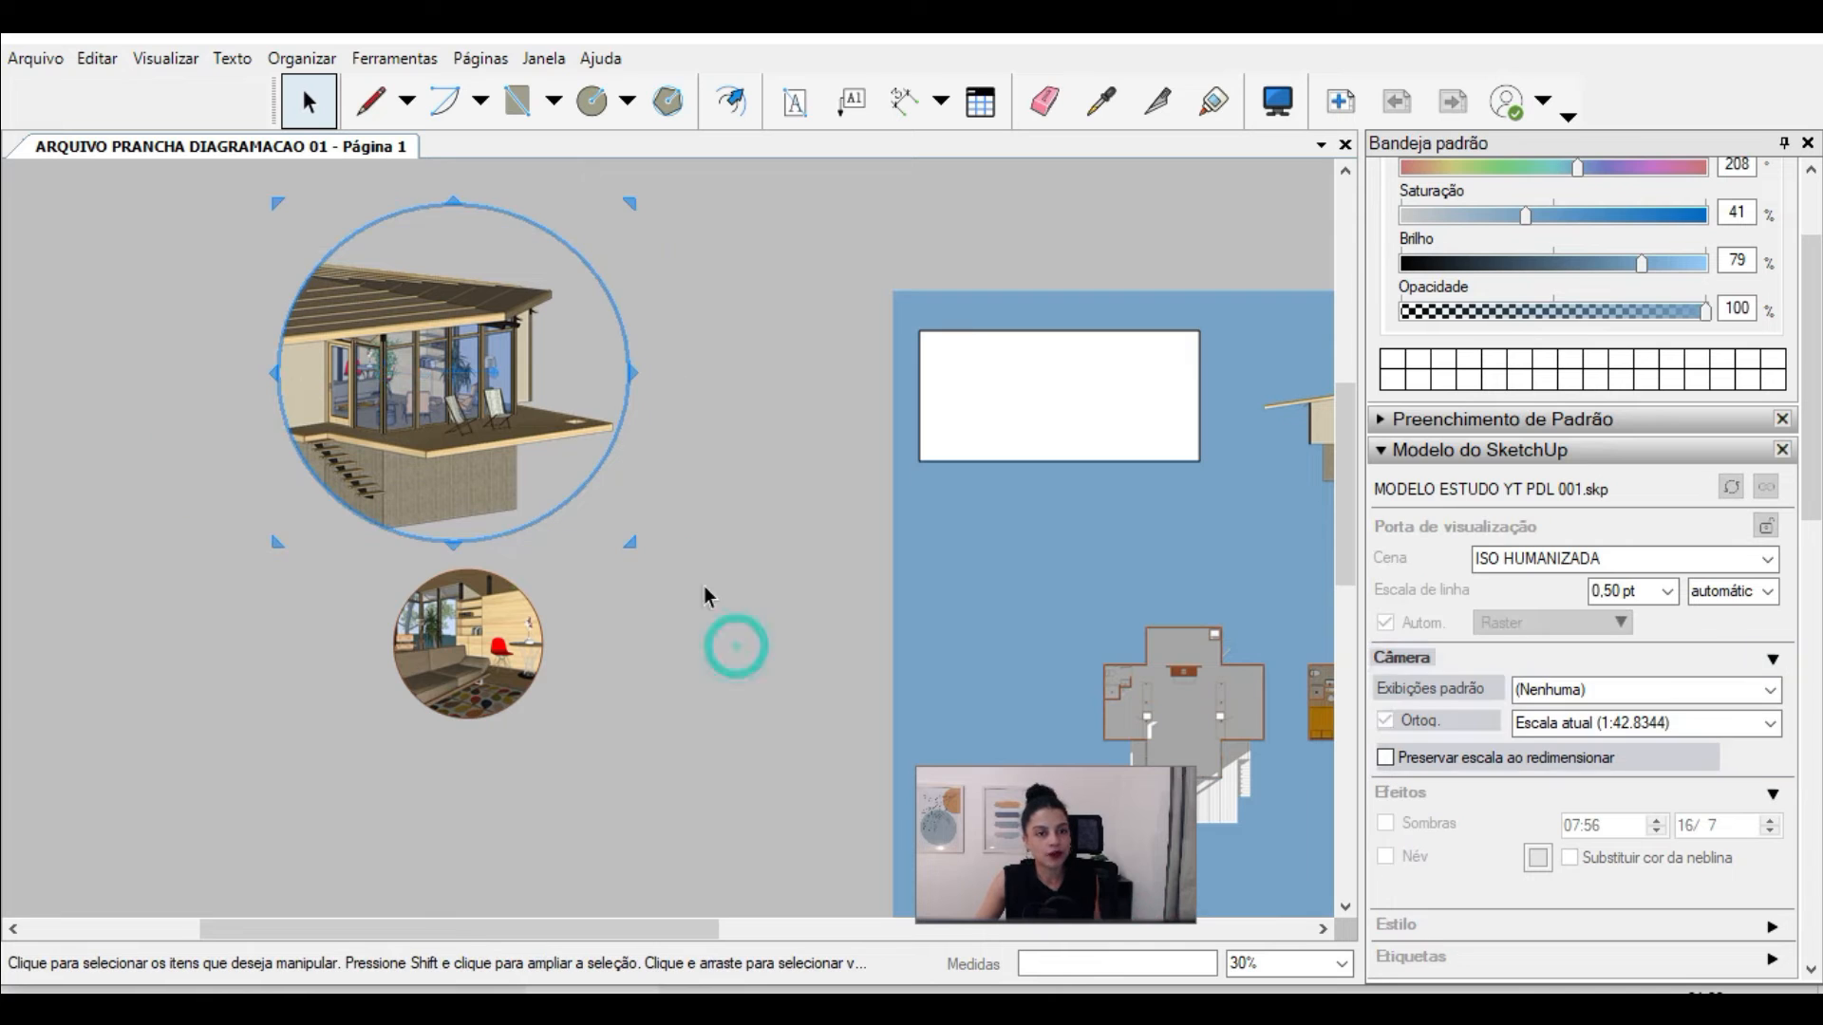
Step: Examine the overall sheet composition and the area around the cabin viewport at its foot
scroll(253, 427, "down", 1)
scroll(361, 276, "down", 4)
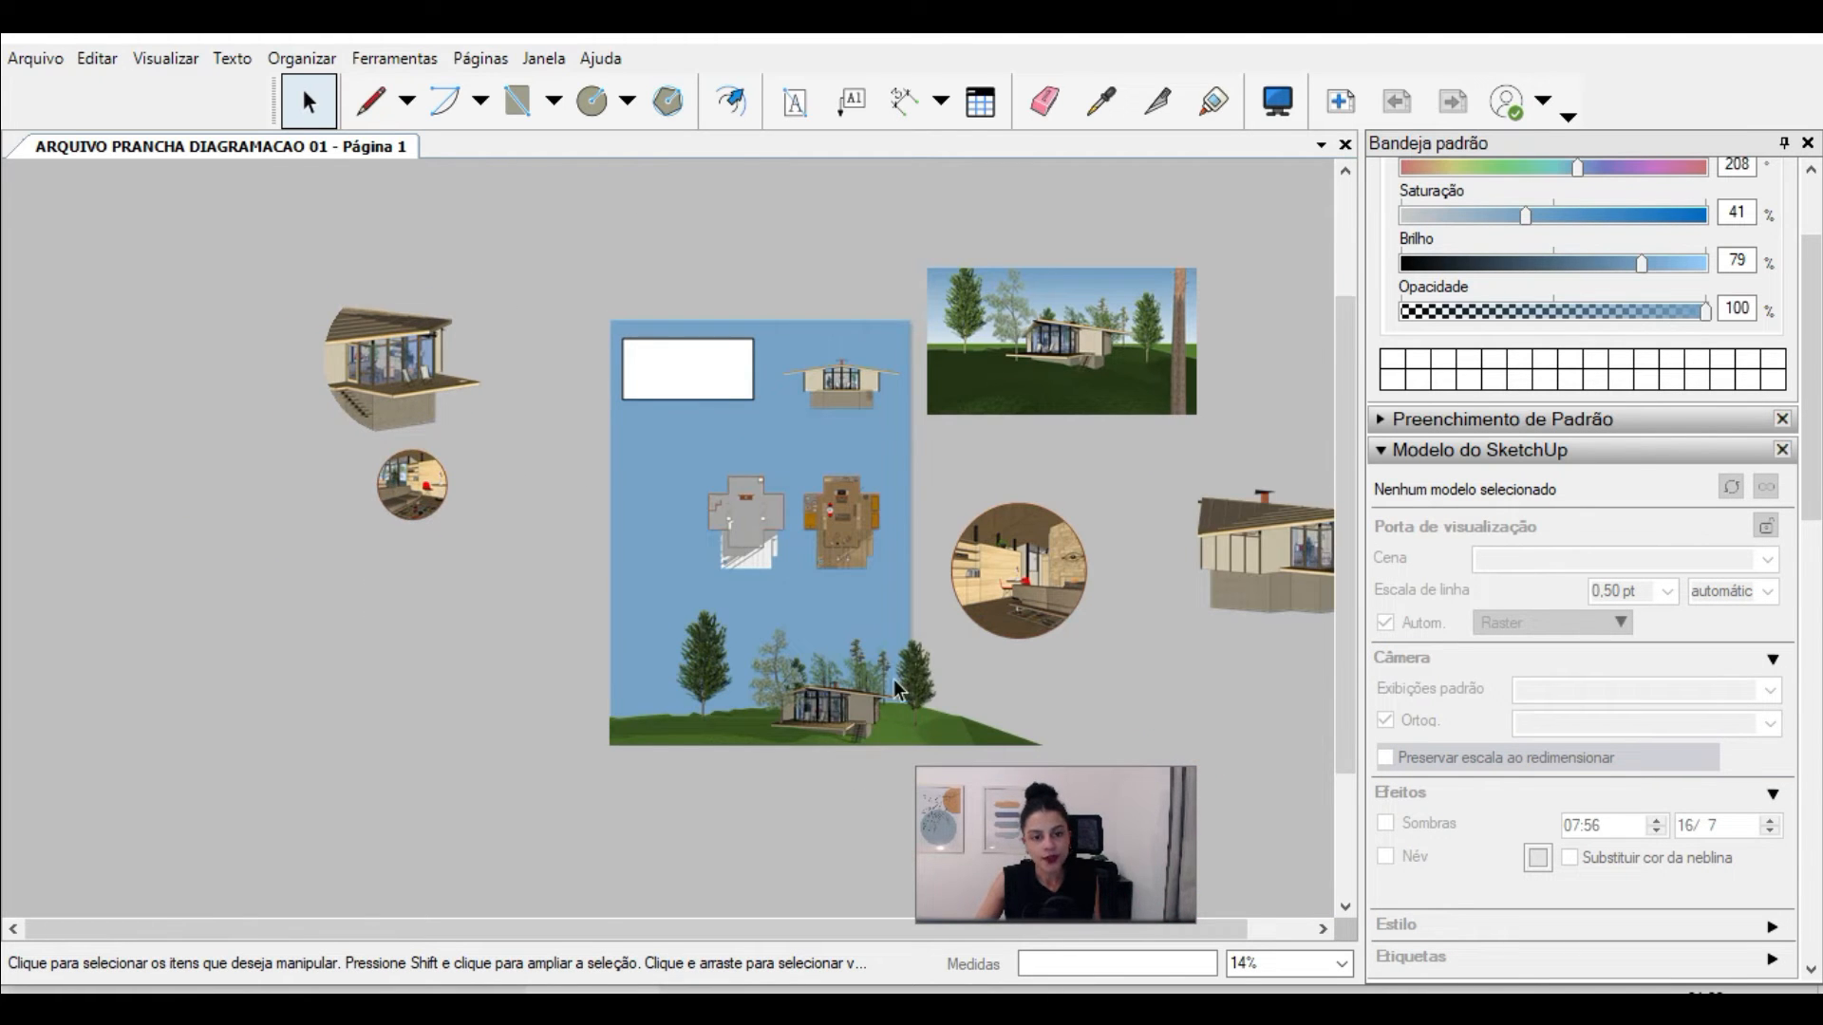
scroll(893, 685, "down", 1)
scroll(890, 698, "up", 2)
scroll(469, 703, "up", 1)
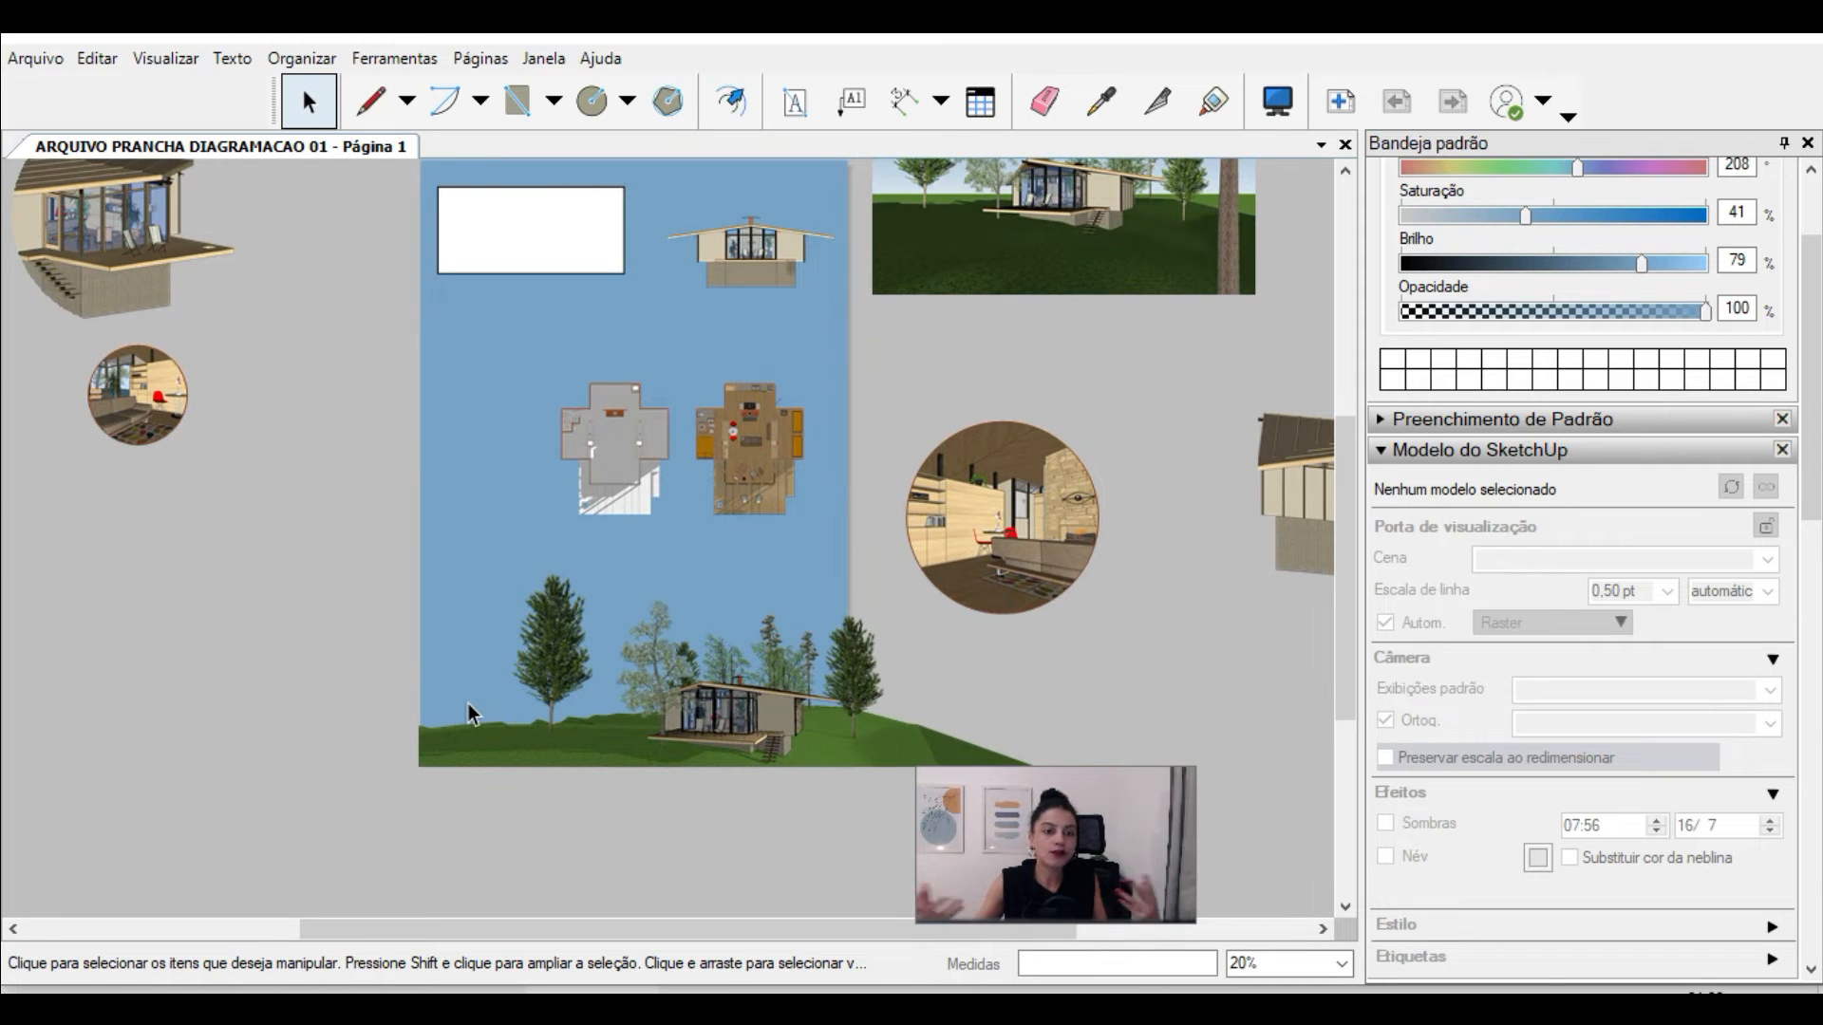
scroll(469, 704, "up", 1)
scroll(858, 719, "up", 1)
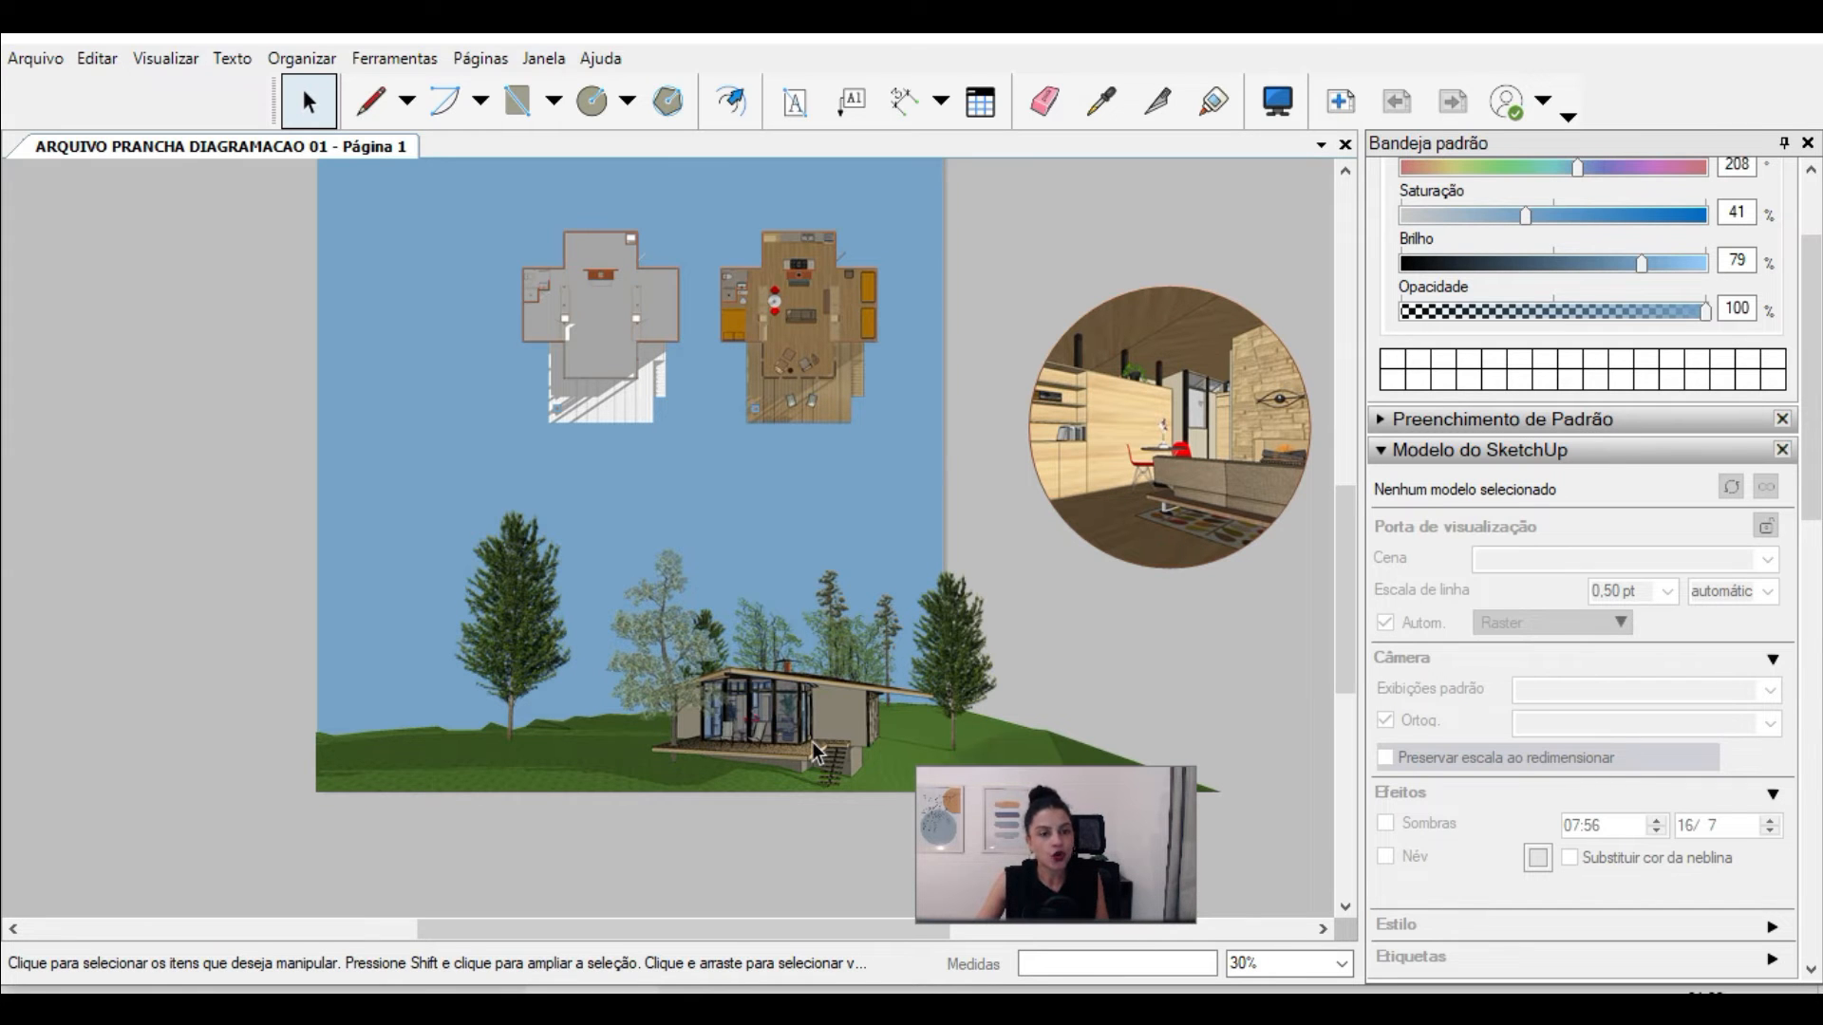
scroll(769, 777, "down", 2)
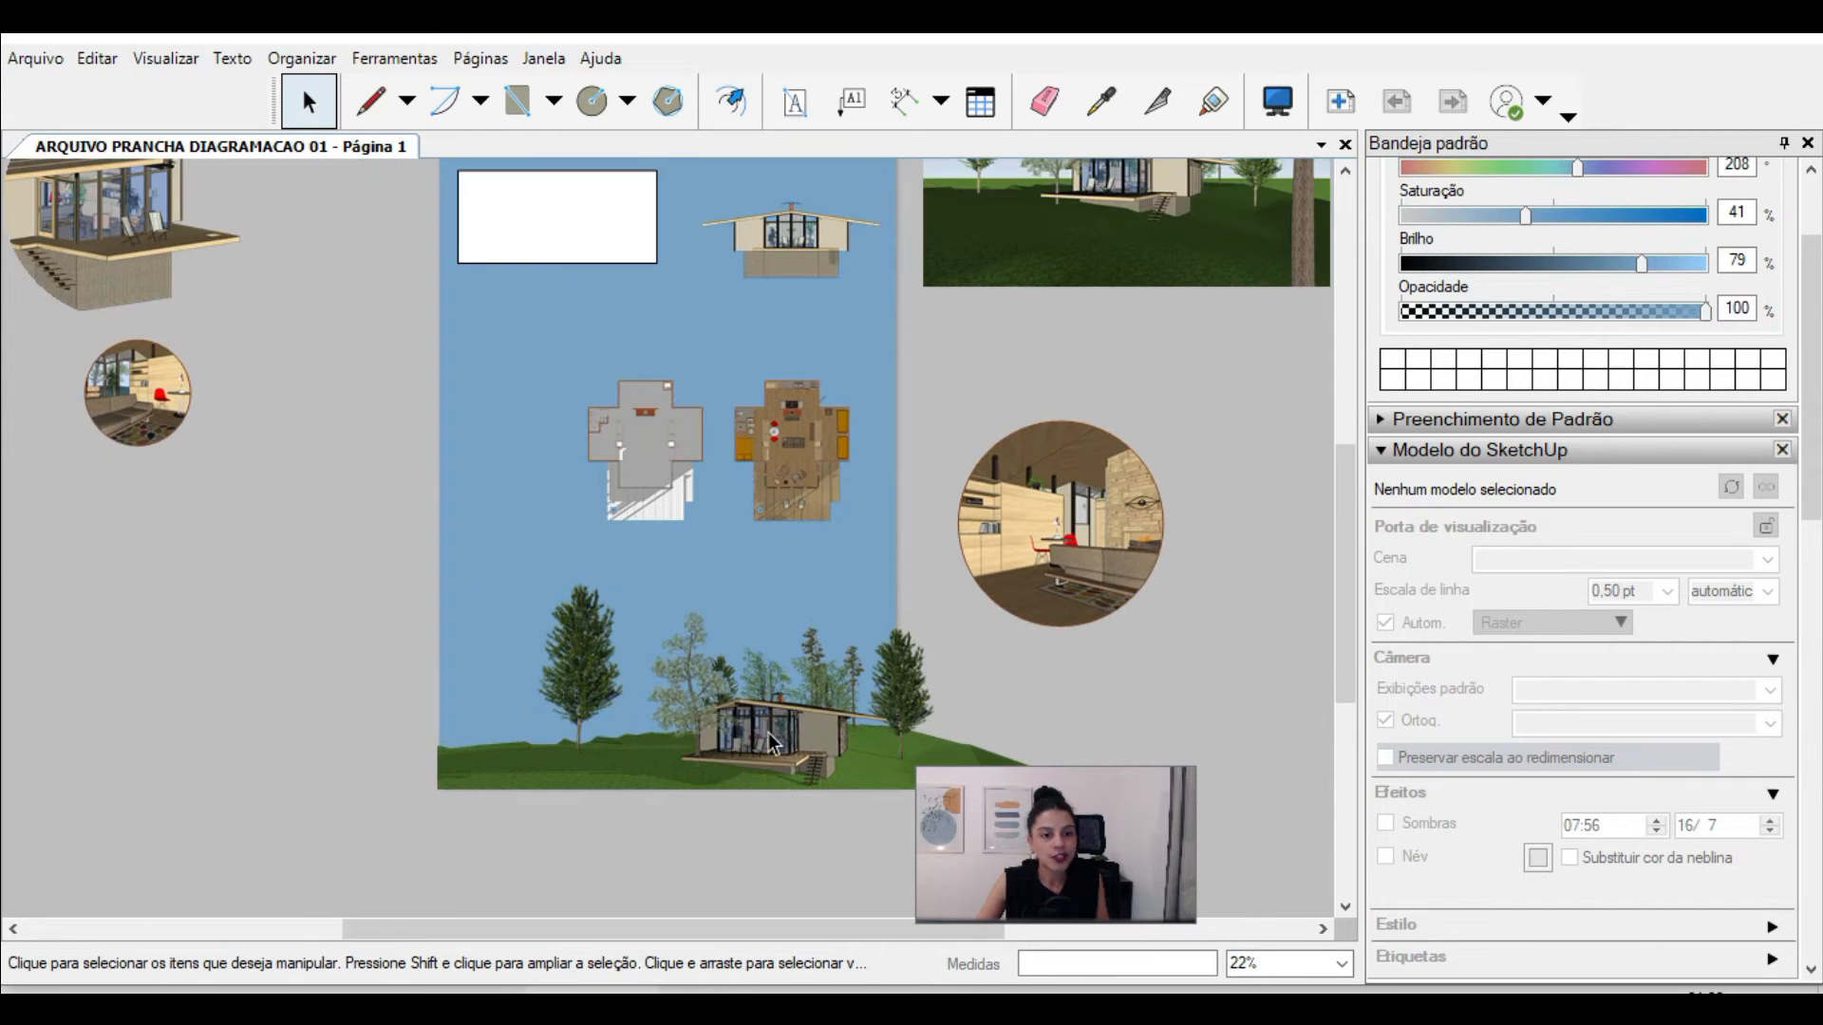
scroll(767, 762, "up", 1)
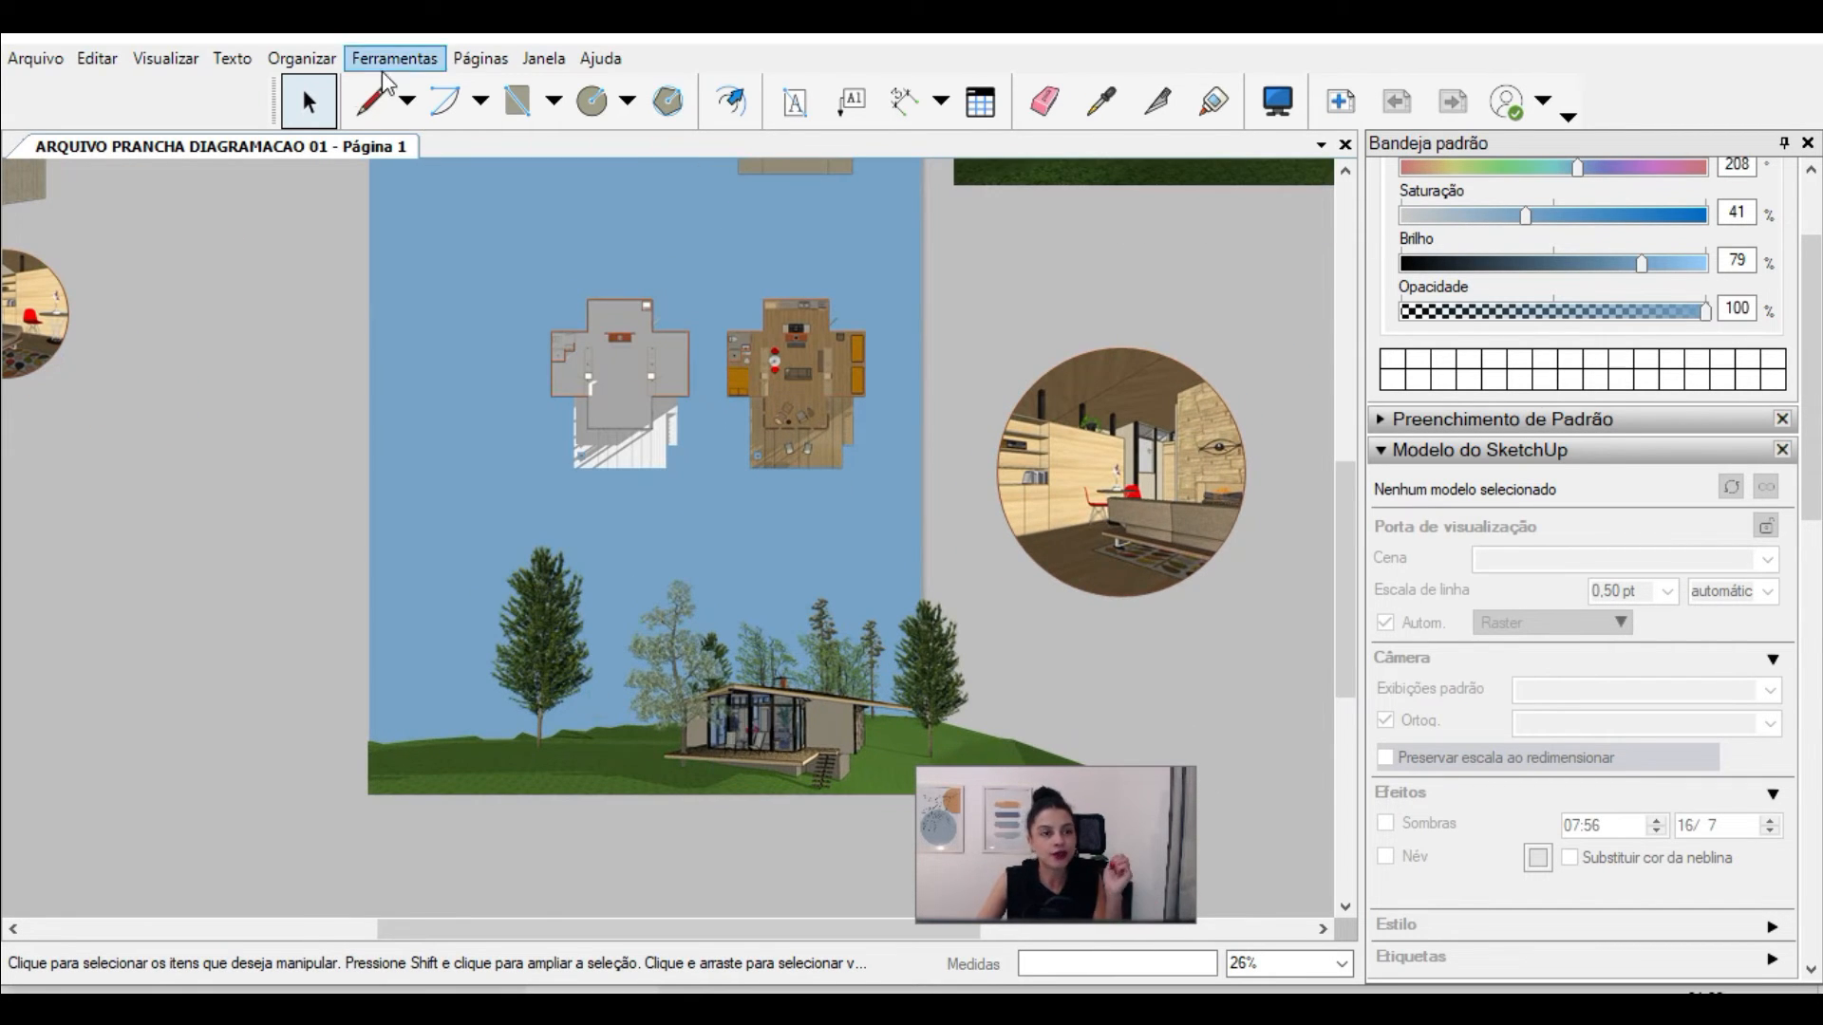
Step: Draw a closed, hill-like curved shape with the Line tool over the cabin viewport, starting at the sheet's lower-left corner
left_click(370, 100)
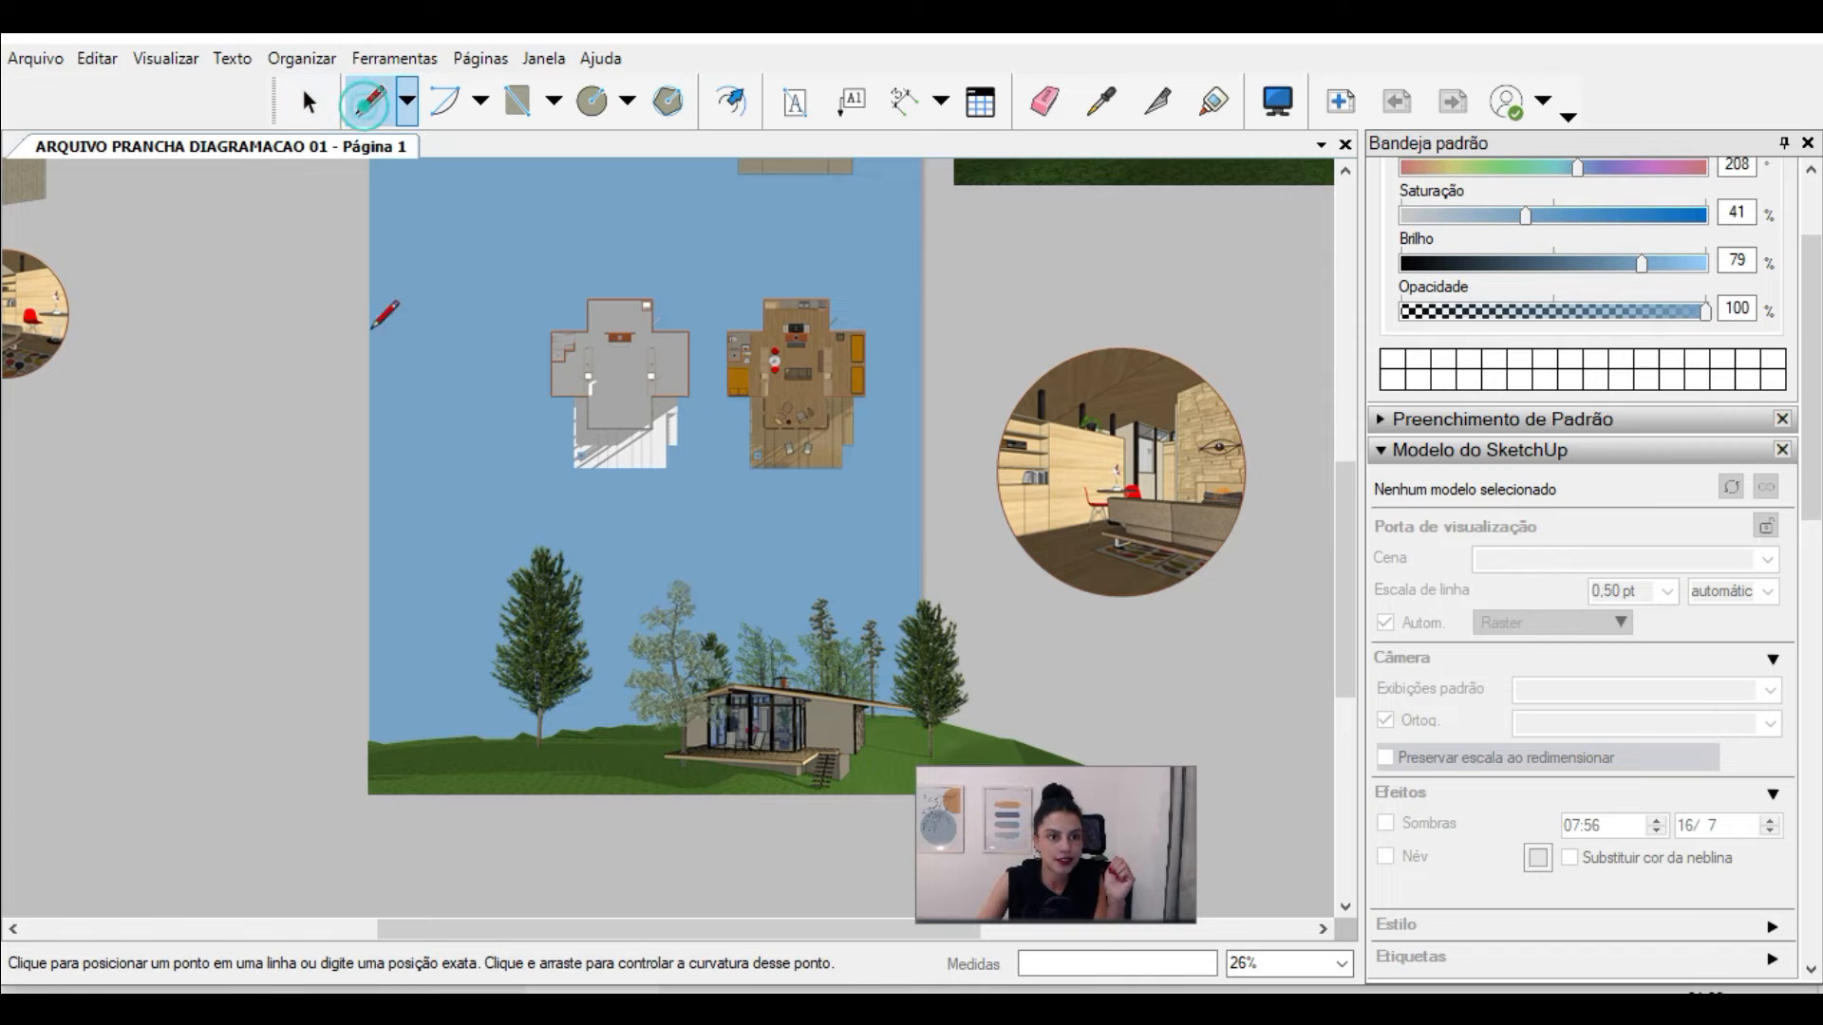
left_click(368, 793)
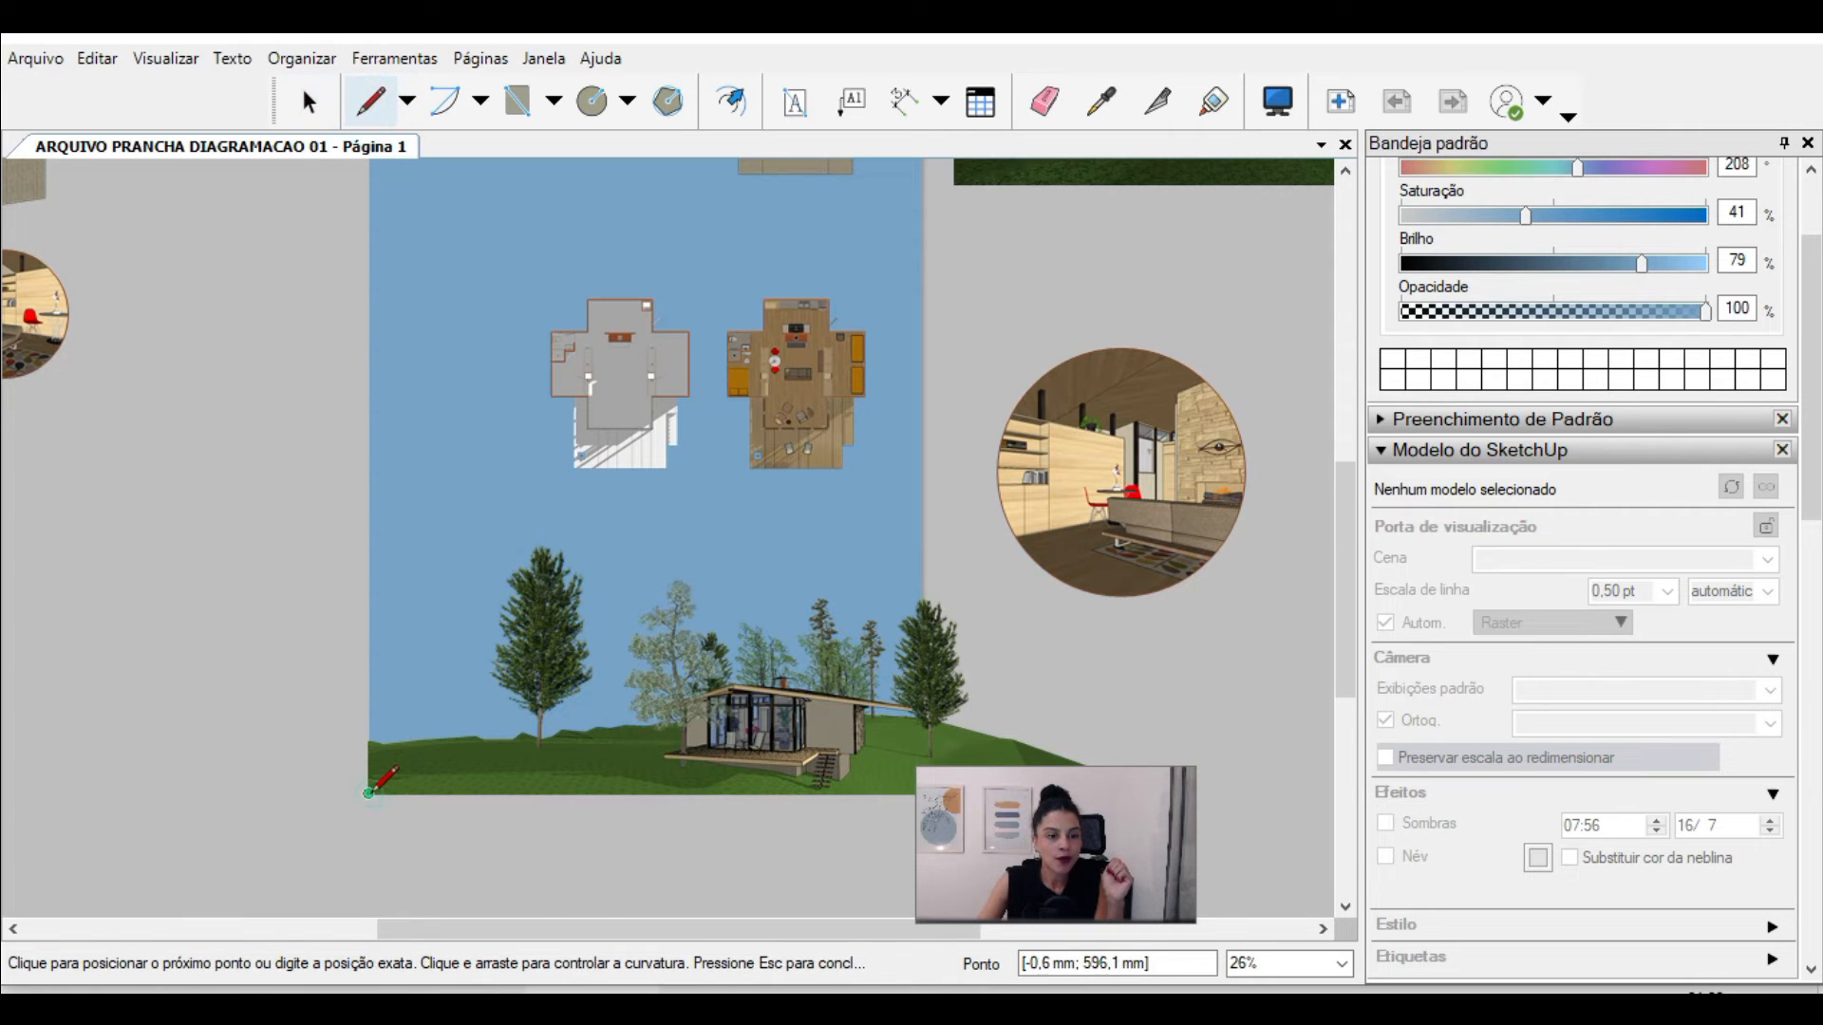
left_click(369, 708)
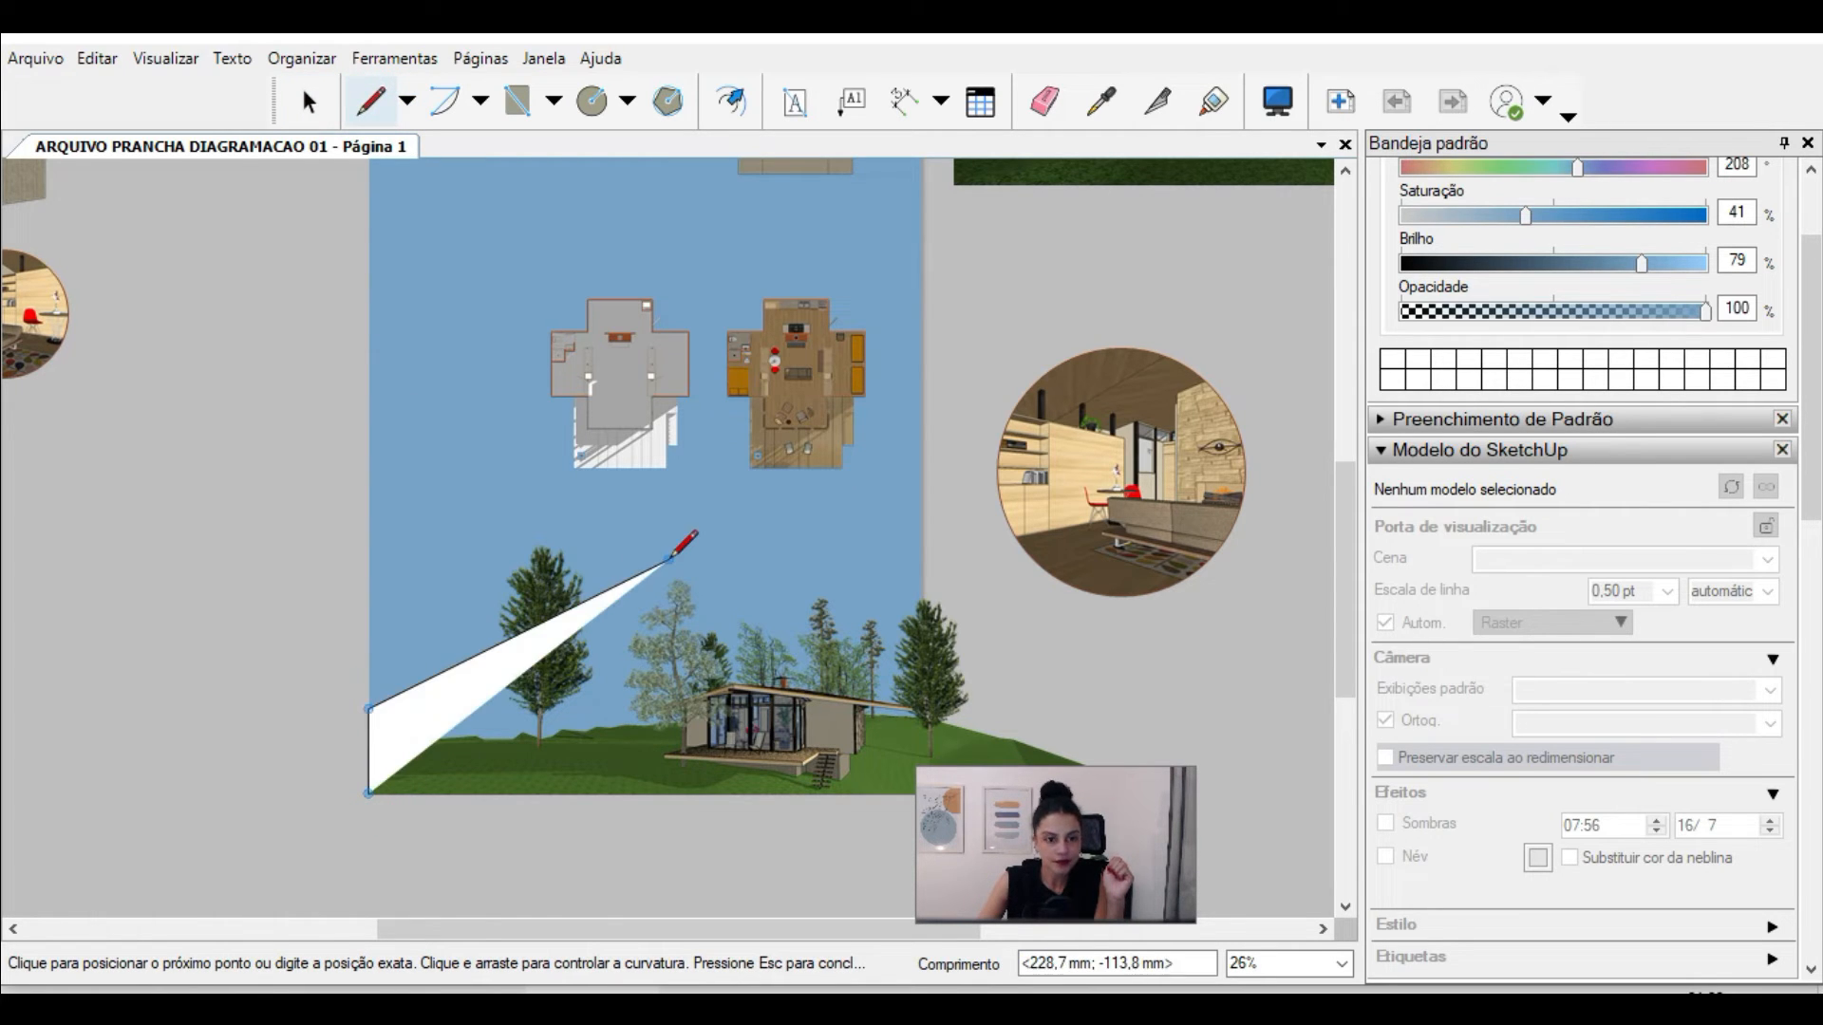
left_click_drag(764, 602, 949, 332)
mouse_move(905, 537)
left_mouse_down()
mouse_move(1155, 562)
mouse_move(975, 564)
mouse_move(925, 539)
left_mouse_up()
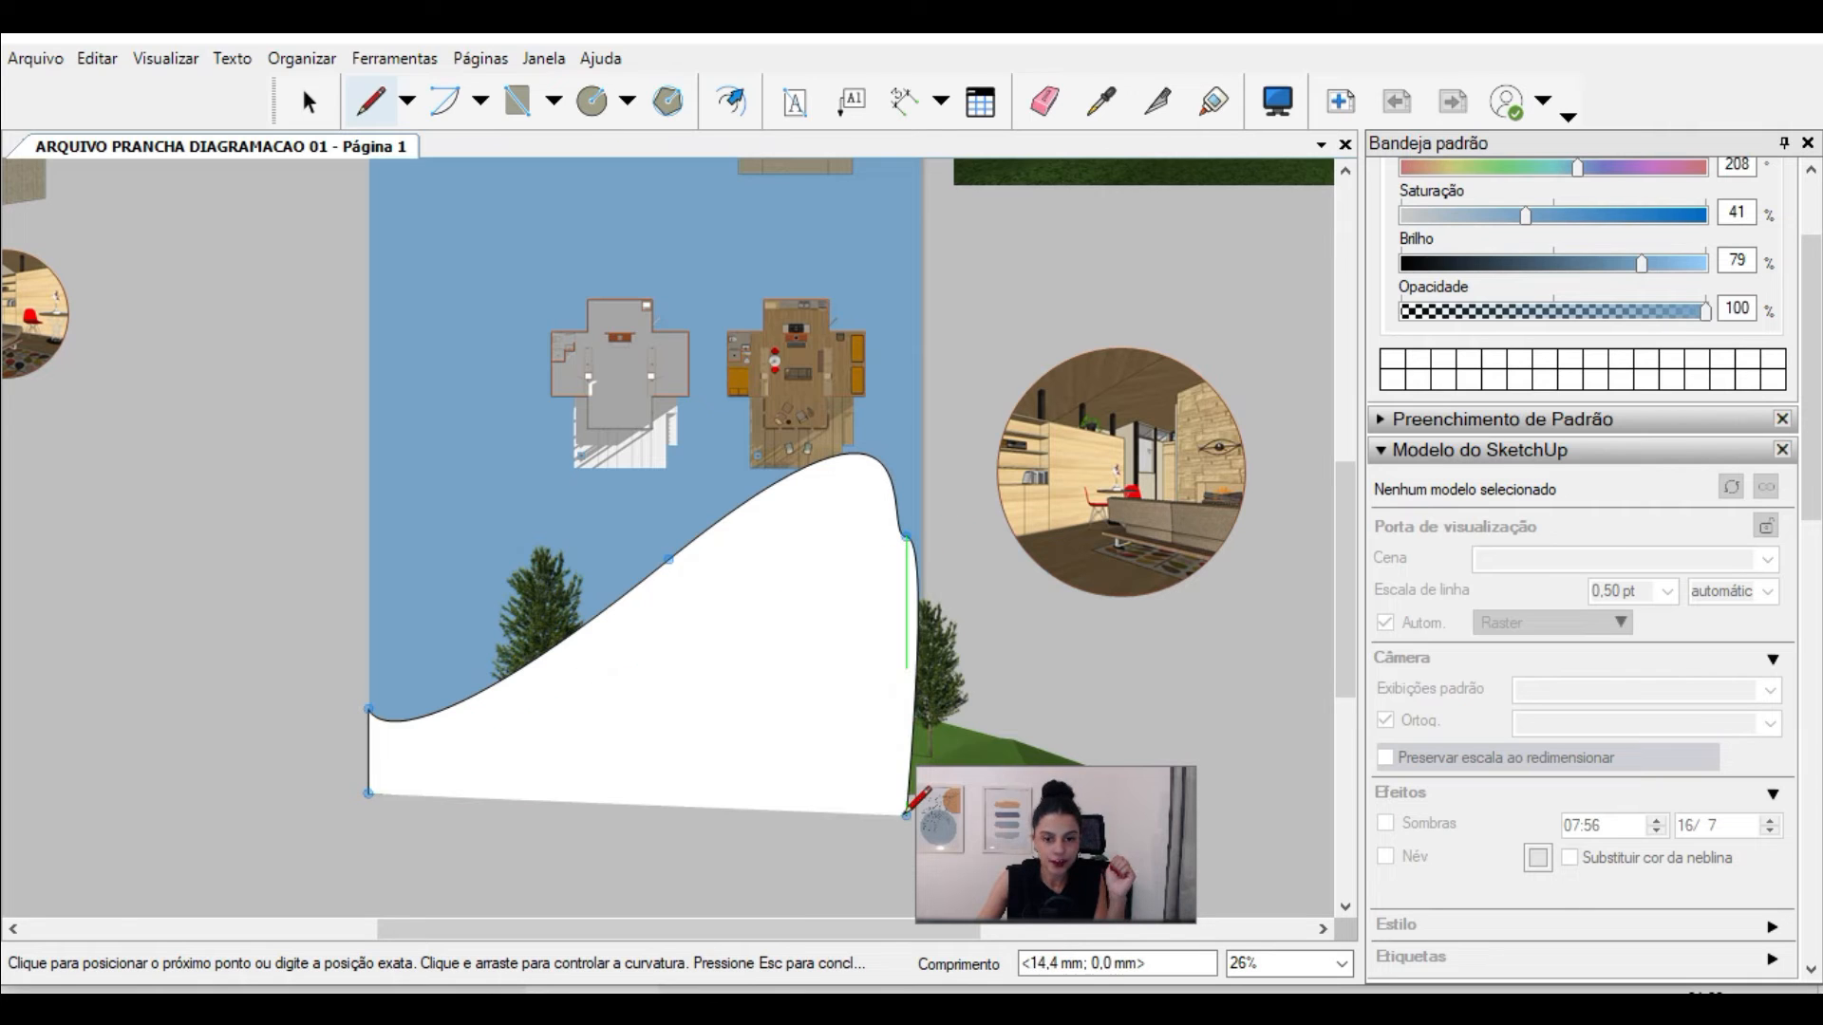
left_click_drag(906, 814, 835, 843)
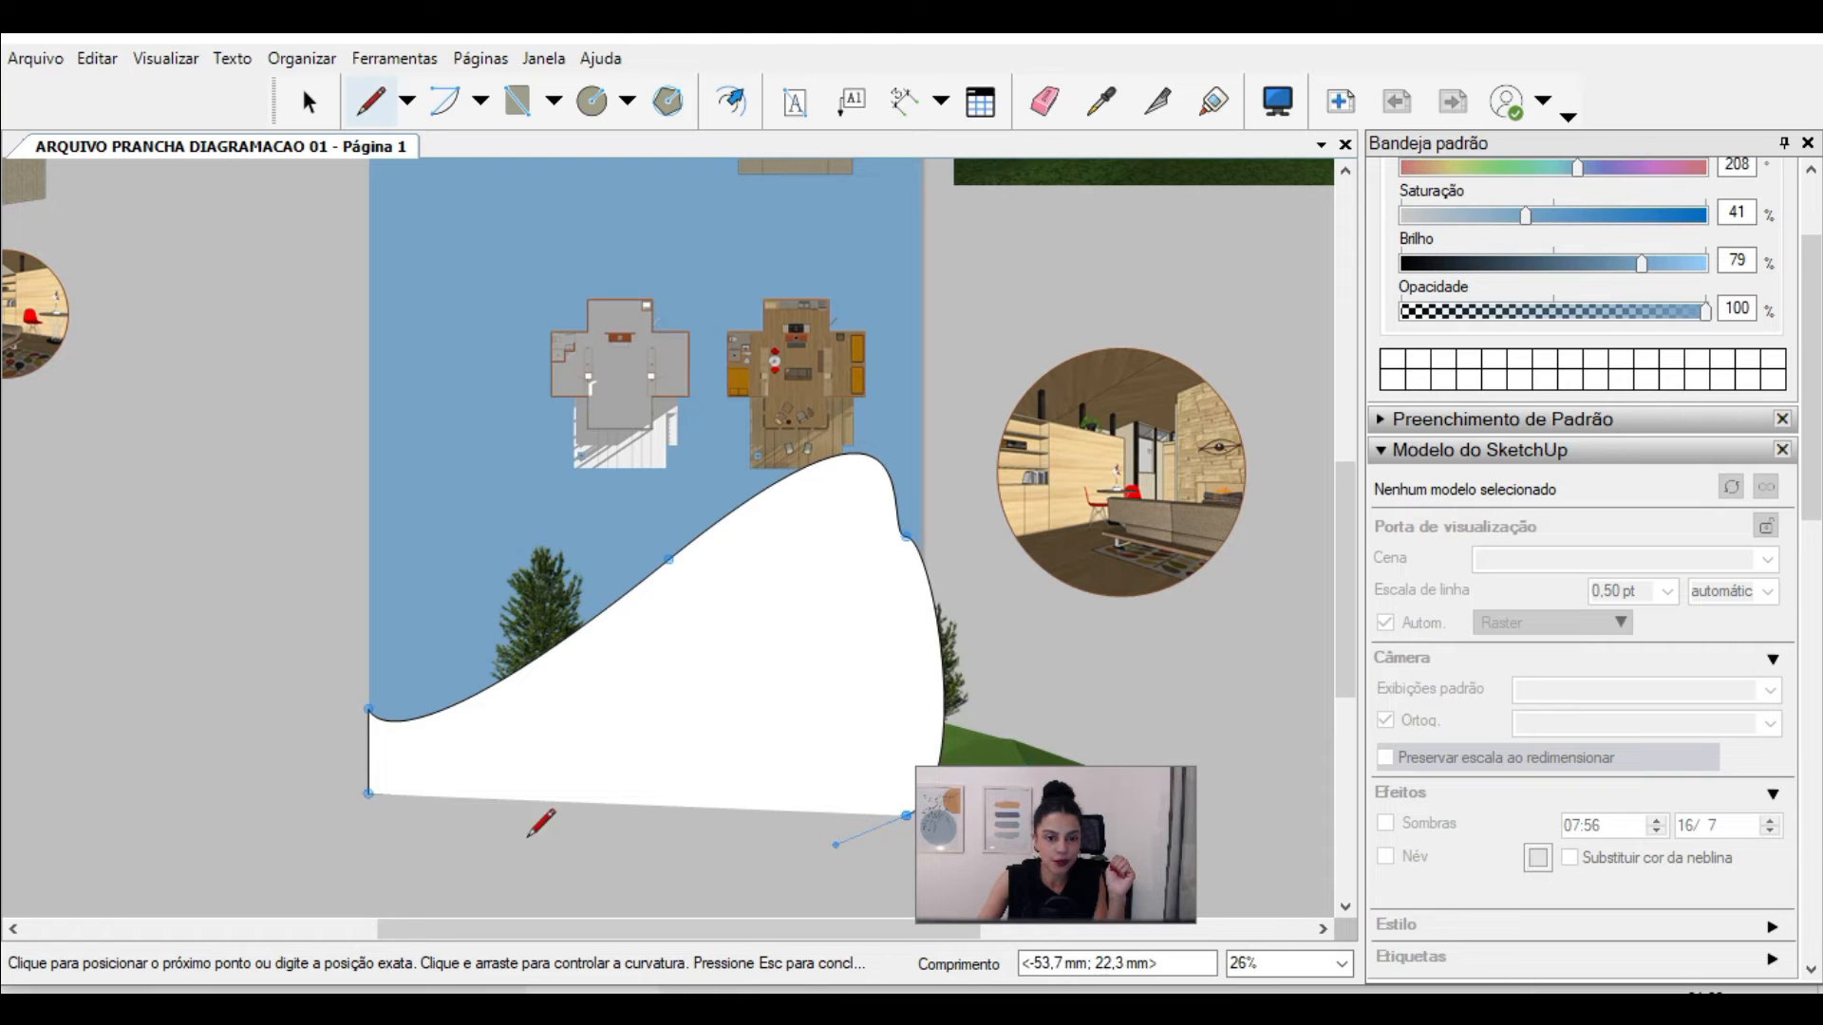
left_click(369, 793)
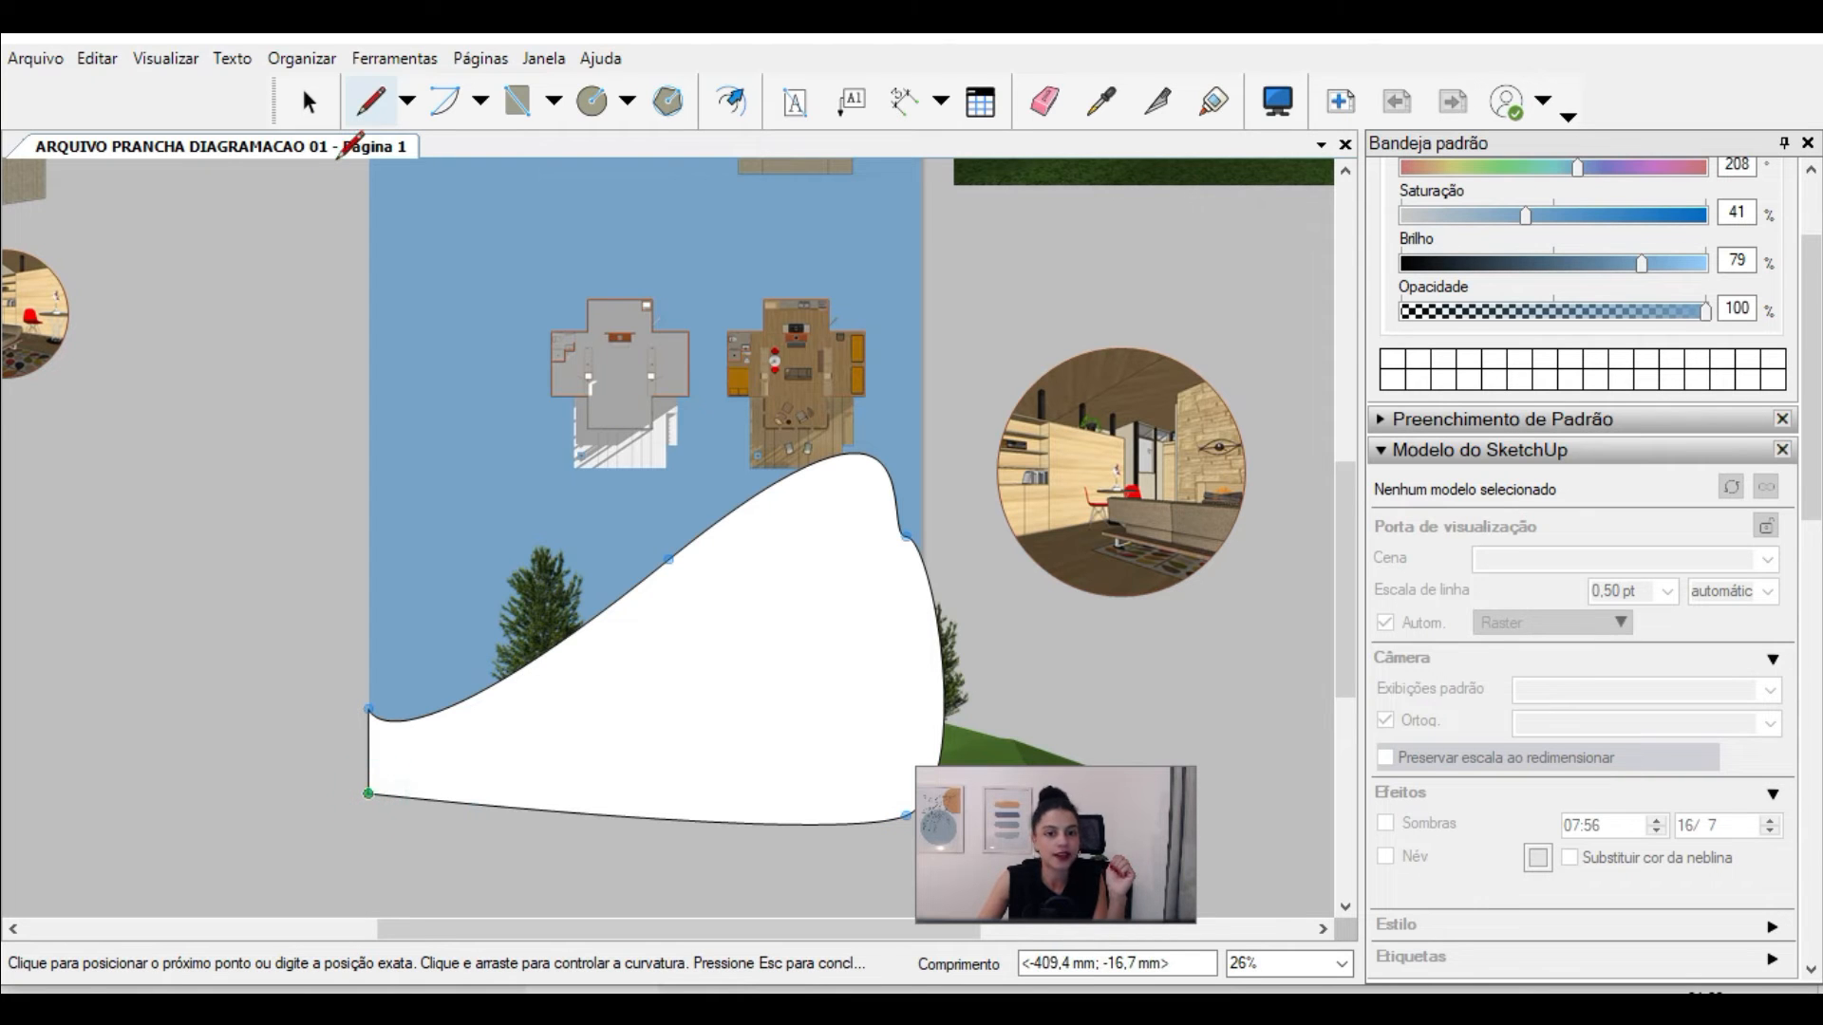
key("space")
Step: Edit the curved shape's path, moving its right-hand point outward beyond the sheet edge and softening the crest of the upper curve
scroll(903, 458, "up", 3)
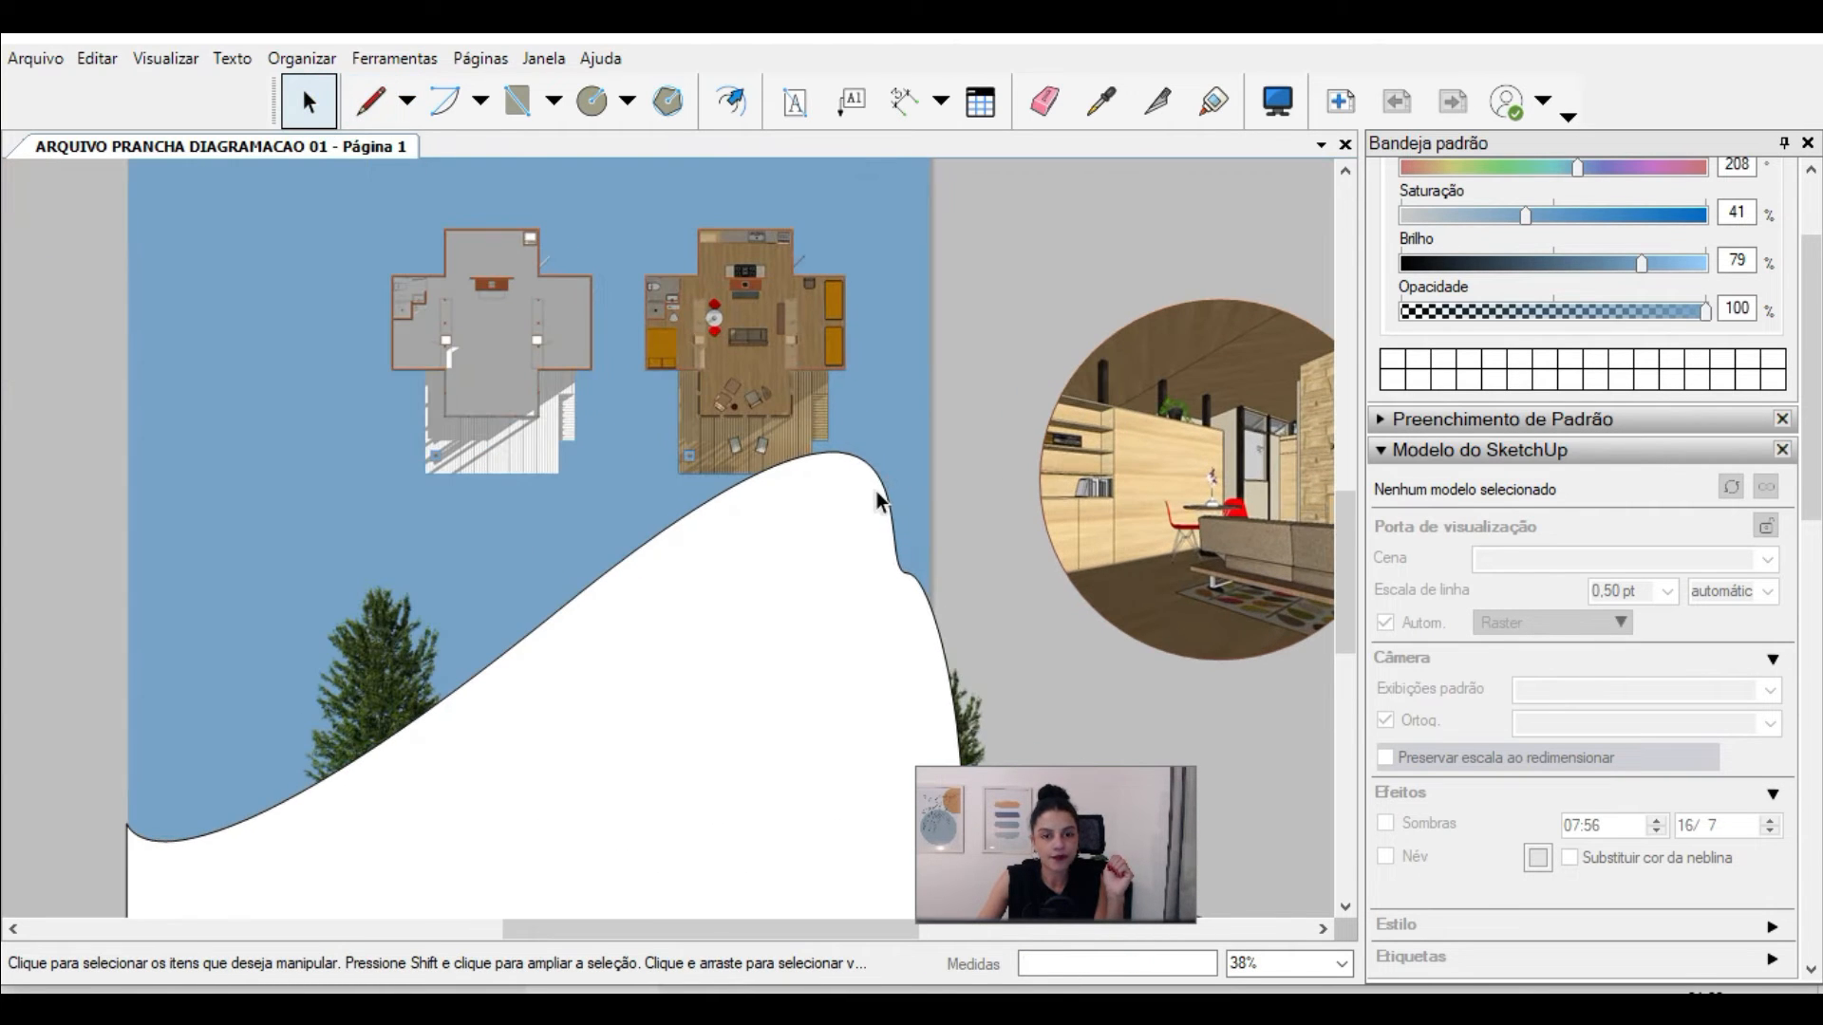
left_click(882, 473)
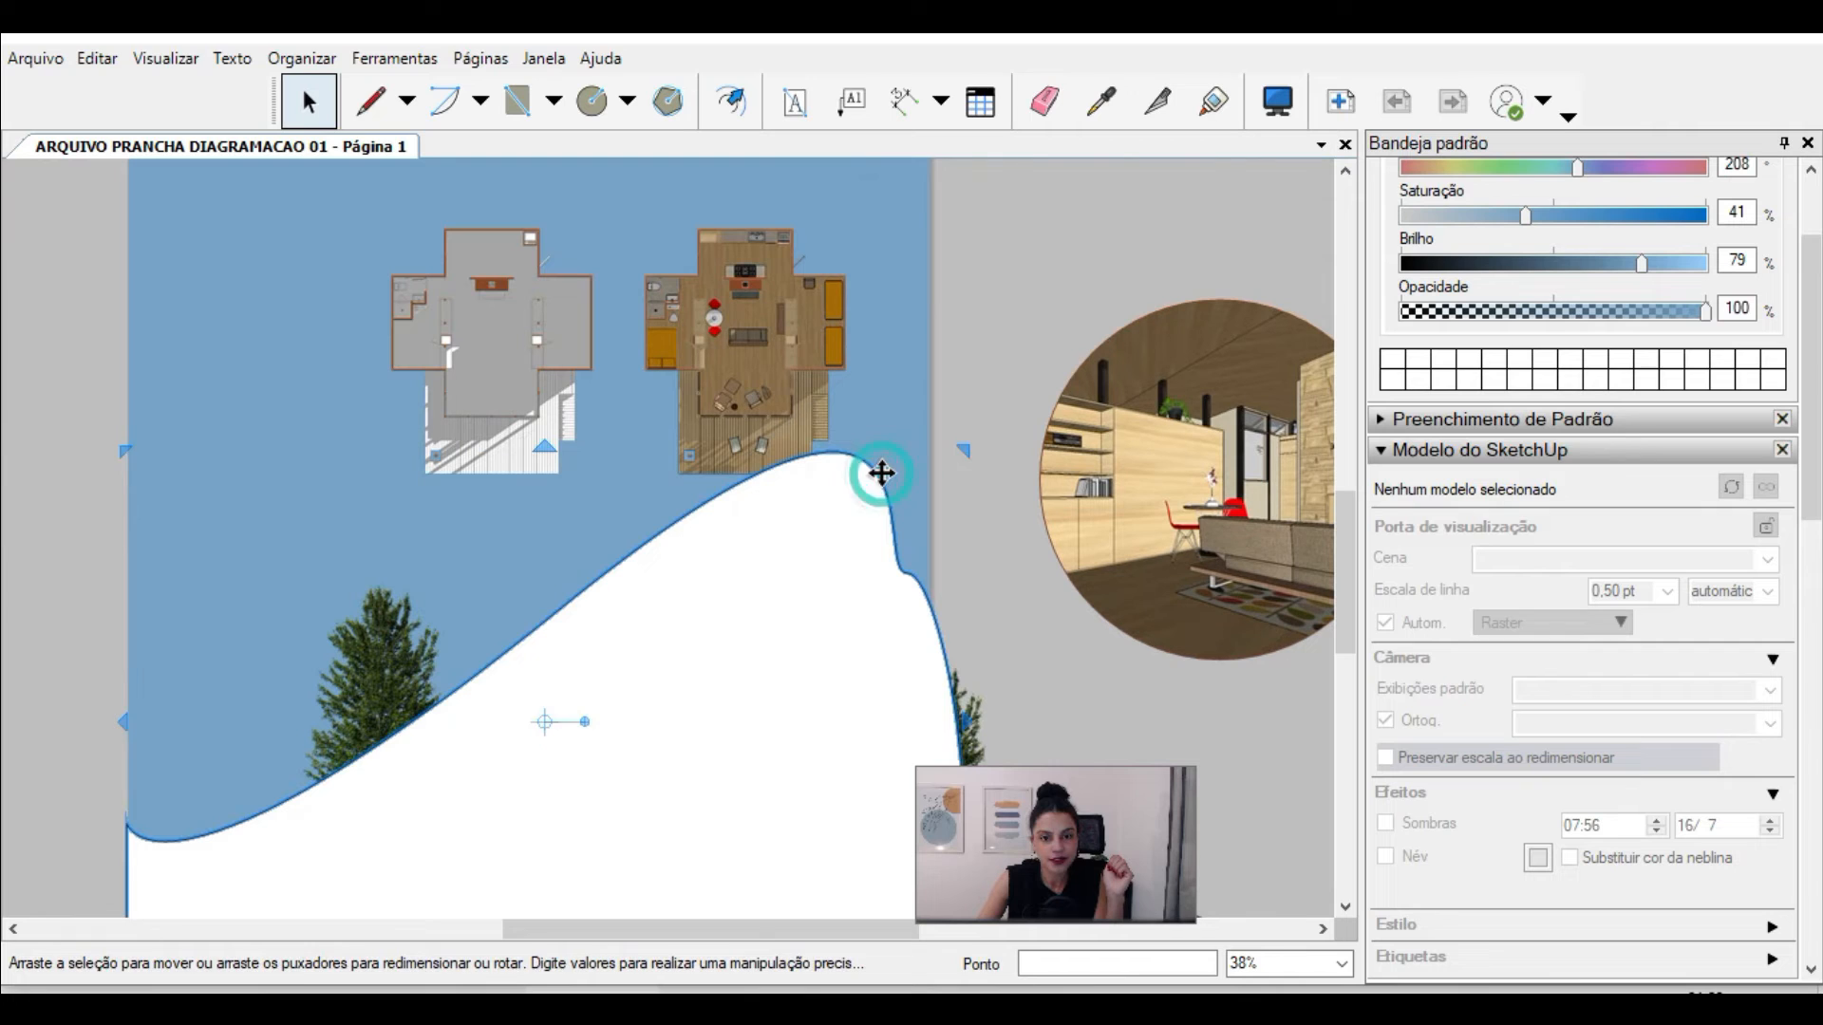
double_click(882, 473)
left_click_drag(905, 574, 1005, 637)
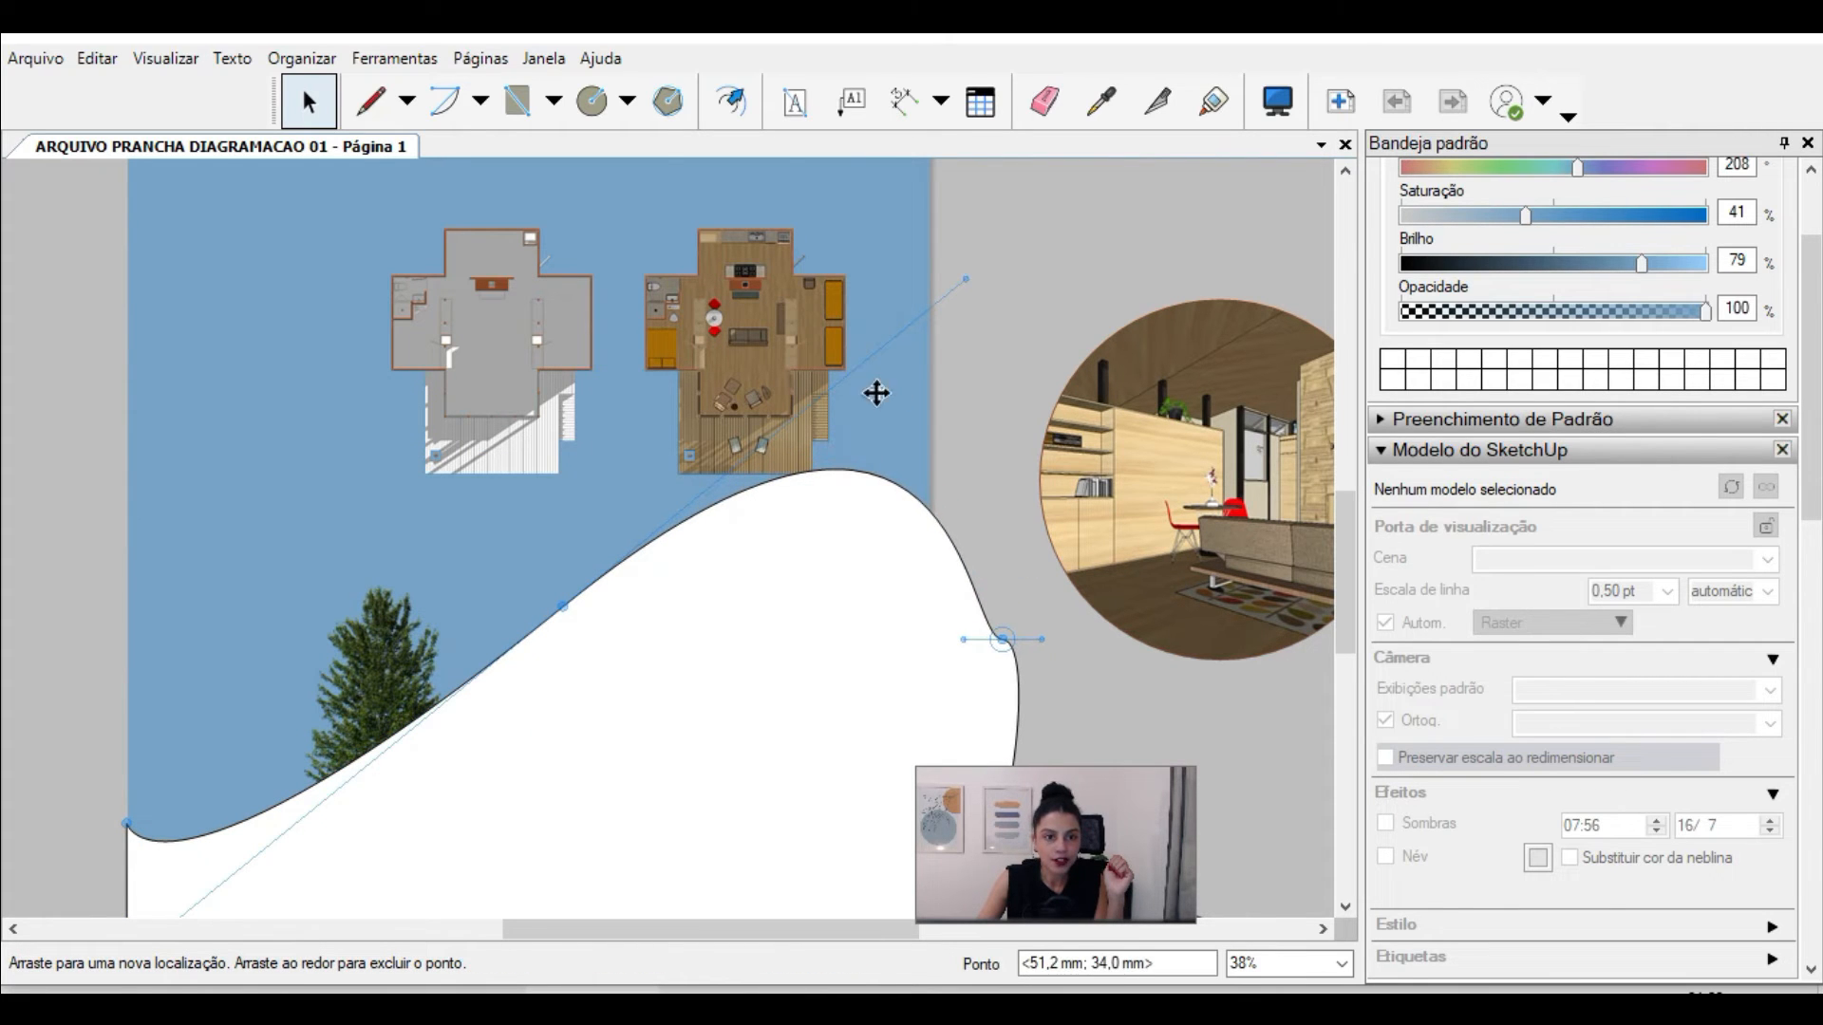
left_click_drag(965, 281, 916, 338)
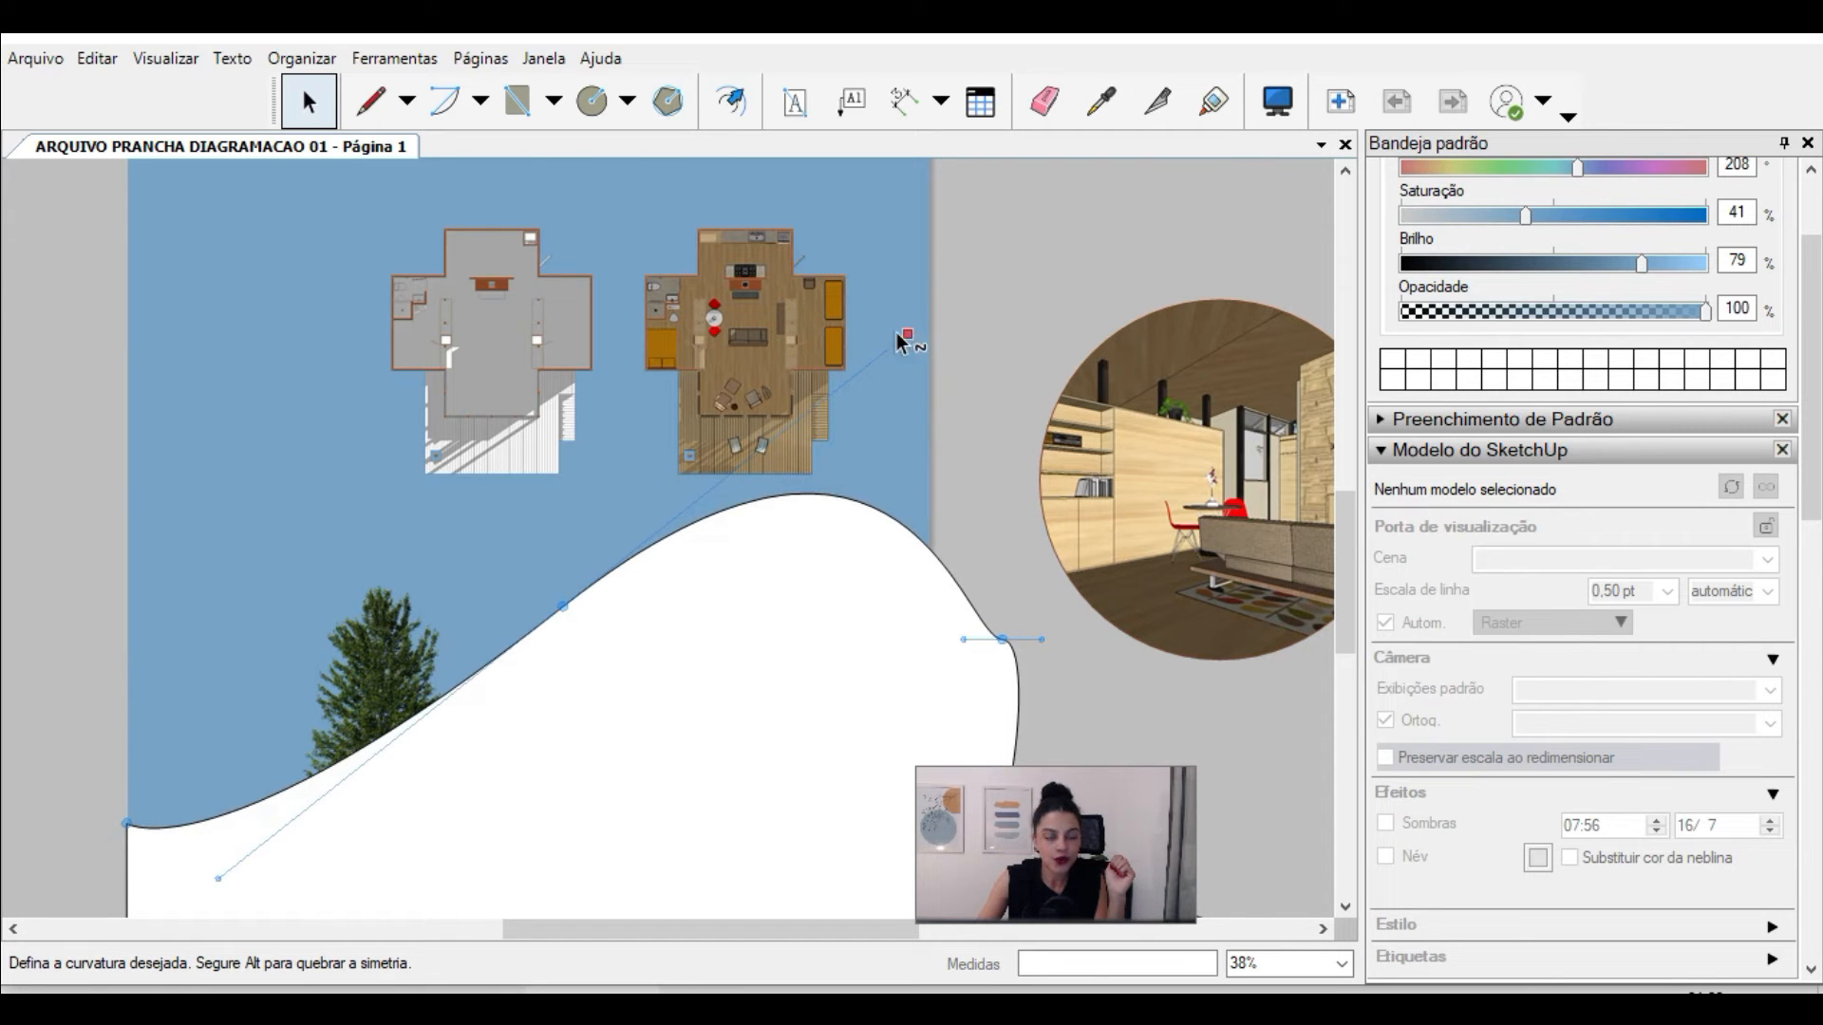
scroll(874, 346, "down", 3)
scroll(697, 554, "up", 3)
right_click(931, 394)
key("Escape")
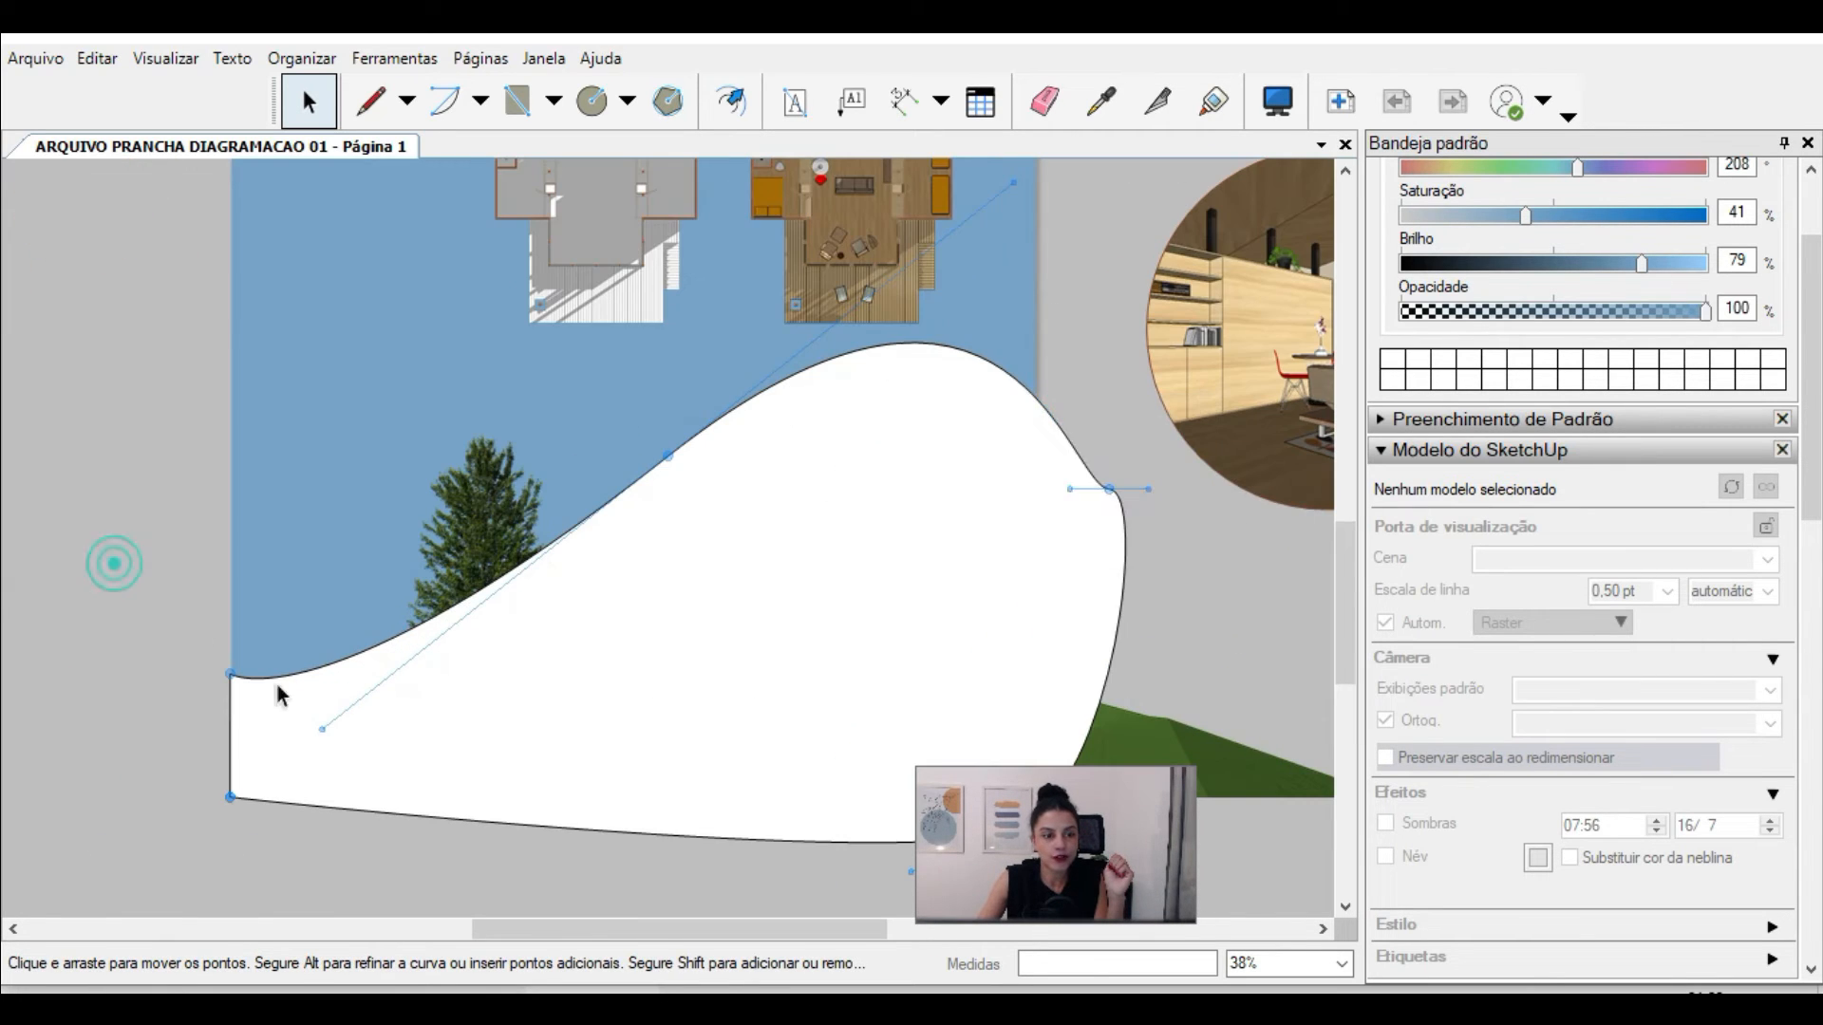
Step: Send the curved shape to the back, behind the cabin viewport
left_click(285, 698)
right_click(290, 700)
mouse_move(399, 568)
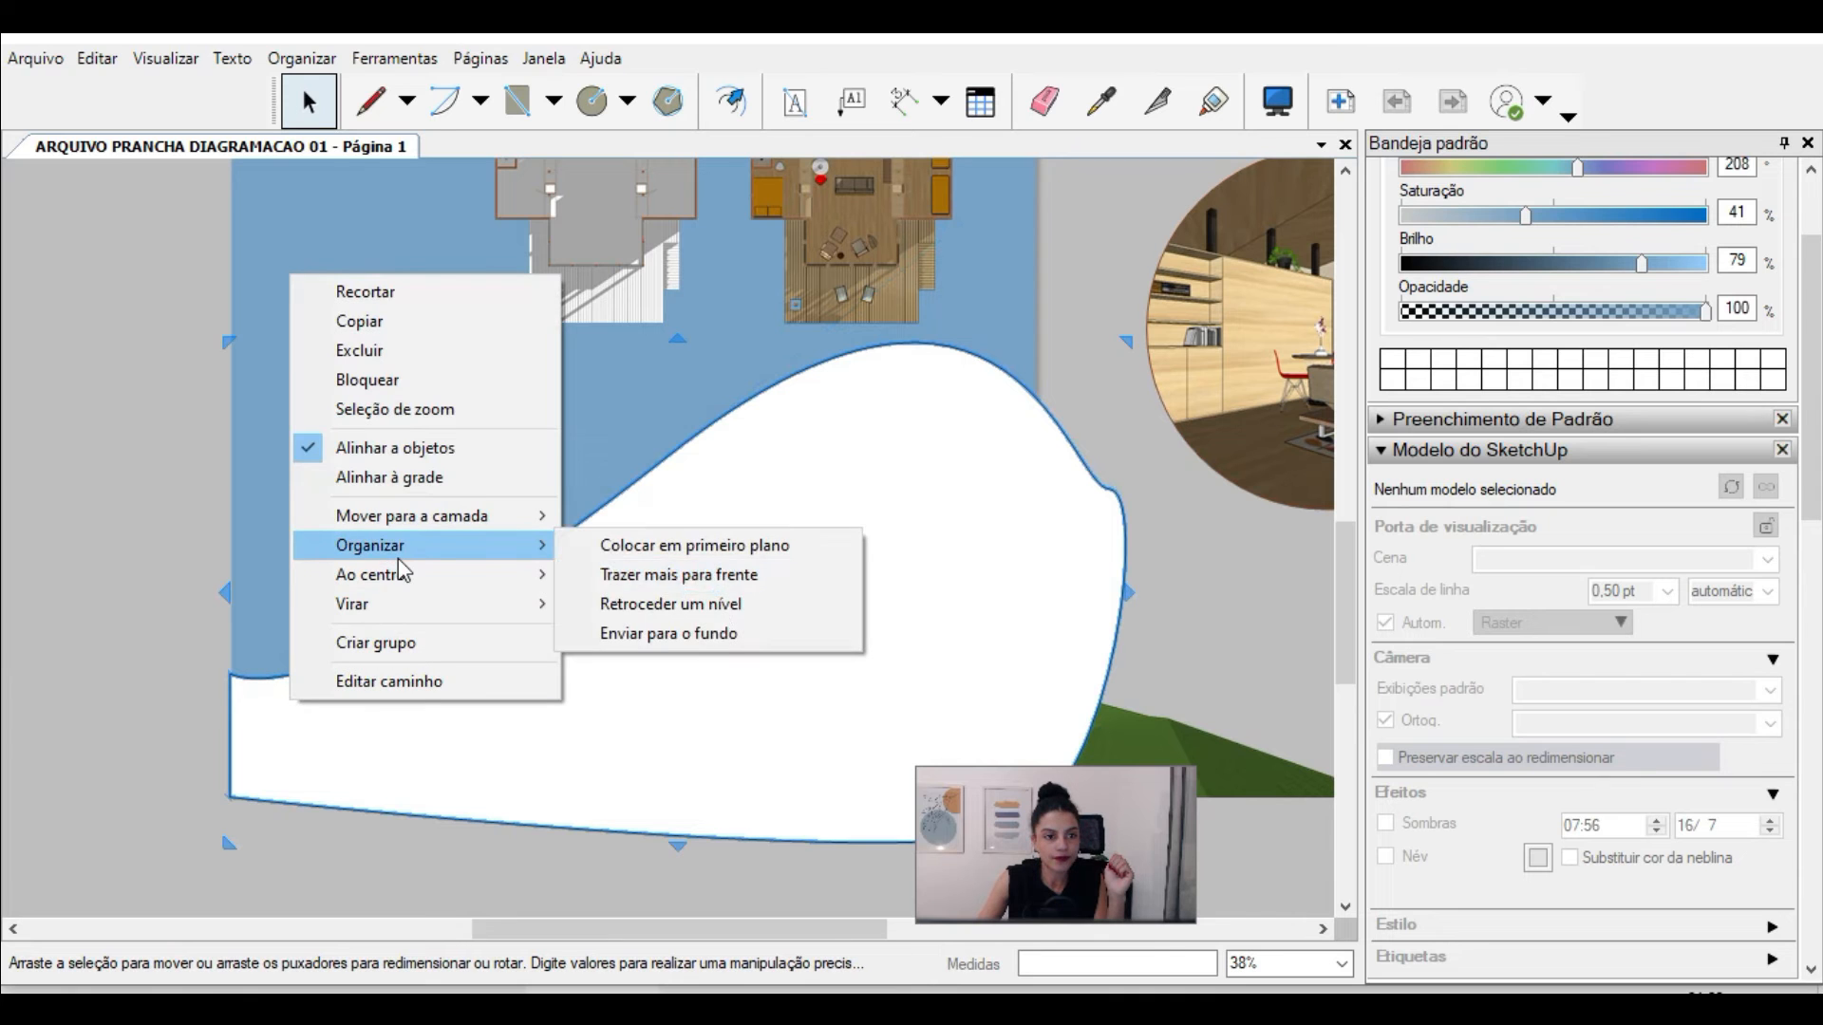
left_click(719, 635)
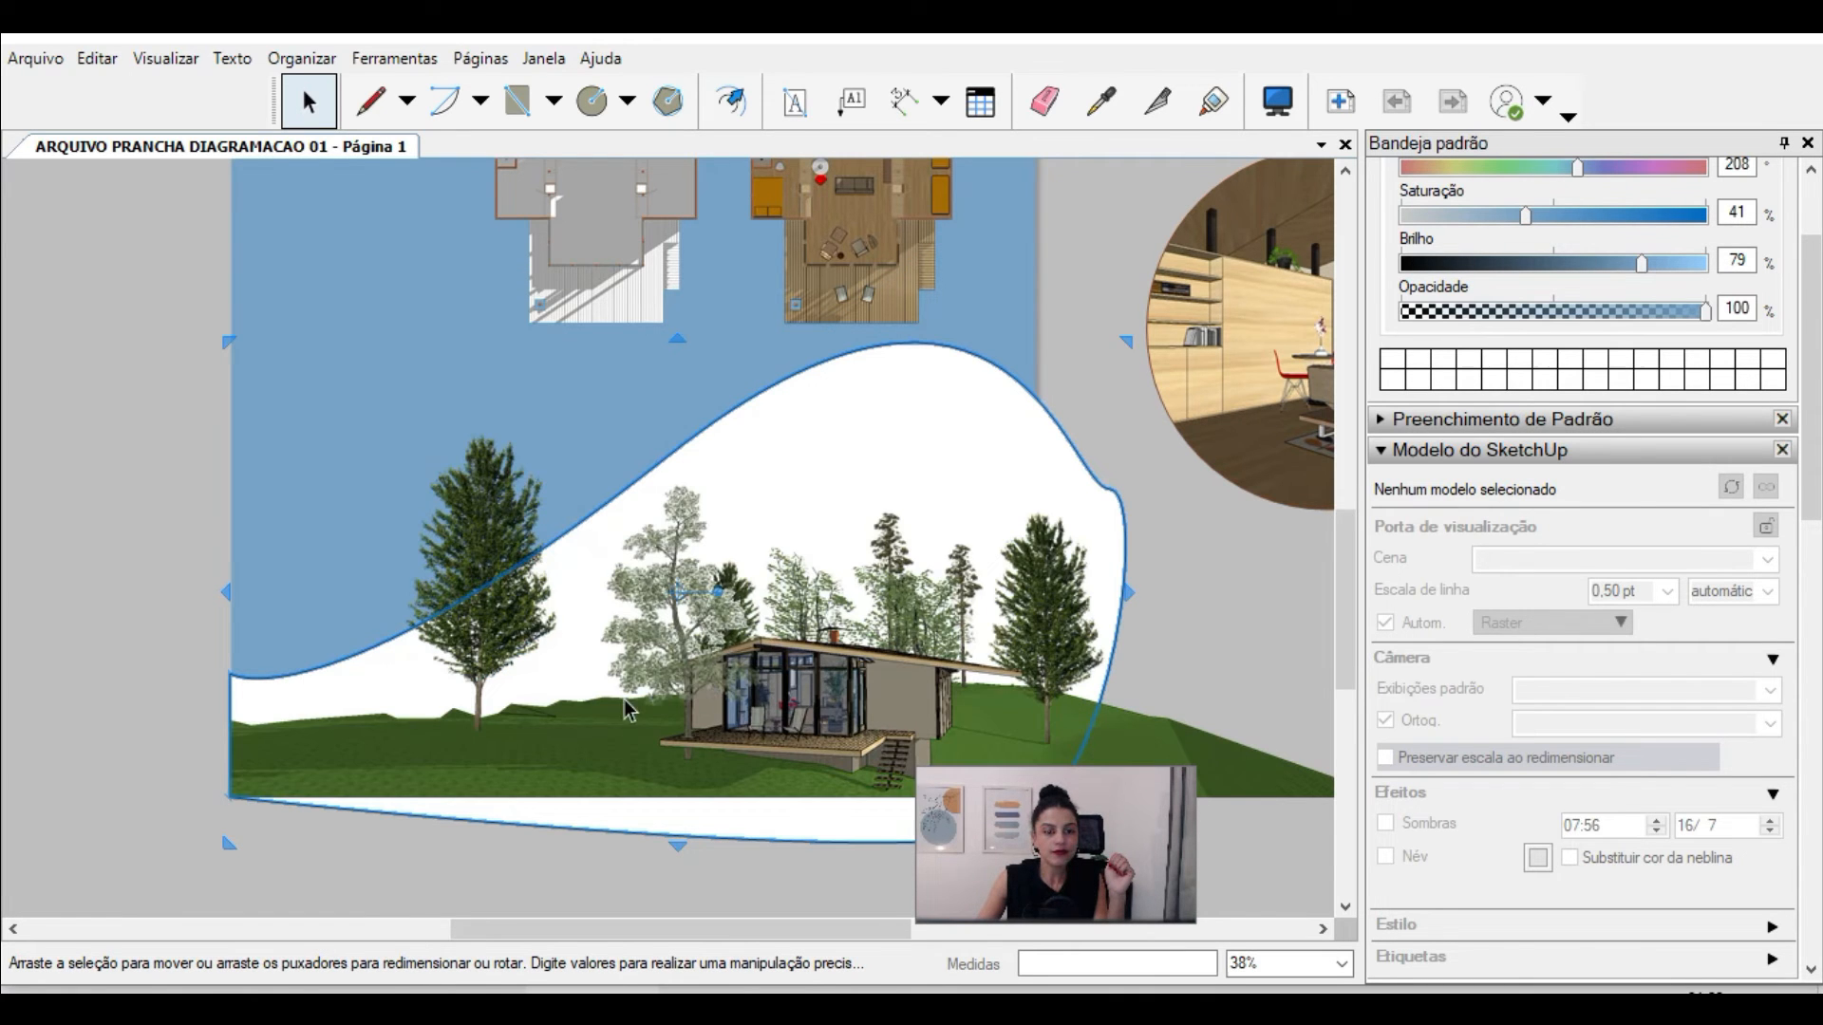
scroll(719, 655, "down", 2)
scroll(980, 507, "up", 2)
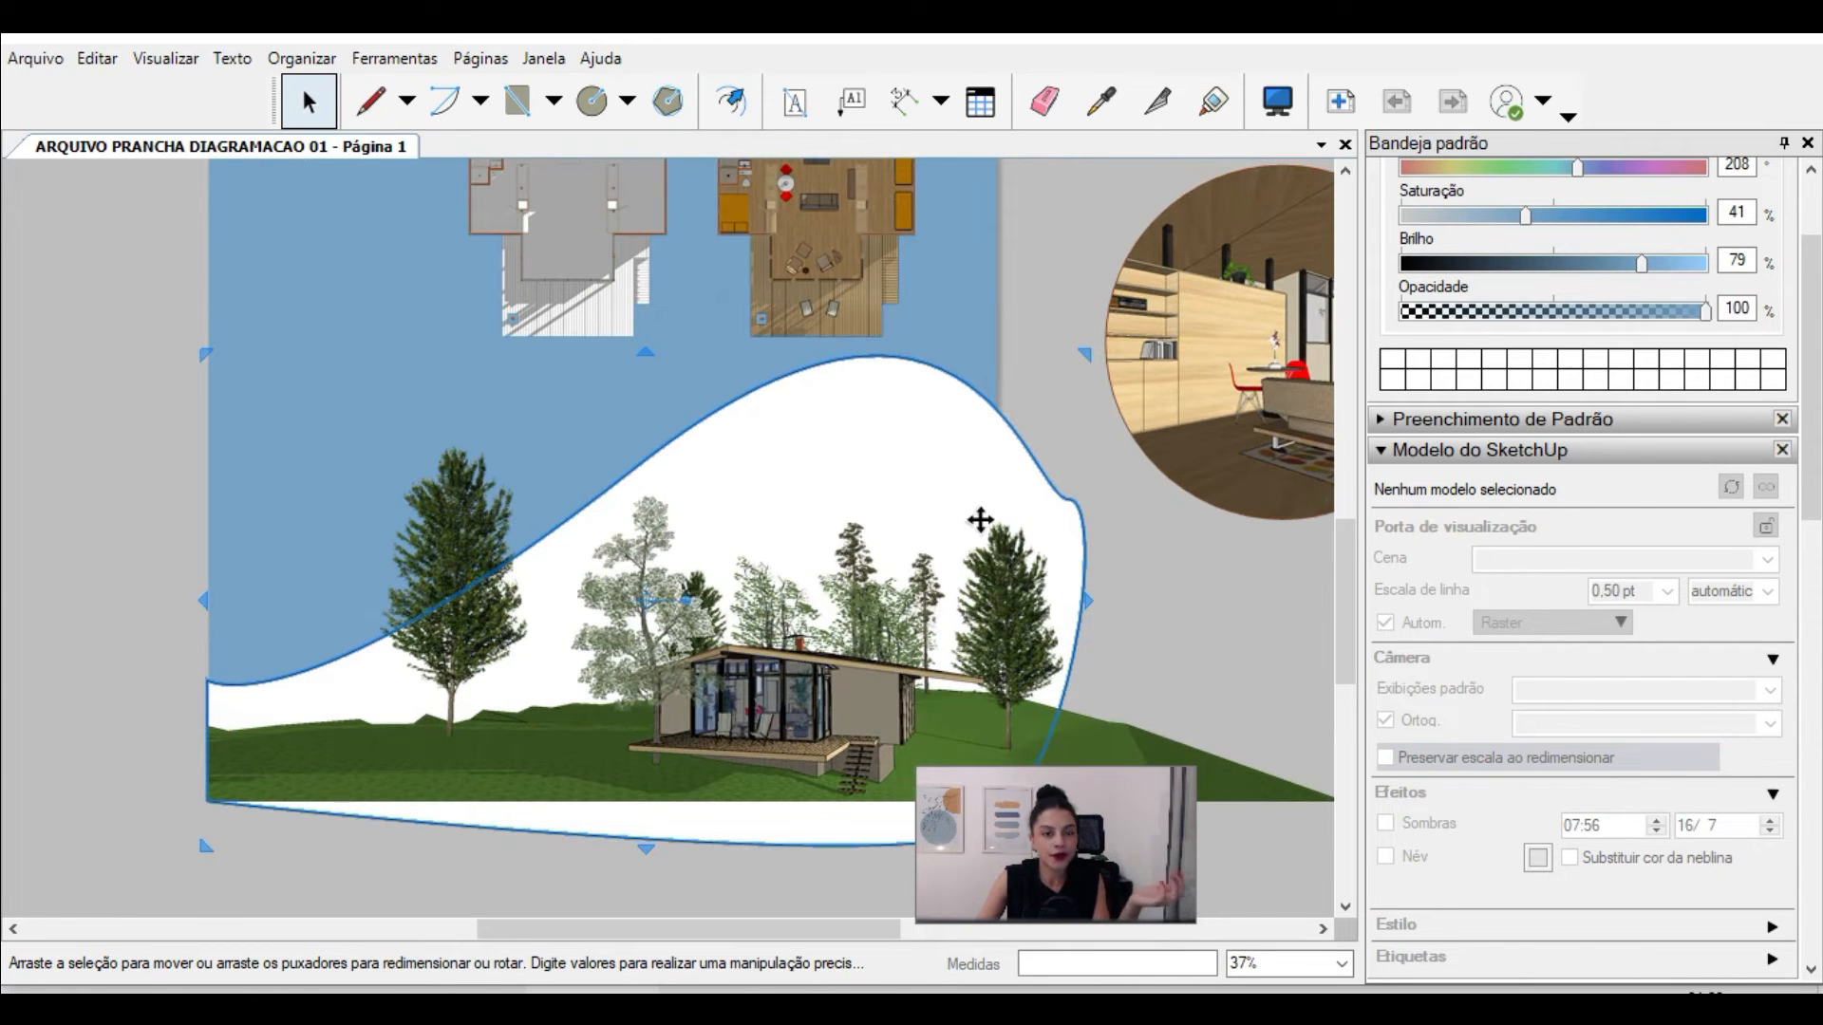
Step: Fill the curved shape behind the cabin with grey 168 and remove its outline
left_click(1516, 265)
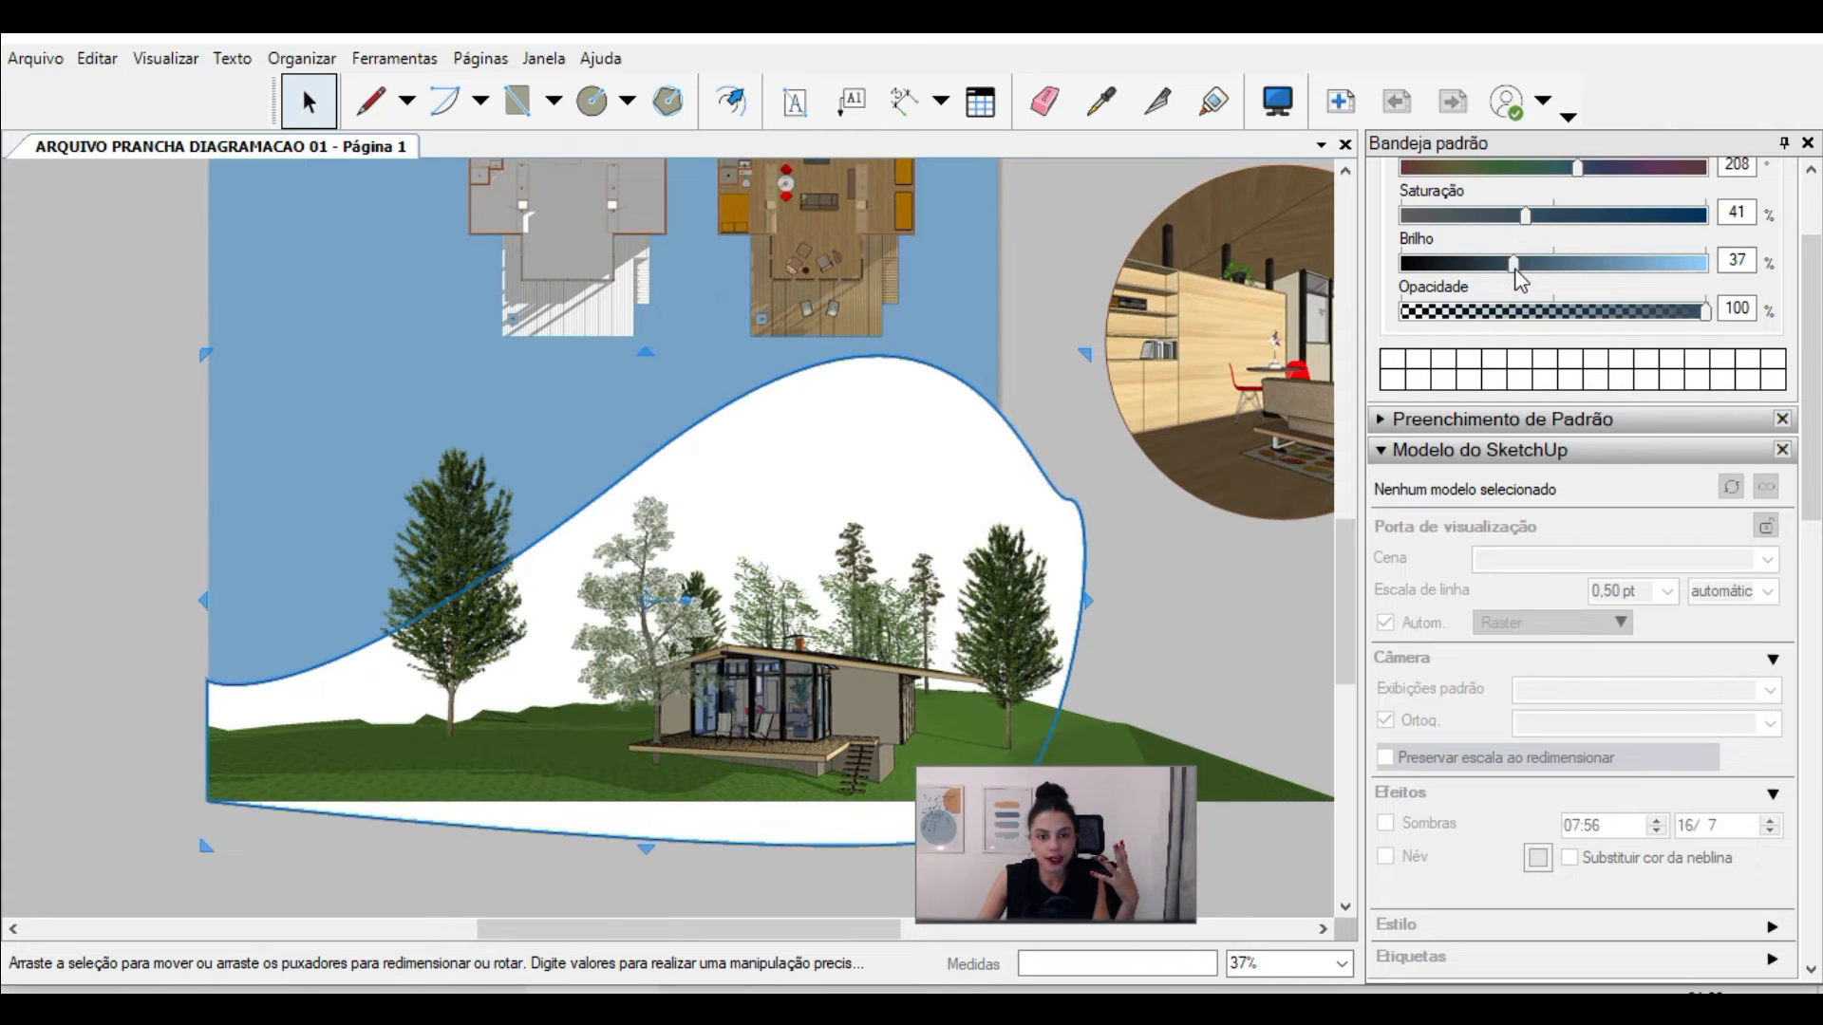
scroll(1801, 351, "up", 2)
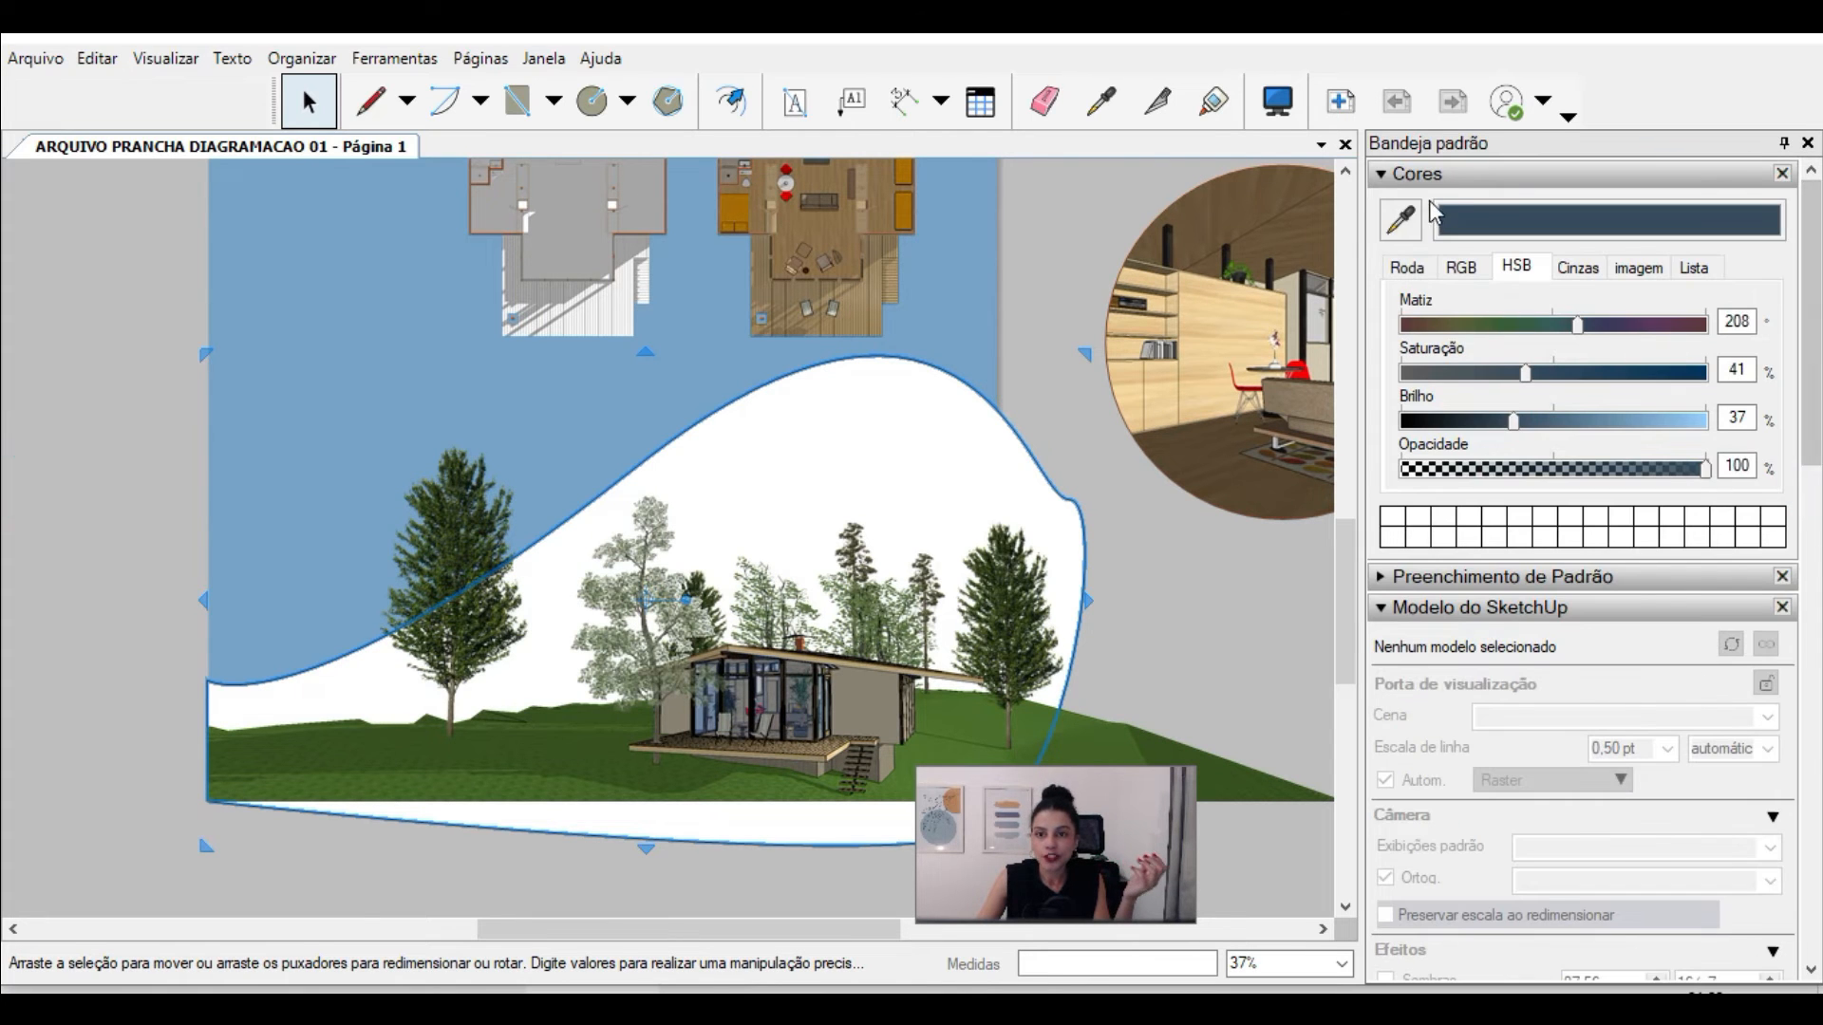
left_click(1418, 184)
left_click(1419, 235)
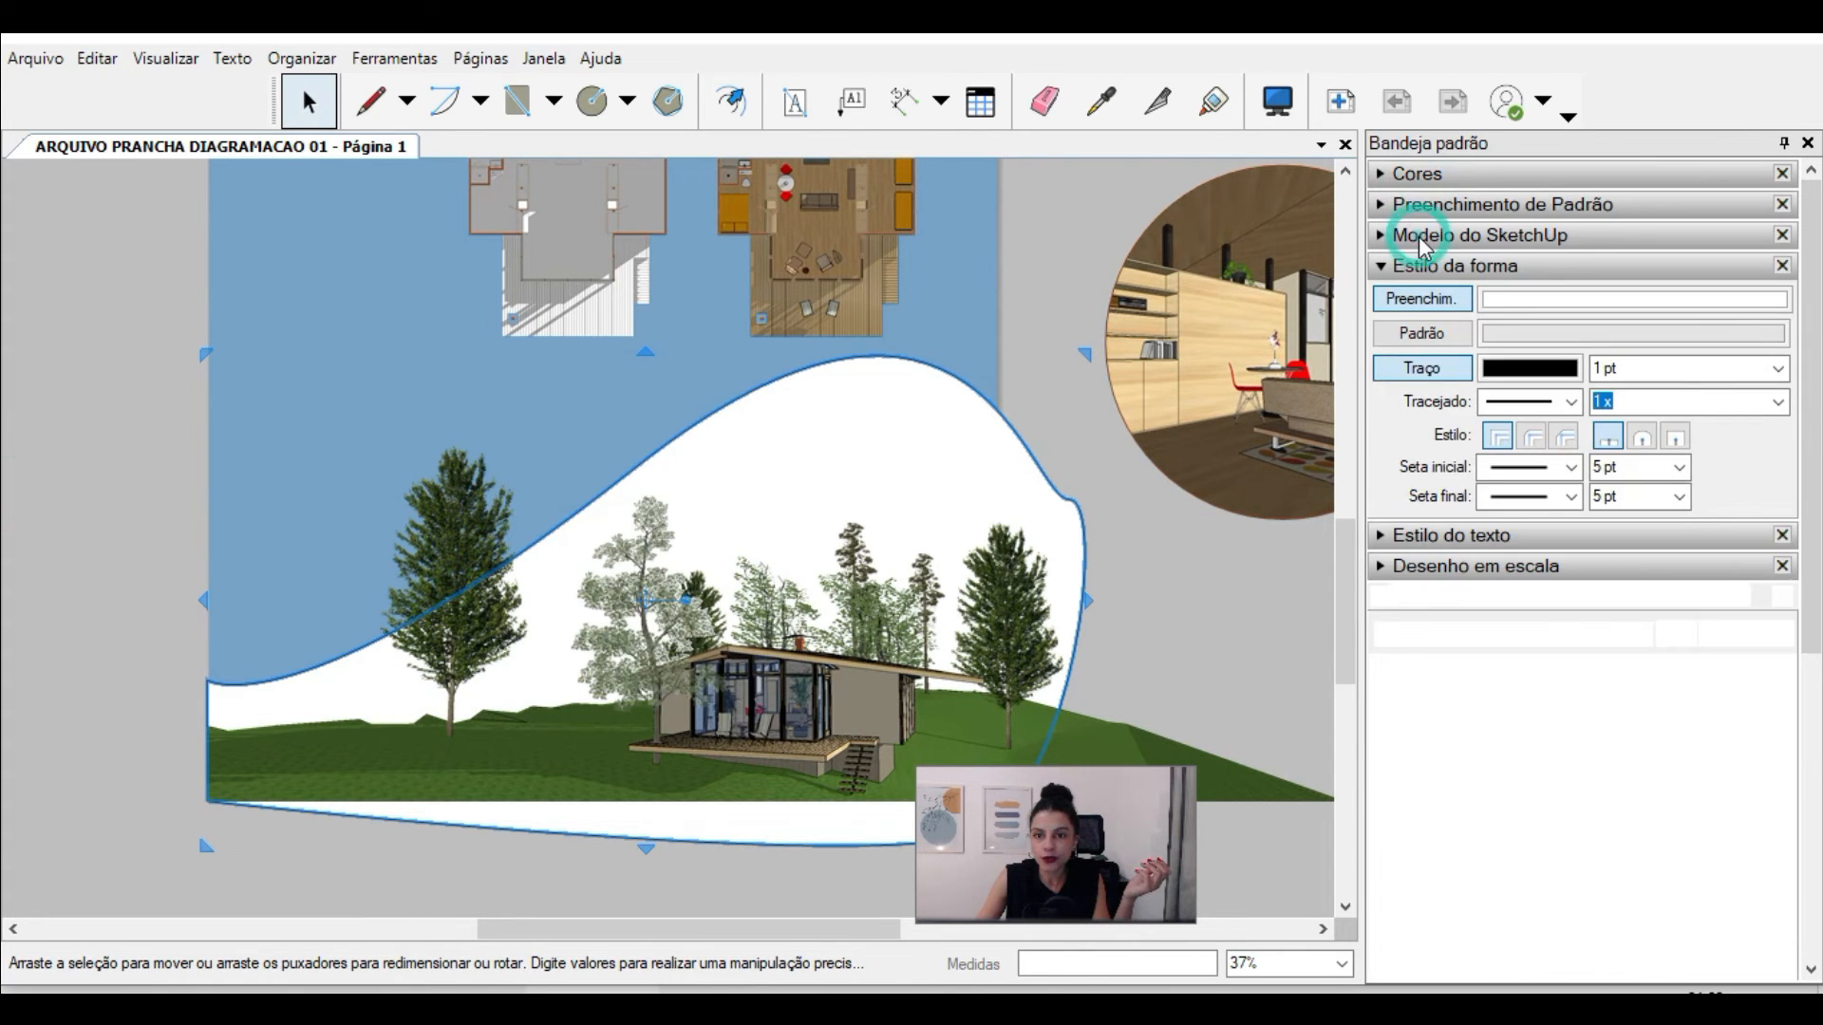
left_click(1496, 303)
left_click(1451, 746)
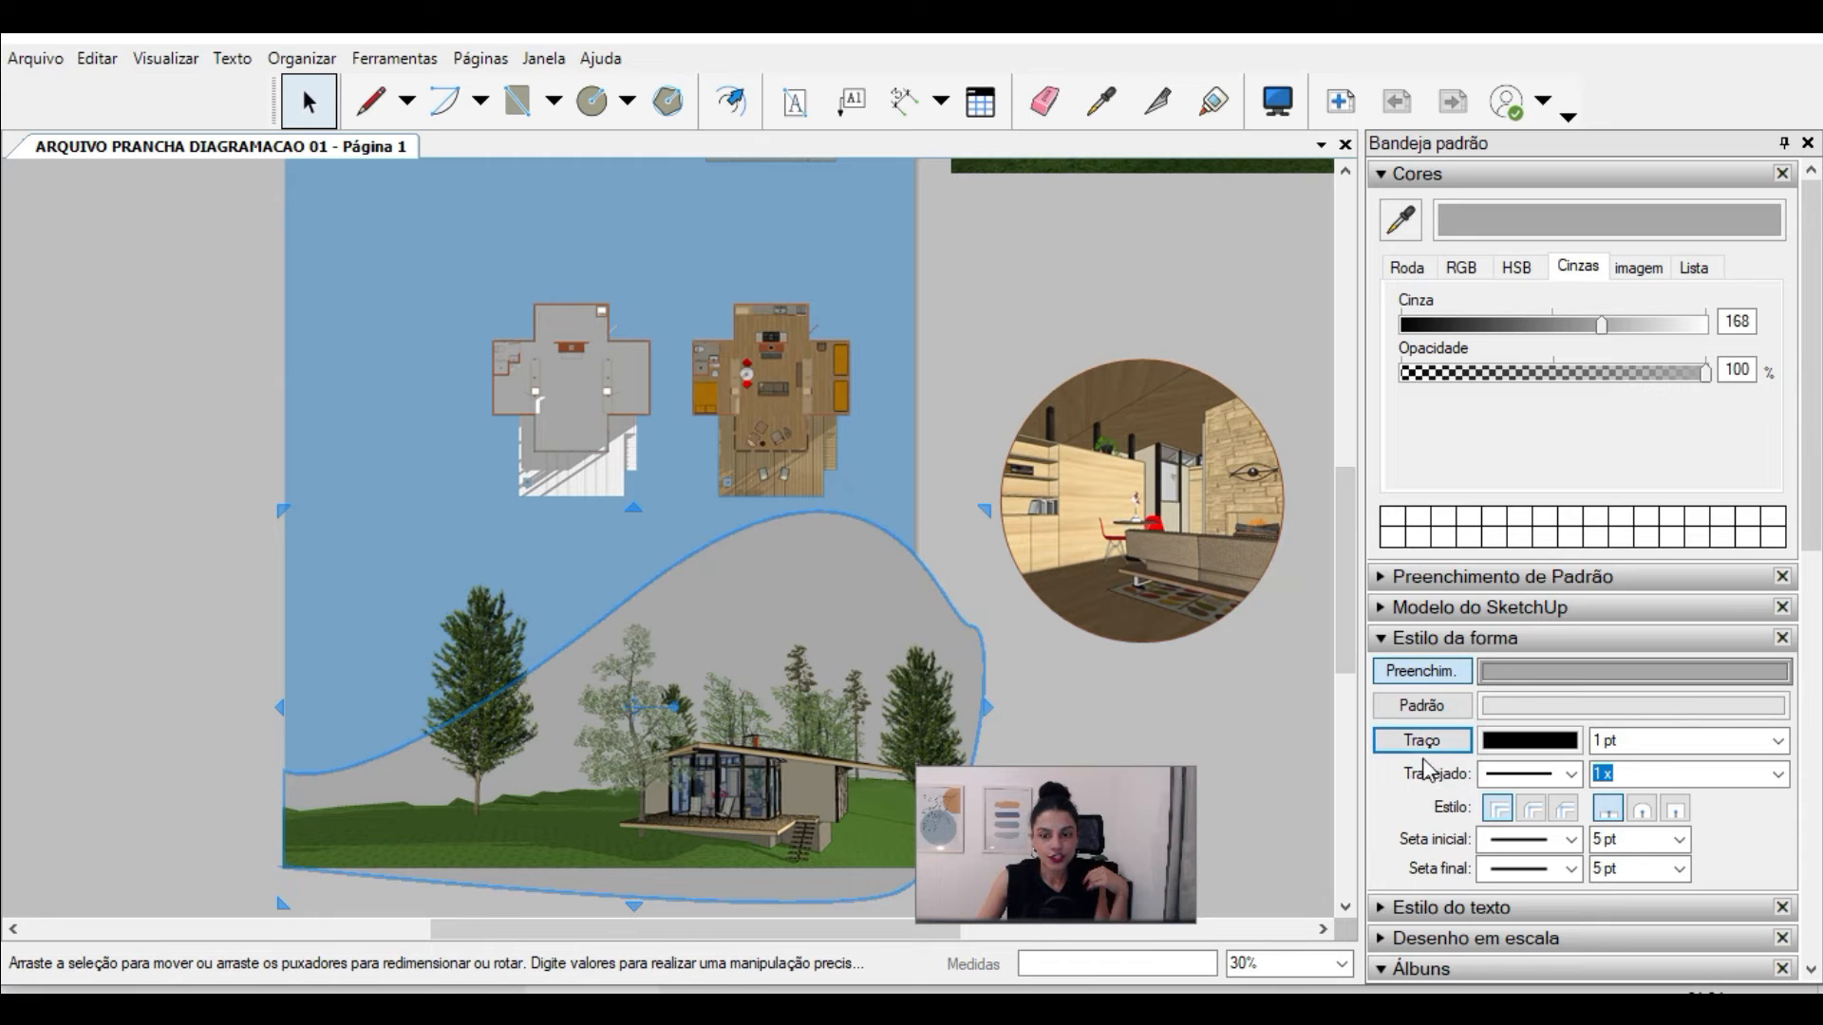
left_click(1076, 698)
scroll(755, 596, "down", 2)
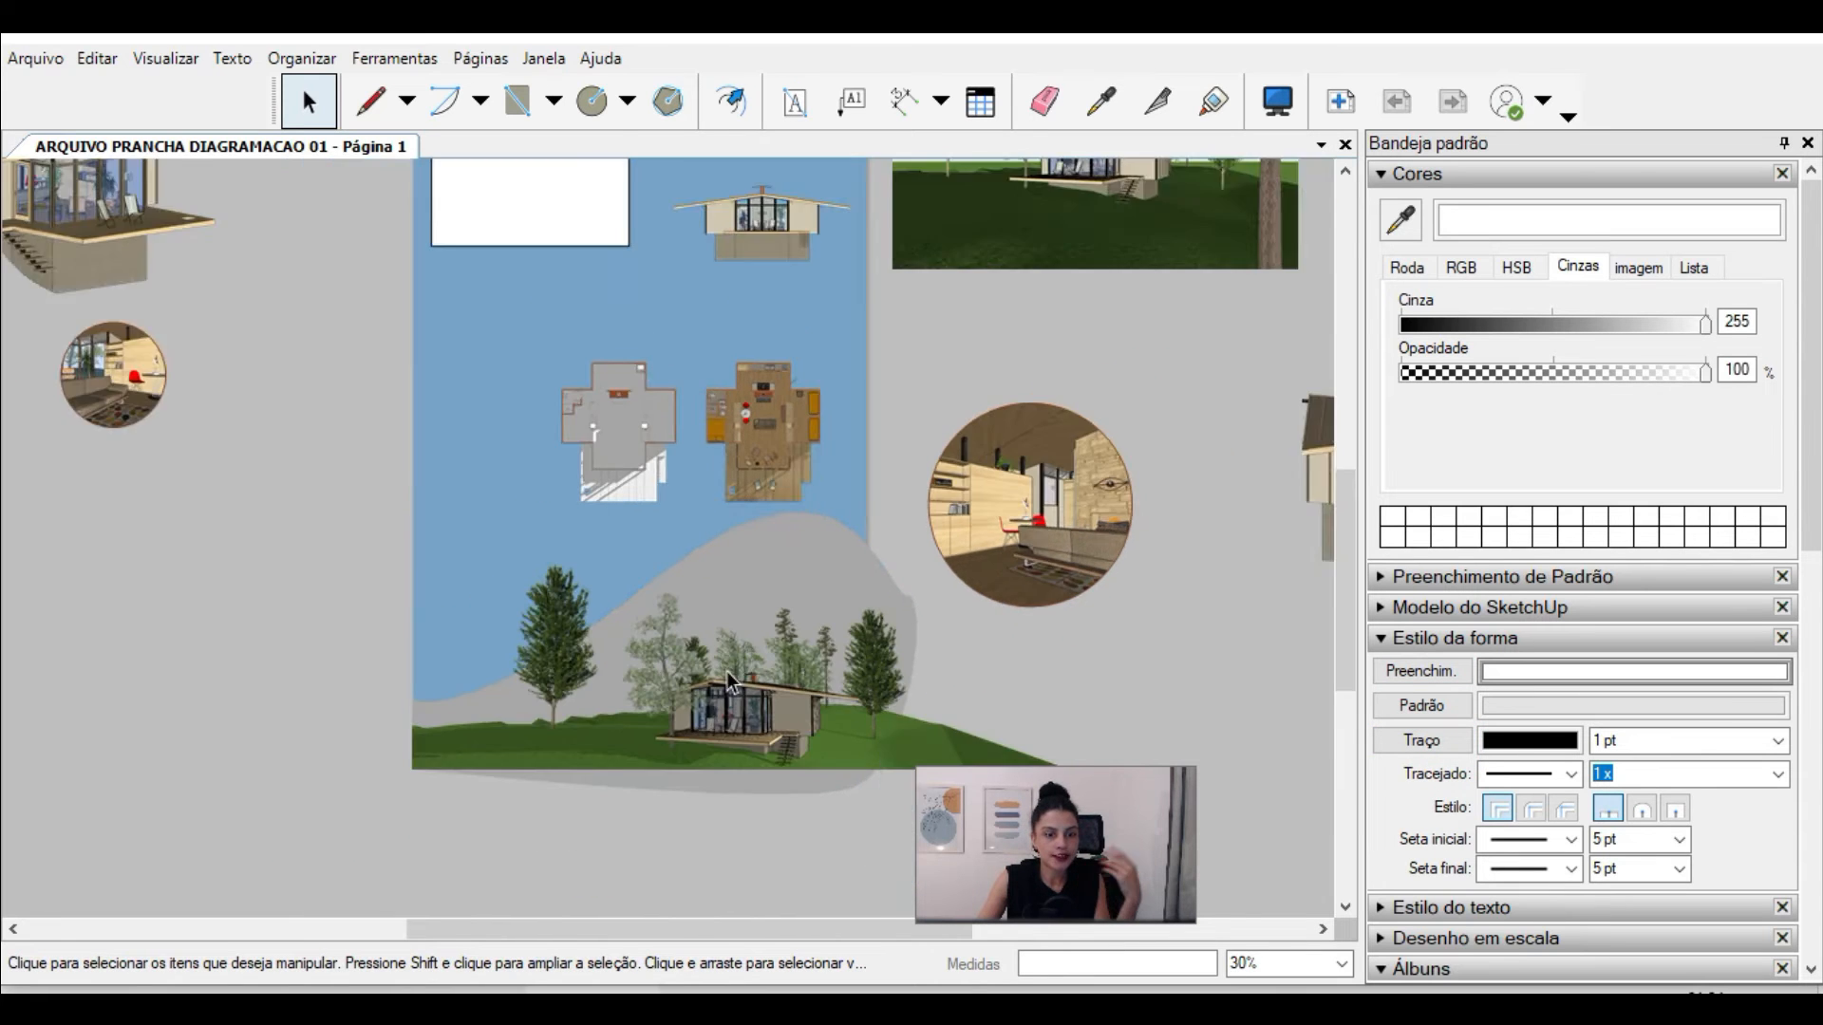
Step: Lower the crest of the green background shape behind the cabin by reshaping its upper curve
scroll(775, 587, "up", 3)
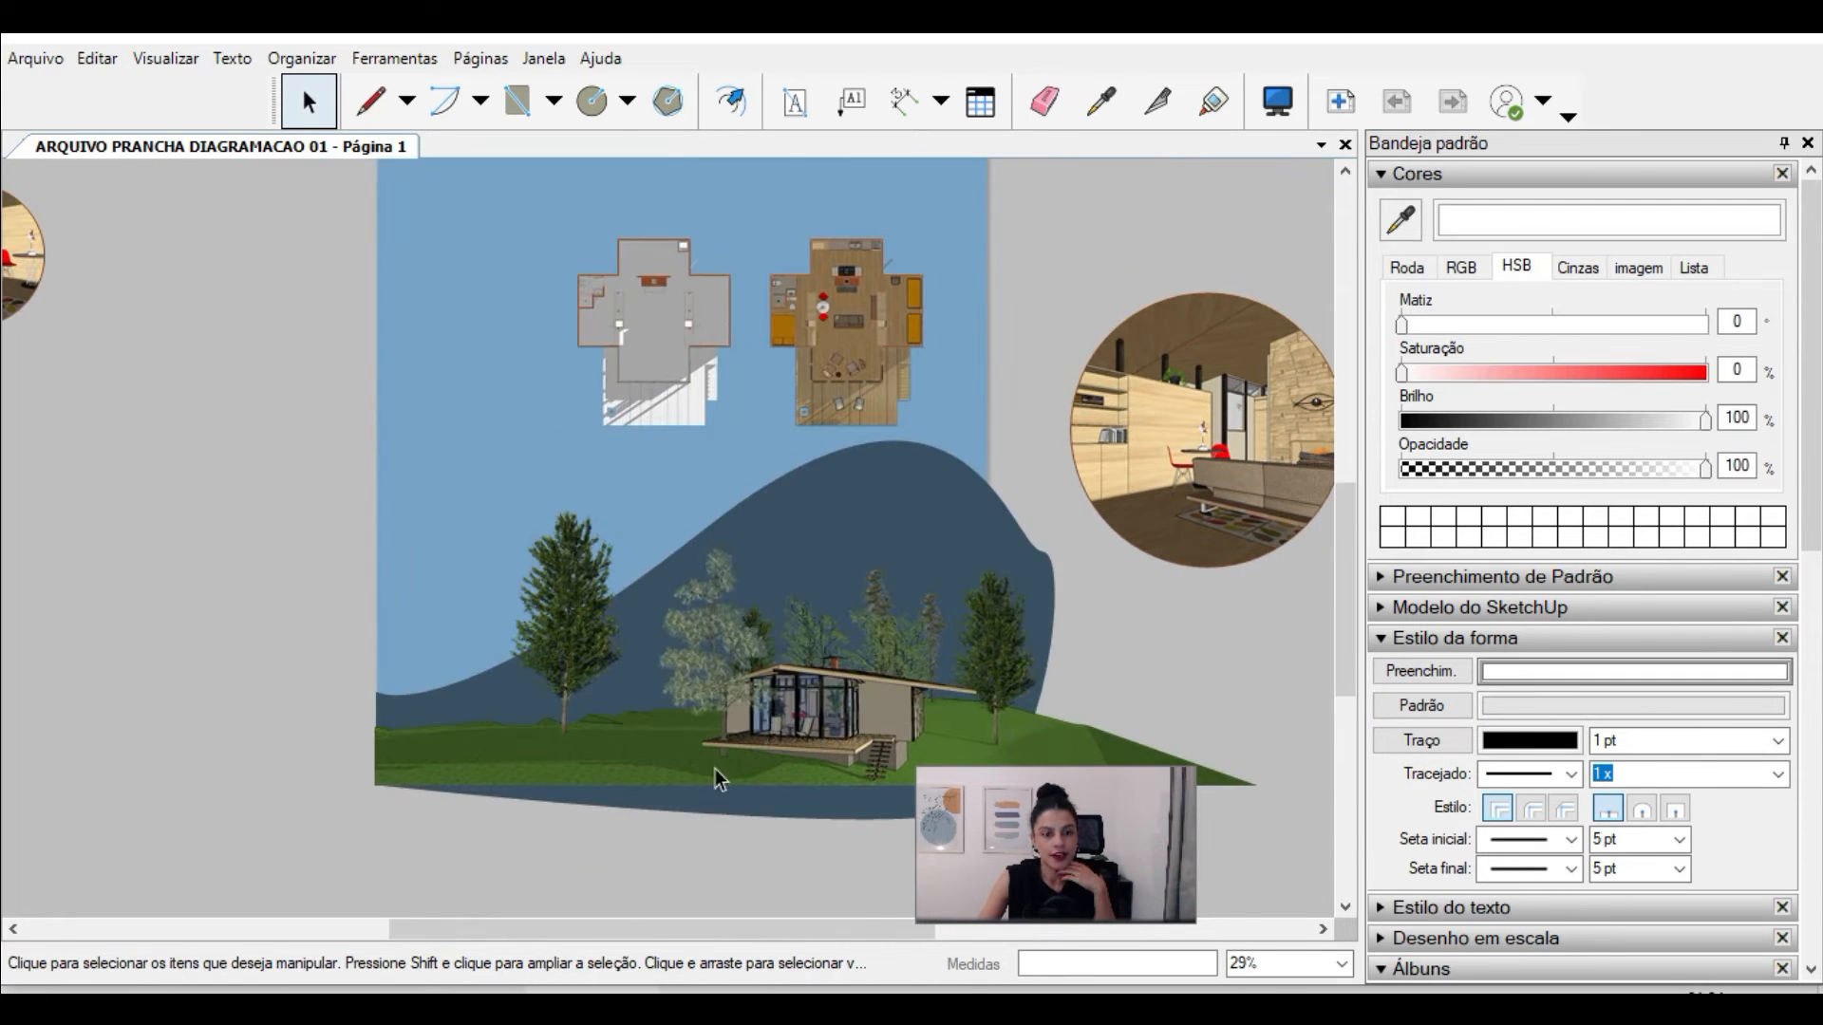
scroll(853, 757, "up", 2)
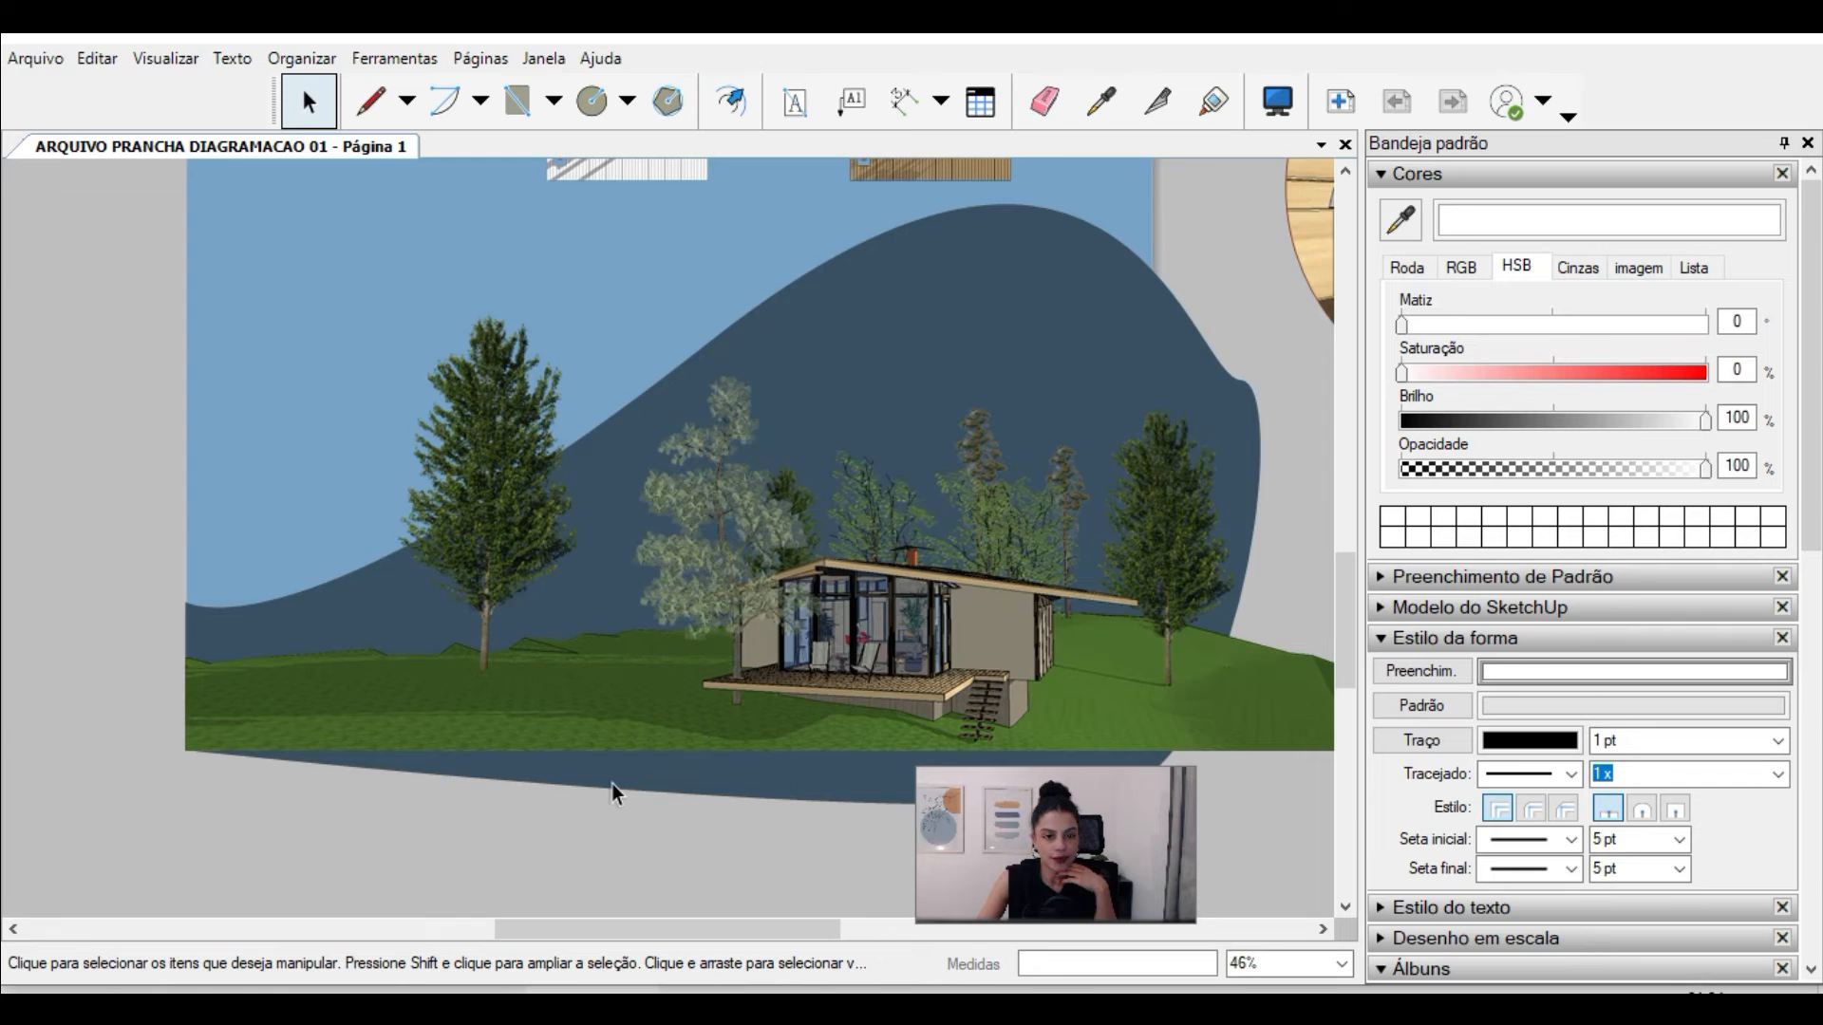
scroll(709, 830, "down", 4)
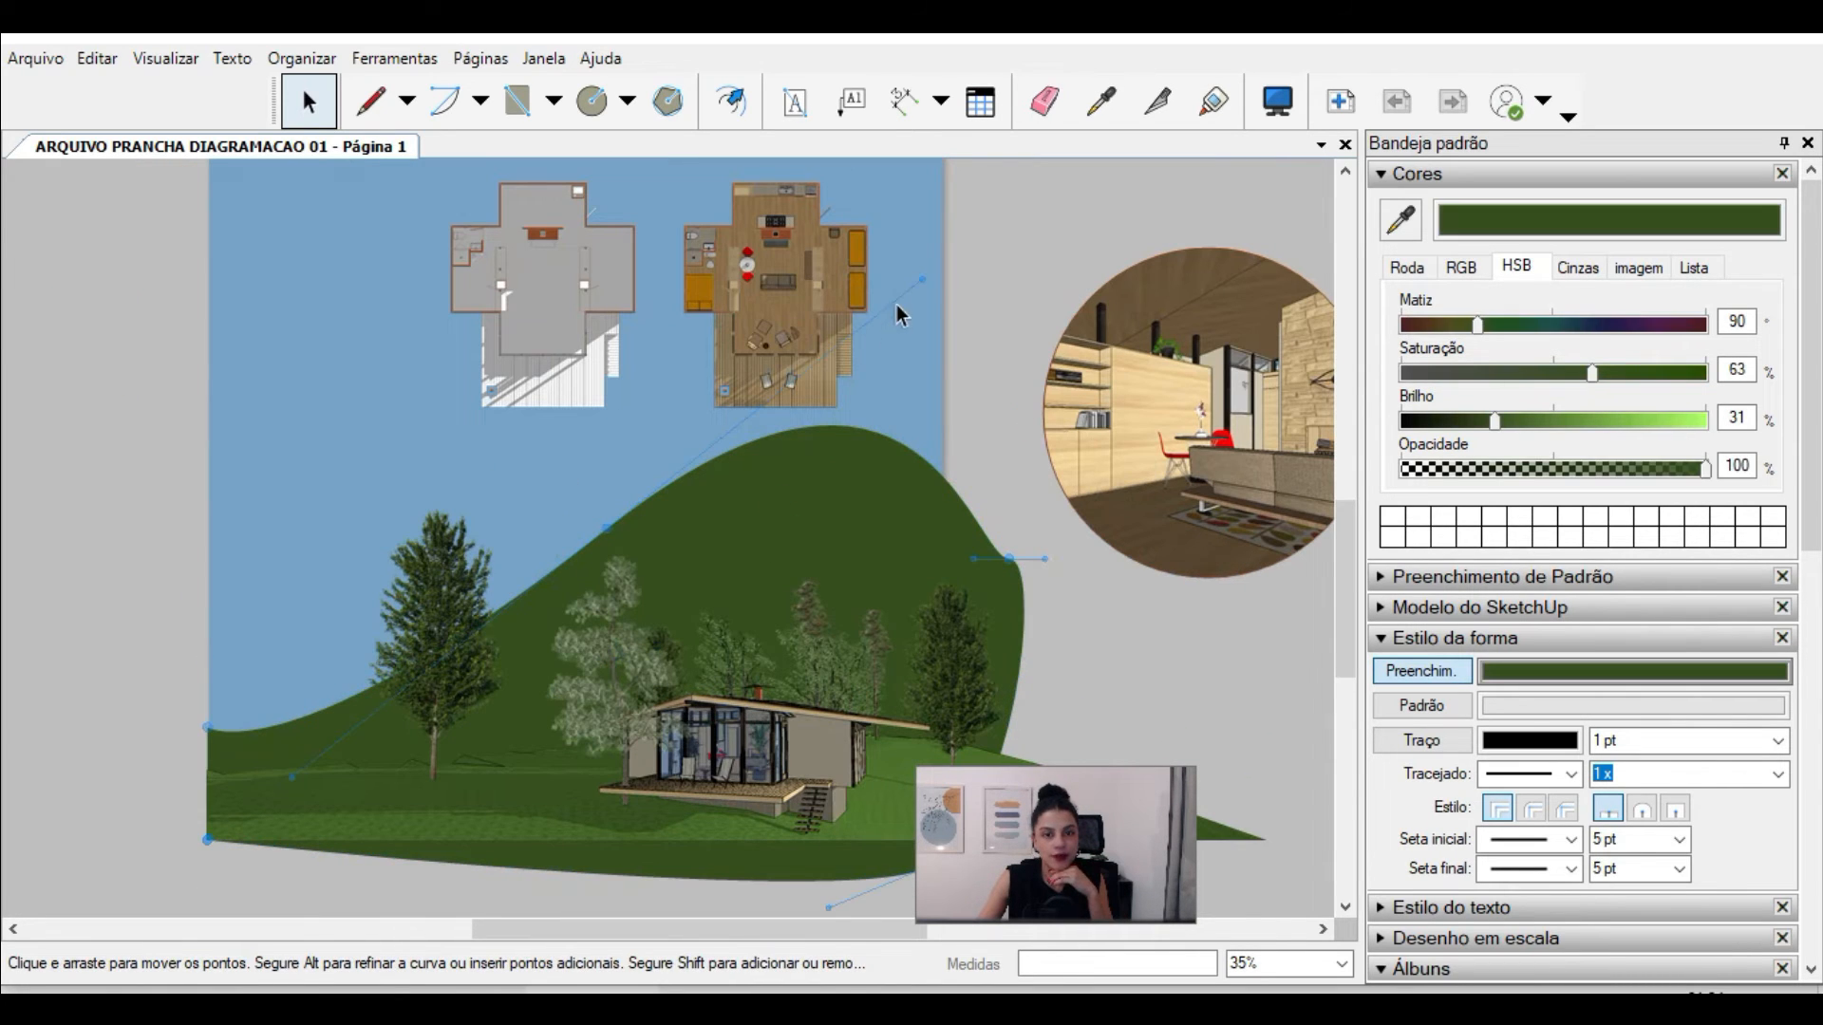
left_click_drag(920, 279, 784, 516)
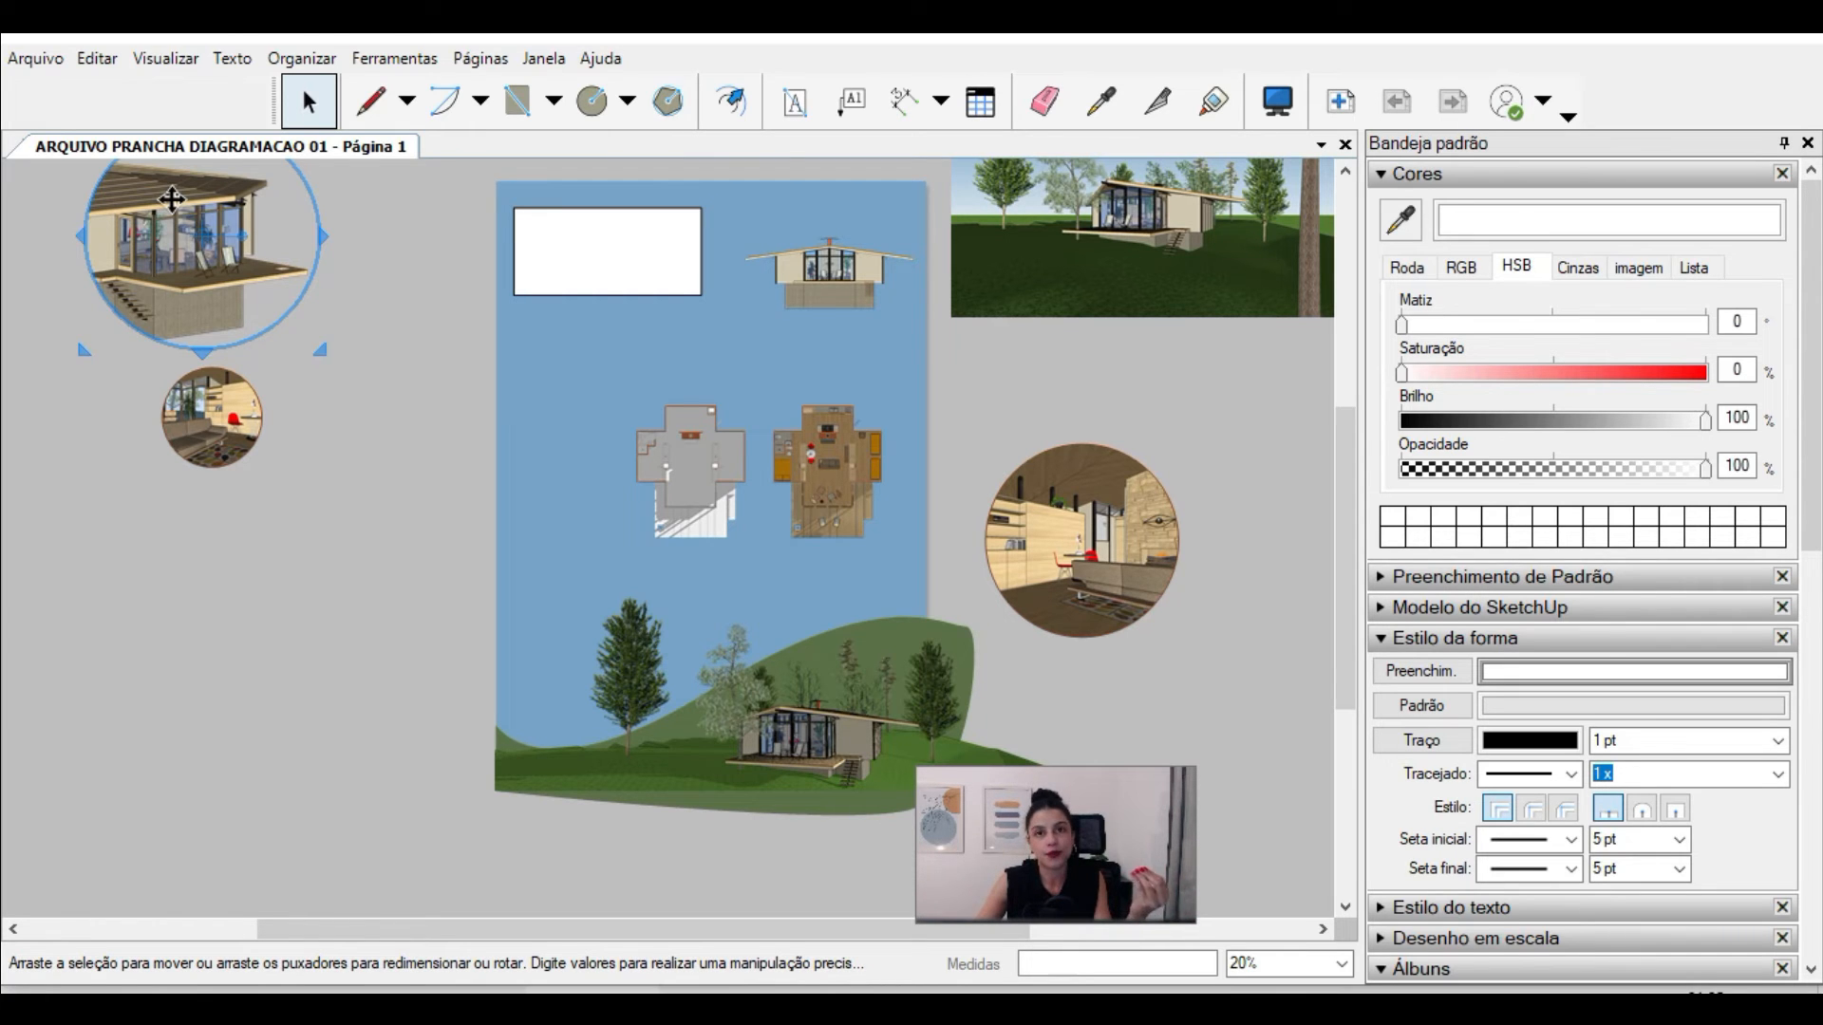
Step: Move the circular exterior perspective onto the sheet's lower-left area, overlapping the tree beside the cabin
left_click_drag(171, 199, 624, 646)
scroll(588, 646, "up", 3)
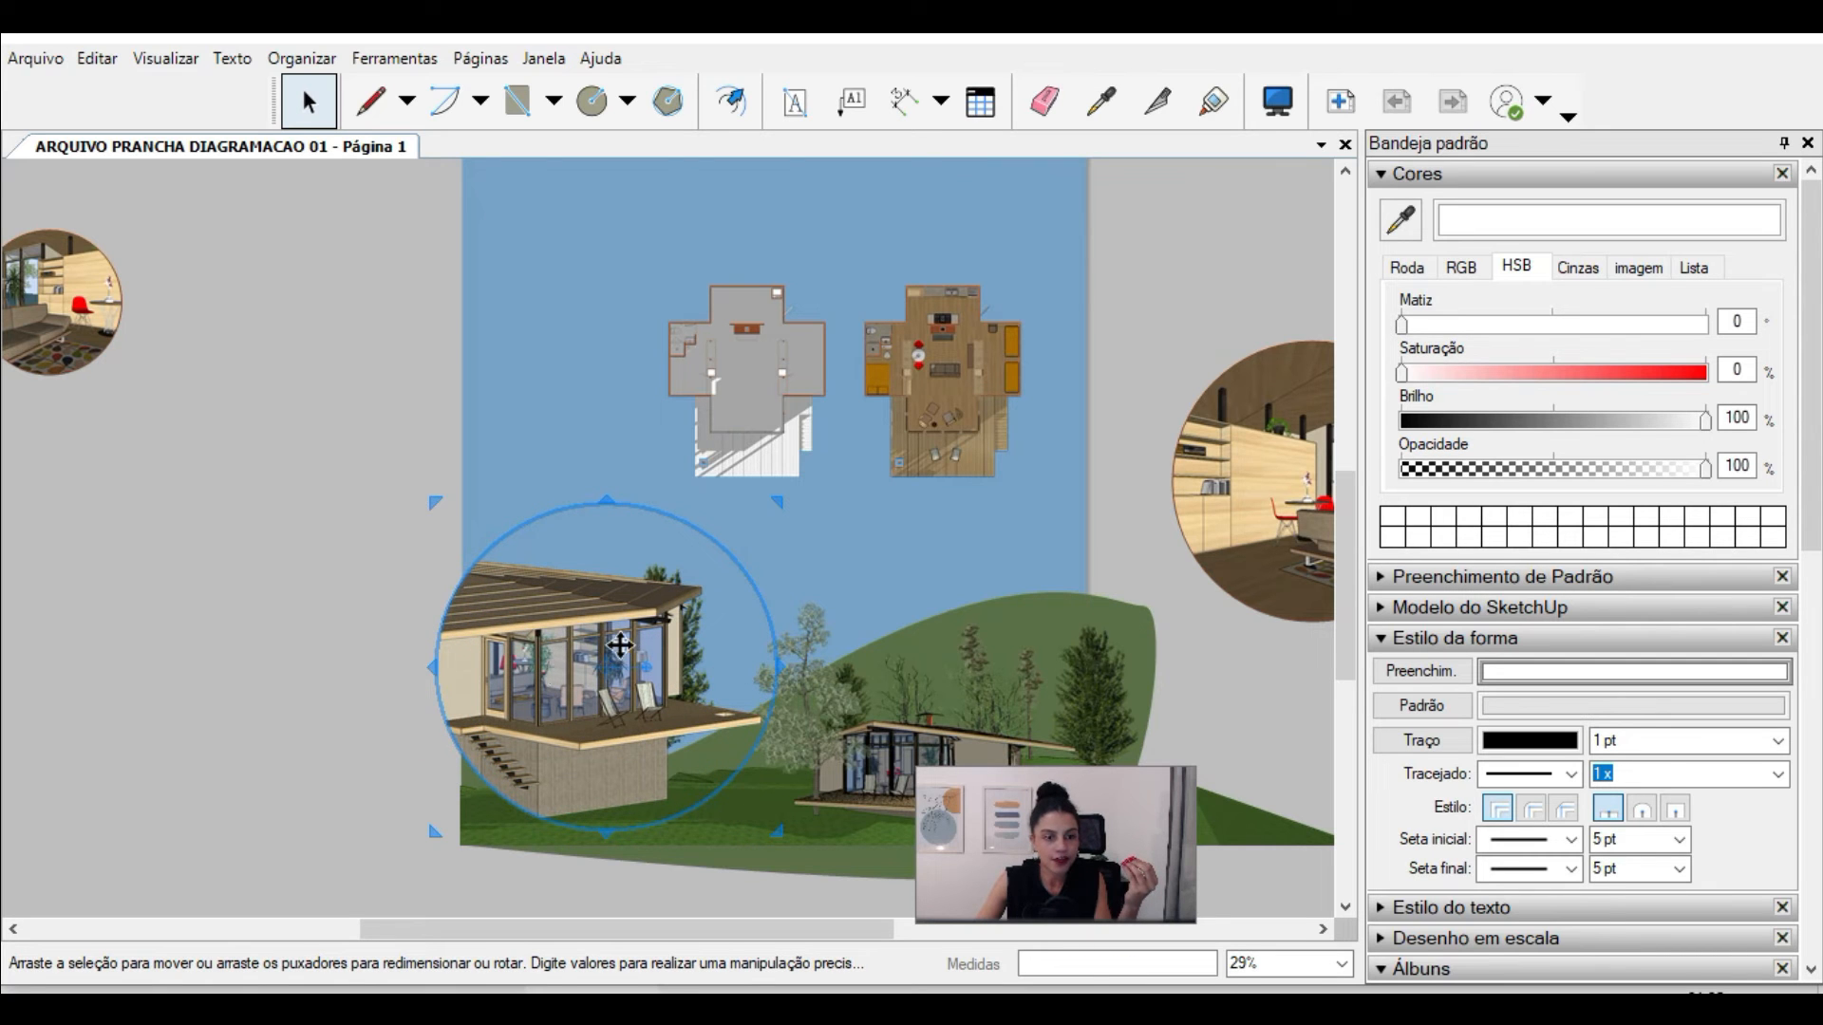
Step: Send the circular exterior perspective to the back of the sheet's stacking order
left_click(276, 755)
scroll(275, 636, "down", 2)
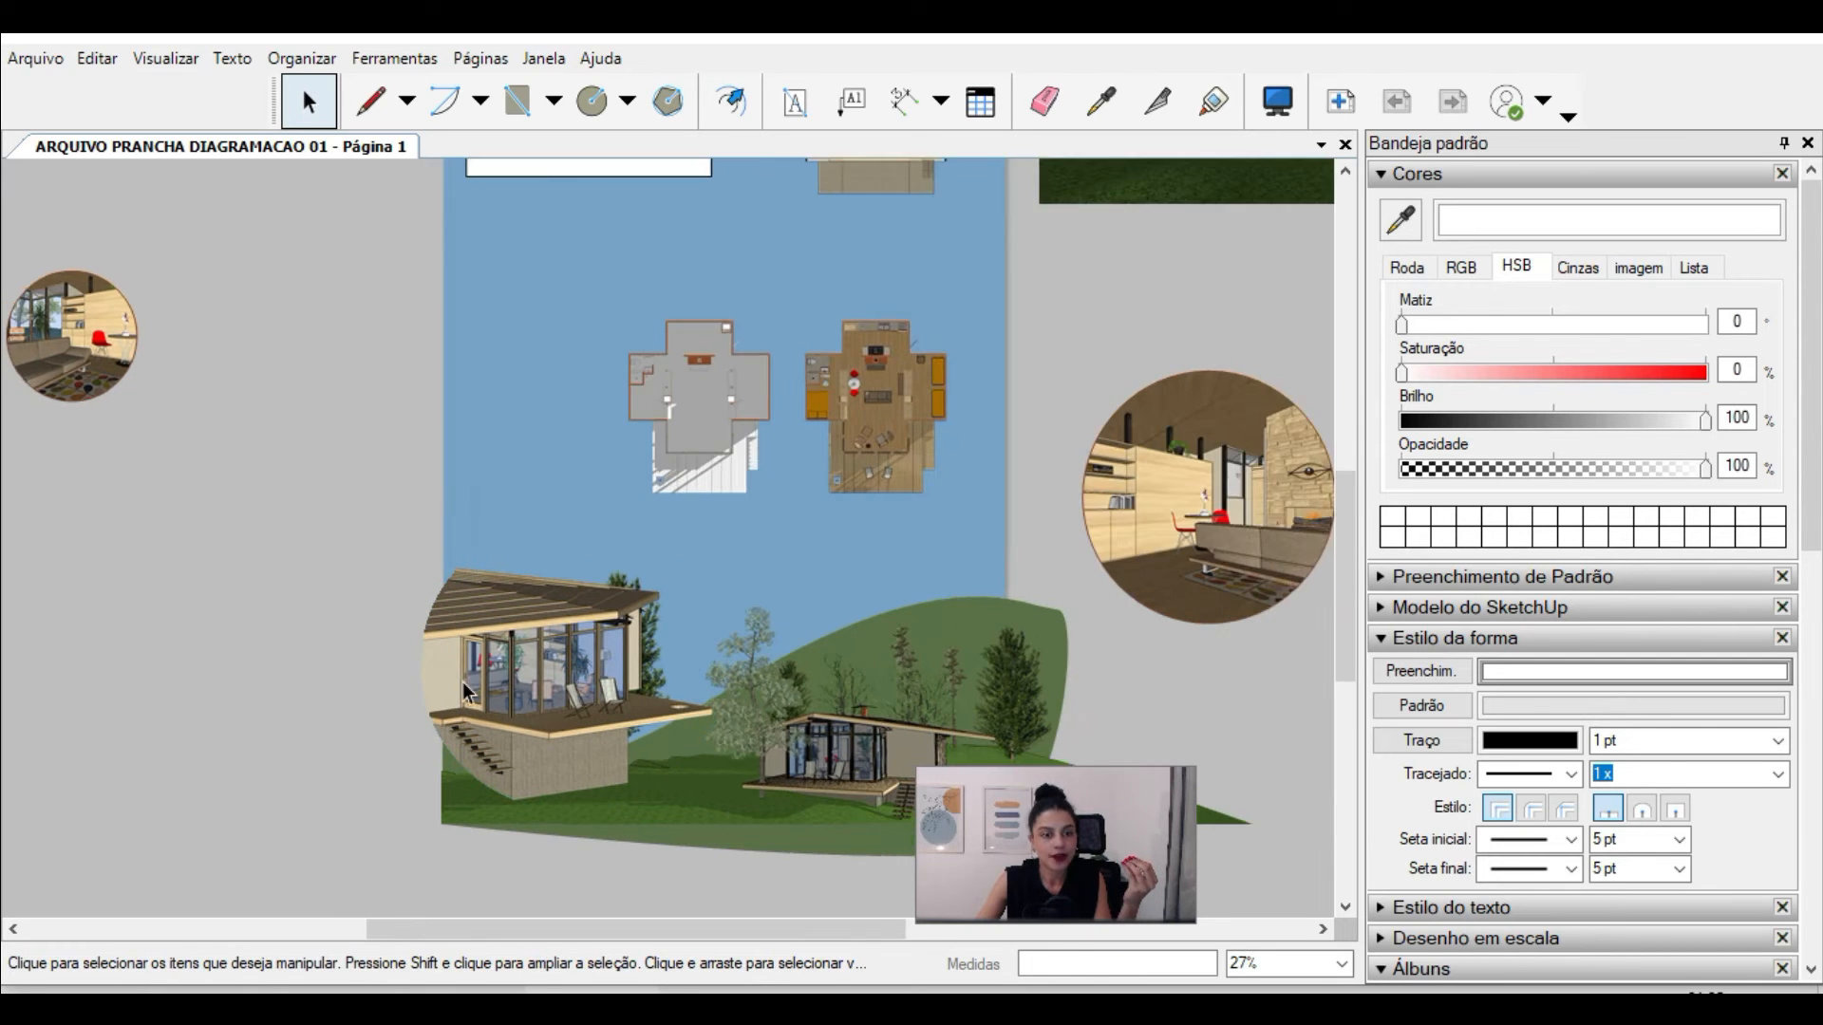
scroll(512, 678, "up", 3)
scroll(524, 676, "up", 1)
left_click(508, 600)
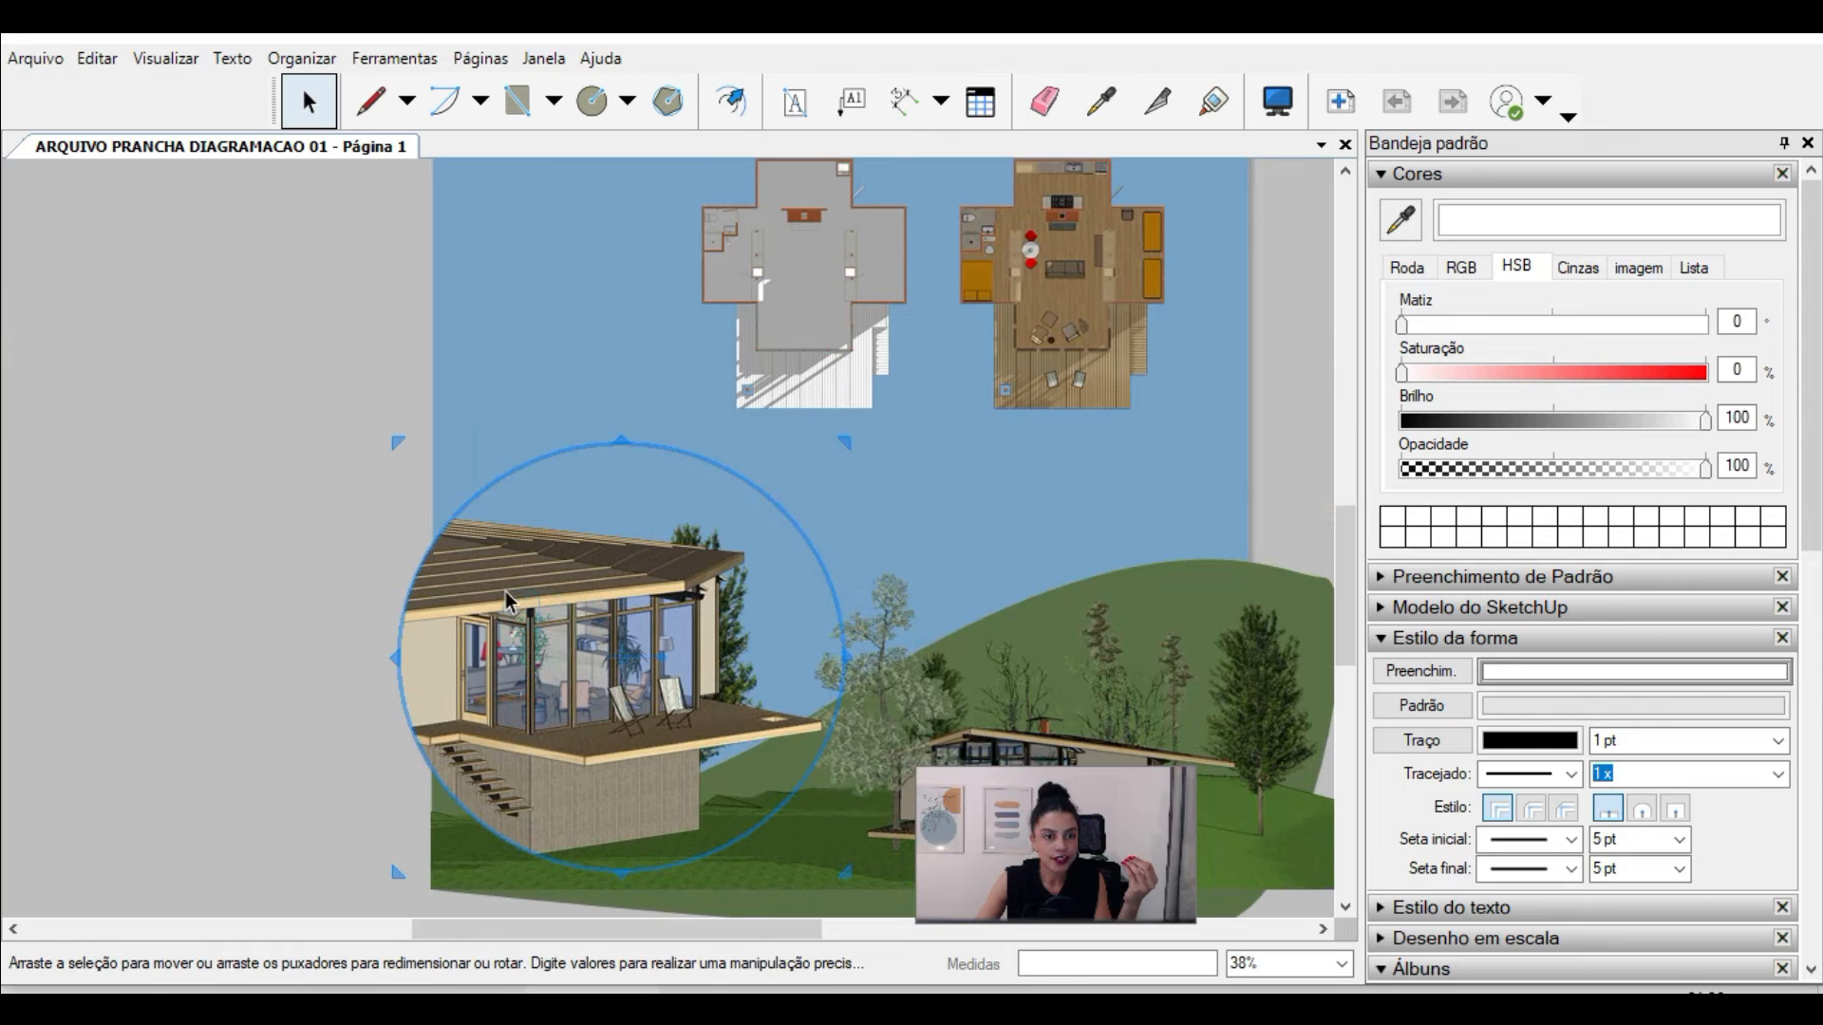
left_click(261, 611)
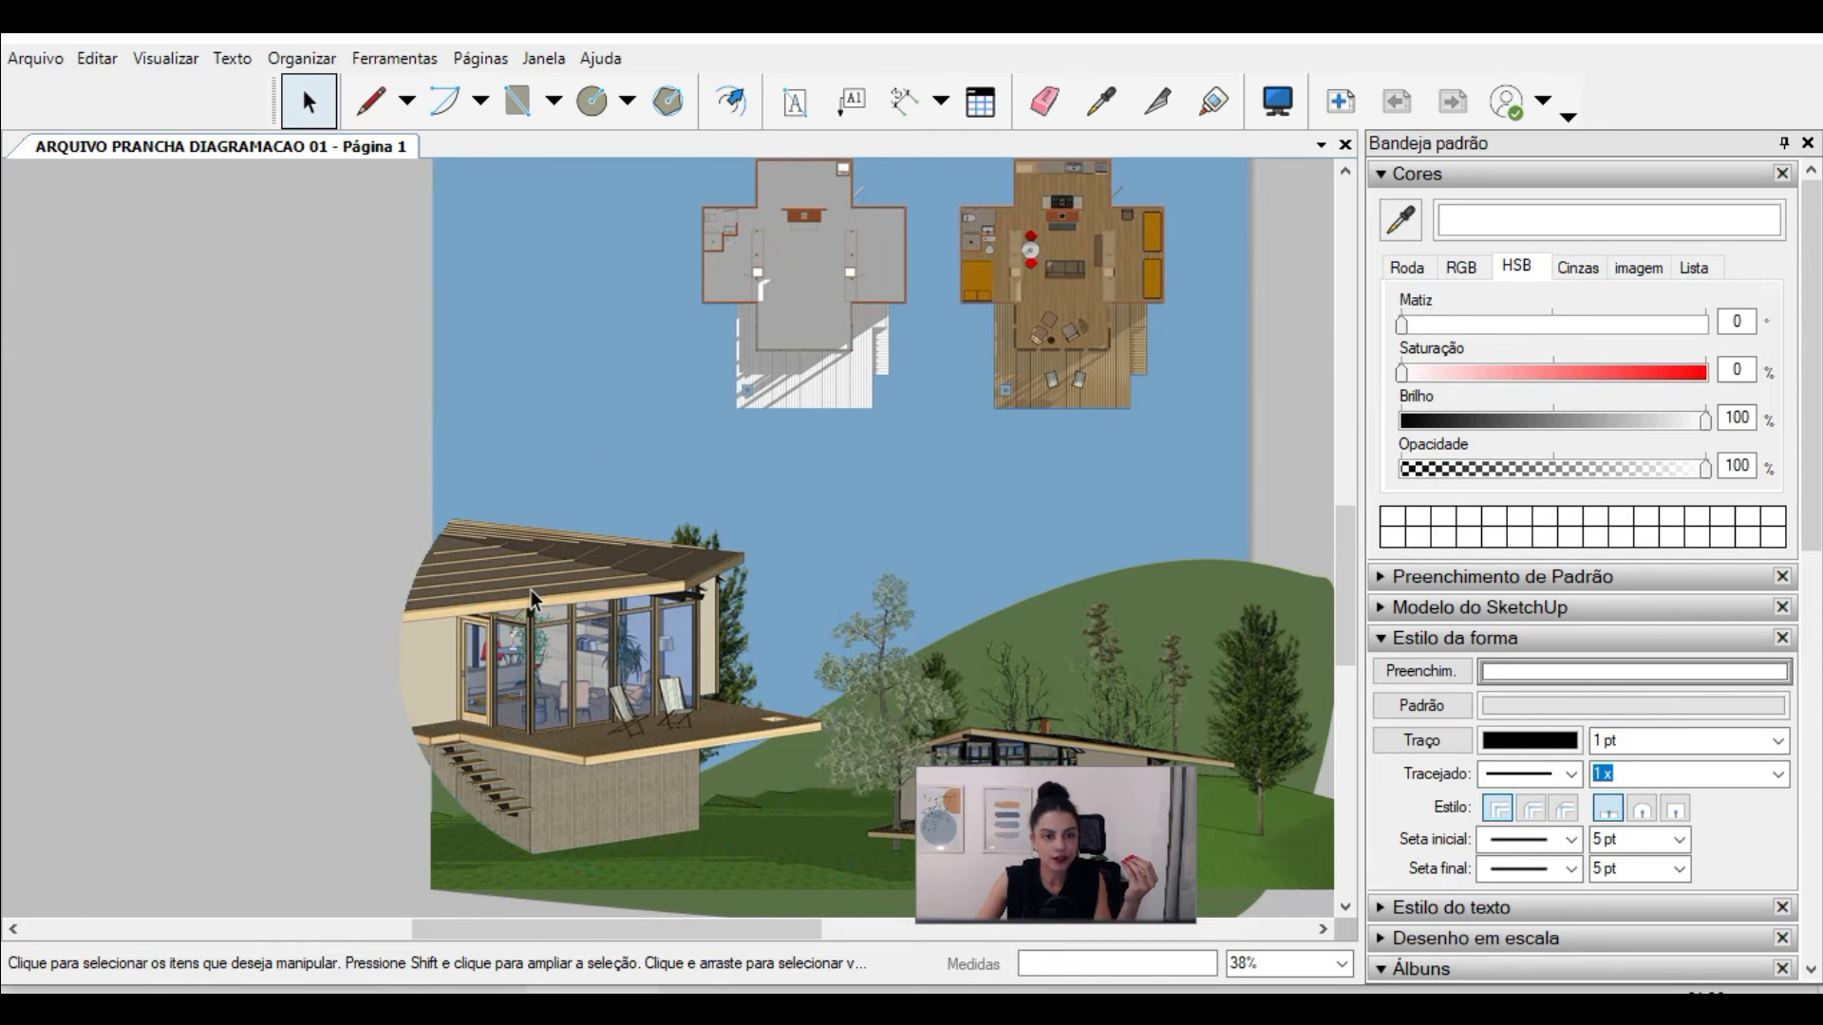
right_click(530, 593)
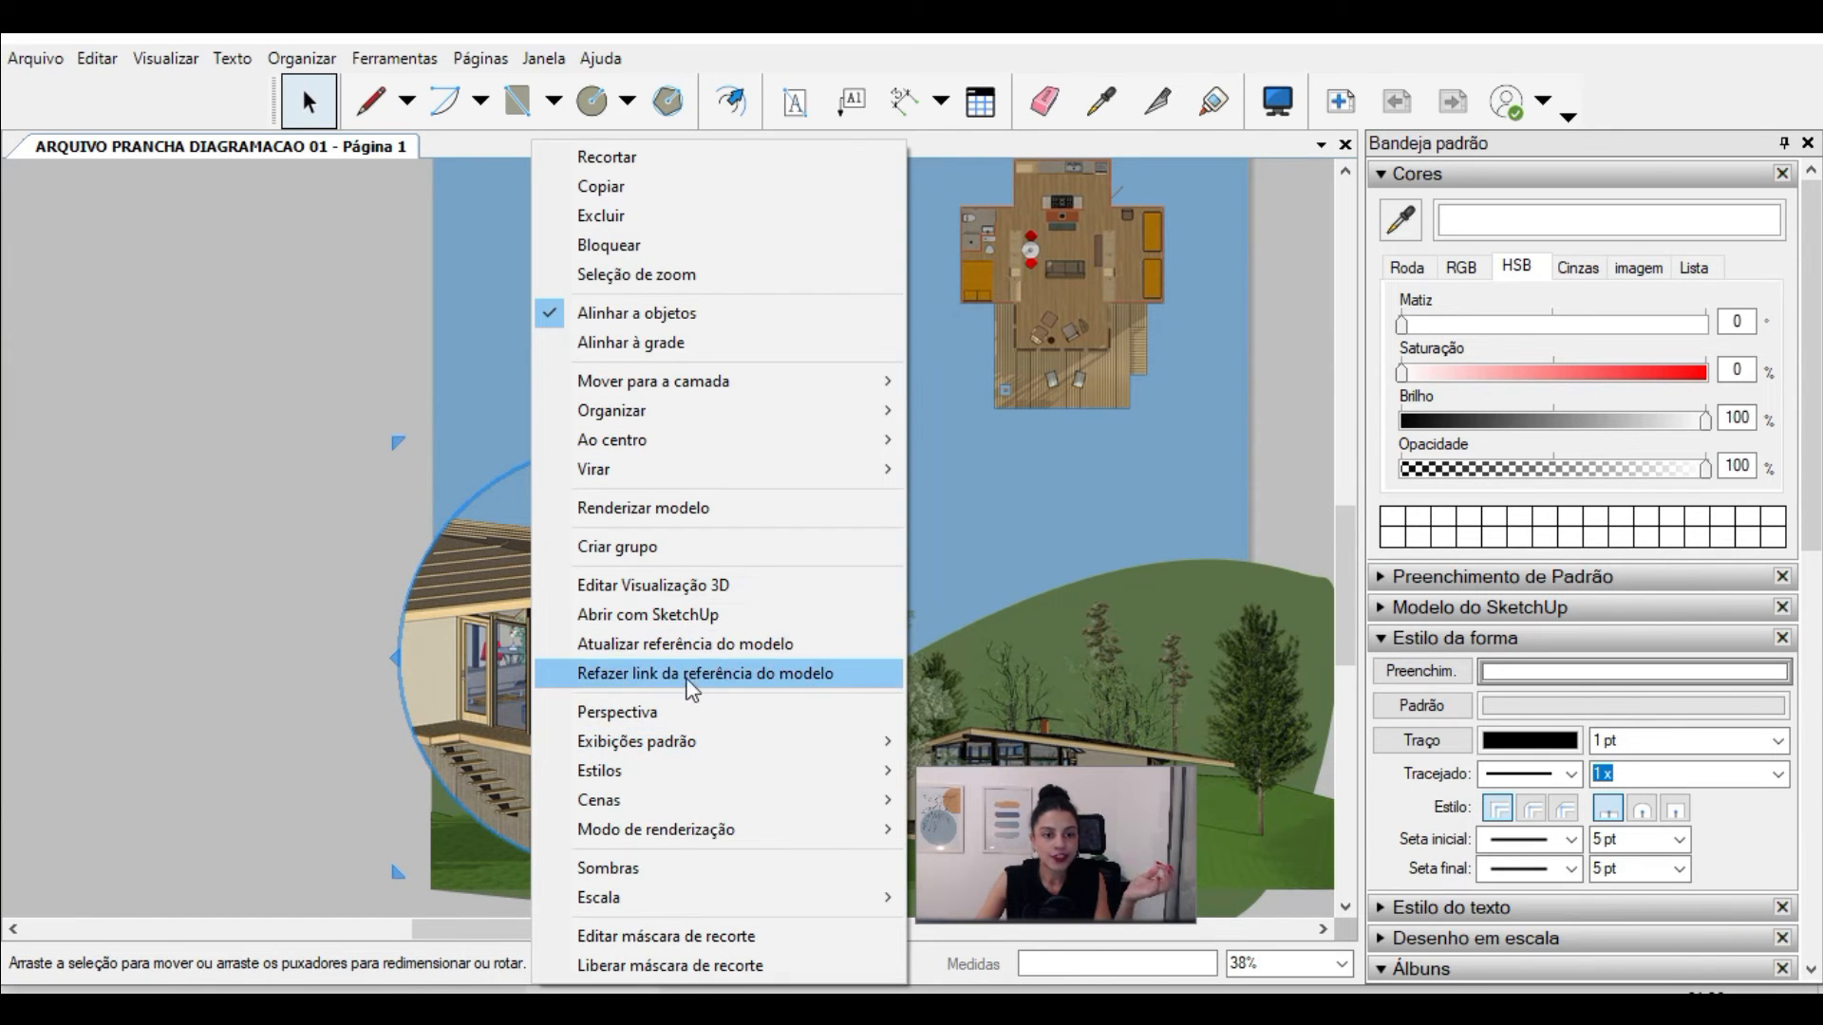
mouse_move(686, 815)
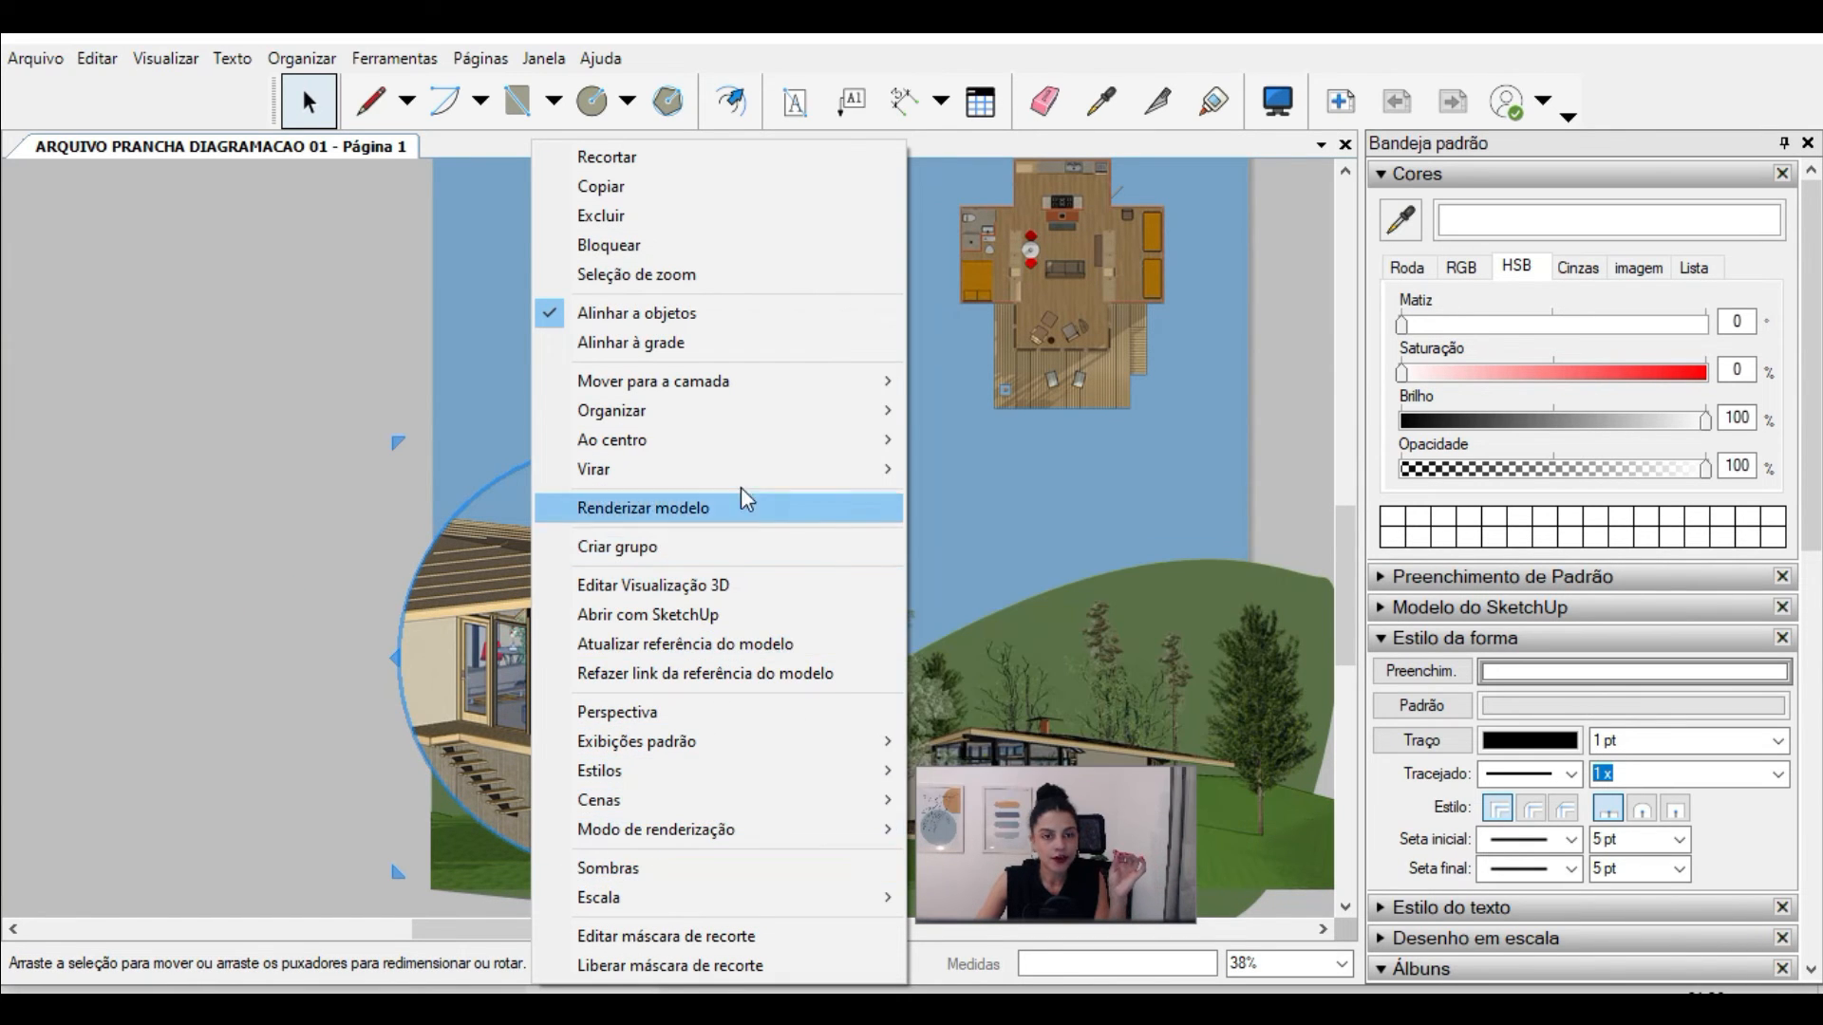
mouse_move(697, 413)
left_click(1069, 500)
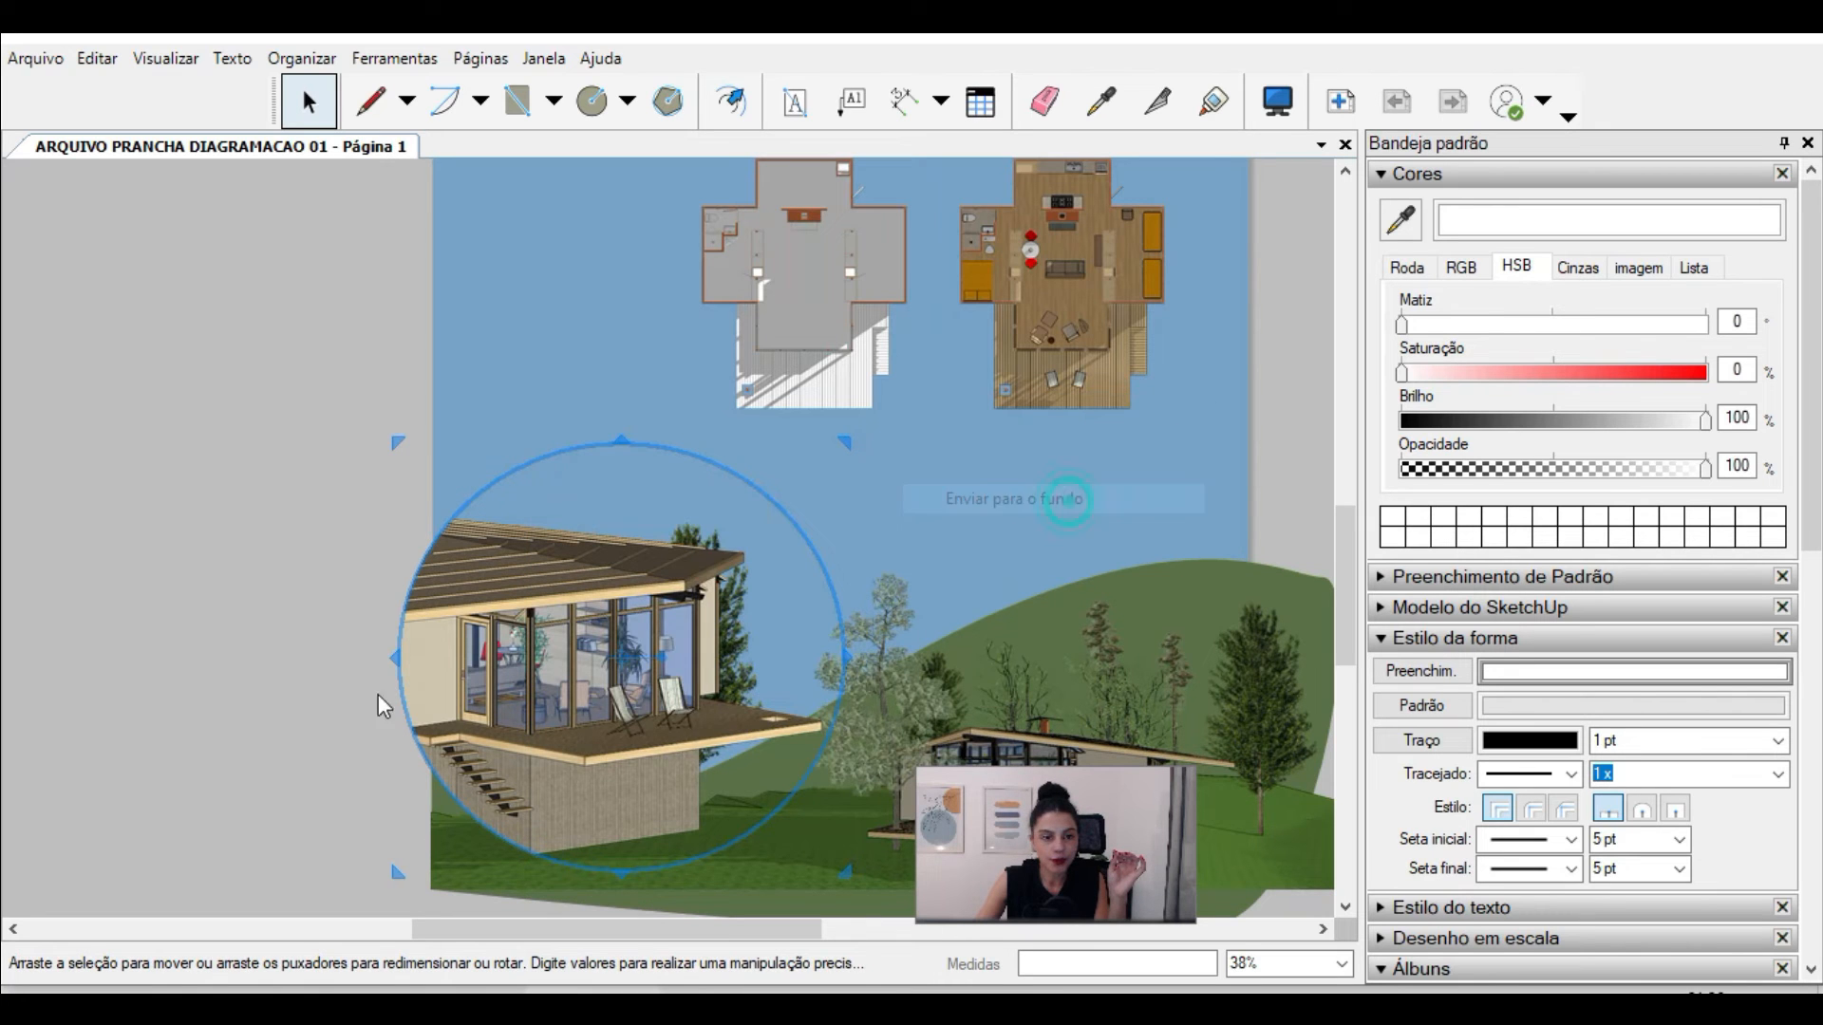
Step: Bring the circular exterior perspective to the front of the other elements
left_click(327, 679)
right_click(523, 655)
mouse_move(686, 416)
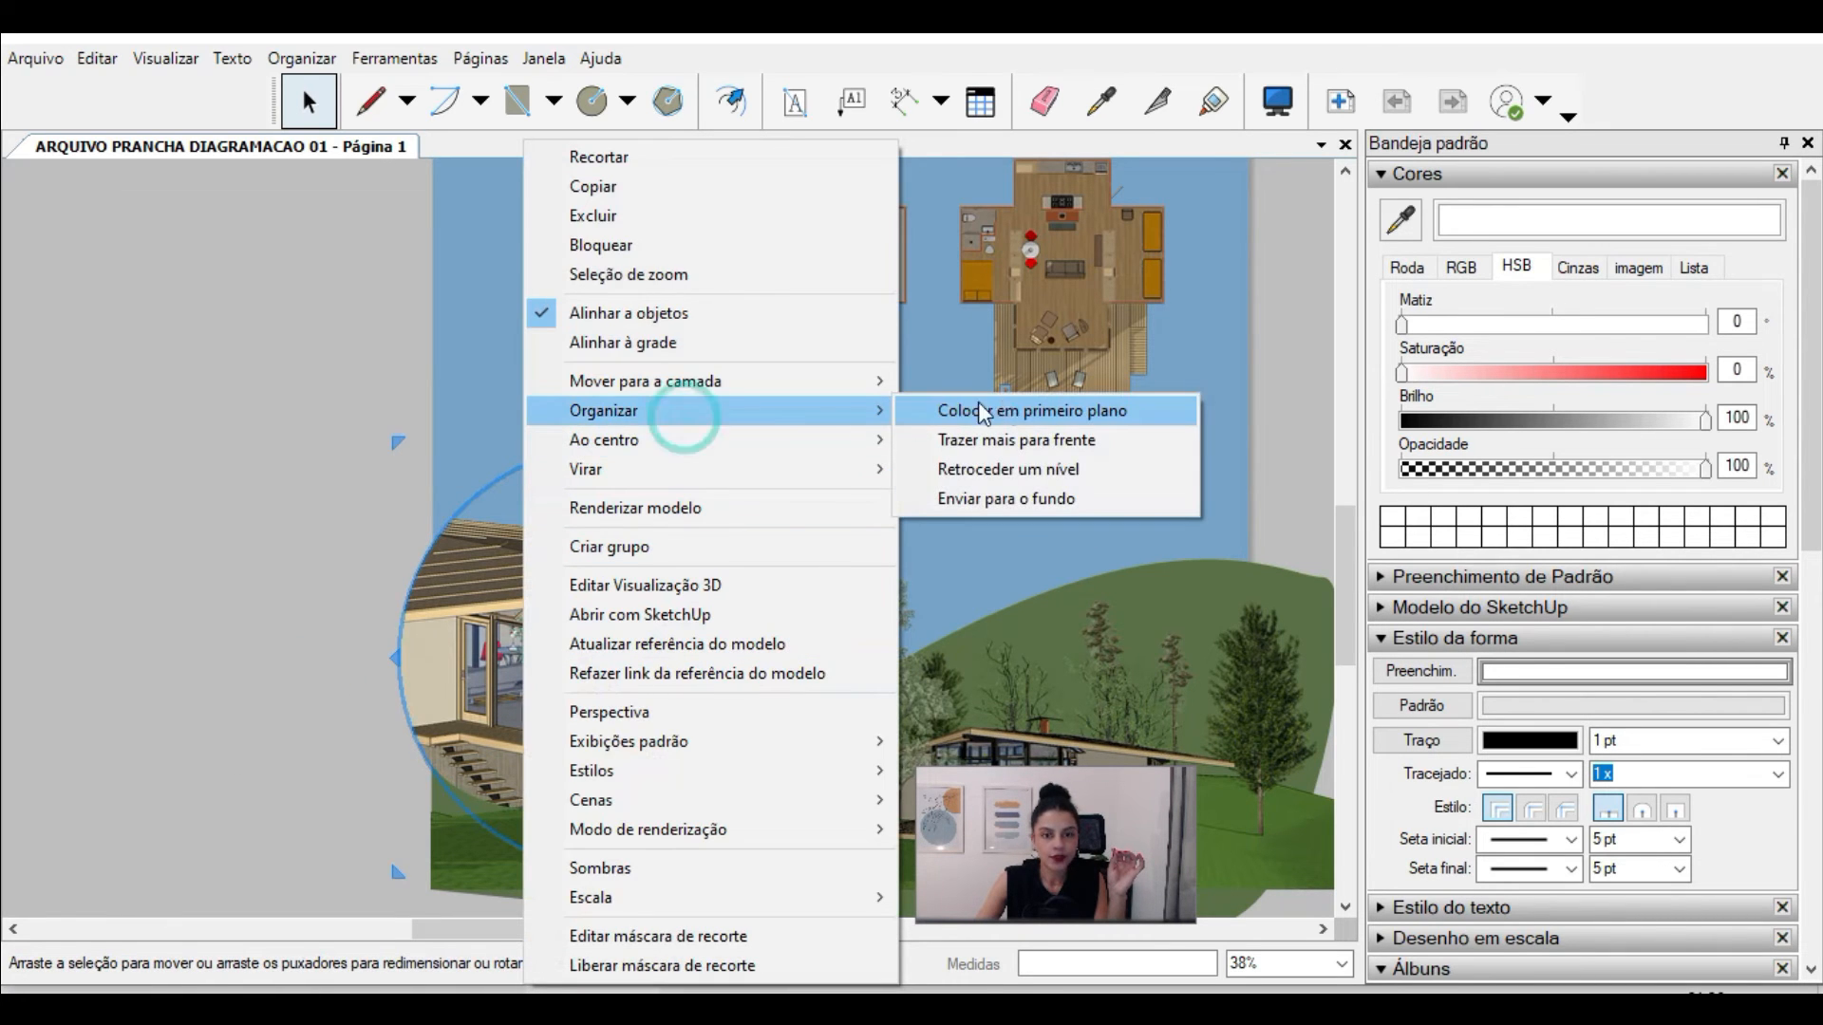
left_click(1005, 404)
Step: Shift the circular exterior perspective further over the sheet's left edge, clear of the large tree's trunk
left_click_drag(568, 591, 496, 570)
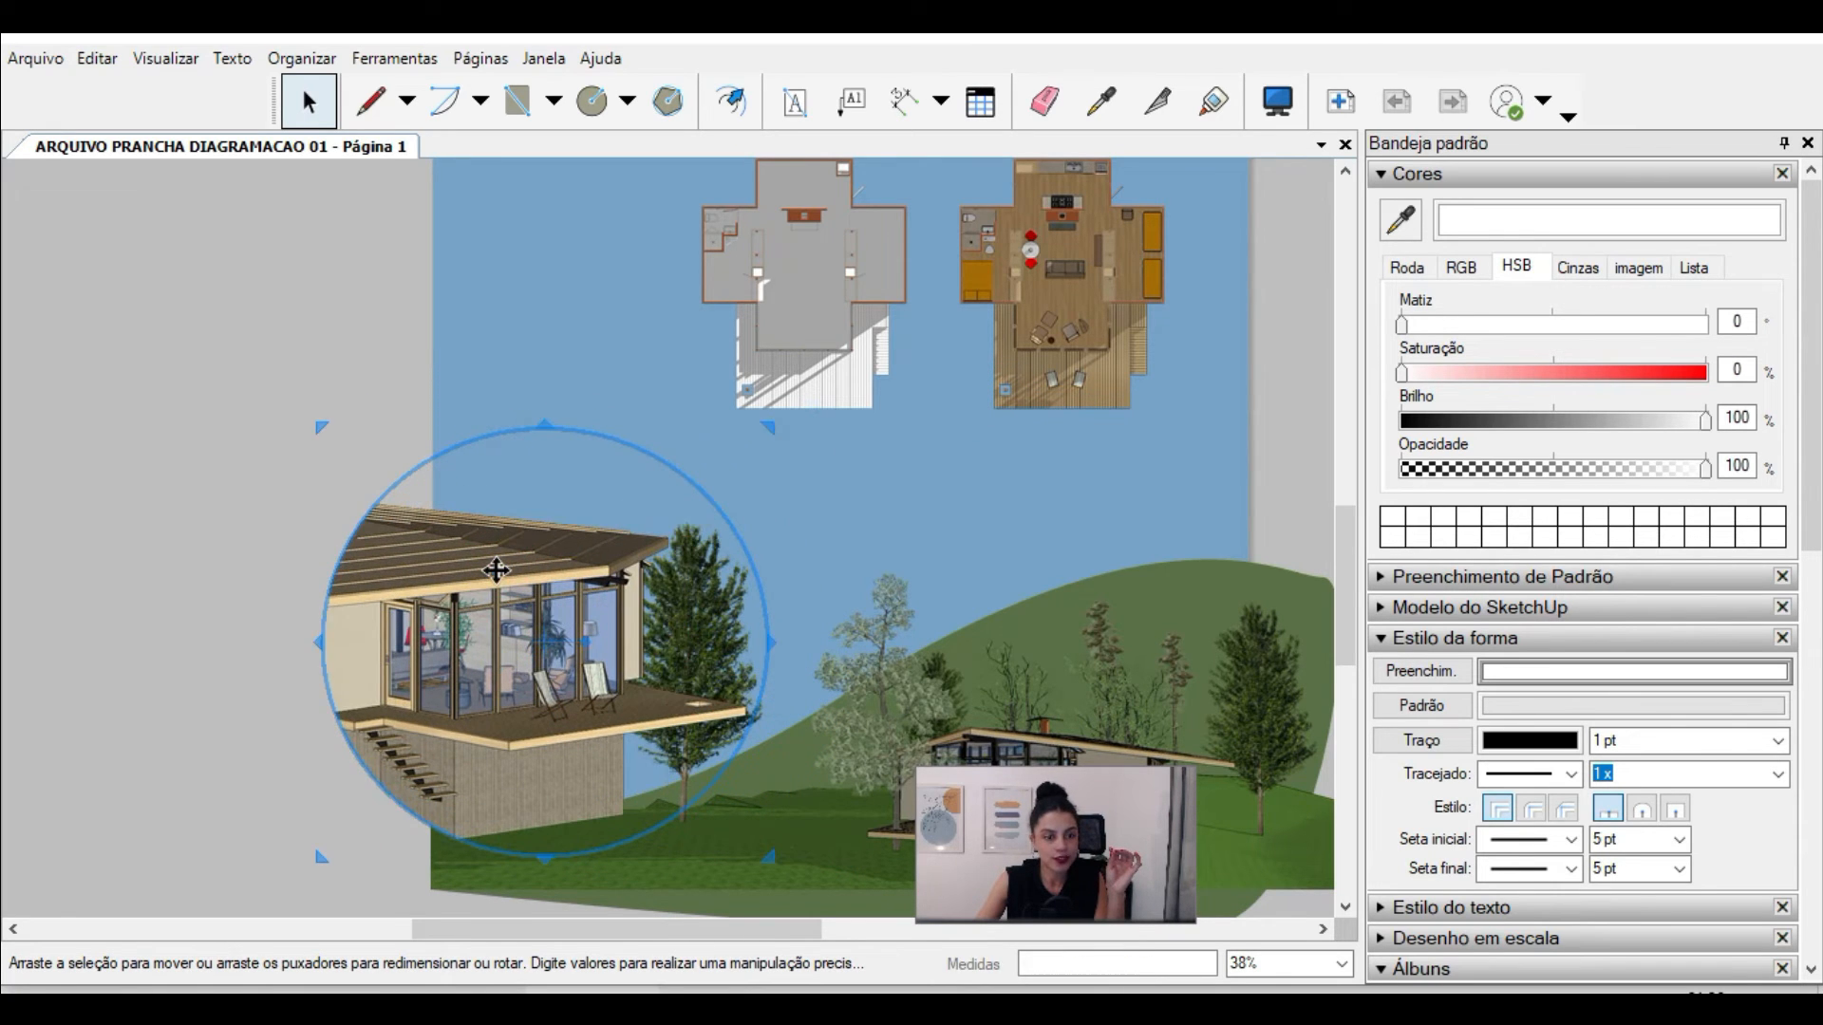
key("Left")
key("Left")
key("Left")
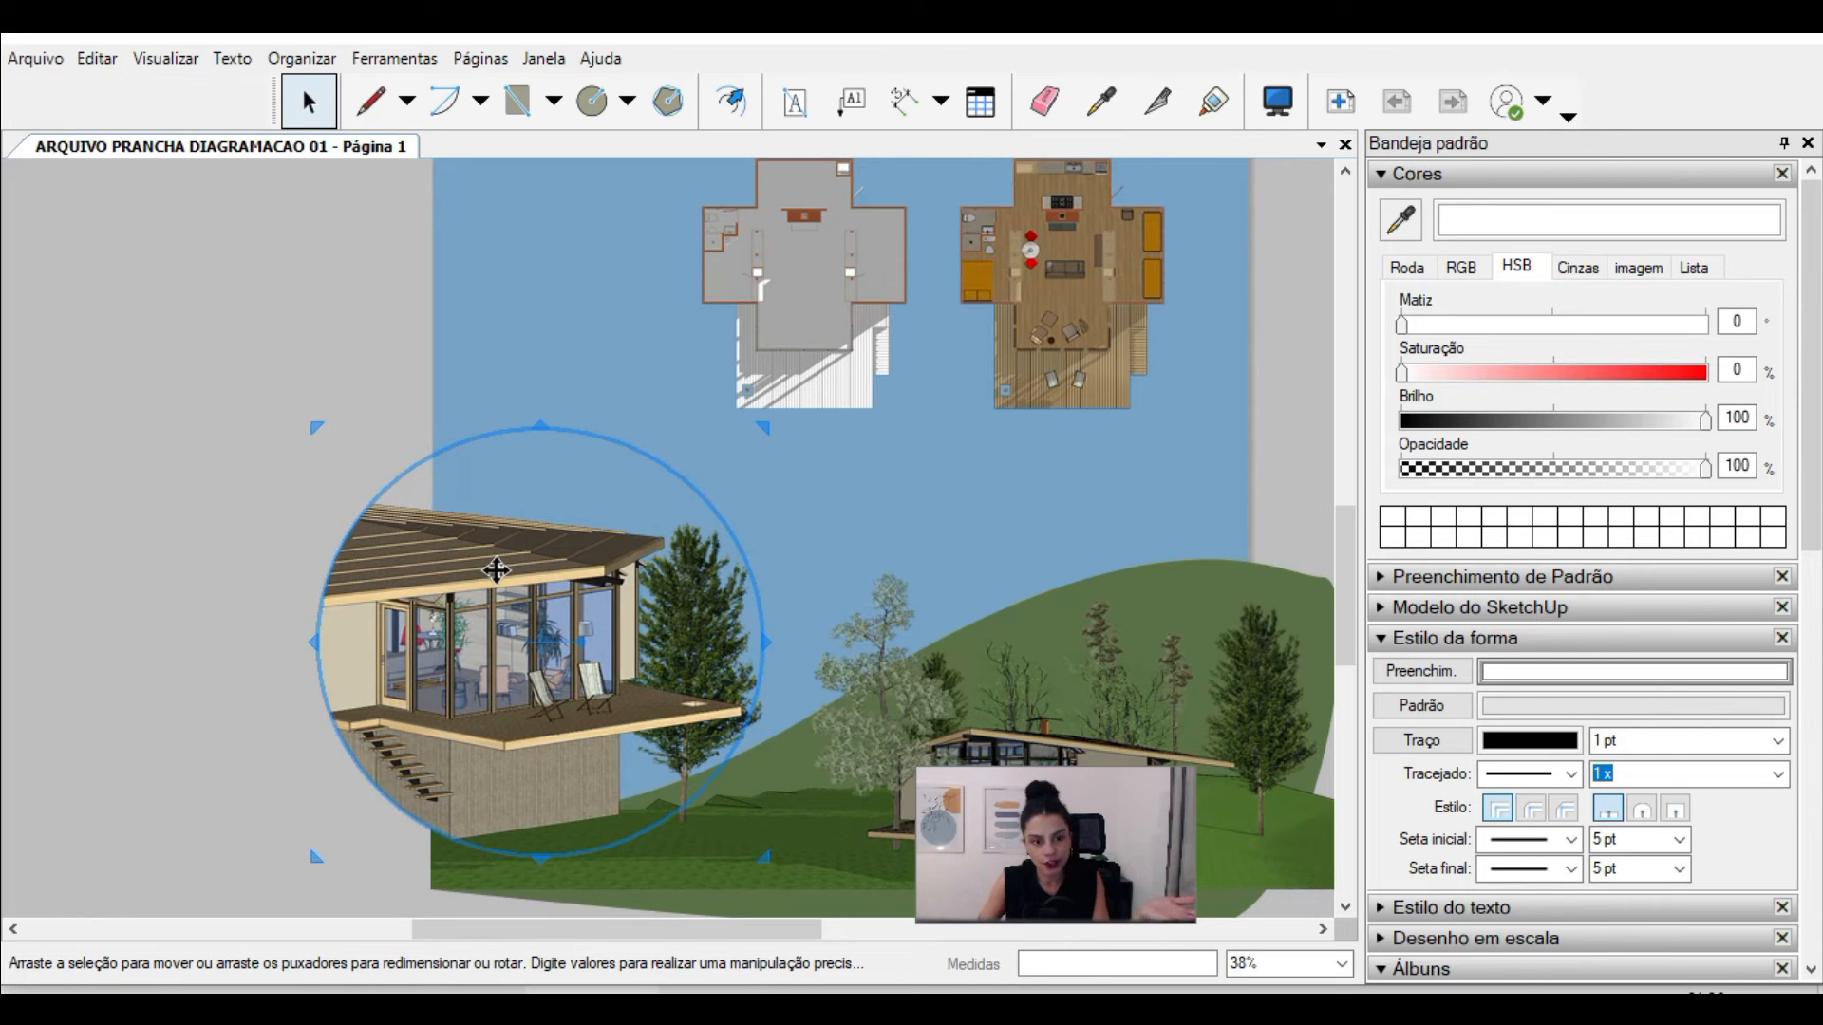
key("shift+Left")
left_click(183, 618)
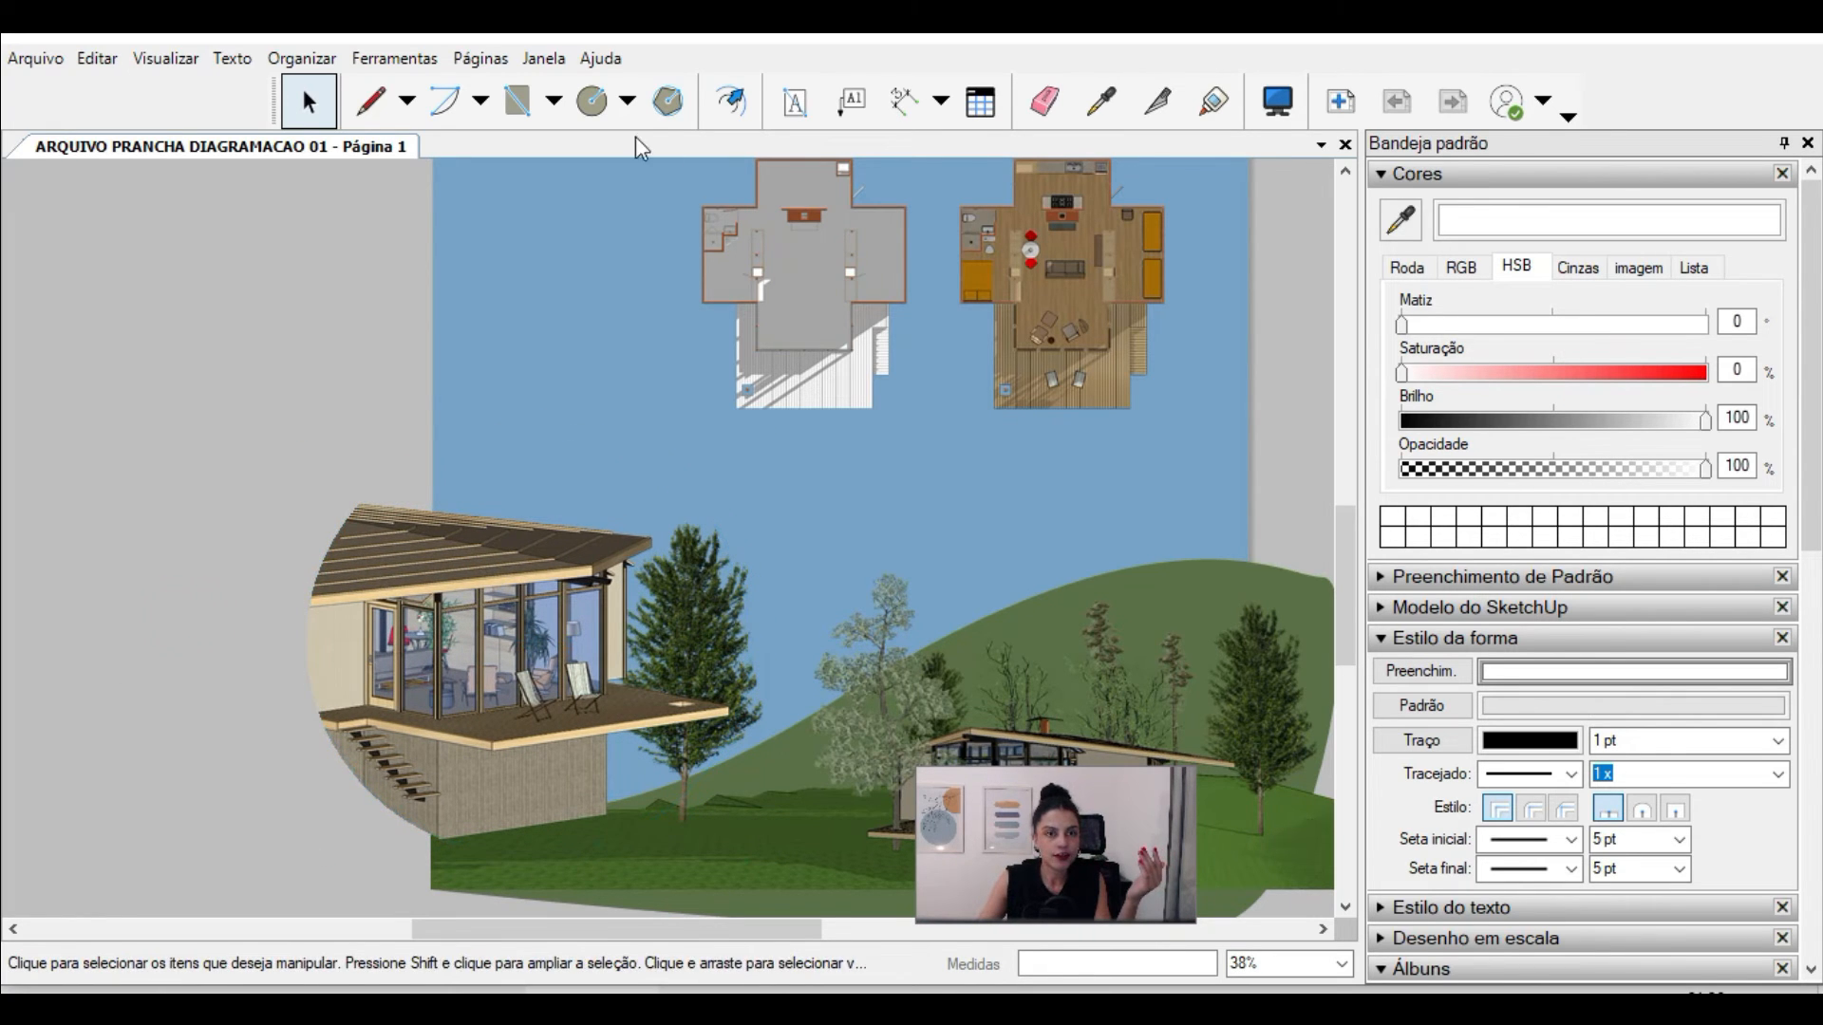
Step: Draw a circle around the terrace and large tree and send it to the back, behind the exterior perspective
key("c")
left_click(576, 454)
left_click(681, 581)
key("space")
left_click_drag(605, 347, 629, 578)
right_click(726, 645)
mouse_move(869, 452)
left_click(1068, 539)
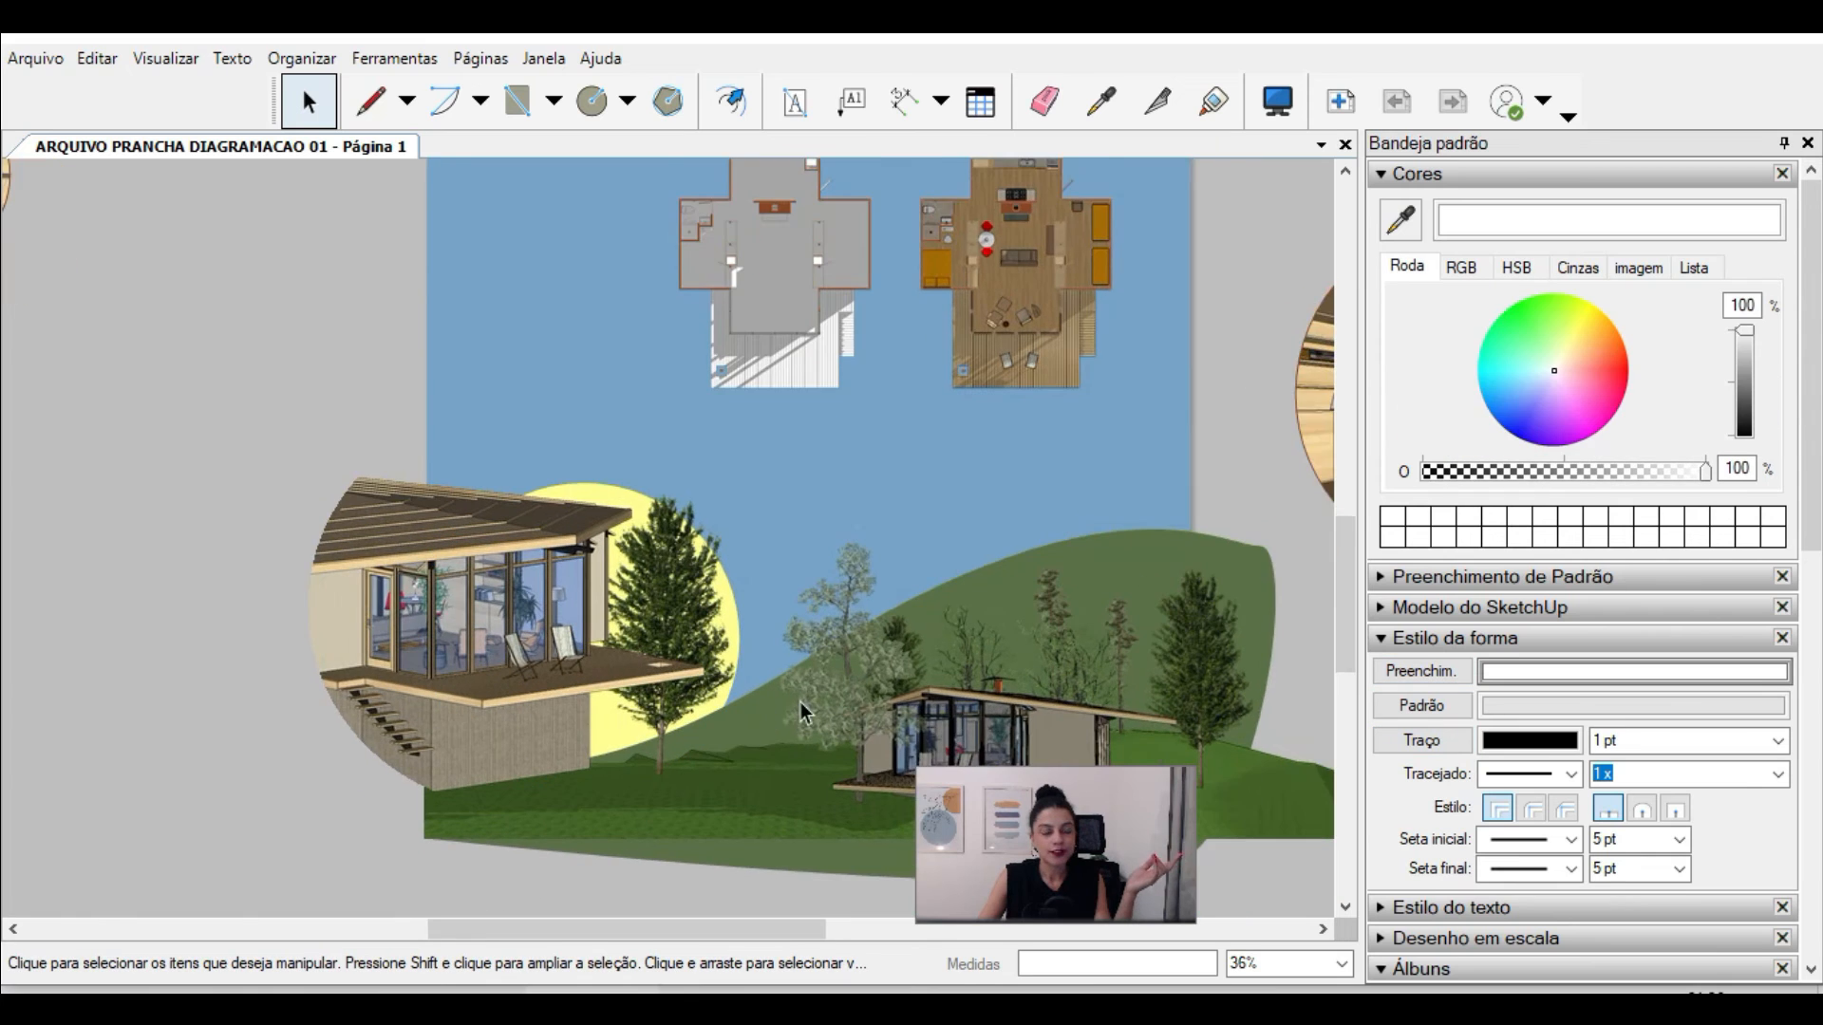
Step: Fill the circle behind the tree with light yellow, remove its outline, and bring it one level forward
scroll(797, 707, "up", 2)
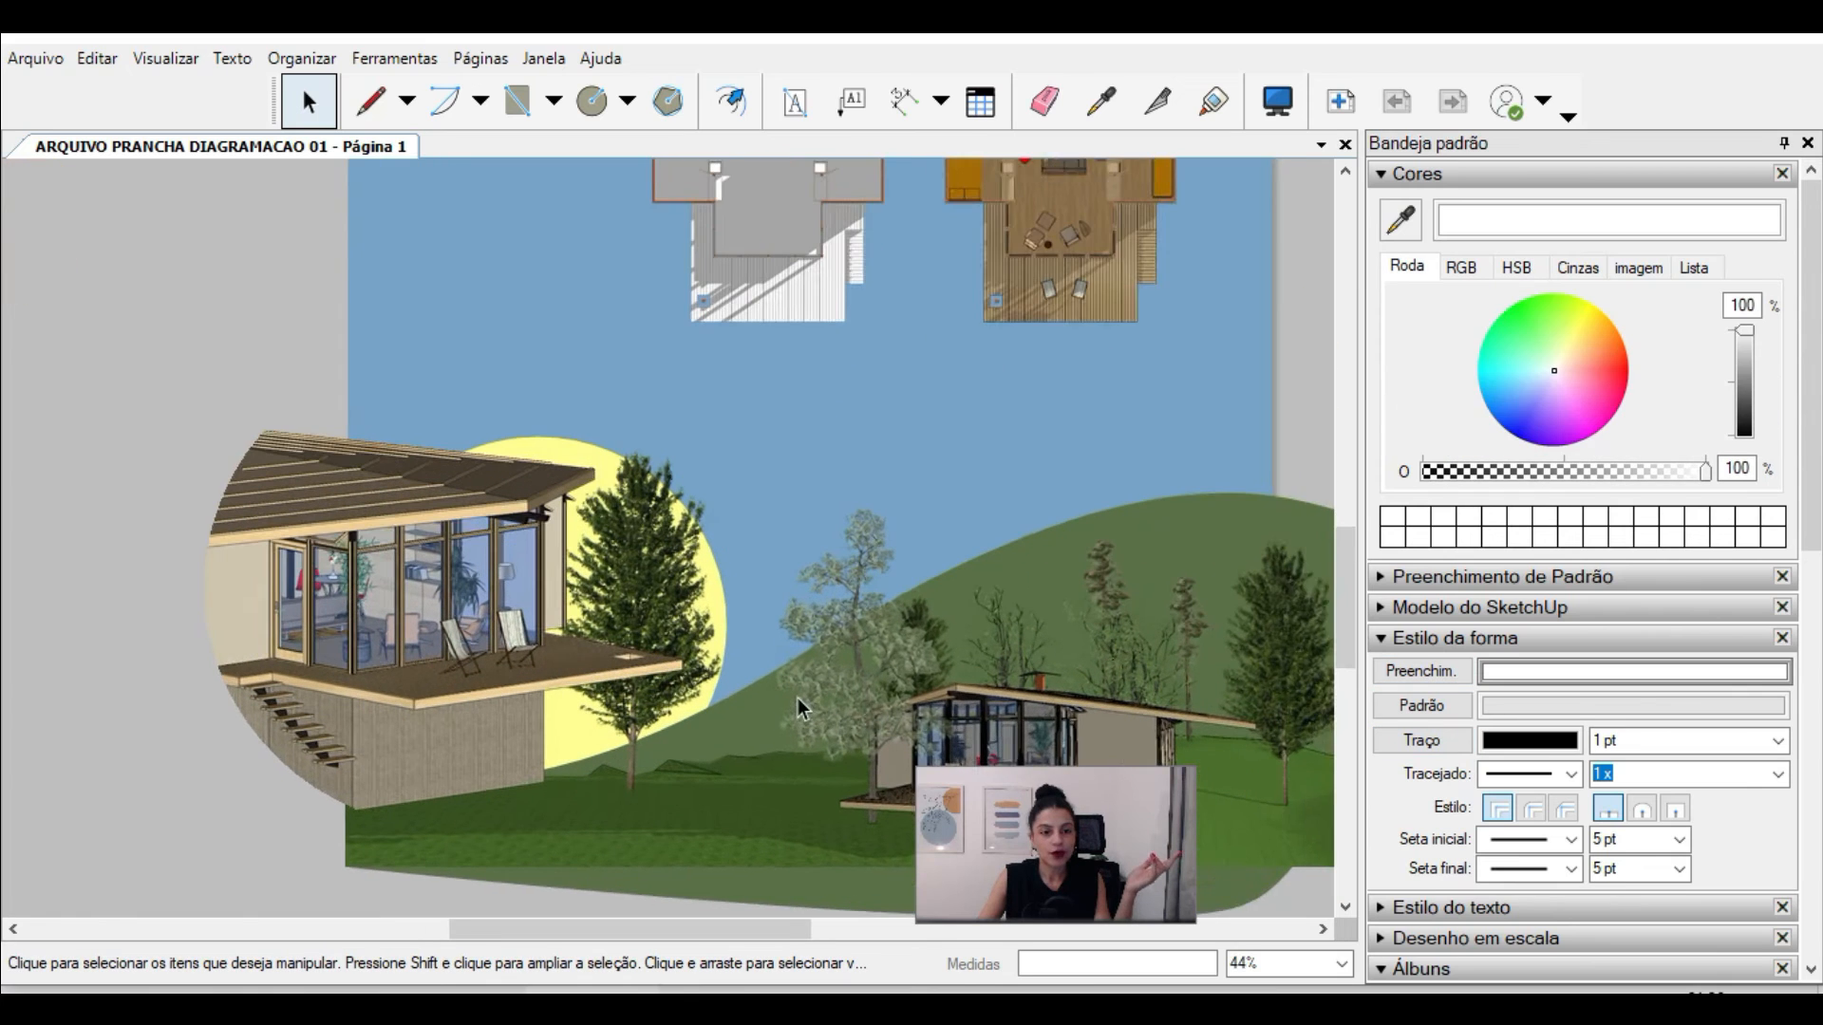
left_click(522, 434)
scroll(501, 409, "up", 1)
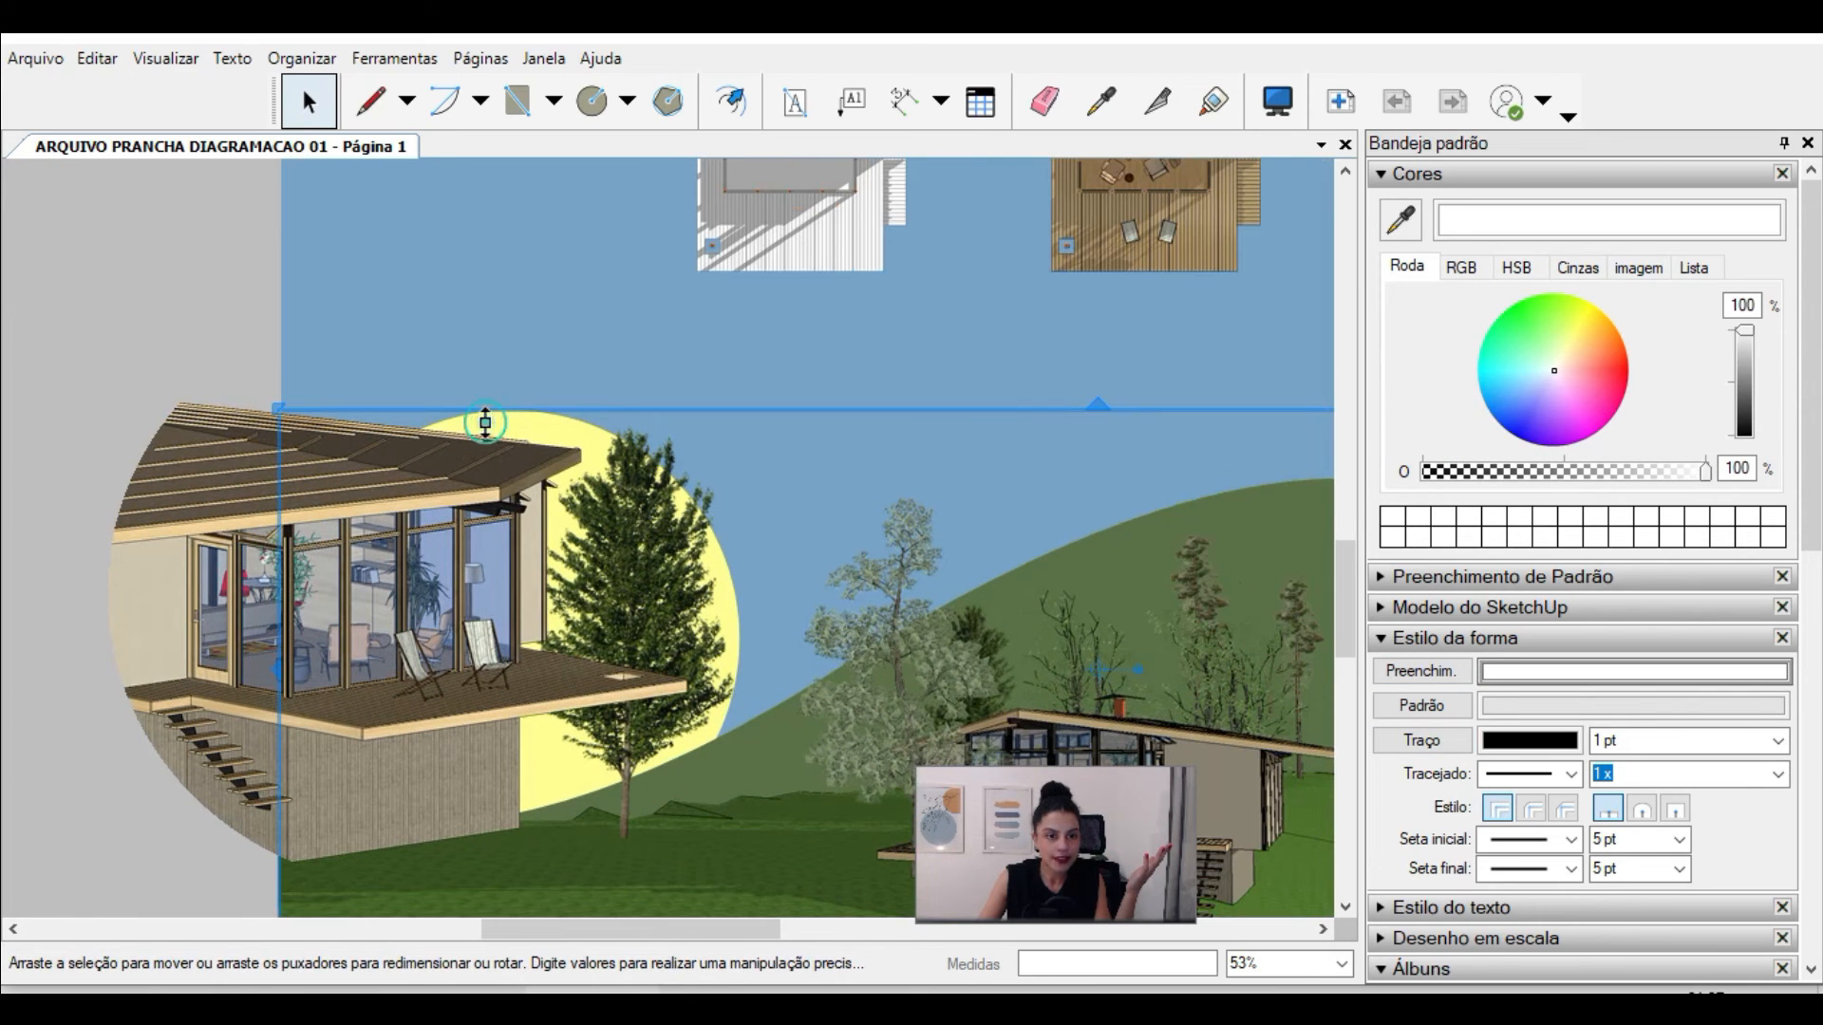
left_click(533, 411)
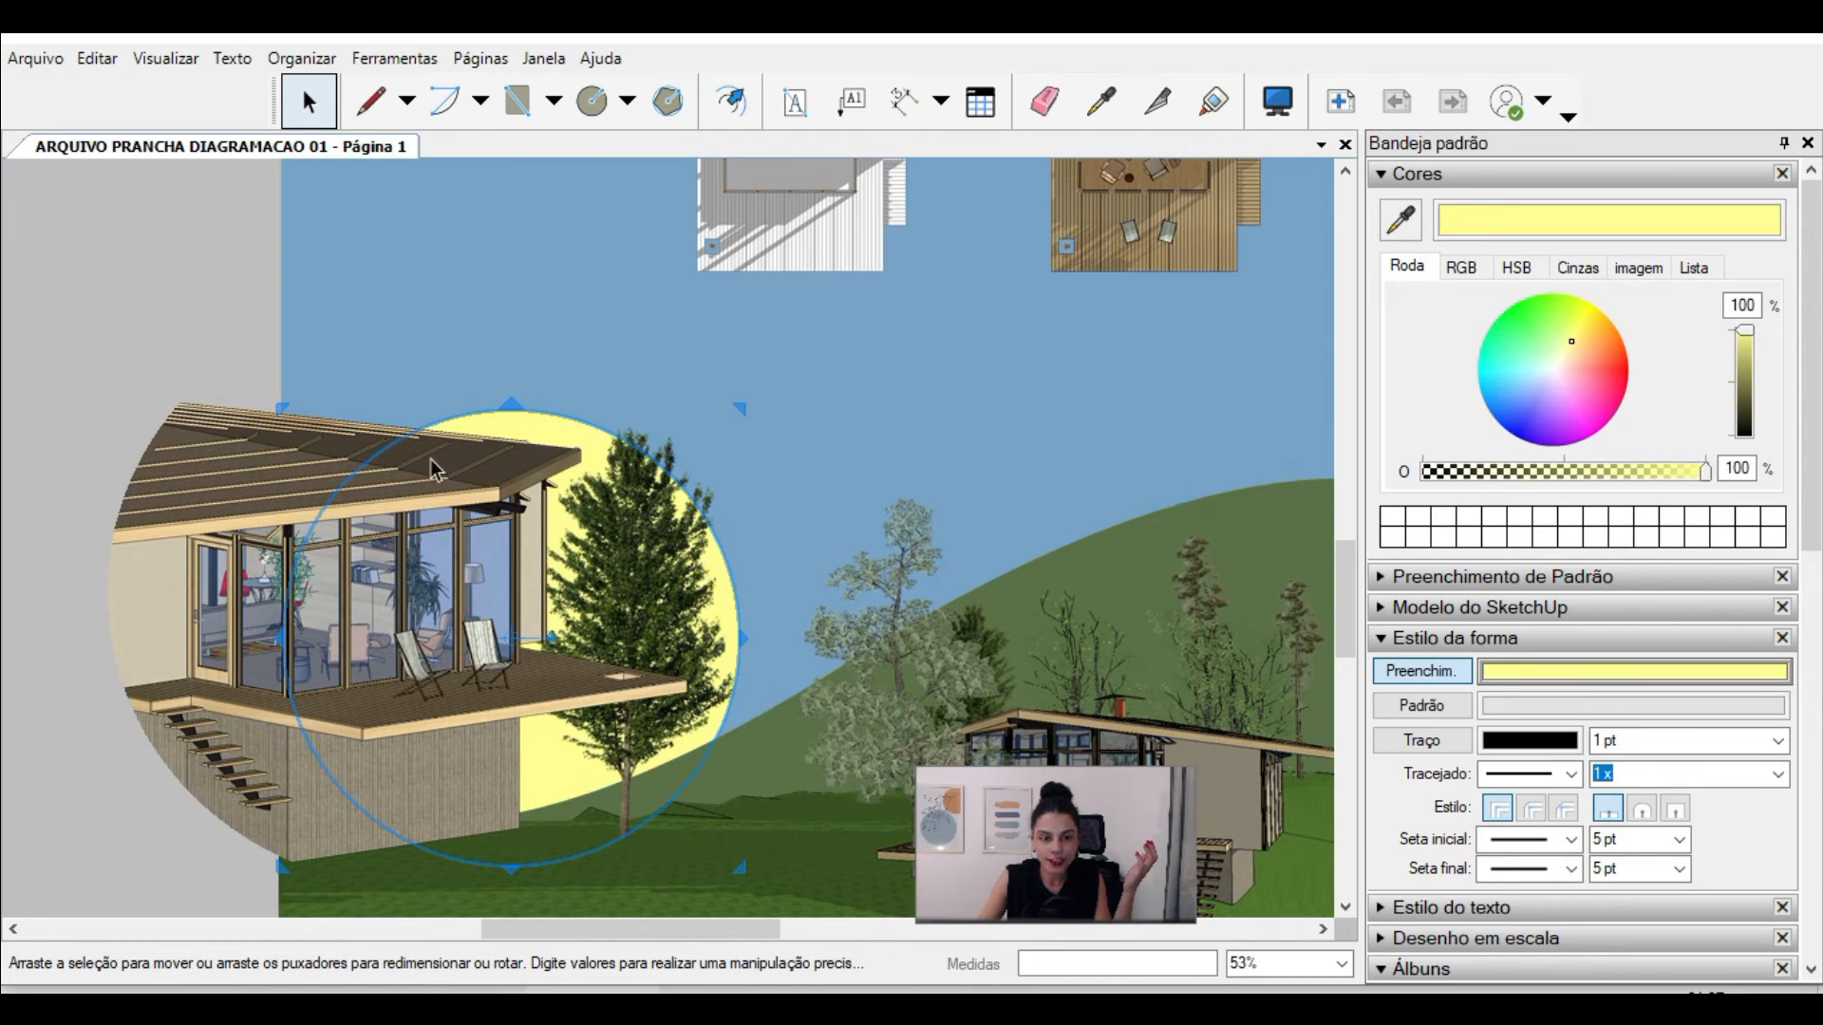
right_click(496, 424)
mouse_move(594, 695)
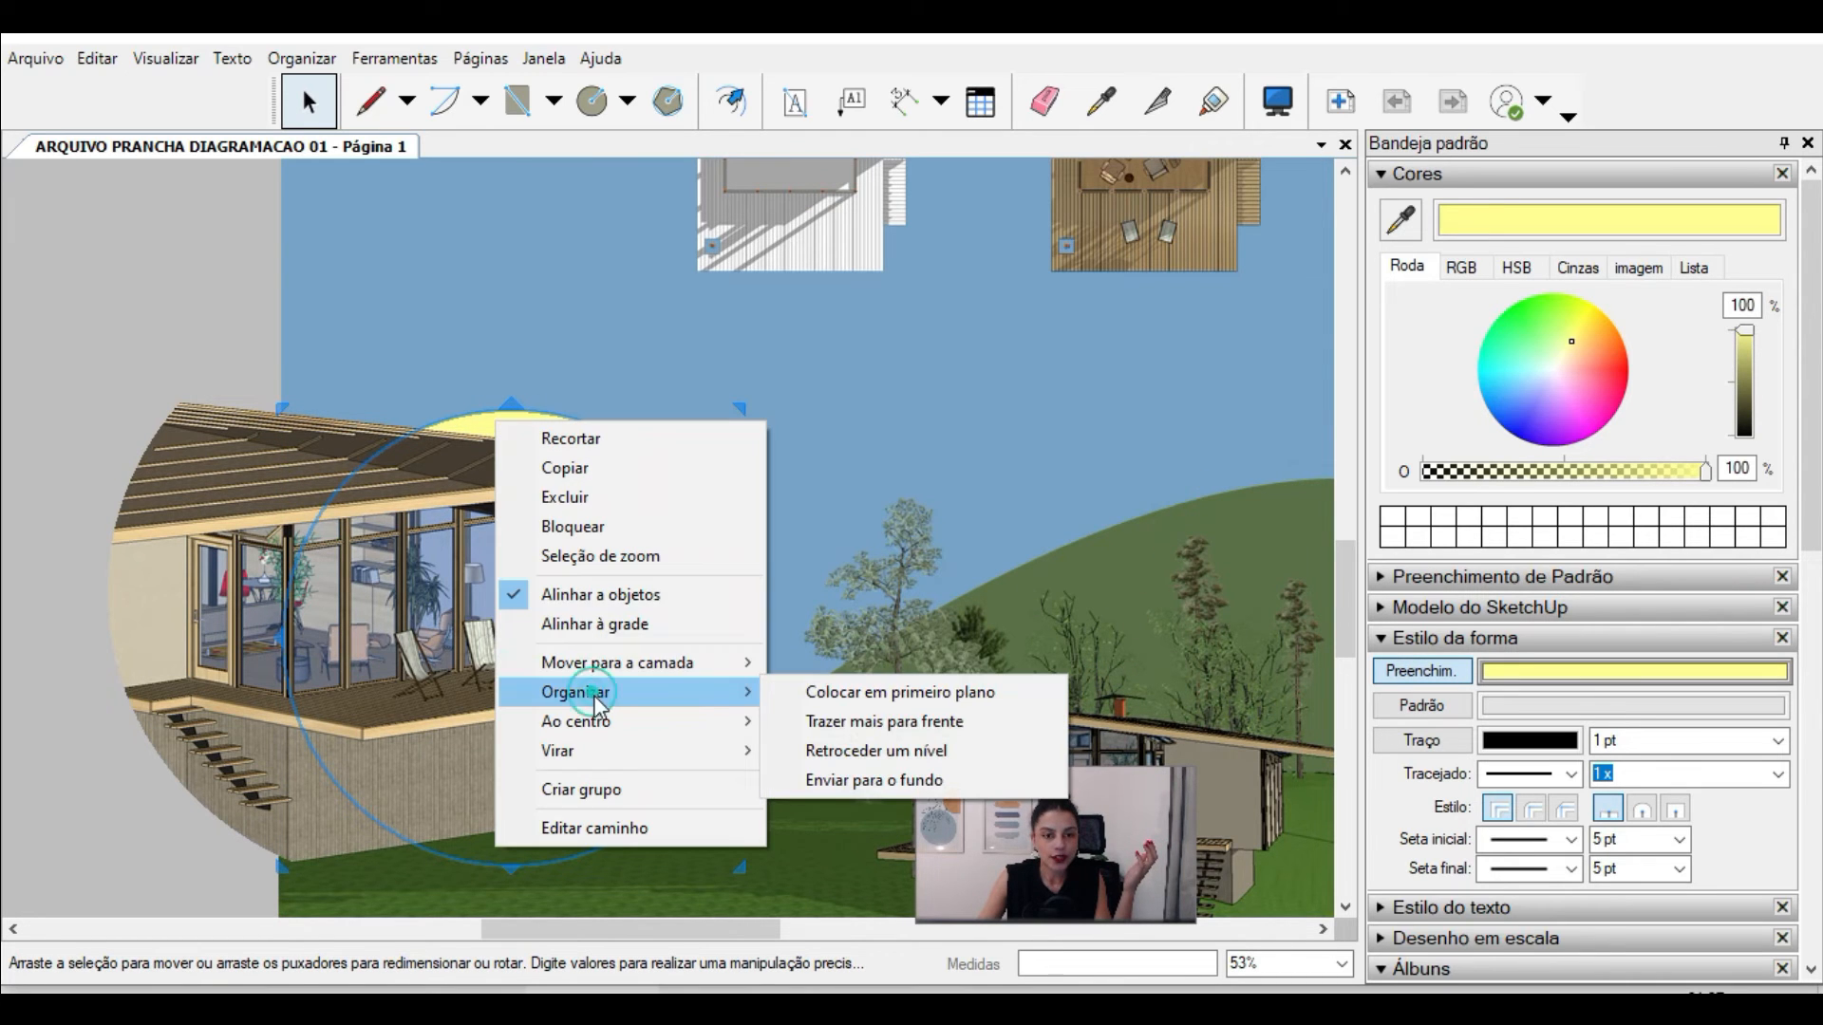
left_click(887, 727)
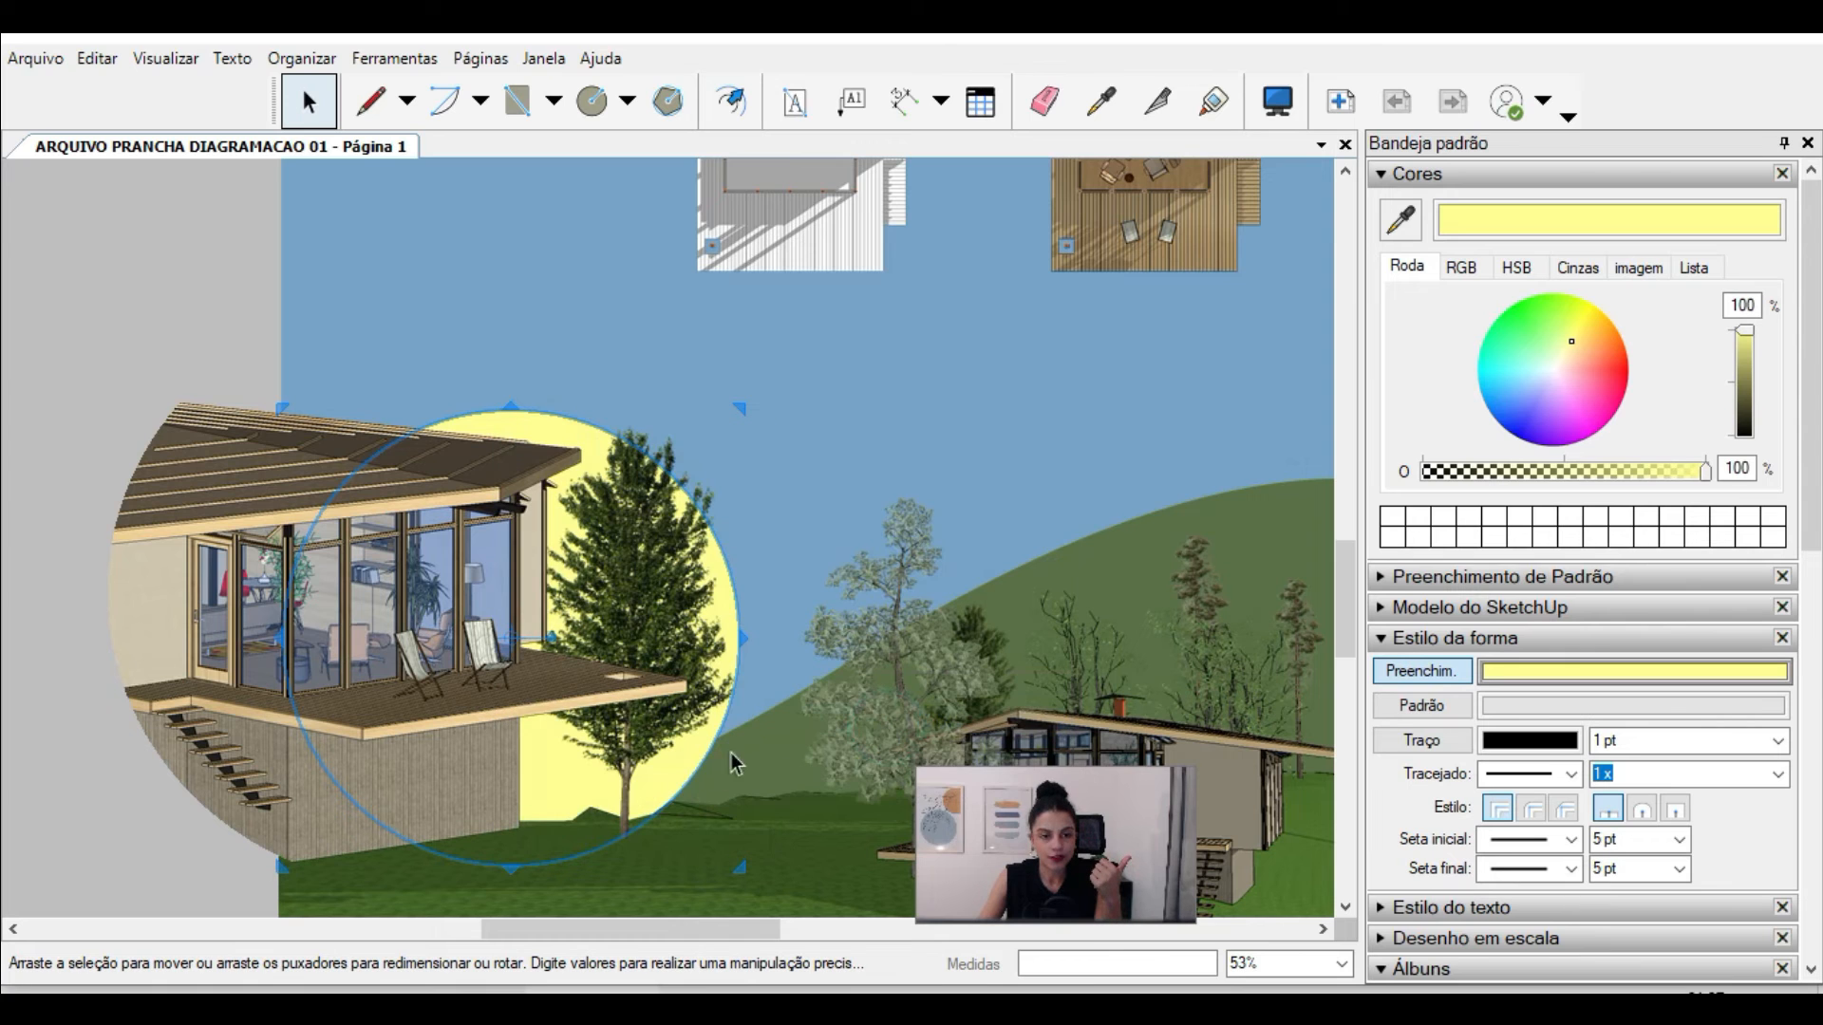
Step: Delete the yellow circle behind the exterior perspective and the large tree
left_click(33, 700)
scroll(76, 678, "down", 3)
scroll(503, 765, "up", 4)
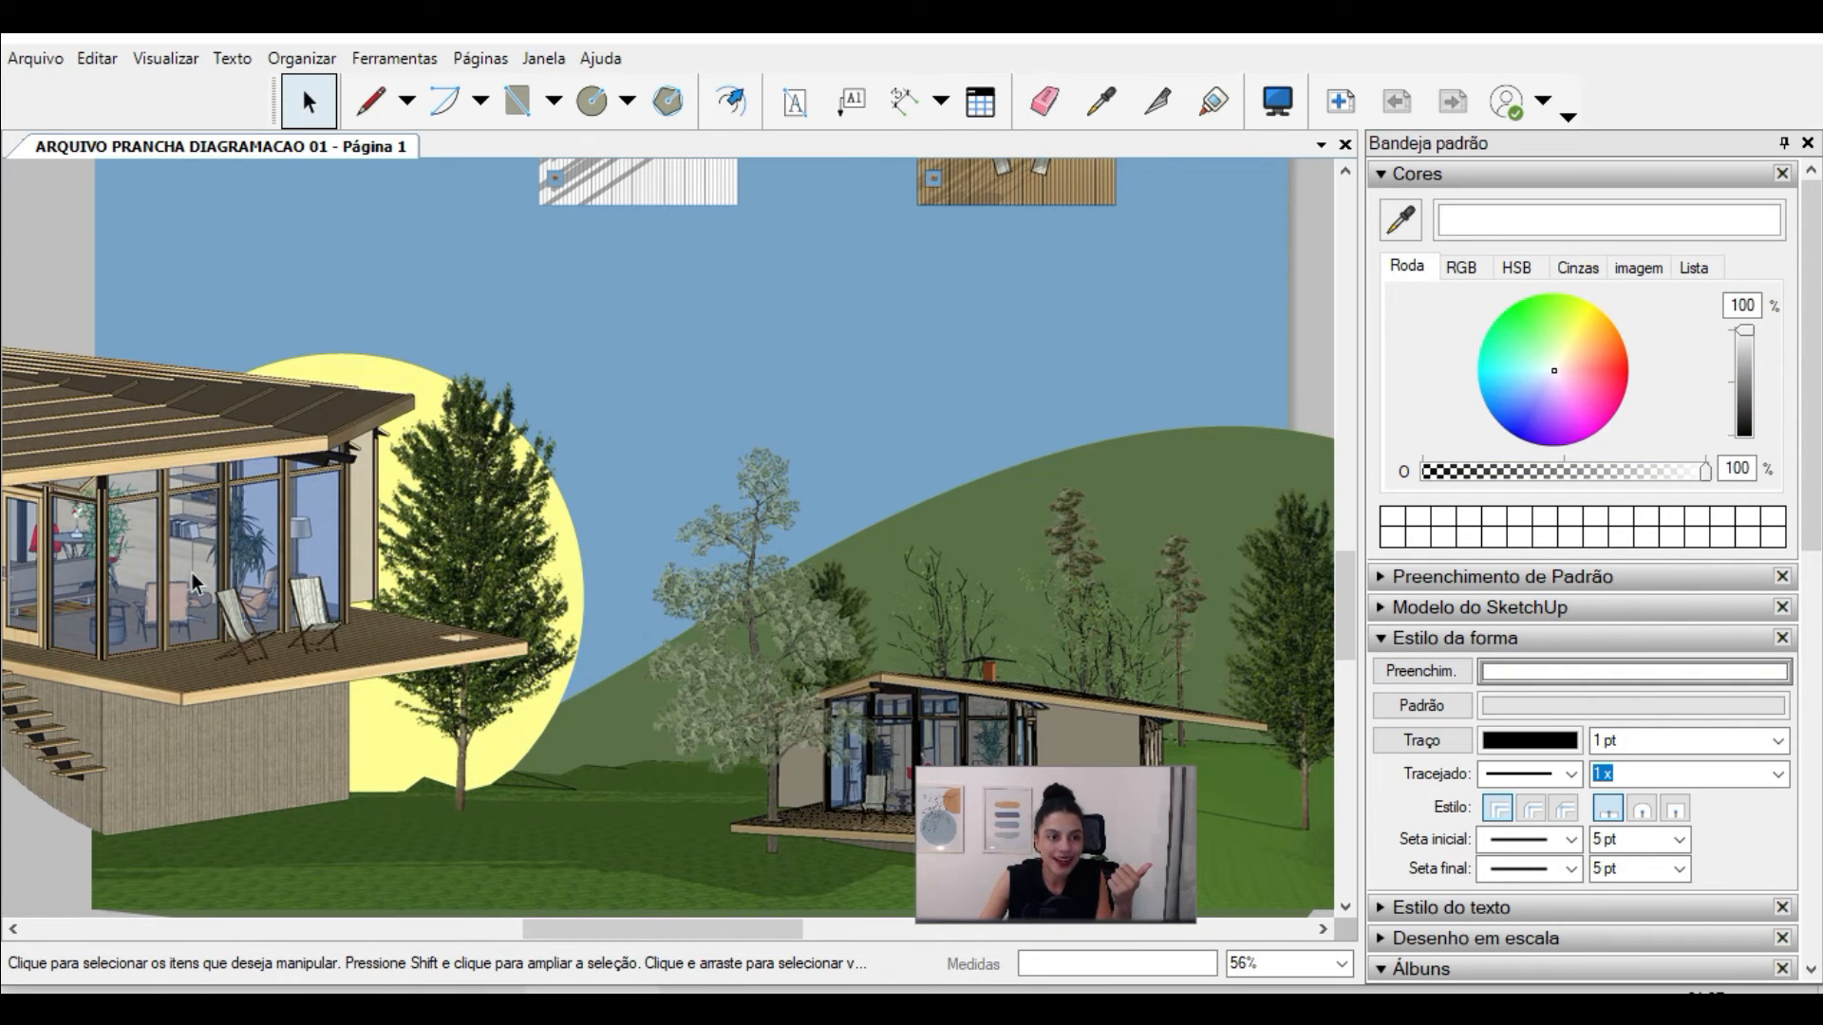
scroll(475, 621, "down", 2)
left_click(373, 432)
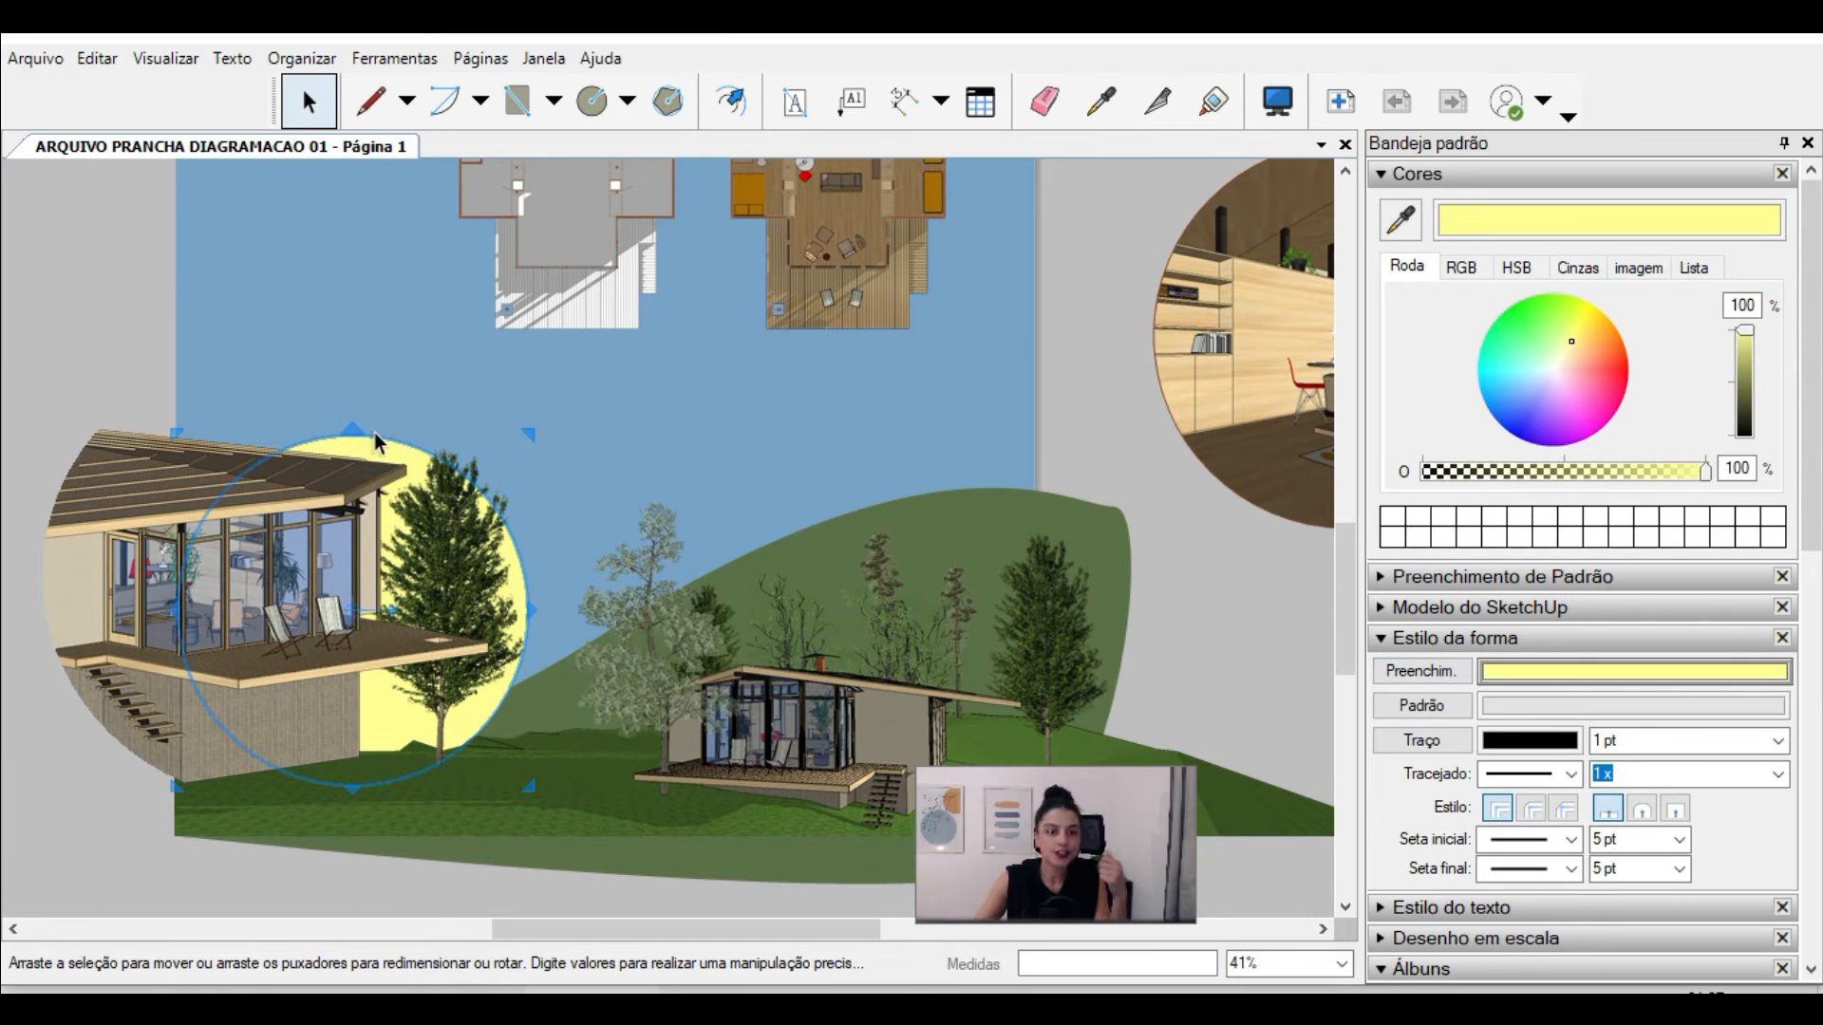
left_click(375, 439)
scroll(752, 722, "down", 2)
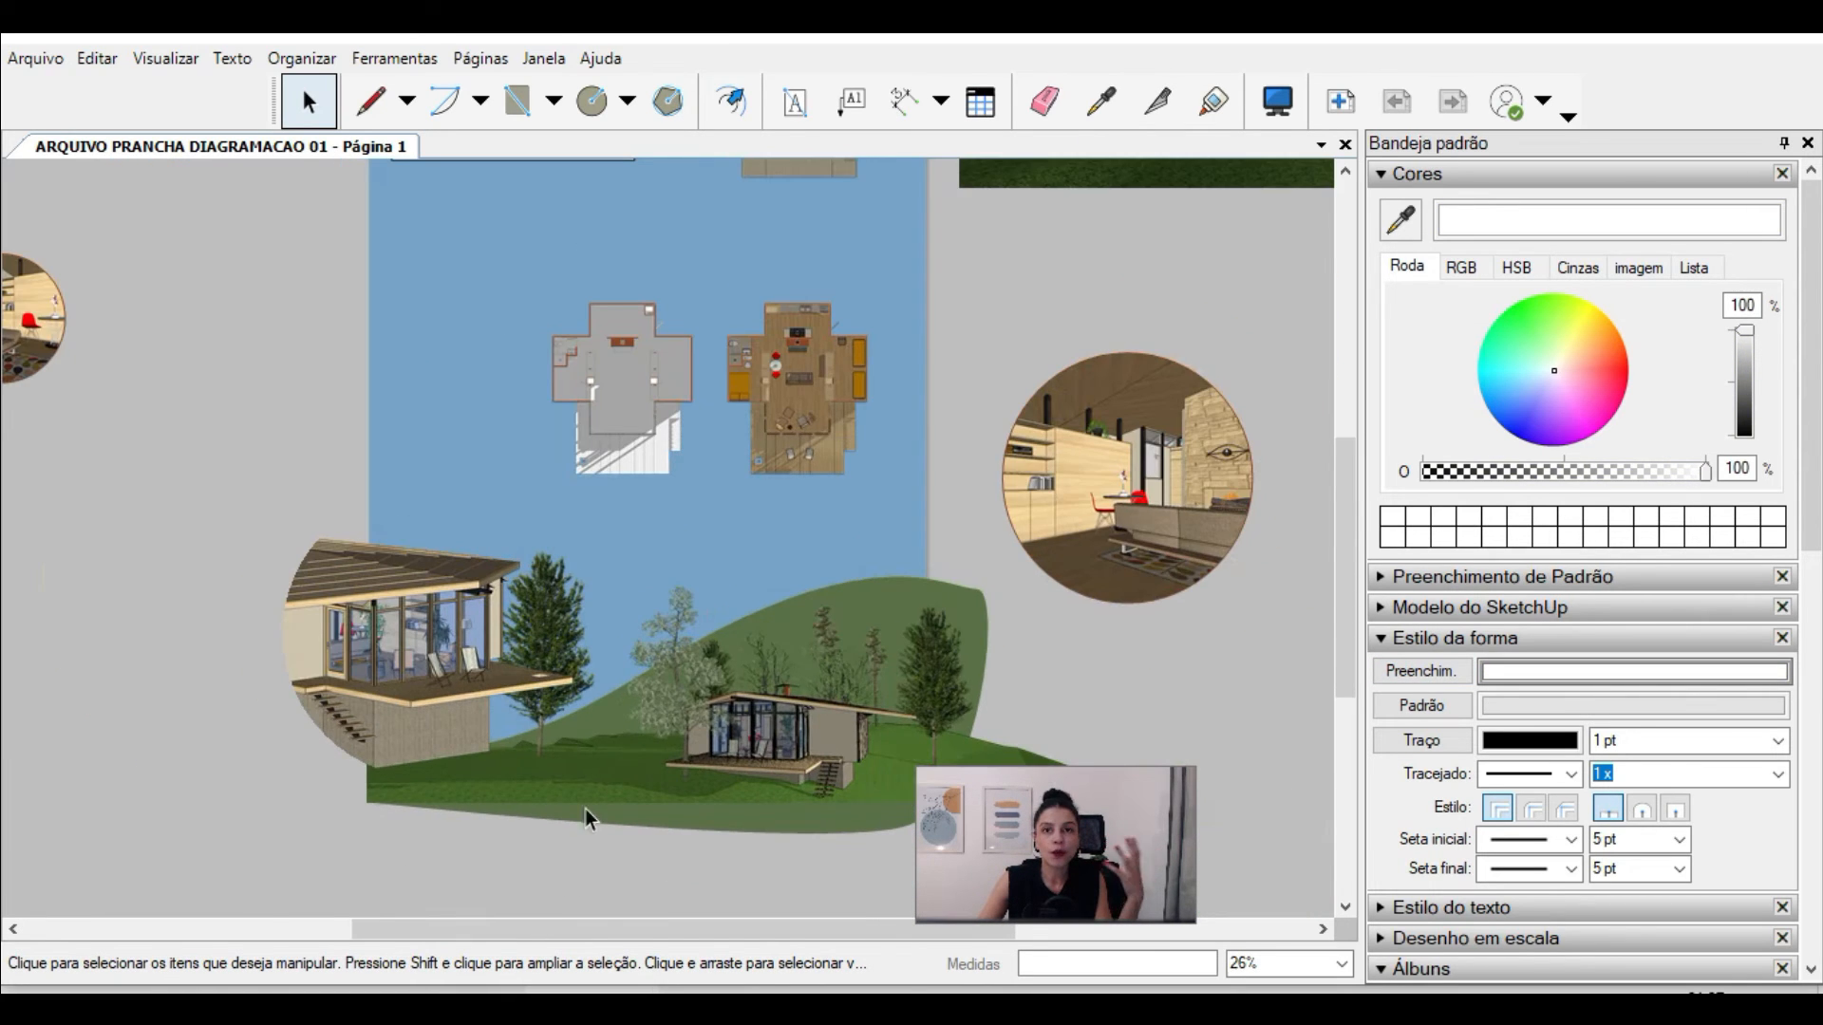
Step: Draw a filled rectangle over the two floor plans in the middle of the sheet
scroll(758, 585, "down", 1)
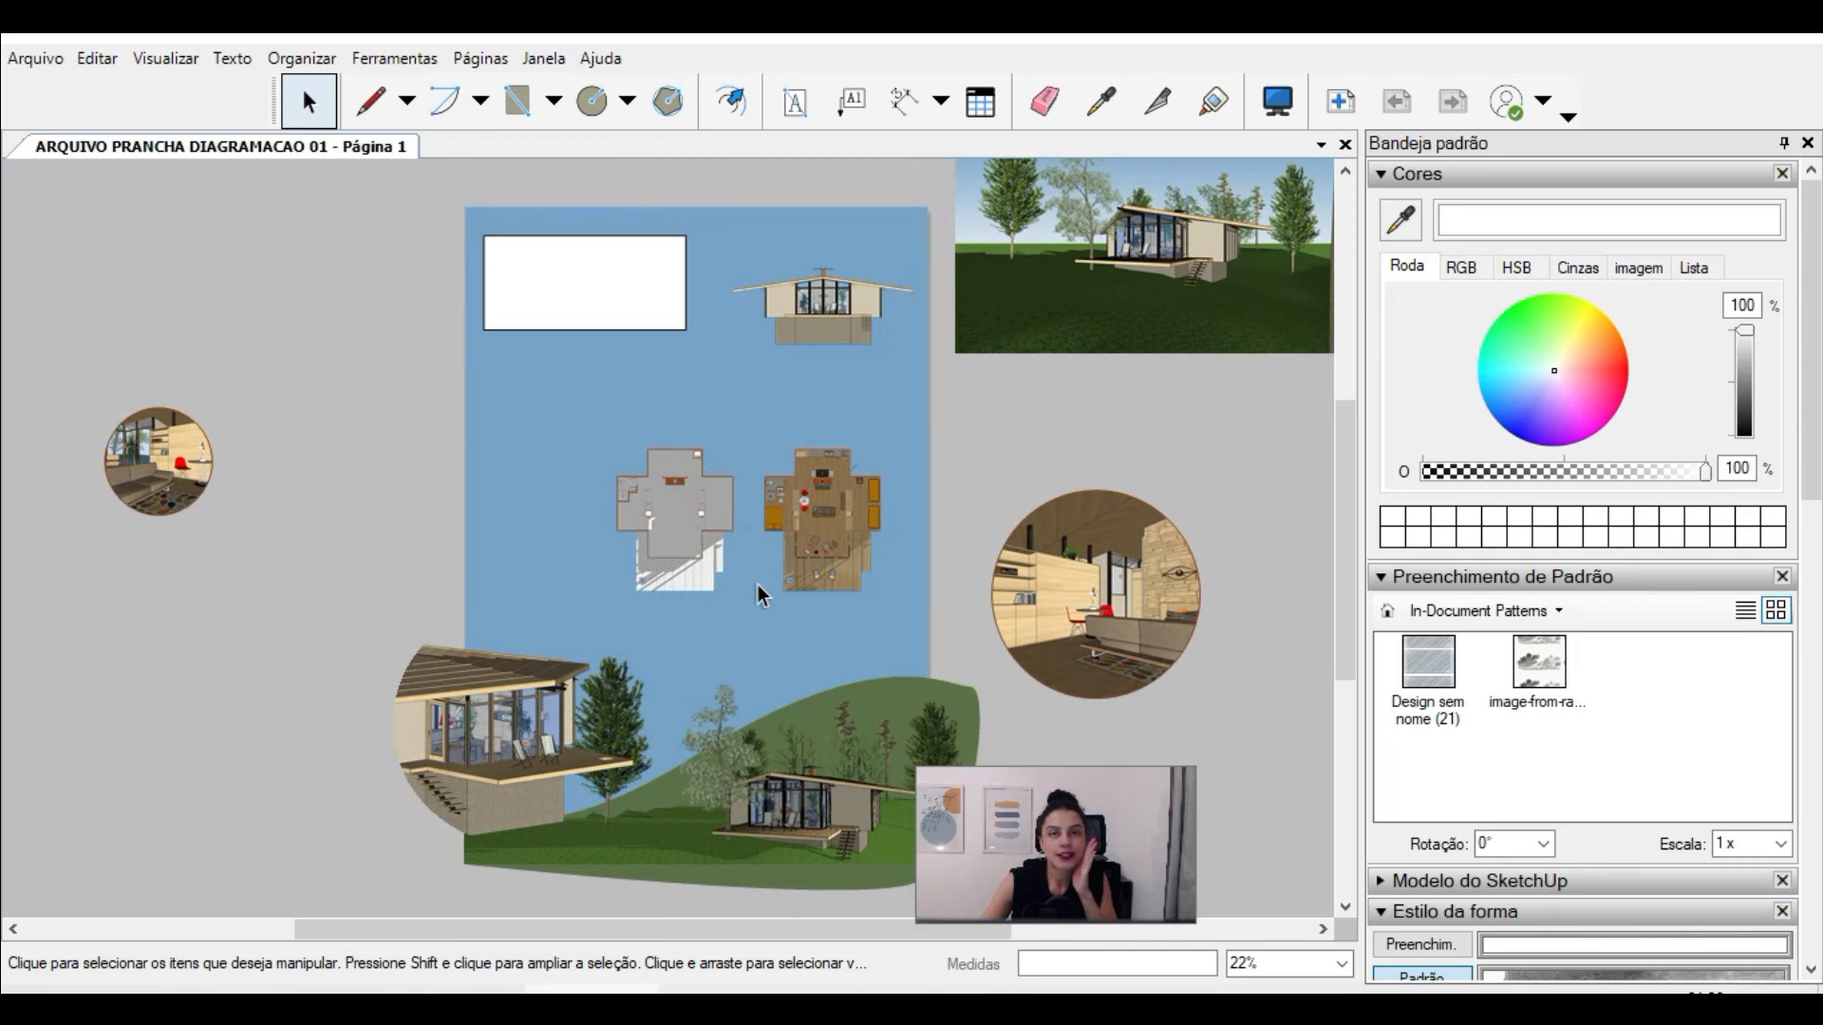
left_click(516, 101)
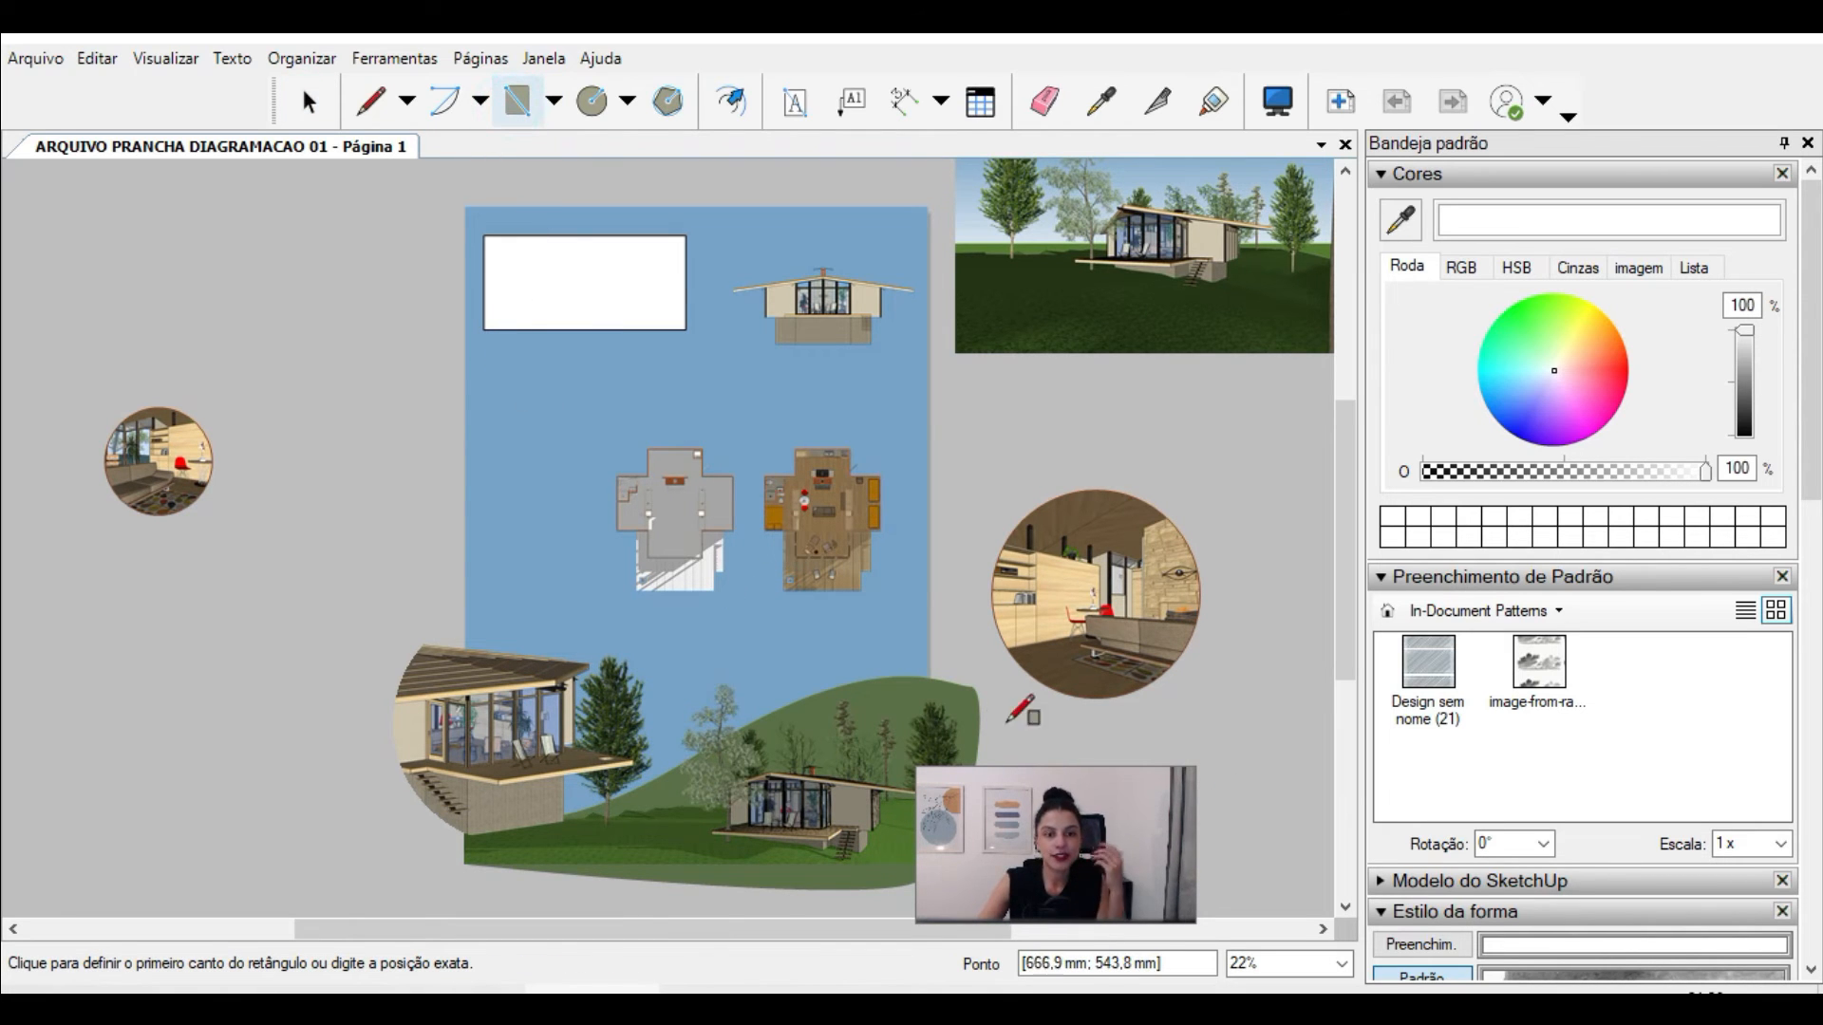
scroll(682, 508, "up", 1)
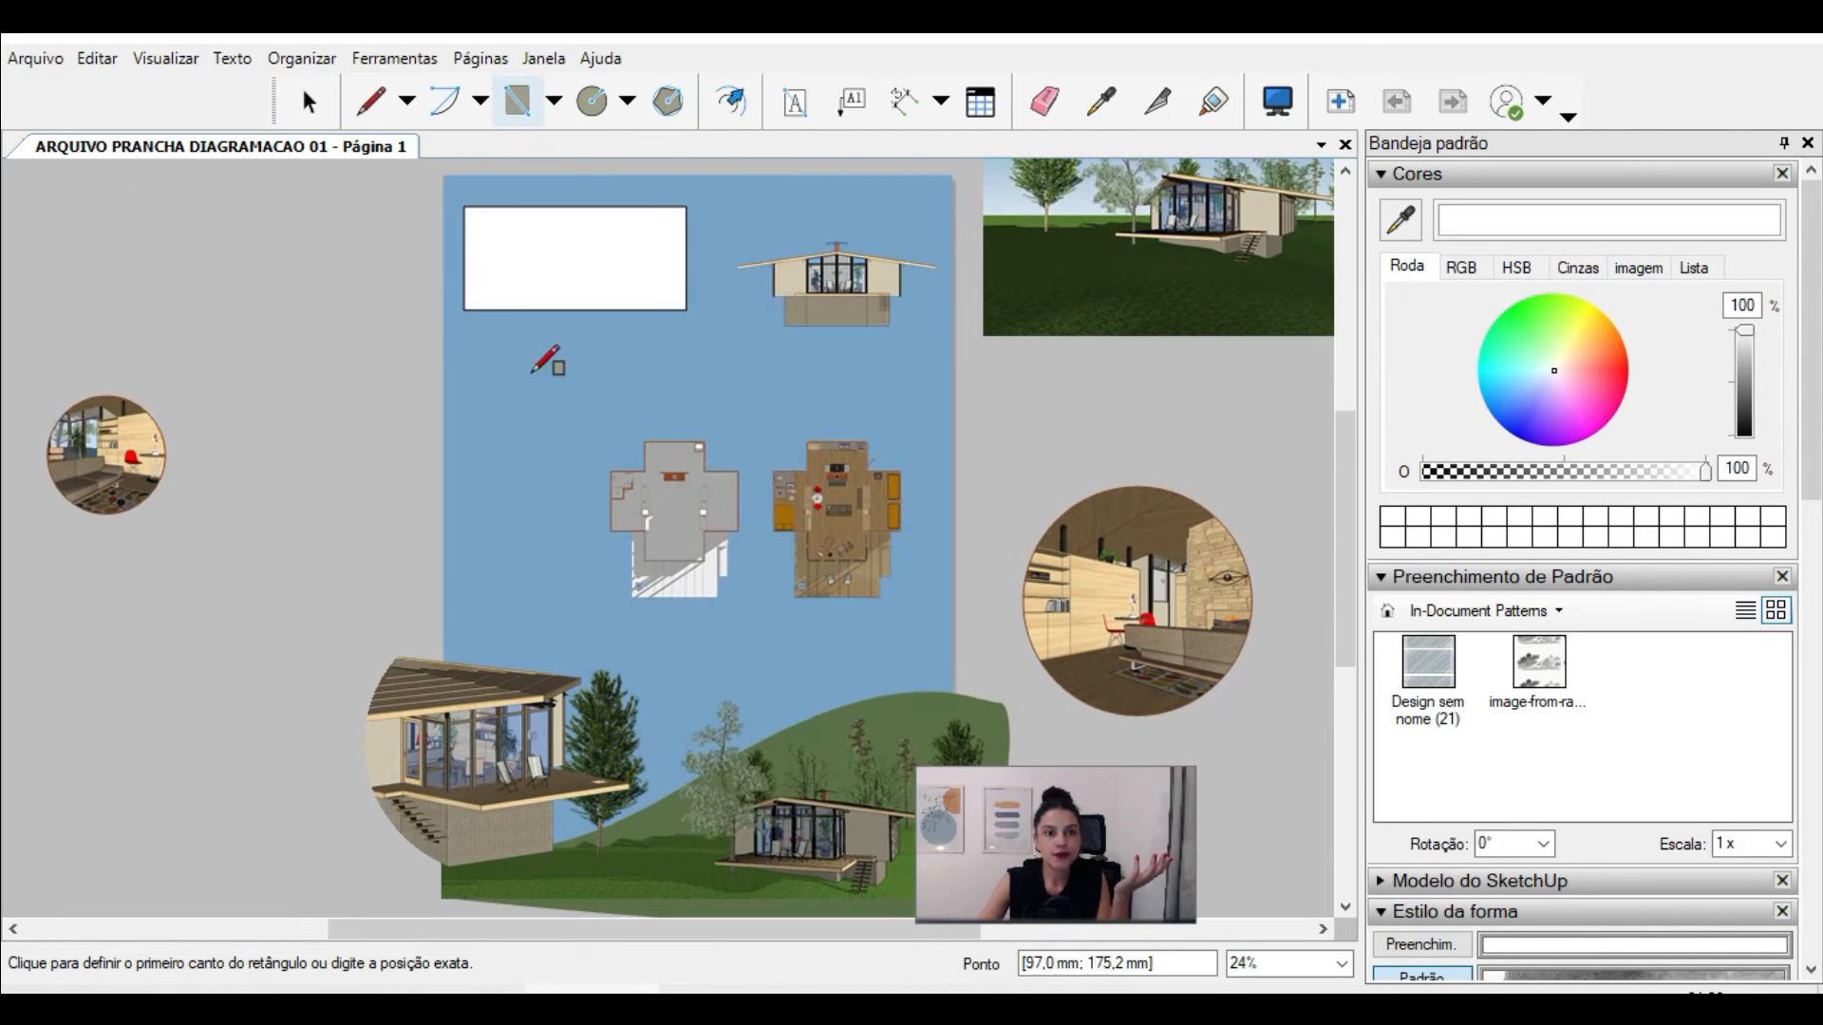
left_click(442, 362)
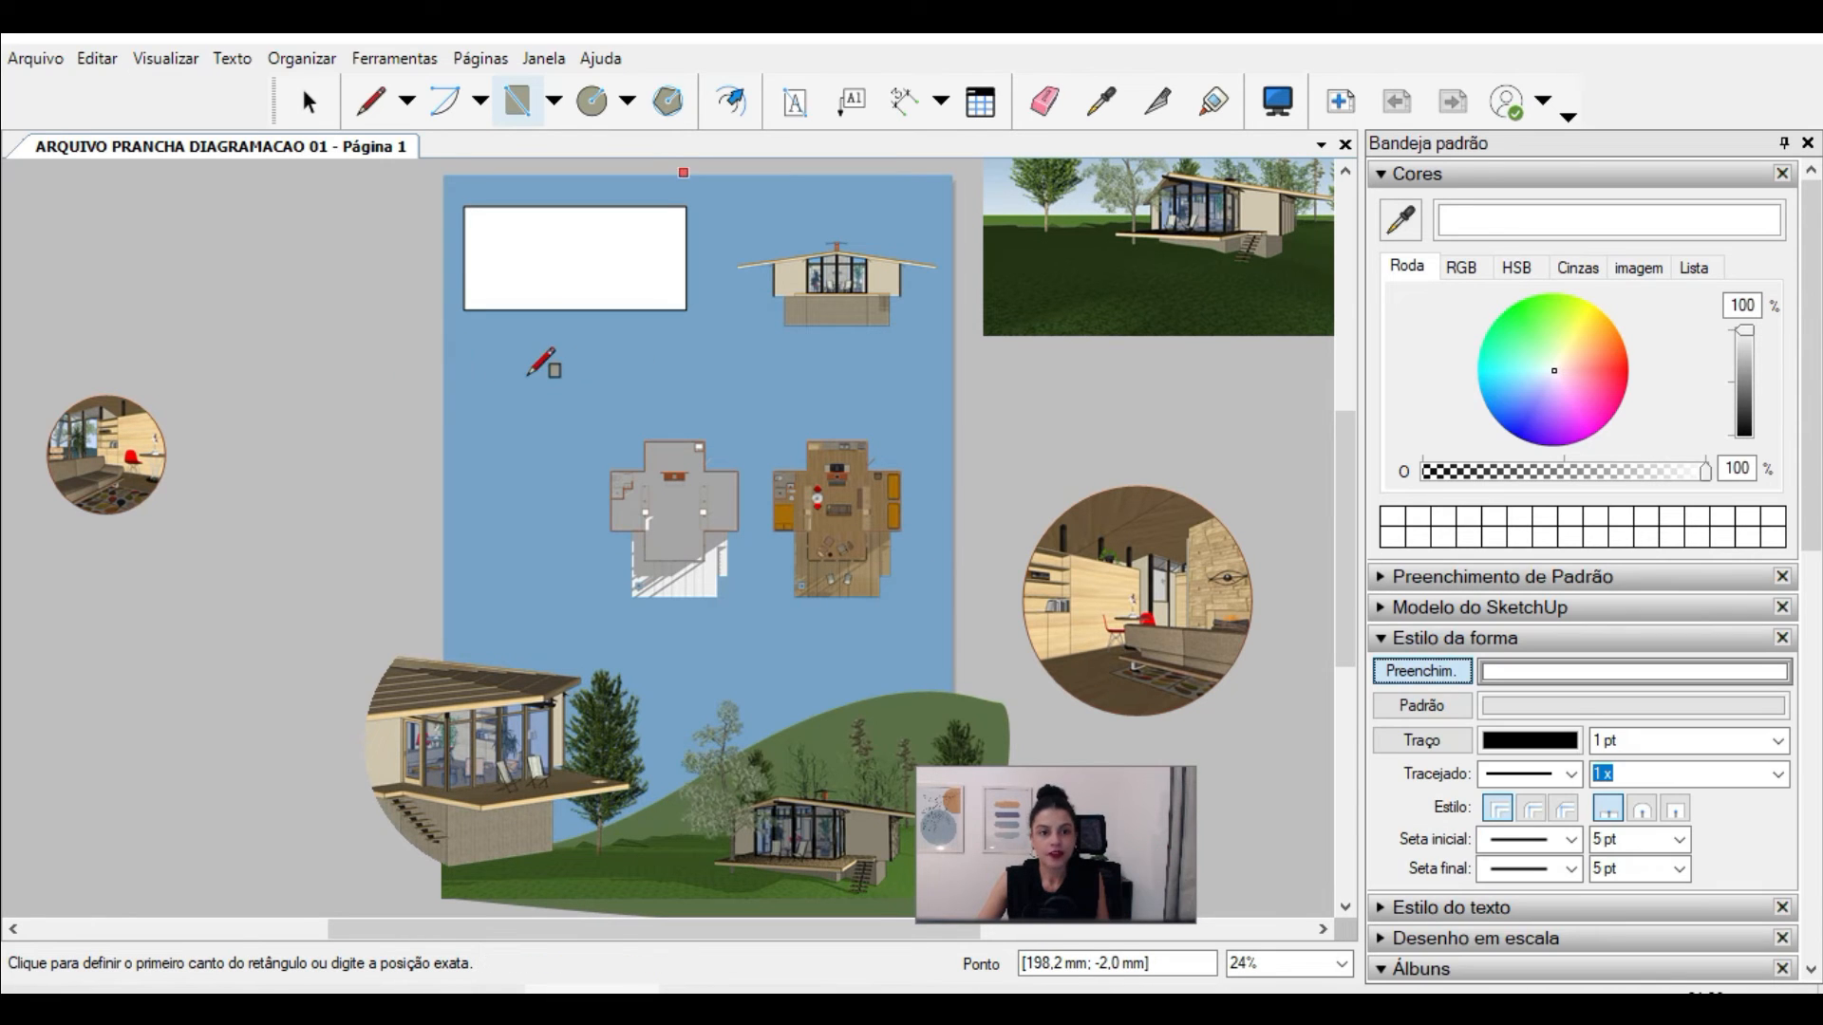
left_click(489, 380)
left_click(911, 639)
left_click(307, 101)
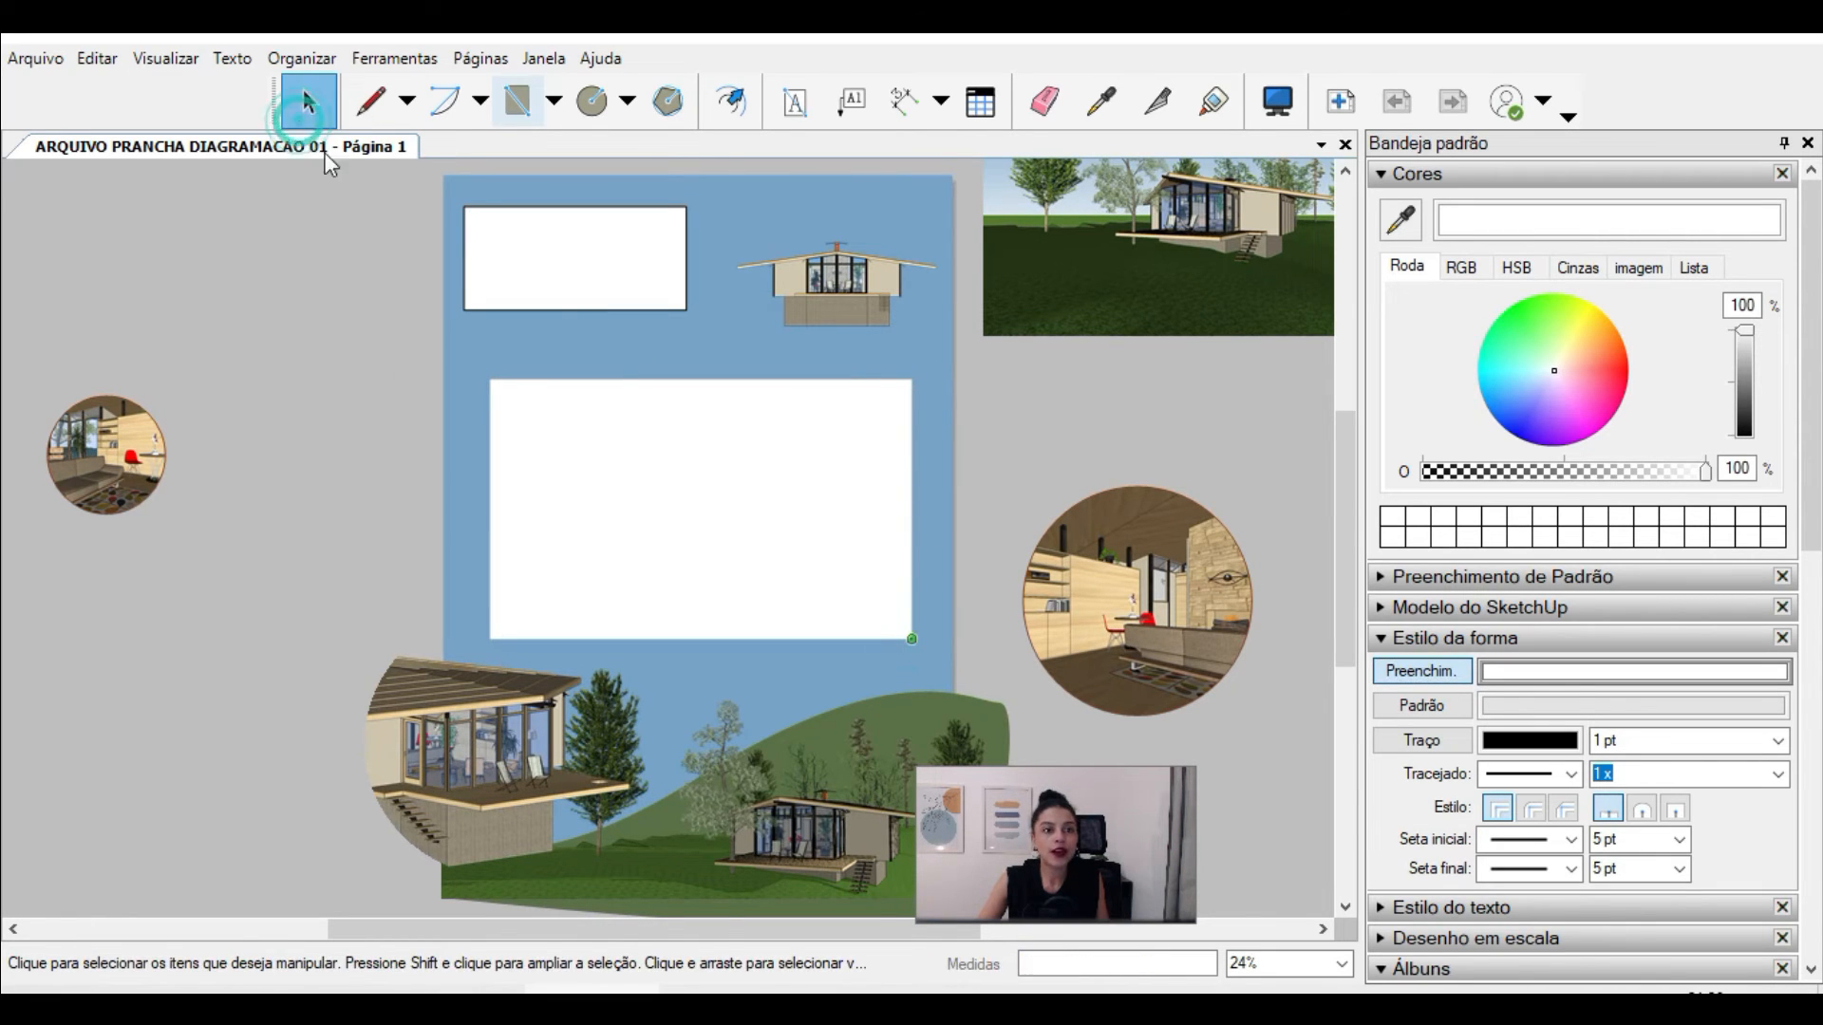
Step: Fill the new rectangle with the blue sampled from the background and lower its opacity to 14%
left_click(623, 399)
left_click(1400, 219)
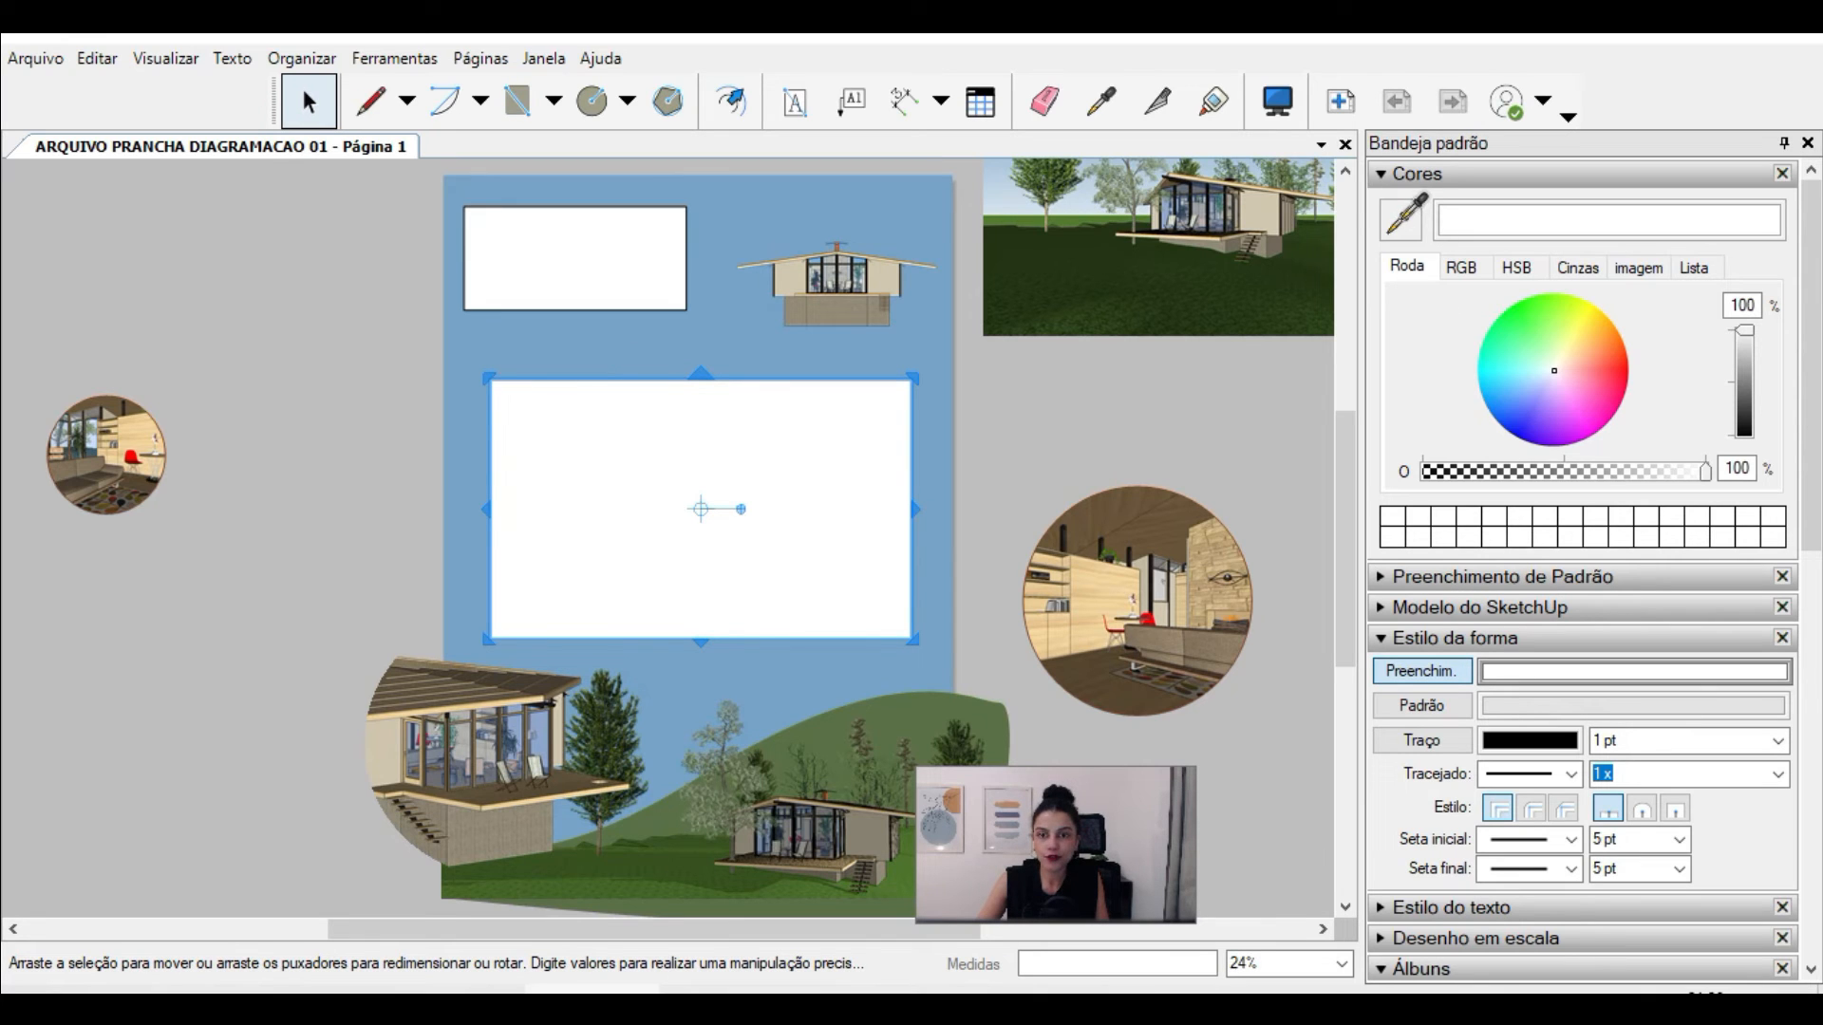
left_click(700, 363)
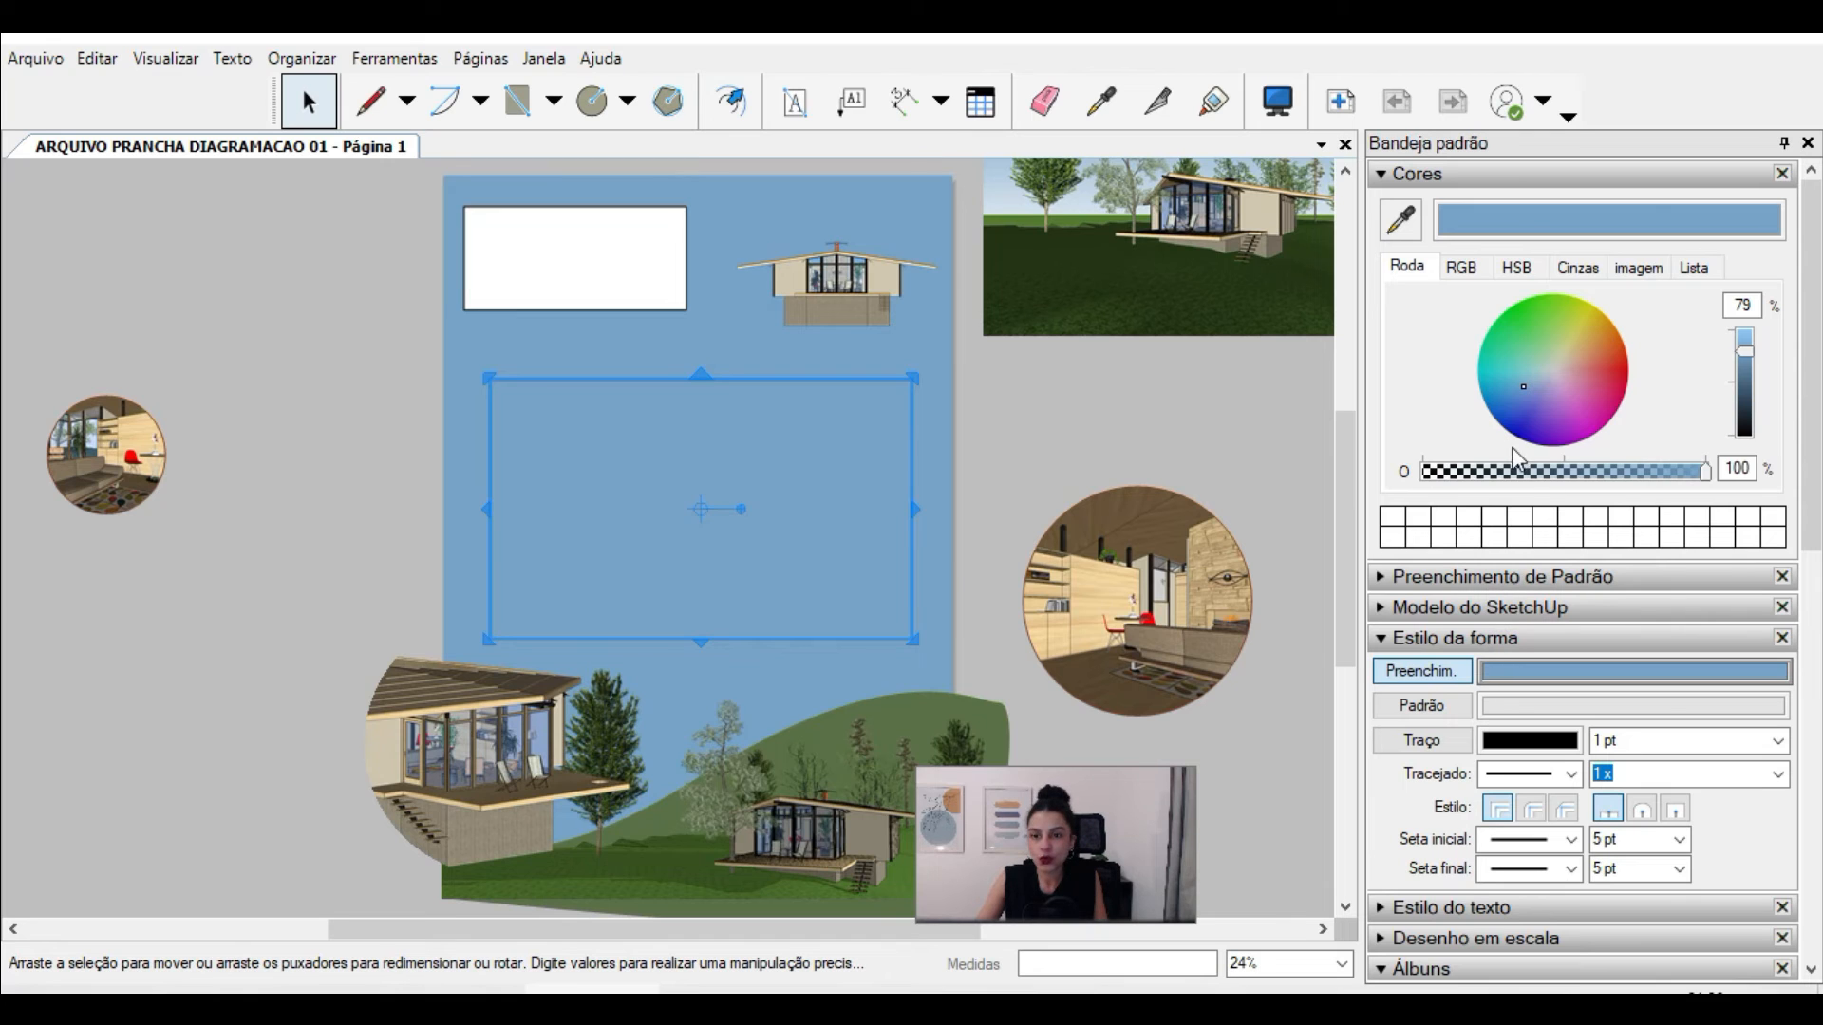
left_click_drag(1548, 475, 1463, 480)
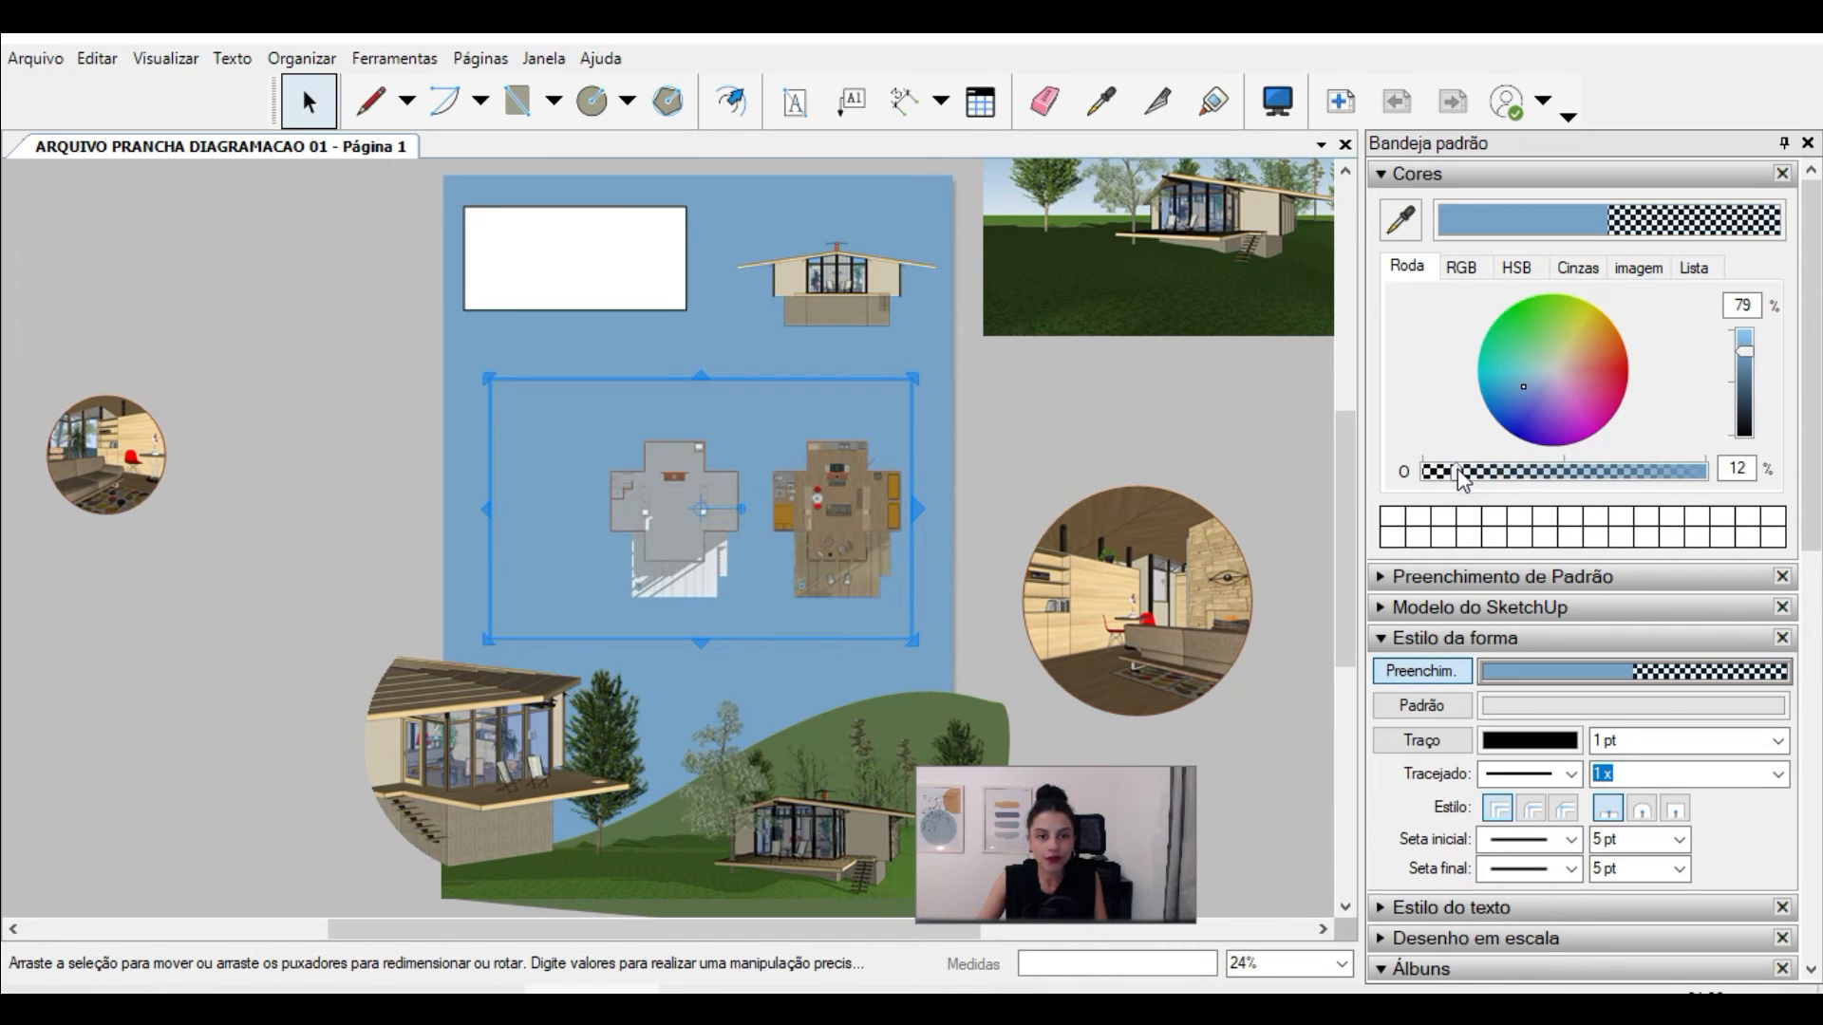
left_click(1597, 475)
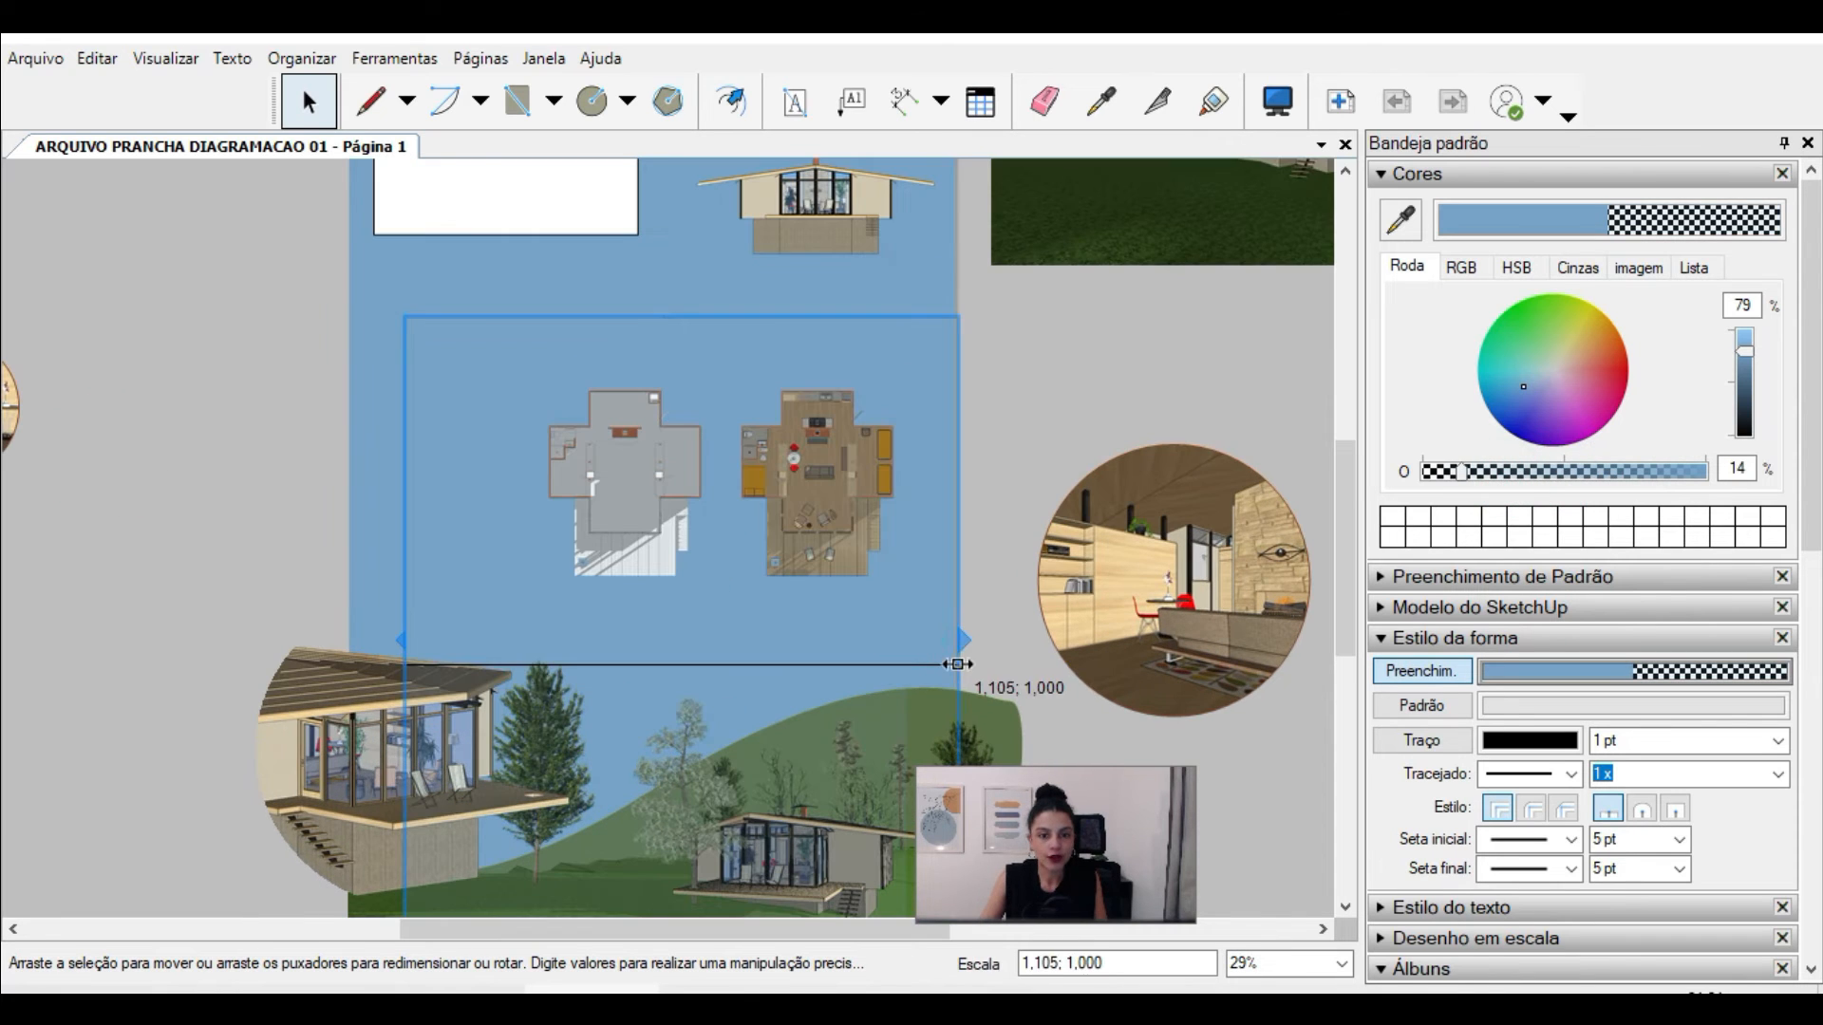
Step: Stretch the translucent blue rectangle to the sheet's side edges and upper edge so it covers the whole sheet
left_click_drag(959, 647, 961, 647)
left_click_drag(398, 597, 347, 598)
scroll(569, 503, "down", 2)
left_click_drag(721, 370, 722, 196)
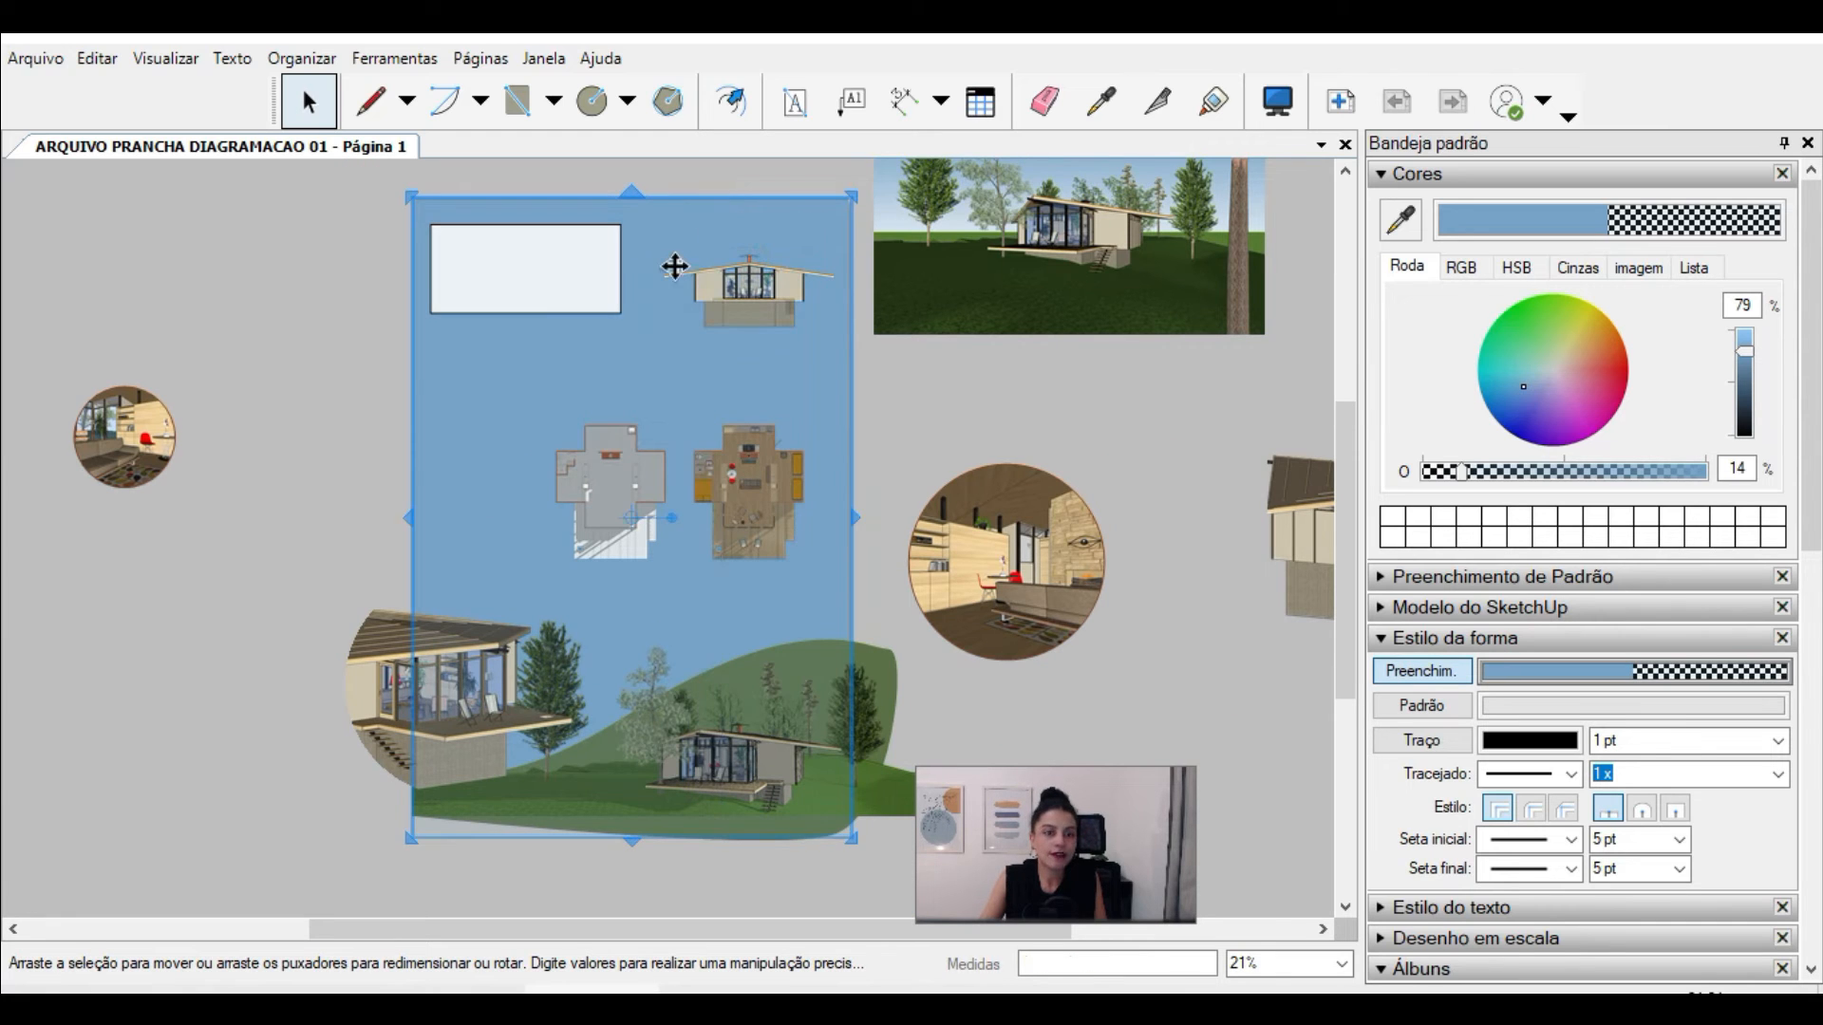
Step: Move the translucent blue rectangle off the sheet, into the empty area to its left
scroll(663, 350, "up", 1)
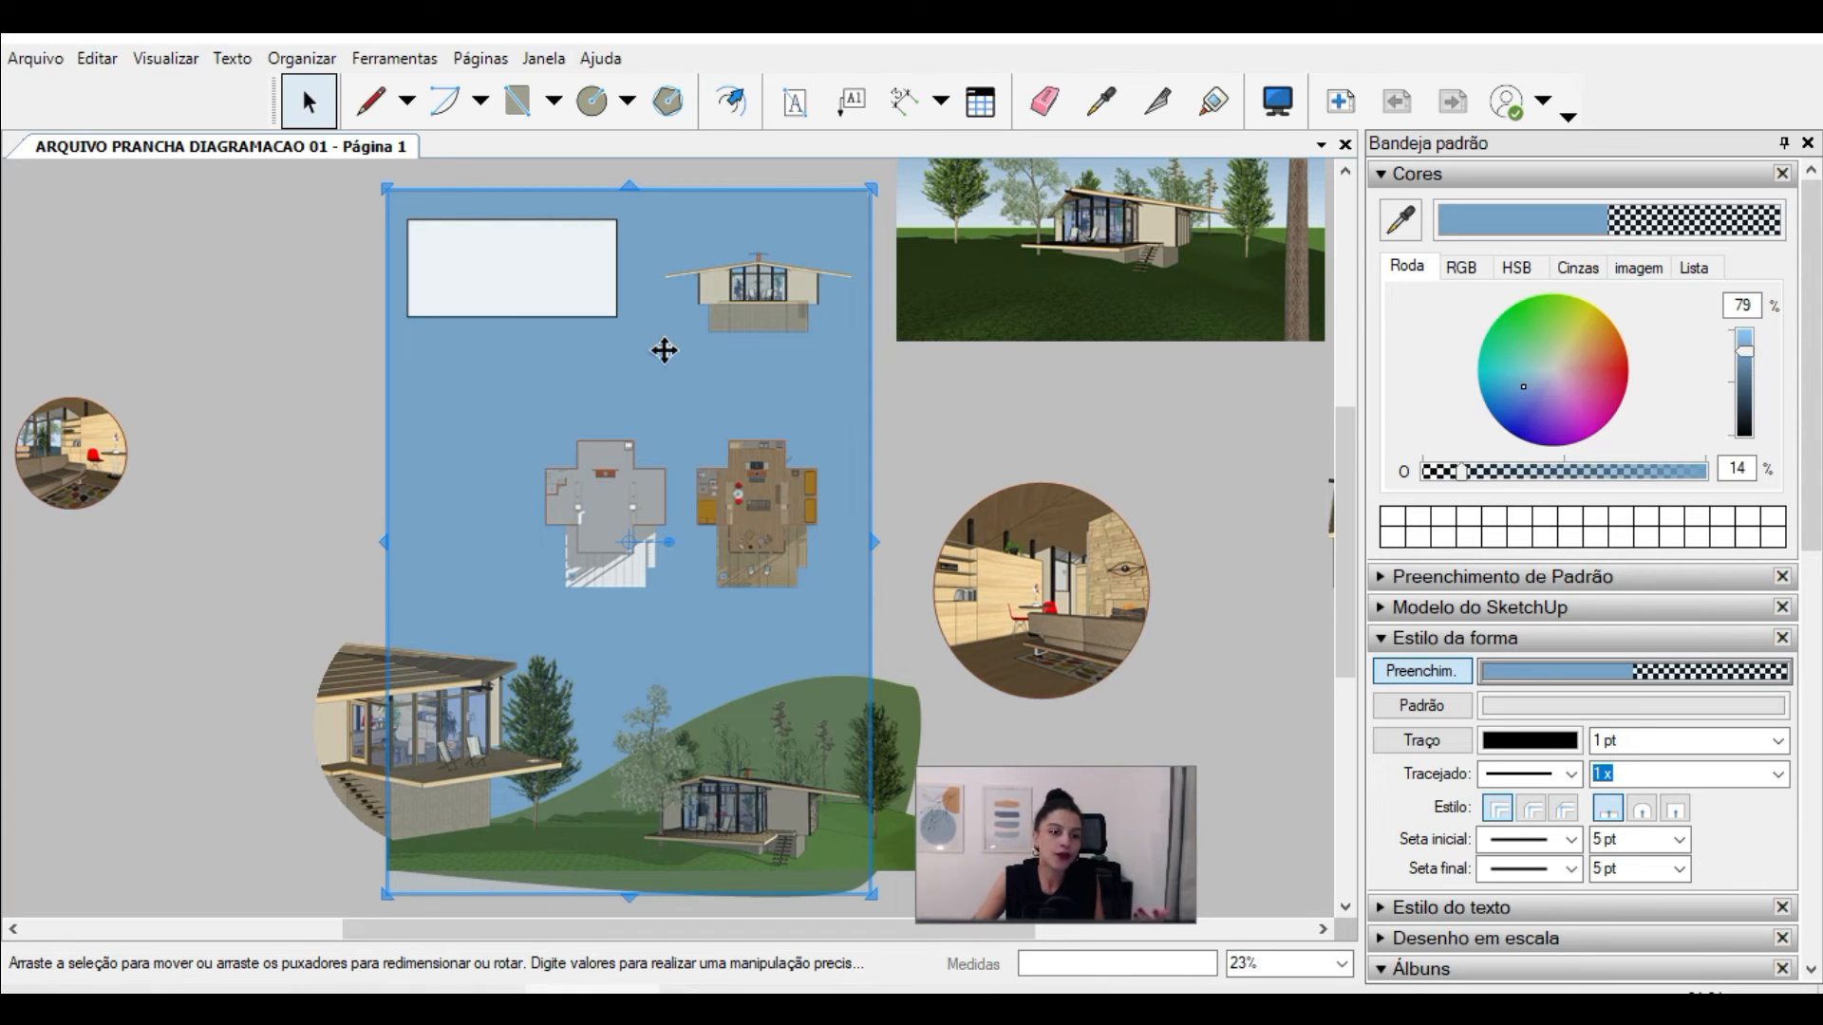
left_click_drag(664, 351, 76, 264)
scroll(773, 332, "down", 2)
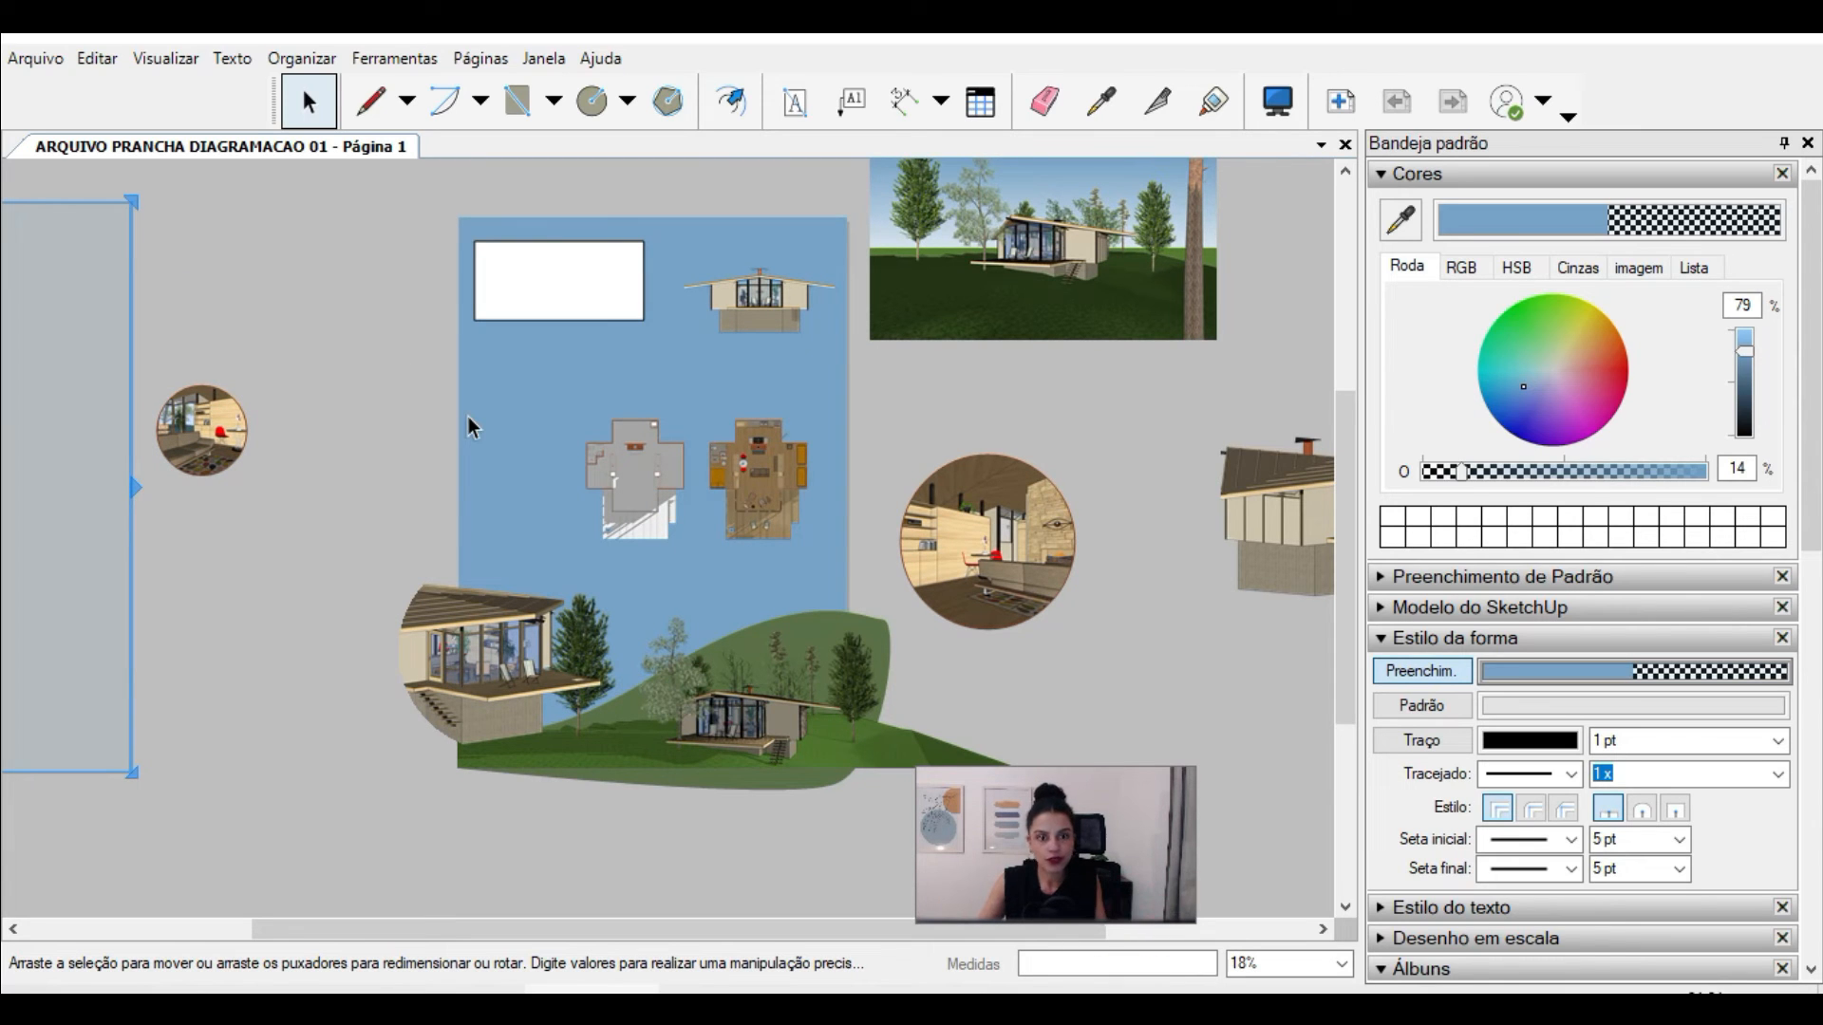
left_click(317, 482)
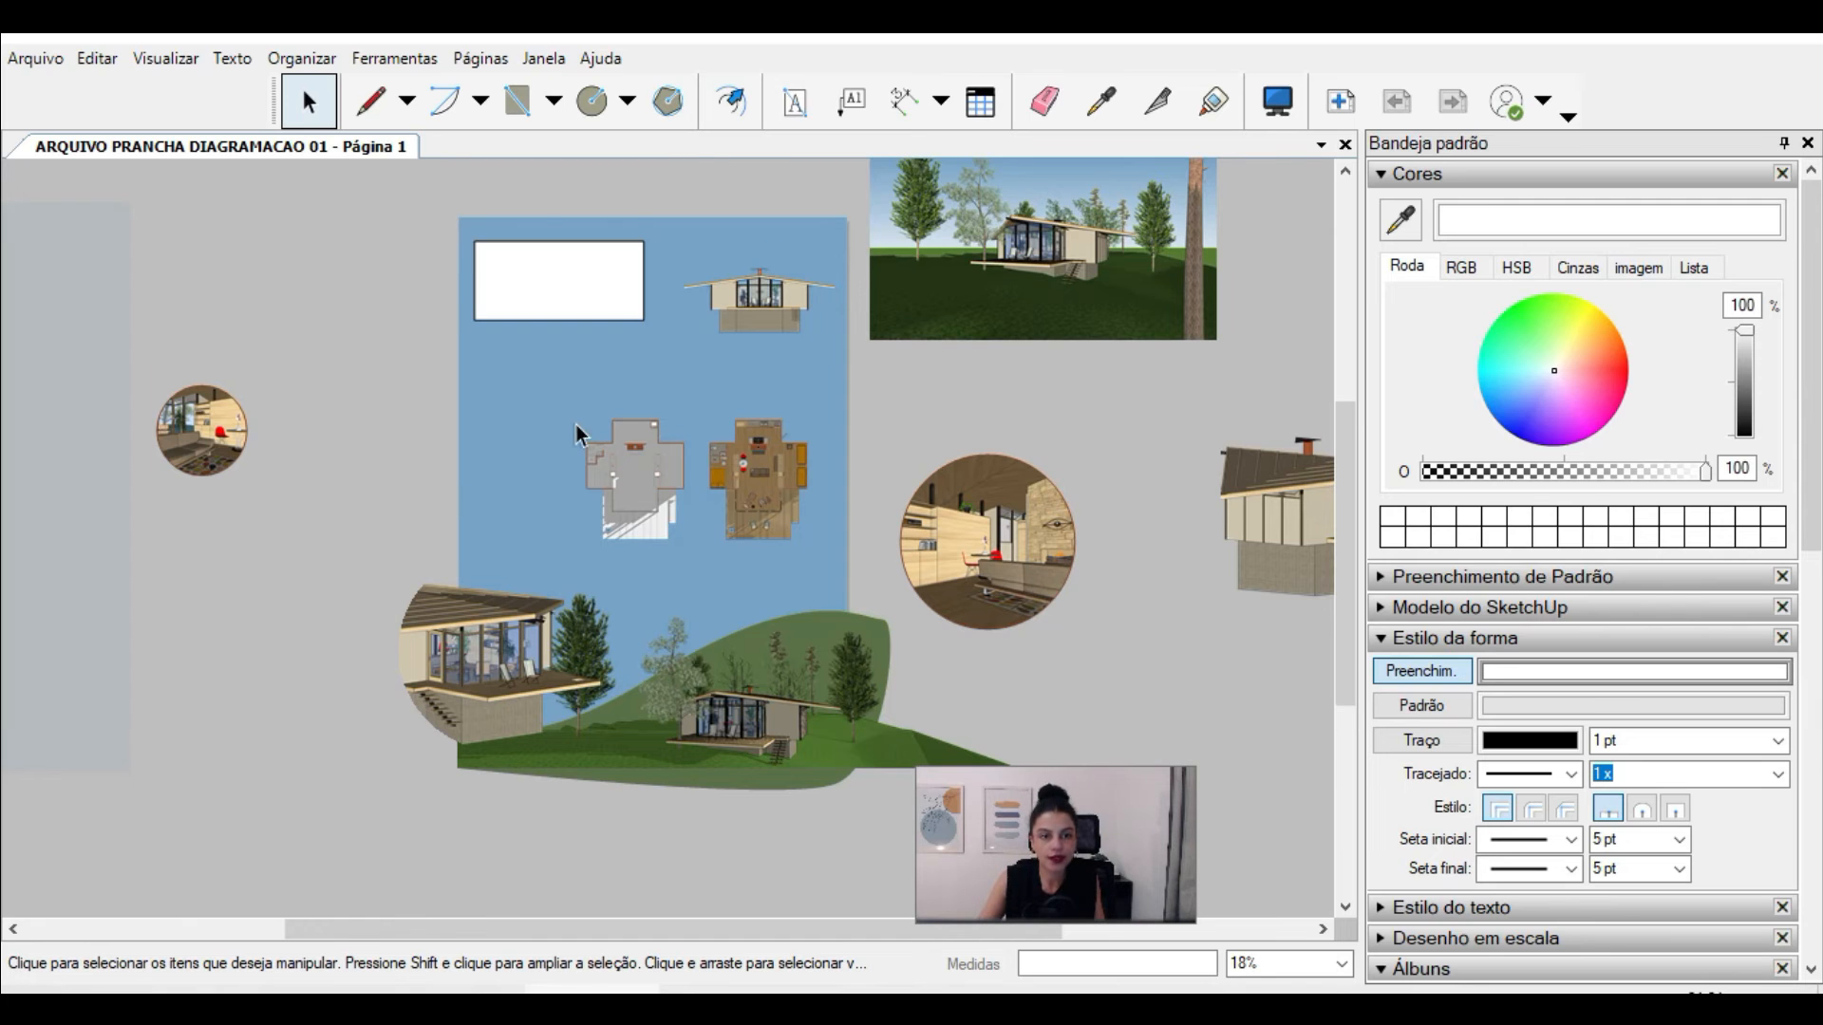
Step: Draw a small white rectangle between the white title box and the grey floor plan
scroll(581, 436, "up", 2)
left_click(517, 100)
left_click(494, 314)
left_click(581, 387)
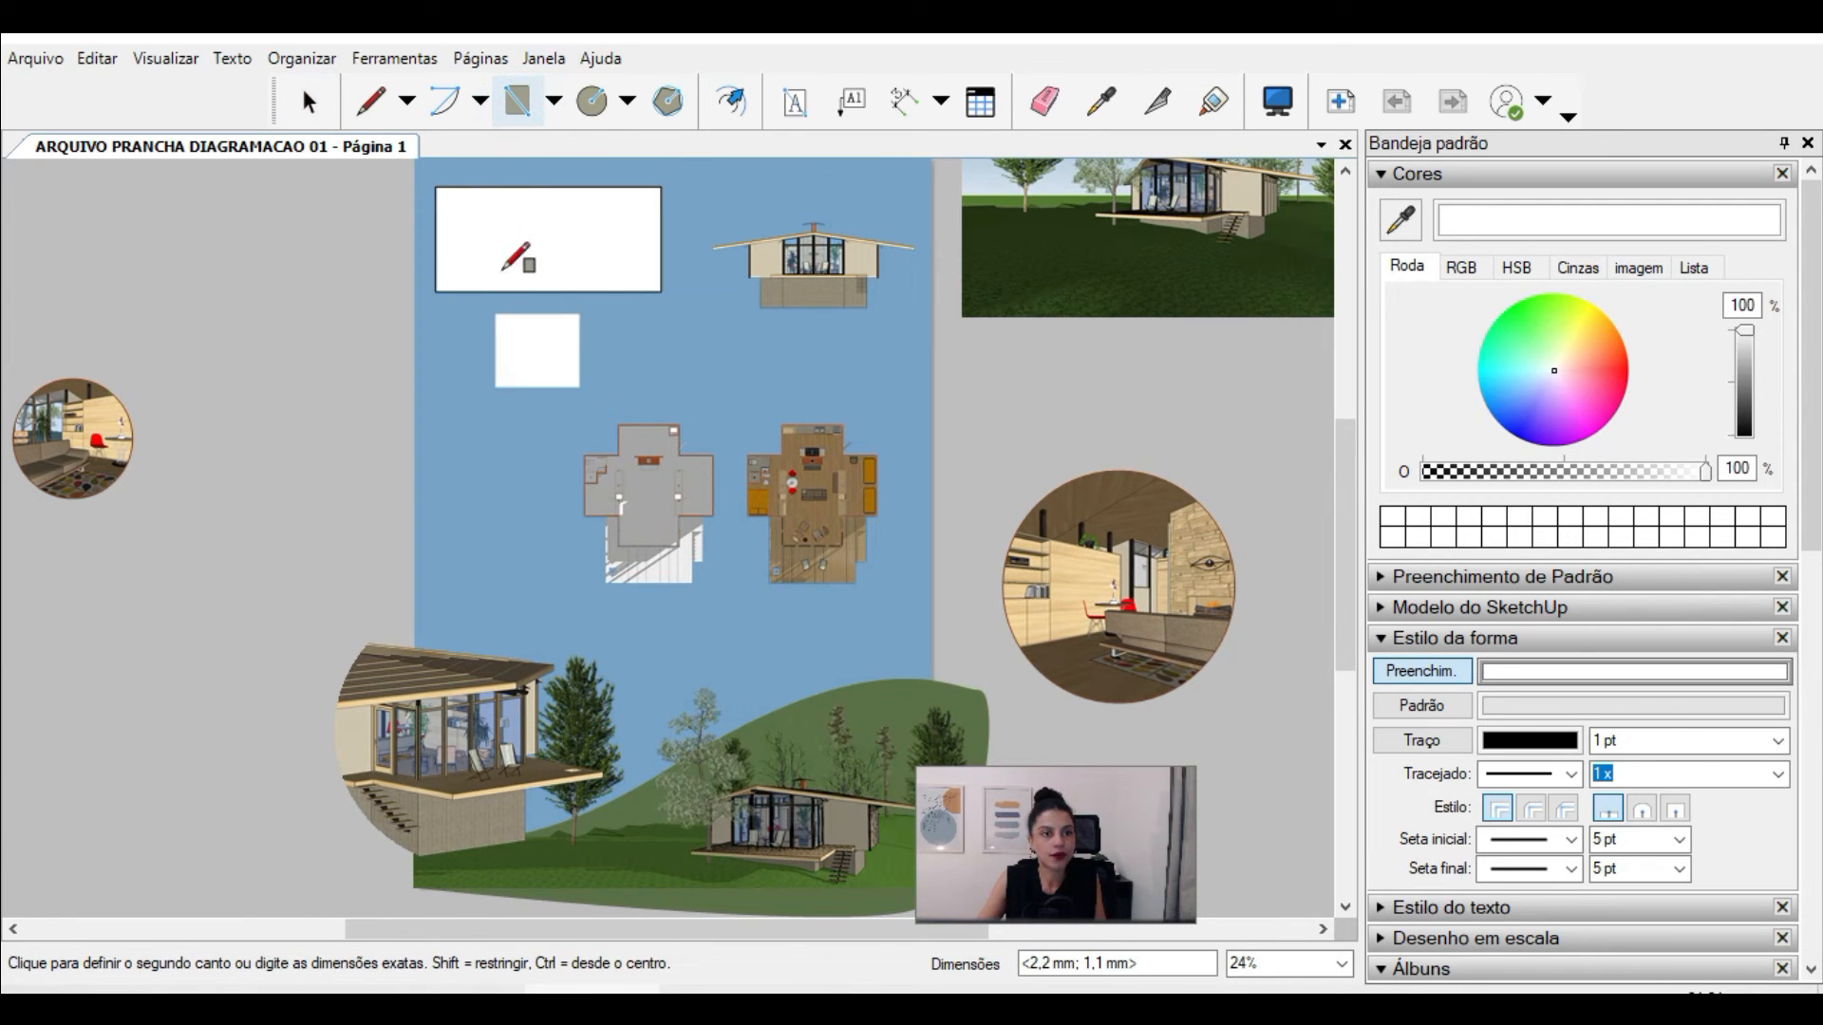
scroll(568, 387, "up", 2)
key("space")
Step: Finish the small white rectangle, turn on its pattern fill and start importing a custom pattern
left_click(525, 358)
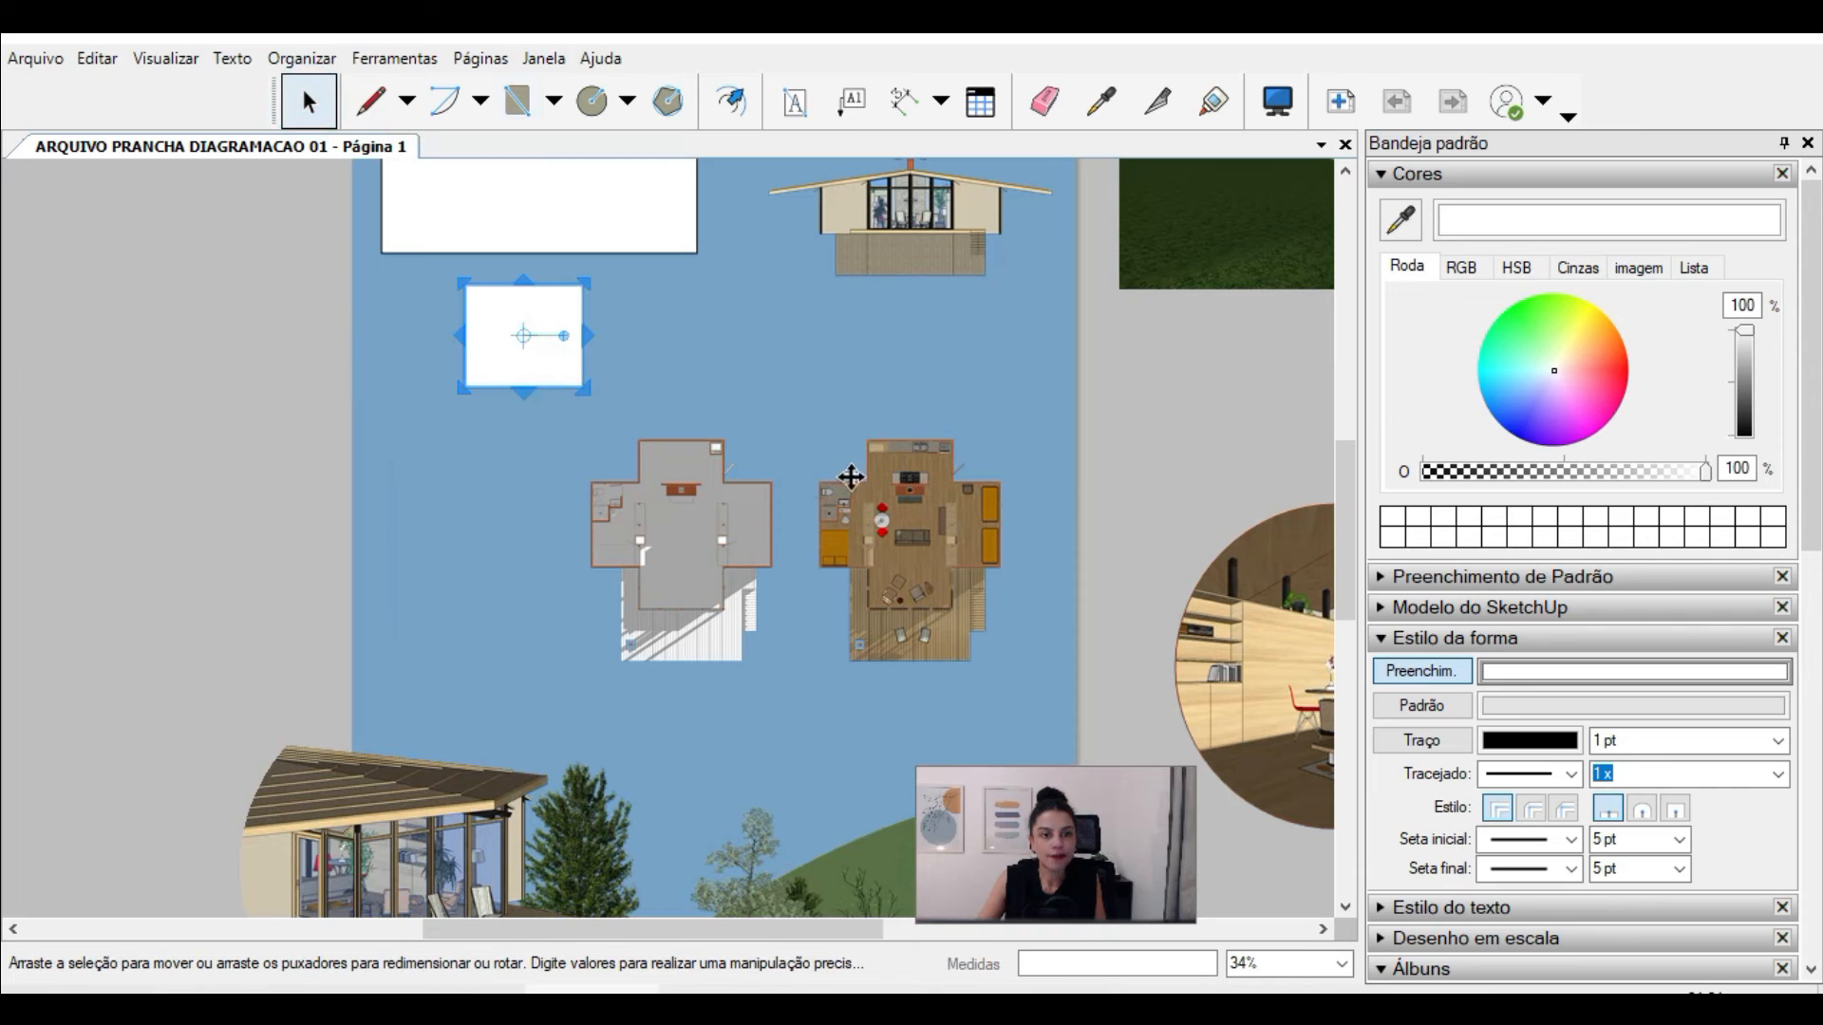
left_click(1460, 719)
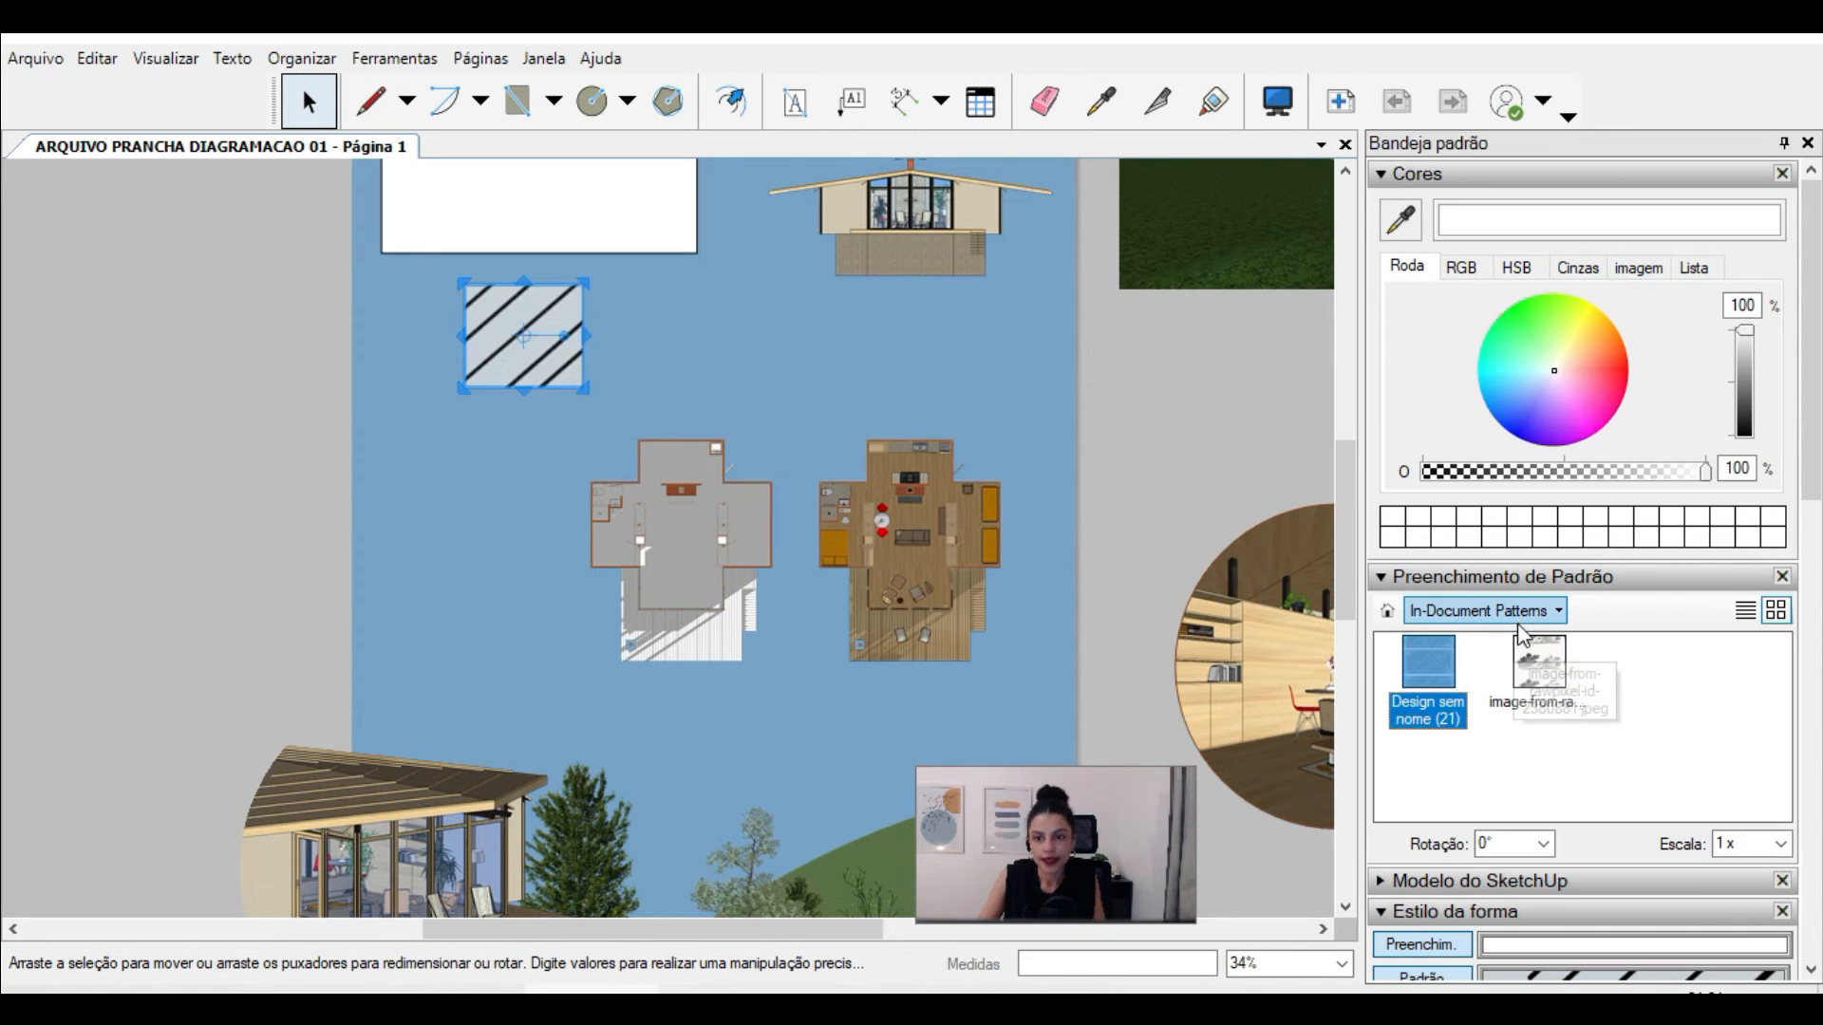
left_click(1519, 613)
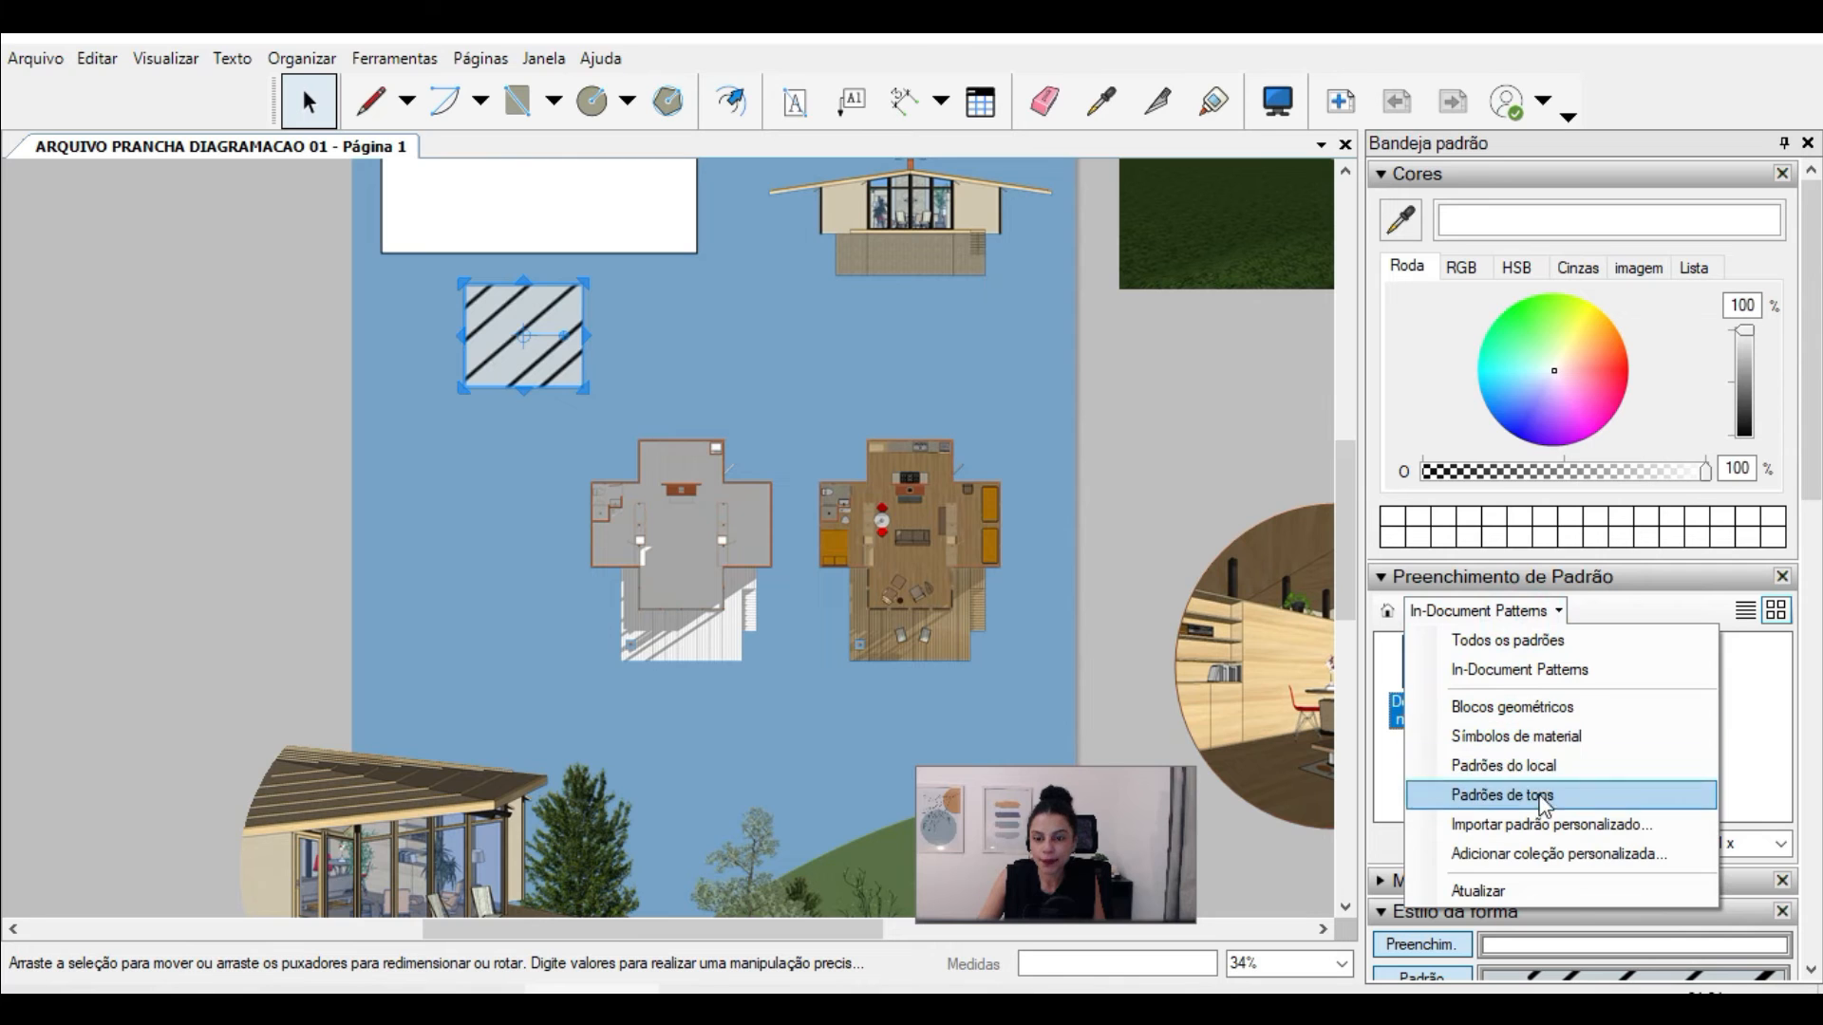
left_click(1540, 822)
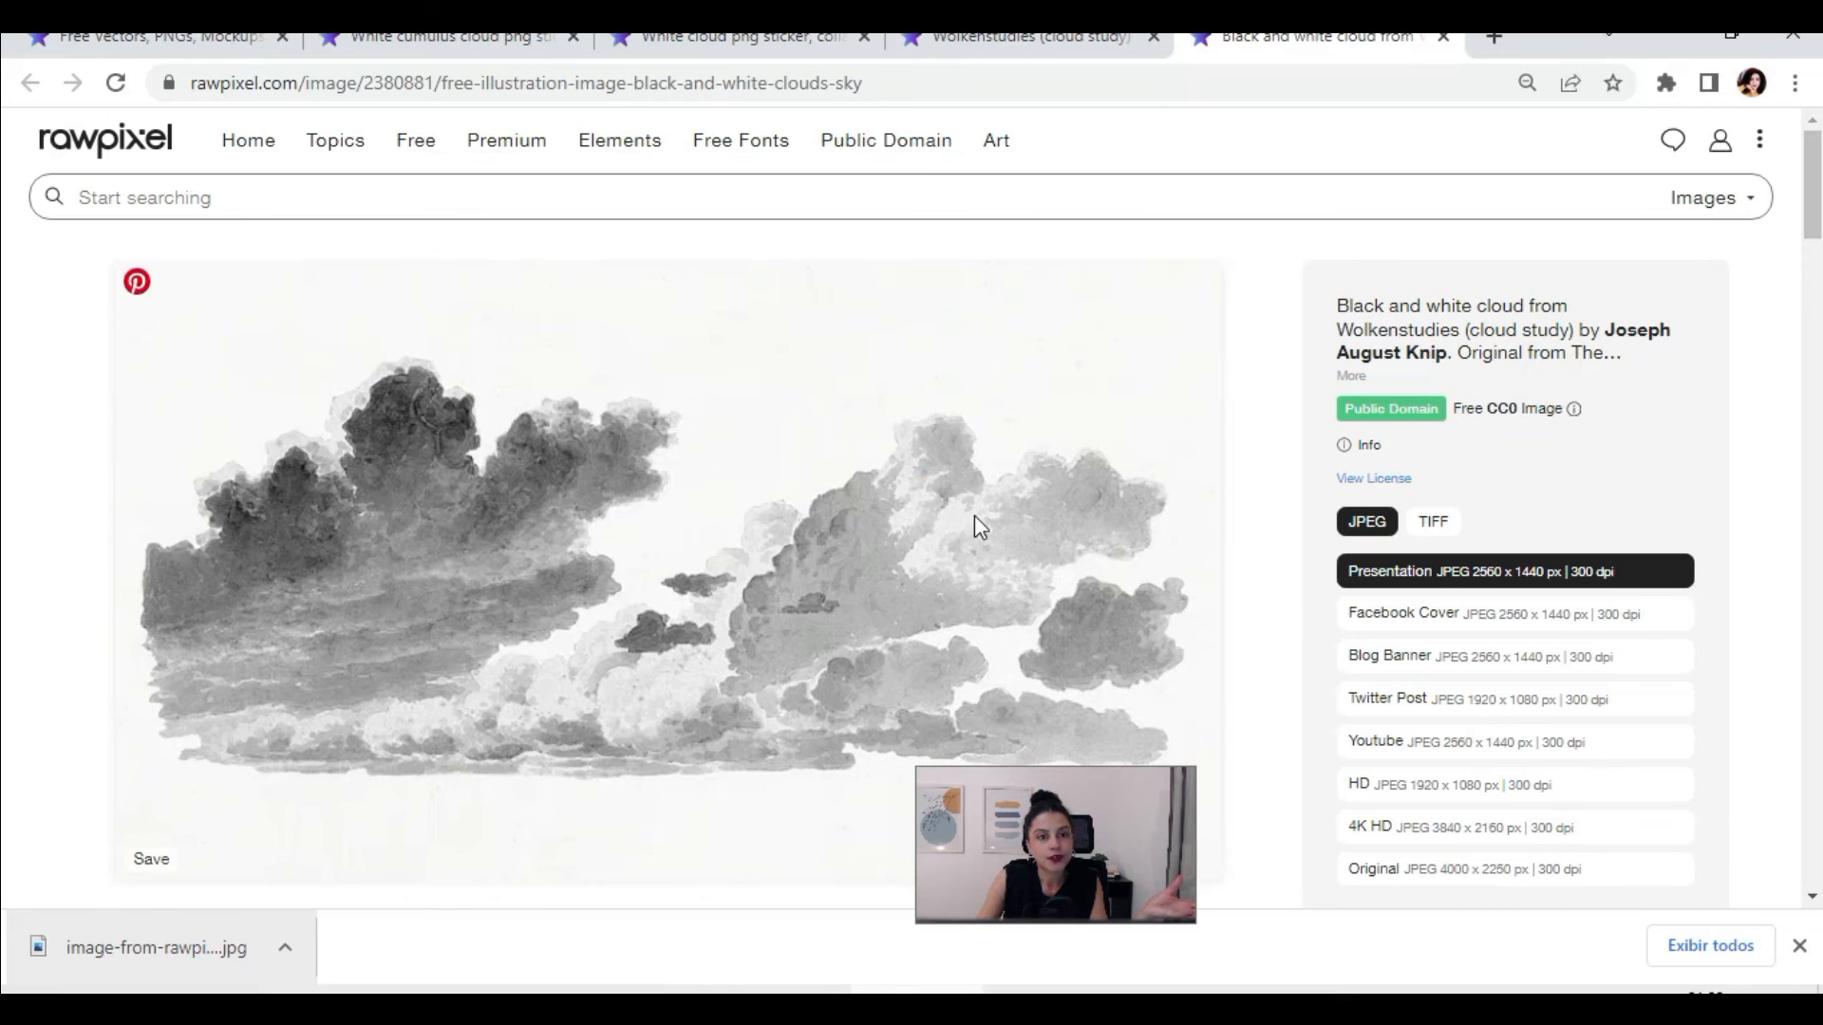
Step: Switch to rawpixel in the browser and look over the black-and-white clouds and white cloud PNG image pages
scroll(974, 515, "down", 6)
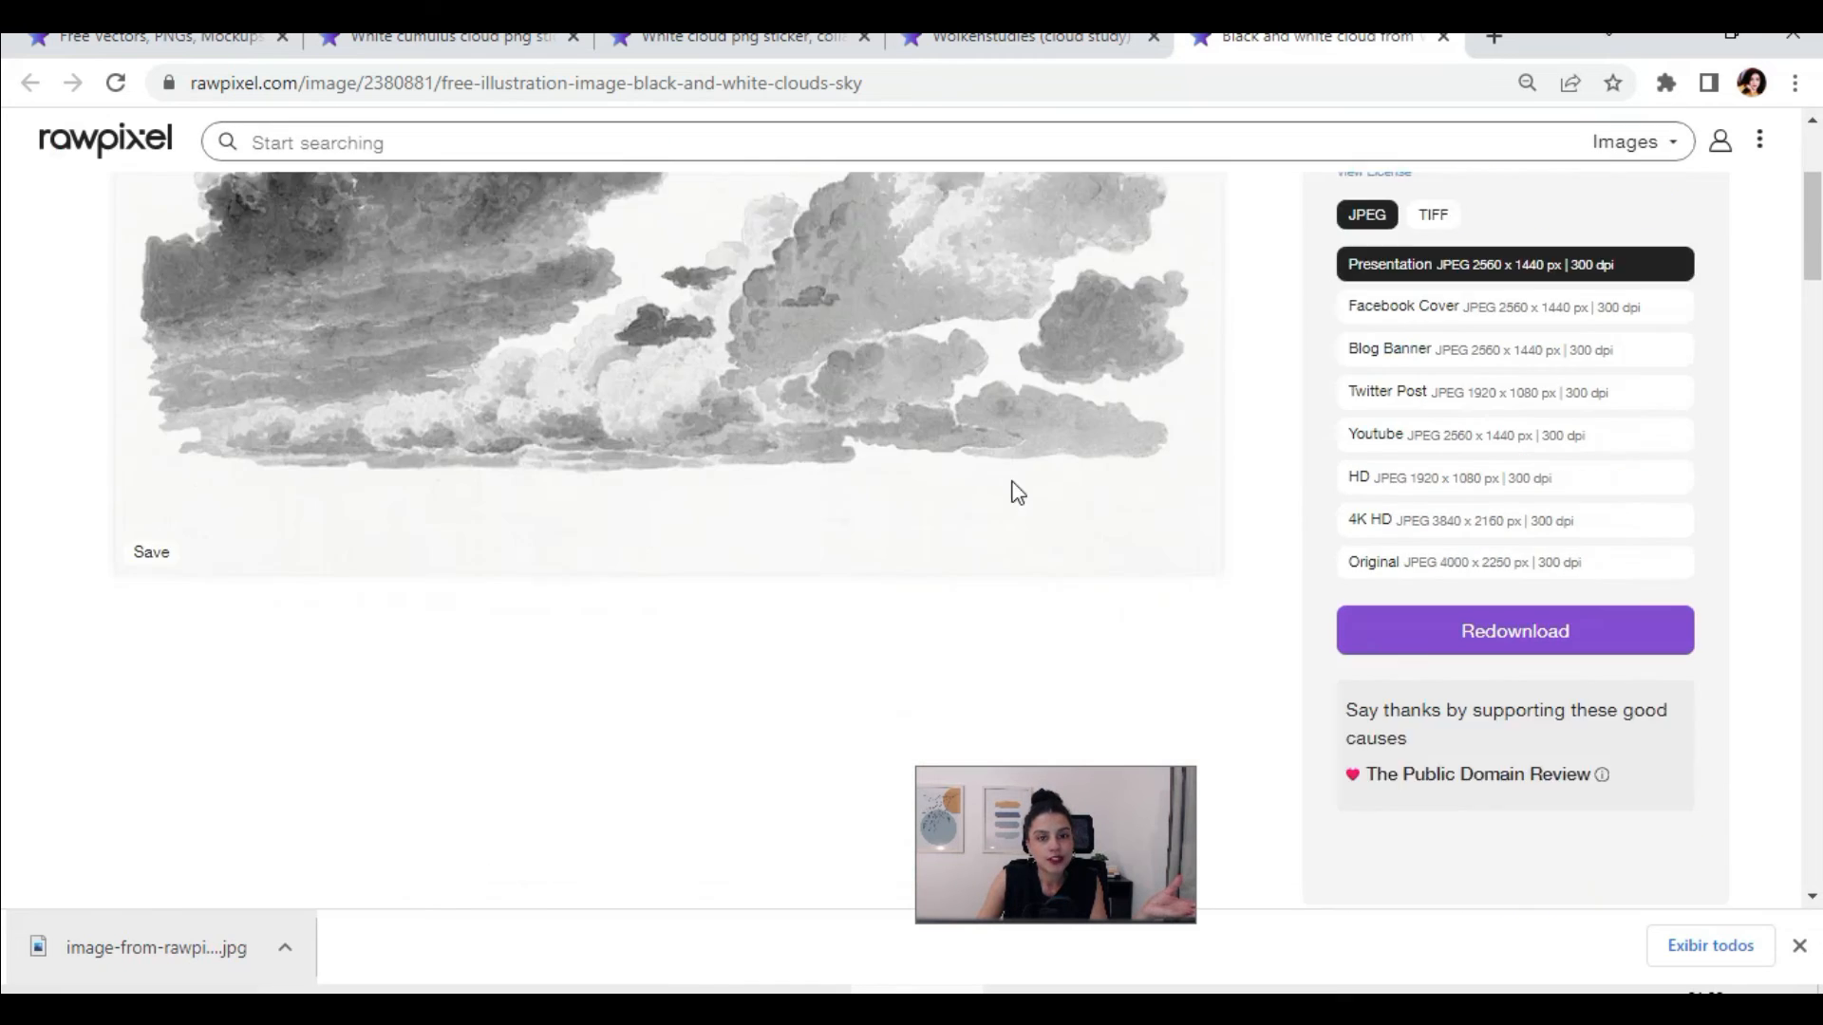
scroll(1017, 480, "up", 7)
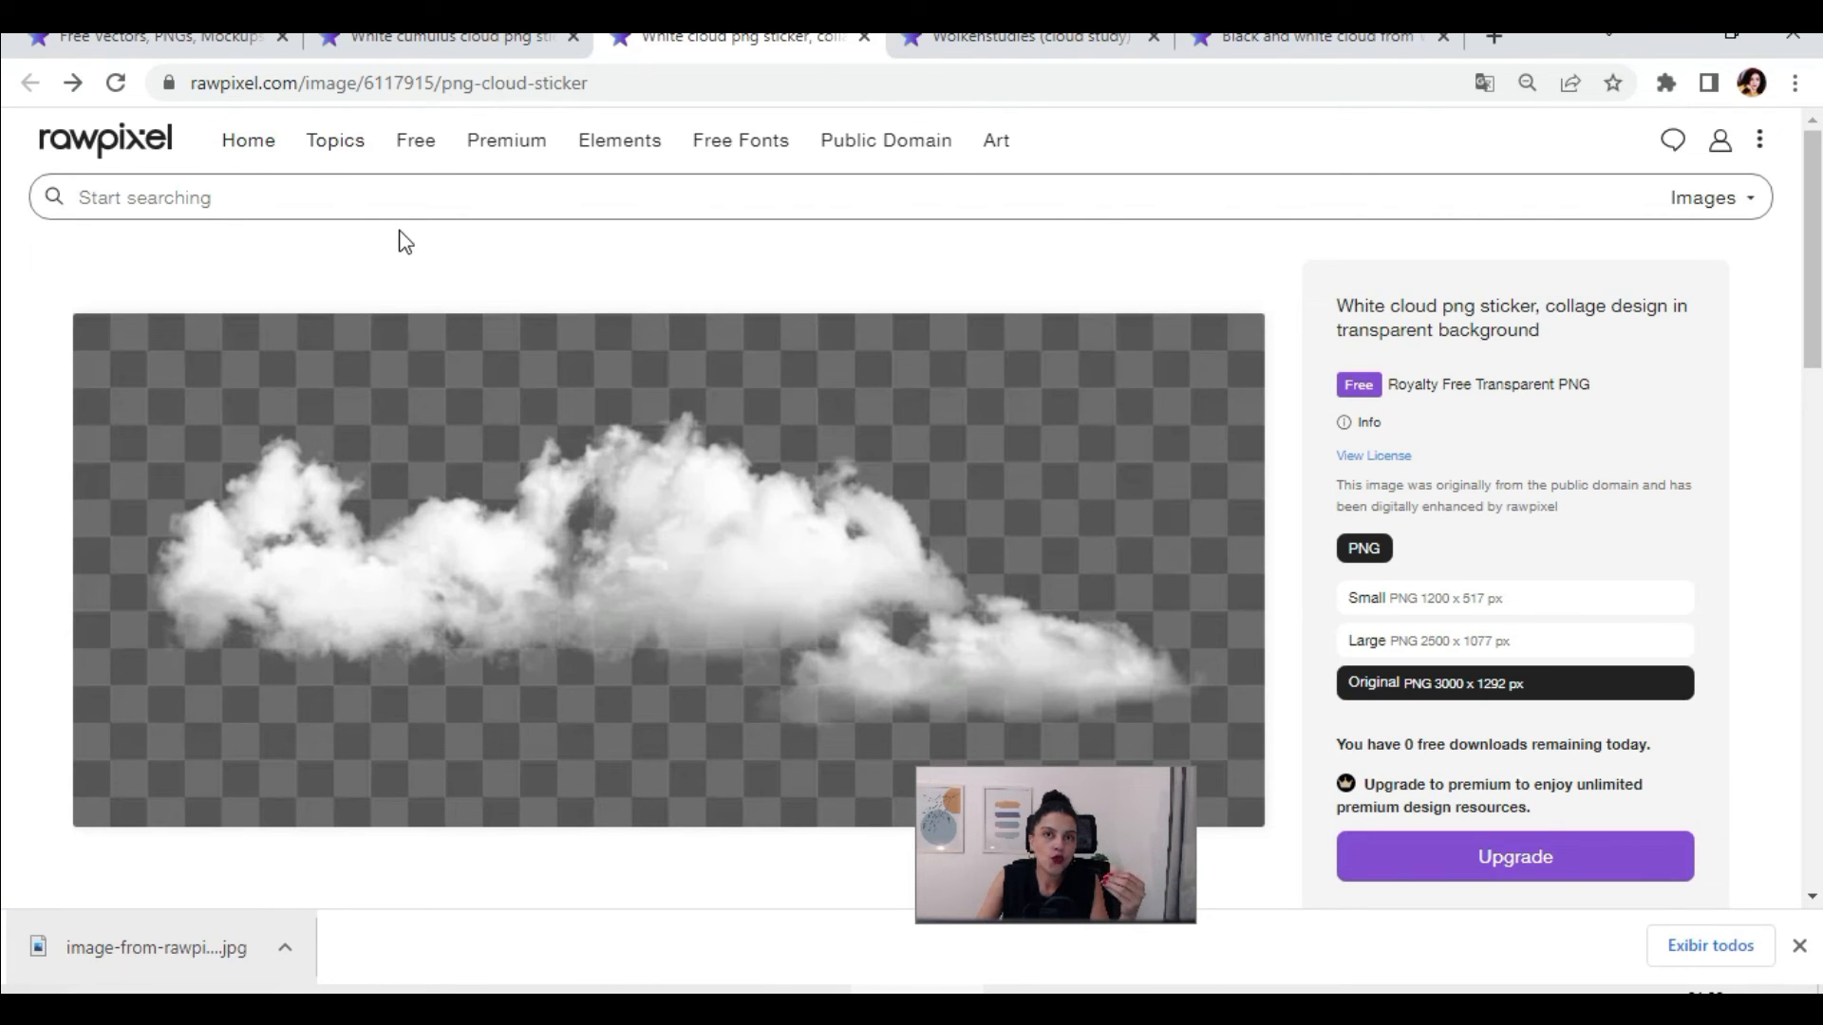
scroll(785, 630, "down", 4)
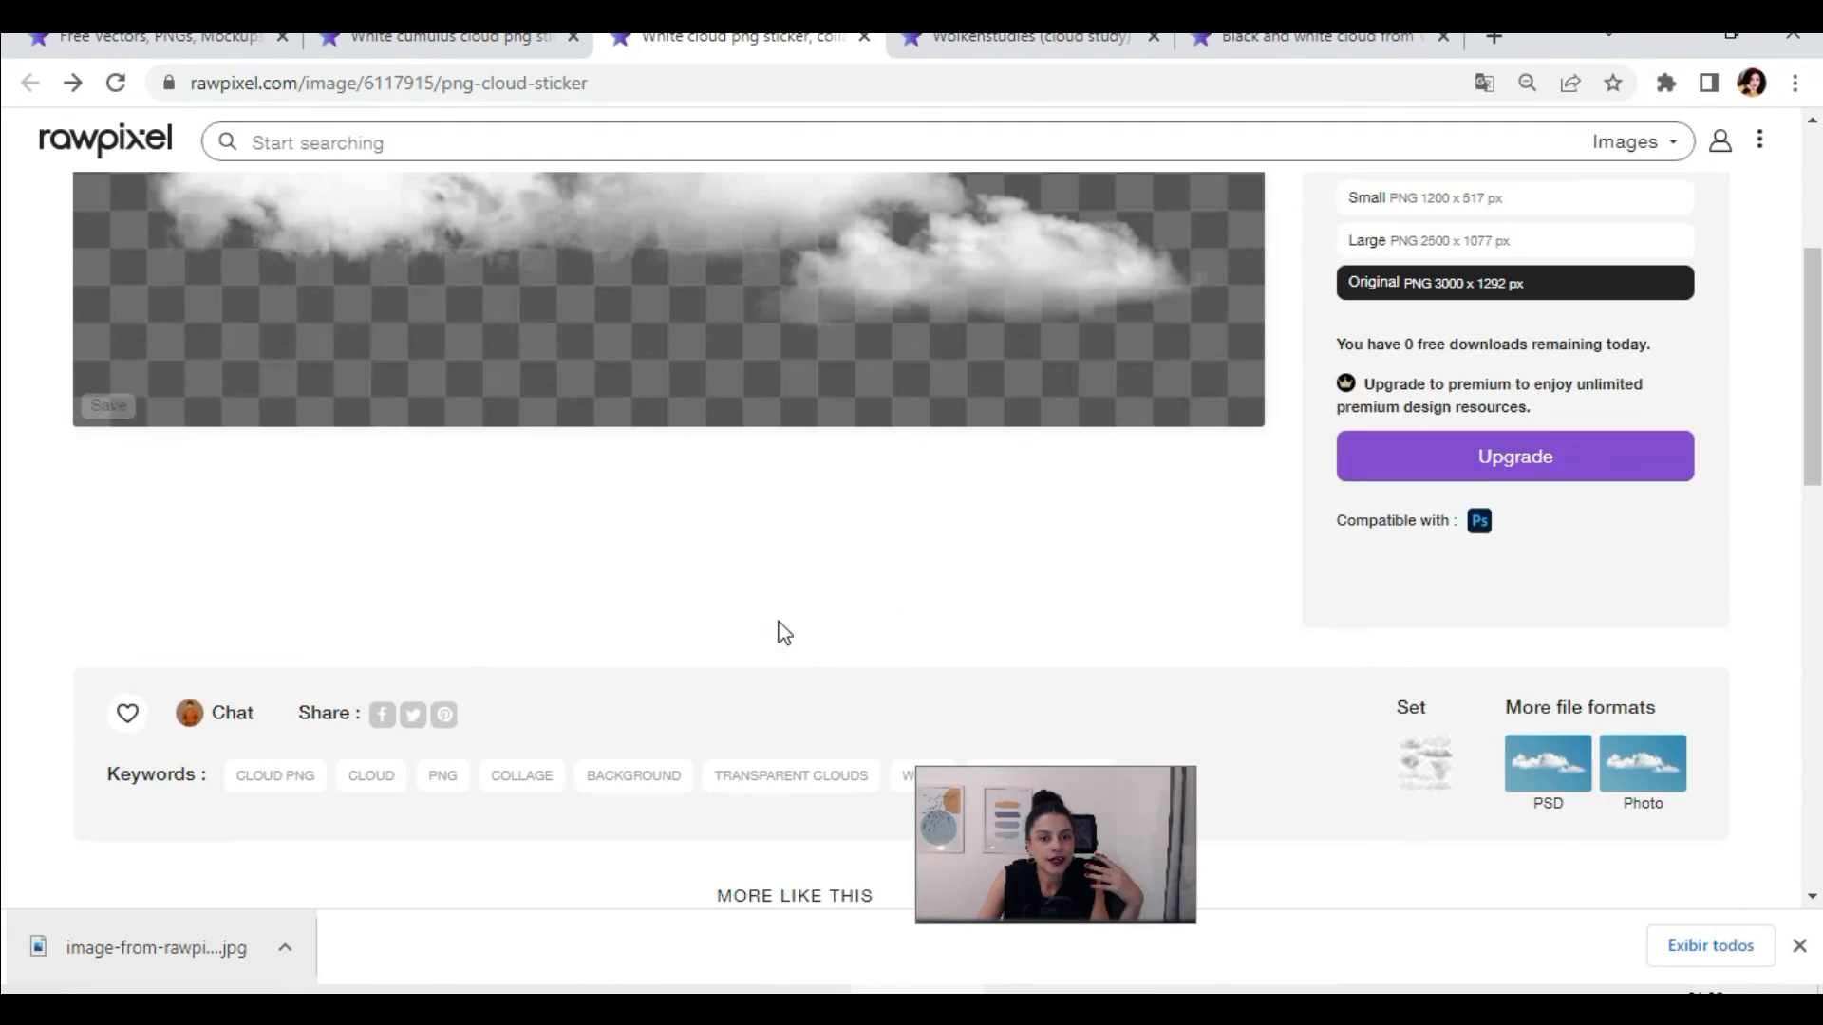
scroll(911, 651, "up", 4)
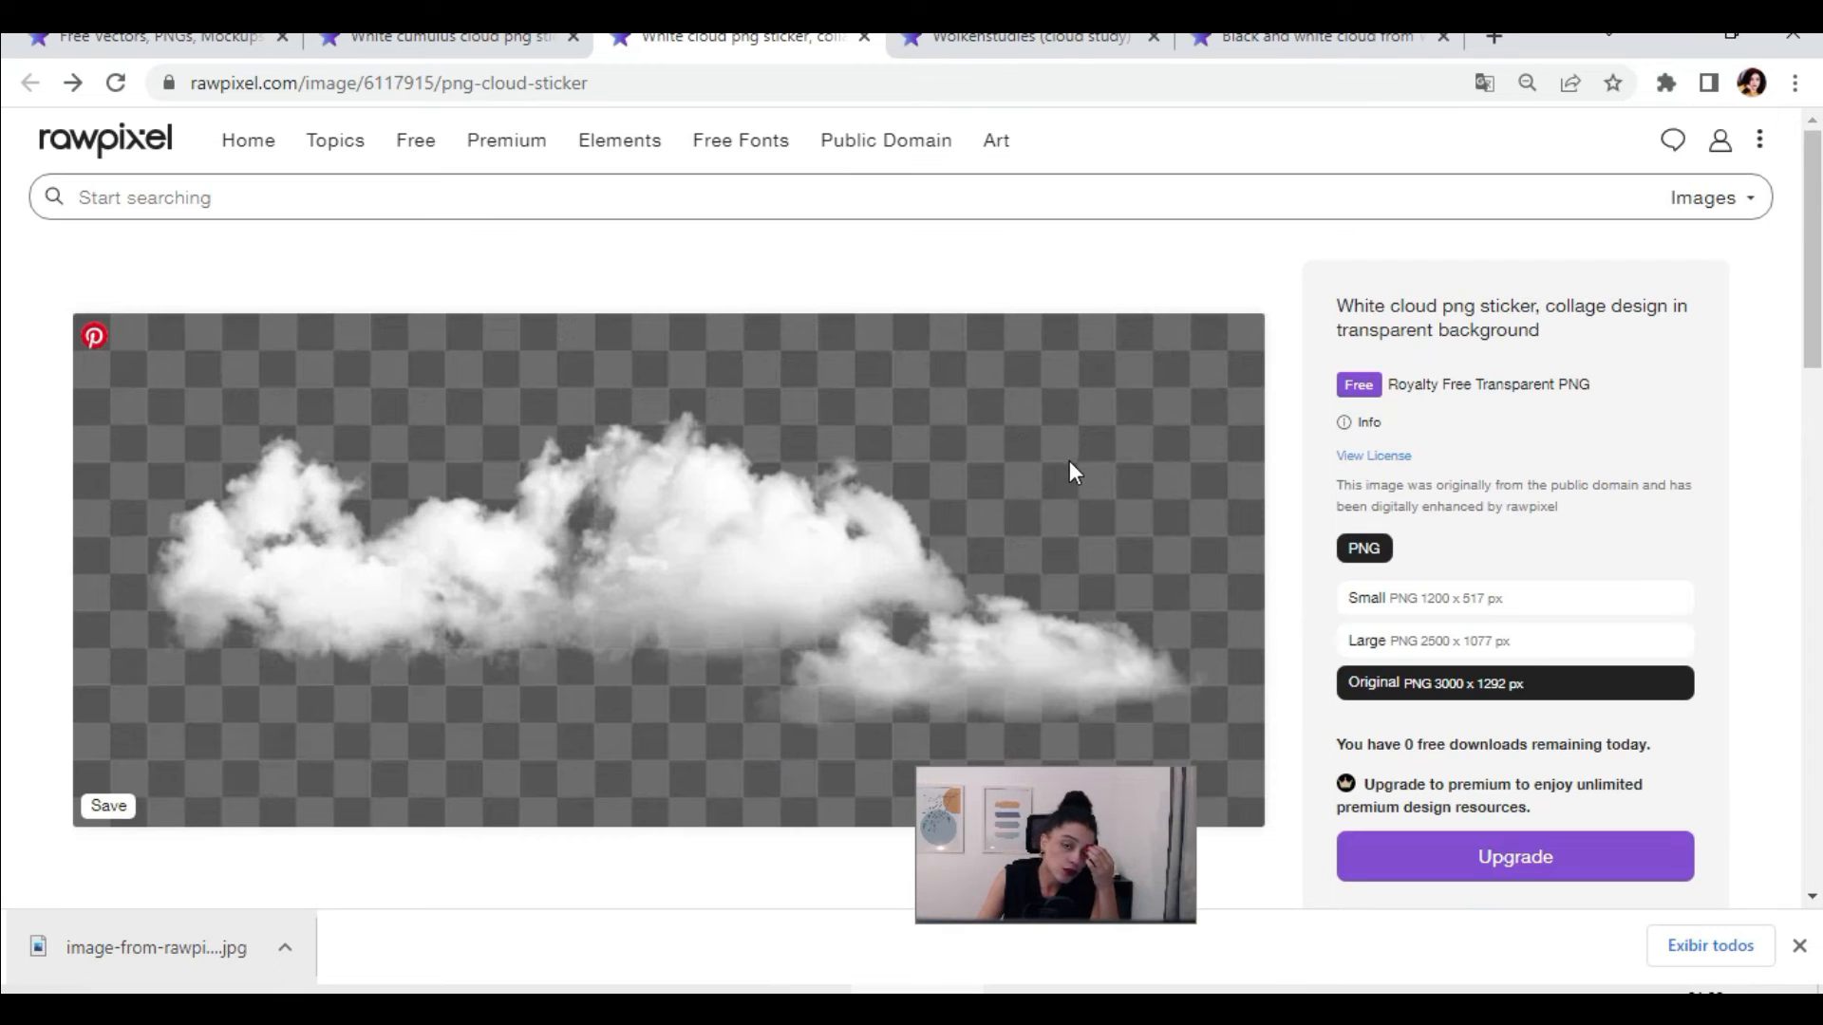
Step: Return to rawpixel's main catalogue, filter it to free images and browse the curated results
left_click(106, 142)
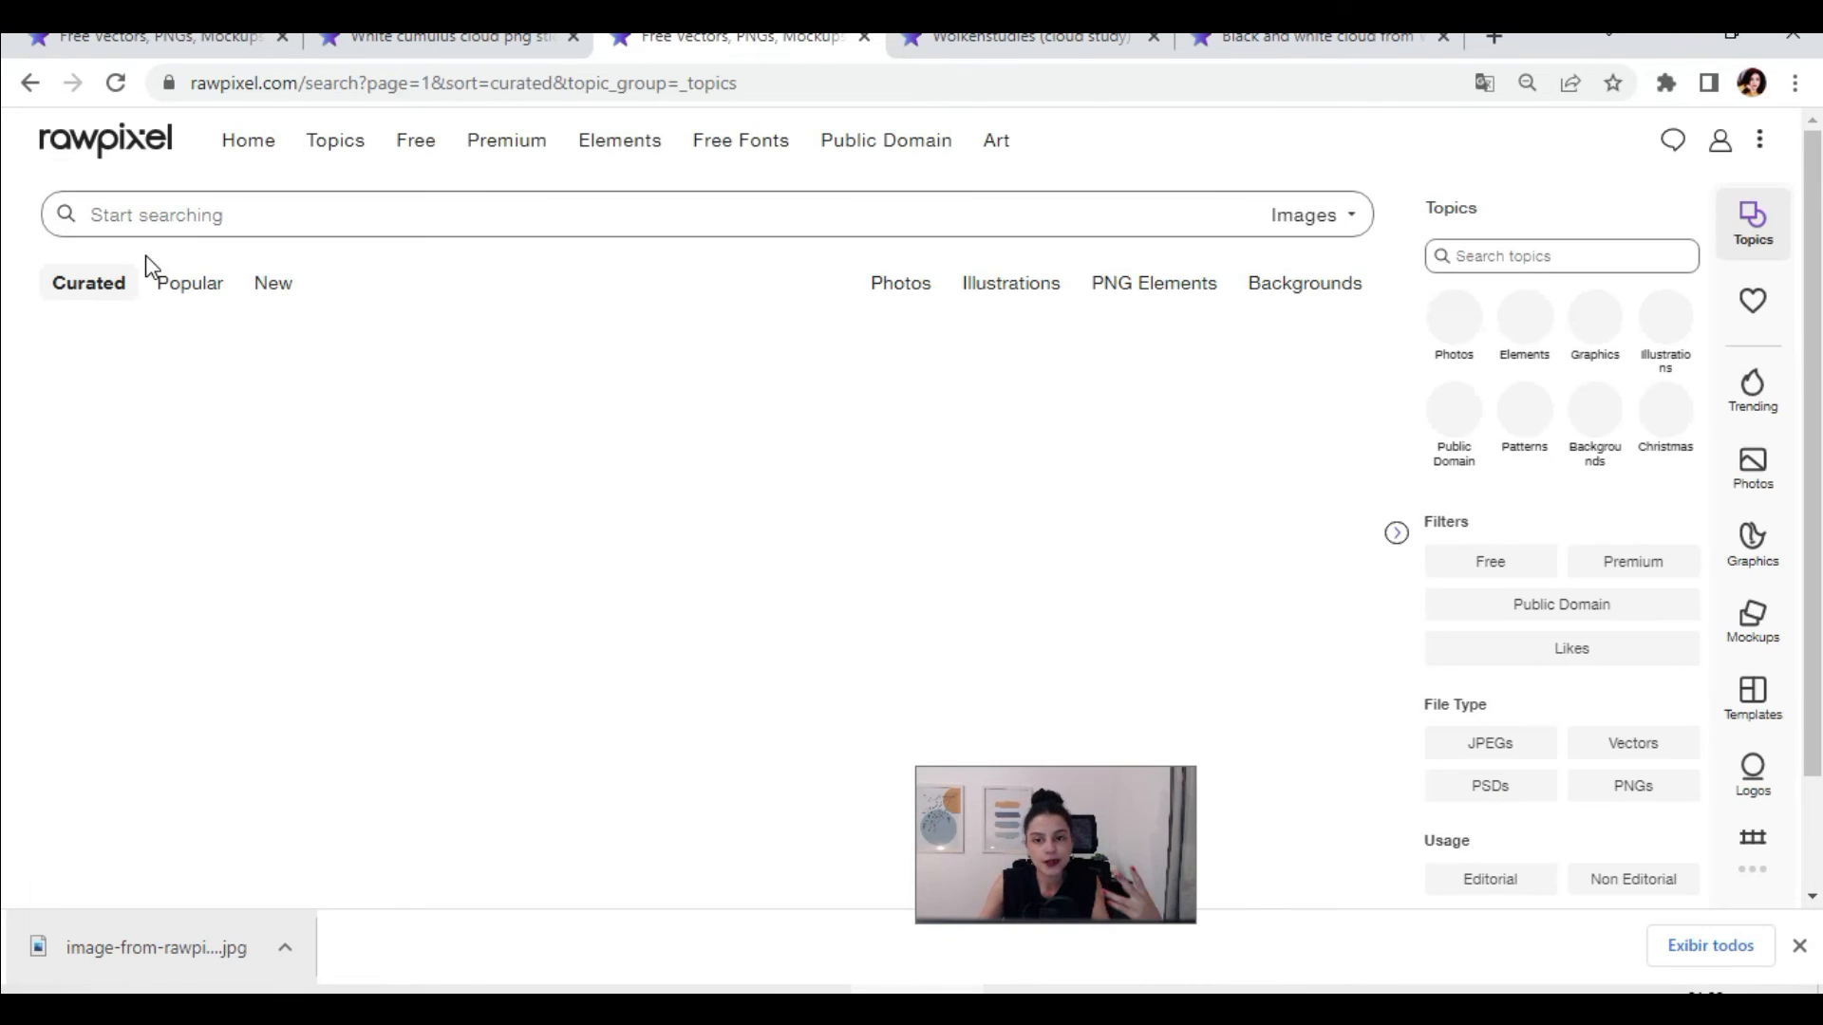
left_click(1493, 564)
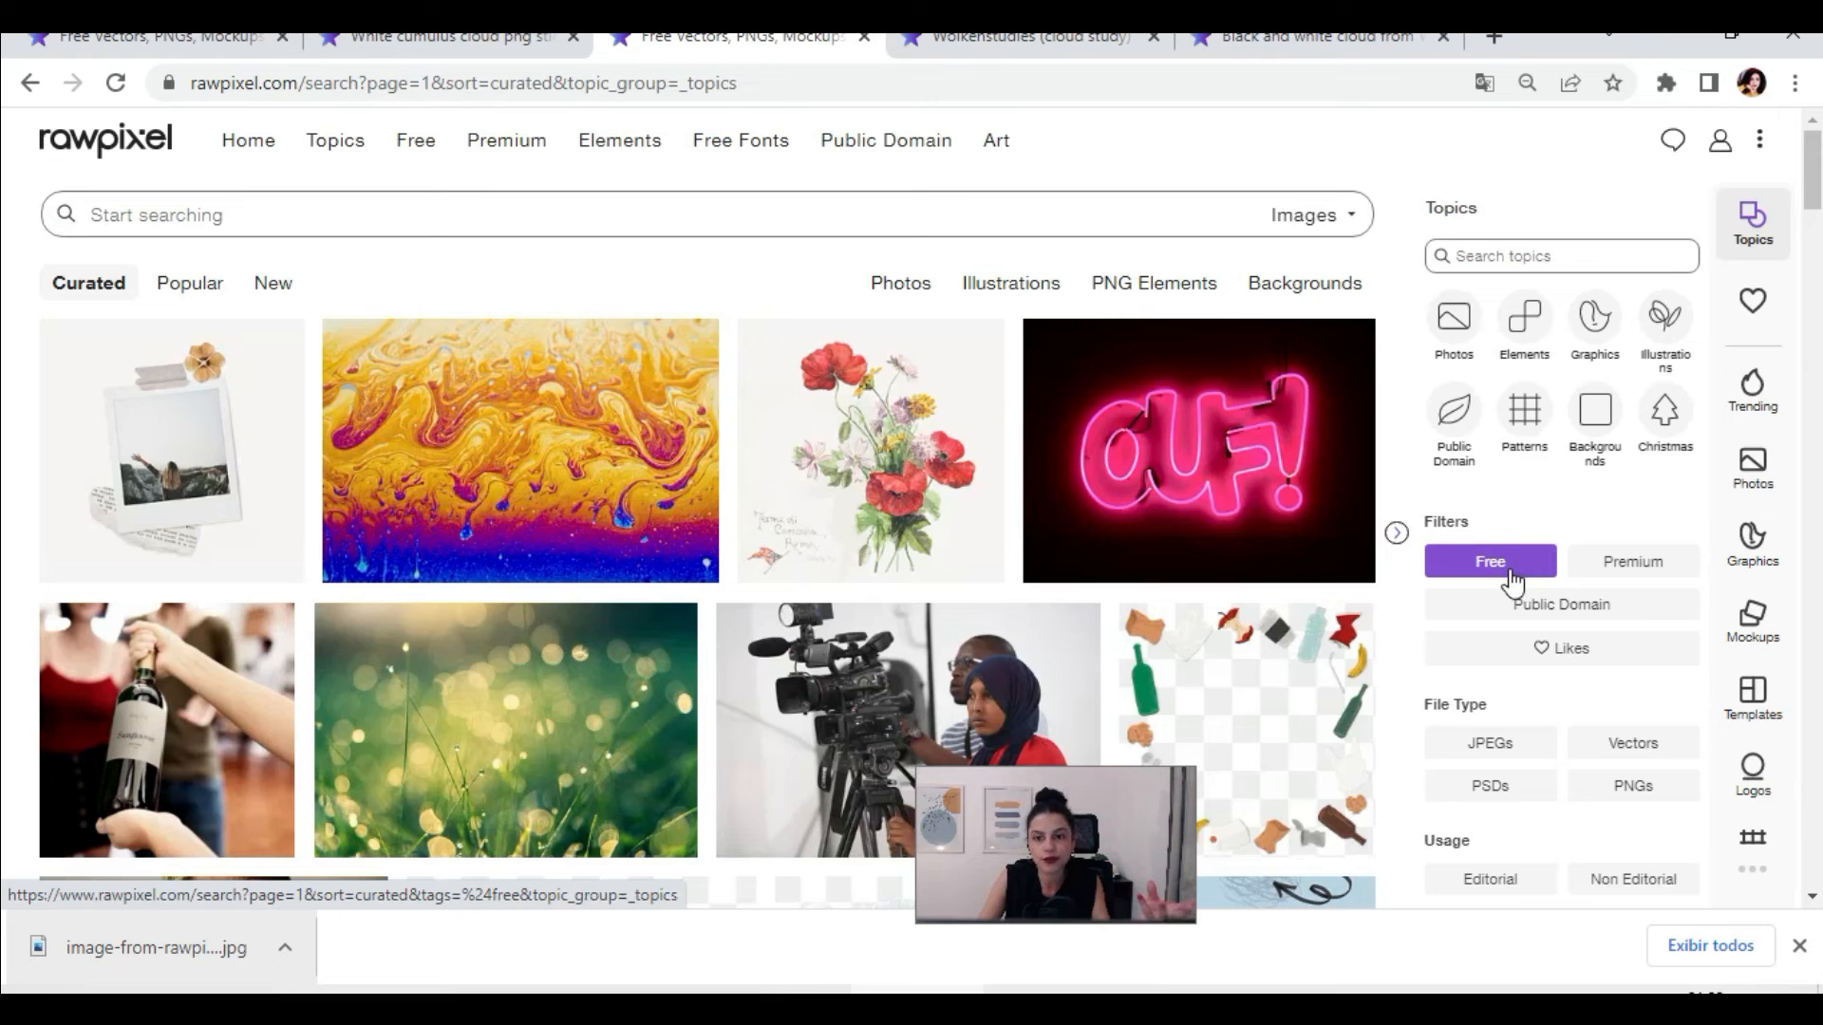
left_click(1521, 569)
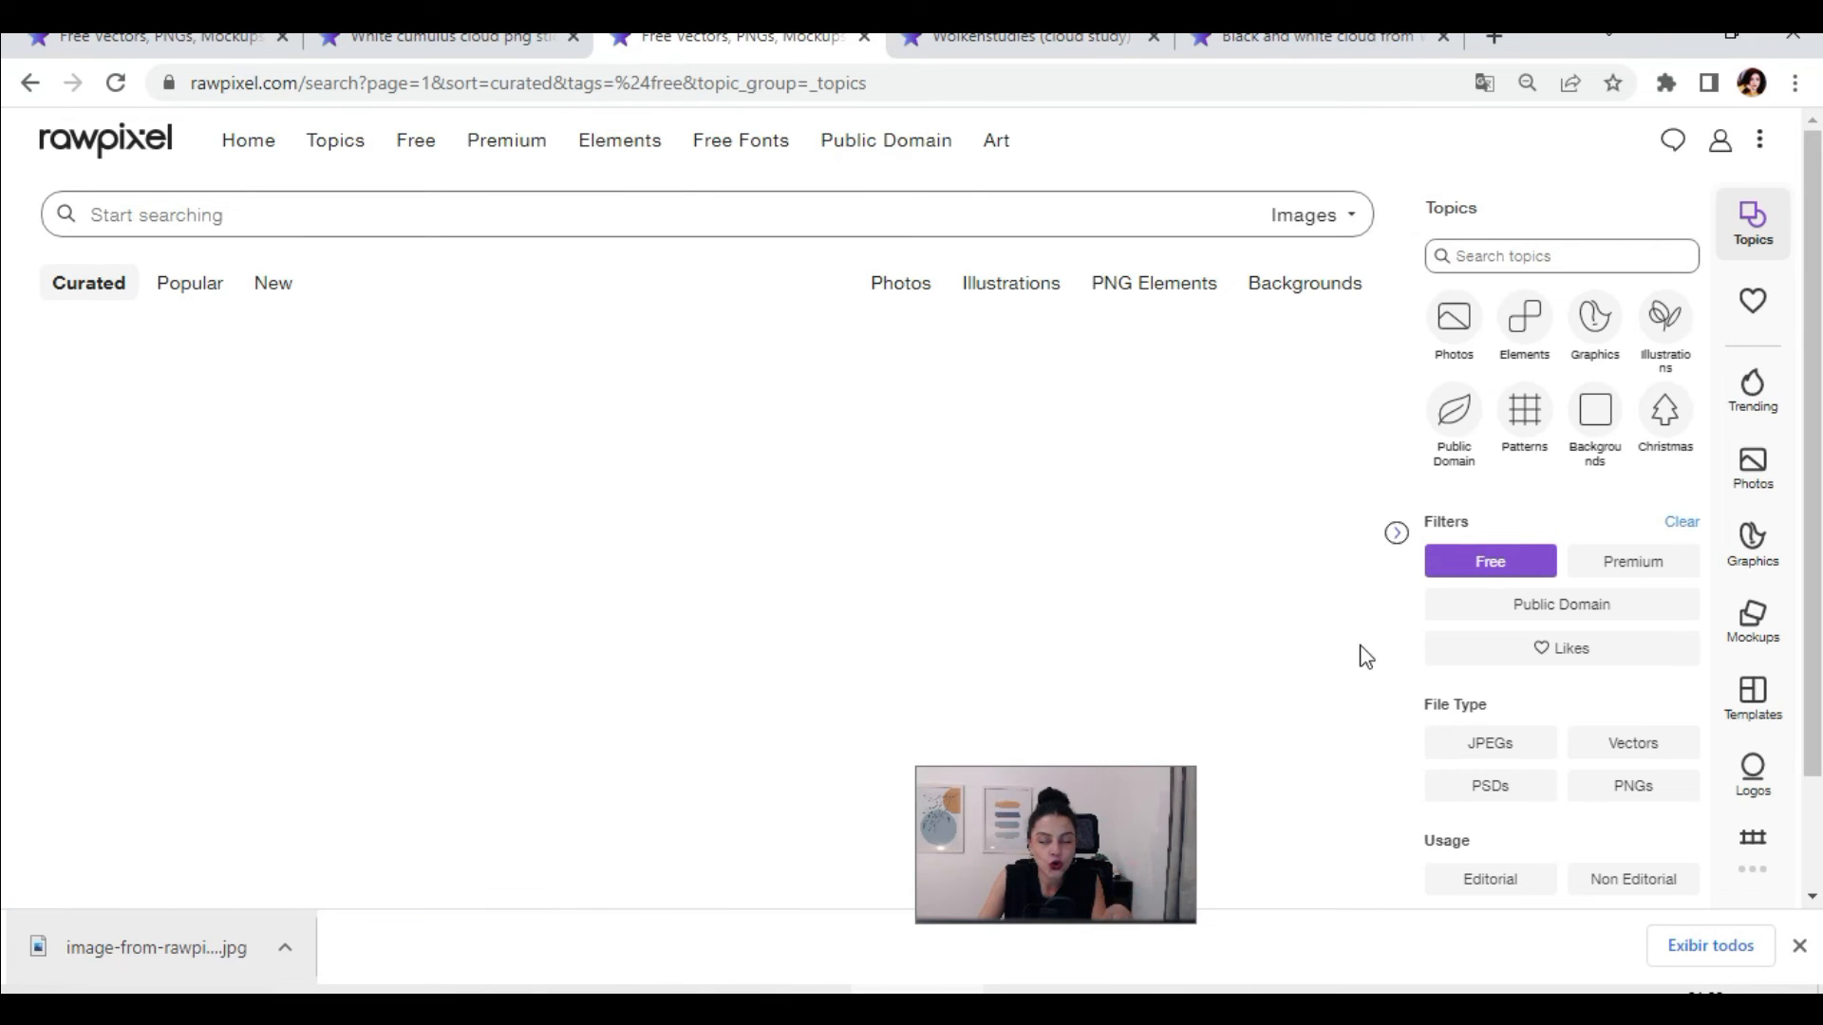
scroll(744, 659, "down", 10)
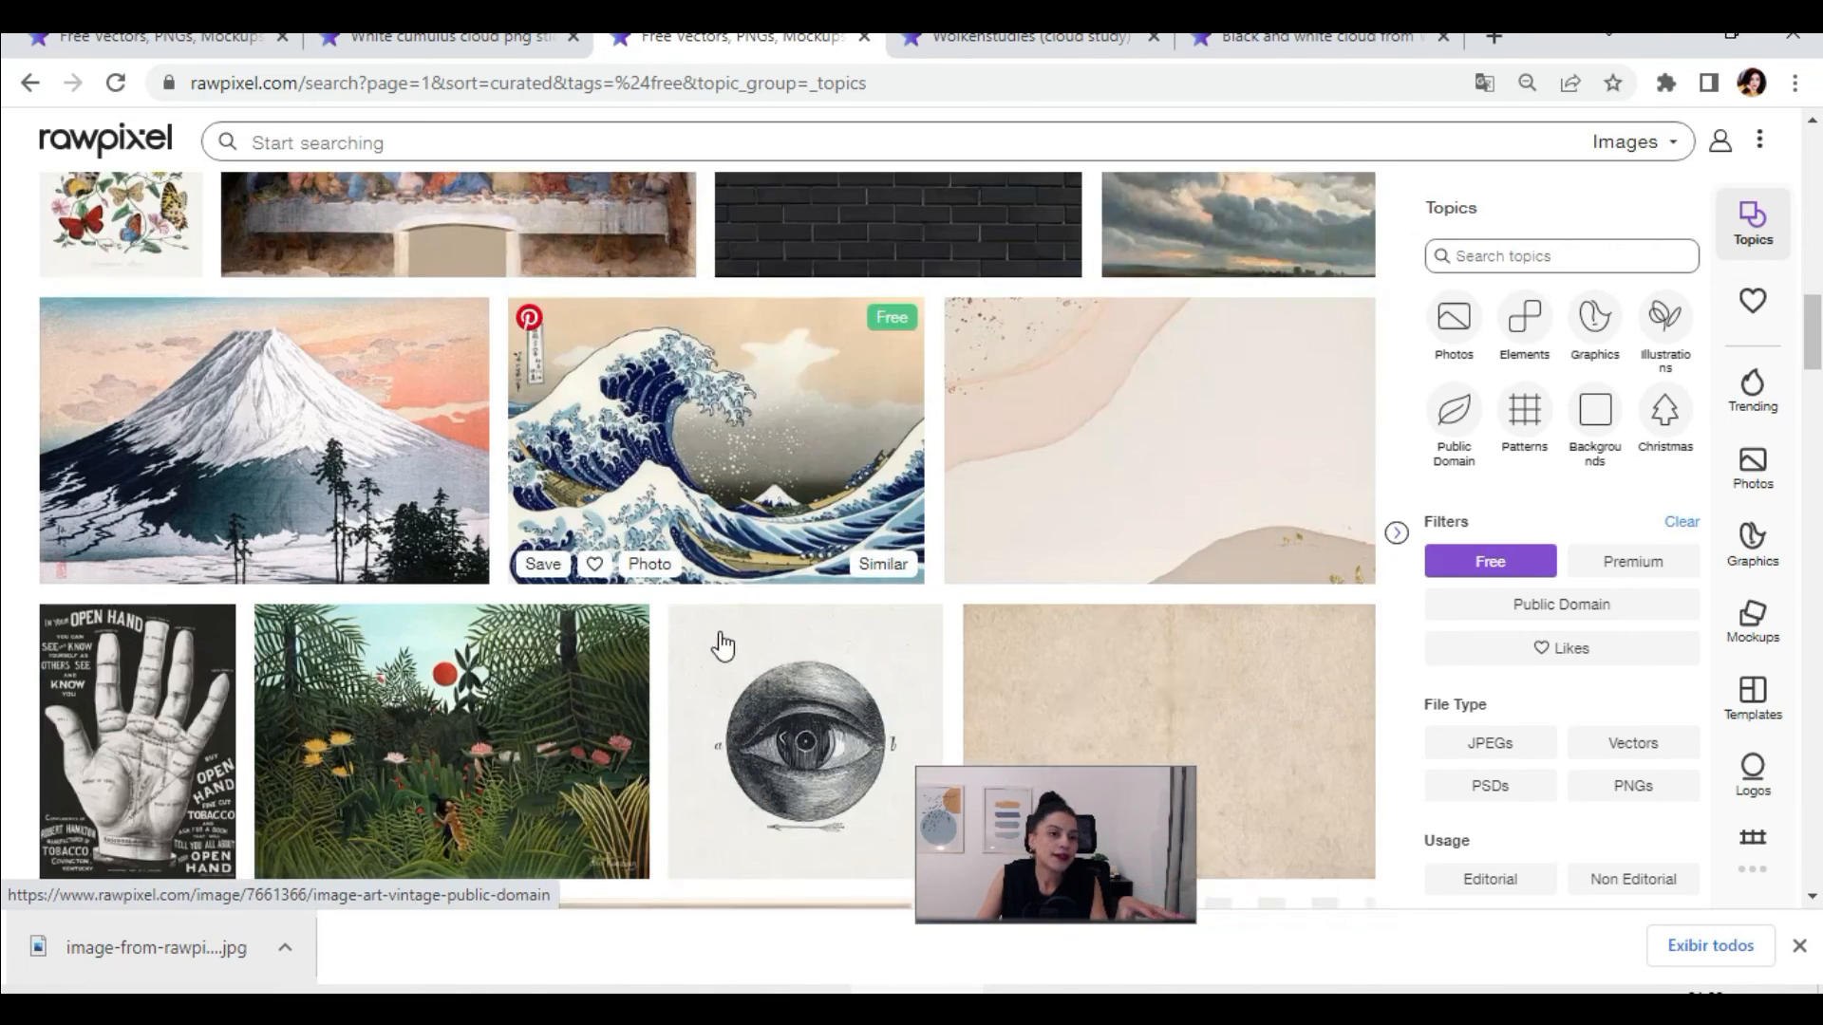
scroll(867, 657, "down", 15)
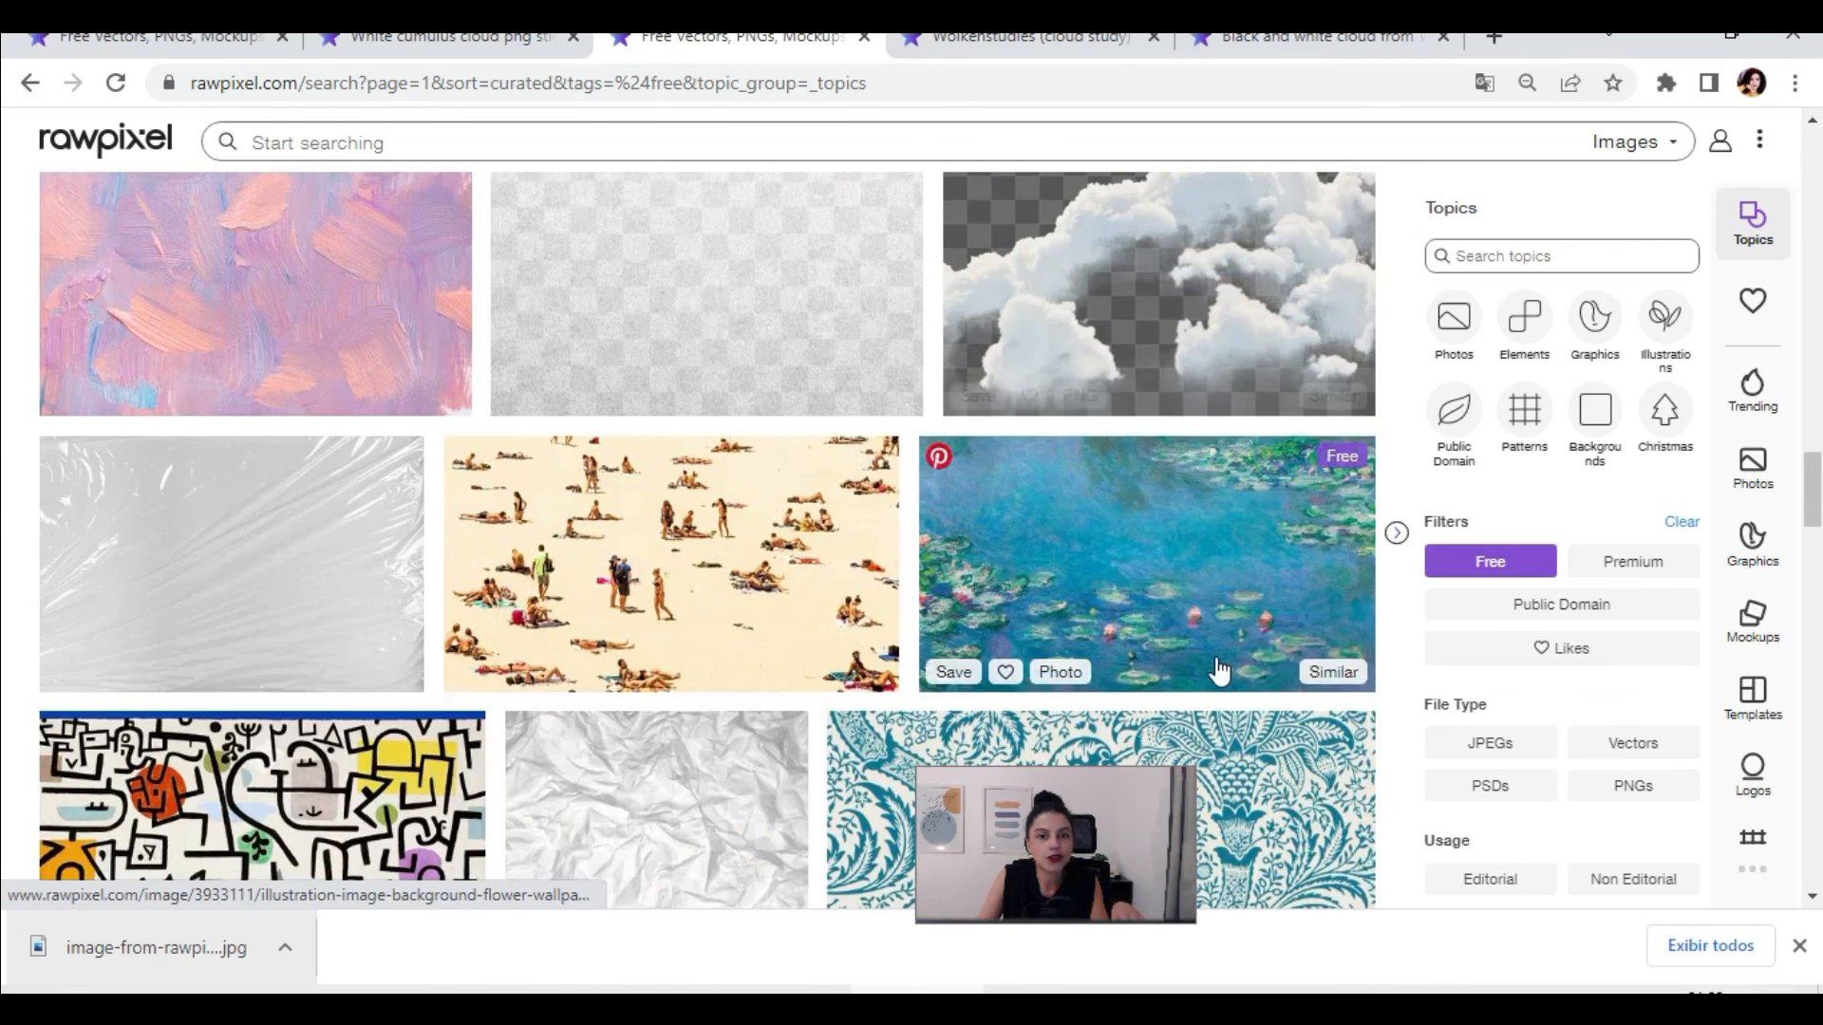
scroll(1225, 417, "up", 1)
scroll(1077, 530, "down", 6)
scroll(1289, 589, "up", 6)
scroll(1286, 608, "up", 15)
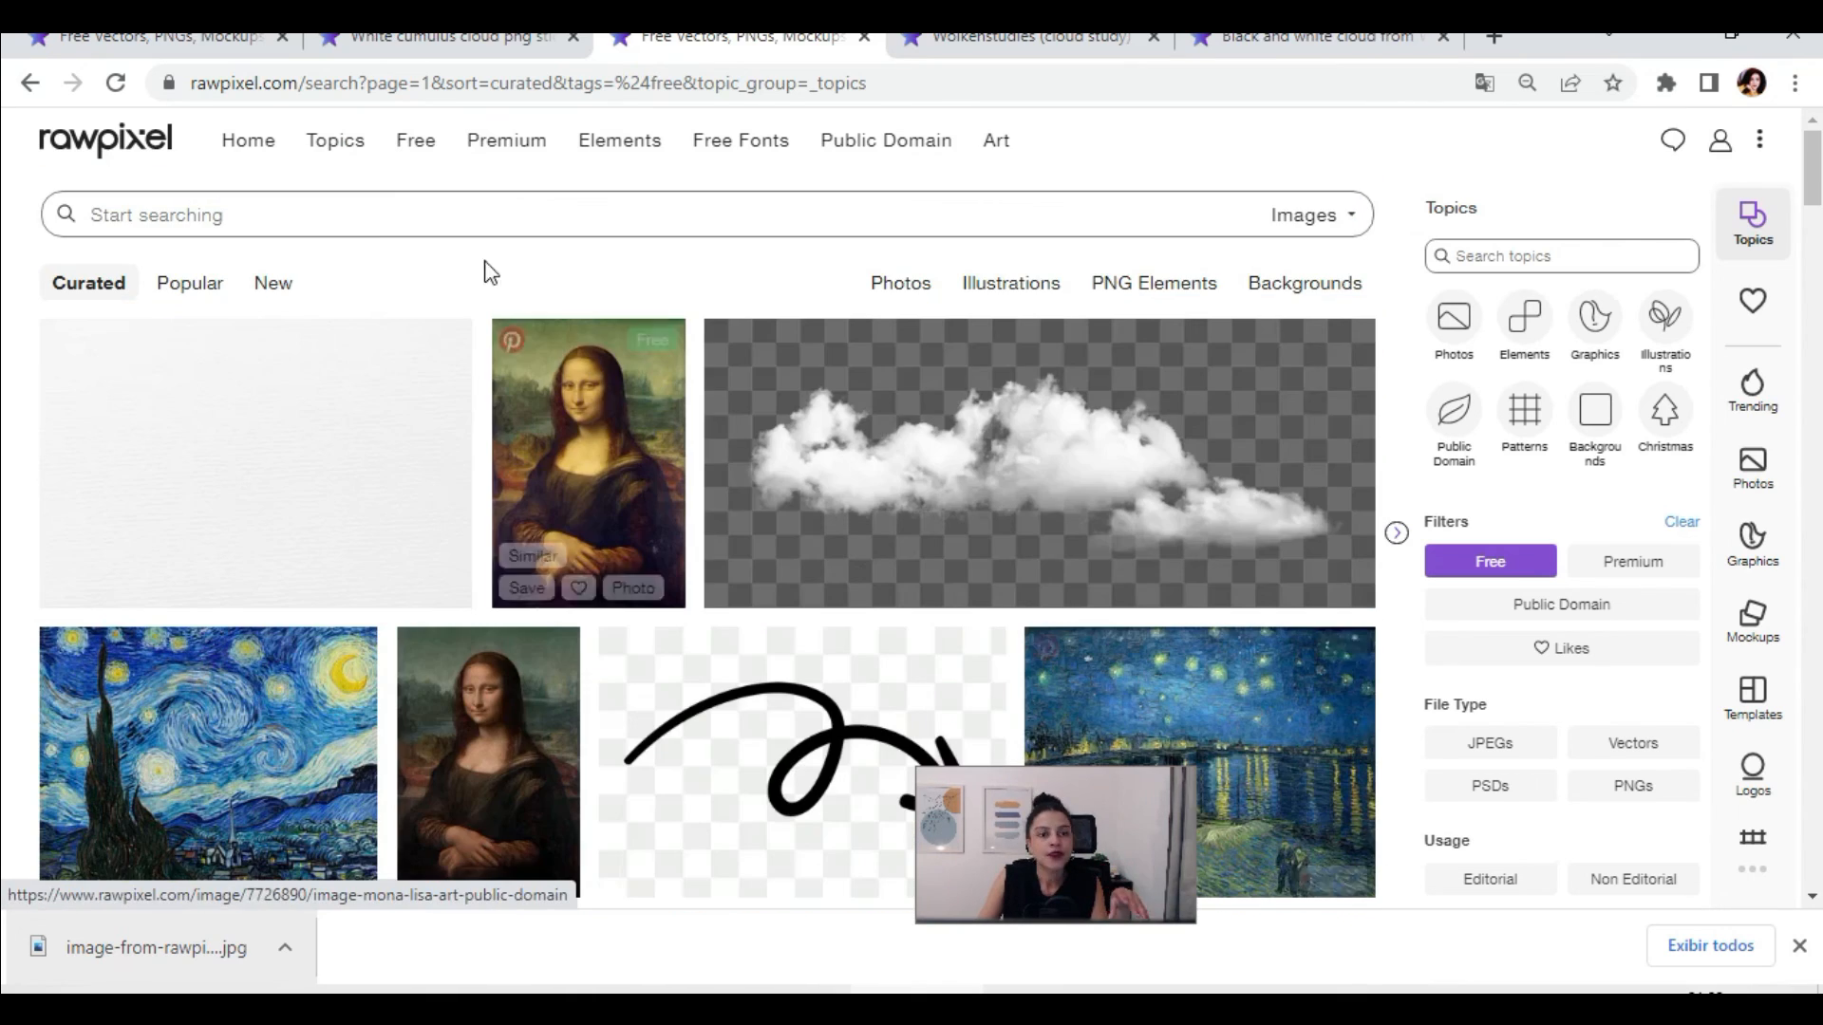
Step: Search rawpixel for "architecture" and restrict the free results to PNG files
left_click(348, 211)
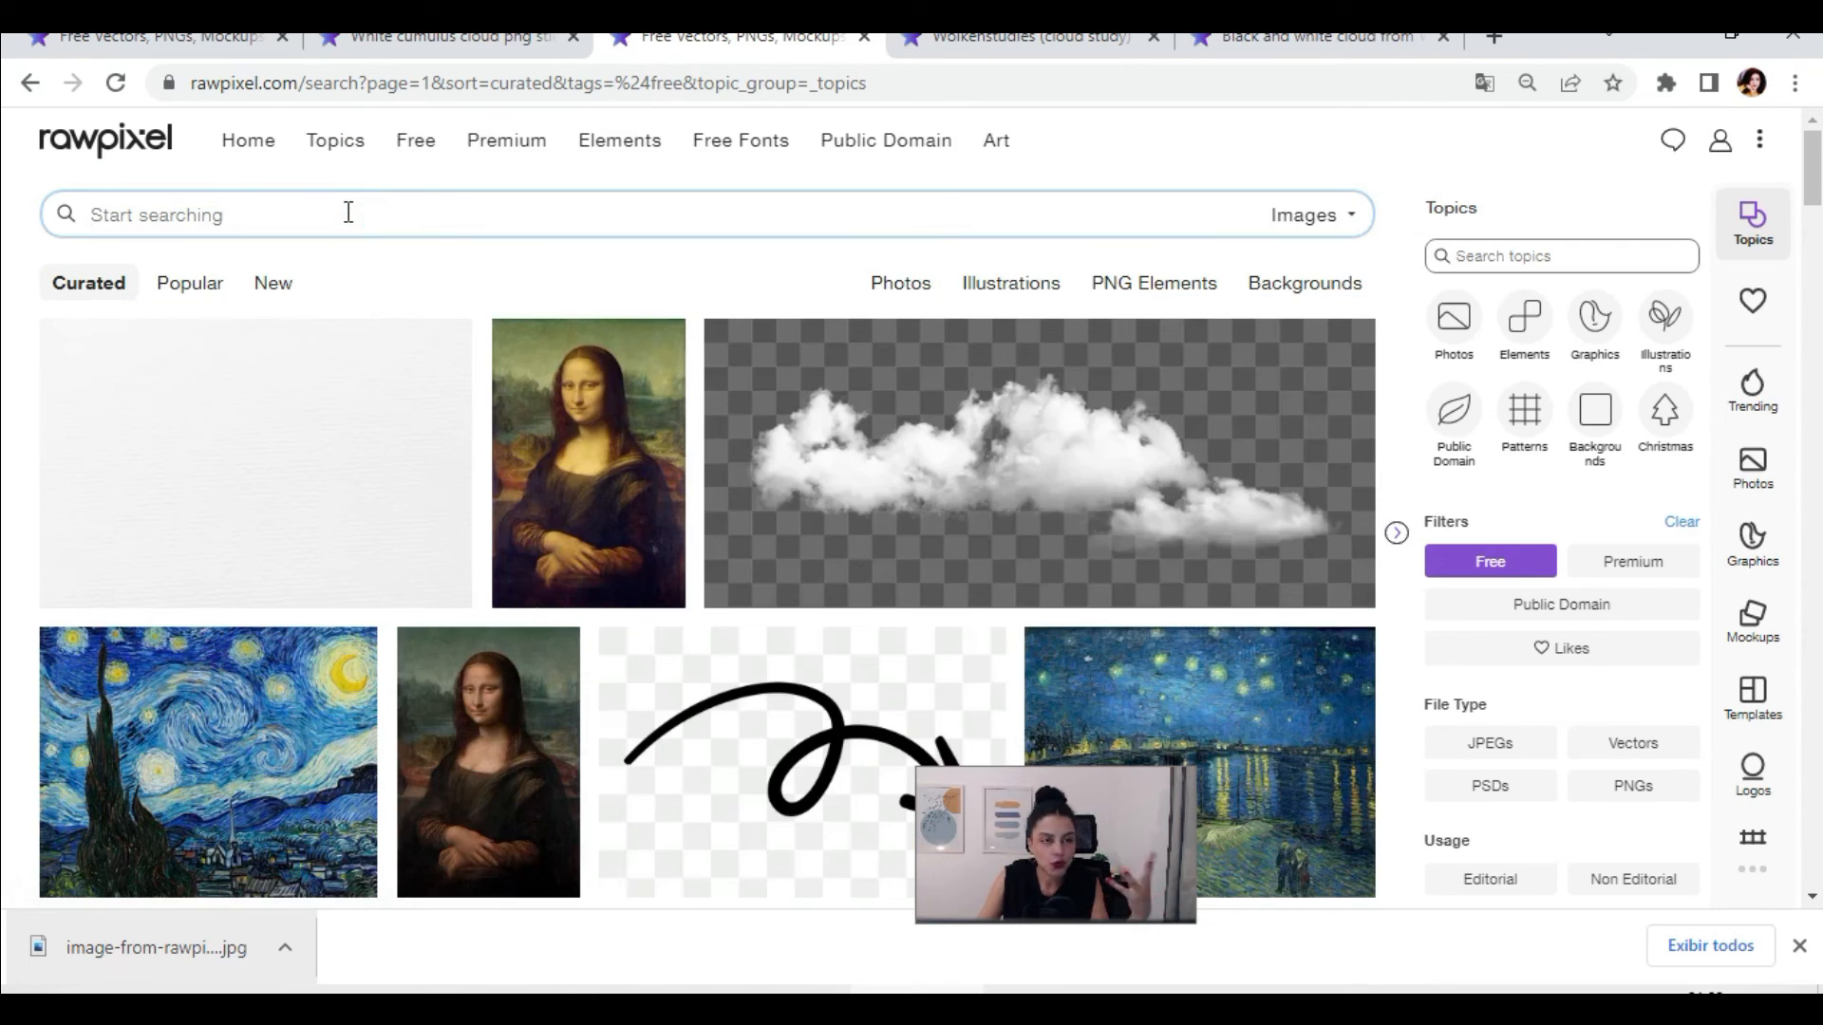
type("AR")
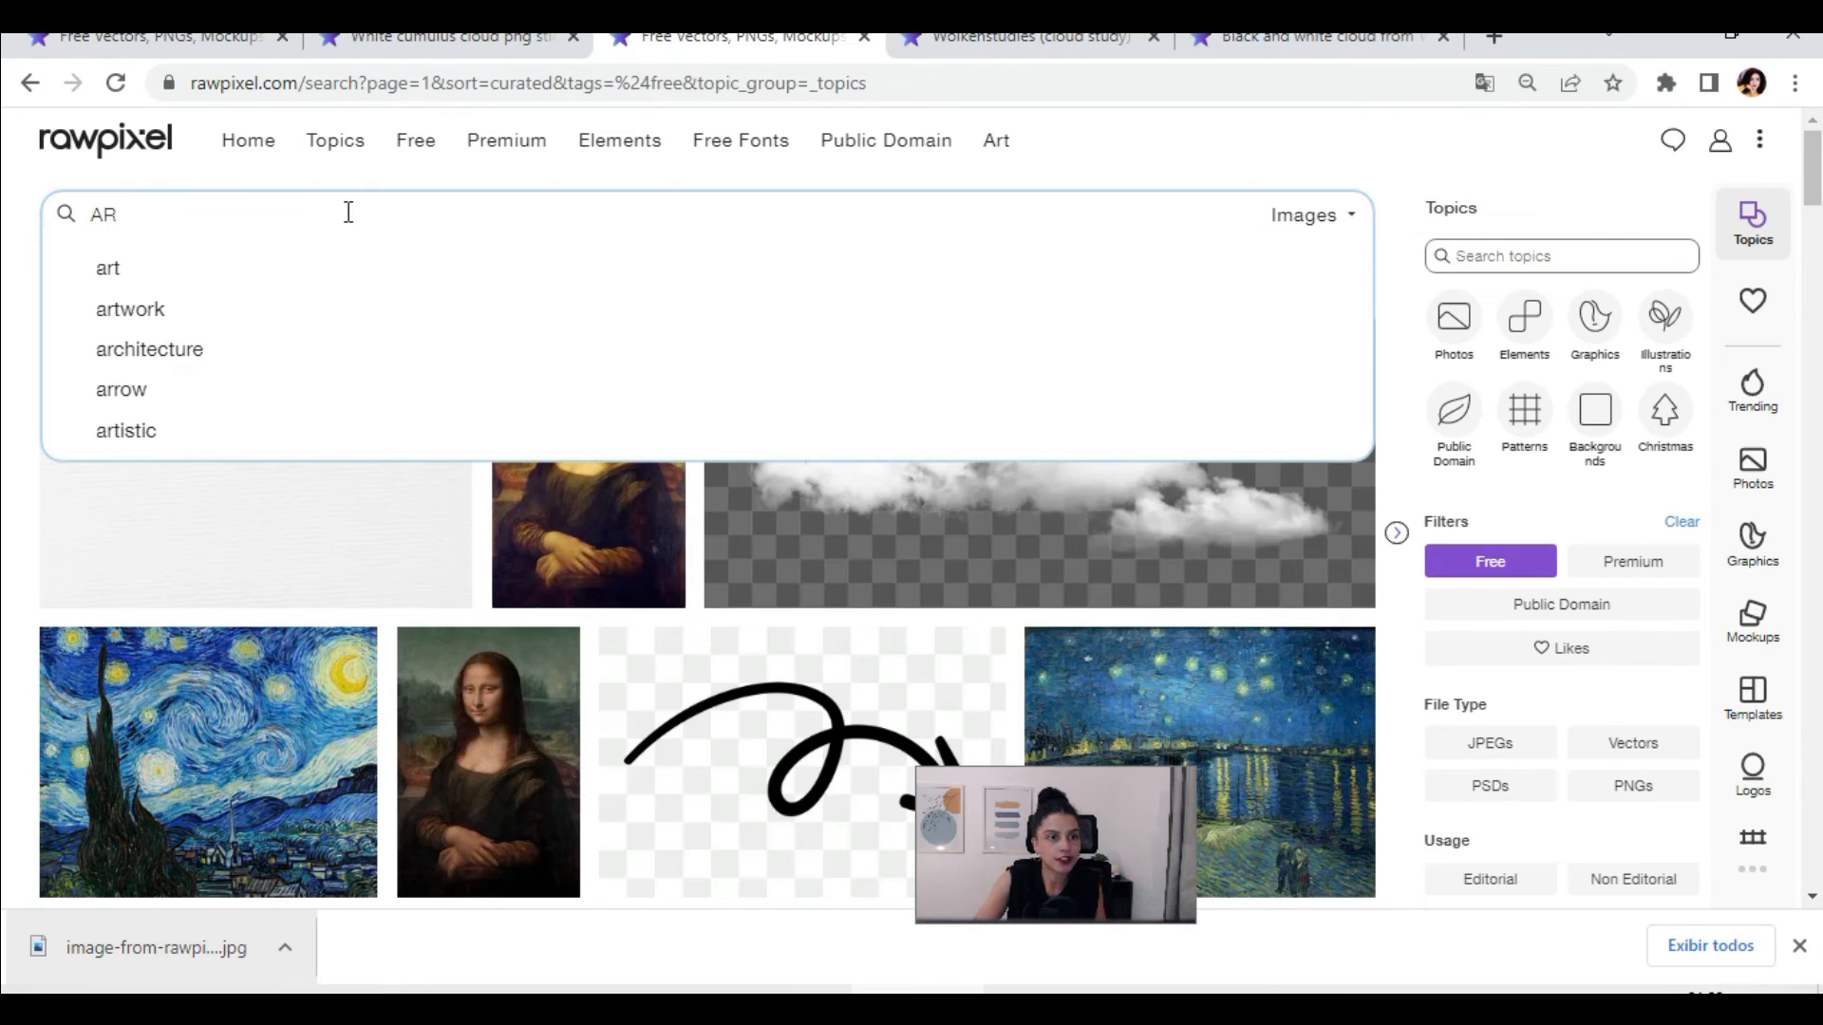
left_click(239, 348)
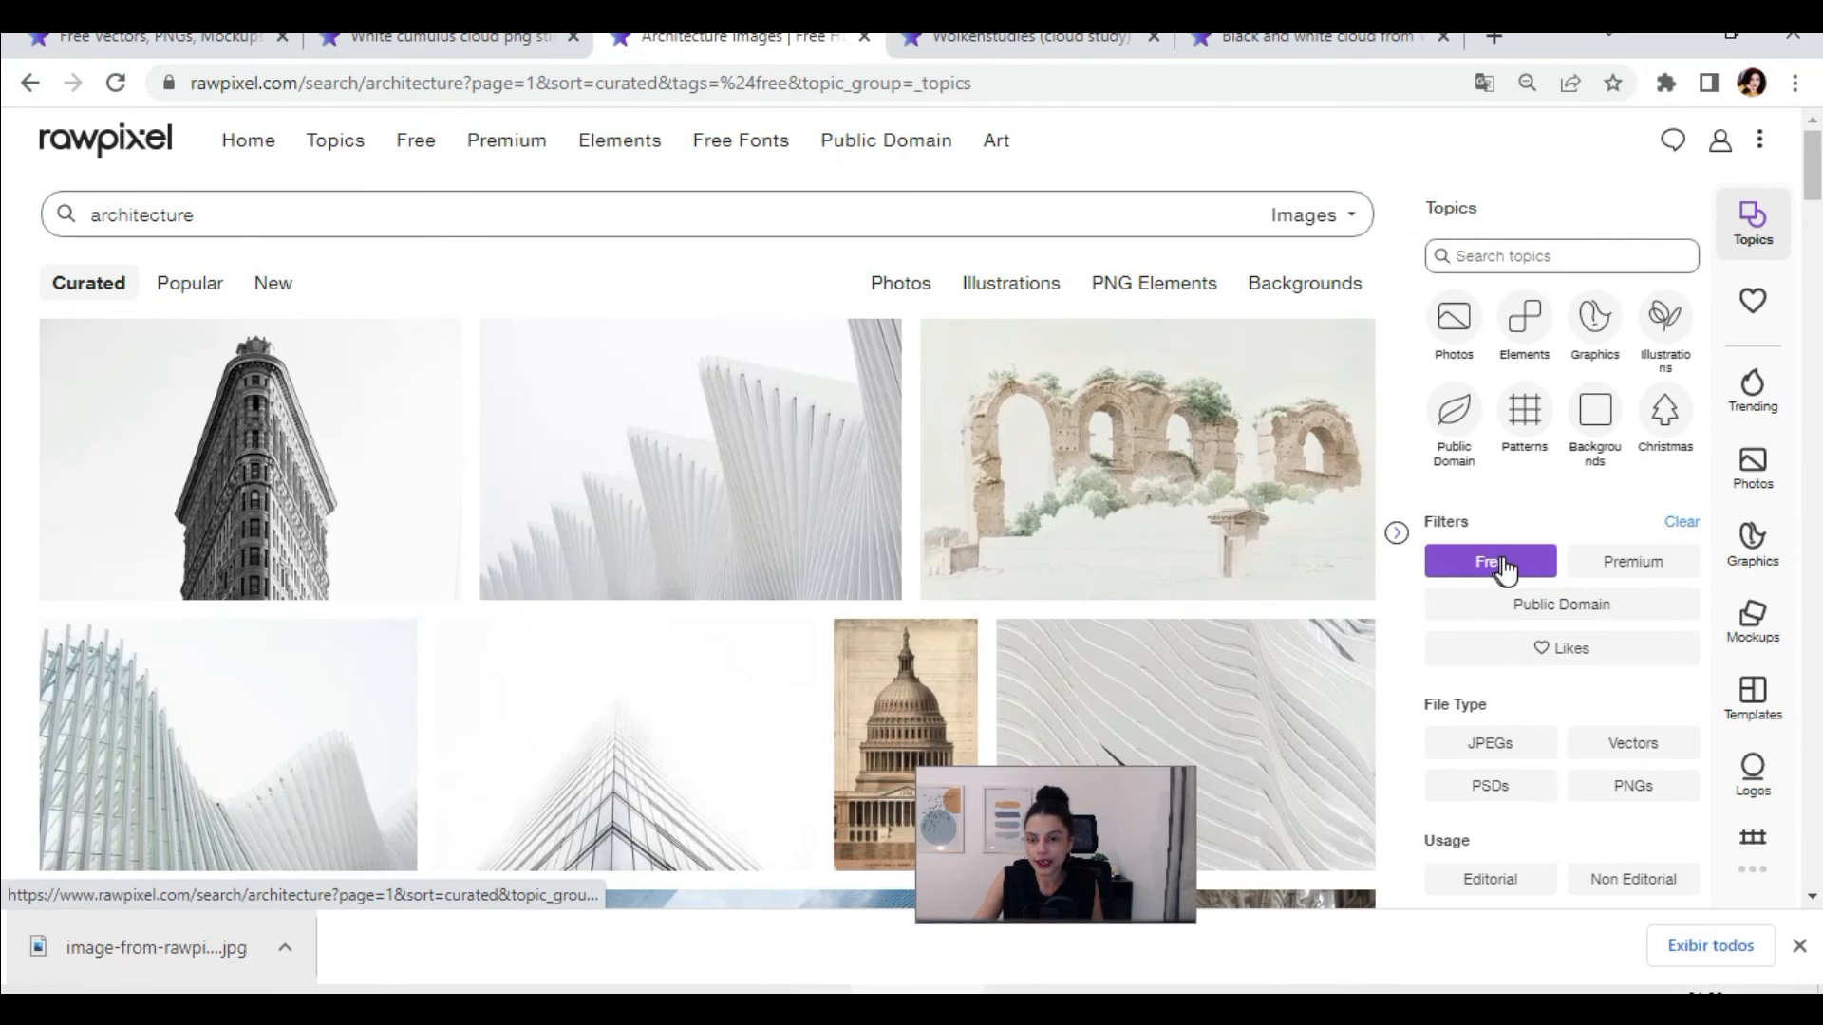
left_click(1524, 788)
left_click(1660, 788)
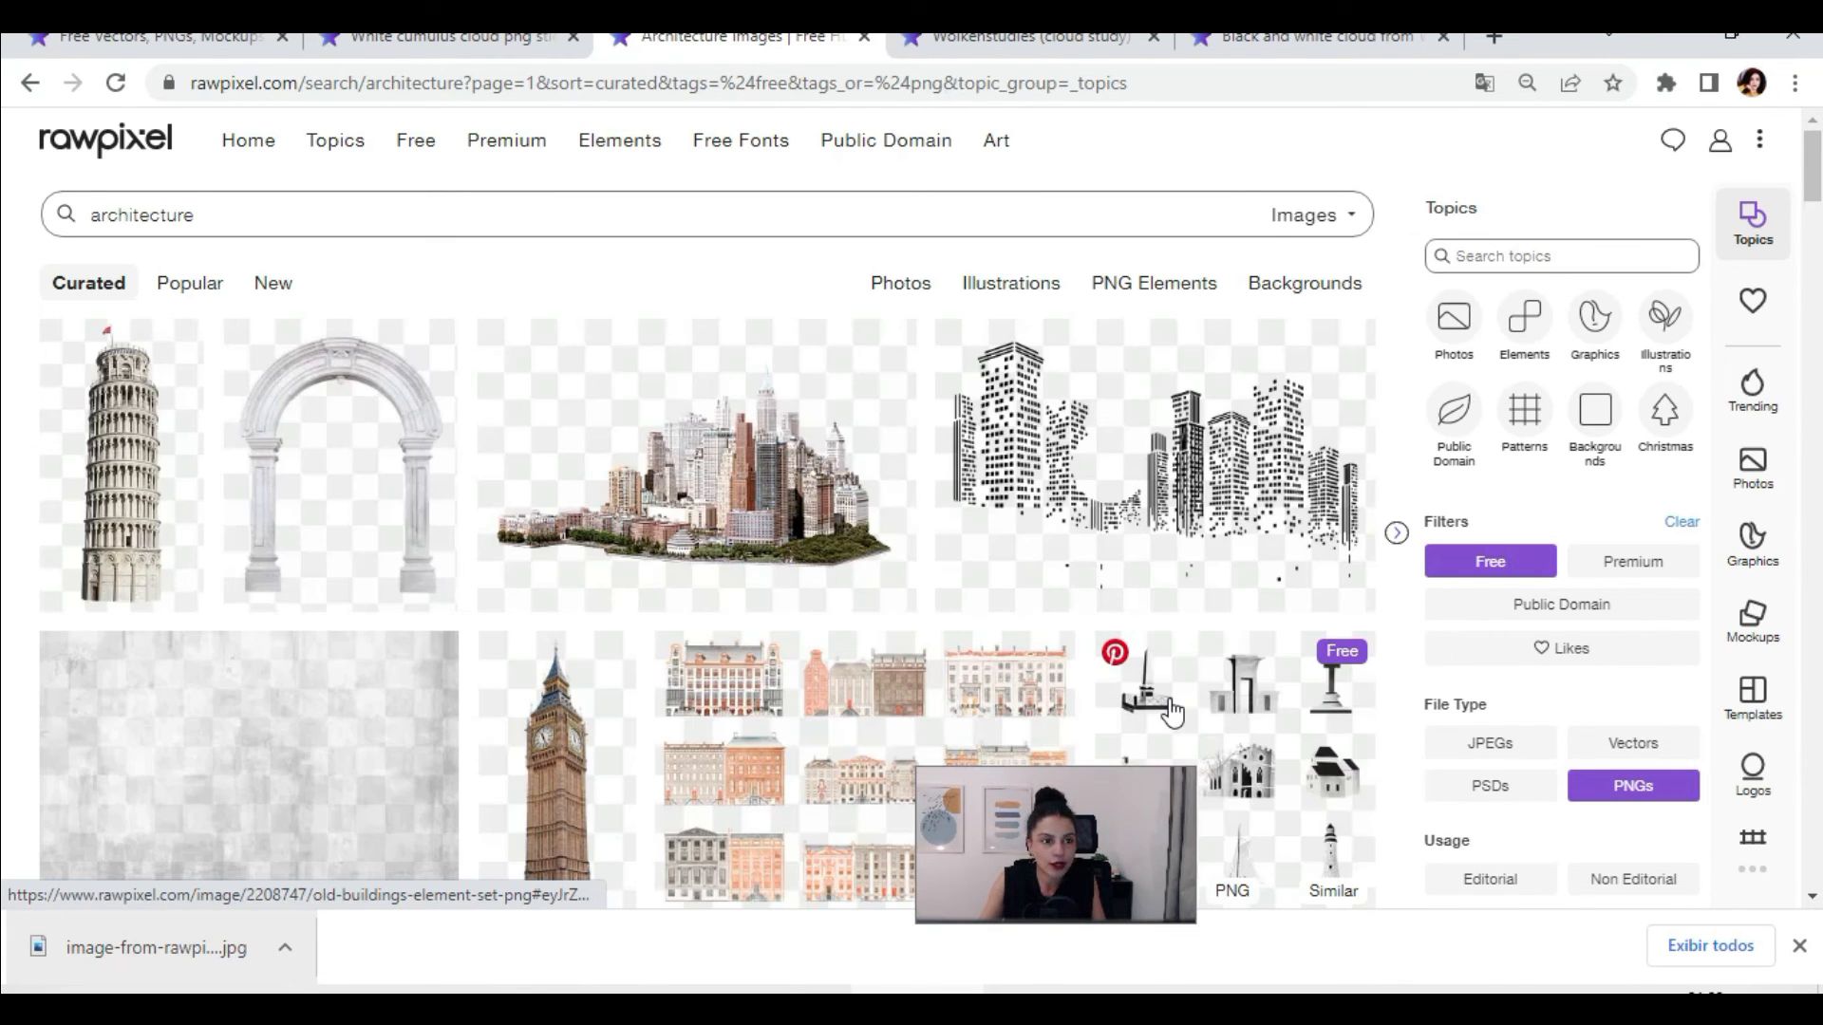
Step: Look through the architecture PNGs, then bring up the "texture background" results and browse the free textures
scroll(1164, 586, "down", 2)
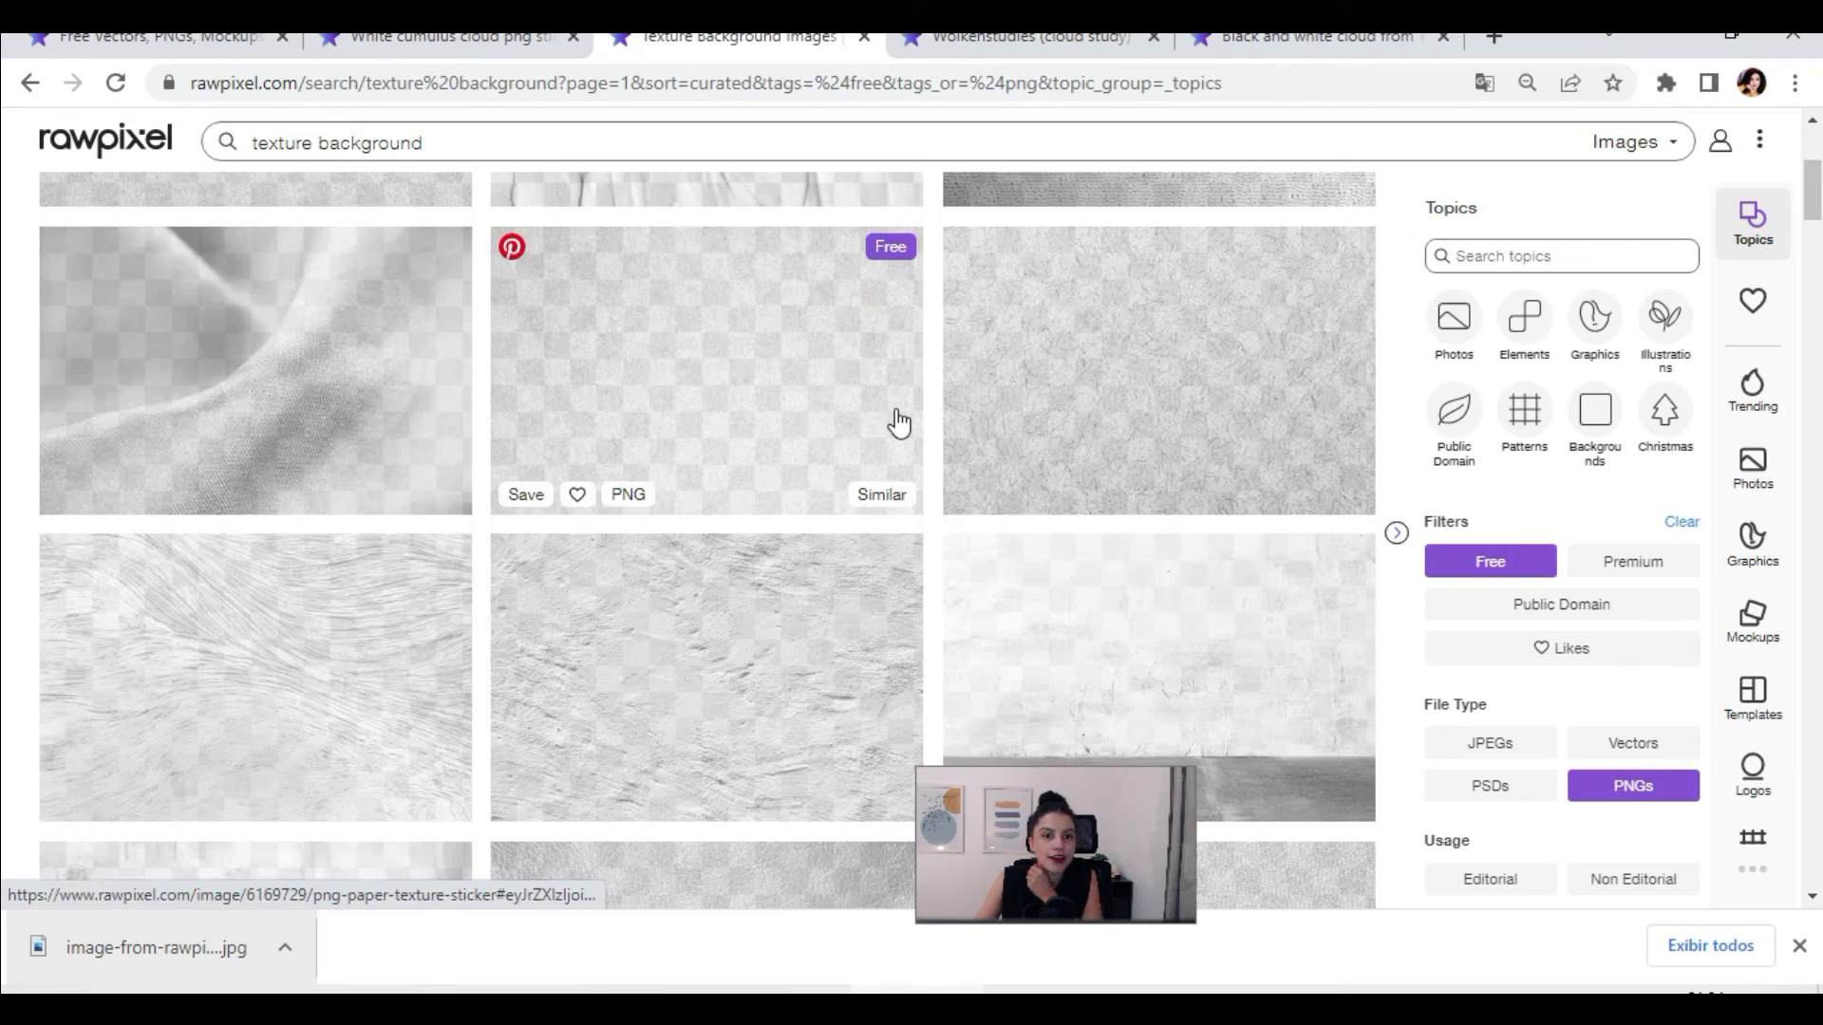
scroll(897, 422, "down", 6)
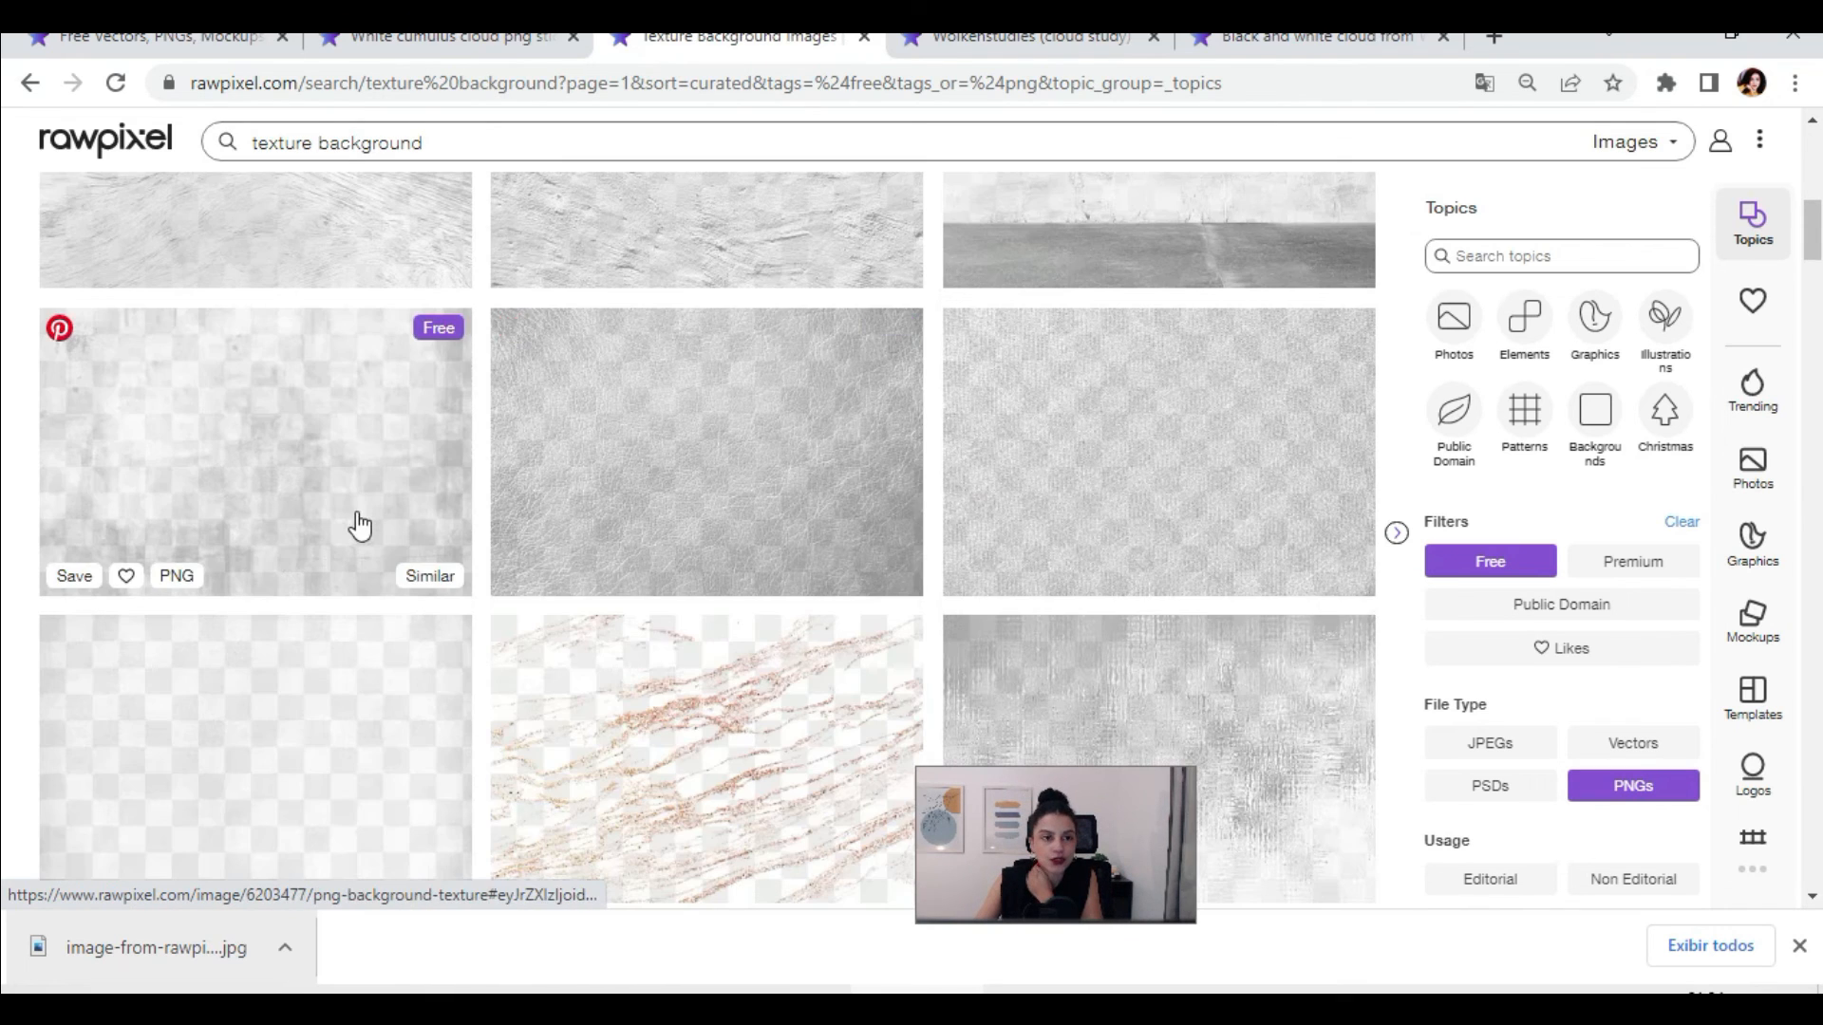
scroll(359, 525, "down", 7)
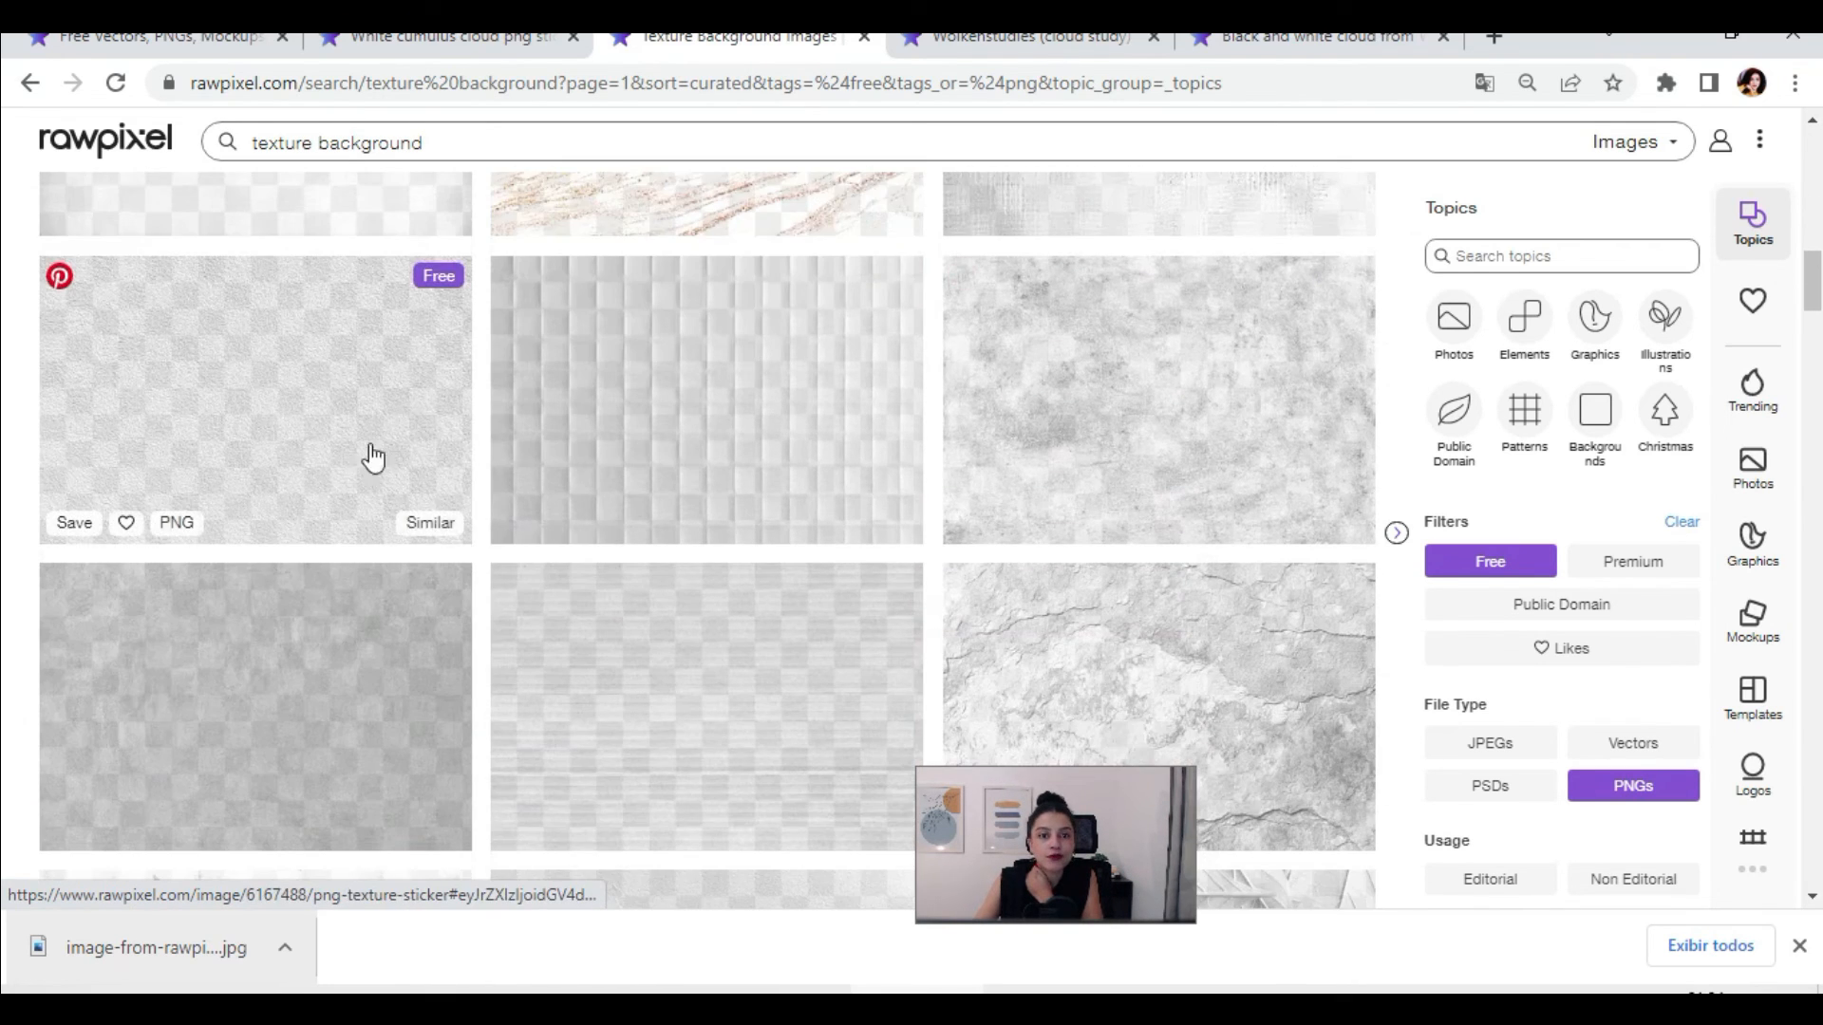
scroll(645, 540, "down", 6)
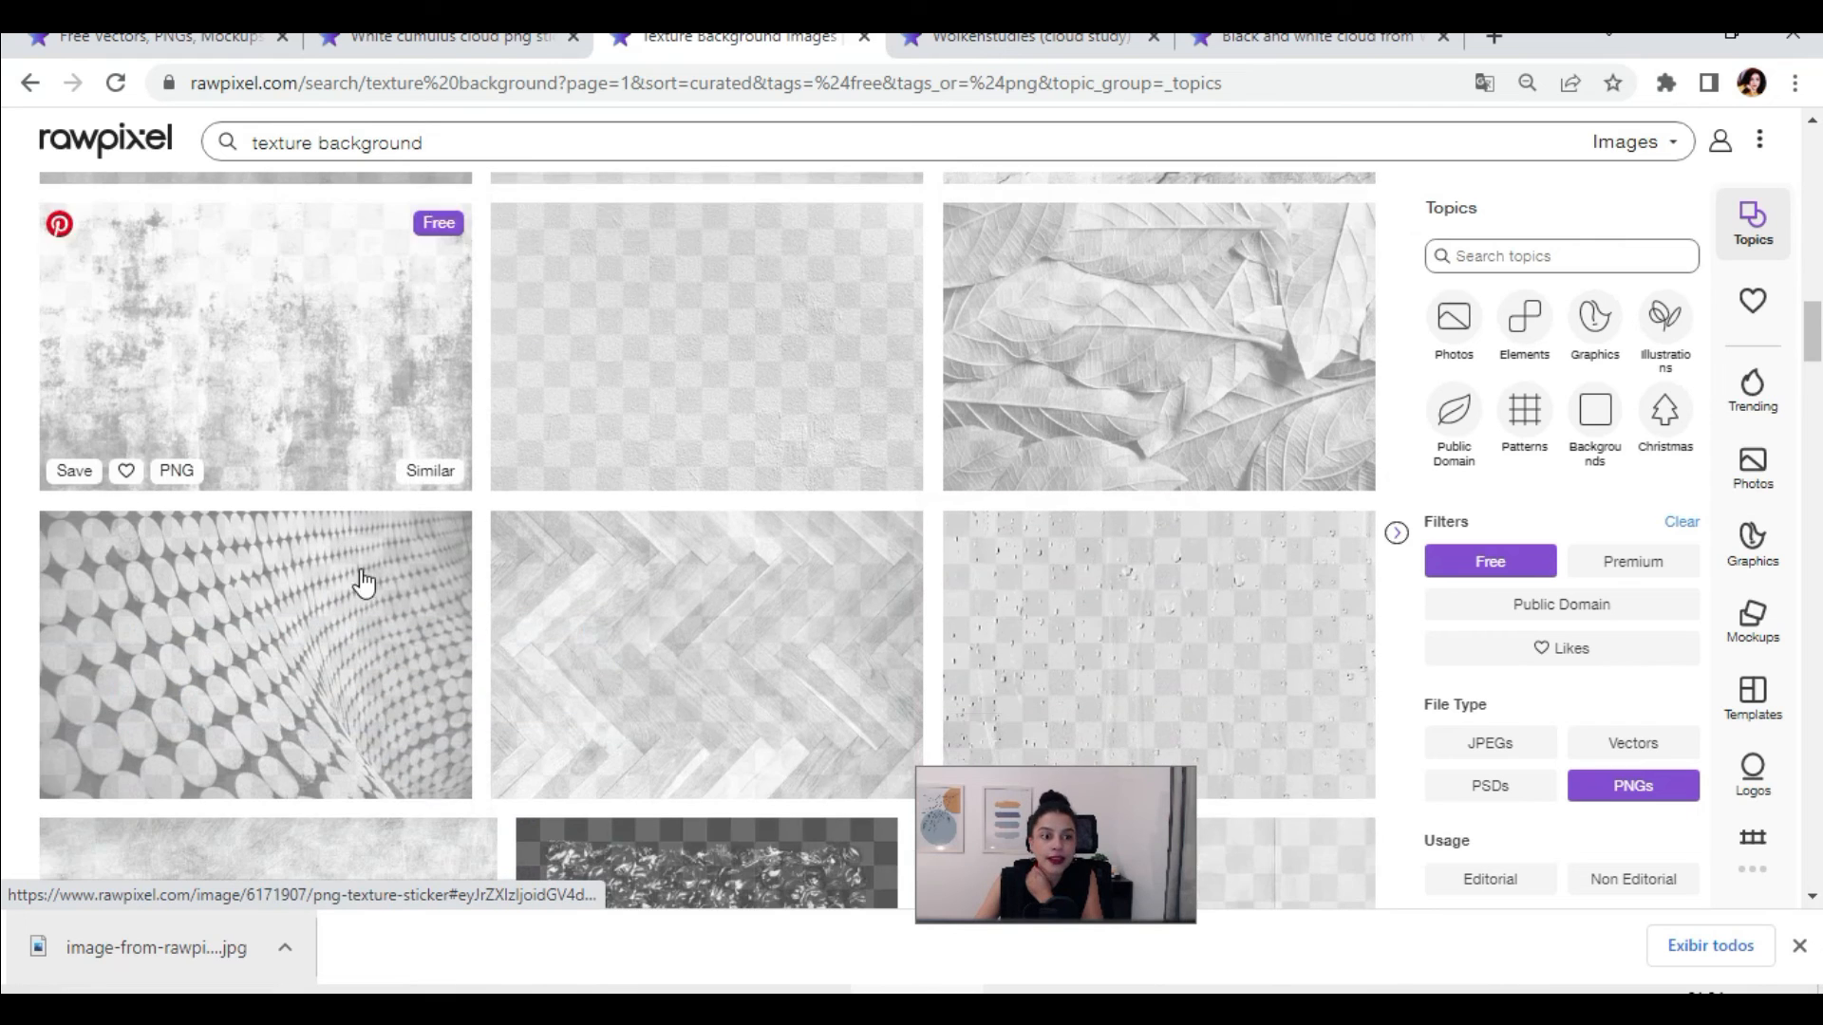
scroll(883, 636, "down", 7)
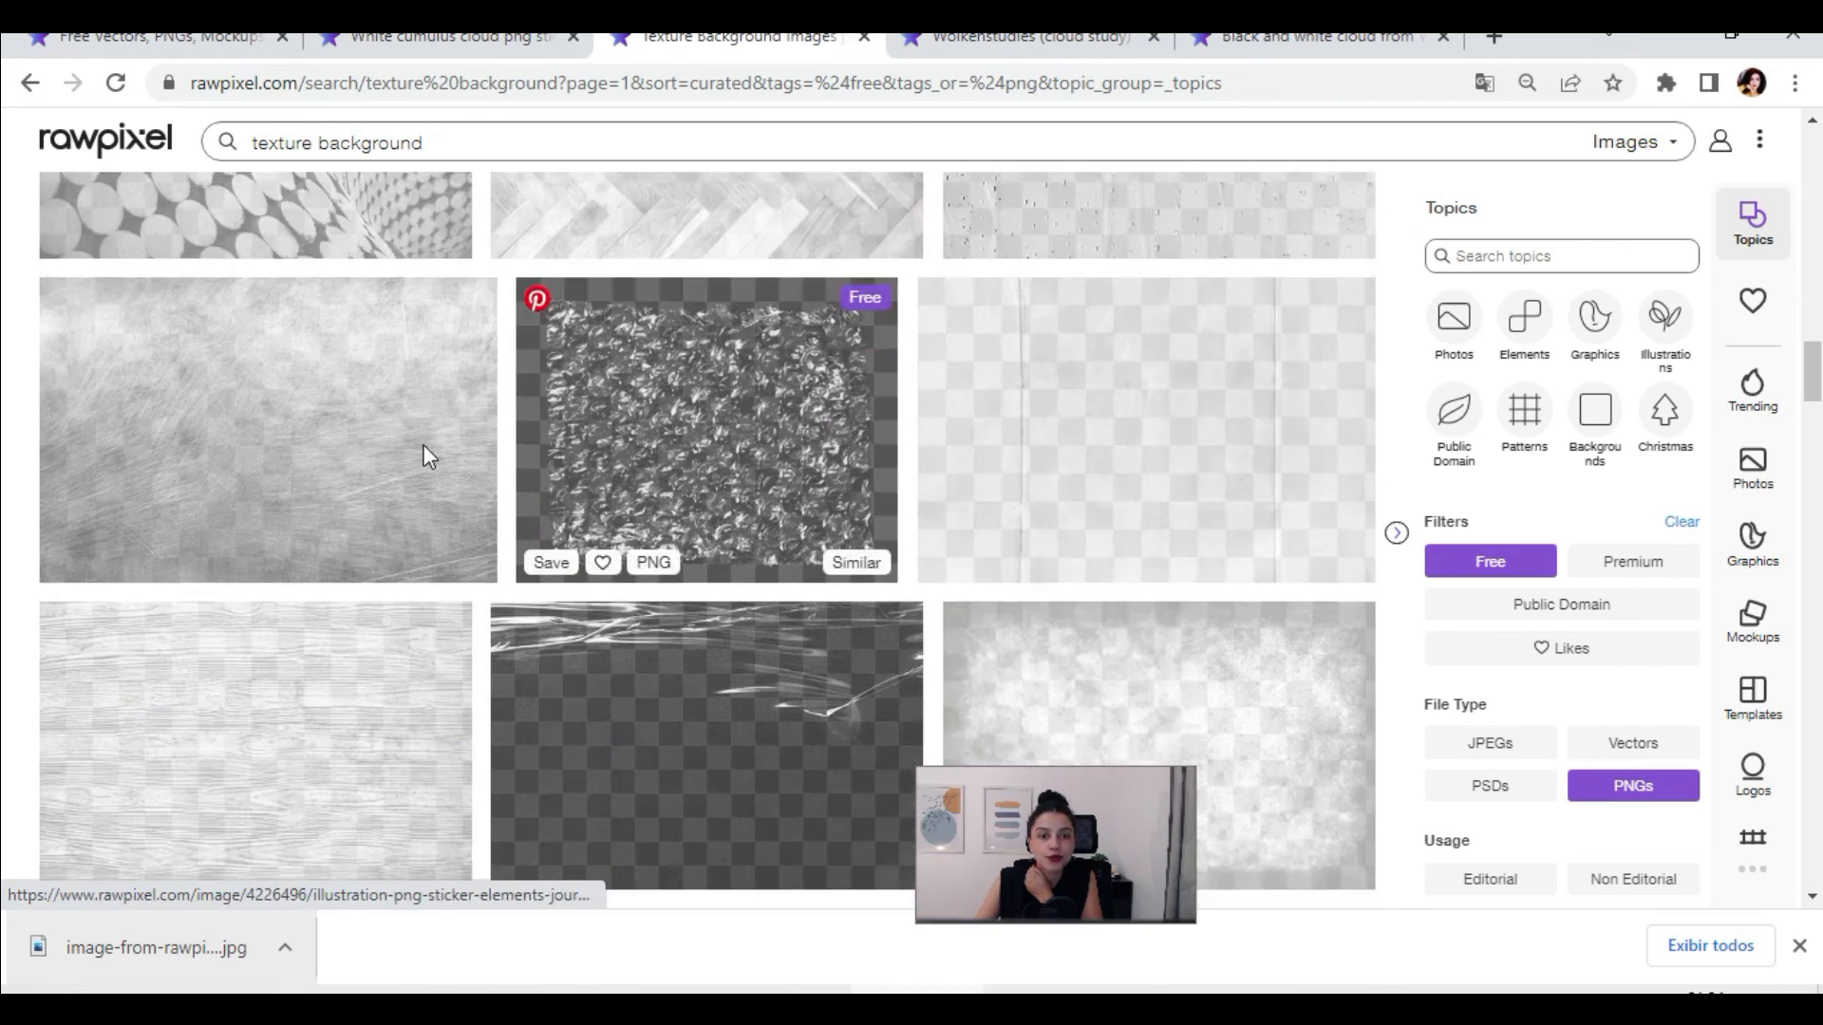
scroll(960, 558, "down", 3)
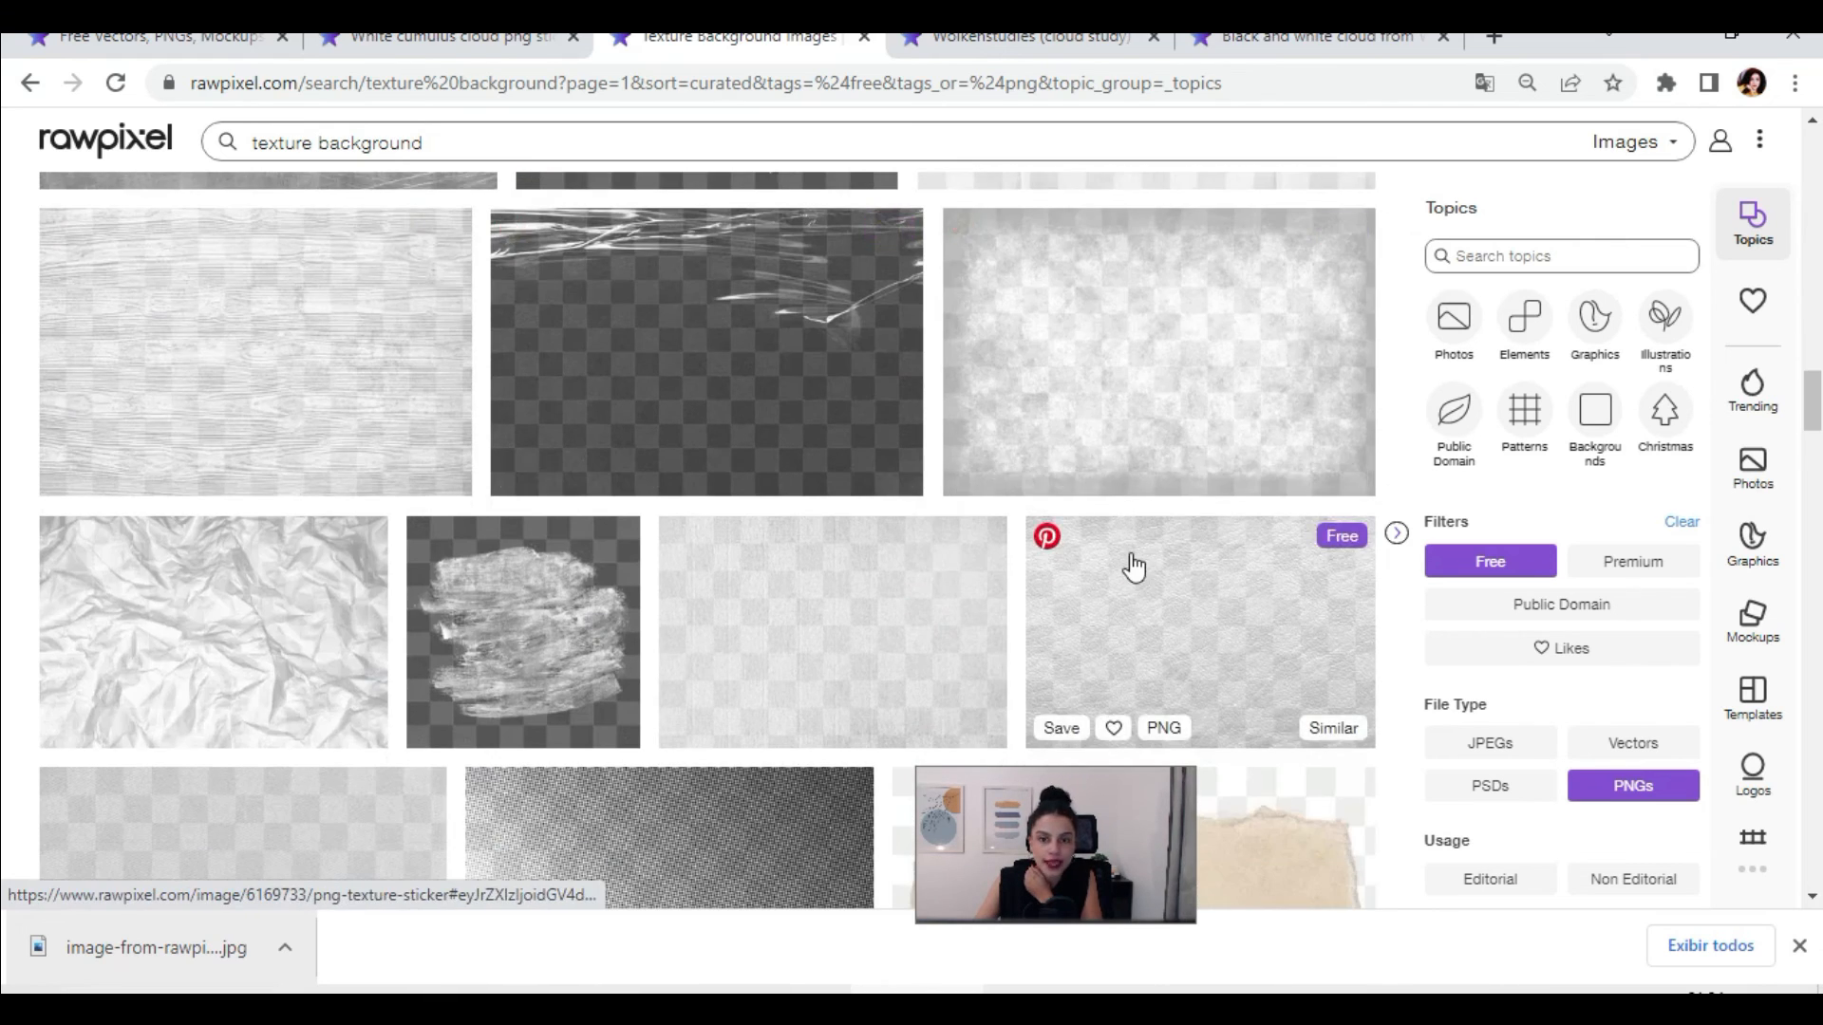
Step: Open the Copper monstera leaf design element and choose its Social Media PNG 1080 x 1080 px size
left_click(1139, 562)
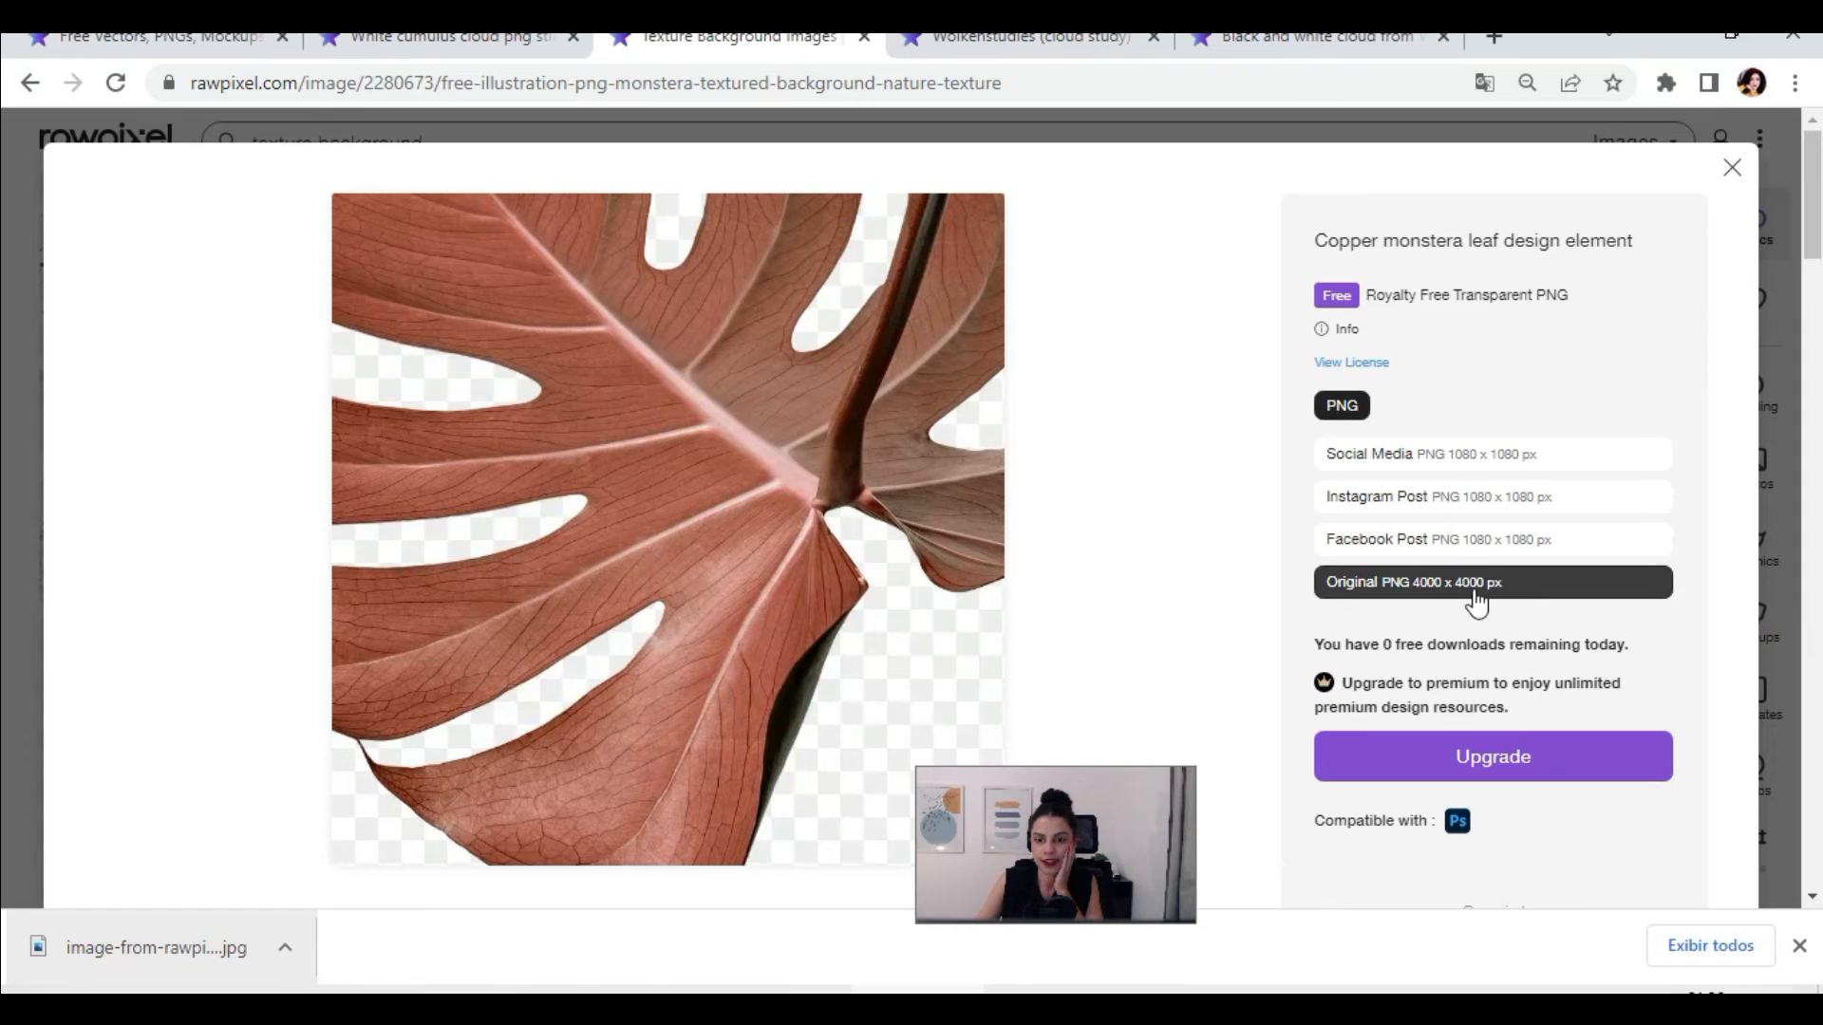
left_click(1456, 465)
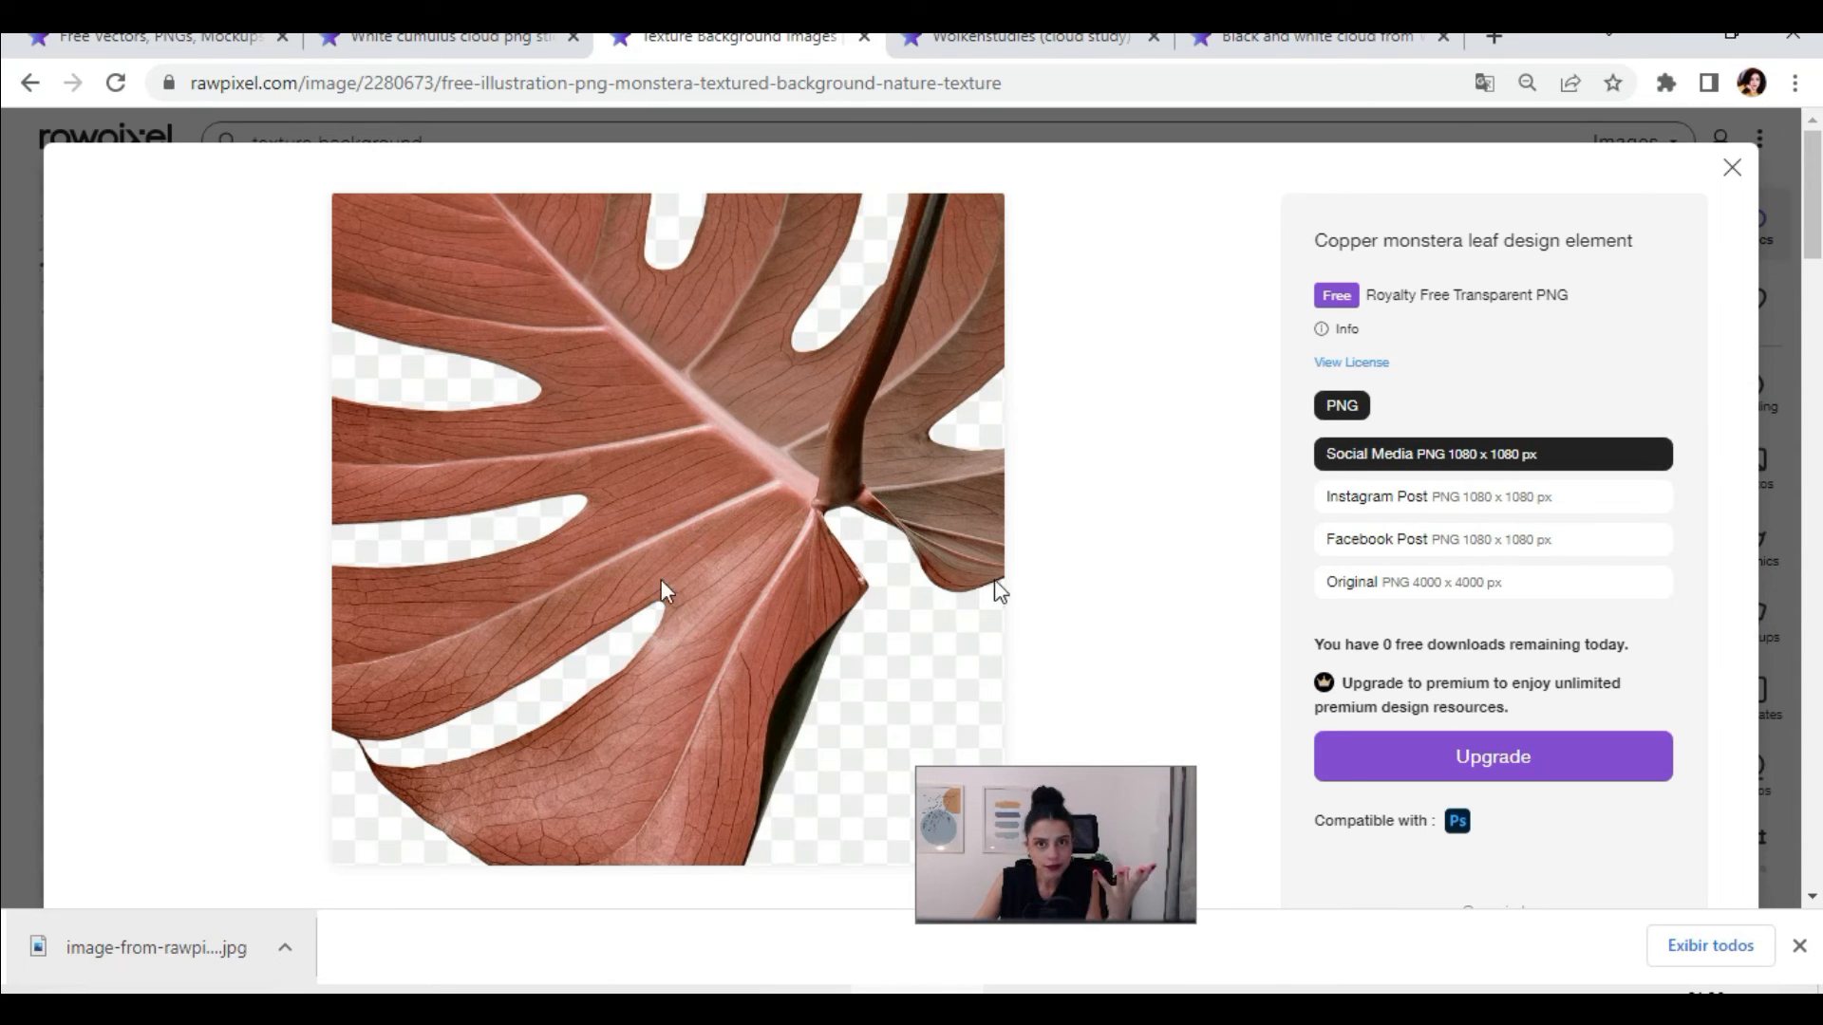
left_click(9, 516)
Step: Return to the LayOut sheet, examine the three circular interior perspectives on the grass and select the rightmost one
mouse_move(1205, 638)
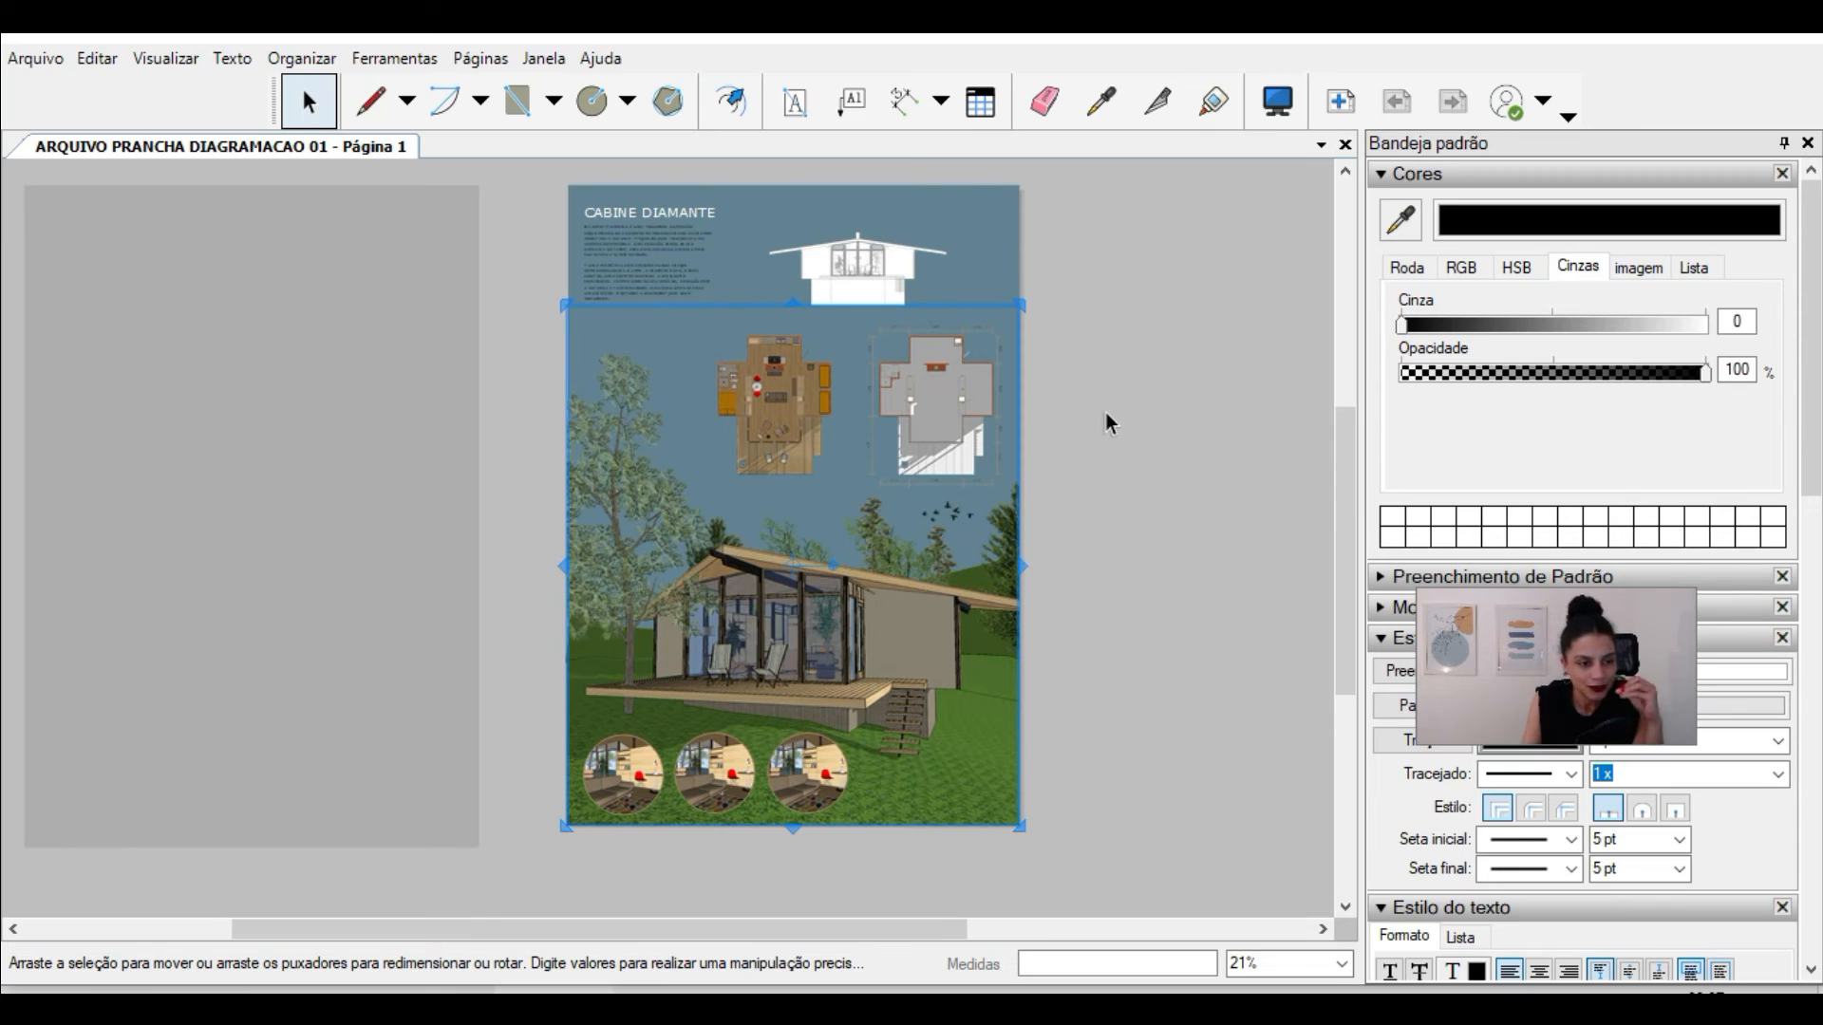
scroll(973, 665, "up", 1)
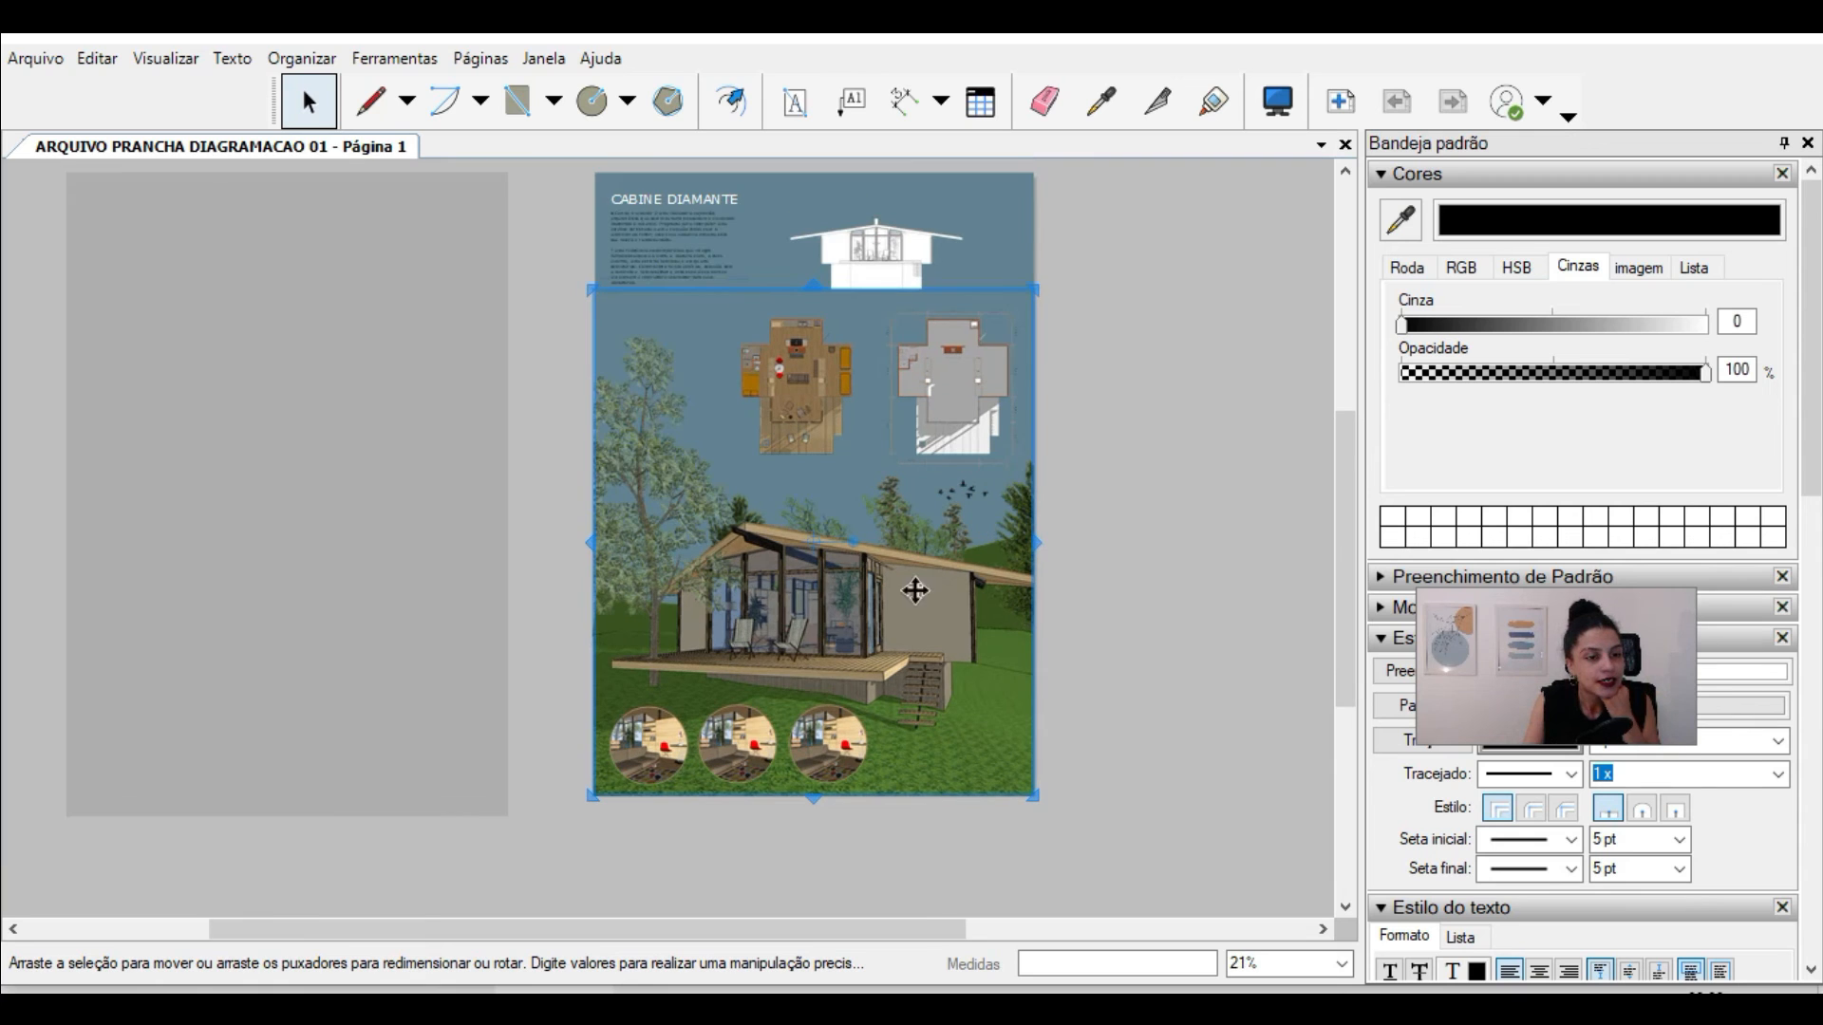
scroll(646, 800, "up", 2)
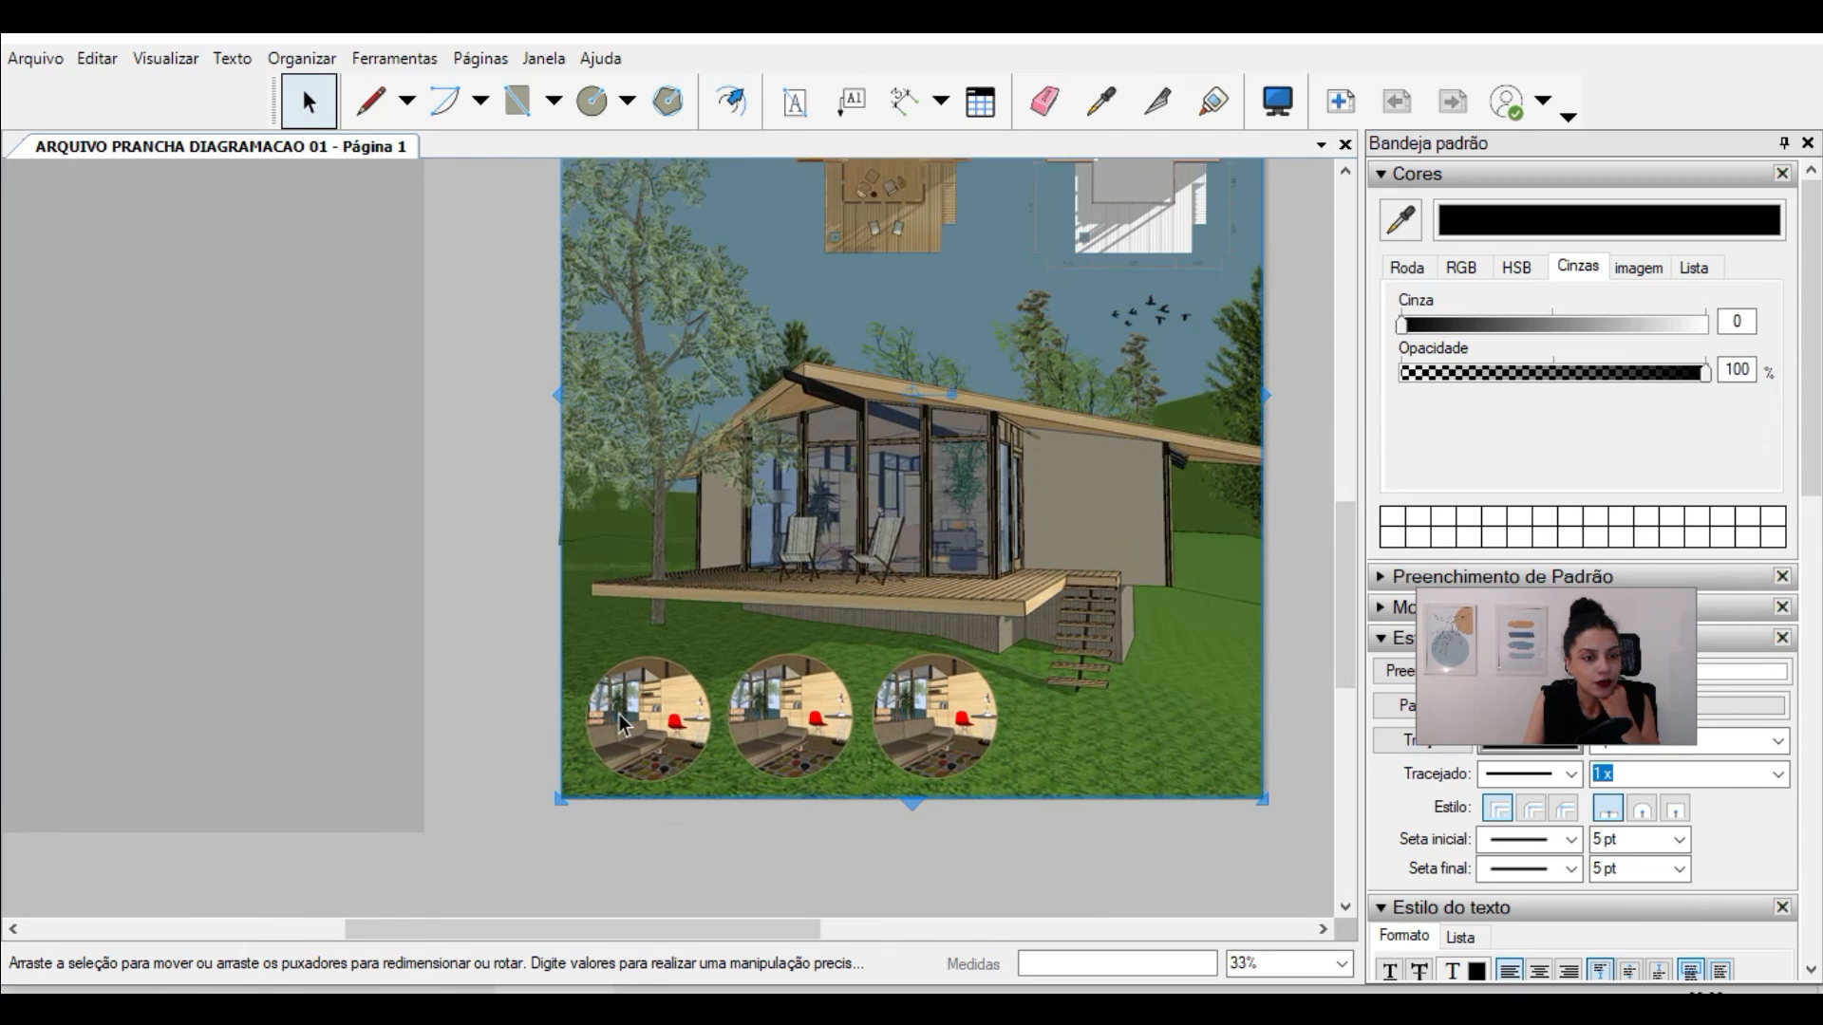
scroll(621, 714, "up", 4)
scroll(560, 741, "up", 2)
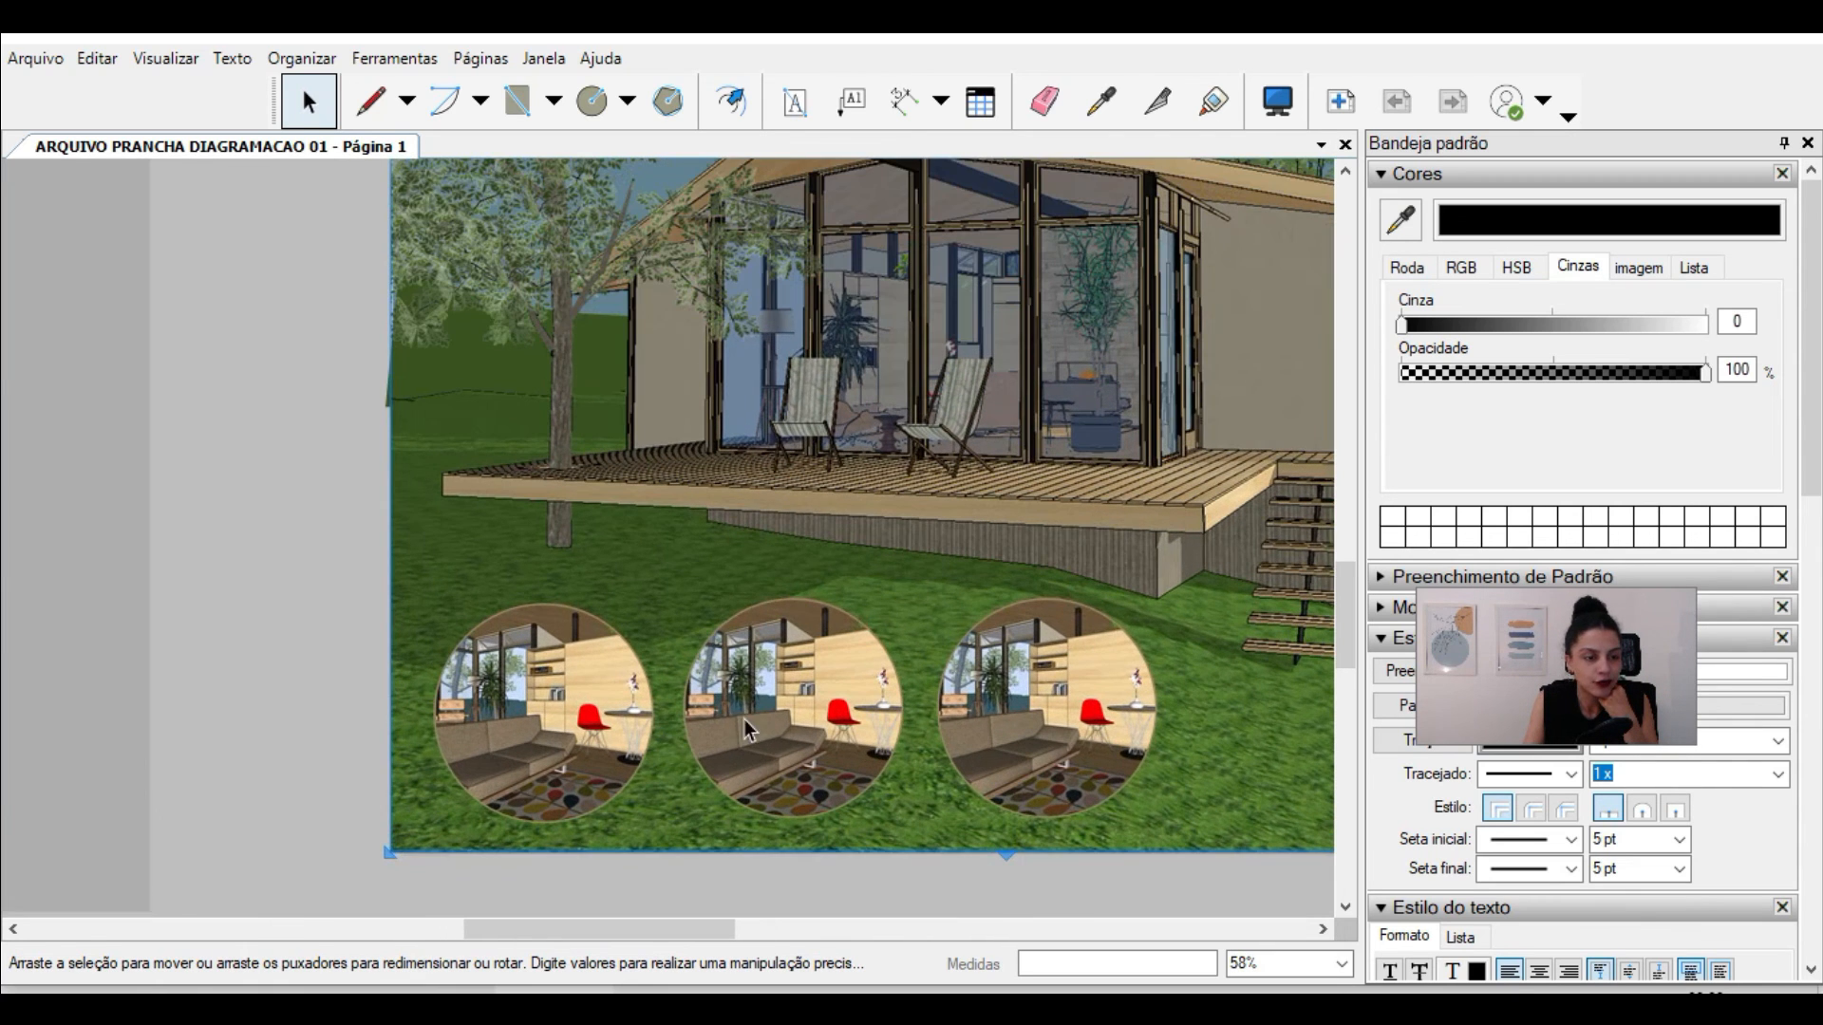
left_click(750, 719)
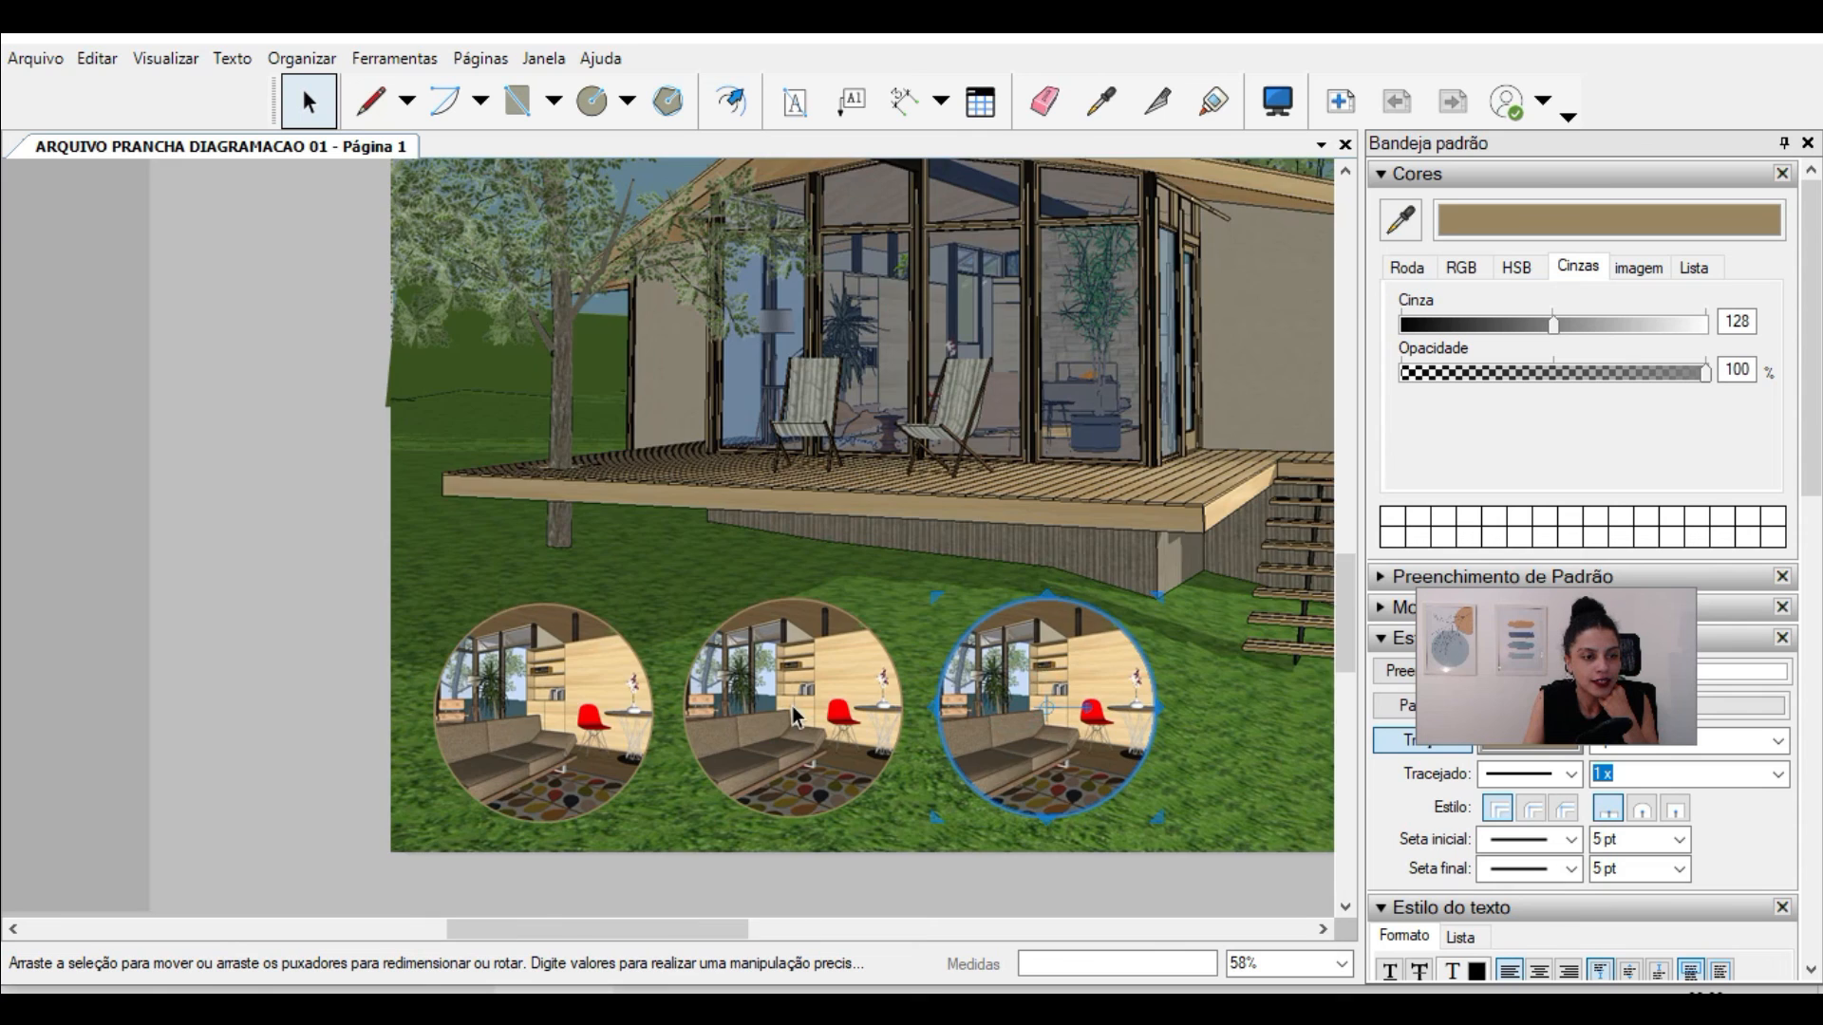
Step: Select the upper-right dimension of the grey floor plan and inspect its stroke, arrow and text style settings
scroll(792, 705, "down", 5)
scroll(949, 494, "up", 5)
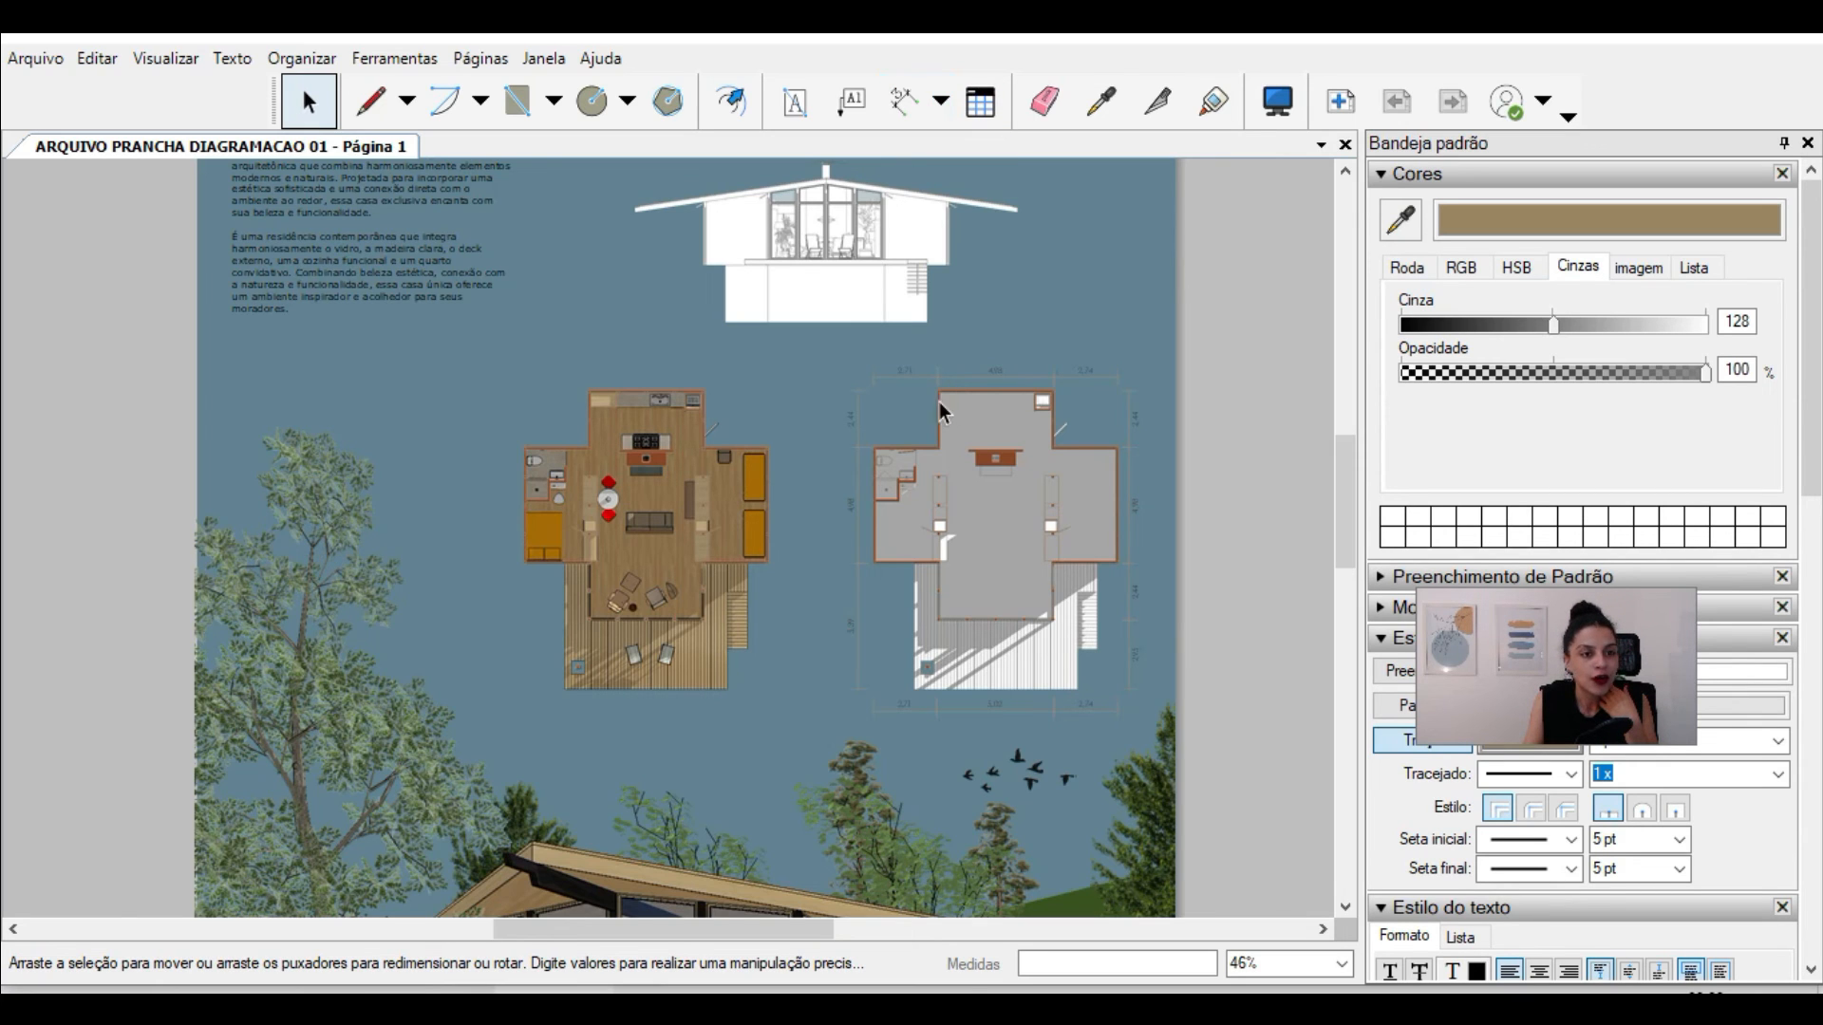
scroll(1063, 373, "up", 3)
left_click(1092, 380)
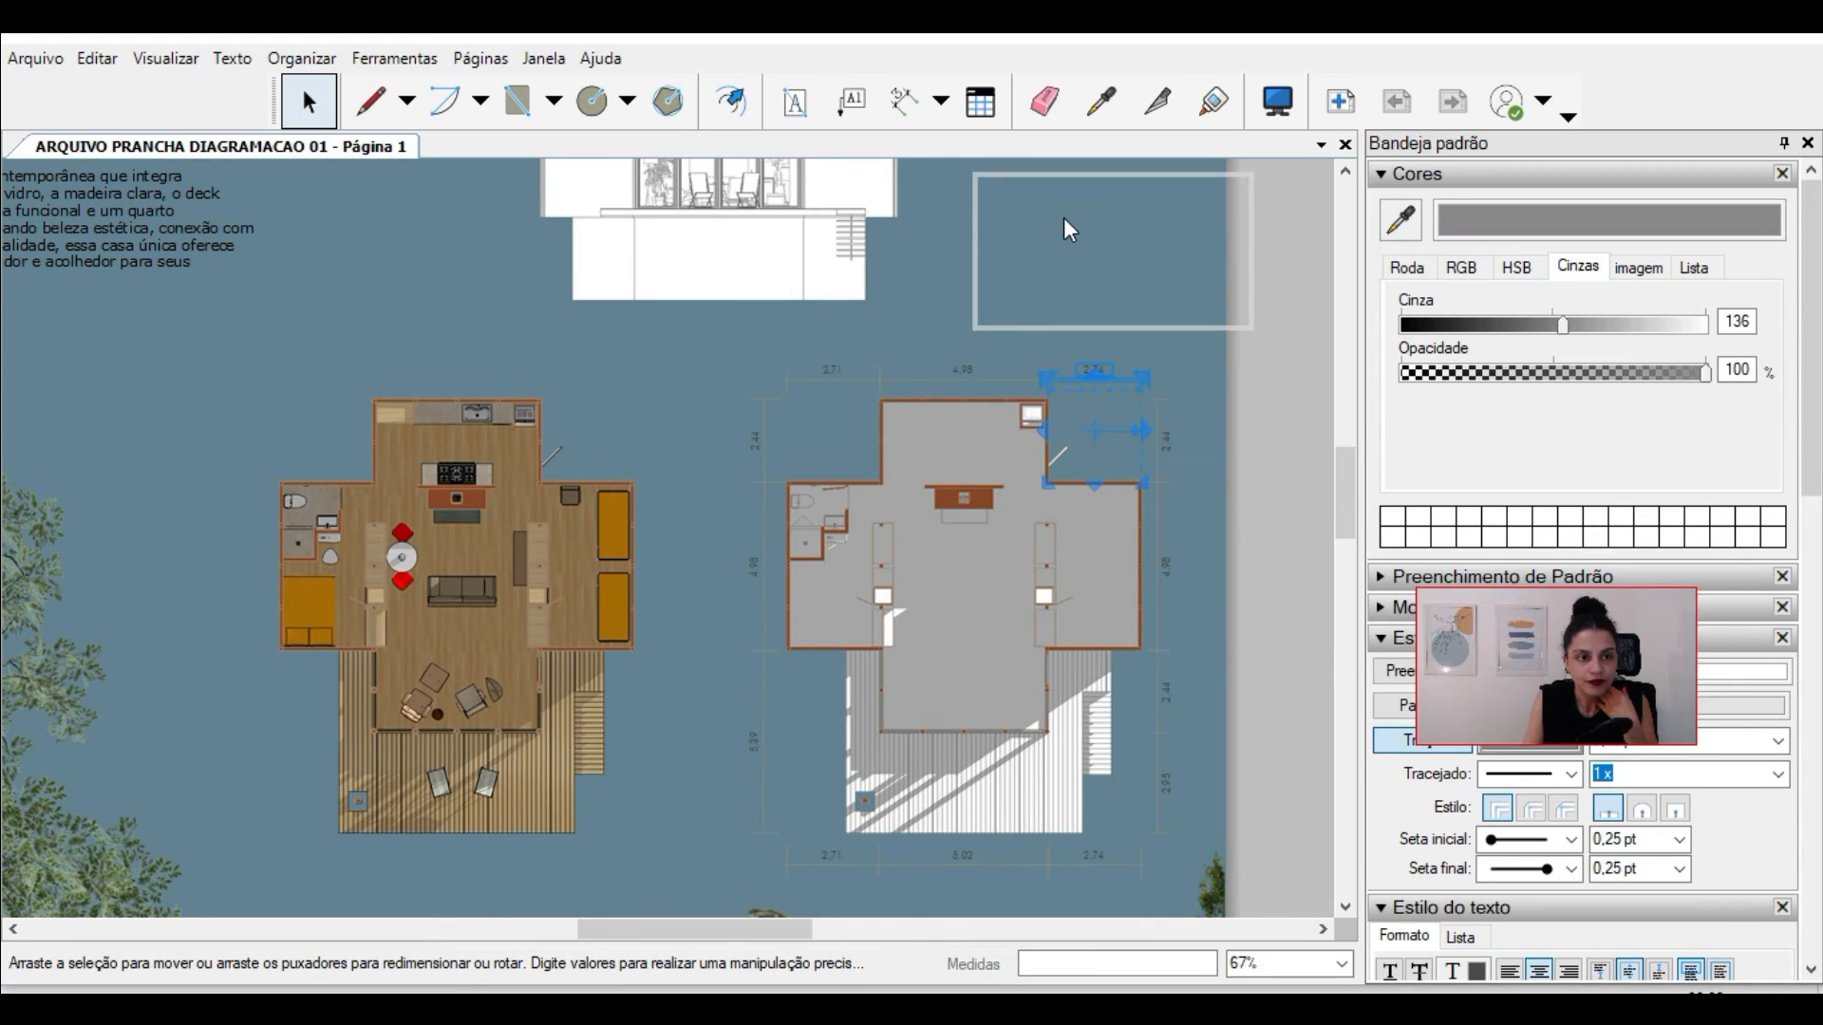
left_click(1480, 175)
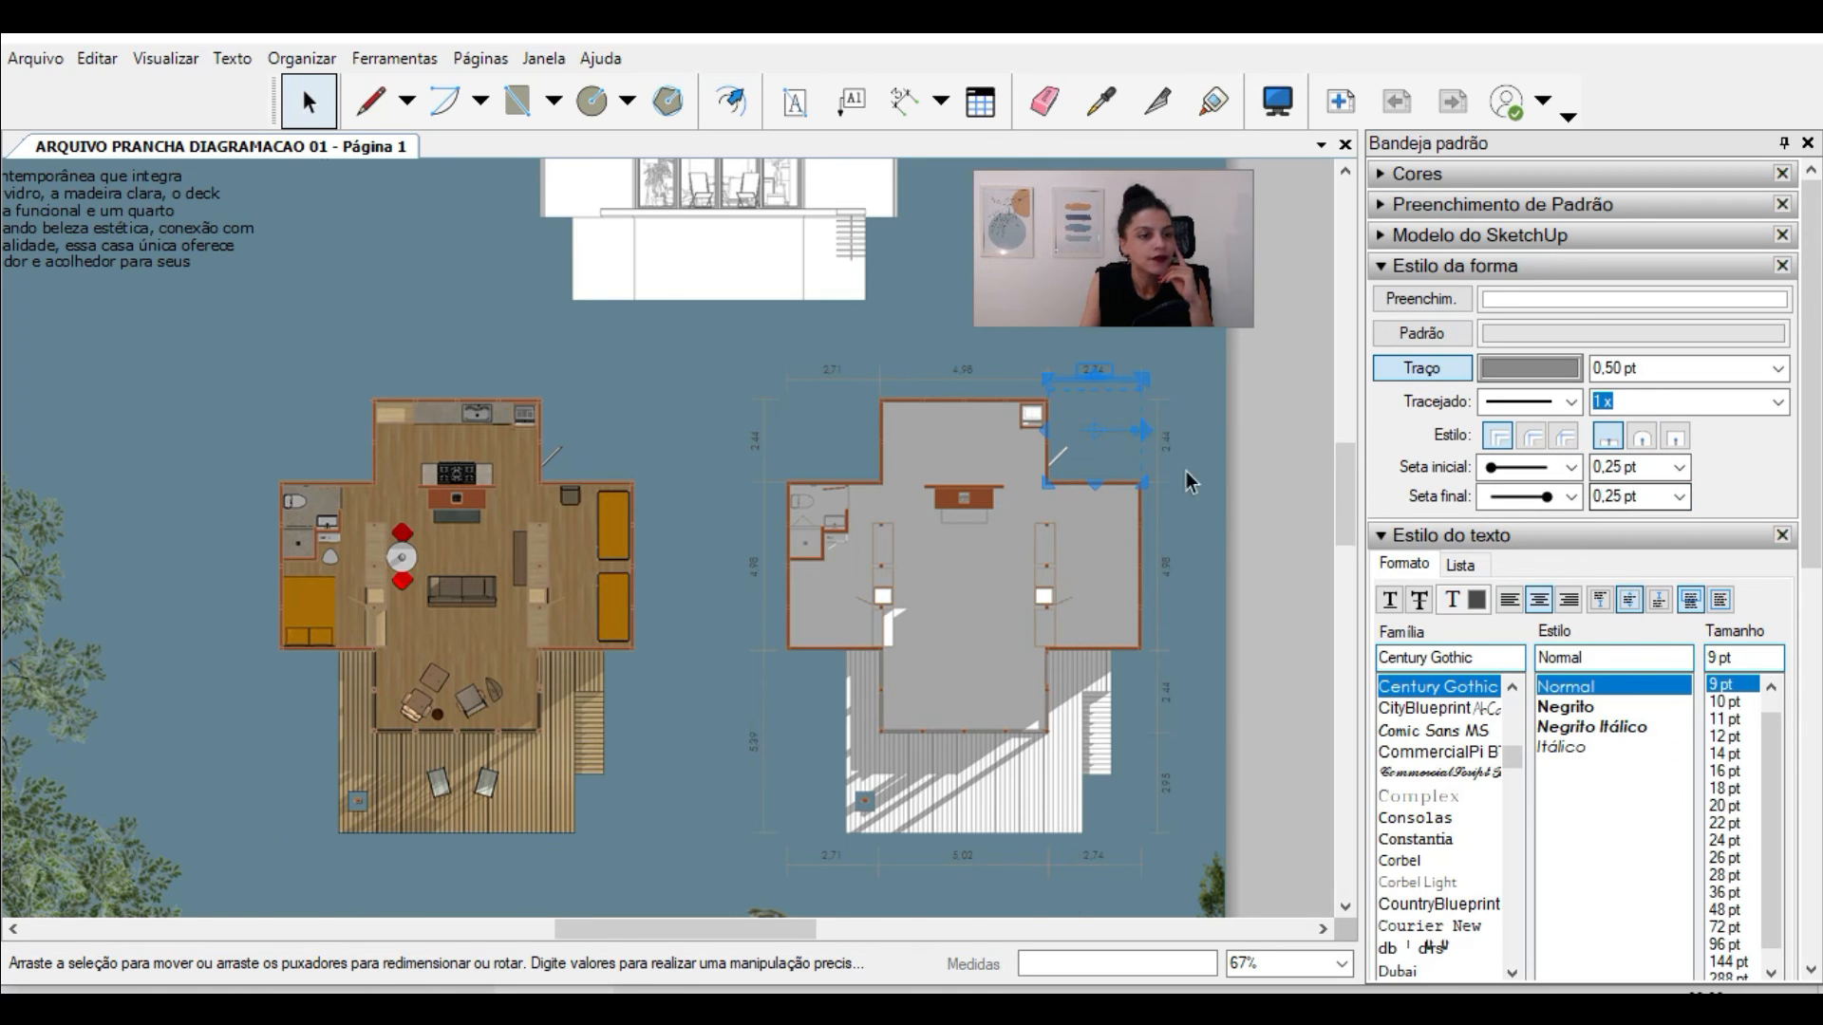
scroll(684, 399, "down", 5)
scroll(569, 608, "up", 3)
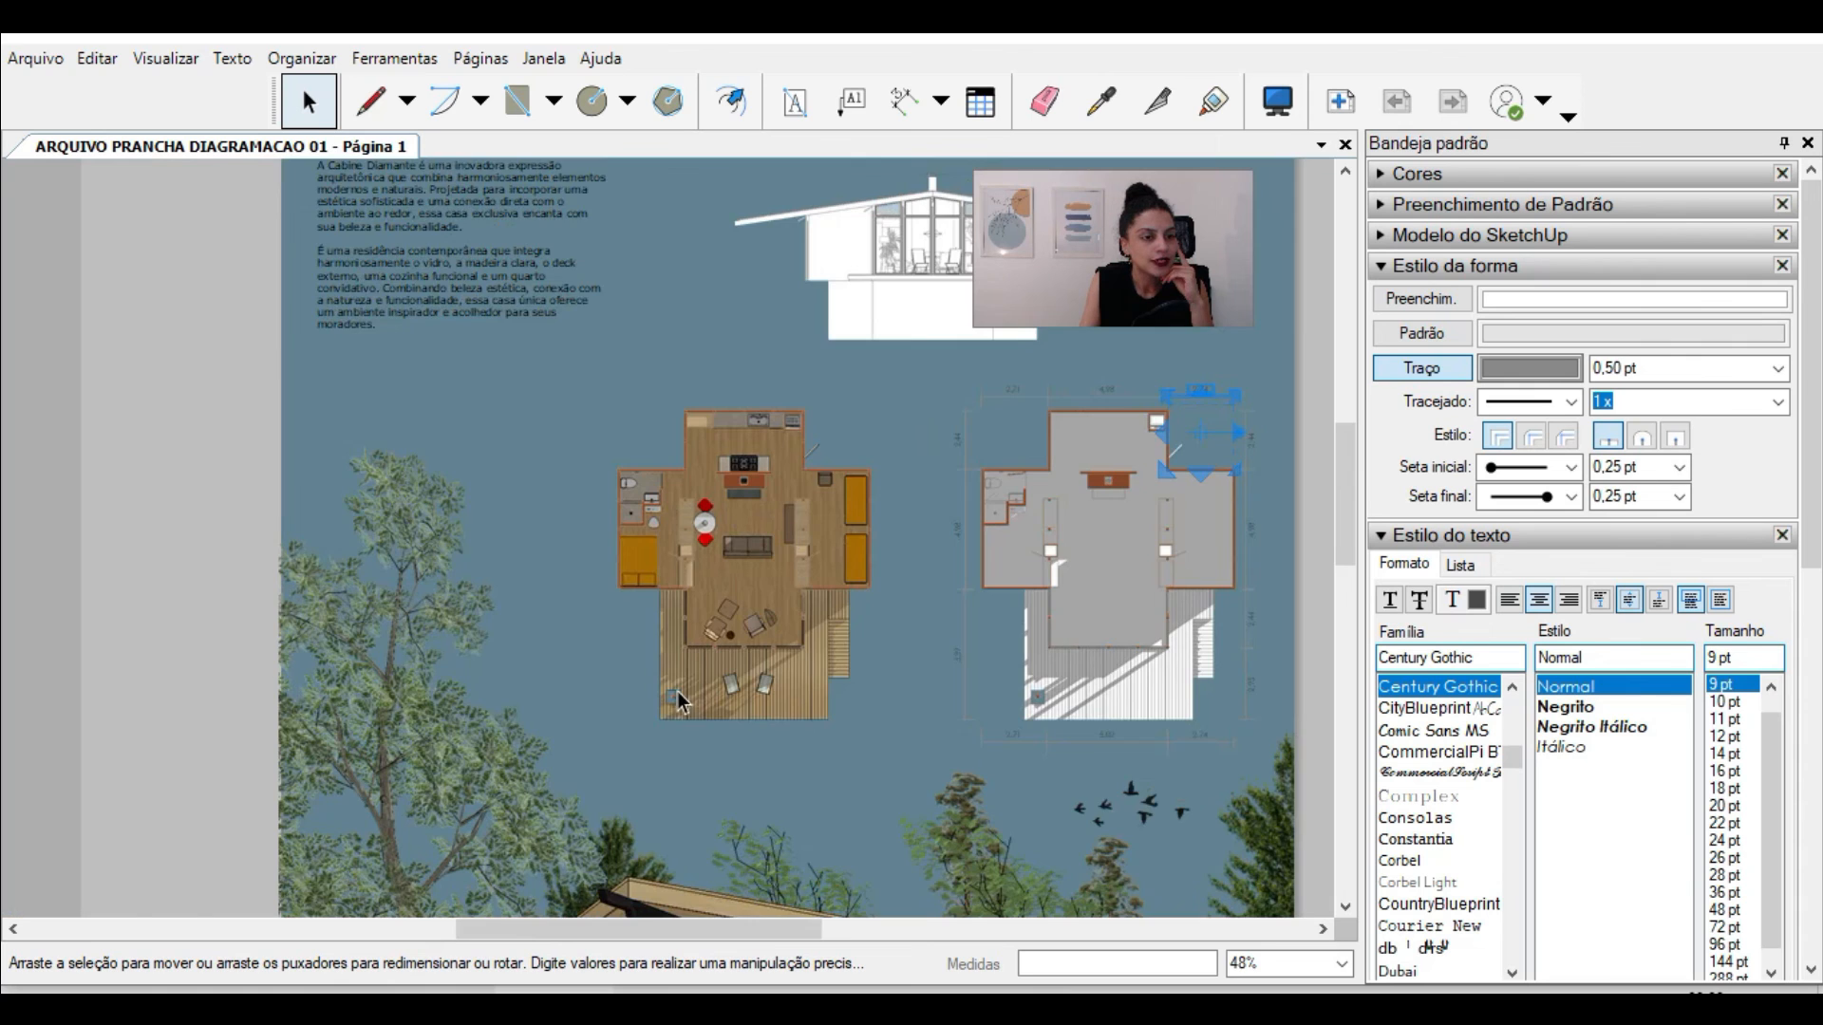
Step: Review the sheet's elevation and floor plans, then select the description paragraph under the CABINE DIAMANTE title and inspect its text style
scroll(678, 701, "down", 1)
scroll(874, 327, "up", 2)
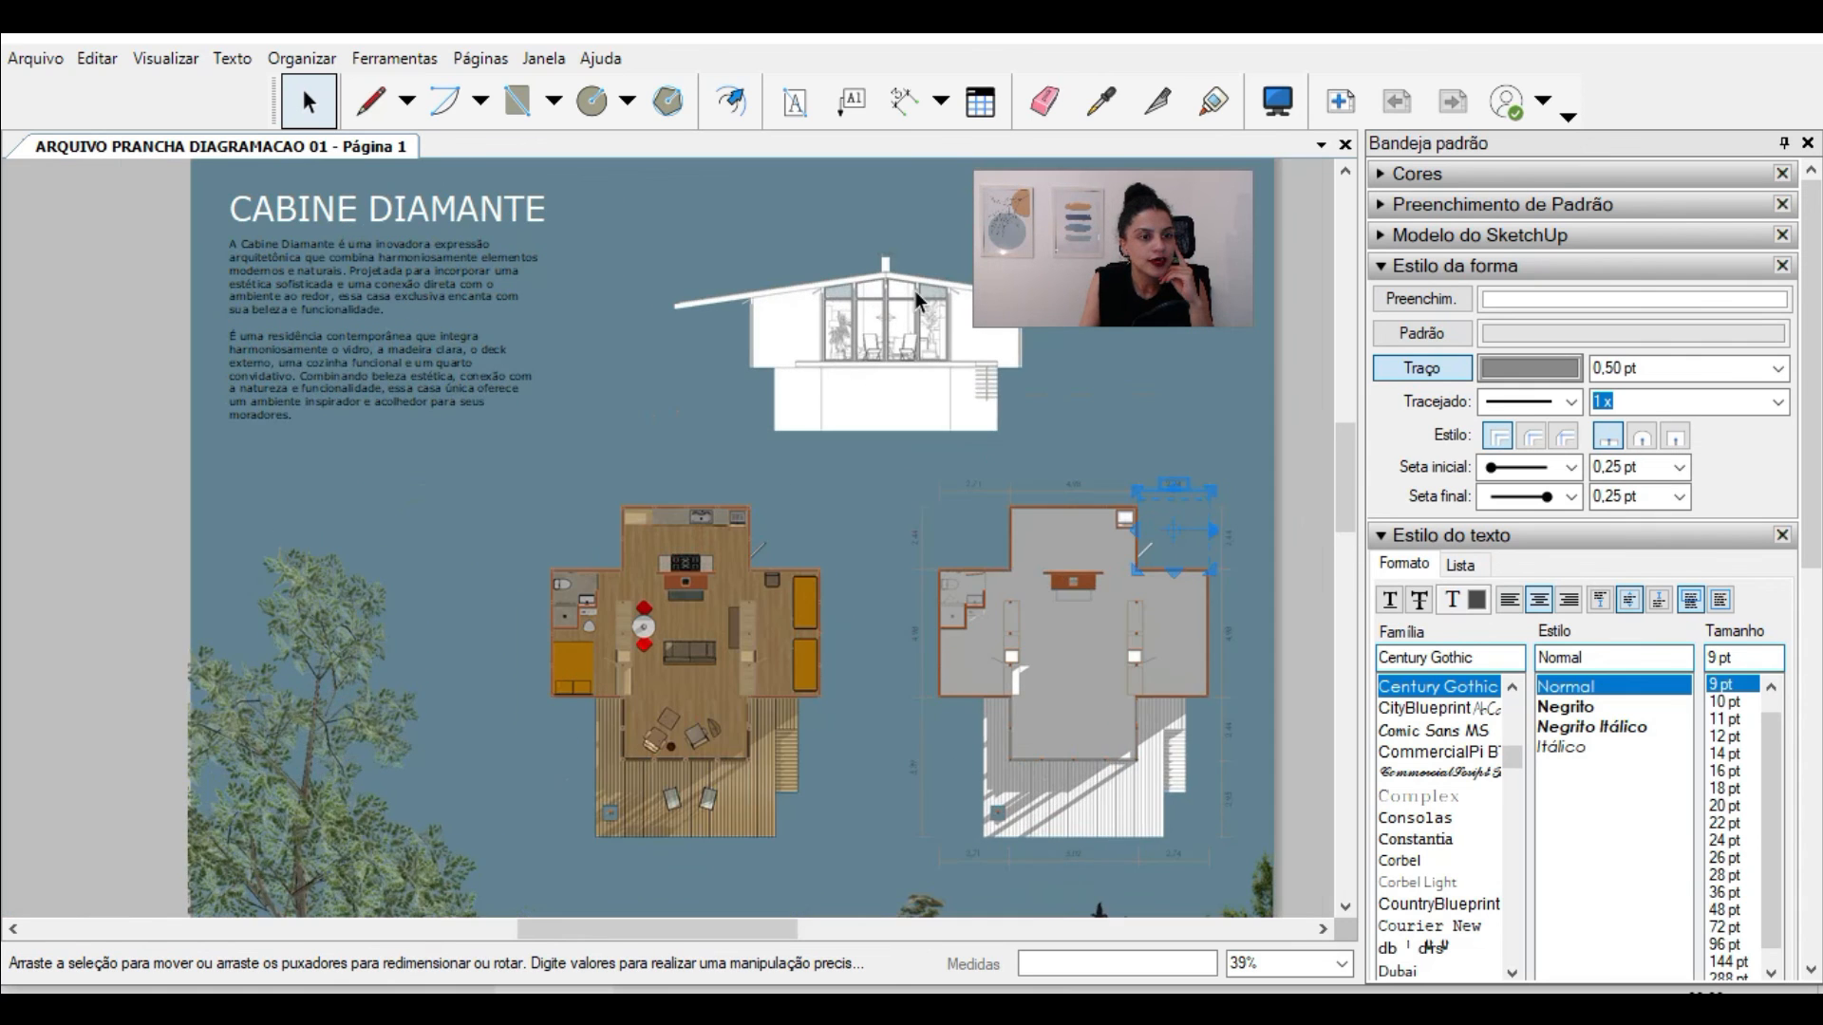
scroll(915, 346, "down", 2)
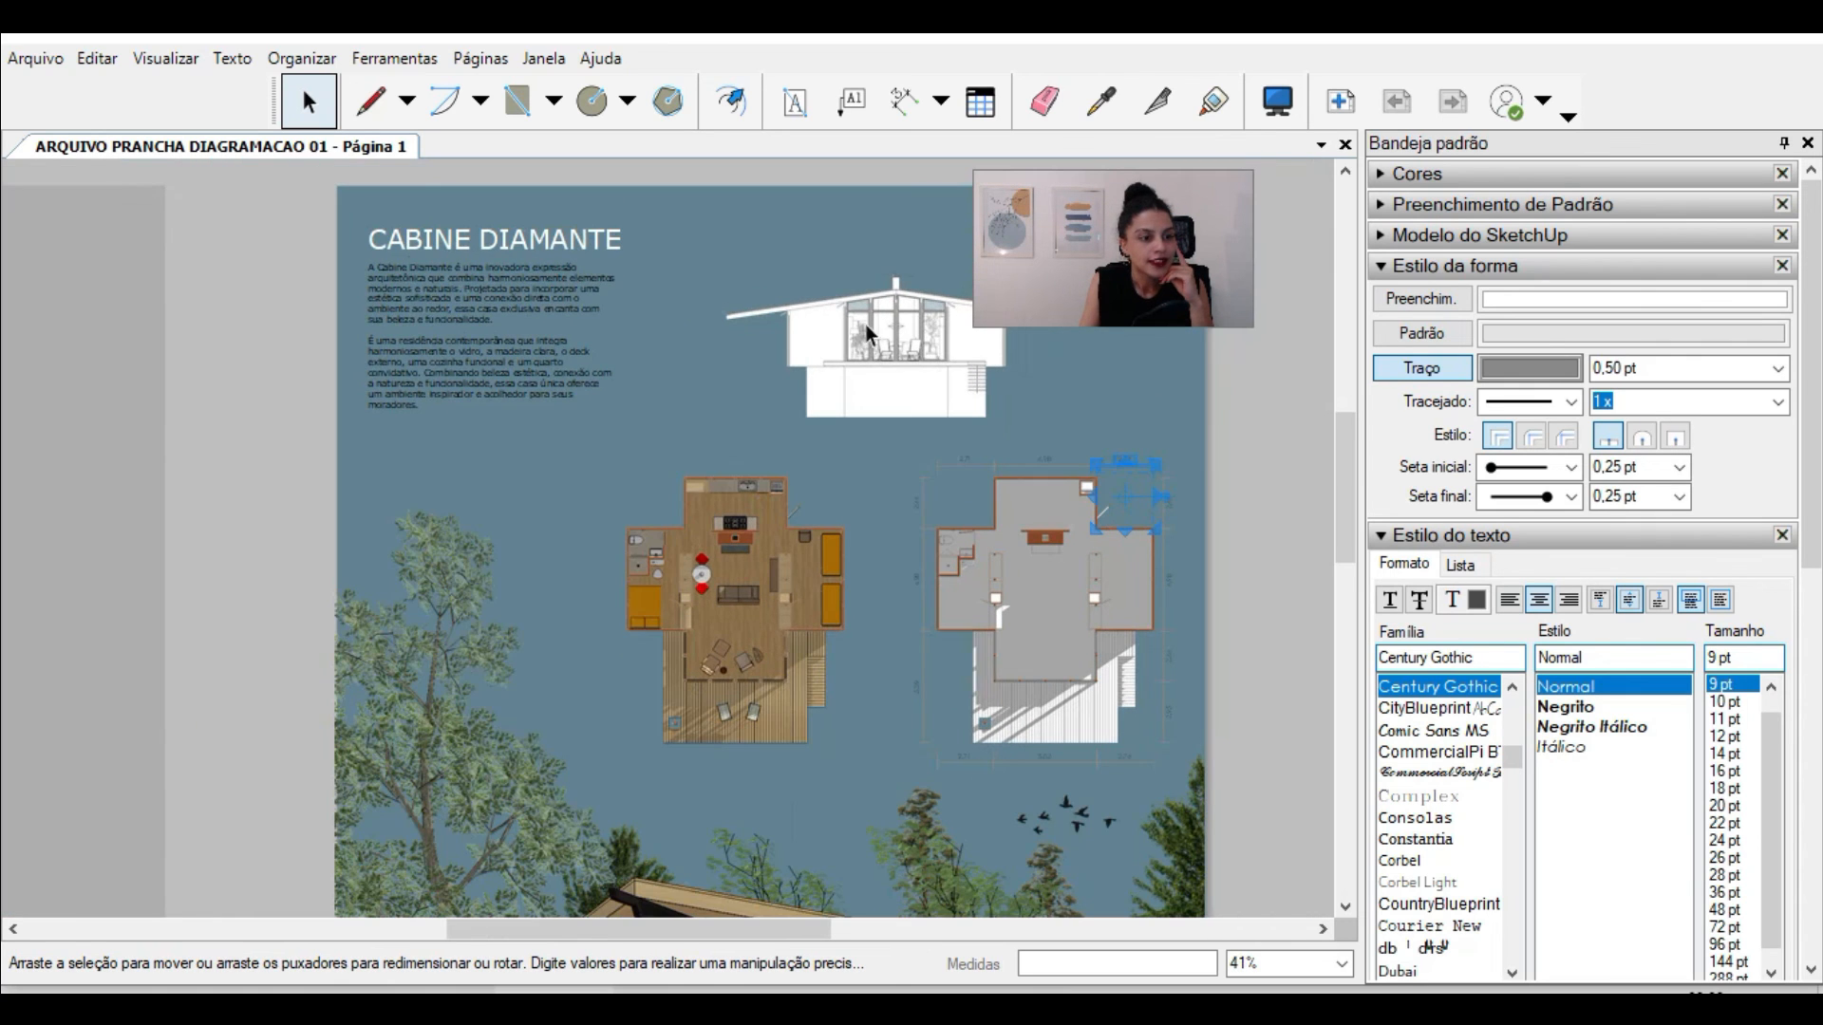
scroll(275, 222, "up", 2)
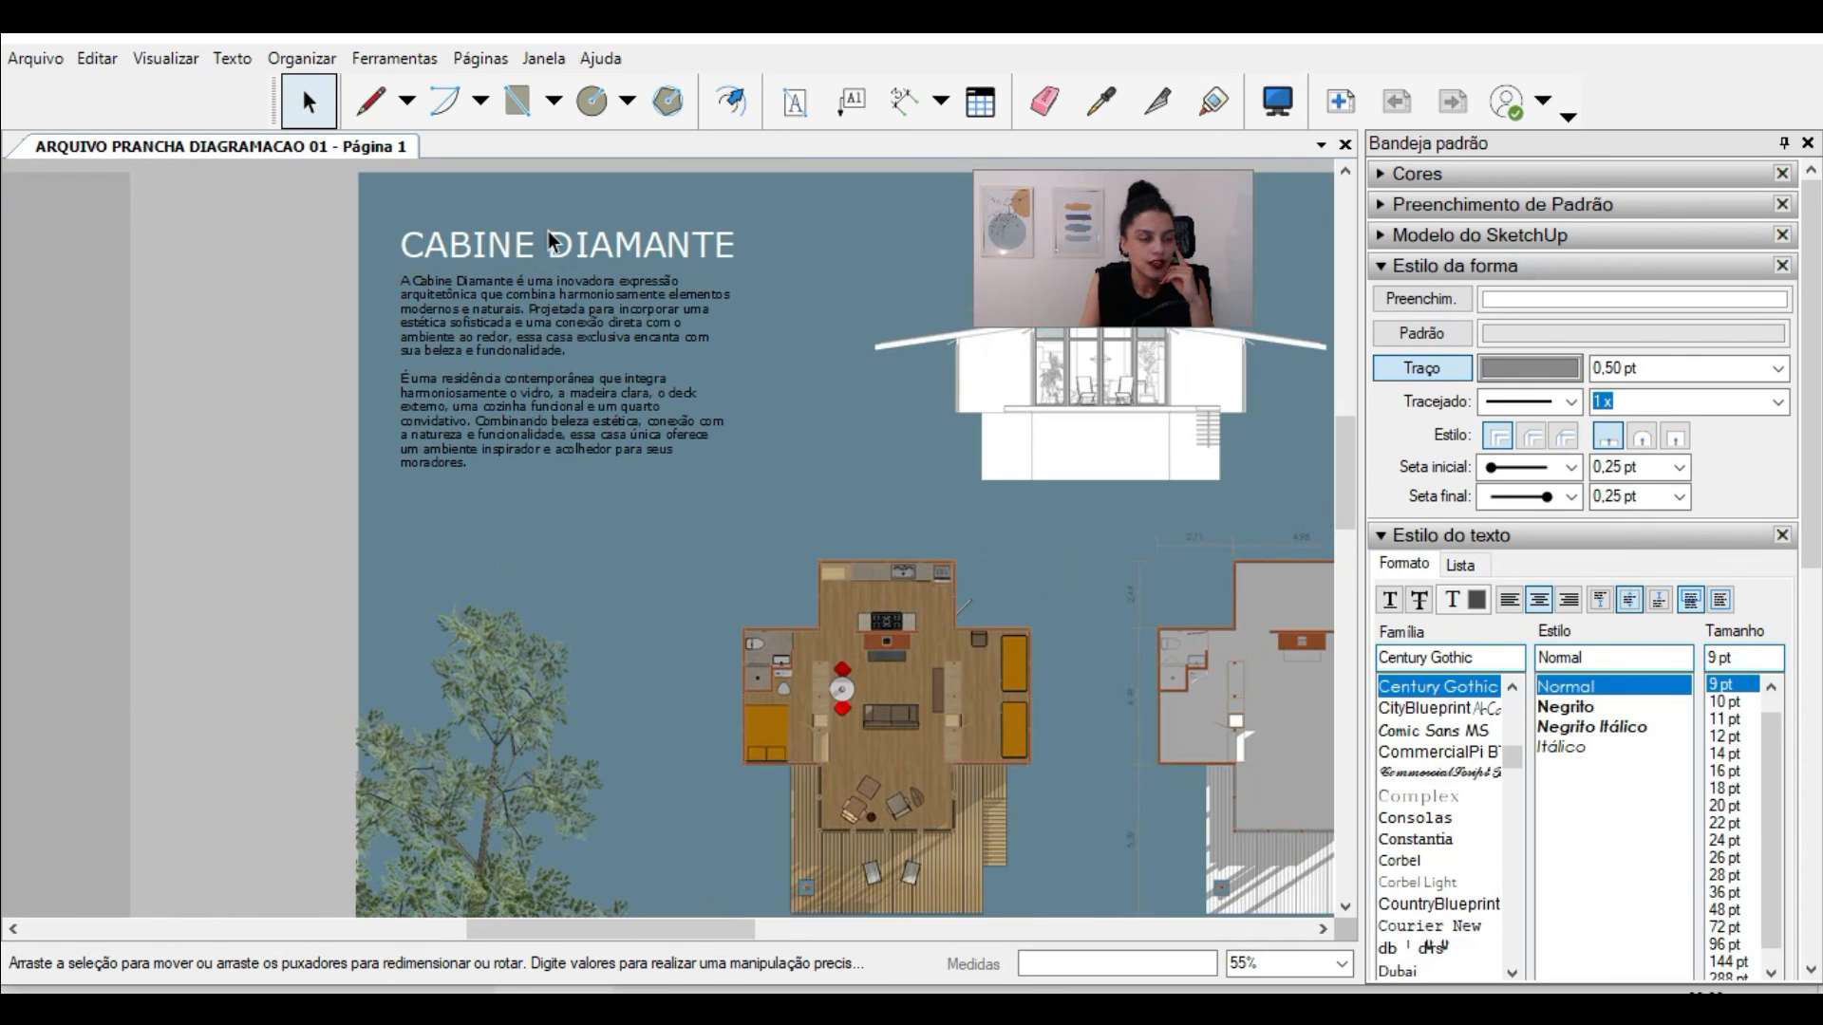
left_click(496, 279)
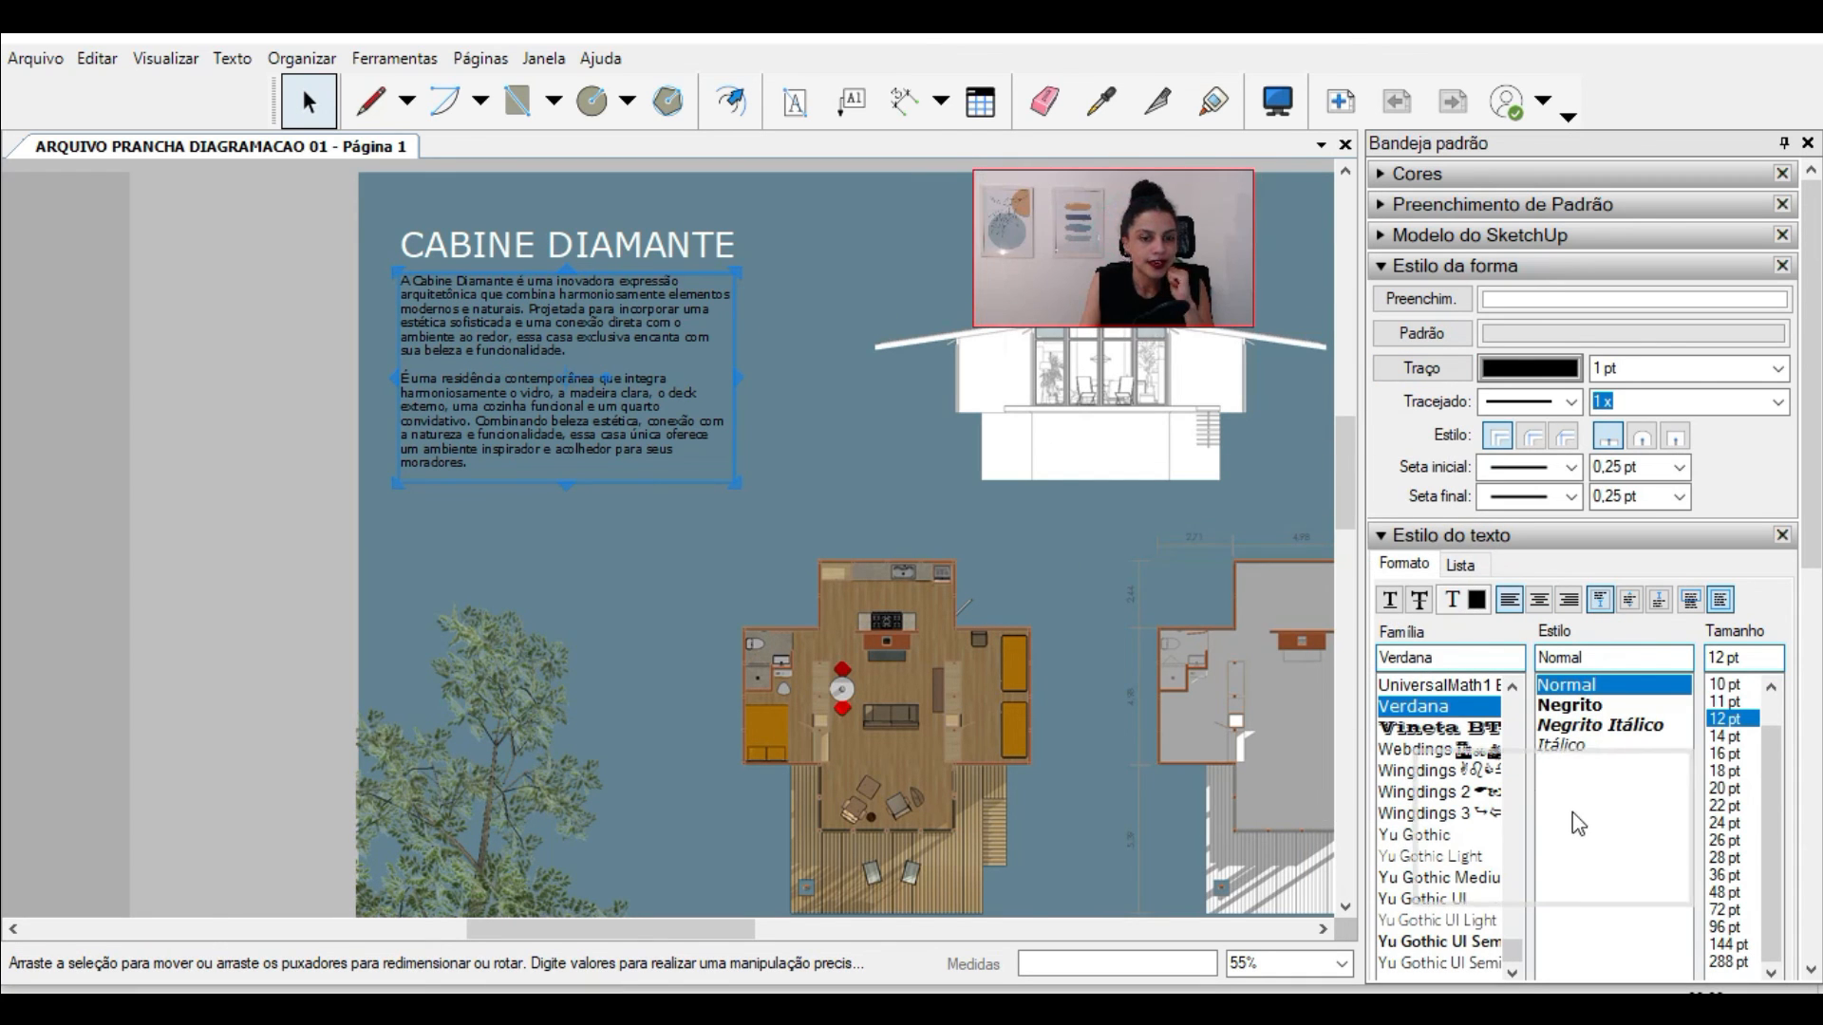
scroll(864, 342, "down", 2)
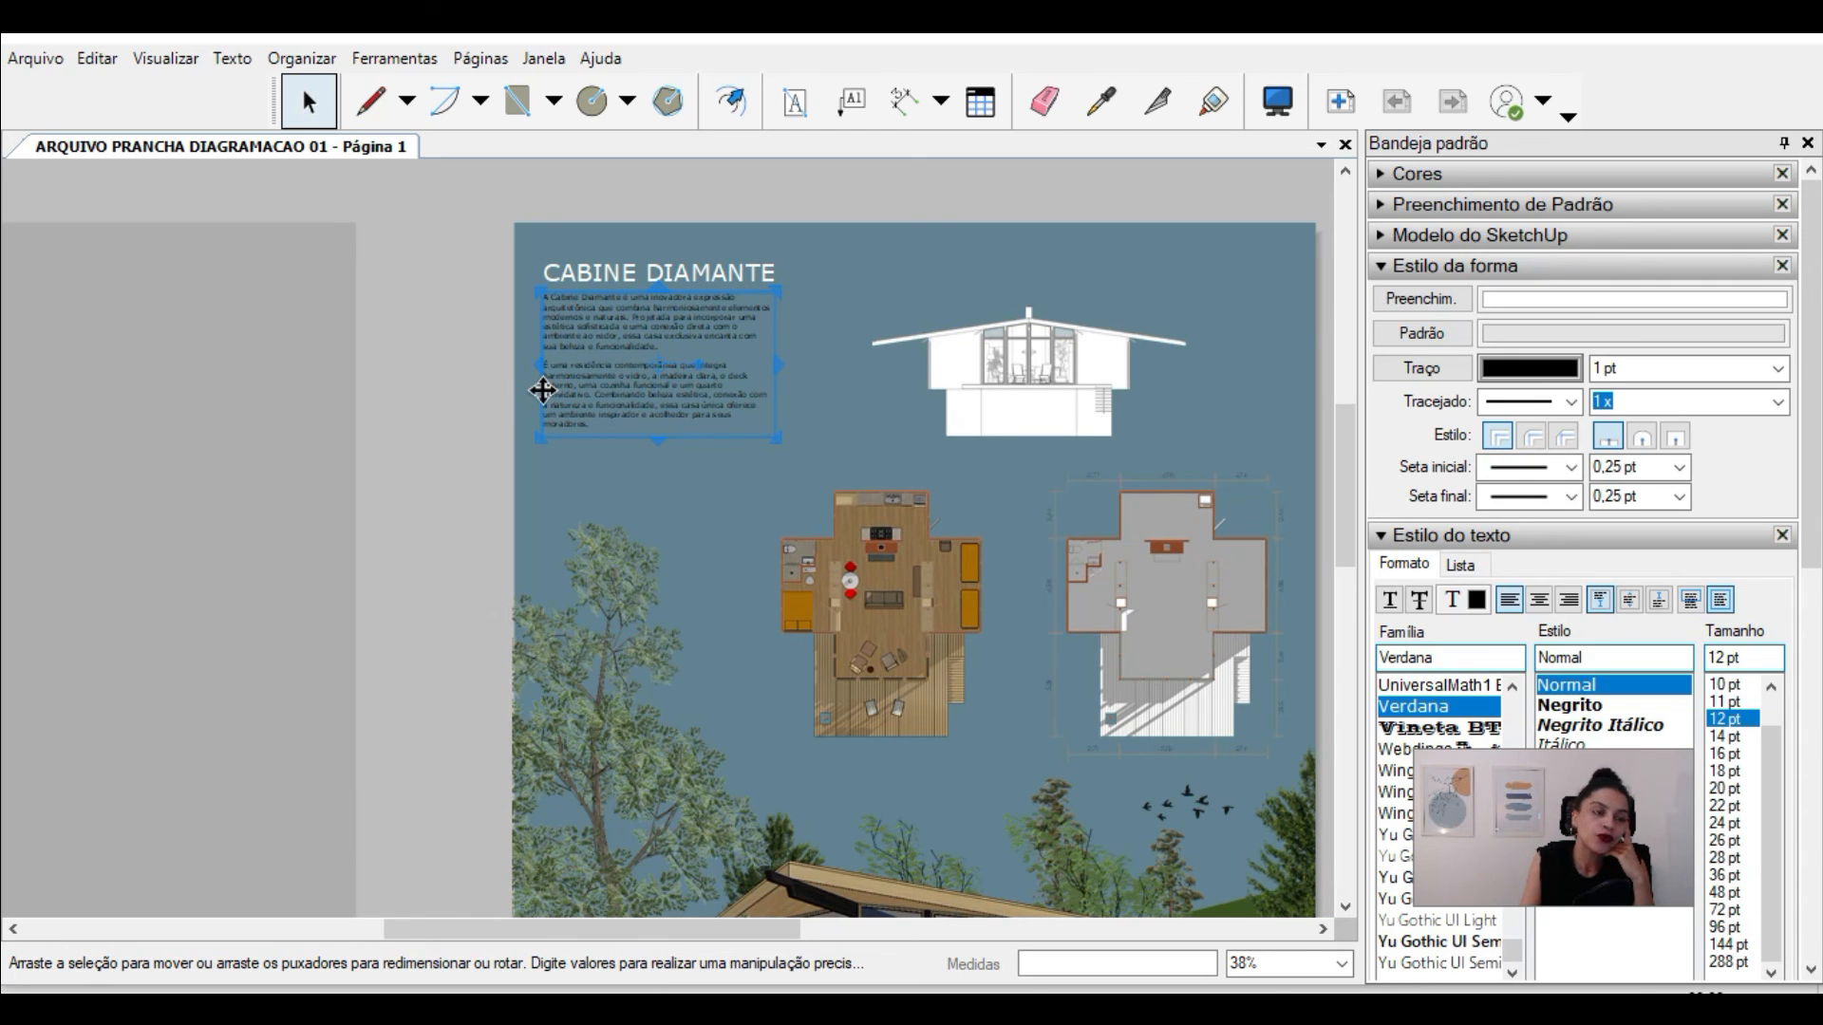
scroll(569, 349, "up", 1)
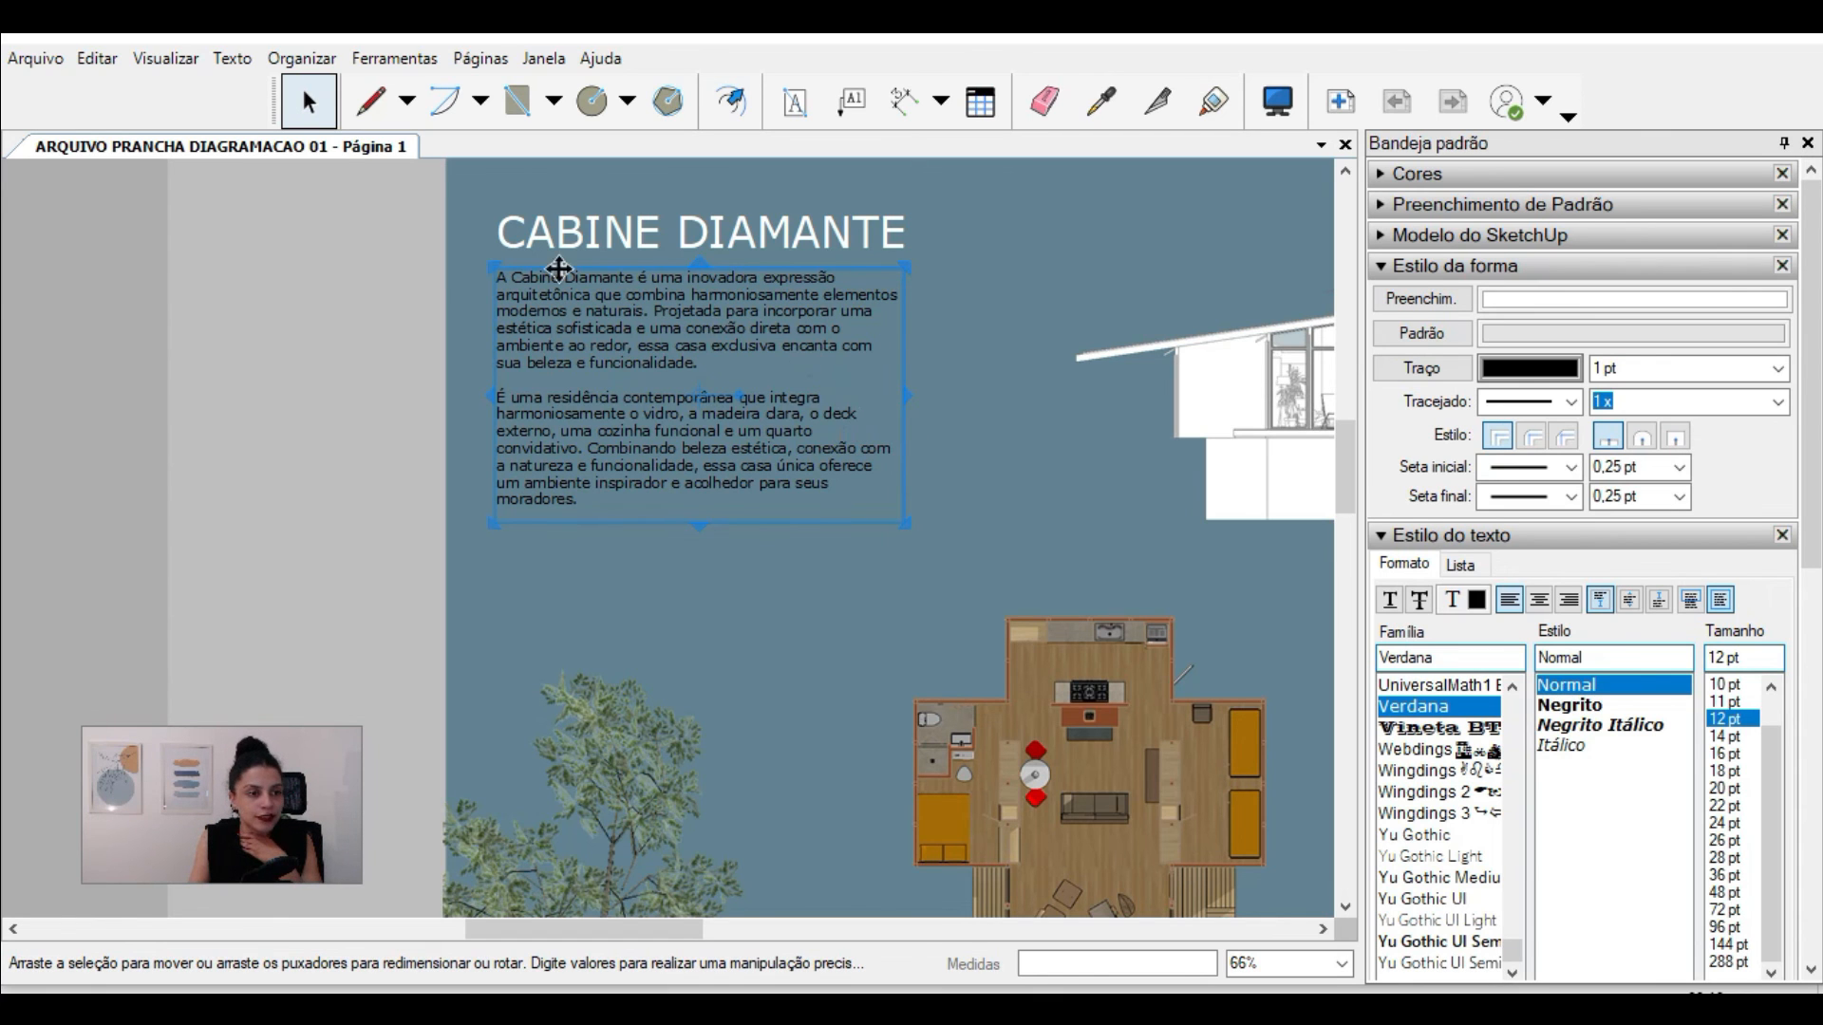
scroll(559, 268, "up", 2)
scroll(636, 305, "down", 2)
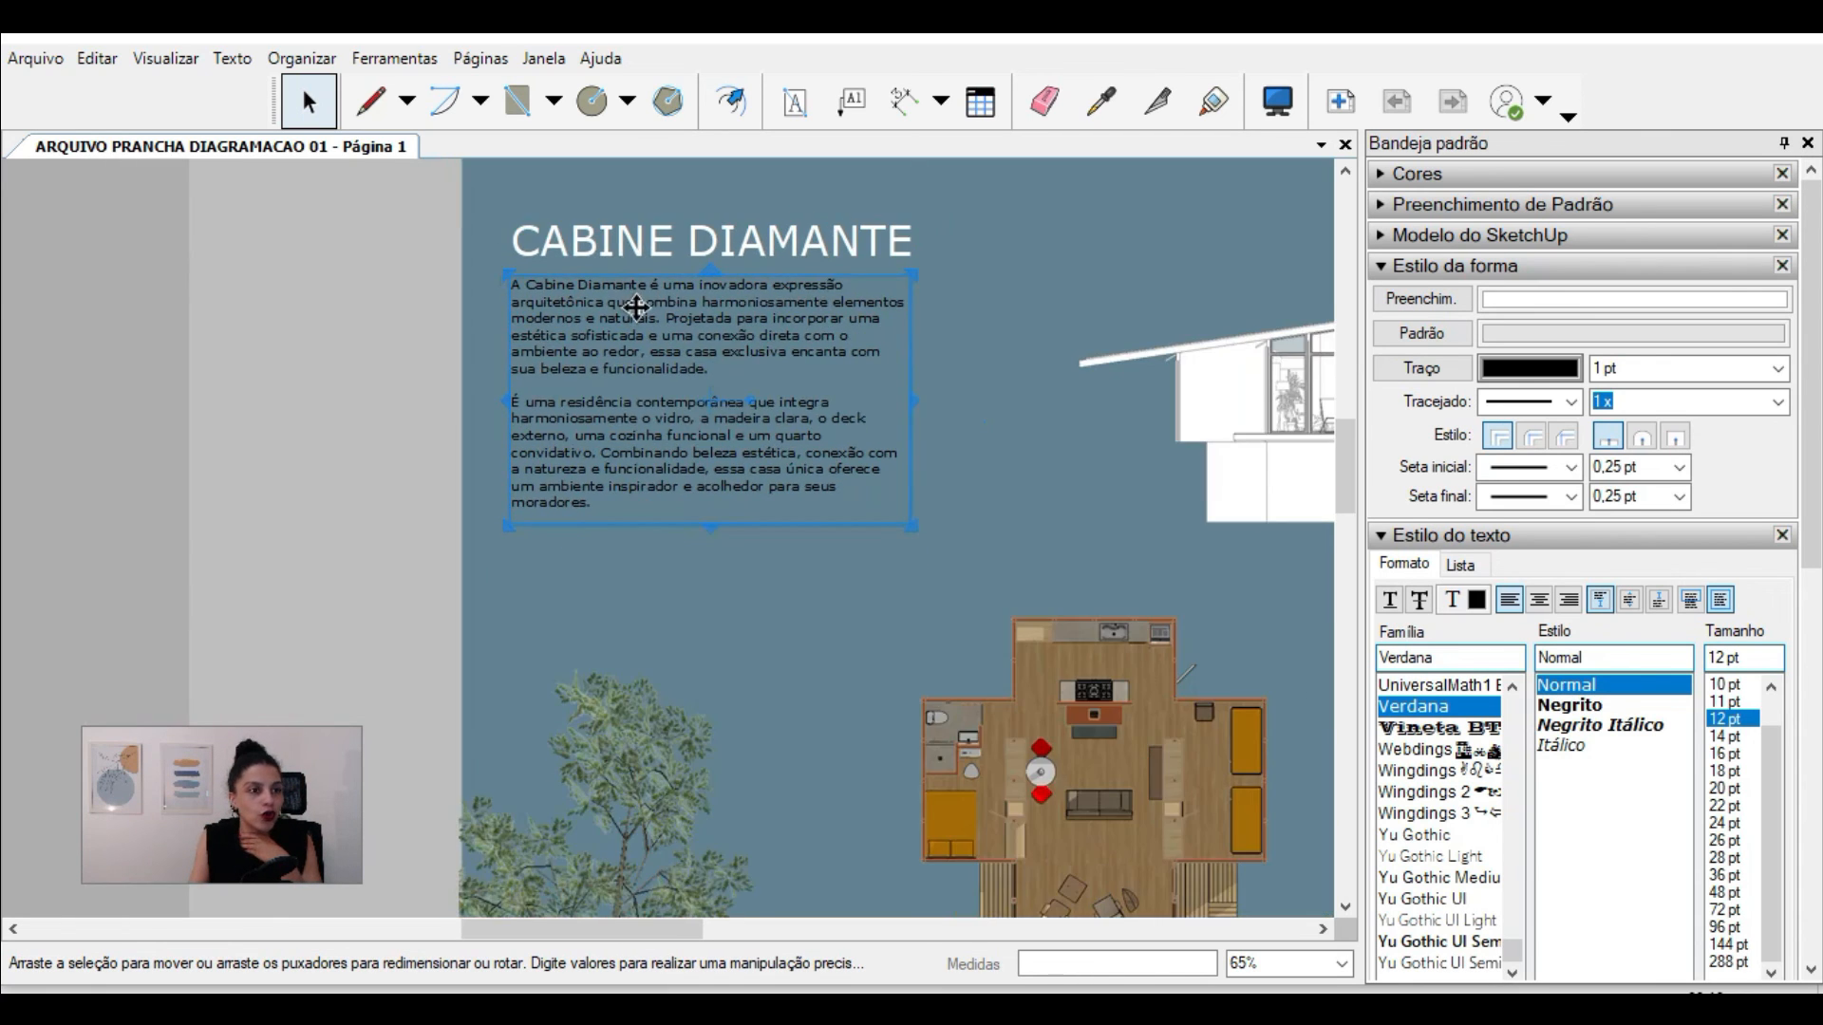
scroll(562, 334, "down", 1)
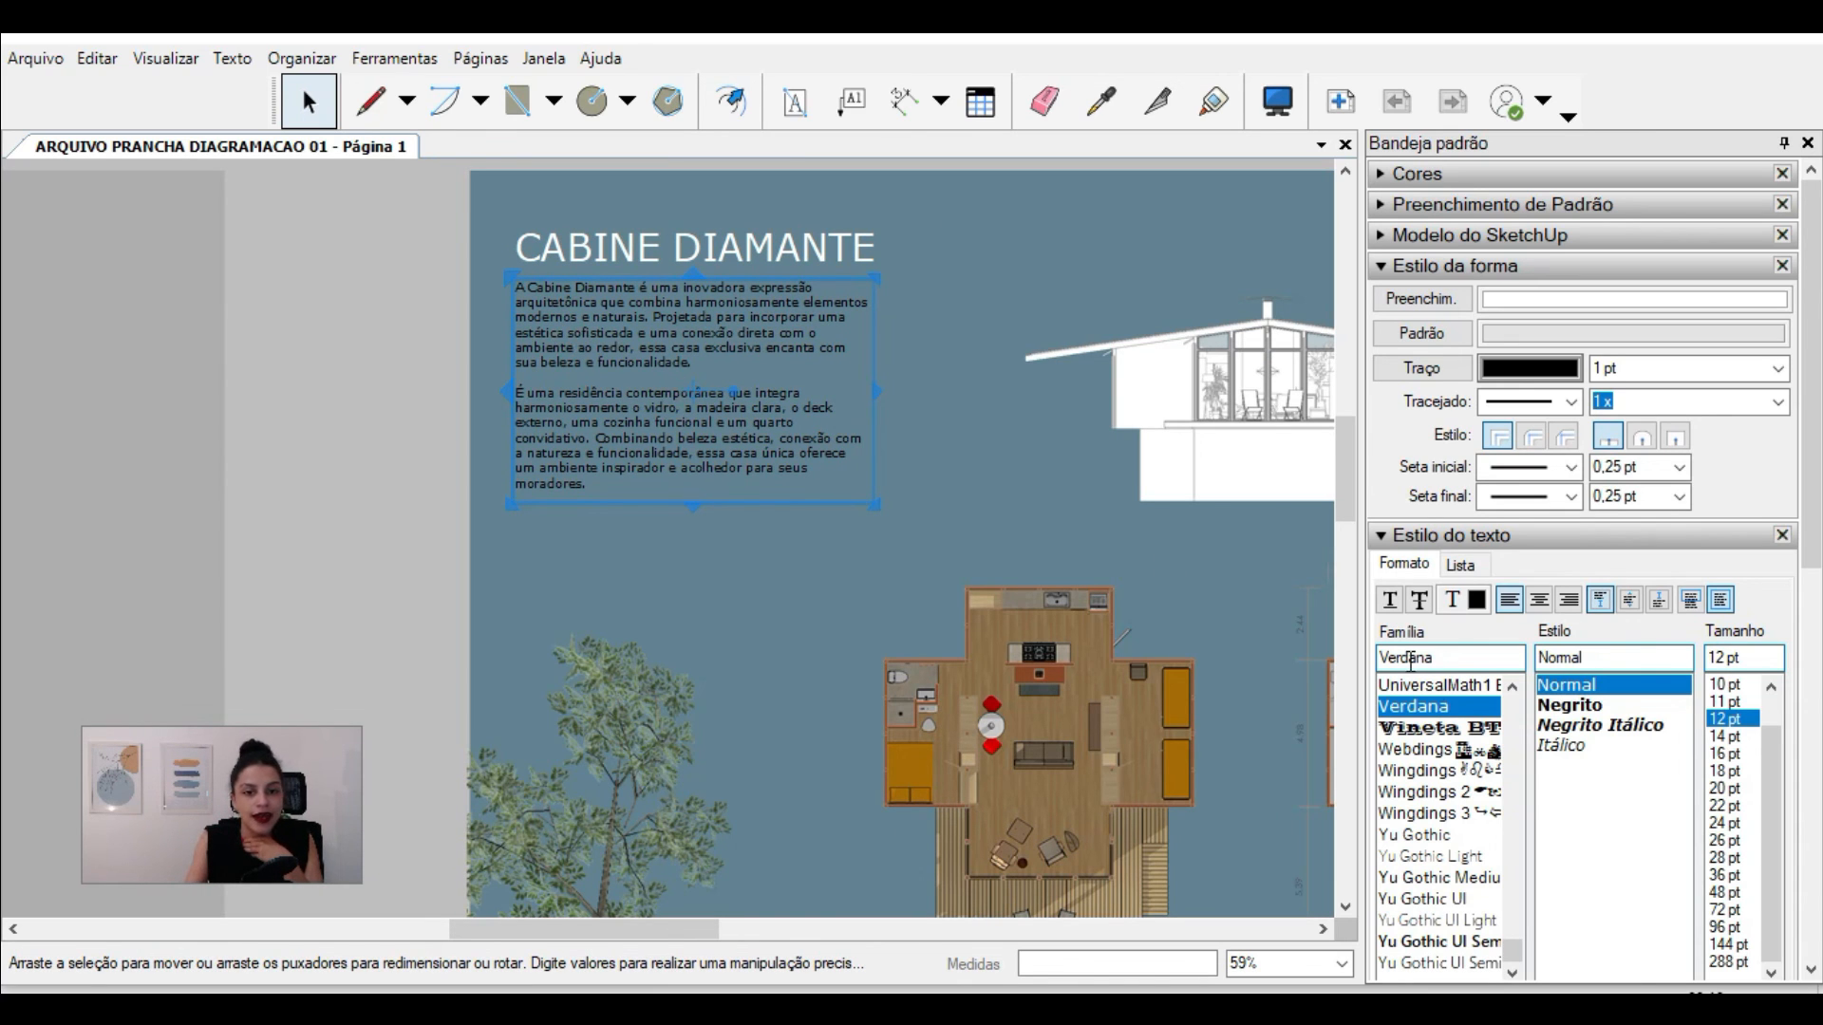
Step: Anchor the description paragraph vertically to the centre of its text box
left_click(1630, 600)
scroll(527, 259, "up", 2)
scroll(527, 259, "up", 4)
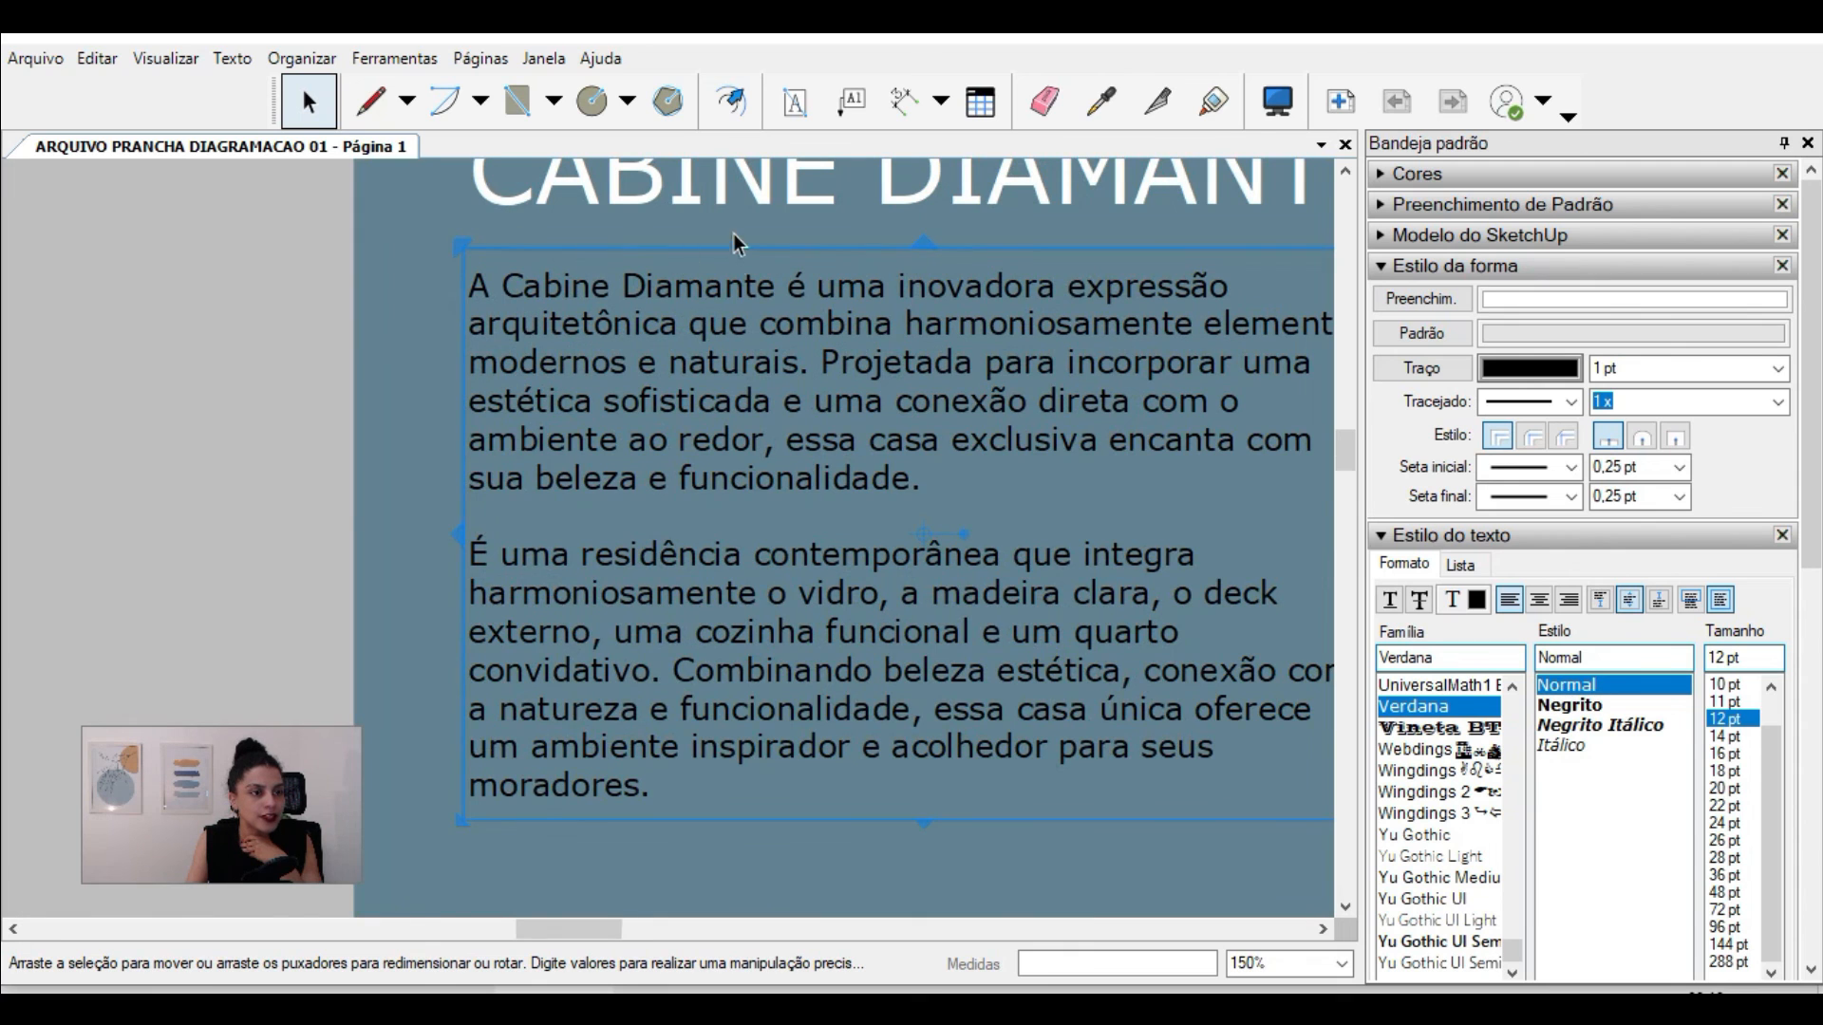
scroll(738, 243, "down", 2)
scroll(605, 646, "up", 3)
scroll(586, 684, "down", 1)
scroll(586, 683, "down", 2)
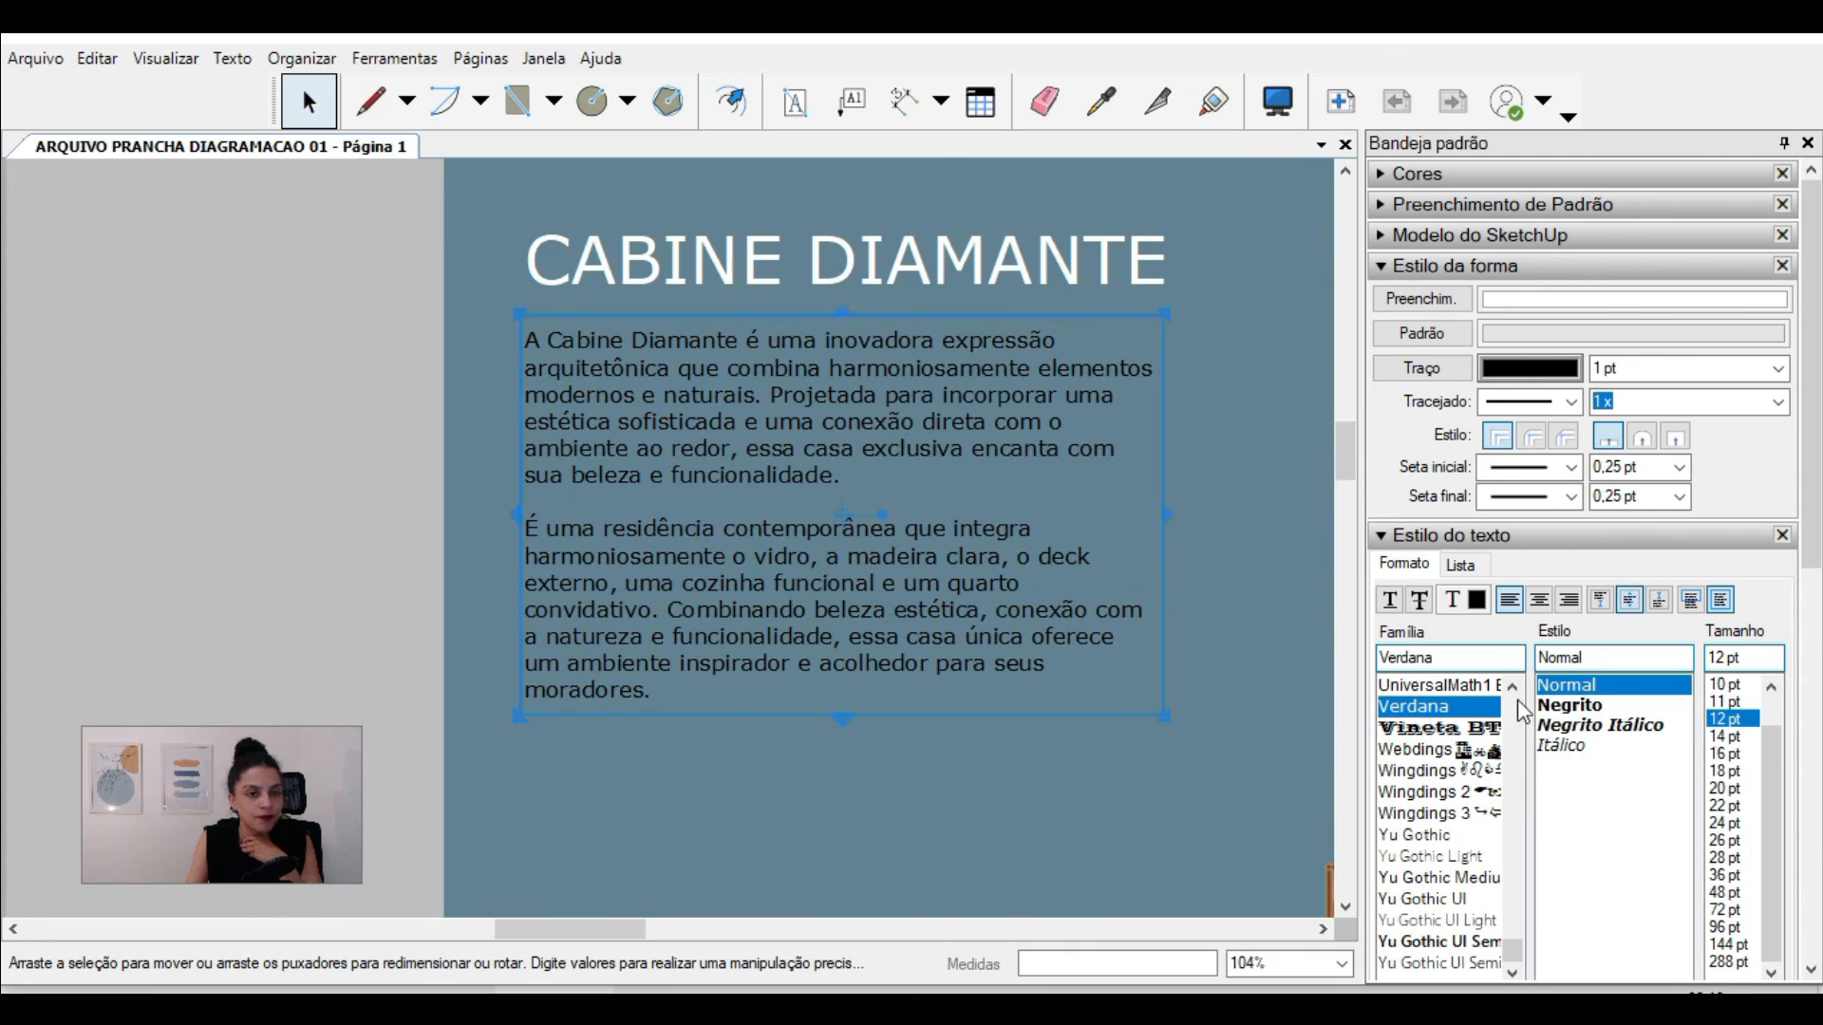
Step: Draw a white filled rectangle about 125 x 76 mm over the description paragraph and send it to the back
left_click(520, 101)
left_click(522, 315)
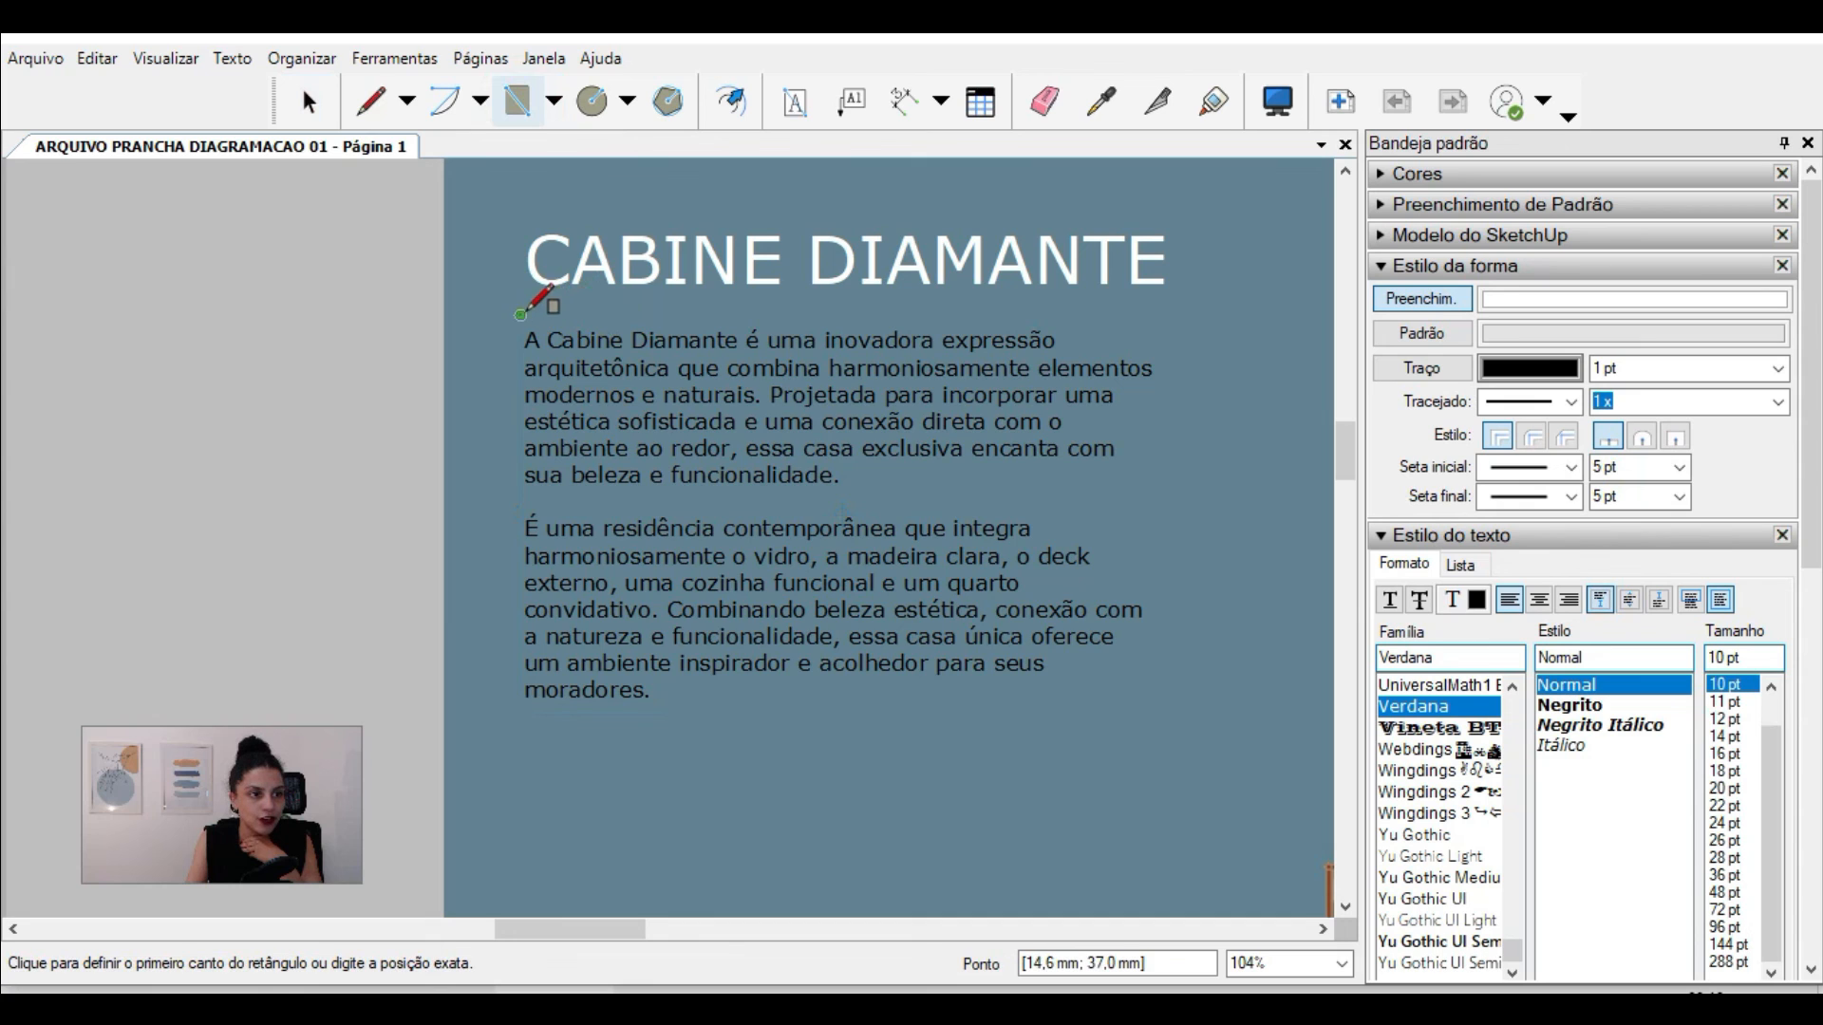
left_click(1173, 725)
key("space")
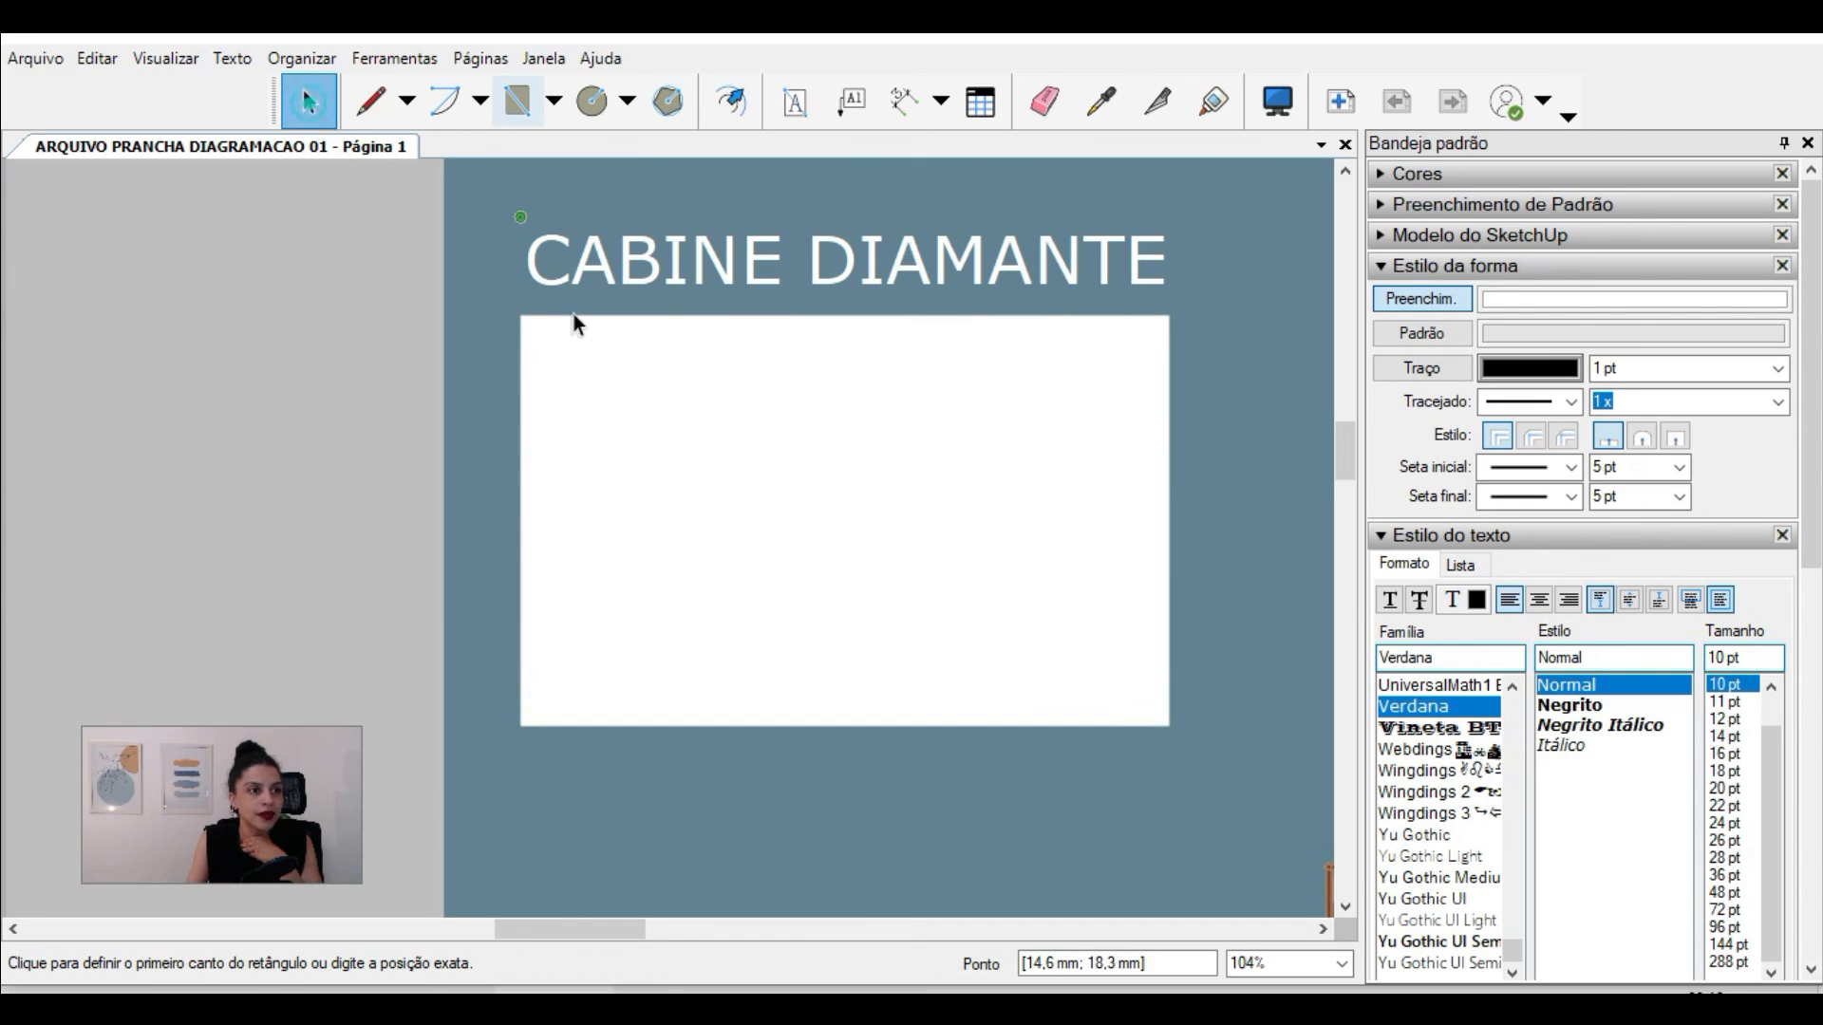
right_click(685, 373)
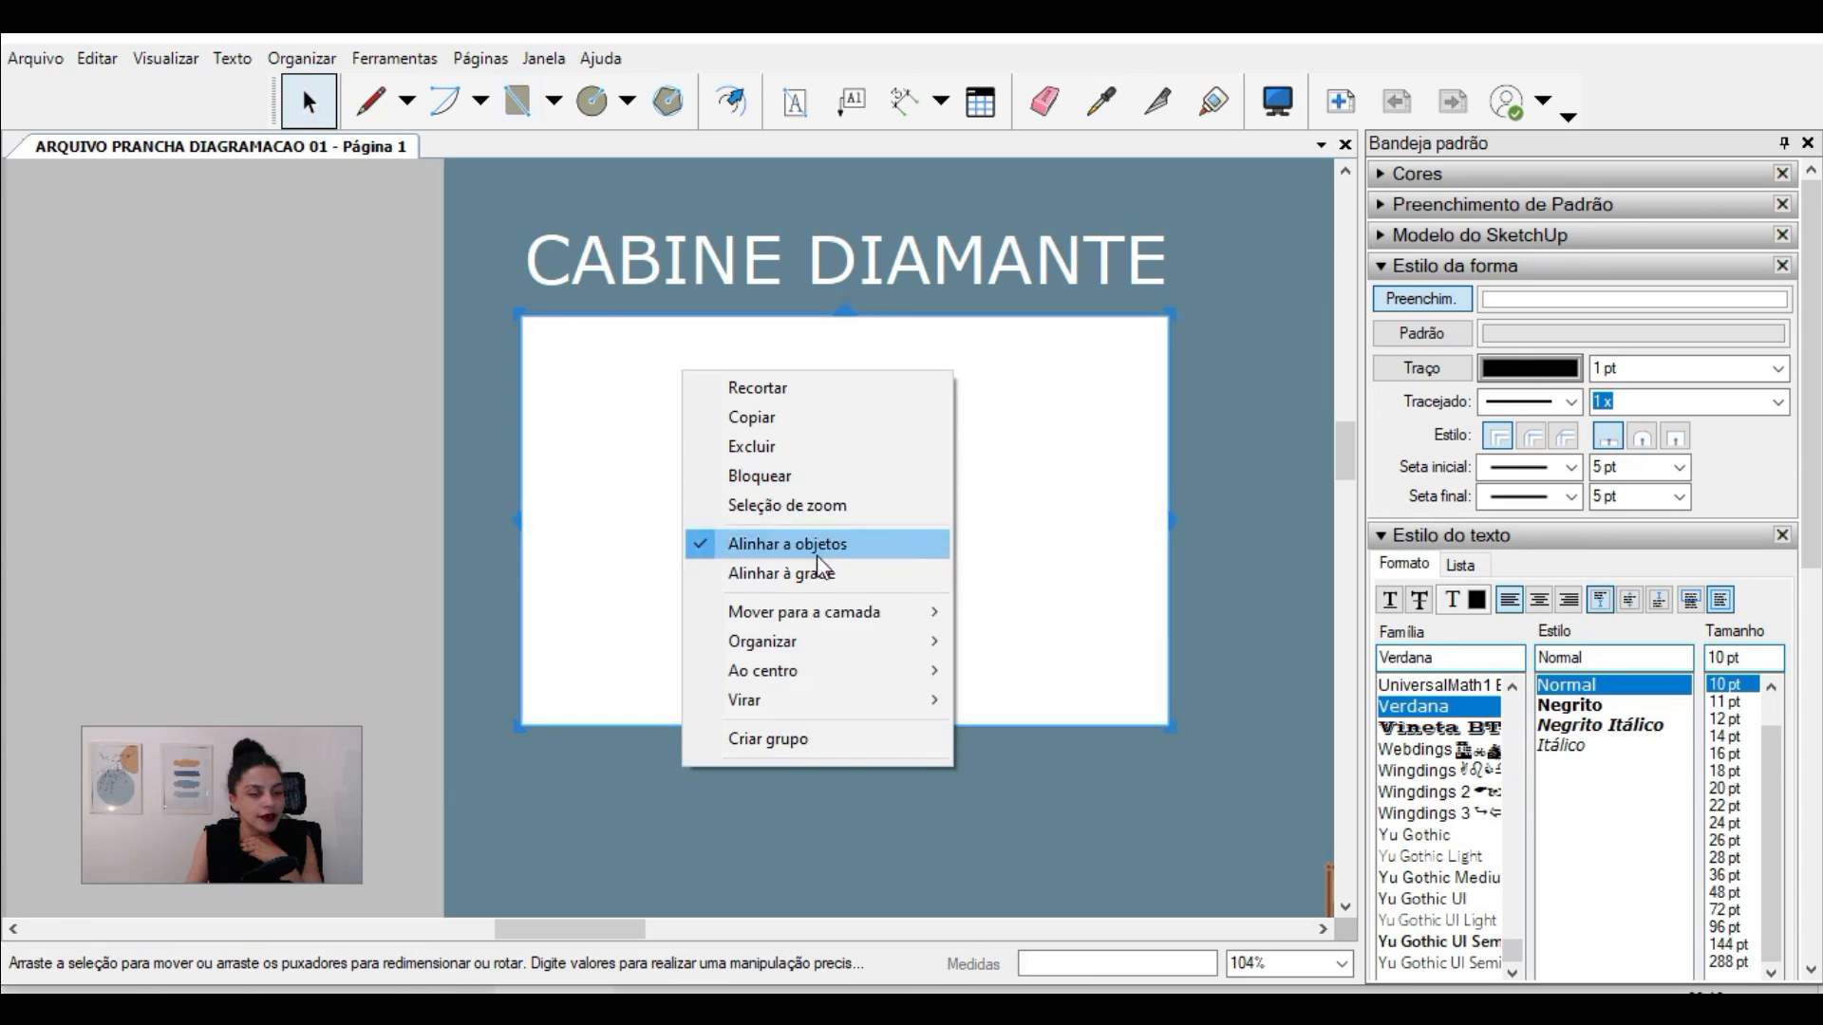
mouse_move(835, 641)
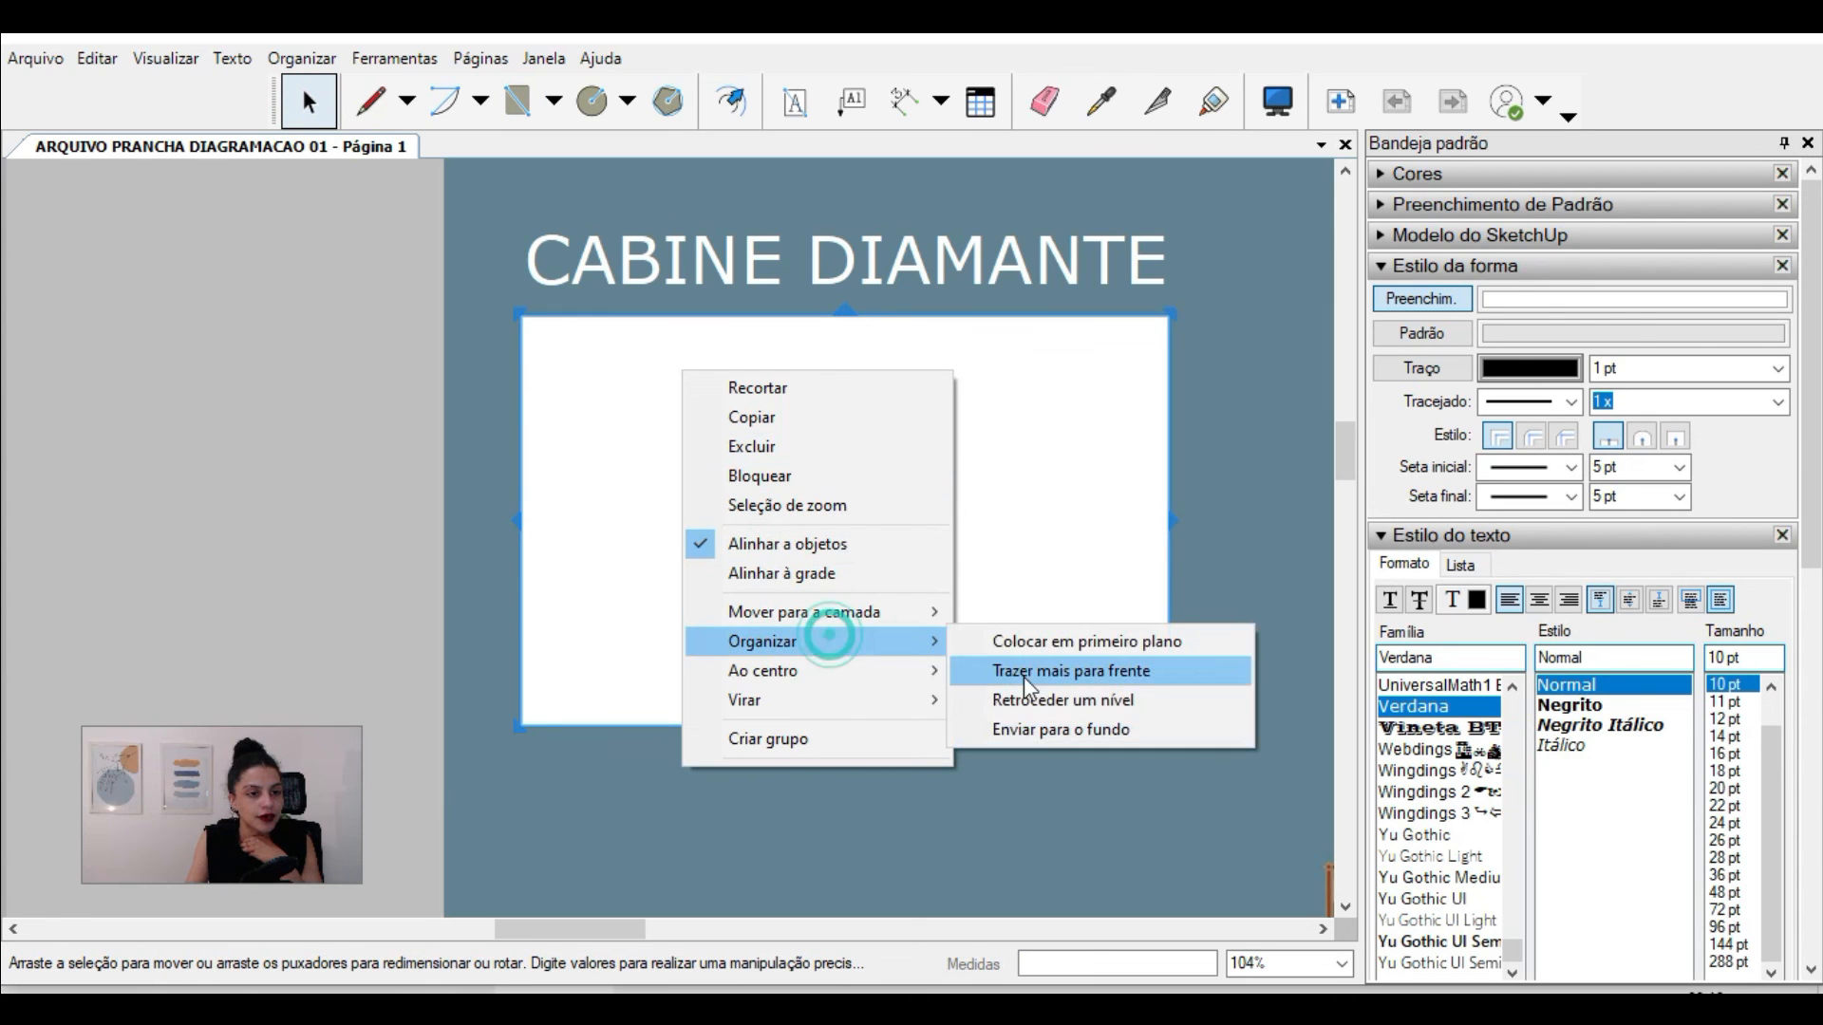
left_click(1049, 731)
Step: Stretch the description text box so its lower and right edges match the white rectangle
left_click(712, 418)
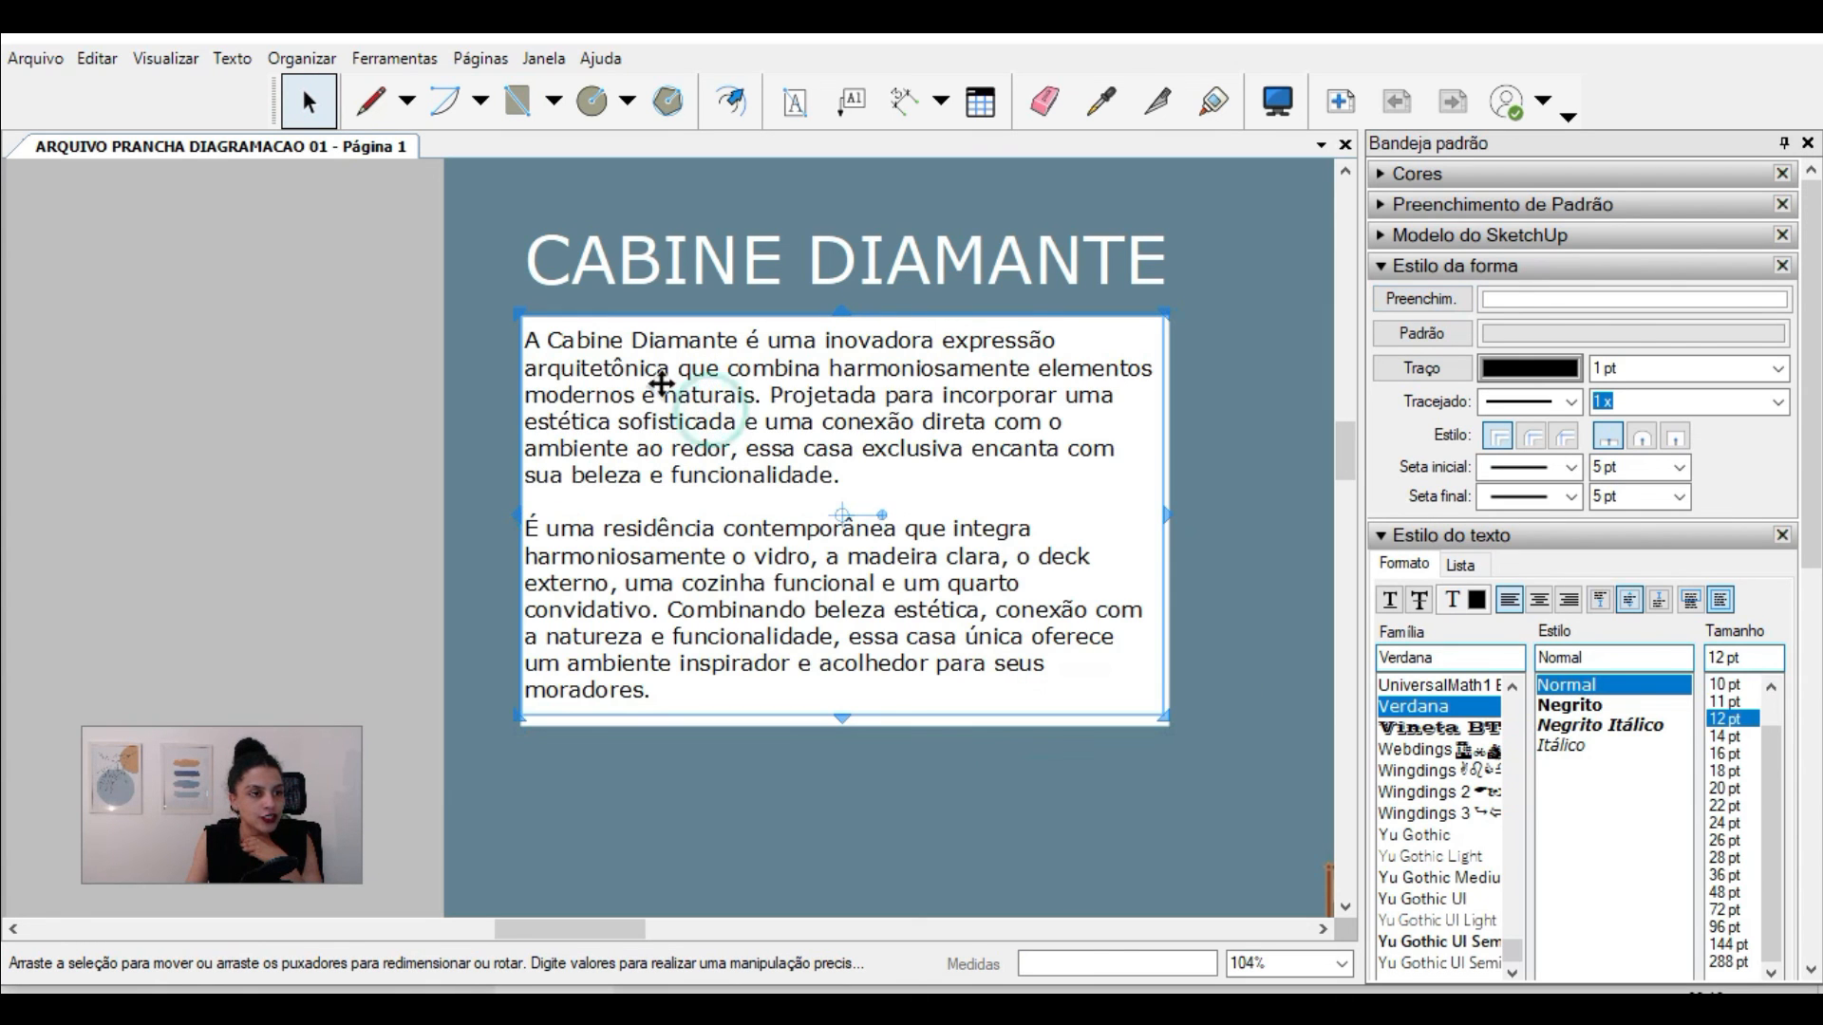
left_click_drag(850, 720, 884, 728)
left_click_drag(1164, 524, 1177, 537)
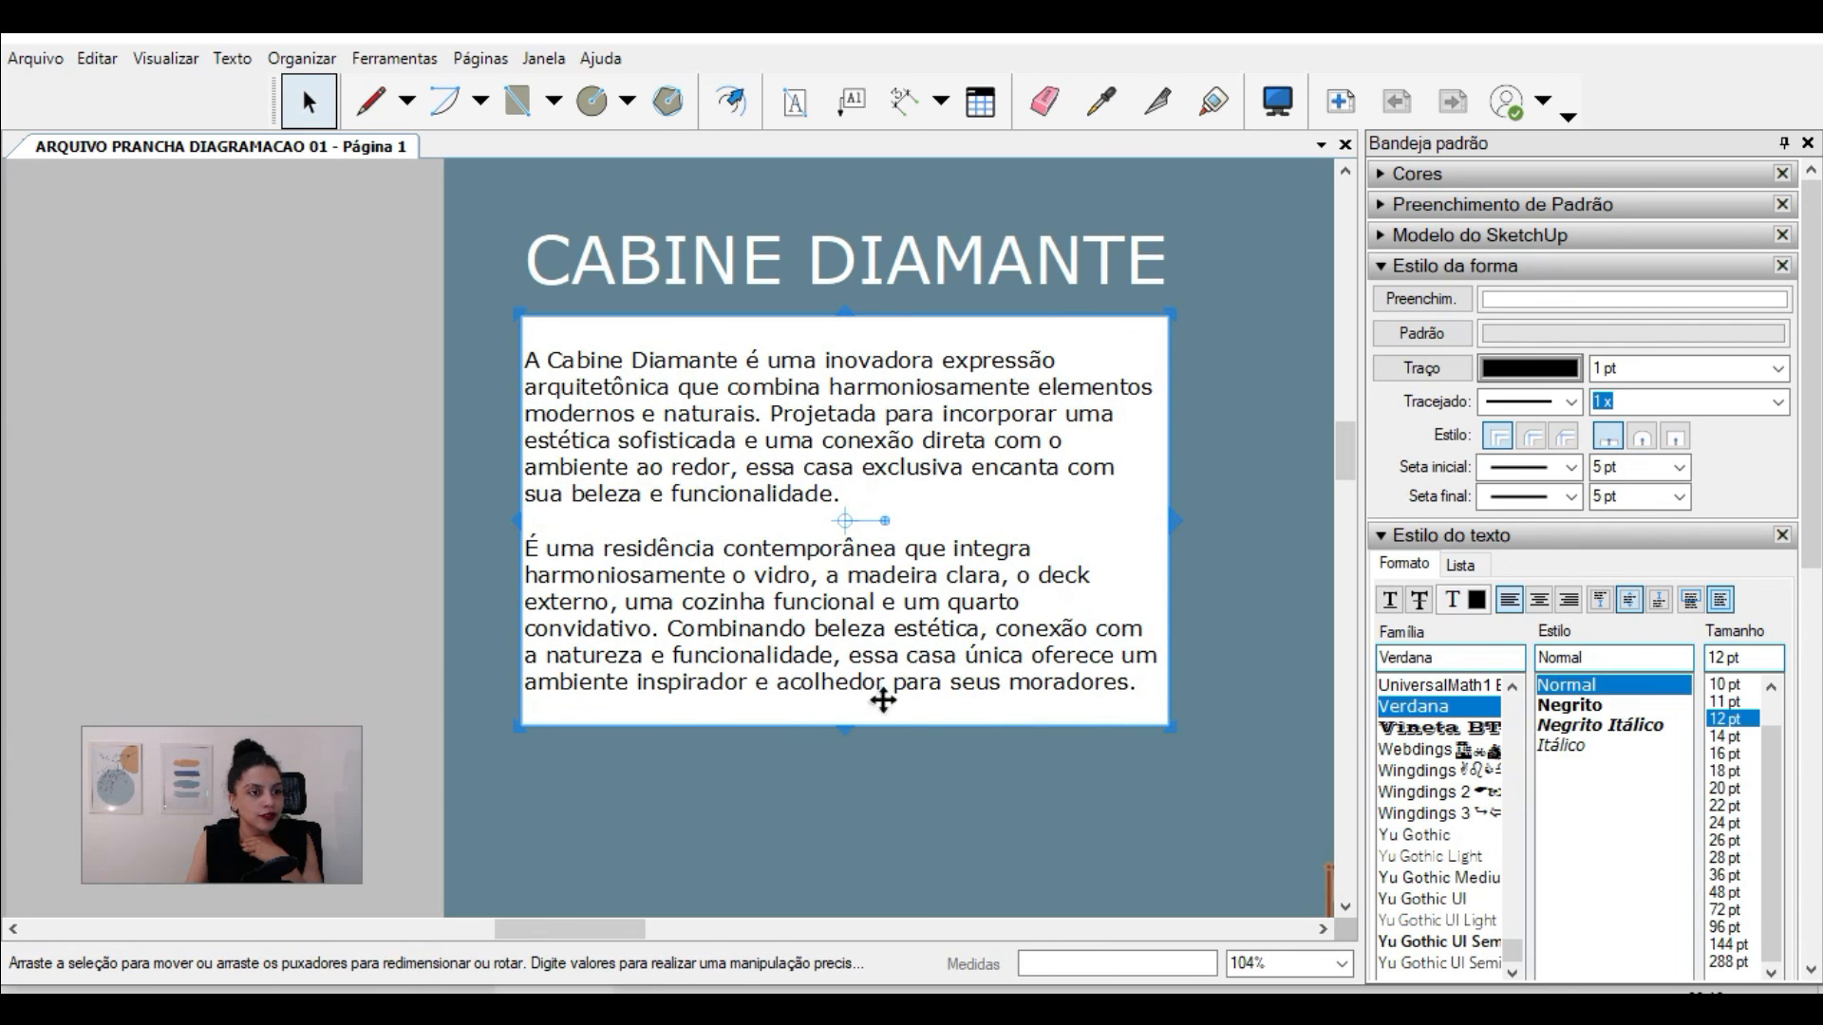
Step: Try the top, centre and bottom anchors on the description paragraph, finishing with it anchored to the top of its box
left_click(1602, 600)
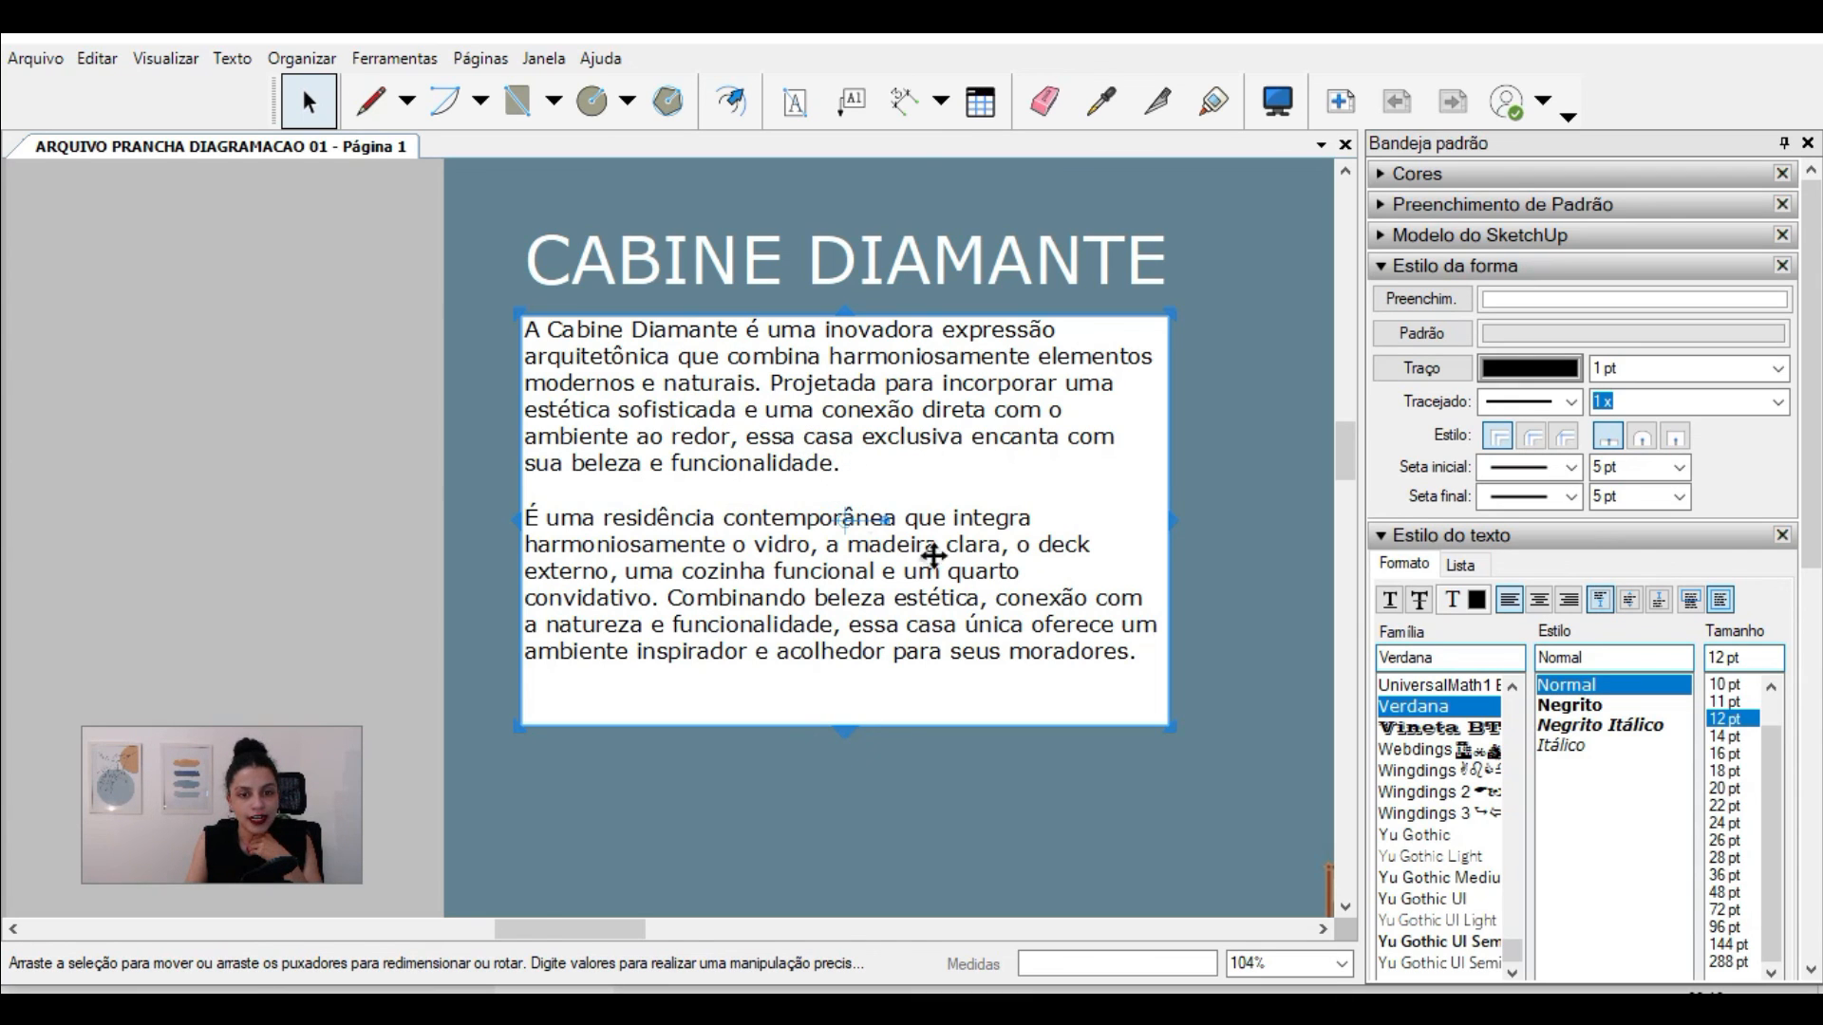
left_click(1629, 600)
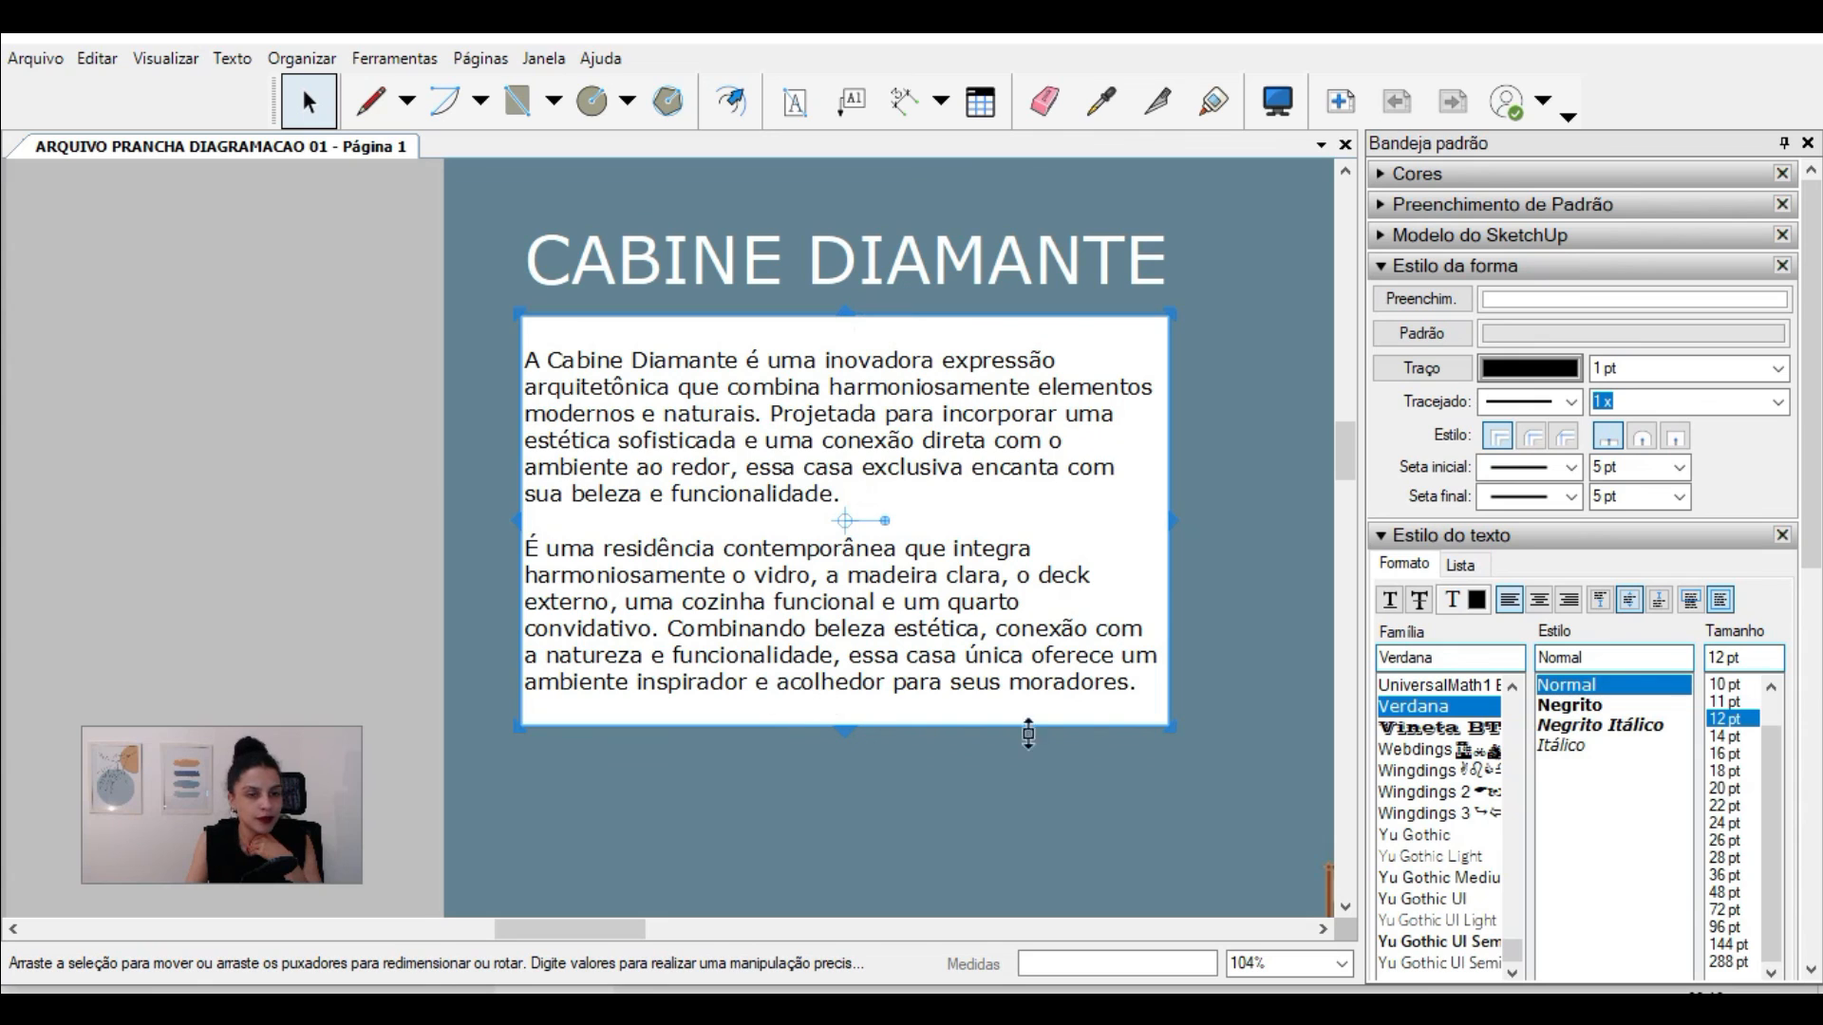
left_click(1658, 604)
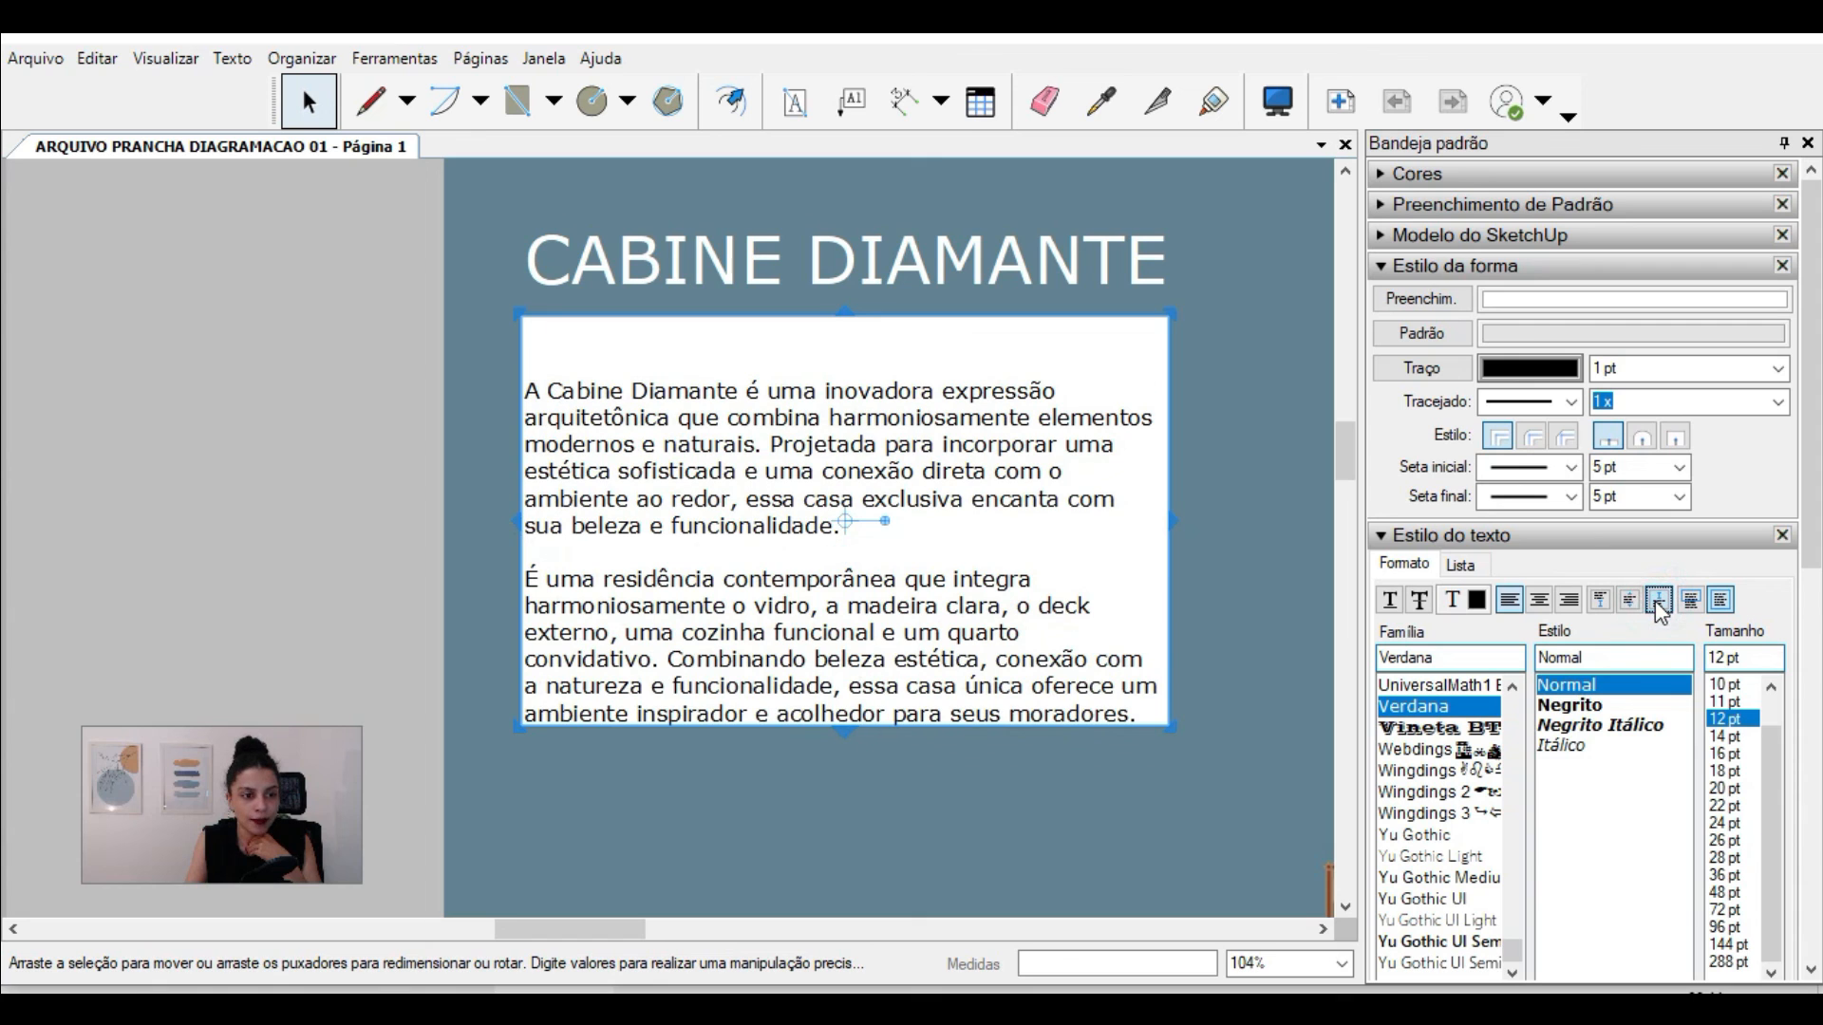
left_click(1600, 604)
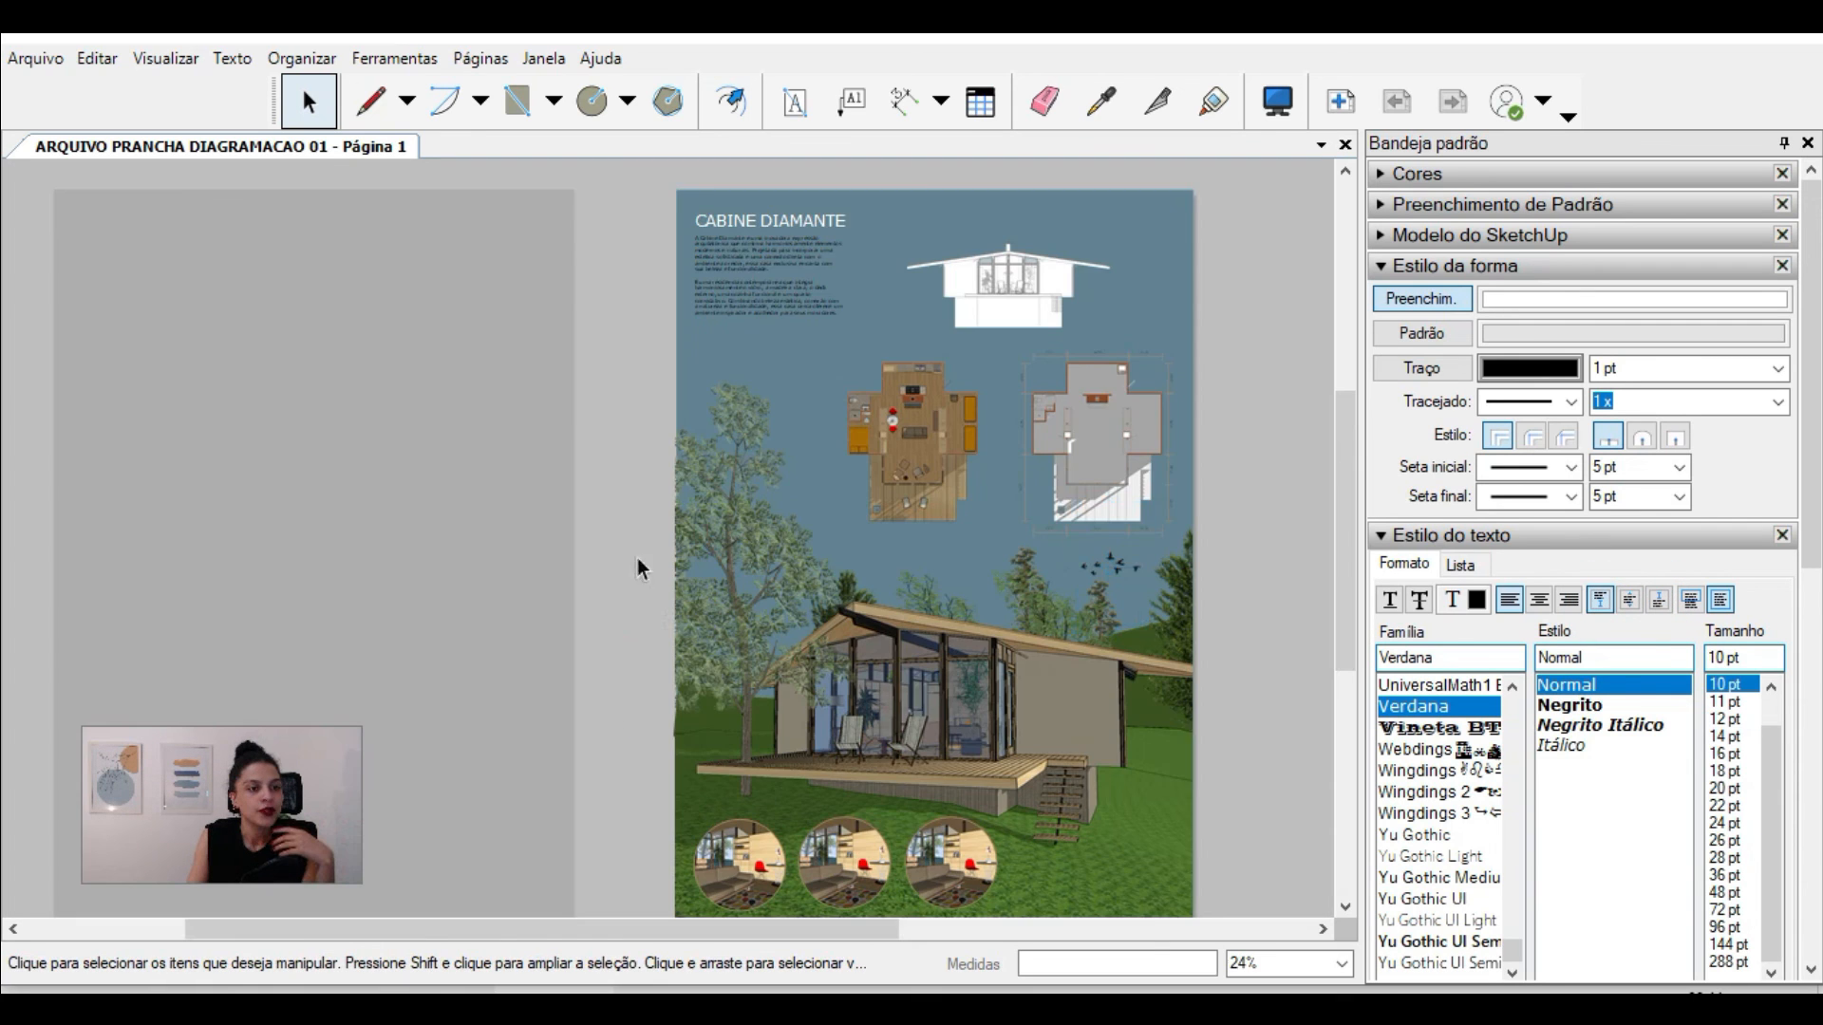
Step: Select the semi-transparent black rectangle beside the sheet and move it over the composition, aligned with the page's upper-left corner
scroll(636, 558, "down", 1)
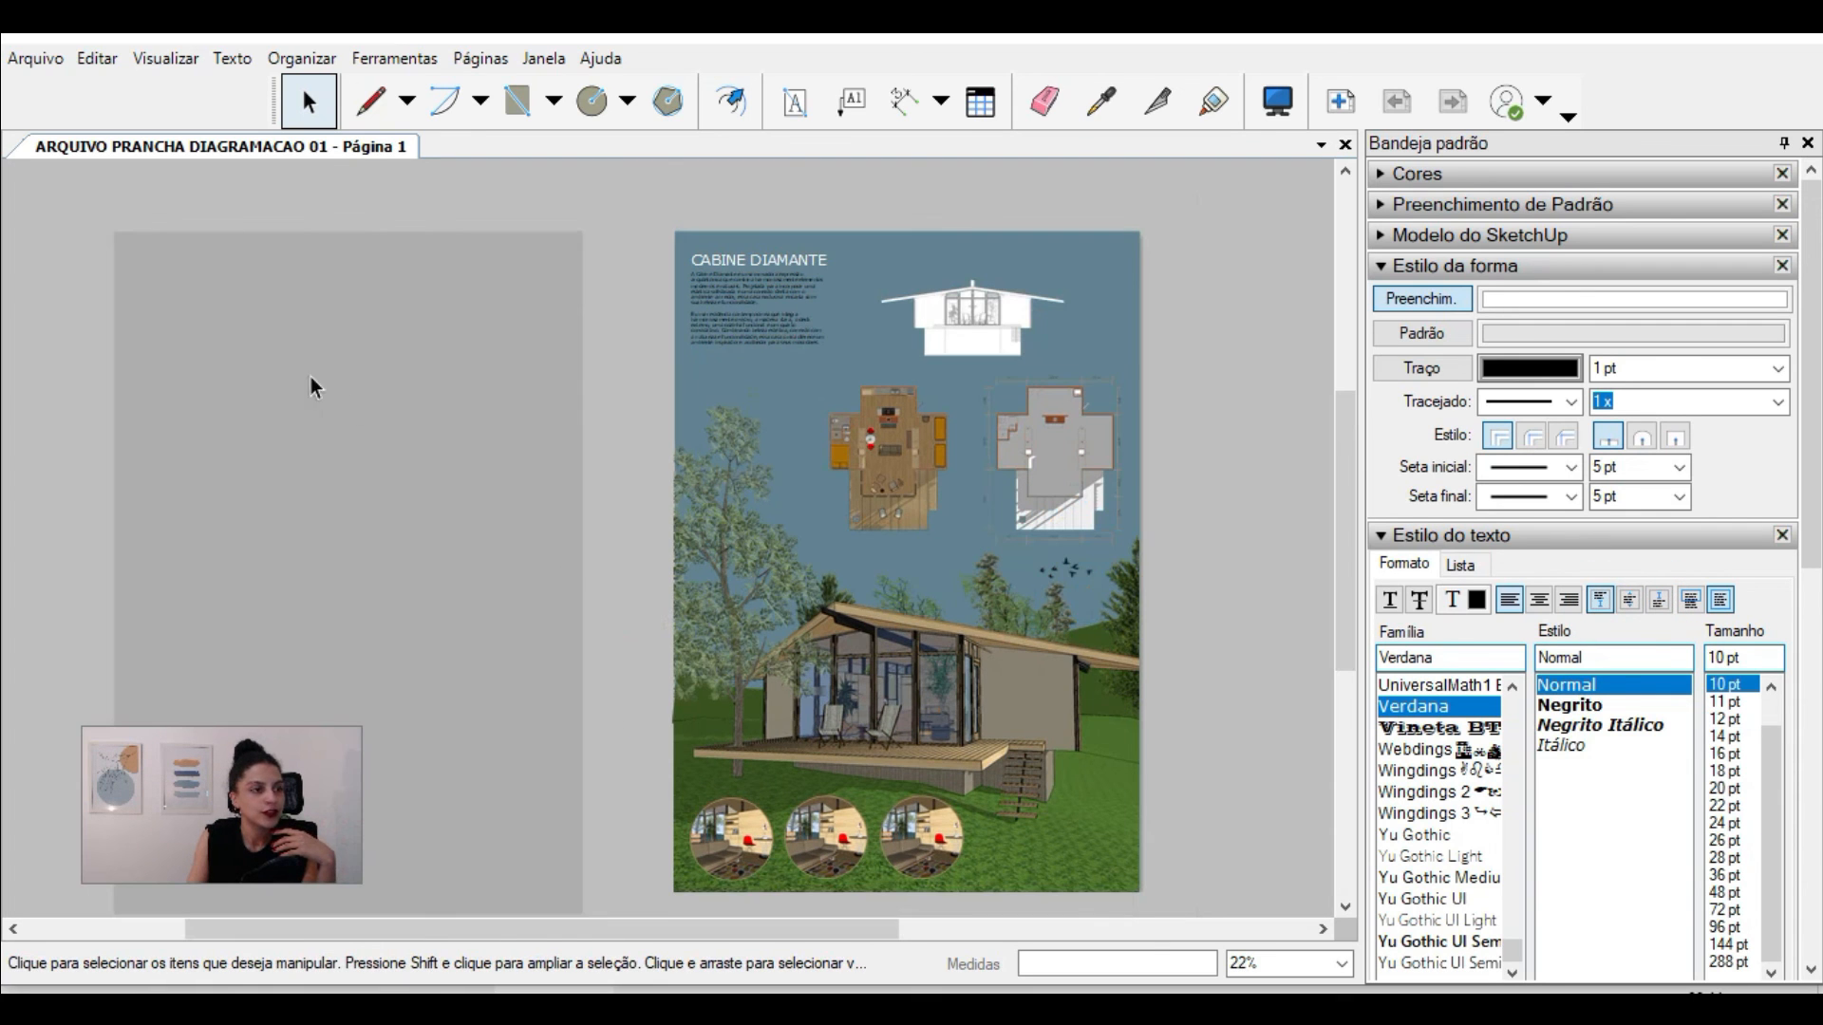
left_click(258, 319)
scroll(157, 233, "up", 2)
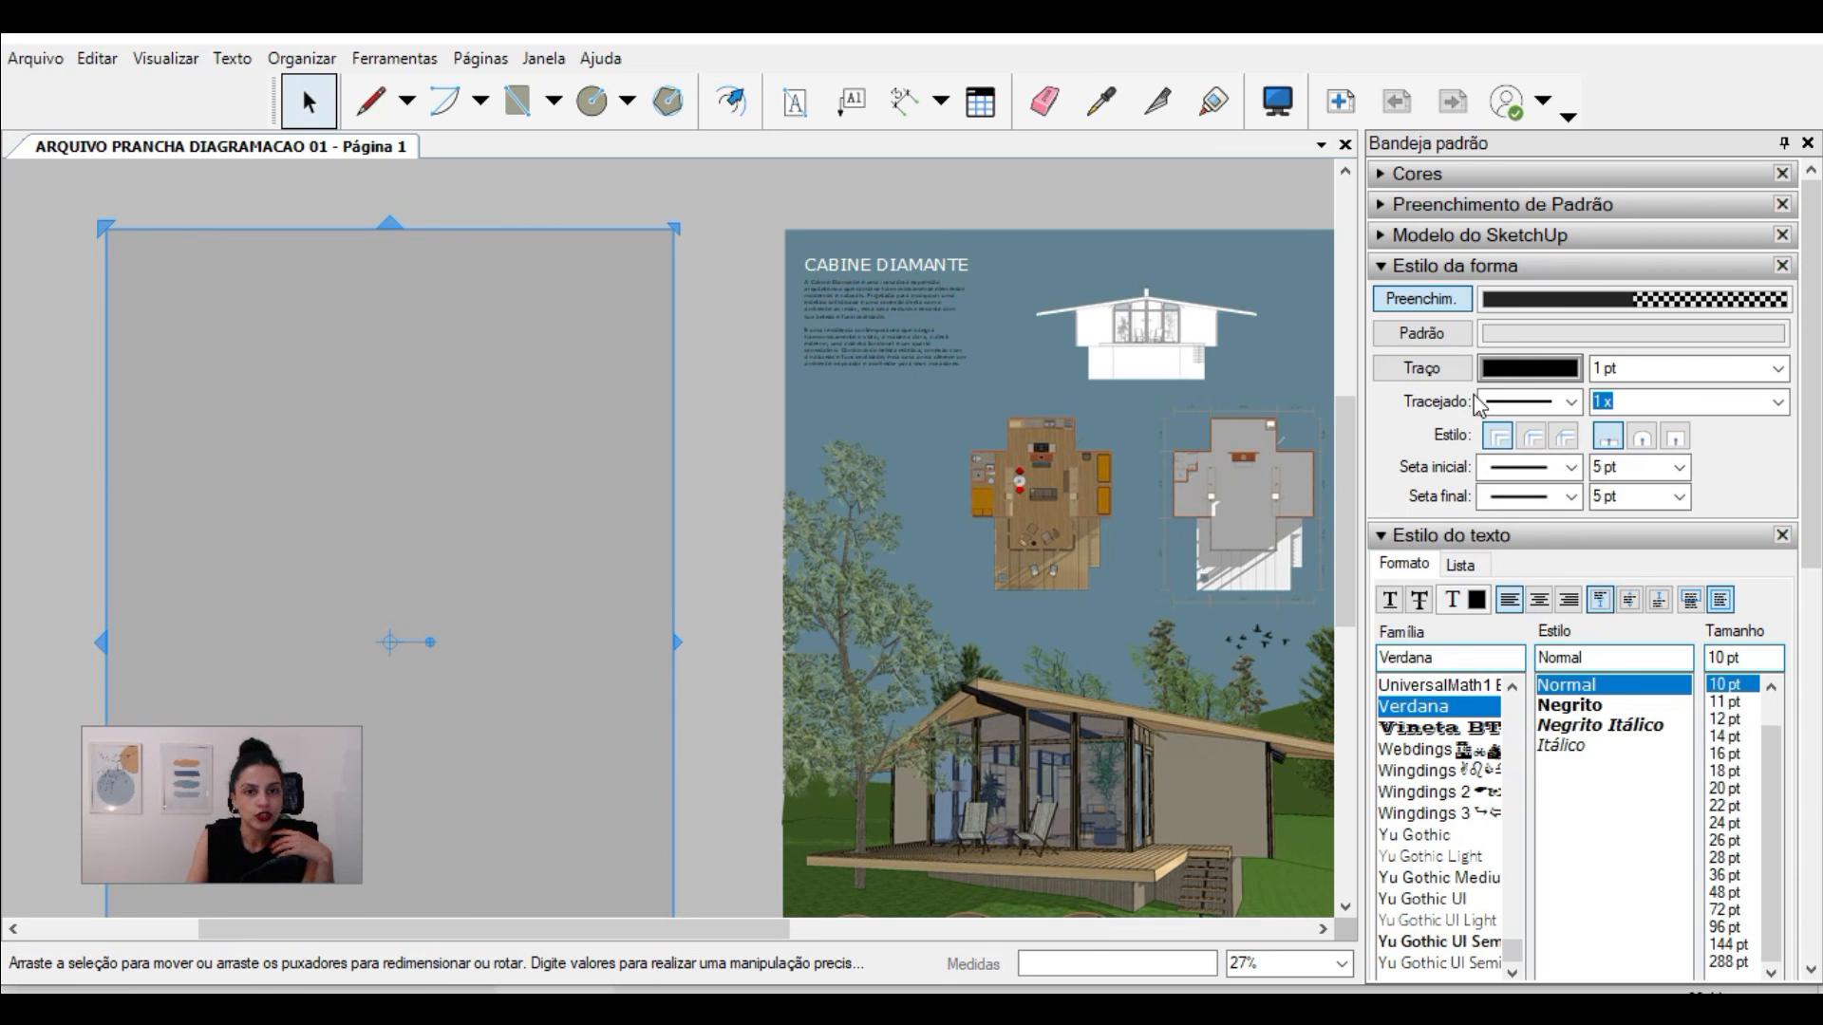
left_click_drag(173, 241, 869, 262)
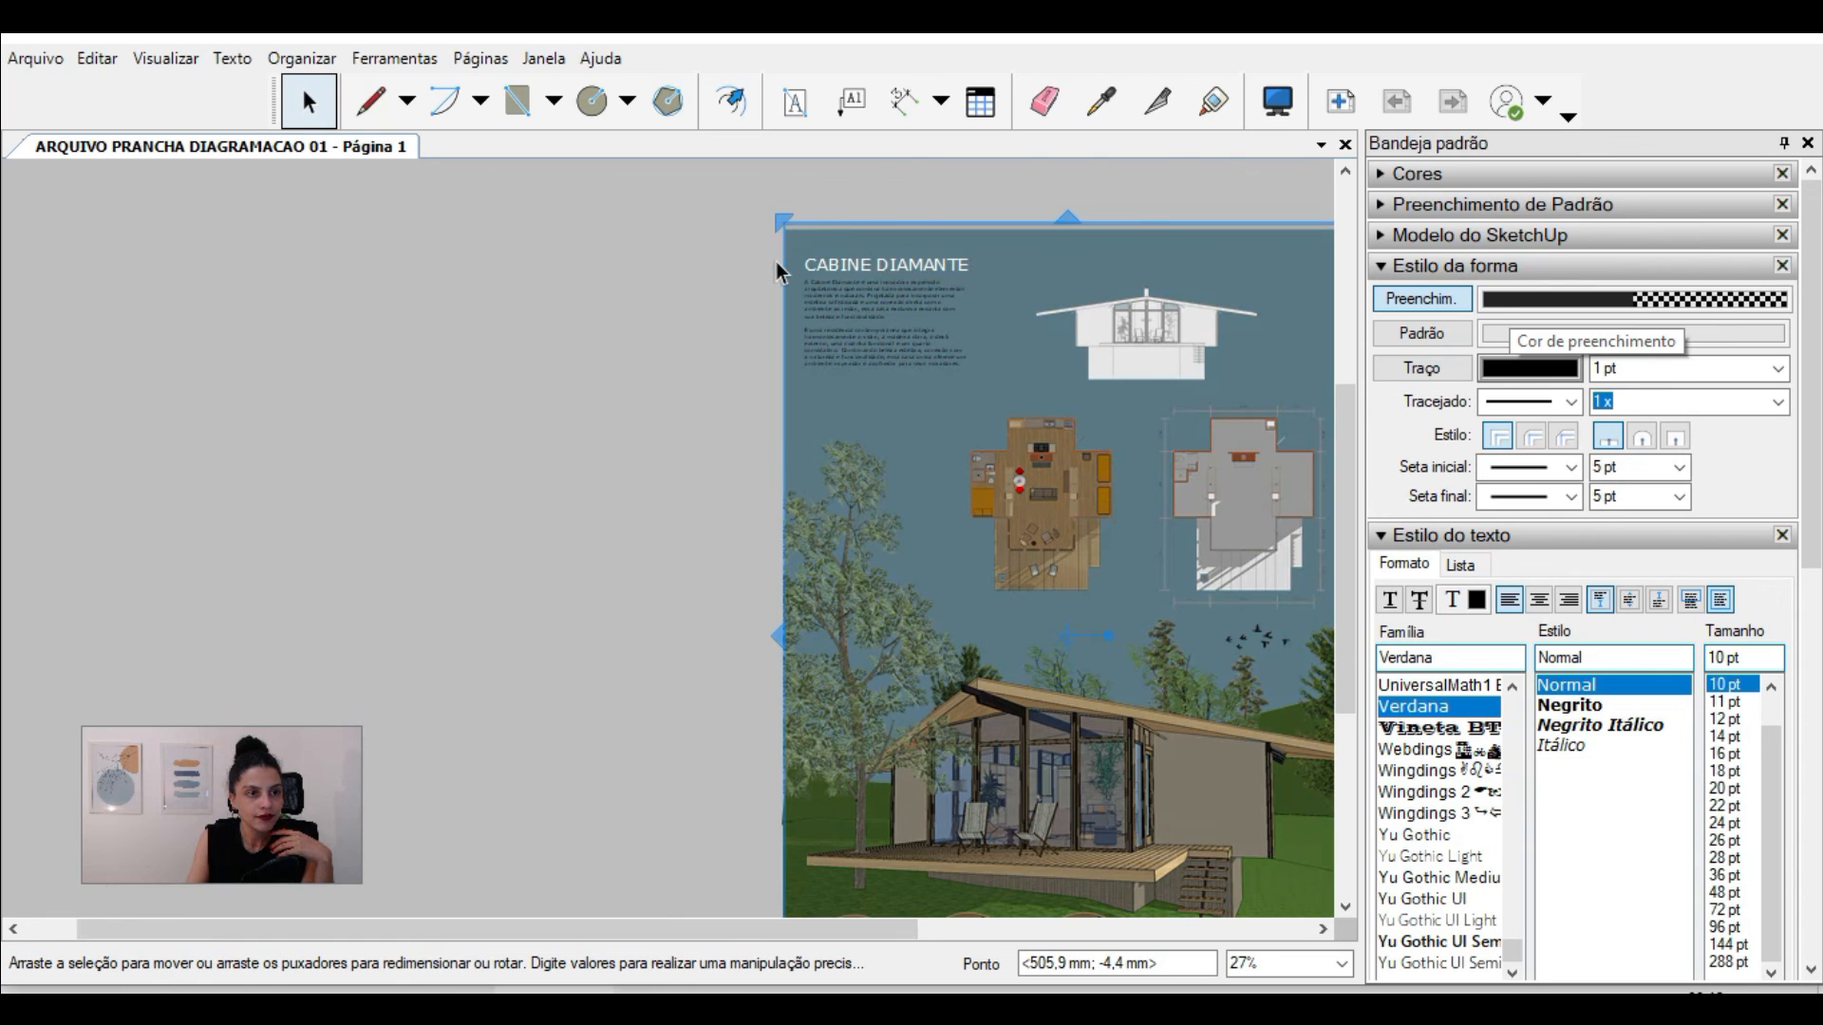
Step: Scale the semi-transparent overlay's height to about 0.974 so its lower edge fits the page, then deselect it
scroll(777, 260, "down", 3)
scroll(964, 713, "up", 3)
left_click_drag(946, 827, 1018, 806)
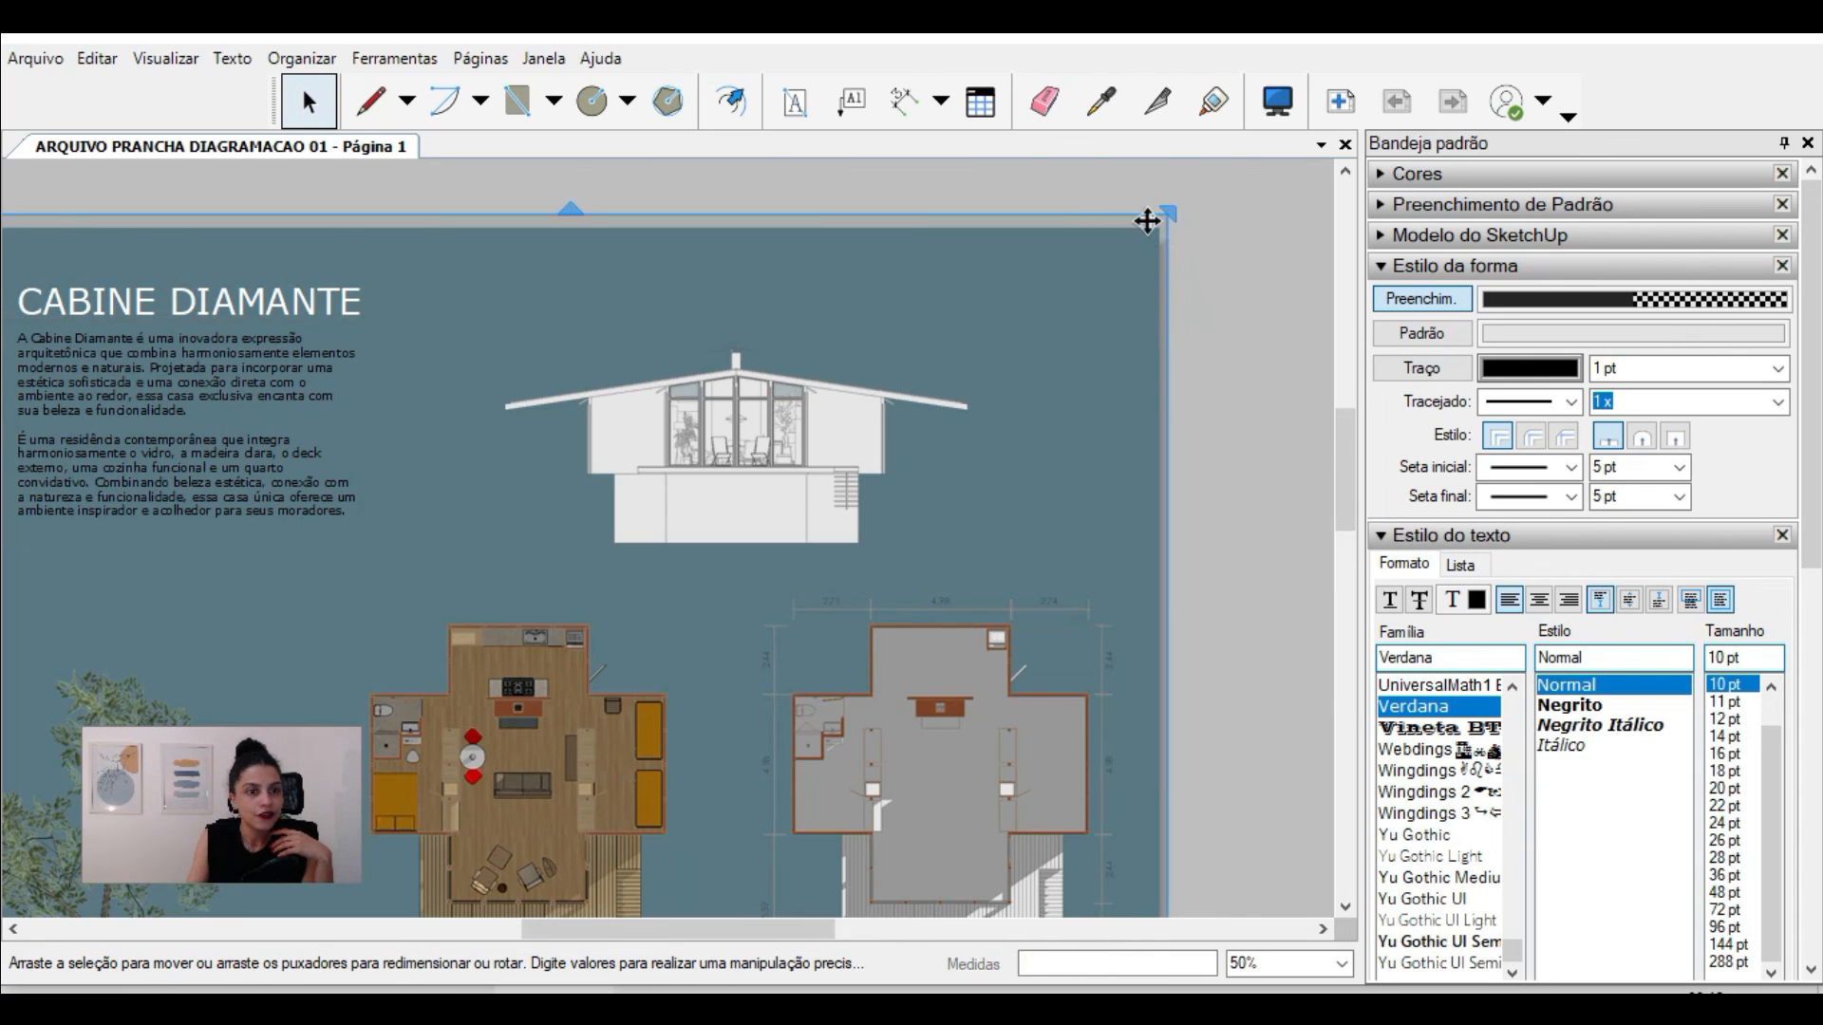
scroll(1147, 221, "down", 1)
scroll(1147, 222, "down", 2)
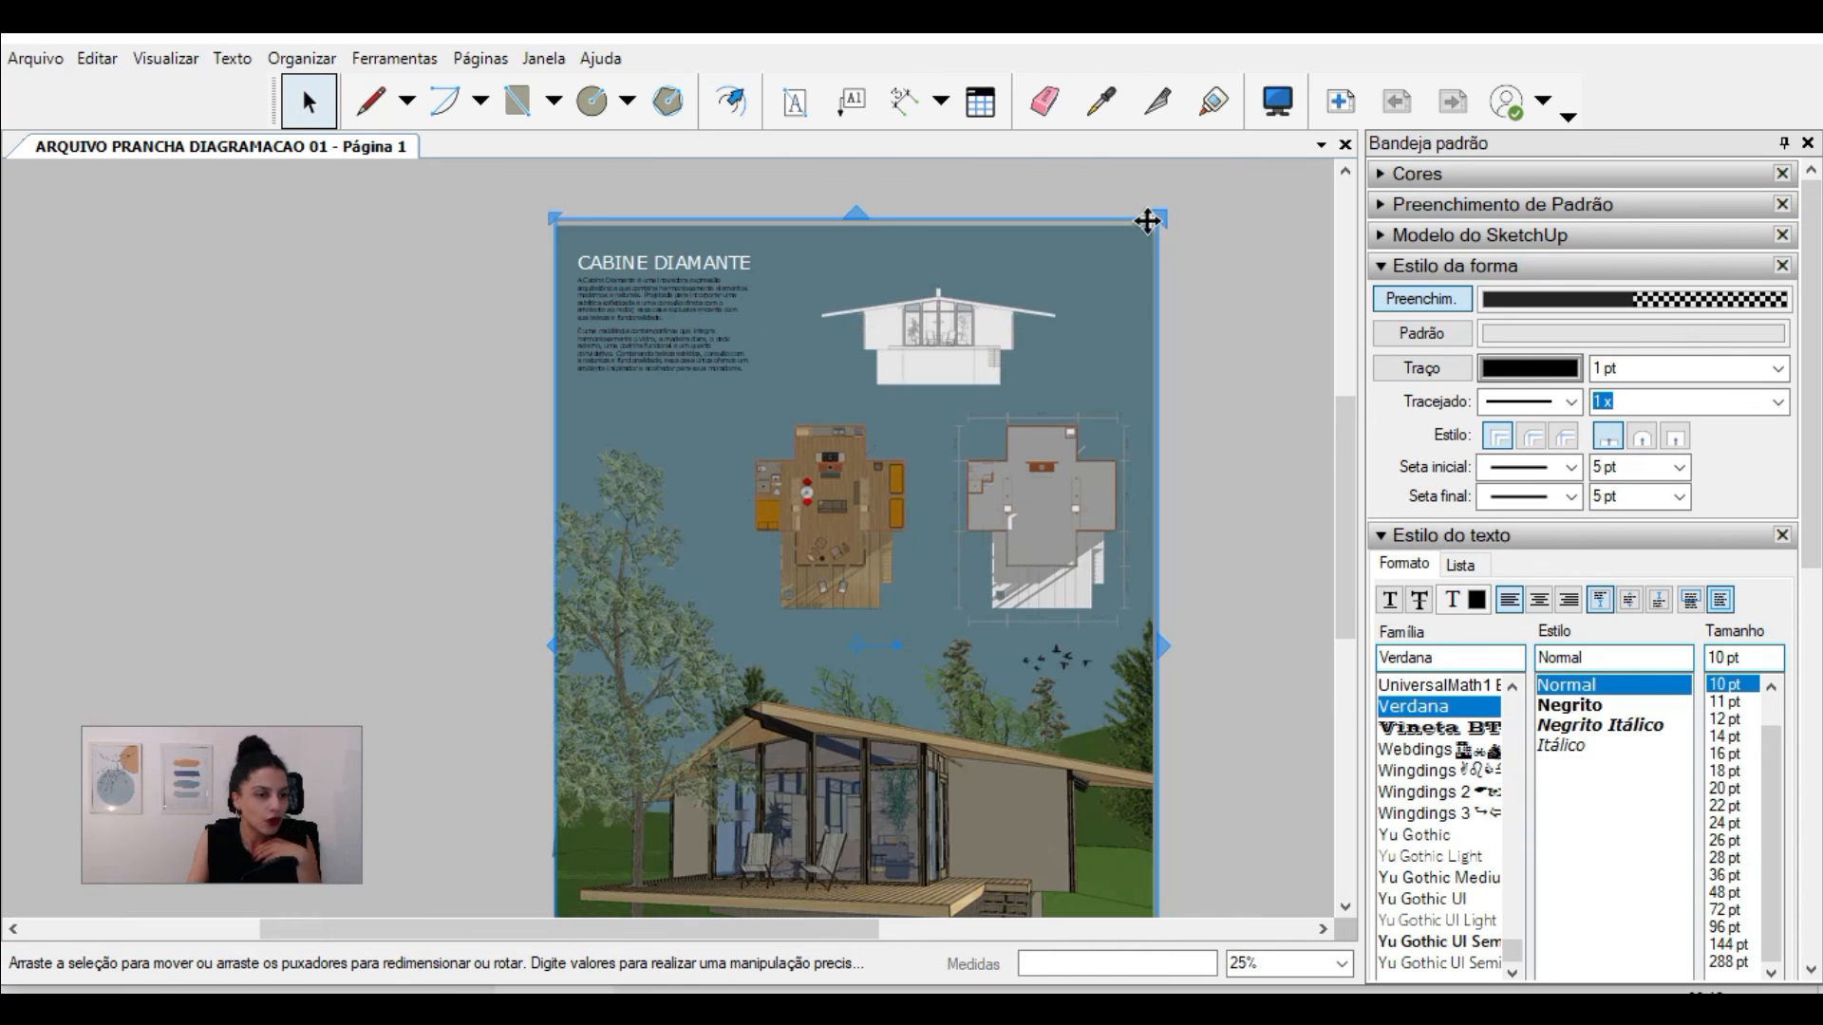
scroll(1003, 607, "up", 1)
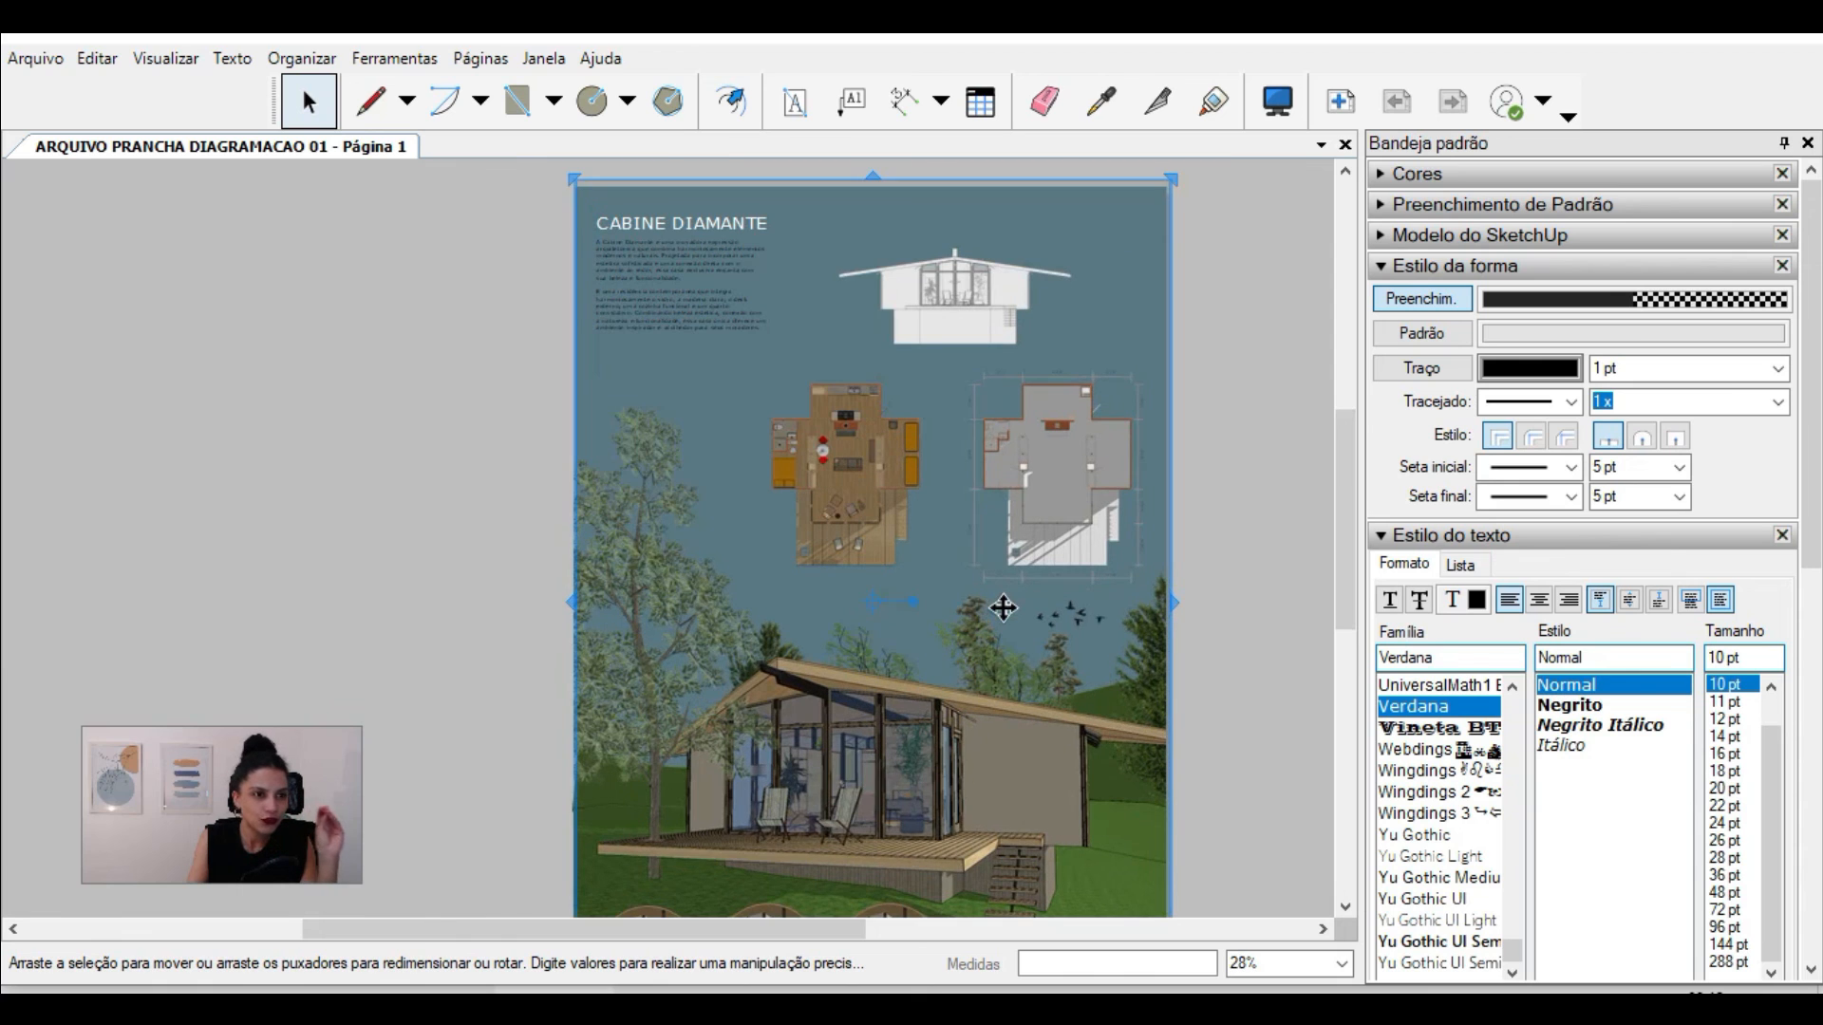
scroll(1084, 497, "down", 1)
left_click(1084, 498)
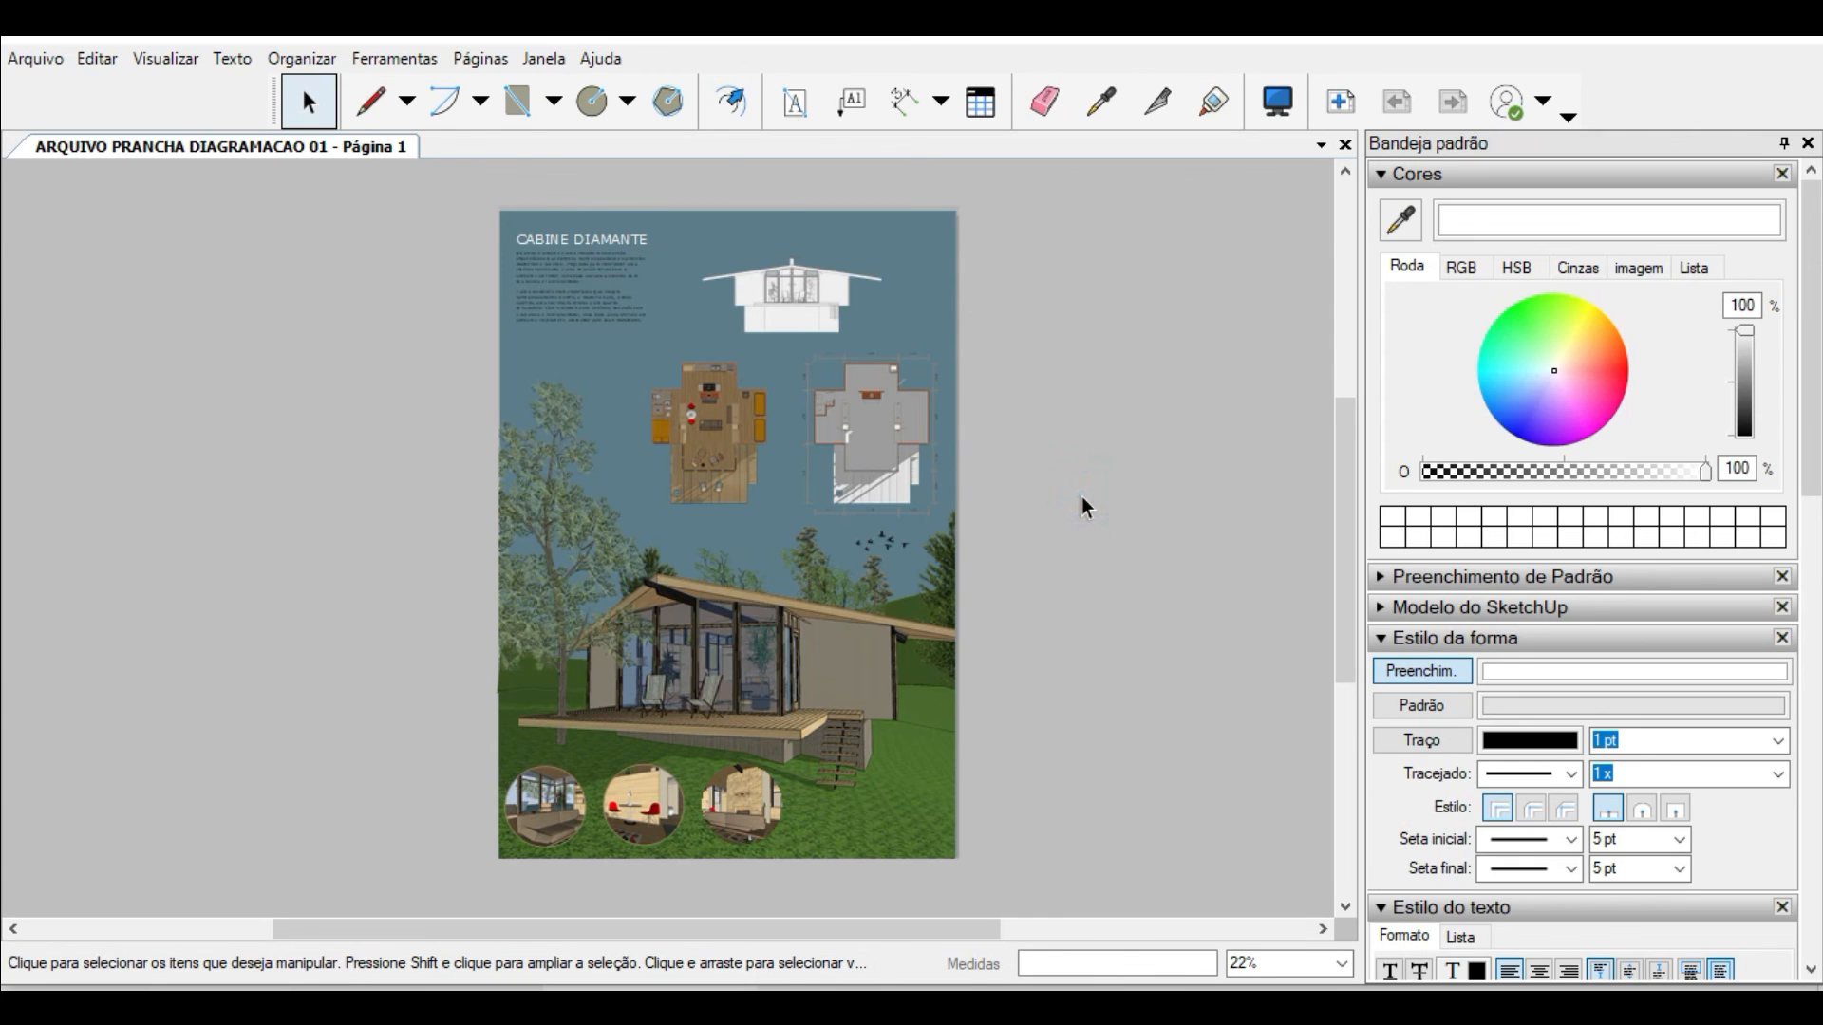
Step: Set the document's output rendering resolution (Resolução de saída) to Alta in the paper settings
left_click(28, 59)
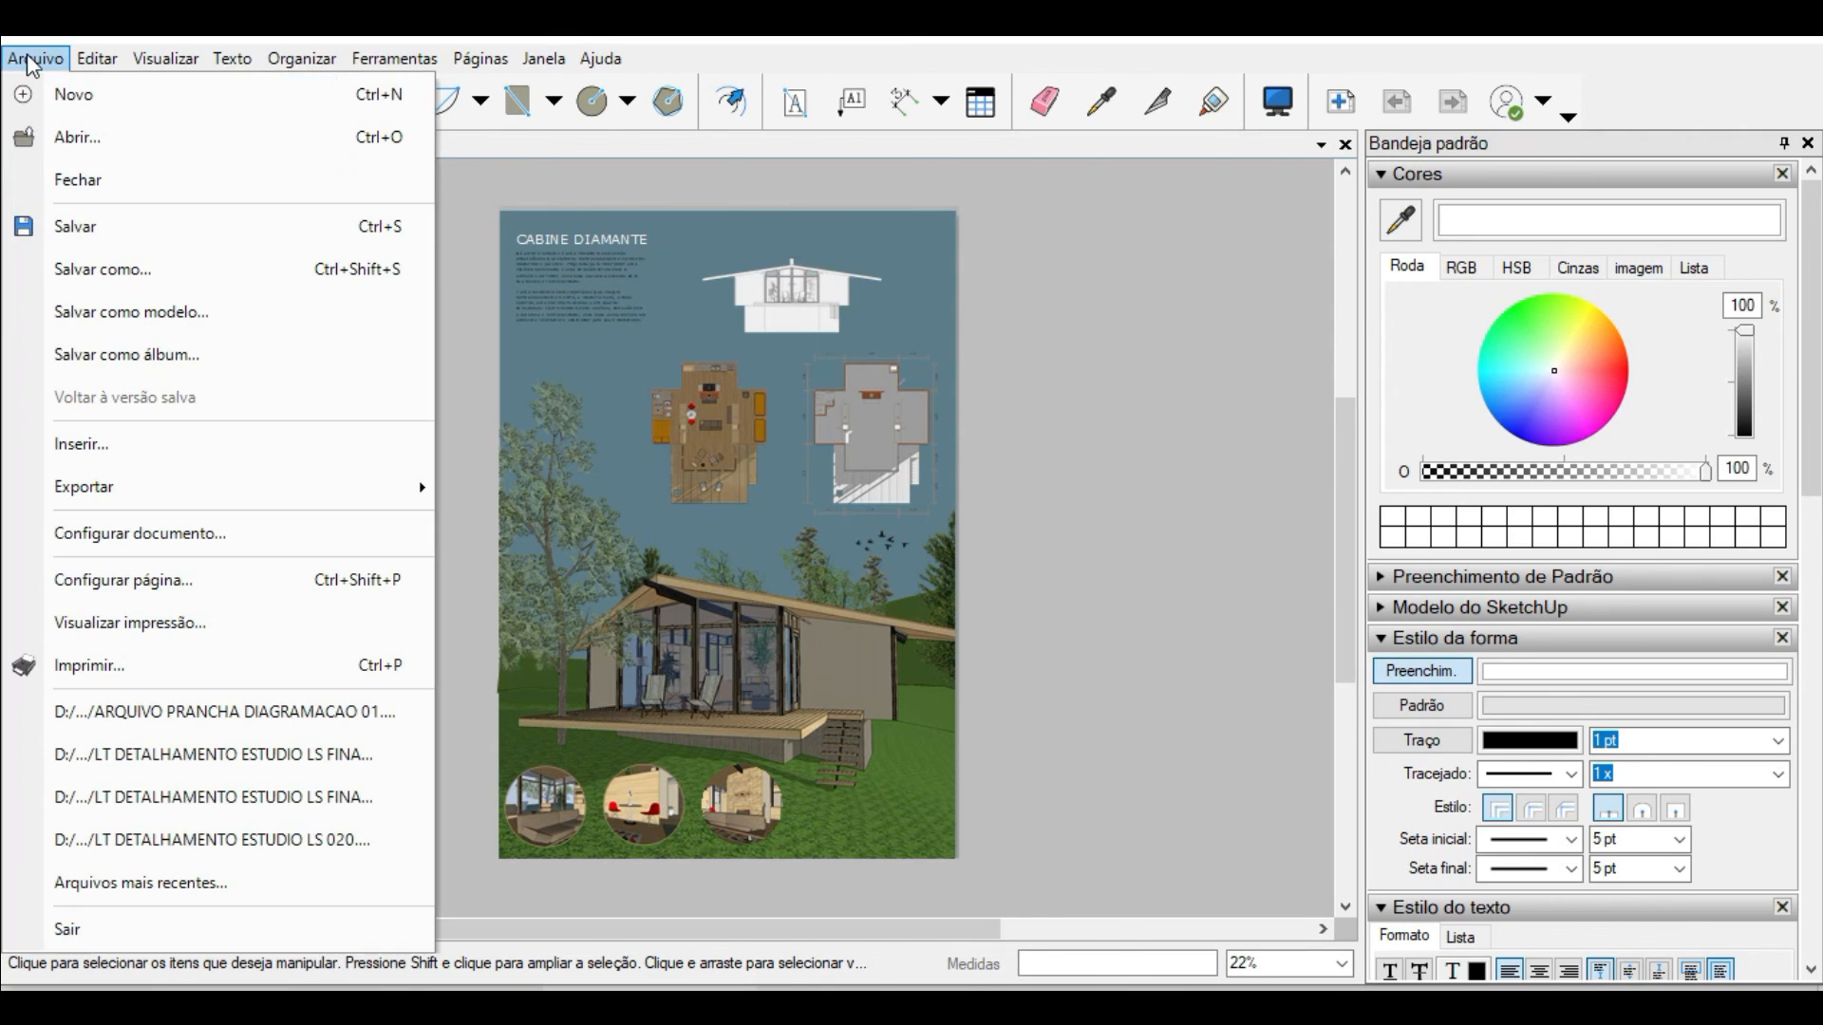
left_click(264, 527)
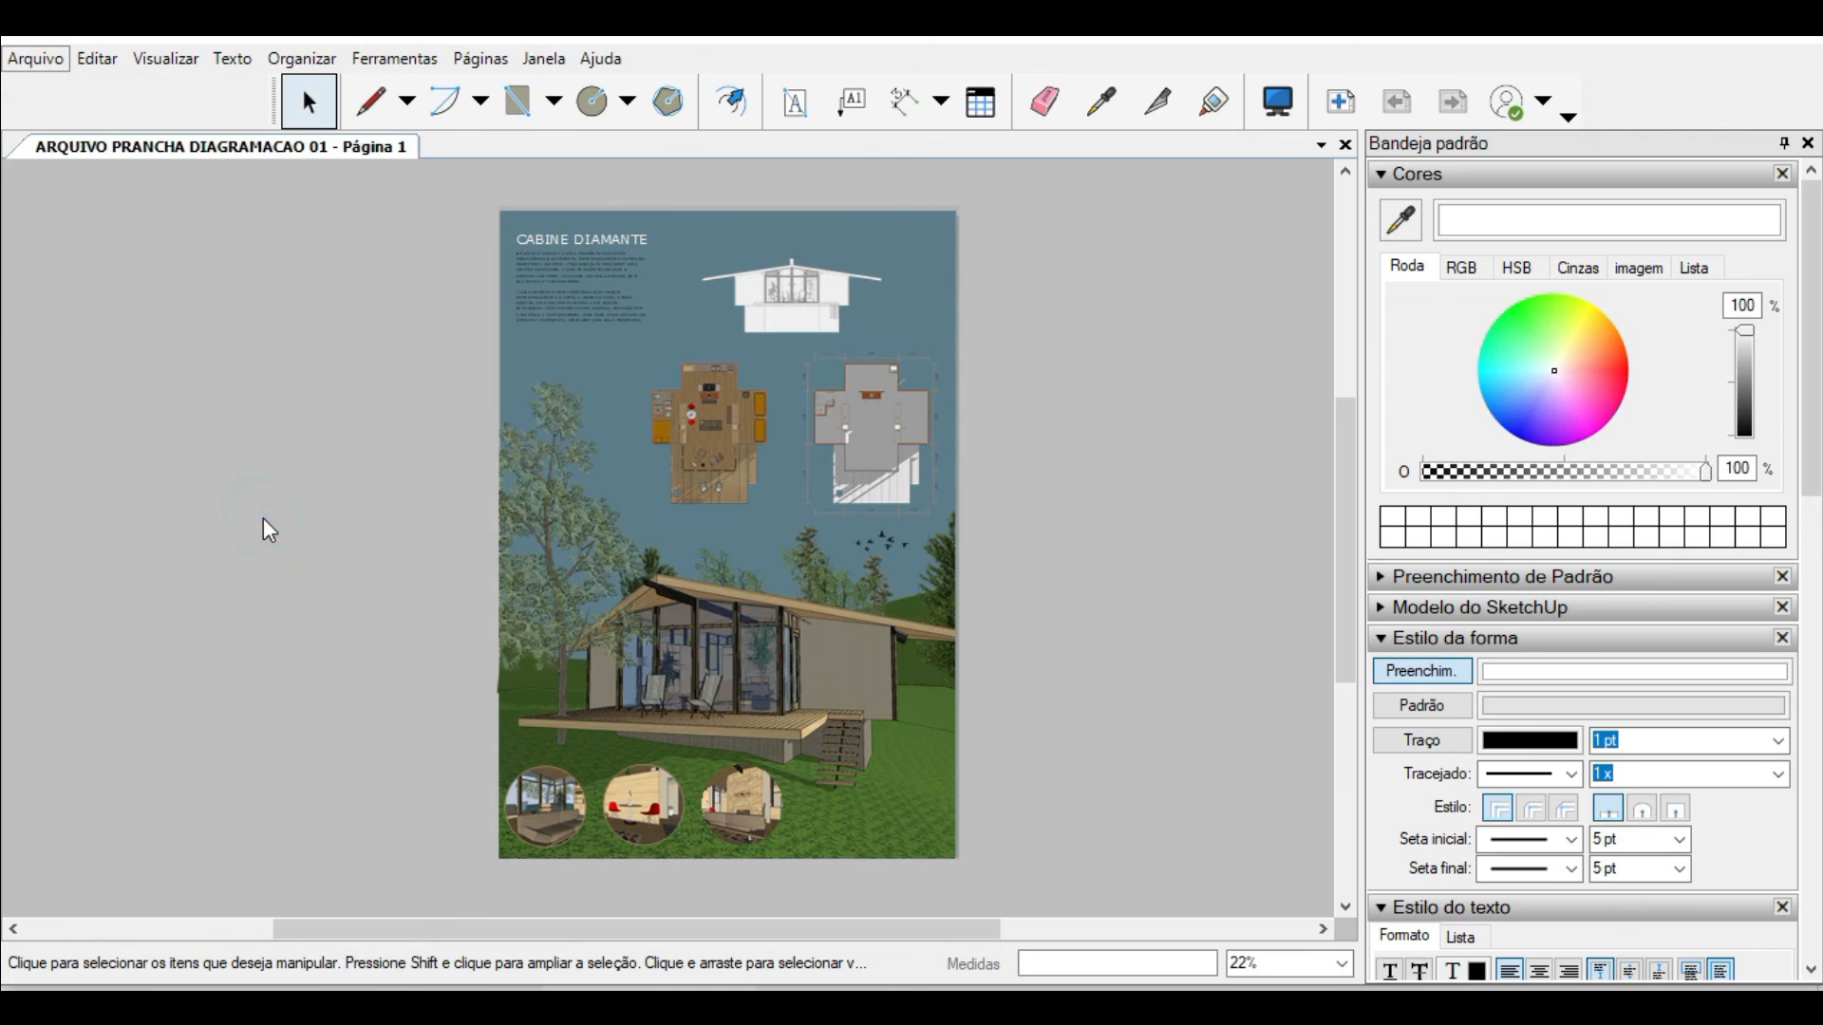
left_click(168, 231)
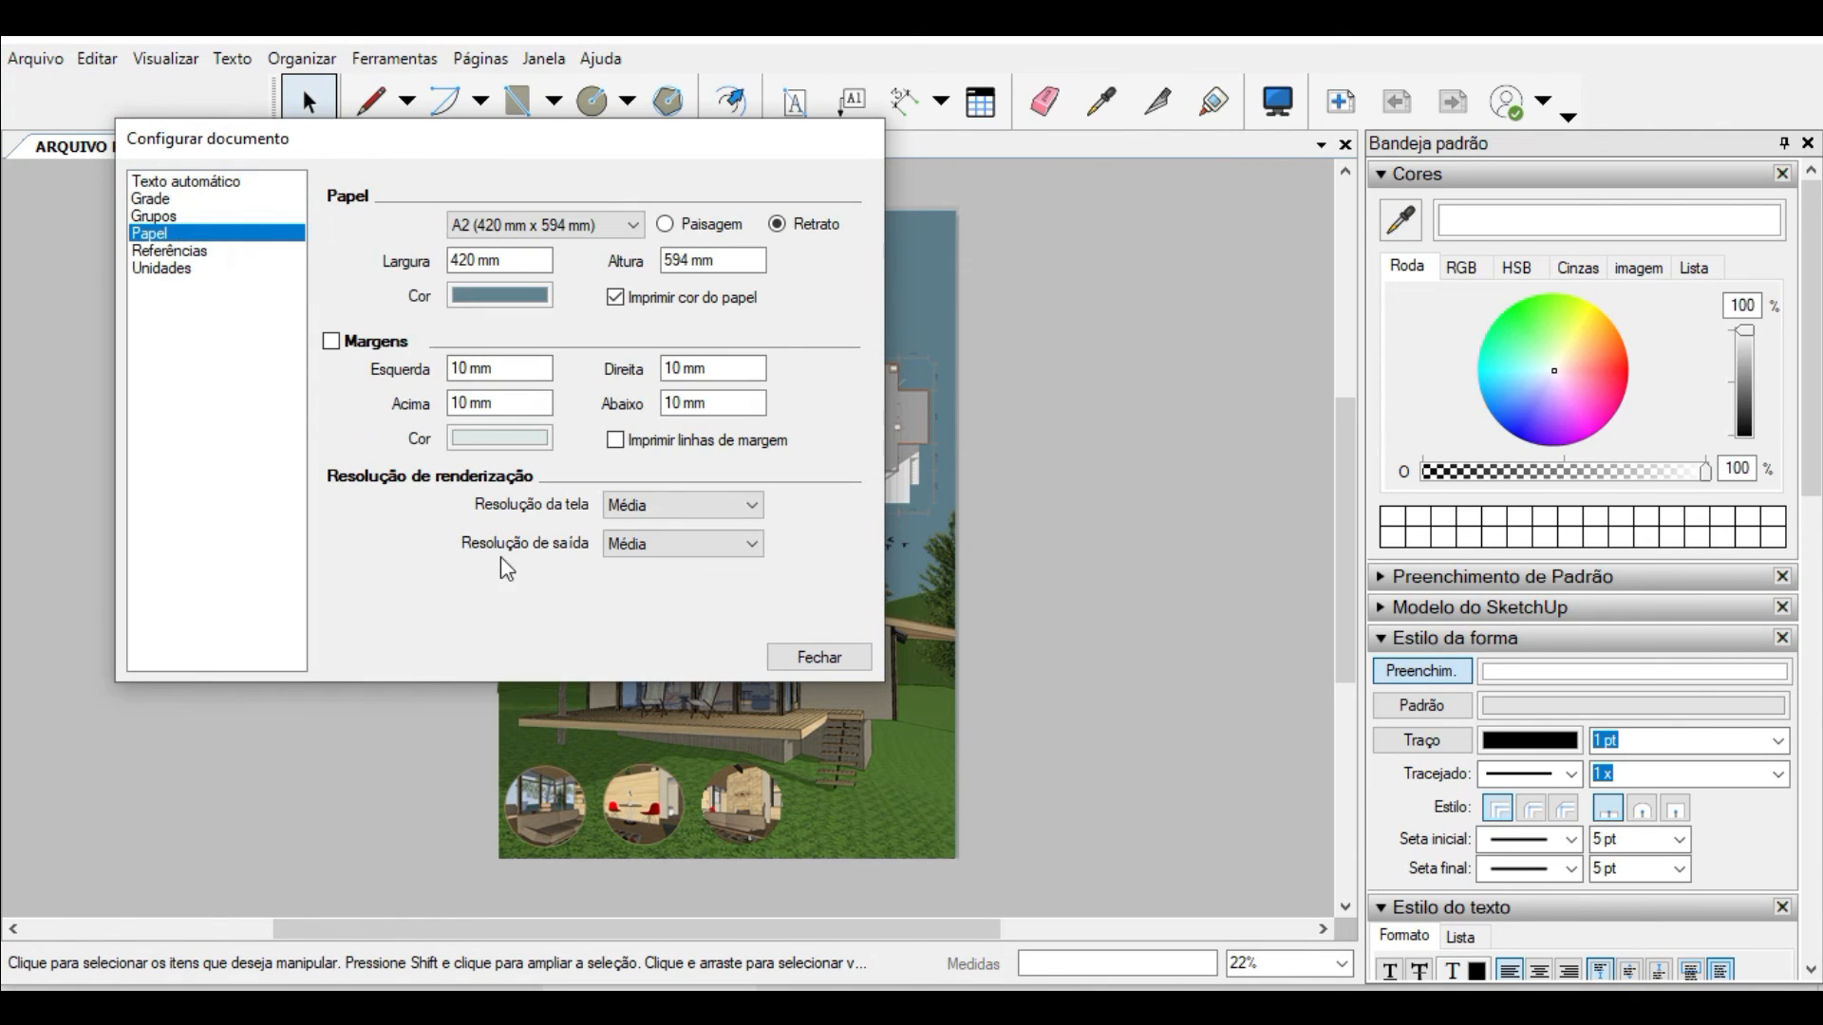
left_click(684, 543)
left_click(647, 601)
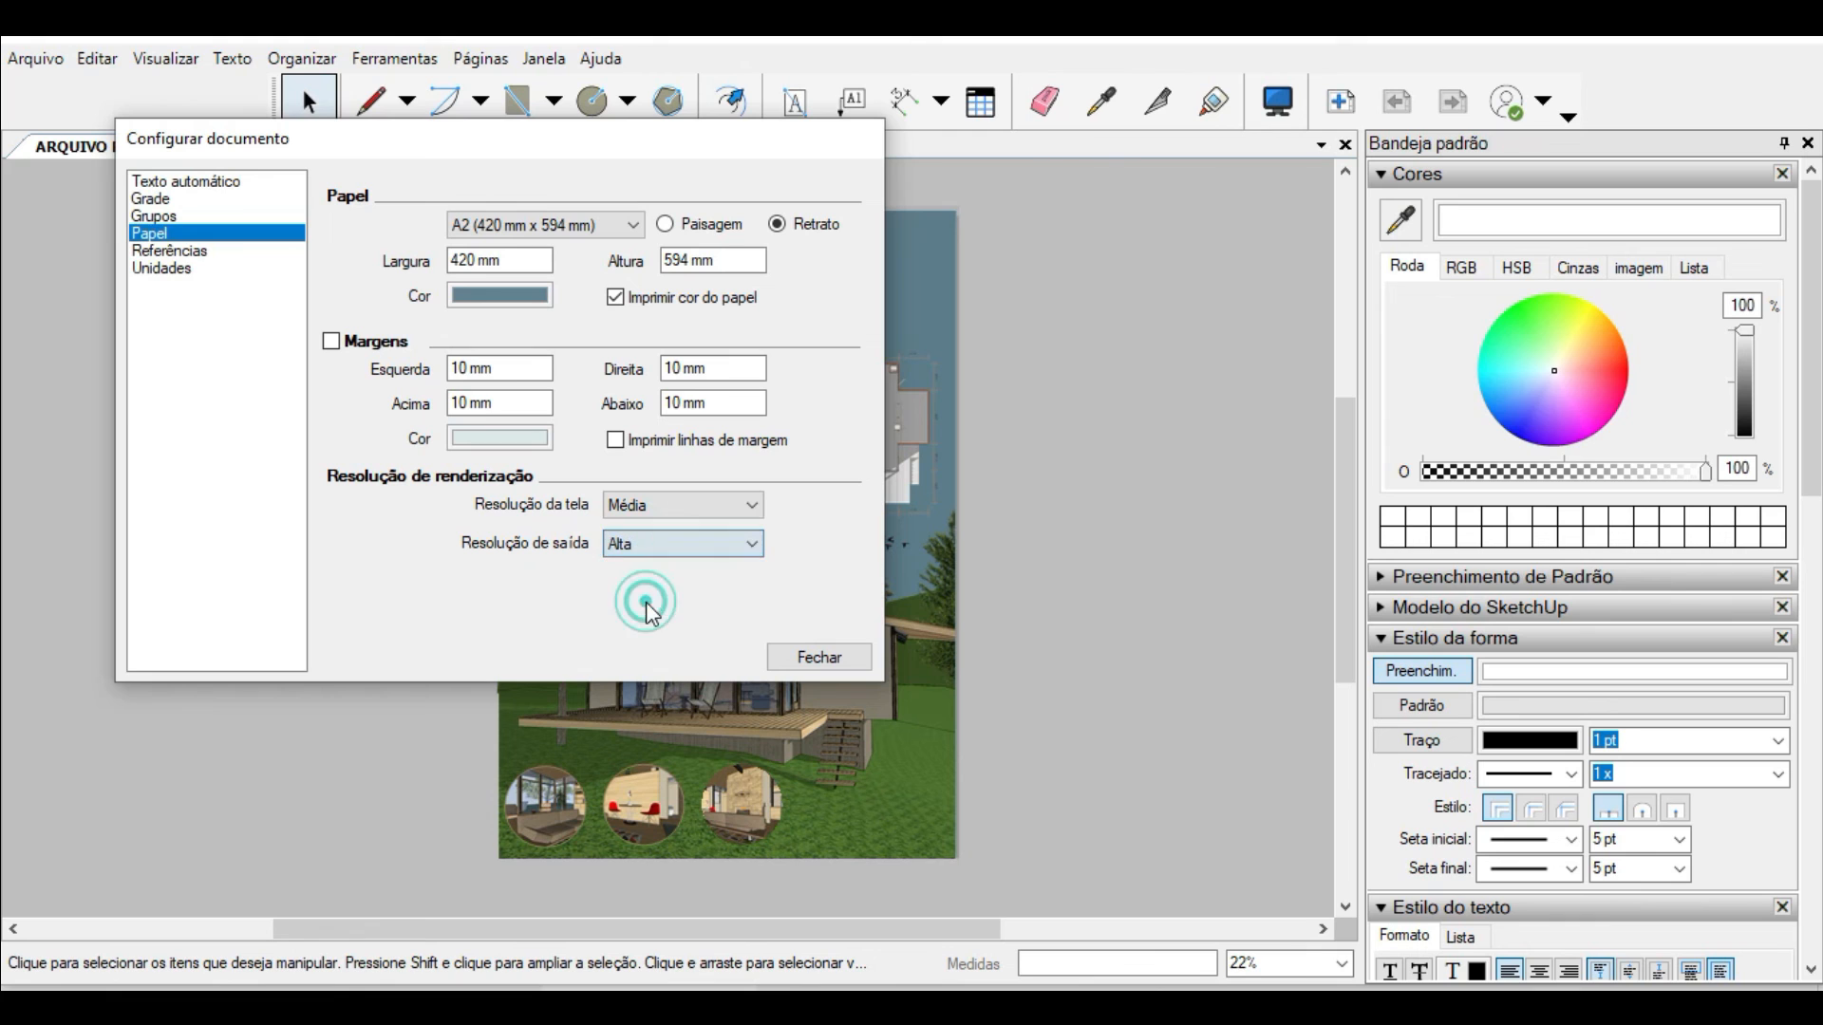
left_click(814, 653)
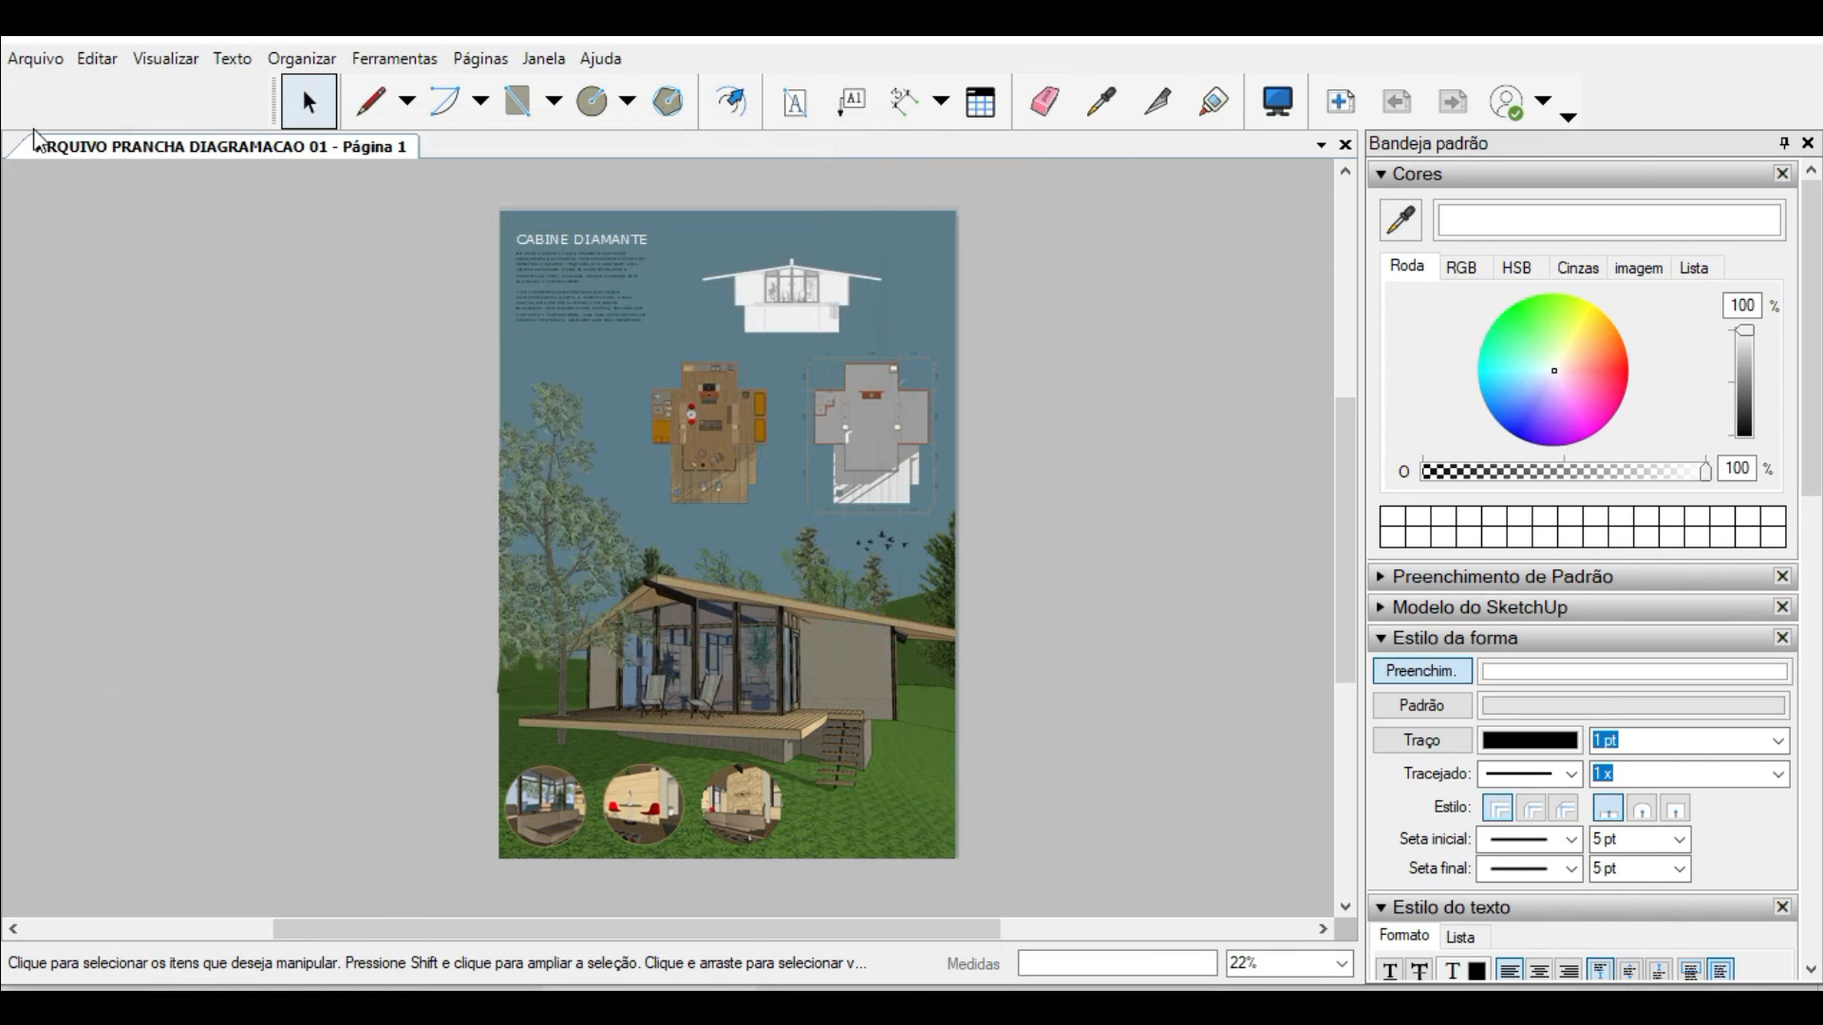
Step: Export all pages to the MODELAGENS folder as PDF ARQUIVO PRANCHA DIAGRAMACAO 01, with Alta resolution and best-quality JPEG compression, and review the PDF
left_click(40, 60)
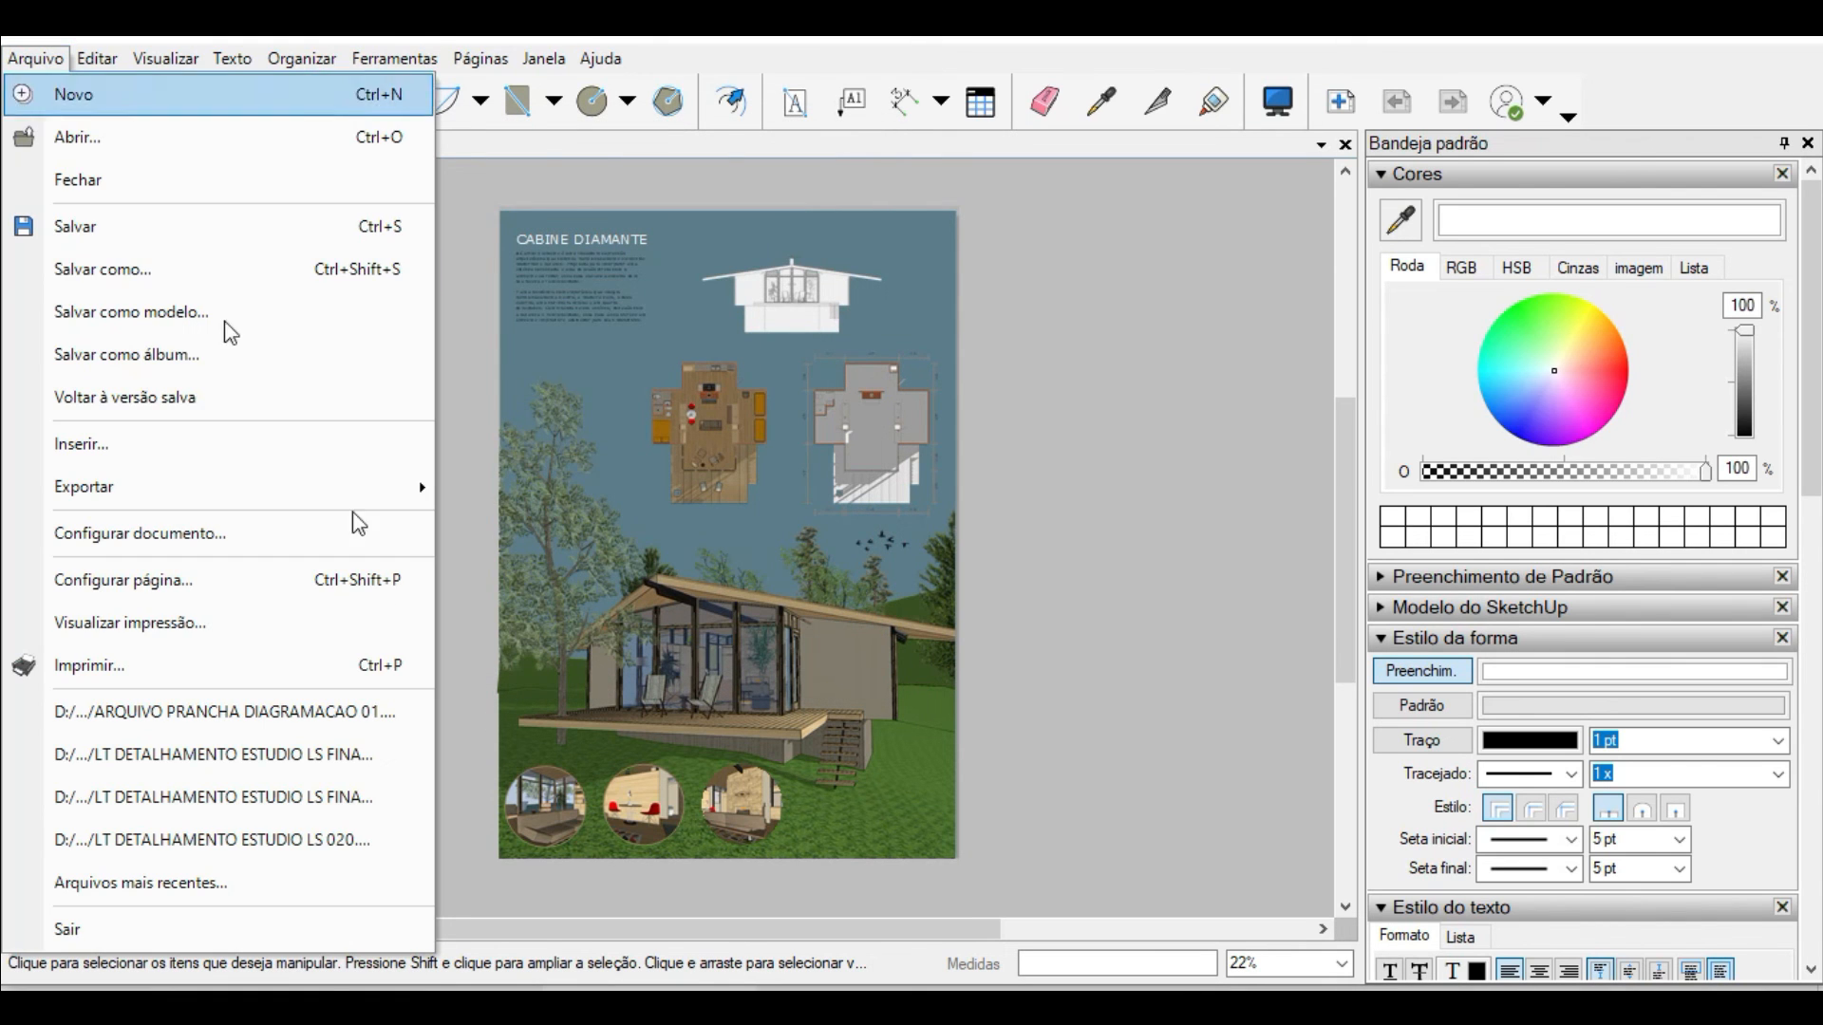
left_click(329, 495)
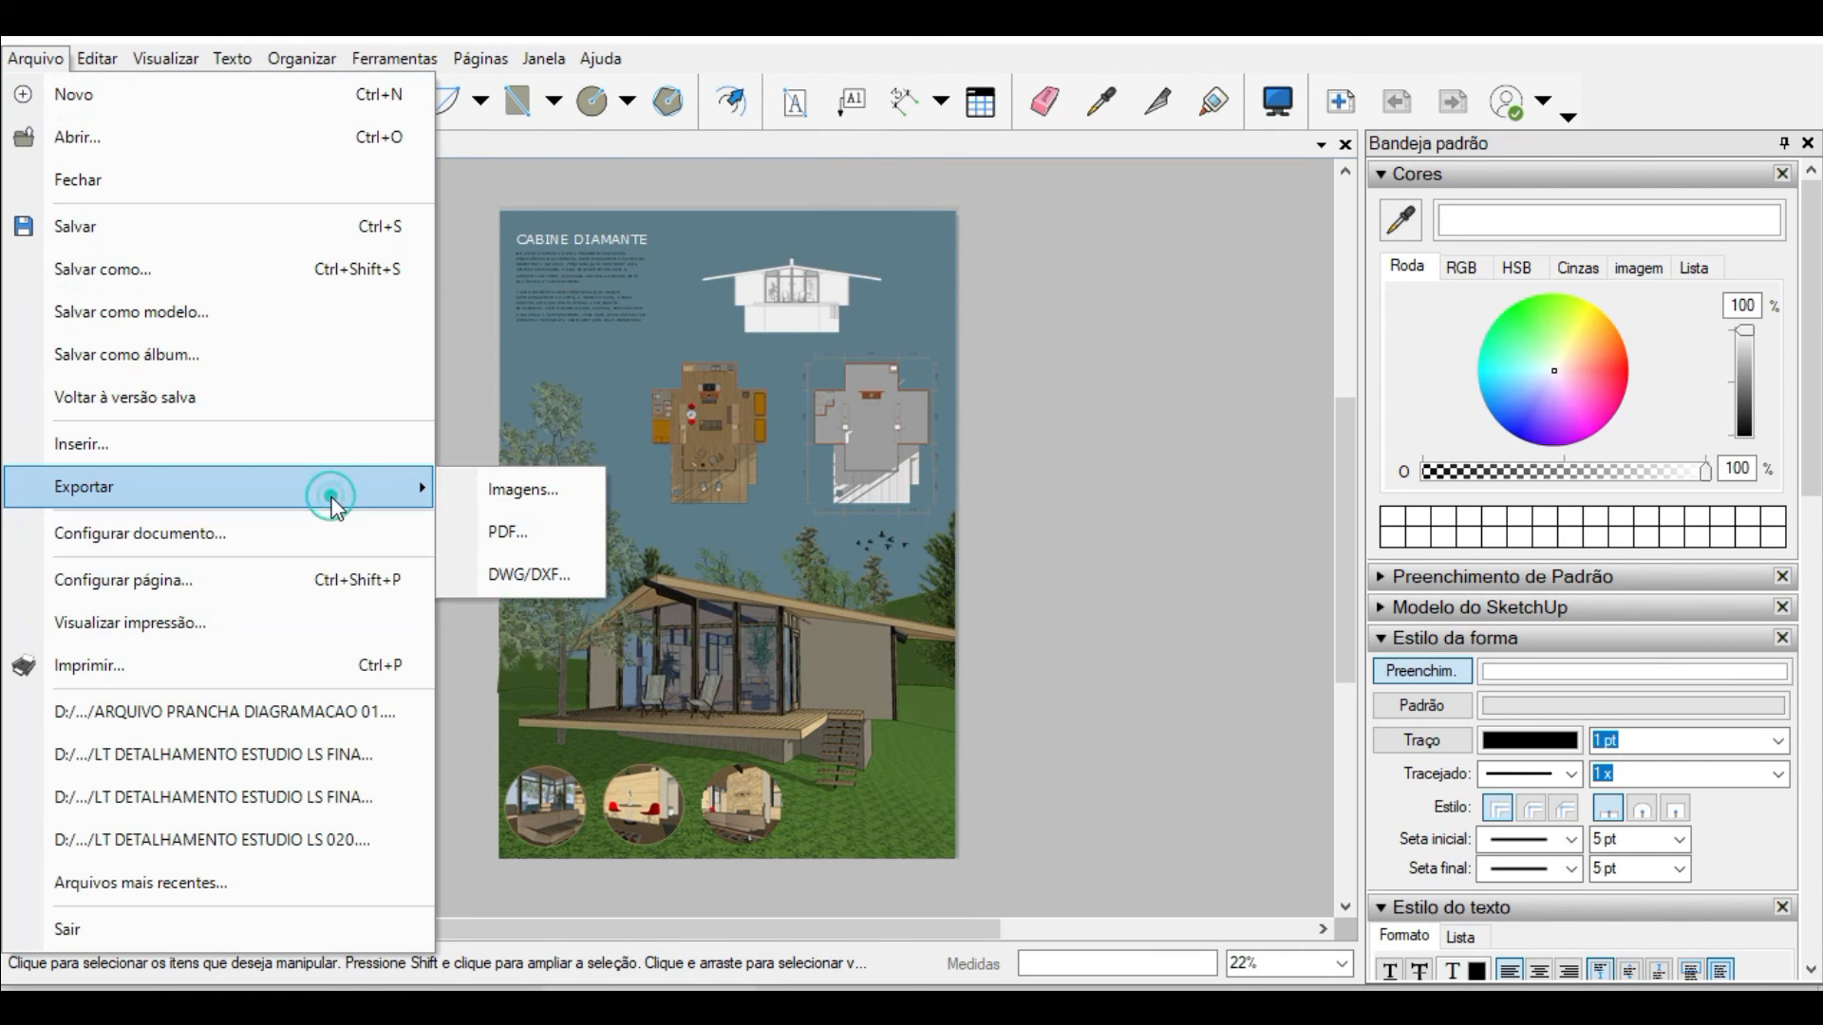
left_click(553, 526)
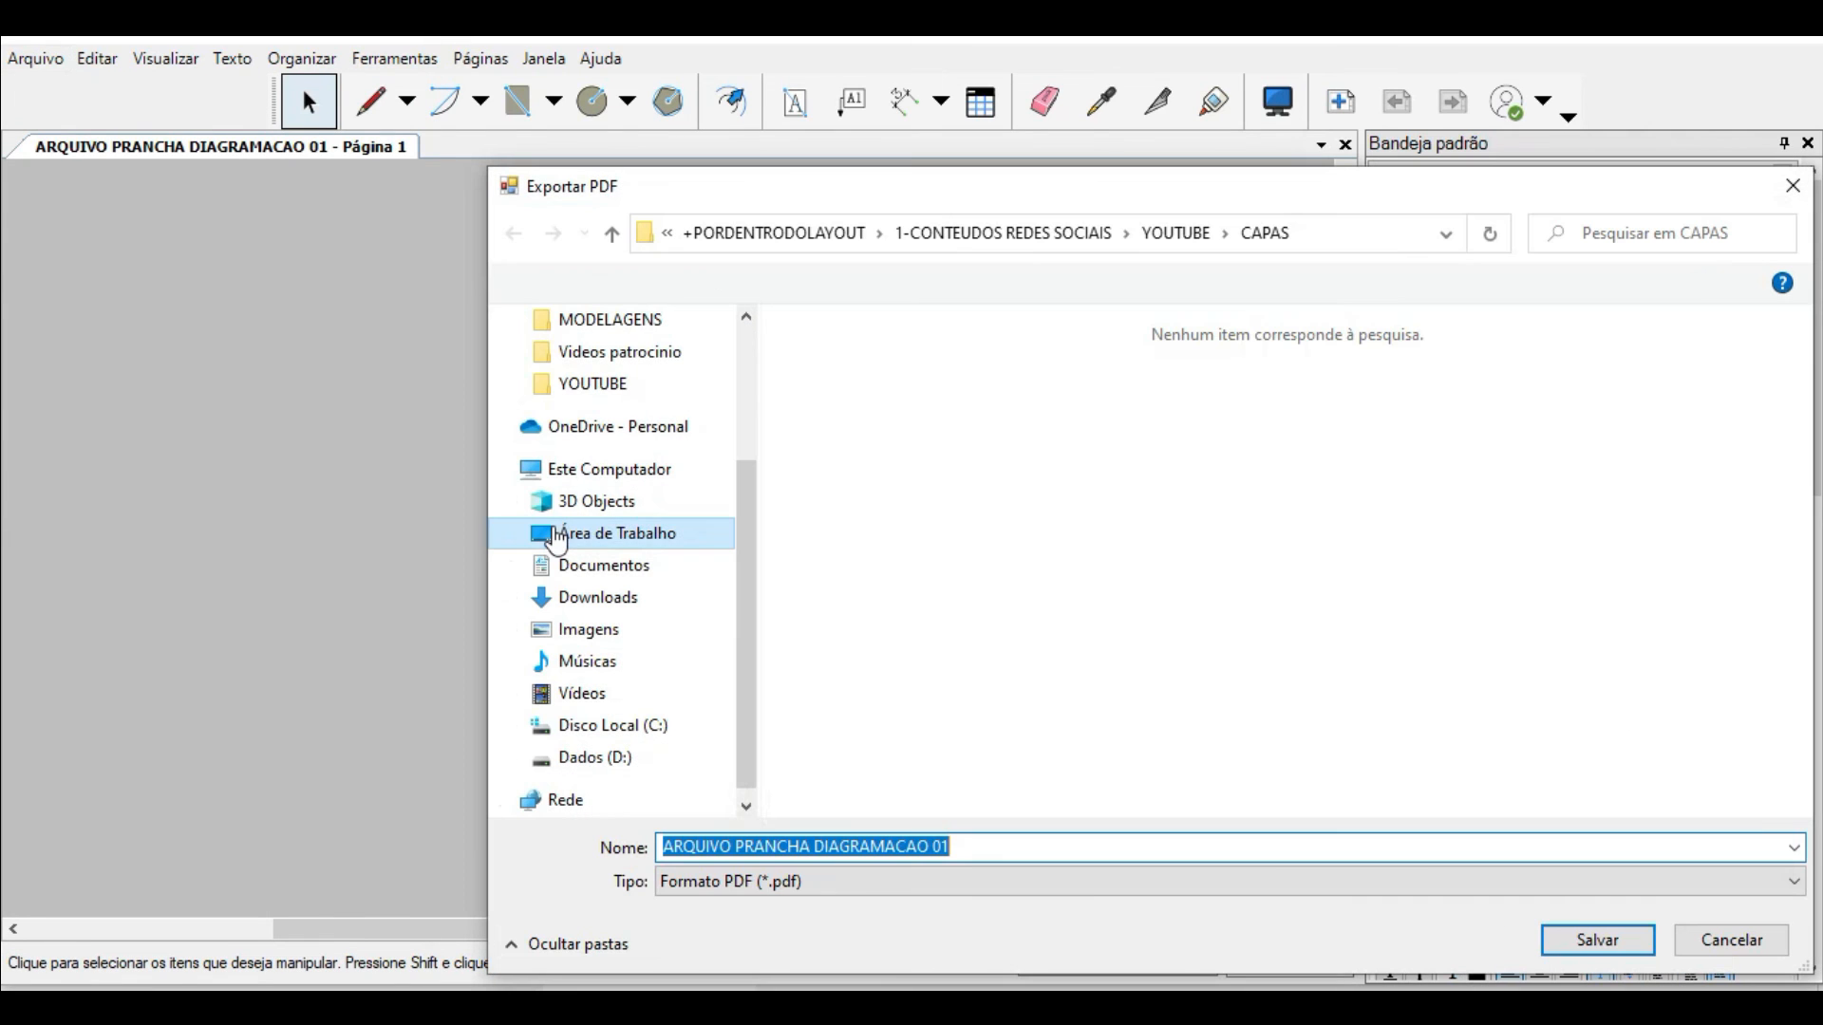
key("Return")
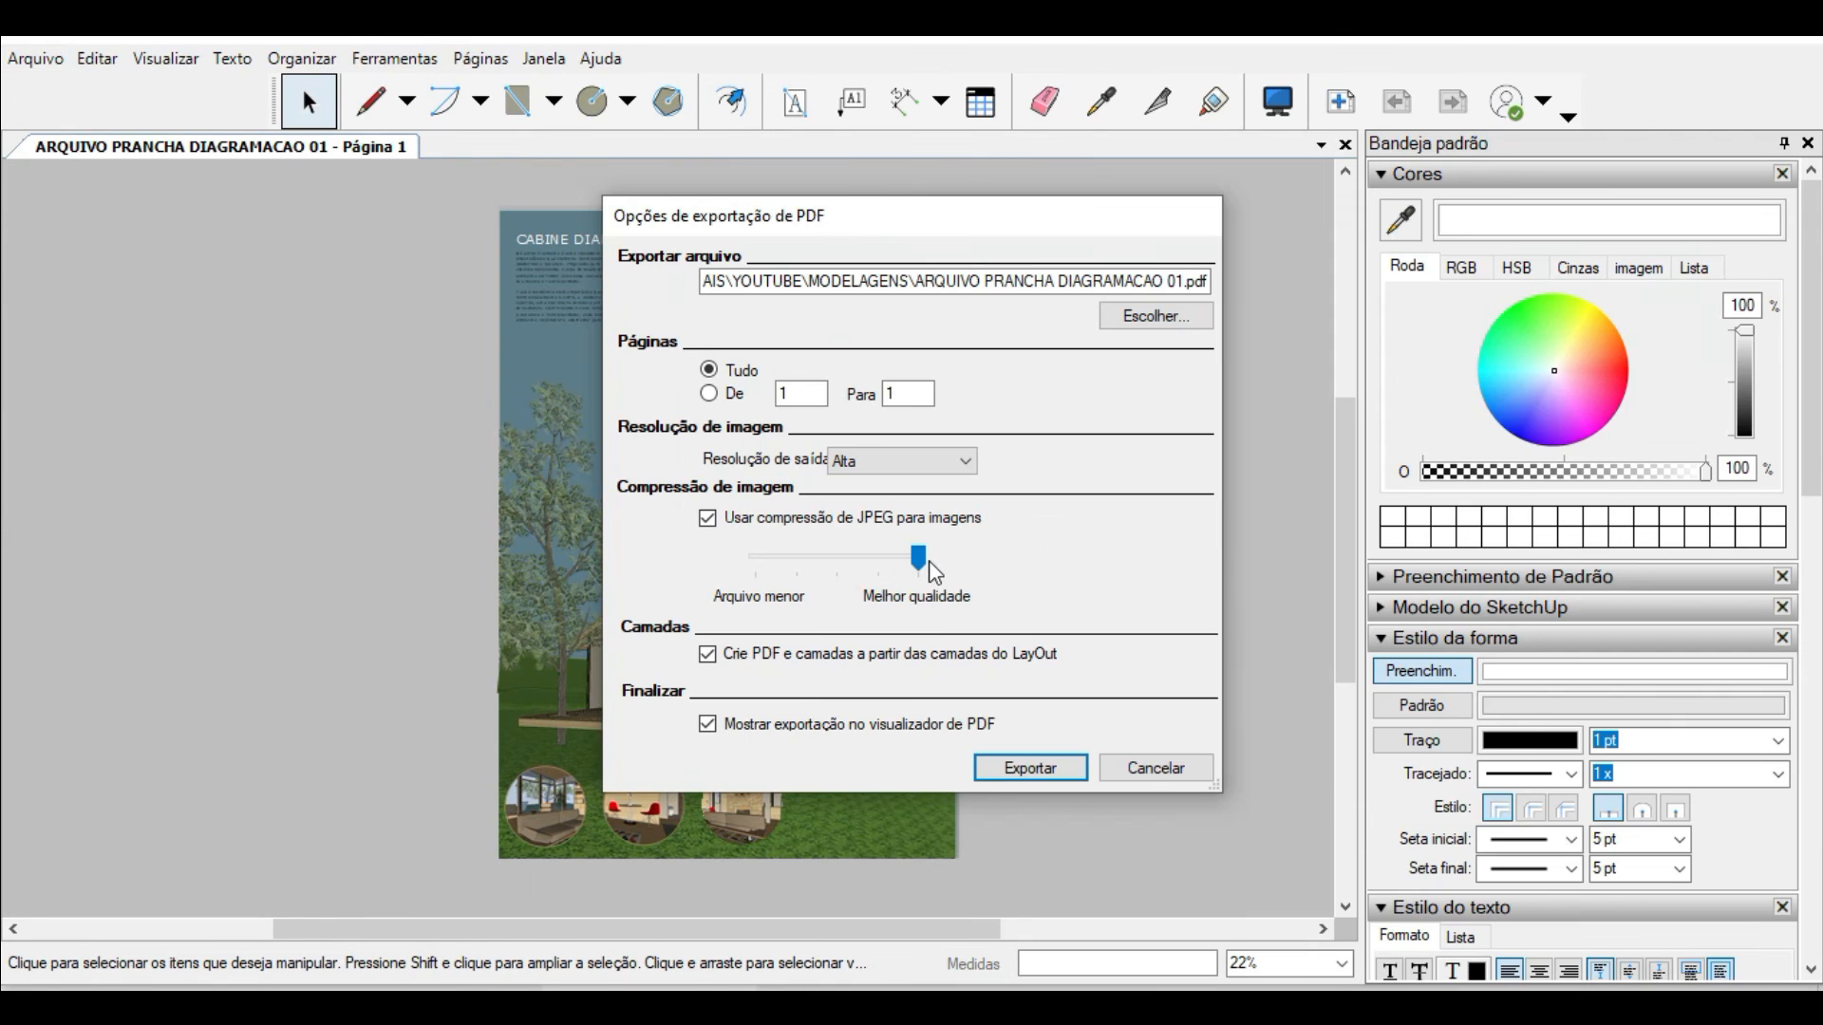
left_click(919, 560)
left_click(1031, 768)
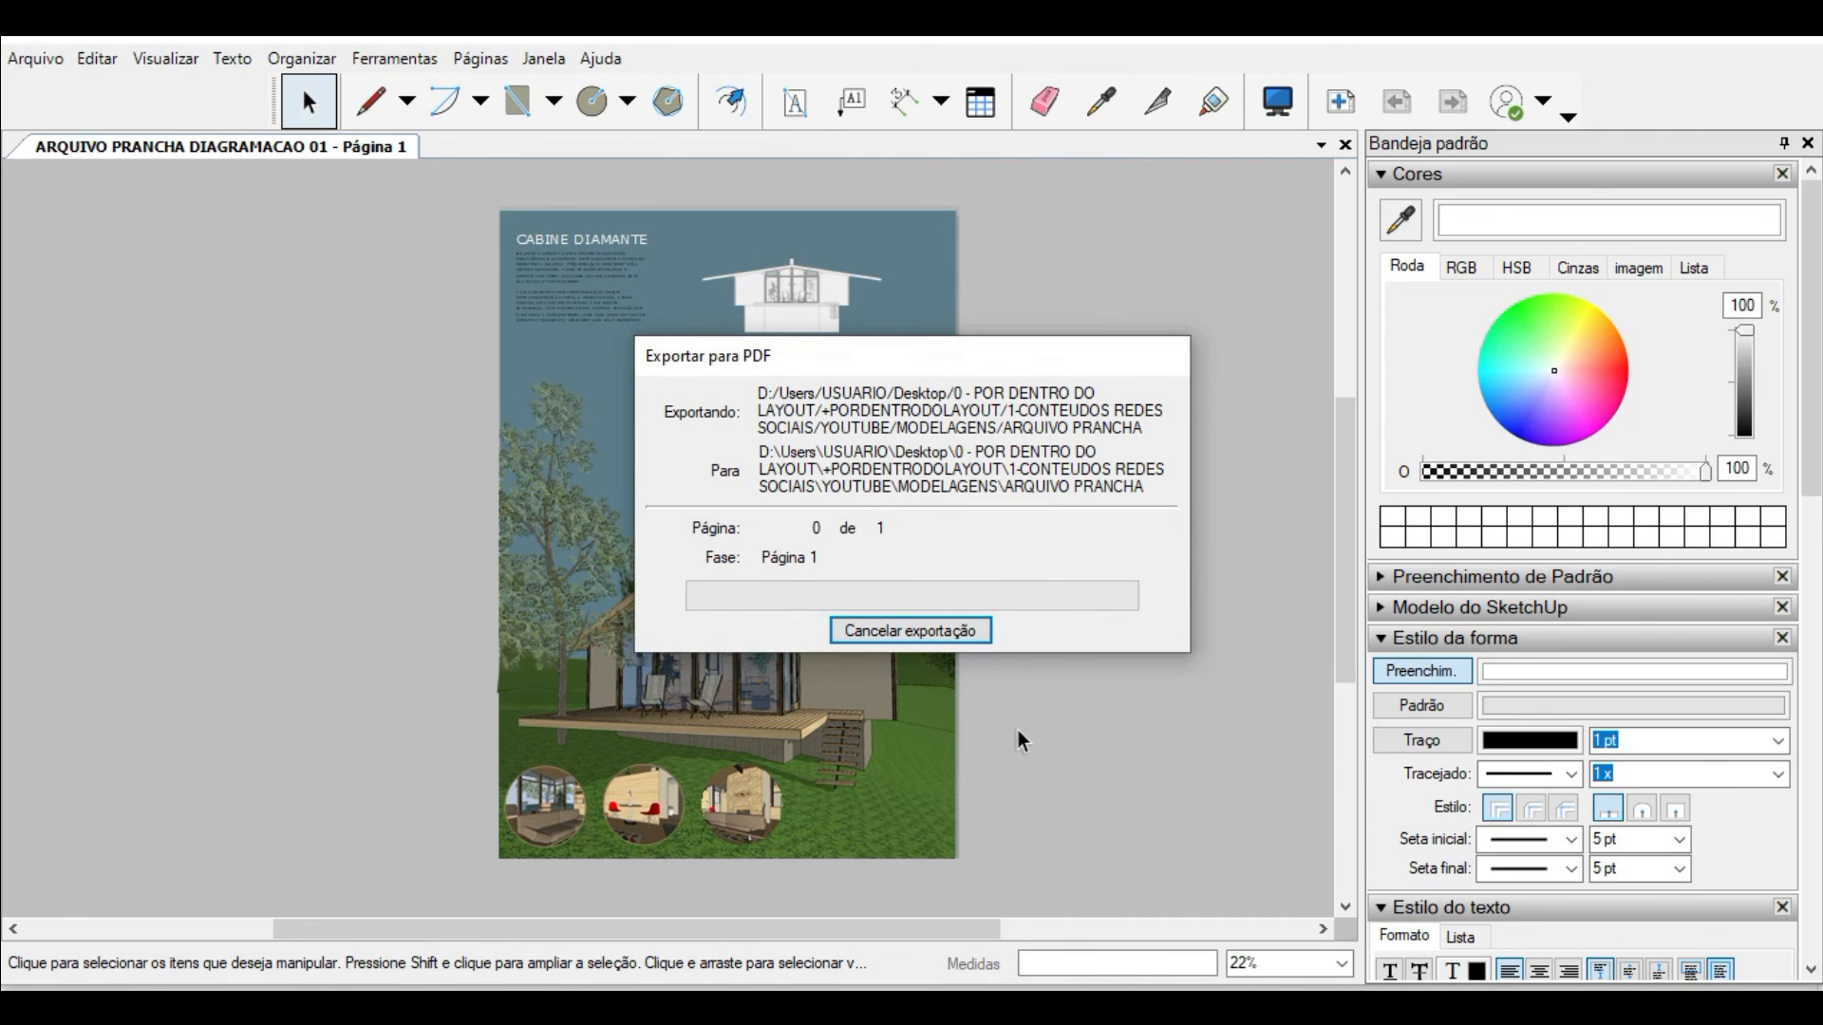
scroll(1064, 613, "up", 3)
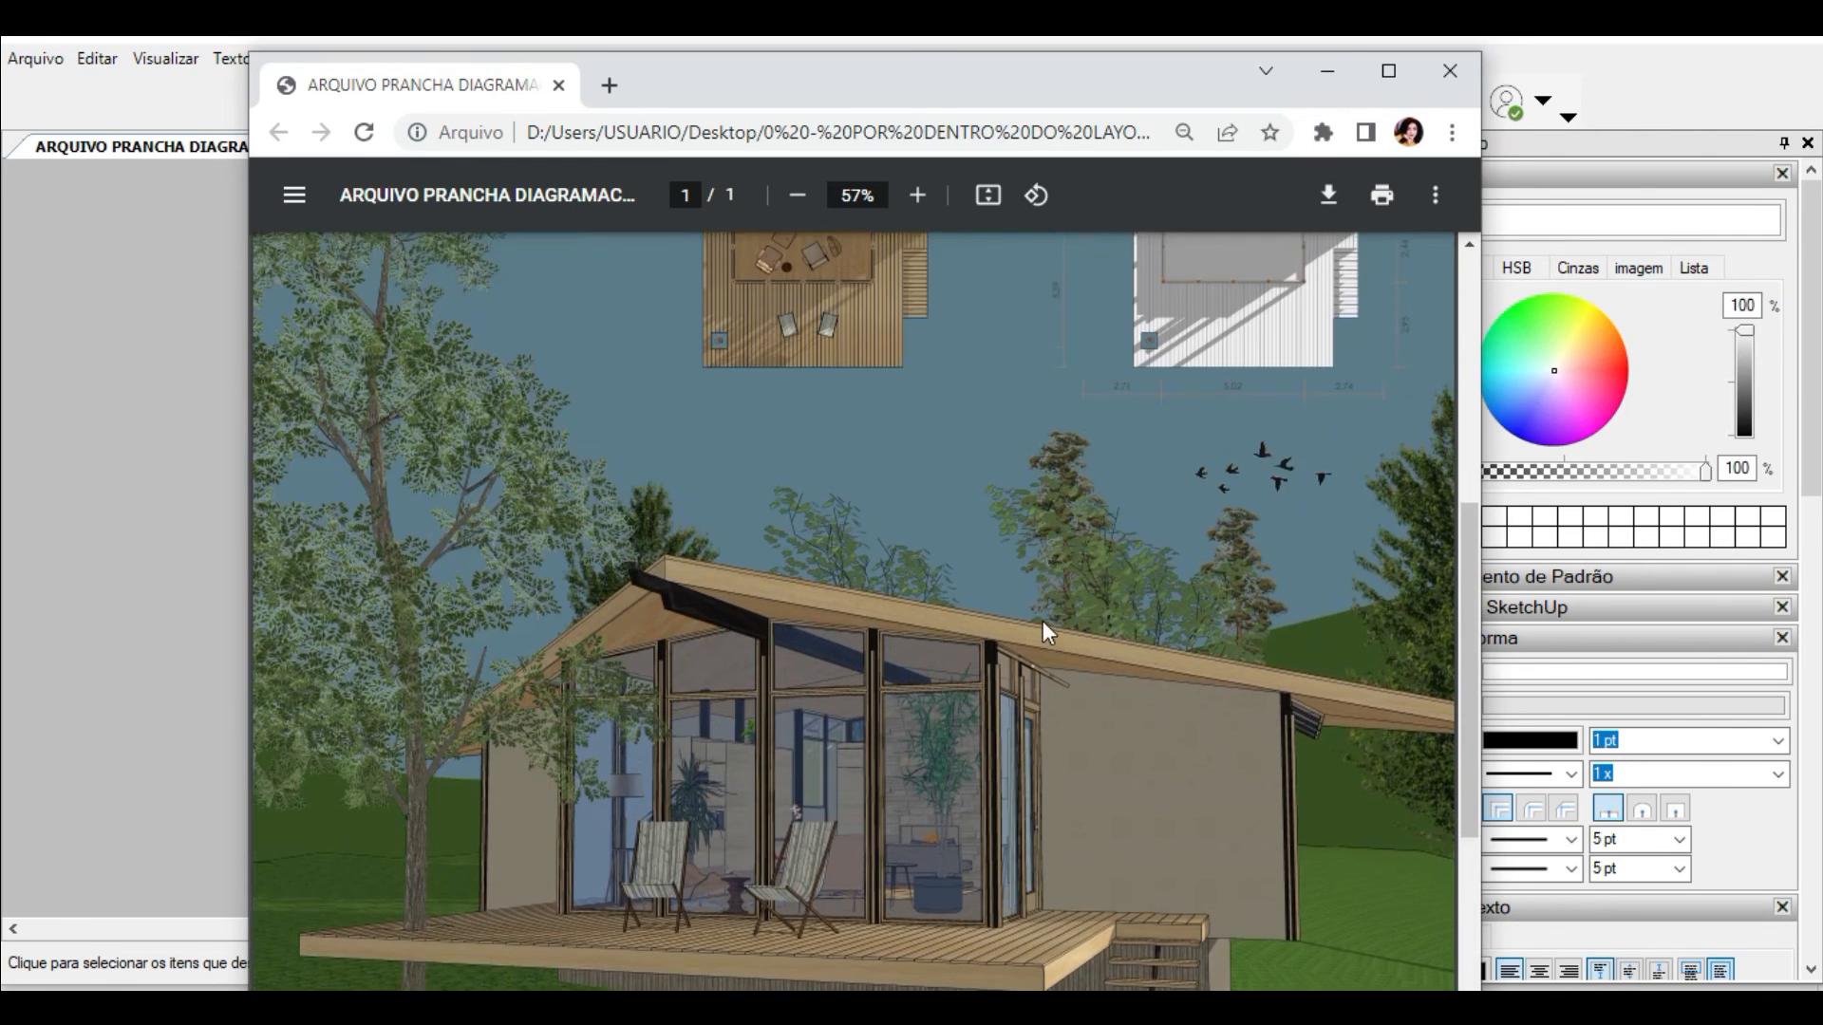
scroll(1043, 619, "up", 5)
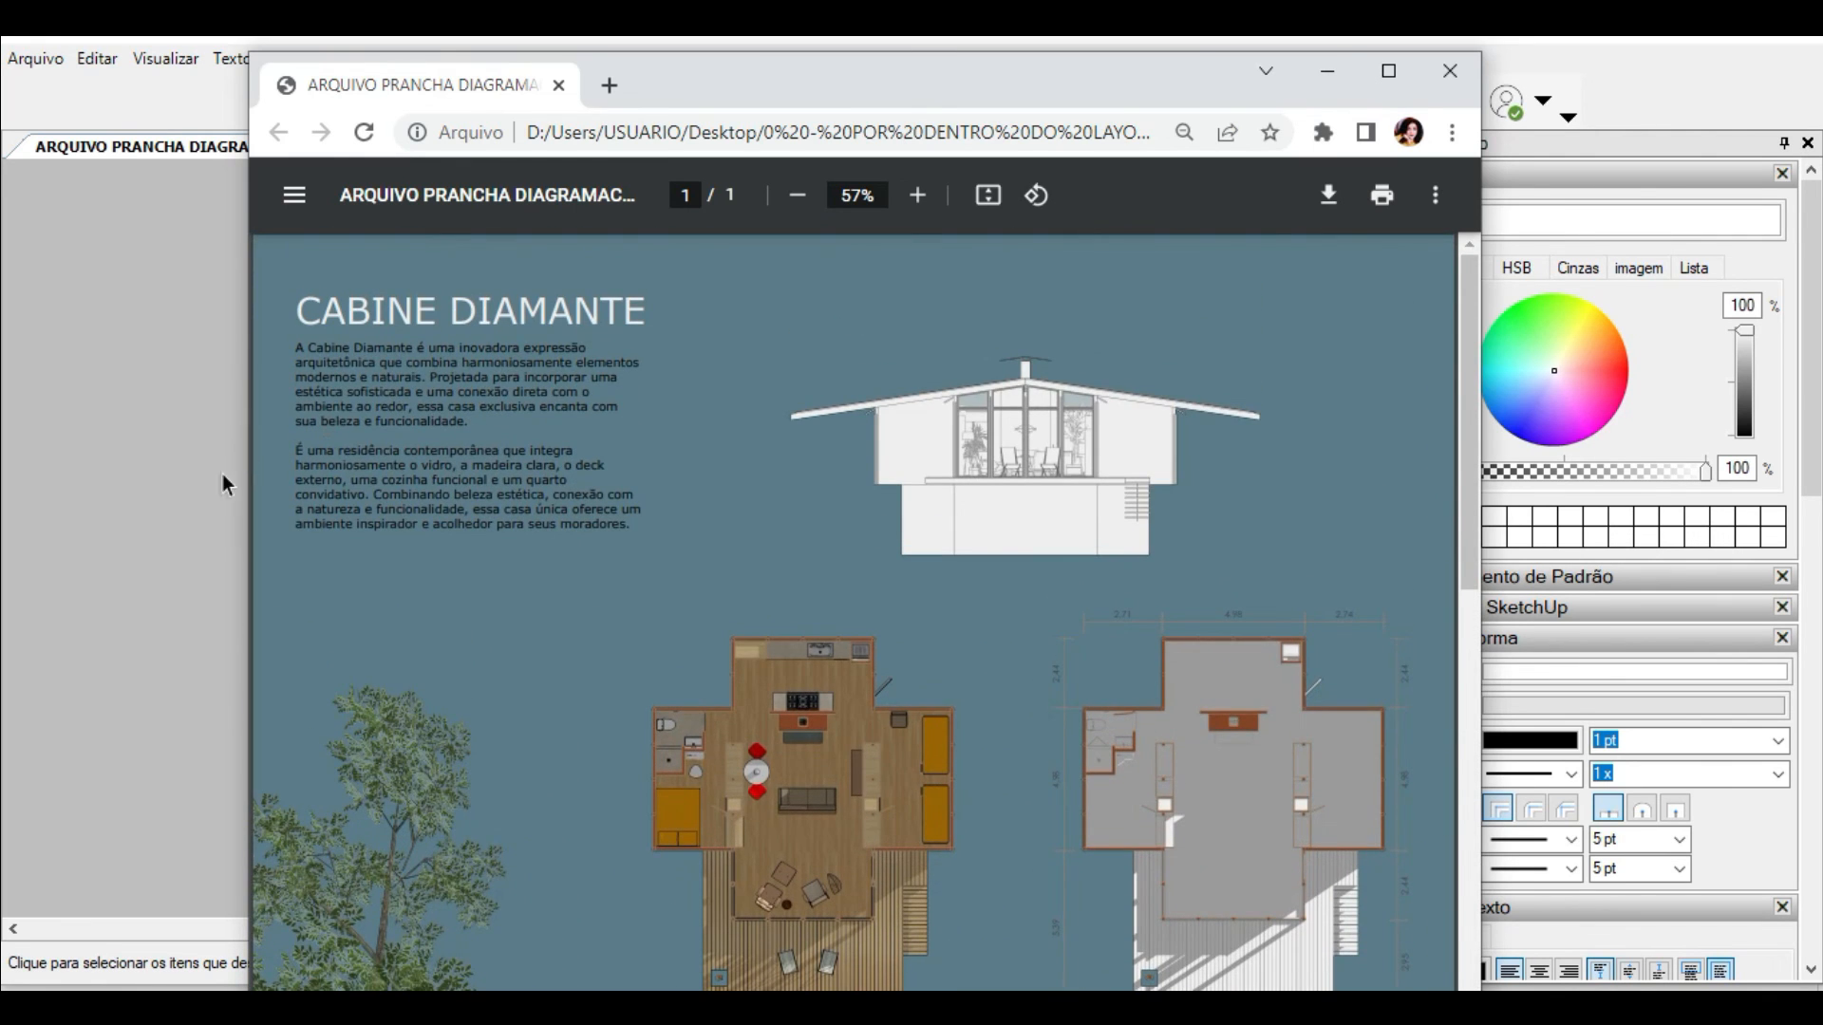
left_click(186, 494)
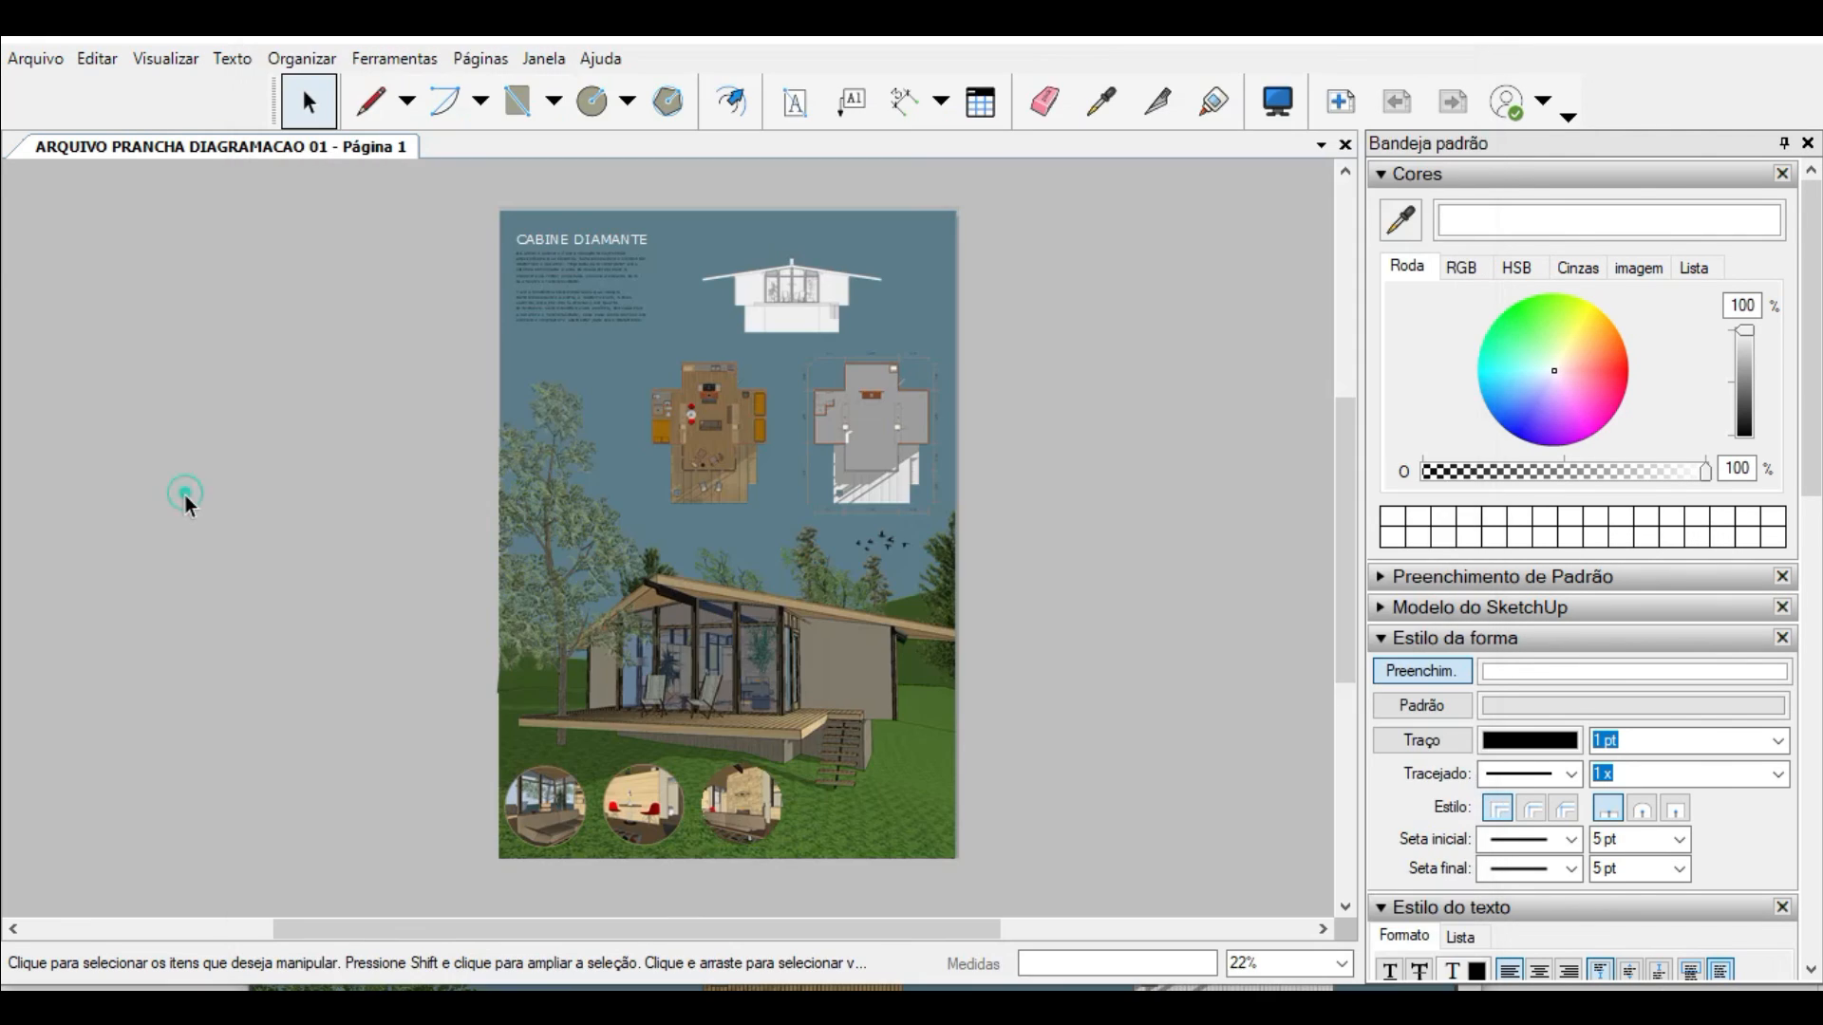
Step: Export all pages as a PNG image named ARQUIVO PRANCHA DIAGRAMACAO 01 in the MODELAGENS folder at 500 pixels per inch
left_click(36, 70)
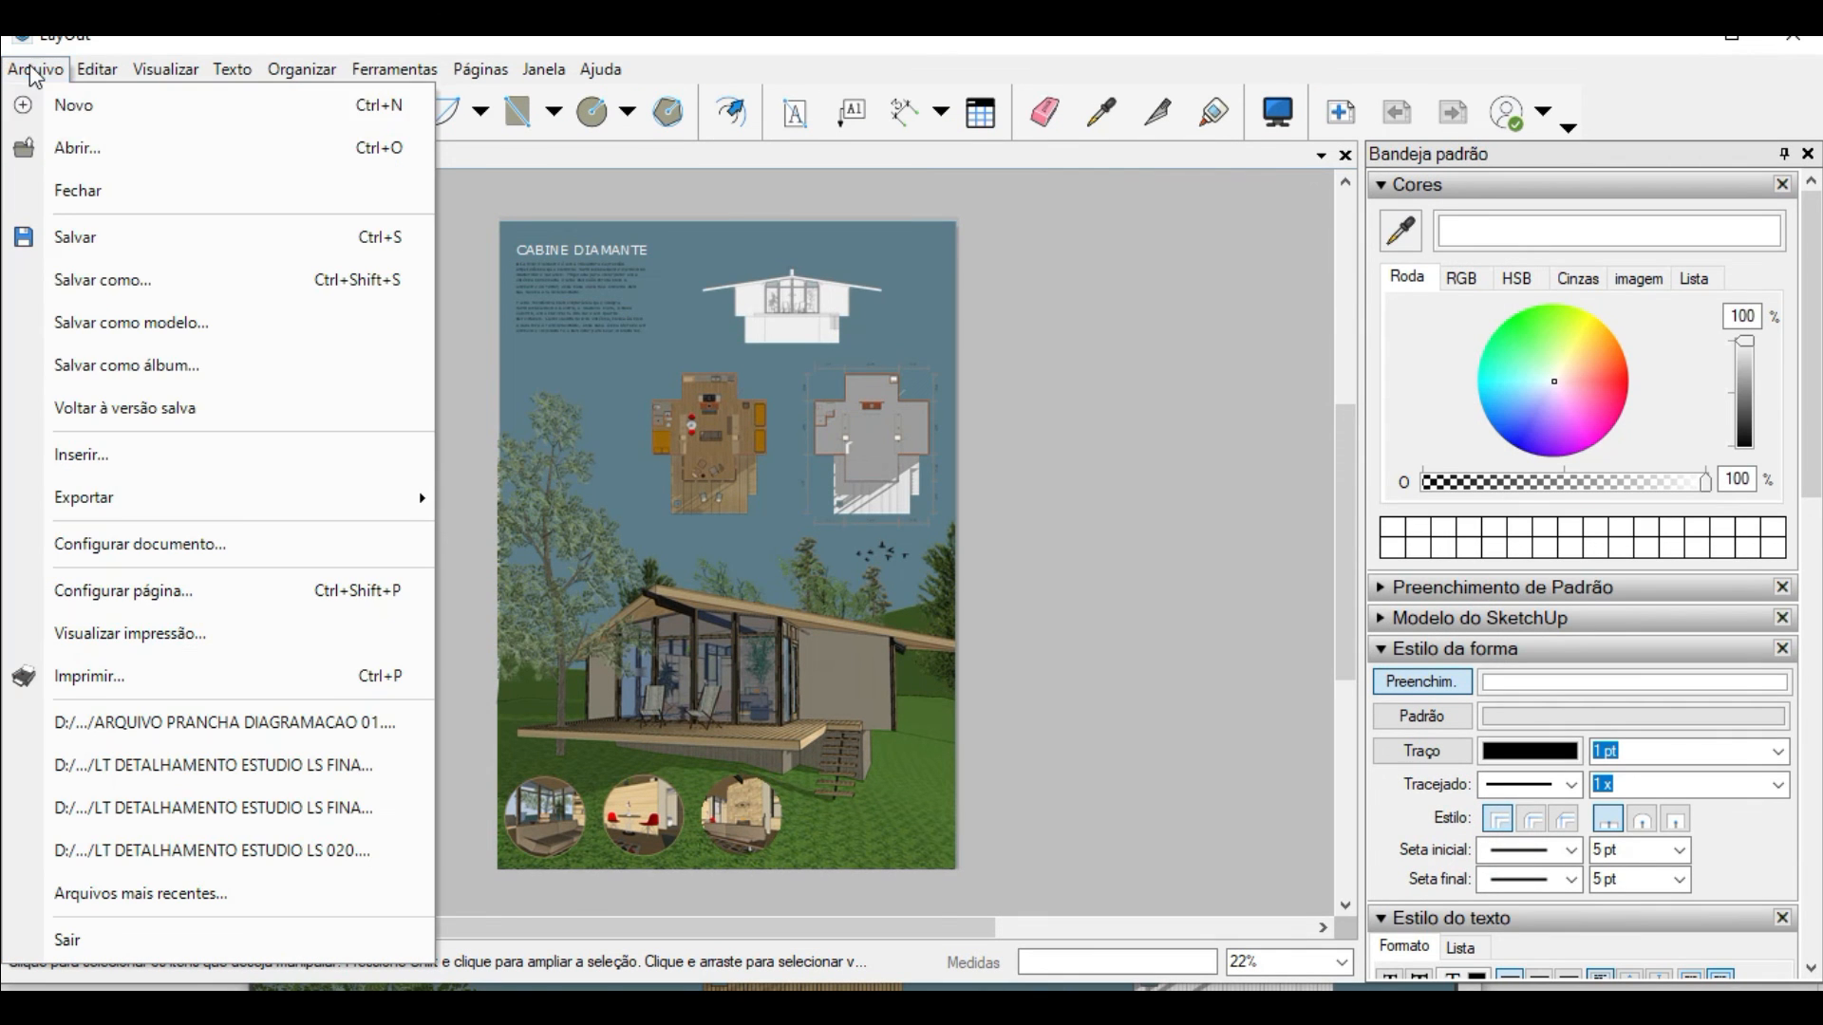
left_click(165, 505)
left_click(546, 497)
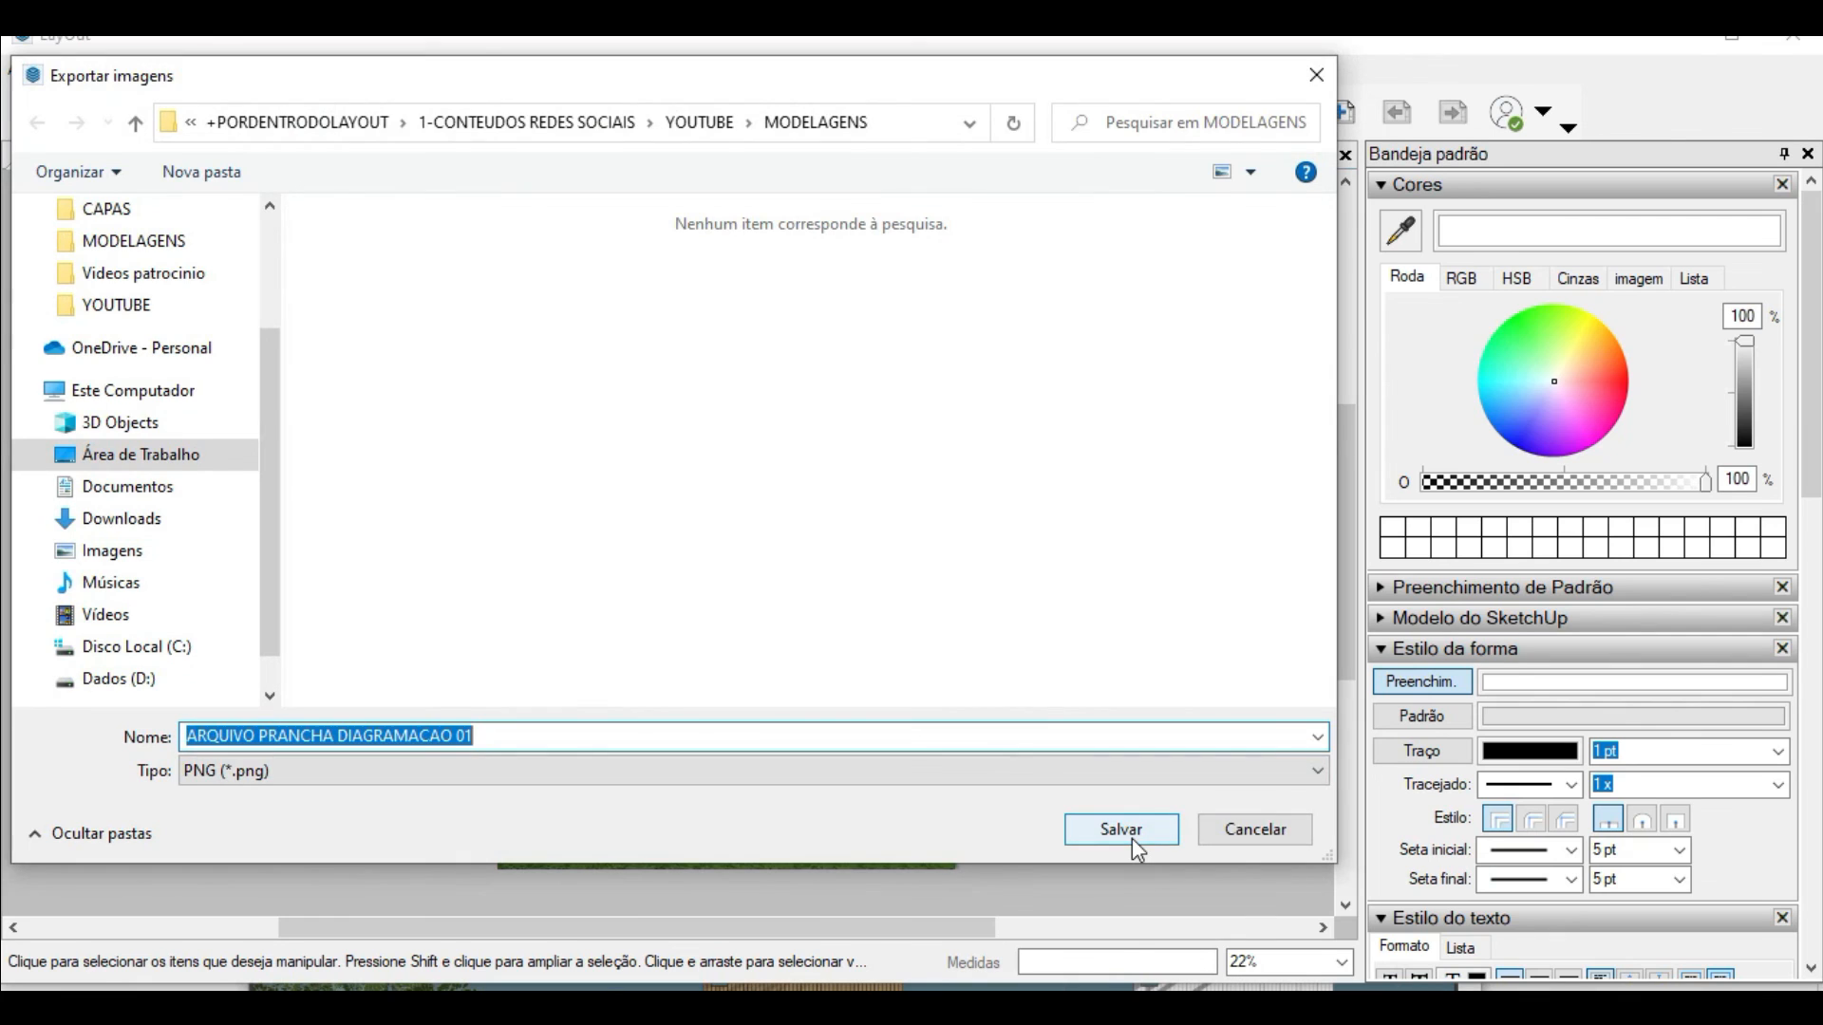
left_click(1131, 839)
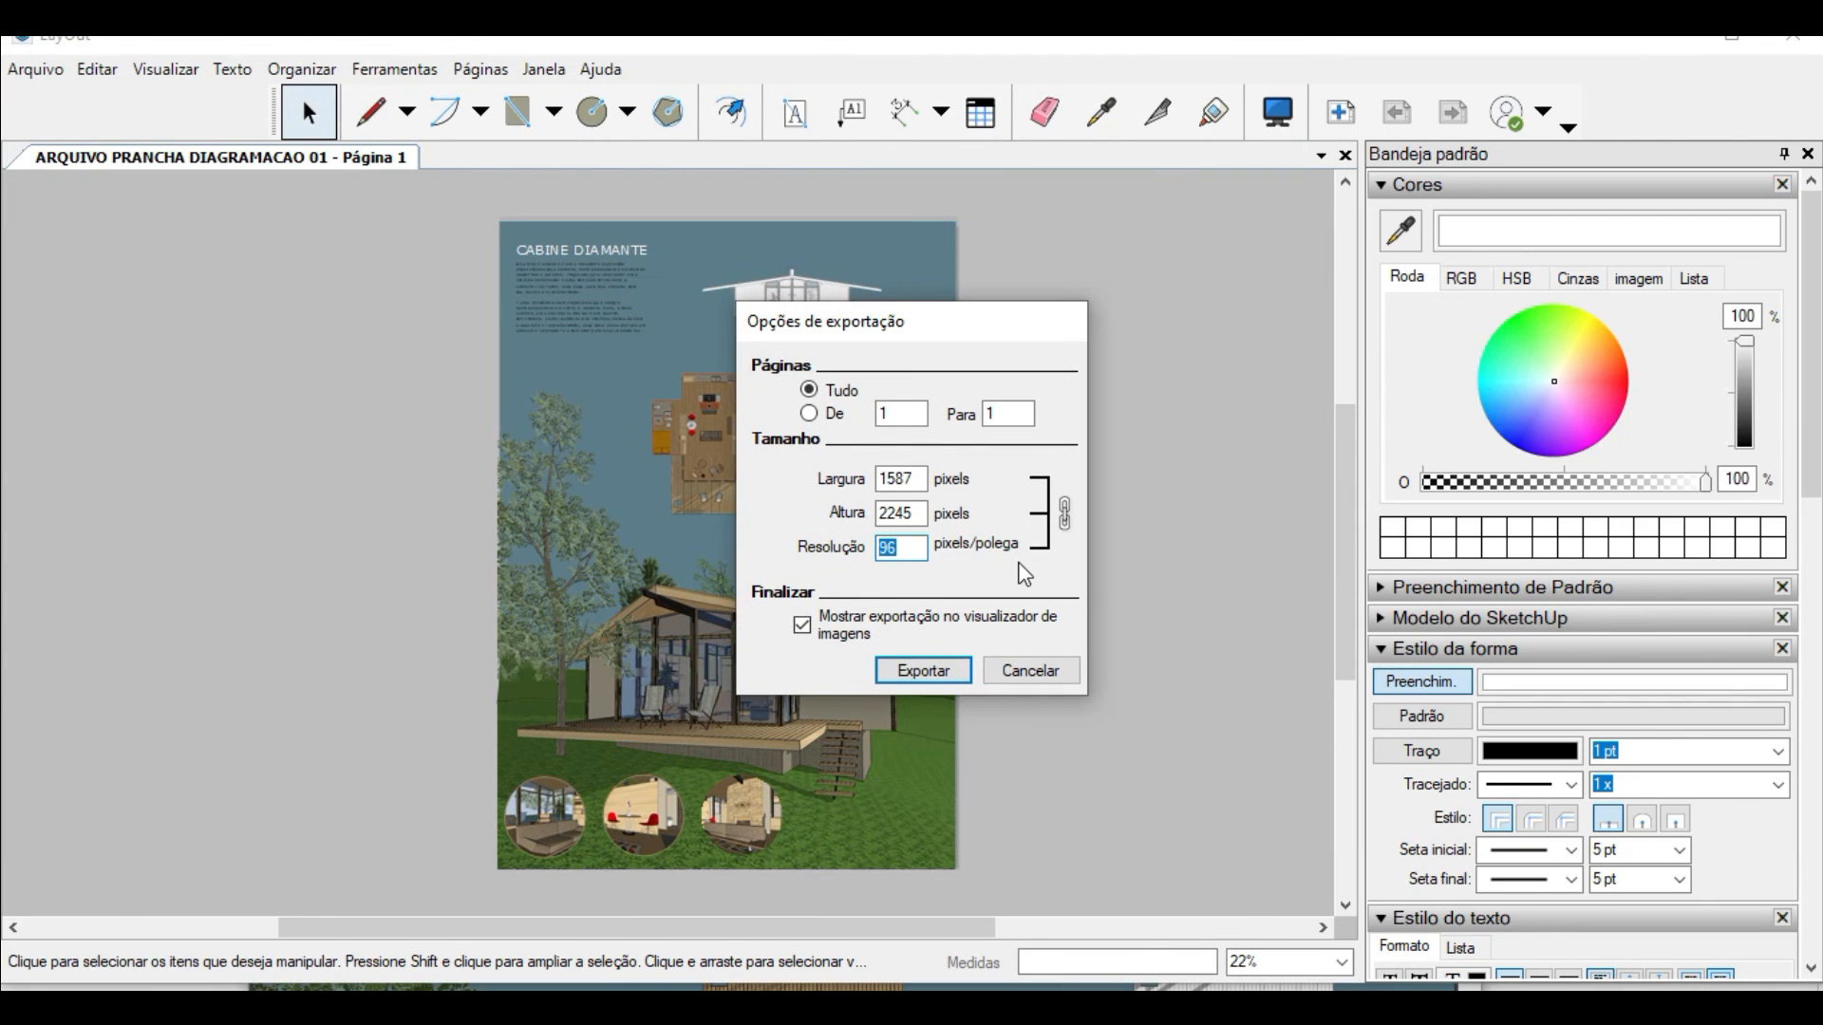
type("500")
left_click(907, 680)
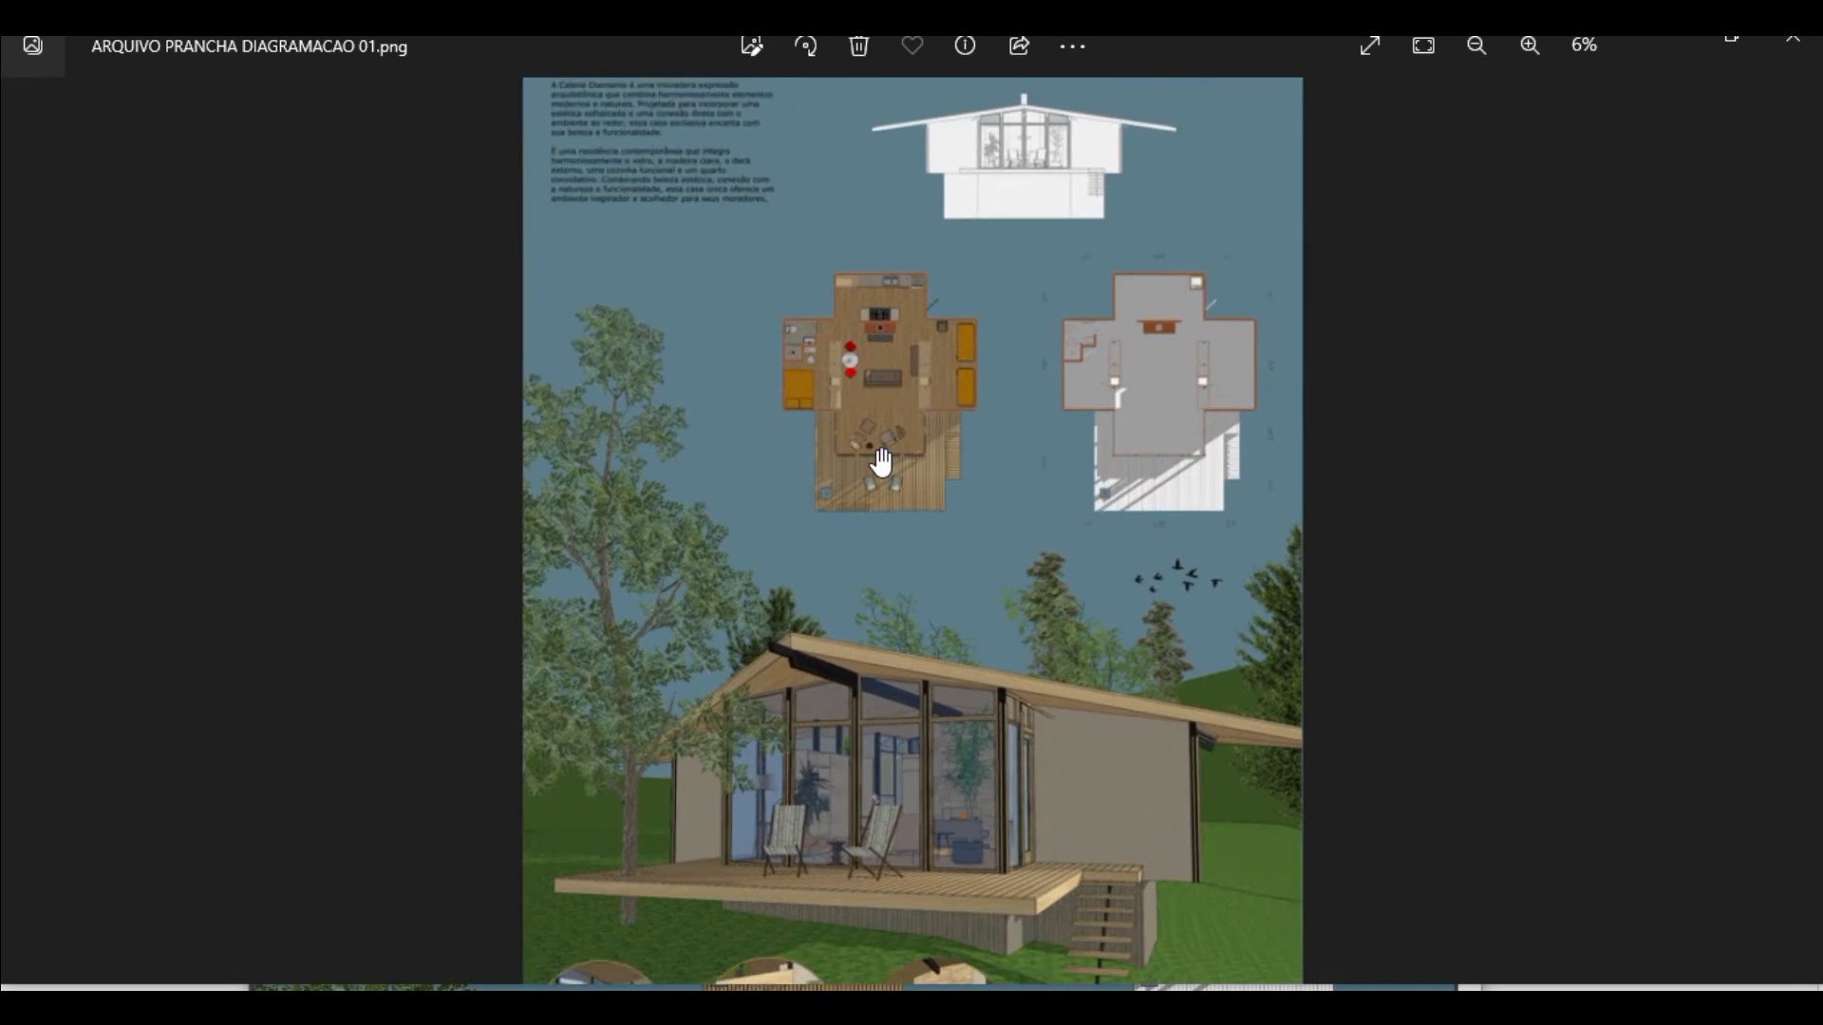
Step: Examine the exported PNG's image quality up close across the floor plans, the cabin perspective and the circular interior views
scroll(883, 475, "up", 5)
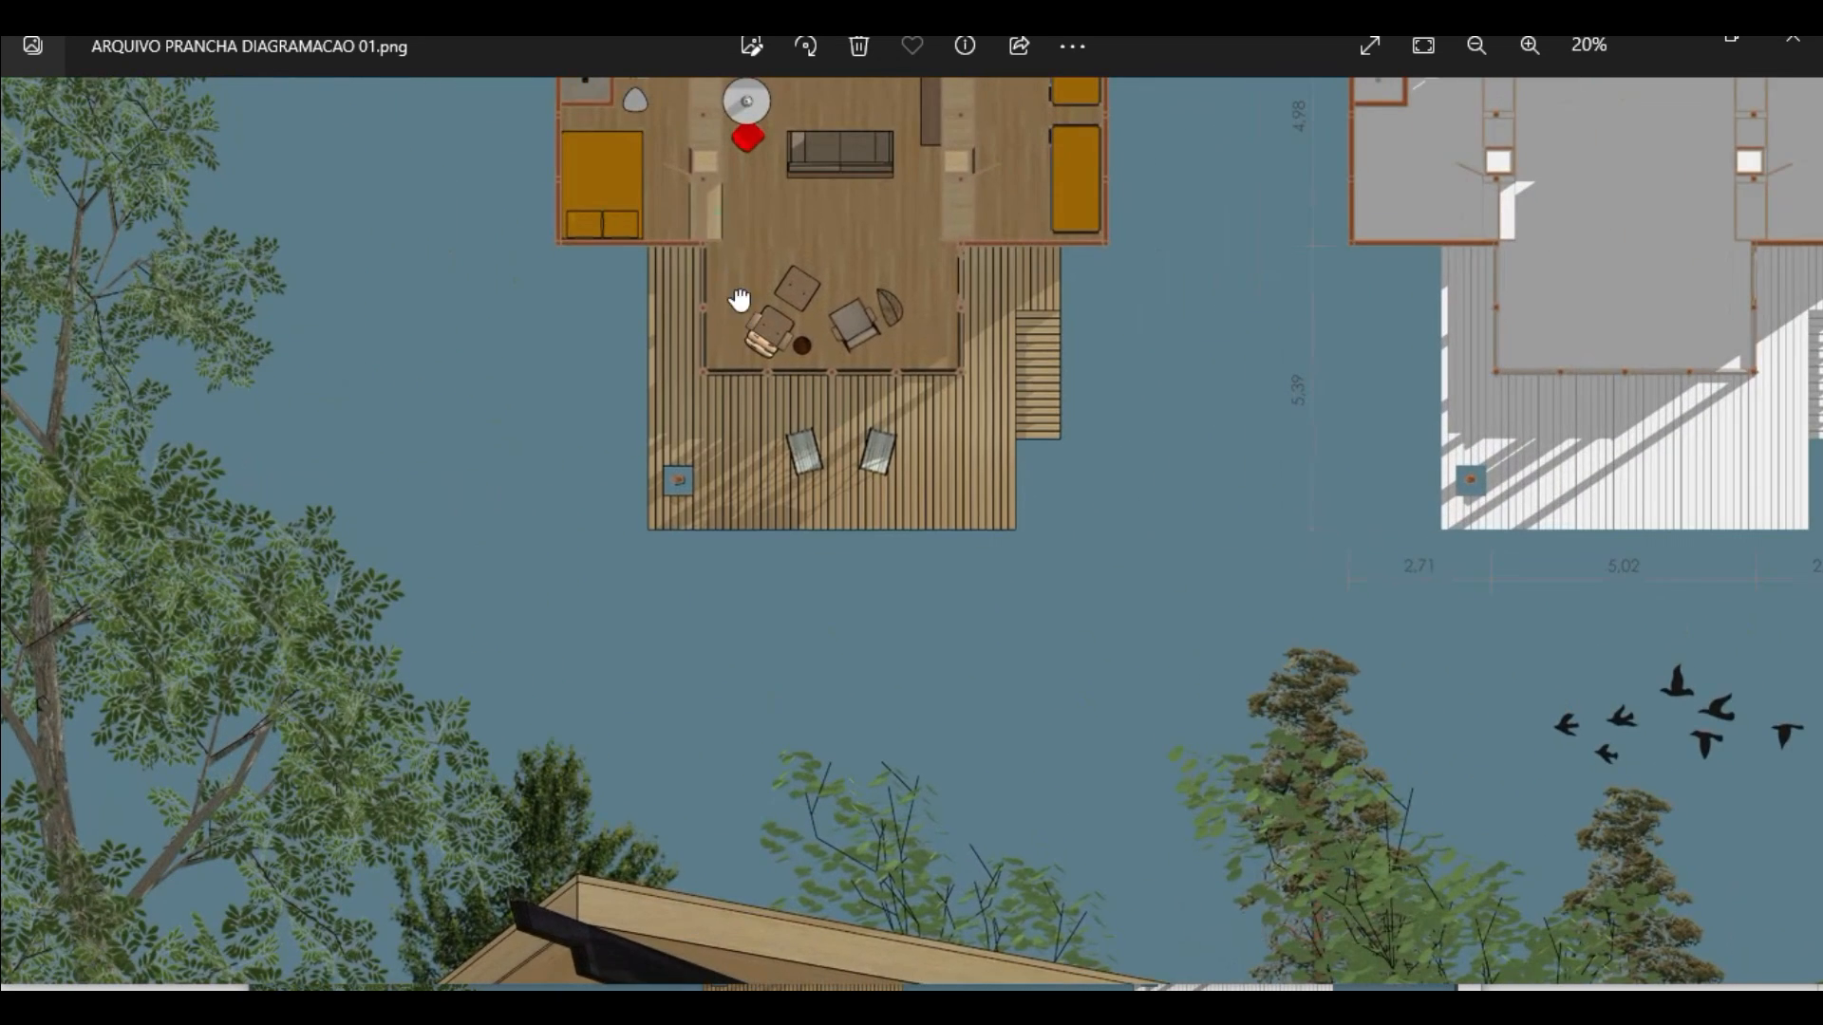
left_click_drag(736, 297, 797, 529)
scroll(785, 545, "up", 2)
left_click_drag(1207, 406, 631, 595)
left_click_drag(1239, 249, 1273, 285)
left_click_drag(961, 679, 1035, 57)
left_click_drag(794, 664, 975, 133)
left_click_drag(1001, 586, 984, 199)
left_click_drag(920, 678, 787, 700)
scroll(874, 651, "down", 4)
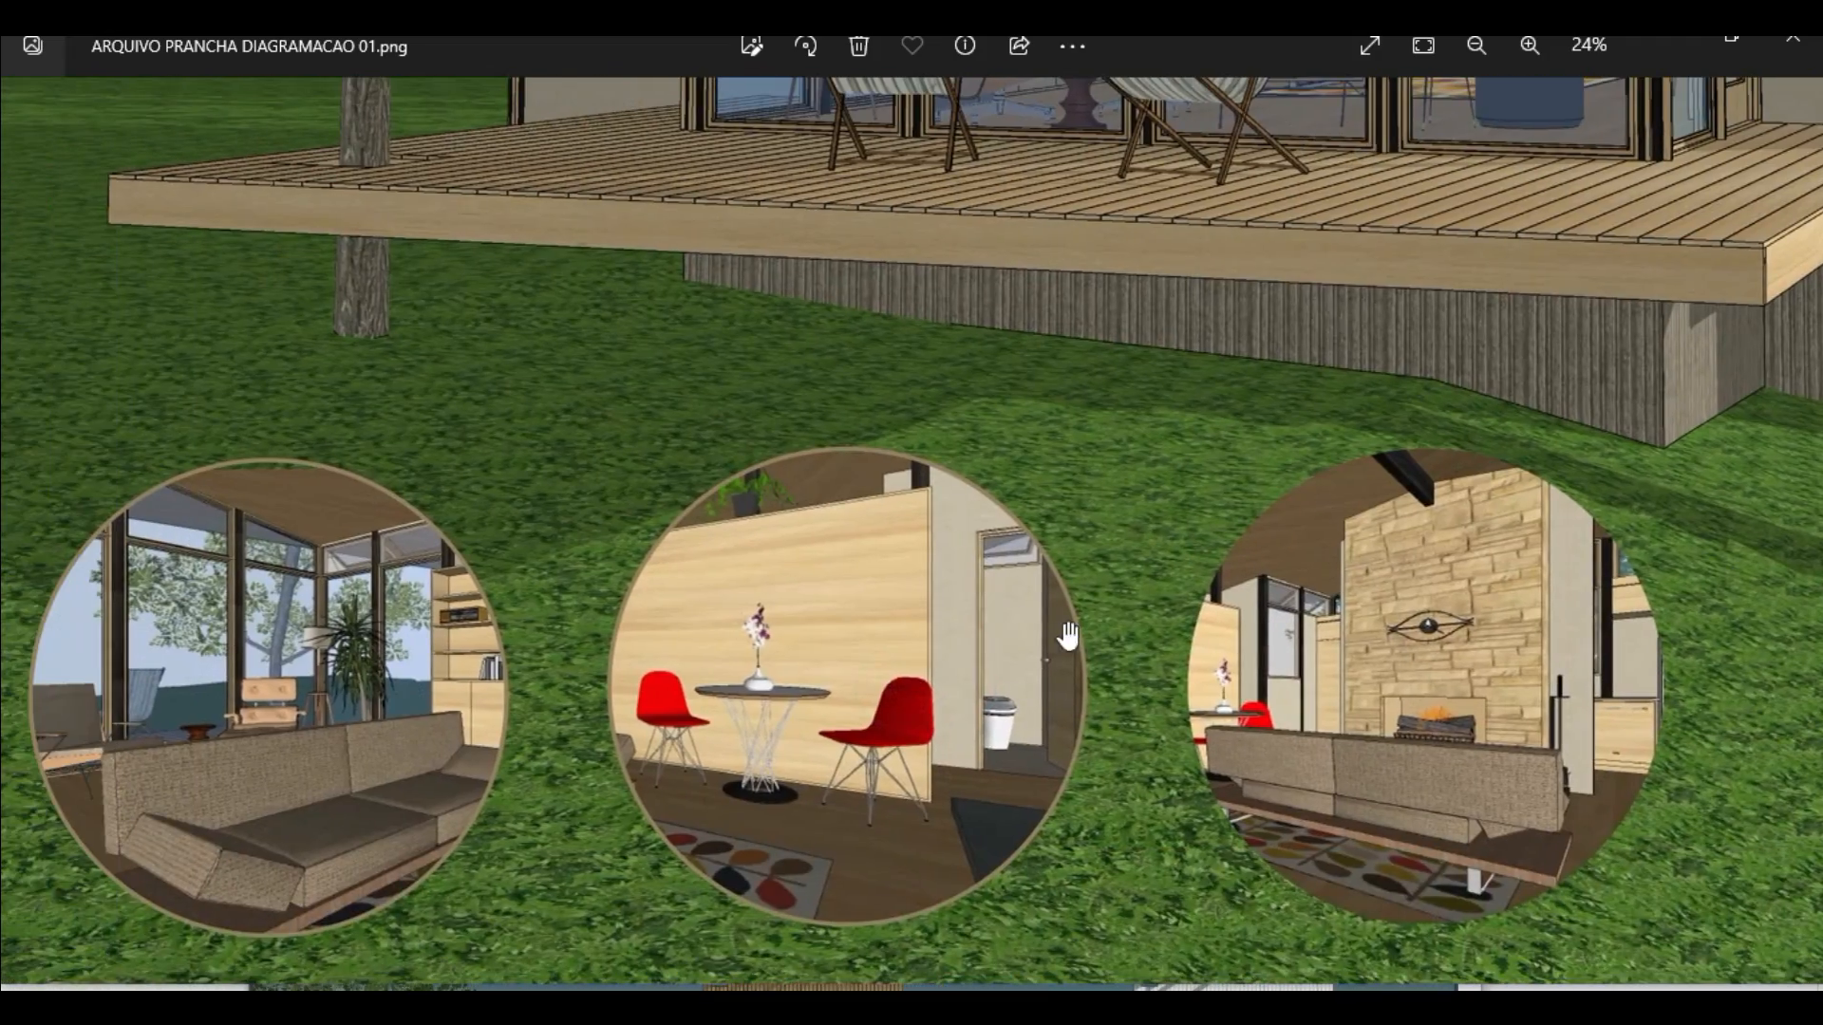
scroll(946, 723, "down", 2)
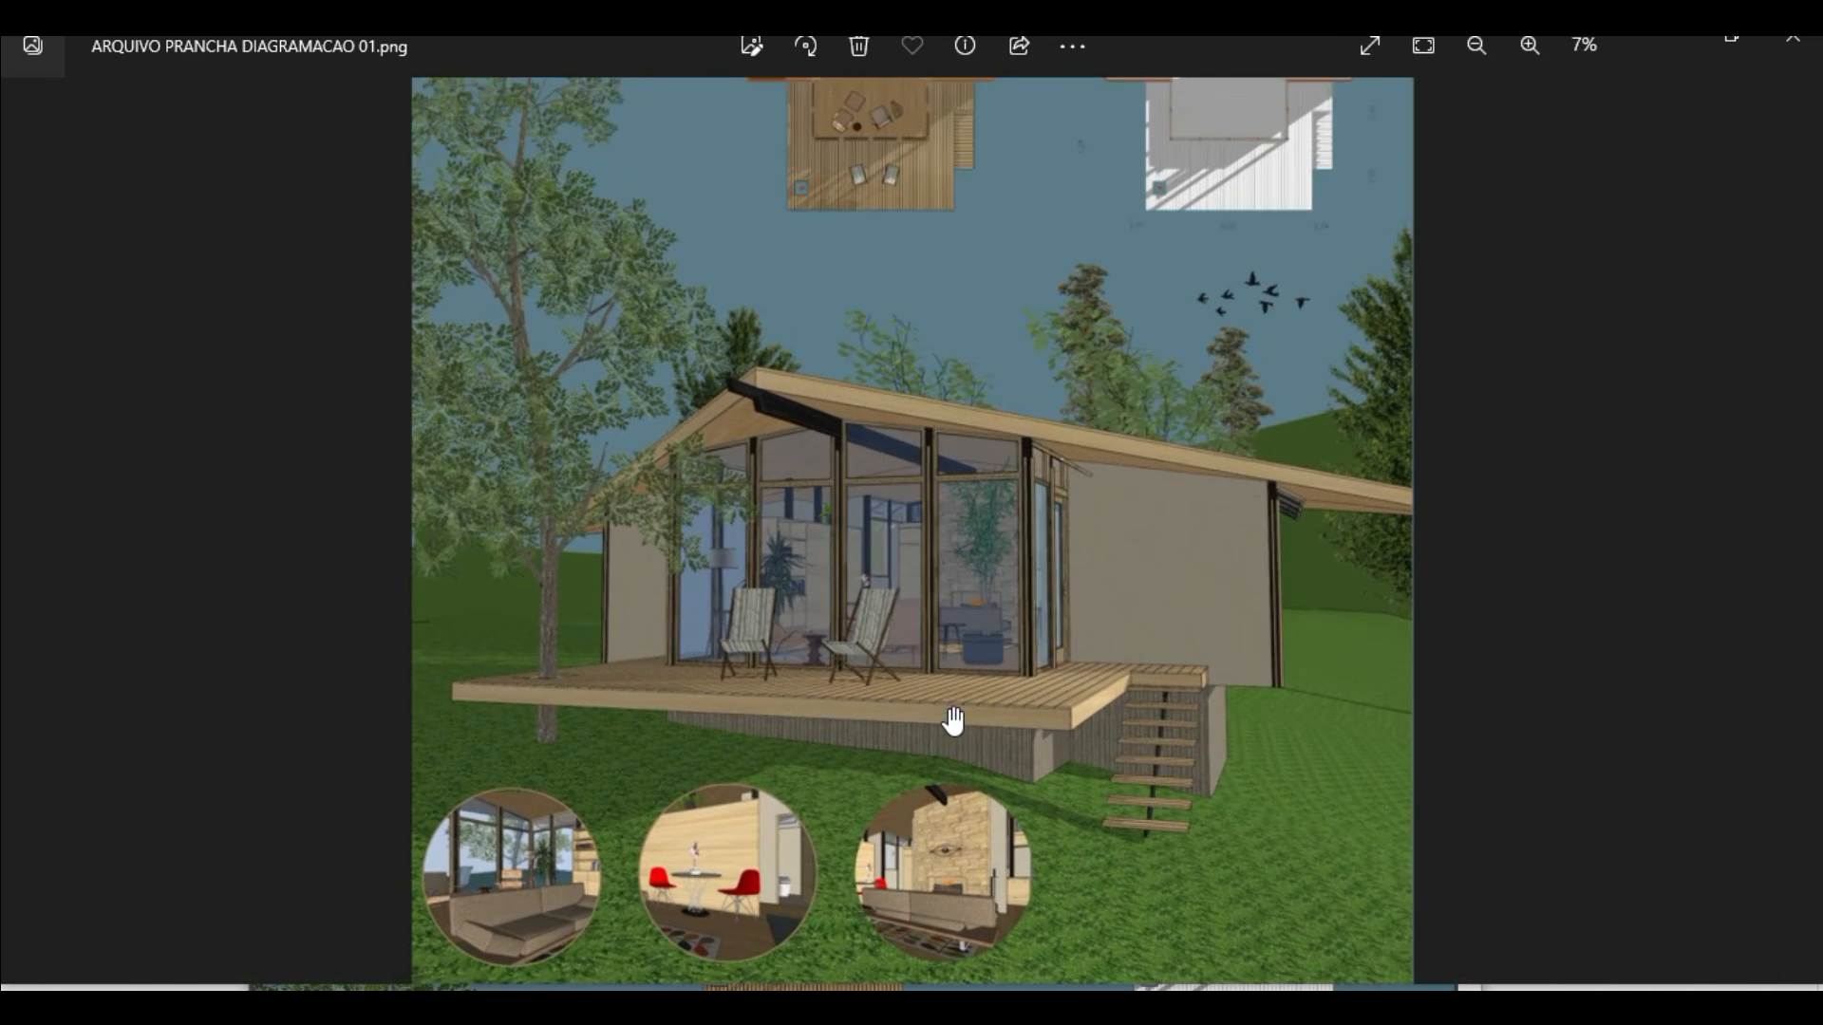